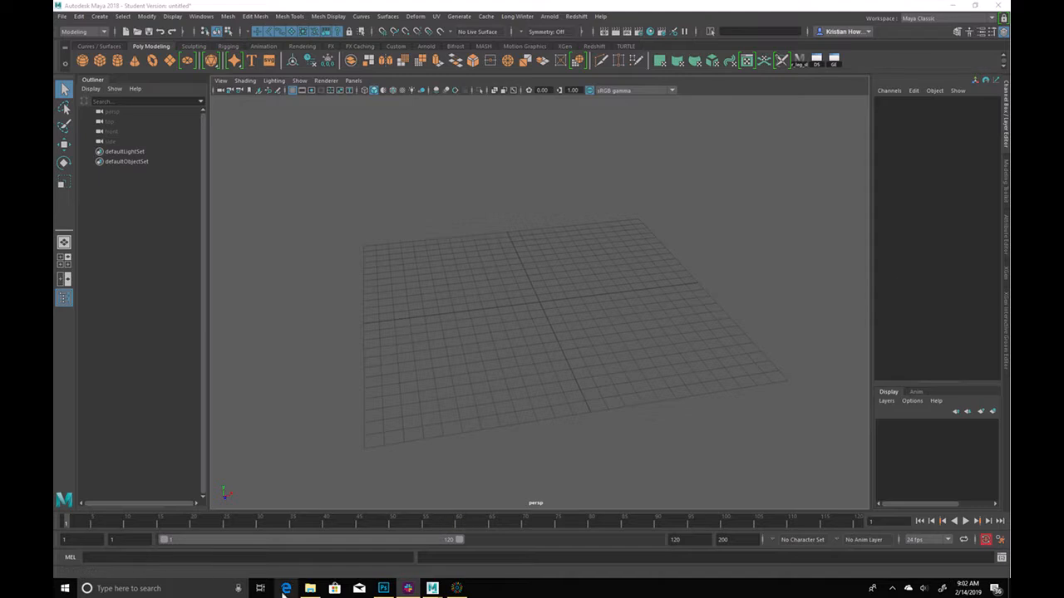
Switch to File Explorer and locate the Cercus2 PNG image in the Downloads folder
mouse_move(309, 588)
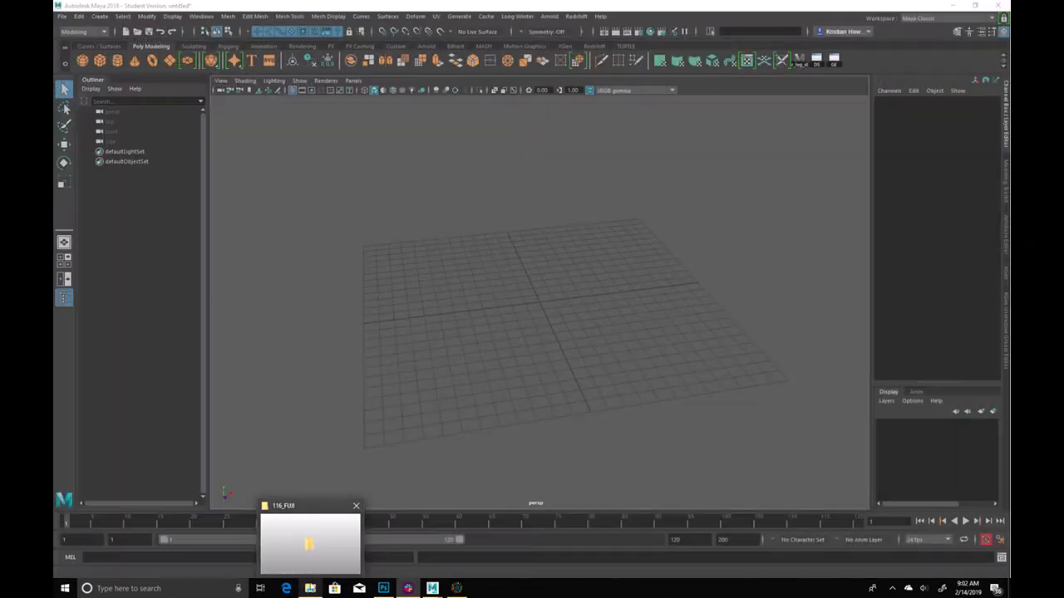
click(309, 588)
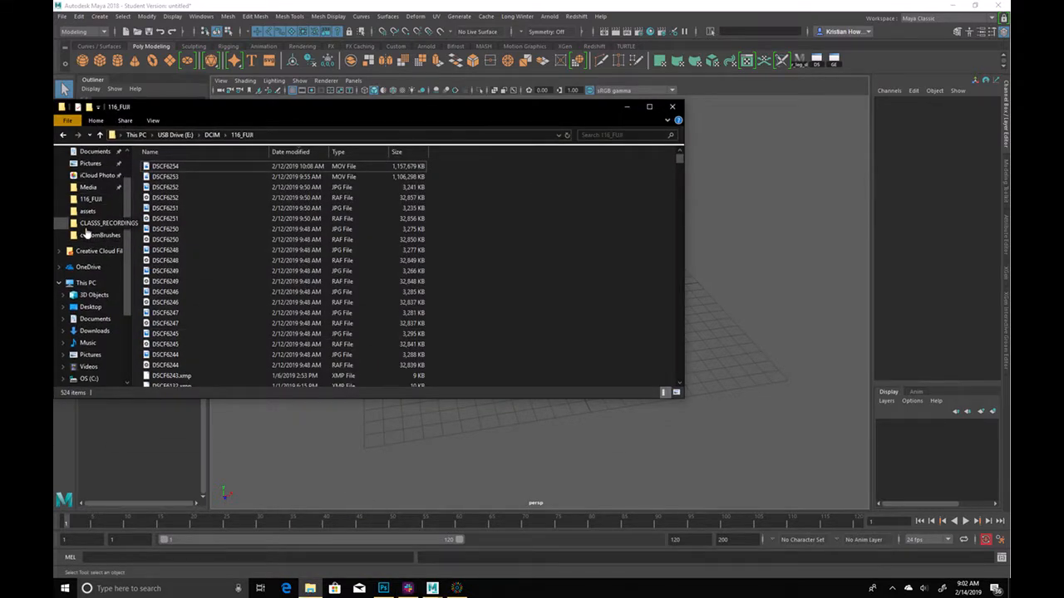
scroll(99, 241, up, 1)
scroll(98, 241, up, 1)
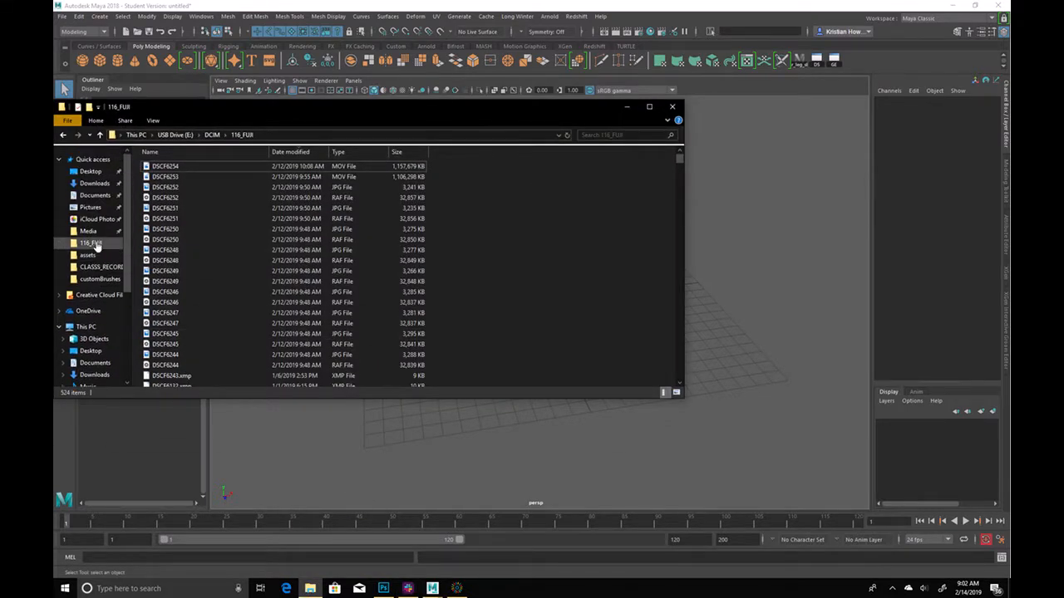
click(93, 184)
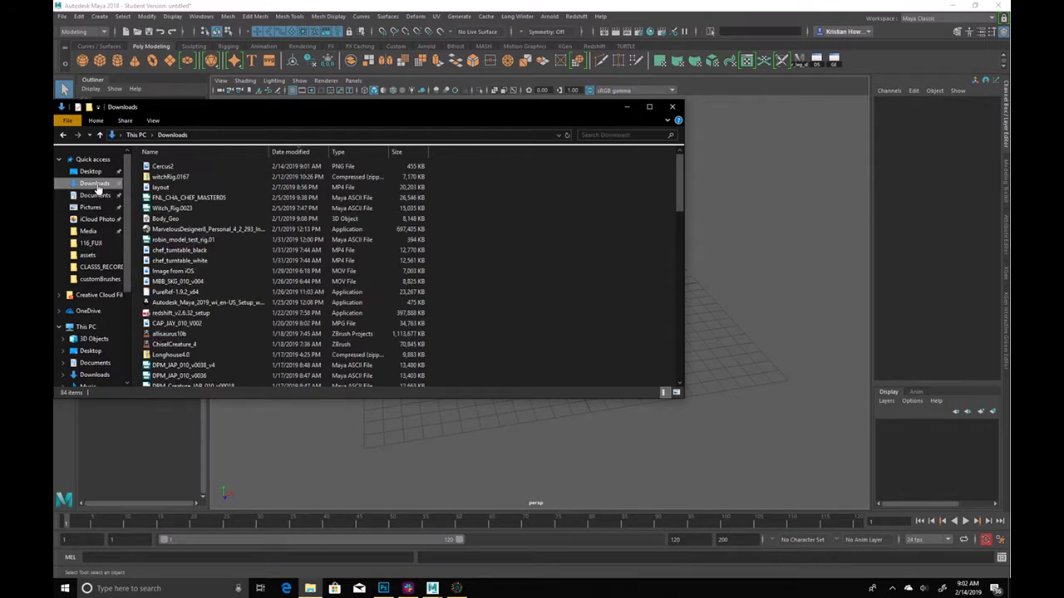
click(201, 169)
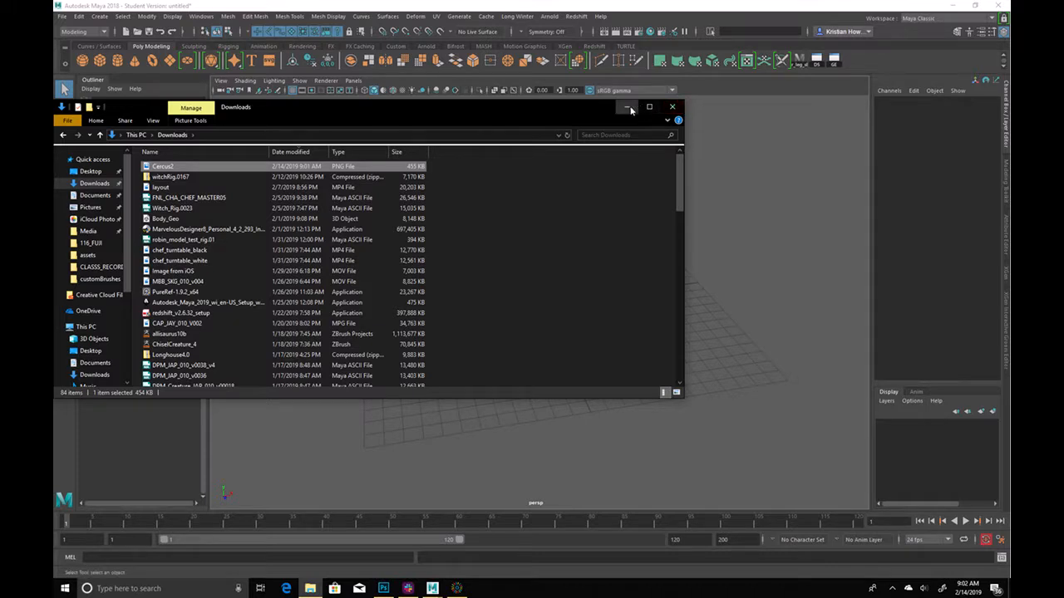
click(627, 106)
Start a new Maya project and browse for its location in the Sheridan folder on the D: drive
click(62, 16)
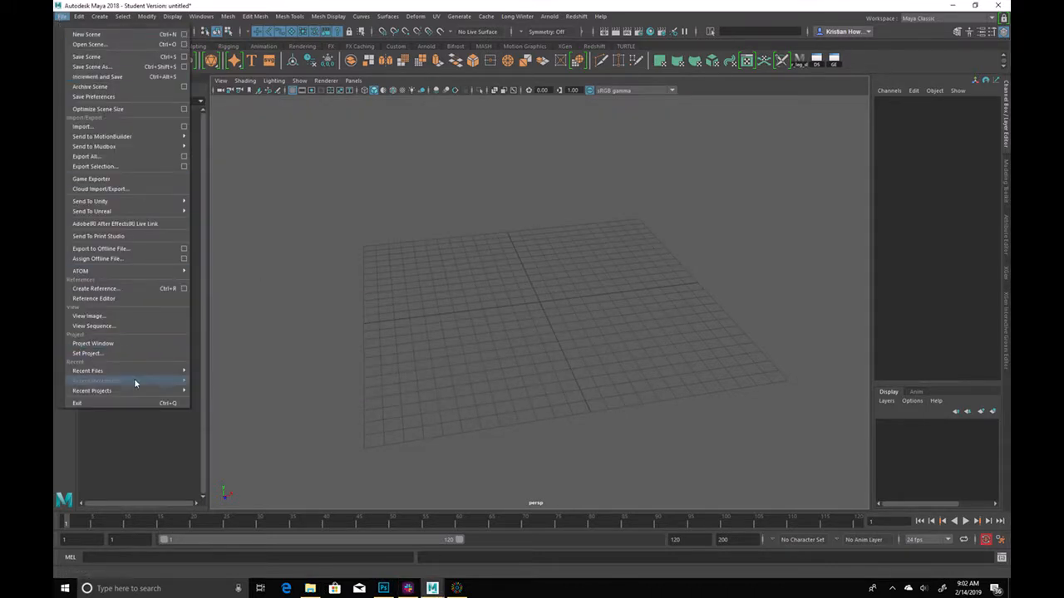
click(138, 343)
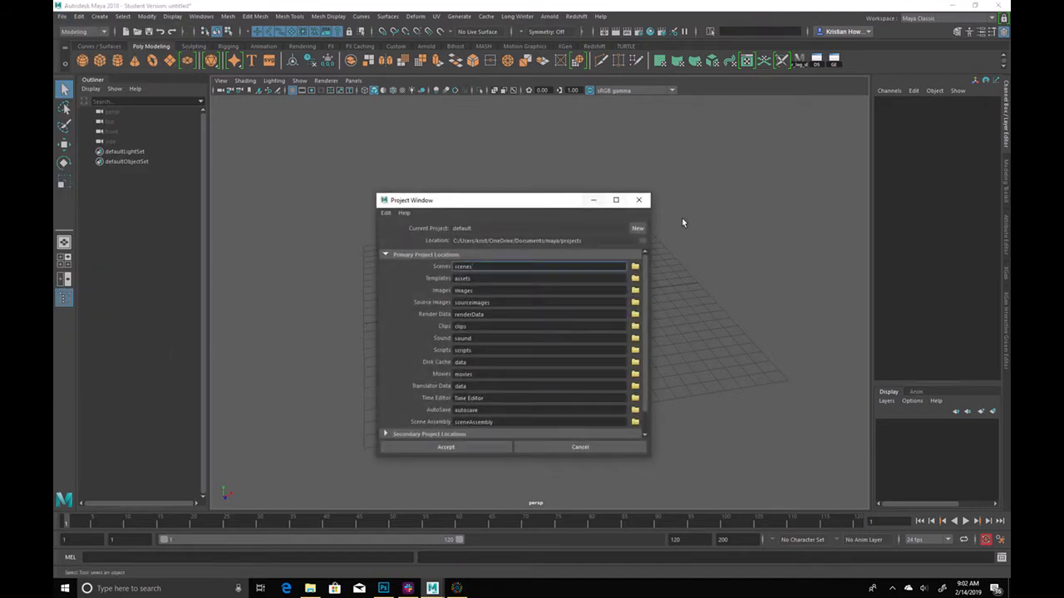
click(637, 229)
click(642, 241)
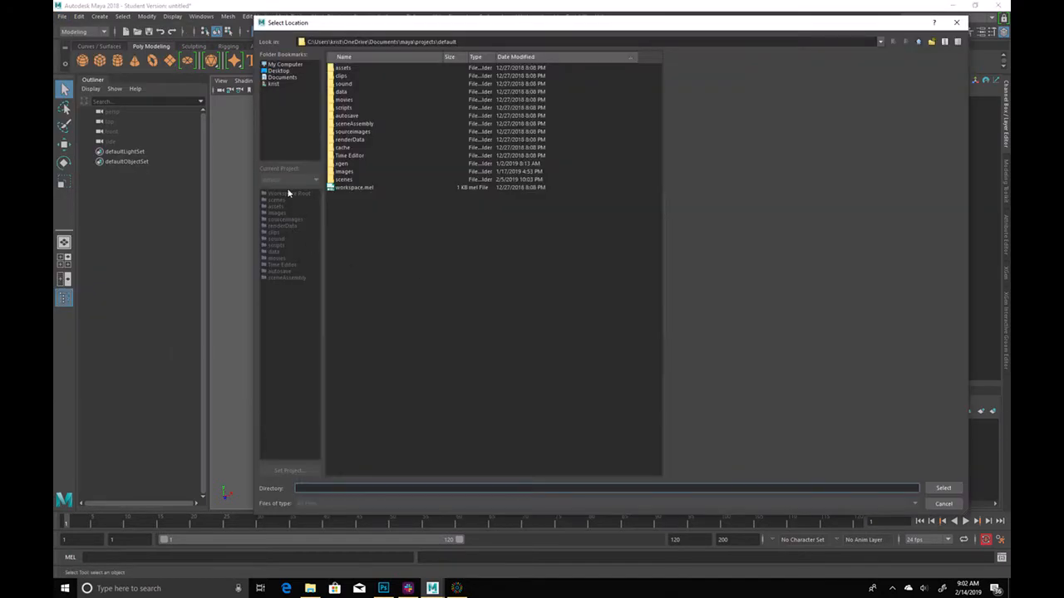
click(281, 65)
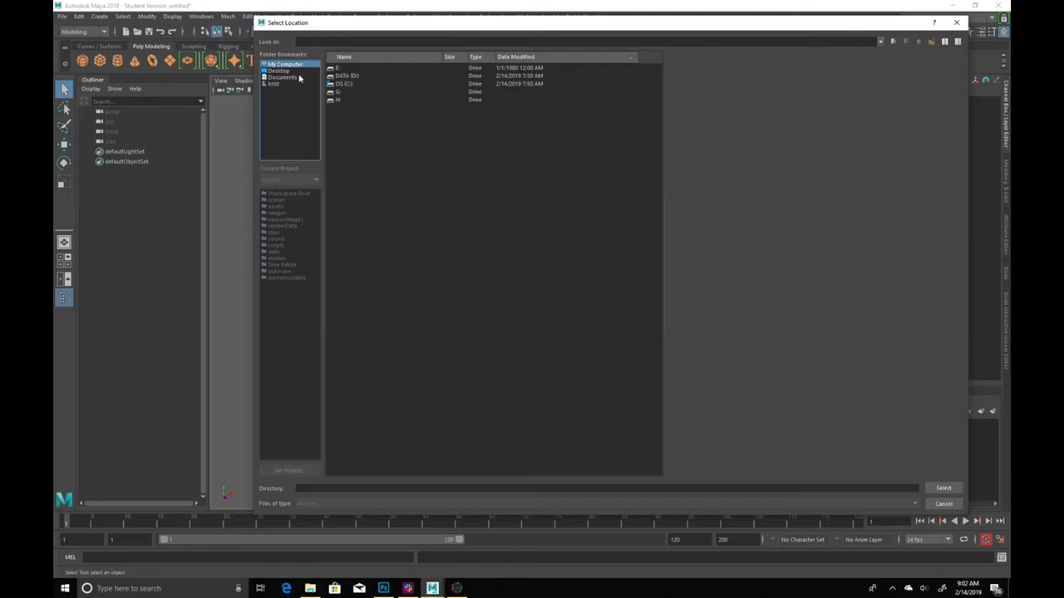
double_click(348, 76)
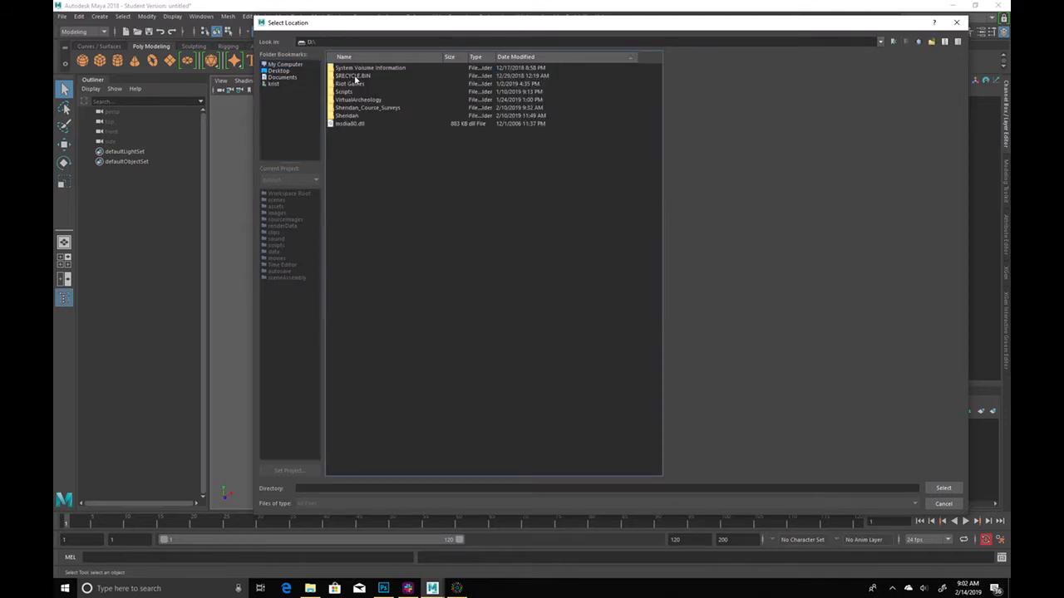
click(355, 76)
double_click(349, 116)
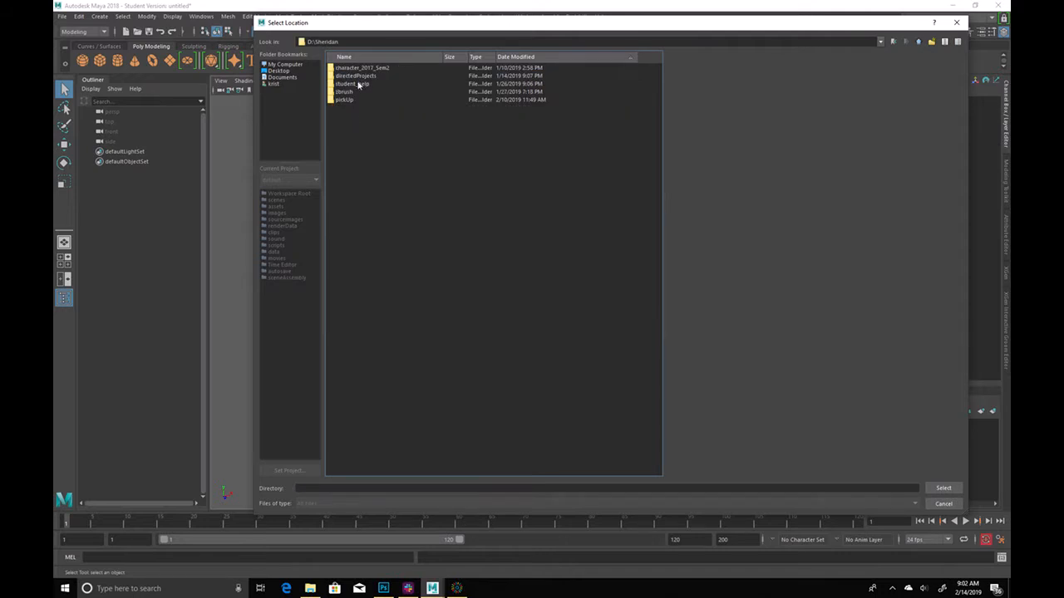
Create a new folder inside D:\Sheridan
right_click(364, 138)
click(393, 150)
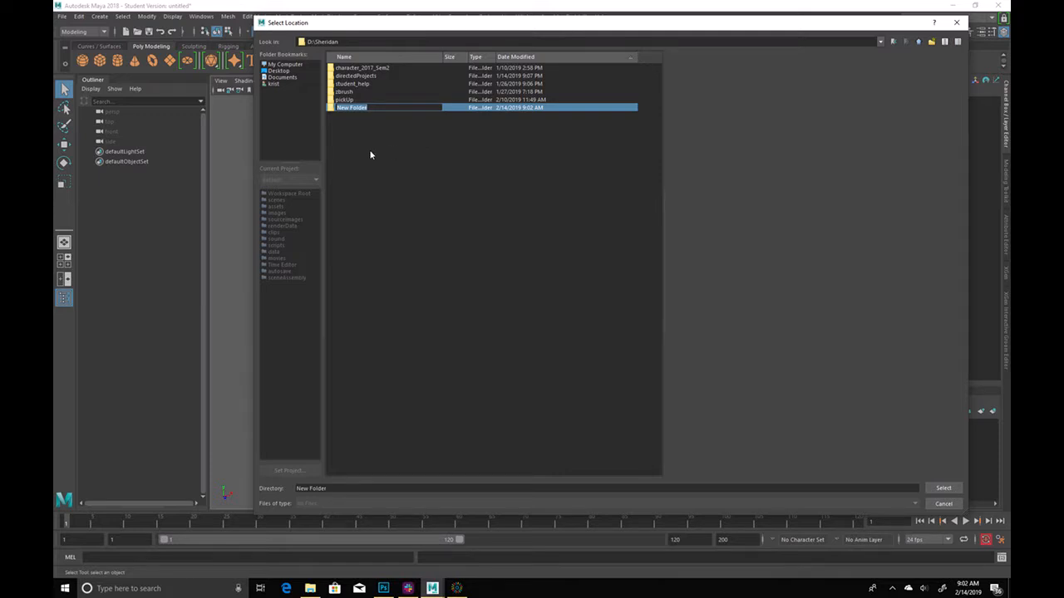
click(364, 157)
right_click(376, 110)
click(419, 115)
right_click(409, 110)
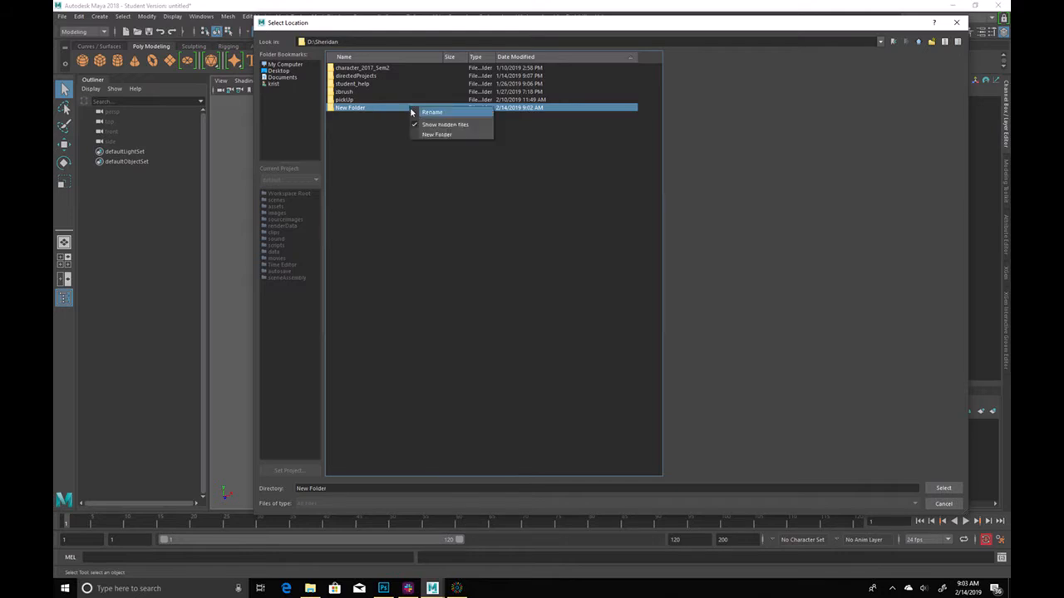
click(475, 153)
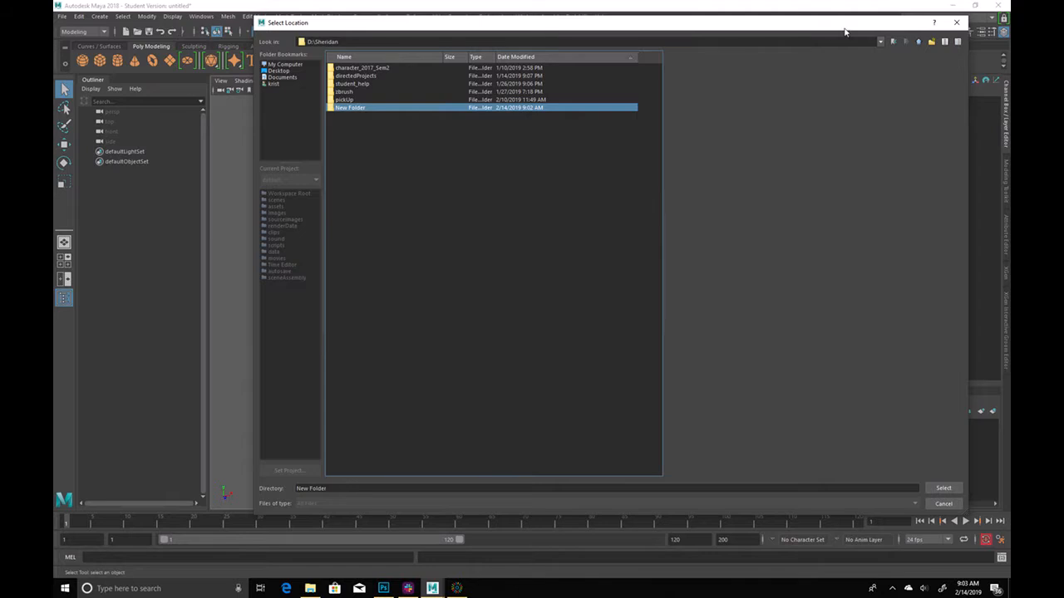
click(920, 42)
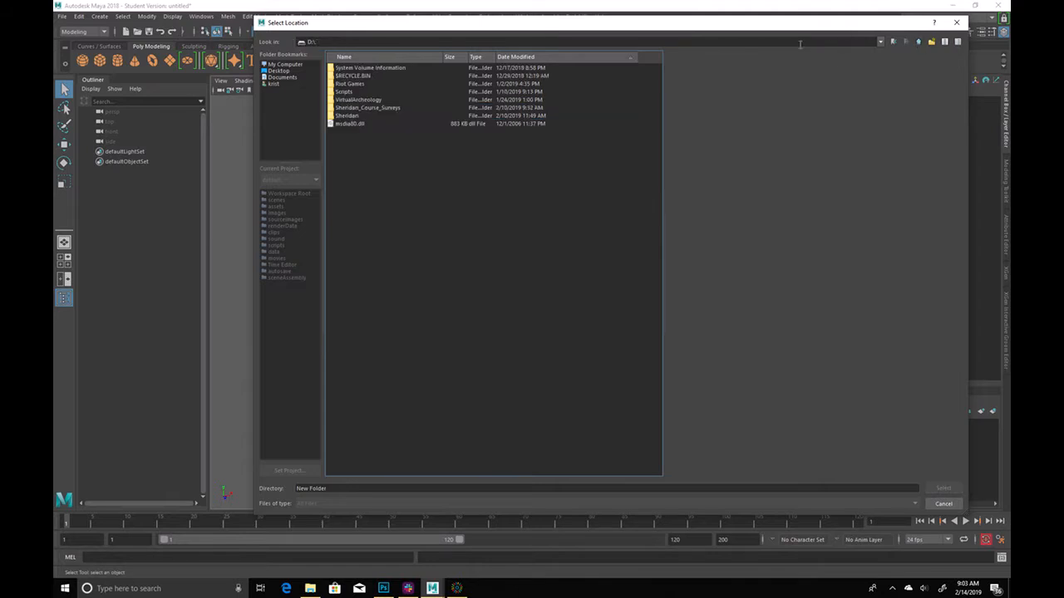
double_click(348, 116)
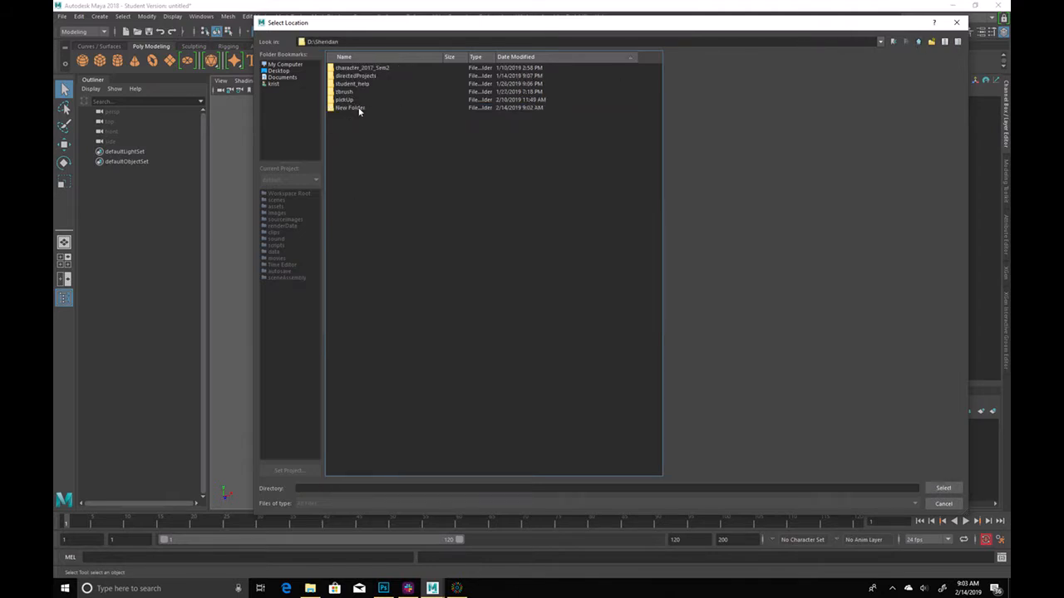
Rename the new folder as student_help_projects and choose it as the project location
click(360, 109)
right_click(360, 109)
click(379, 115)
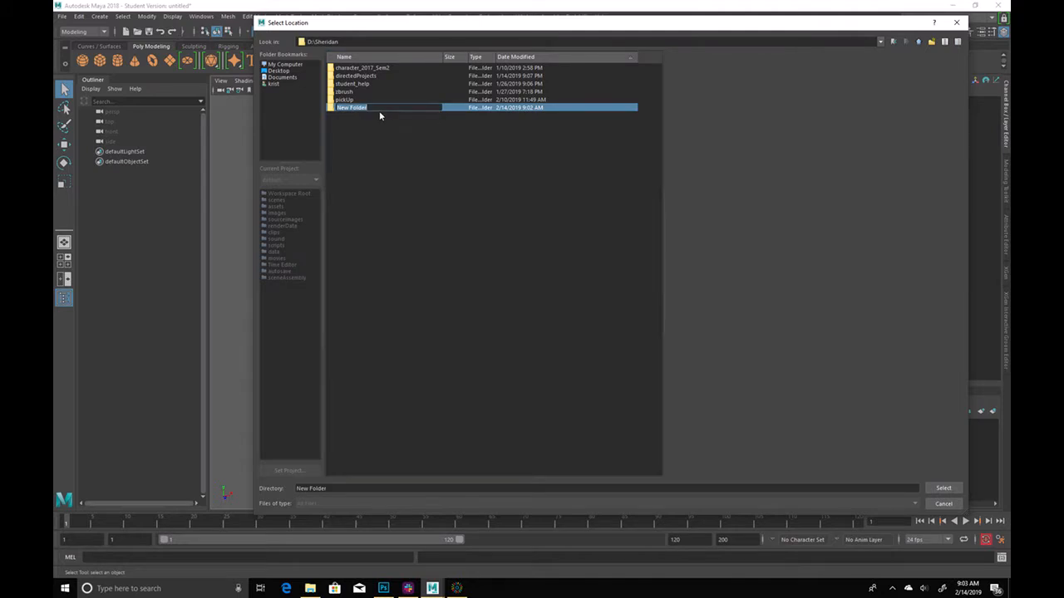
text(r)
text(tudent_help_projects)
key(Return)
double_click(379, 109)
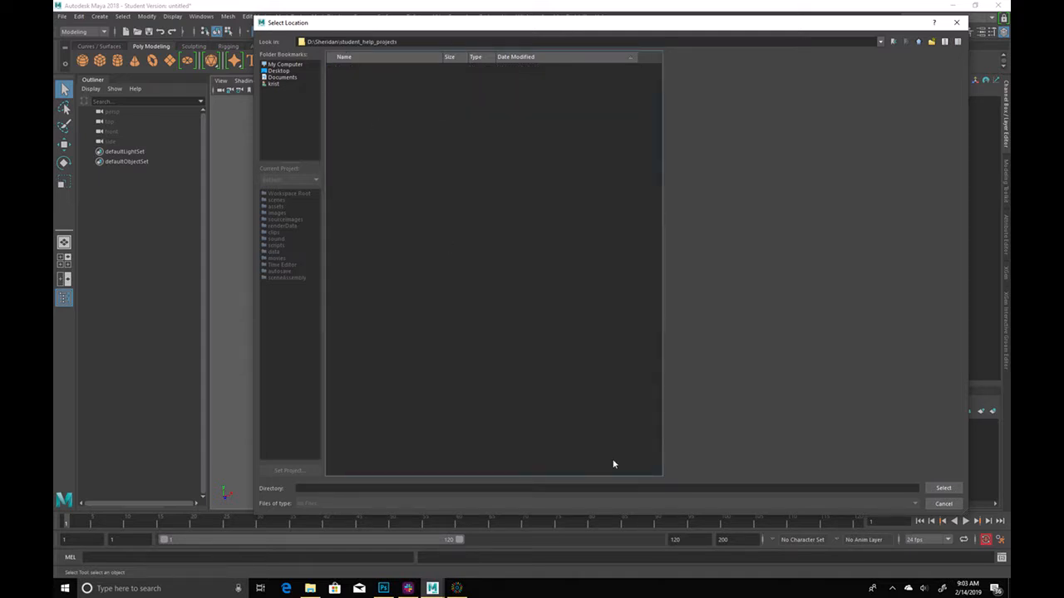
click(943, 488)
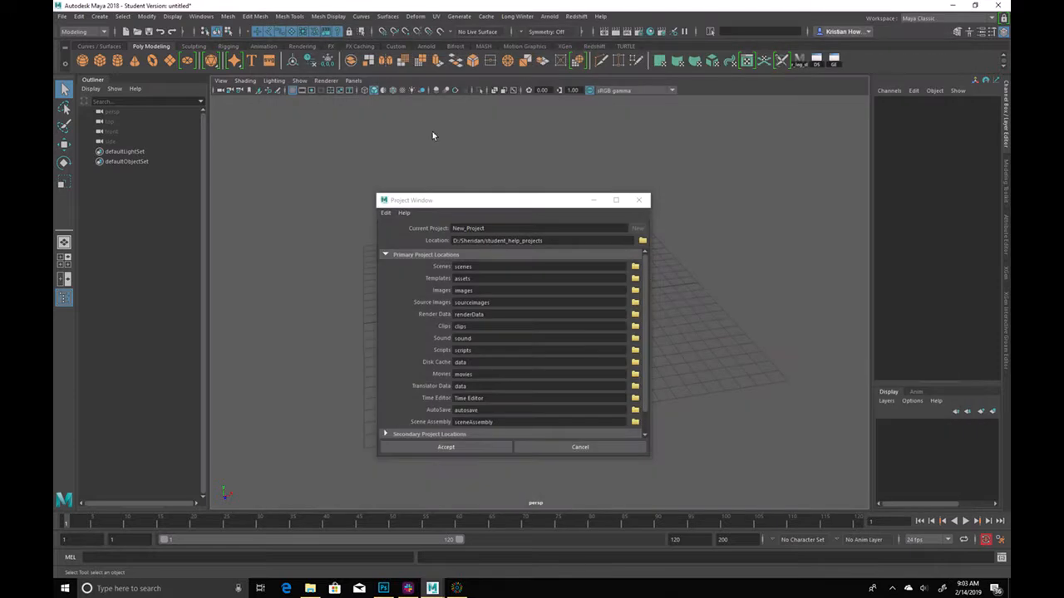
Name the project flower and create it with the default folder locations
text(flower)
key(Return)
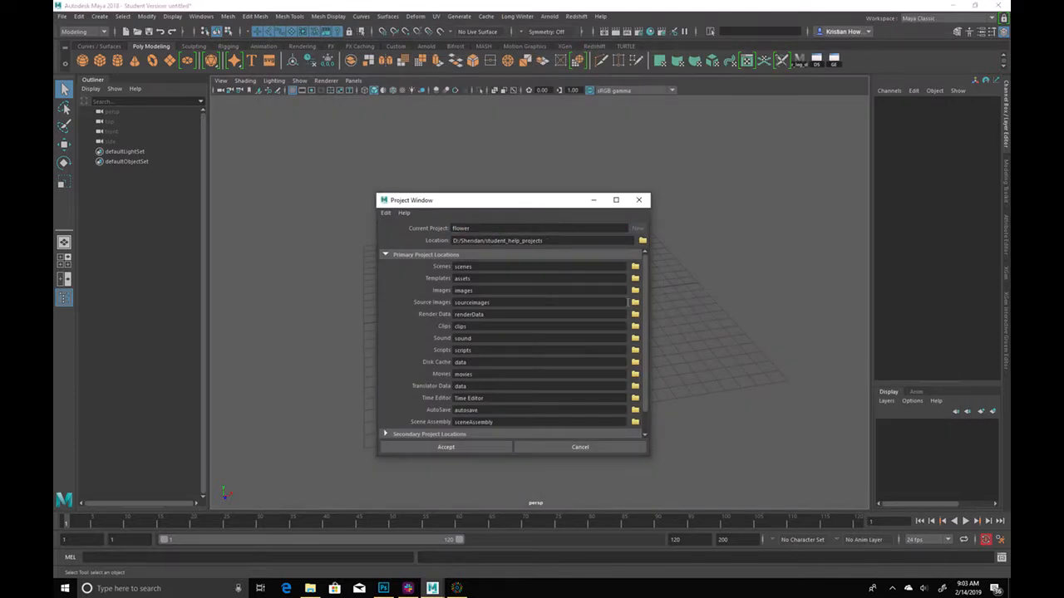
click(445, 448)
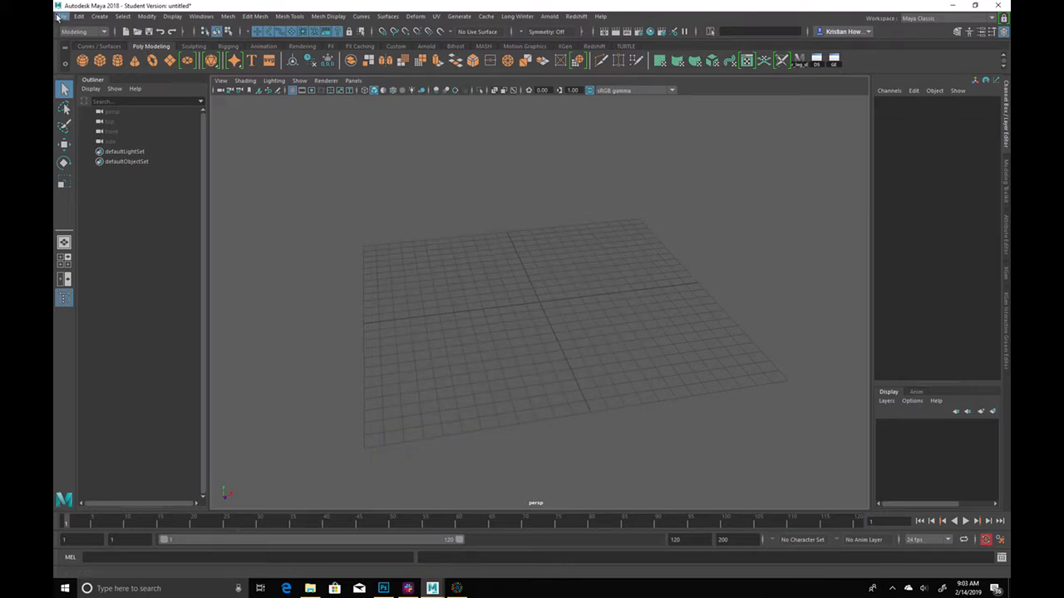
Maximize the front view and start importing an image as its image plane
key(space)
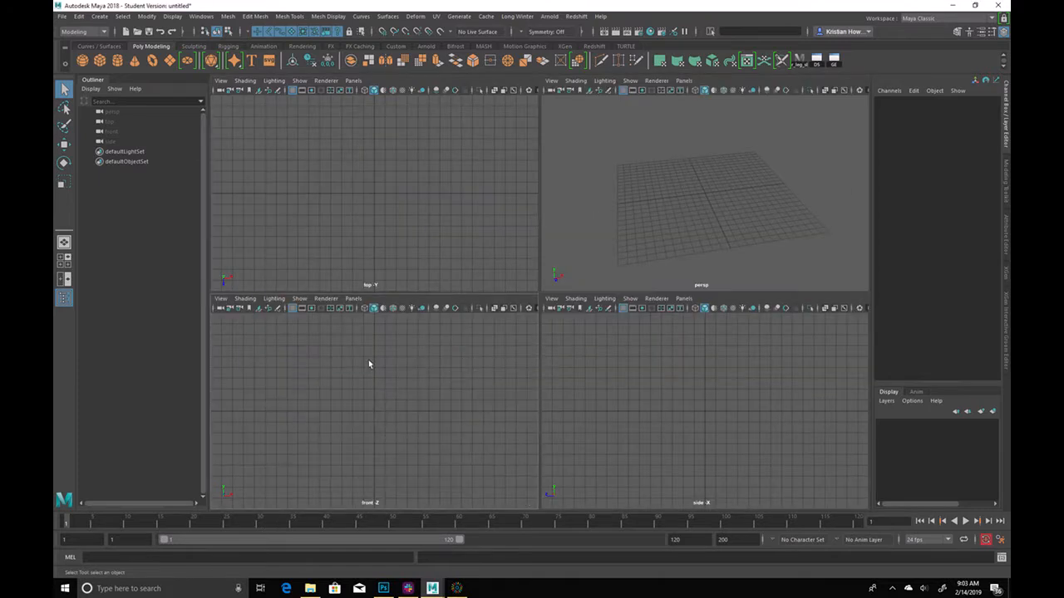
key(space)
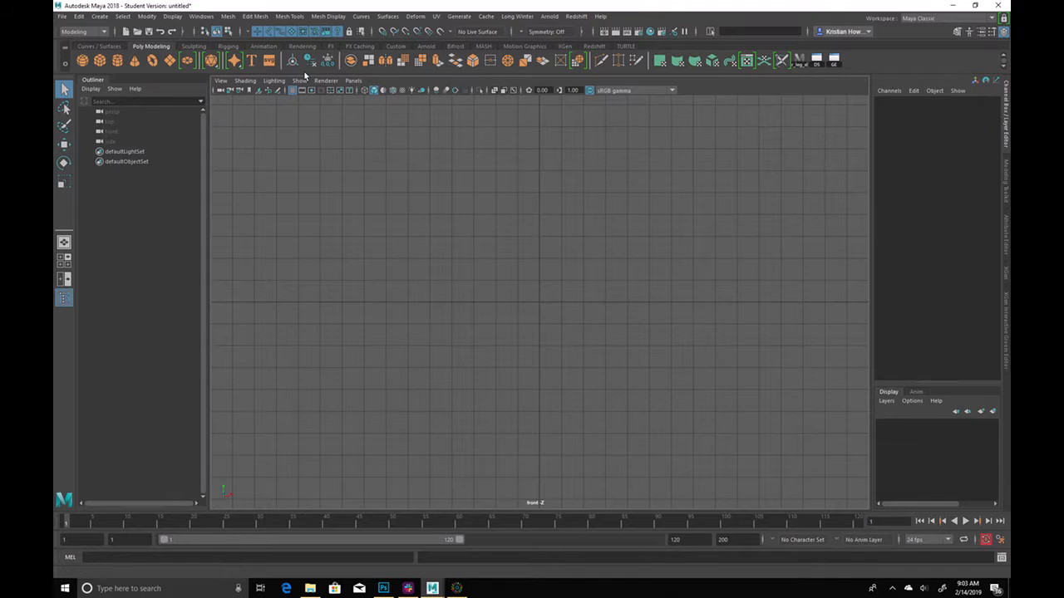
click(220, 80)
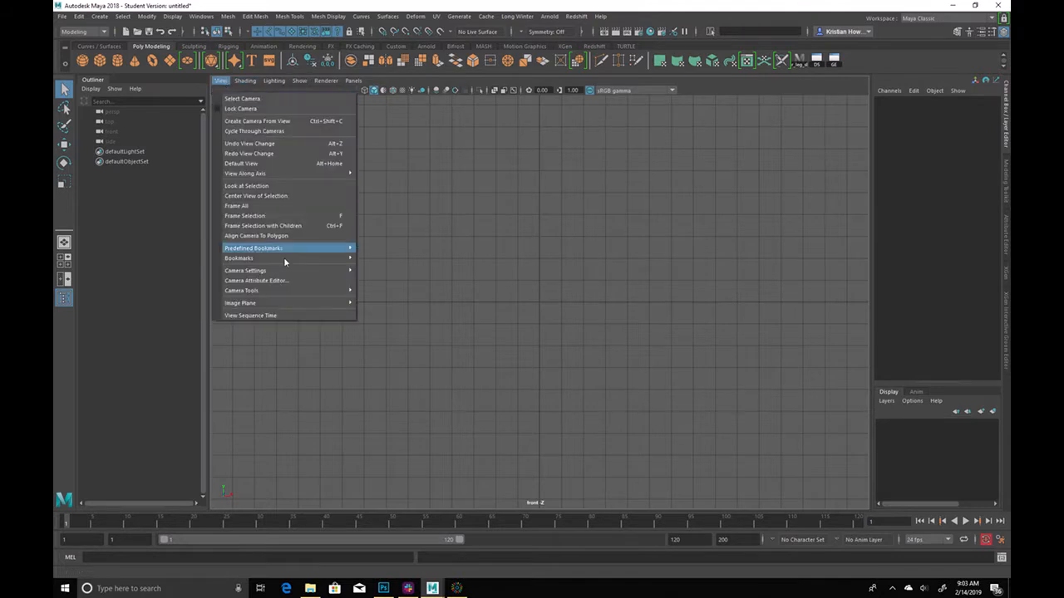
mouse_move(297, 303)
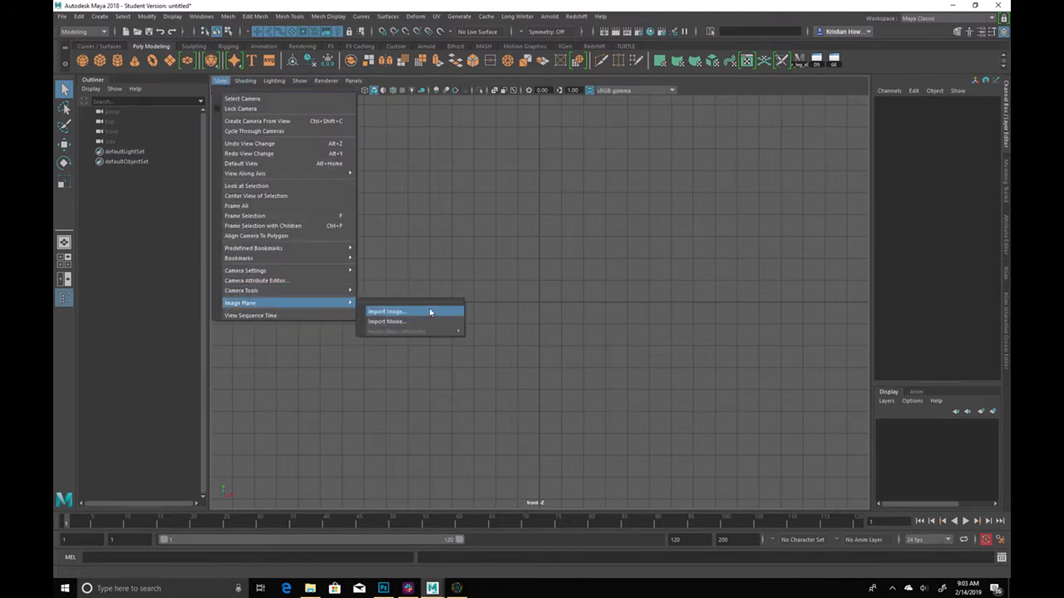
click(430, 312)
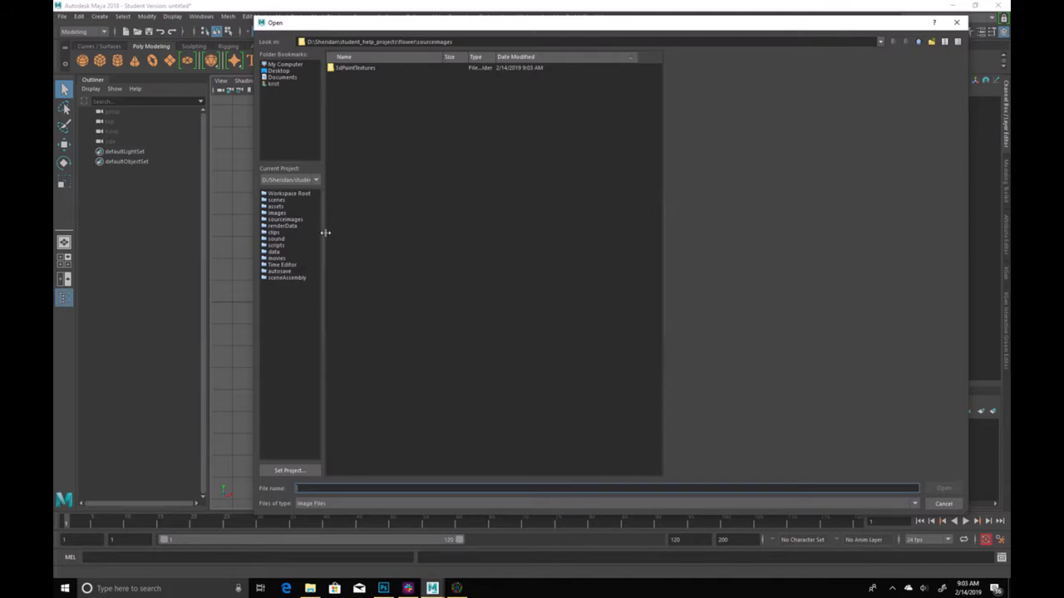
Copy the Cercus2 image from the Downloads folder in File Explorer and try to paste it into the project's sourceimages folder
click(309, 588)
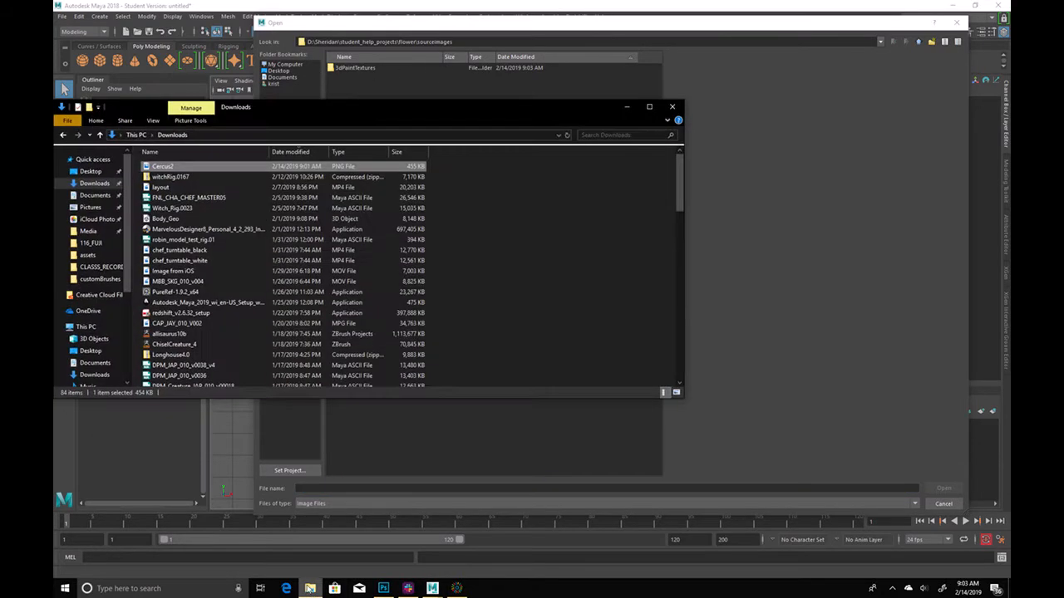
drag(185, 169, 555, 218)
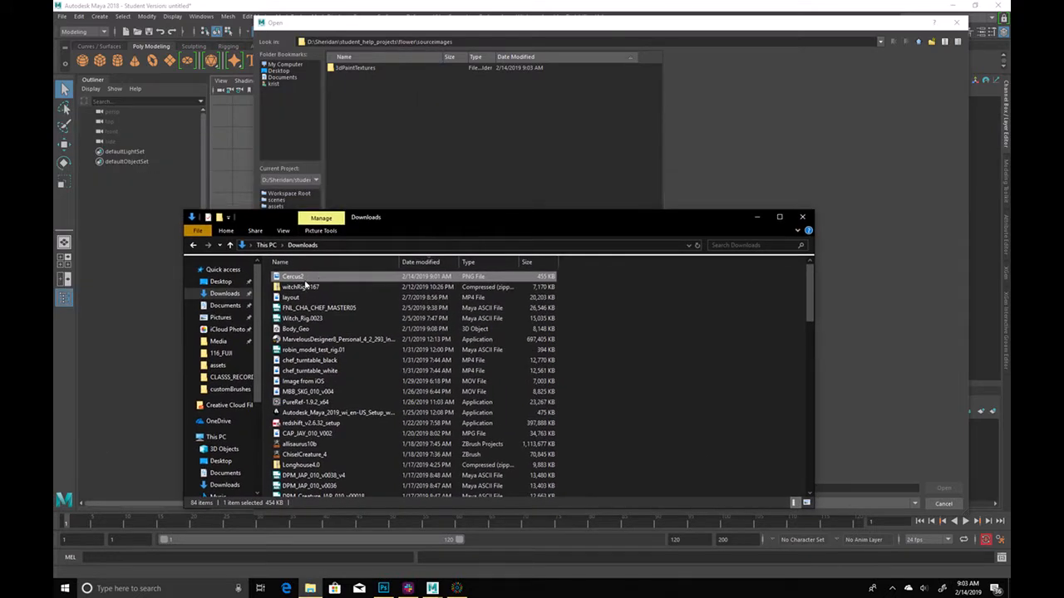
right_click(296, 277)
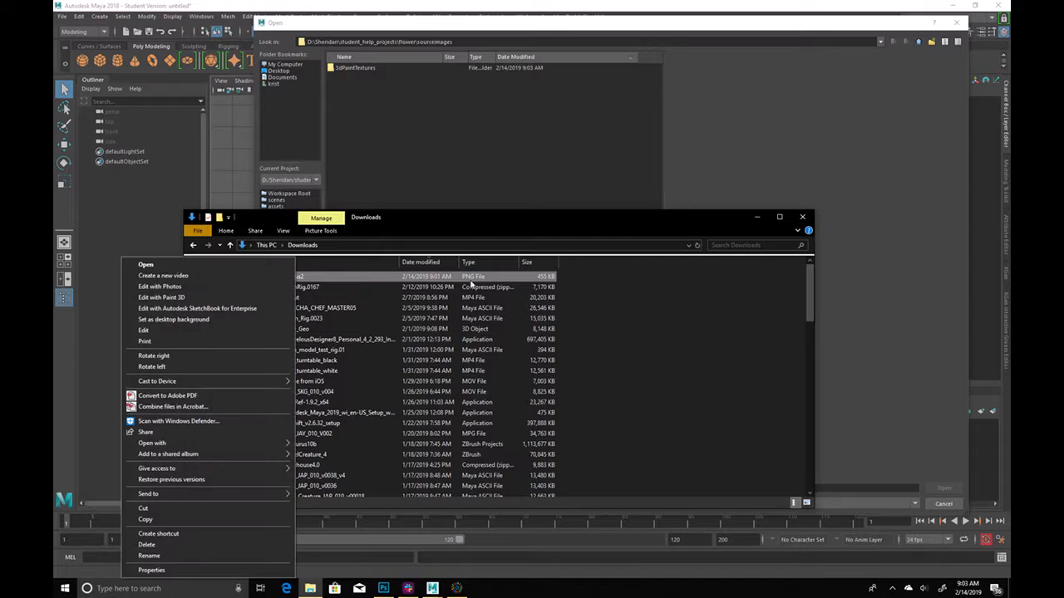
click(231, 520)
right_click(454, 164)
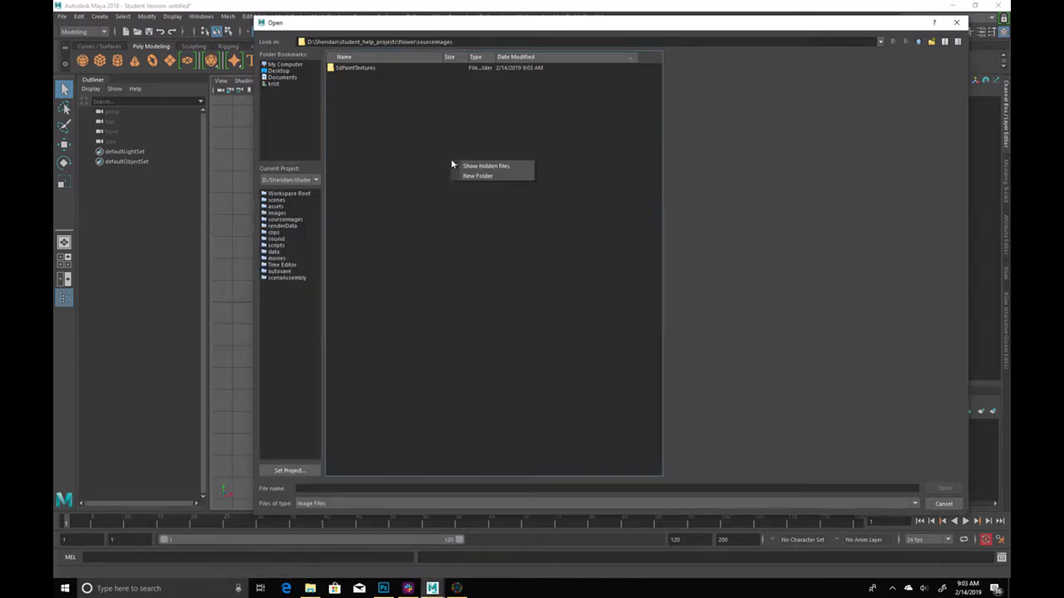
click(390, 160)
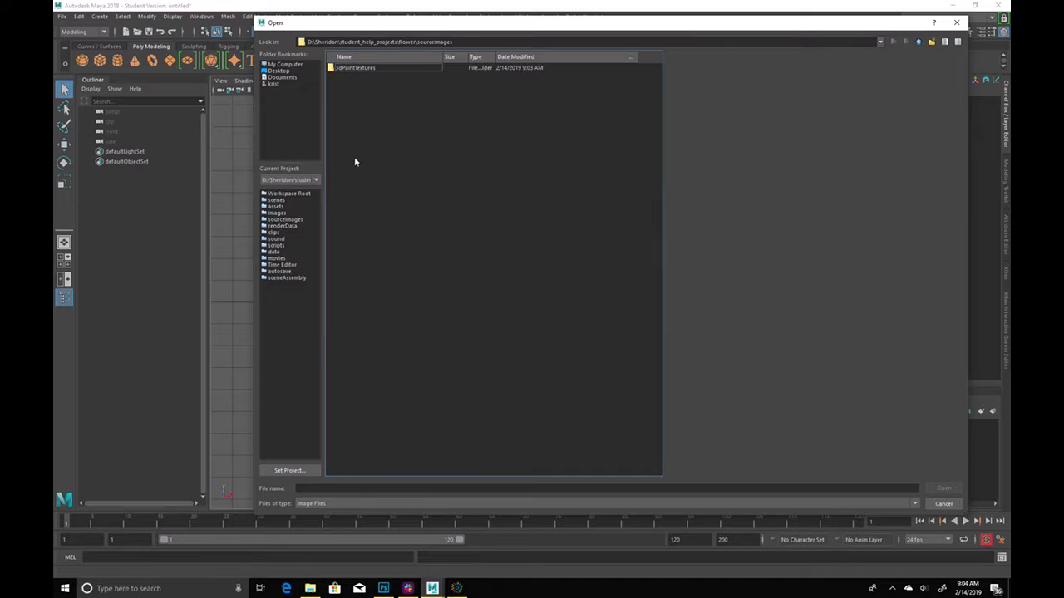
Copy the path of the flower project's sourceimages folder from the file dialog
drag(419, 42, 306, 42)
drag(455, 42, 420, 38)
key(ctrl+a)
key(ctrl+c)
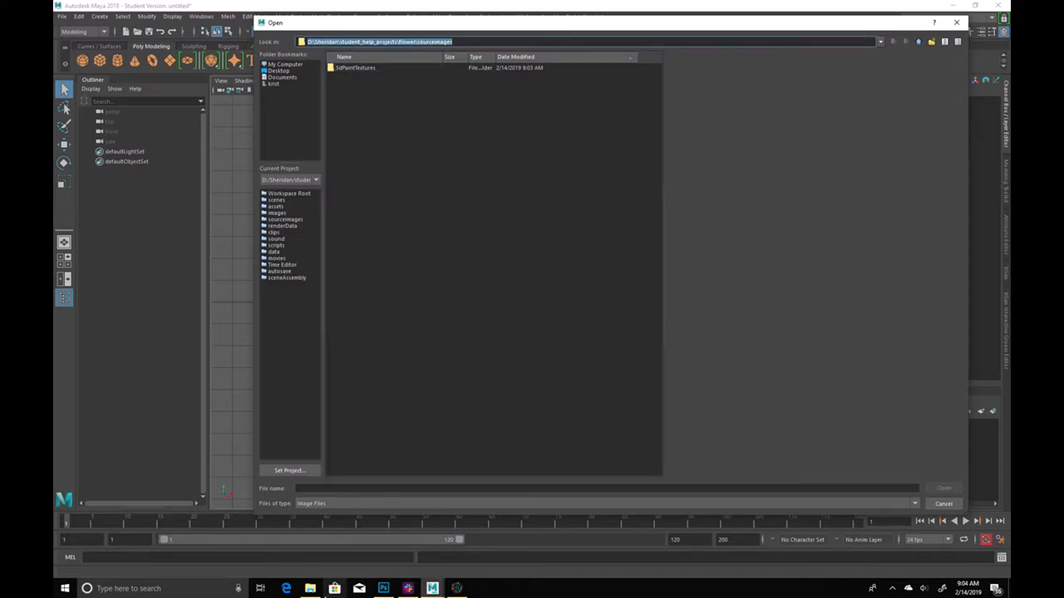
Switch to File Explorer, browse the DATA (D:) drive and Documents, and return to the Downloads folder
click(311, 588)
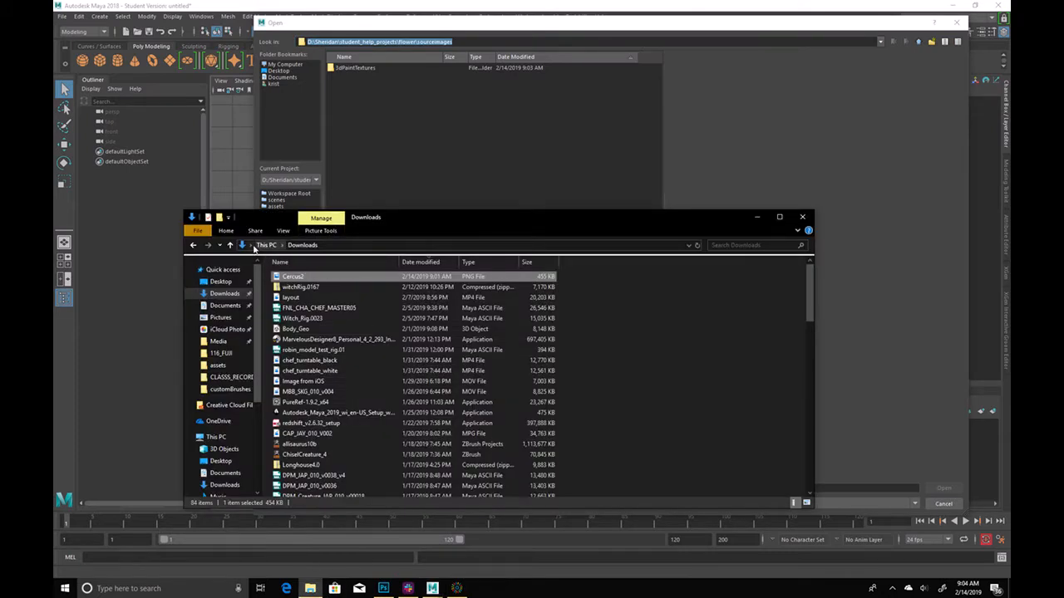
click(266, 245)
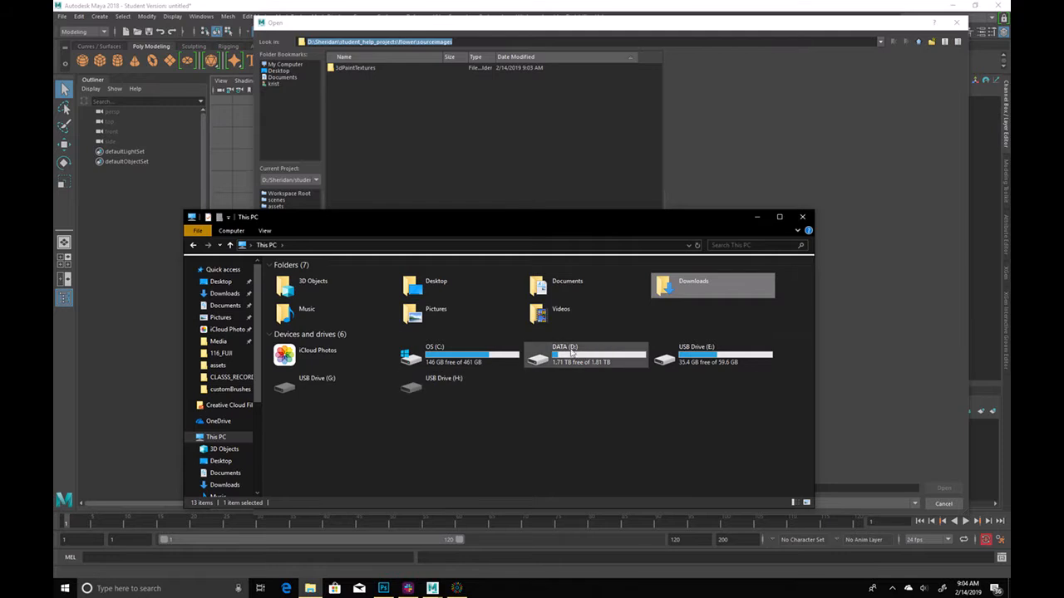
double_click(606, 355)
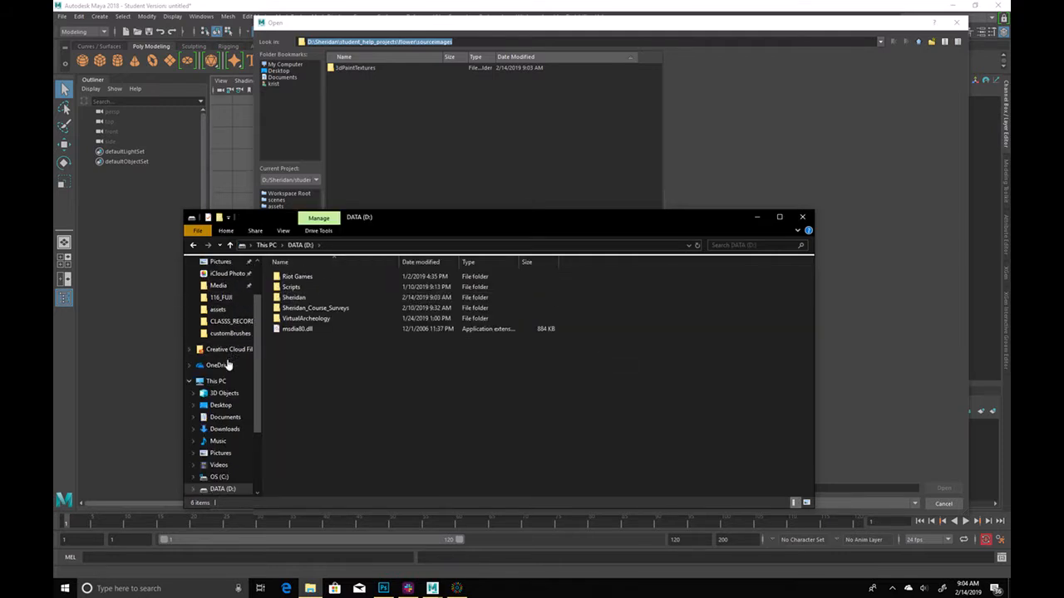
click(233, 419)
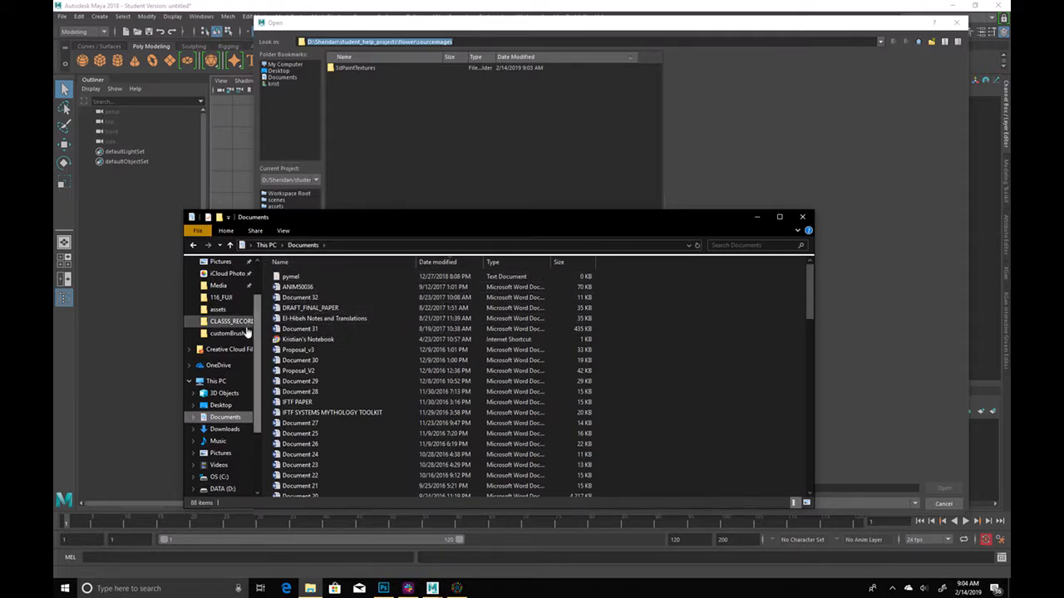
click(223, 429)
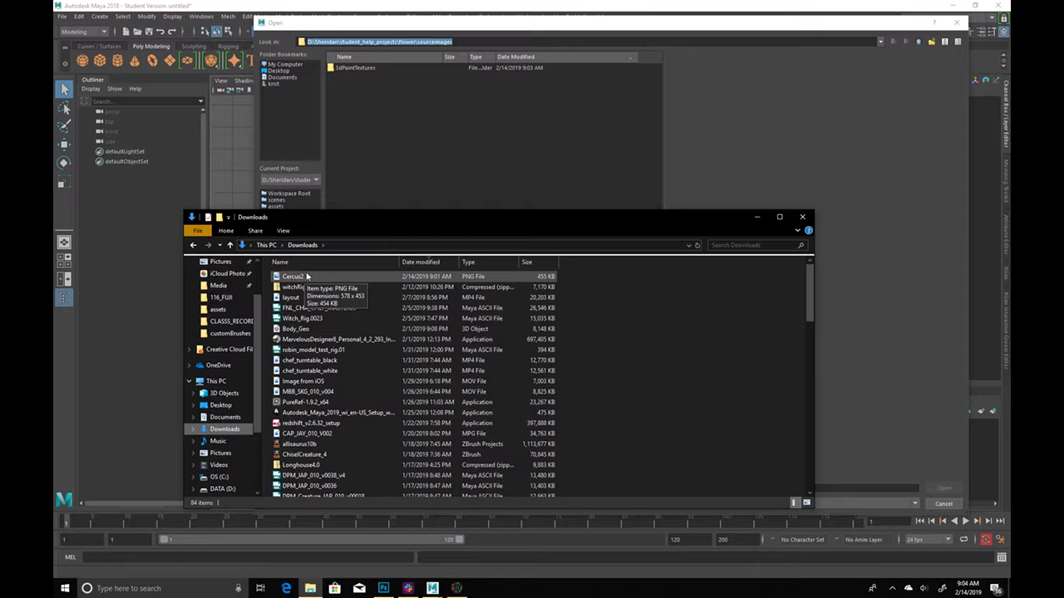
Open the D: drive in a second File Explorer window and go to the flower project's sourceimages folder using the copied path
drag(399, 213, 312, 100)
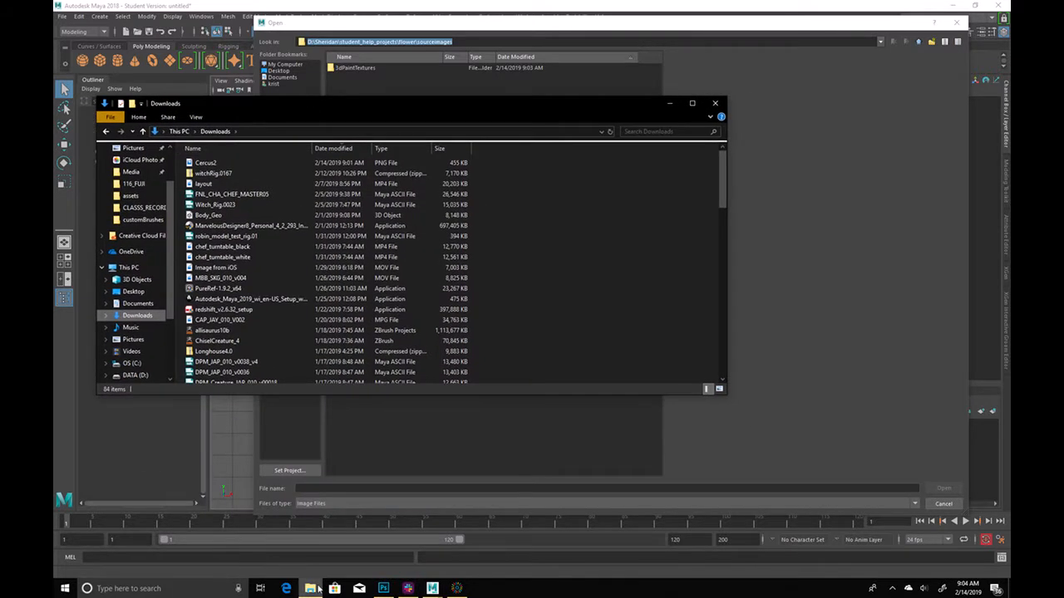
right_click(150, 381)
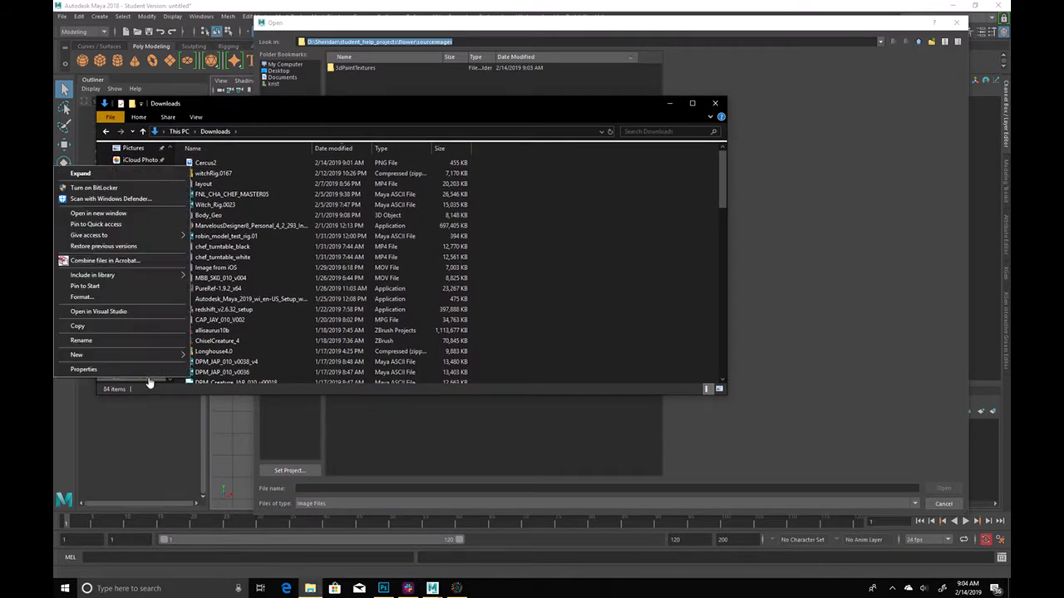
click(176, 214)
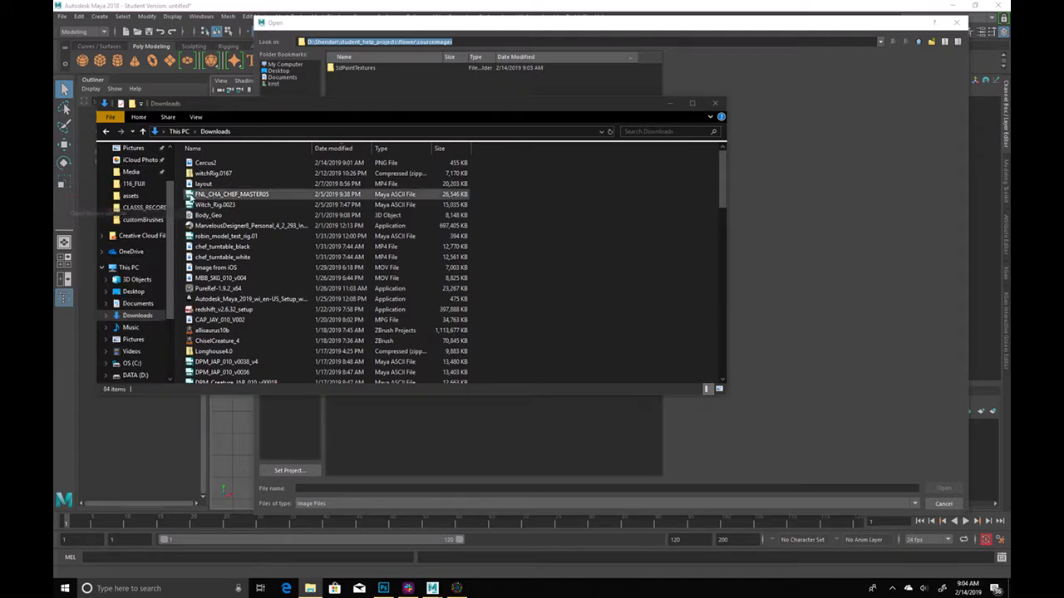
click(169, 145)
key(ctrl+v)
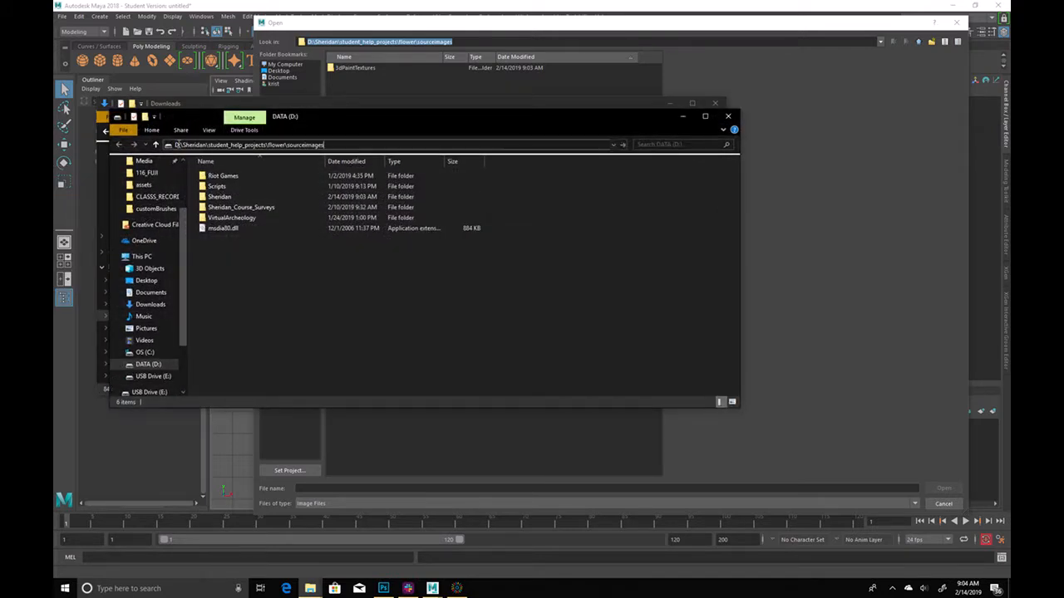
key(Return)
Copy Cercus2 from Downloads into the sourceimages folder, and load it in Maya as the front view's image plane
drag(287, 118, 622, 217)
drag(205, 163, 687, 365)
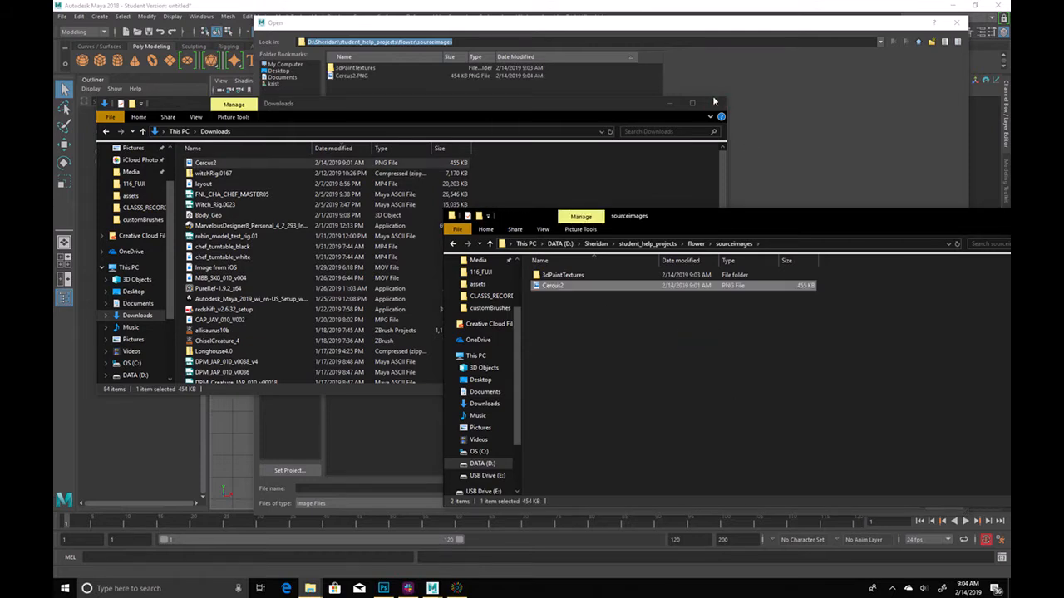
click(711, 100)
click(392, 107)
double_click(344, 76)
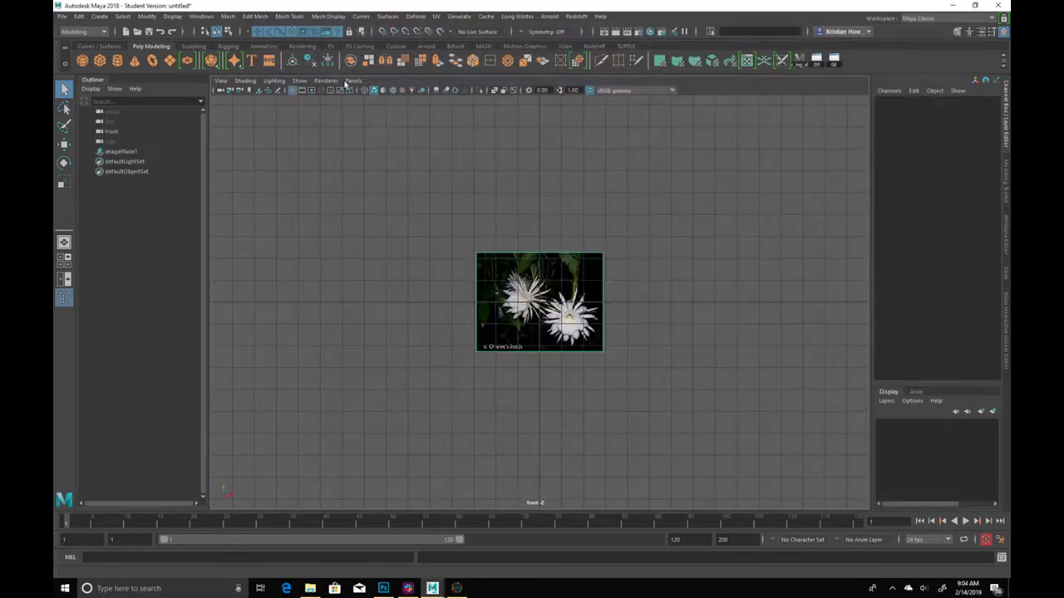
Scale up the flower image plane uniformly and switch to the perspective view
key(r)
drag(537, 297, 705, 287)
key(space)
key(space)
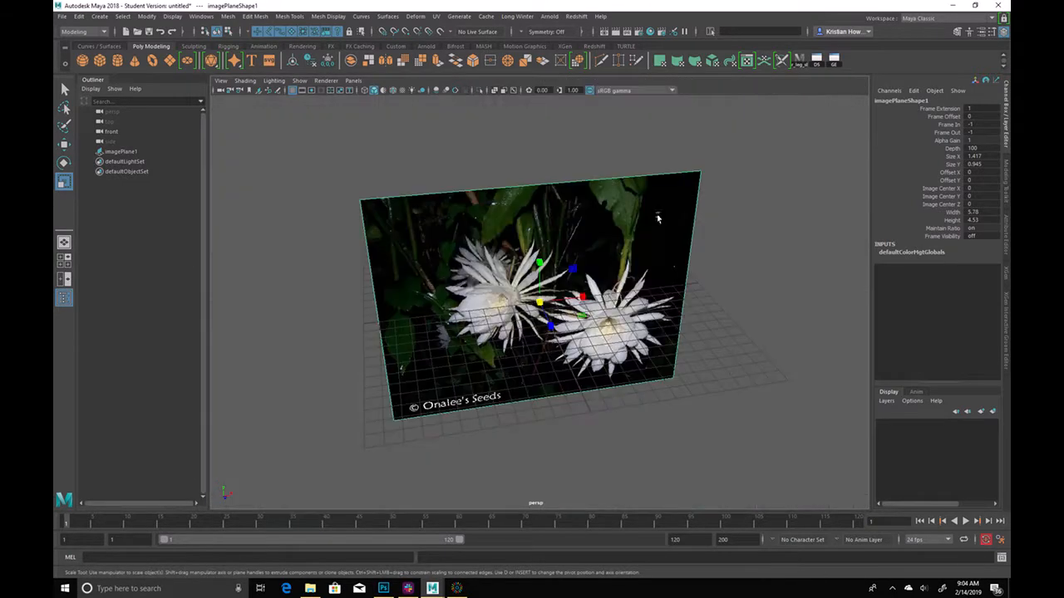
Move the image plane back to the far edge of the grid and raise it to stand above the ground
alt+drag(592, 335, 500, 326)
key(w)
middle_drag(500, 326, 557, 261)
alt+drag(558, 261, 409, 428)
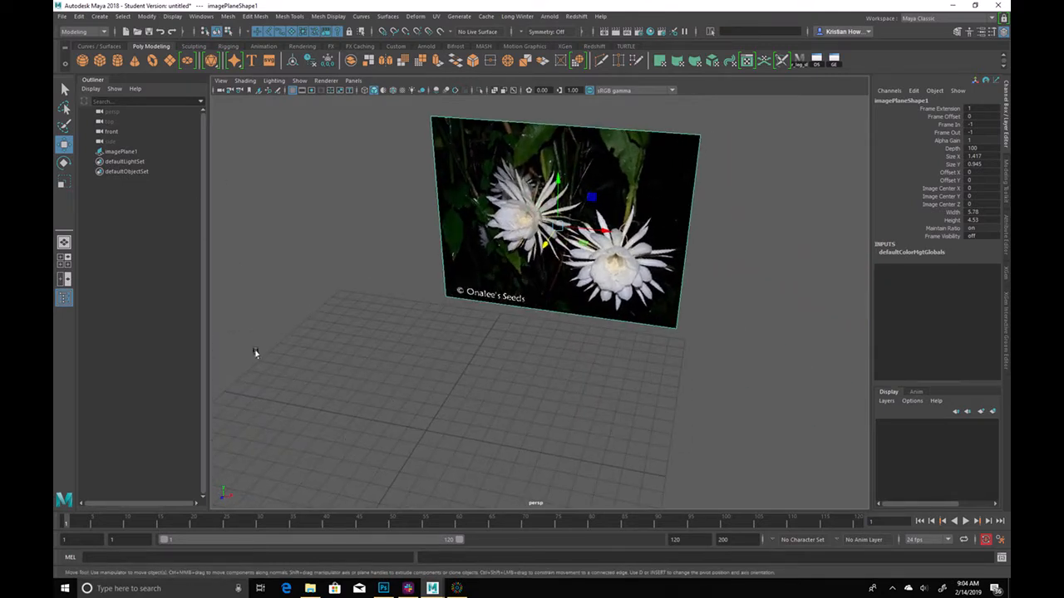
middle_drag(441, 316, 414, 353)
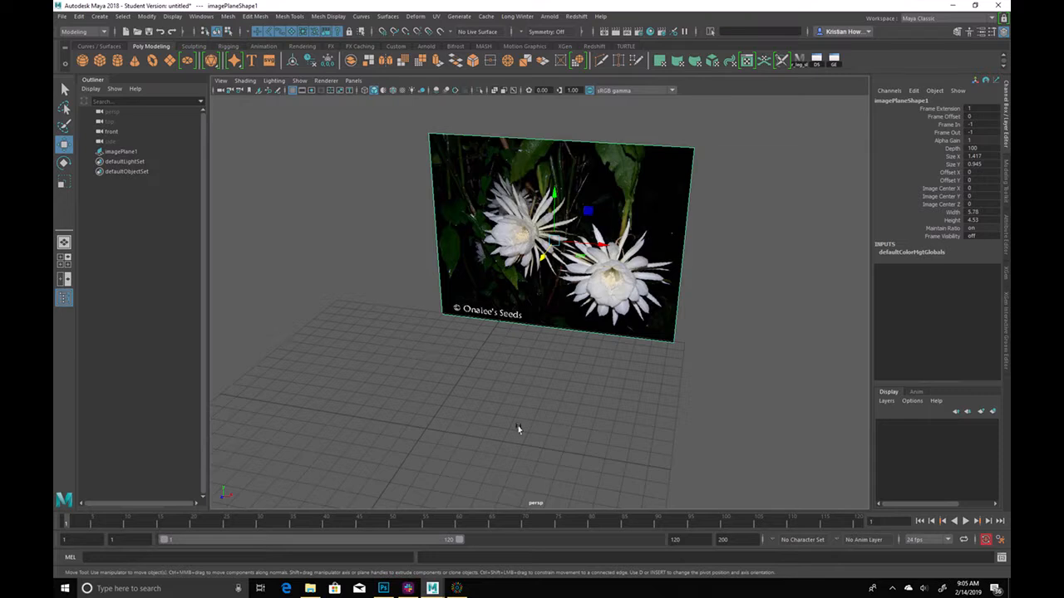
middle_drag(425, 296, 492, 331)
alt+drag(492, 330, 487, 290)
alt+right_drag(487, 291, 653, 357)
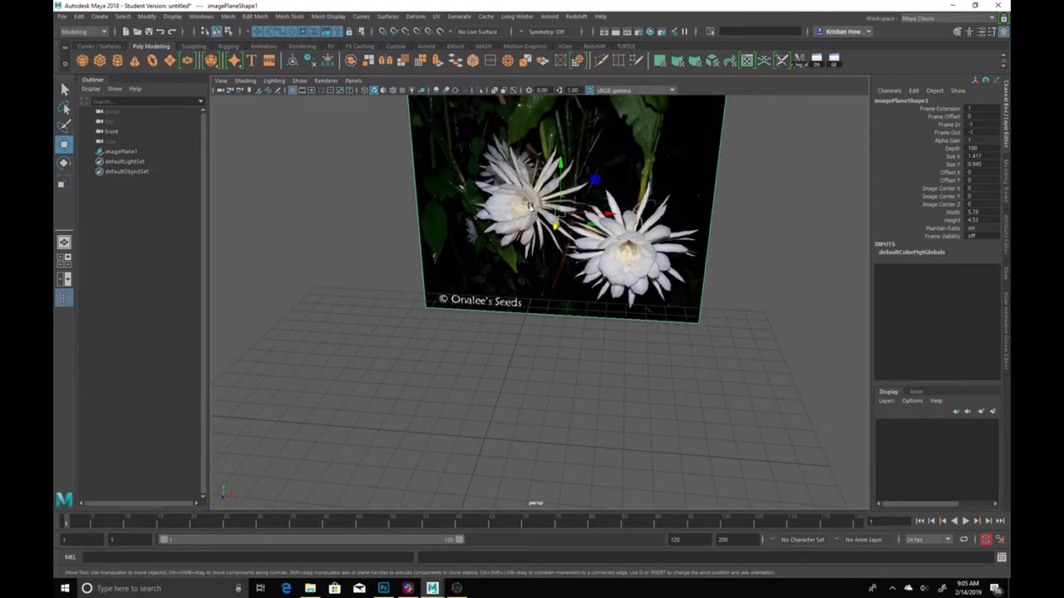
Enlarge the image plane further and raise it well above the grid, clear of the modelling area
key(r)
drag(554, 214, 868, 255)
key(w)
alt+drag(474, 249, 416, 229)
drag(714, 264, 714, 140)
alt+middle_drag(670, 287, 655, 346)
scroll(655, 346, up, 2)
alt+drag(655, 346, 591, 287)
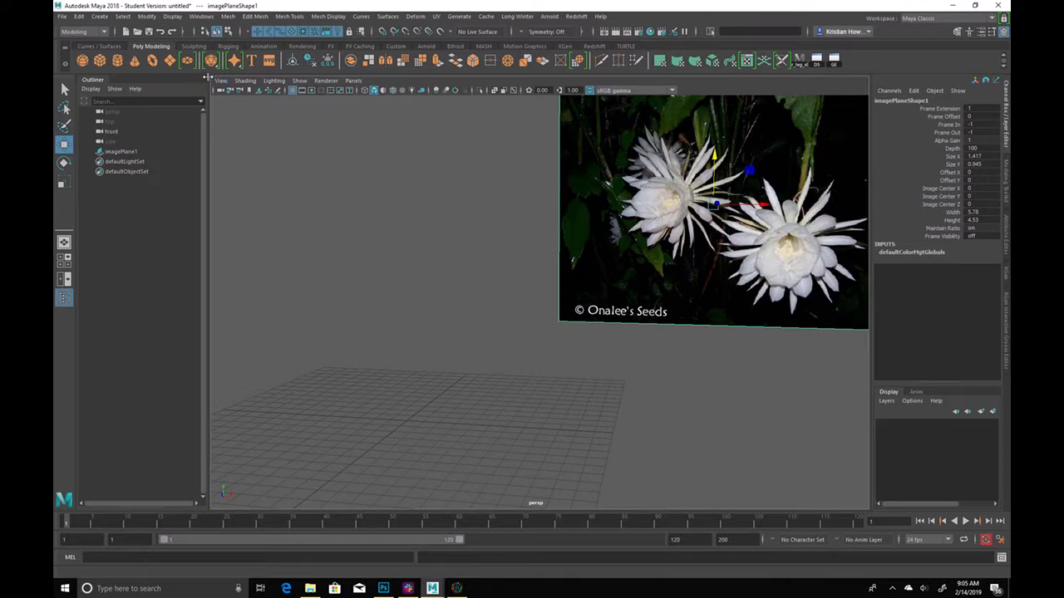
click(197, 67)
alt+drag(493, 385, 490, 456)
alt+middle_drag(491, 456, 485, 249)
alt+right_drag(485, 250, 658, 361)
alt+drag(657, 360, 678, 400)
alt+middle_drag(531, 334, 537, 416)
alt+drag(537, 416, 508, 397)
key(r)
drag(504, 335, 527, 489)
key(q)
key(w)
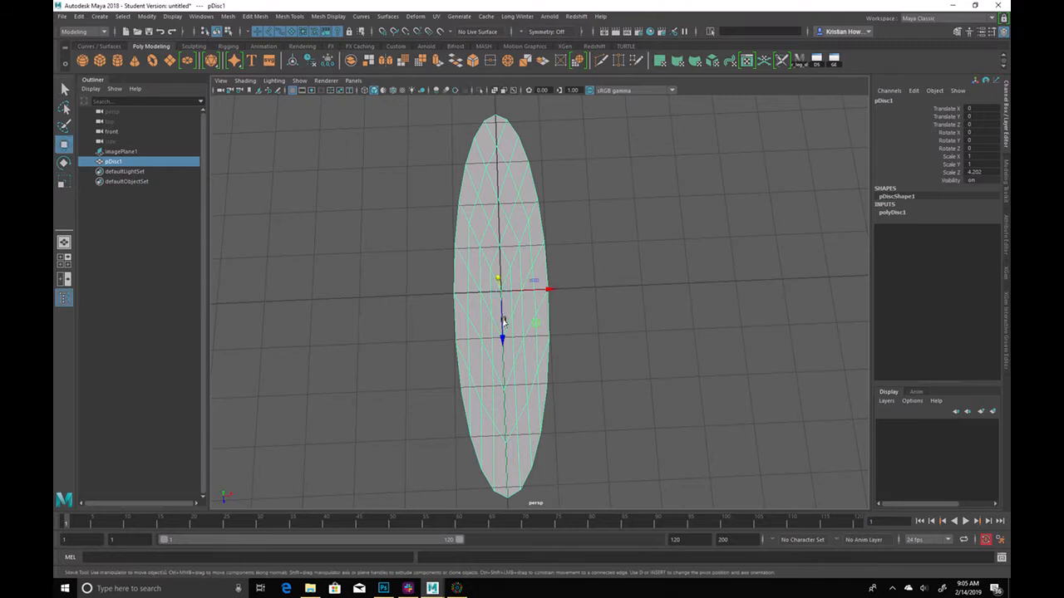
key(ctrl+z)
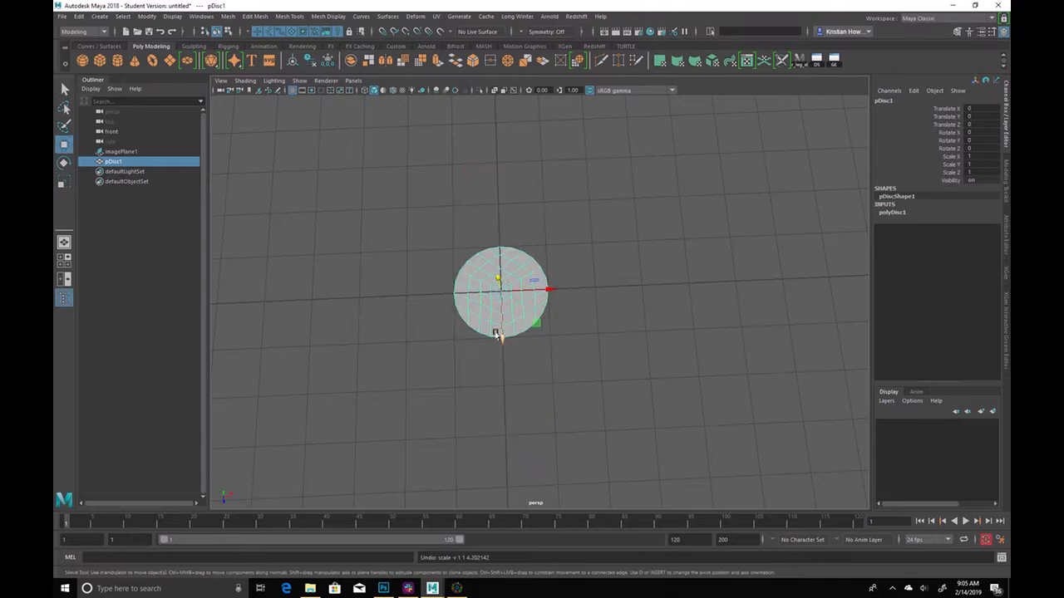
key(Delete)
Create a polygon plane at the origin and scale it to about 4.26 in Z and 1.81 in X
click(171, 61)
key(r)
drag(510, 335, 499, 404)
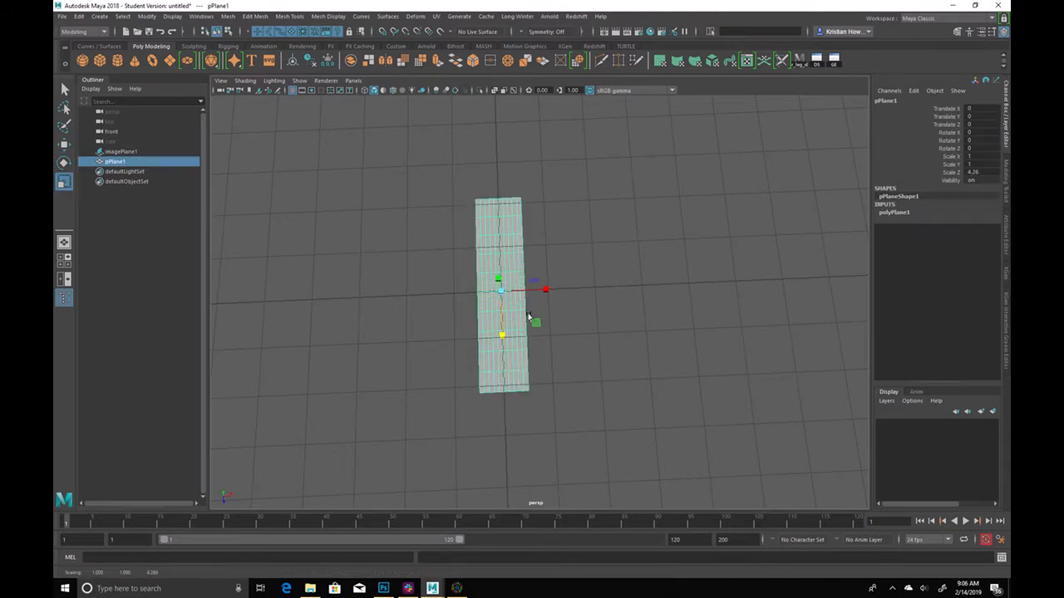
drag(544, 287, 580, 288)
scroll(430, 247, up, 3)
Reduce the polygon plane's Subdivisions Width to 4
click(931, 214)
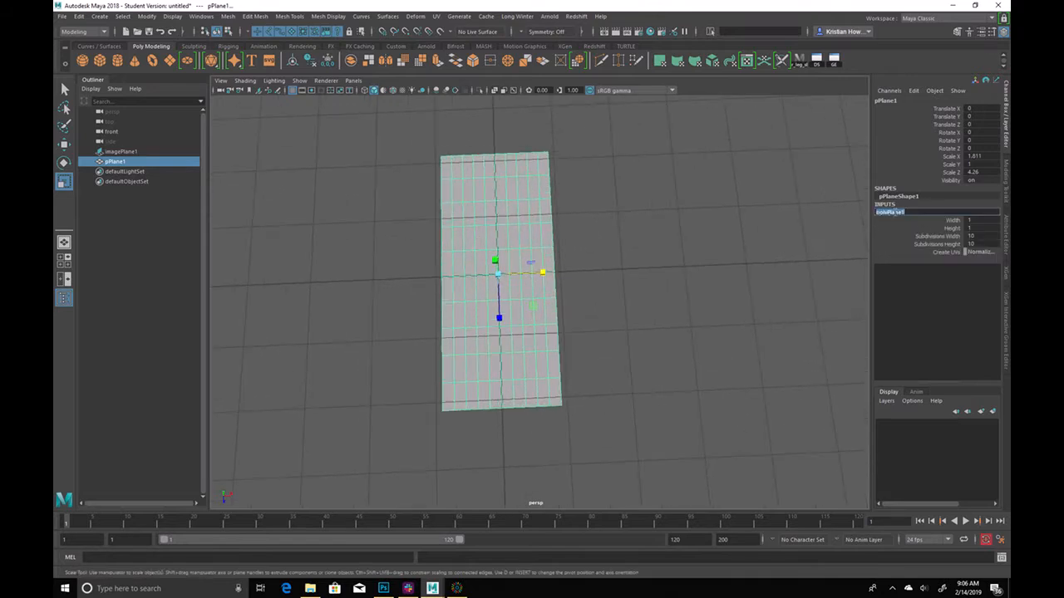
click(925, 239)
middle_drag(698, 307, 645, 309)
alt+drag(642, 311, 565, 313)
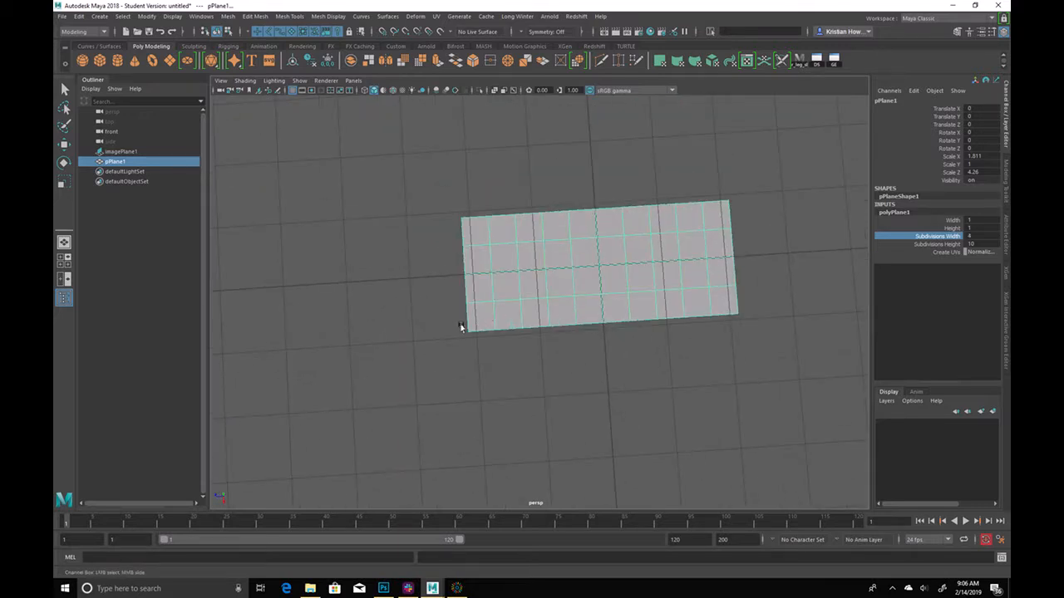
alt+drag(594, 350, 537, 362)
Duplicate the plane and rename the original longPedals_GEO and the copy widePedals_GEO
key(r)
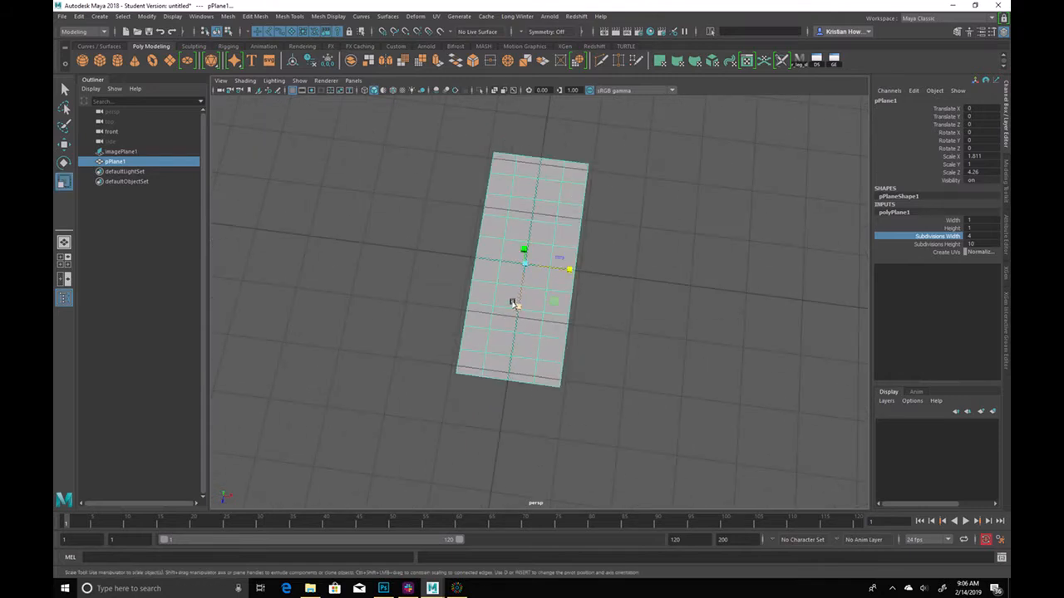
alt+drag(514, 304, 537, 286)
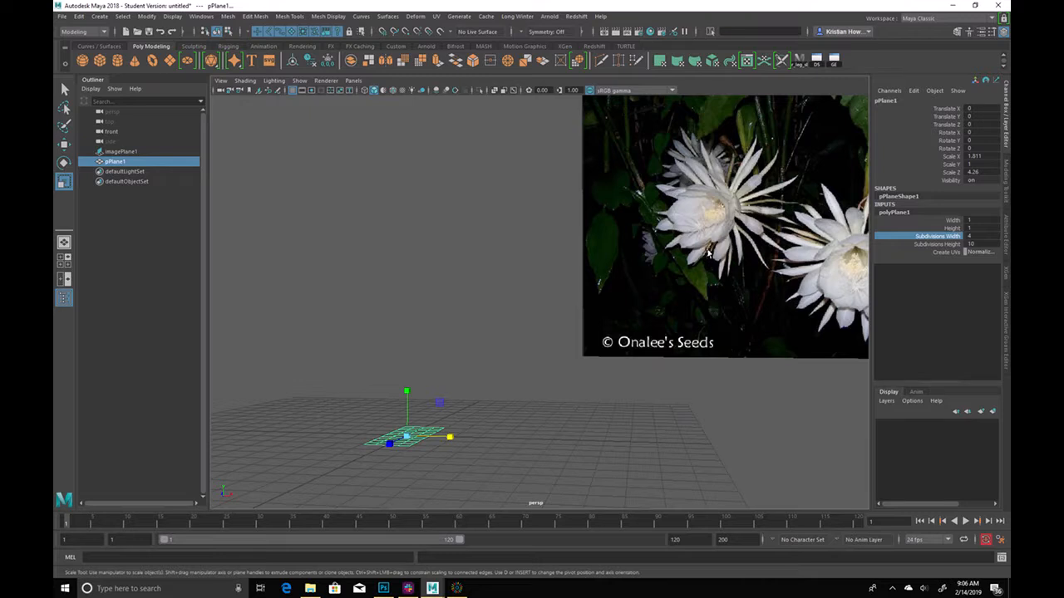
alt+drag(454, 339, 605, 338)
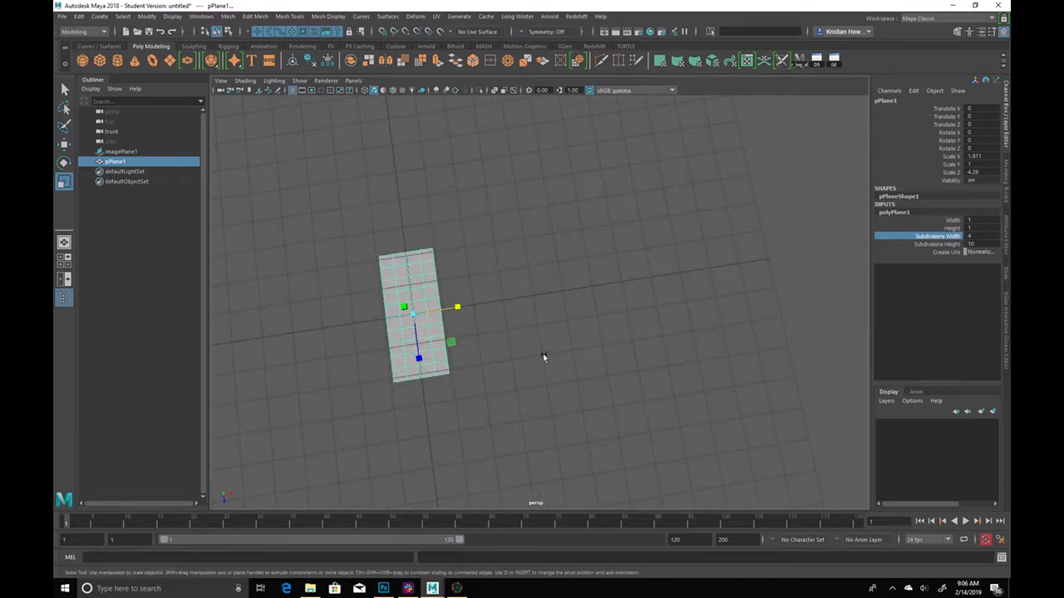
key(ctrl+d)
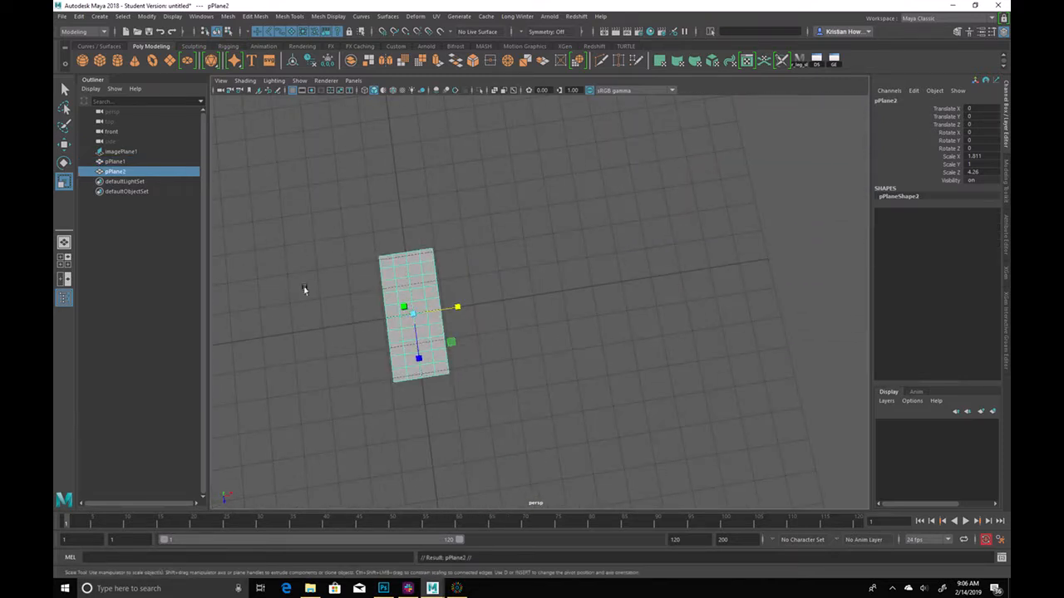
double_click(116, 162)
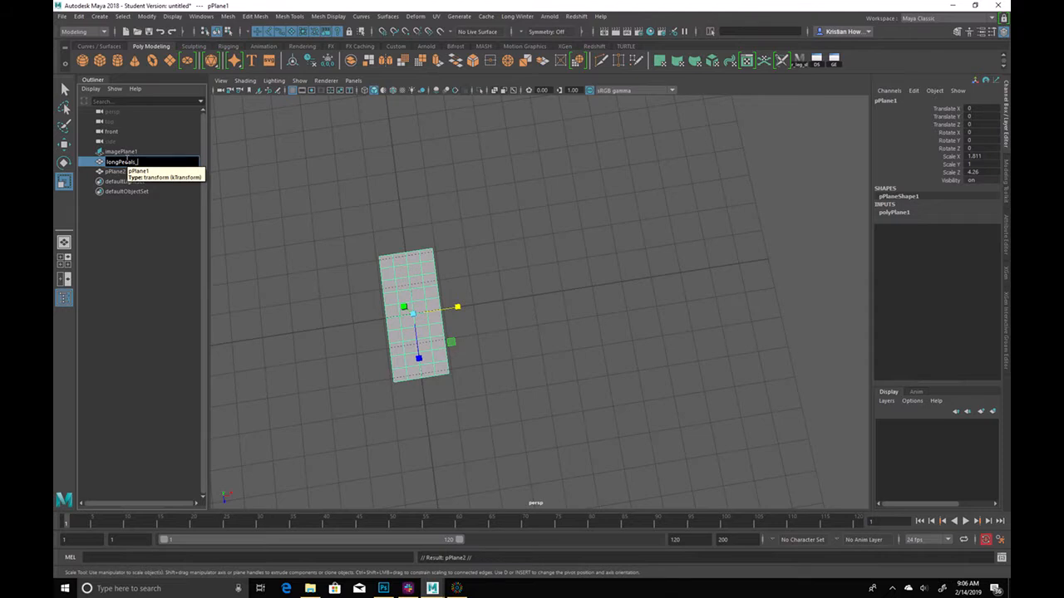
key(Return)
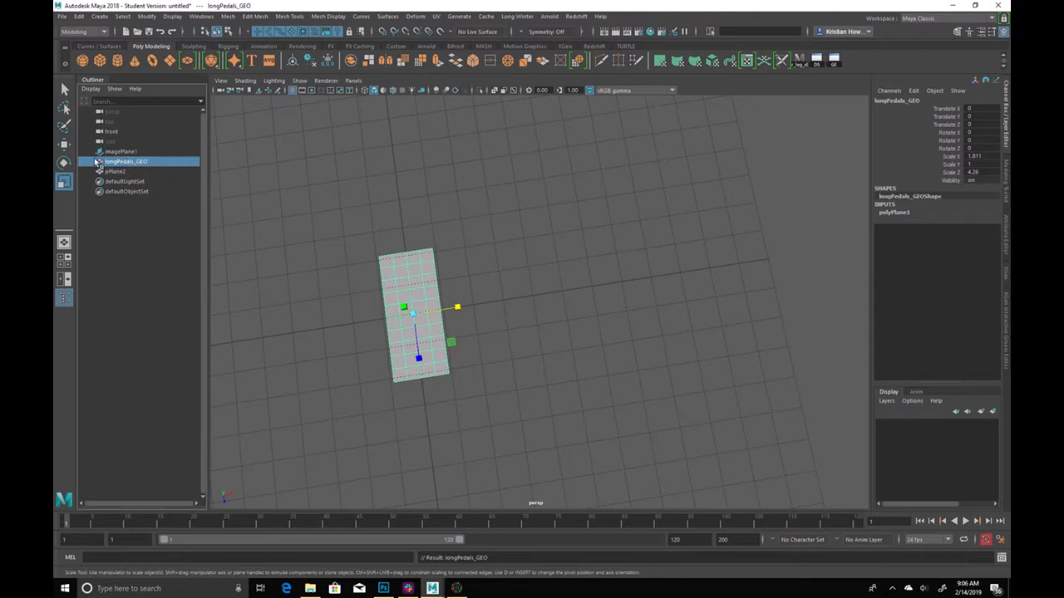
click(115, 171)
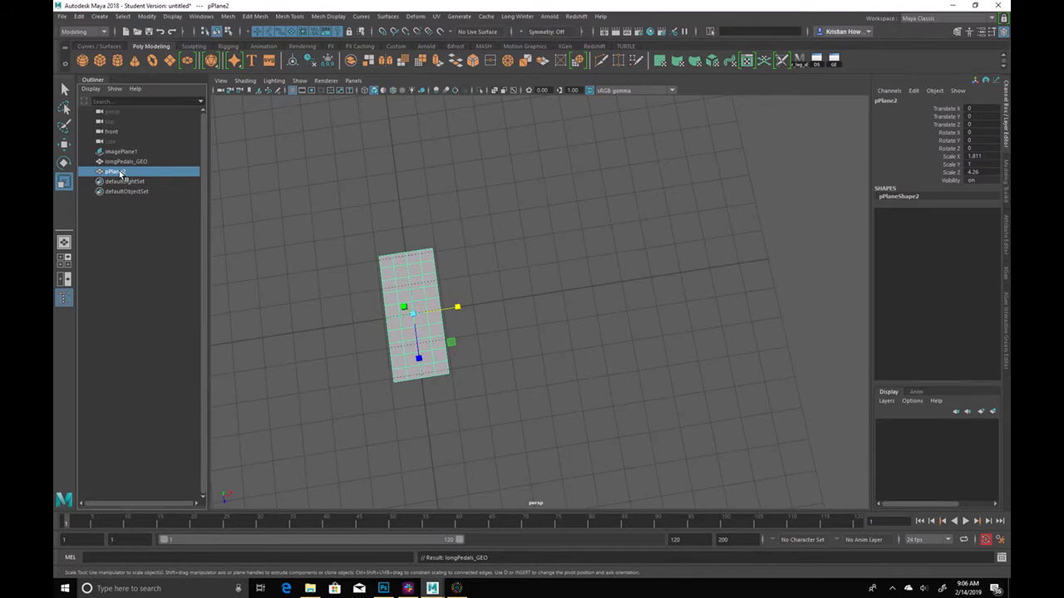
double_click(116, 171)
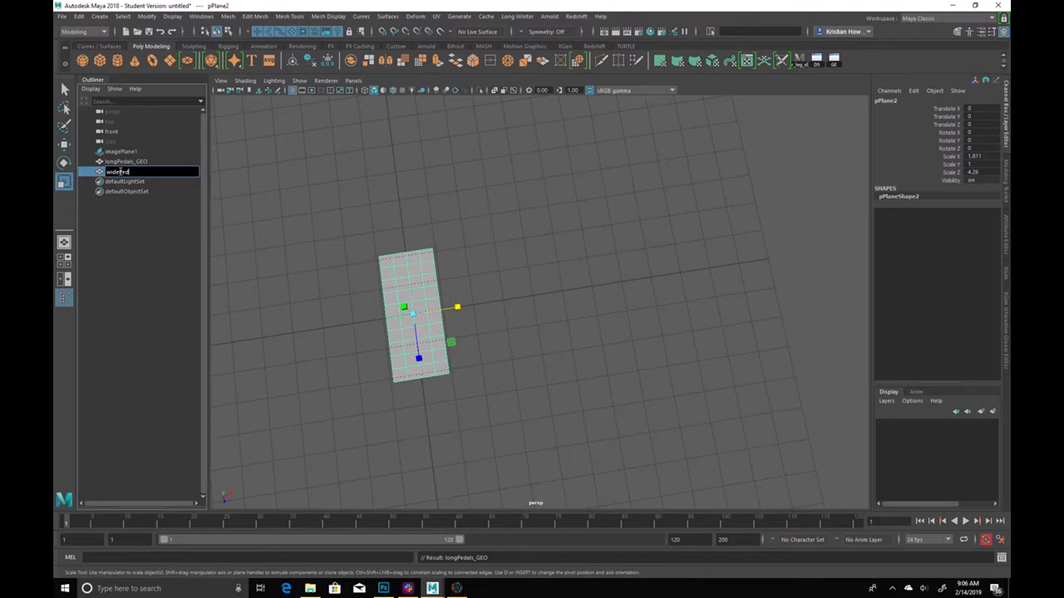
text(widePedals_GEO)
key(Return)
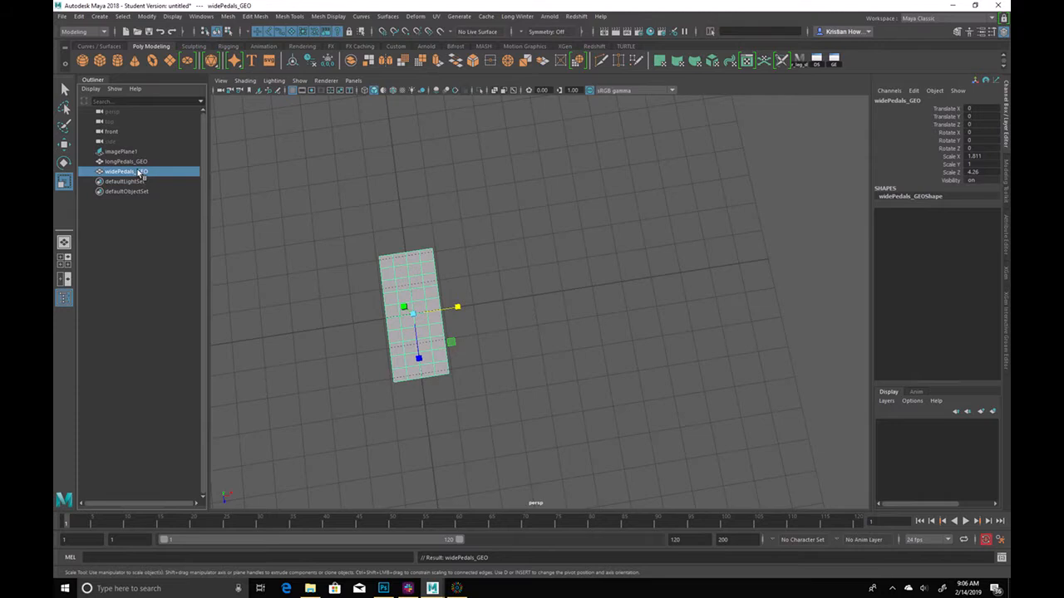
Select longPedals_GEO and isolate it in the perspective view
click(503, 221)
alt+drag(604, 273, 580, 296)
alt+right_drag(580, 297, 635, 323)
click(382, 316)
mouse_move(525, 331)
alt+mouse_down()
mouse_move(515, 346)
mouse_move(543, 341)
mouse_move(530, 339)
alt+mouse_up()
click(143, 171)
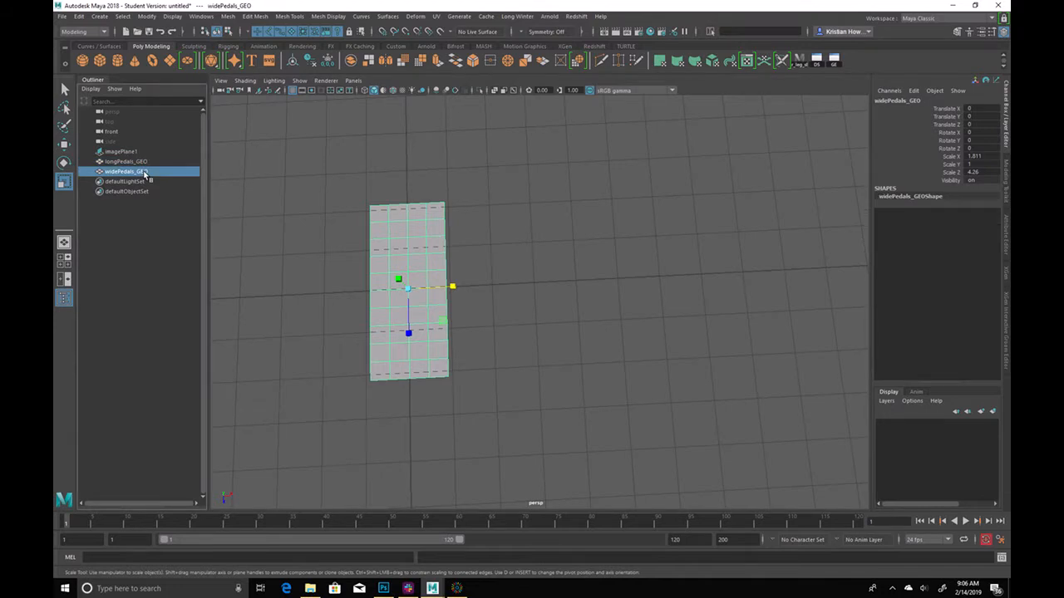
click(146, 161)
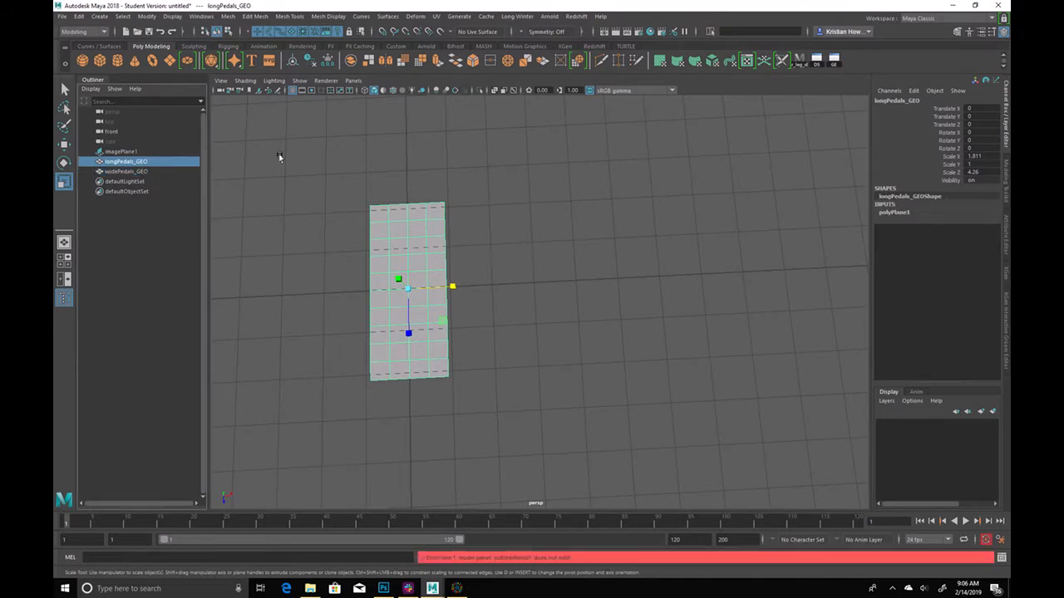
key(ctrl+1)
Delete the two corner vertices at the far end of the long petal plane
alt+drag(465, 301, 639, 330)
right_drag(481, 190, 410, 164)
drag(421, 117, 464, 157)
key(Delete)
drag(545, 145, 574, 164)
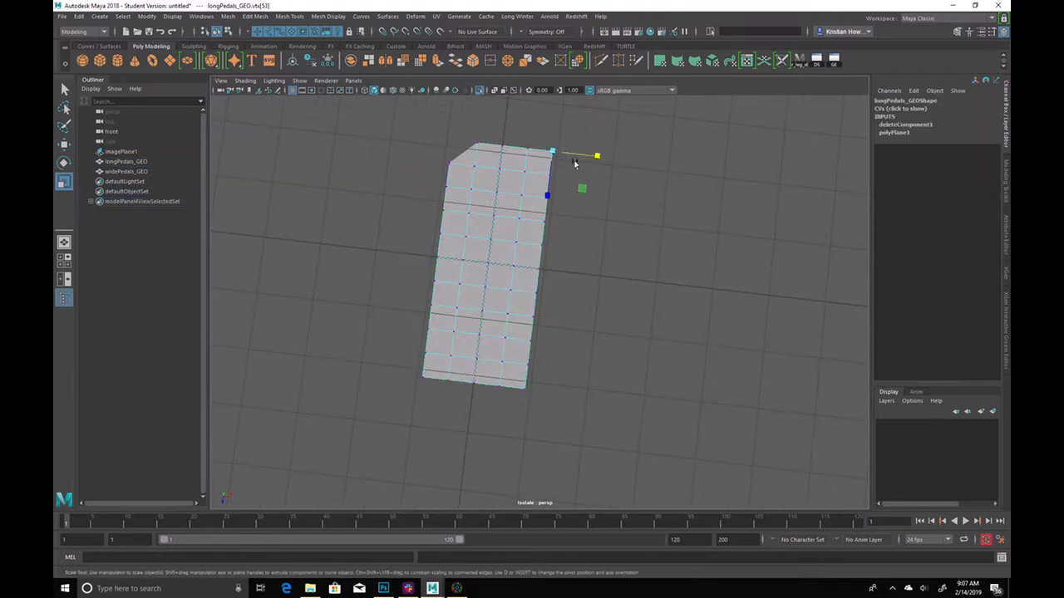
key(Delete)
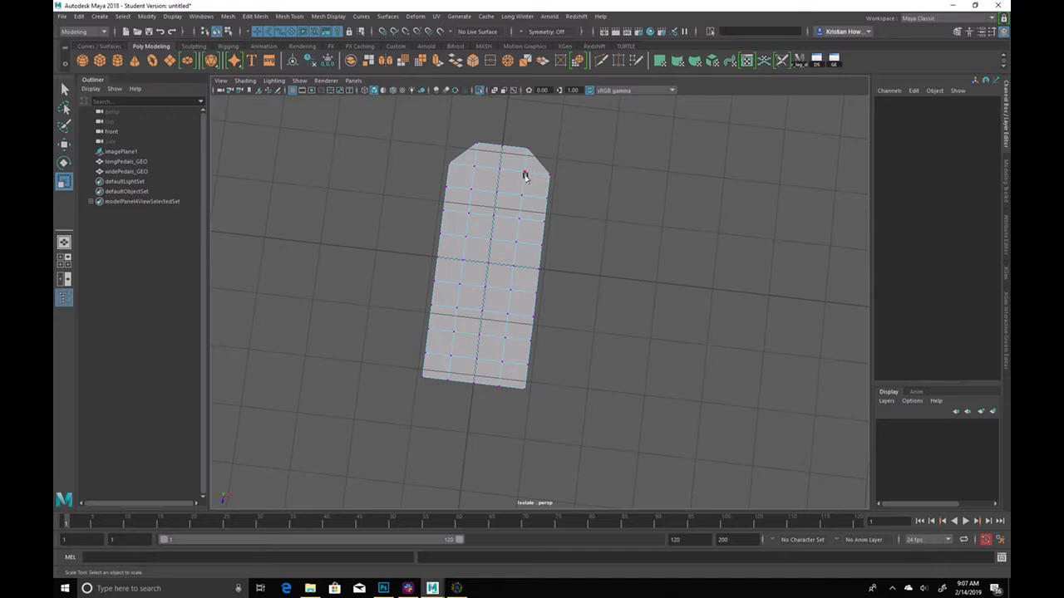
Turn on smooth preview for the long petal and shape its far-end vertices into a pointed tip
key(3)
drag(490, 129, 499, 164)
key(w)
drag(441, 100, 518, 140)
key(r)
Scale all of the long petal's vertices inward in X to make it a narrow strip
mouse_move(517, 320)
alt+mouse_down()
mouse_move(545, 311)
mouse_move(532, 320)
alt+mouse_up()
drag(392, 381, 572, 449)
drag(585, 463, 340, 95)
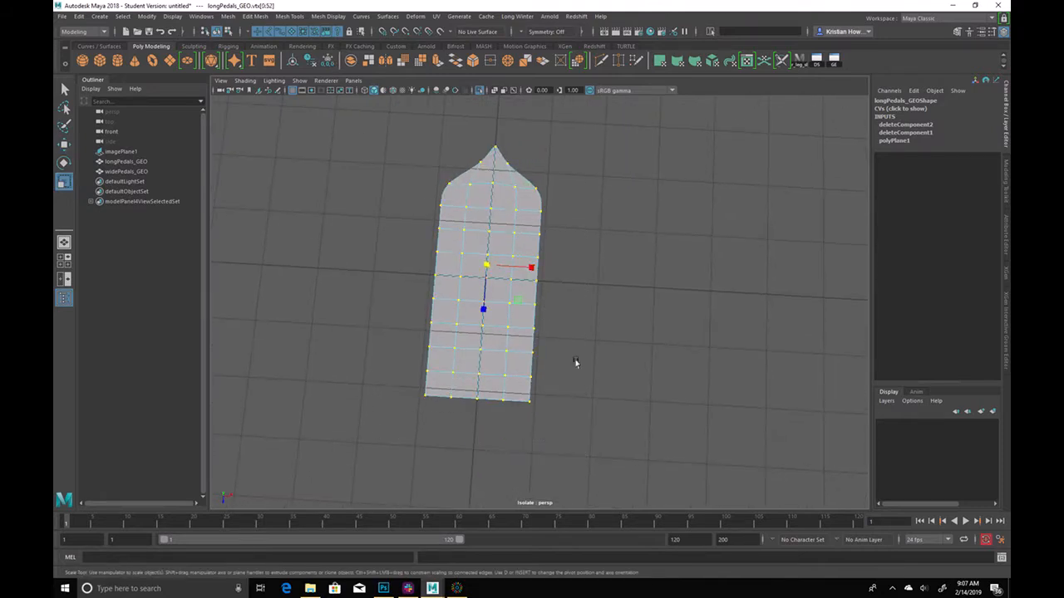
drag(532, 267, 498, 262)
Taper the near end of the long petal to a point by scaling its last vertex rows inward
drag(503, 384, 434, 406)
drag(525, 401, 490, 403)
drag(423, 361, 470, 374)
drag(506, 422, 474, 402)
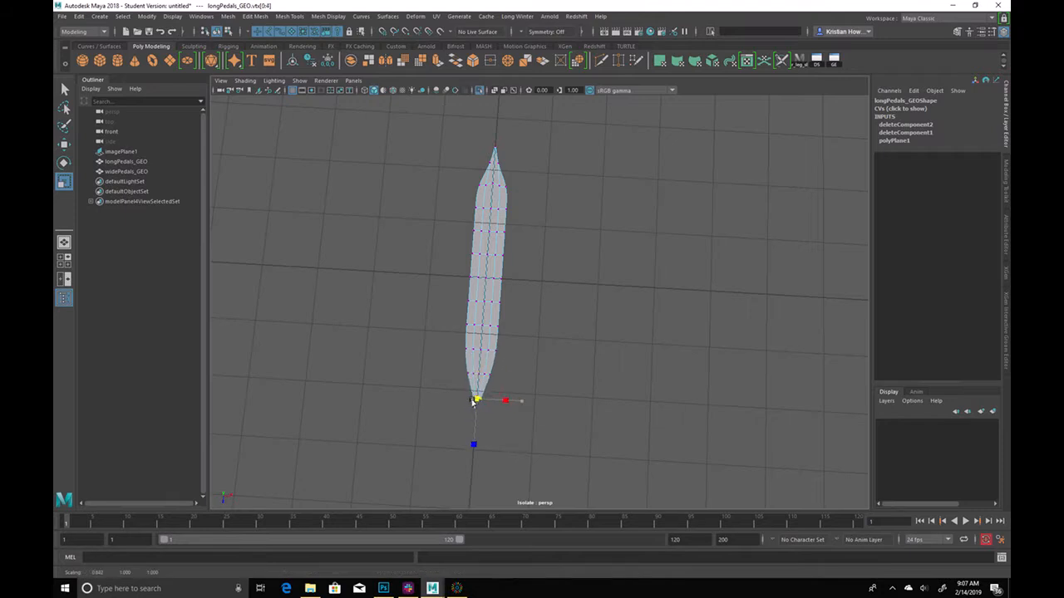
drag(448, 326, 431, 343)
key(ctrl+z)
drag(455, 270, 517, 292)
drag(447, 334, 499, 291)
Turn off isolation in the perspective view and compare the long petal with the petals in the reference image
alt+right_drag(499, 291, 487, 251)
mouse_move(486, 251)
alt+mouse_down()
mouse_move(456, 261)
mouse_move(491, 266)
alt+mouse_up()
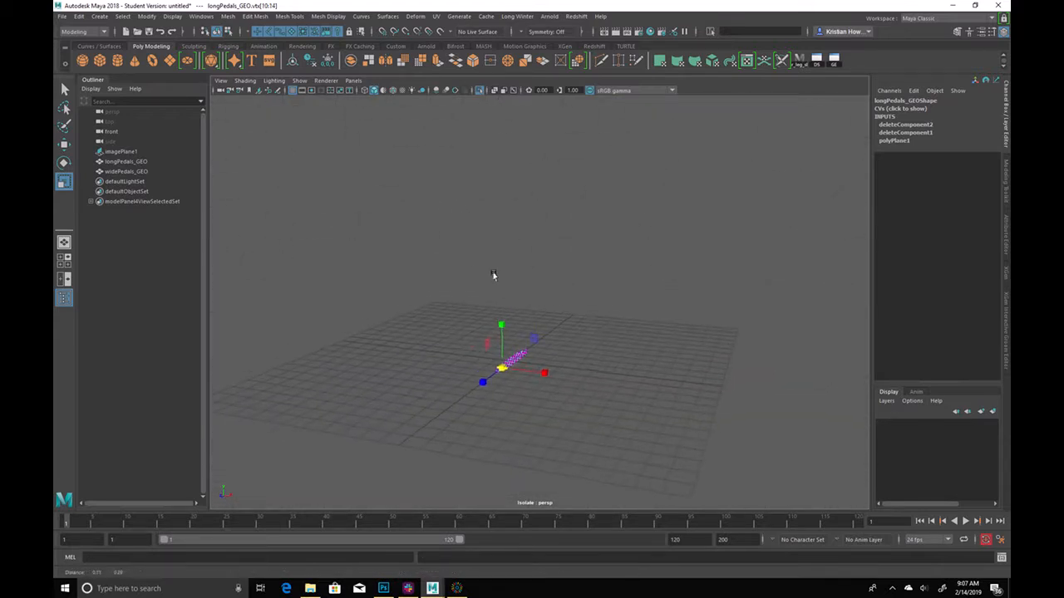
alt+middle_drag(491, 266, 497, 289)
key(ctrl+1)
alt+drag(652, 282, 678, 281)
alt+drag(799, 158, 738, 185)
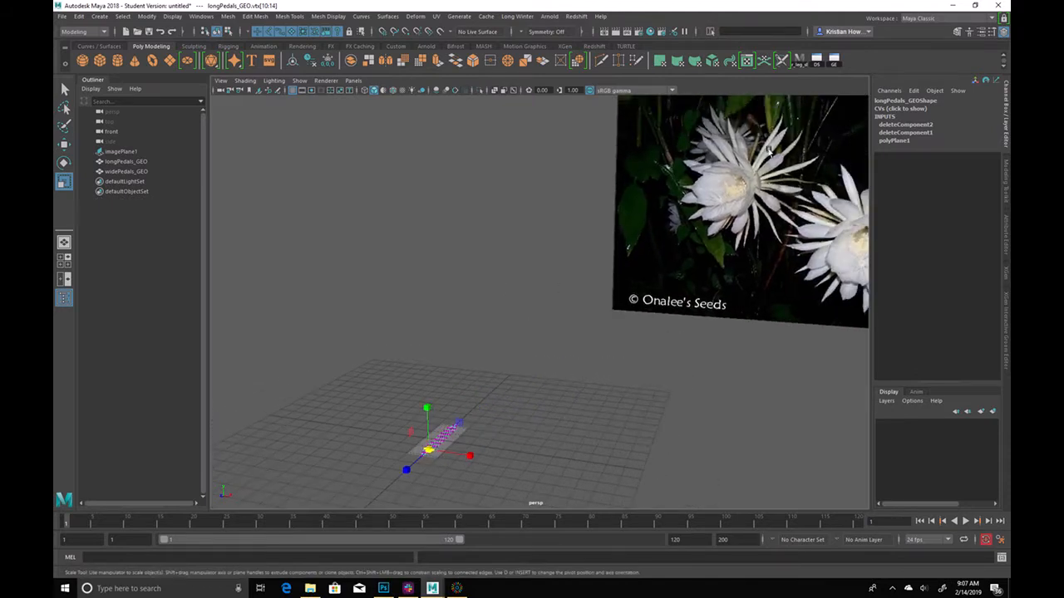
alt+drag(472, 309, 492, 389)
alt+middle_drag(492, 389, 464, 333)
alt+right_drag(366, 292, 574, 325)
alt+middle_drag(573, 326, 693, 342)
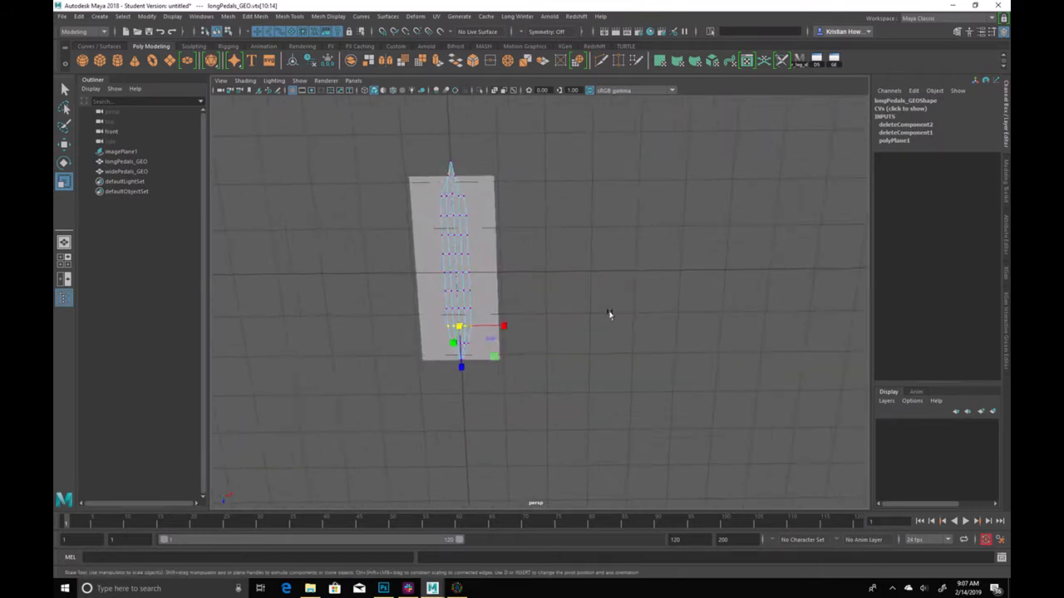
alt+drag(693, 342, 679, 315)
alt+middle_drag(439, 364, 464, 292)
Lengthen the long petal by moving its far-end tip vertices outward with soft selection turned on
drag(490, 306, 693, 335)
key(b)
alt+drag(541, 337, 435, 293)
key(w)
drag(489, 349, 498, 213)
Try to scale the long petal's tip in X with soft selection
key(r)
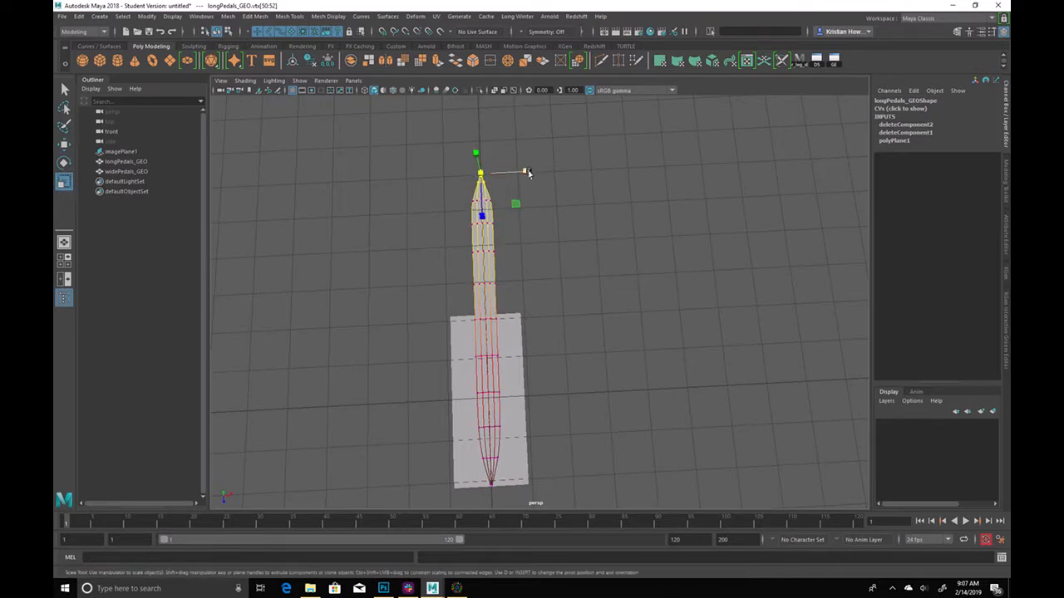
click(529, 172)
key(ctrl+z)
drag(522, 172, 555, 170)
key(ctrl+z)
Widen the long petal's middle section and extend its tip vertex further outward
drag(460, 289, 561, 275)
drag(454, 158, 476, 136)
key(w)
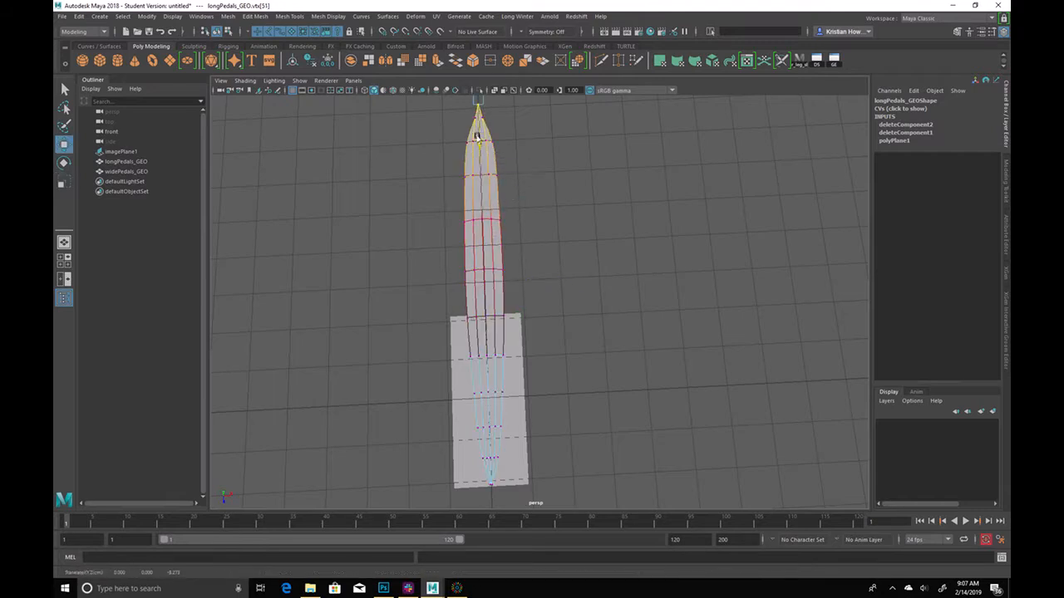
Examine the petal proportions in the reference image against the long petal mesh
alt+drag(672, 275, 568, 252)
alt+middle_drag(568, 252, 522, 347)
scroll(522, 346, down, 3)
alt+drag(522, 346, 675, 262)
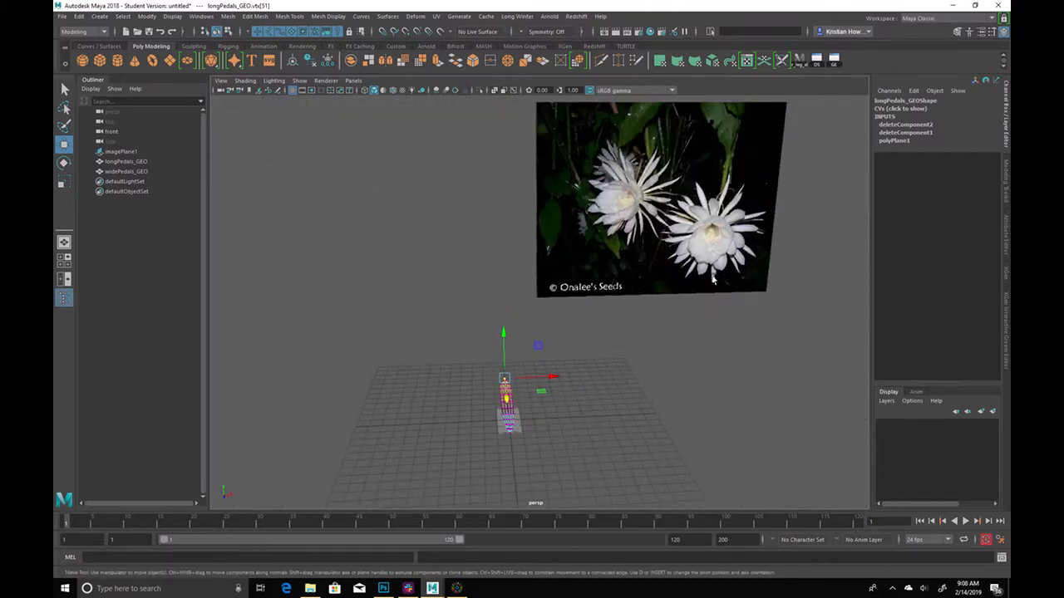
alt+drag(532, 301, 509, 416)
alt+right_drag(509, 416, 626, 451)
alt+middle_drag(627, 451, 610, 212)
Select longPedals_GEO and turn off its smooth preview
click(482, 360)
alt+drag(482, 361, 488, 277)
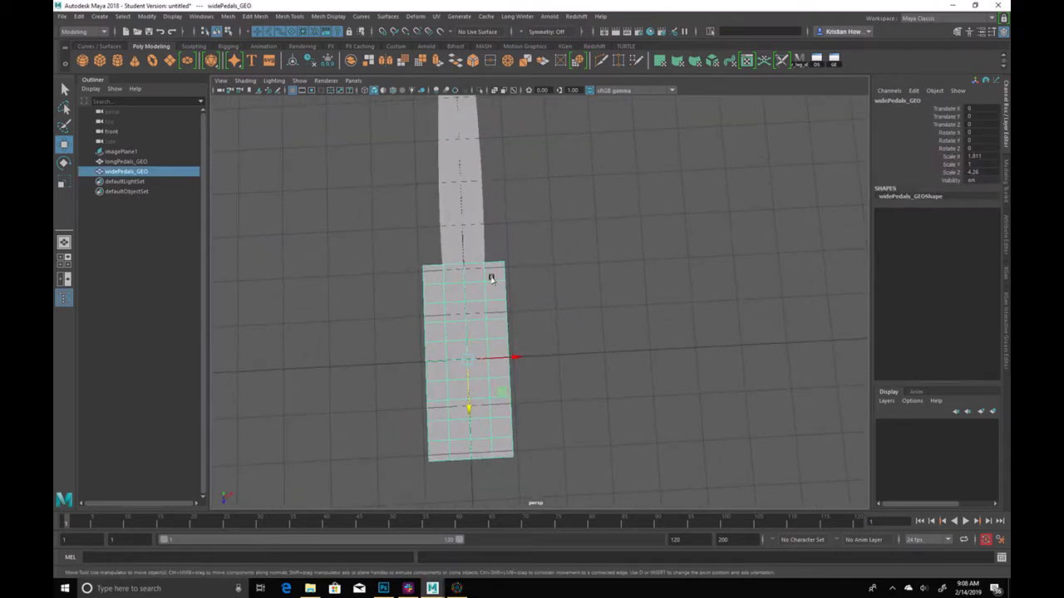
click(473, 231)
alt+drag(473, 231, 672, 244)
key(1)
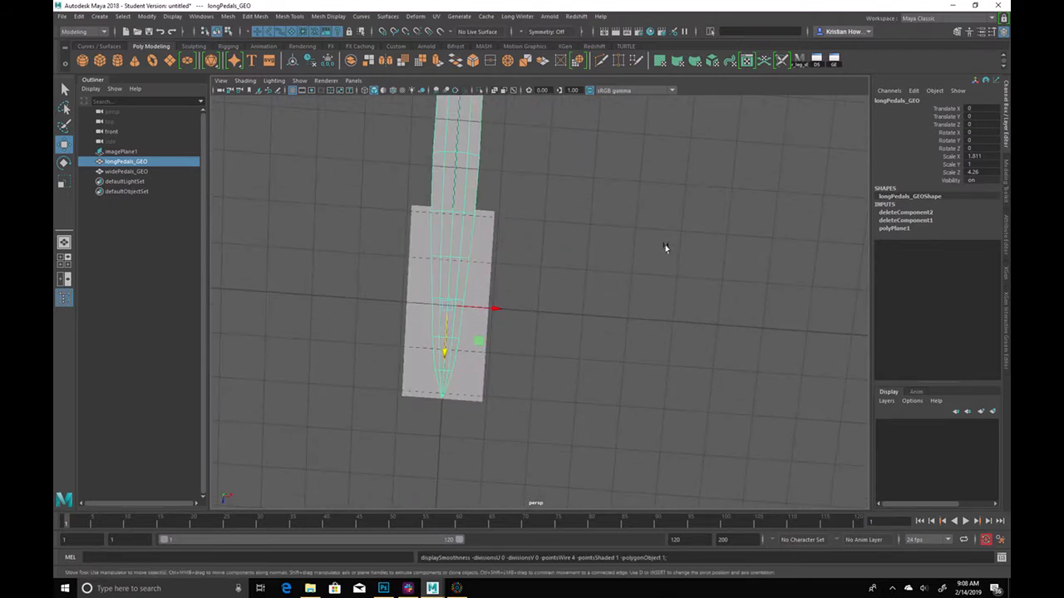
Delete the corner vertices at both ends of the wide petal plane
click(482, 268)
key(F9)
alt+drag(557, 281, 520, 265)
click(410, 320)
key(Delete)
key(Delete)
key(space)
key(space)
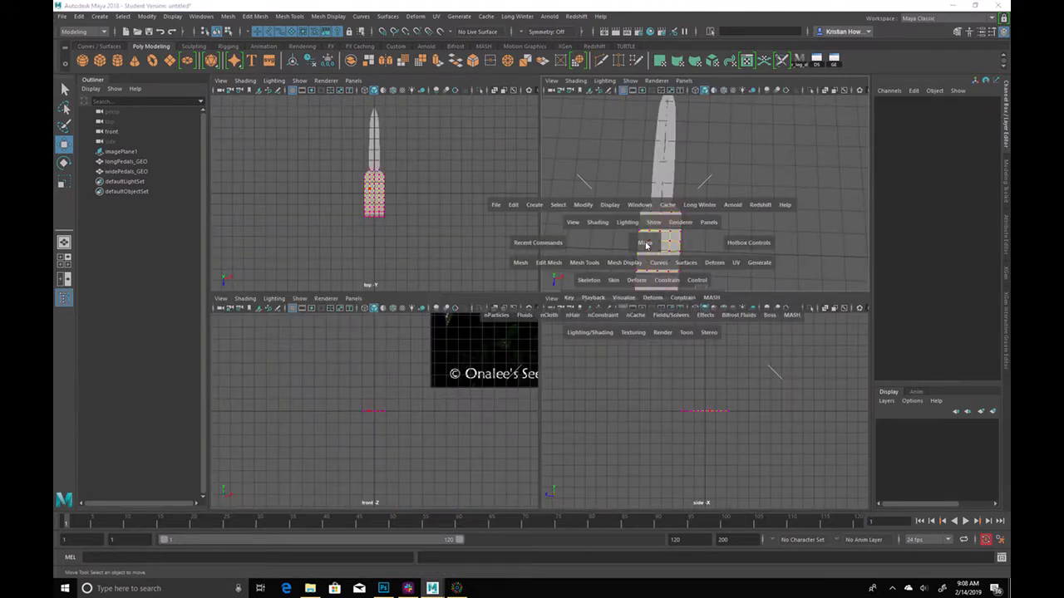
alt+drag(608, 174, 531, 295)
drag(403, 366, 436, 380)
key(Delete)
key(Delete)
Scale the wide petal's near-end vertices together into a point with soft selection off, and turn on its smooth preview
drag(496, 358, 465, 371)
key(r)
key(ctrl+z)
key(ctrl+z)
key(b)
key(3)
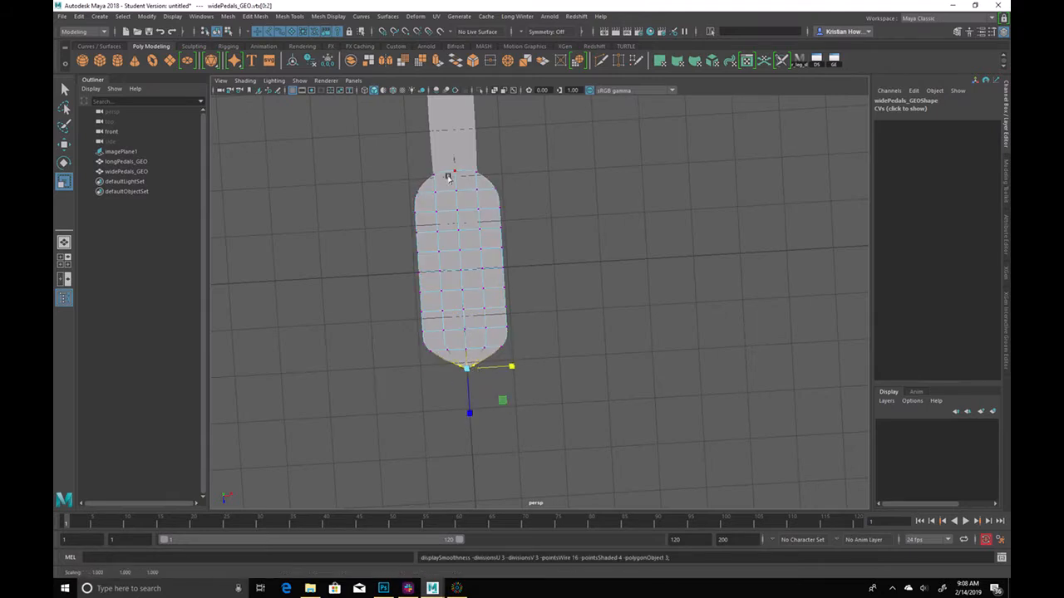
Move the wide petal's far-end middle vertex outward and draw its neighbours together into a pointed tip
drag(451, 164, 463, 183)
key(w)
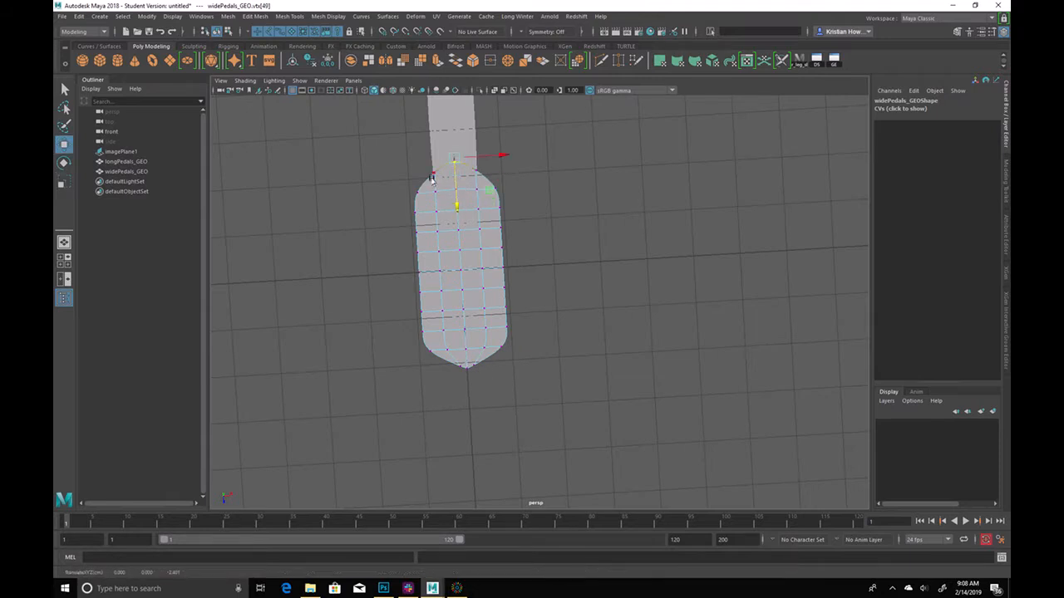
drag(418, 151, 445, 172)
key(r)
Try to widen the wide petal by scaling its middle vertex rows with soft selection
drag(410, 244, 498, 257)
key(b)
mouse_move(502, 246)
middle_down()
mouse_move(572, 257)
mouse_move(502, 246)
middle_up()
drag(502, 246, 515, 246)
key(ctrl+z)
drag(400, 261, 586, 290)
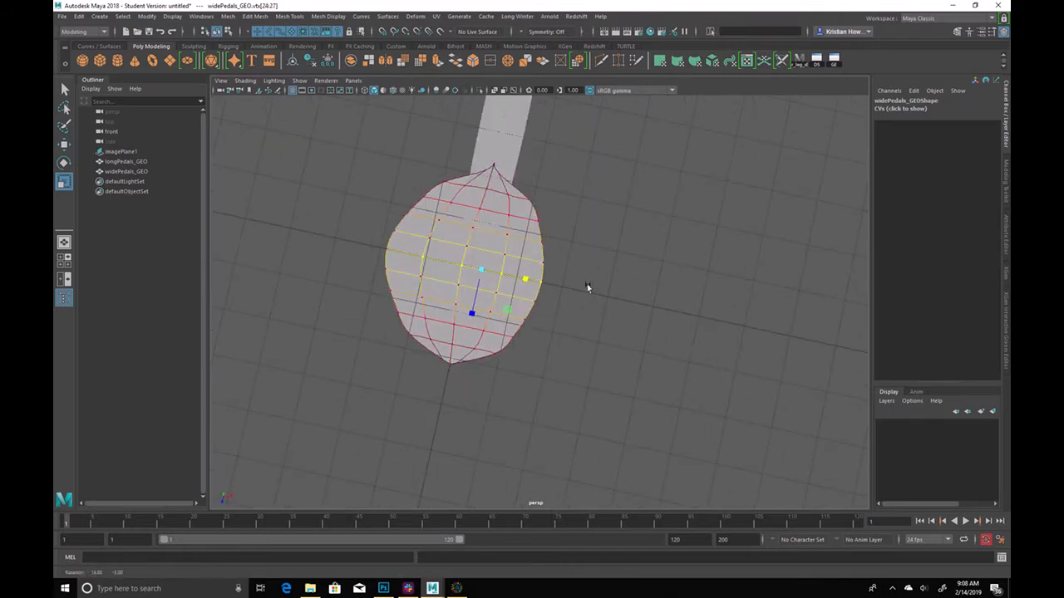
key(ctrl+z)
Turn on Object X symmetry and move the wide petal's middle side vertices outward with soft selection
key(q)
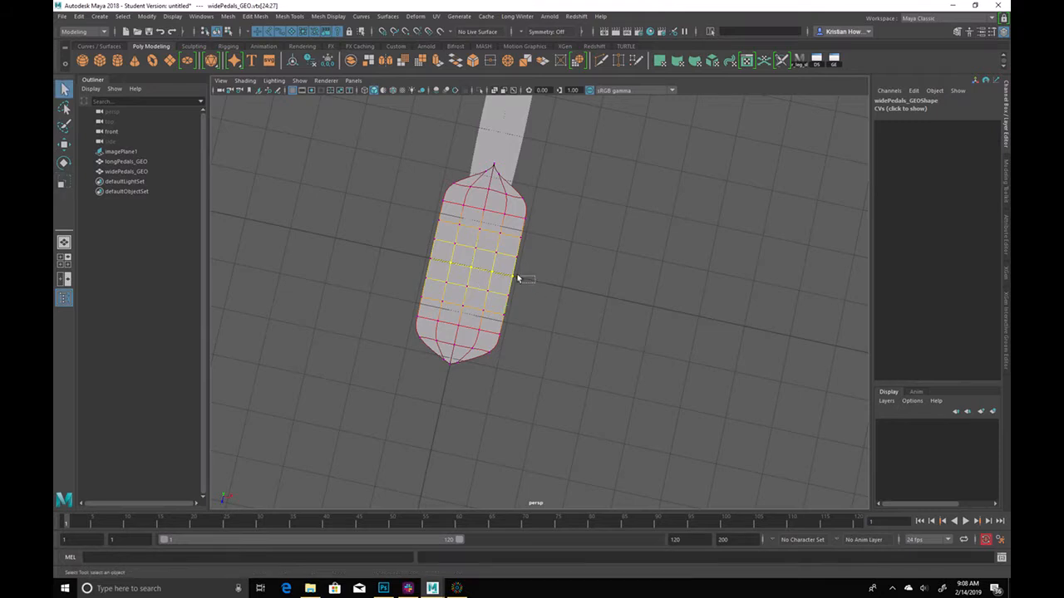
drag(482, 264, 481, 264)
key(w)
drag(587, 287, 579, 226)
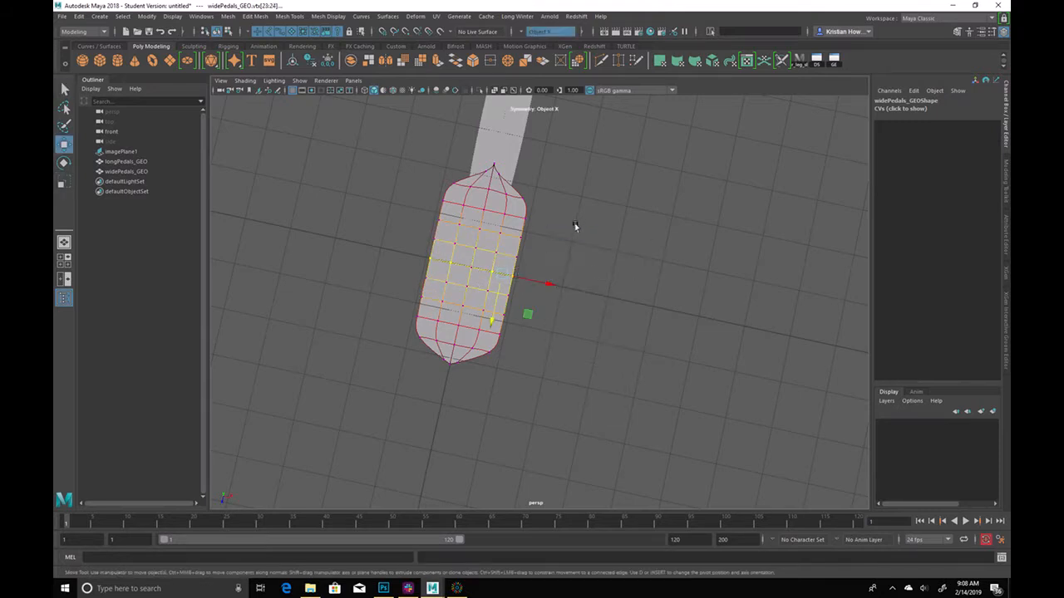
drag(547, 287, 580, 294)
Shape the wide petal symmetrically into an egg-like outline that is broader towards its far end
drag(483, 361, 501, 347)
alt+middle_drag(612, 282, 598, 305)
alt+drag(482, 140, 553, 156)
alt+drag(609, 231, 555, 265)
click(533, 250)
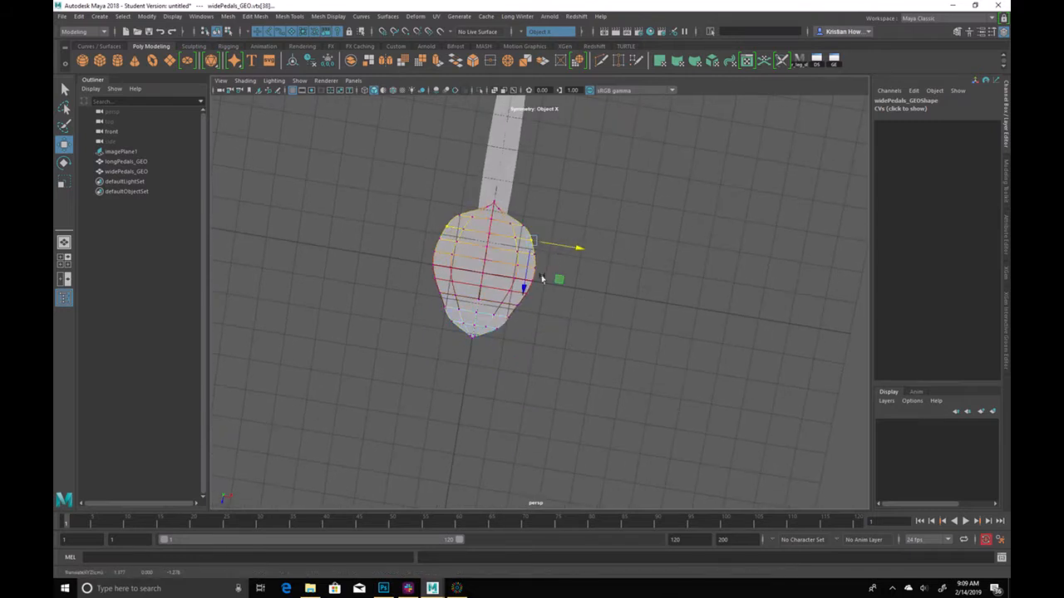
Reposition individual outline vertices of the wide petal to round its shoulders and smooth the base and tip contours
alt+right_drag(574, 278, 646, 316)
alt+right_drag(503, 284, 537, 302)
alt+drag(537, 301, 551, 375)
alt+middle_drag(530, 307, 534, 336)
alt+drag(534, 336, 504, 406)
drag(578, 408, 568, 408)
drag(498, 429, 520, 441)
drag(540, 293, 565, 320)
drag(493, 238, 526, 251)
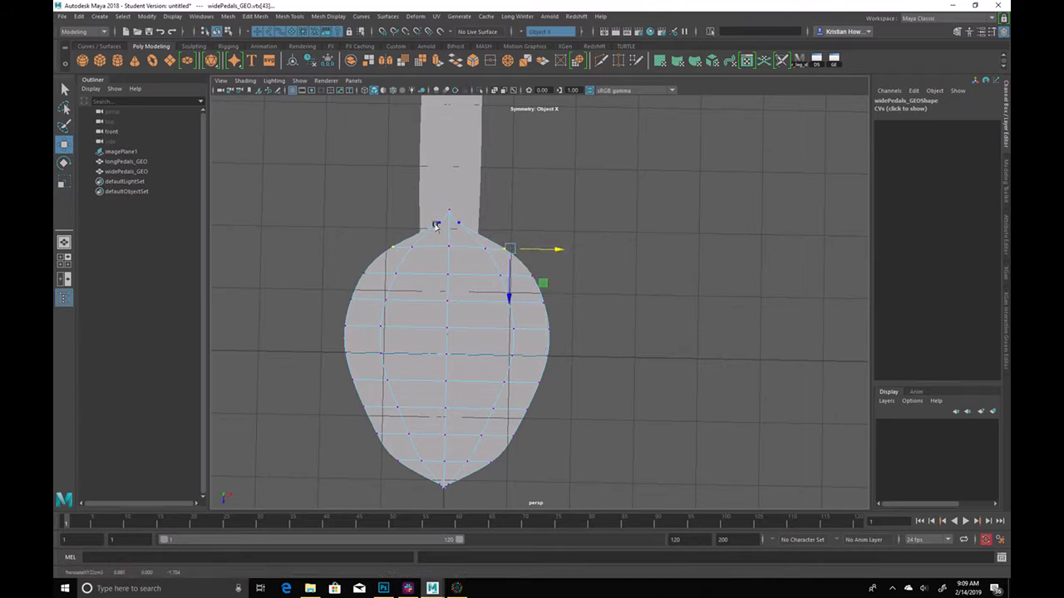
drag(380, 234, 446, 247)
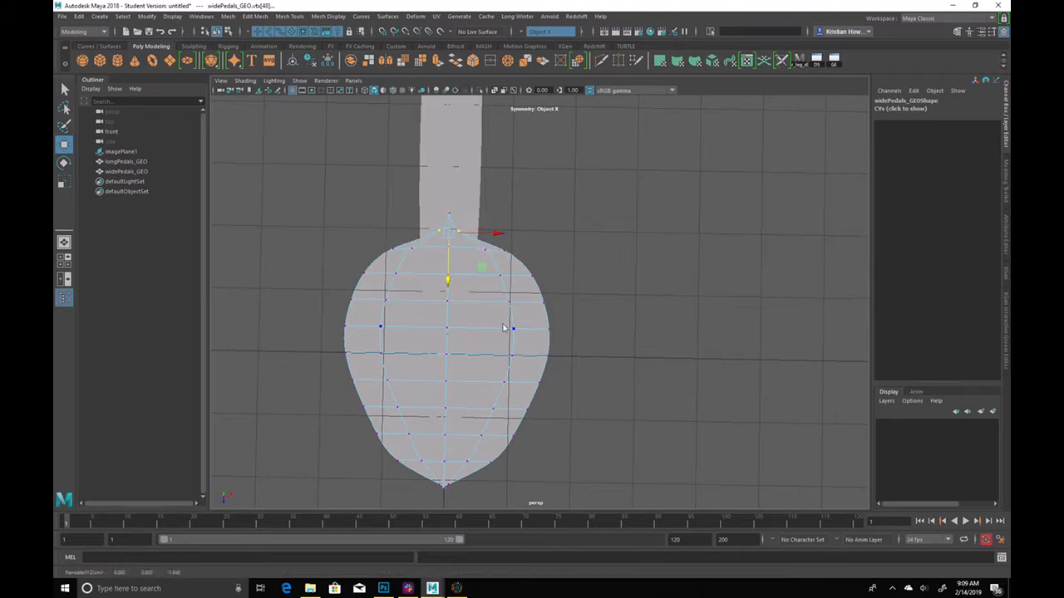
right_drag(501, 324, 600, 261)
click(665, 358)
Scale the vertex rows in the lower half of the wide petal in X to even out its sides
right_drag(521, 389, 441, 386)
drag(334, 387, 562, 425)
key(r)
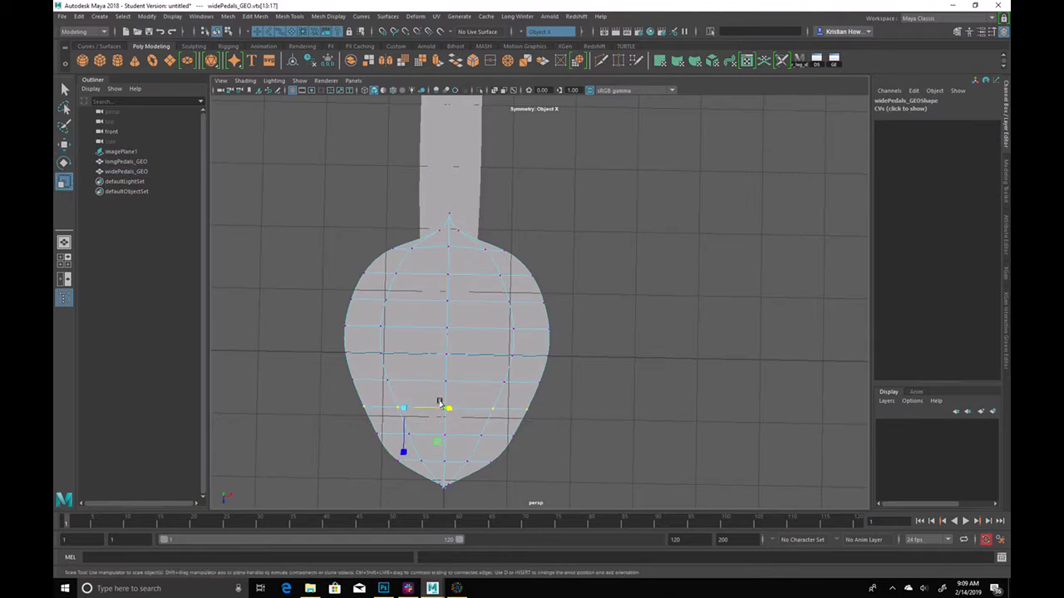
drag(447, 405, 450, 408)
drag(344, 360, 550, 395)
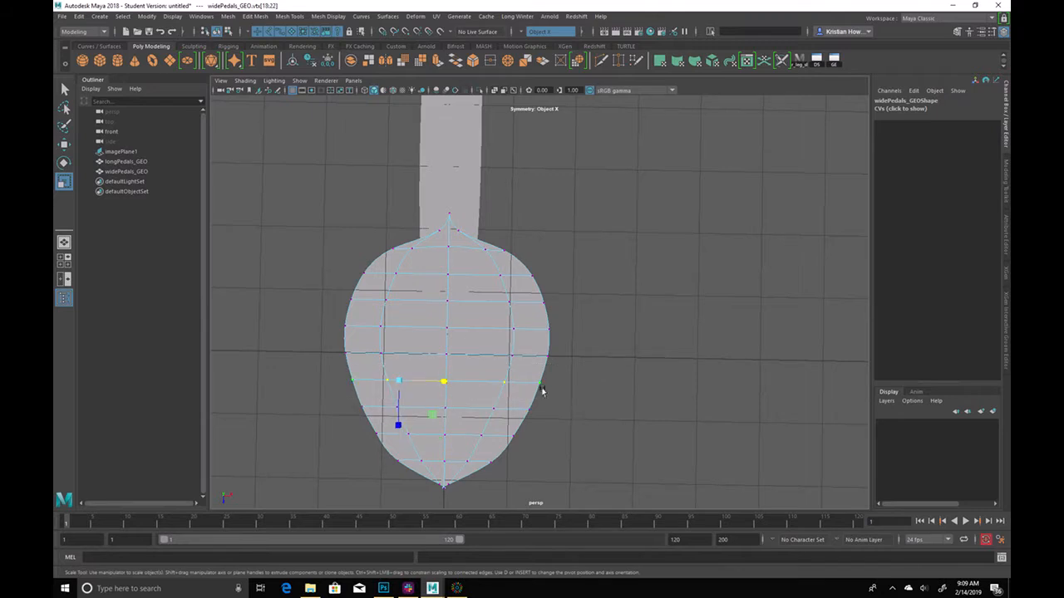
click(443, 376)
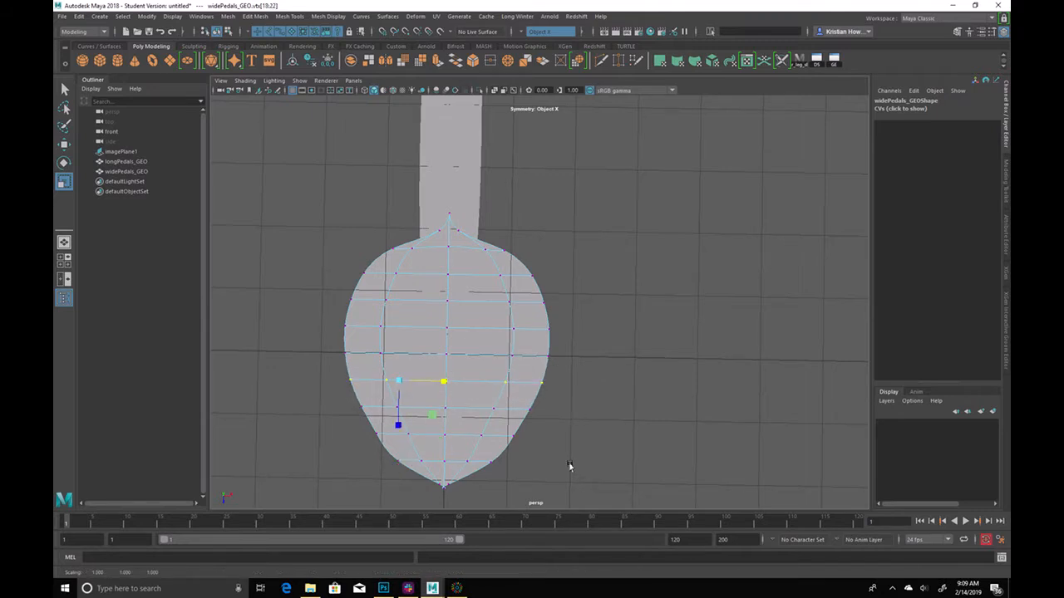
key(F8)
click(519, 426)
click(523, 457)
Move the pinched vertices at the wide petal's base point apart in X to clear the overlapping faces
alt+right_drag(522, 458, 772, 324)
alt+drag(772, 324, 494, 266)
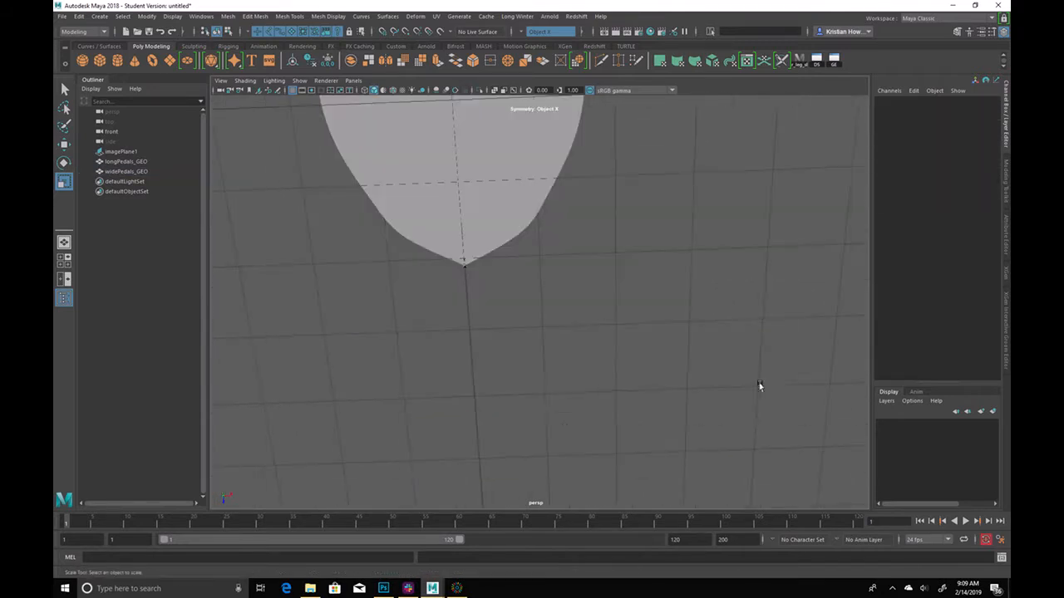
click(467, 241)
key(F8)
key(F8)
click(517, 275)
click(465, 268)
key(f)
alt+drag(487, 299, 529, 295)
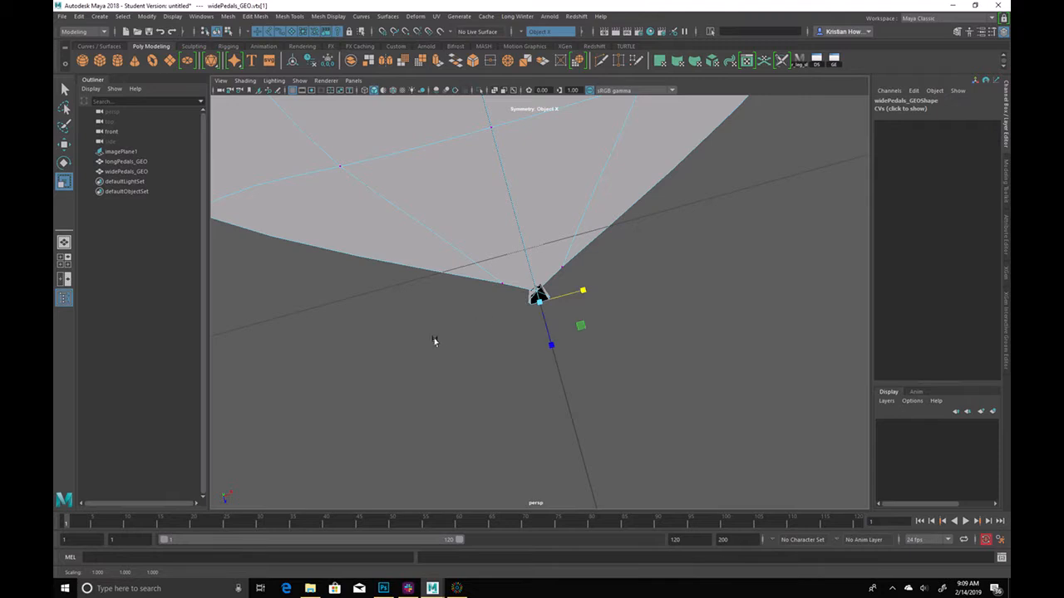
key(q)
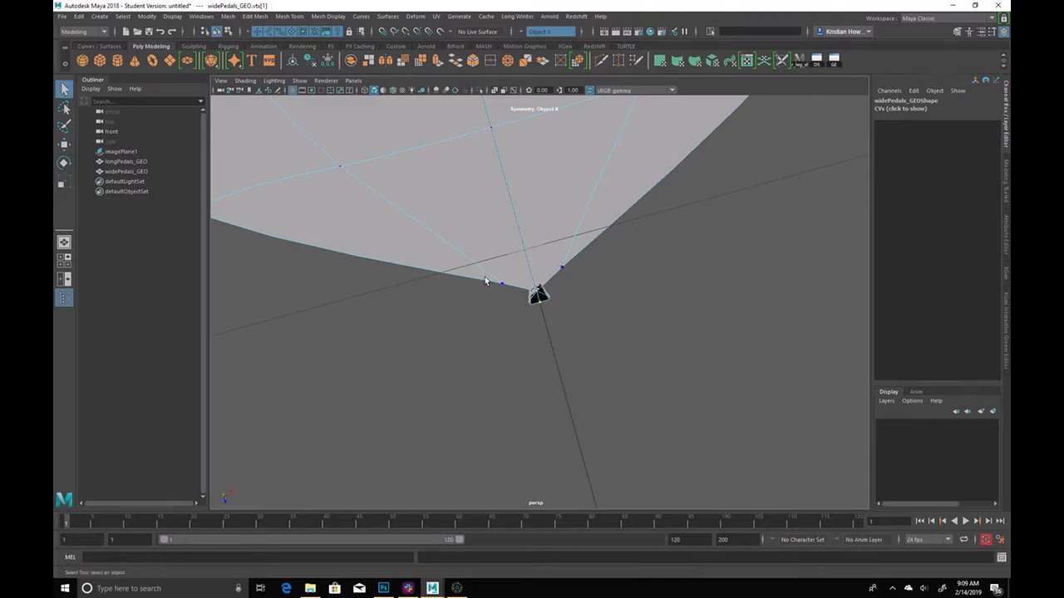
key(w)
drag(557, 295, 588, 292)
right_drag(626, 306, 704, 222)
click(705, 223)
Select the wide petal's centre edge loop and lower it with soft selection to cup the petal along its midline
alt+drag(704, 228, 662, 273)
alt+right_drag(663, 274, 484, 218)
alt+drag(611, 266, 462, 327)
click(556, 391)
alt+drag(678, 399, 653, 375)
alt+drag(560, 243, 562, 368)
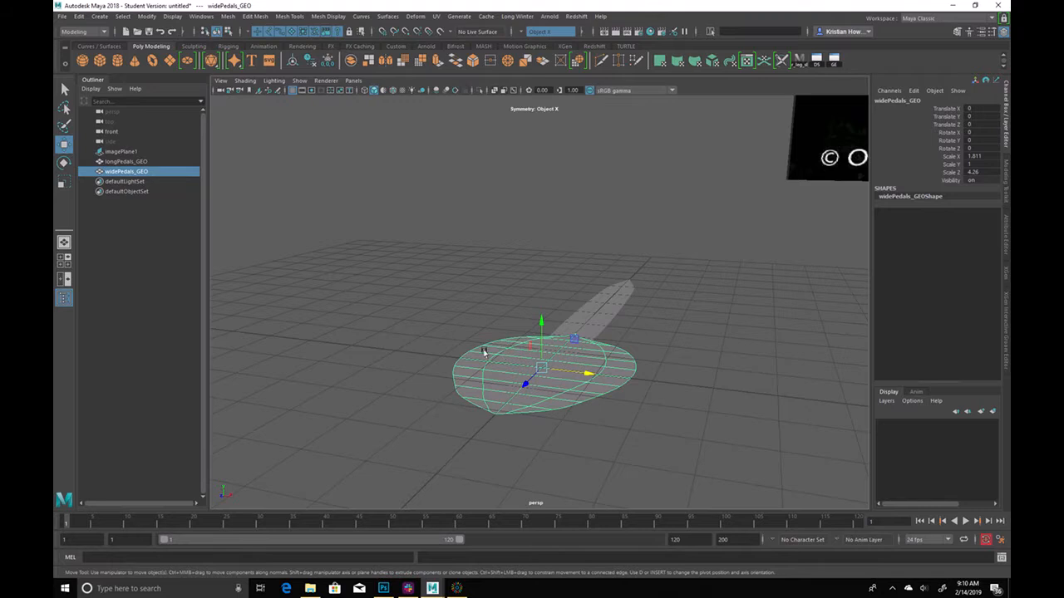
alt+right_drag(609, 377, 706, 395)
alt+middle_drag(706, 395, 681, 354)
alt+drag(681, 354, 705, 358)
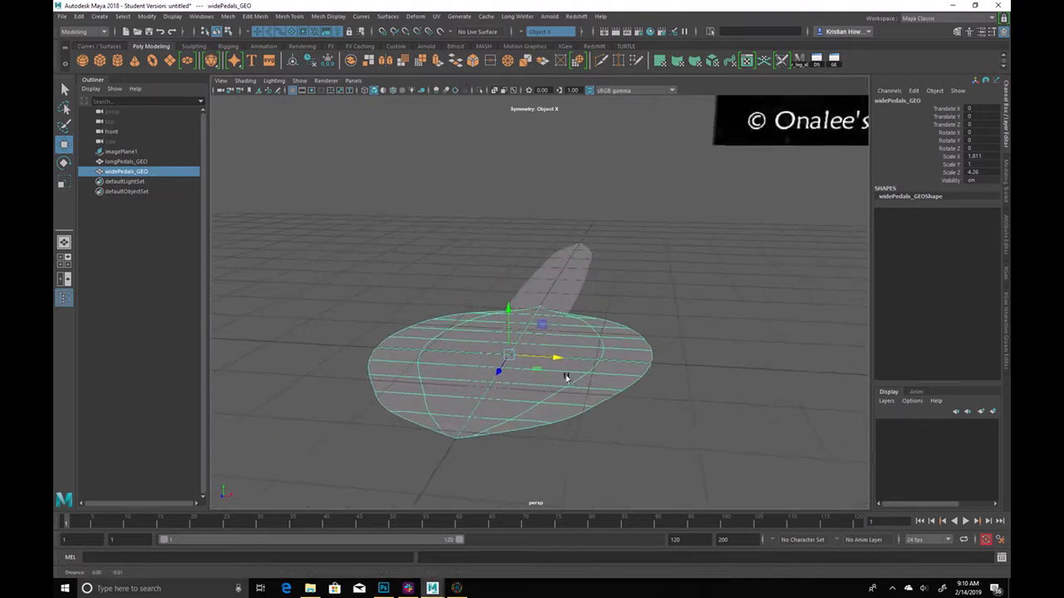
alt+middle_drag(568, 380, 565, 346)
key(q)
key(F10)
click(539, 312)
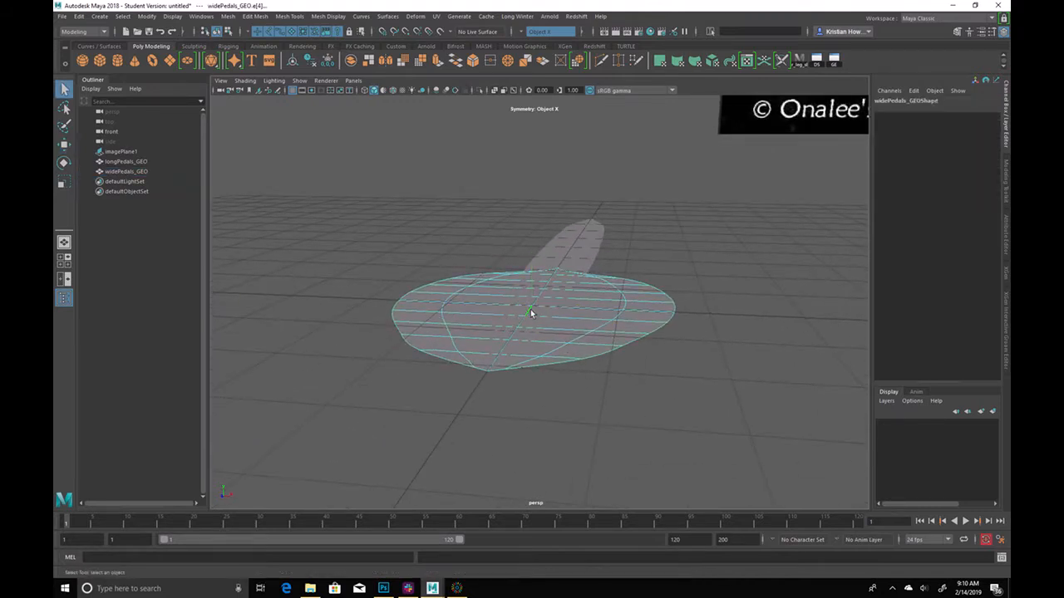
key(b)
key(w)
drag(546, 269, 481, 304)
drag(534, 255, 648, 321)
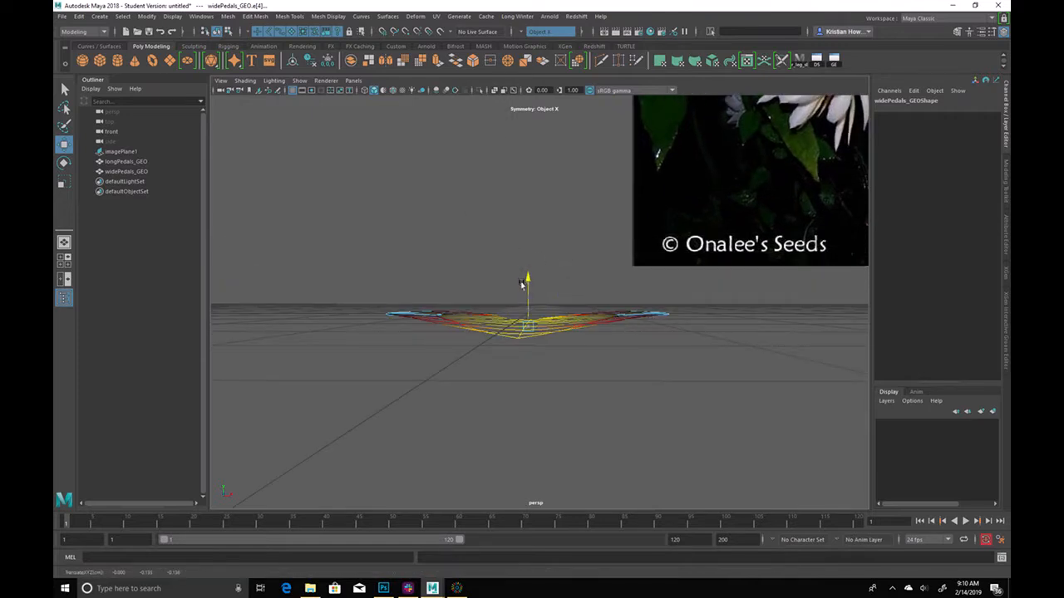
Try to raise the wide petal's outer border edges
alt+drag(532, 282, 489, 376)
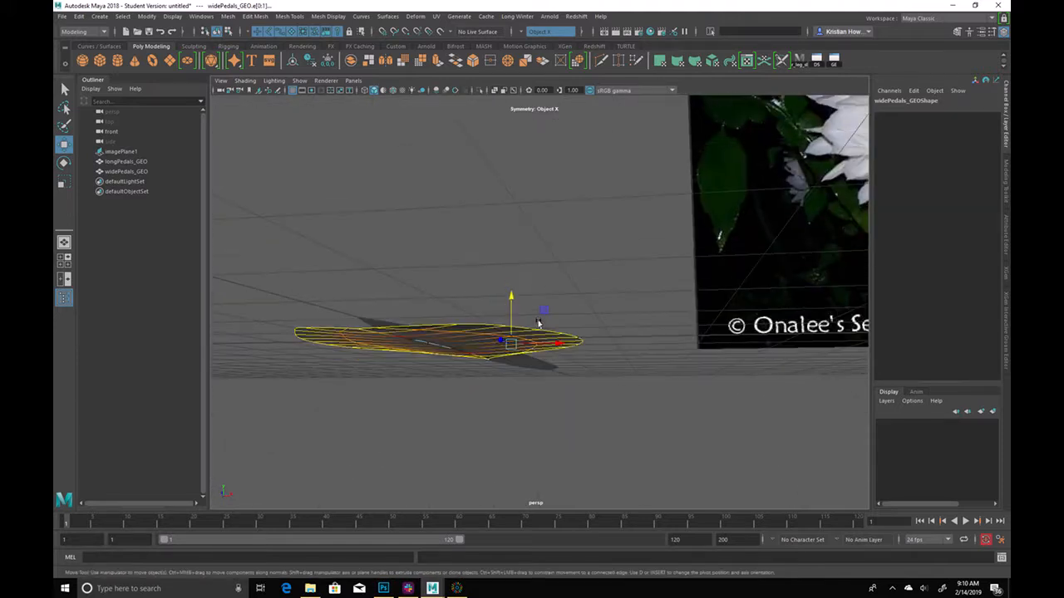
drag(506, 309, 651, 338)
key(ctrl+z)
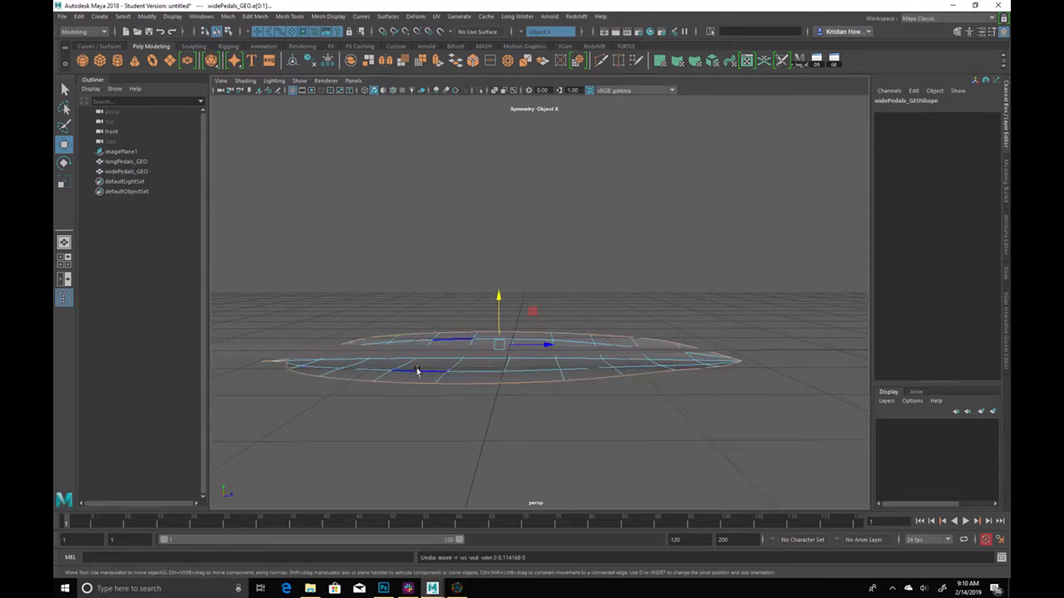
Convert the wide petal's border selection to vertices, deselect those at the narrow end, and raise the rest slightly
key(F9)
key(ctrl+z)
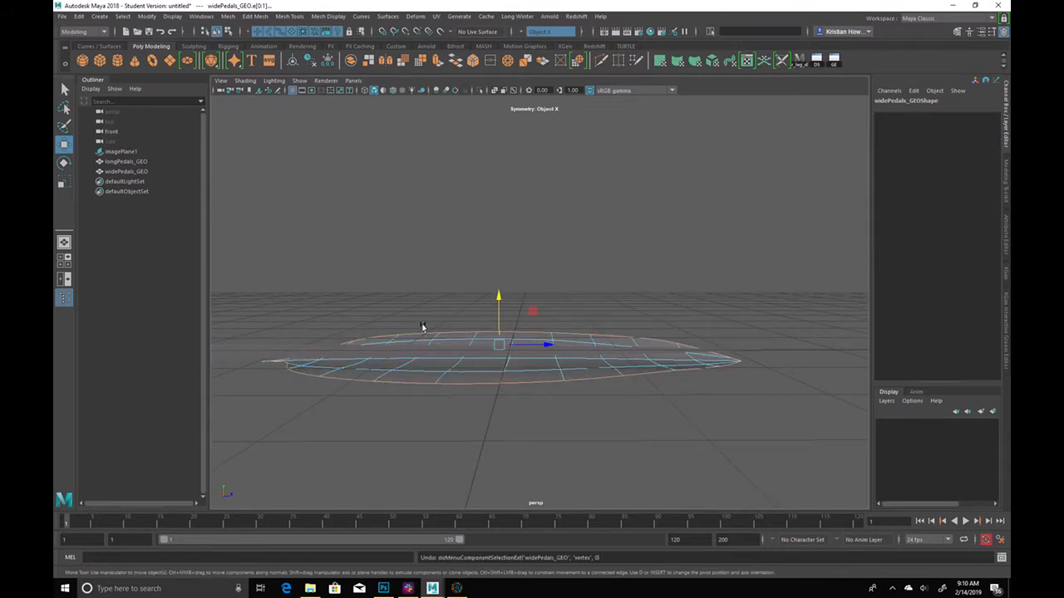
key(ctrl+F9)
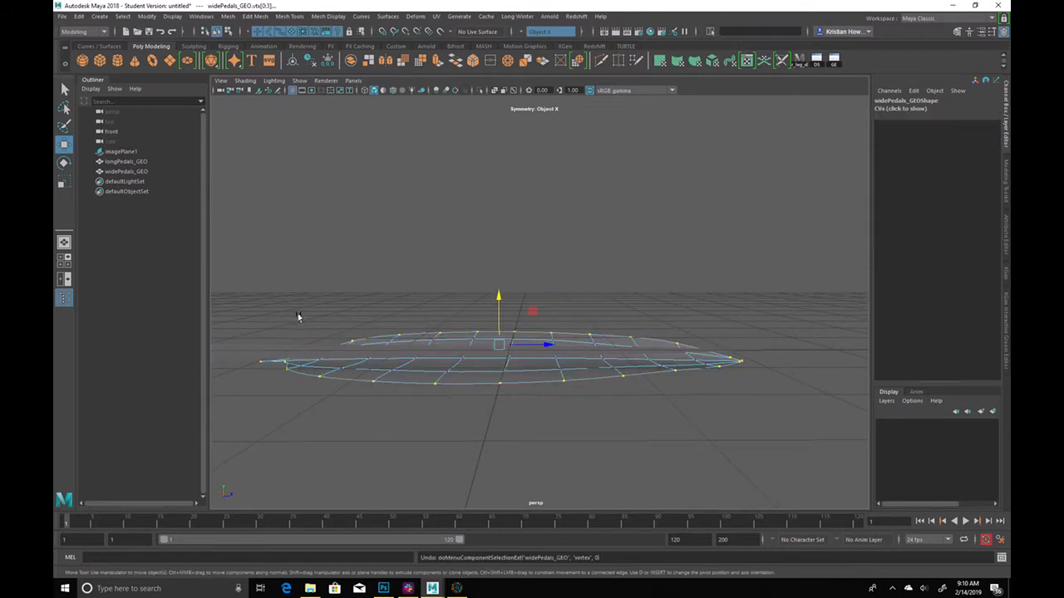
alt+middle_drag(295, 316, 492, 278)
ctrl+drag(396, 221, 541, 368)
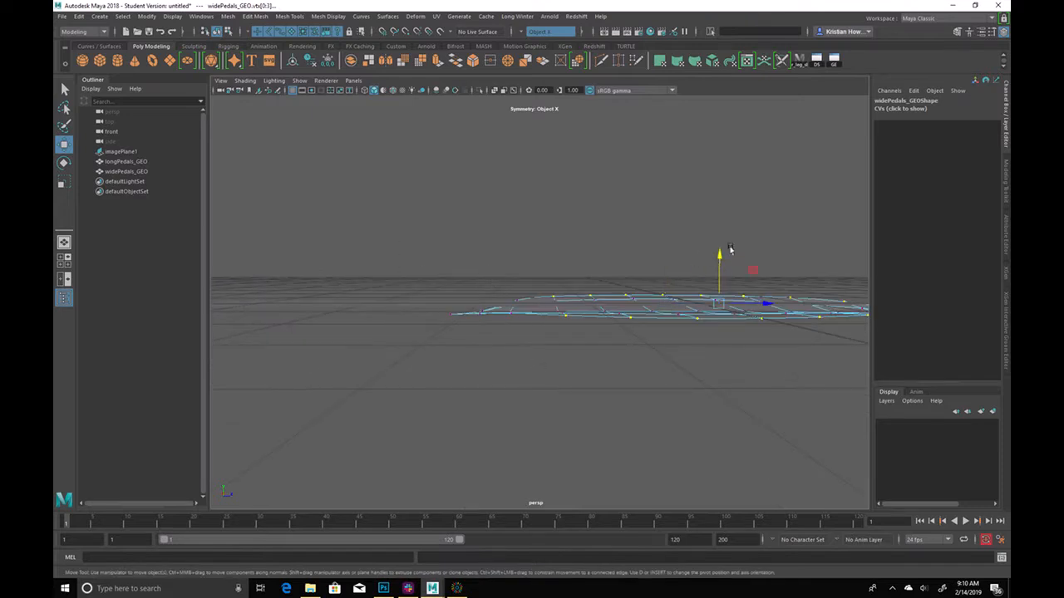
alt+middle_drag(773, 264, 589, 328)
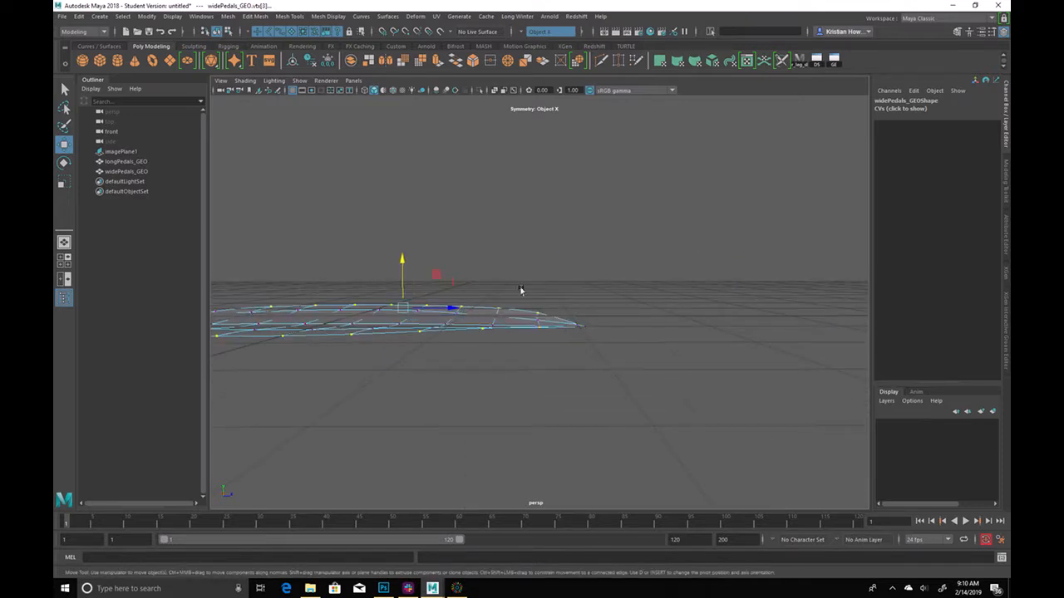
drag(399, 268, 403, 258)
alt+drag(407, 295, 471, 295)
key(F8)
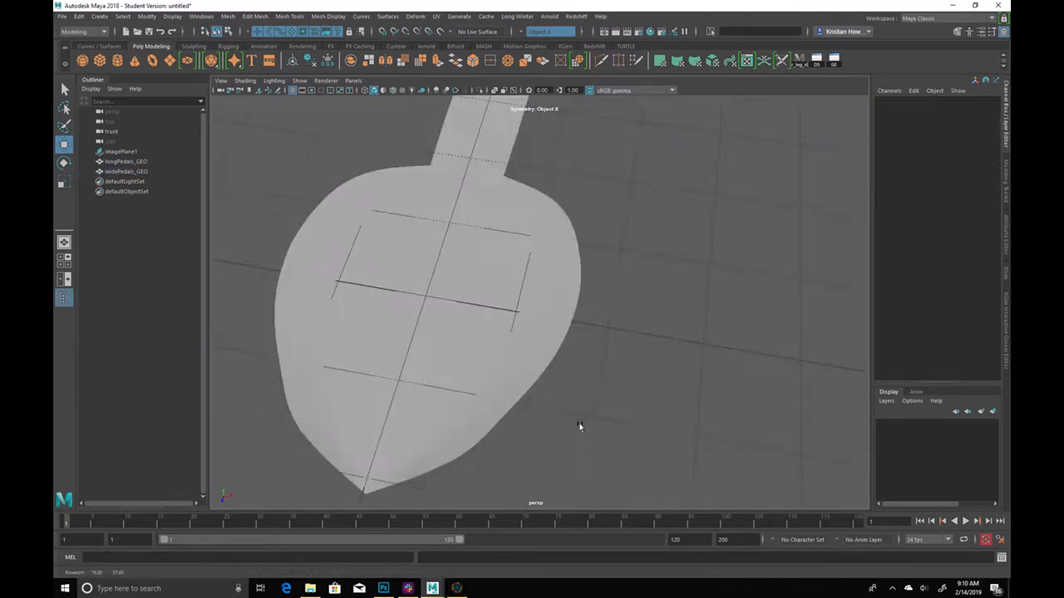
Select the long petal's centre edge loop and lower it slightly to form a shallow groove along its midline
alt+drag(579, 425, 514, 345)
click(672, 291)
alt+drag(764, 309, 499, 304)
click(604, 237)
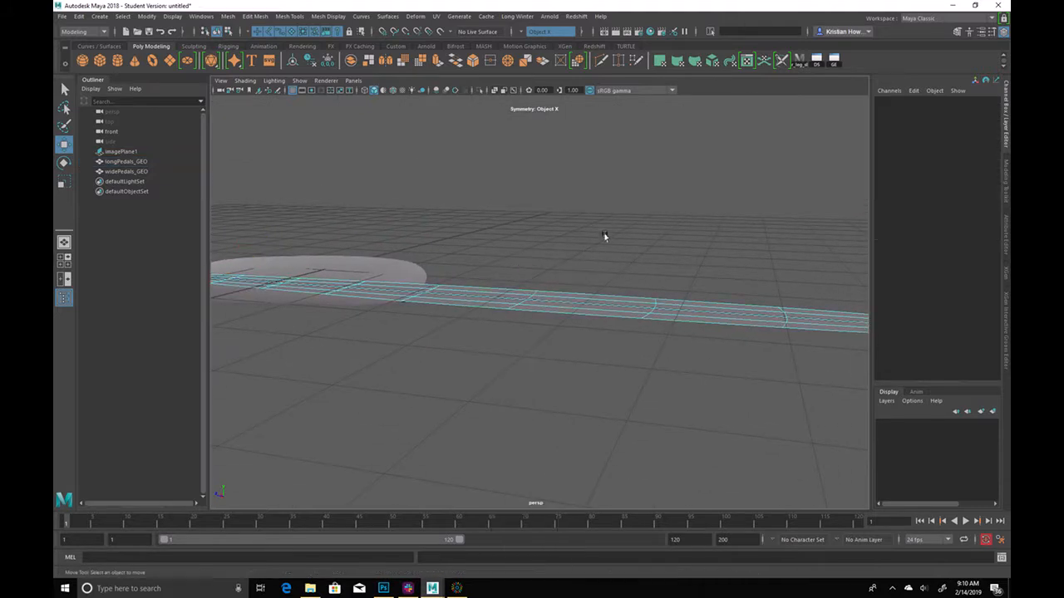
click(620, 299)
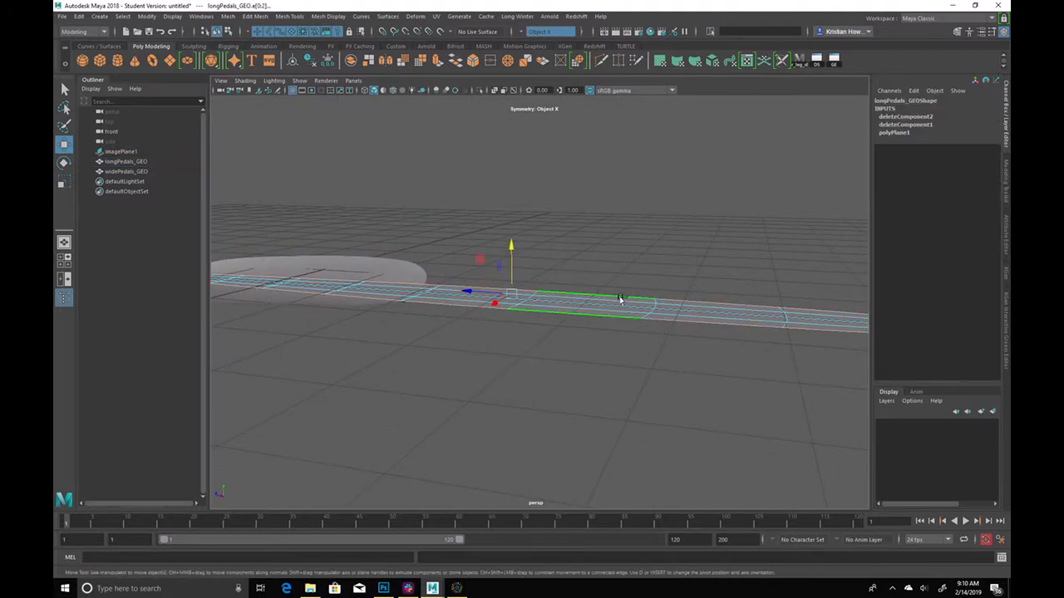
key(F9)
alt+drag(683, 400, 316, 332)
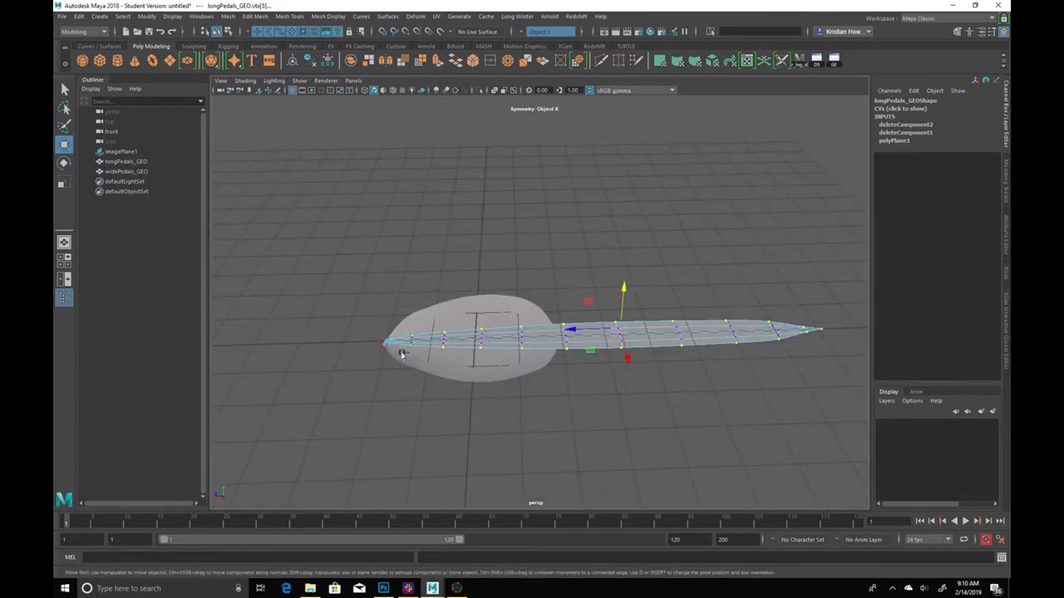
alt+drag(748, 369, 564, 297)
right_drag(515, 252, 512, 223)
double_click(497, 300)
alt+drag(497, 382, 384, 395)
drag(439, 299, 439, 305)
Select all of the long petal's vertices and scale them to refine its form, then check it against the wide petal
alt+drag(407, 346, 532, 316)
key(F9)
drag(237, 230, 961, 432)
key(r)
drag(602, 287, 540, 298)
key(w)
drag(685, 240, 797, 173)
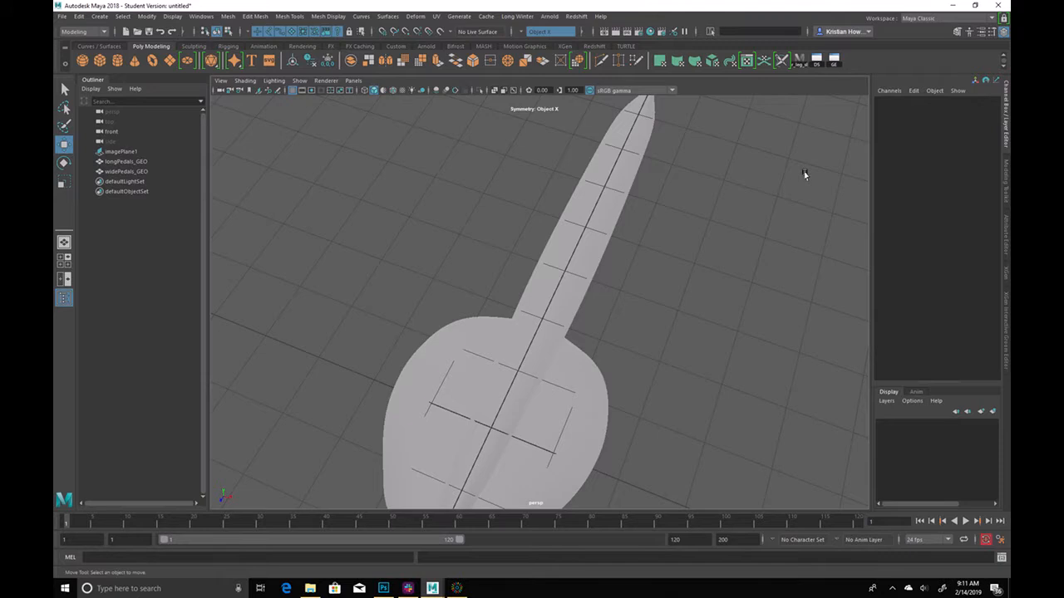
alt+drag(639, 249, 624, 290)
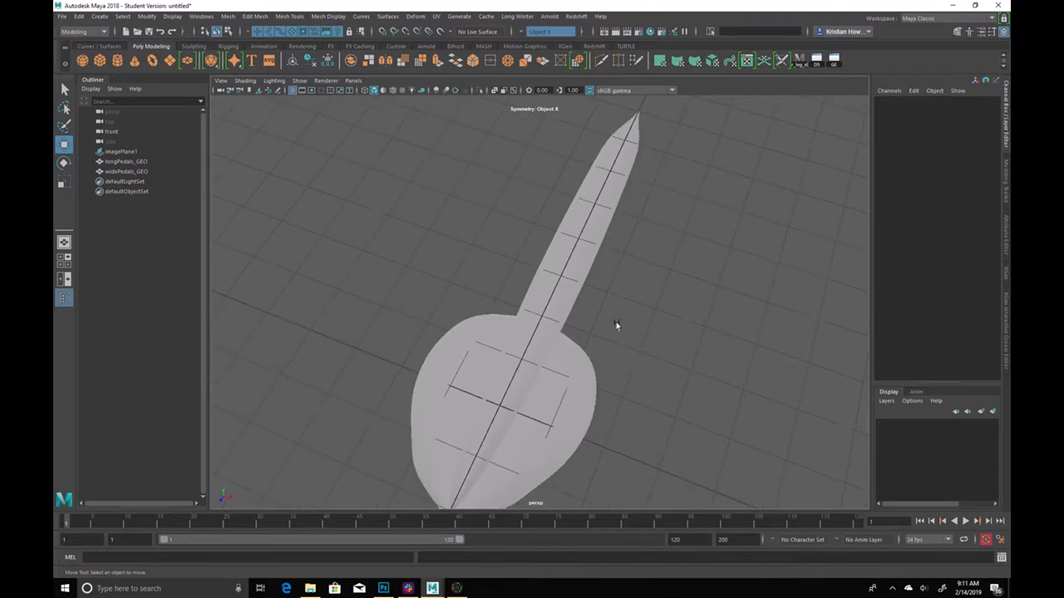
alt+drag(697, 380, 482, 251)
click(489, 307)
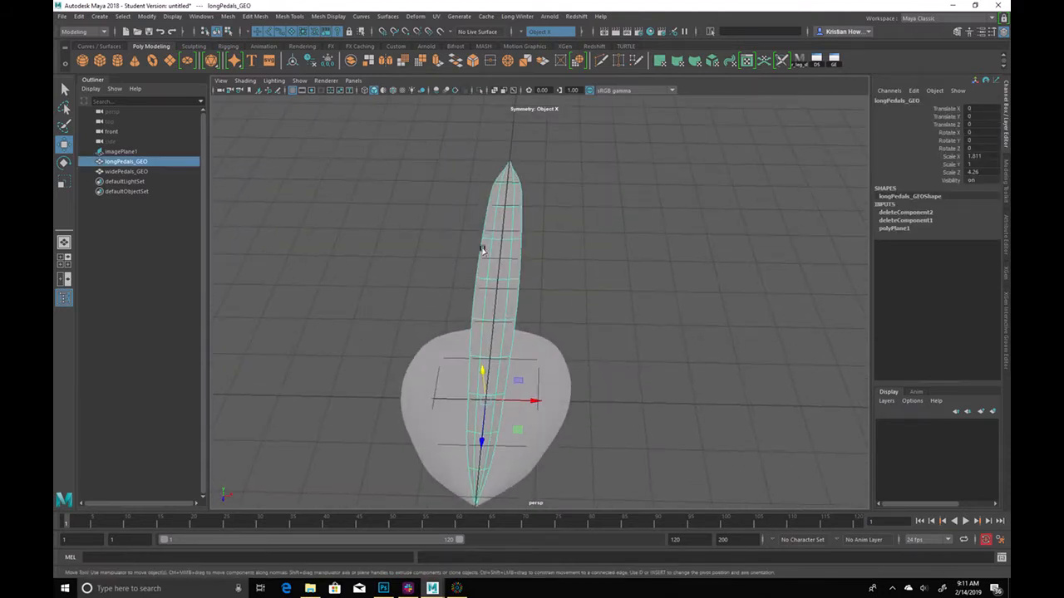
click(227, 46)
click(100, 62)
alt+drag(656, 216, 660, 273)
key(space)
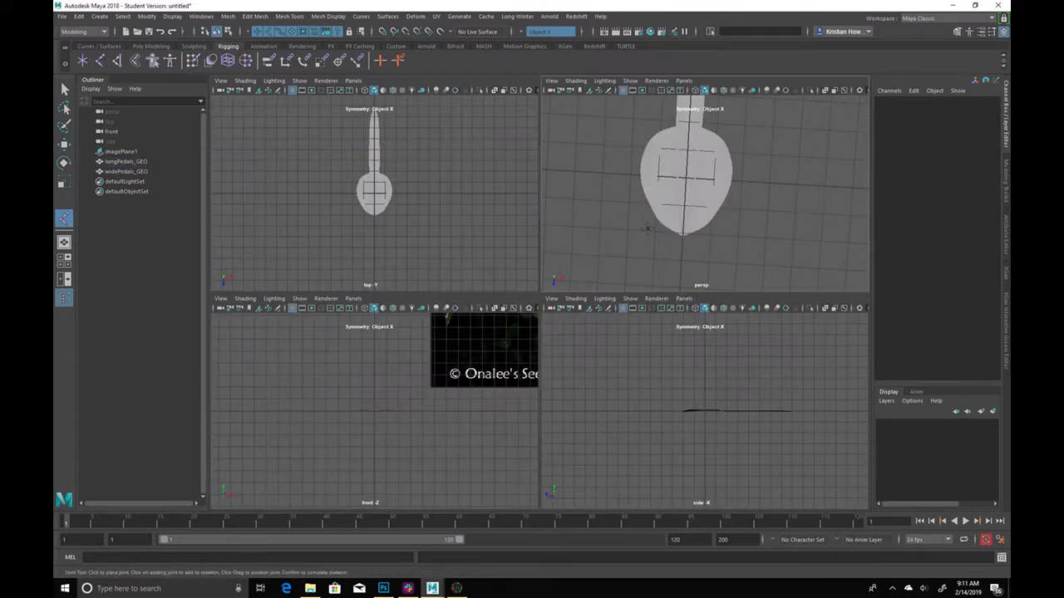
key(q)
key(space)
Select both petals and move them to about -2.154 in Z so their pointed bases meet at the grid origin
click(575, 290)
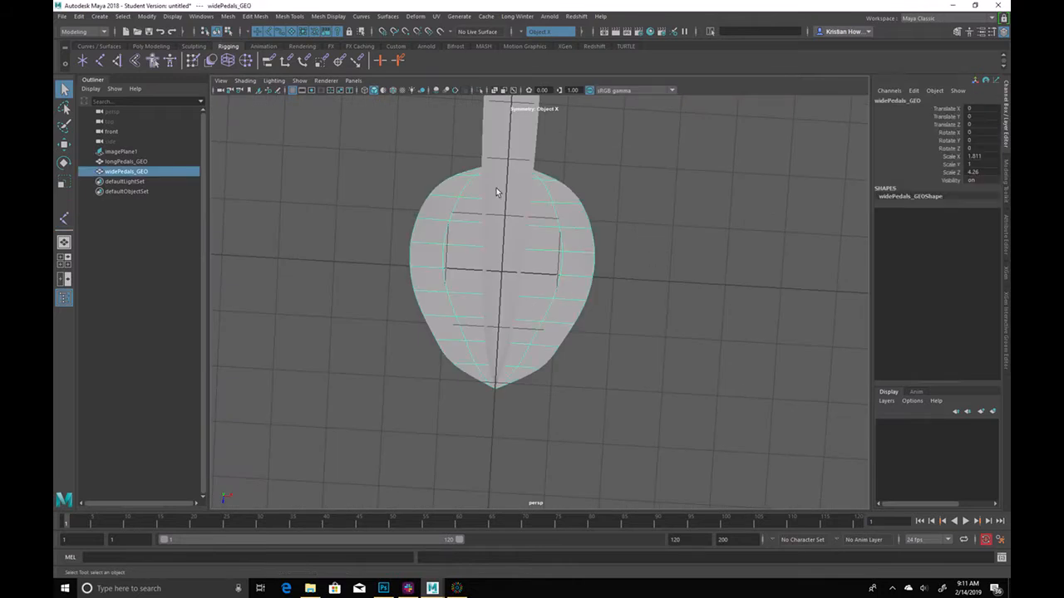
alt+drag(650, 229, 504, 226)
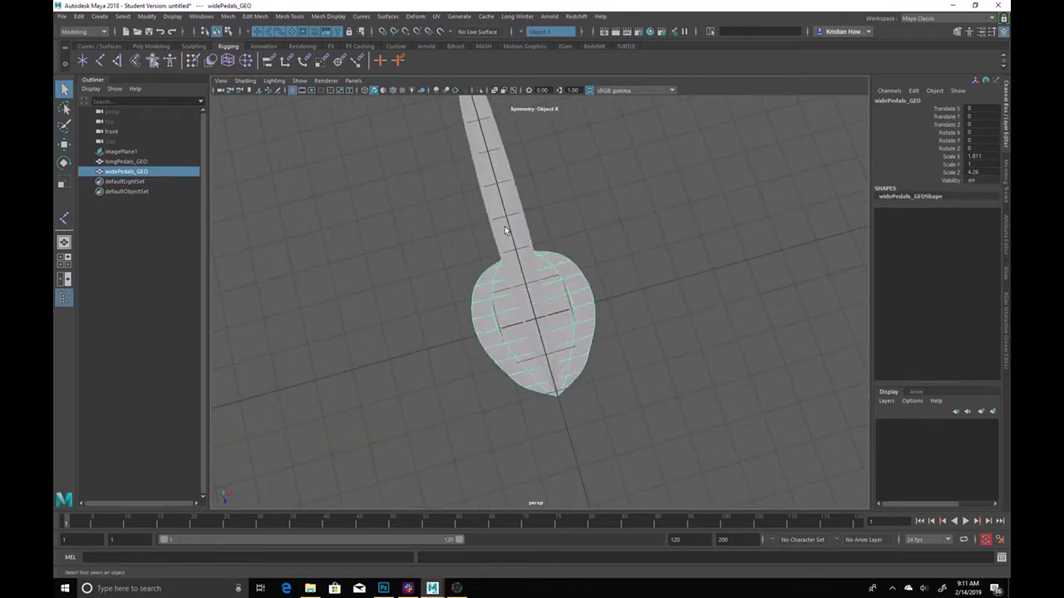
shift+click(504, 226)
alt+drag(599, 333, 468, 339)
key(w)
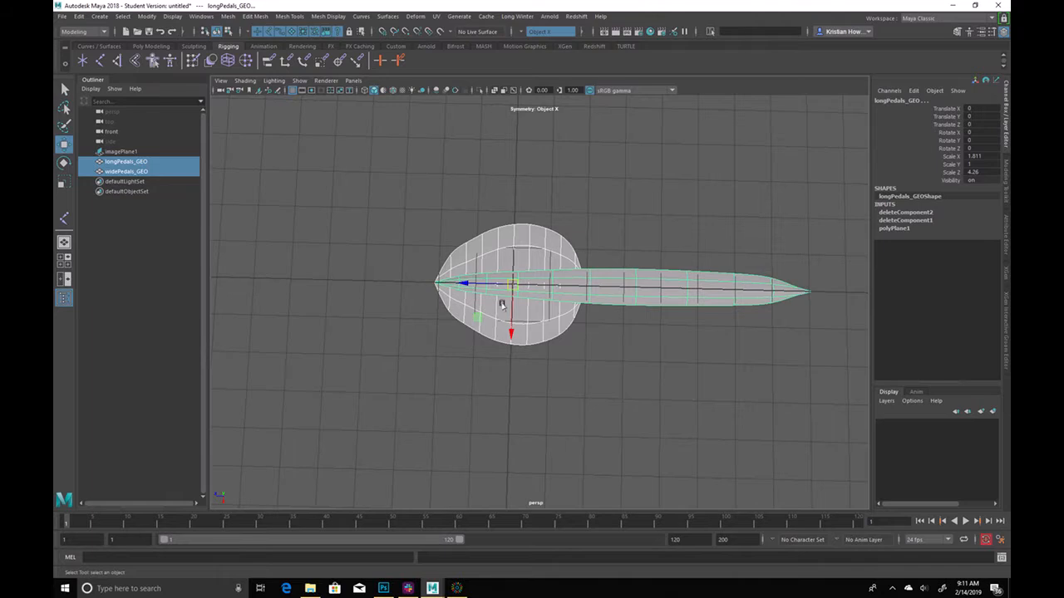
drag(465, 283, 543, 283)
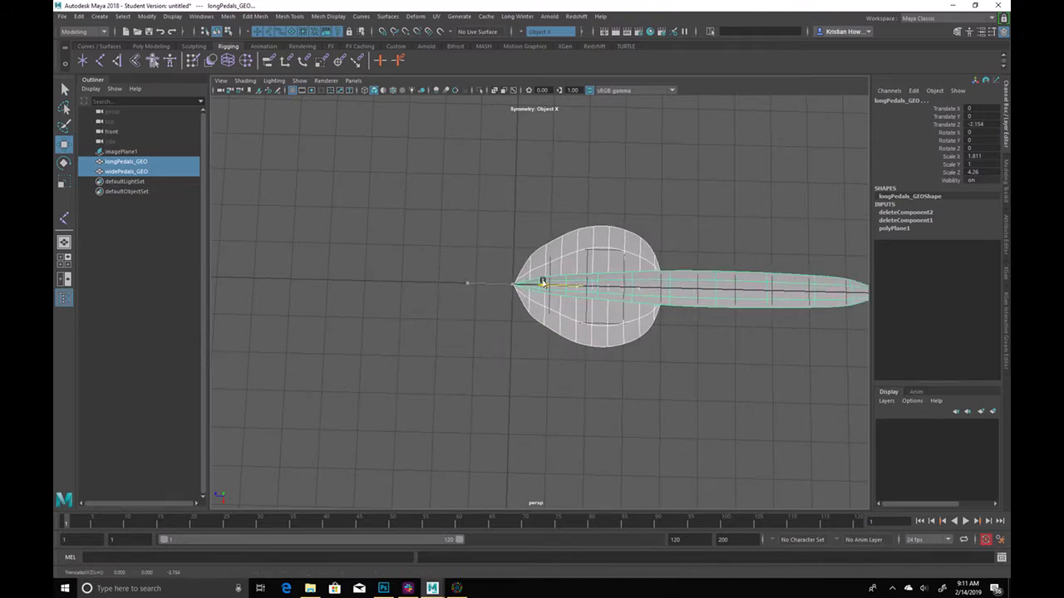
Move the pivot of both petals to their shared base point, snapped to the grid origin
click(741, 359)
click(718, 290)
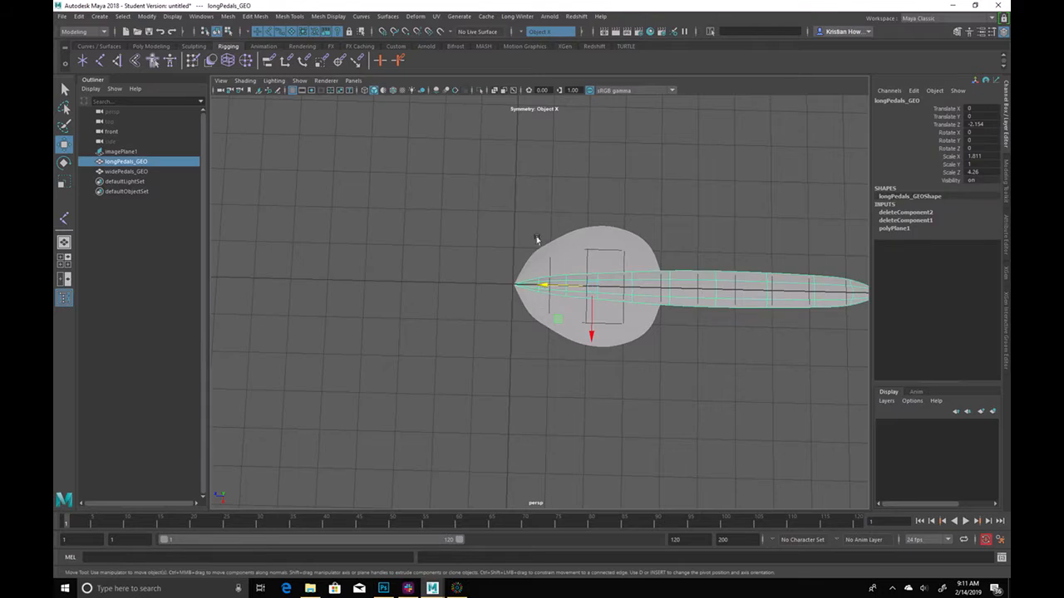
shift+click(548, 301)
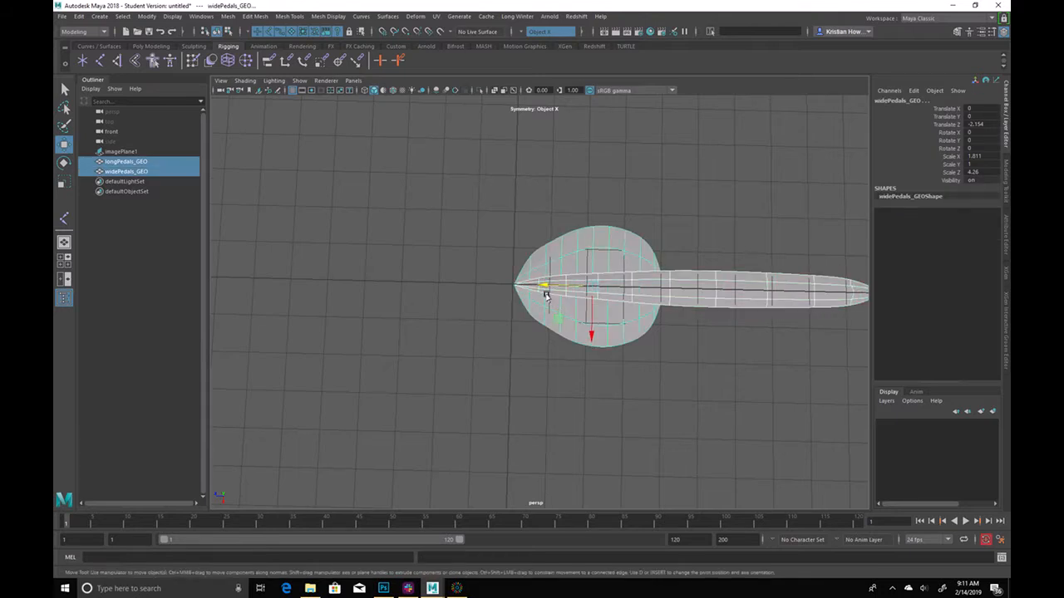
key(d)
key(x)
drag(545, 286, 511, 297)
key(q)
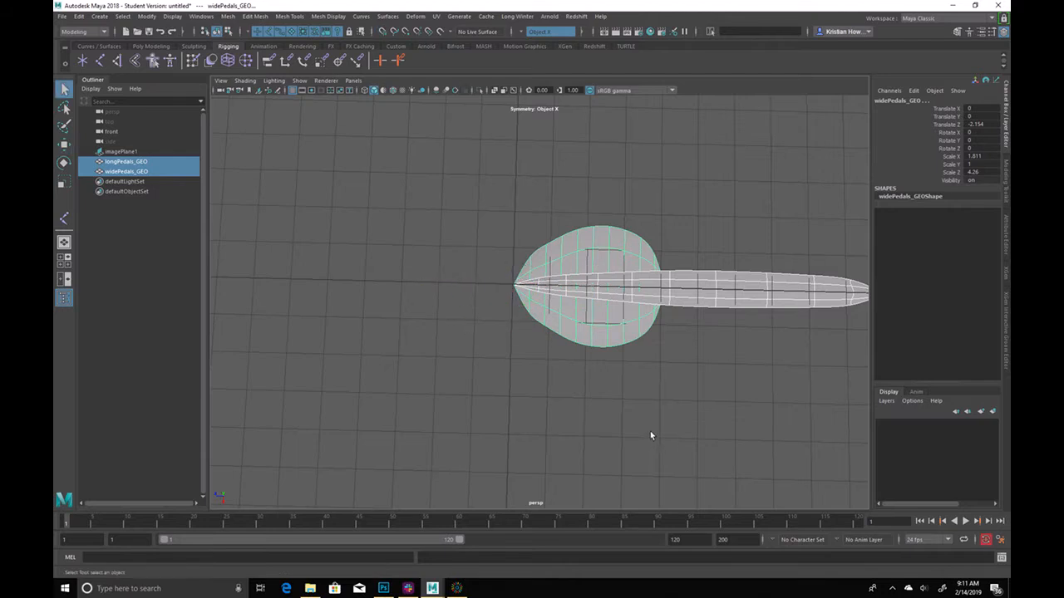
click(650, 430)
Hide the long petal so only the wide petal remains in the view
alt+drag(656, 387, 683, 513)
alt+middle_drag(522, 392, 597, 441)
scroll(588, 398, up, 4)
click(525, 268)
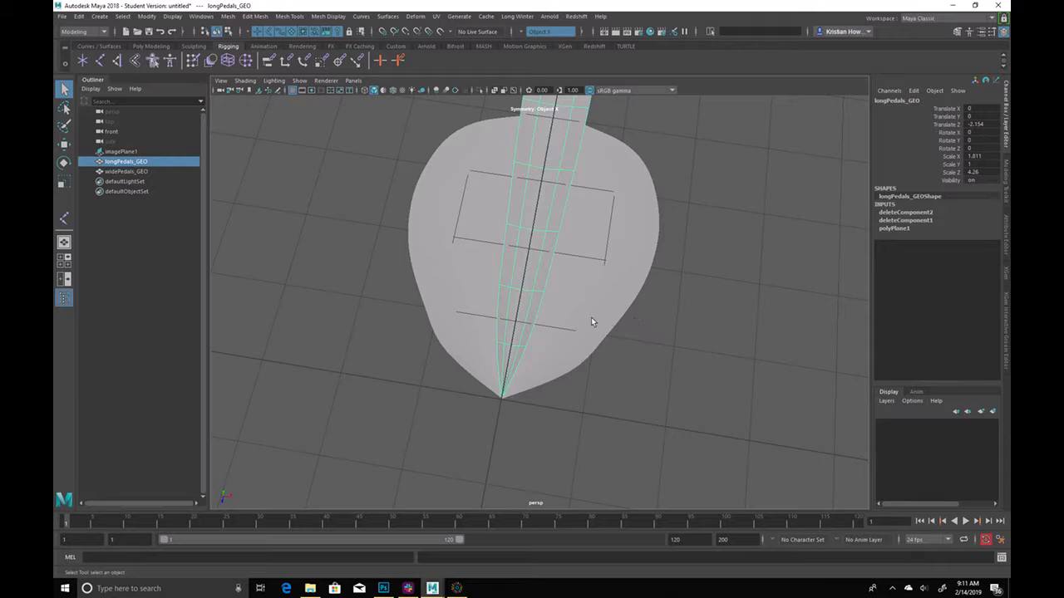
click(551, 277)
mouse_move(715, 387)
alt+mouse_down()
mouse_move(668, 316)
mouse_move(712, 380)
alt+mouse_up()
click(712, 383)
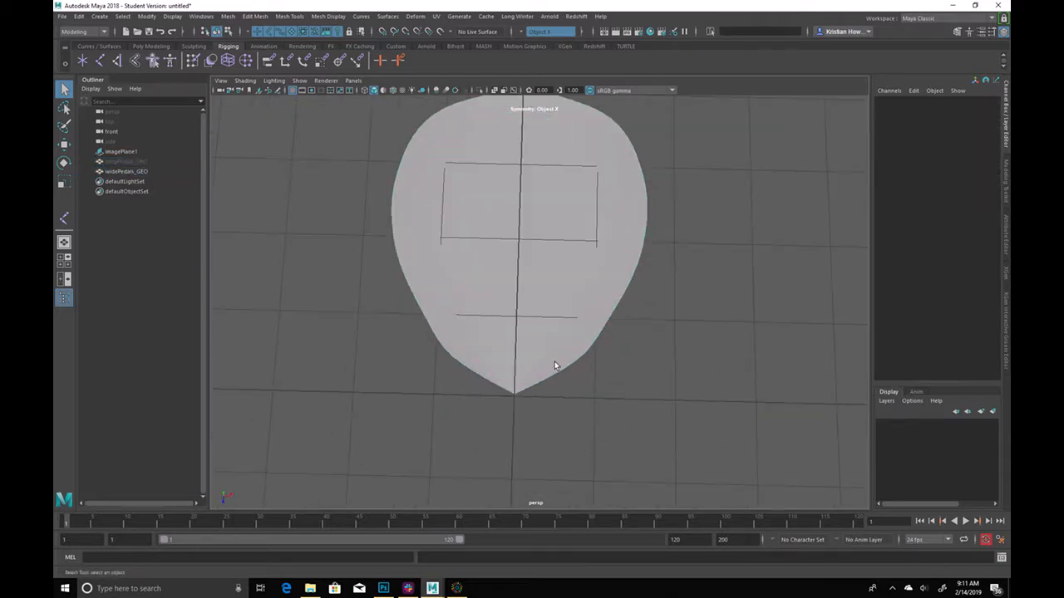
click(138, 172)
click(148, 162)
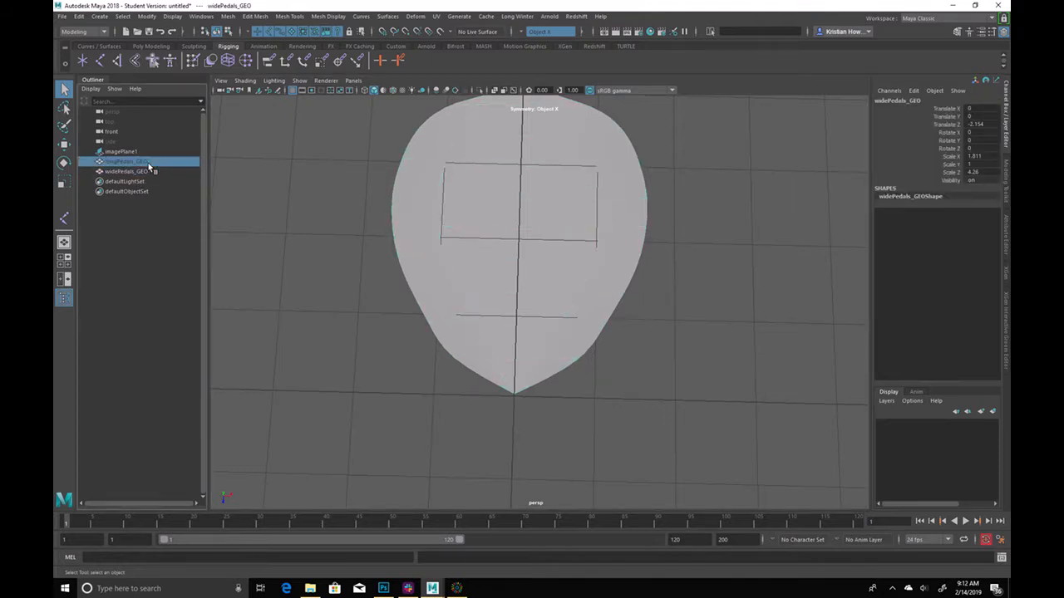
click(327, 265)
Create a grid-snapped chain of five joints along the wide petal's midline, from its base at the origin to its tip
alt+middle_drag(672, 401, 672, 437)
alt+drag(672, 437, 652, 428)
alt+right_drag(651, 427, 451, 339)
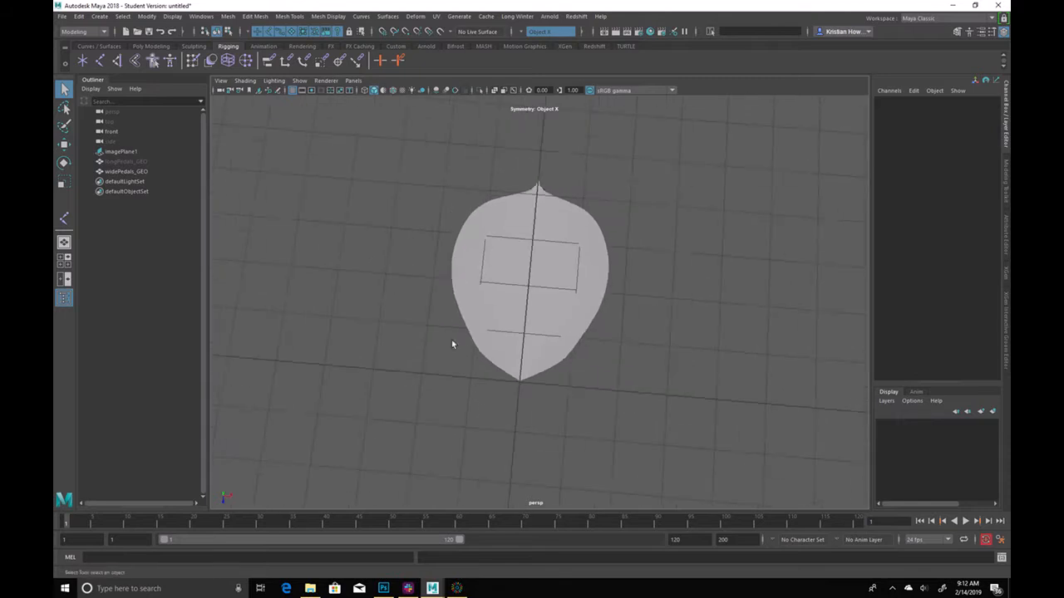
click(100, 62)
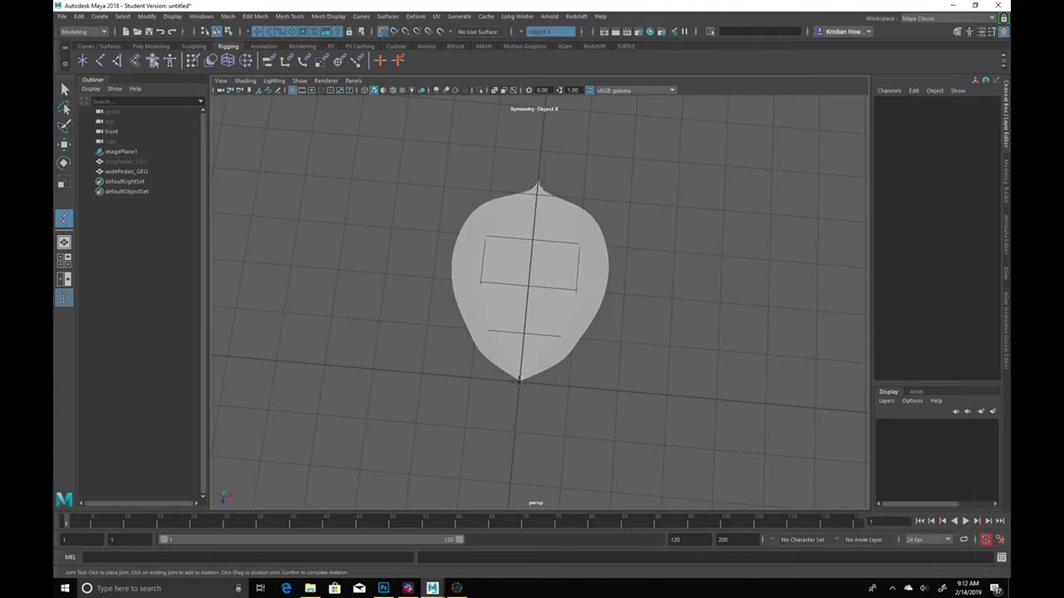
click(519, 381)
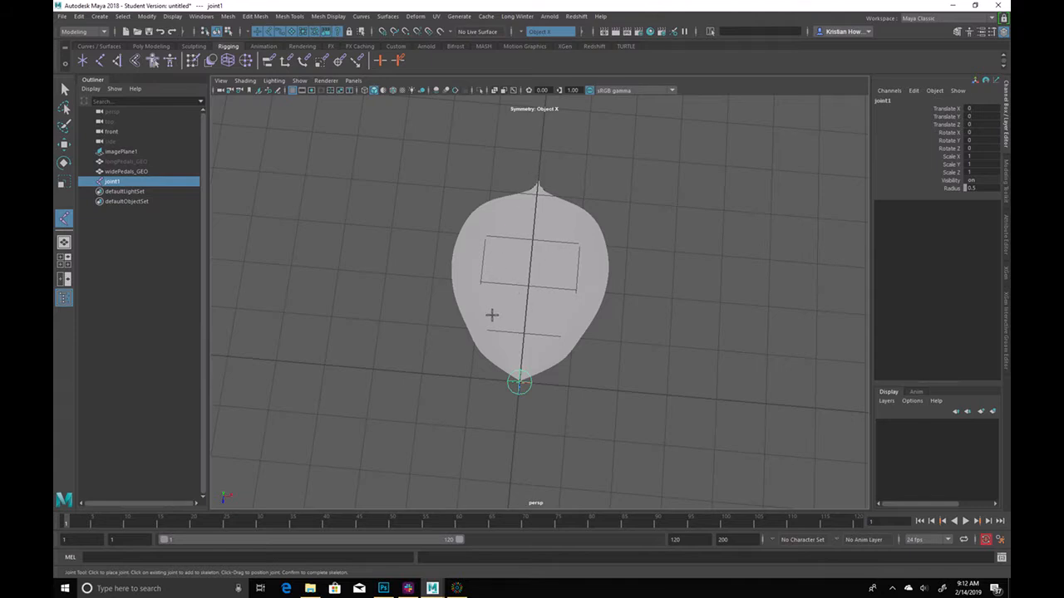
click(522, 334)
click(532, 285)
click(533, 240)
click(537, 192)
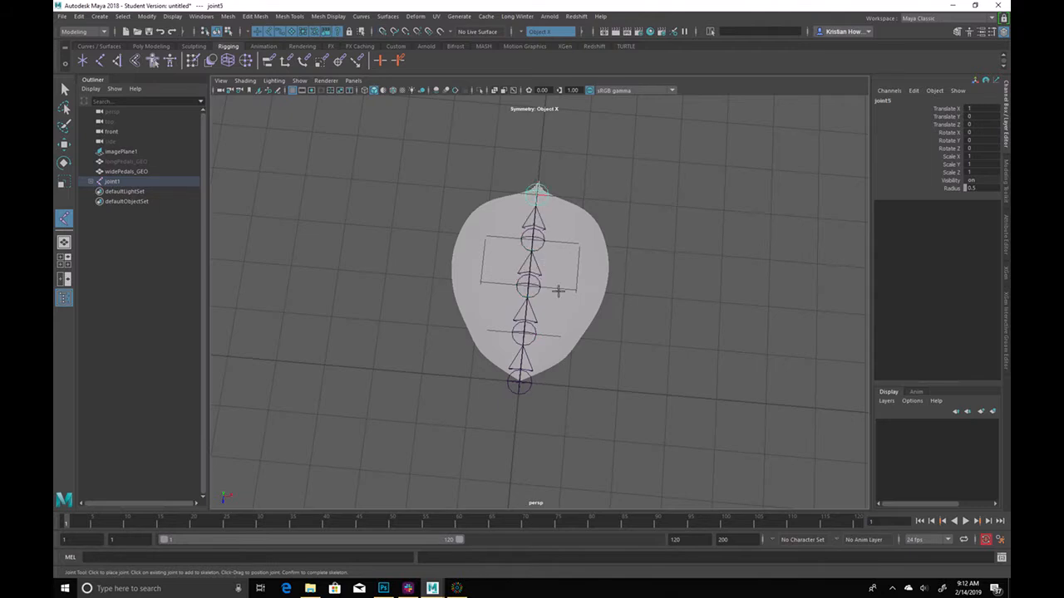
key(Return)
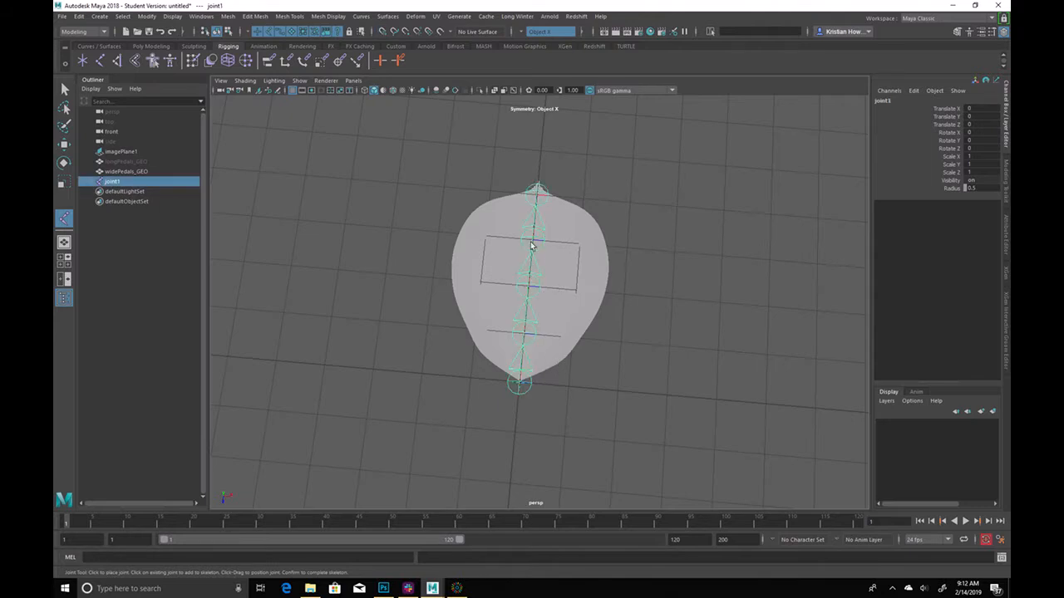
Select all five joints and scale them to about 1.065 in X so the chain reaches the petal's tip
shift+click(100, 183)
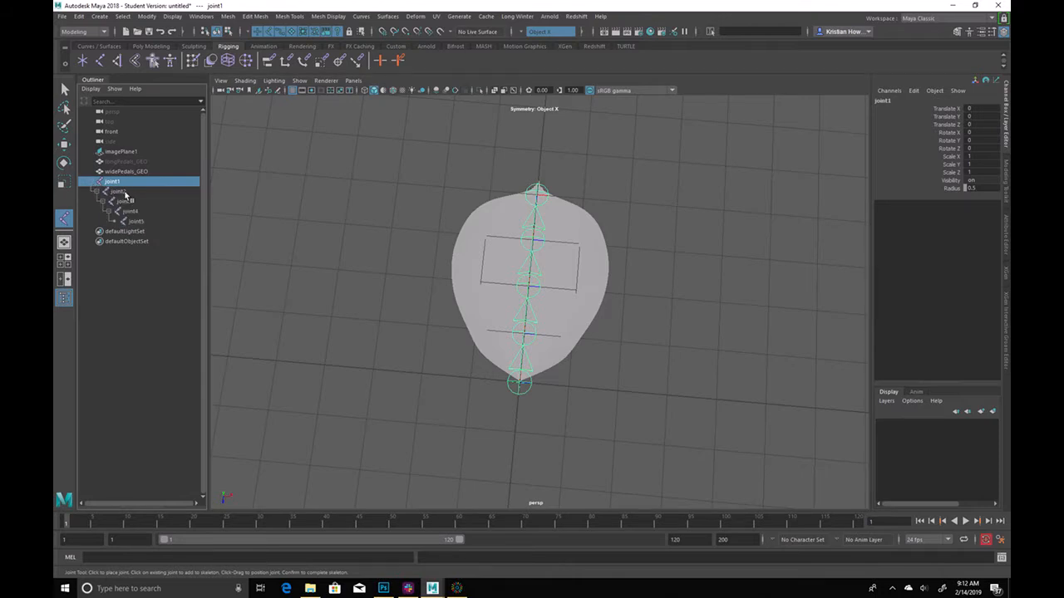
shift+click(142, 221)
key(r)
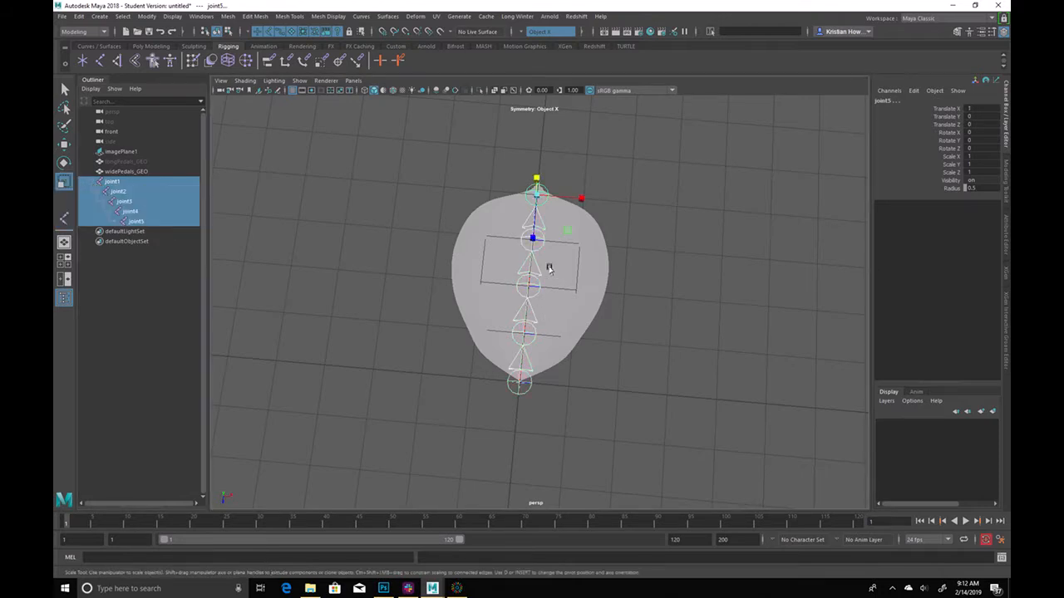
mouse_move(530, 237)
mouse_down()
mouse_move(536, 227)
mouse_move(528, 243)
mouse_up()
key(ctrl+z)
drag(580, 198, 587, 200)
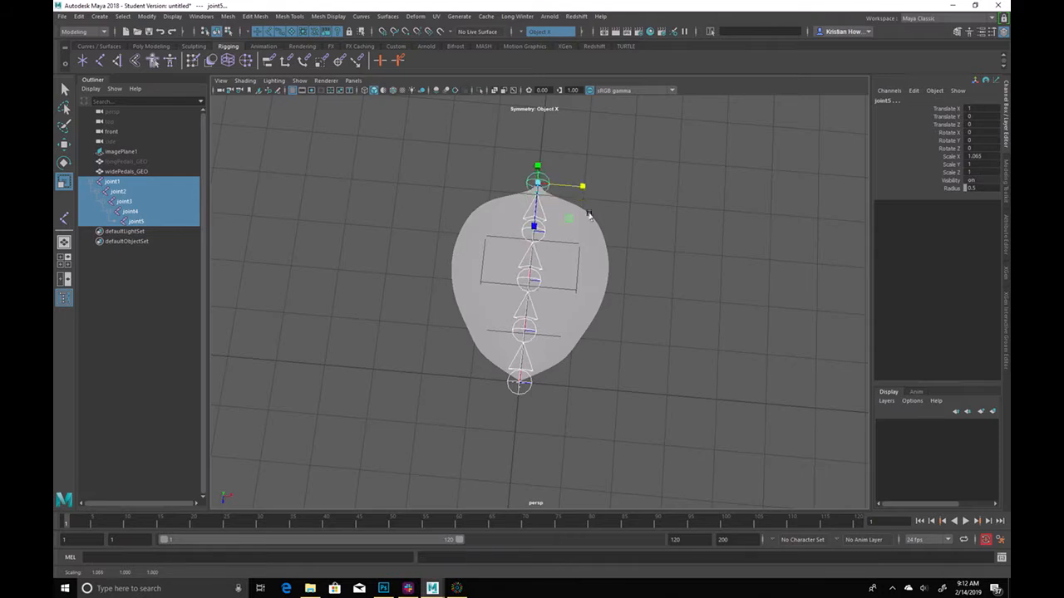
click(570, 438)
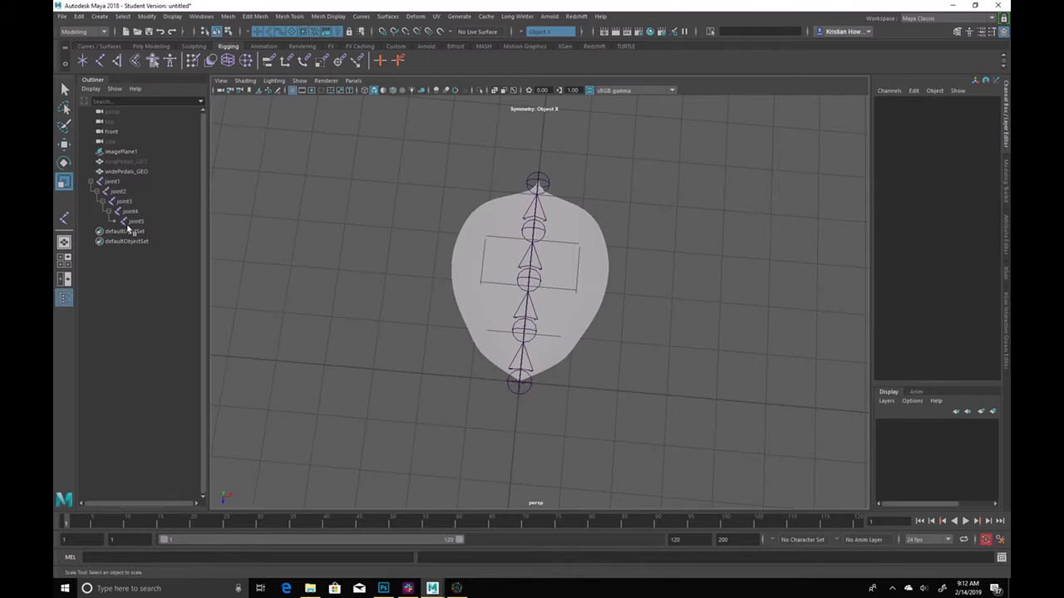
Freeze all transformations on the root joint of the wide petal's chain
drag(128, 181, 130, 172)
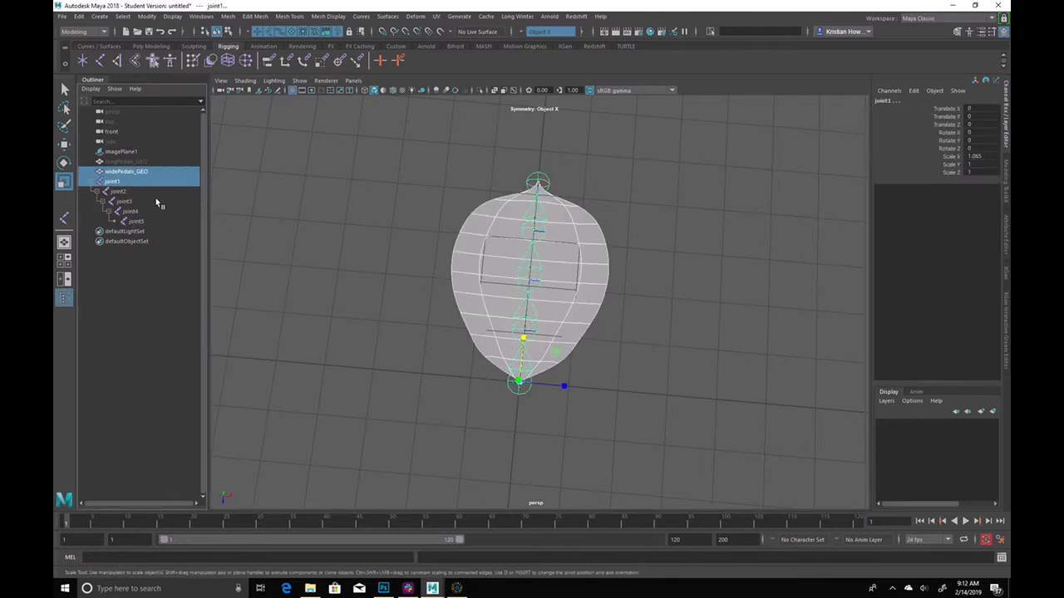
click(140, 182)
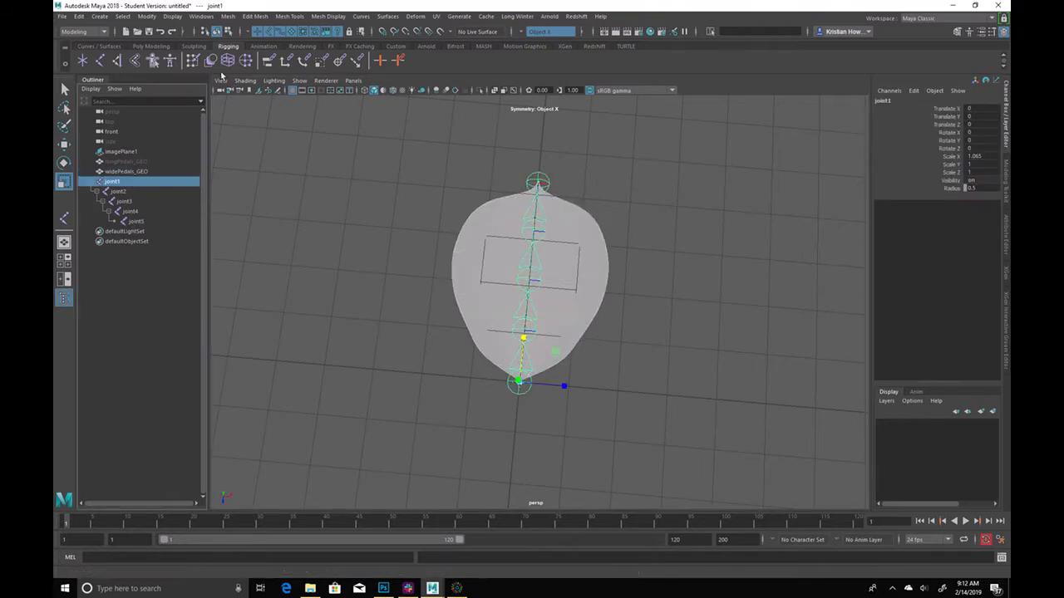
click(950, 157)
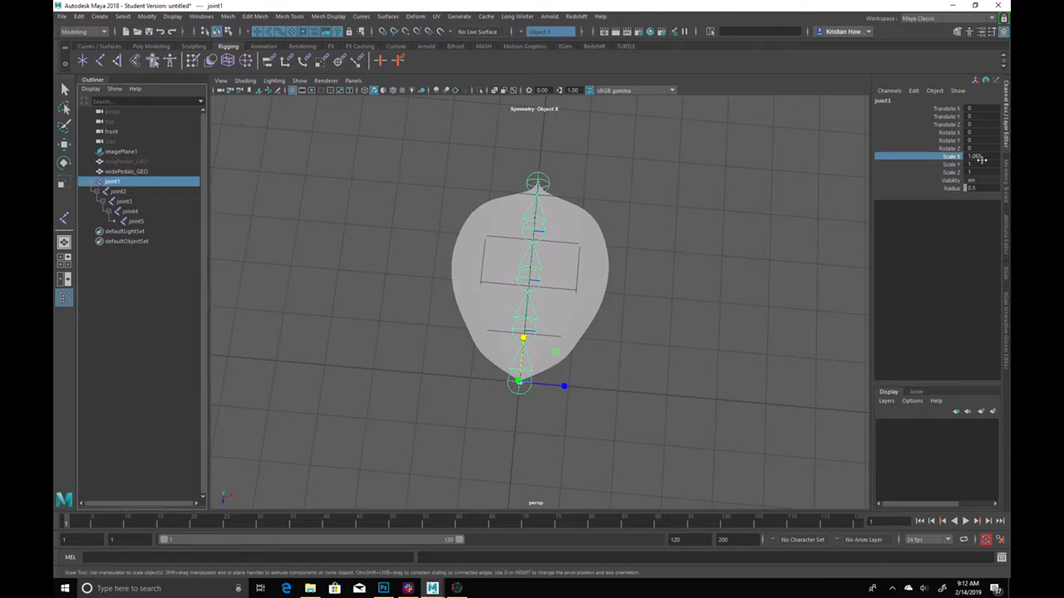
click(923, 148)
right_click(901, 150)
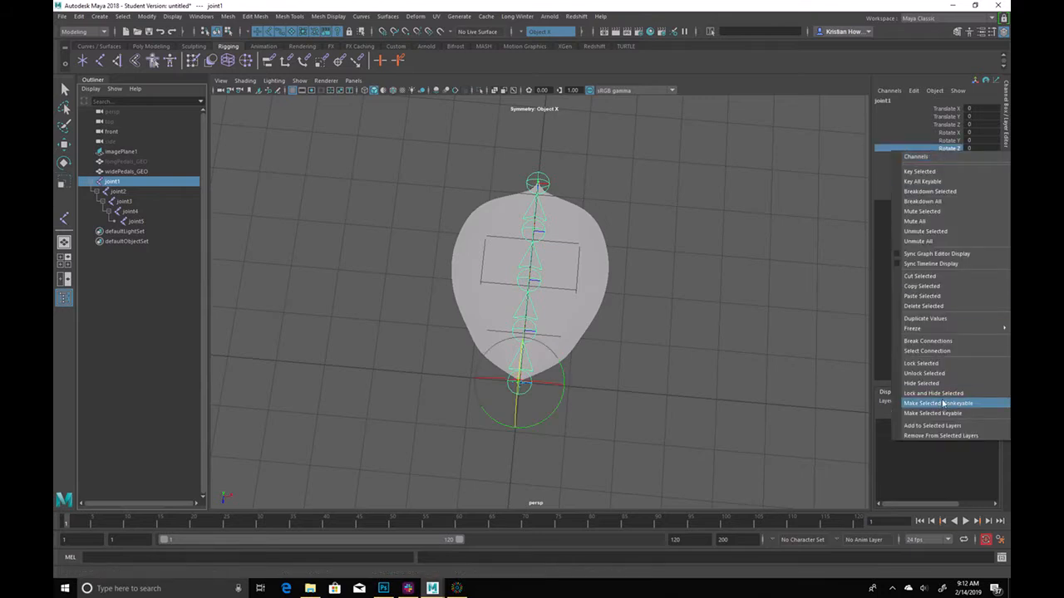
mouse_move(915, 329)
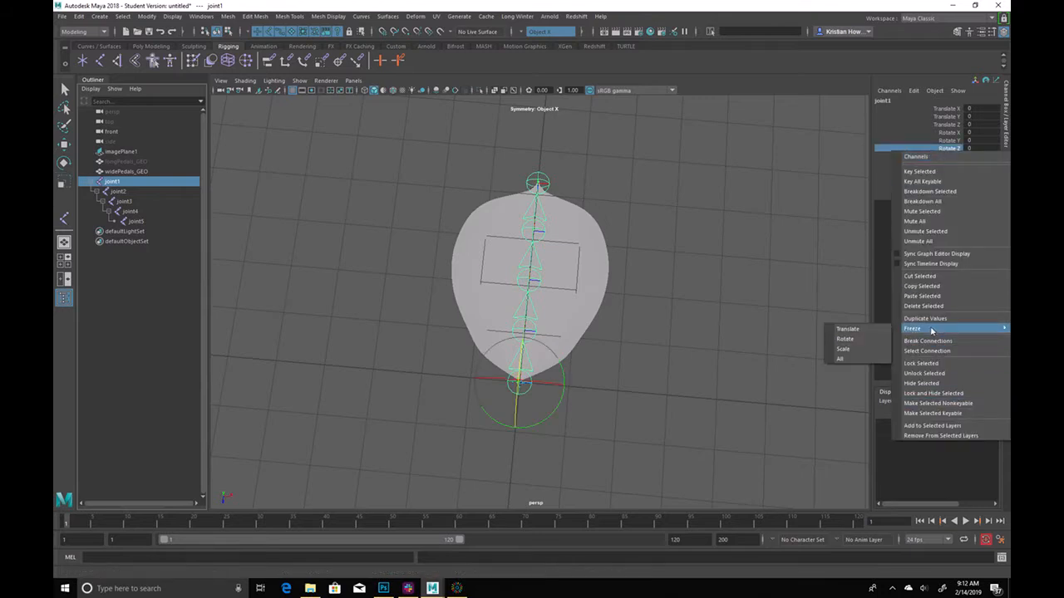
click(847, 361)
click(736, 344)
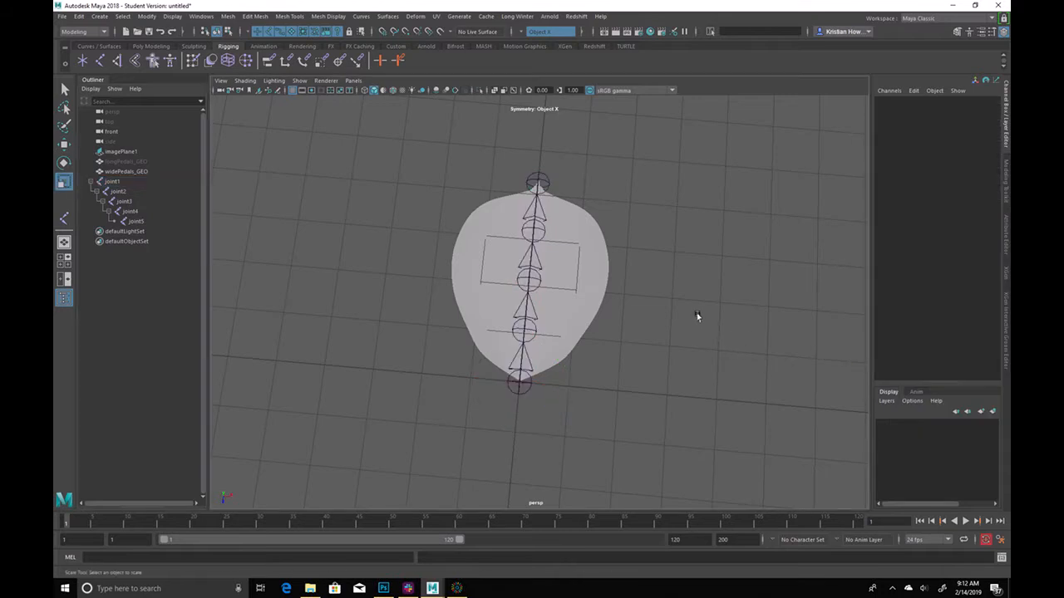
Examine the joint chain from several angles, comparing the local axis orientation of the joints from the petal's base to its tip
alt+drag(696, 316, 515, 276)
alt+right_drag(516, 277, 664, 315)
alt+drag(665, 316, 757, 374)
alt+middle_drag(757, 373, 599, 268)
alt+drag(616, 393, 491, 270)
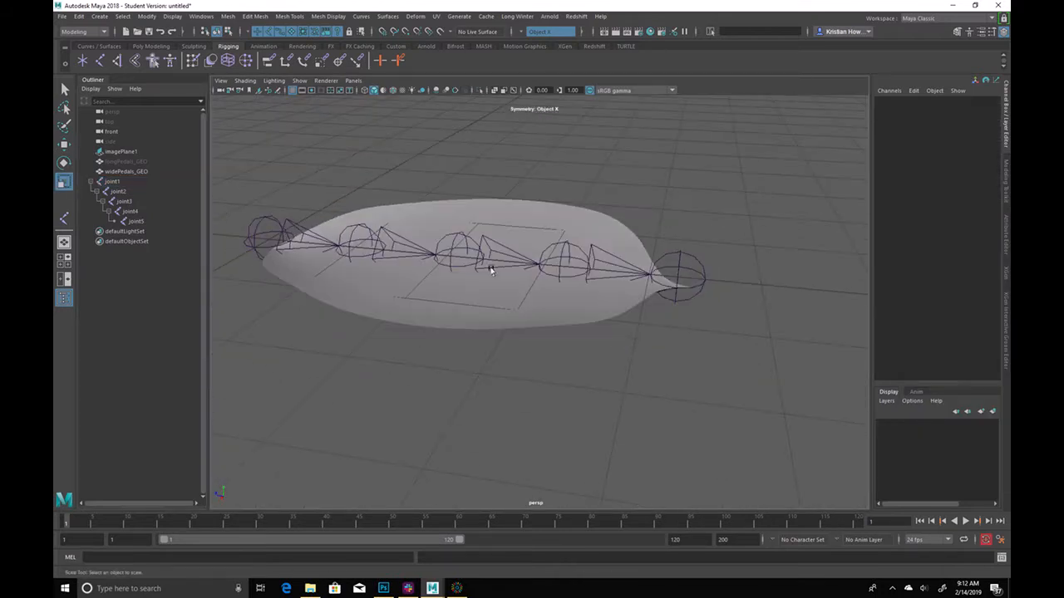
click(261, 236)
alt+drag(261, 235, 425, 251)
key(f)
key(w)
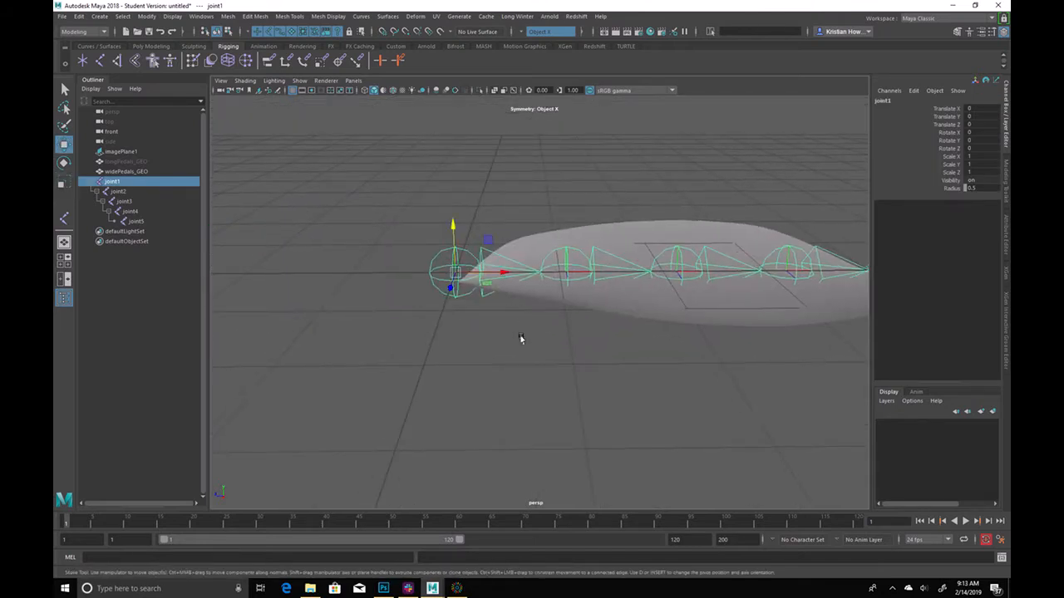
key(Up)
key(Right)
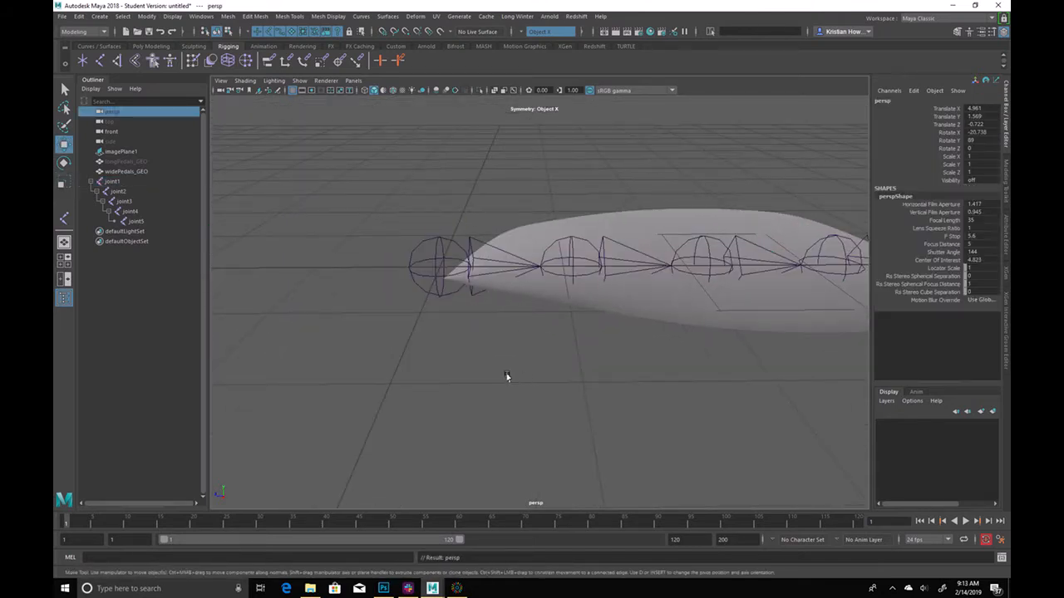
click(582, 249)
key(Down)
key(Down)
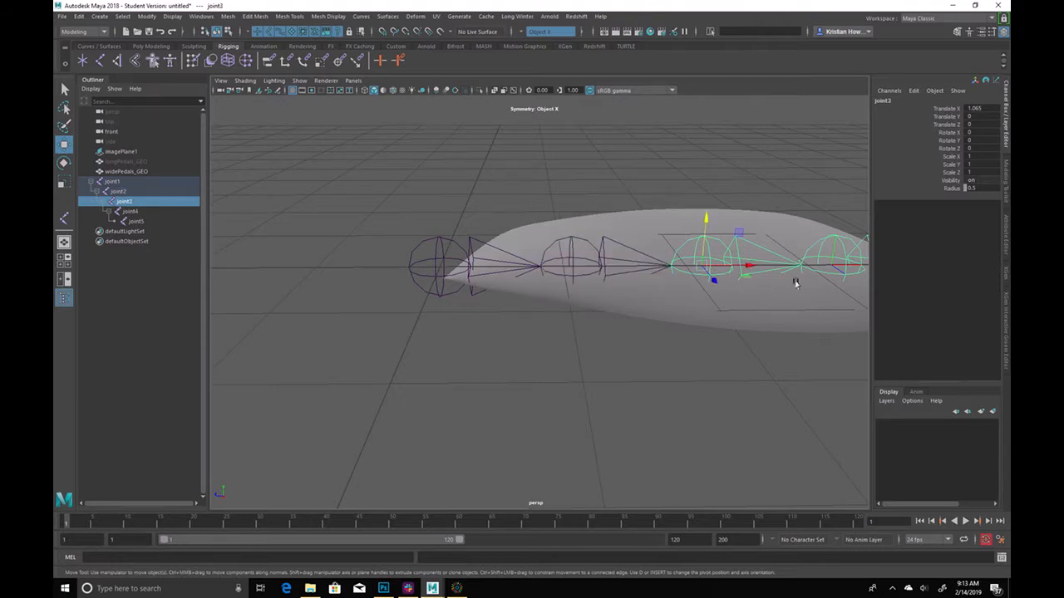
click(404, 244)
click(415, 254)
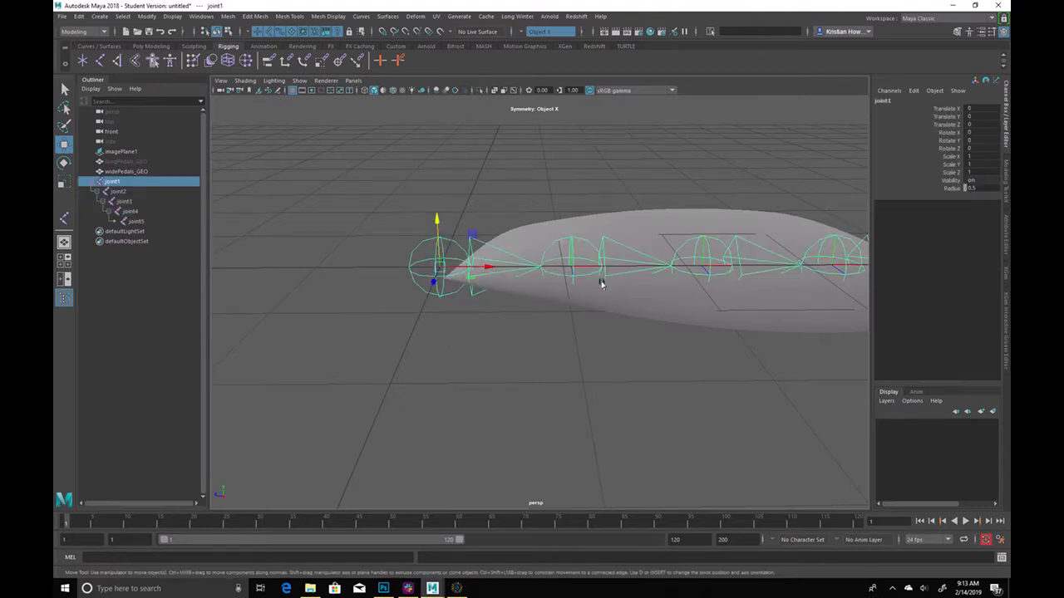
key(f)
key(shift+Down)
key(shift+Down)
key(shift+Down)
key(shift+Down)
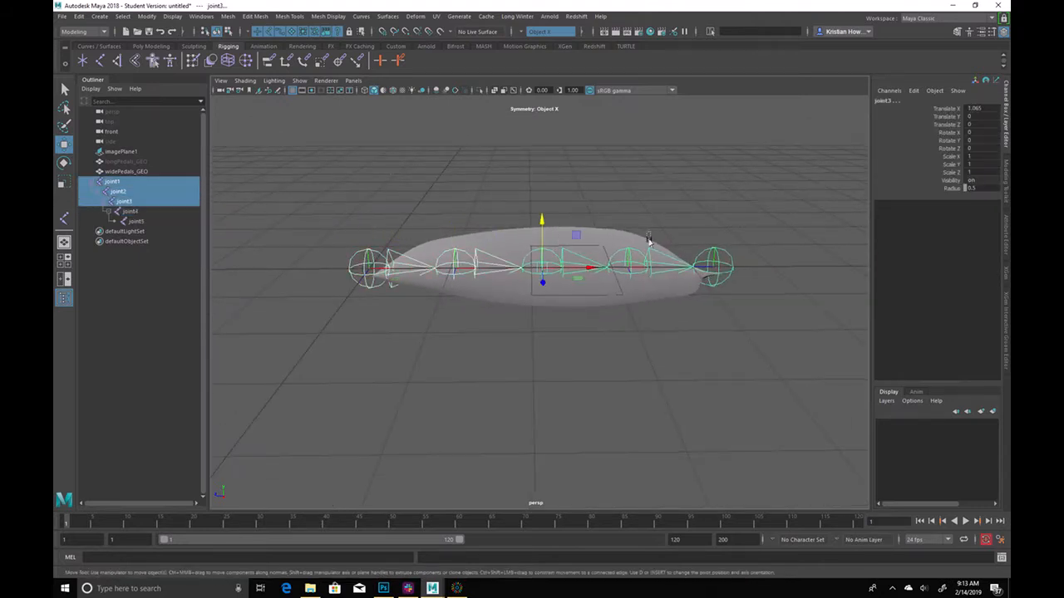
key(shift+Down)
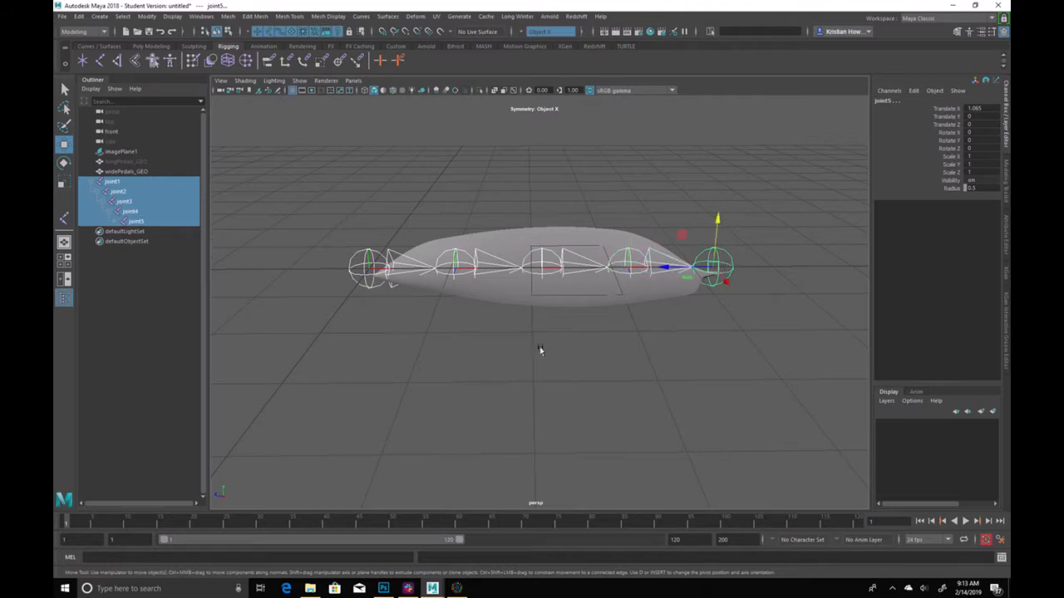
click(641, 381)
click(715, 264)
alt+drag(714, 264, 751, 351)
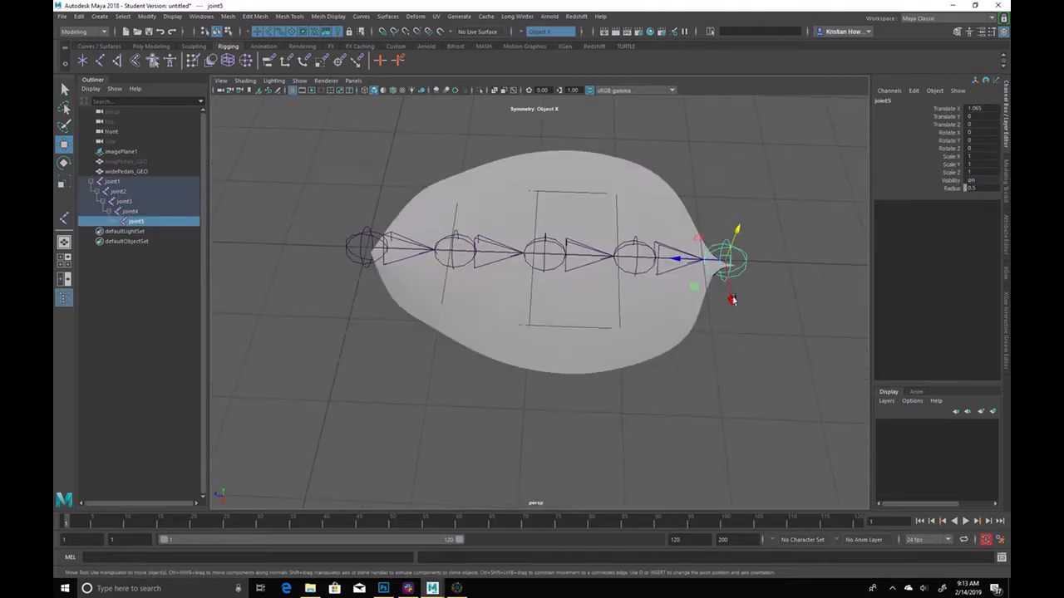
Walk down the chain to the tip joint and orient it to the world with the Orient Joint to World option
click(380, 260)
right_click(391, 161)
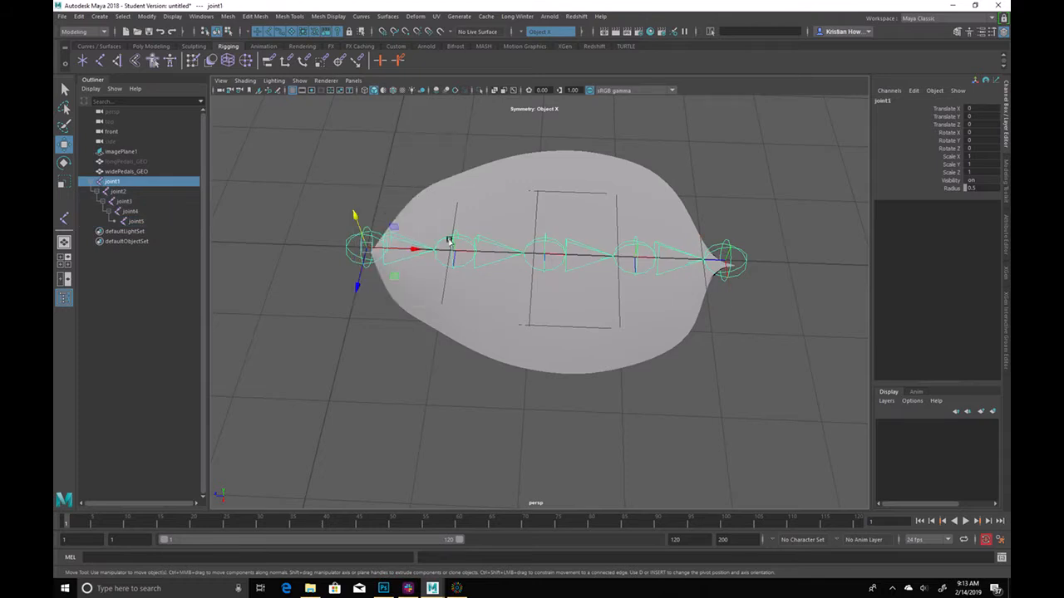
key(Down)
key(Down)
key(Down)
key(Down)
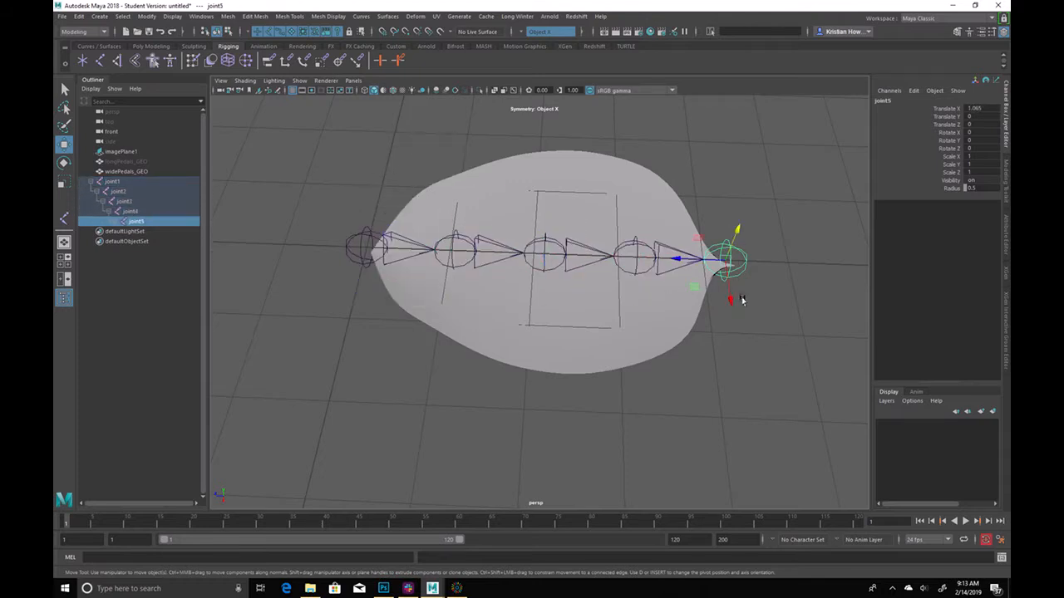
key(space)
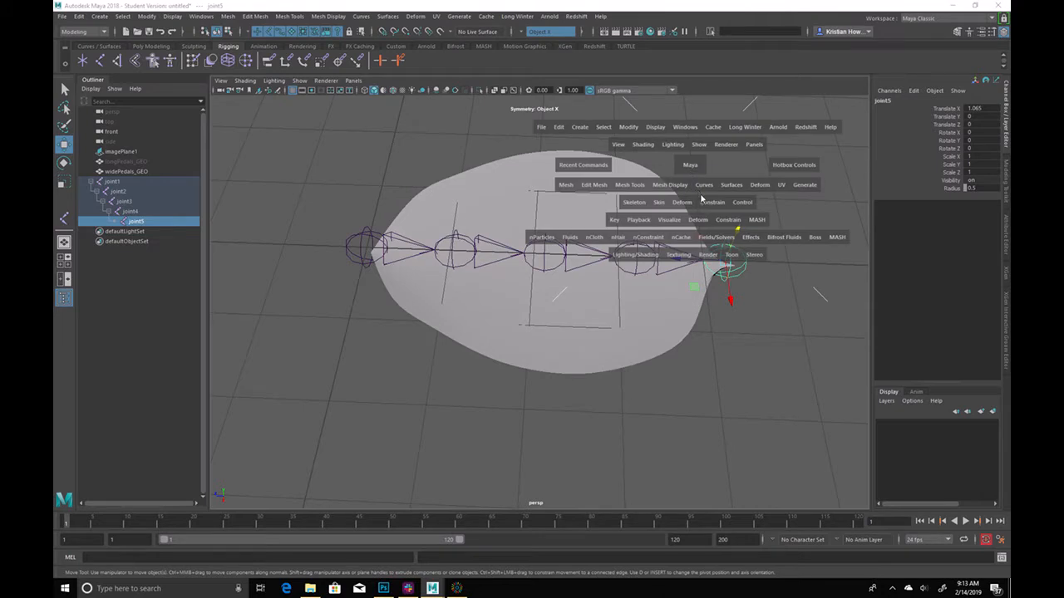
click(636, 203)
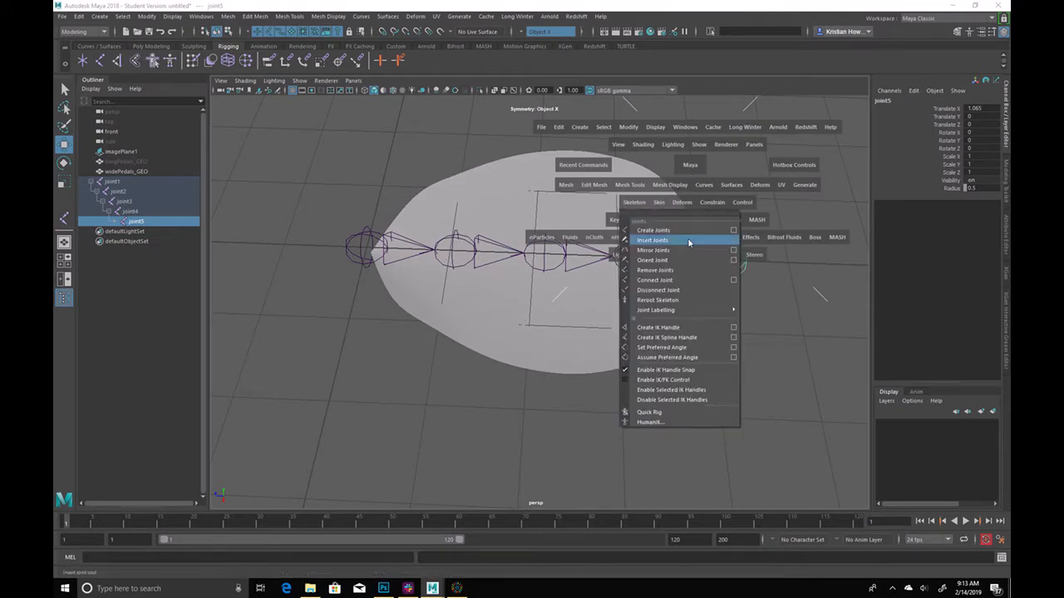
click(734, 260)
click(773, 258)
drag(755, 220, 853, 231)
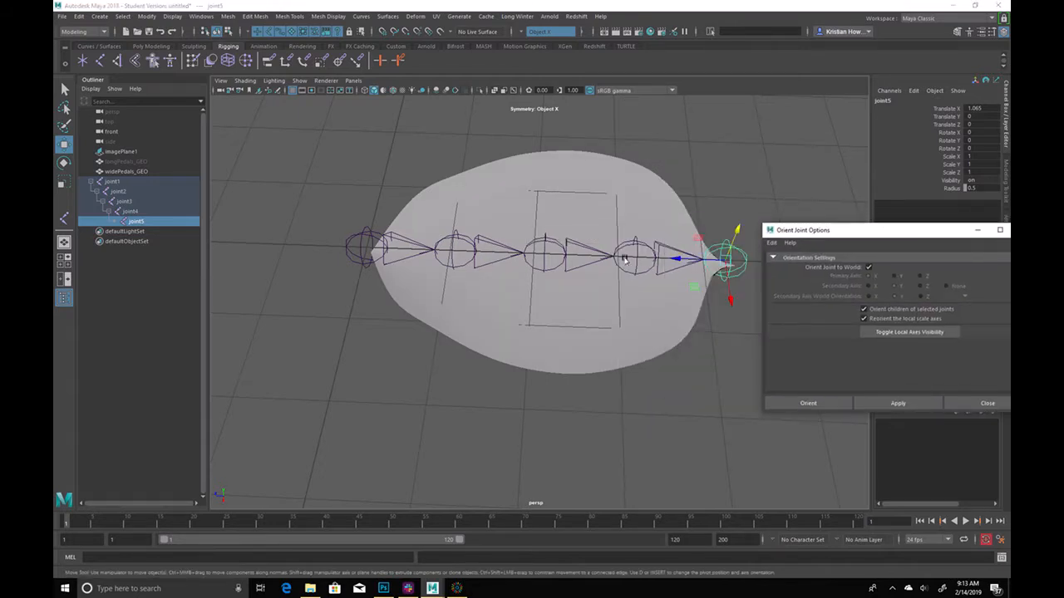
click(902, 403)
click(987, 405)
click(600, 403)
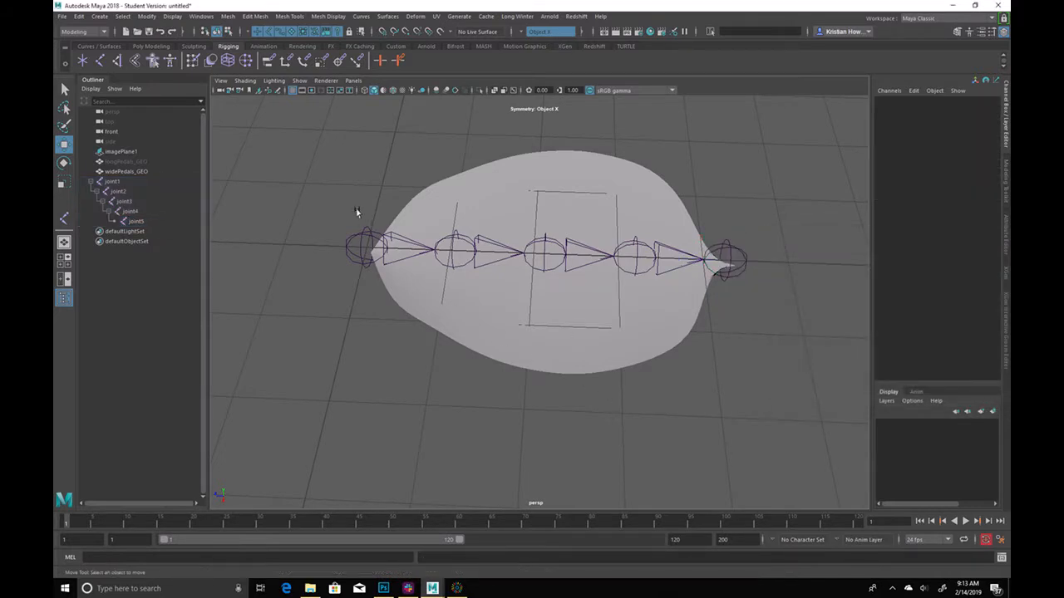
Replace "joint" with "widePedal" in the names of the root joint's whole hierarchy using Search and Replace Names
drag(353, 209, 355, 295)
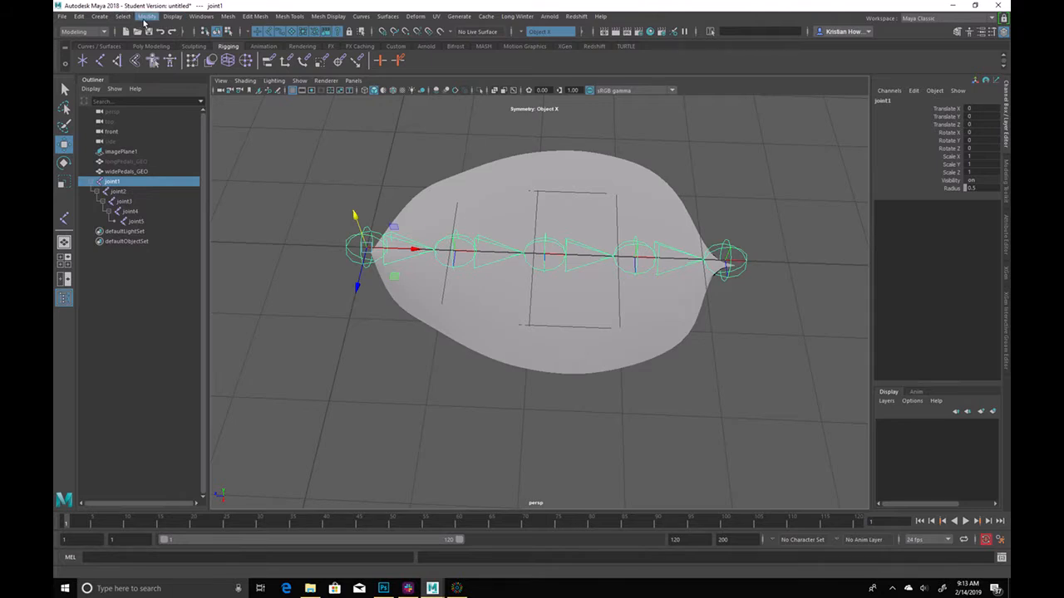
click(171, 16)
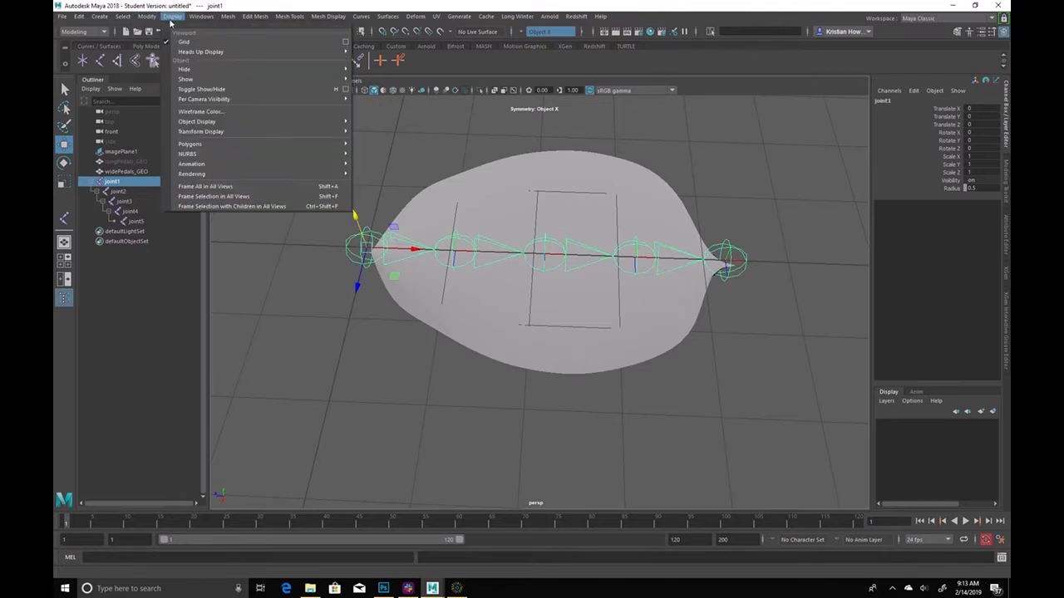
mouse_move(146, 17)
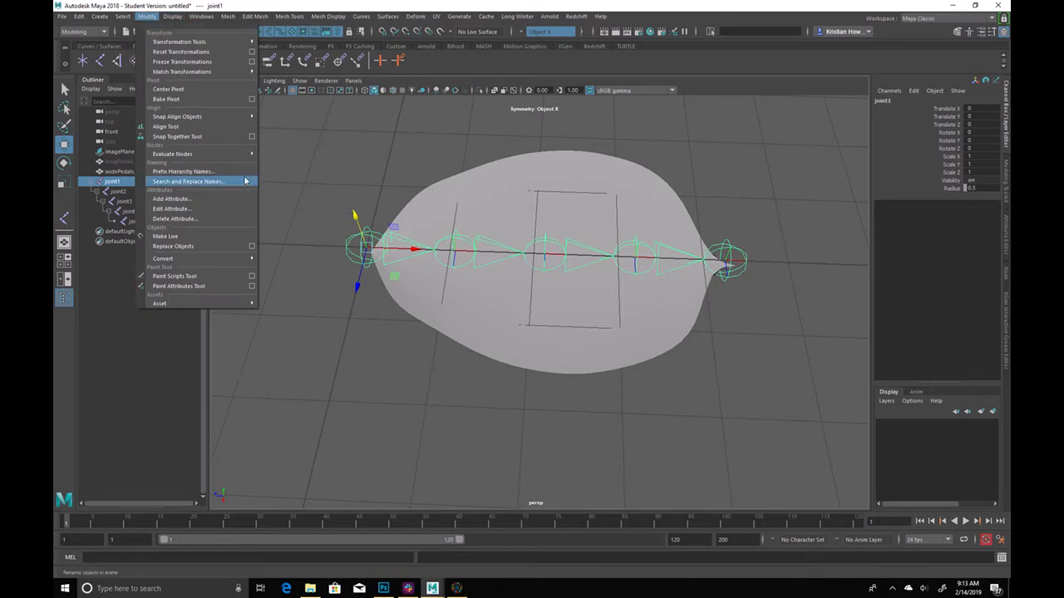
click(237, 181)
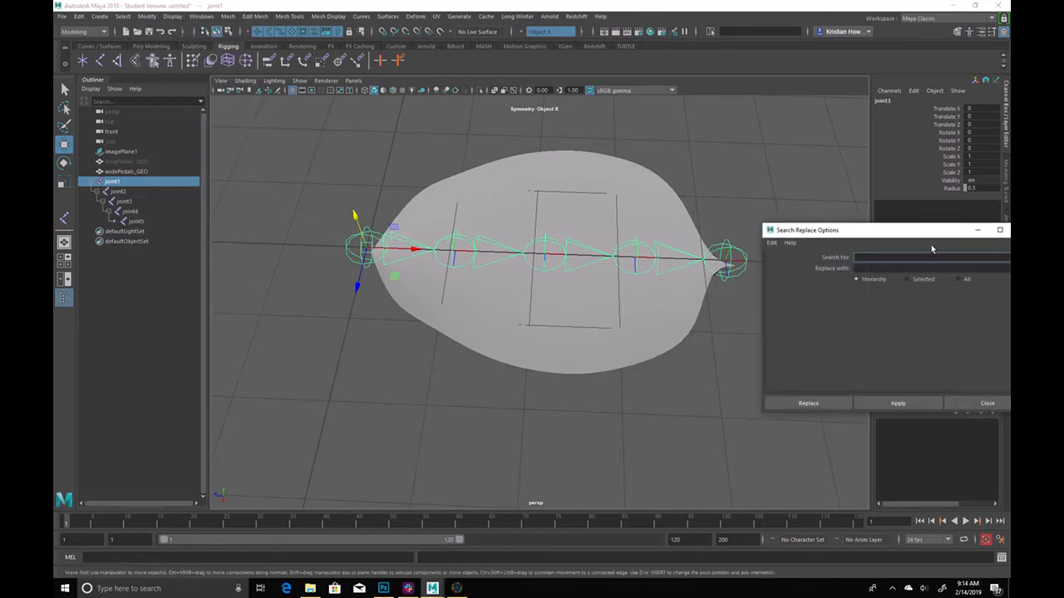
drag(938, 237, 743, 41)
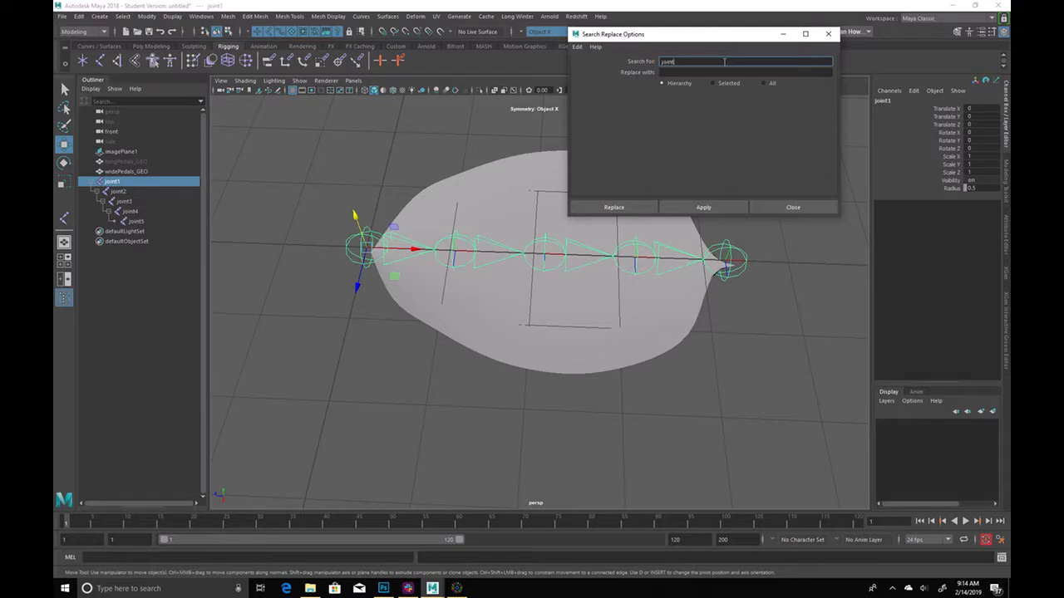
key(Tab)
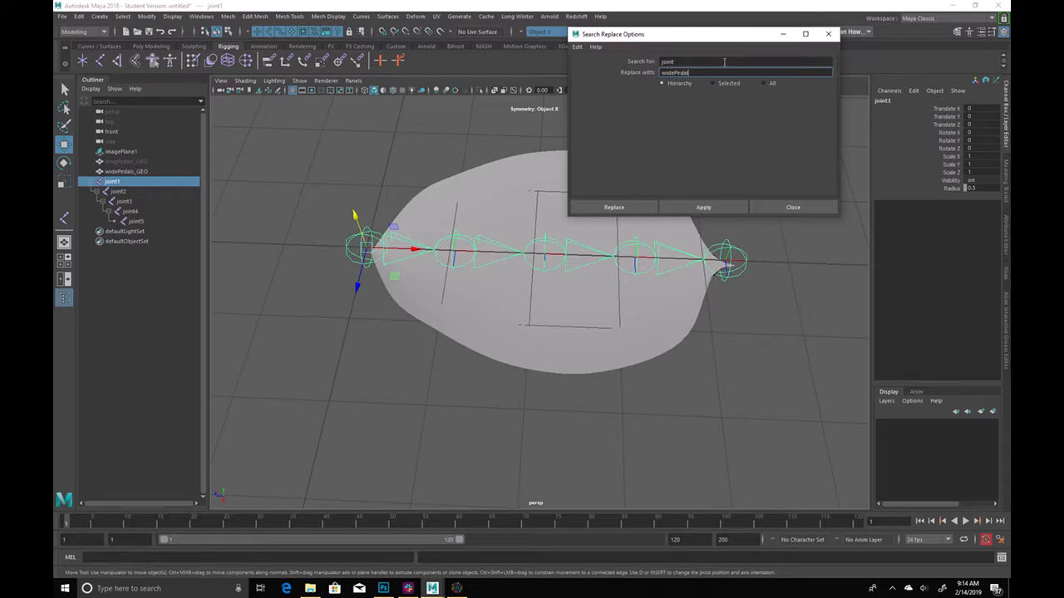
click(704, 206)
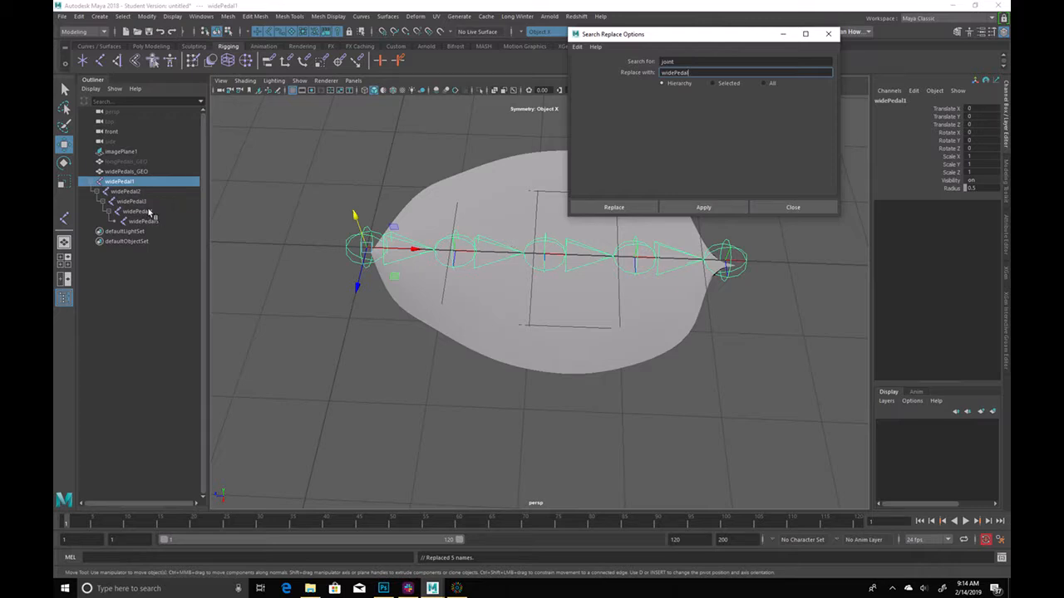
Rename the root joint widePedal1_JNT and copy its _JNT suffix for reuse
double_click(149, 179)
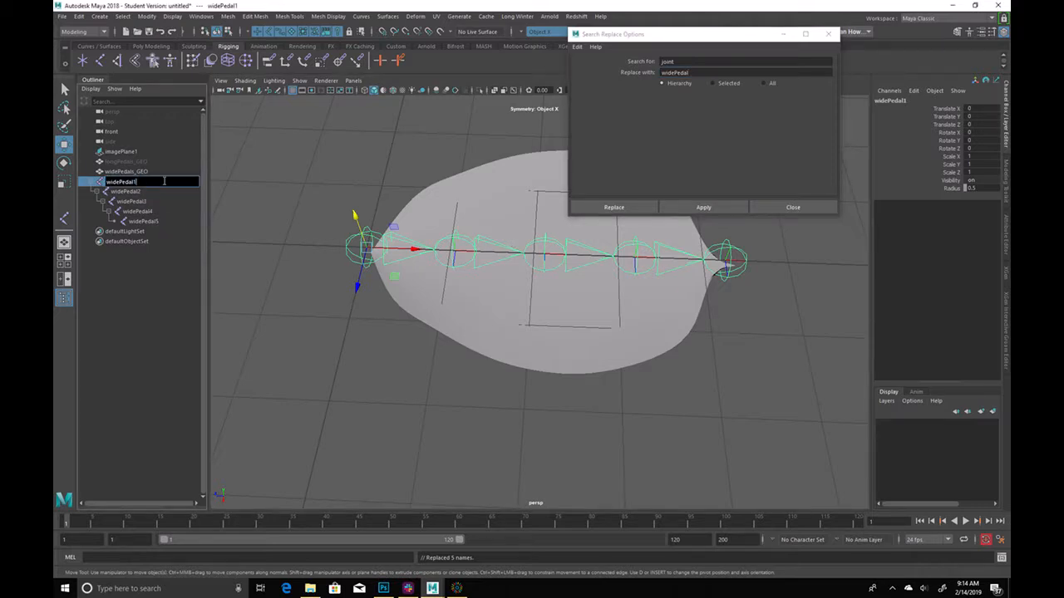
text(_JNT)
key(Return)
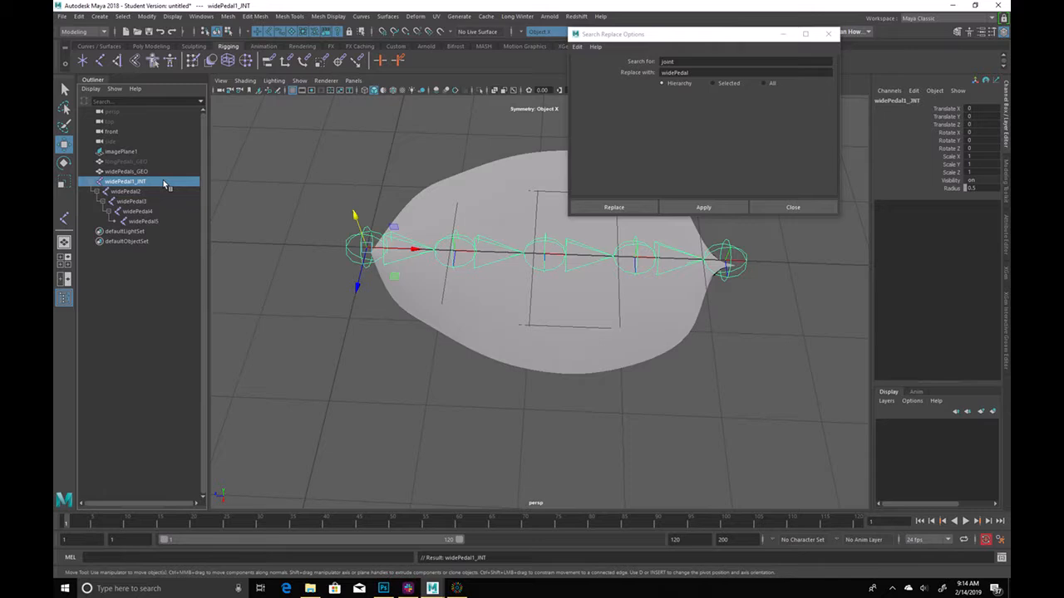
double_click(163, 179)
click(143, 182)
drag(135, 181, 193, 192)
click(158, 183)
Add the _JNT suffix to the four child joints, naming them widePedal2_JNT through widePedal5_JNT
double_click(174, 191)
double_click(174, 202)
click(174, 203)
text(_JNT)
double_click(172, 211)
click(171, 212)
text(_JNT)
double_click(172, 221)
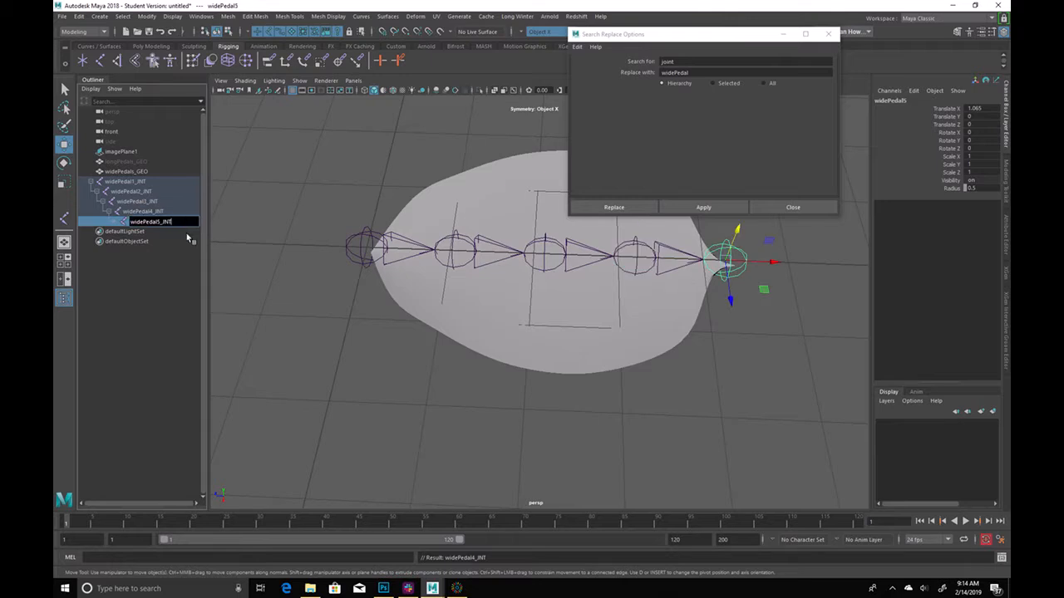
click(221, 403)
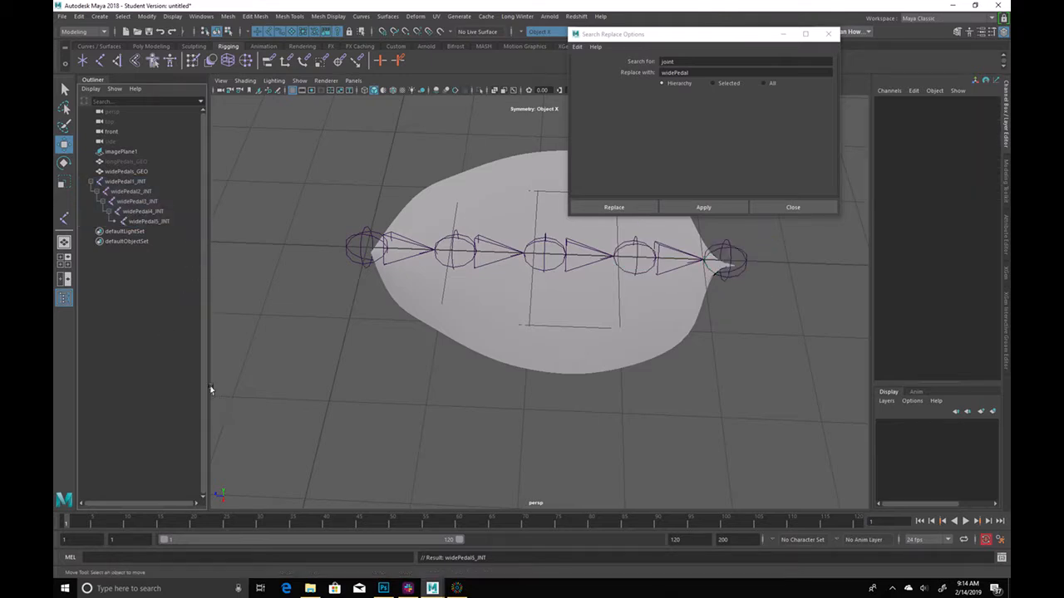
Duplicate the wide petal's joint chain, expand the copy's full hierarchy and select its root joint
click(163, 182)
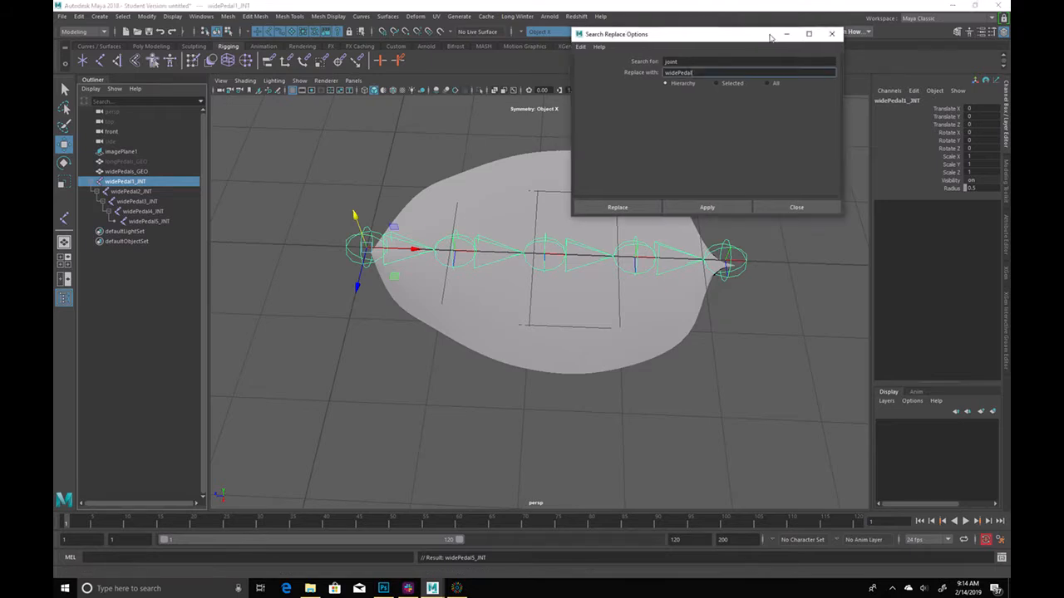
drag(778, 34, 902, 9)
click(142, 181)
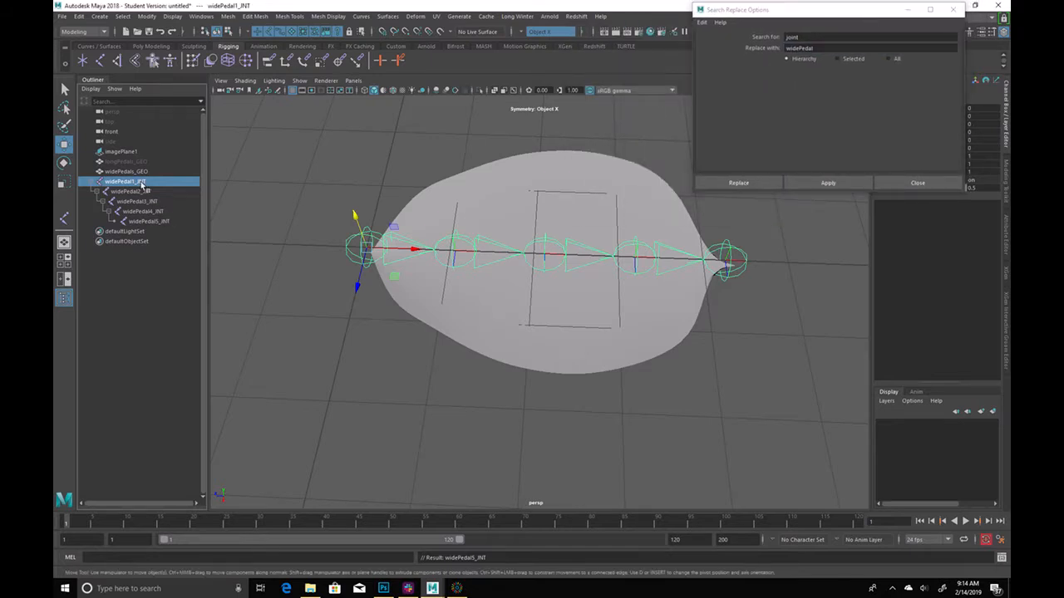
key(ctrl+d)
click(94, 232)
click(151, 170)
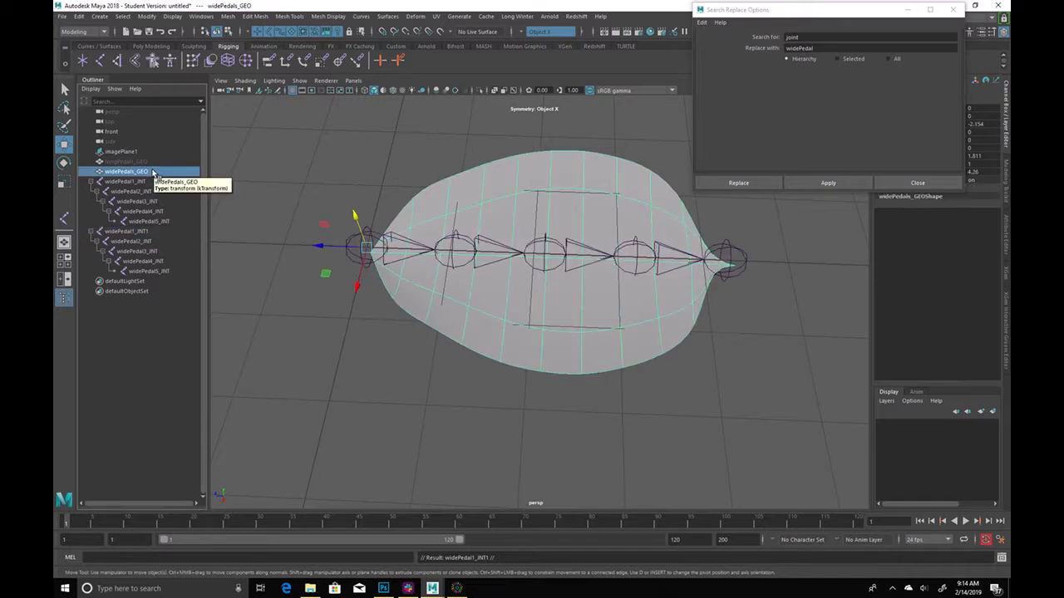
click(137, 232)
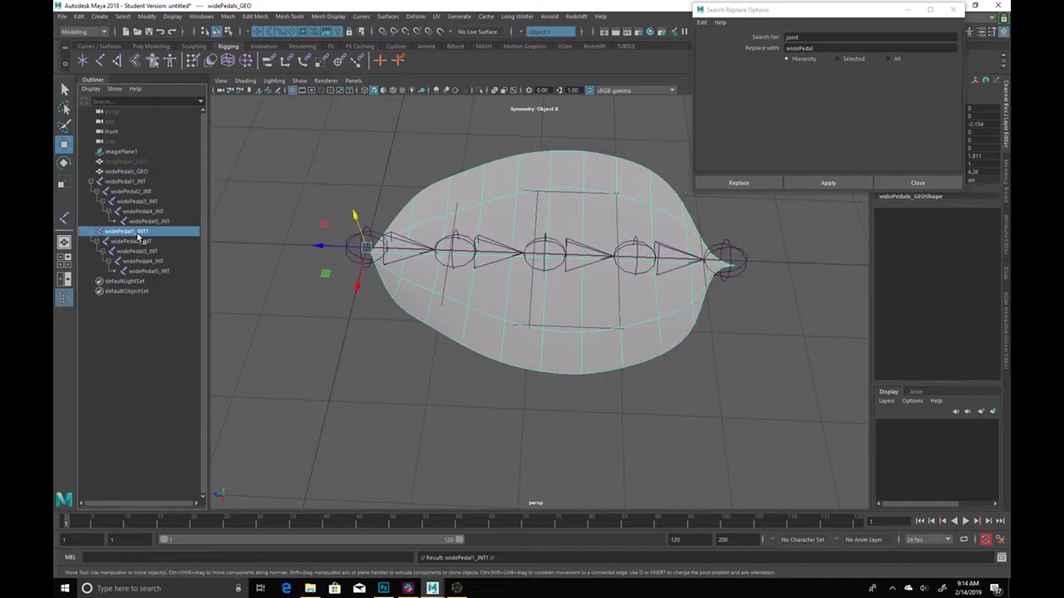
double_click(146, 162)
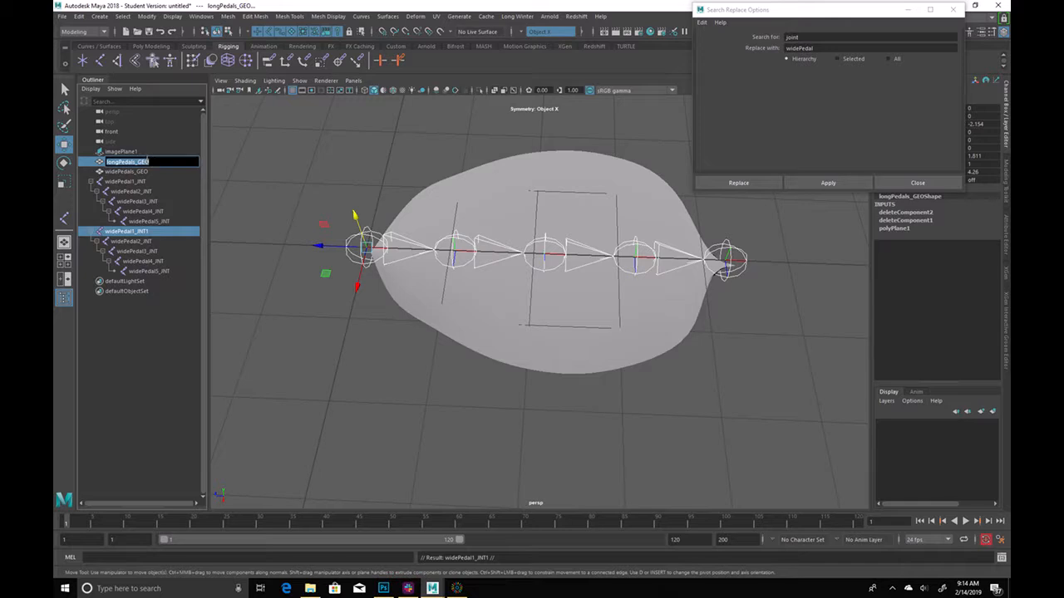
text(h)
key(Return)
key(ctrl+z)
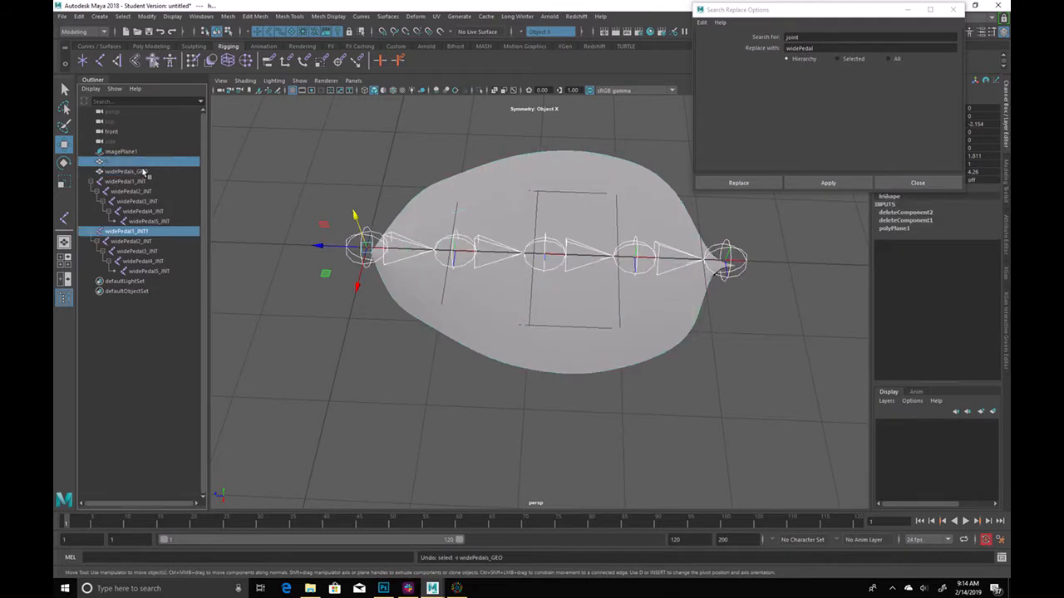
Unhide the longPedals_GEO mesh and isolate it in the viewport together with the duplicated joint chain
click(141, 164)
key(h)
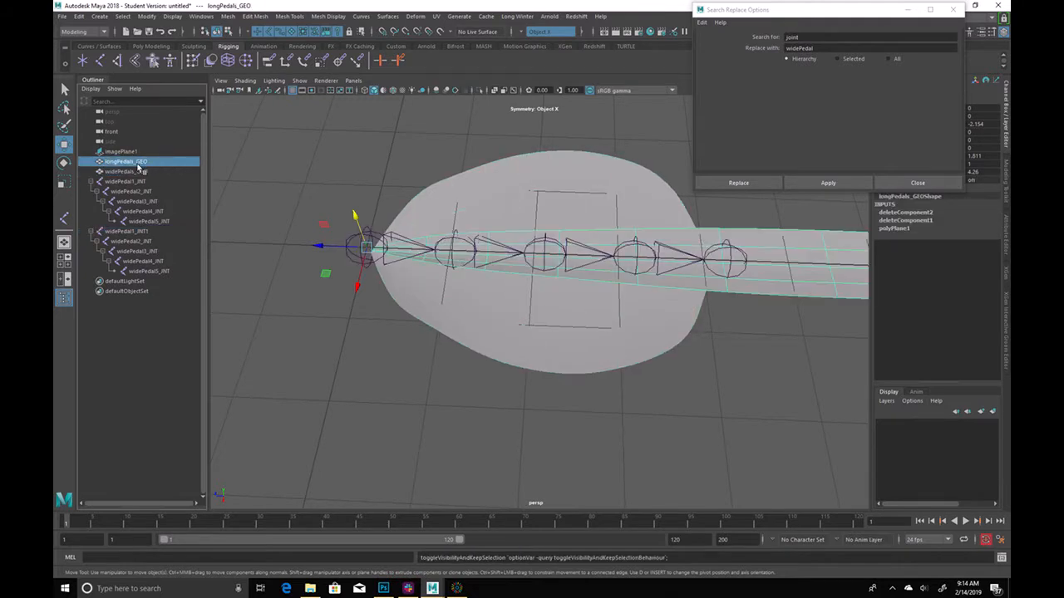
ctrl+click(133, 232)
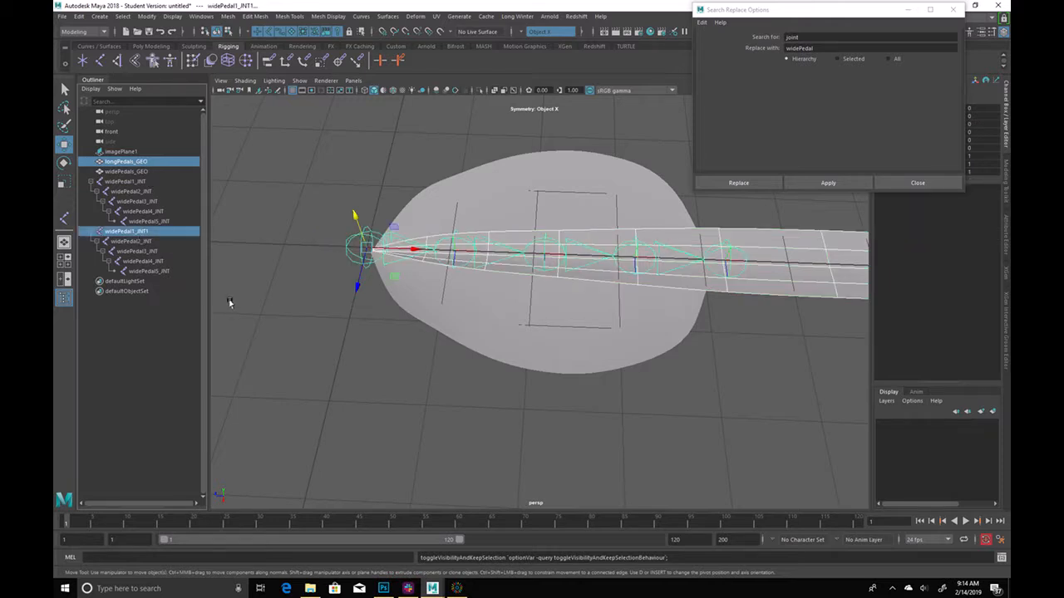
key(ctrl+1)
click(327, 308)
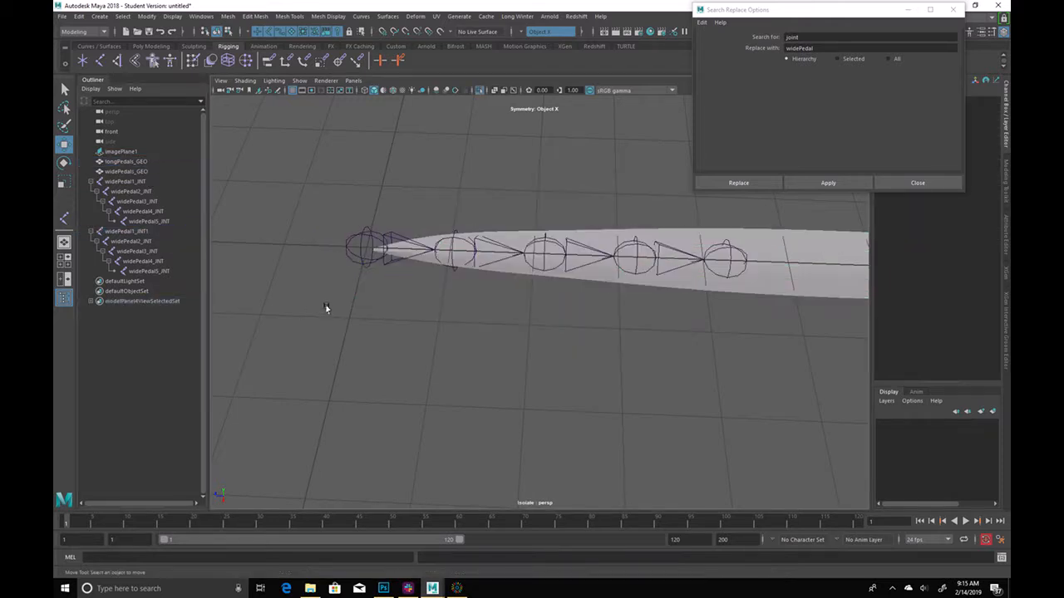
Replace "widePedal" with "longPedal" in the names of the duplicated chain's whole hierarchy using Search and Replace Names
click(194, 231)
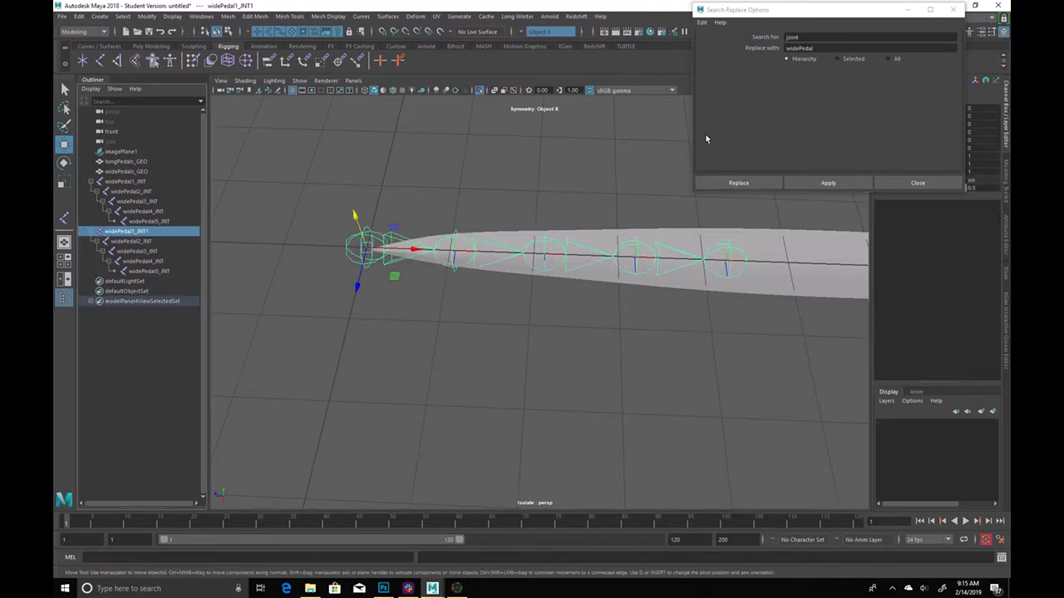
click(832, 40)
key(Tab)
key(ctrl+c)
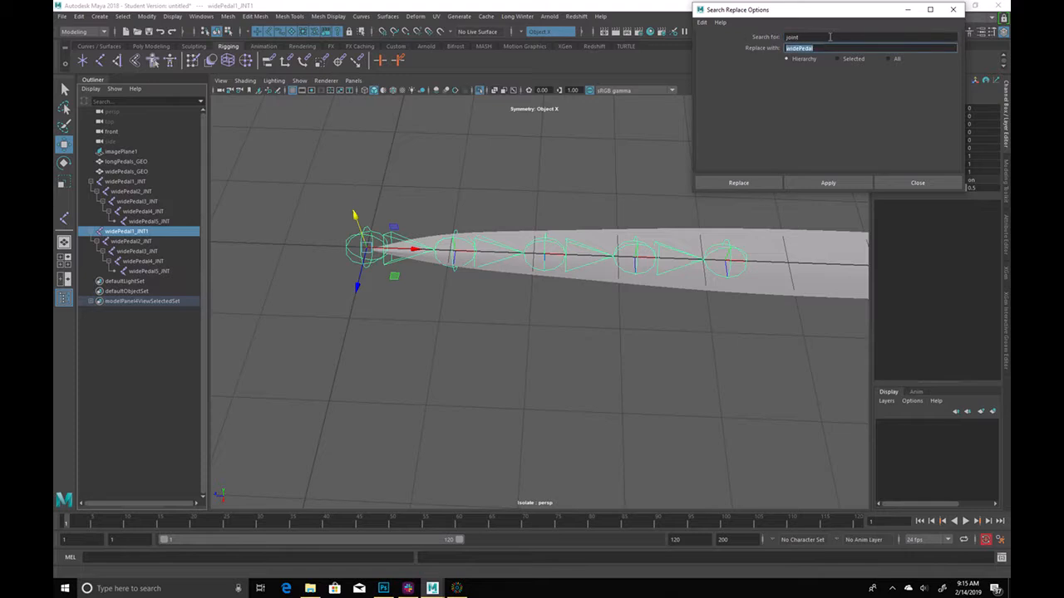
key(ctrl+v)
drag(825, 36, 804, 53)
click(800, 52)
text(lon)
click(831, 184)
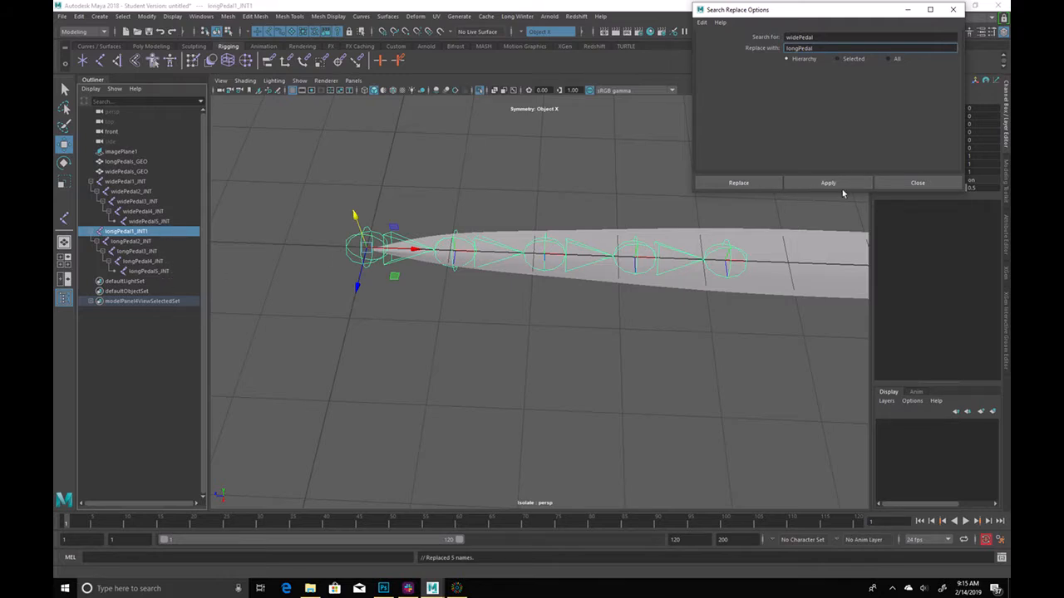
click(916, 186)
Select all five longPedal joints and scale them to 2.367 in X so the chain reaches the long petal's tip
click(416, 200)
click(351, 239)
alt+drag(351, 238, 521, 358)
key(r)
drag(472, 311, 625, 325)
key(ctrl+z)
shift+click(162, 272)
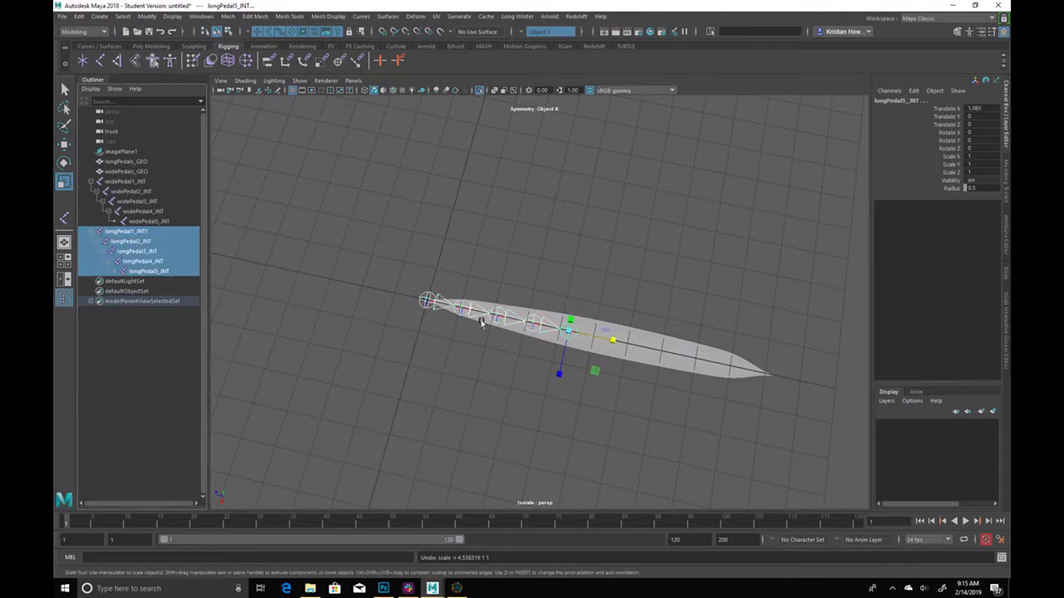
drag(612, 340, 670, 346)
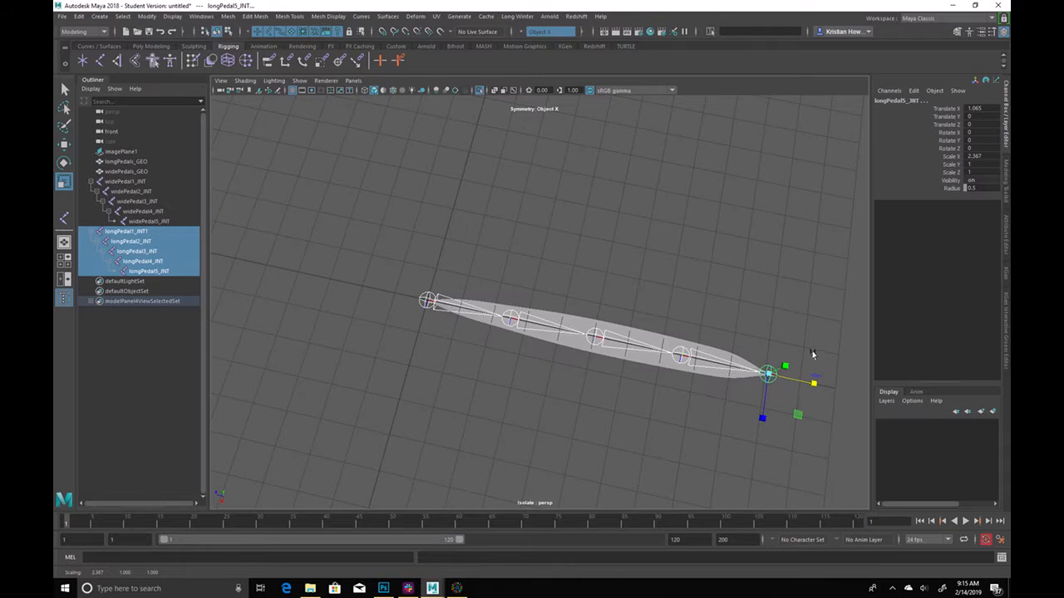
click(729, 216)
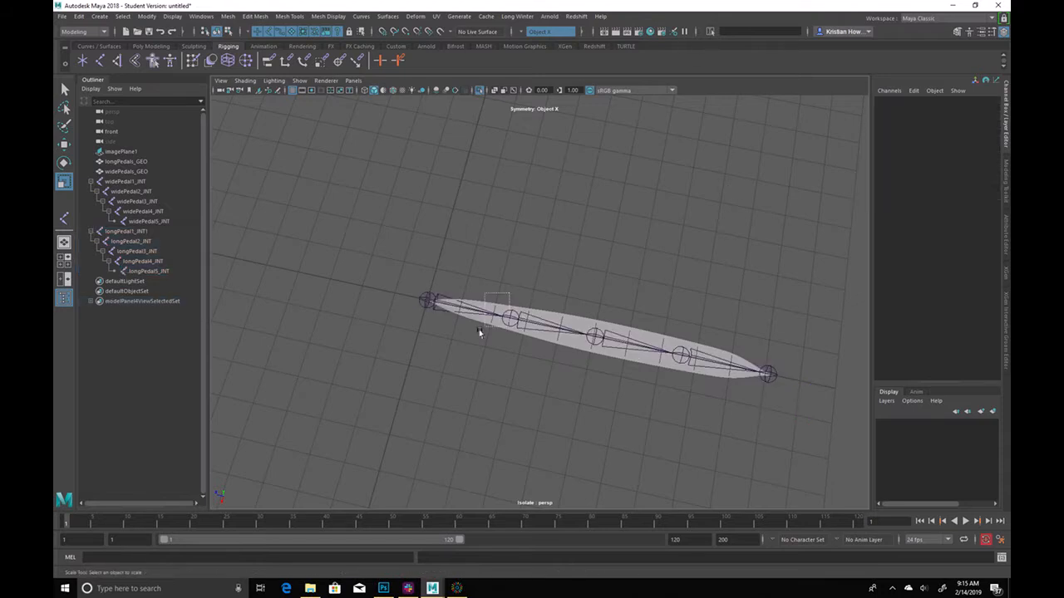
Freeze all transformations on the long petal chain's root joint
click(505, 301)
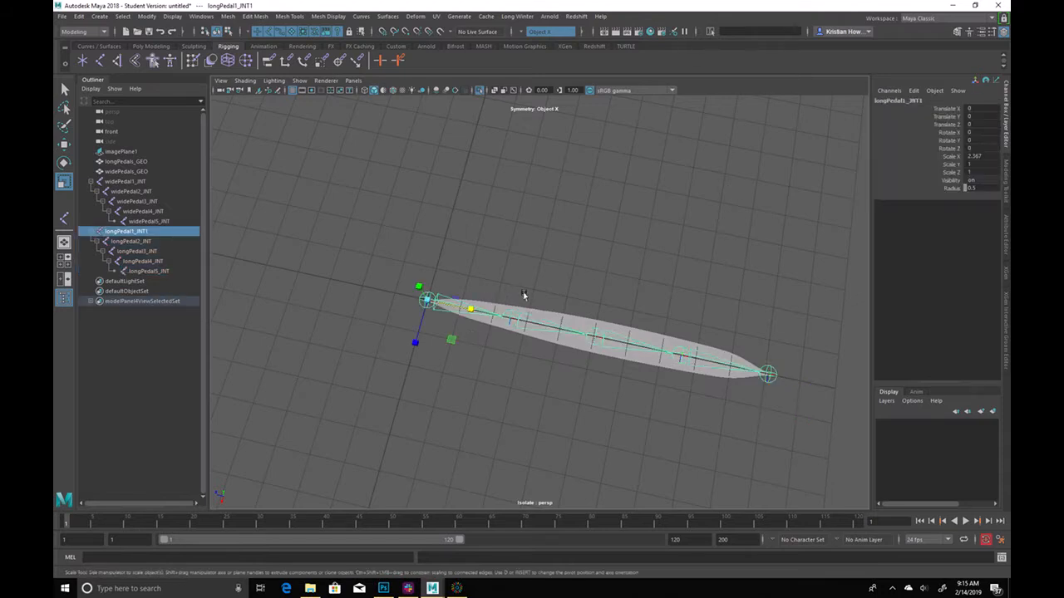
click(937, 158)
right_click(894, 155)
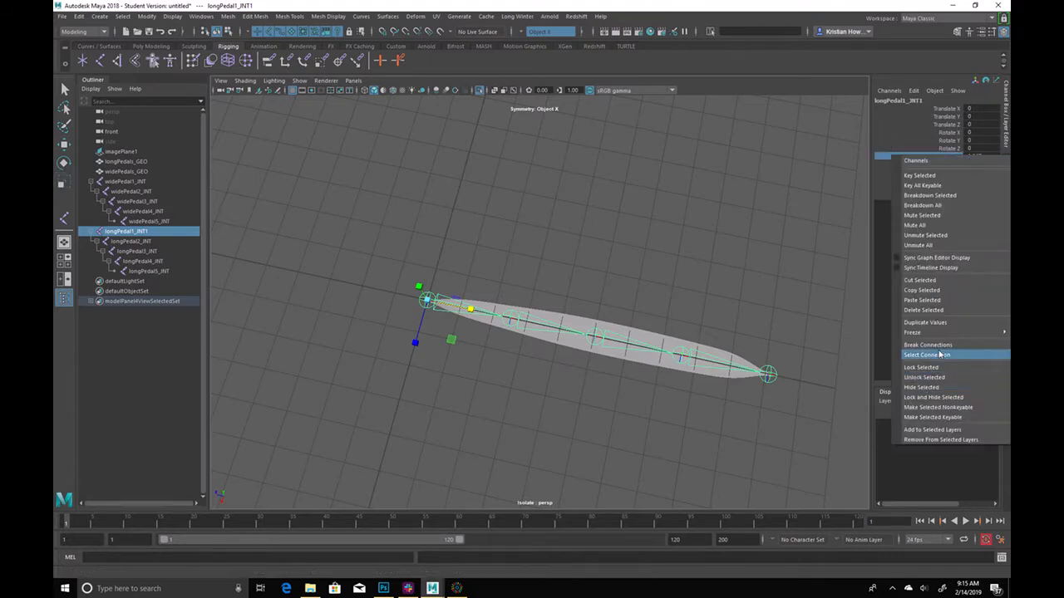
mouse_move(943, 335)
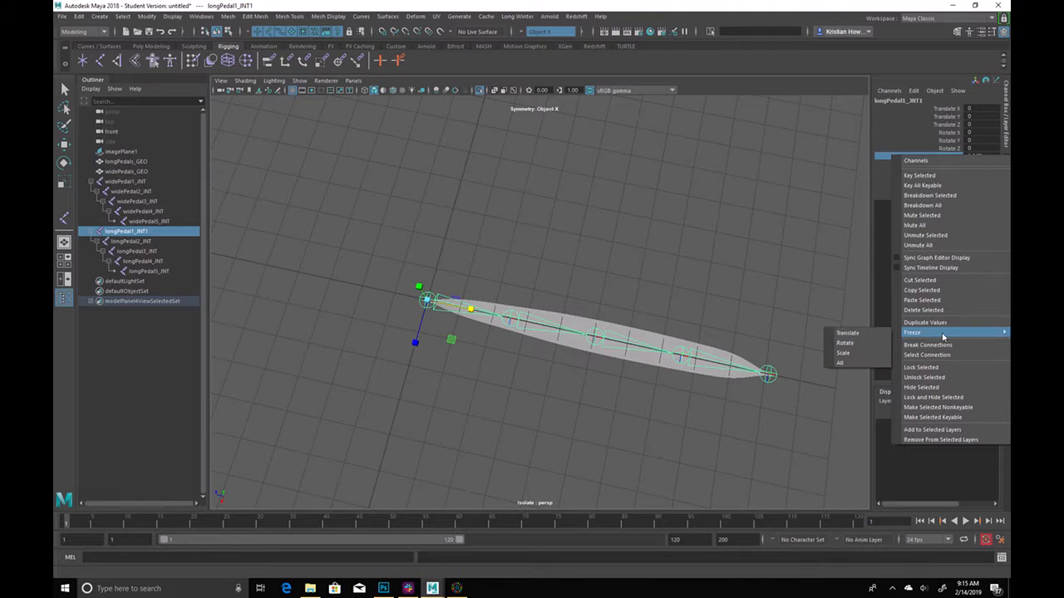
click(871, 366)
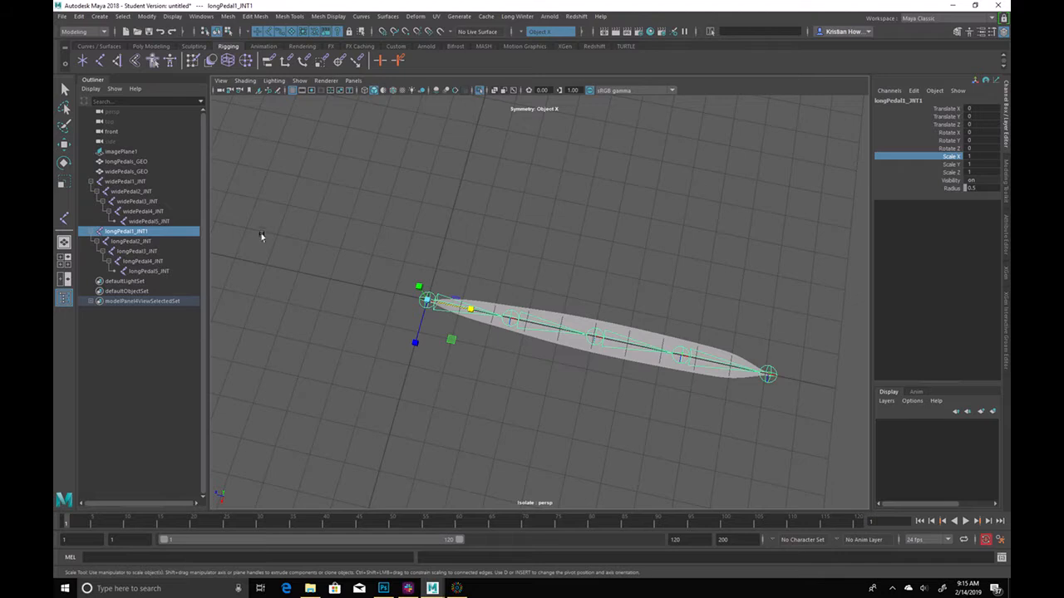
Rename the long petal chain's root joint to longPedal1_JNT
double_click(133, 231)
key(Right)
key(BackSpace)
key(Return)
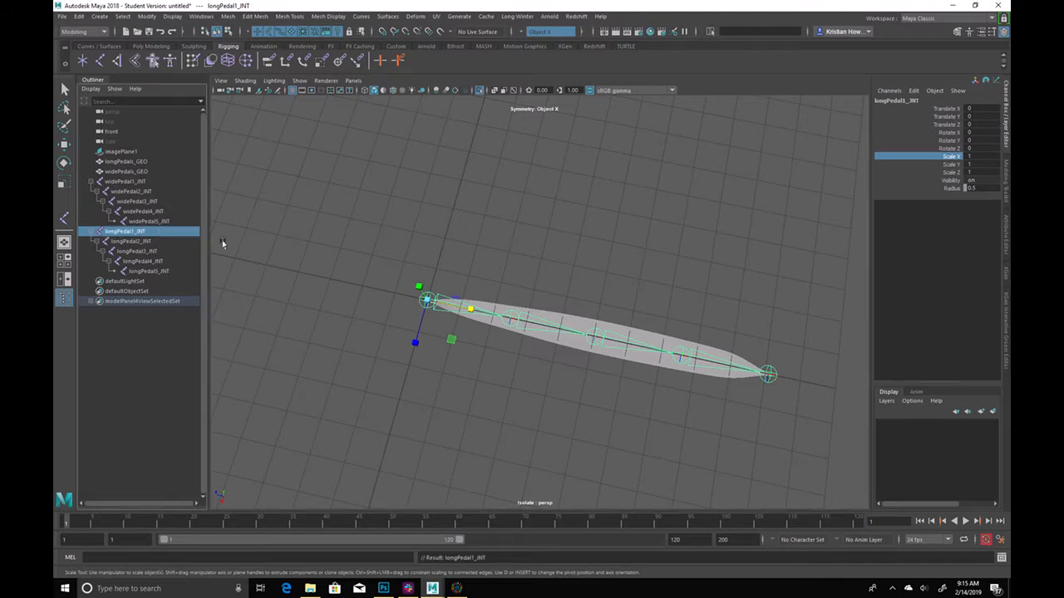
click(345, 230)
alt+drag(554, 387, 466, 378)
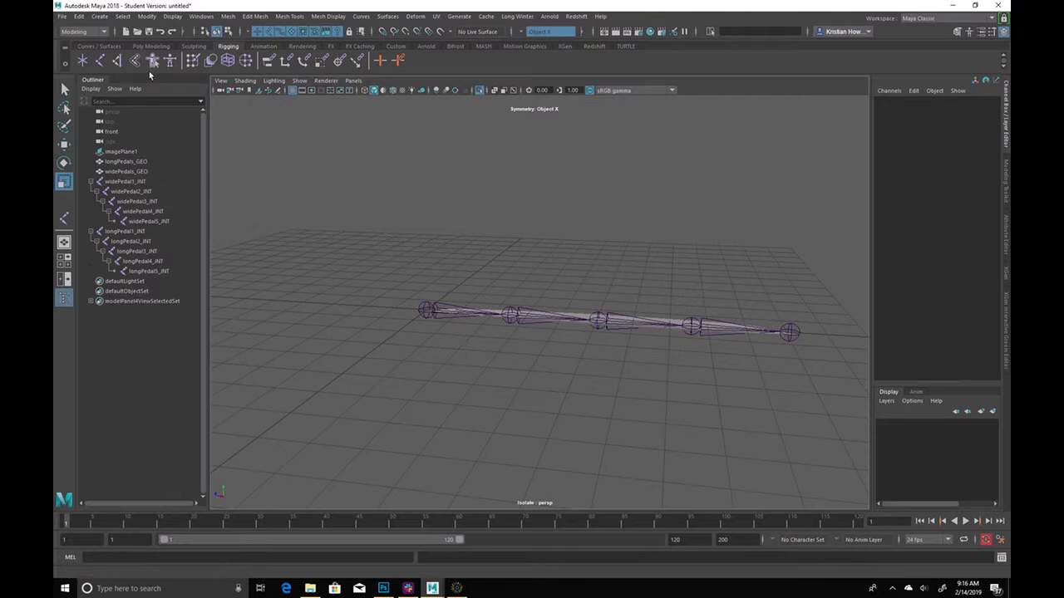
click(148, 163)
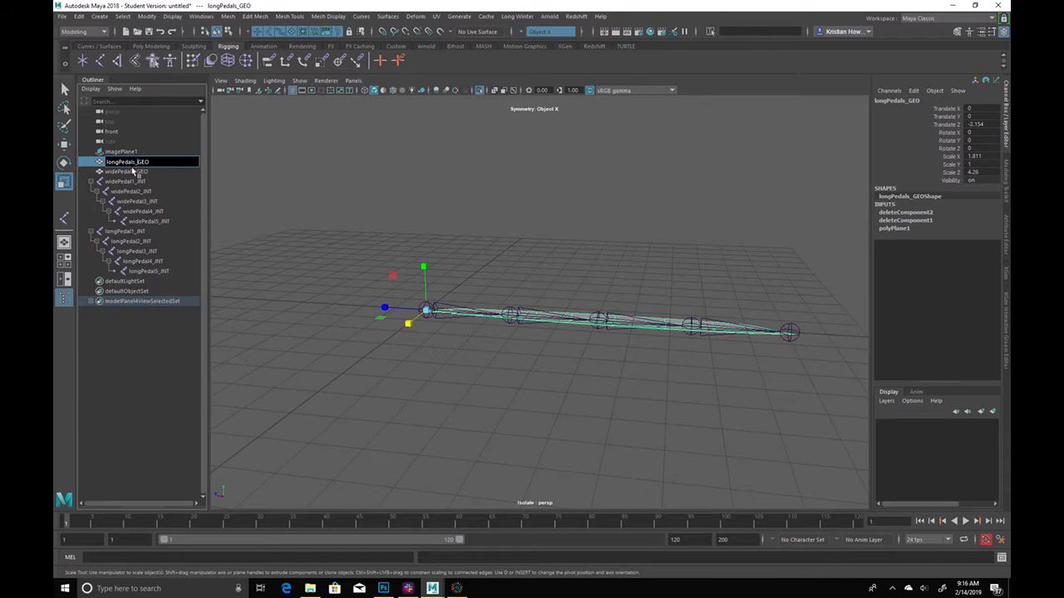
click(129, 172)
click(133, 161)
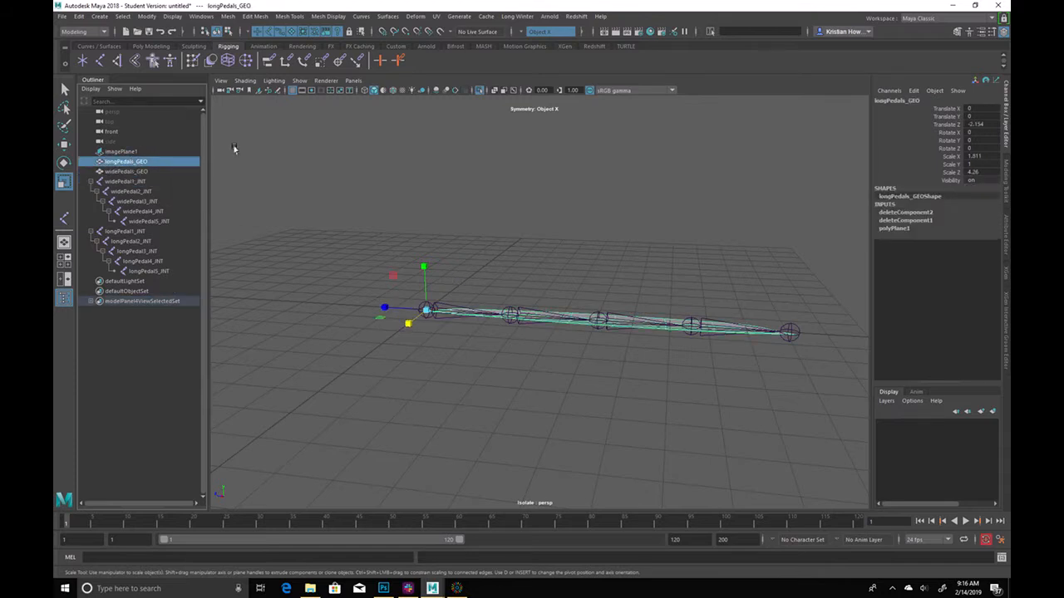
click(328, 197)
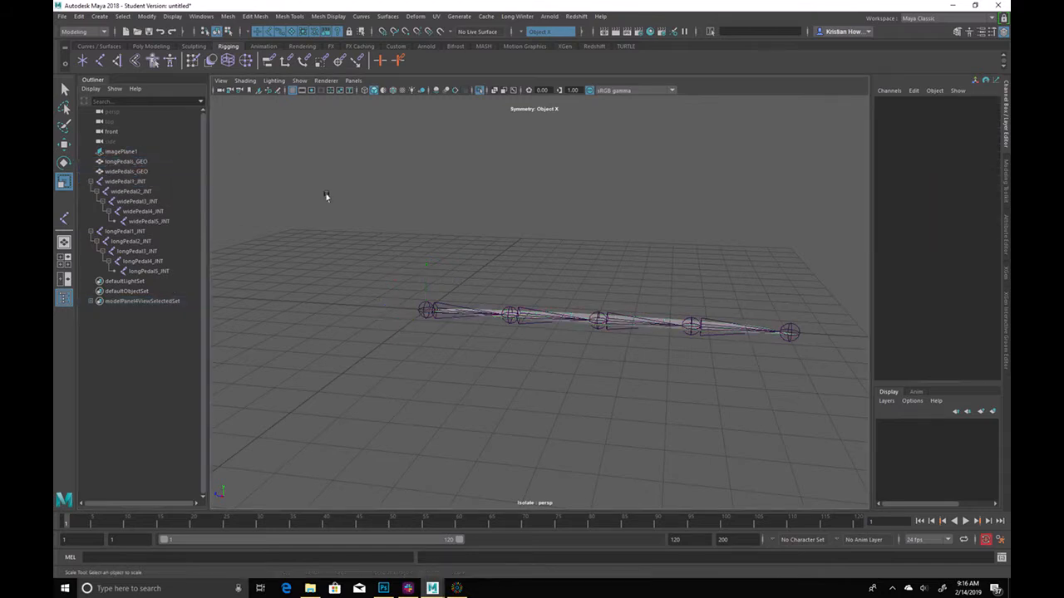
Try to save the scene as a Maya ASCII file named flowerStart in the flower project's scenes folder
click(63, 17)
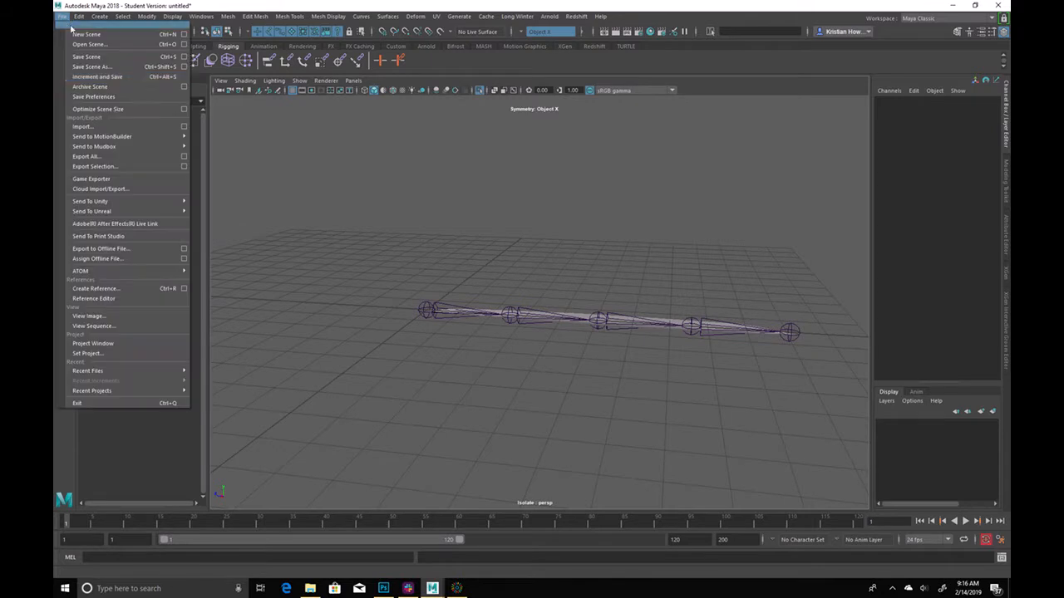
click(133, 66)
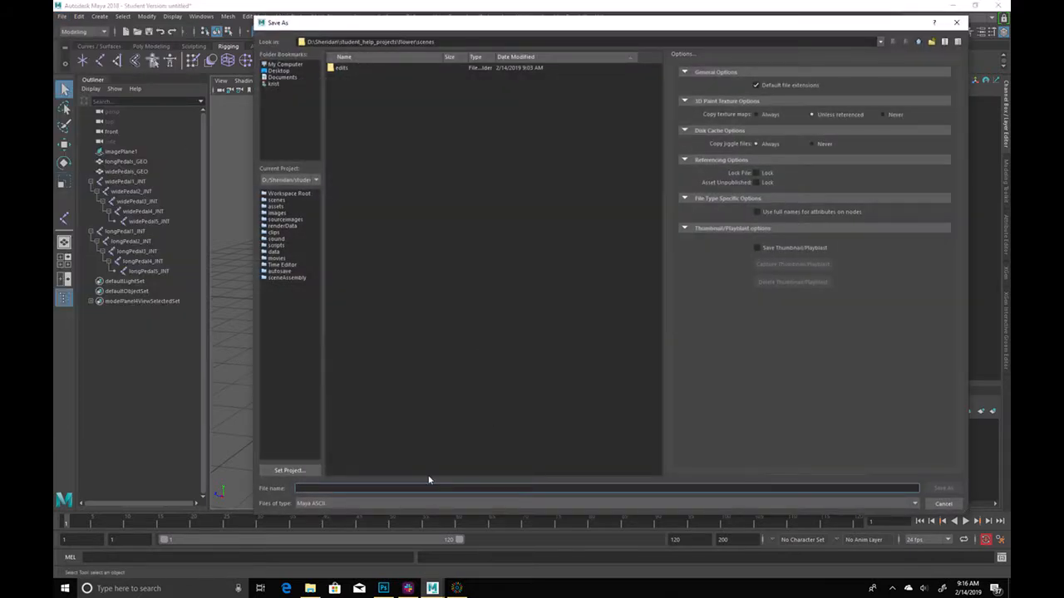
text(flowerStart)
key(Return)
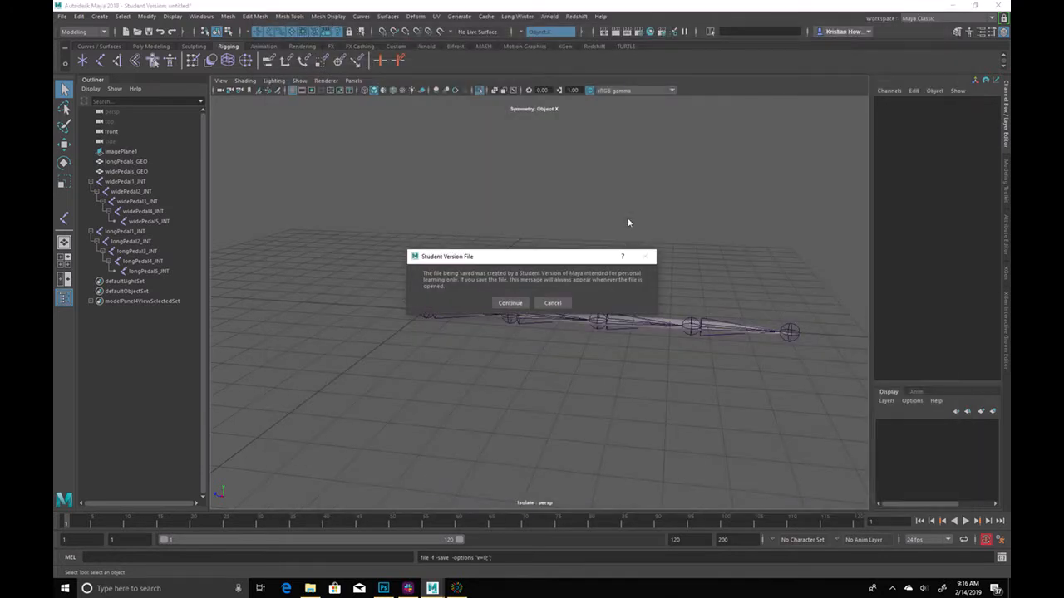
click(501, 304)
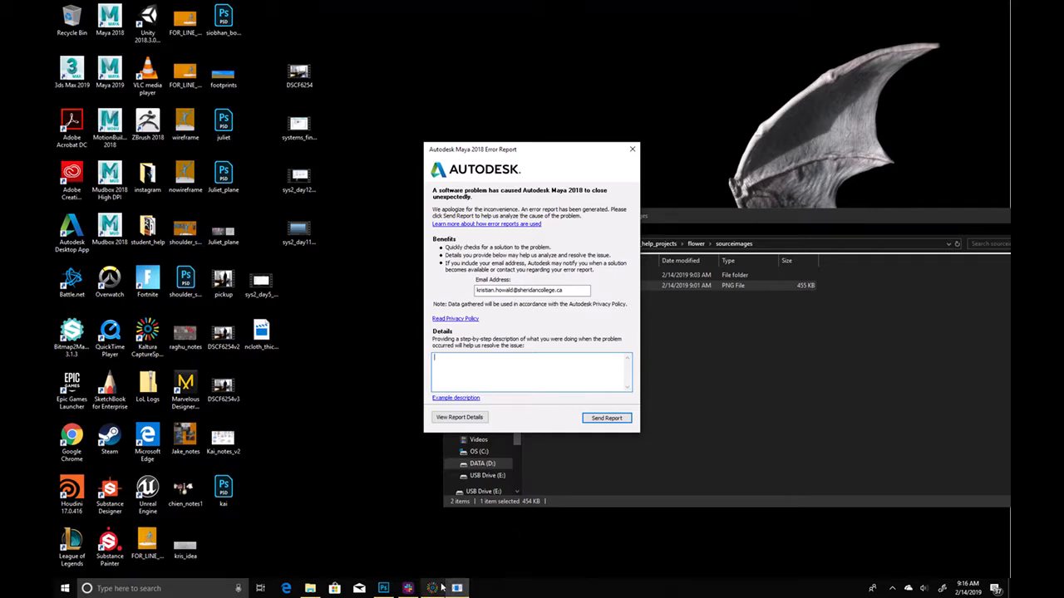
click(433, 588)
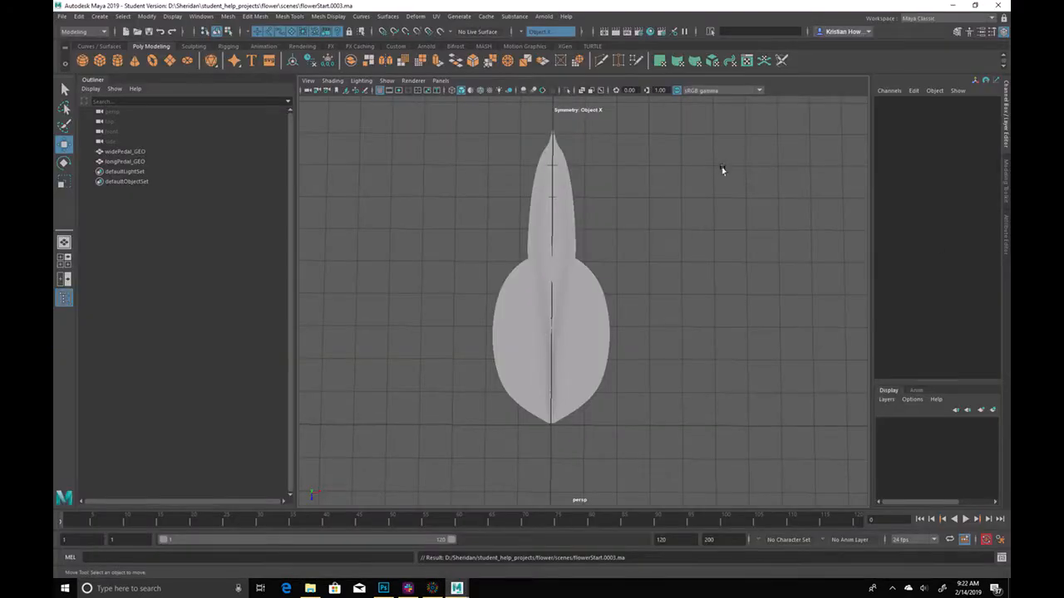
Select the wide petal mesh in the flowerStart.0003 scene and isolate it in the viewport
click(567, 226)
mouse_move(715, 332)
alt+mouse_down()
mouse_move(594, 322)
mouse_move(636, 406)
mouse_move(848, 432)
mouse_move(703, 342)
alt+mouse_up()
click(330, 214)
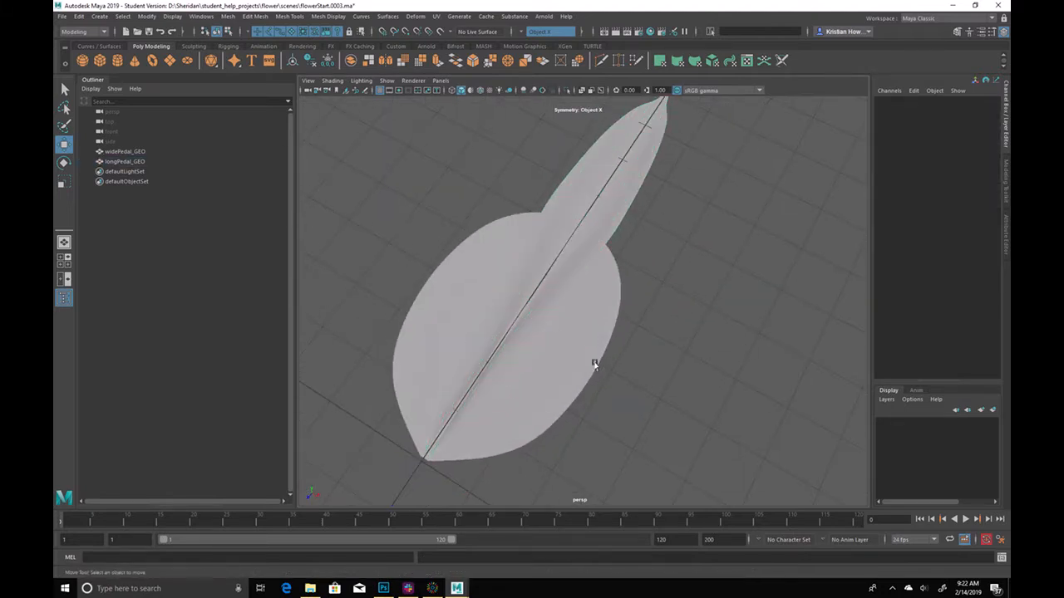
click(594, 361)
key(ctrl+1)
alt+drag(661, 389, 707, 411)
alt+middle_drag(702, 341, 726, 257)
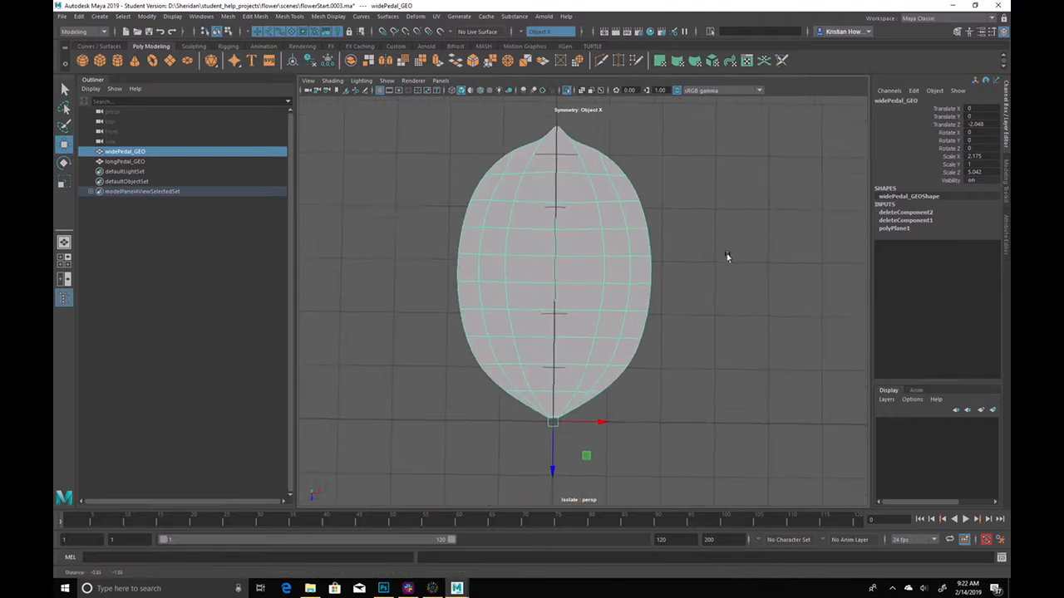
Create a chain of six joints 1 unit apart along the wide petal's centre line, from its base towards its tip
alt+right_drag(520, 366, 563, 402)
alt+middle_drag(643, 396, 645, 406)
alt+right_drag(645, 406, 615, 405)
alt+drag(615, 405, 586, 399)
alt+drag(684, 436, 717, 434)
alt+right_drag(717, 434, 575, 378)
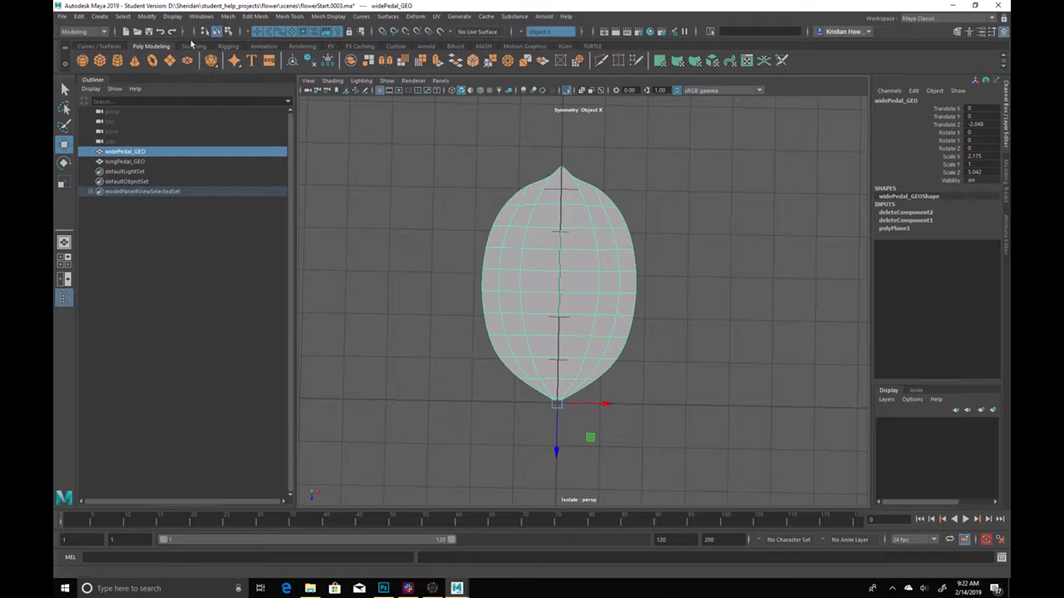
click(228, 47)
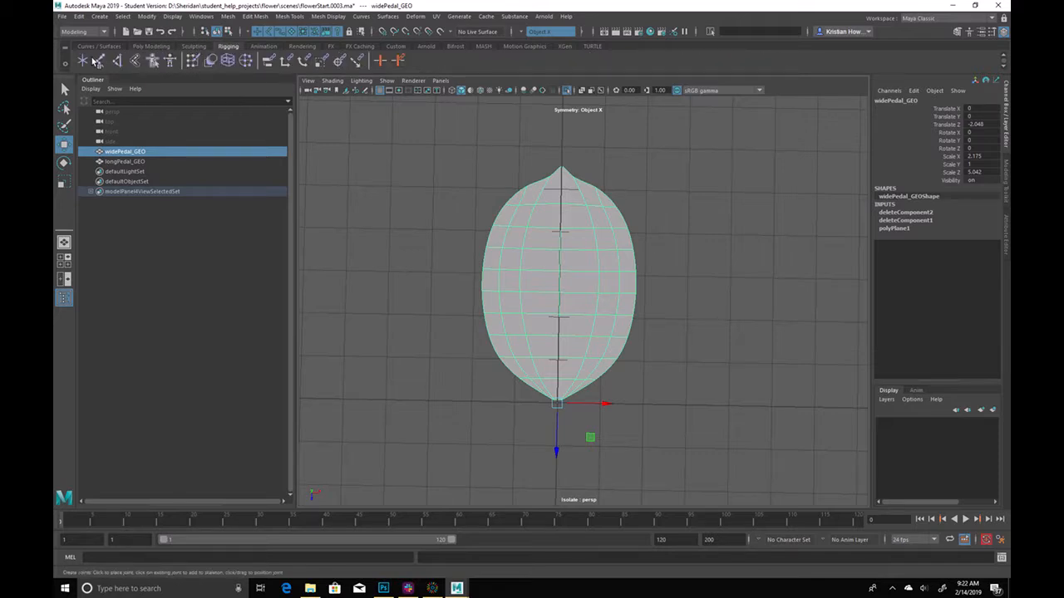
click(96, 62)
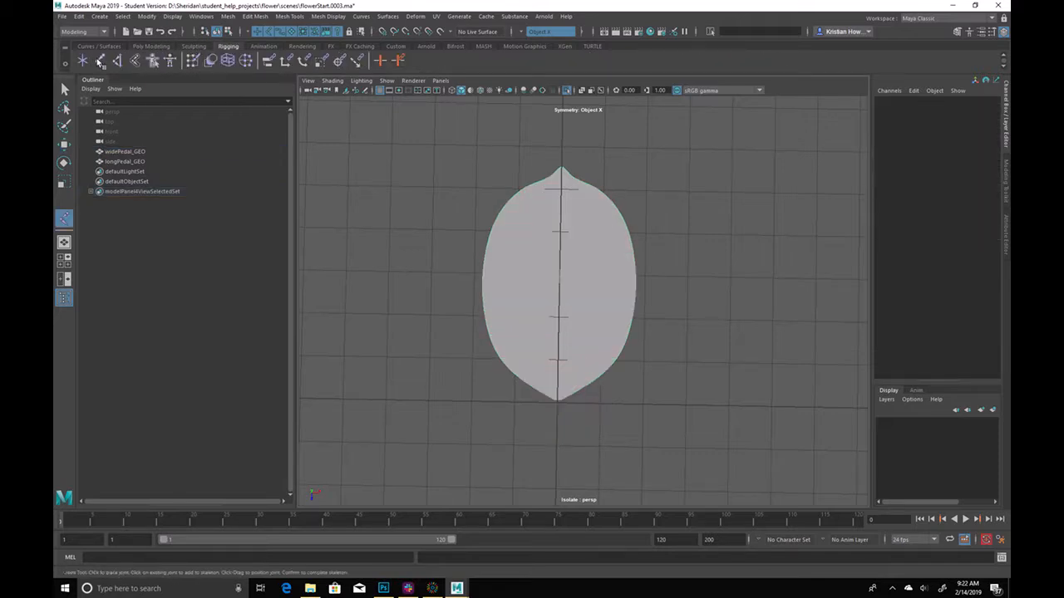
click(561, 402)
click(558, 362)
click(557, 315)
click(561, 277)
click(562, 228)
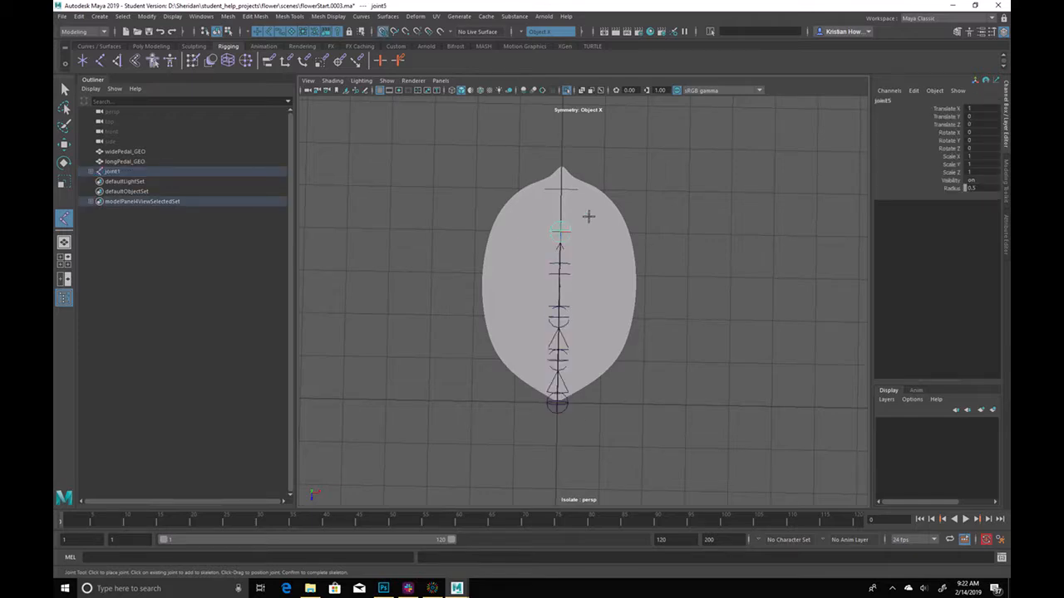
click(561, 185)
key(Return)
Expand the new chain's hierarchy, select all six joints and try scaling them along Z
key(r)
shift+click(91, 171)
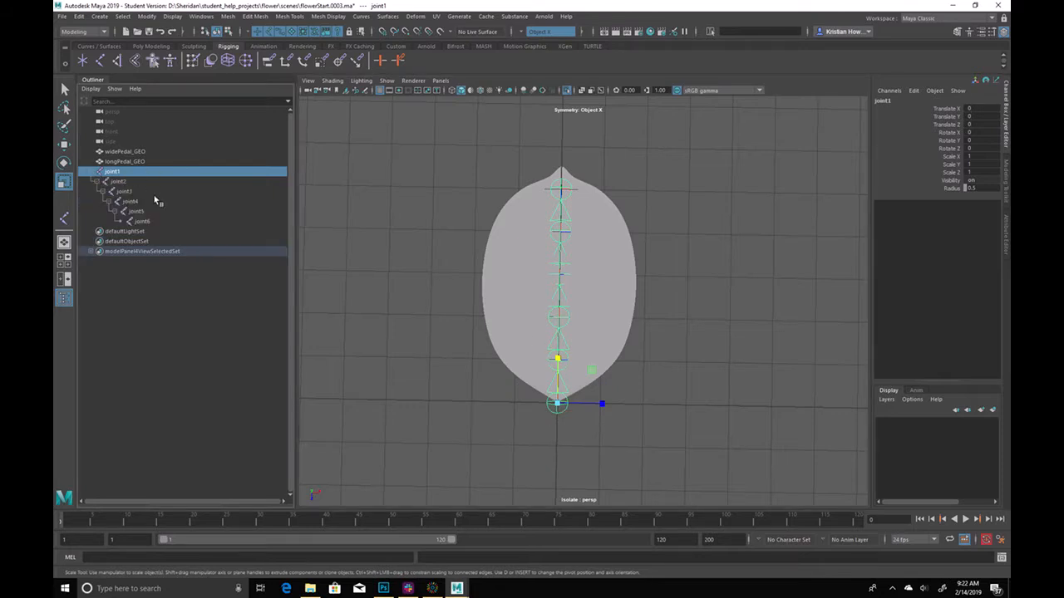
shift+click(141, 221)
drag(561, 233, 554, 246)
key(ctrl+z)
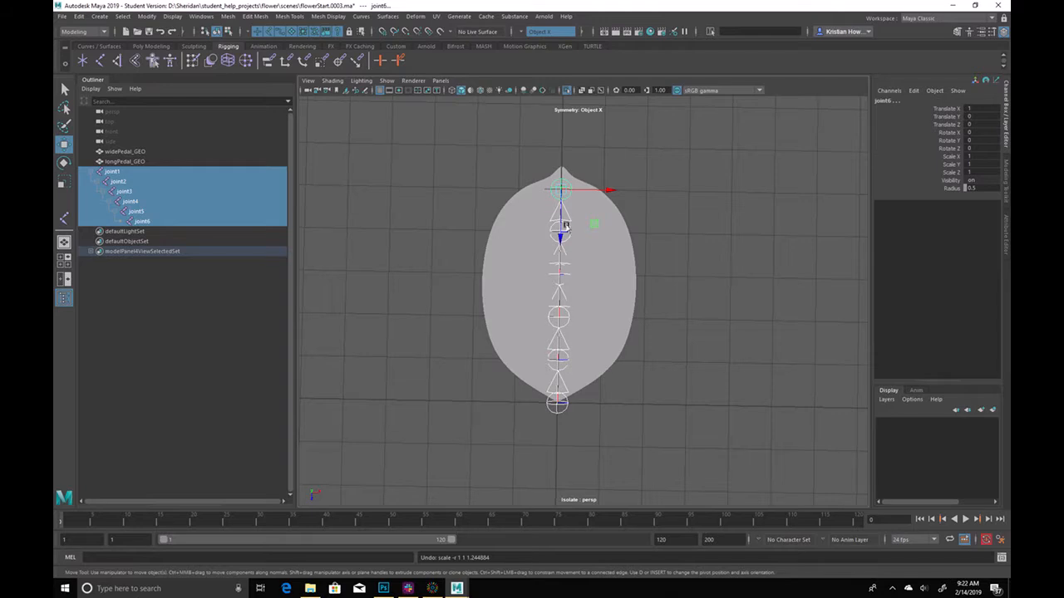
Reorient the tip joint joint6 with Orient Joint so its X axis runs along the chain like its parents
click(658, 239)
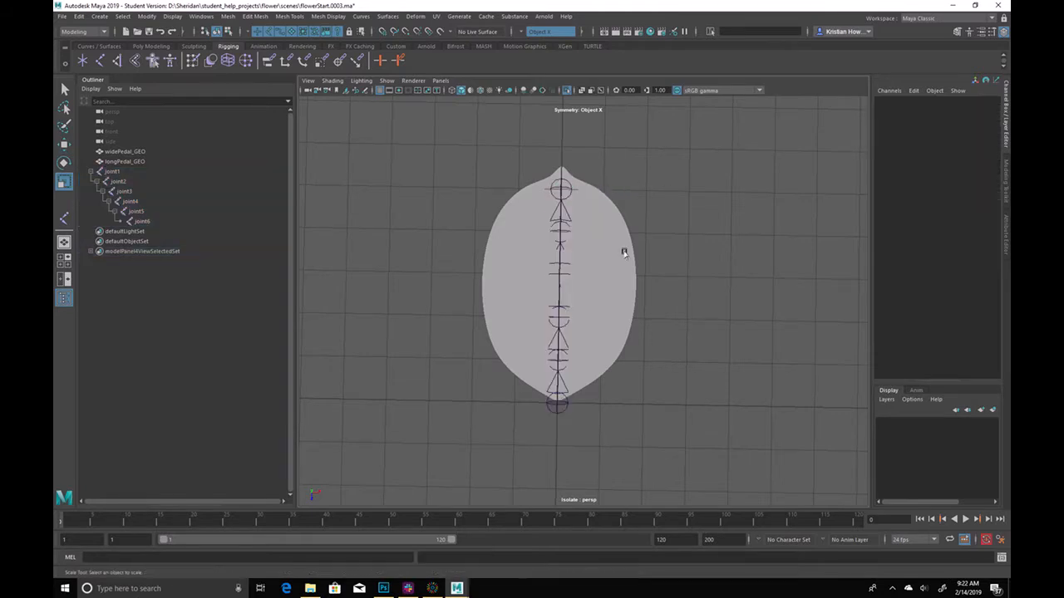
click(564, 190)
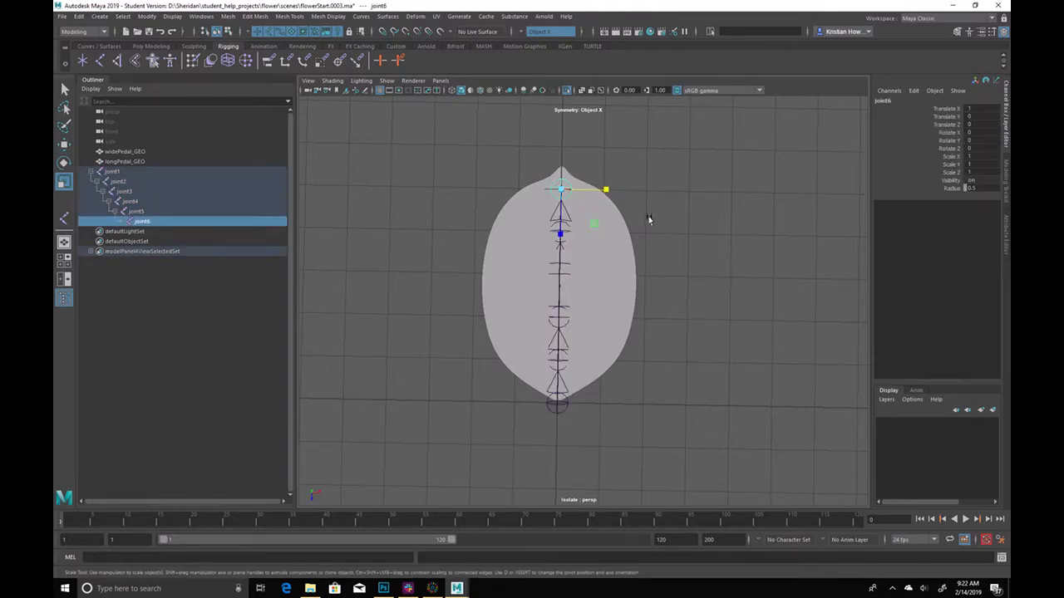
key(space)
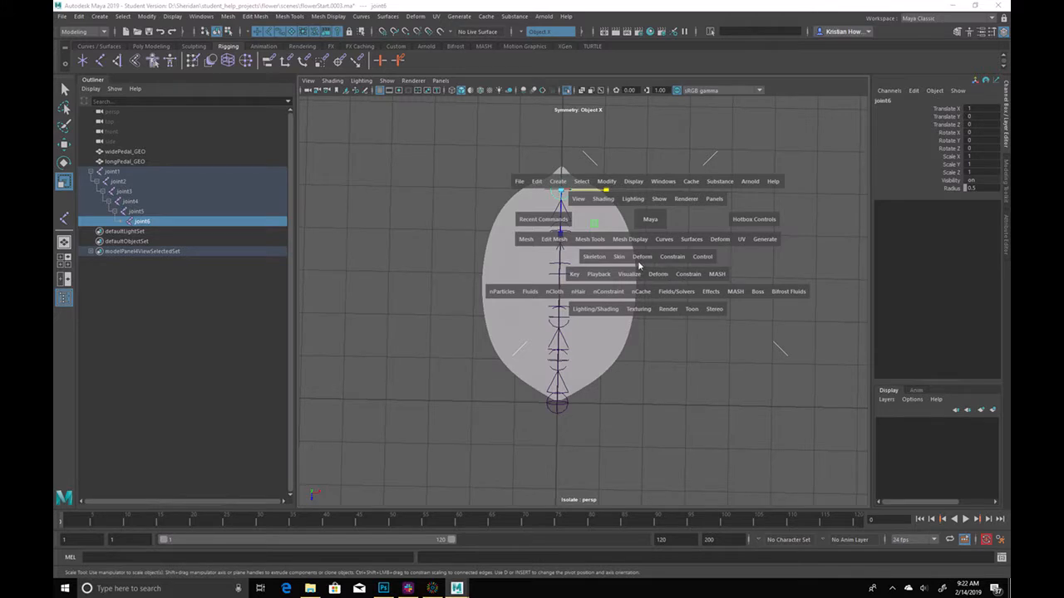
click(594, 258)
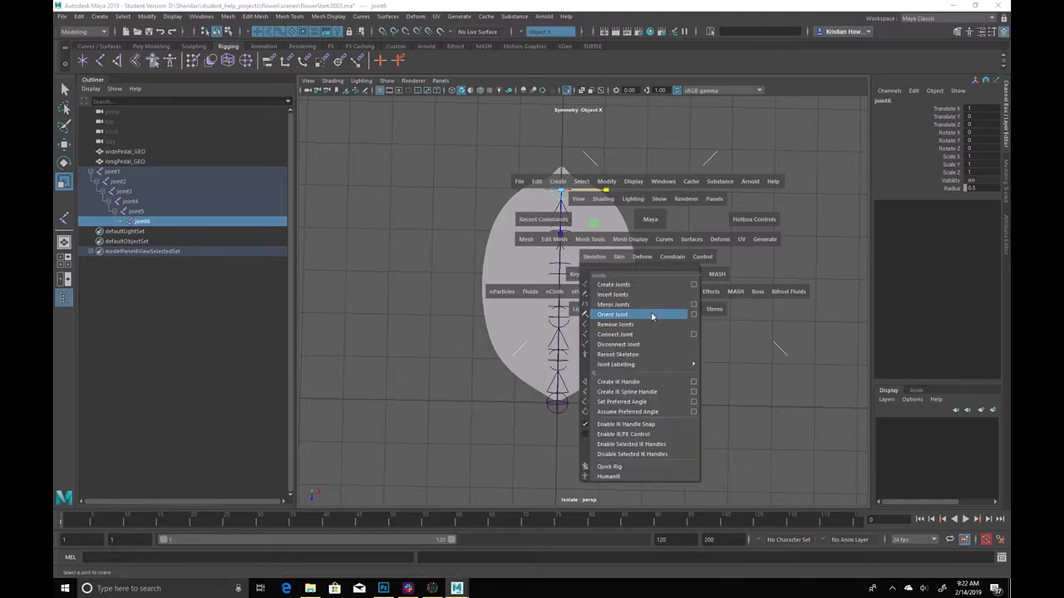
click(694, 314)
click(483, 238)
click(511, 374)
click(602, 373)
click(391, 252)
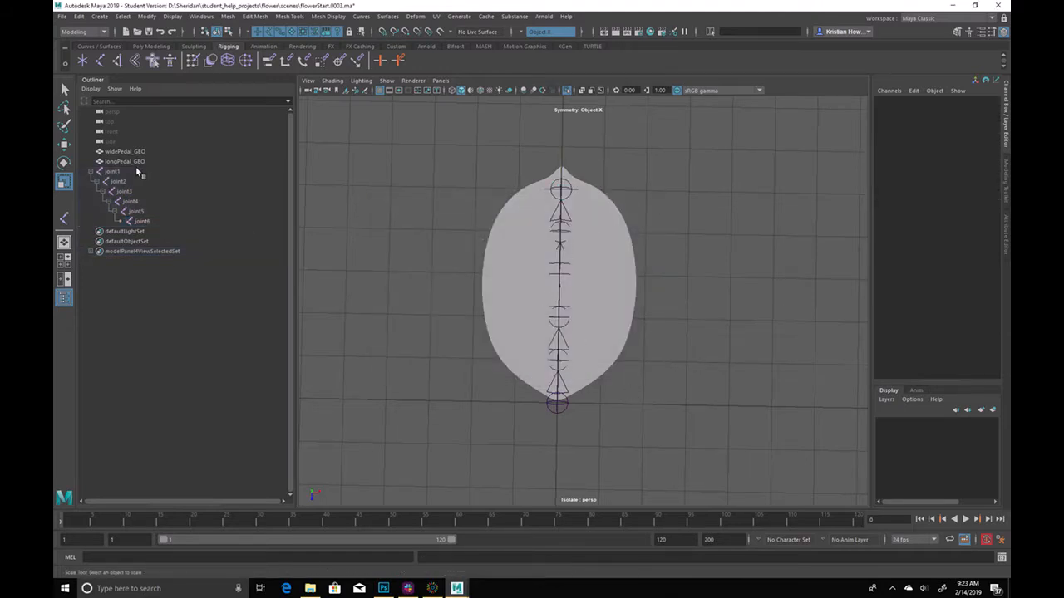
Scale all six joints of the chain together to about 1.125 along X so the chain reaches the wide petal's tip
drag(142, 170, 168, 219)
drag(562, 143, 562, 128)
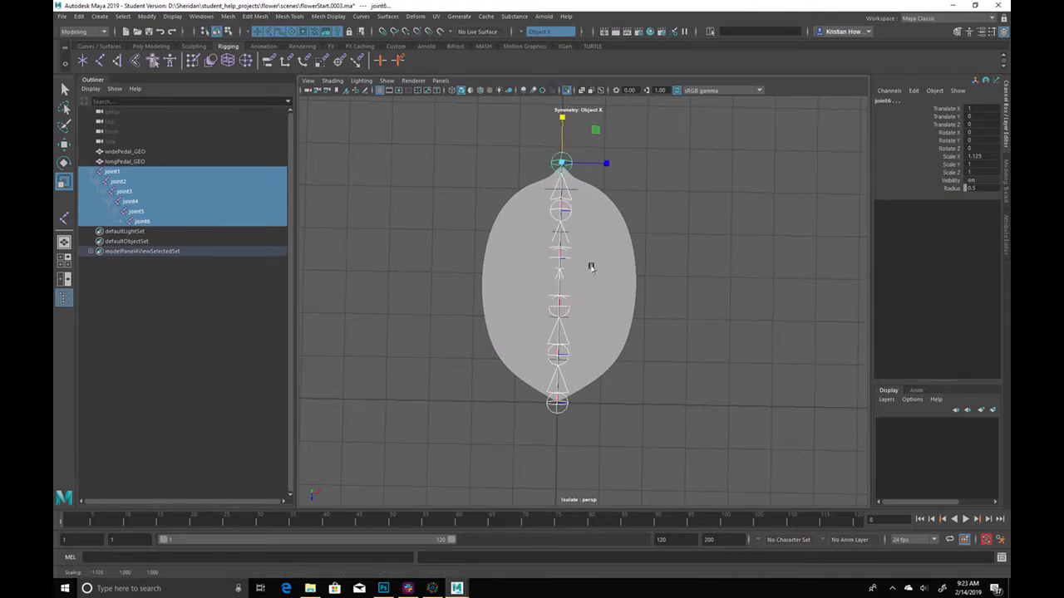
key(q)
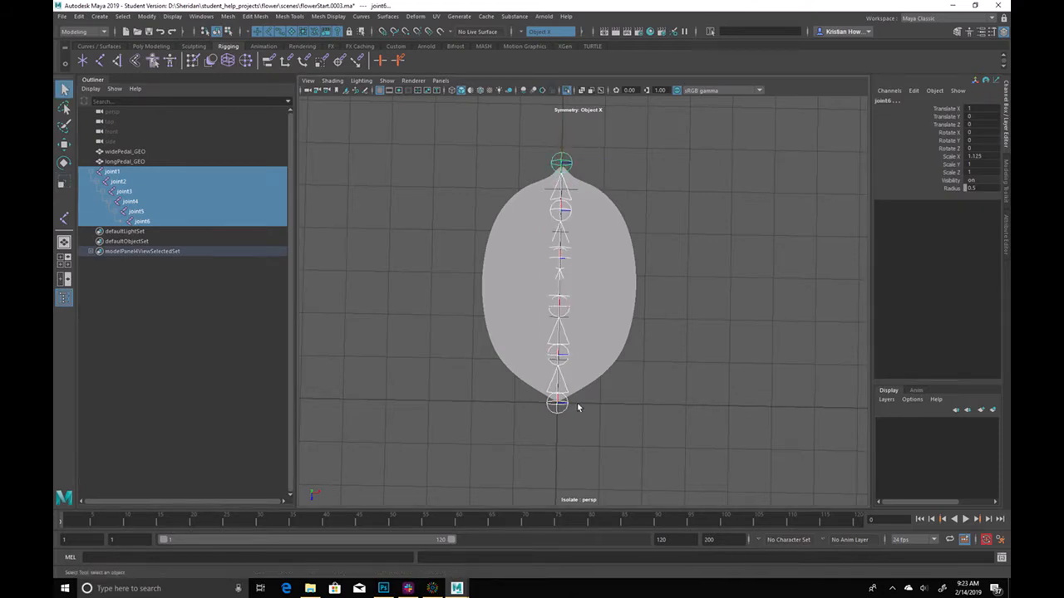
Freeze the chain's transformations from its root joint1 and deselect it
click(157, 173)
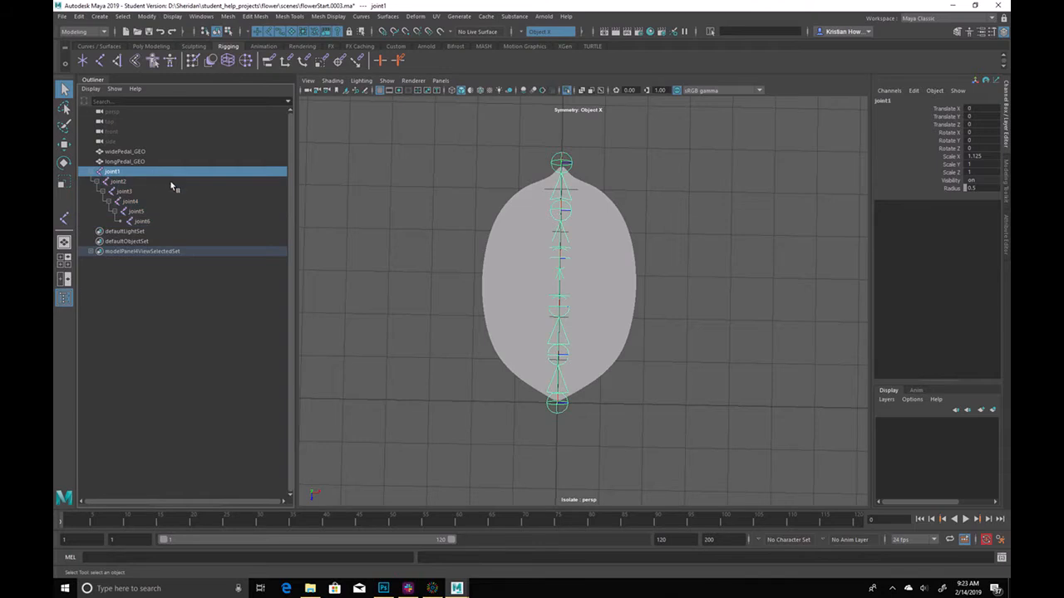
click(945, 157)
right_click(945, 157)
mouse_move(922, 337)
click(840, 366)
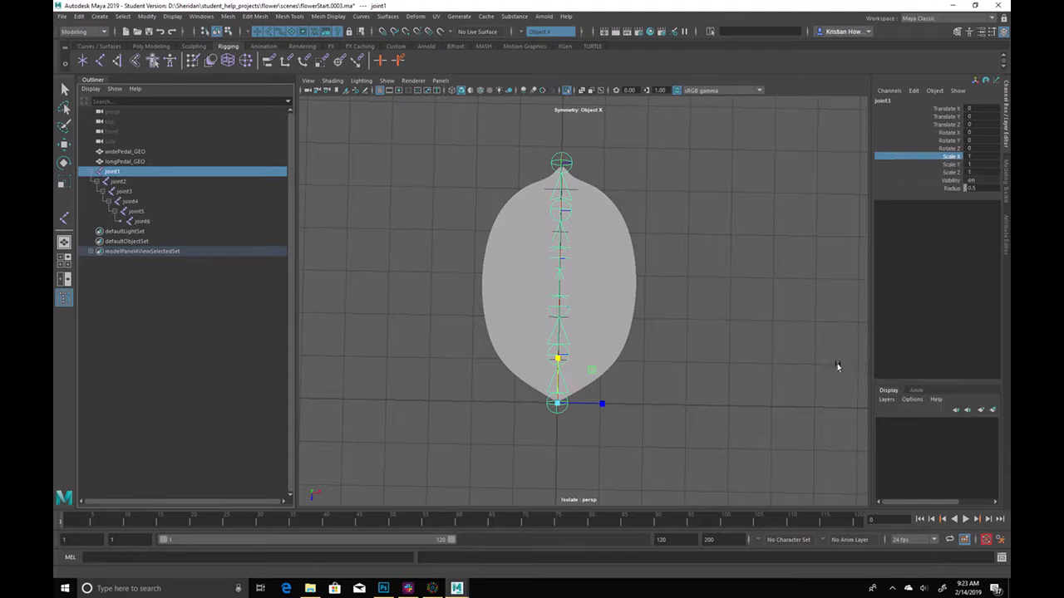
click(749, 273)
Replace "joint" with "widePedal" in all names of the joint1 hierarchy using Search and Replace Names
alt+drag(704, 305, 606, 282)
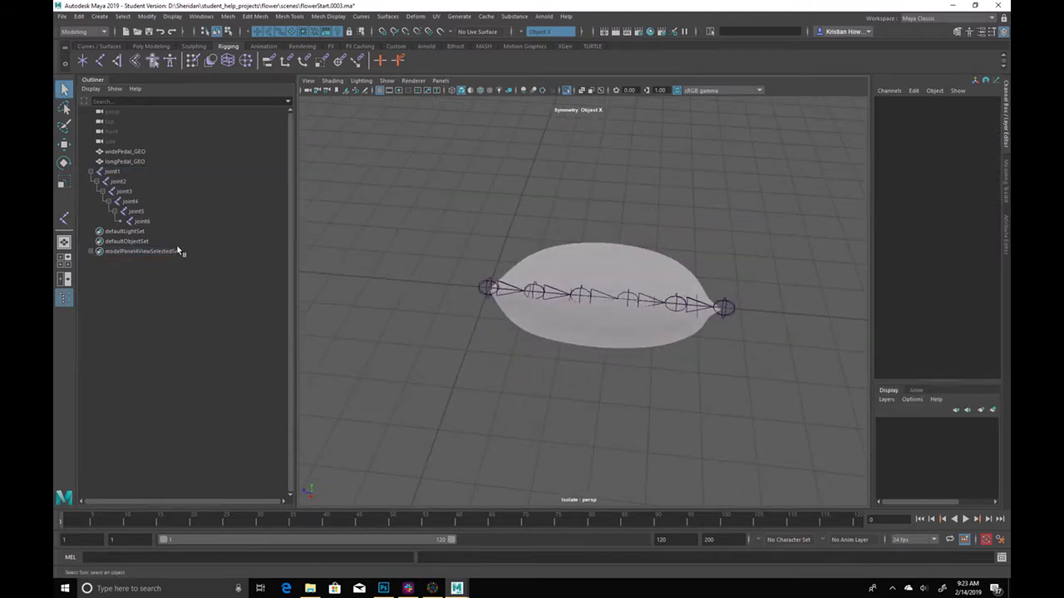
click(146, 174)
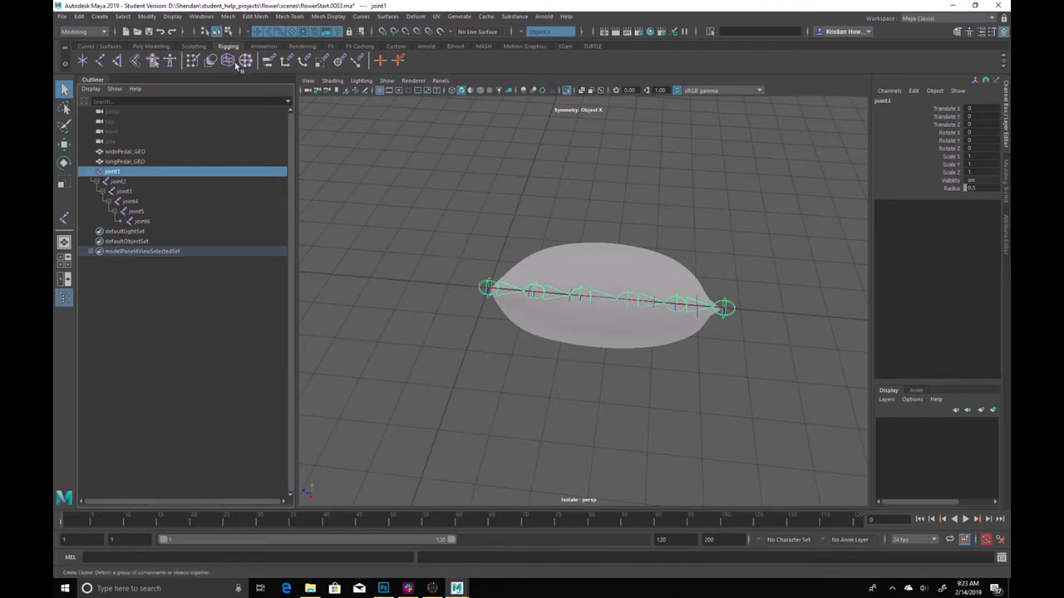
click(156, 16)
mouse_move(208, 73)
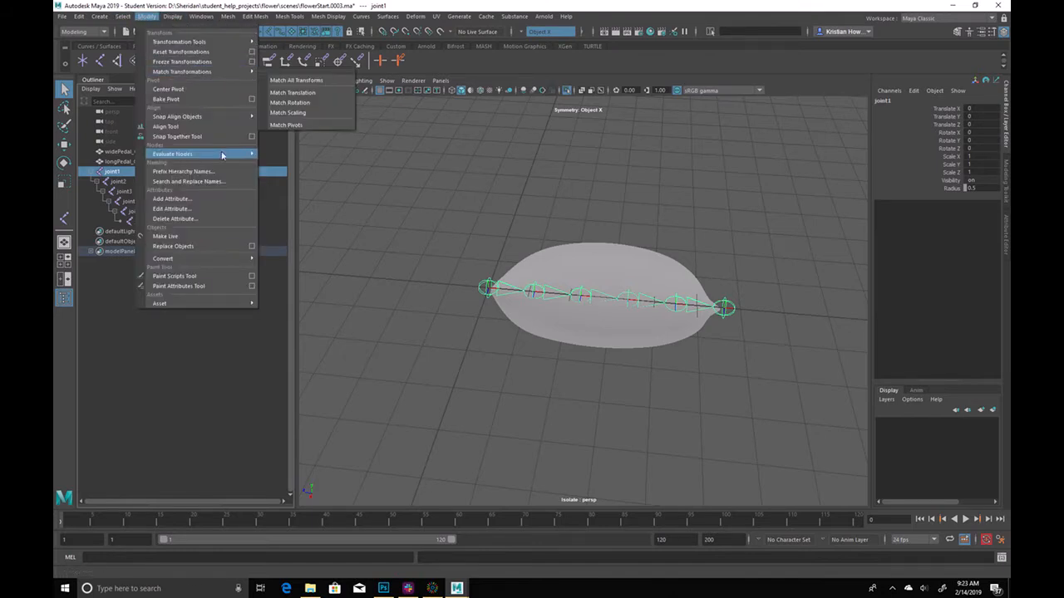
click(237, 182)
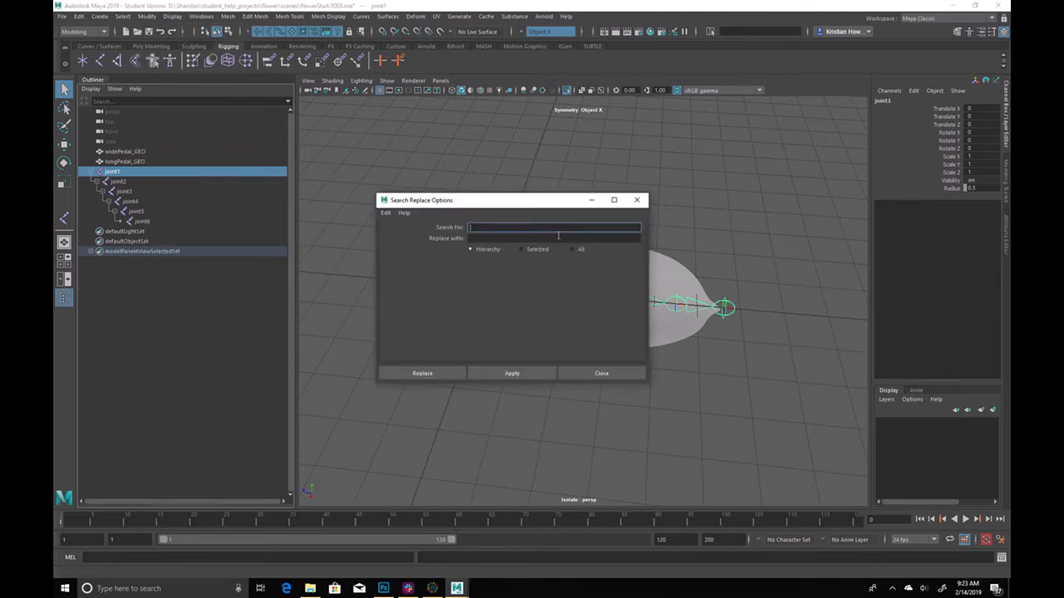
click(558, 237)
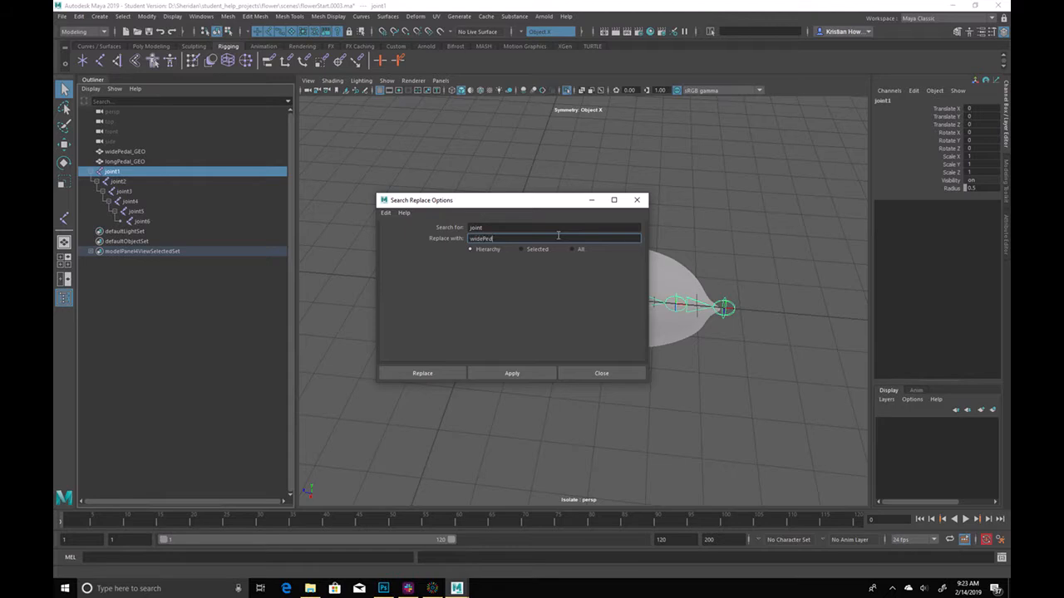
text(widePedal)
click(512, 373)
Rename the chain's root joint as widePedal1_JNT and copy the _JNT suffix
double_click(142, 172)
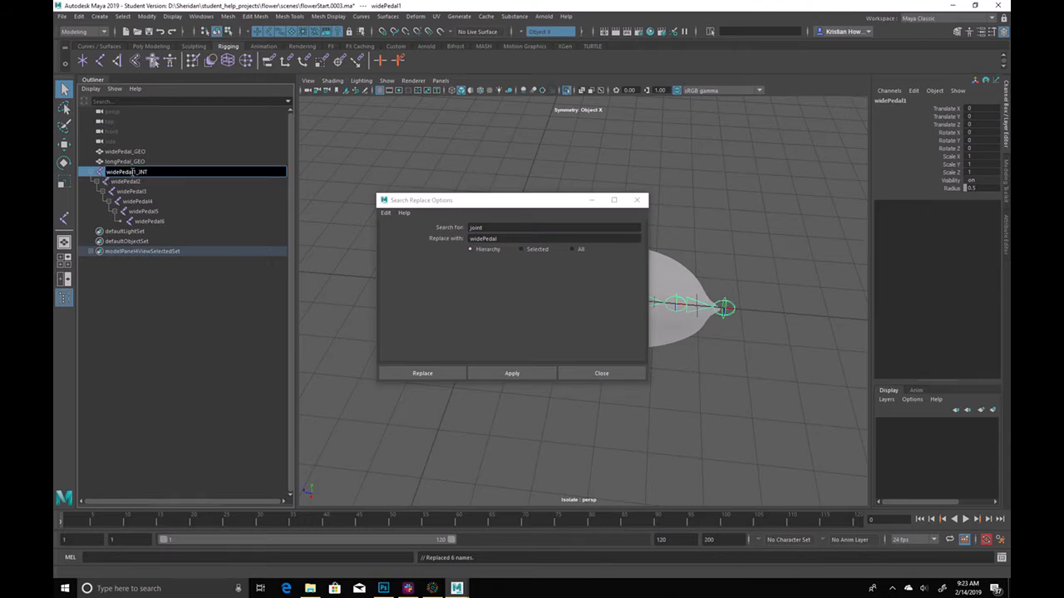
text(1)
drag(137, 171, 216, 171)
key(ctrl+c)
Append the _JNT suffix to the names of joints widePedal2, widePedal3 and widePedal4
double_click(158, 183)
key(End)
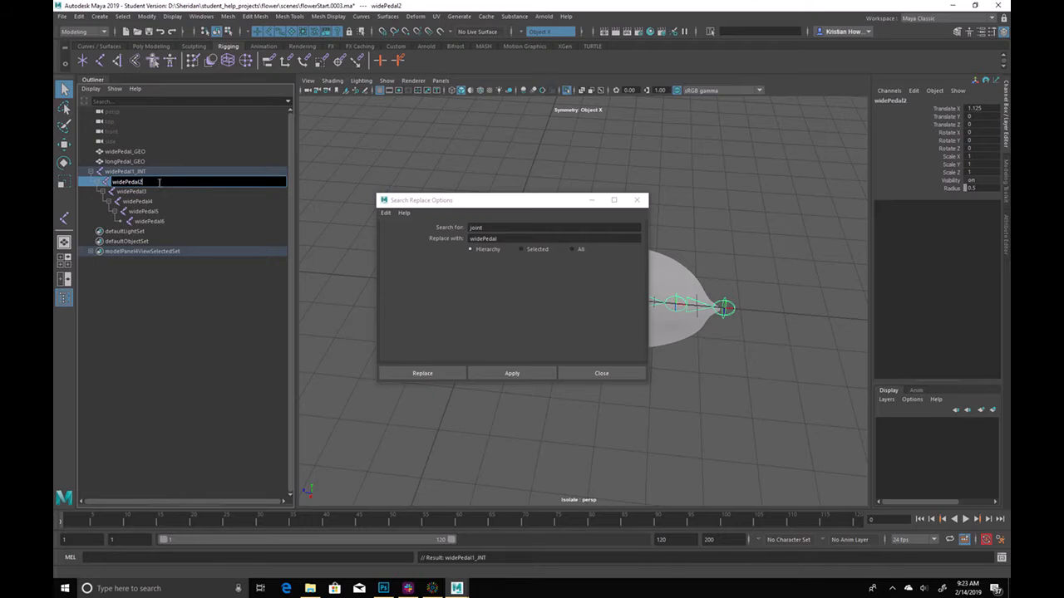
key(ctrl+v)
click(168, 195)
double_click(168, 194)
key(End)
key(ctrl+v)
key(Return)
double_click(177, 202)
key(End)
key(ctrl+v)
key(Return)
Append the _JNT suffix to the names of the last two joints, widePedal5 and widePedal6
double_click(184, 212)
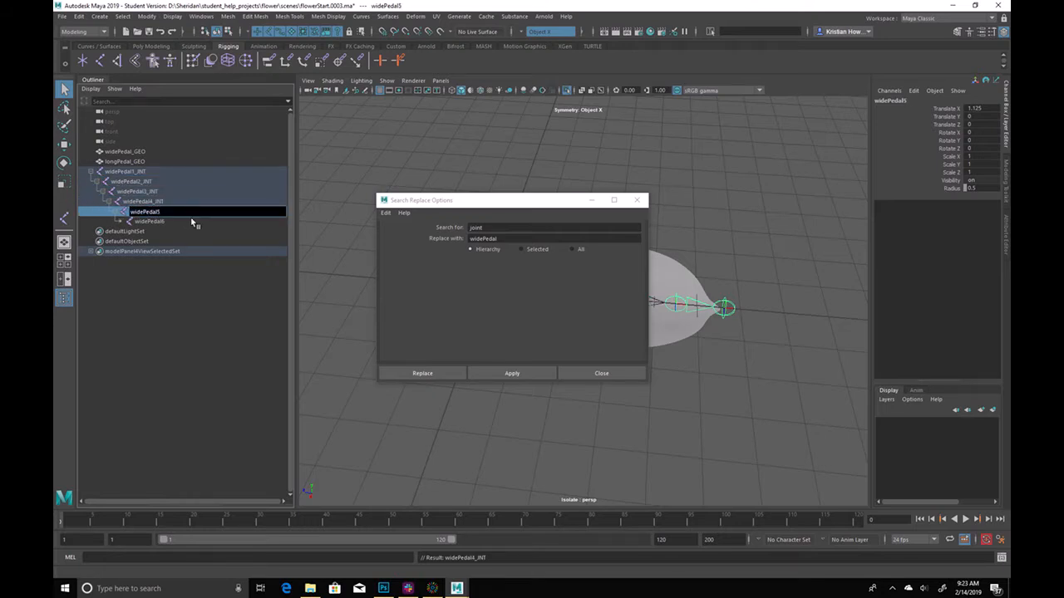
key(End)
key(ctrl+v)
key(Return)
click(193, 222)
double_click(193, 223)
key(End)
key(Return)
click(202, 290)
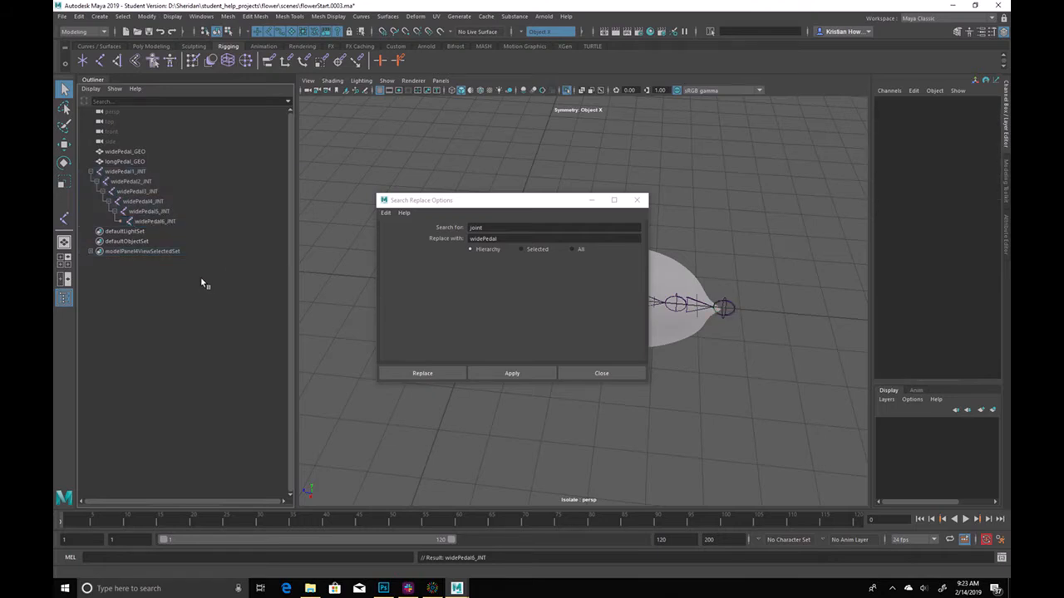
Duplicate the wide petal's joint chain and replace "wide" with "long" in all names of the copied hierarchy
click(177, 168)
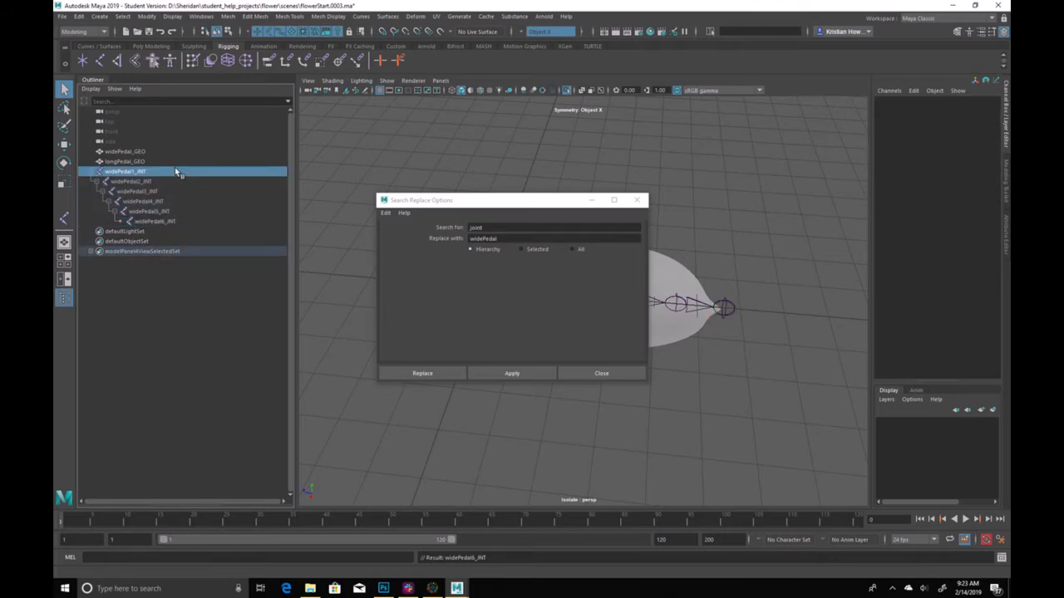
key(ctrl+d)
double_click(503, 227)
text(wide)
key(Tab)
text(long)
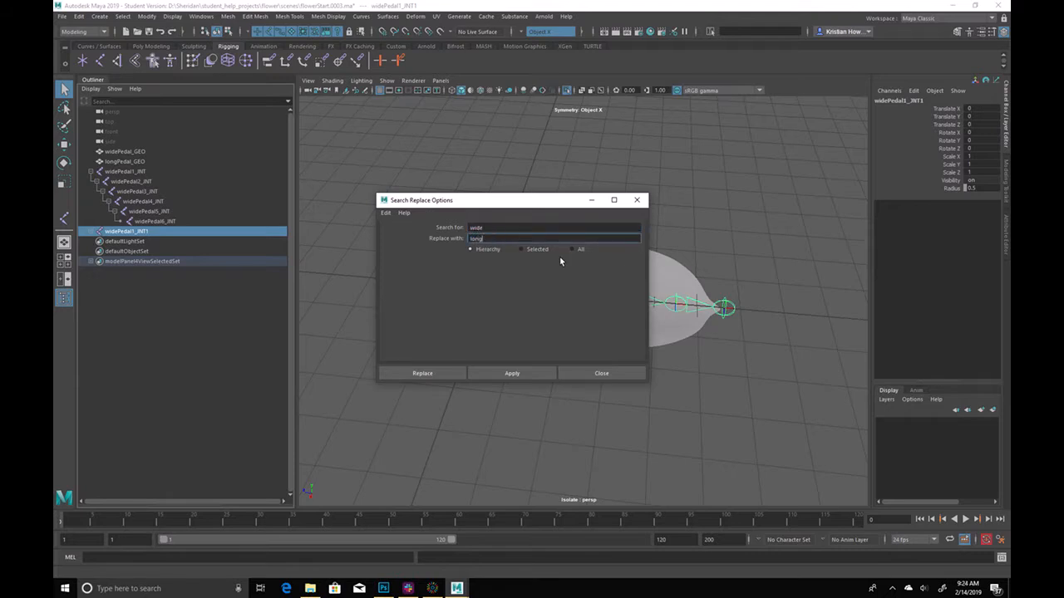
click(520, 372)
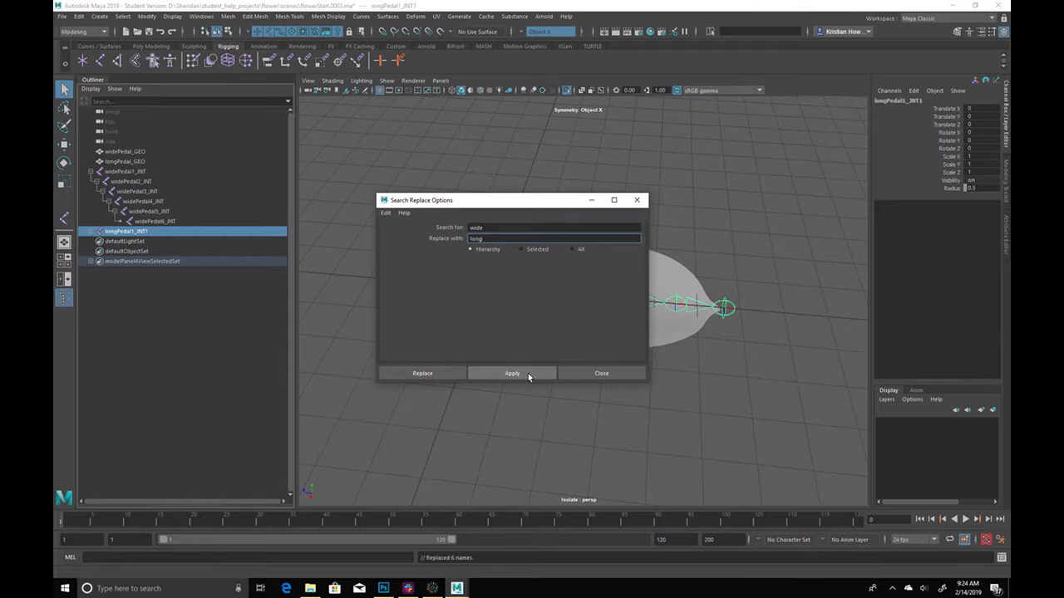
click(584, 378)
Rename the copied chain's root joint as longPedal1_JNT and expand its hierarchy
double_click(159, 232)
key(End)
key(BackSpace)
key(Return)
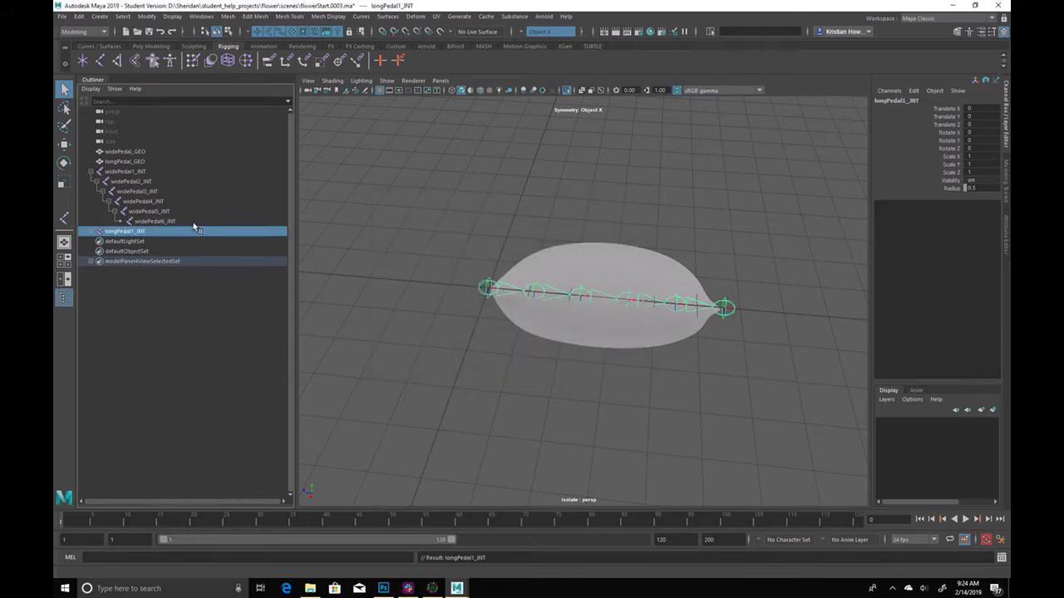
click(92, 232)
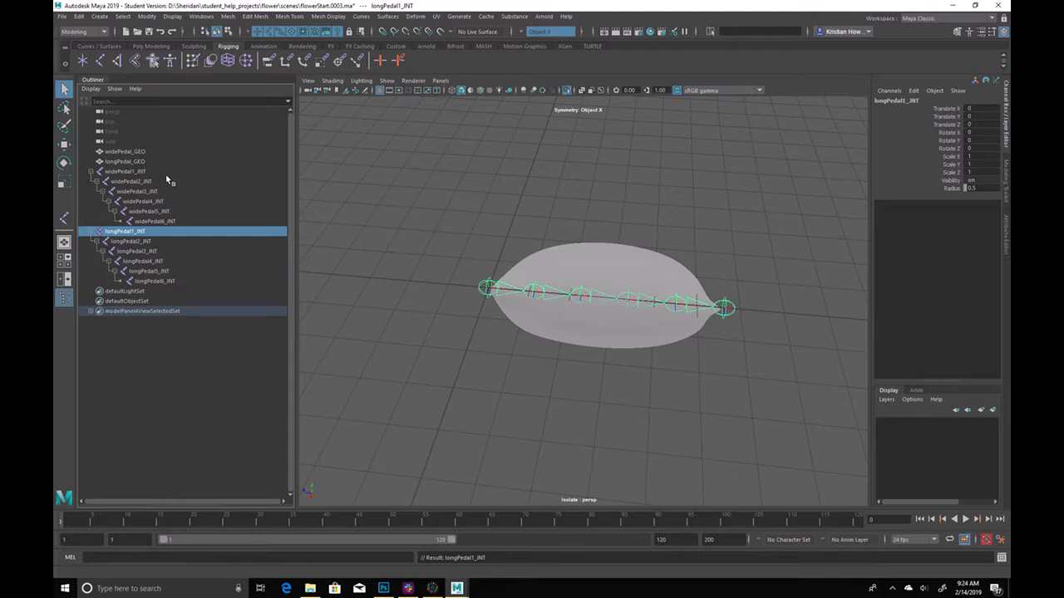
Exit isolation and scale all six longPedal joints to about 1.628 along X so the chain reaches the long petal's tip
click(502, 229)
key(ctrl+1)
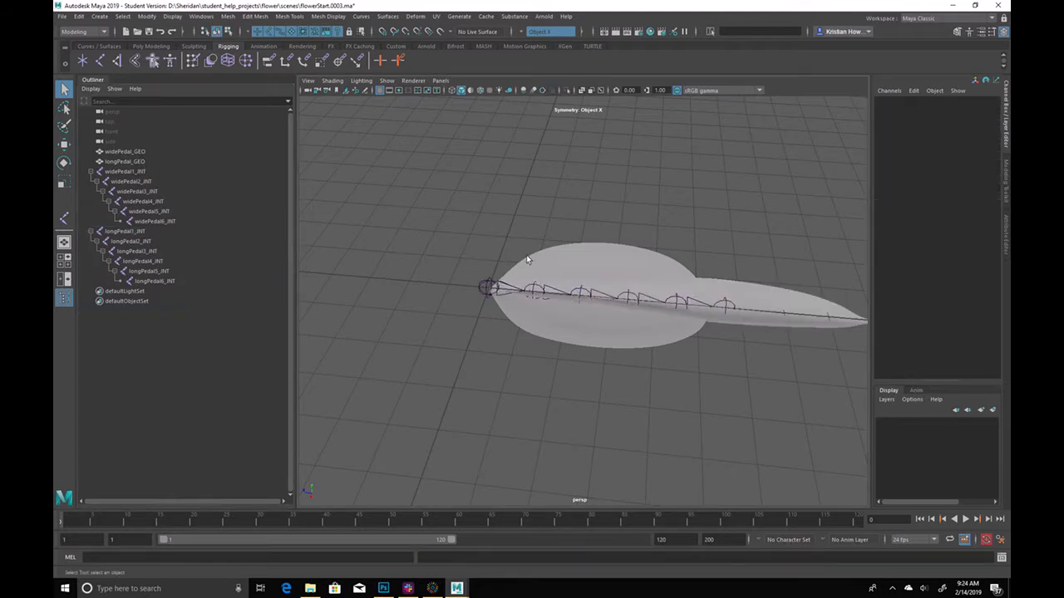
click(768, 323)
alt+drag(752, 368, 738, 383)
drag(166, 230, 221, 279)
key(r)
drag(680, 202, 712, 187)
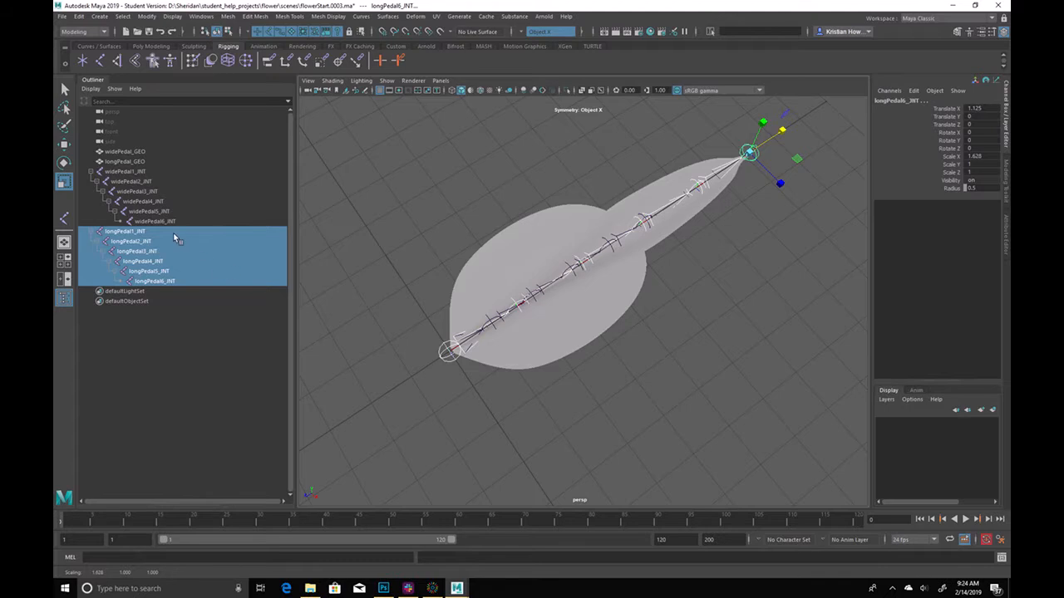
Freeze all transformations of the six longPedal joints and deselect them
click(947, 155)
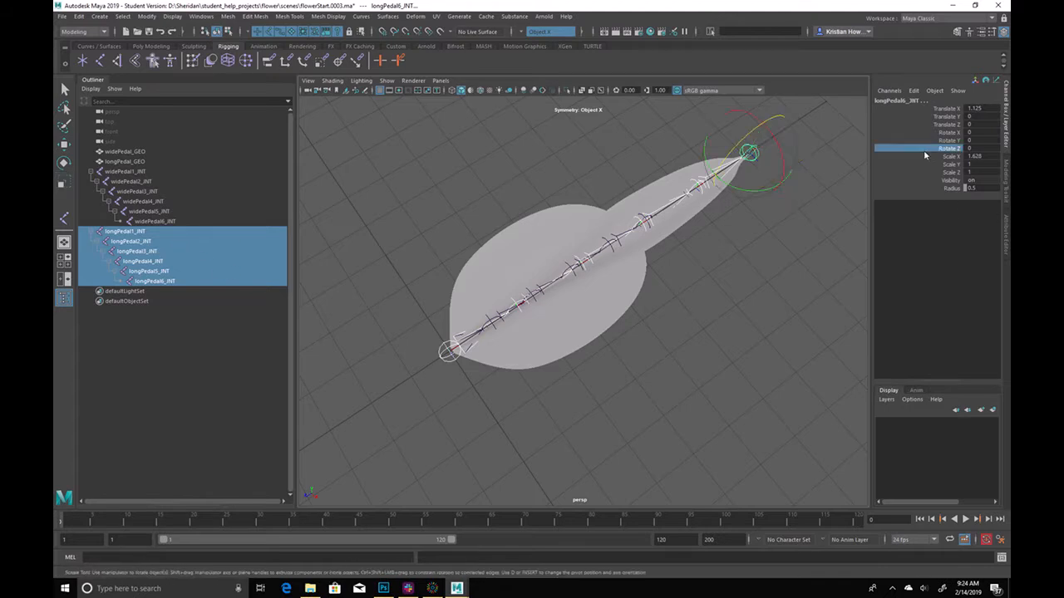
right_click(902, 155)
mouse_move(914, 330)
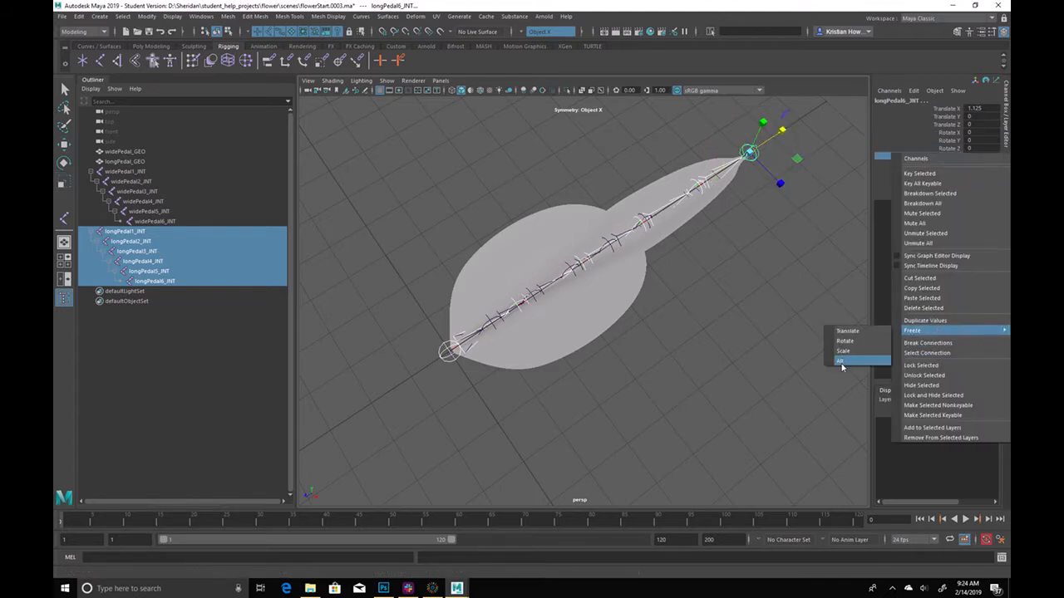
click(841, 360)
click(690, 335)
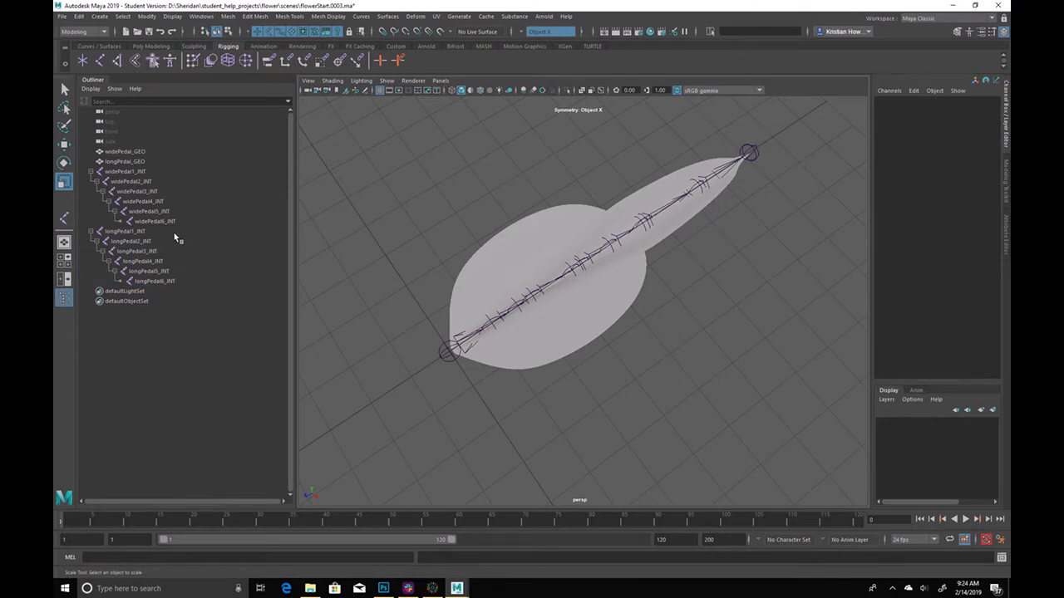
Switch to the front view and start importing an image plane for it
key(space)
key(space)
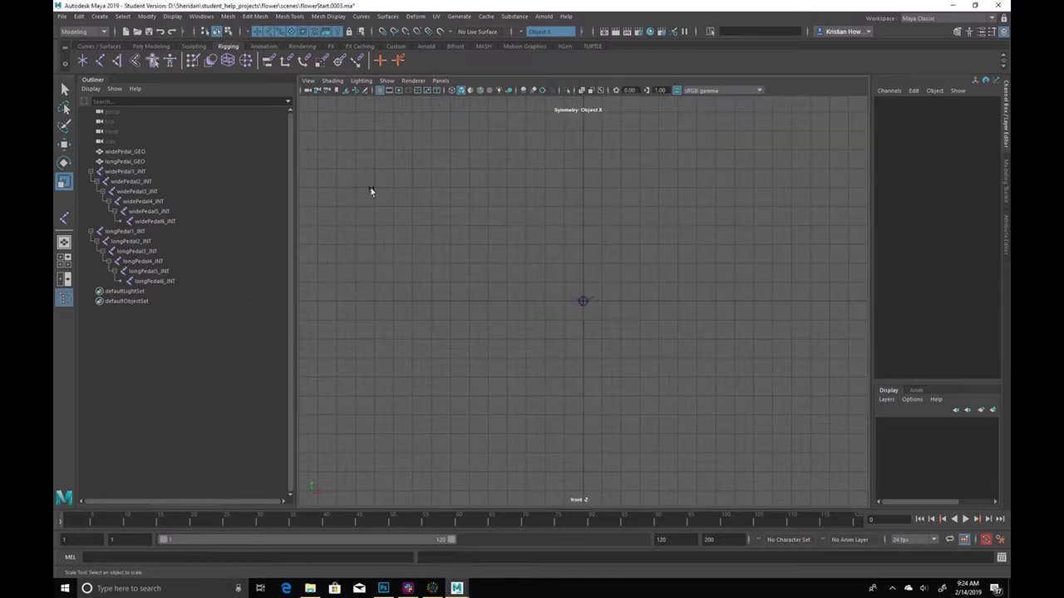
alt+middle_drag(644, 149, 573, 232)
click(308, 81)
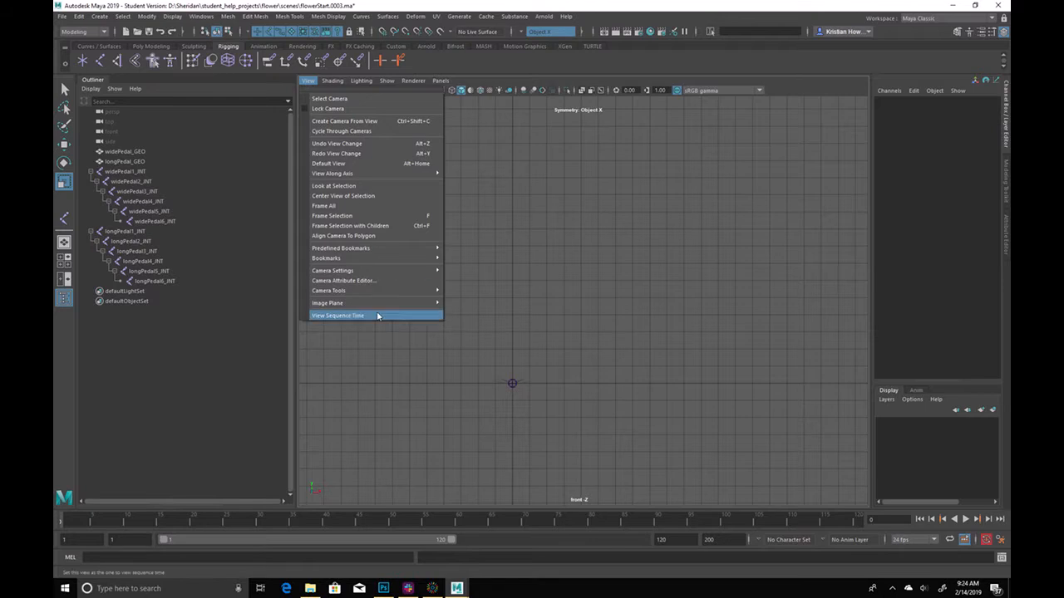
mouse_move(376, 304)
click(498, 312)
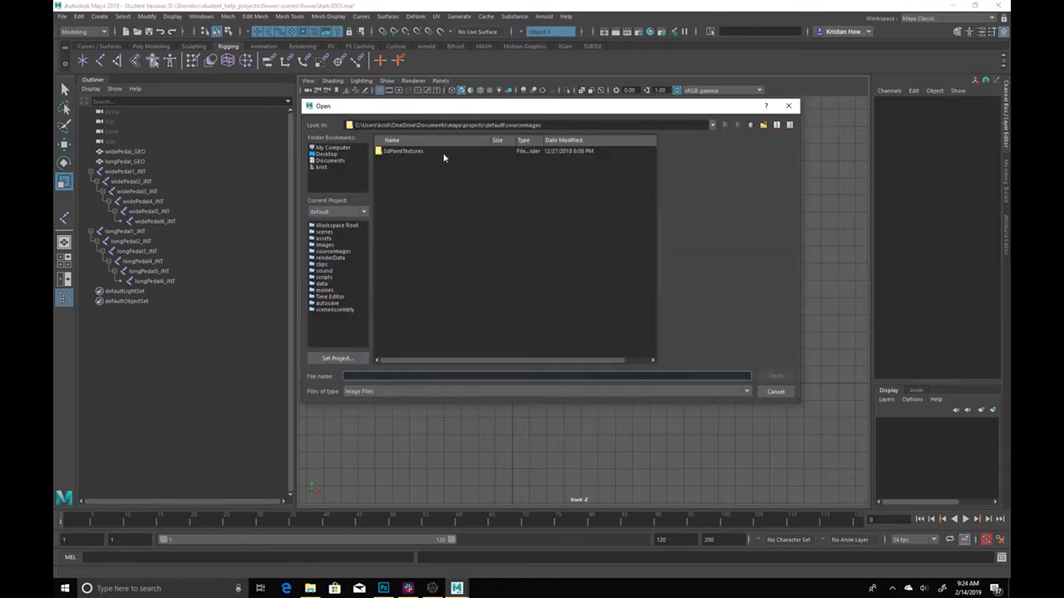
Start setting the project and browse to the folder D:\Sheridan\student_help_projects\flower
click(339, 359)
click(357, 161)
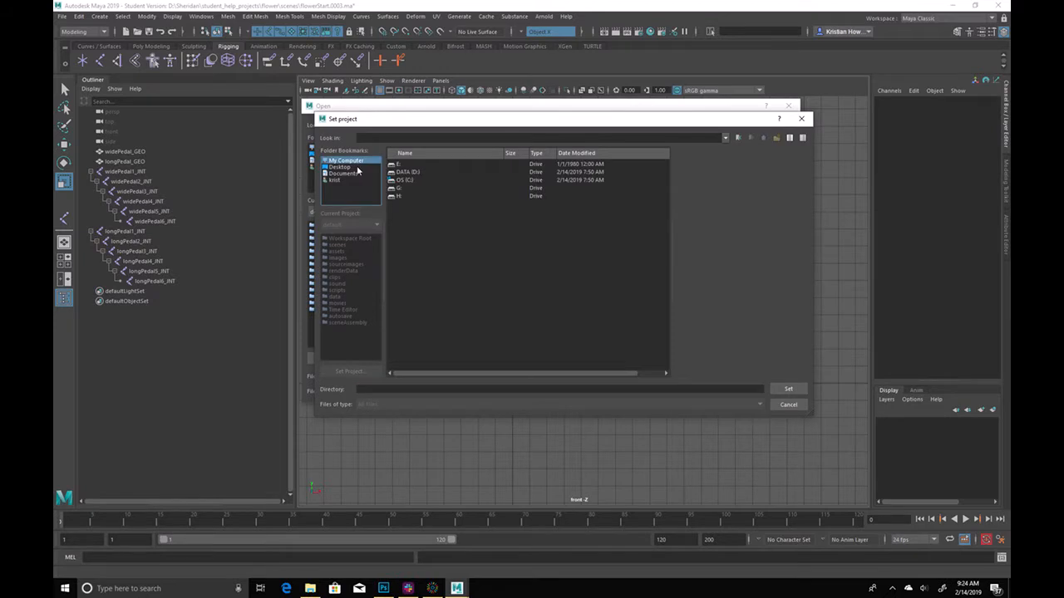
double_click(407, 173)
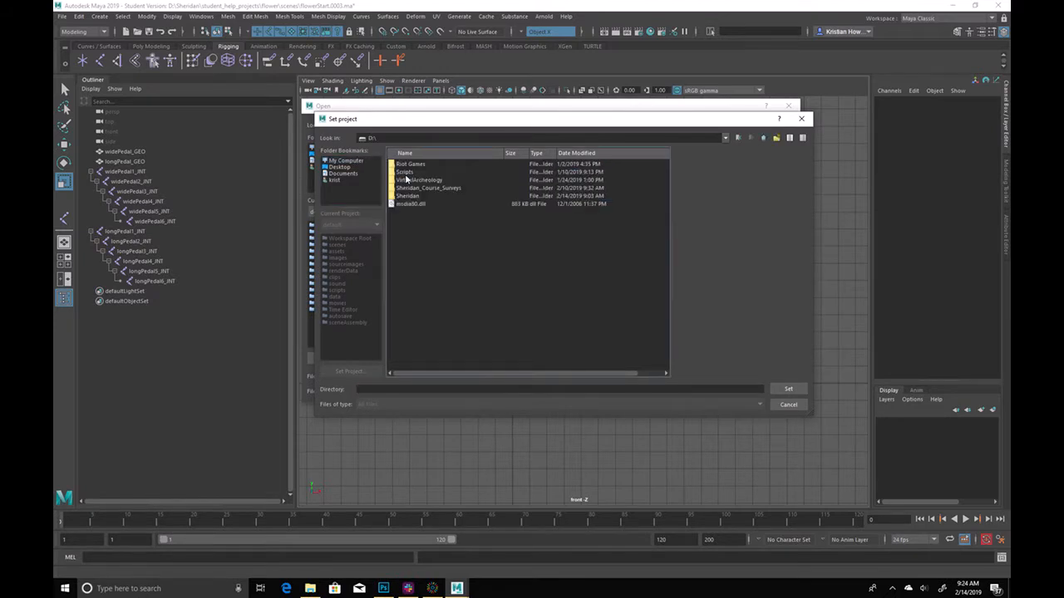
click(428, 189)
double_click(437, 197)
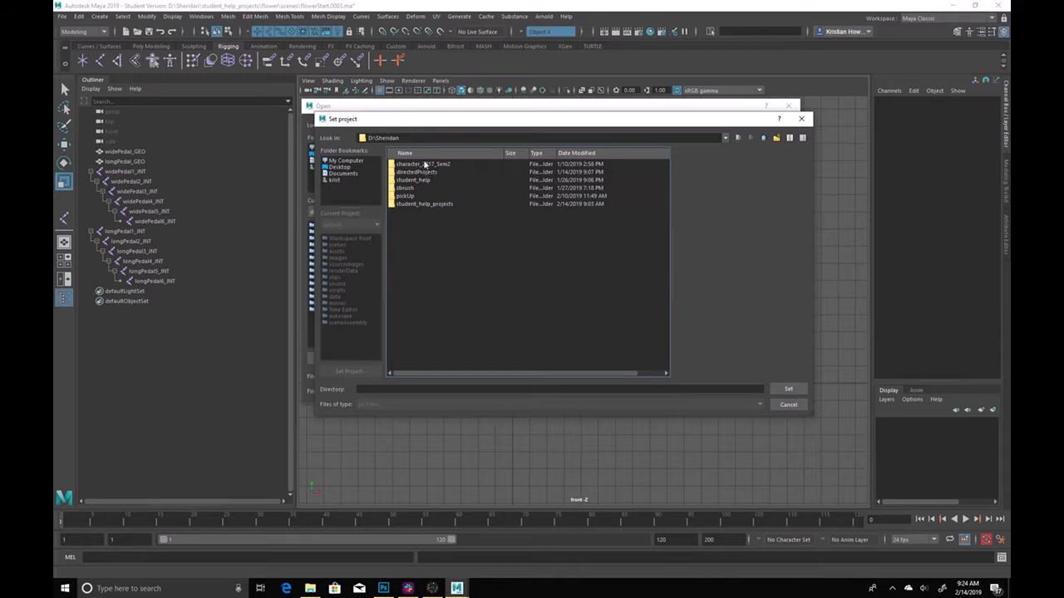
double_click(433, 203)
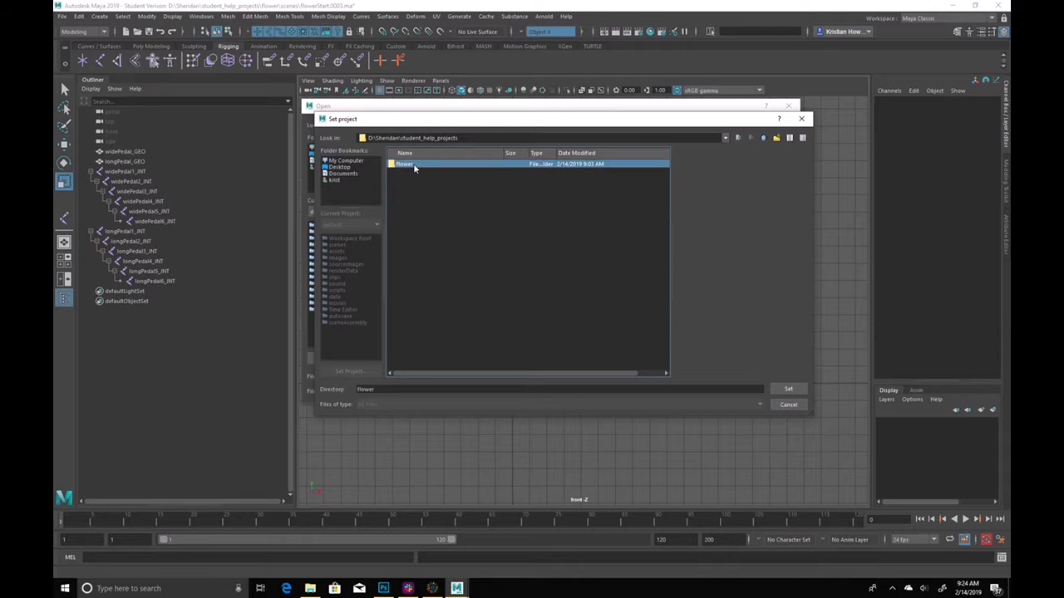
double_click(413, 165)
click(414, 165)
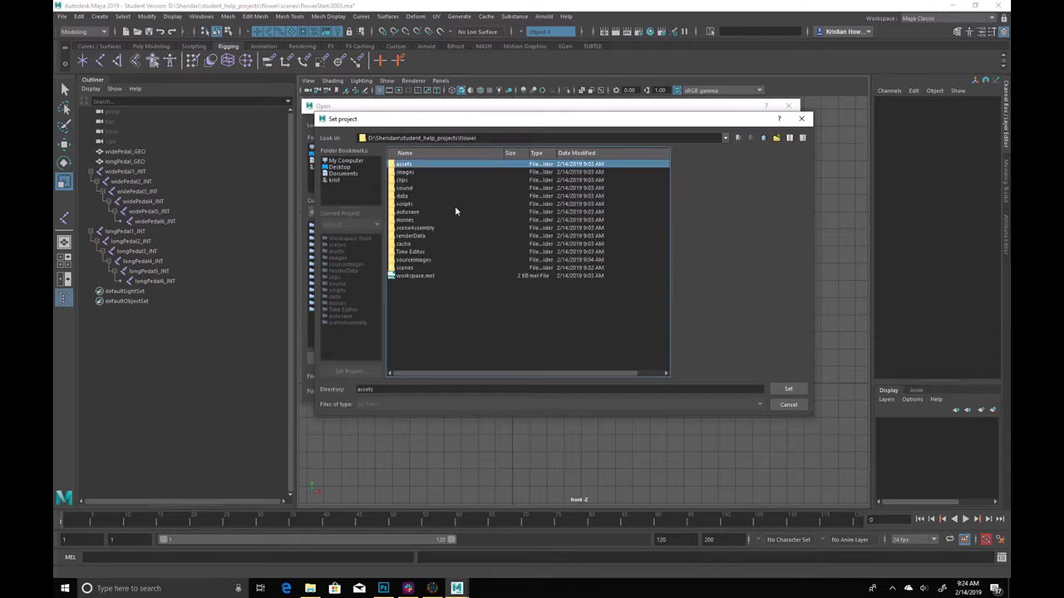
Try to set the project from inside the flower folder, creating a default workspace in its assets subfolder
double_click(439, 259)
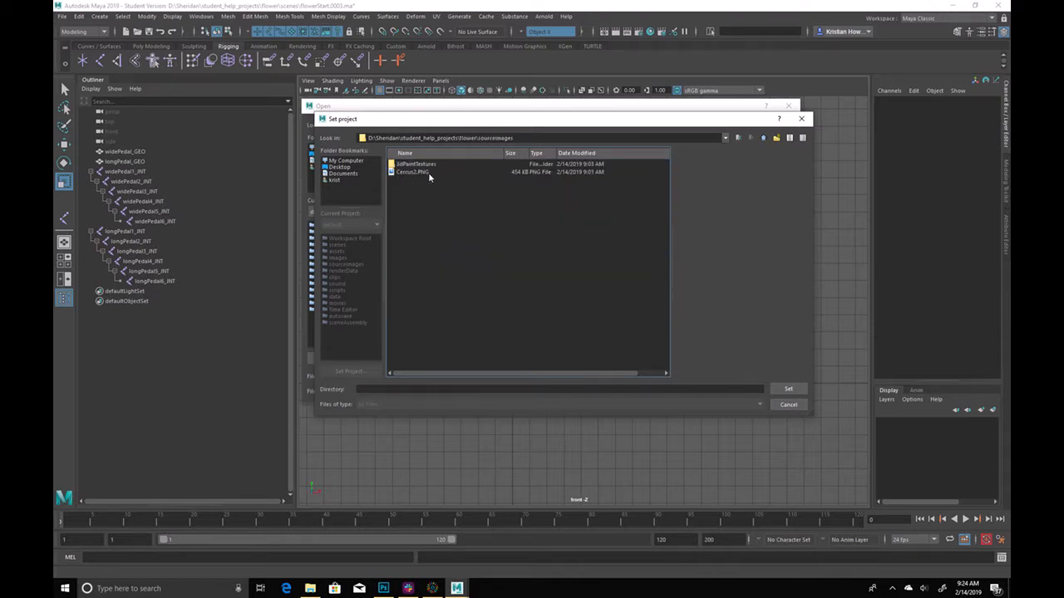
click(429, 173)
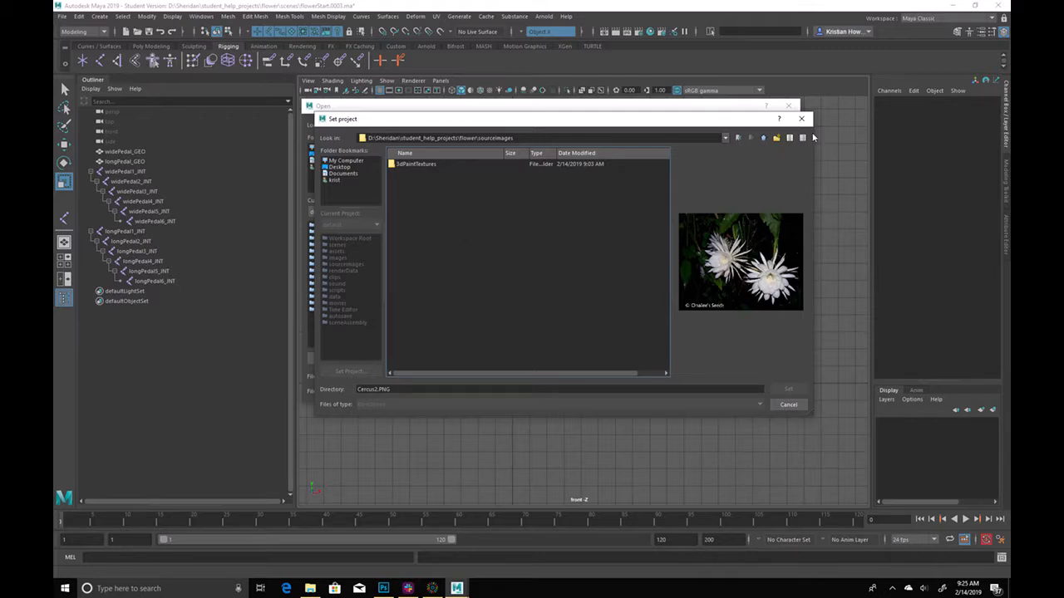
click(763, 138)
click(764, 139)
double_click(402, 164)
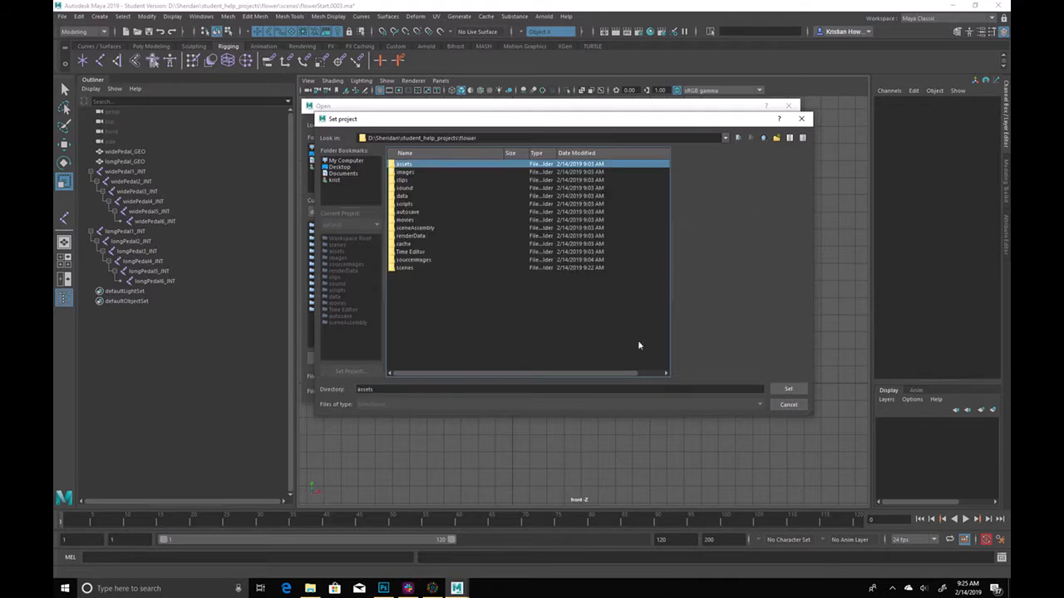
click(788, 389)
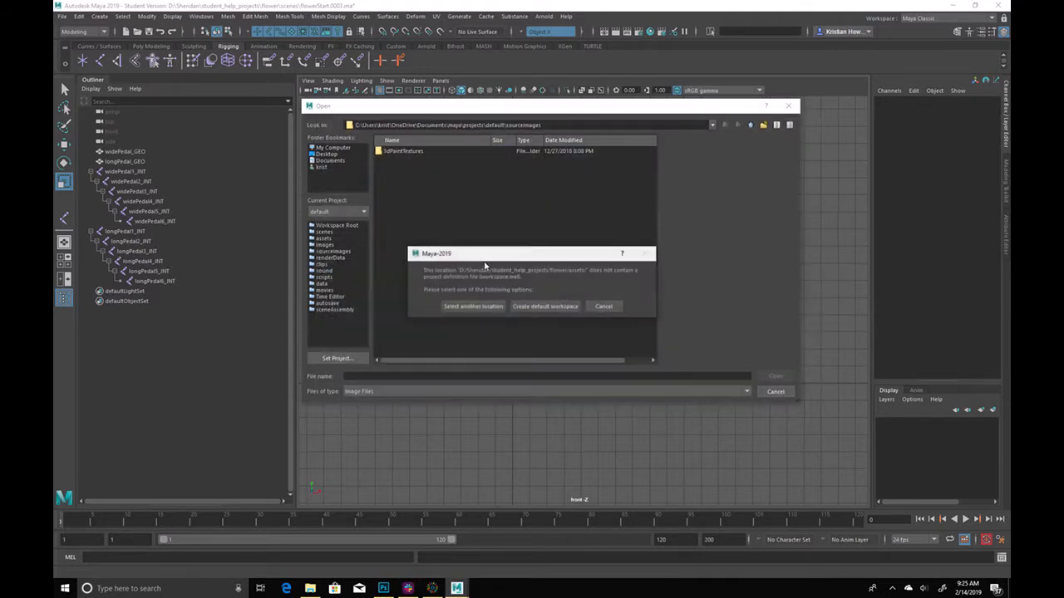
click(540, 309)
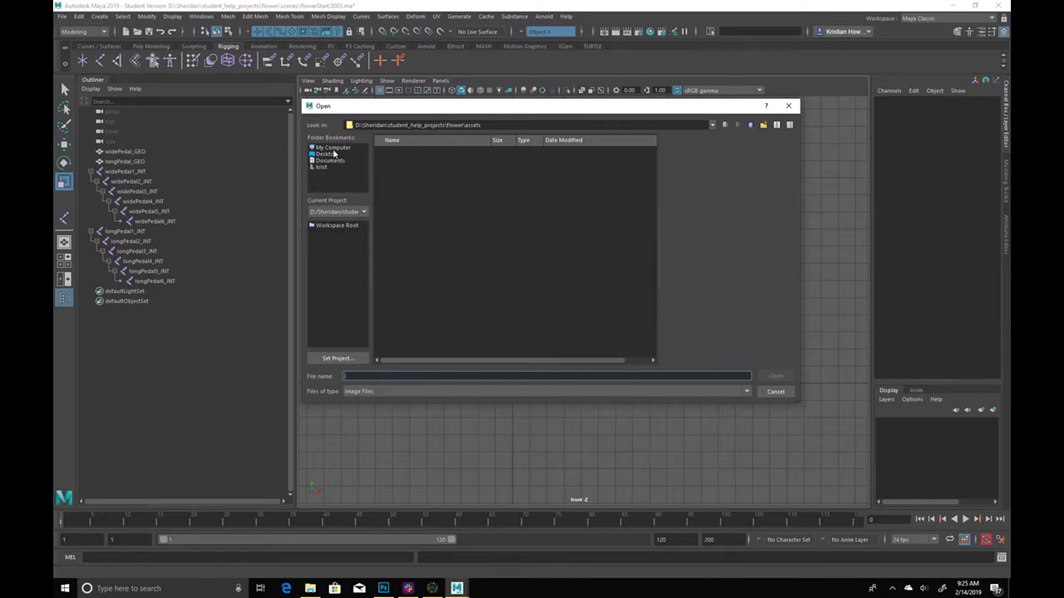
Set the project to the flower folder and load Cereus2.PNG from its sourceimages folder as the image plane
click(338, 359)
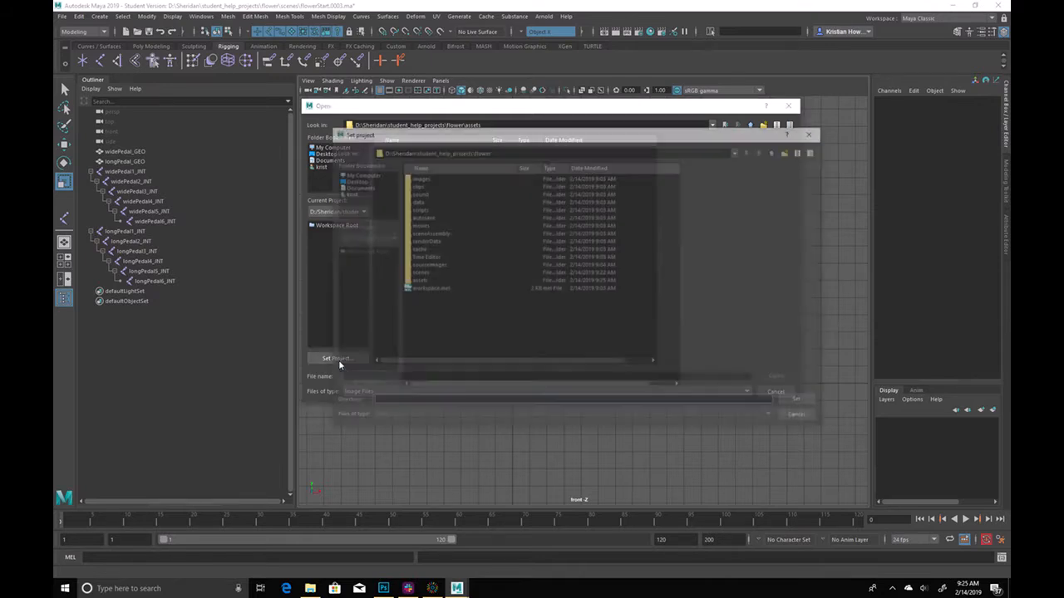
click(798, 400)
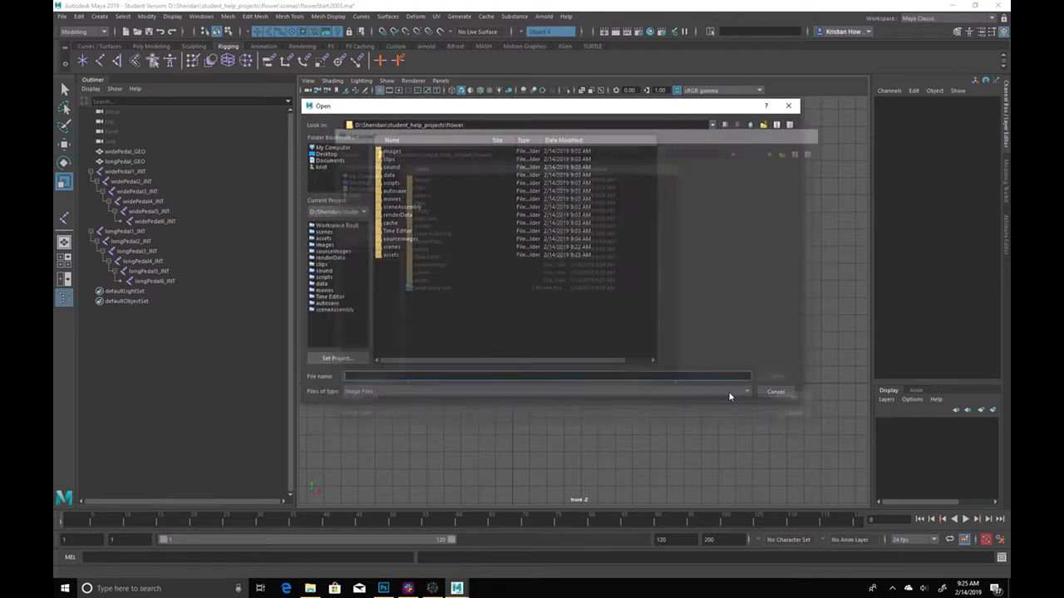
double_click(393, 151)
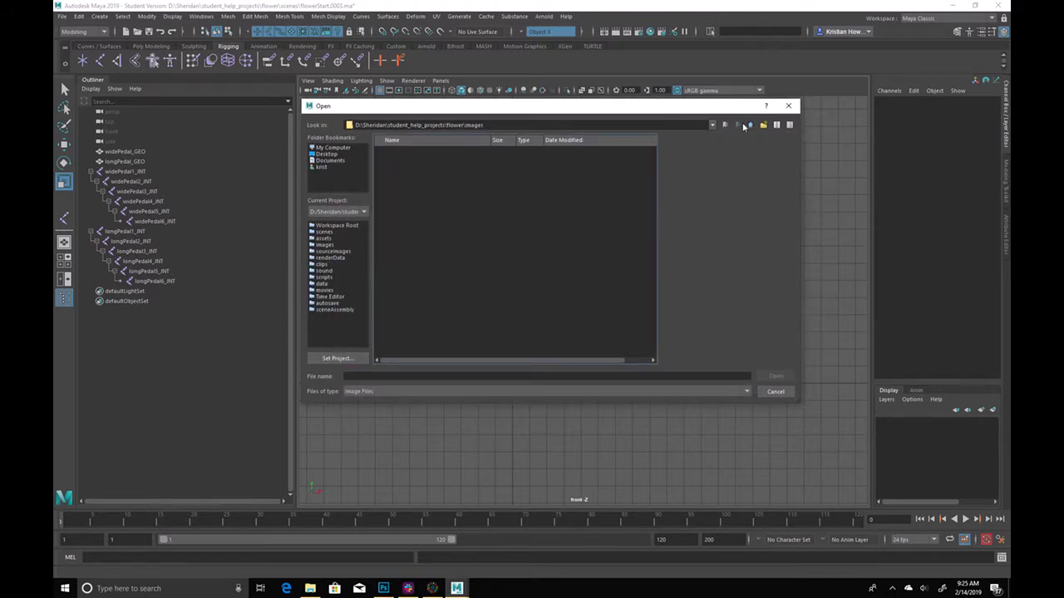
click(750, 125)
double_click(417, 239)
click(408, 158)
double_click(408, 160)
Enlarge the reference image plane uniformly, move it up and to the right of the origin, and return to the perspective view
drag(513, 384, 664, 392)
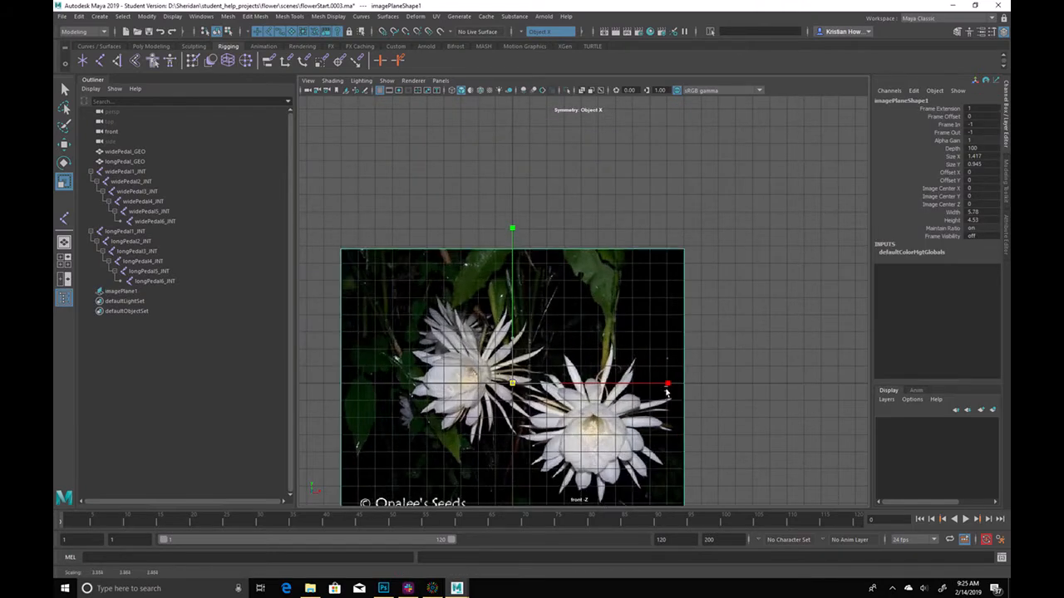
key(w)
drag(512, 384, 688, 287)
key(space)
key(space)
alt+right_drag(688, 287, 734, 321)
alt+drag(734, 321, 657, 362)
alt+drag(475, 313, 500, 346)
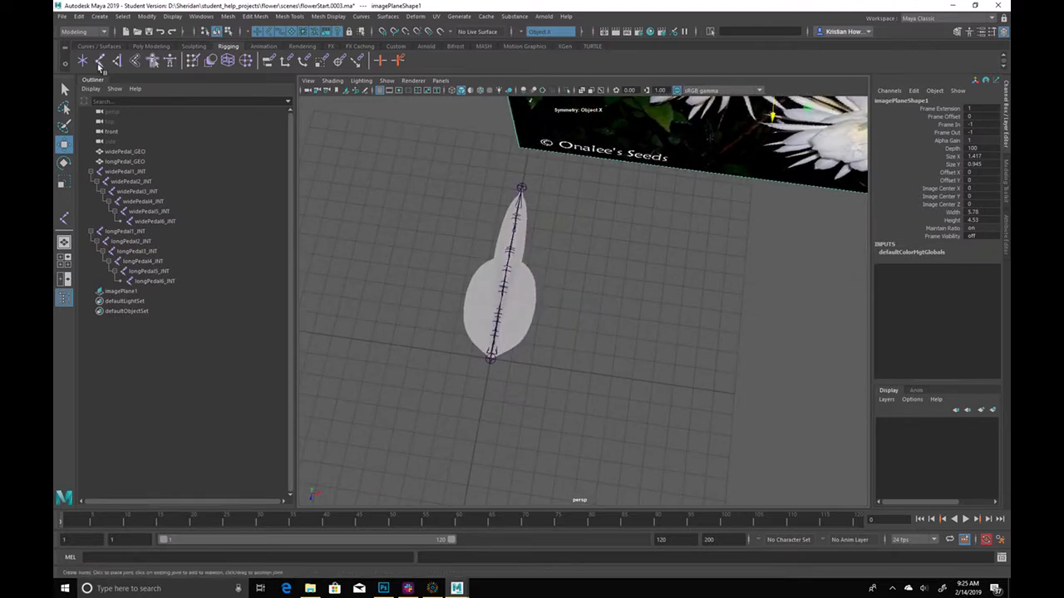
Save the scene as a new incremental version, accepting the student version notice
click(61, 17)
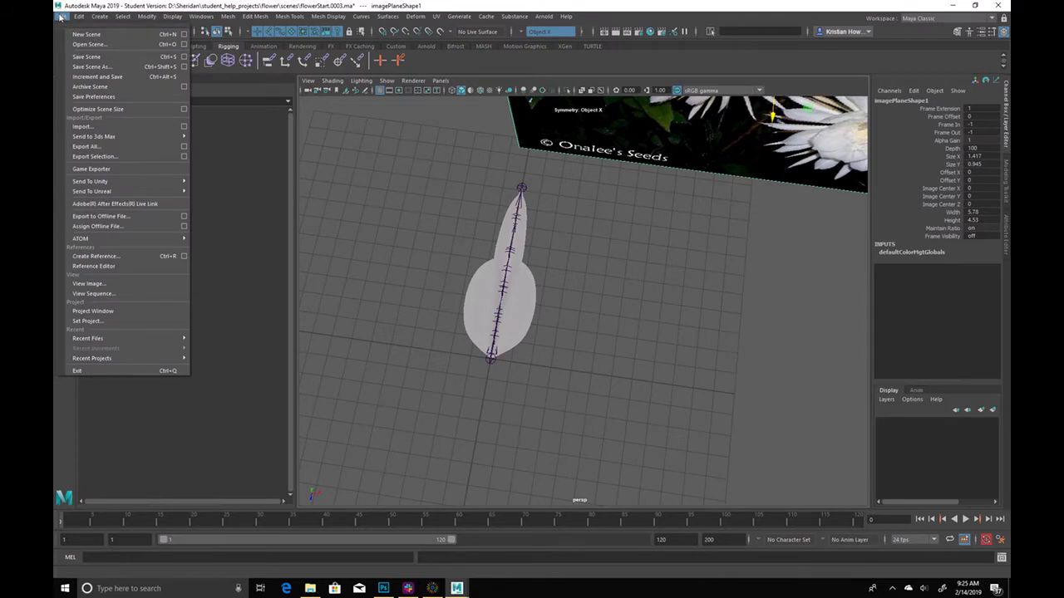
click(123, 76)
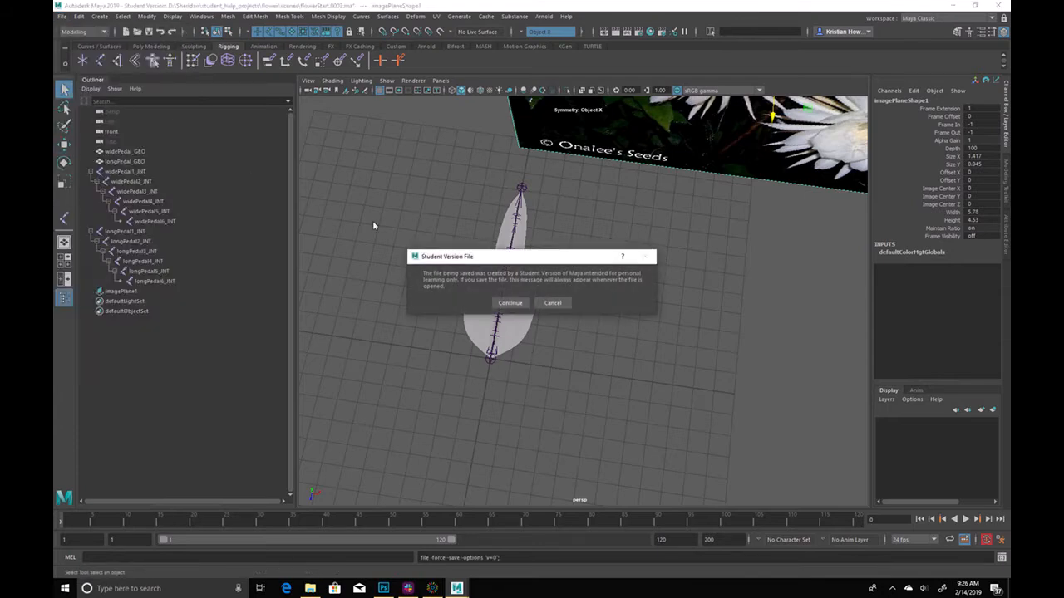
click(511, 303)
Select the wide petal, view it from directly above, and create its UVs with a camera-based projection
click(527, 312)
key(w)
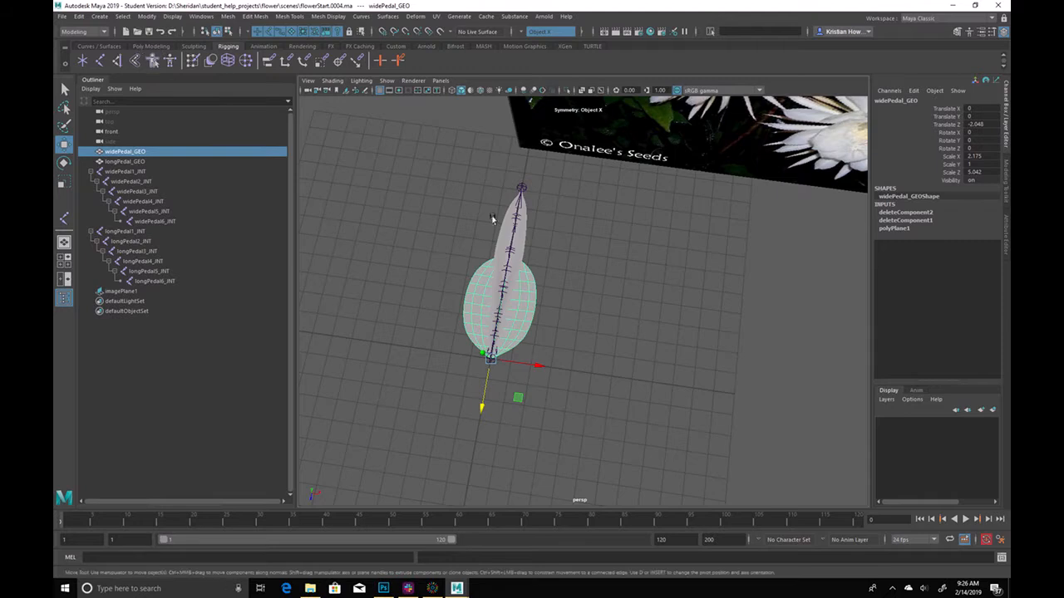
alt+drag(632, 323, 641, 342)
alt+right_drag(641, 342, 790, 378)
alt+middle_drag(702, 361, 819, 359)
alt+drag(801, 355, 824, 351)
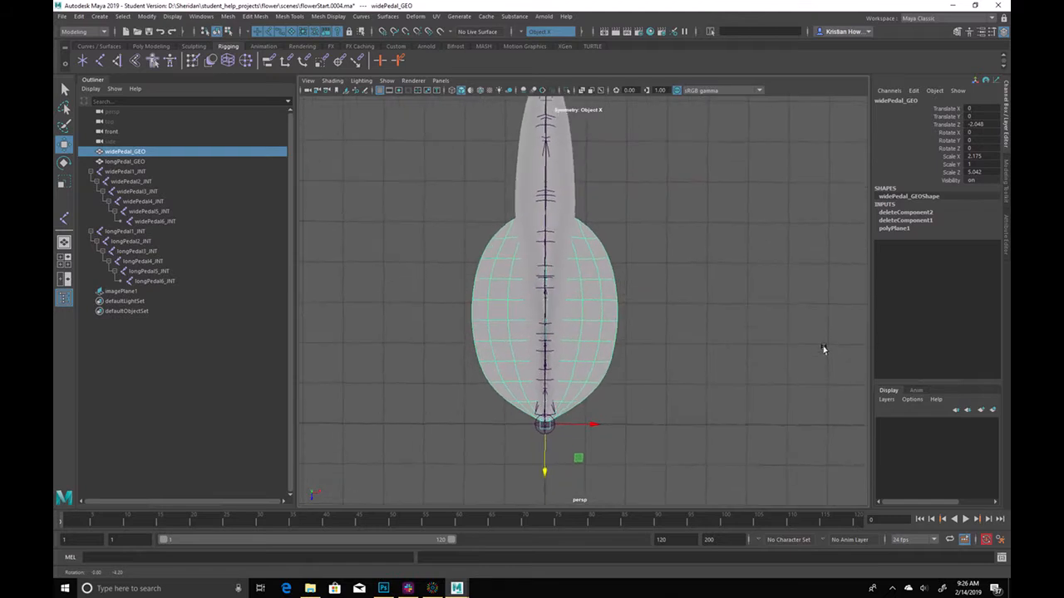
click(151, 46)
click(750, 62)
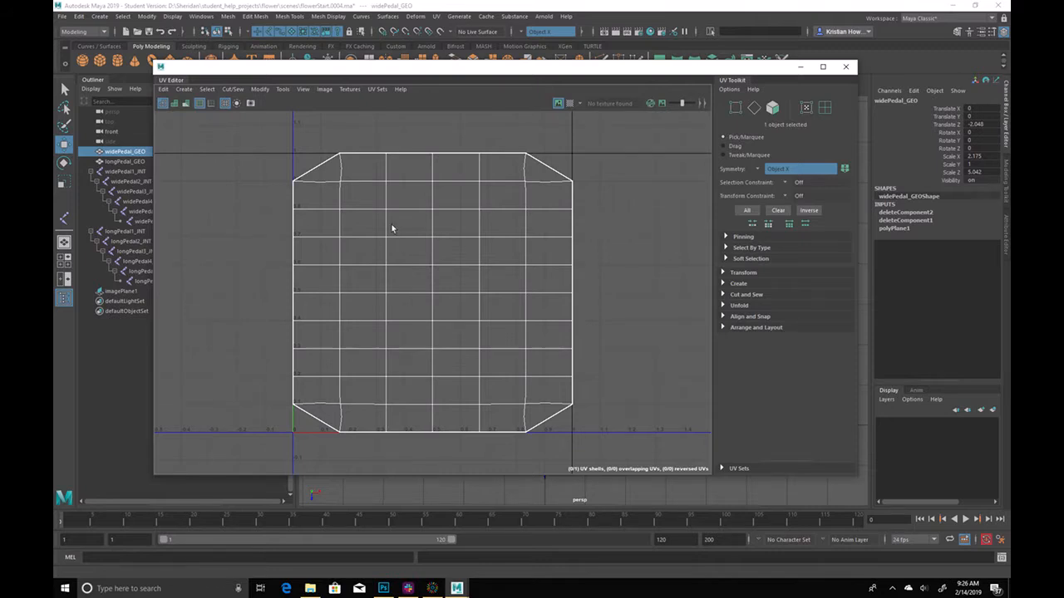
click(738, 283)
click(749, 331)
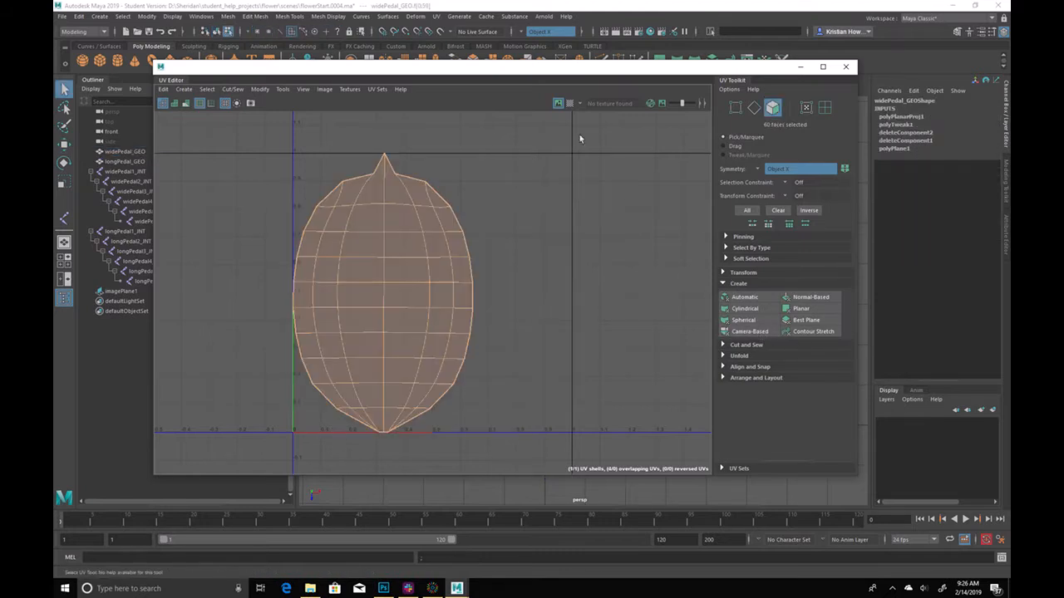
Select the long petal's faces and create their UVs with a camera-based projection from the same top-down view
drag(722, 72, 670, 333)
click(575, 231)
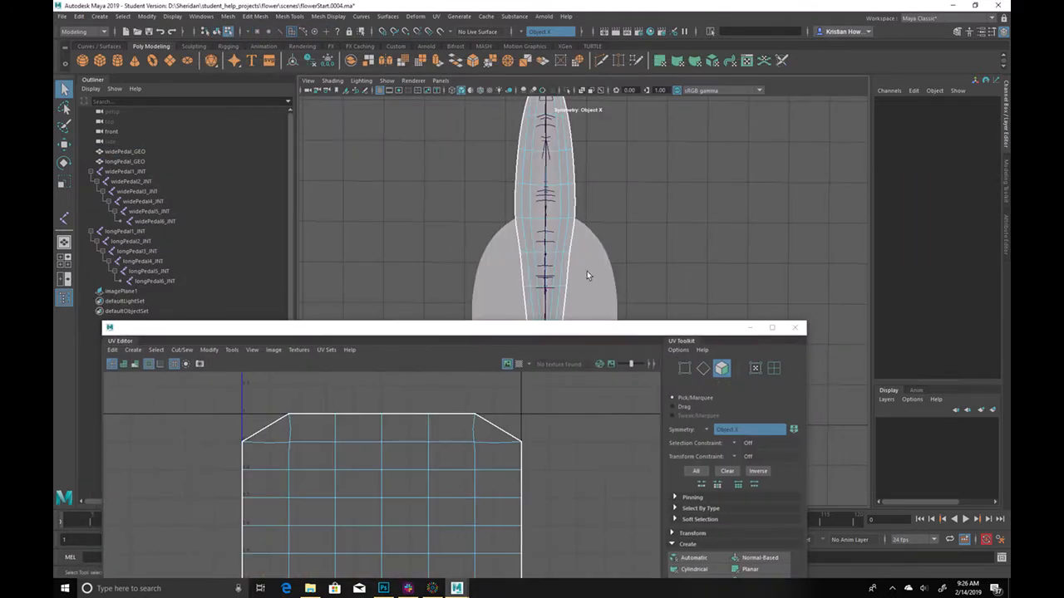
double_click(613, 329)
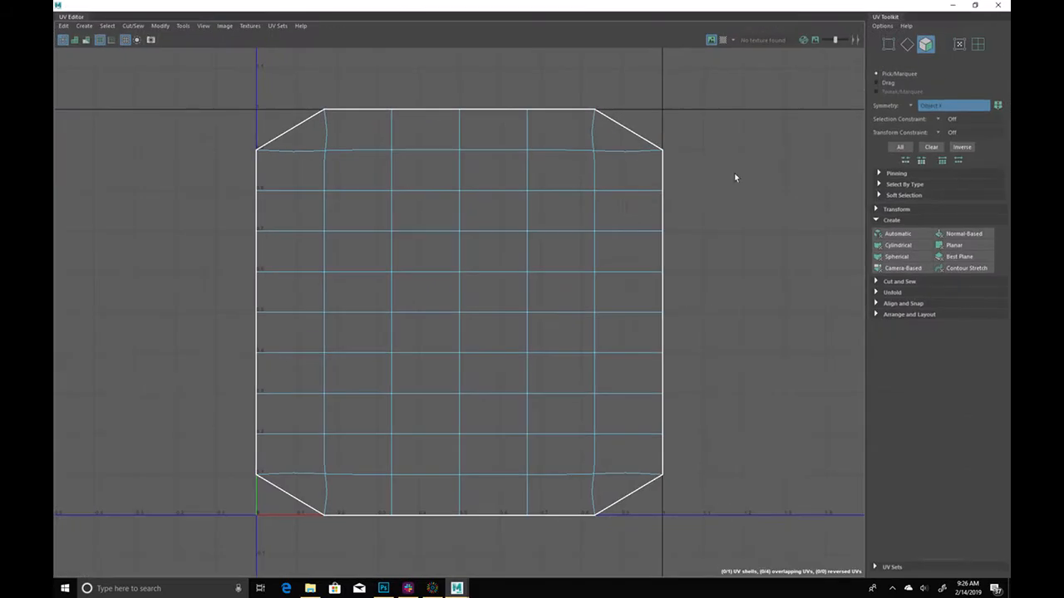
click(636, 183)
right_click(636, 184)
drag(792, 7, 748, 212)
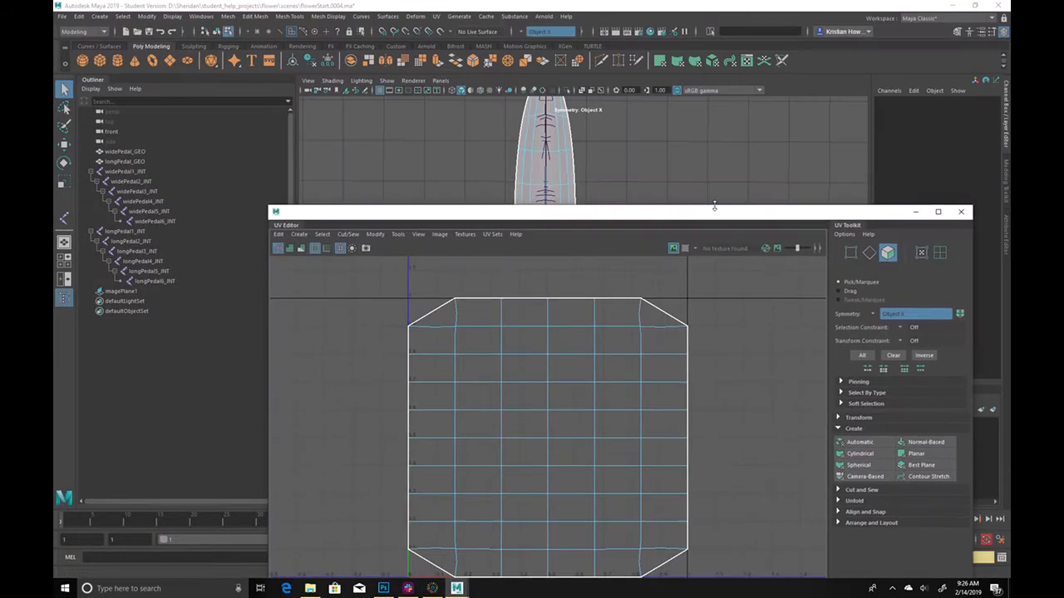
right_click(563, 165)
right_drag(572, 164, 611, 152)
click(867, 477)
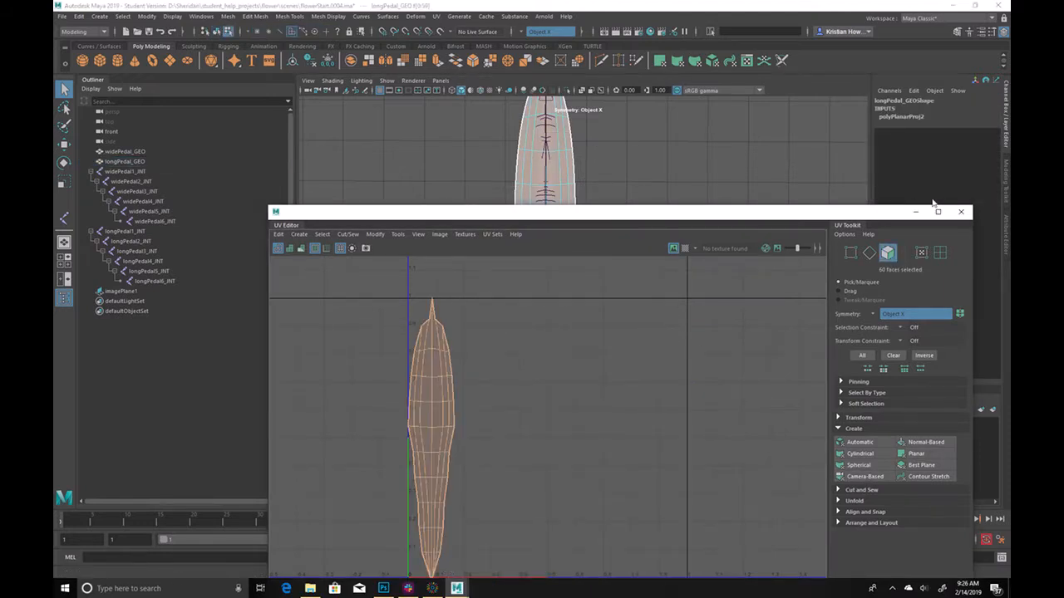
Close the UV Editor, return the long petal to object mode, and clear the selection
click(960, 212)
click(728, 223)
right_drag(592, 220, 671, 166)
click(716, 189)
click(610, 280)
click(694, 355)
Compare the petals and longPedal joint chain with the reference photo, and calculate 360 / 12
alt+drag(774, 373, 706, 376)
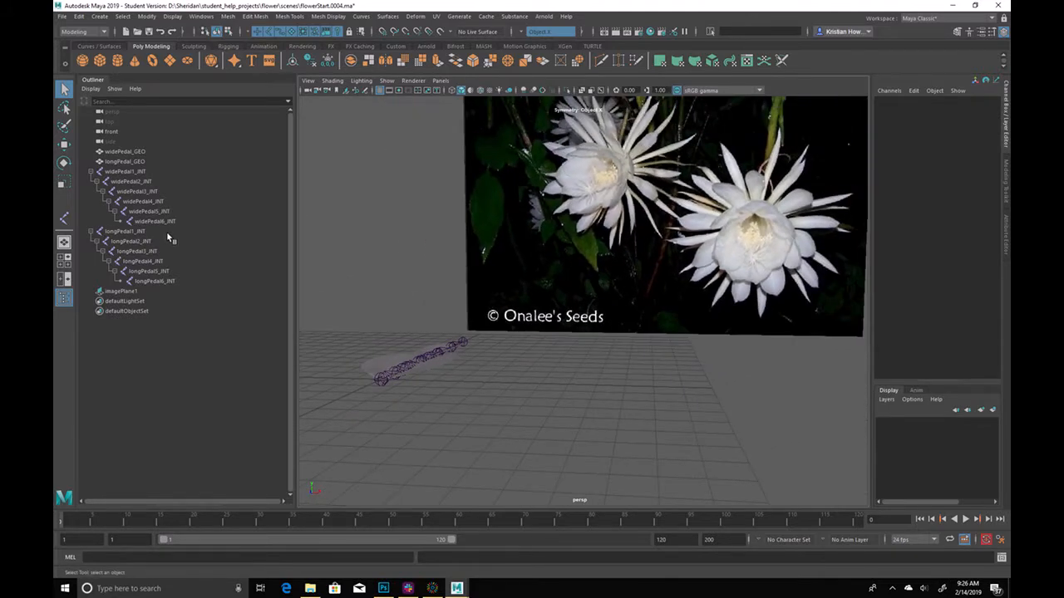
click(170, 231)
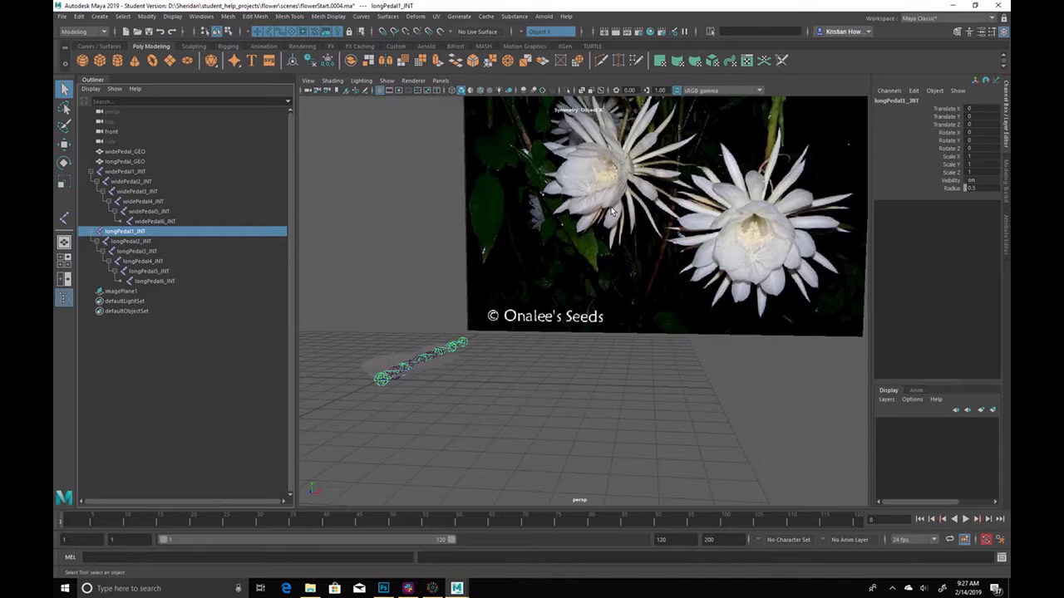
alt+drag(457, 397, 549, 341)
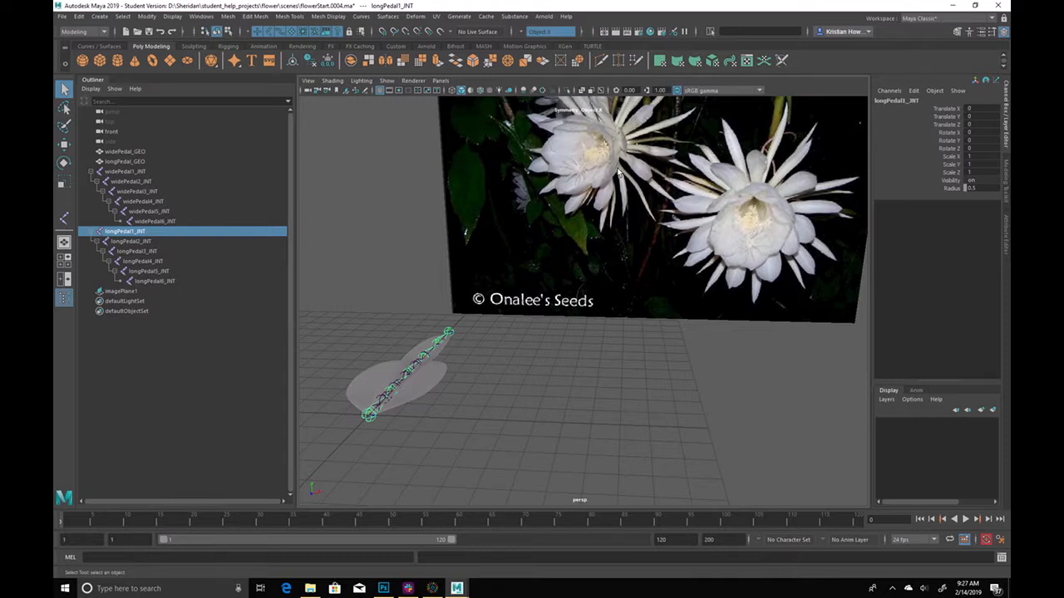
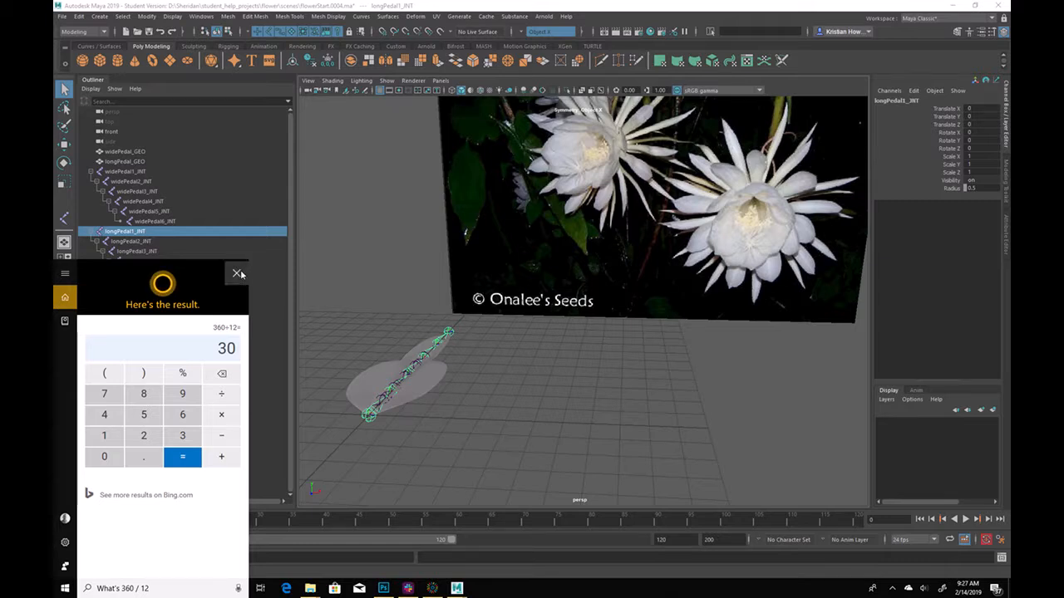
click(456, 589)
mouse_move(530, 365)
alt+mouse_down()
mouse_move(533, 416)
mouse_move(606, 404)
mouse_move(520, 365)
alt+mouse_up()
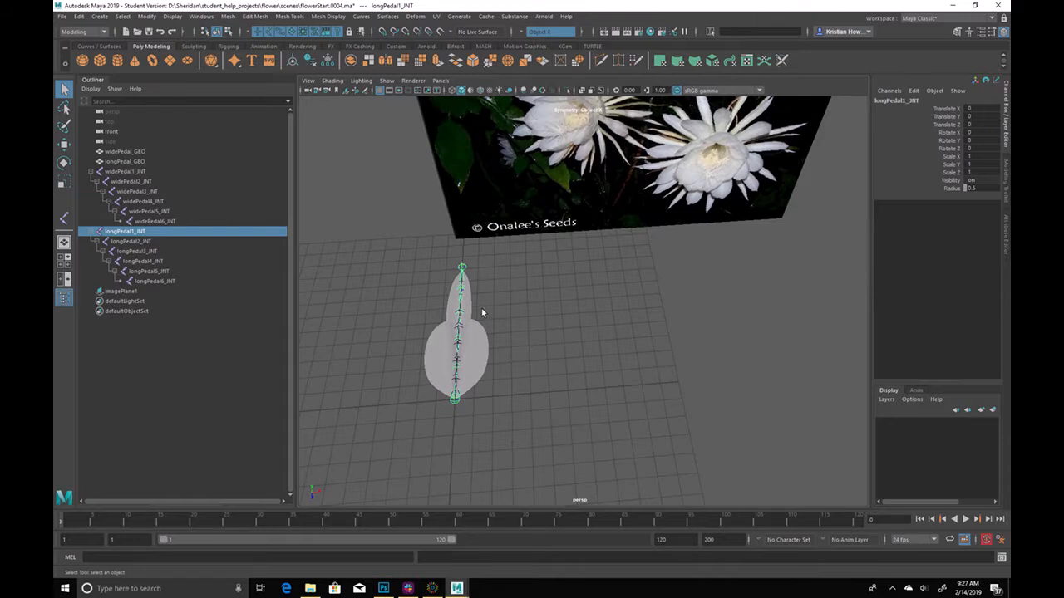
click(512, 304)
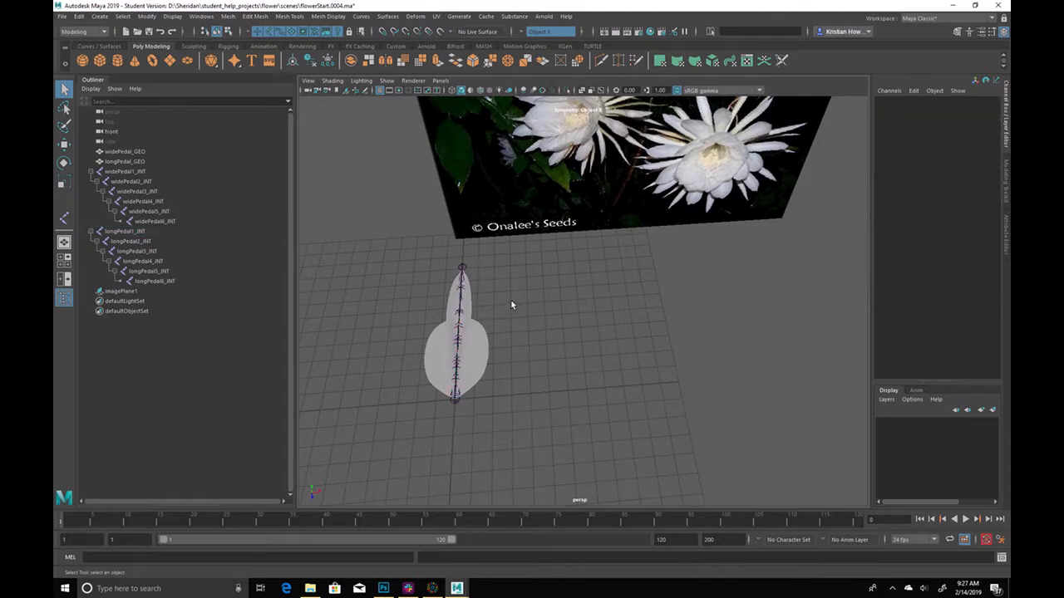
alt+drag(493, 287, 512, 334)
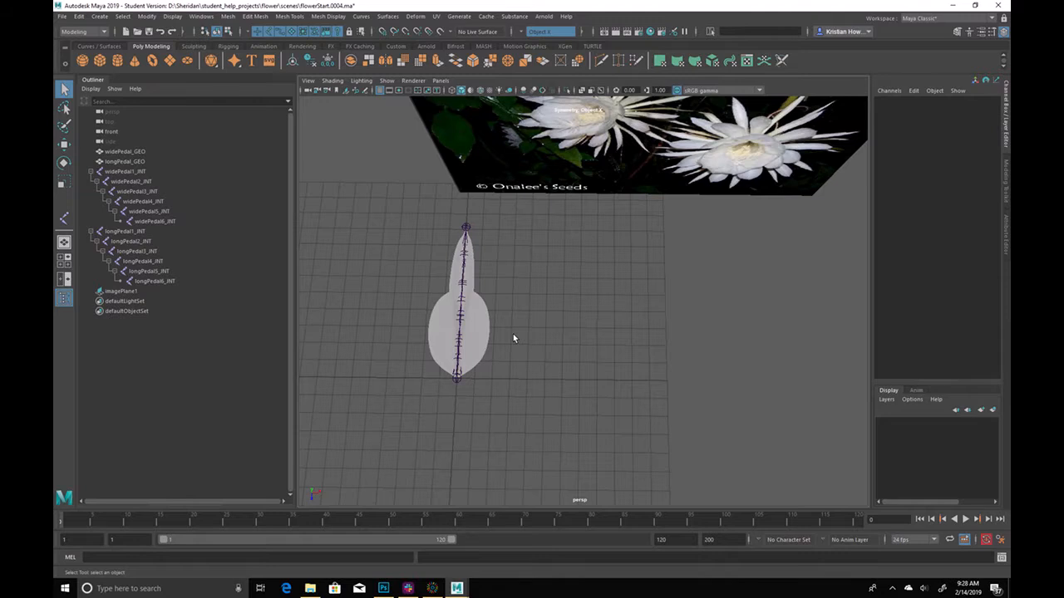
alt+drag(513, 334, 624, 248)
scroll(504, 331, up, 3)
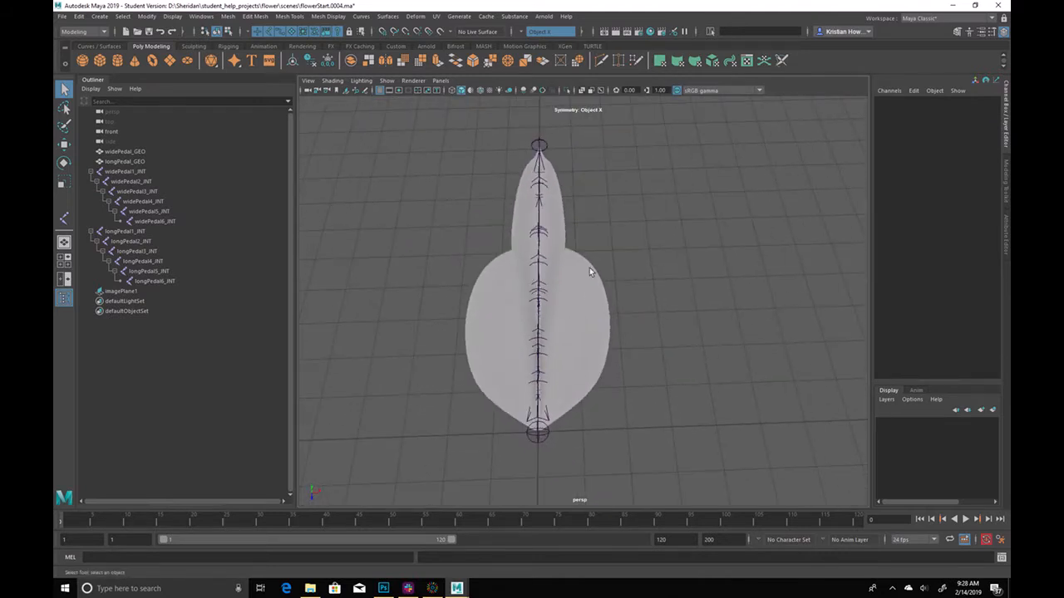
click(559, 222)
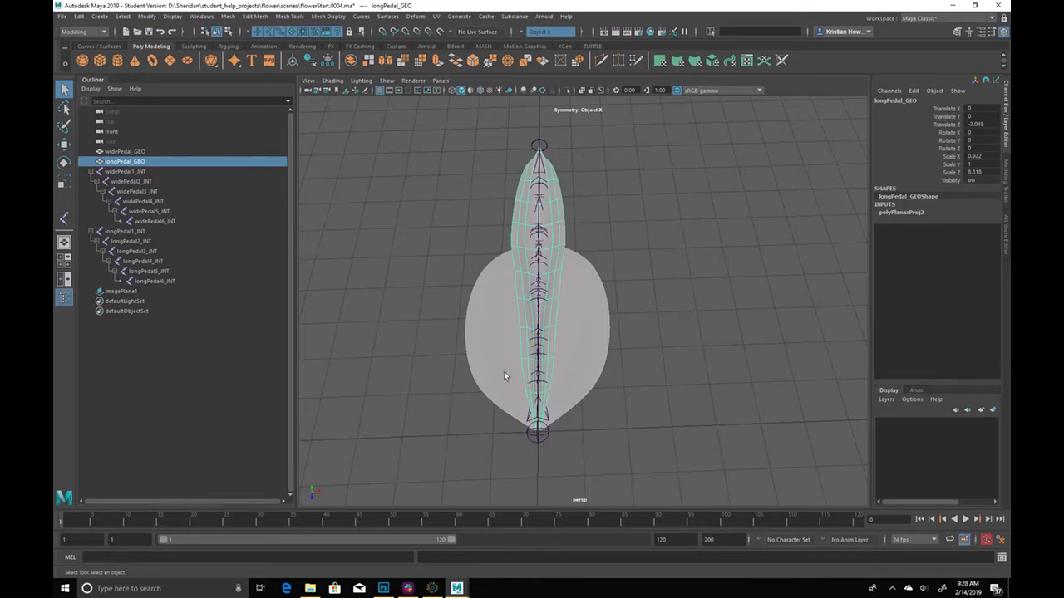
key(e)
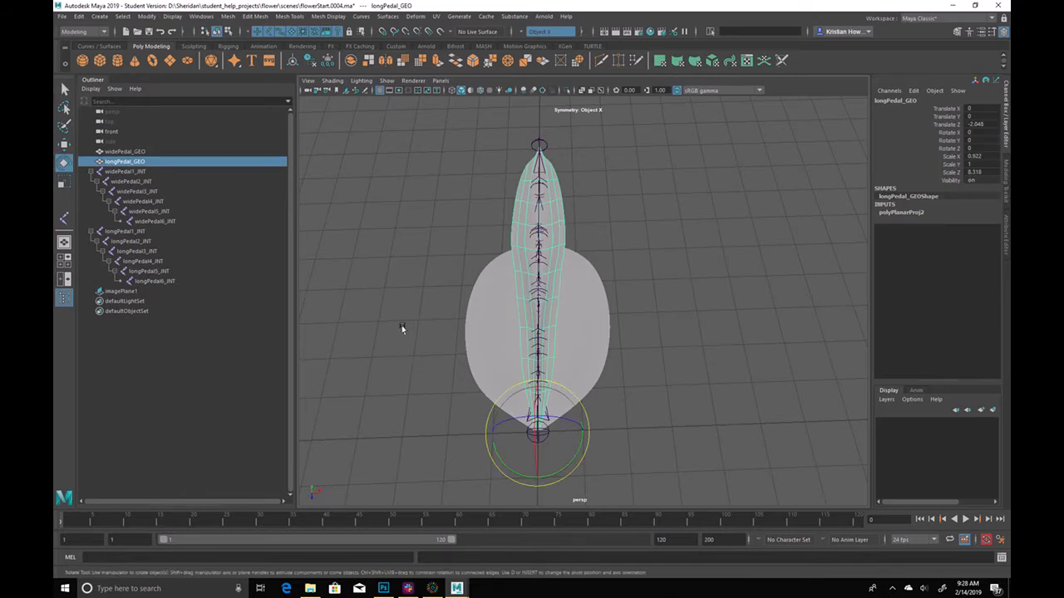
click(689, 252)
alt+drag(691, 253, 657, 302)
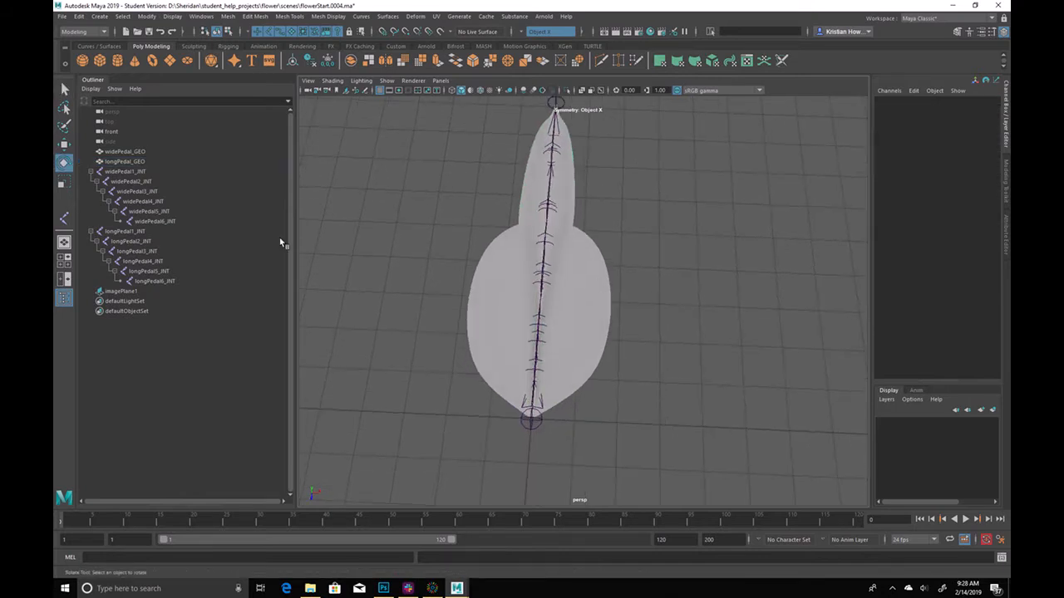
Select widePedal_GEO together with its root joint widePedal1_JNT and isolate them in the perspective view
click(166, 153)
click(412, 254)
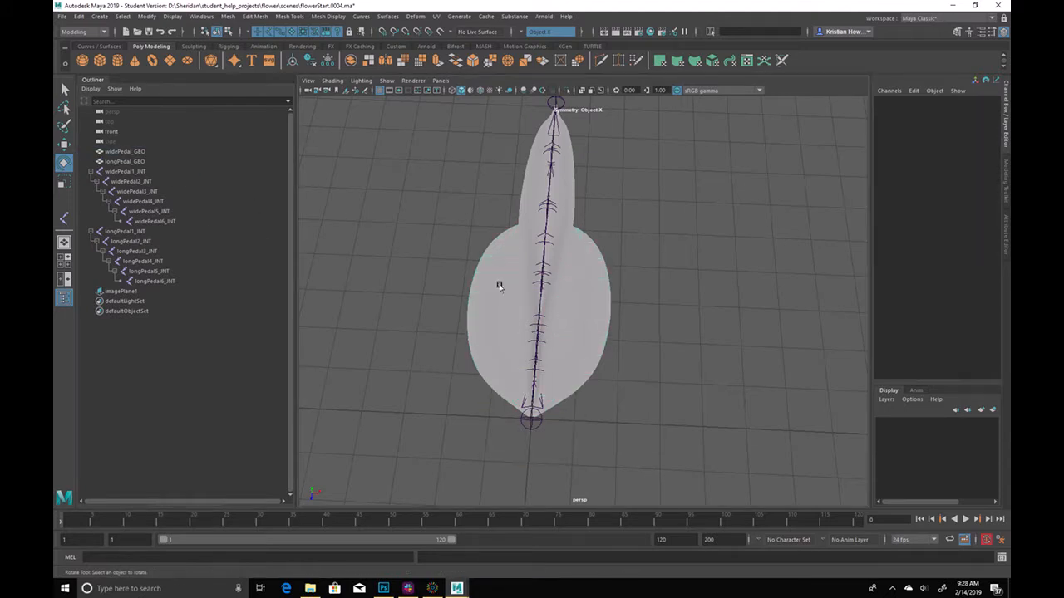
click(178, 152)
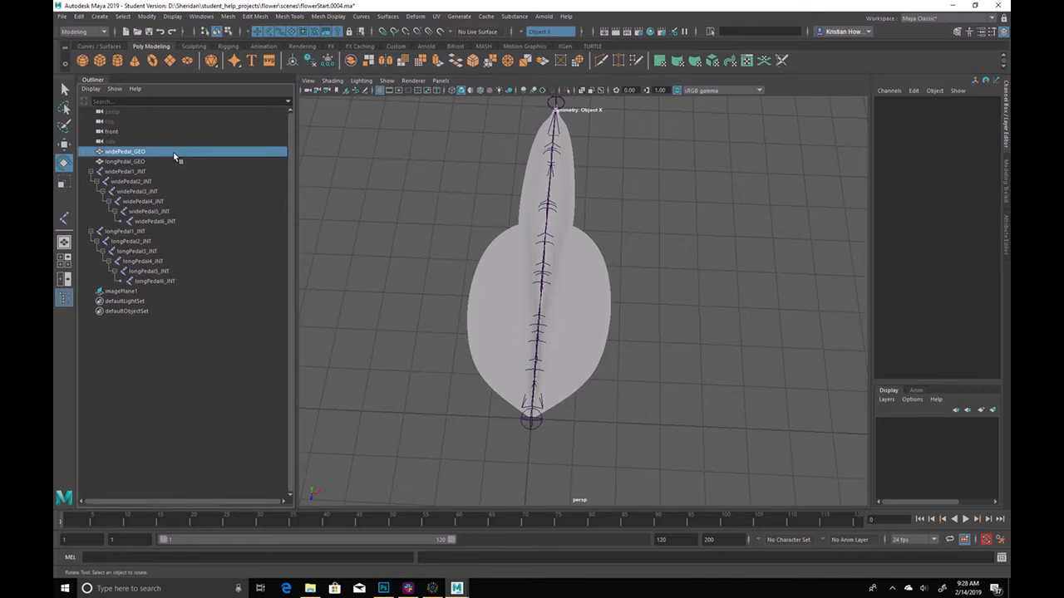
ctrl+click(169, 230)
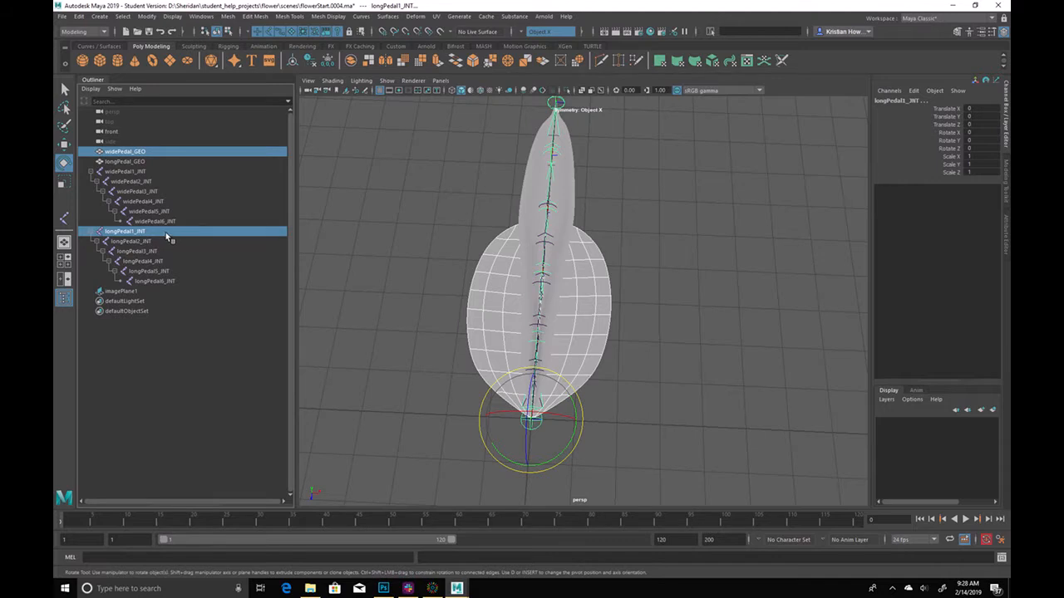
click(158, 151)
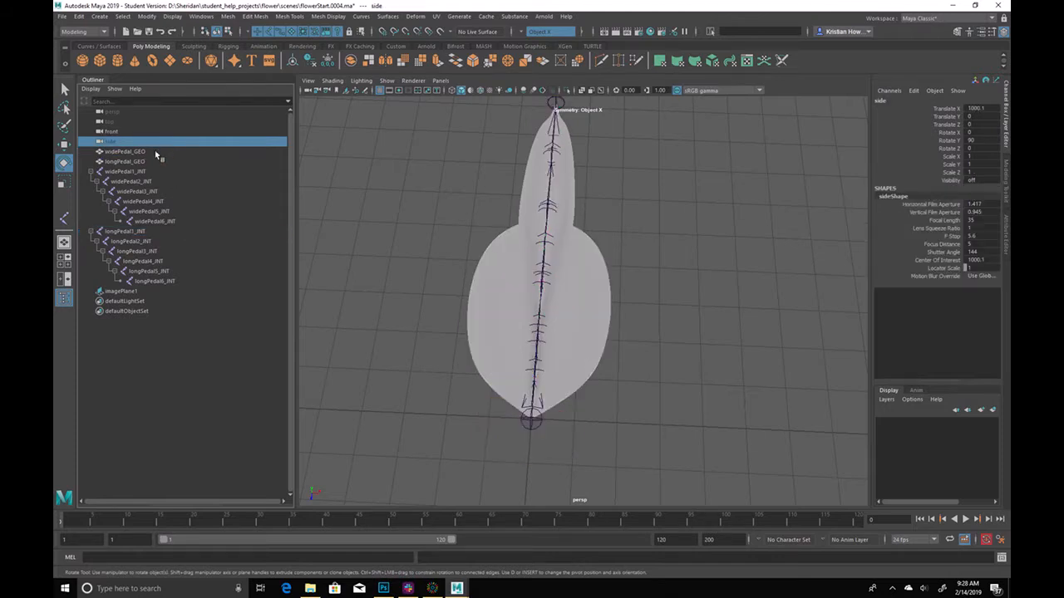
ctrl+click(153, 172)
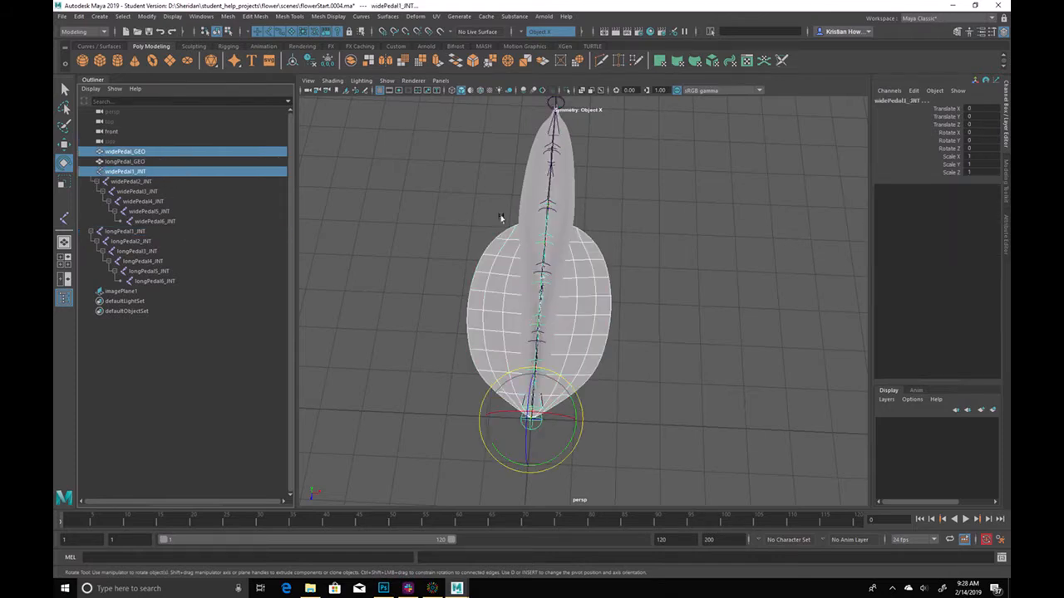
key(space)
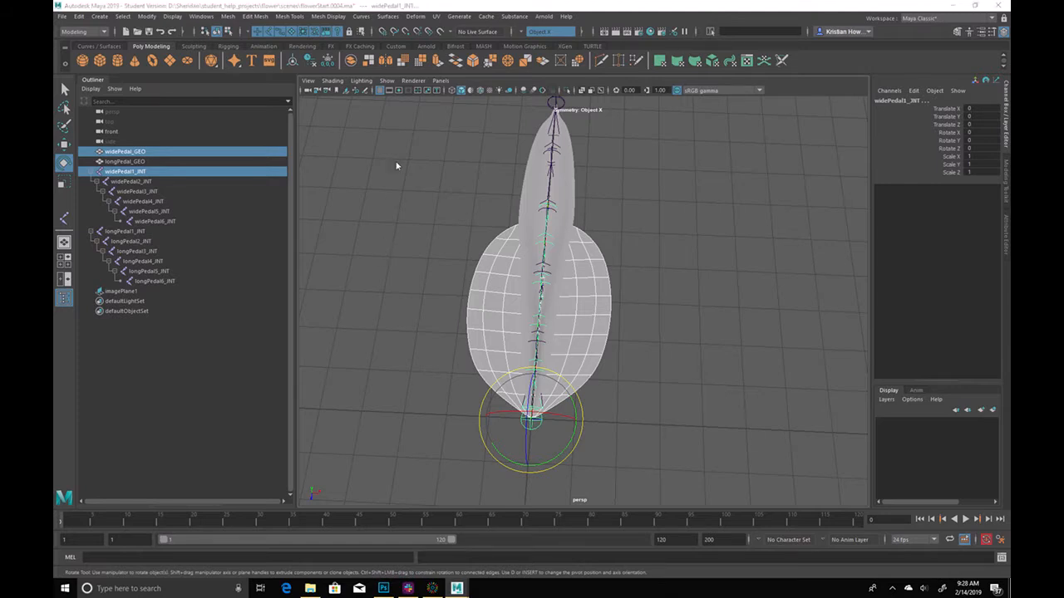
key(space)
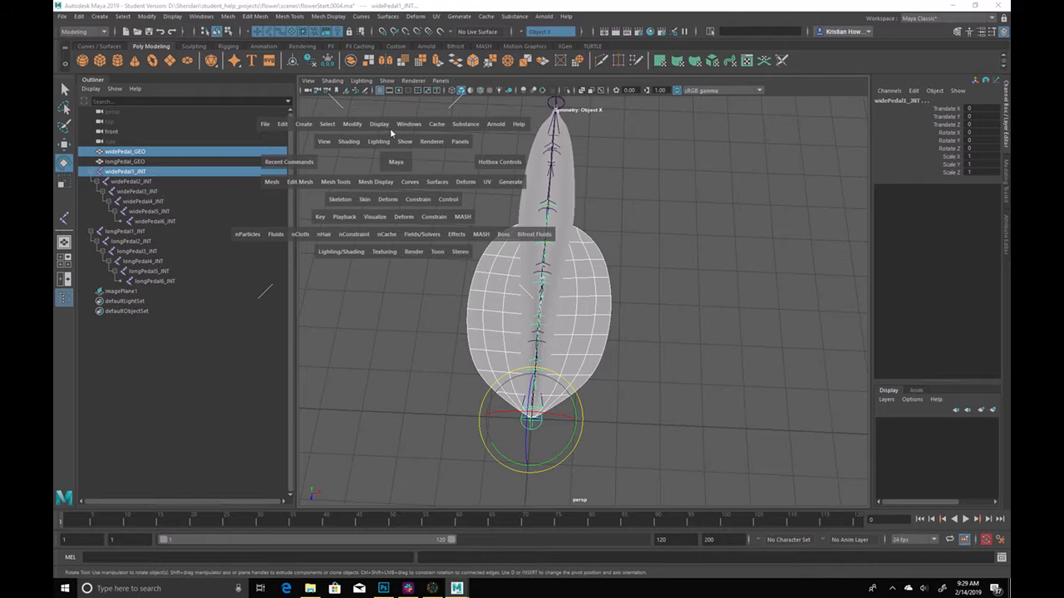
key(space)
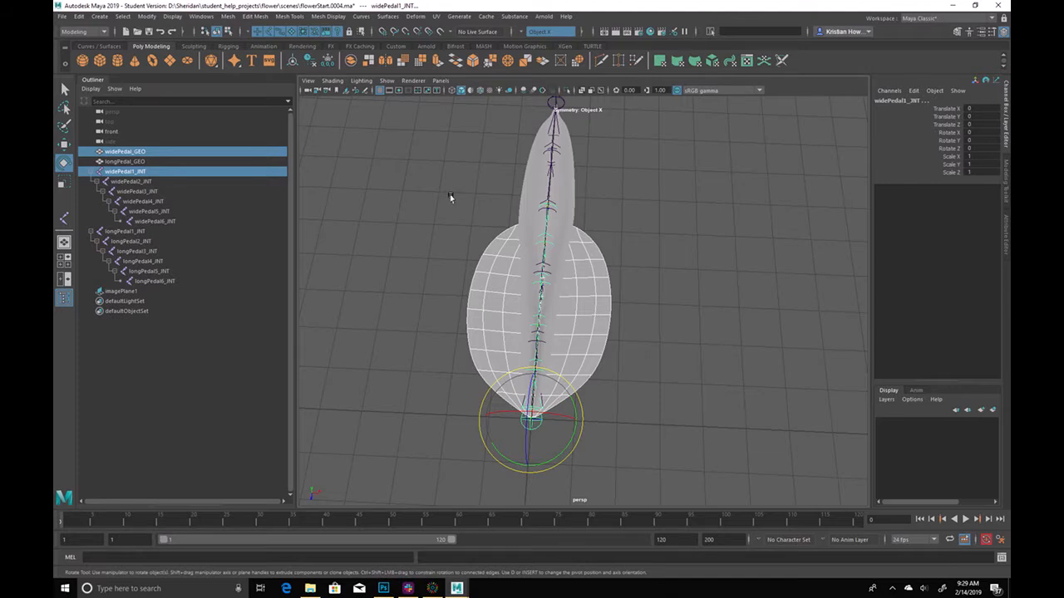
key(space)
key(ctrl+1)
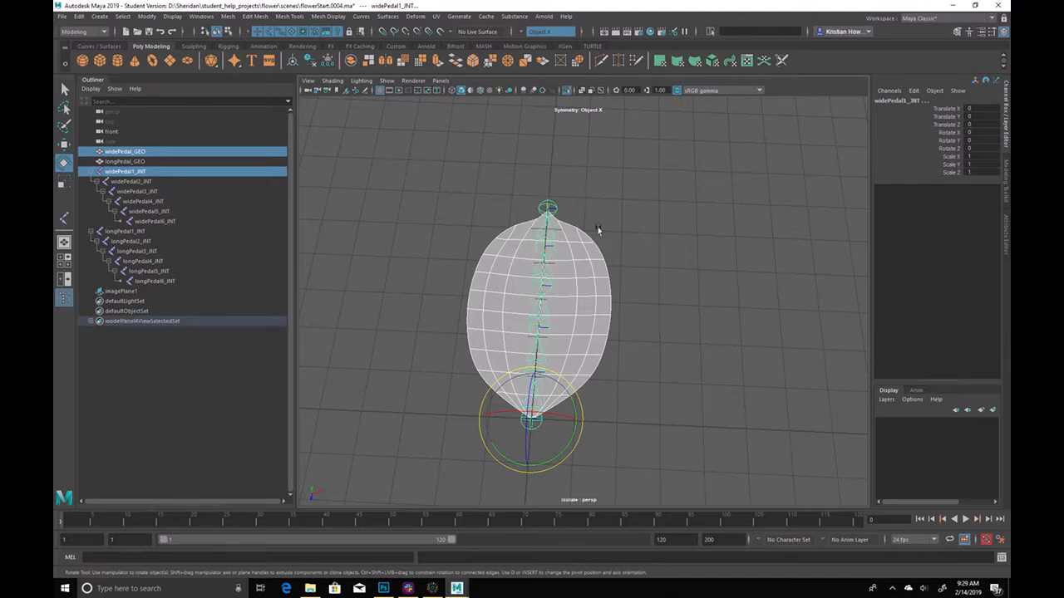
Bind the wide petal to its joint hierarchy using Bind Skin with closest distance, classic linear skinning and 5 max influences
key(space)
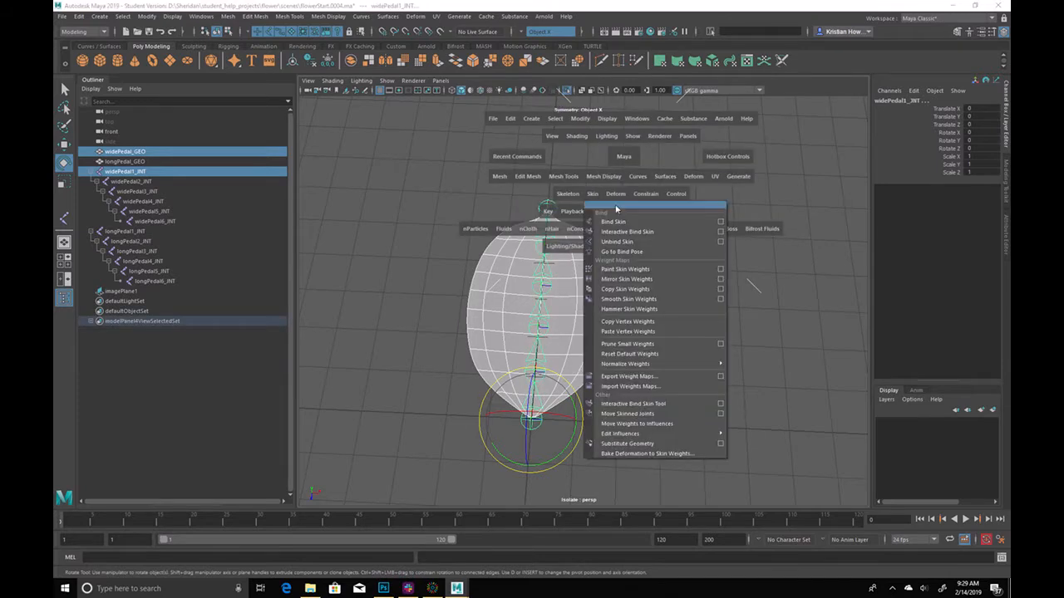
click(593, 194)
click(720, 222)
drag(501, 203, 800, 106)
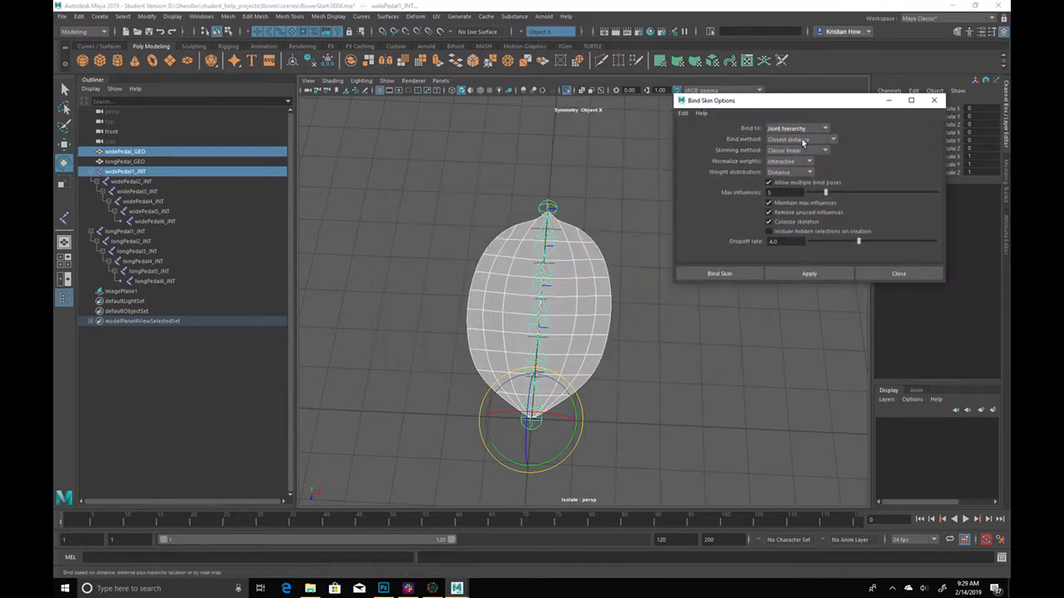
click(809, 273)
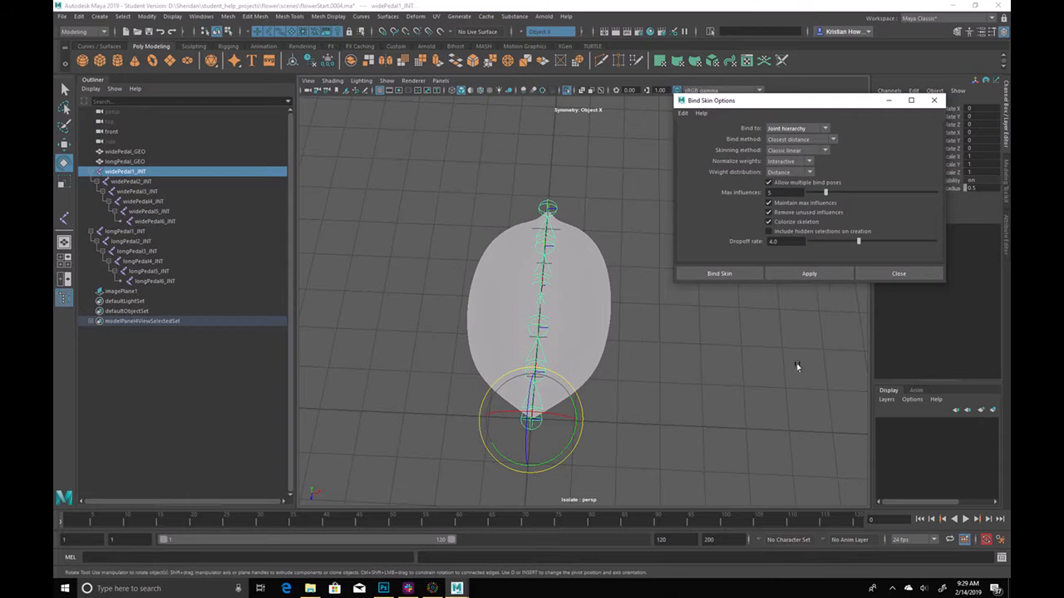
Test the wide petal's skinning by rotating its joints together, and undo the test rotations
click(681, 345)
key(q)
click(527, 329)
shift+drag(528, 325, 556, 314)
shift+drag(525, 283, 474, 287)
key(e)
key(ctrl+z)
drag(665, 348, 480, 458)
key(ctrl+z)
click(484, 252)
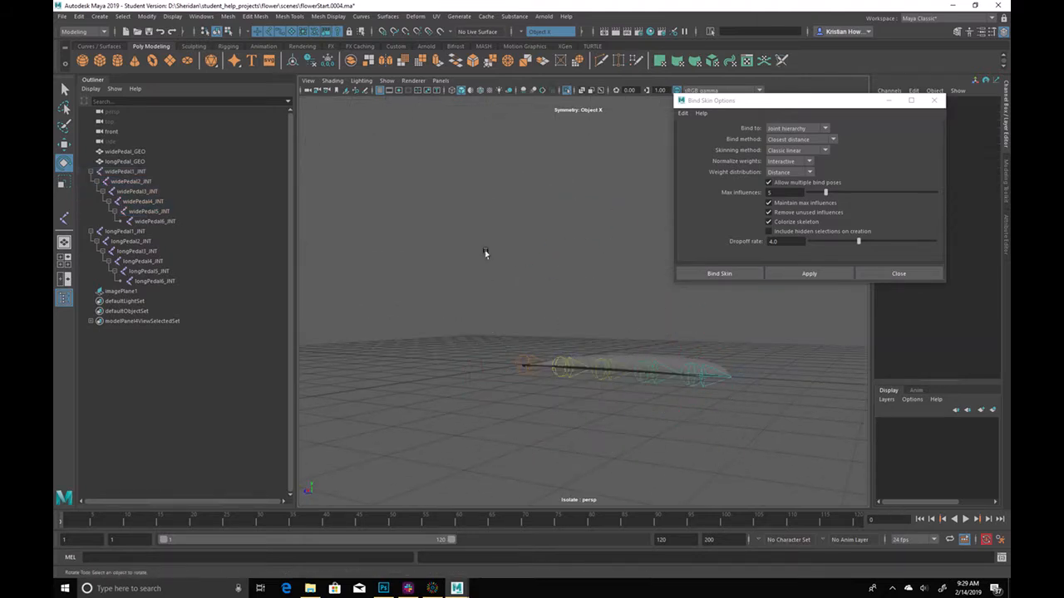
alt+drag(487, 254, 527, 305)
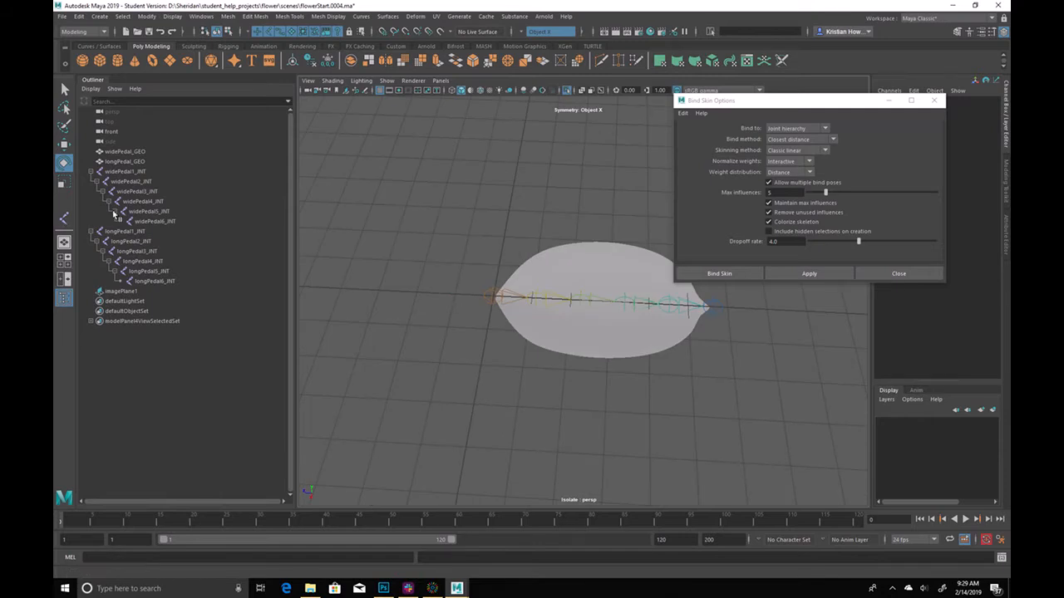
End the isolation and bind longPedal_GEO to joints longPedal1_JNT through longPedal6_JNT with the same Bind Skin settings
click(132, 231)
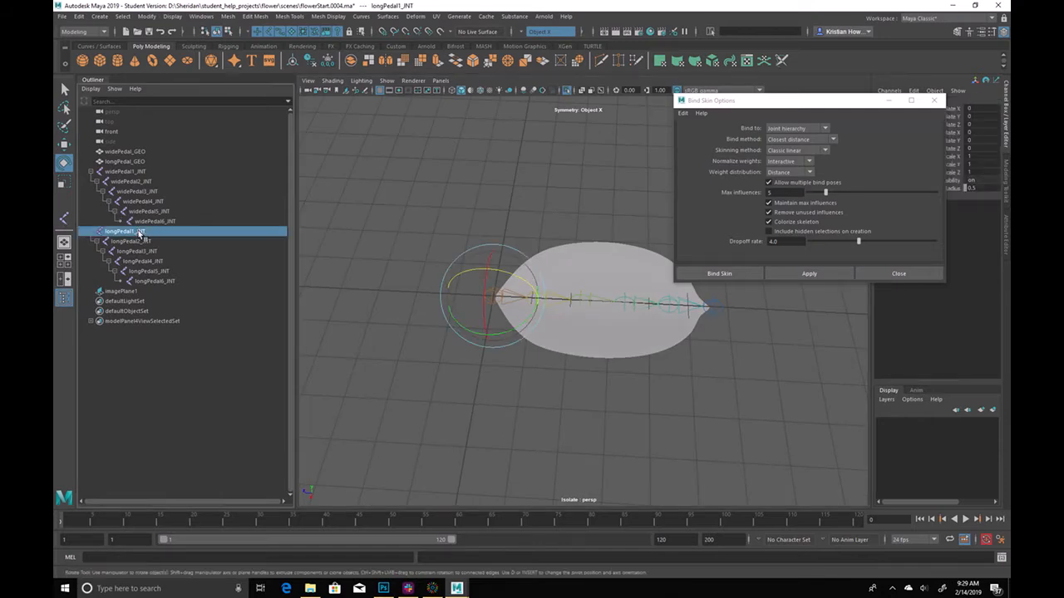
ctrl+click(189, 154)
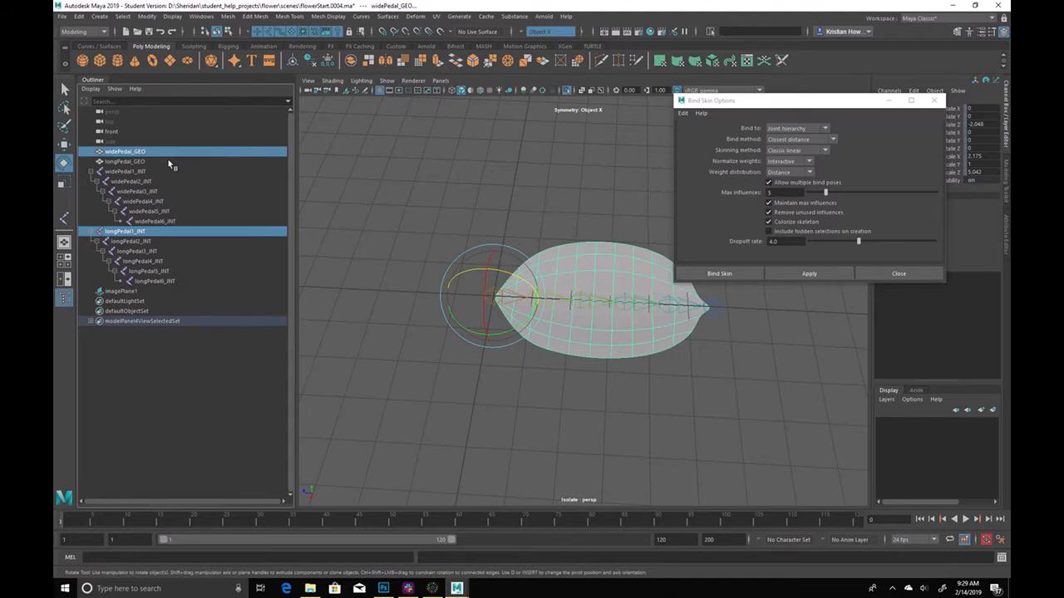
click(171, 161)
ctrl+click(148, 236)
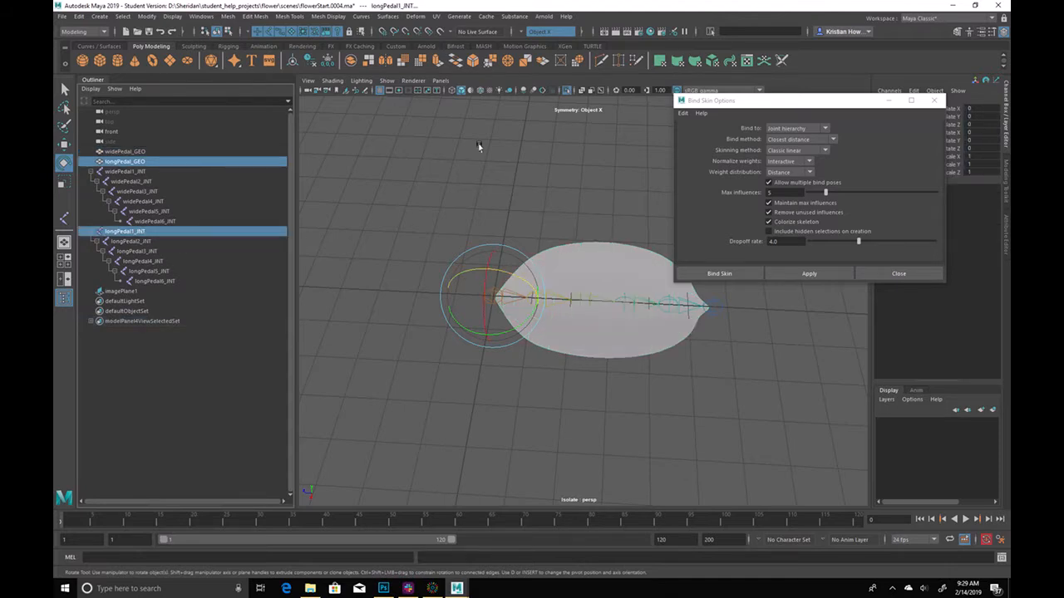
key(ctrl+1)
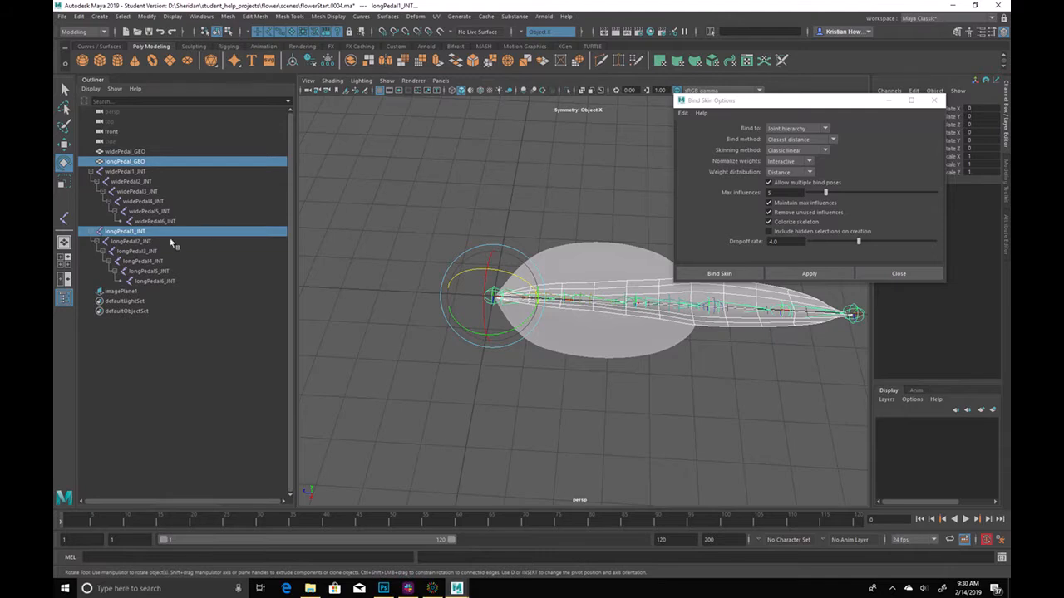
shift+click(194, 282)
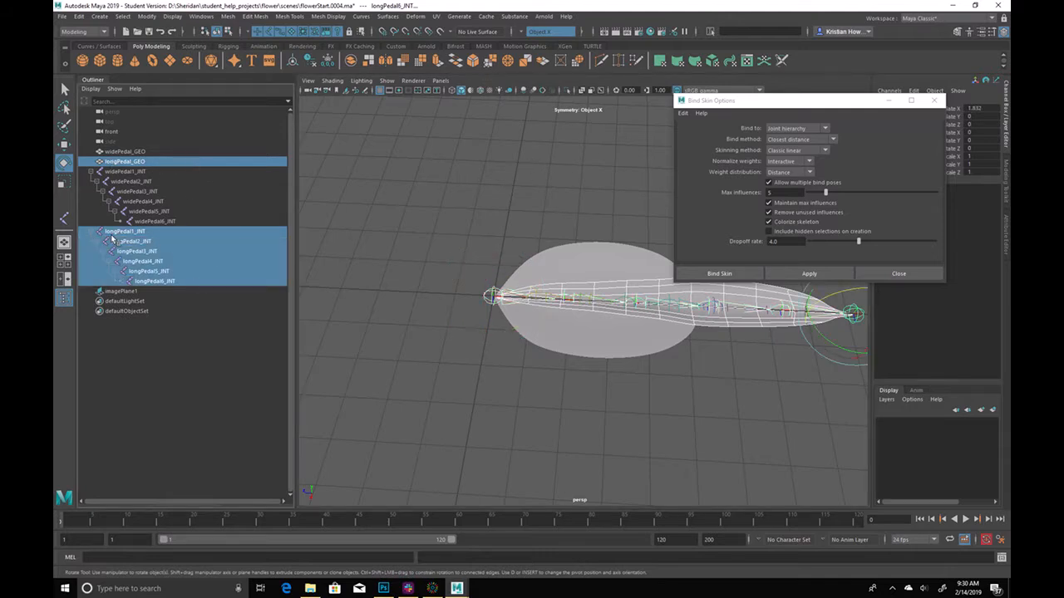
click(823, 277)
Test the long petal's skinning by rotating all six longPedal joints together, and undo the rotation
drag(208, 272, 184, 230)
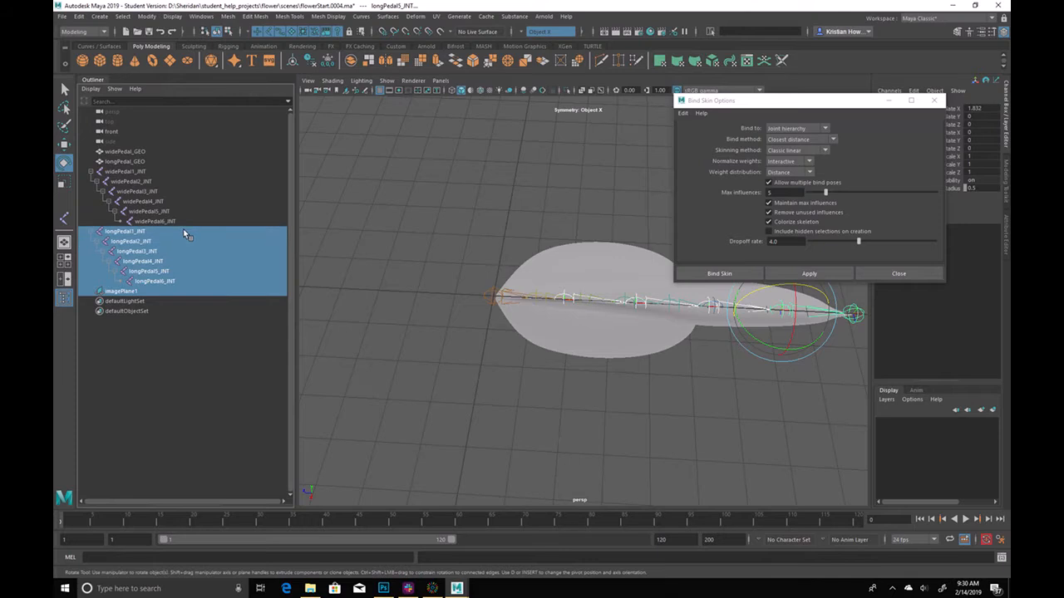
drag(185, 281, 173, 231)
key(f)
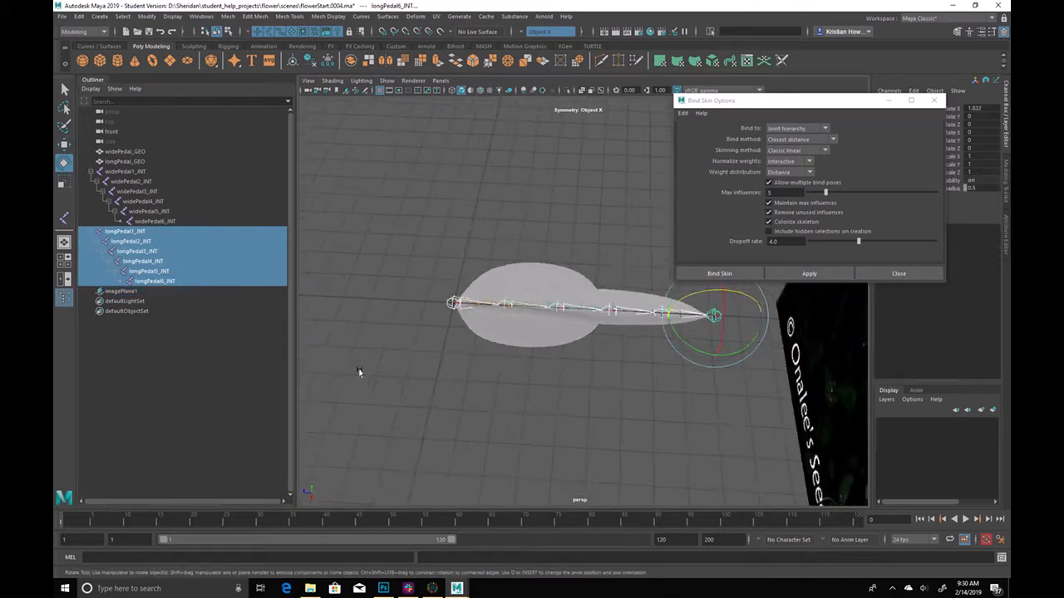
drag(714, 314, 692, 425)
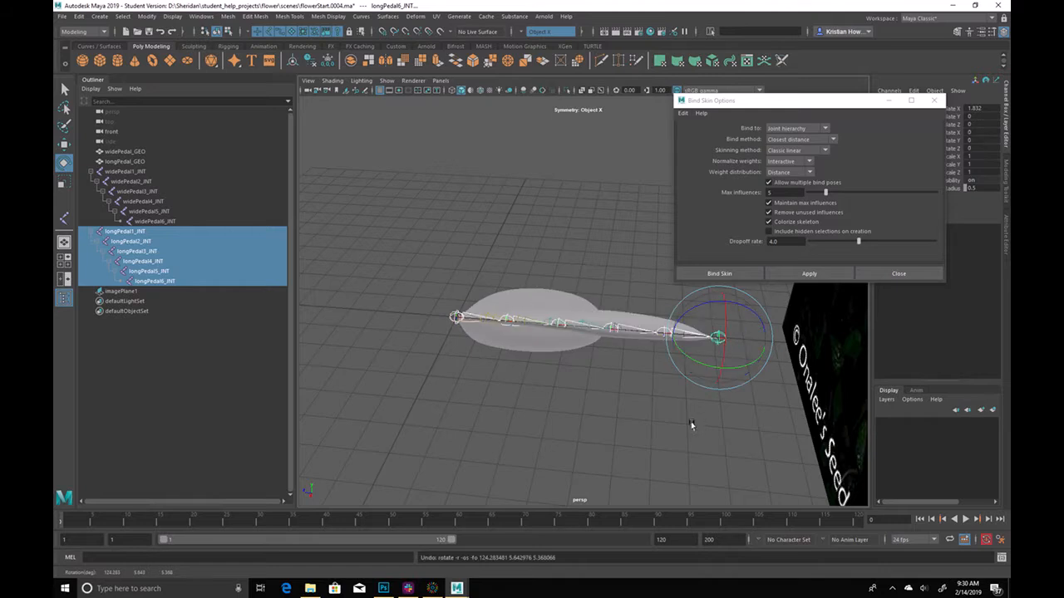
click(617, 438)
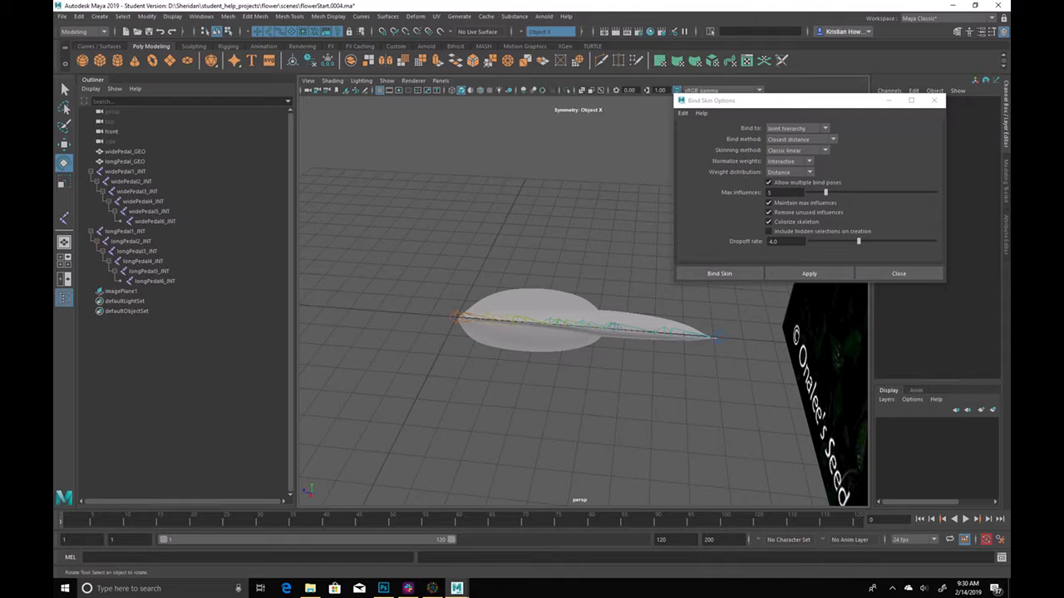
click(187, 231)
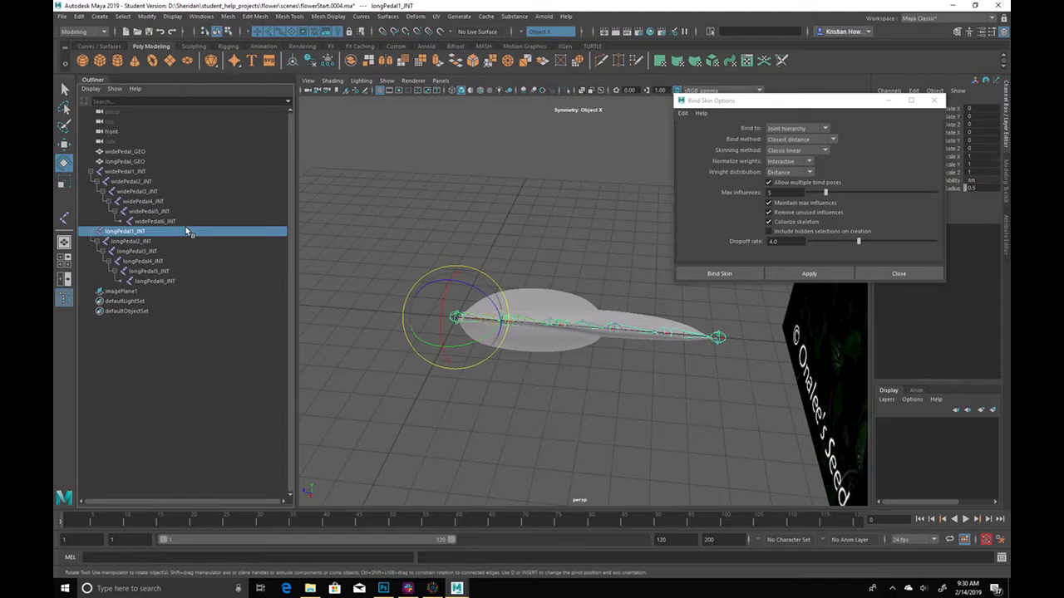
alt+right_drag(487, 304, 623, 313)
alt+drag(623, 314, 491, 344)
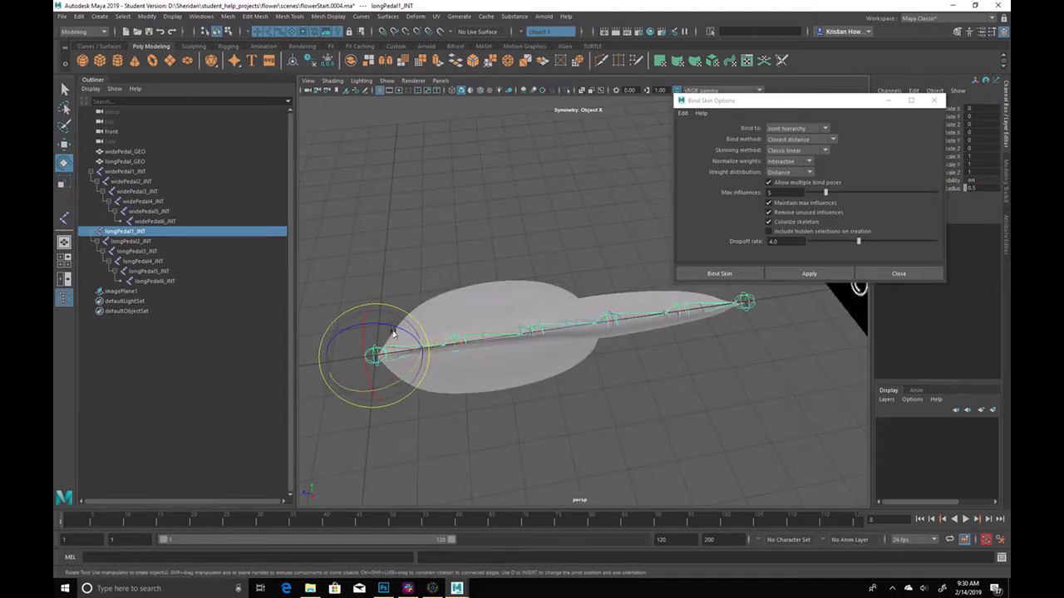
Rename the wide petal geometry as r1_widePedal_GEO
double_click(147, 154)
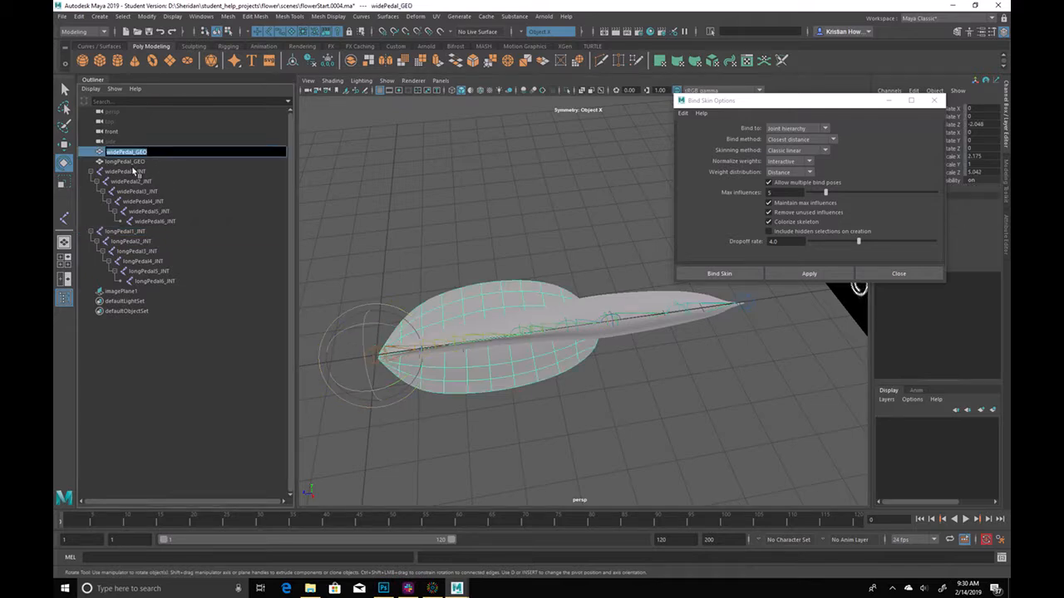
click(133, 171)
click(130, 162)
double_click(117, 153)
click(117, 153)
click(111, 153)
text(r1_)
key(Return)
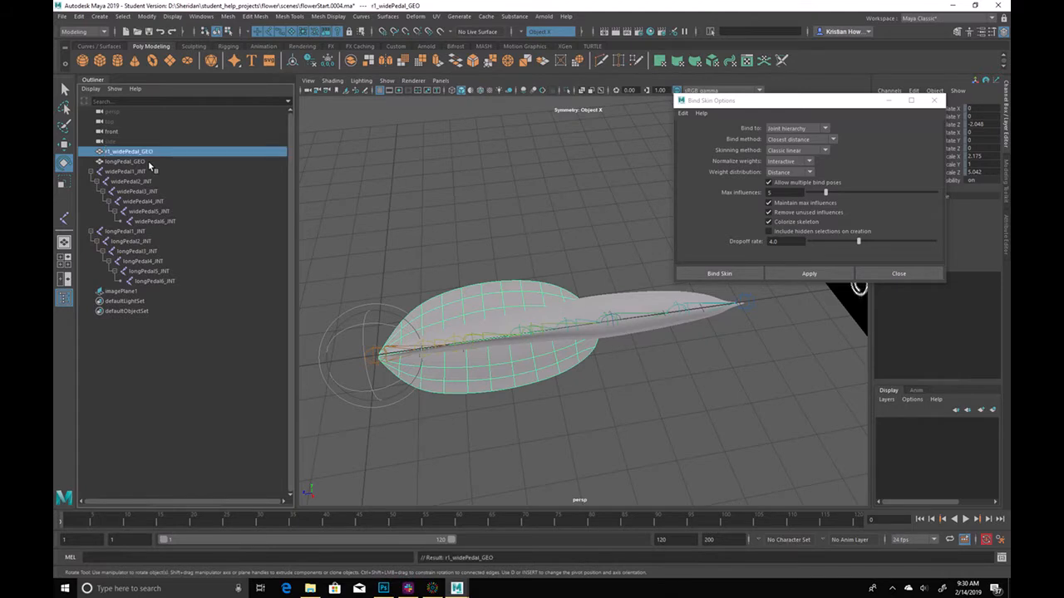
Rename the long petal geometry as r1_longPedal_GEO and select the long petal's root joint
double_click(148, 162)
click(106, 163)
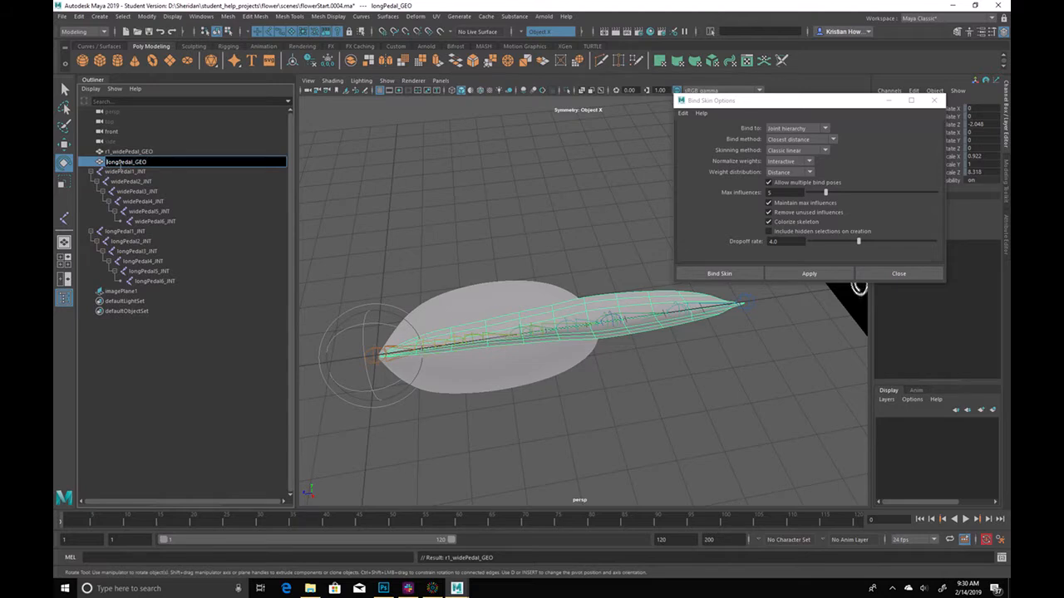
text(r1_)
key(Return)
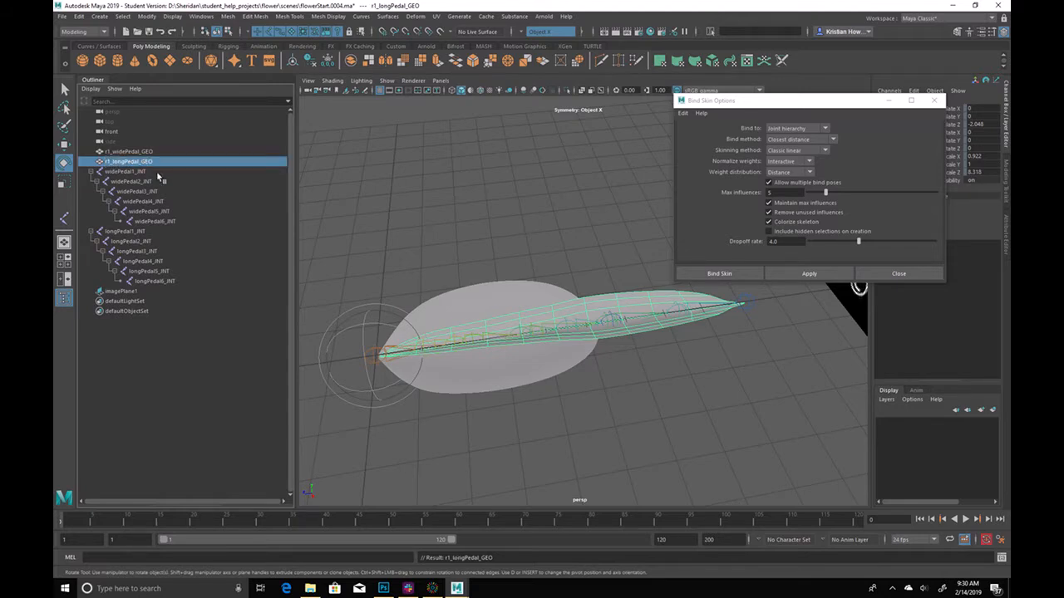
click(199, 230)
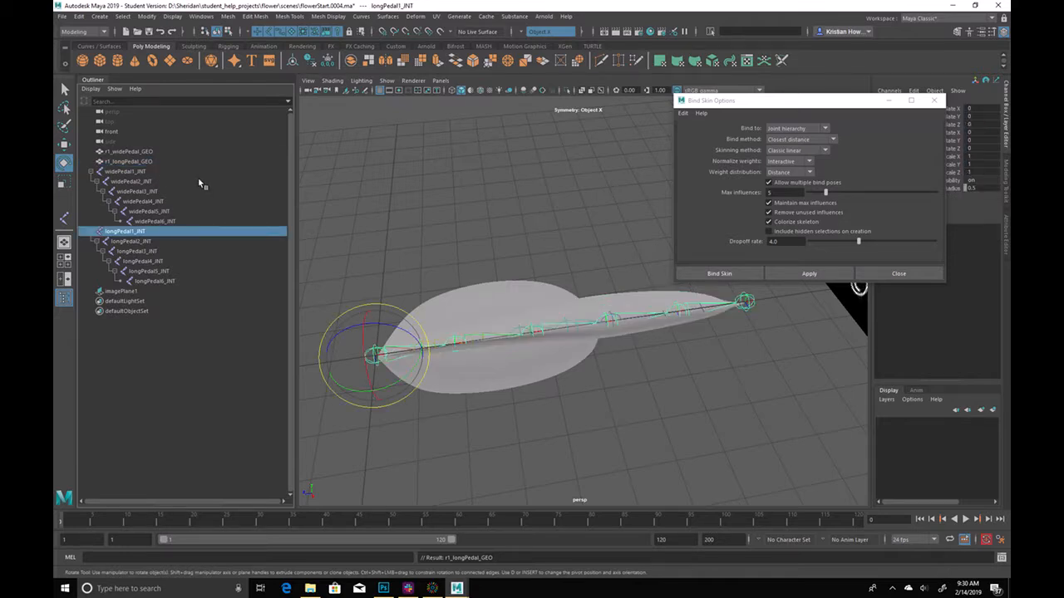
Group r1_longPedal_GEO with its root joint longPedal1_JNT and name the group longPedal_GRP
ctrl+click(184, 162)
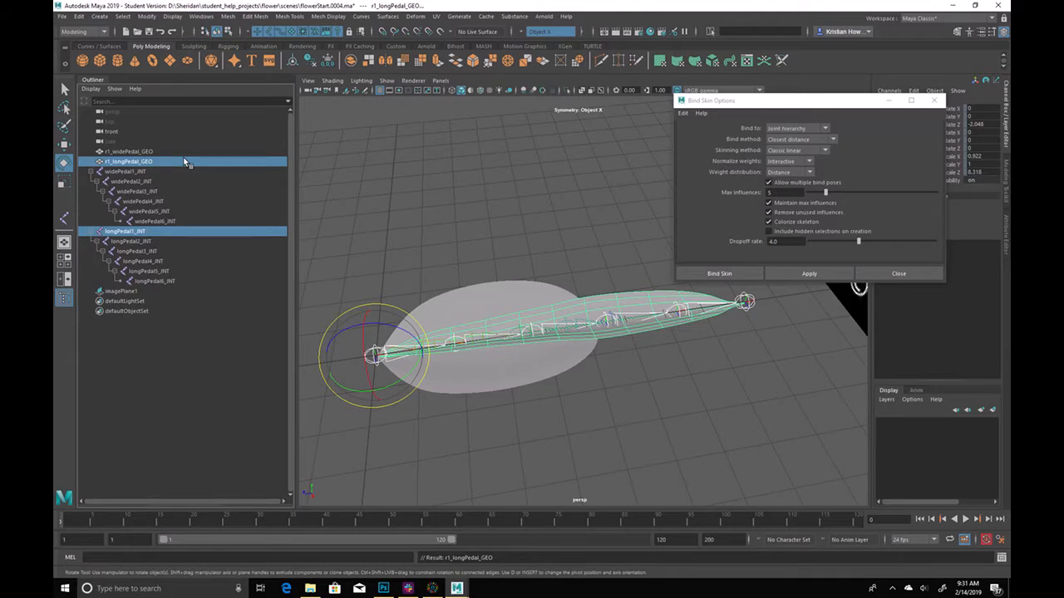
key(ctrl+g)
double_click(129, 230)
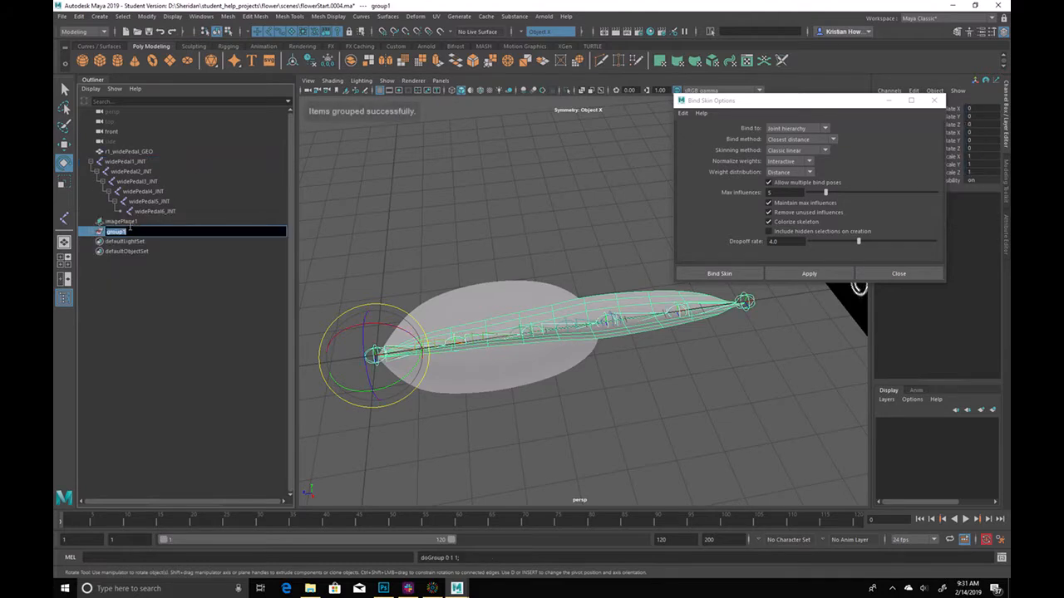
text(longPe)
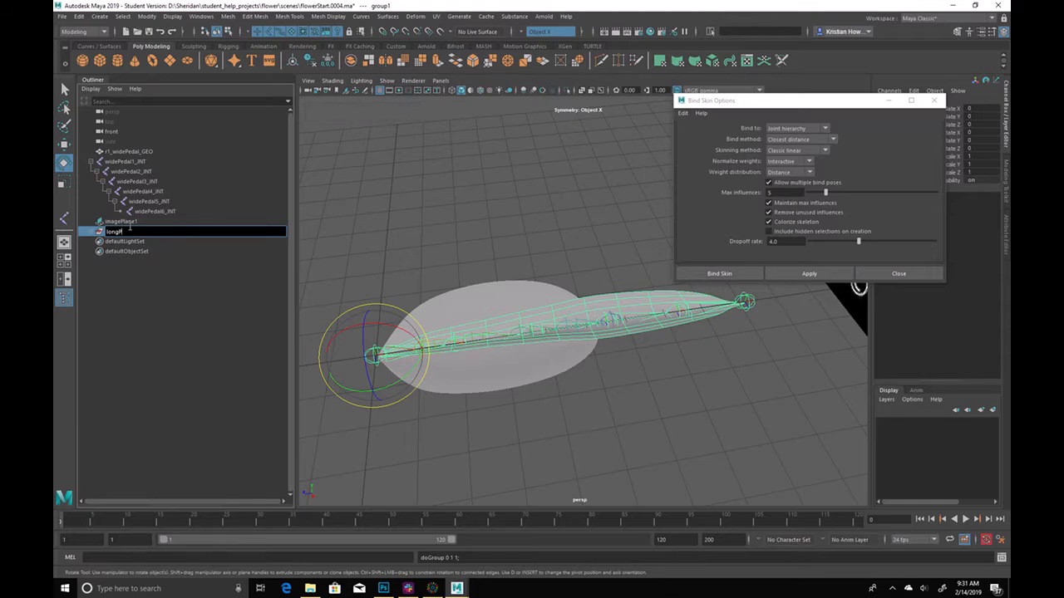
text(dal_GRP)
key(Return)
Group r1_widePedal_GEO with its root joint widePedal1_JNT and name the group shortPedal_GRP
drag(152, 162, 149, 152)
key(ctrl+g)
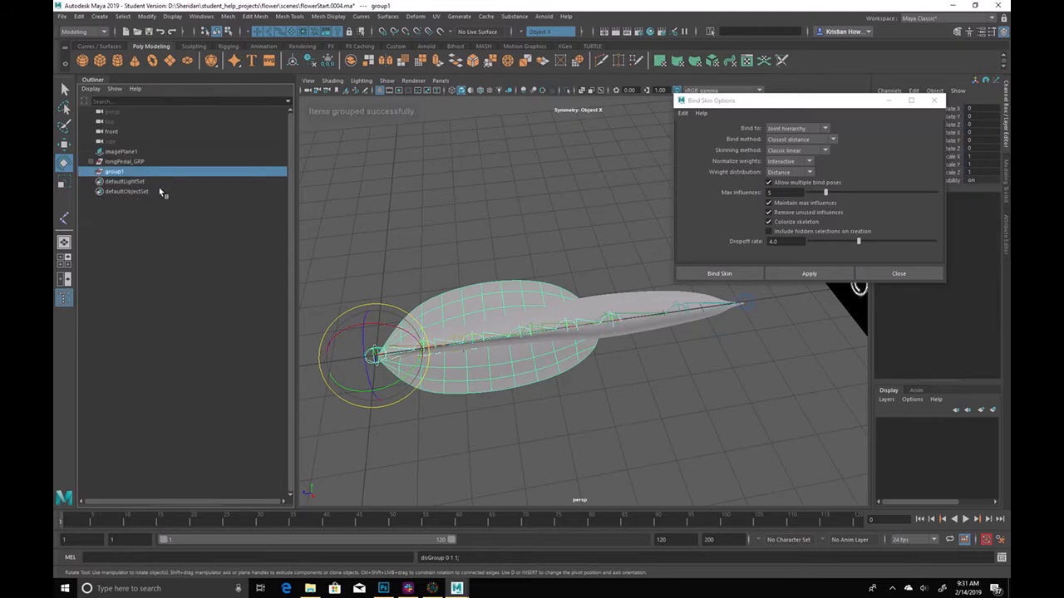
double_click(138, 173)
text(w)
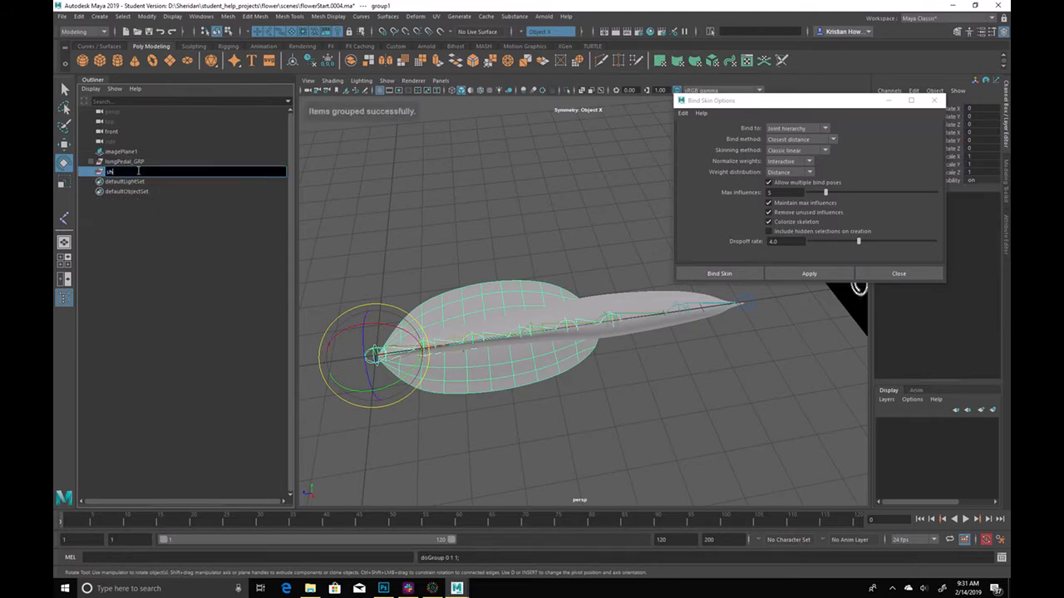
text(hortPed)
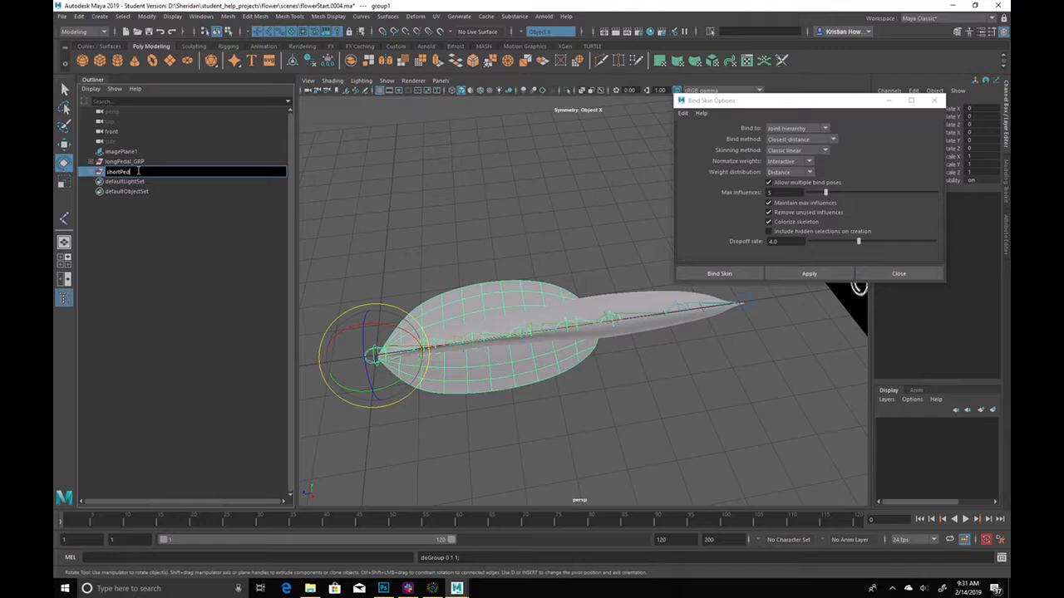
text(al_GRP)
key(Return)
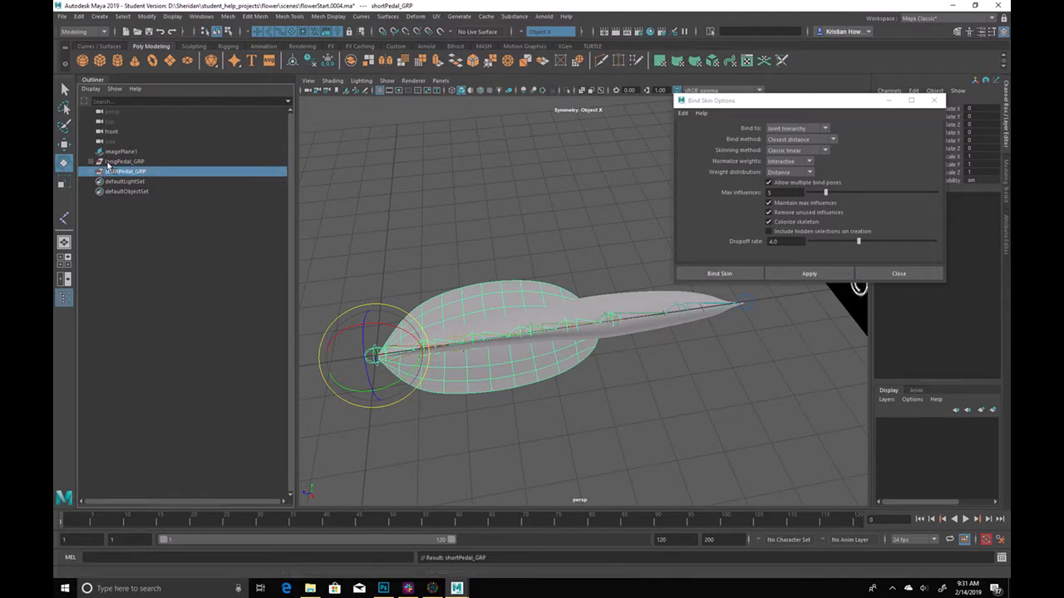
Add the prefix r1_ to the names of both petal groups, making them r1_longPedal_GRP and r1_shortPedal_GRP
click(109, 162)
text(r1_)
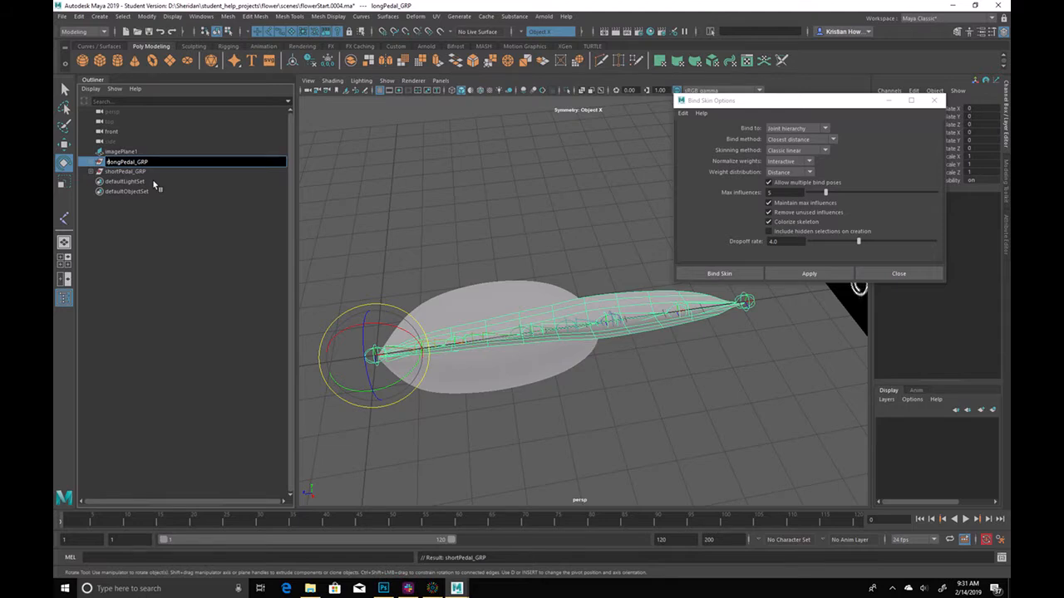
key(Return)
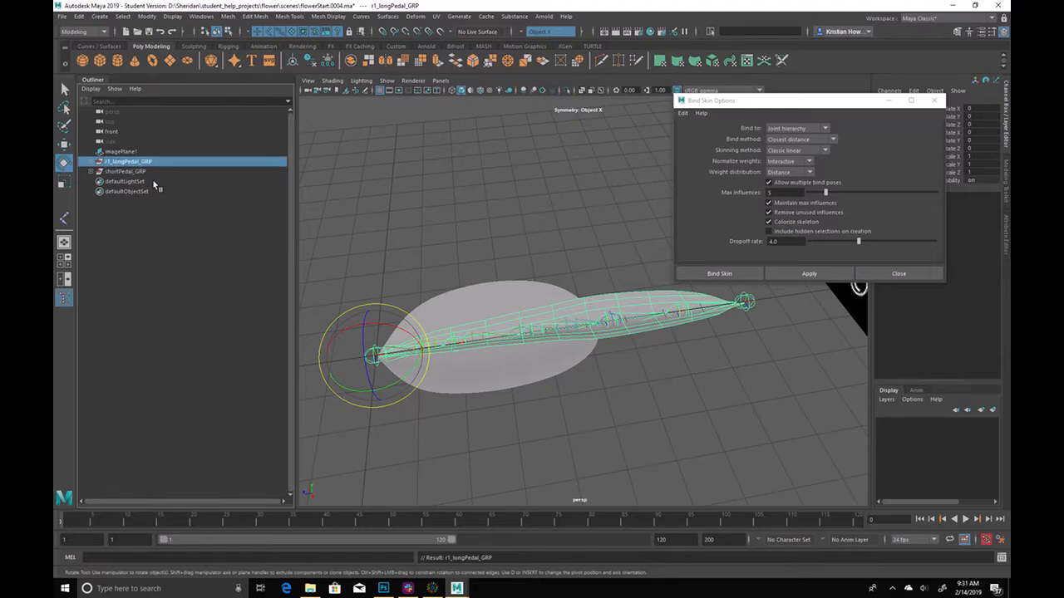
click(125, 171)
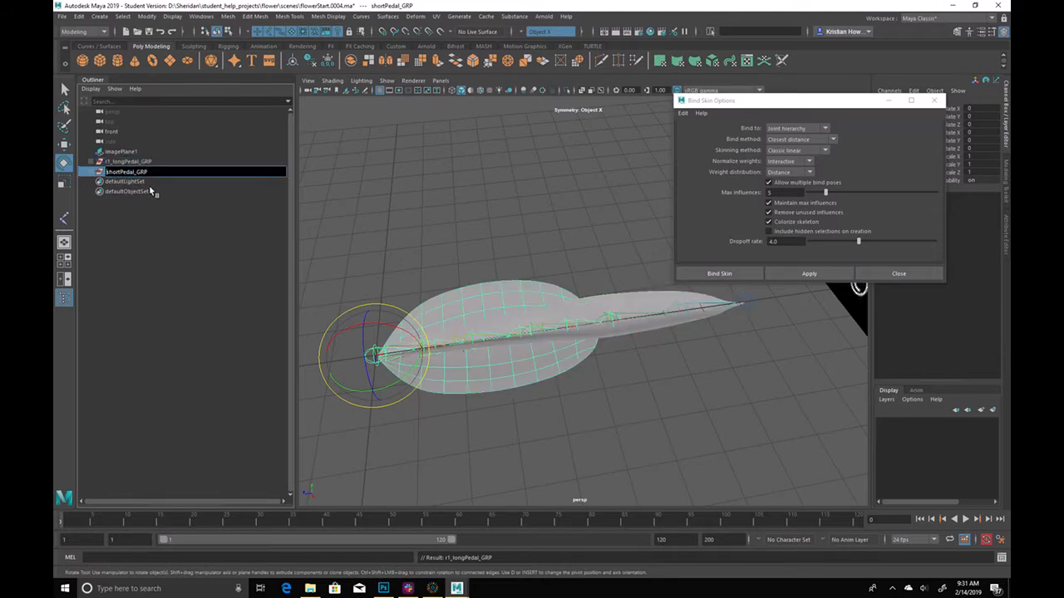
text(r1_)
key(Return)
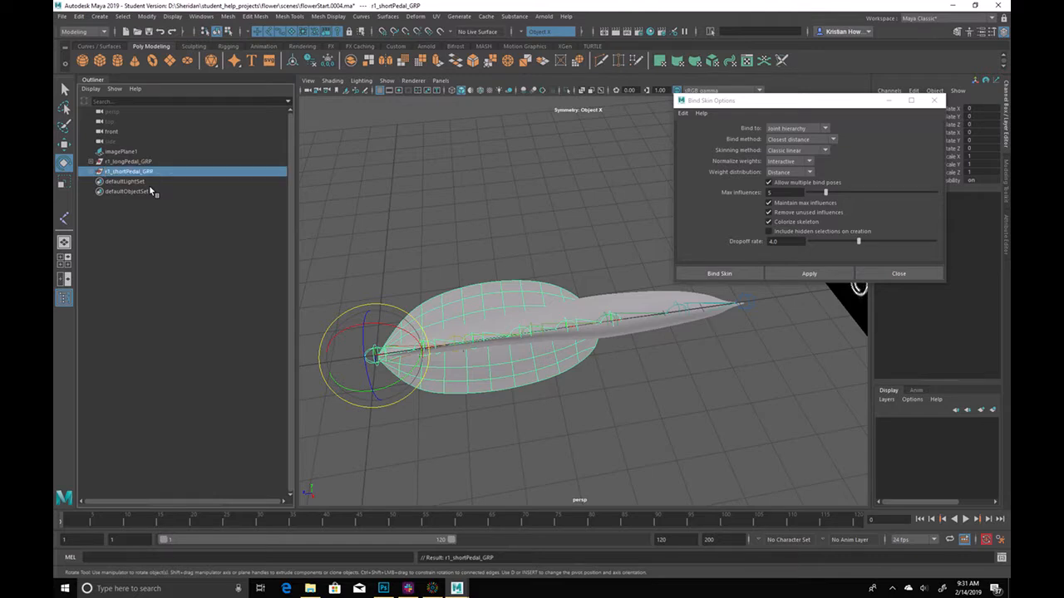
Select r1_longPedal_GRP and enable Duplicate input graph in the Duplicate Special options
ctrl+click(139, 161)
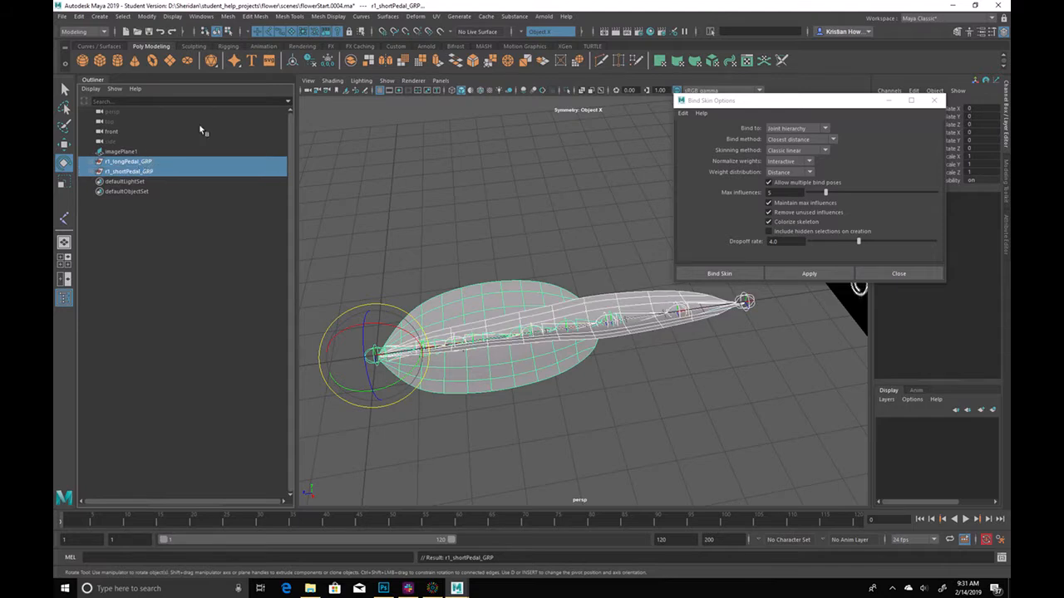
click(140, 162)
click(147, 171)
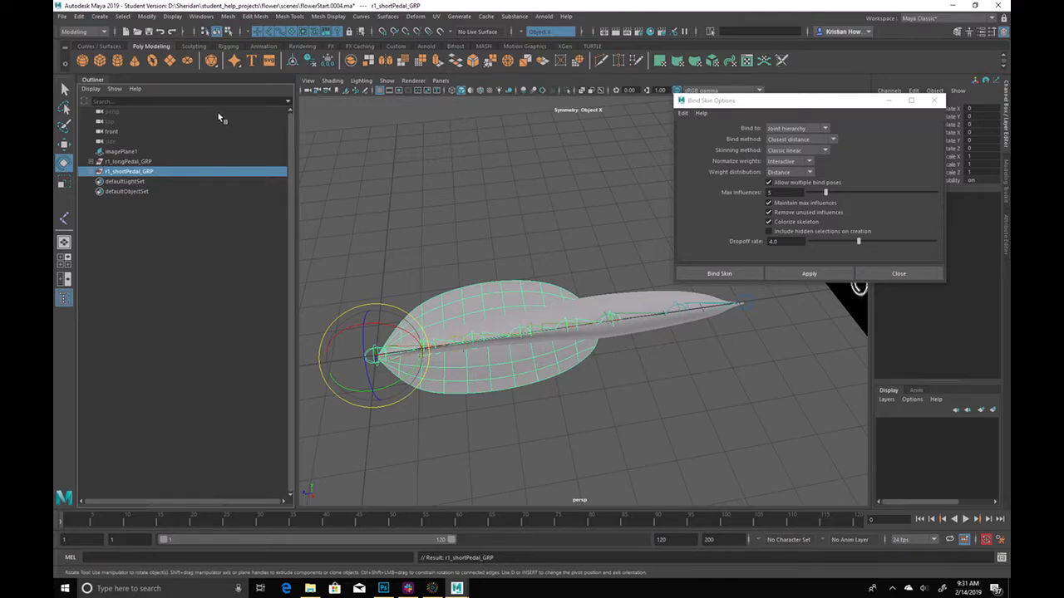
click(133, 162)
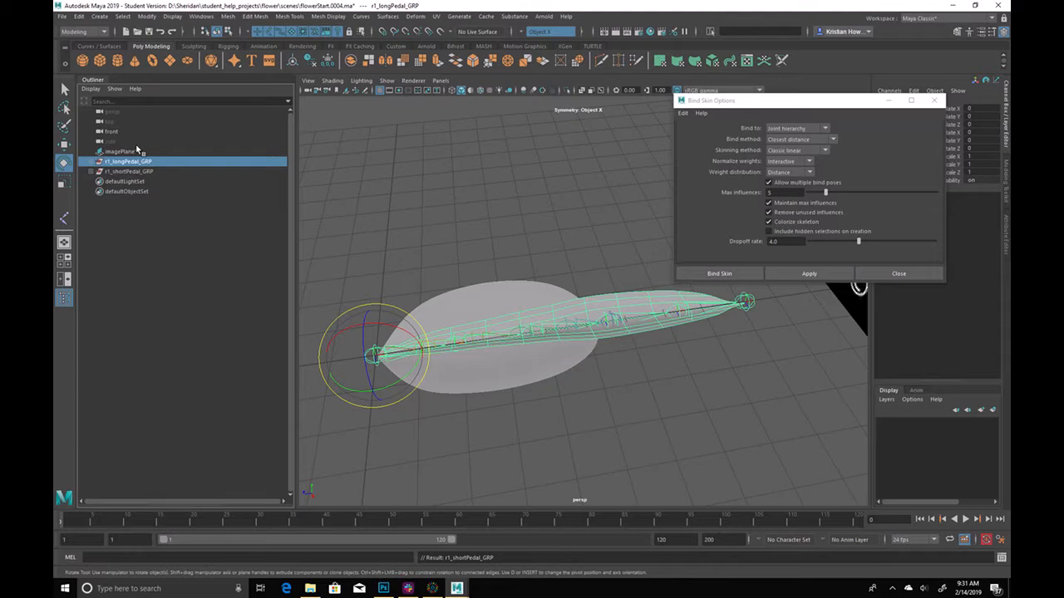
click(79, 16)
mouse_move(154, 144)
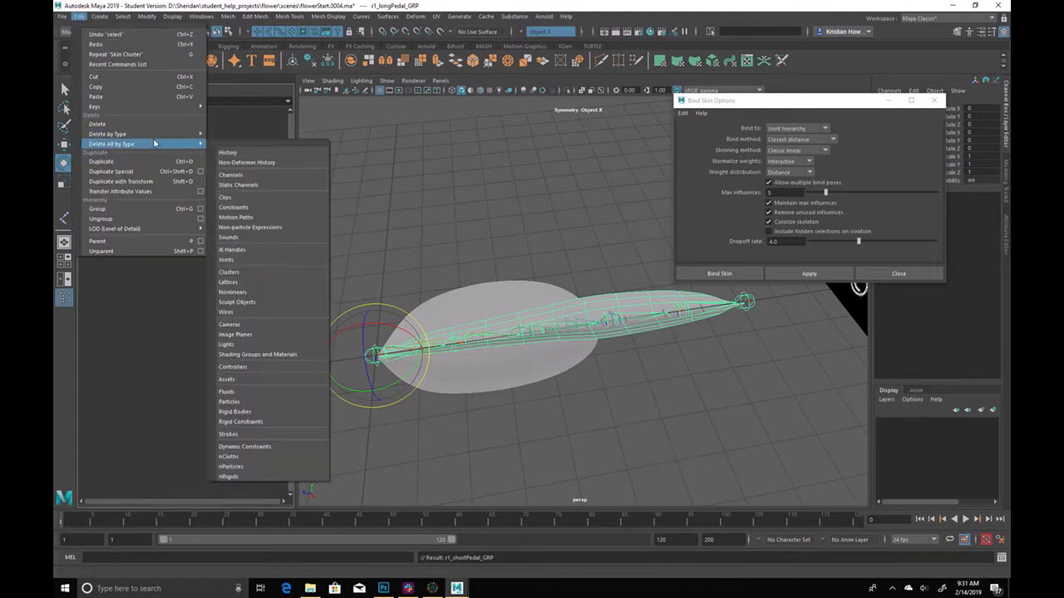
click(200, 172)
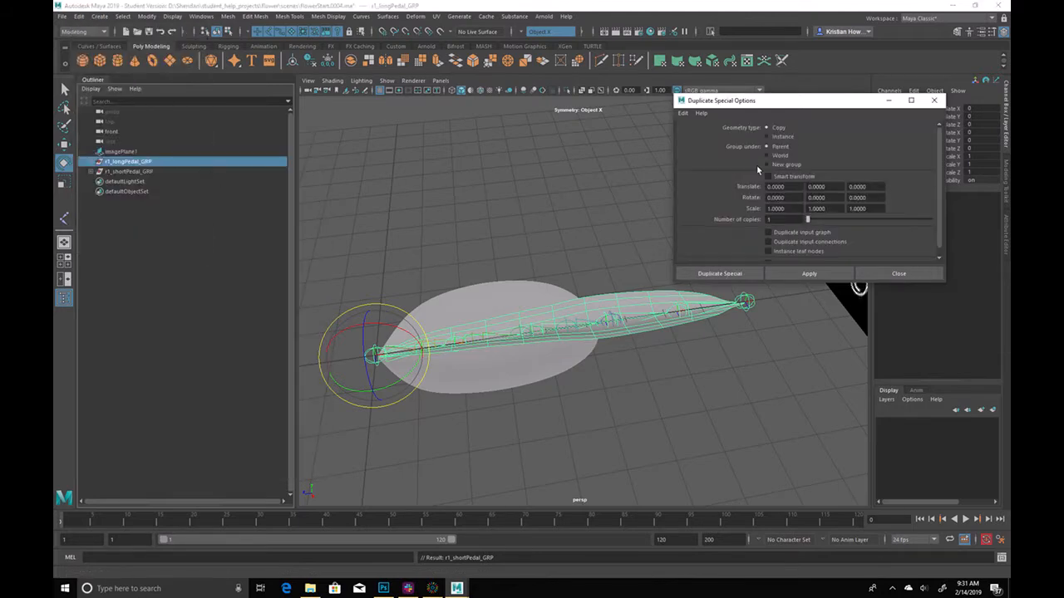
click(816, 233)
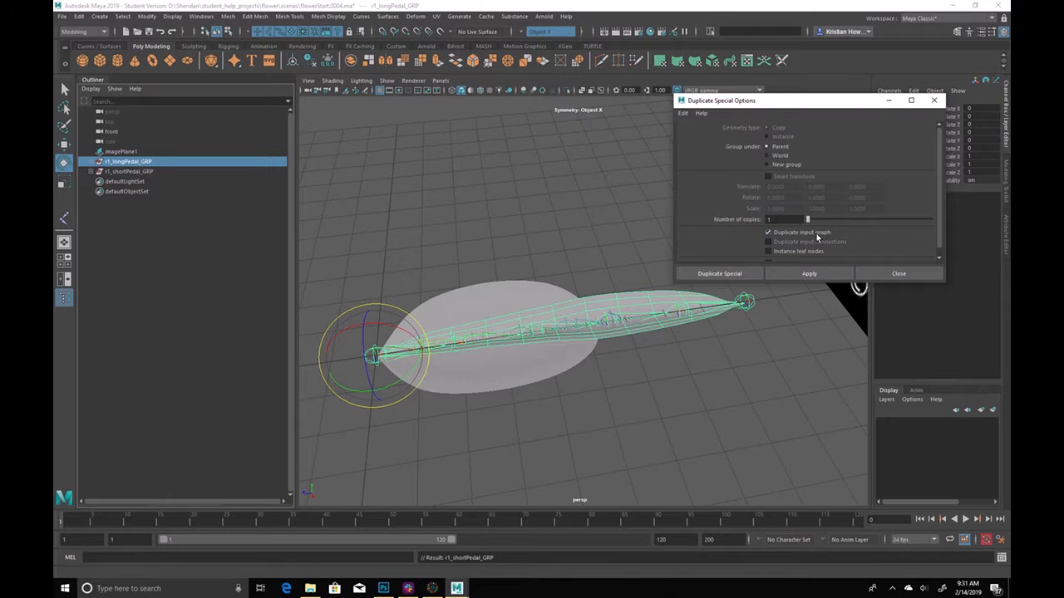
Duplicate r1_longPedal_GRP with its input graph and rename the copy r2_longPedal_GRP
click(810, 275)
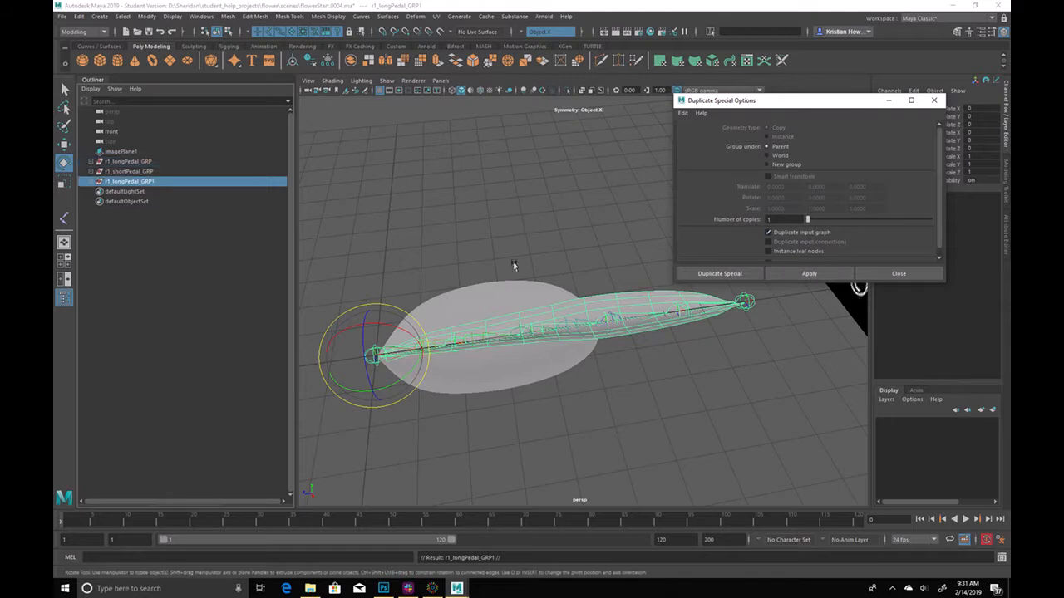
double_click(111, 181)
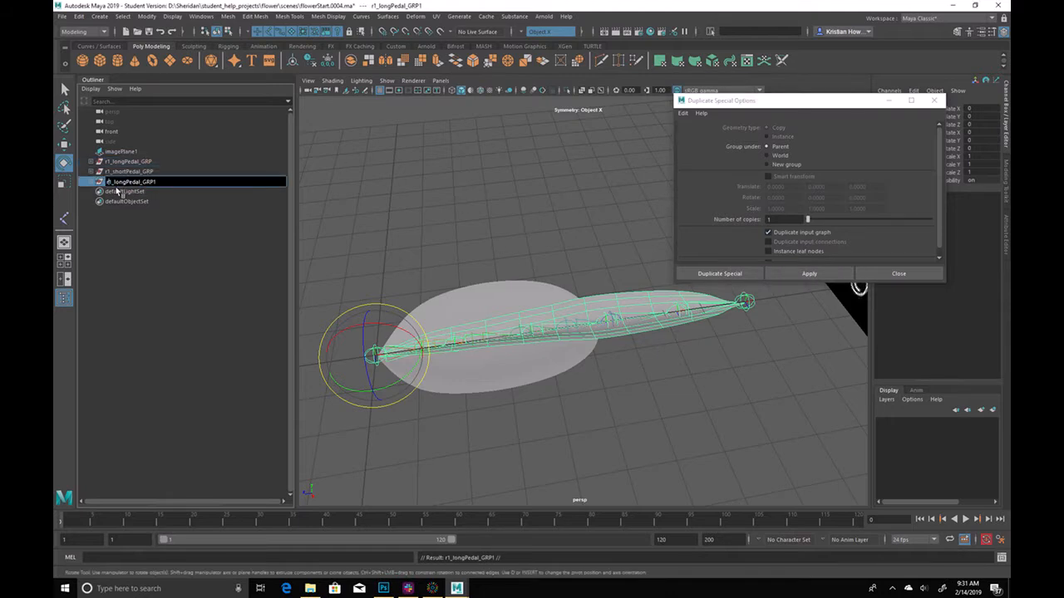
key(BackSpace)
text(2)
key(BackSpace)
key(Return)
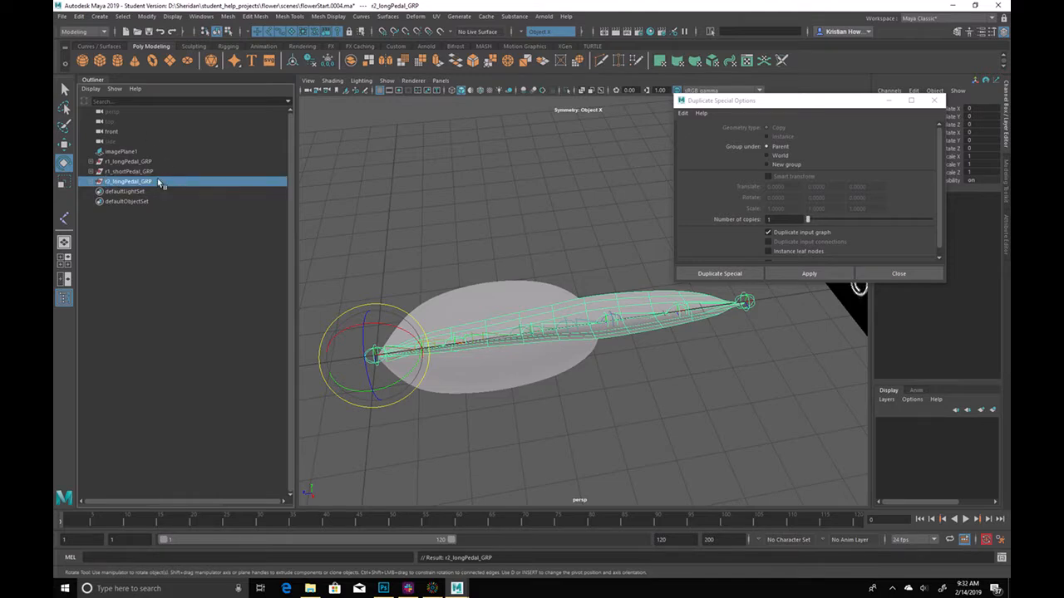
Reorder the Outliner so that r2_longPedal_GRP sits directly below r1_longPedal_GRP
click(158, 160)
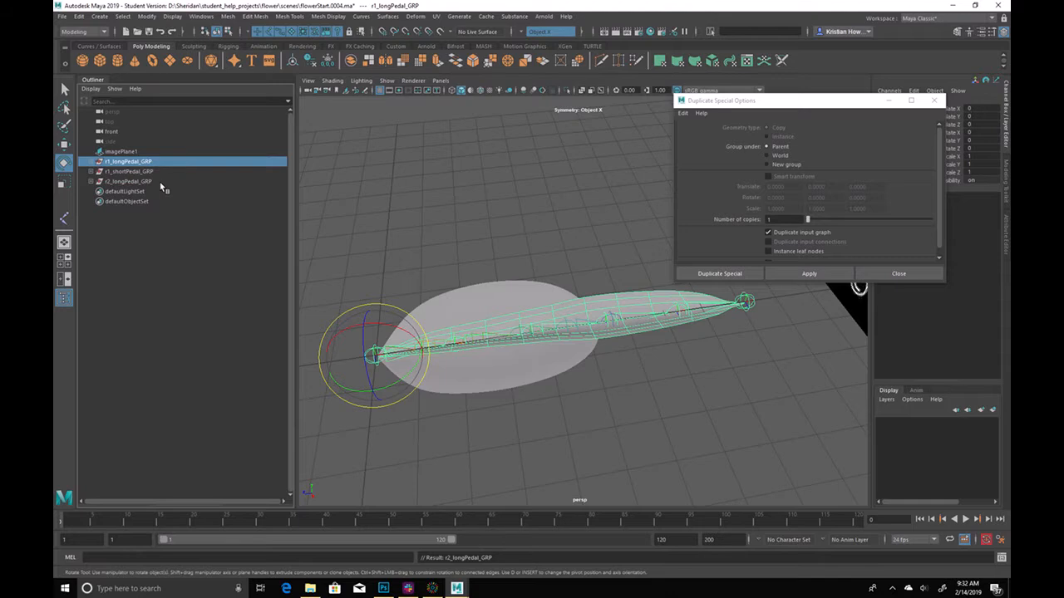
click(146, 171)
click(145, 181)
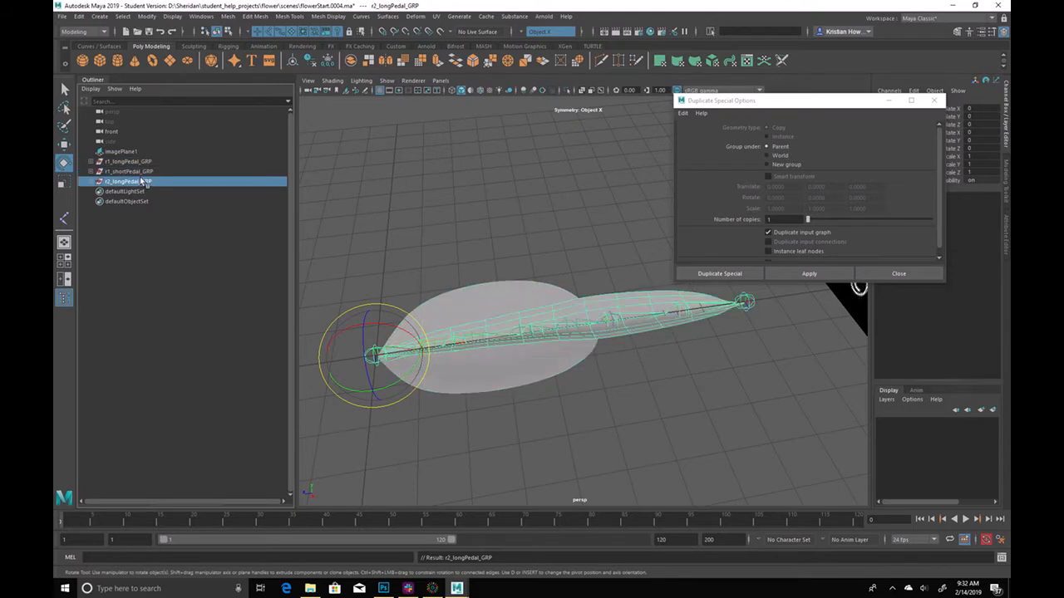
middle_drag(146, 181, 153, 172)
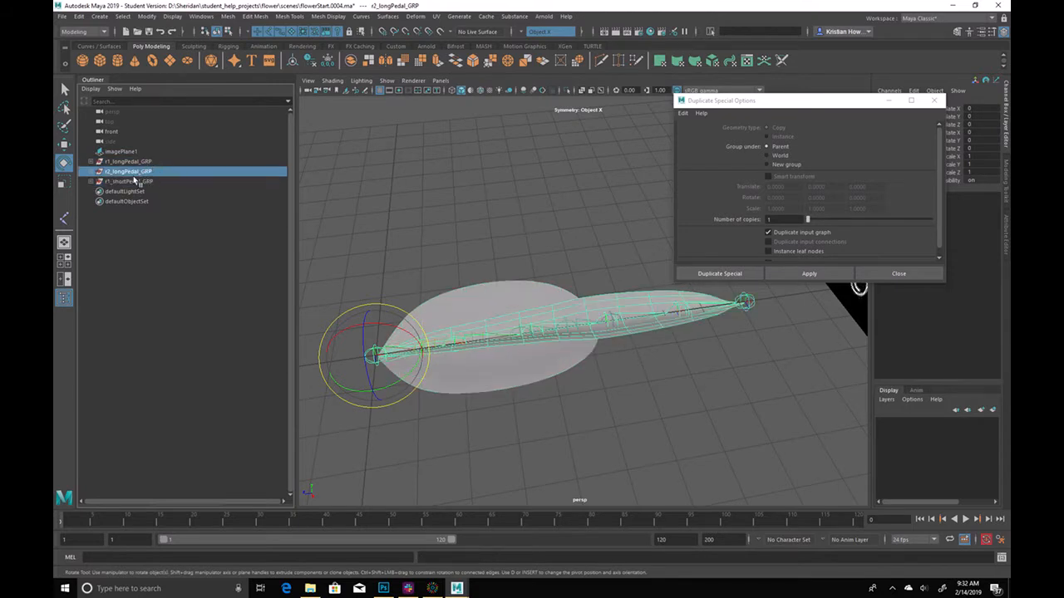
Duplicate r1_shortPedal_GRP with its input graph and rename the copy r2_shortPedal_GRP
click(133, 183)
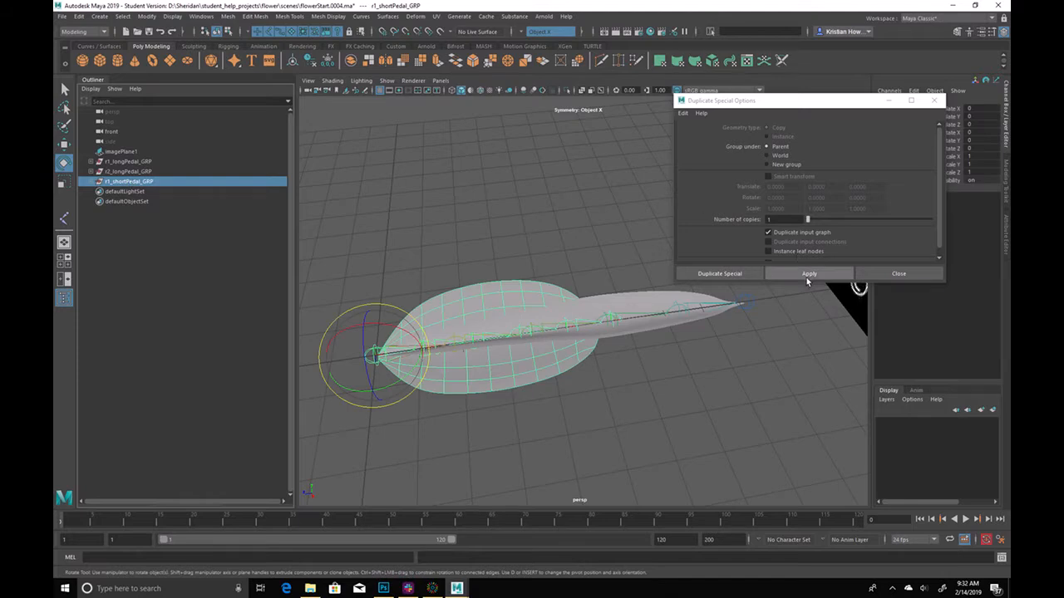
click(805, 276)
double_click(110, 192)
click(111, 193)
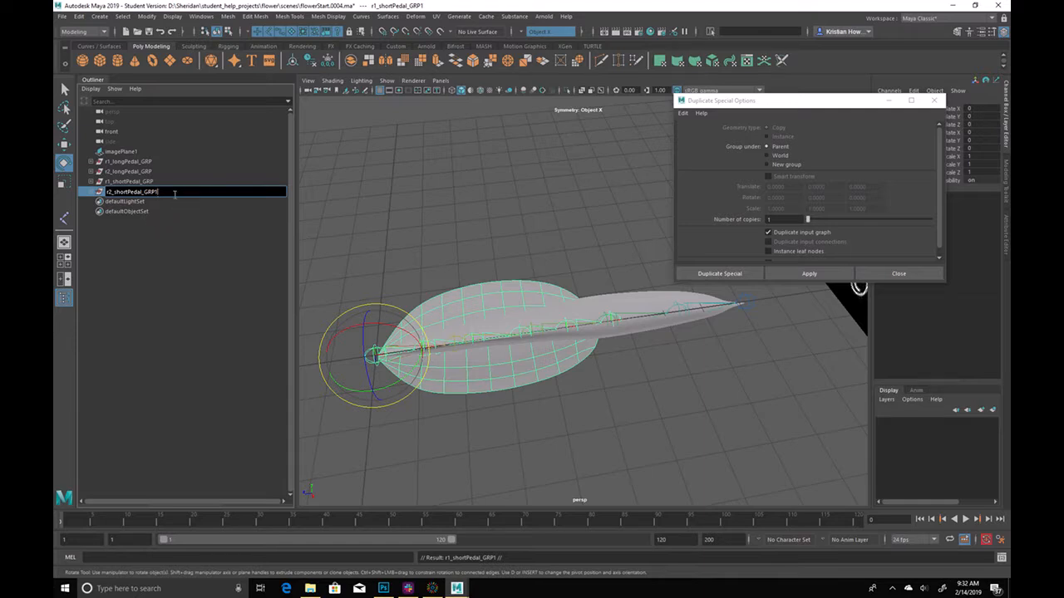
key(BackSpace)
key(Return)
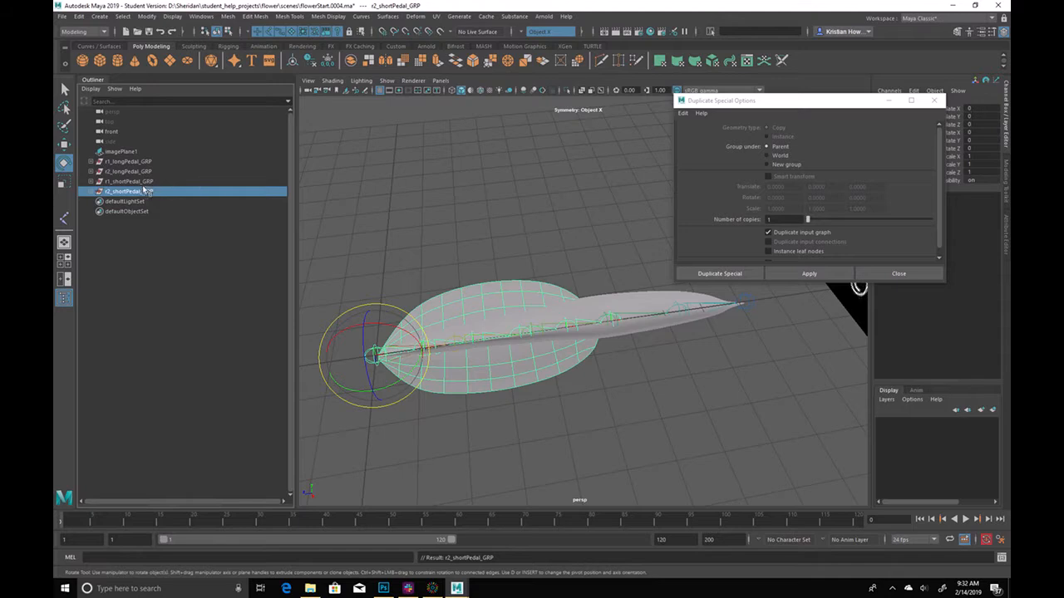
Expand all four petal groups and examine the names of the joints and geometry inside them
click(228, 238)
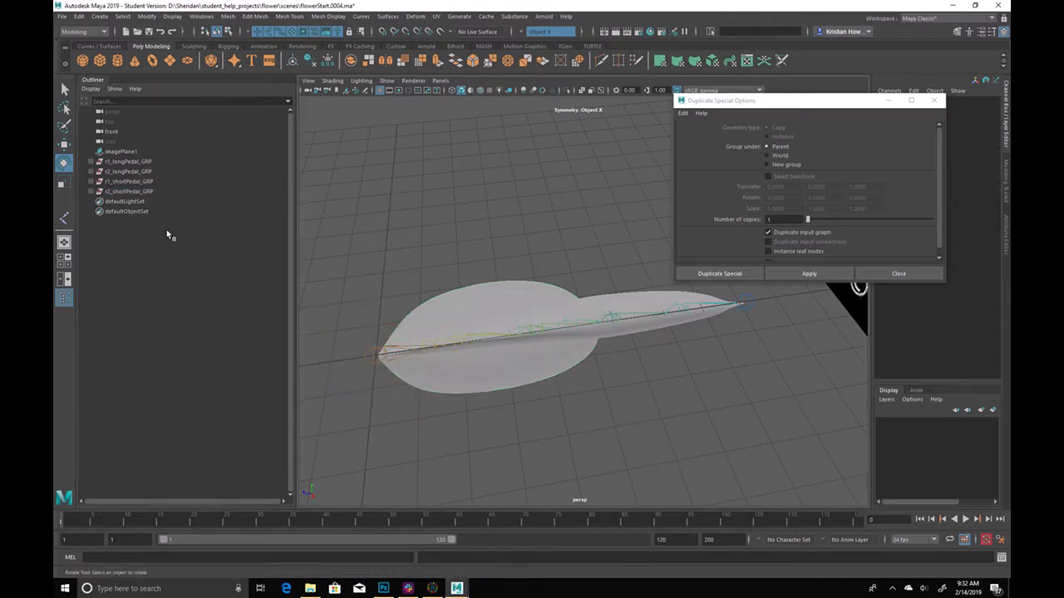
click(374, 354)
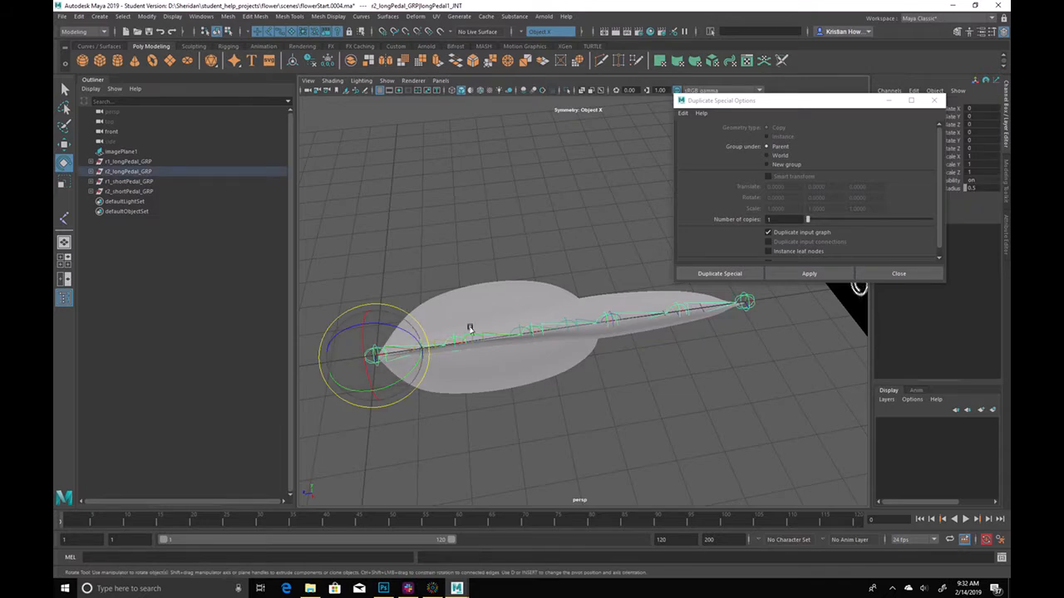
drag(805, 102, 621, 91)
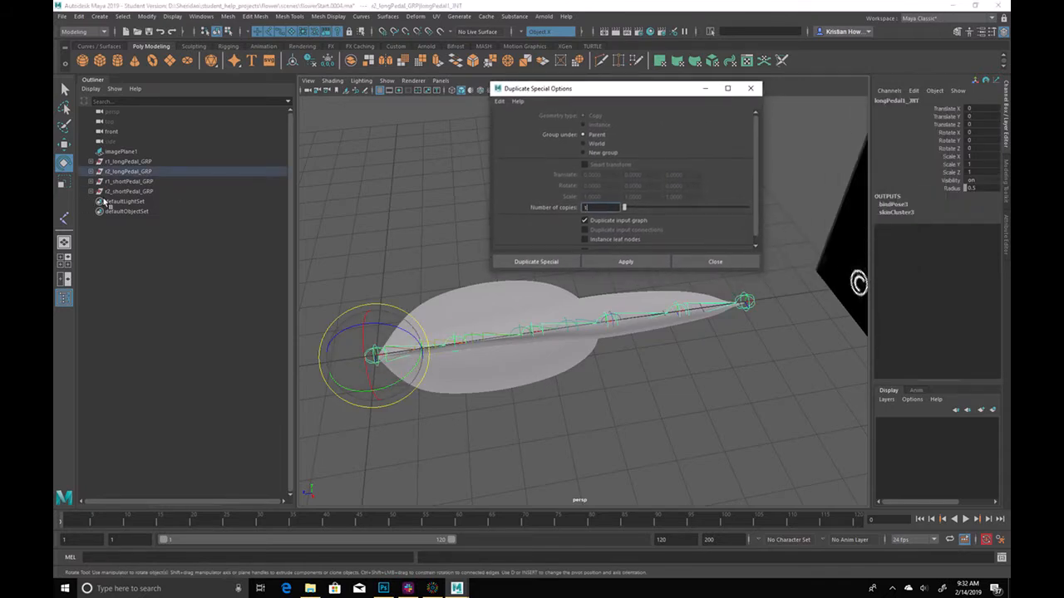
click(90, 193)
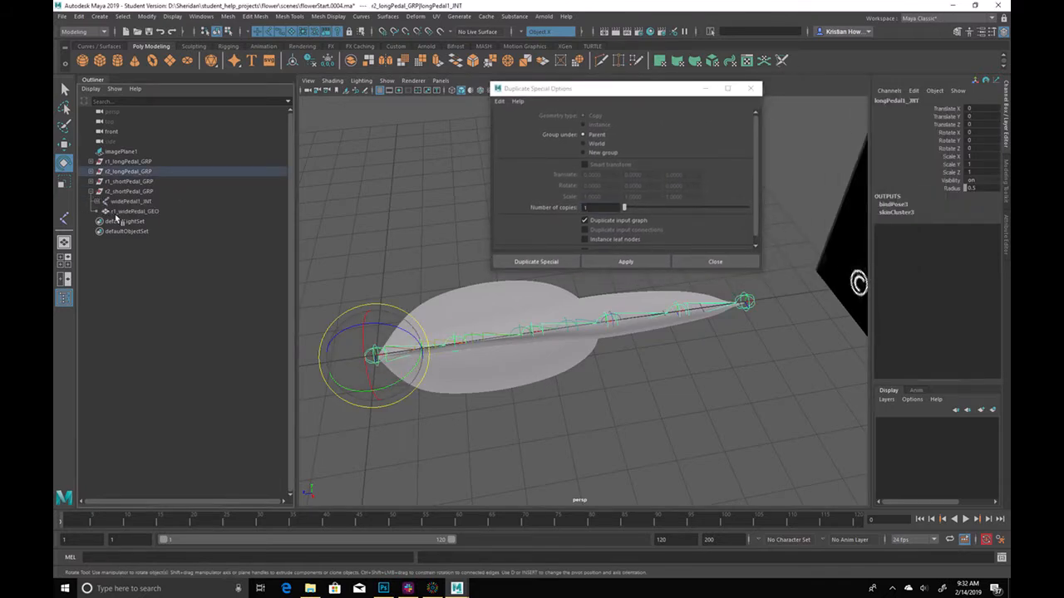
click(123, 212)
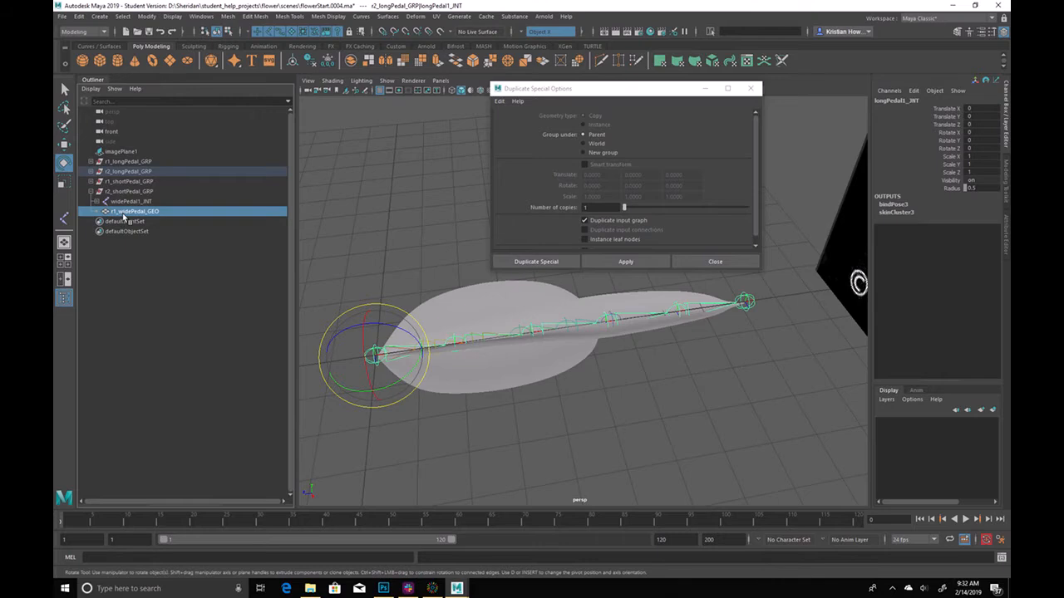
click(91, 181)
click(90, 172)
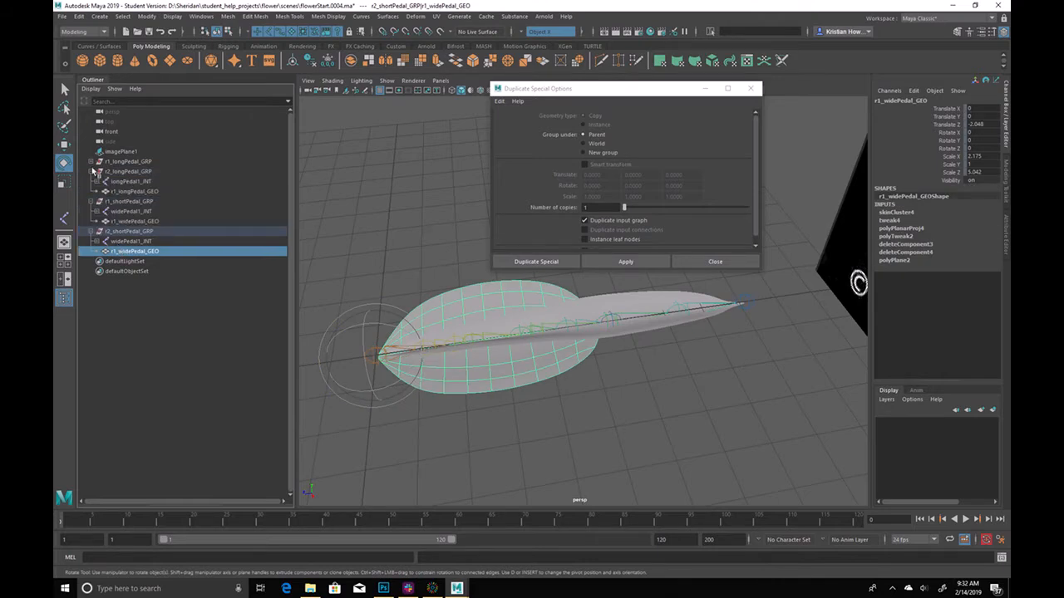
click(91, 161)
Delete the duplicated groups r2_shortPedal_GRP and r2_longPedal_GRP
click(155, 251)
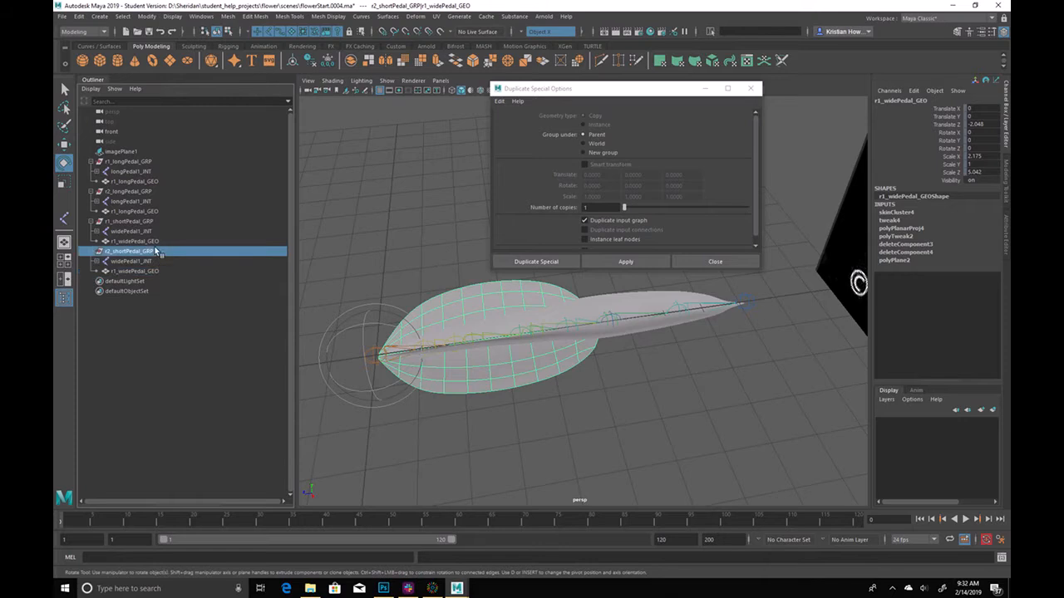
ctrl+click(158, 192)
key(Delete)
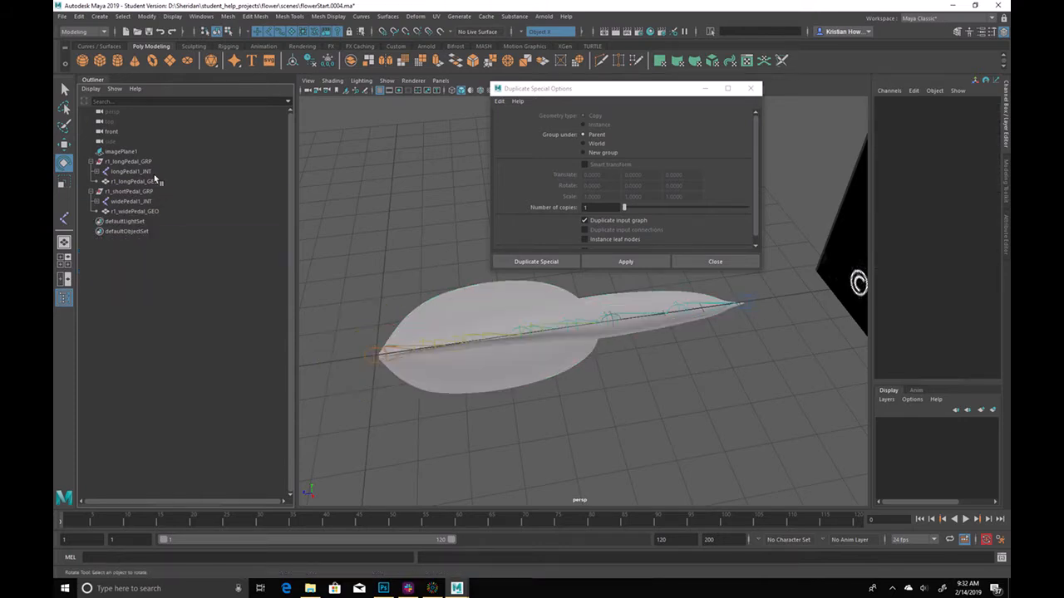
Add the prefix r1_ to the whole longPedal1_JNT joint hierarchy
double_click(124, 172)
key(Return)
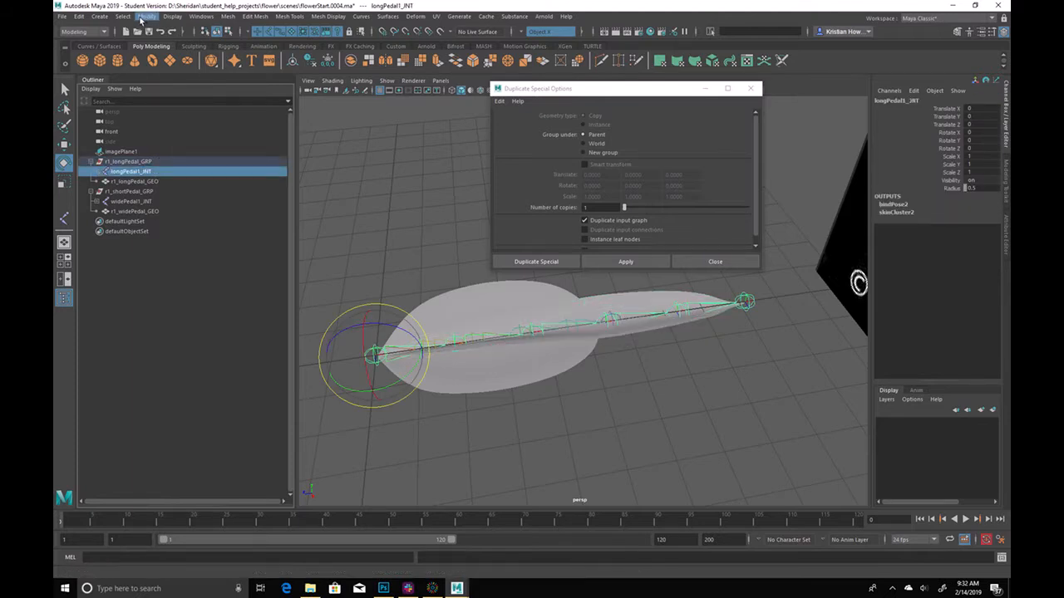
click(146, 17)
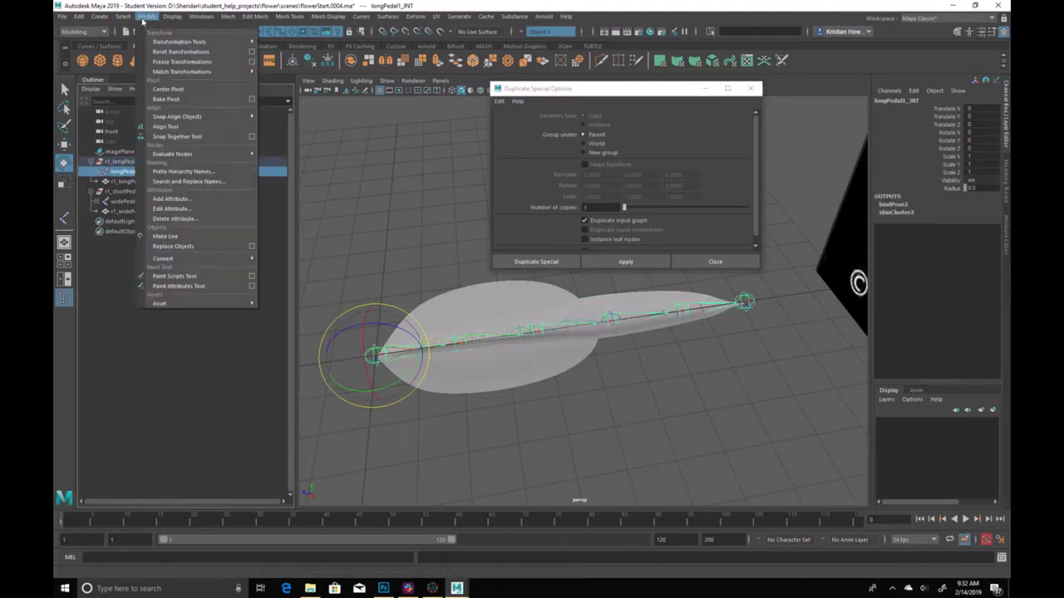
click(214, 171)
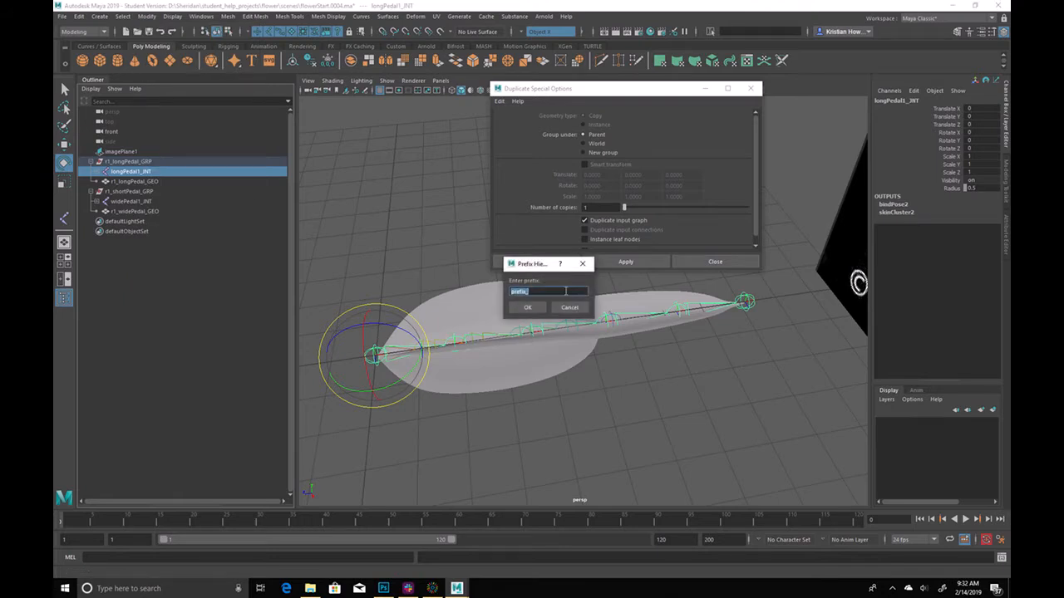
text(r1_)
click(527, 308)
Add the prefix r1_ to the whole widePedal1_JNT joint hierarchy
click(138, 202)
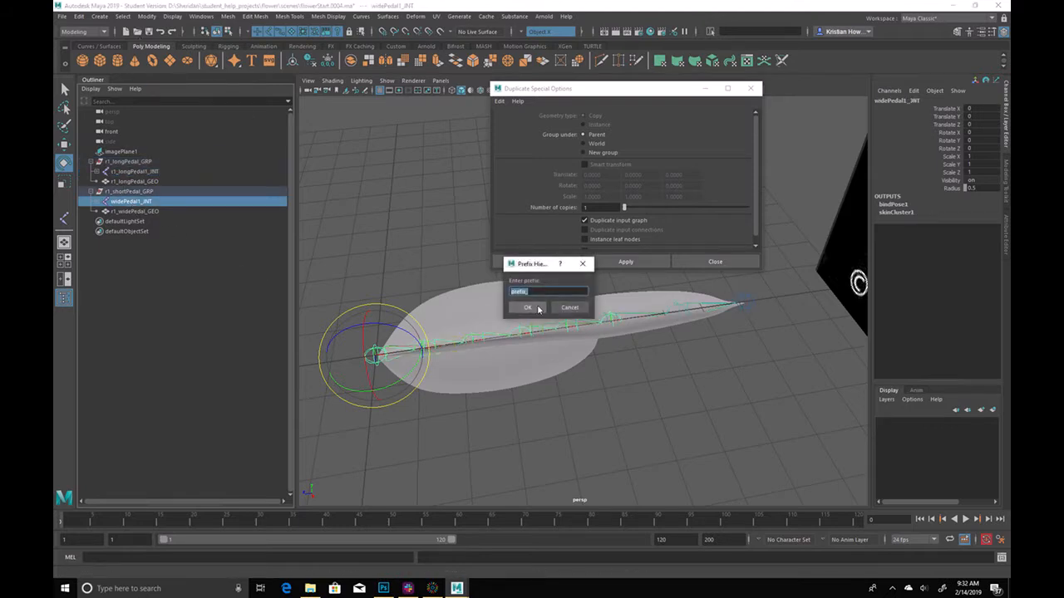
text(r1_)
click(528, 310)
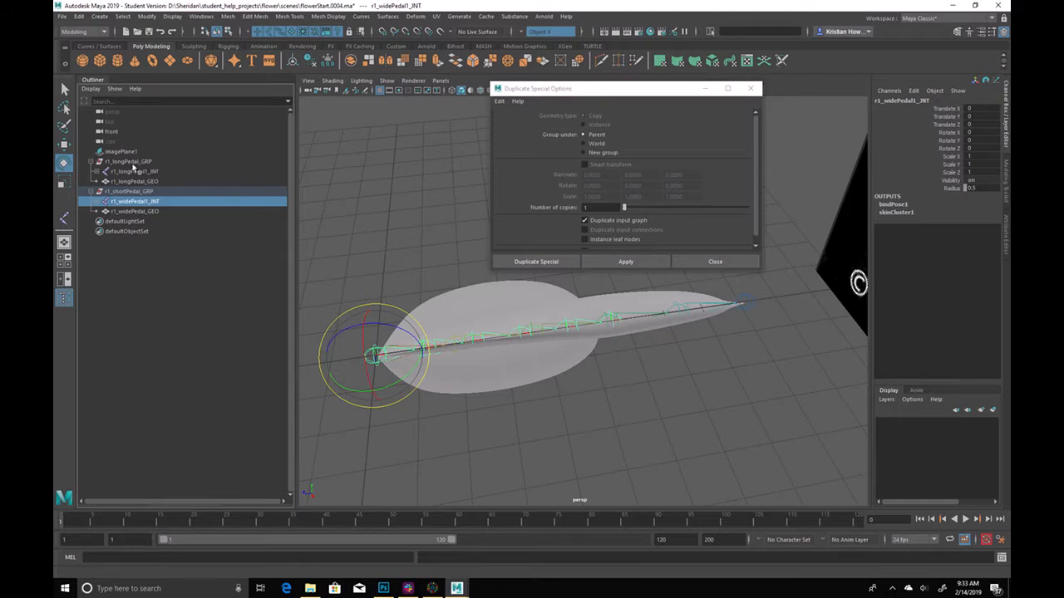
Duplicate r1_longPedal_GRP and r1_shortPedal_GRP together once, including their input graph
click(142, 192)
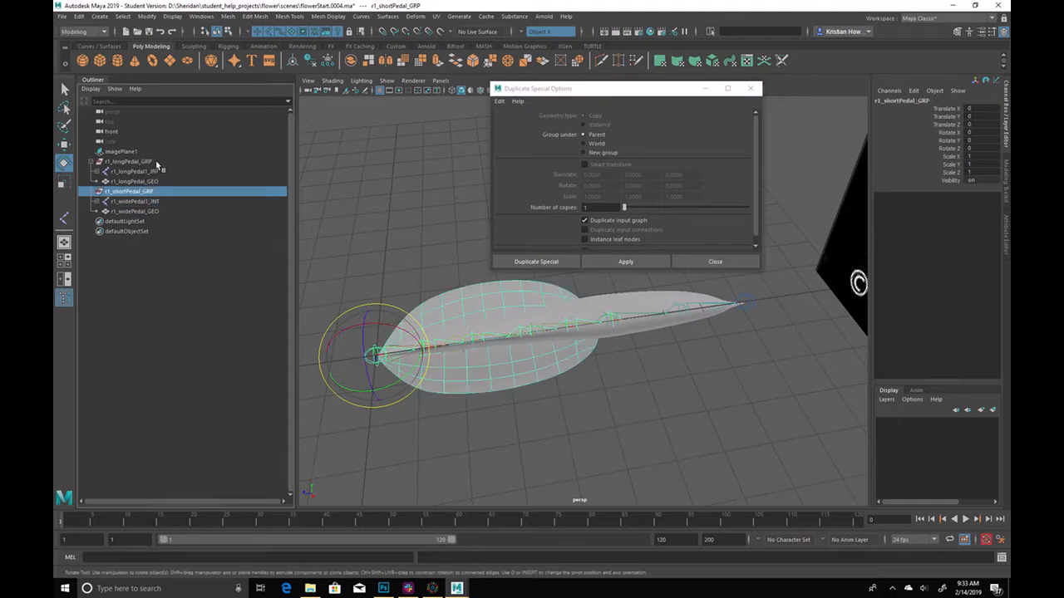
click(156, 161)
ctrl+click(164, 191)
click(626, 261)
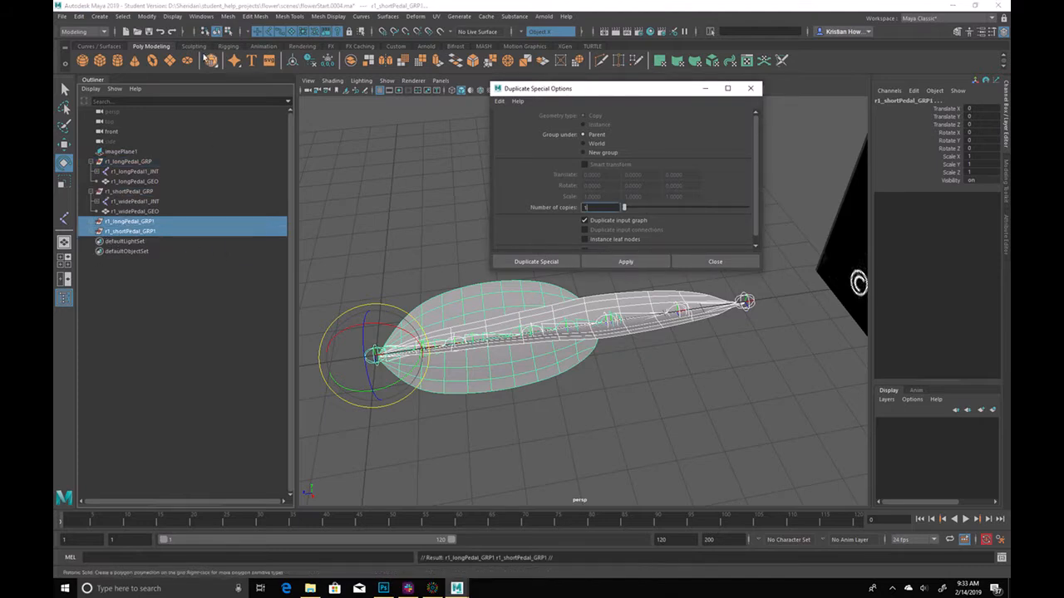
Search and replace r1 with r2 in the names throughout the hierarchies of the two duplicated groups
click(147, 16)
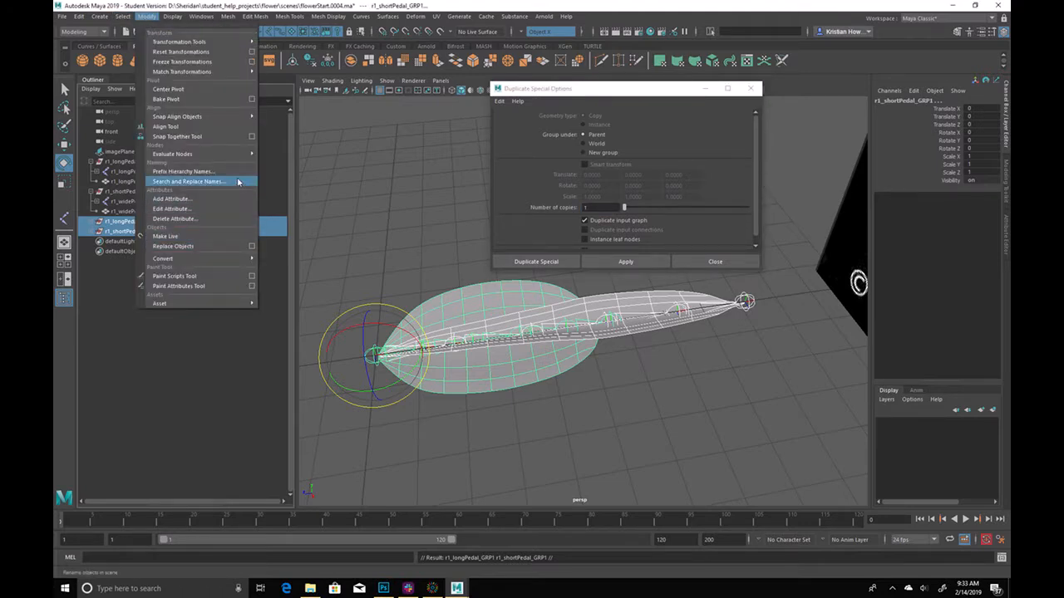
click(229, 181)
drag(613, 117, 571, 129)
text(r1)
text(r2)
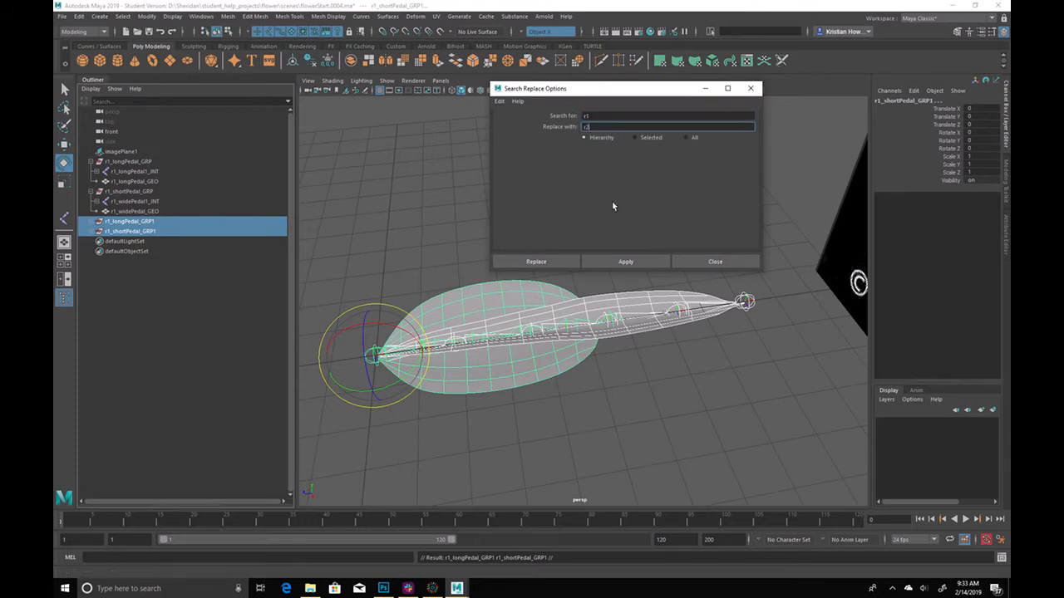
click(619, 262)
click(714, 262)
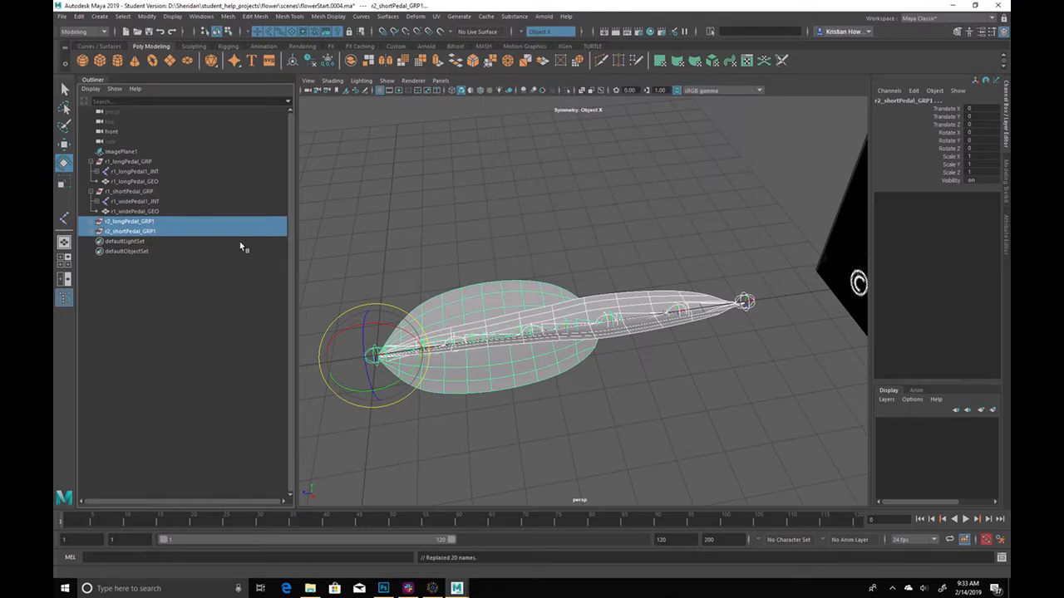
Rename the duplicated groups r2_longPedal_GRP and r2_shortPedal_GRP by removing the trailing 1 from each
double_click(194, 220)
click(193, 220)
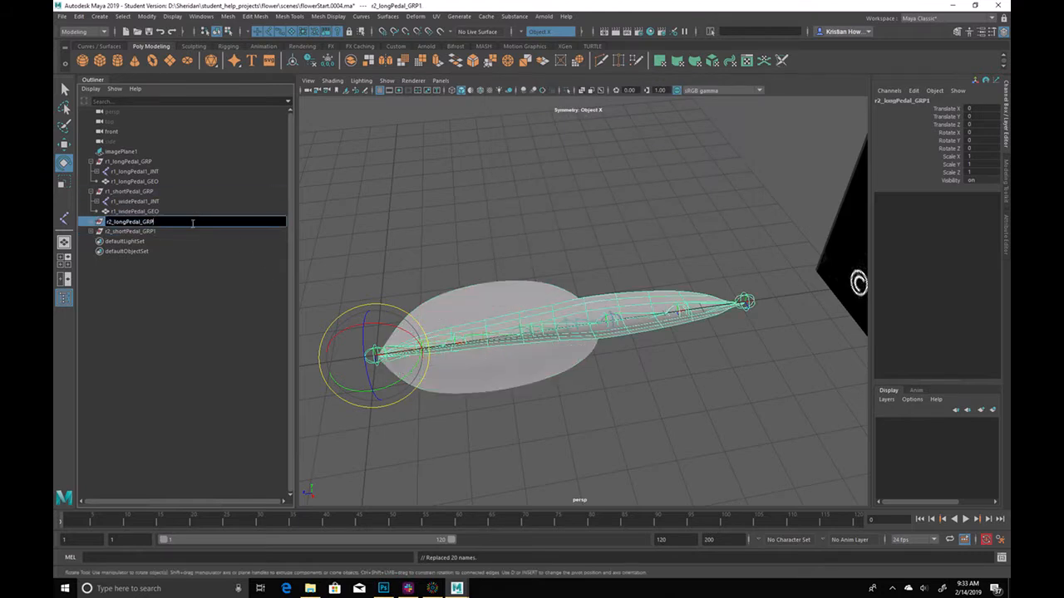
key(BackSpace)
double_click(190, 234)
click(190, 233)
key(BackSpace)
key(Return)
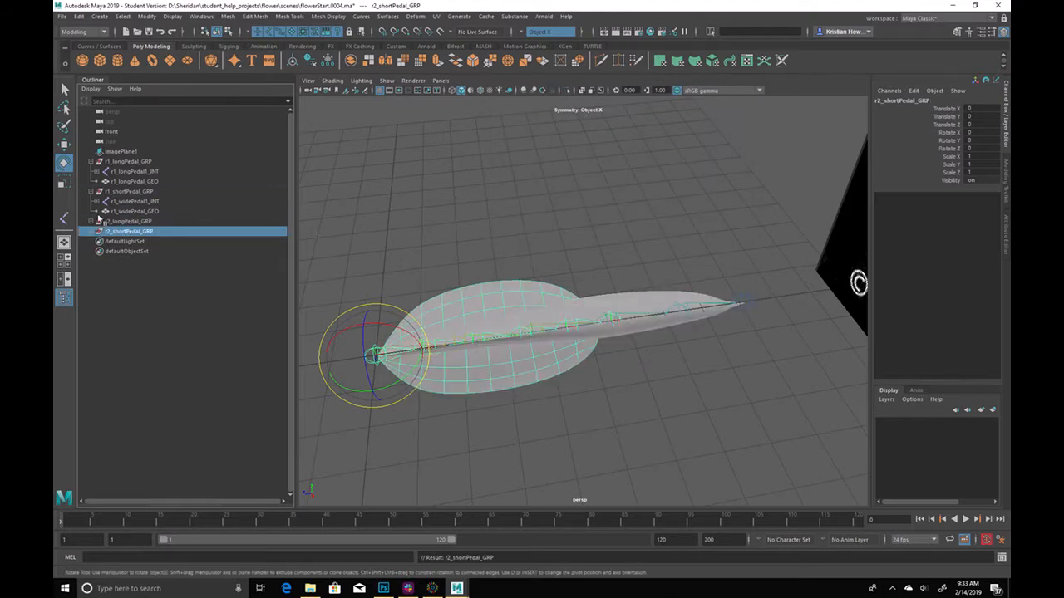
Expand r2_shortPedal_GRP and its root joint to check the names of the joints and geometry inside
click(91, 231)
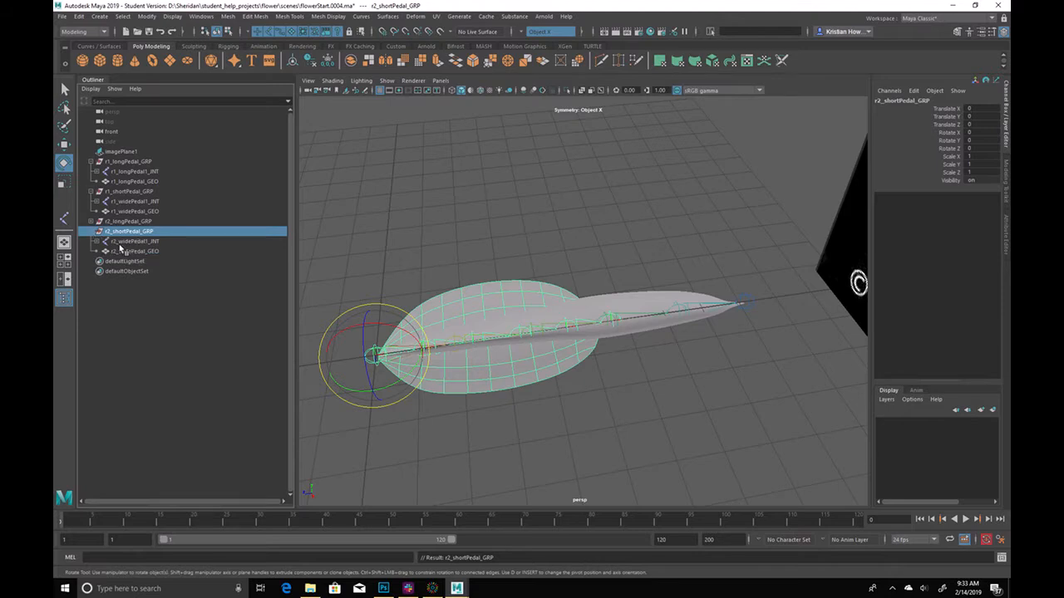
click(97, 241)
click(428, 253)
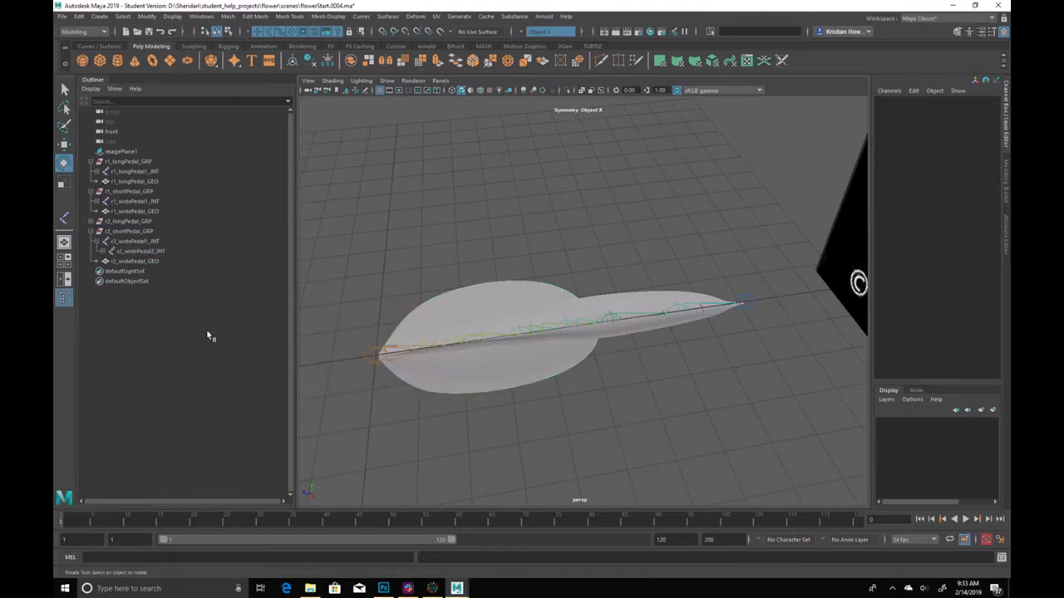
Rotate the root joint r1_widePedal1_JNT upward to about 6.2 degrees on Z, viewing the petals from the side
click(151, 203)
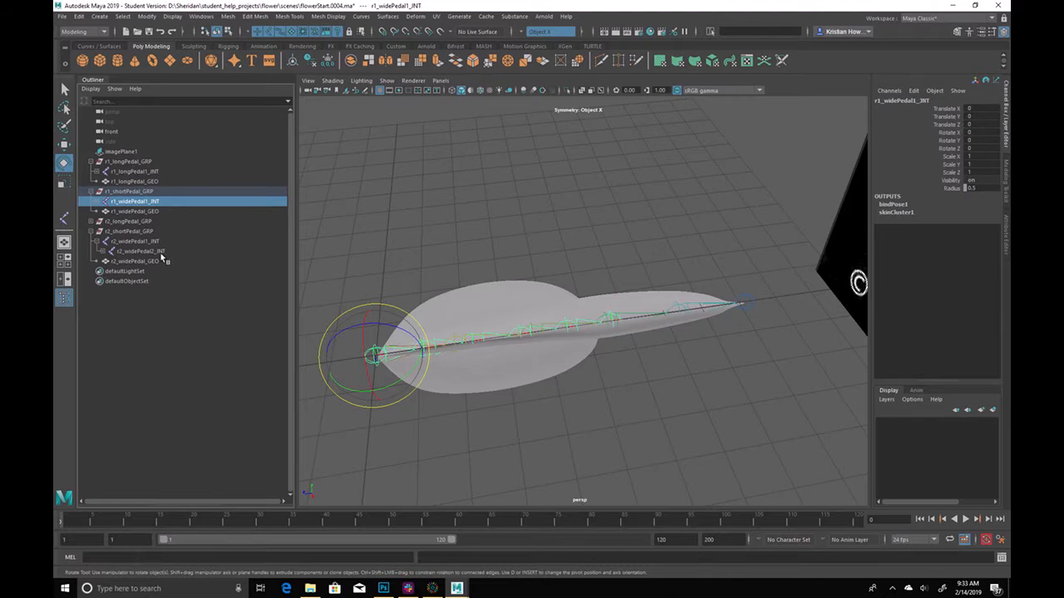
mouse_move(475, 277)
alt+mouse_down()
mouse_move(444, 221)
mouse_move(570, 152)
mouse_move(494, 302)
mouse_move(459, 291)
alt+mouse_up()
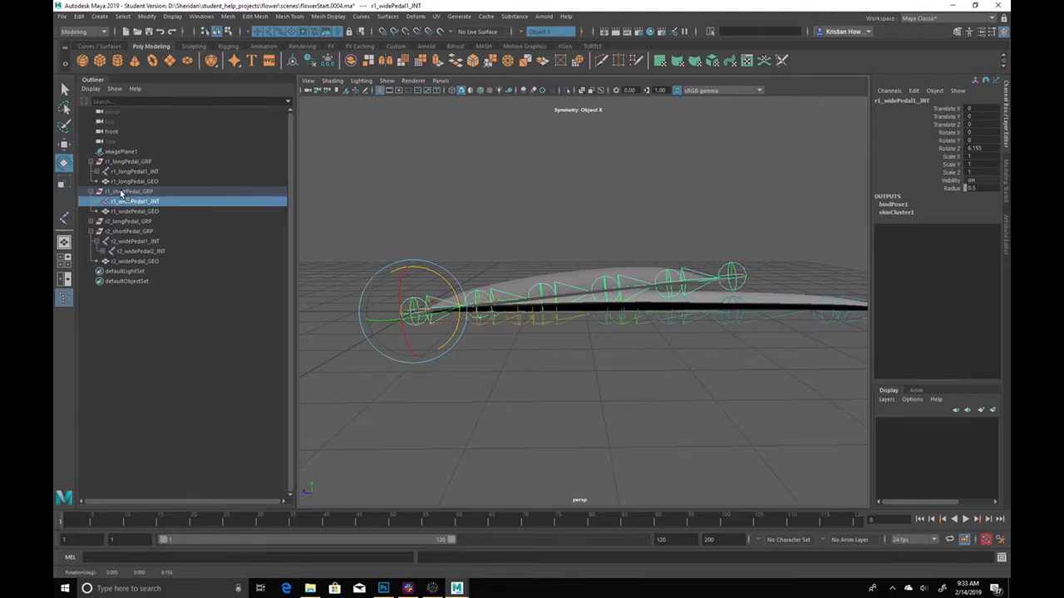
Try to rotate r1_longPedal1_JNT and r1_widePedal1_JNT together about Z, and undo the rotation
ctrl+click(154, 172)
drag(437, 280, 359, 266)
key(ctrl+z)
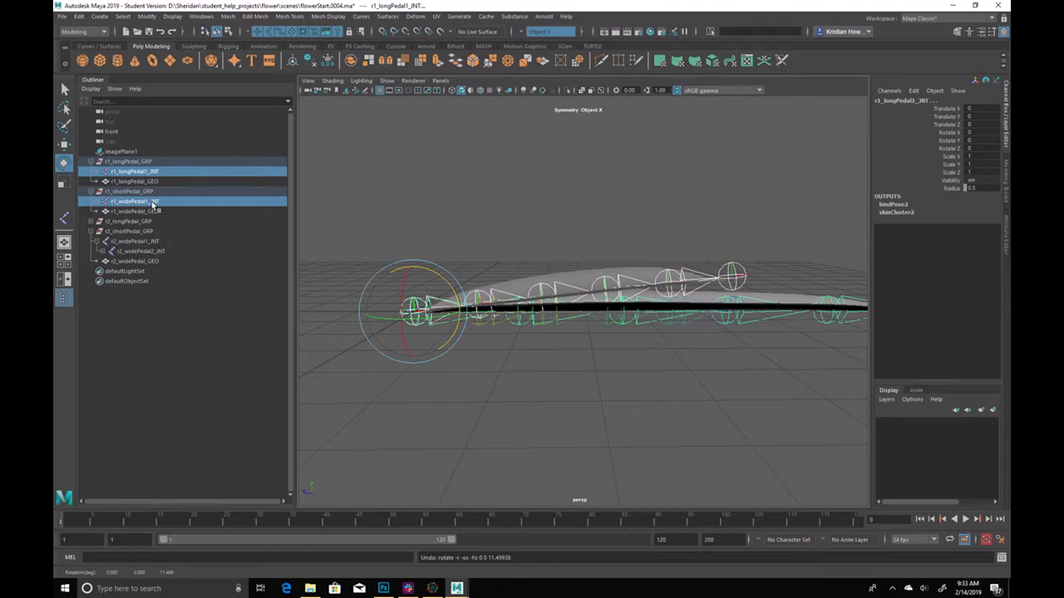
click(153, 202)
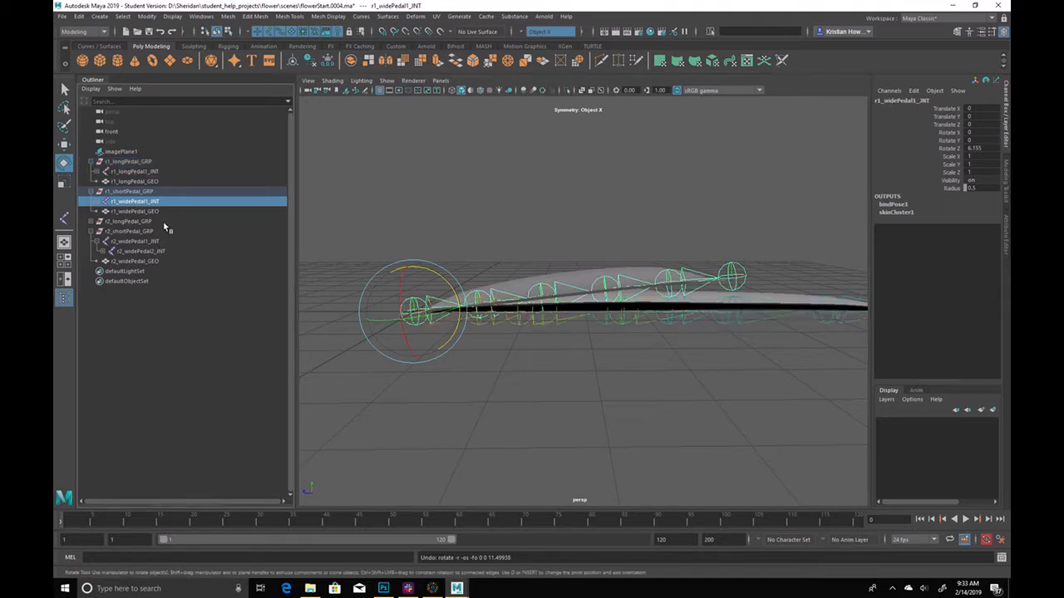
Rename r2_shortPedal_GRP as r2_widePedal_GRP
click(165, 231)
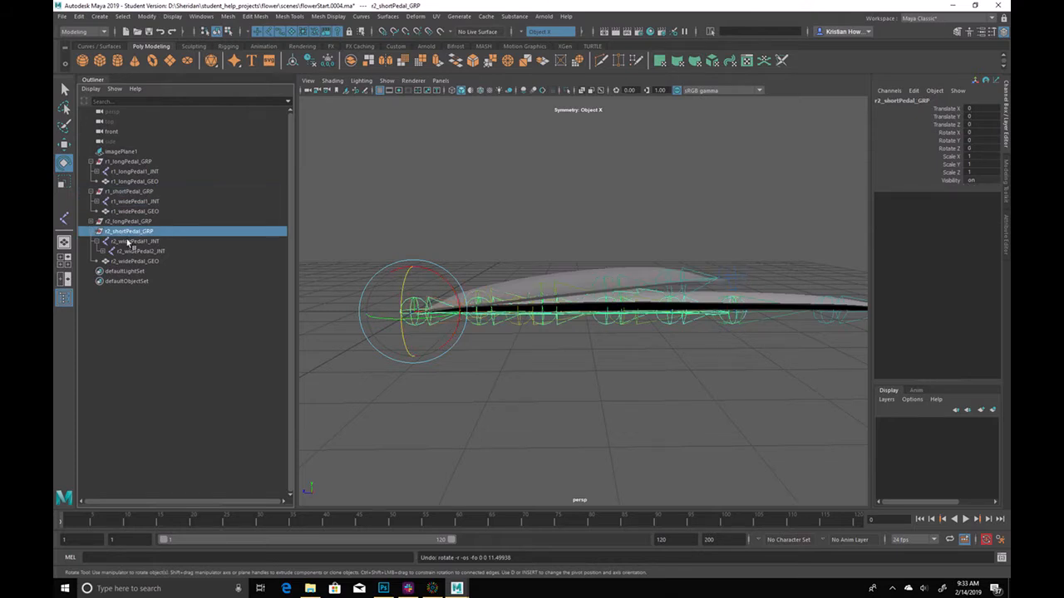
double_click(124, 234)
drag(128, 232, 109, 232)
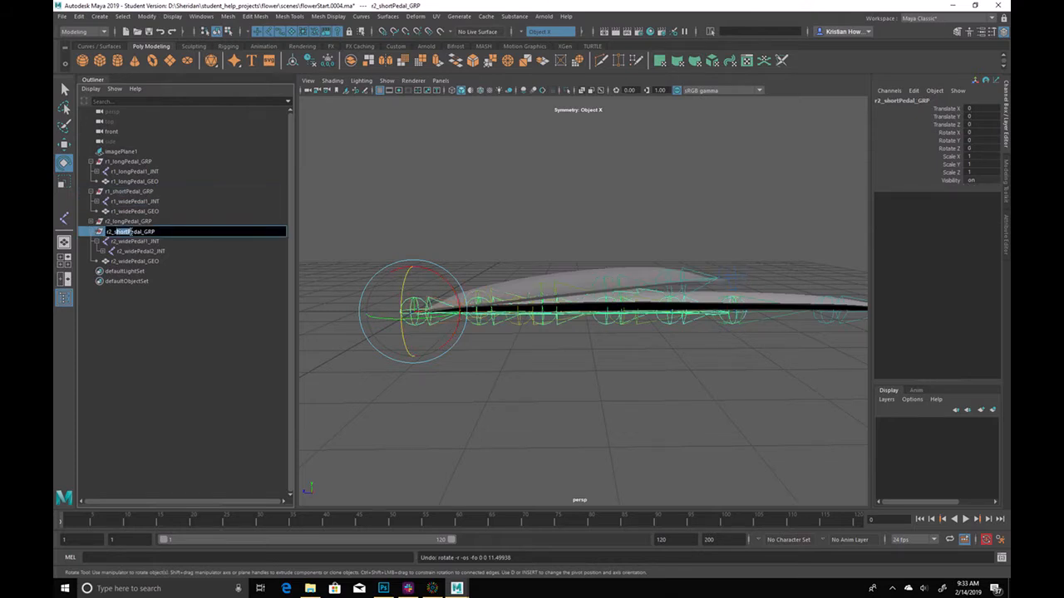
text(wide)
key(Return)
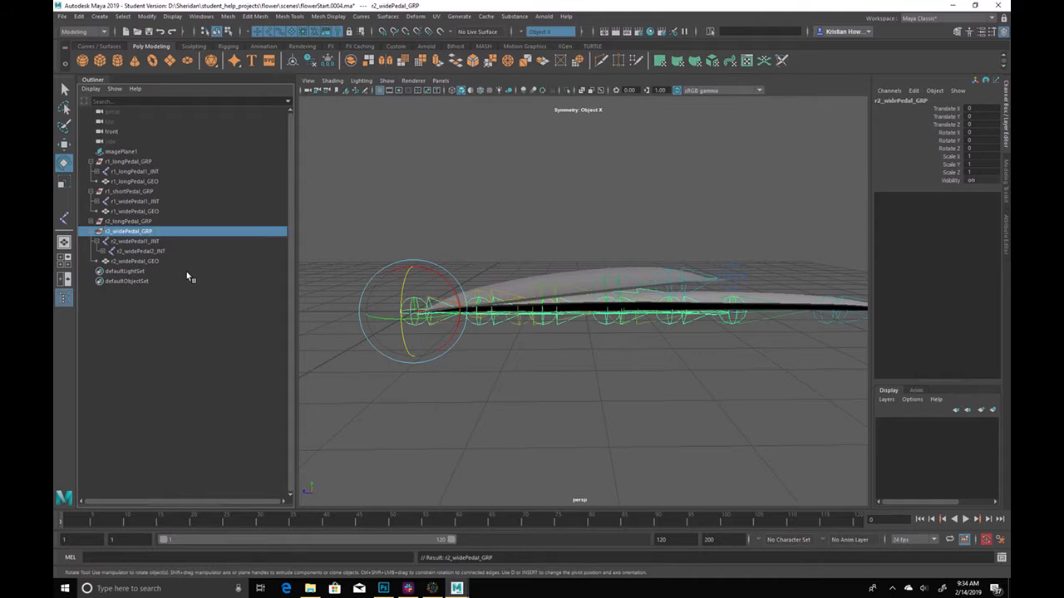
Rename r1_shortPedal_GRP as r1_widePedal_GRP
double_click(124, 192)
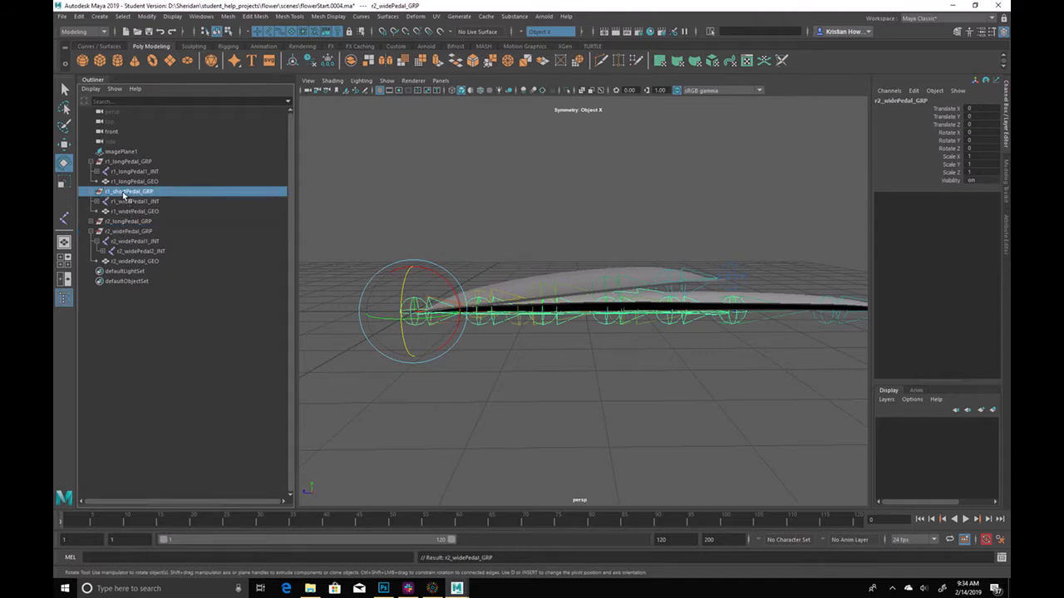
key(BackSpace)
key(BackSpace)
key(BackSpace)
key(BackSpace)
key(BackSpace)
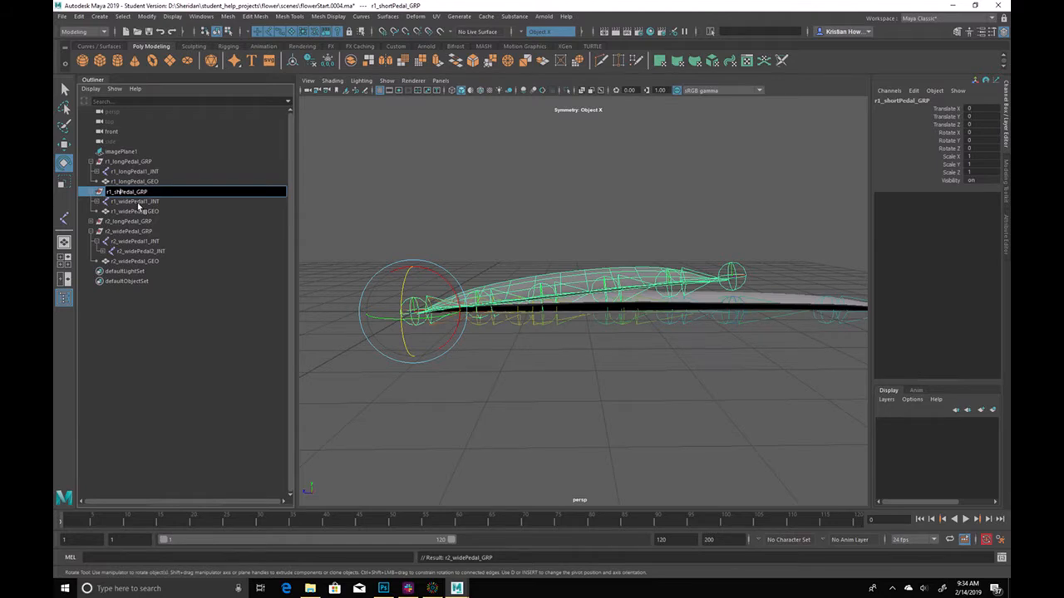
text(wide)
key(Return)
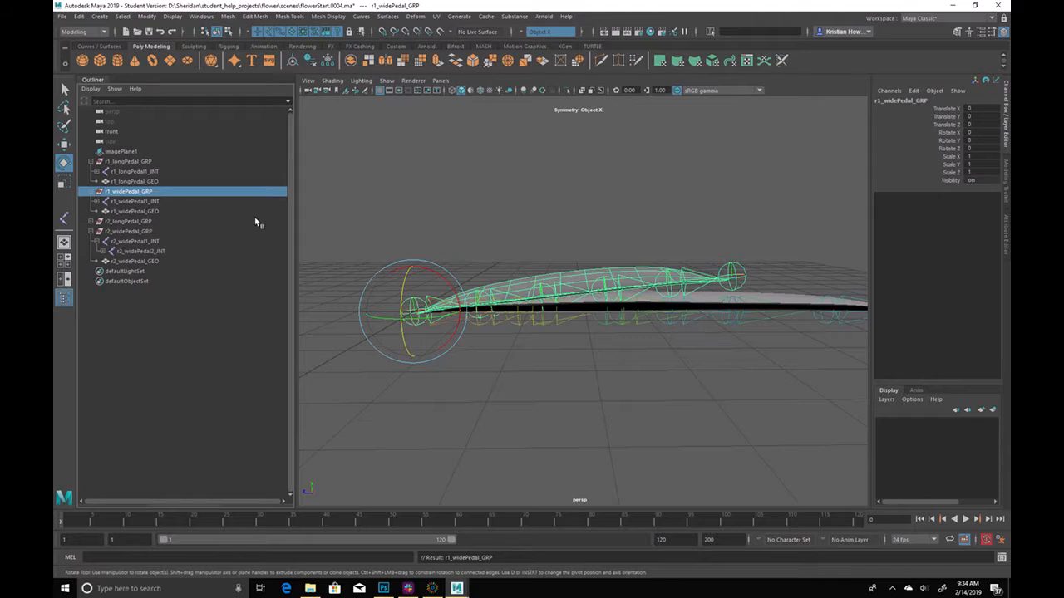
Save the scene as a new incremental version, flowerStart.0005.ma
click(61, 16)
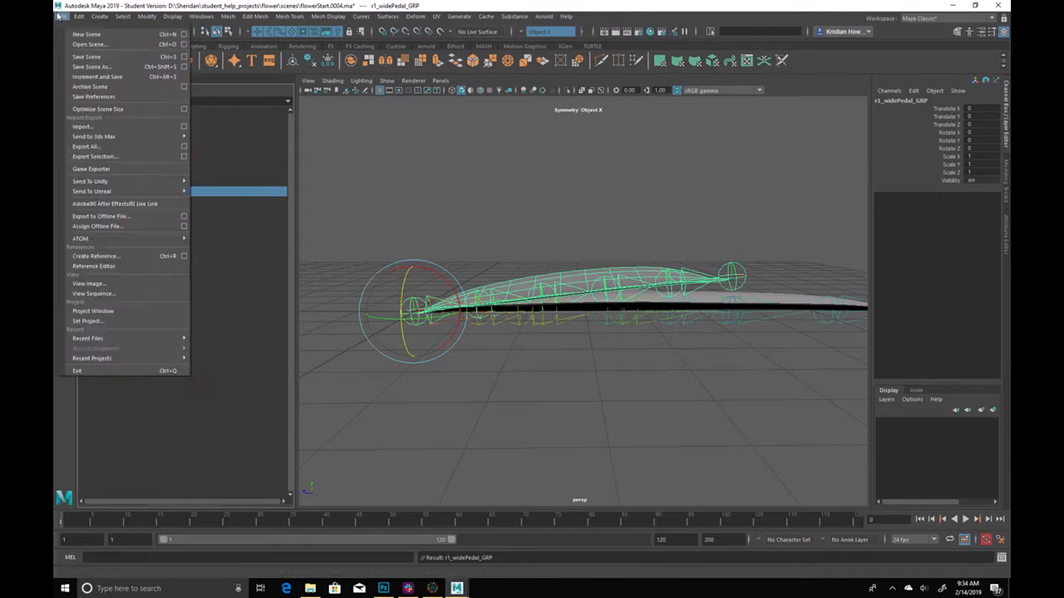
click(114, 78)
click(509, 302)
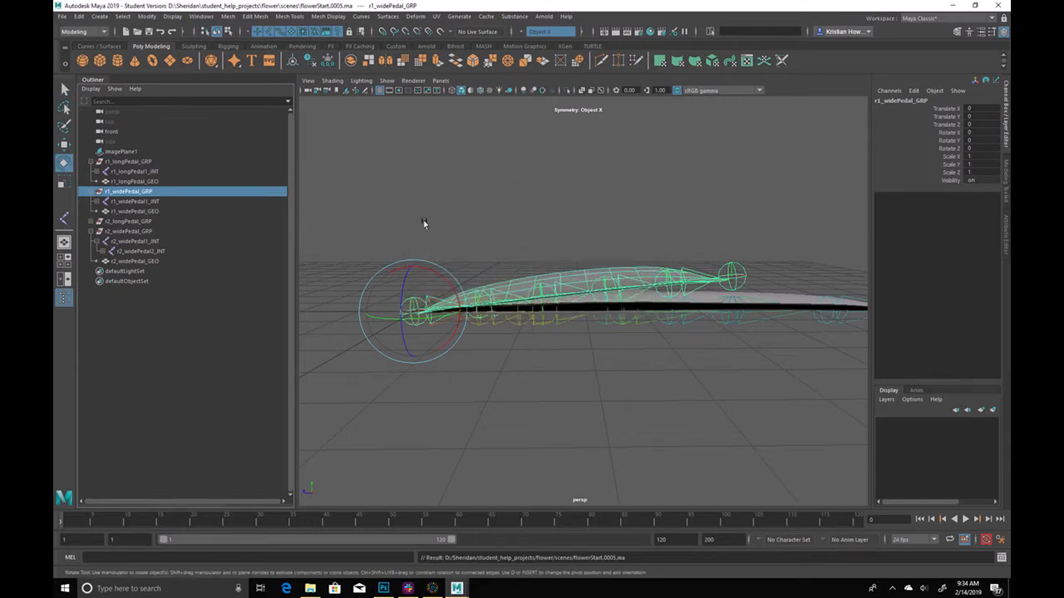
Reorder the Outliner so that r1_widePedal_GRP sits directly above r2_widePedal_GRP, below both longPedal groups
click(441, 219)
alt+drag(518, 222, 541, 231)
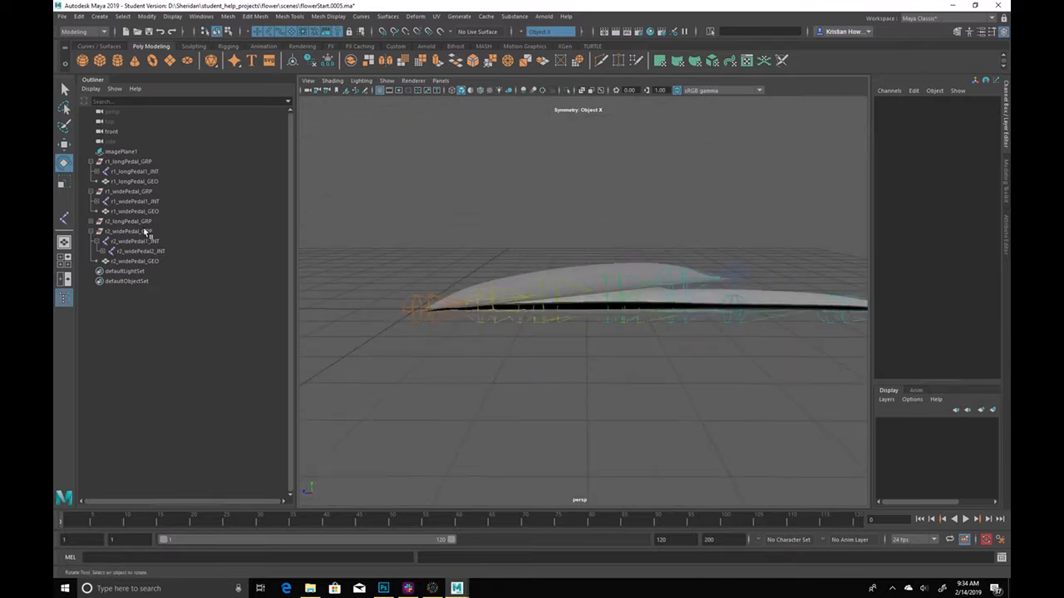
click(152, 192)
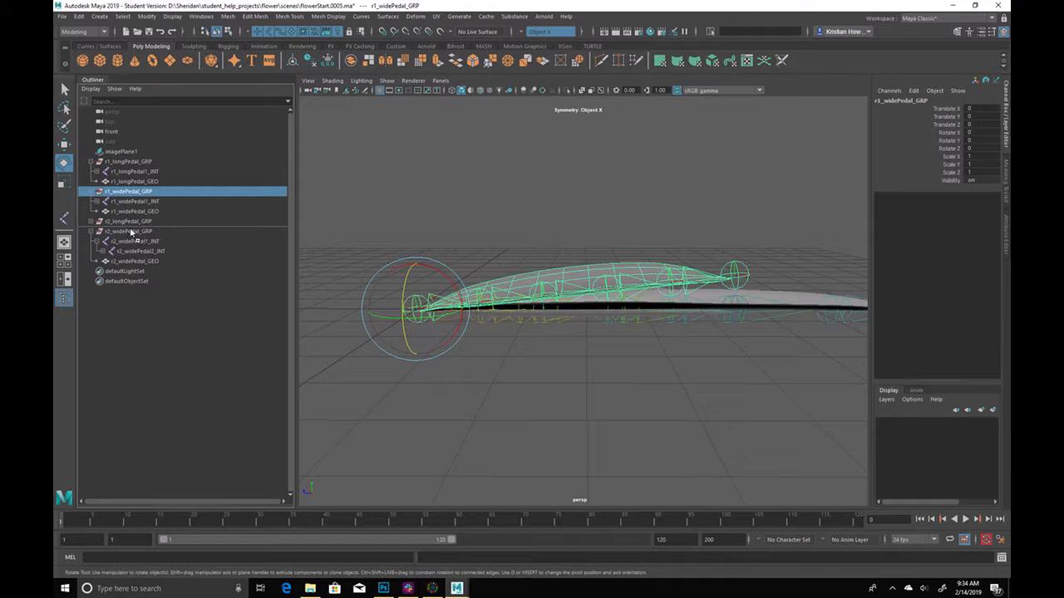
middle_drag(131, 233, 133, 231)
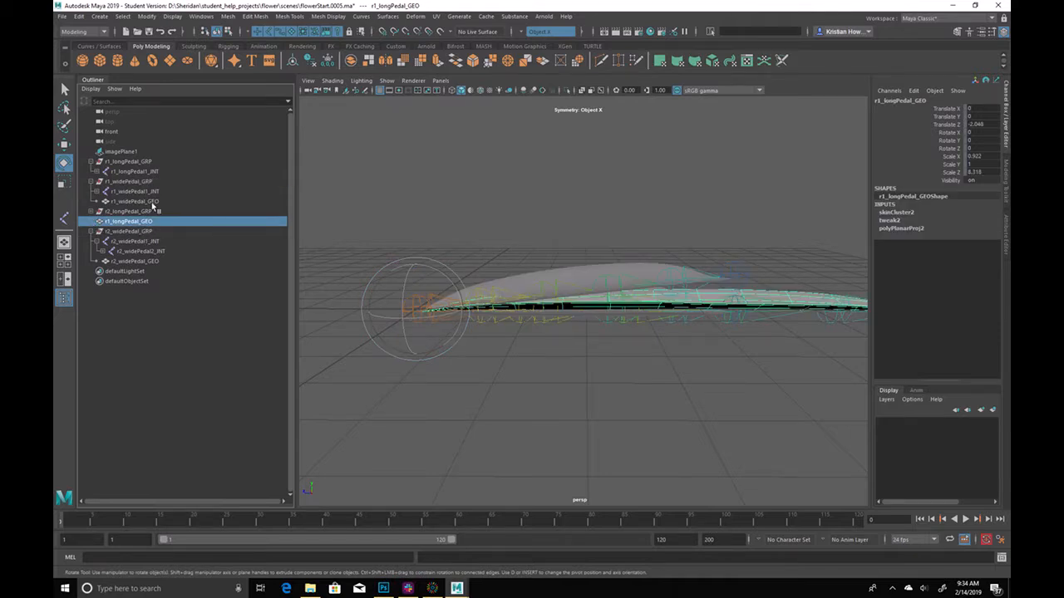
key(ctrl+z)
middle_drag(165, 184, 152, 232)
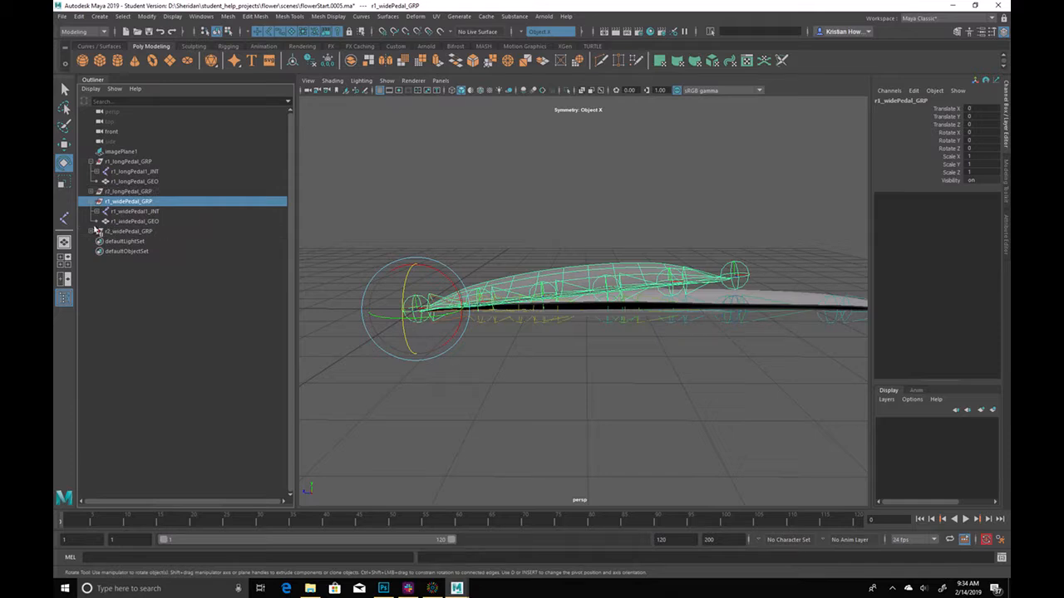
Rotate r1_widePedal1_JNT and r2_widePedal1_JNT upward together, bringing r1_widePedal1_JNT to about 15.7 degrees on Z
click(141, 242)
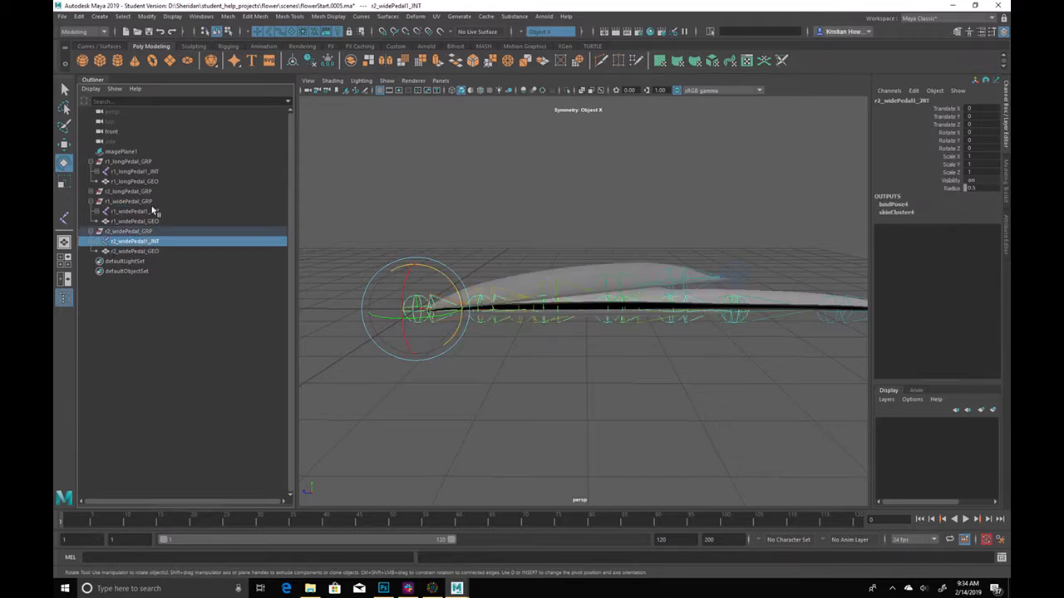
ctrl+click(154, 212)
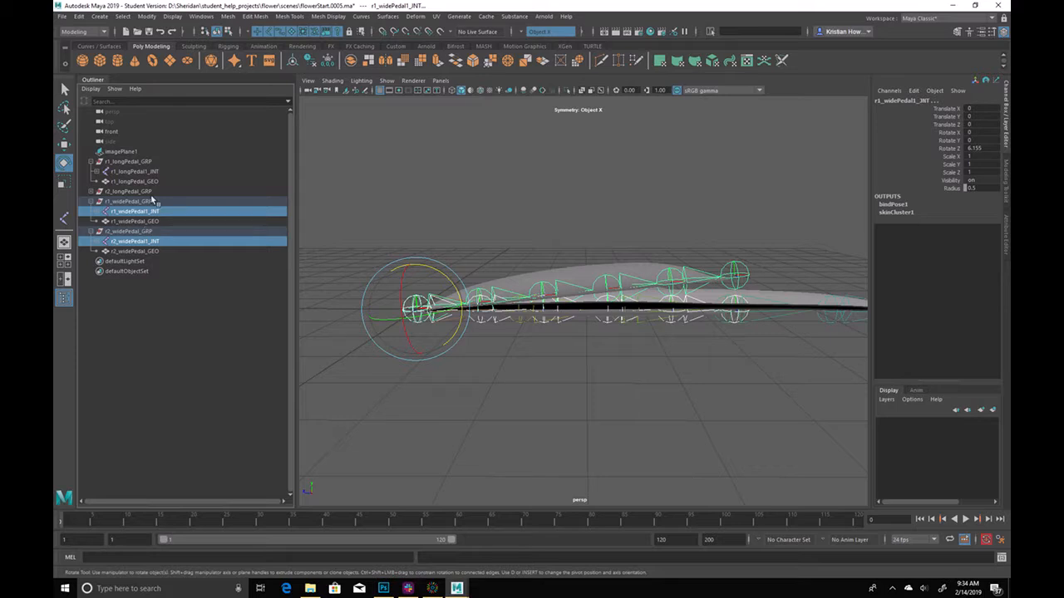
drag(447, 285, 604, 249)
alt+drag(829, 185, 551, 183)
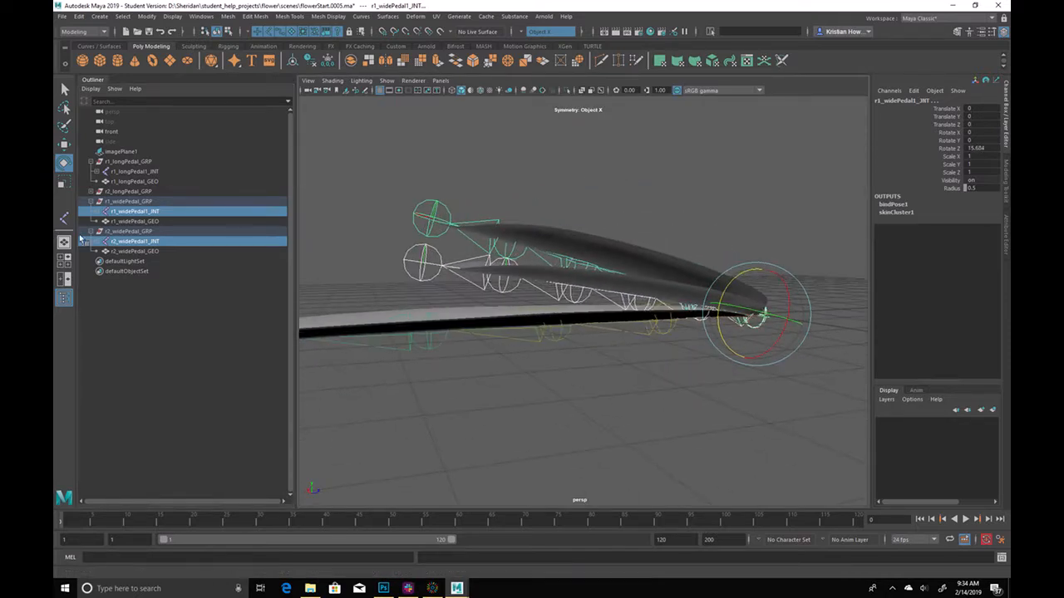
Expand r2_longPedal_GRP and rotate its root joint r2_longPedal1_JNT upward by about 3.4 degrees on Z
click(90, 192)
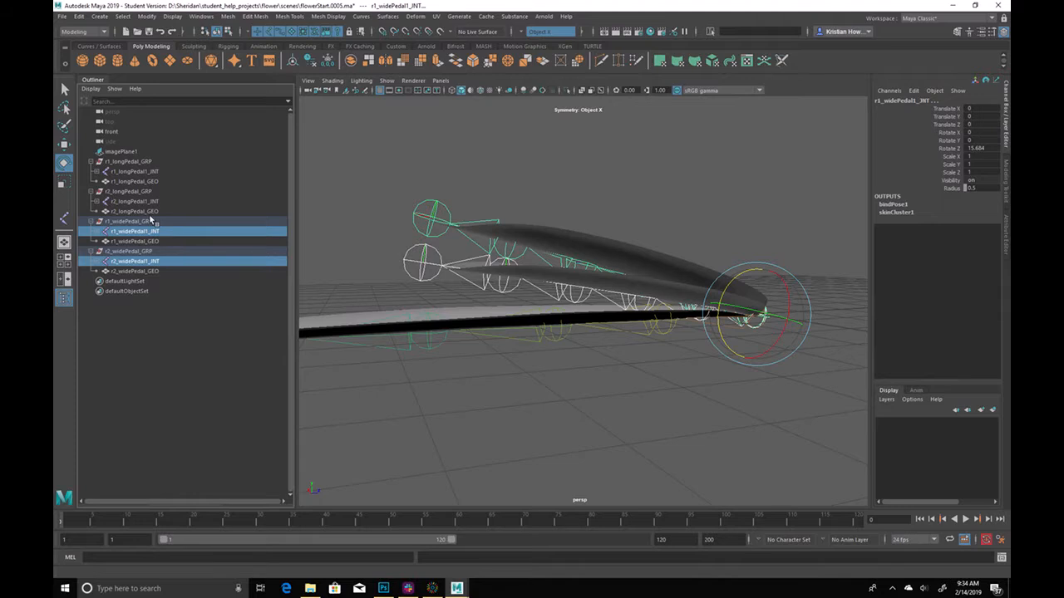
click(163, 202)
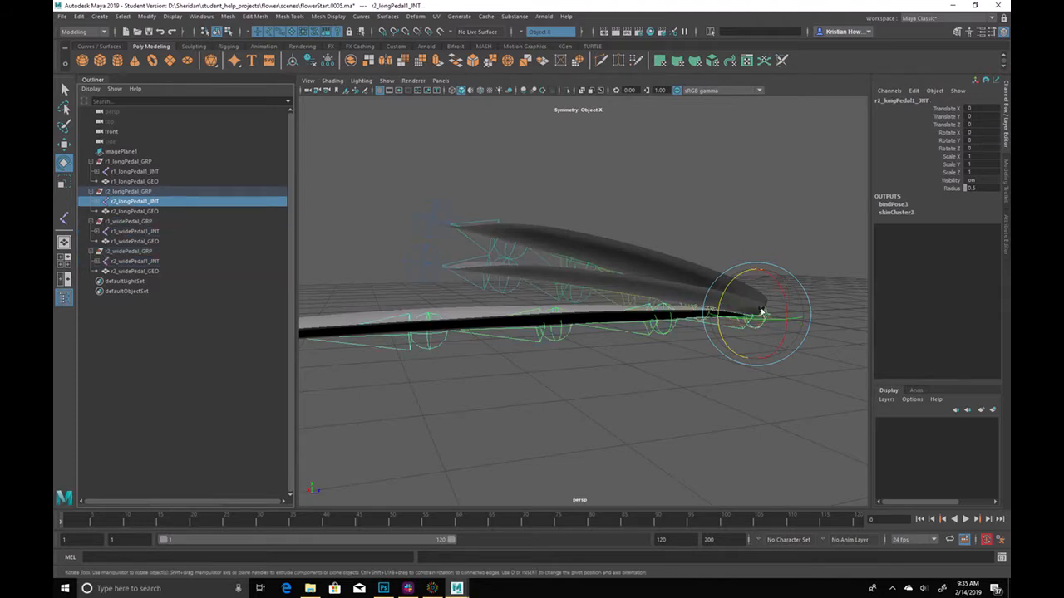
drag(725, 297, 694, 287)
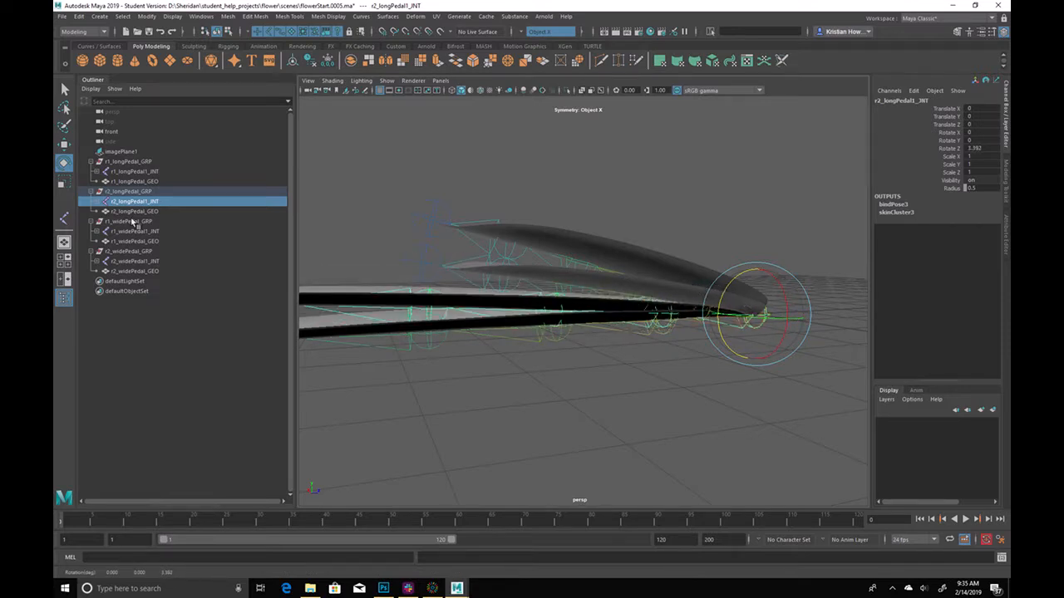
Set Rotate Z of the long petal root joints to -10 for r1_longPedal1_JNT and 0 for r2_longPedal1_JNT
click(155, 172)
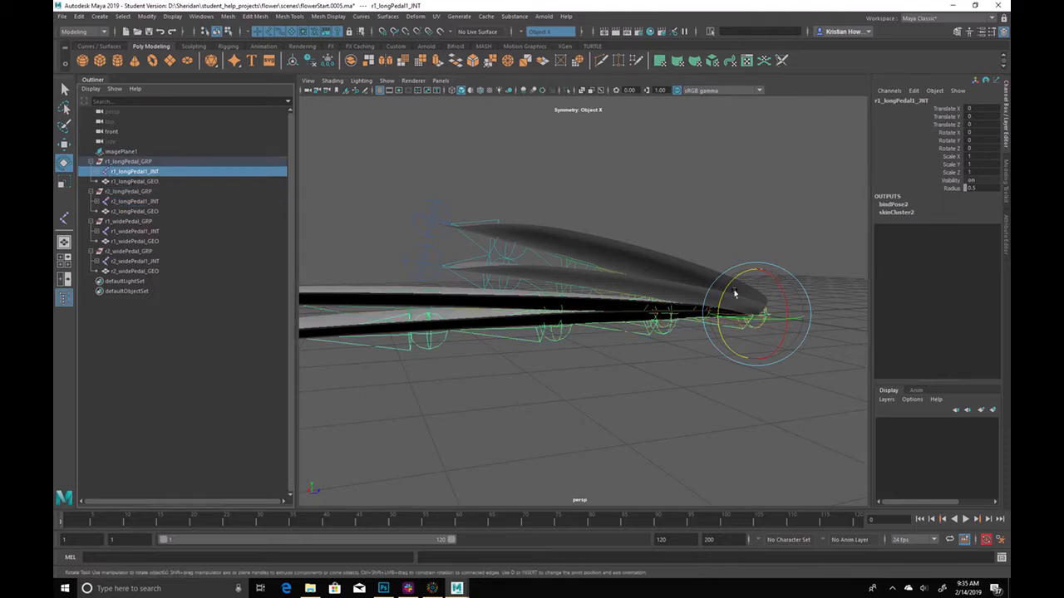
drag(732, 289, 702, 289)
double_click(989, 149)
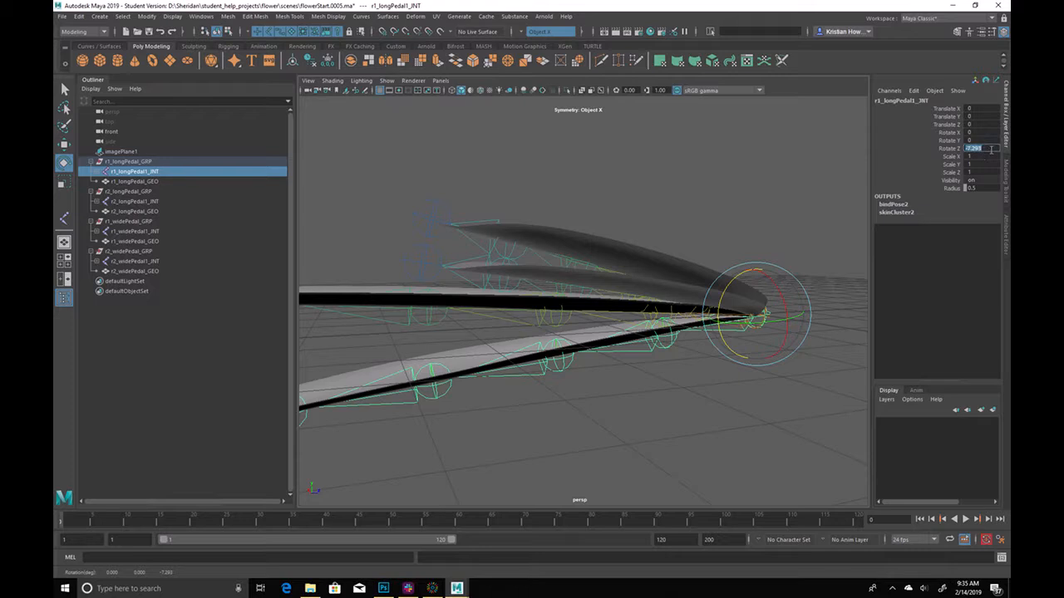
key(Return)
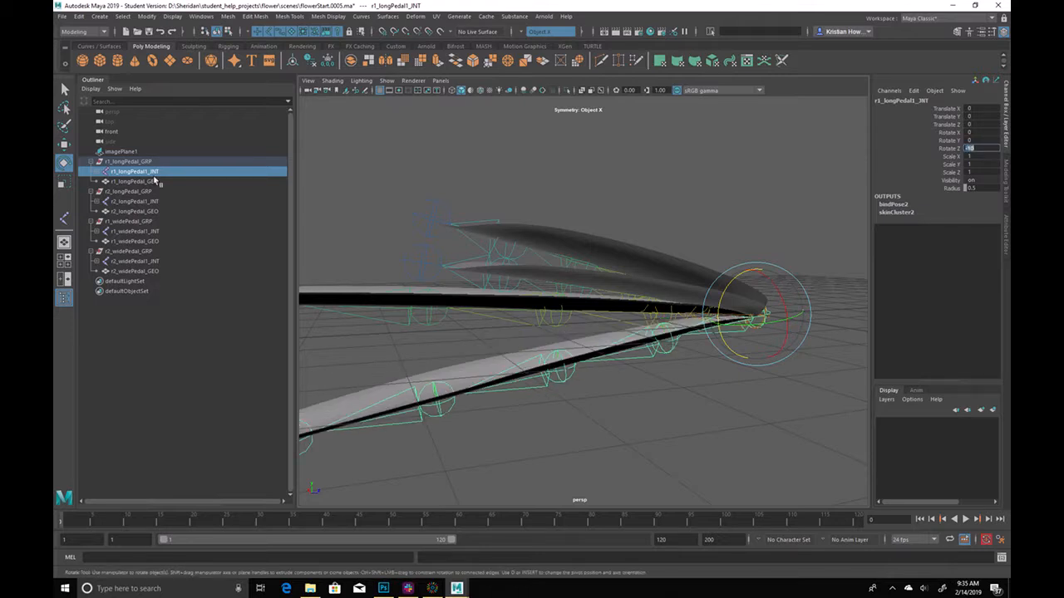
click(171, 204)
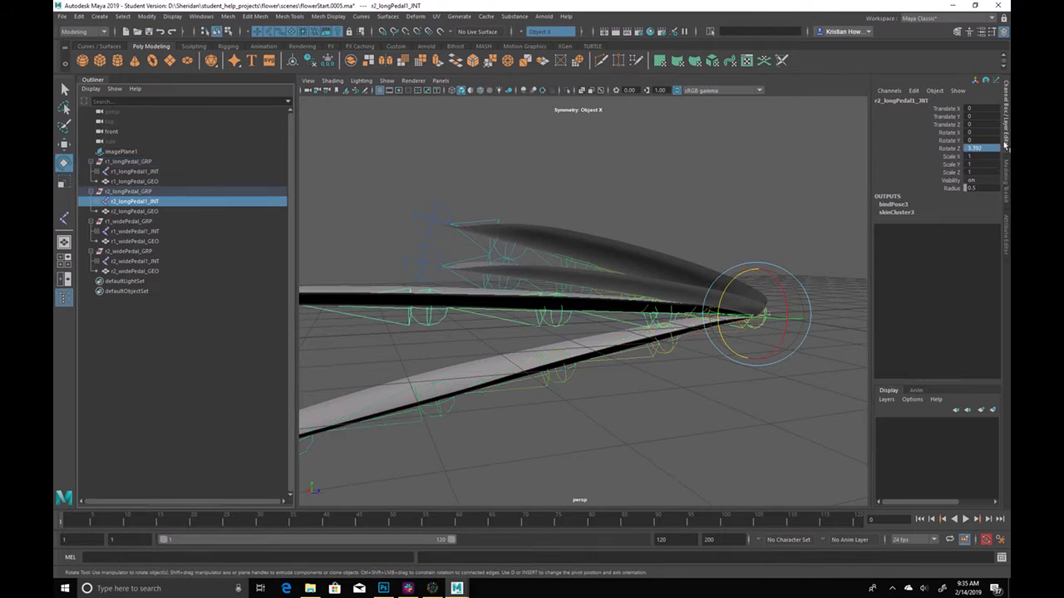
text(0)
key(Return)
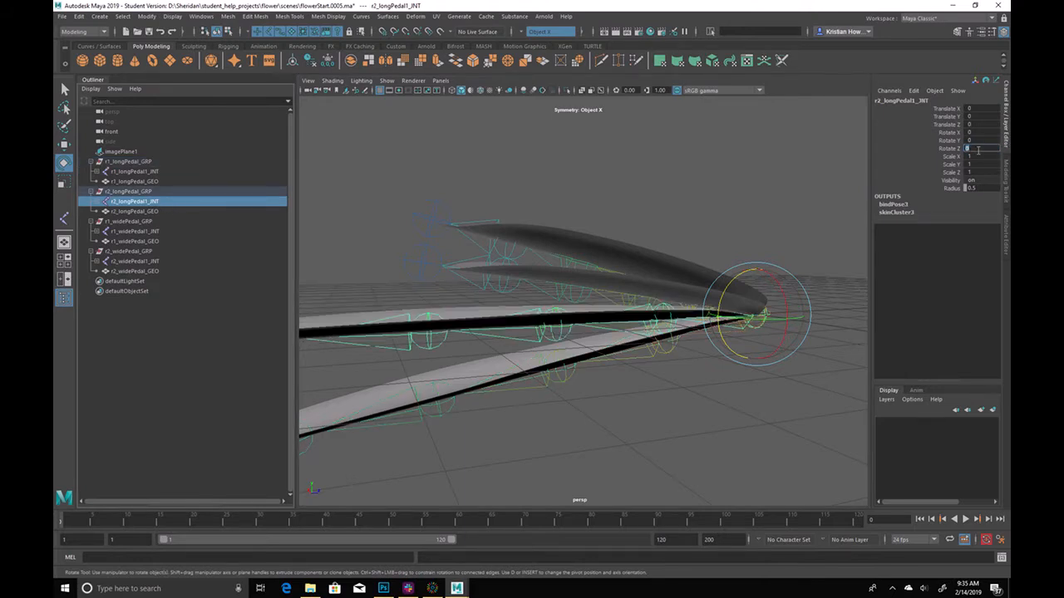
Set Rotate Z of the wide petal root joints to 20 for r1_widePedal1_JNT and 10 for r2_widePedal1_JNT
click(172, 231)
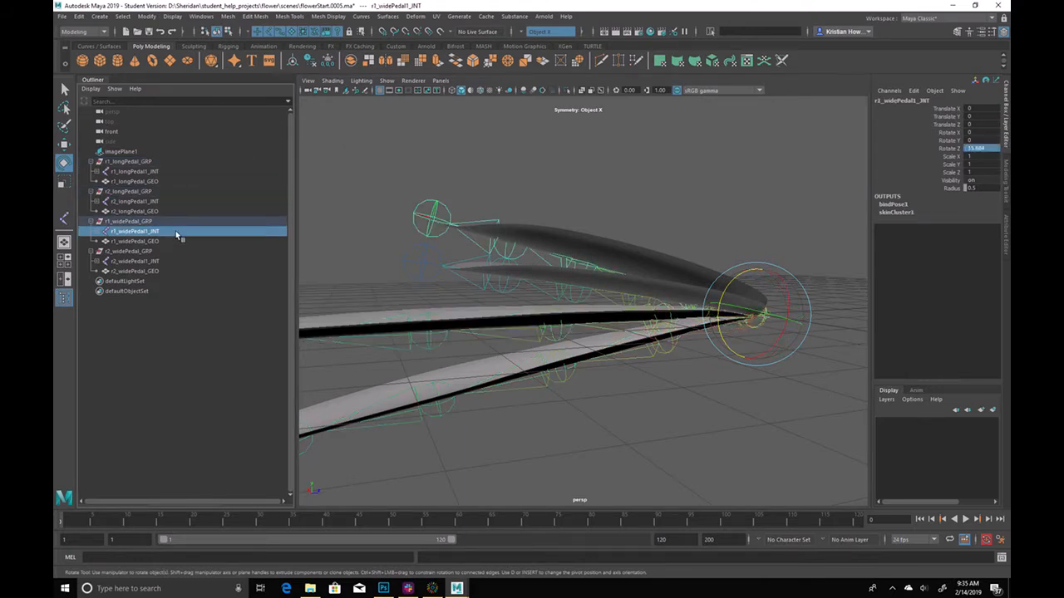
double_click(993, 148)
text(30)
key(Return)
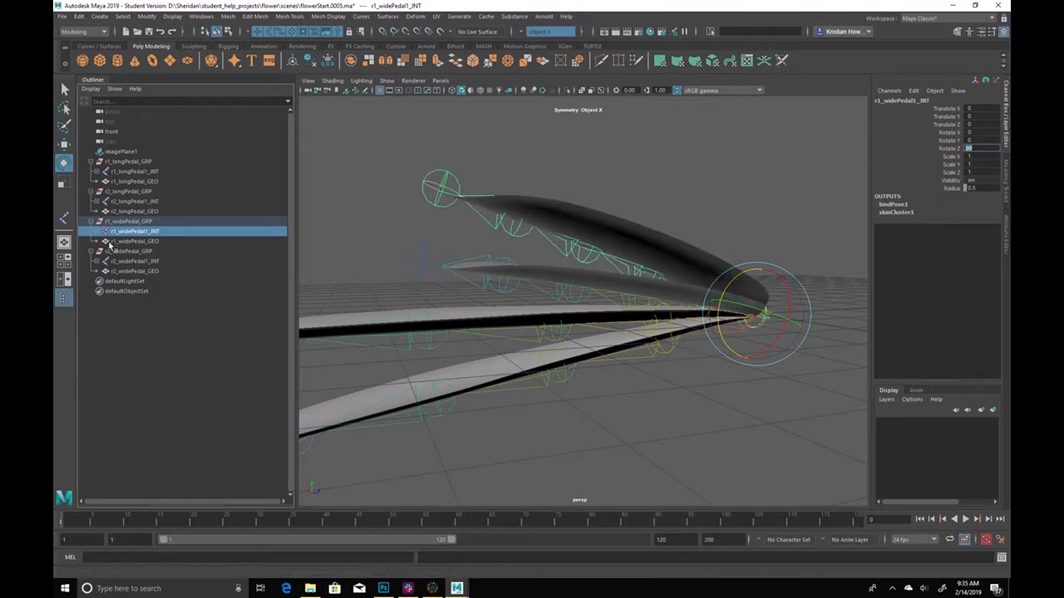
click(150, 261)
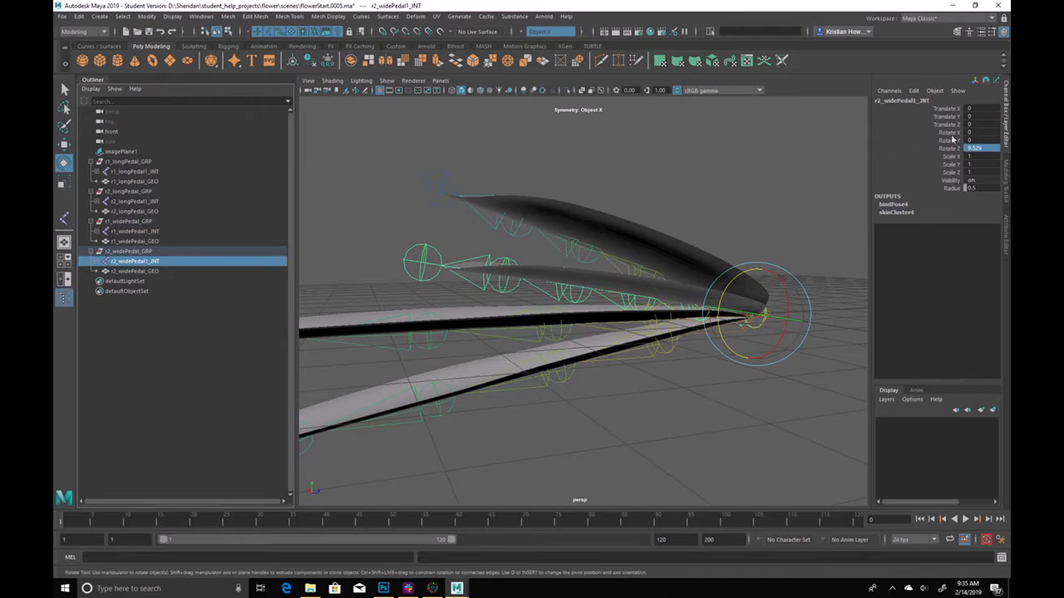
click(974, 148)
text(10)
key(Return)
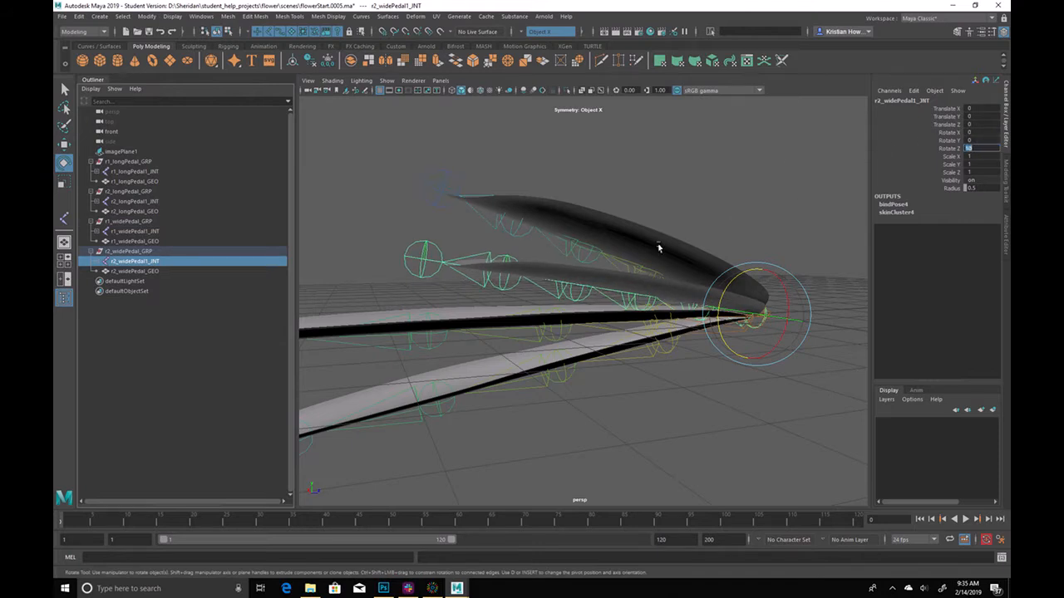
Select the r1_longPedal_GEO petal and save the scene as a new incremental version, flowerStart.0006.ma
click(777, 412)
alt+drag(611, 409, 583, 409)
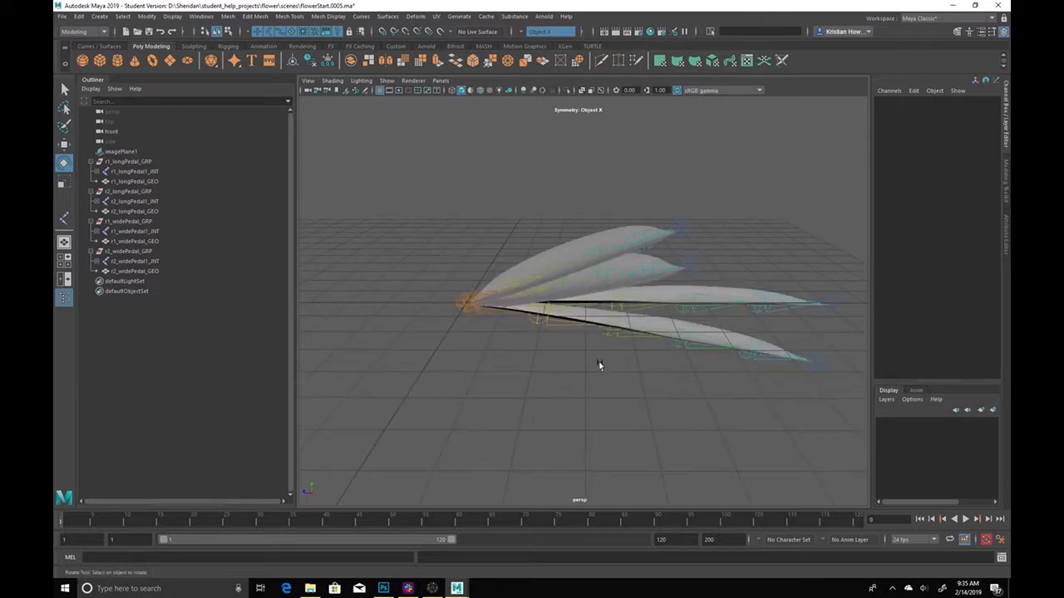
click(668, 324)
alt+drag(591, 363, 589, 368)
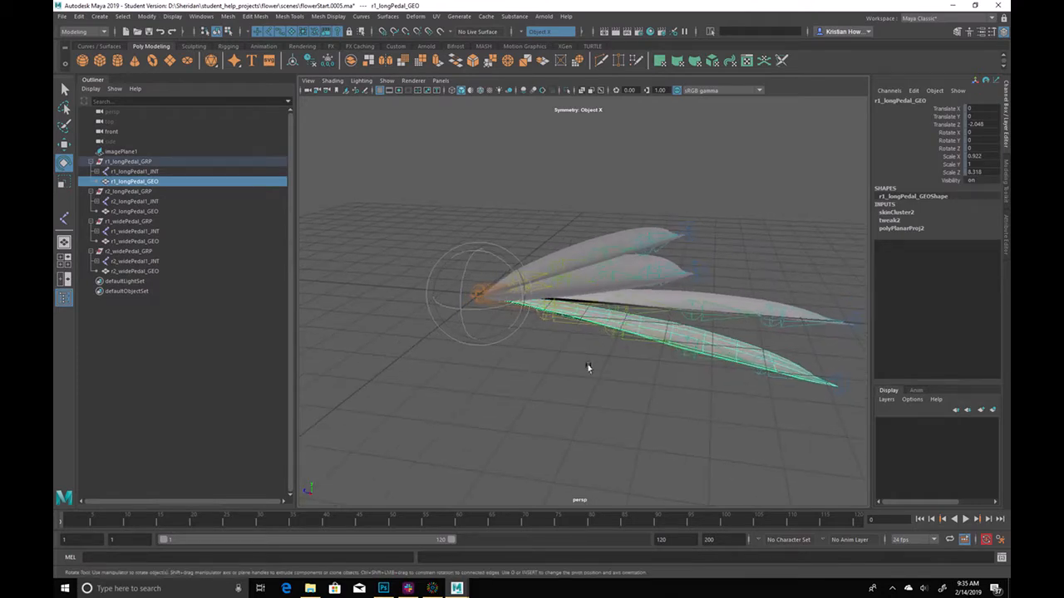
click(60, 18)
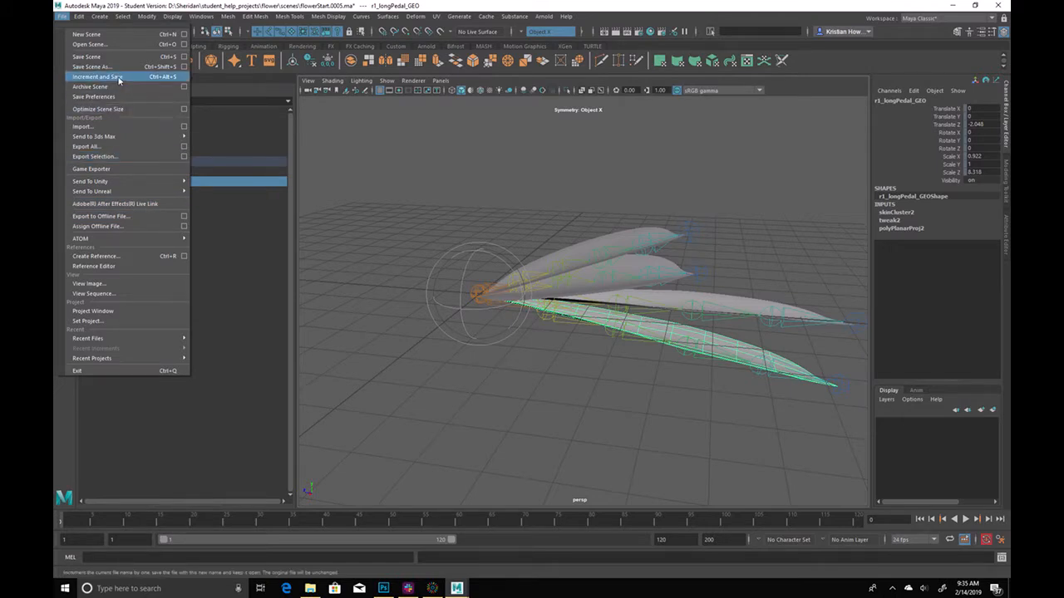
click(86, 57)
click(510, 302)
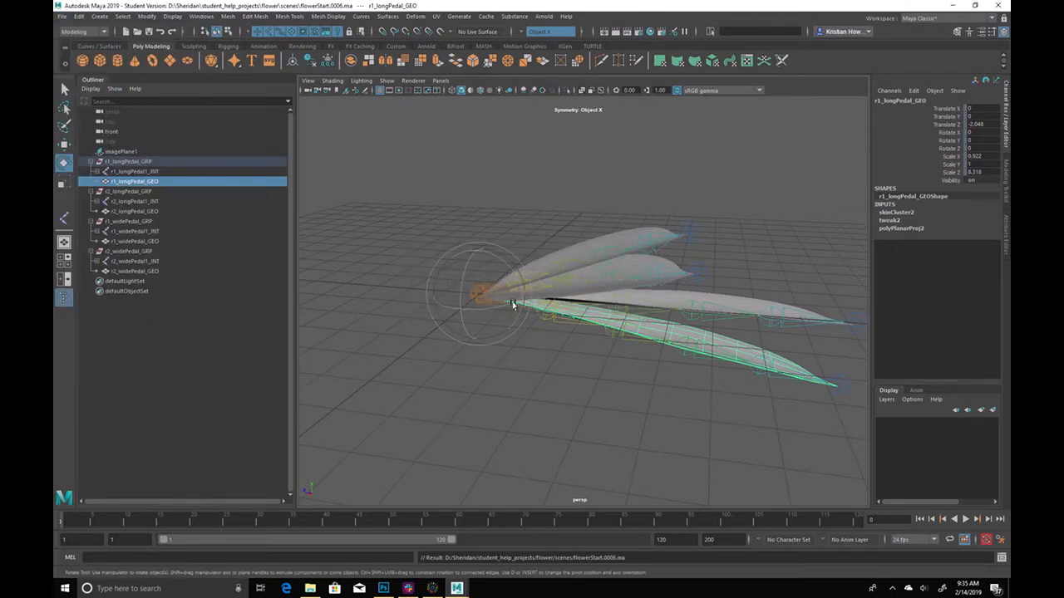
Examine the root joint of each long and wide petal and its rotation channels
click(138, 171)
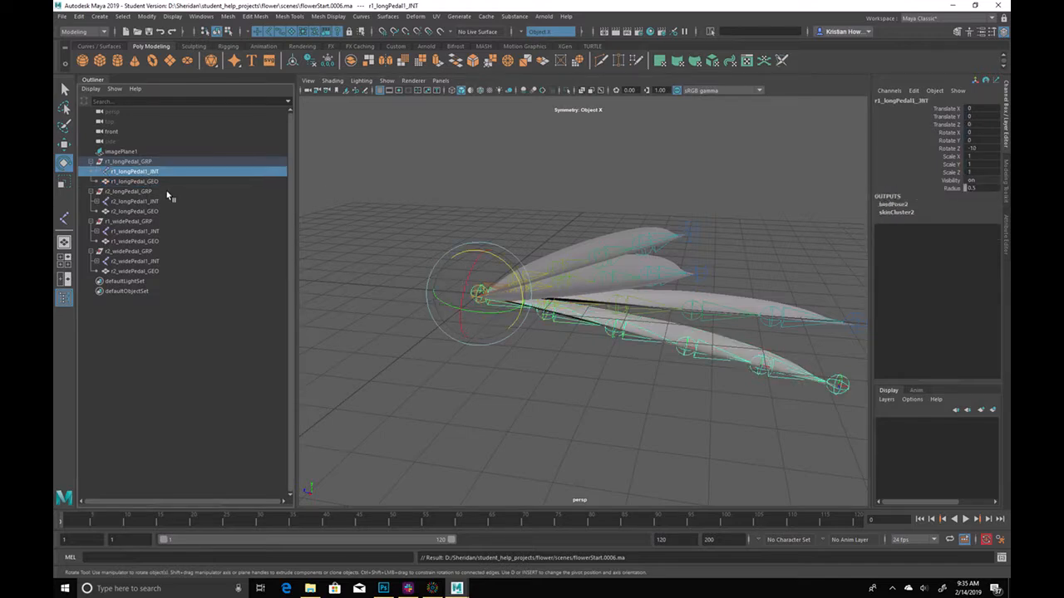
right_click(401, 199)
right_drag(385, 200, 372, 199)
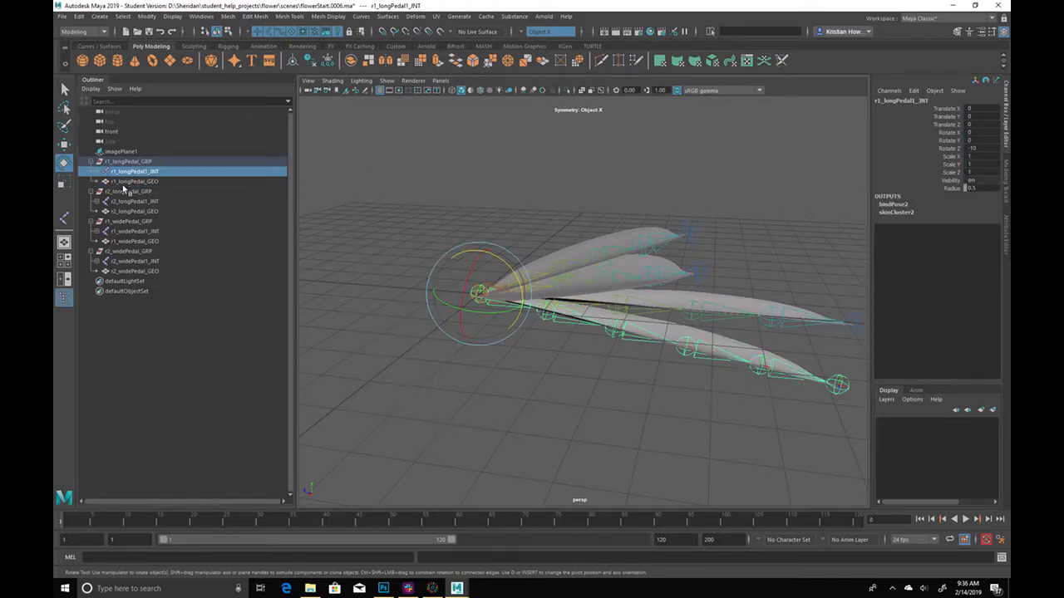
click(140, 201)
right_drag(469, 201, 357, 204)
click(133, 231)
click(125, 261)
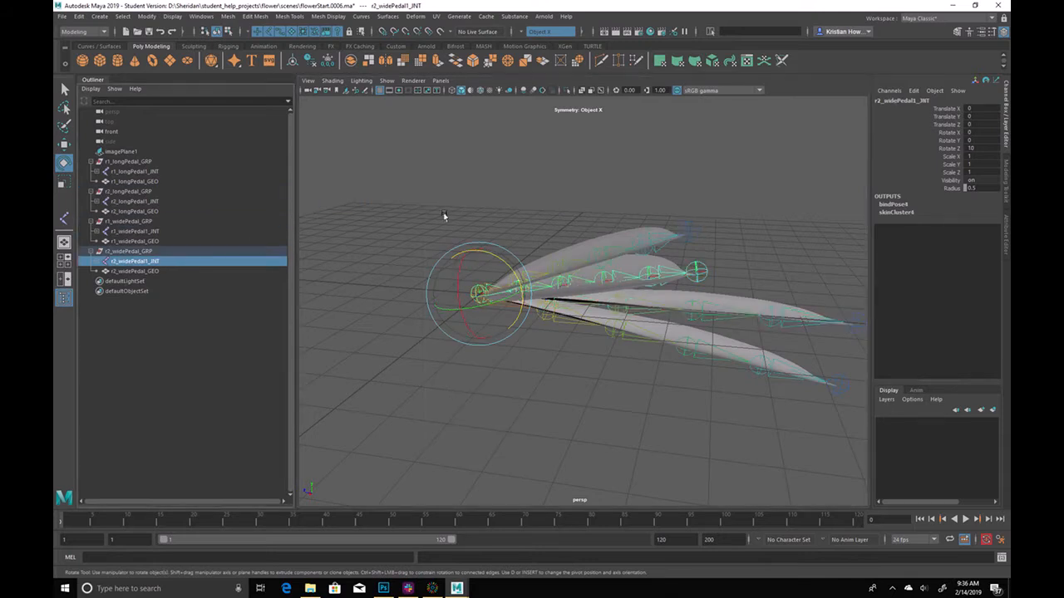
click(497, 209)
alt+drag(467, 261, 202, 266)
Try to freeze the rotation of all four petal root joints together
click(139, 261)
ctrl+click(165, 232)
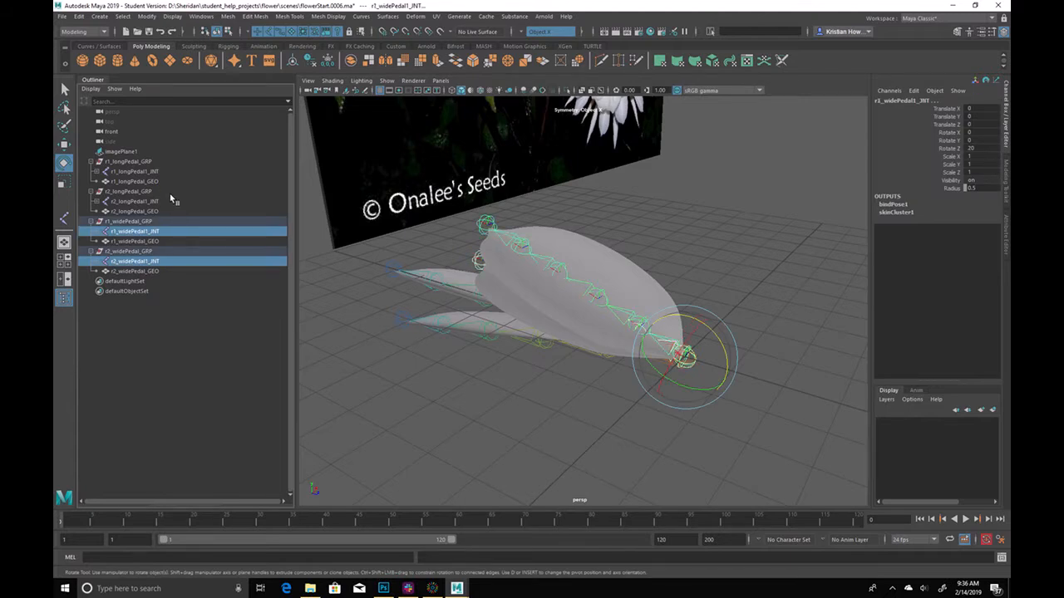
ctrl+click(171, 201)
ctrl+click(142, 172)
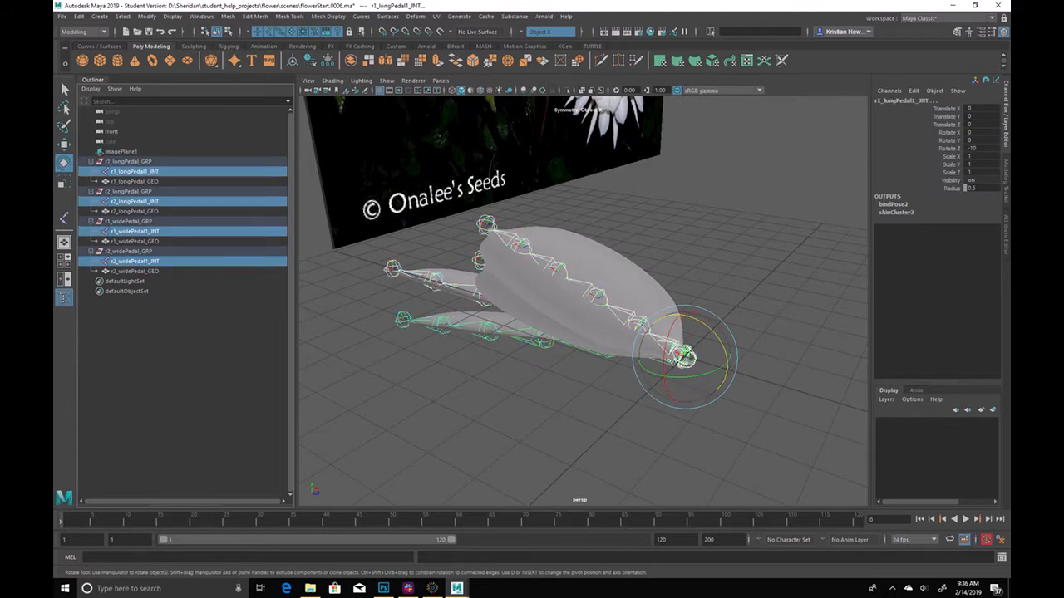
right_click(942, 151)
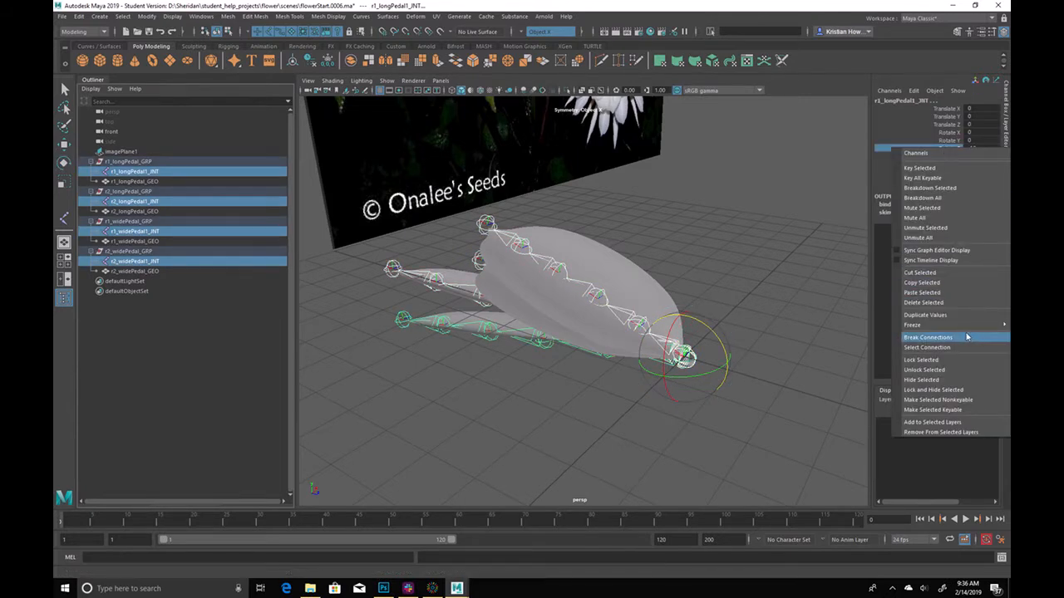
mouse_move(956, 325)
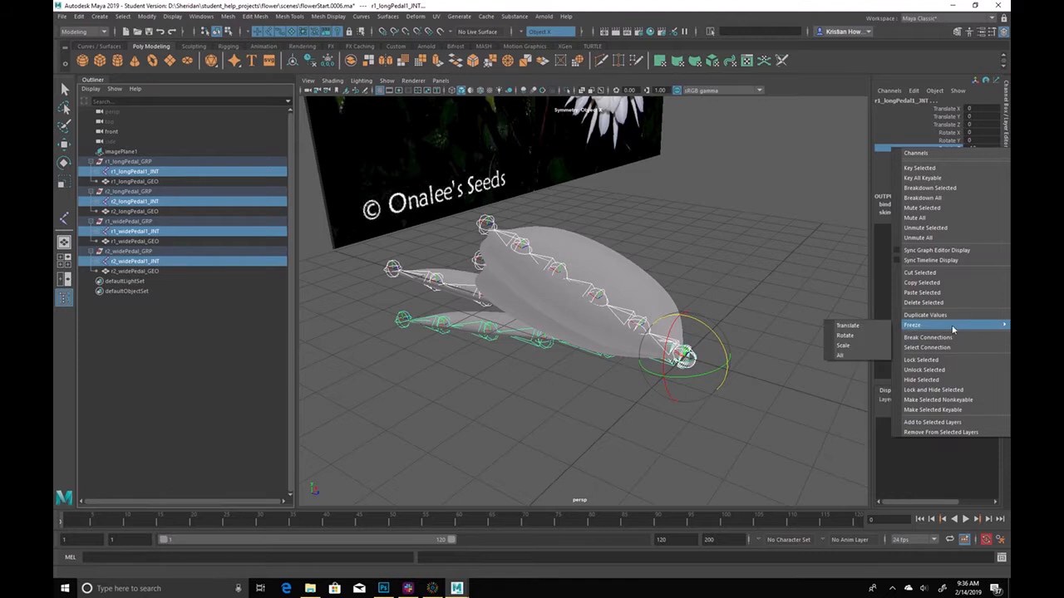
click(865, 337)
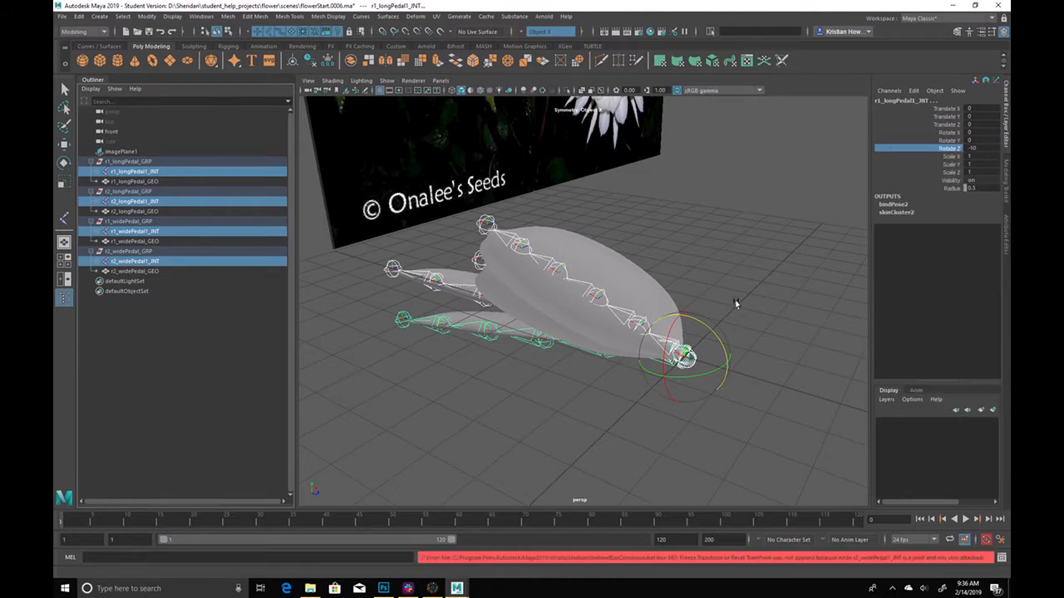
click(689, 227)
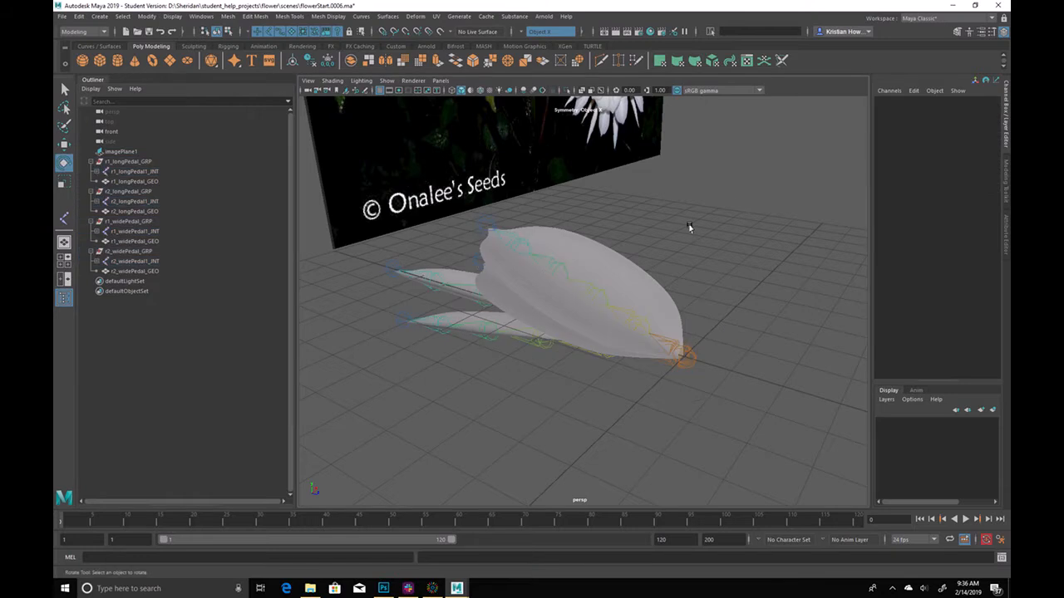
Select r1_longPedal_GEO and set its Duplicate Special options to Instance with Duplicate input graph turned off
alt+drag(570, 408, 547, 357)
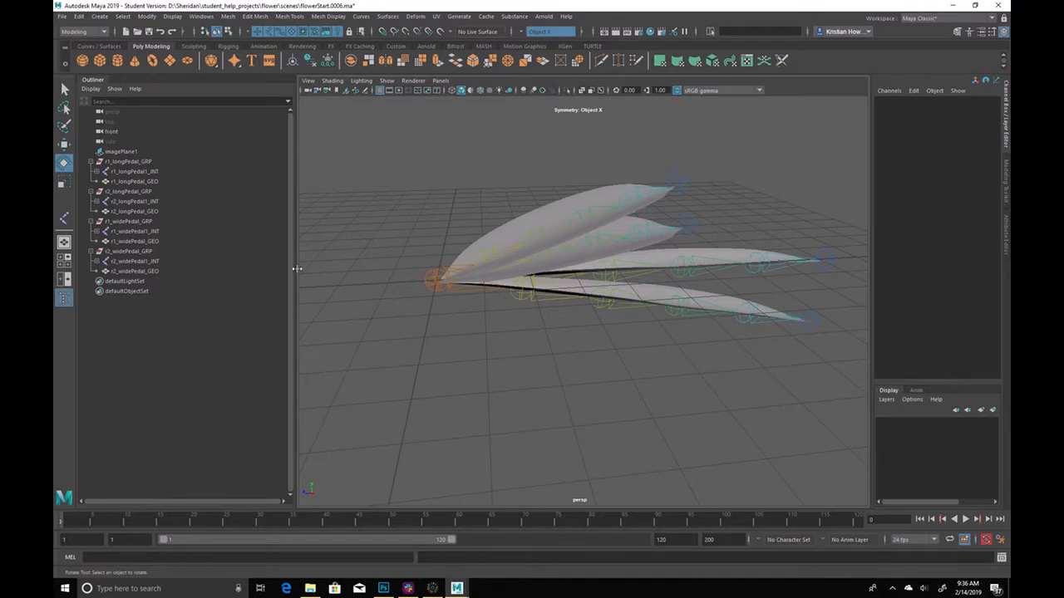
click(722, 295)
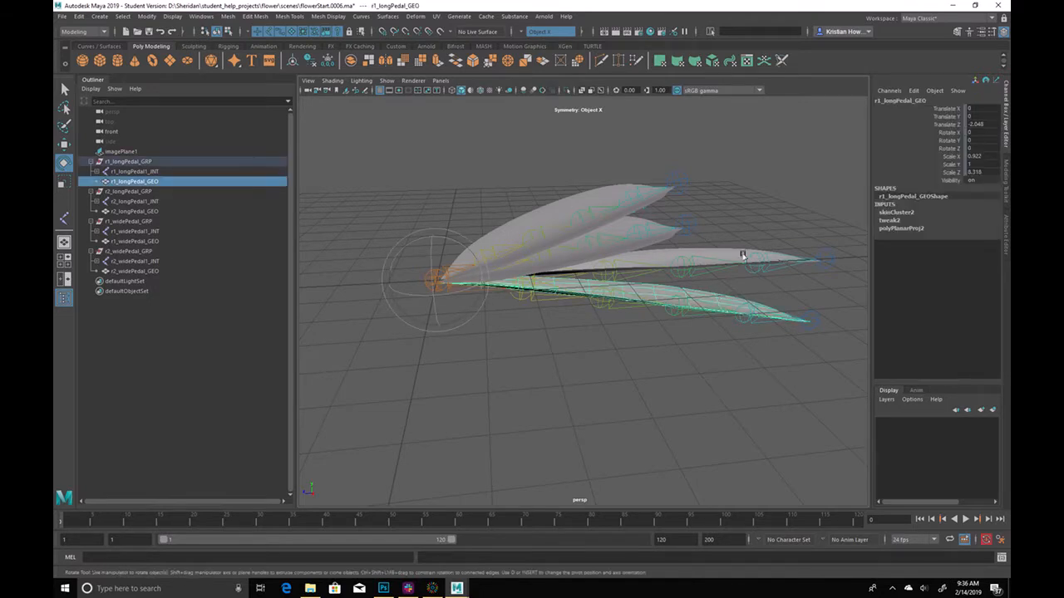
alt+drag(612, 378, 561, 394)
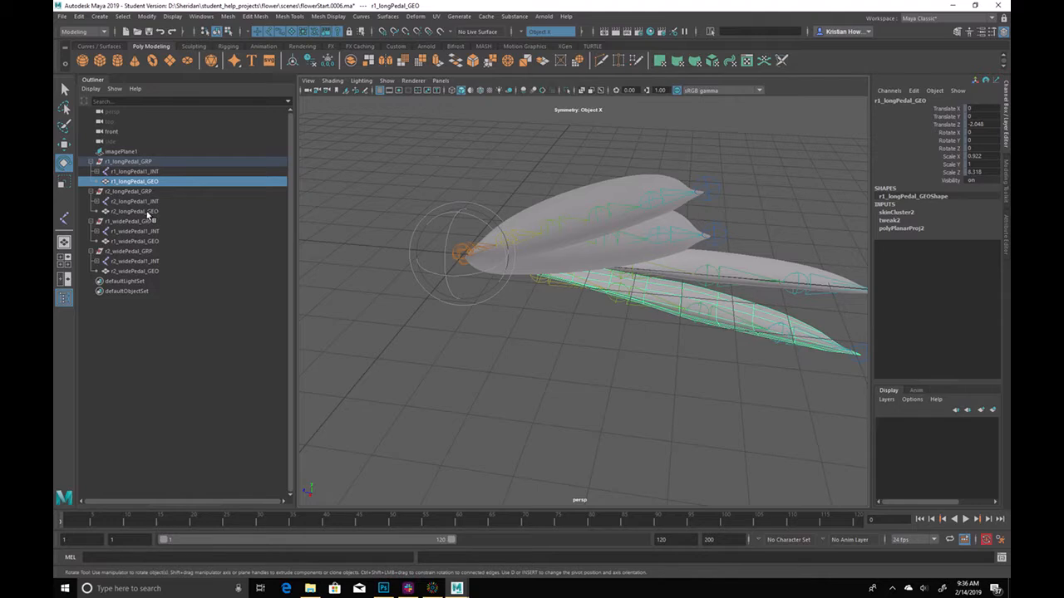
click(79, 17)
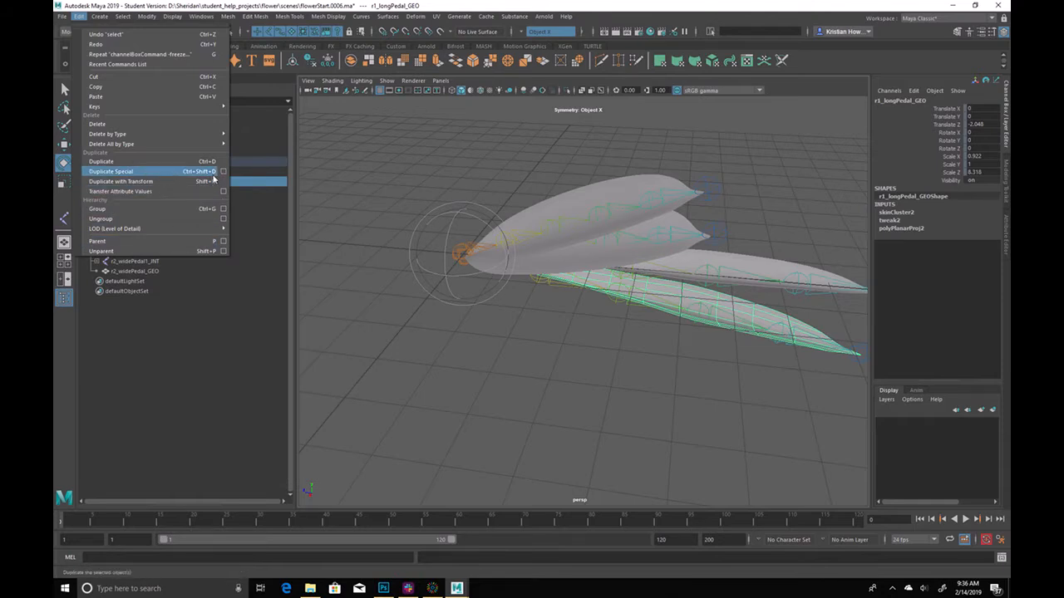
click(224, 172)
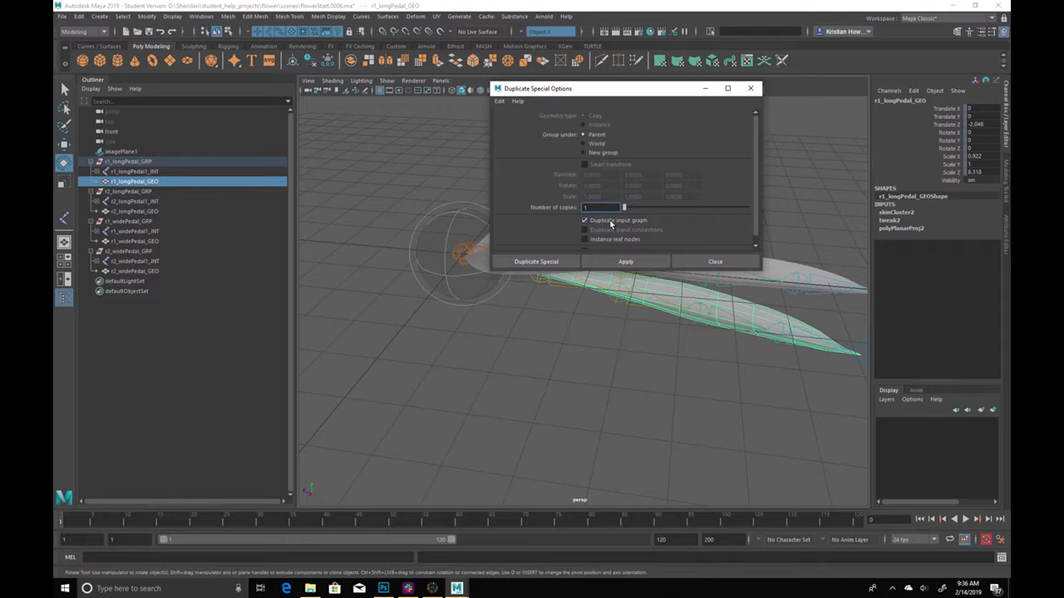
click(611, 221)
click(600, 124)
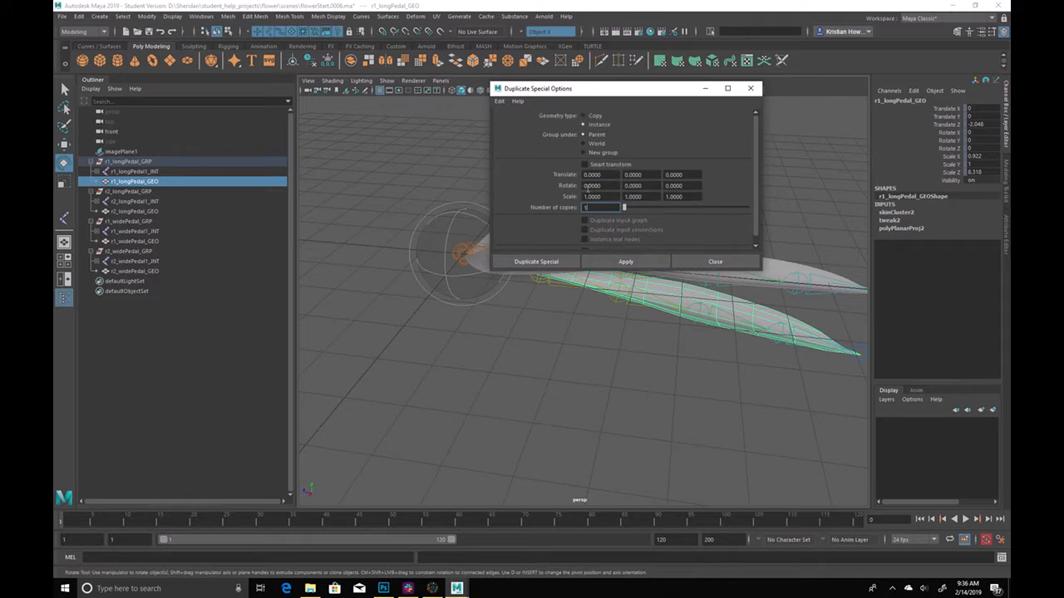
Check the pivot and rotation channels of the r1 long petal's joint, group and geometry
alt+drag(501, 361, 537, 416)
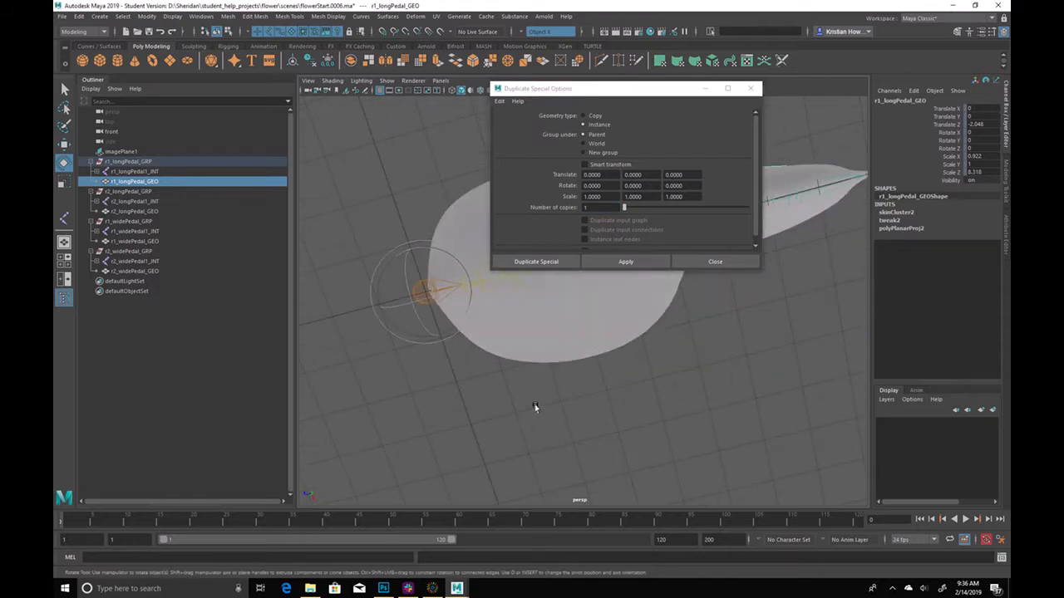
key(w)
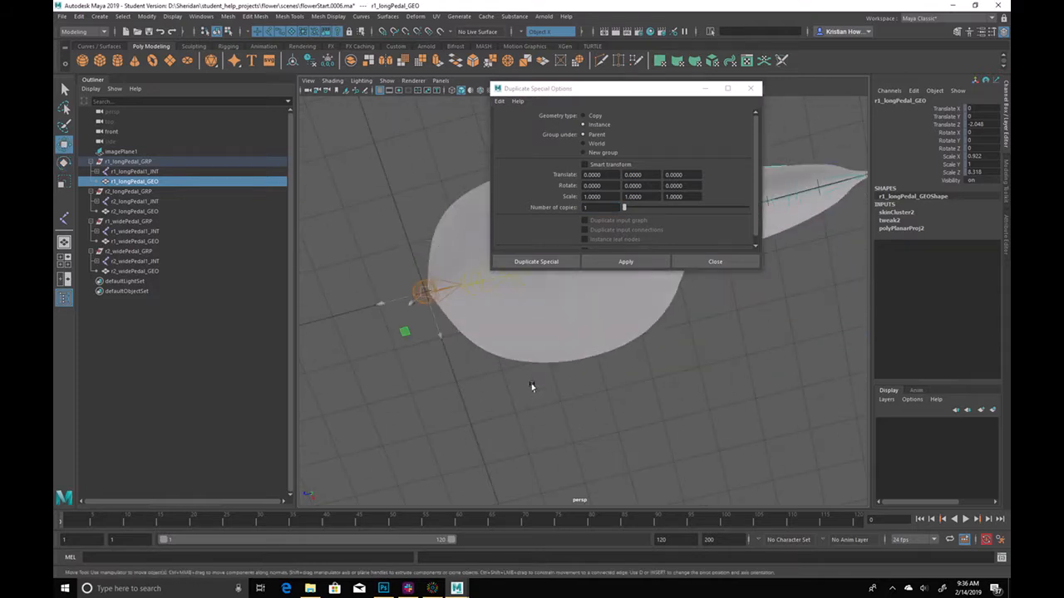
click(157, 172)
click(158, 162)
click(169, 181)
click(933, 141)
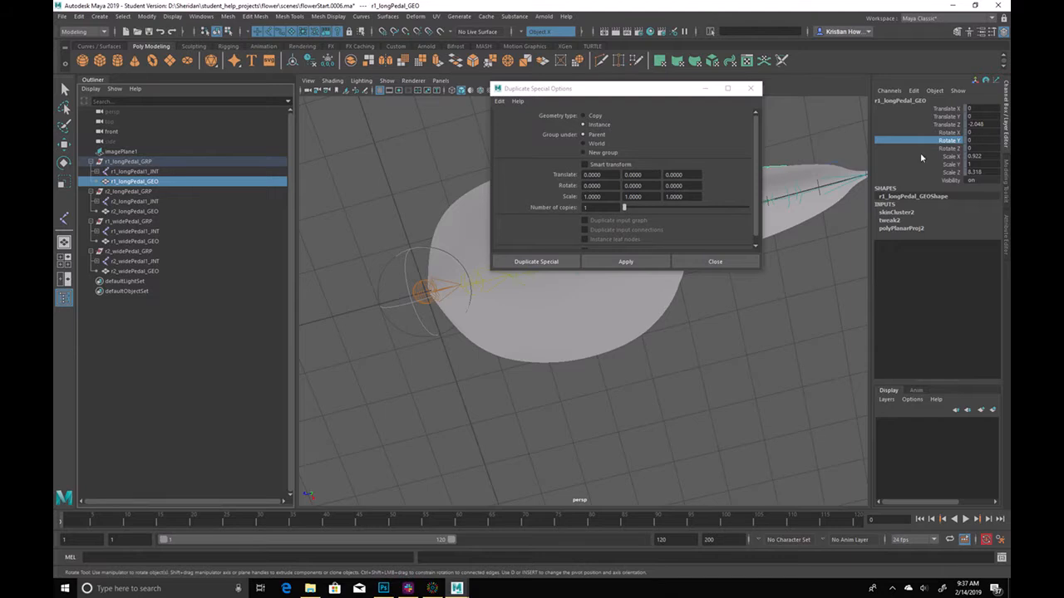
drag(947, 133, 933, 151)
key(w)
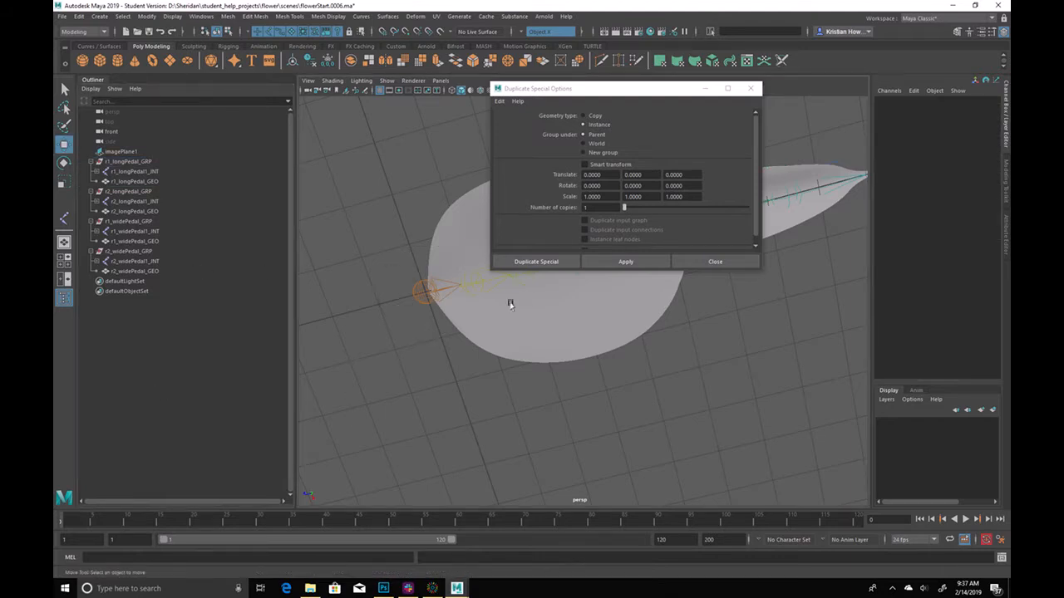
Unlock Rotate X, Y and Z on the geometry of all four long and wide petals
ctrl+click(158, 271)
ctrl+click(161, 241)
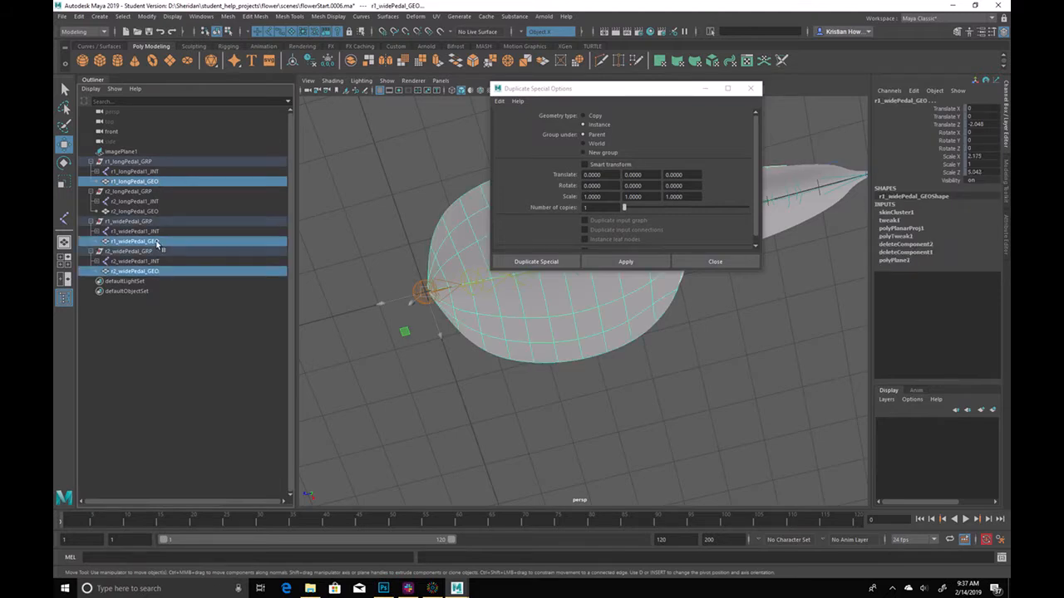
ctrl+click(163, 212)
drag(948, 135, 946, 141)
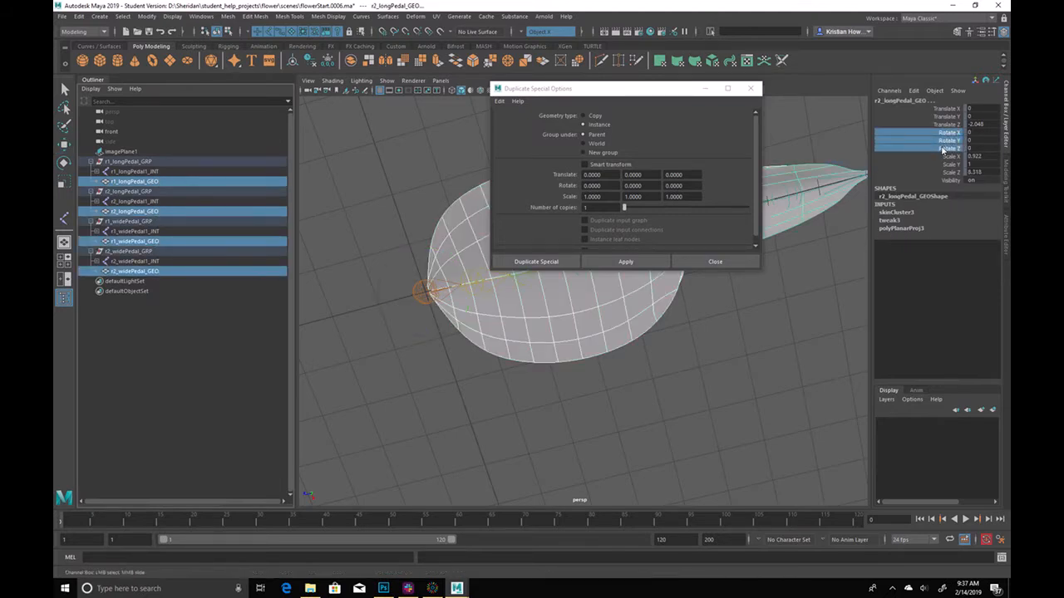
right_click(943, 149)
mouse_move(942, 325)
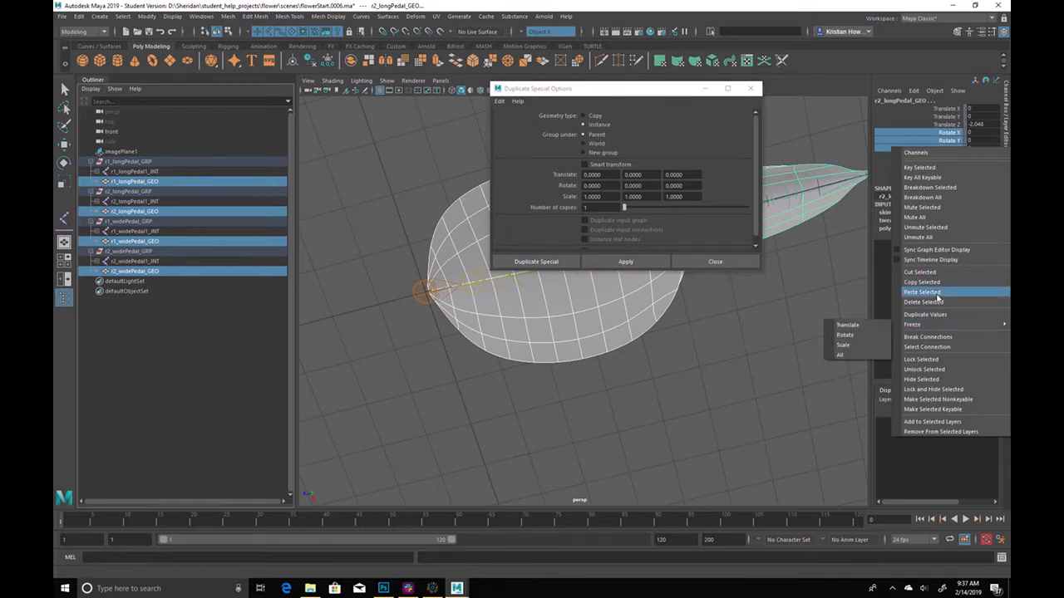
click(956, 370)
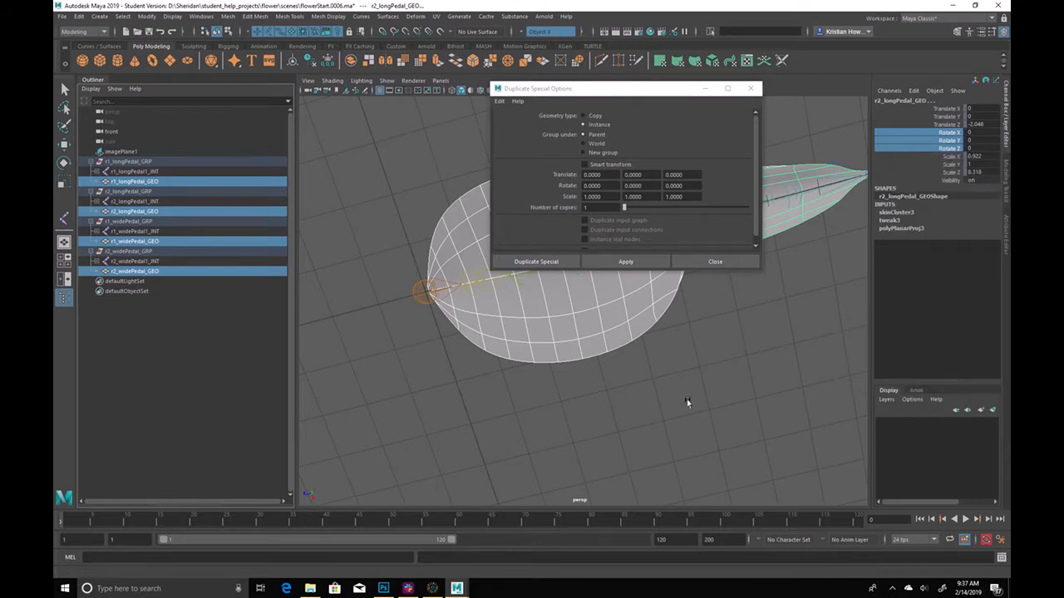
Make 12 instances of r1_longPedal_GEO with Duplicate Special, each rotated 30 degrees in Y, to form a ring of petals
click(134, 181)
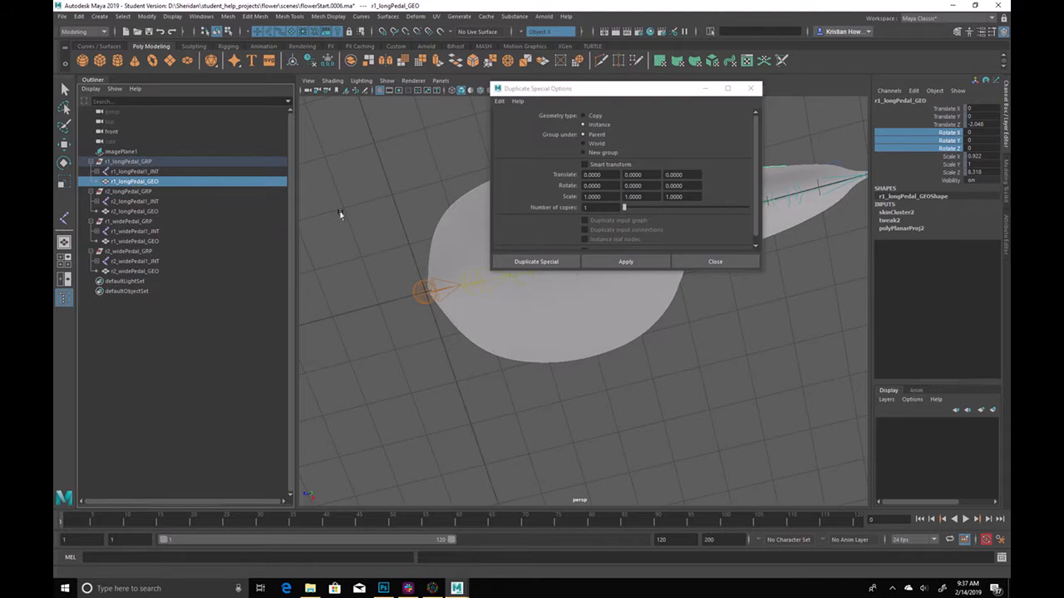
click(947, 142)
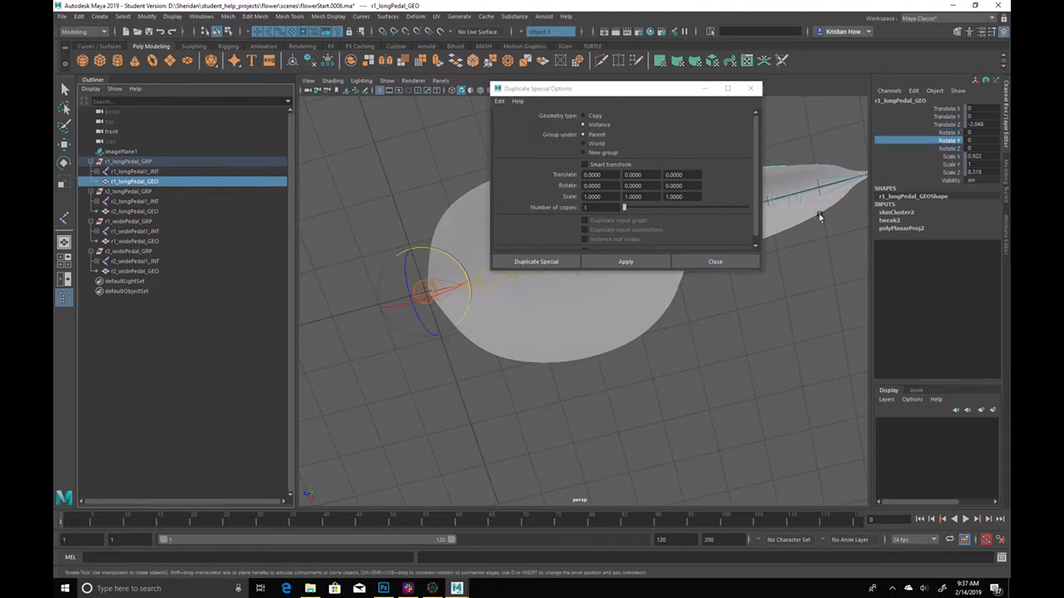
alt+drag(724, 361, 566, 430)
alt+drag(407, 387, 441, 369)
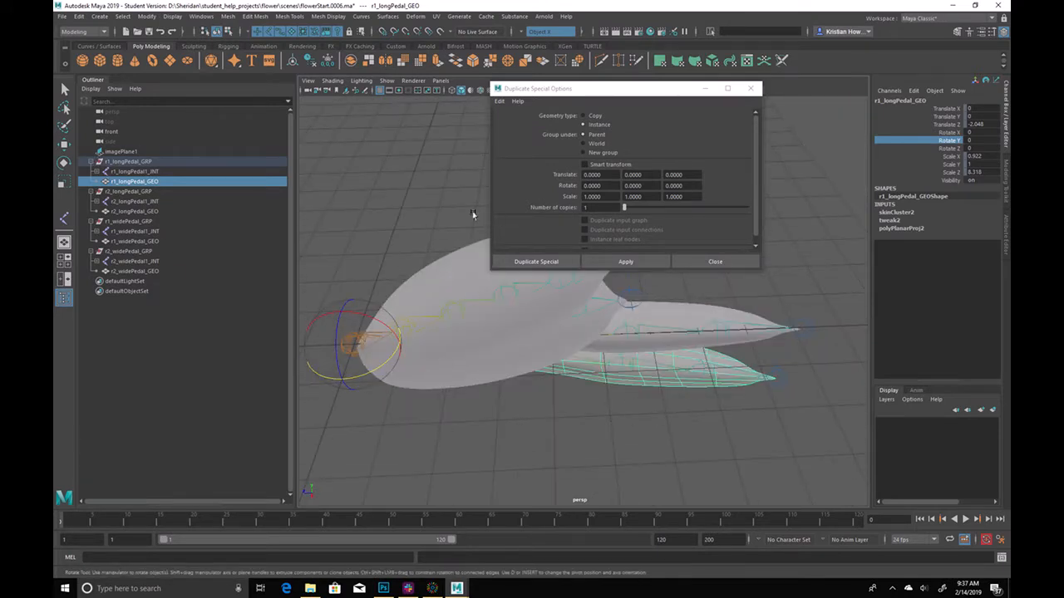
alt+drag(705, 416, 668, 428)
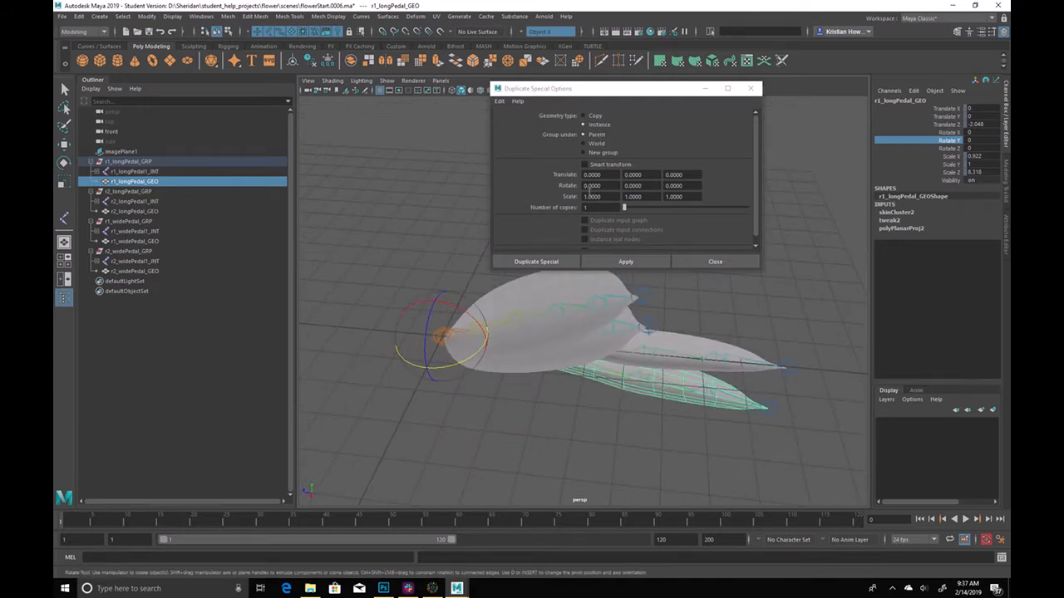
click(645, 185)
text(30)
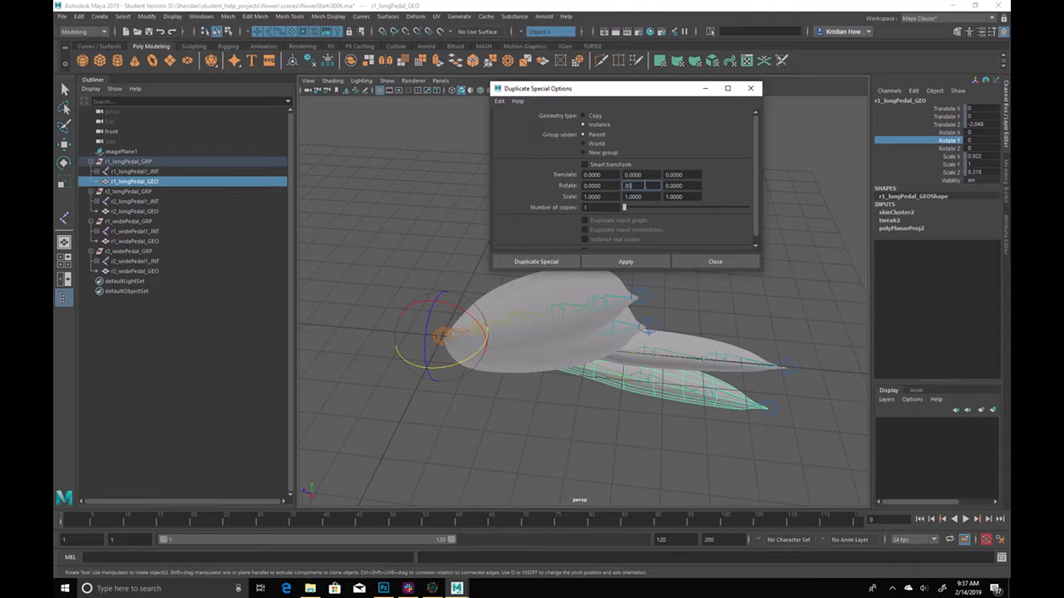
click(608, 208)
text(12)
click(646, 262)
alt+drag(752, 478, 713, 453)
alt+drag(530, 401, 568, 376)
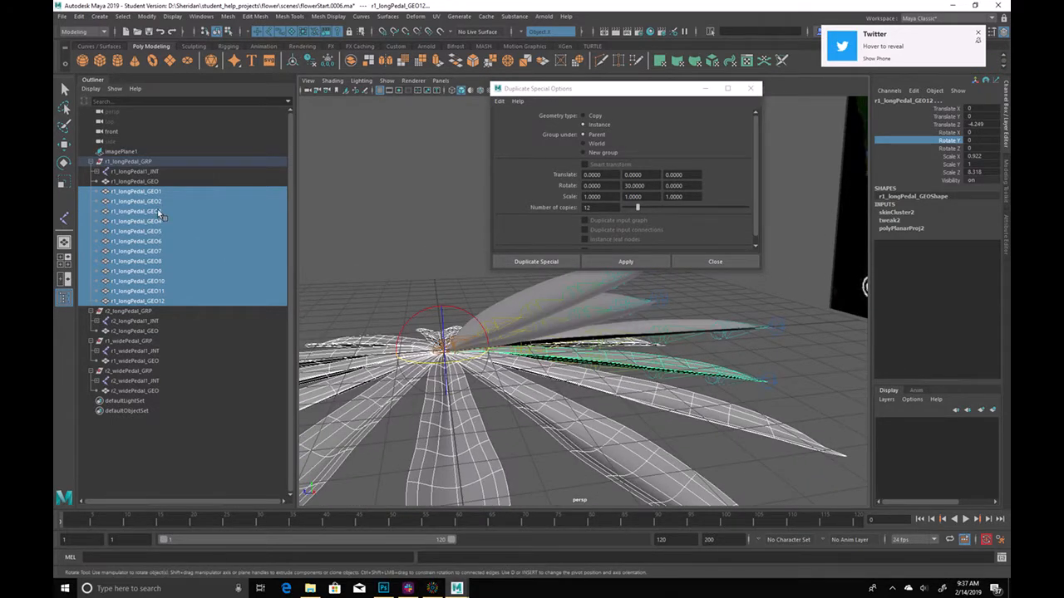
Make 12 instances of r2_longPedal_GEO with the same 30-degree Y rotation
click(153, 332)
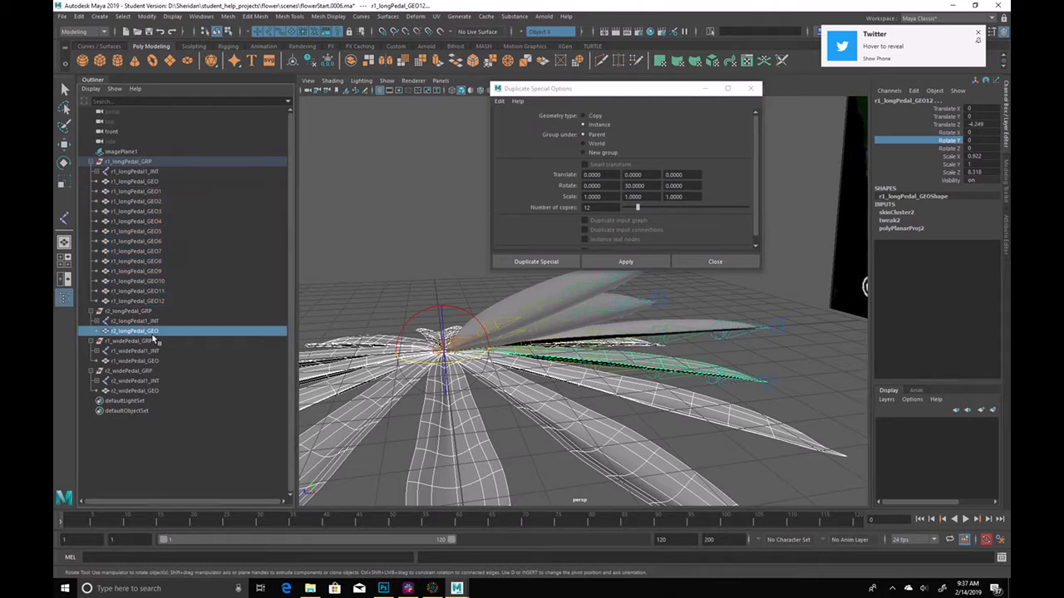
click(625, 262)
alt+drag(548, 349, 488, 416)
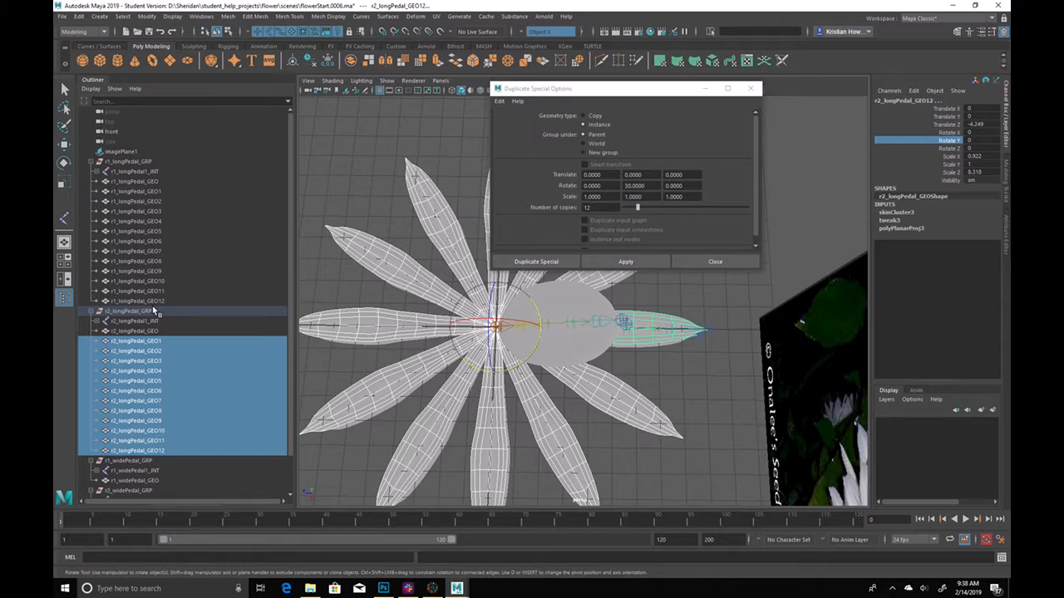
Unparent the 12 r2 long petal instances, and r1_longPedal_GEO with its 12 instances, from their groups
key(shift+p)
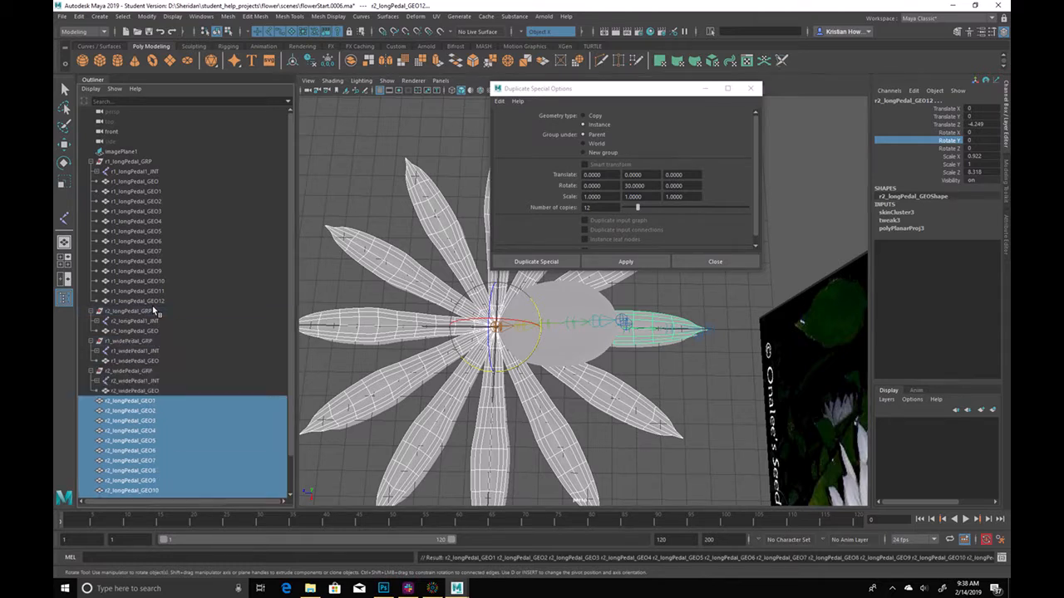
click(128, 302)
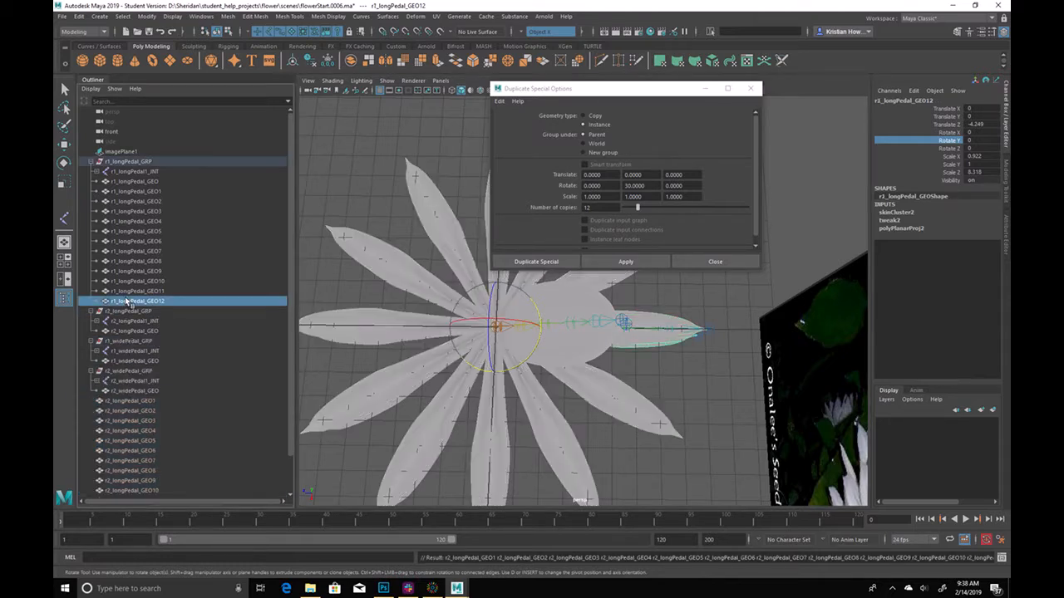
shift+click(145, 182)
key(shift+p)
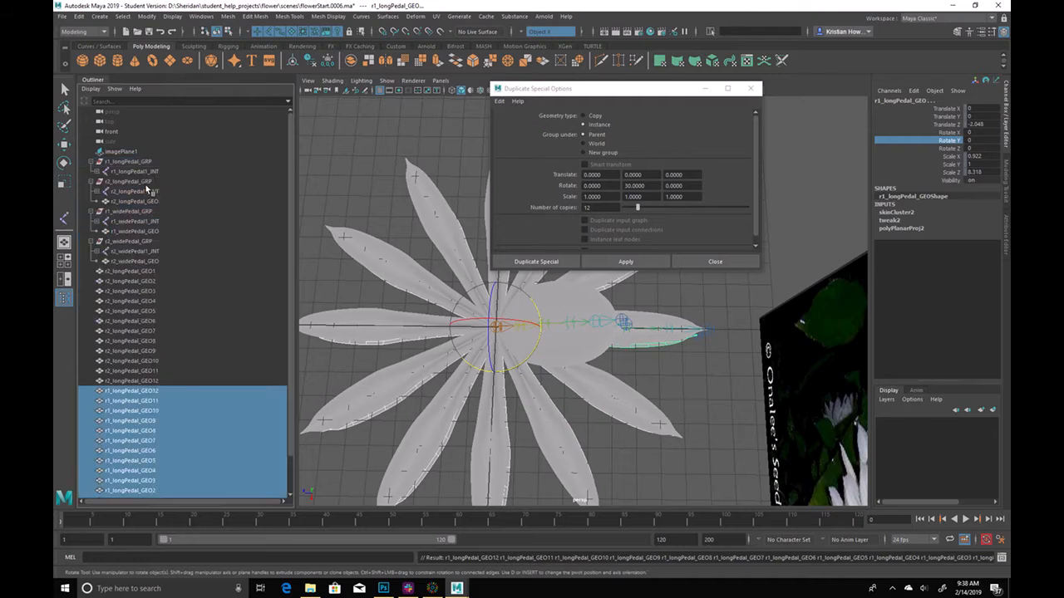
scroll(125, 346, down, 3)
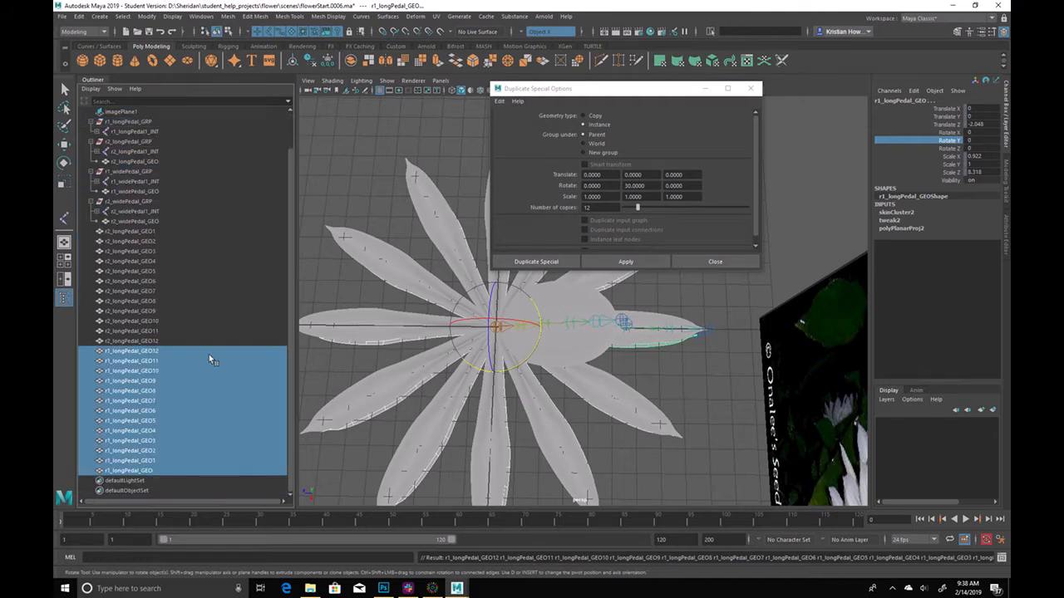
Group r1_longPedal_GEO with its 12 instances, and put the 12 r2 long petal instances into a second group
key(ctrl+g)
click(166, 380)
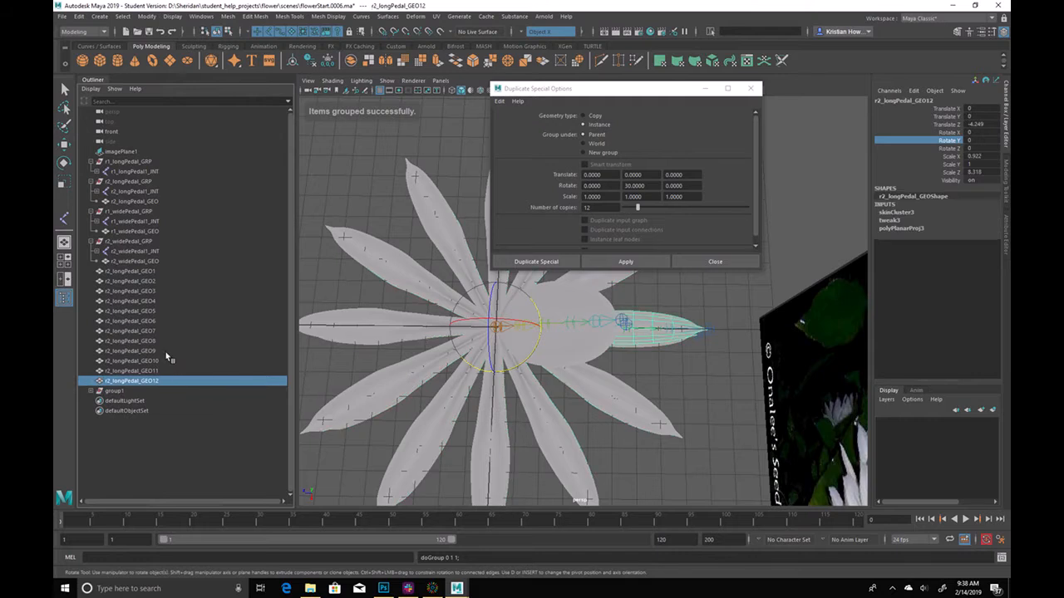
shift+click(150, 274)
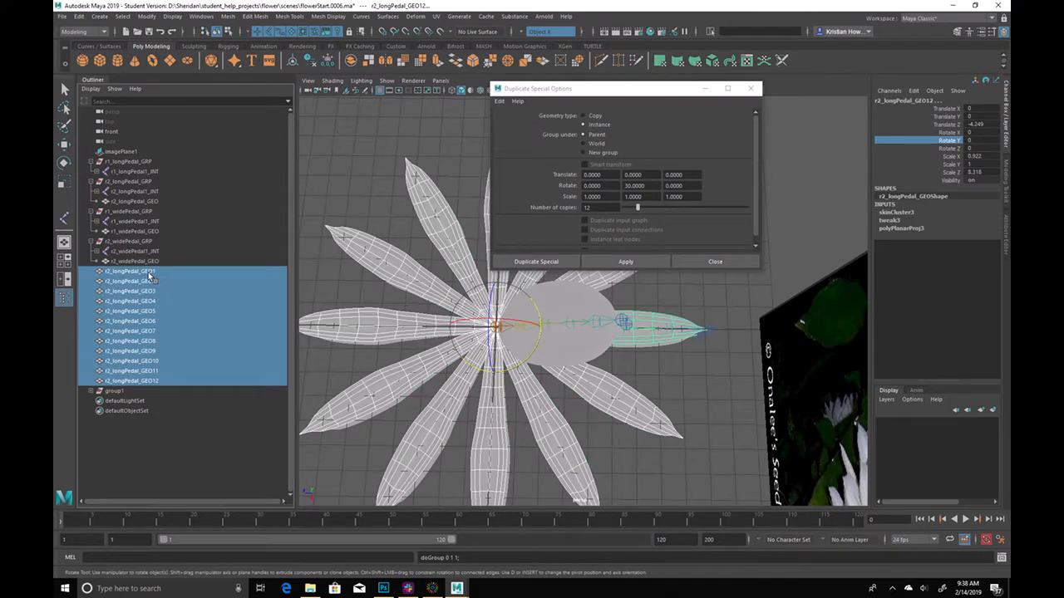
key(ctrl+g)
Rotate the group of r2 long petals about 14 degrees in Y so they sit between the r1 petals
click(148, 272)
click(147, 281)
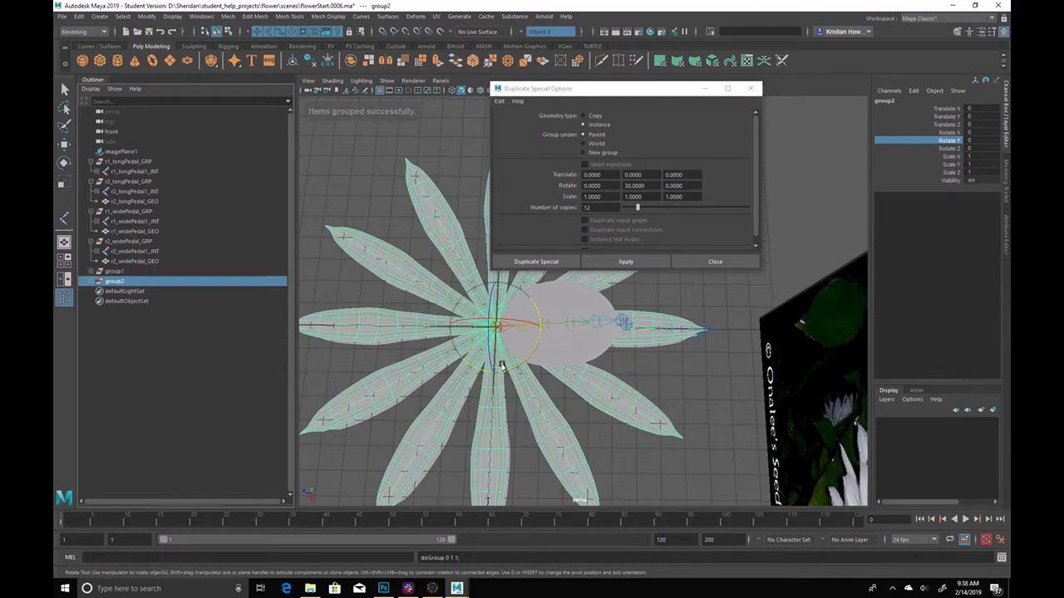
drag(508, 366, 681, 438)
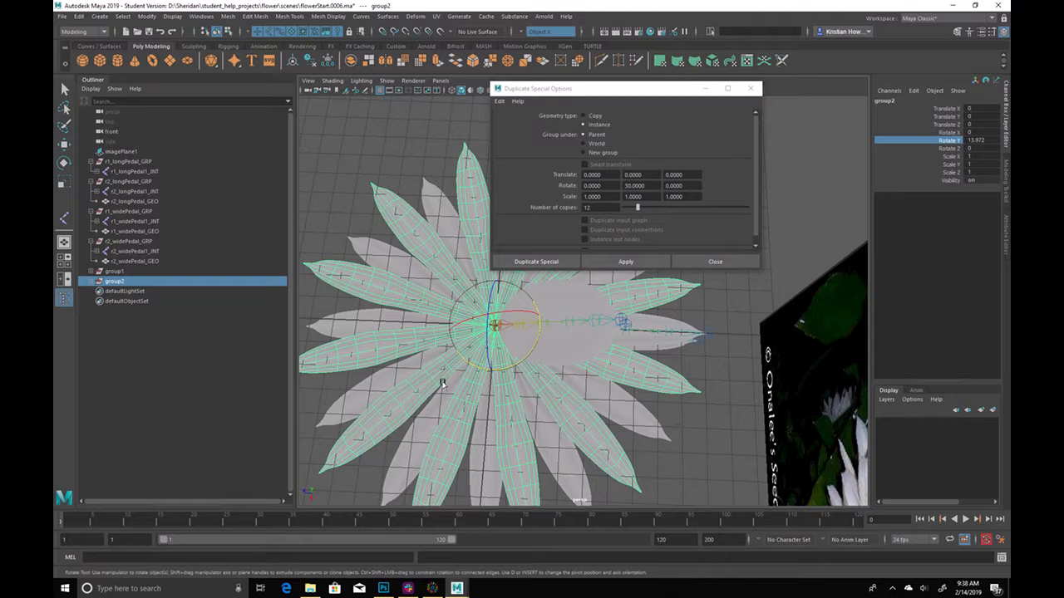
drag(648, 94, 894, 46)
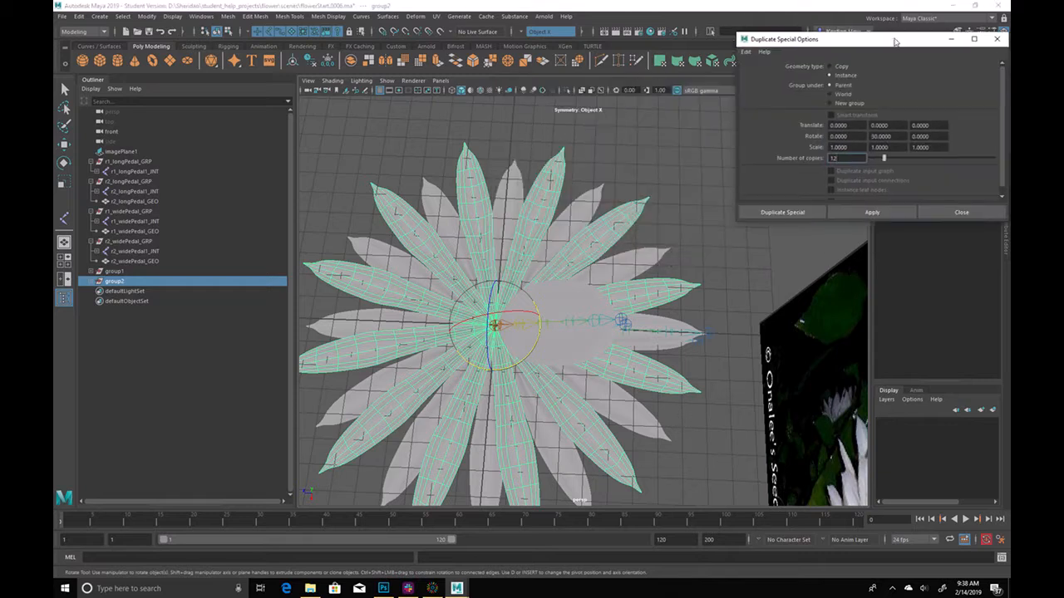
Assign a new Phong material to the front r1 long petal, r1_longPedal_GEO9
click(704, 296)
key(w)
alt+drag(704, 296, 507, 404)
click(505, 402)
right_drag(502, 405, 596, 543)
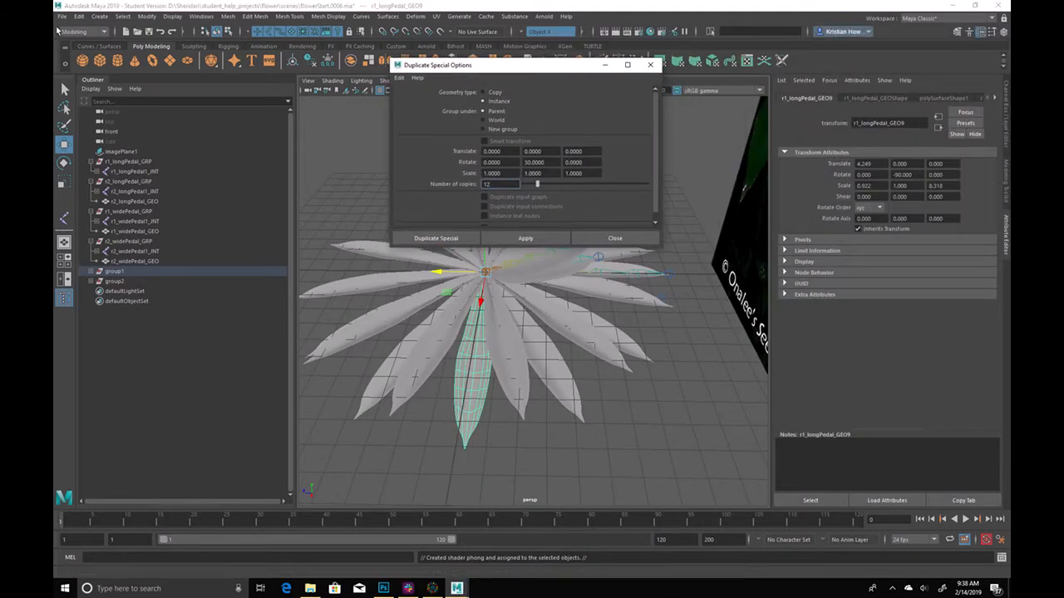
Save the scene as the next incremental version, flowerStart.0007.ma, accepting the student version notice
click(61, 16)
click(104, 72)
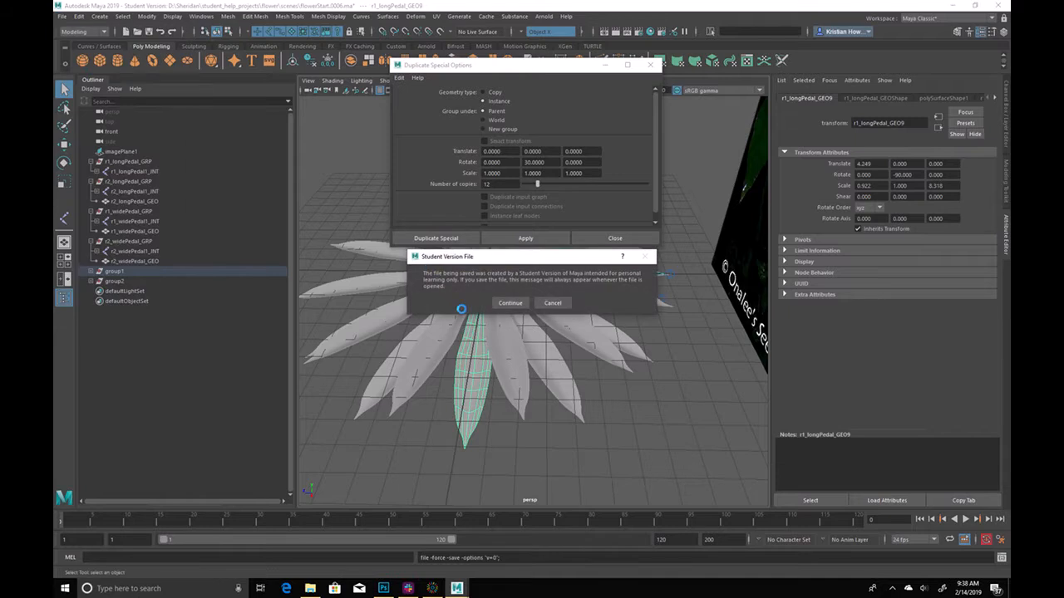
click(506, 303)
key(w)
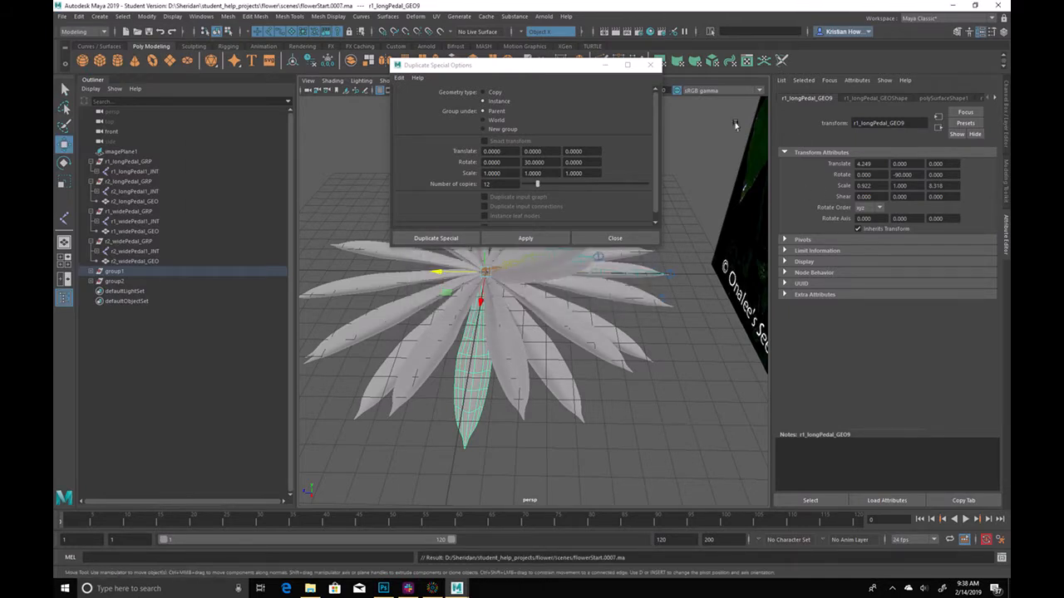
Find the phong1 material among the r1 petal's attributes and set its color to a saturated yellow, about H 44.3, S 1.0, V 0.66
click(897, 98)
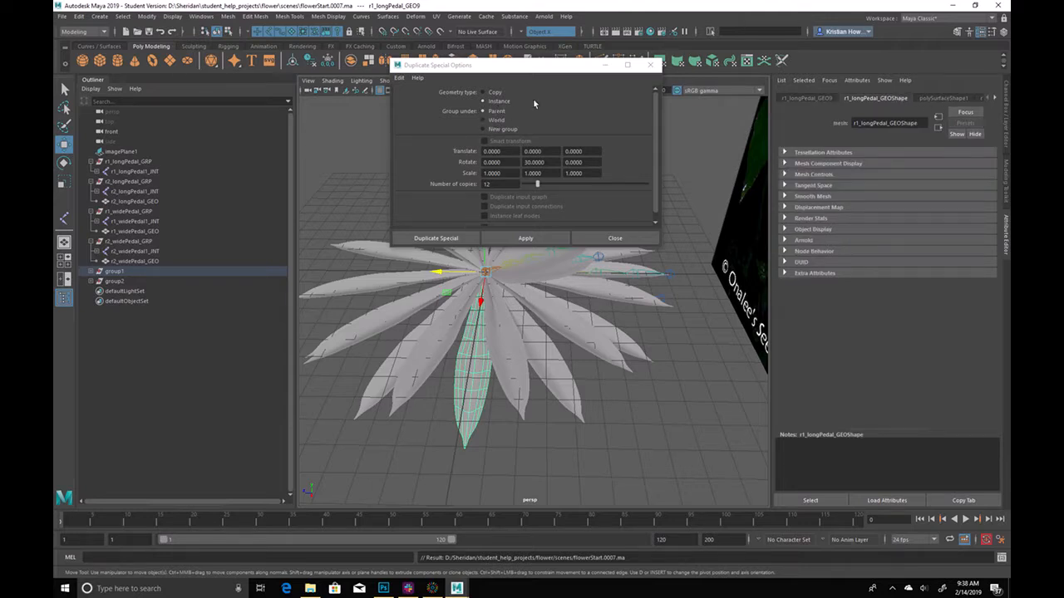
click(995, 98)
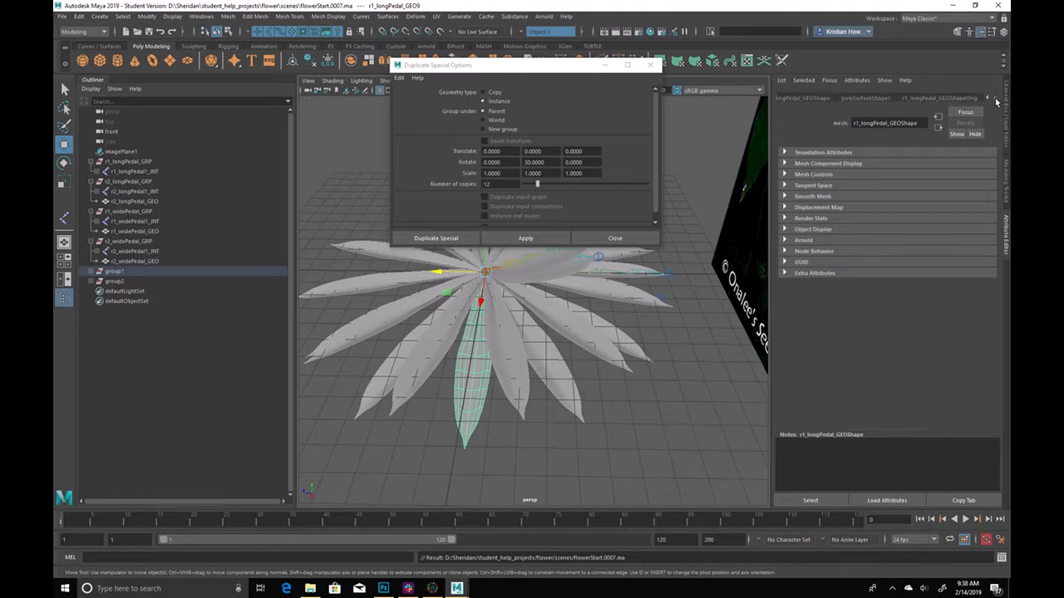
click(953, 98)
click(873, 99)
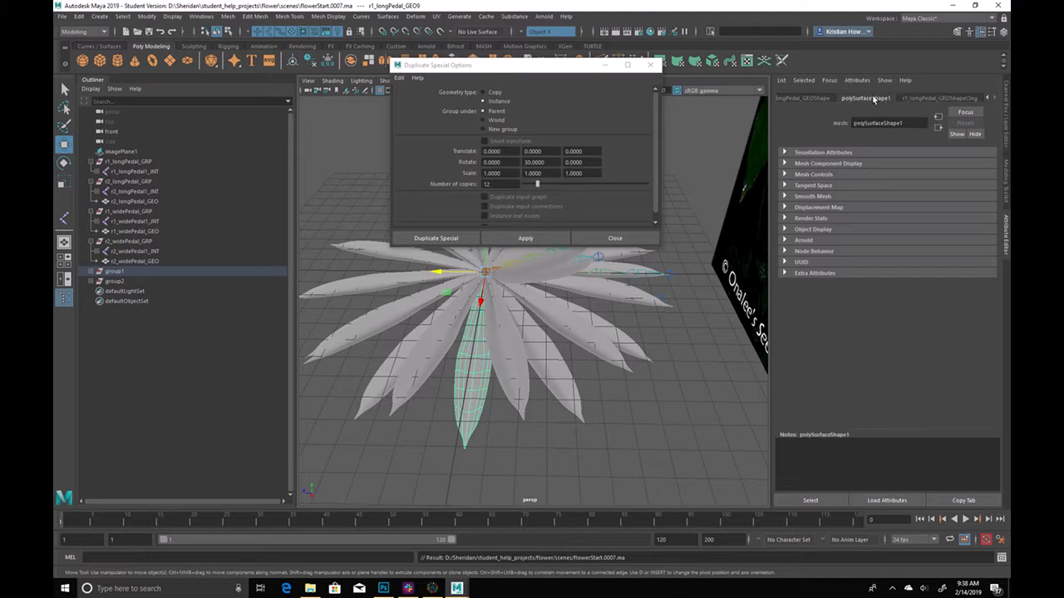
click(806, 99)
click(990, 98)
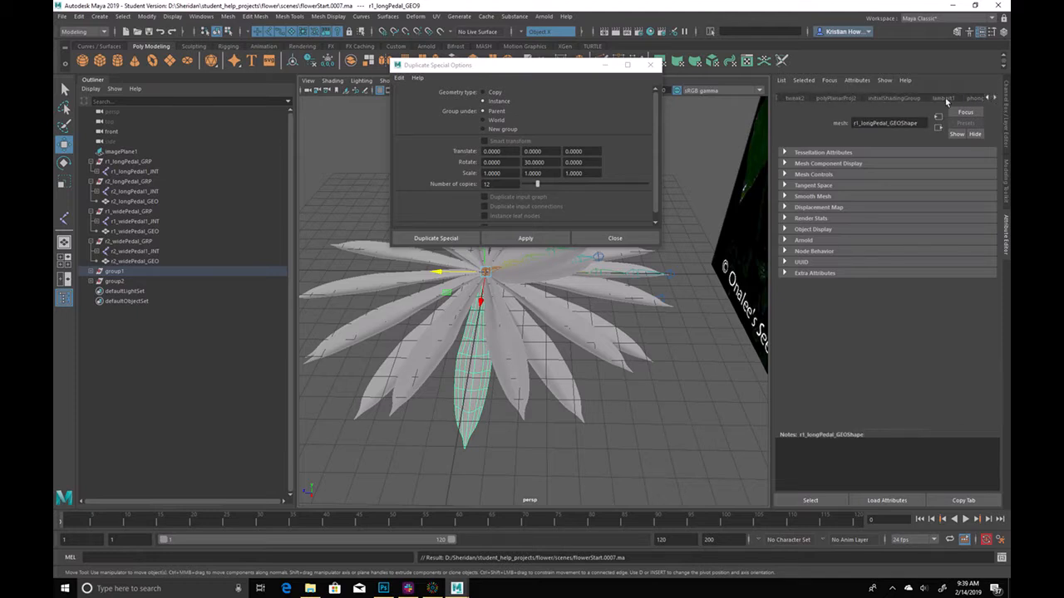
click(972, 98)
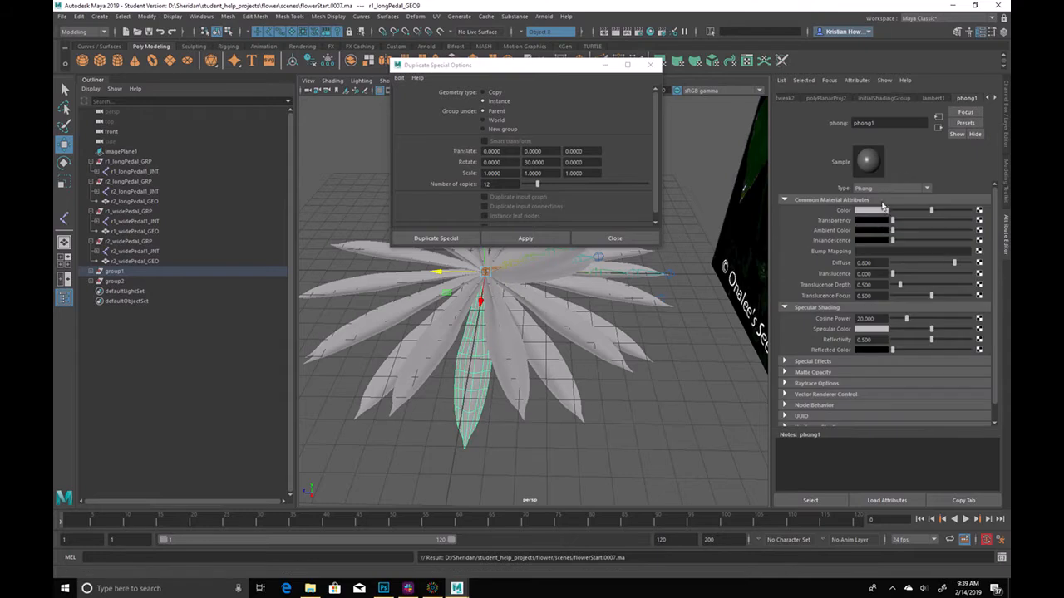
click(878, 211)
drag(968, 219, 970, 200)
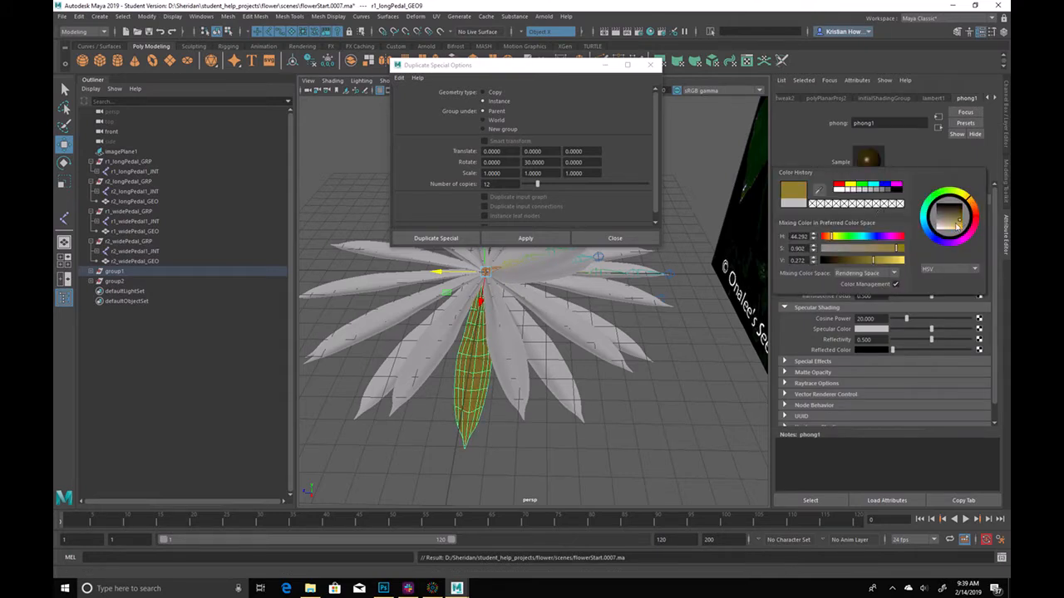
click(961, 226)
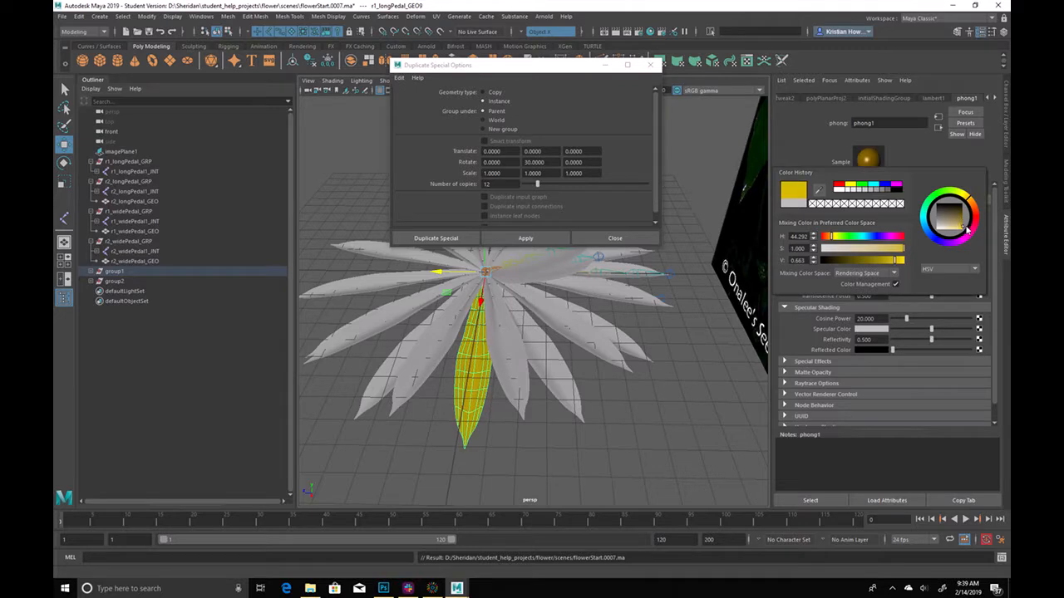
Assign the existing phong1 material to group1, the whole ring of r1 long petals
click(114, 271)
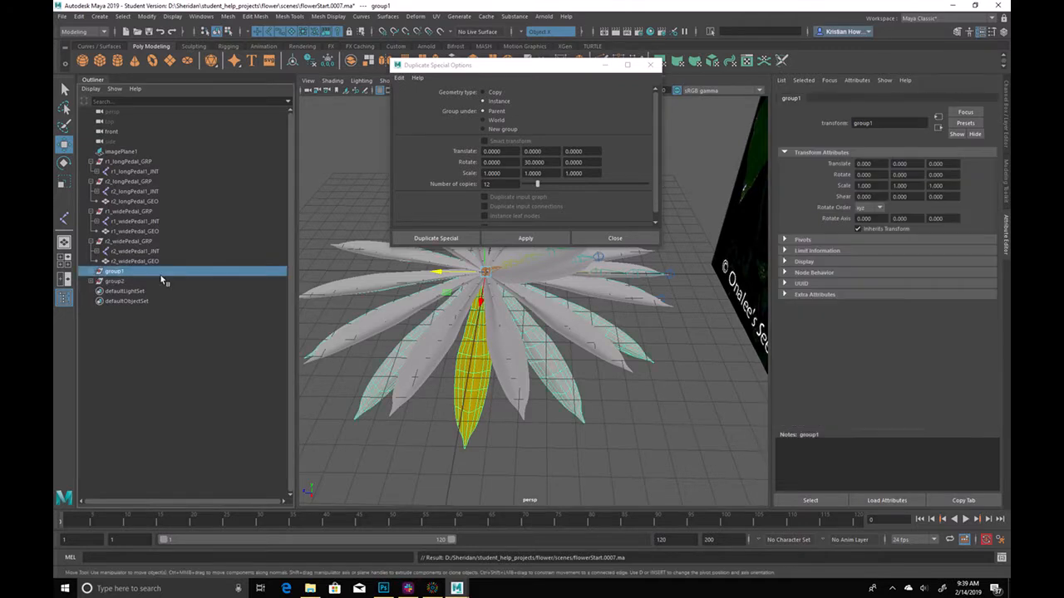
right_click(346, 146)
mouse_move(388, 346)
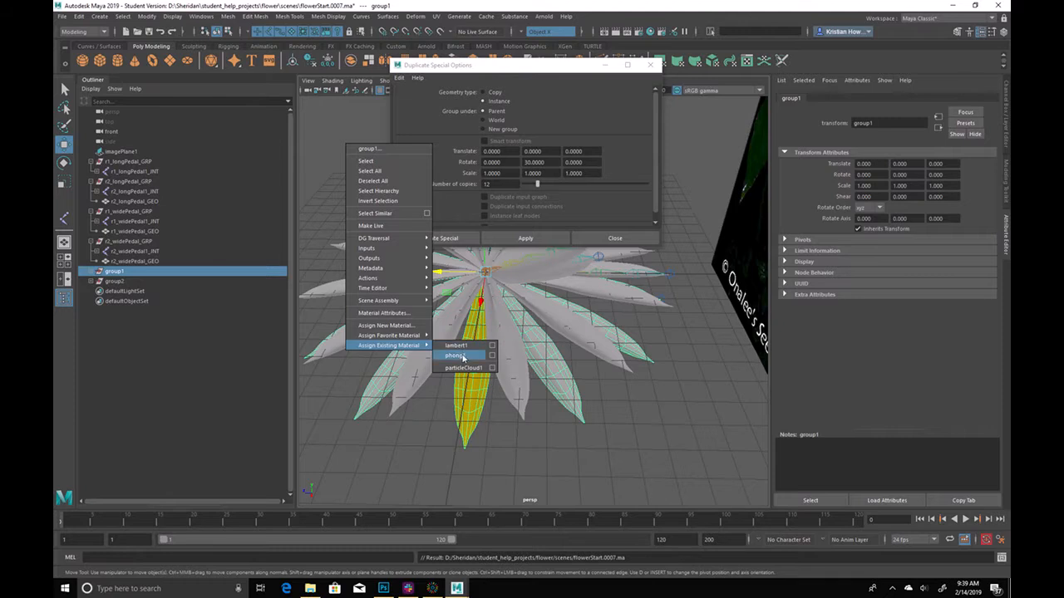
click(456, 355)
Assign a new Phong material to group2 and set its color to a paler, less saturated version of the recent yellow
click(133, 283)
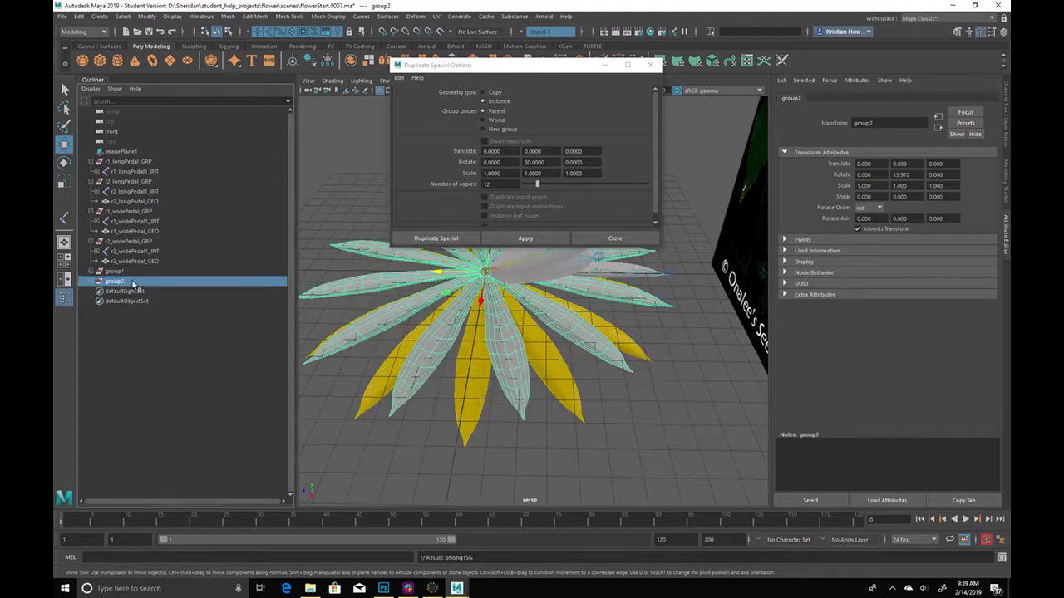
right_click(705, 166)
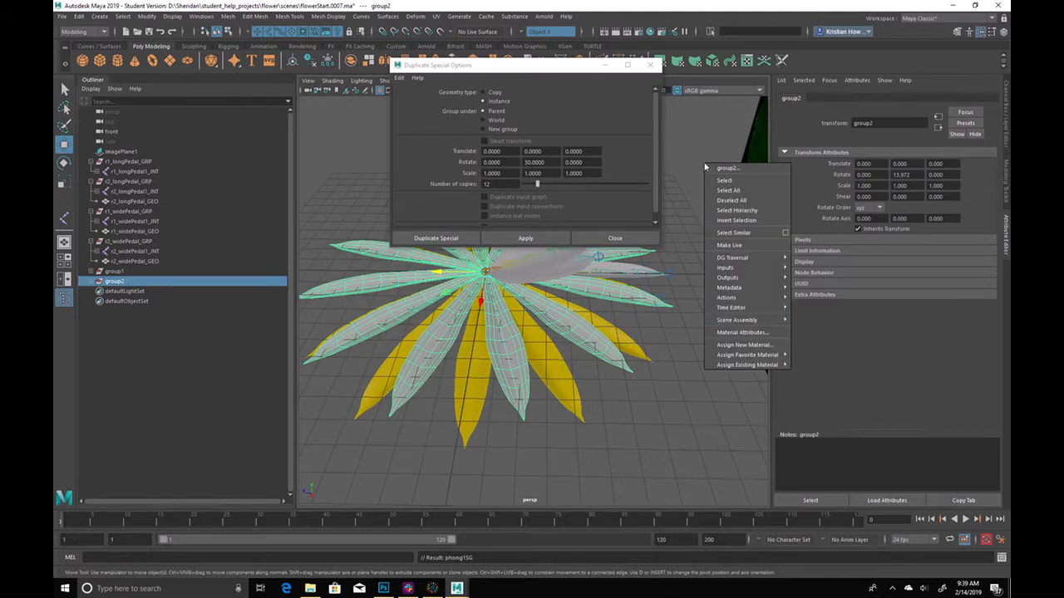
click(780, 348)
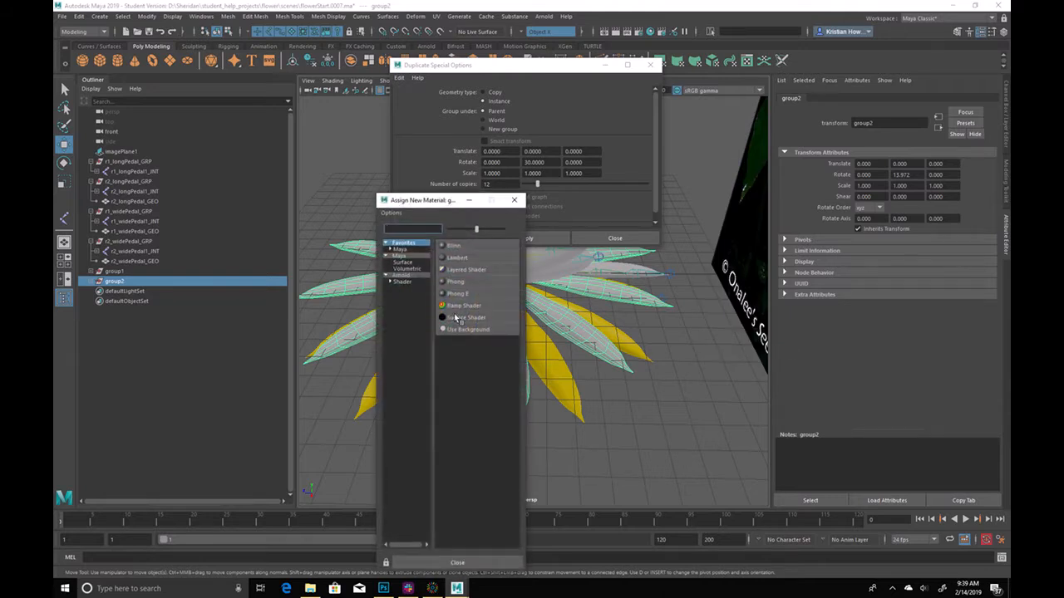
click(455, 283)
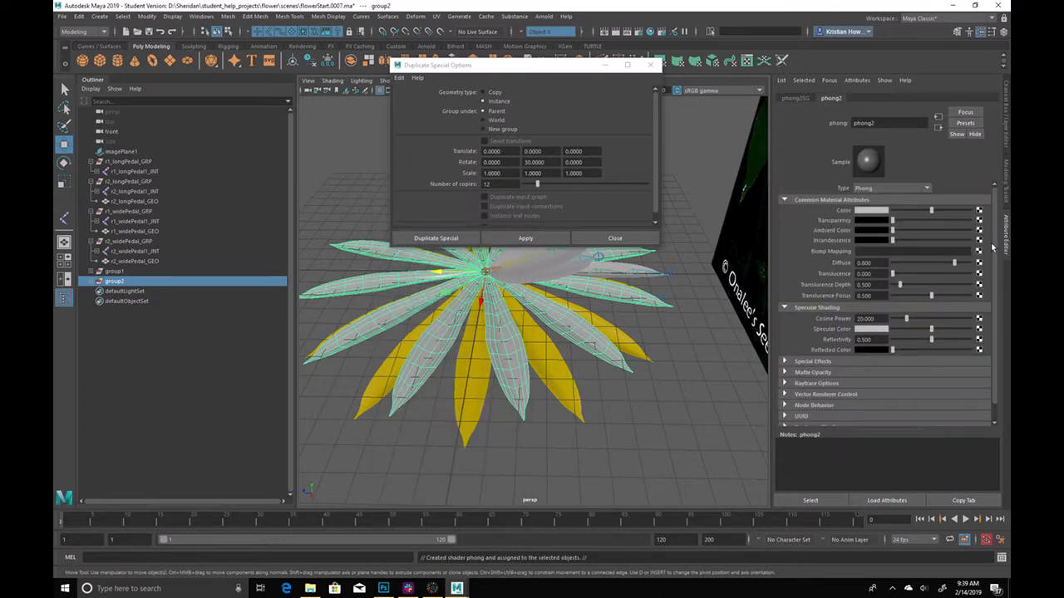
click(871, 211)
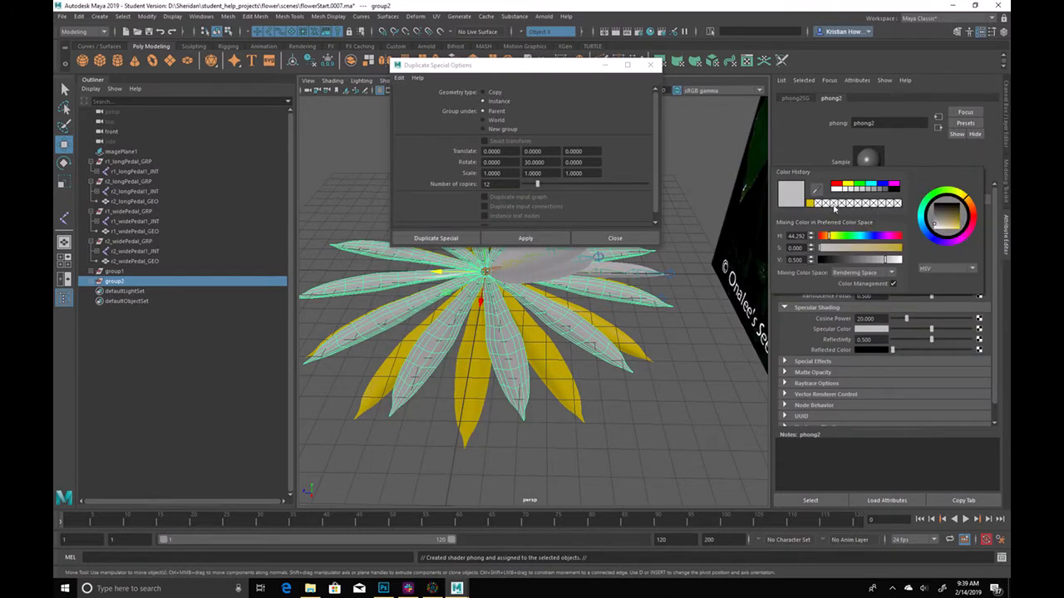
click(810, 205)
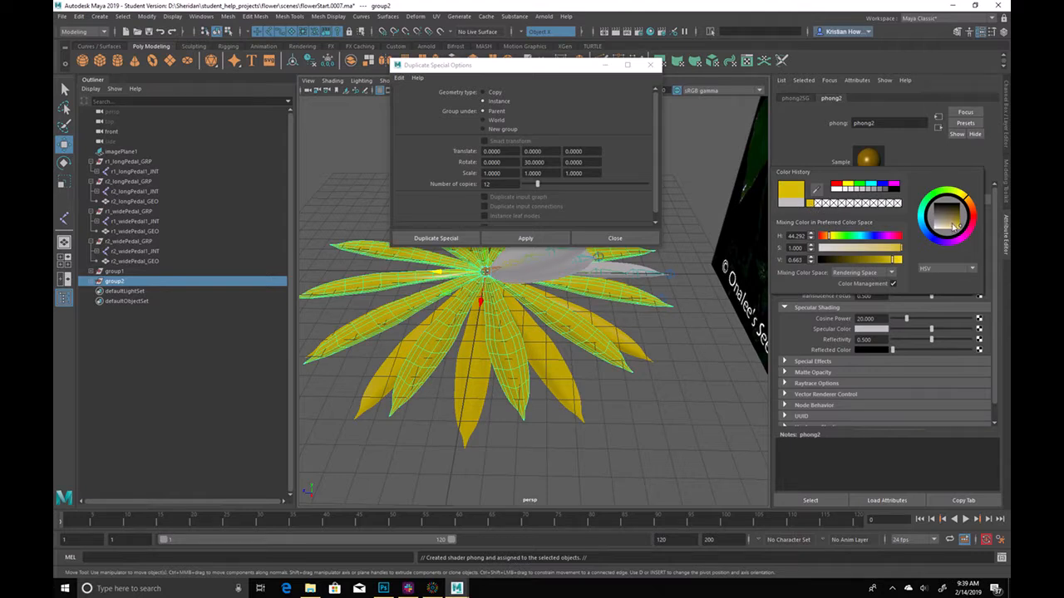
click(624, 378)
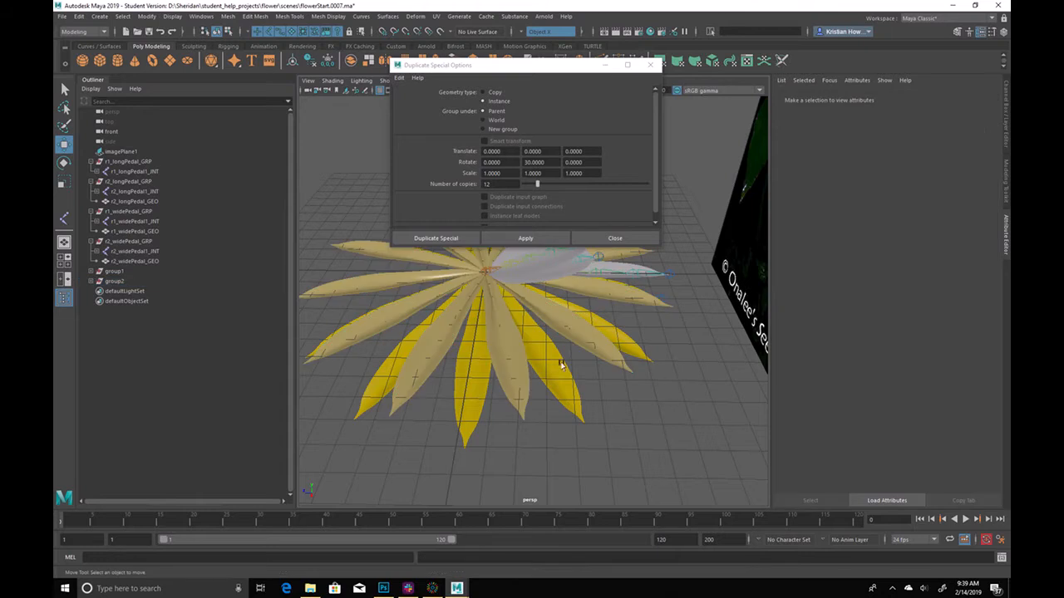
Select r2_widePedal_GEO and move the Duplicate Special options clear of the flower
click(533, 281)
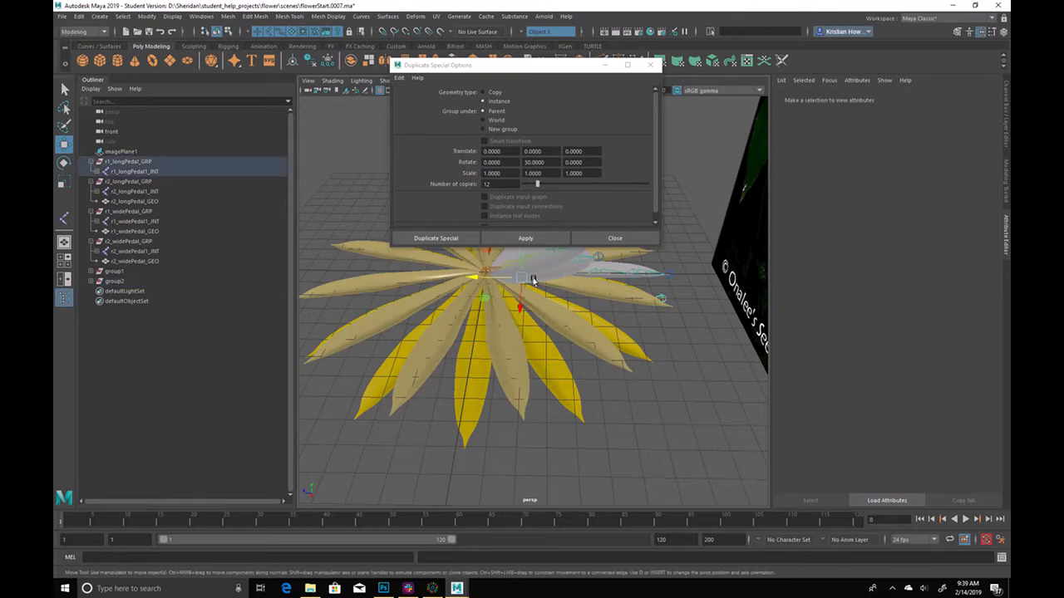
click(550, 279)
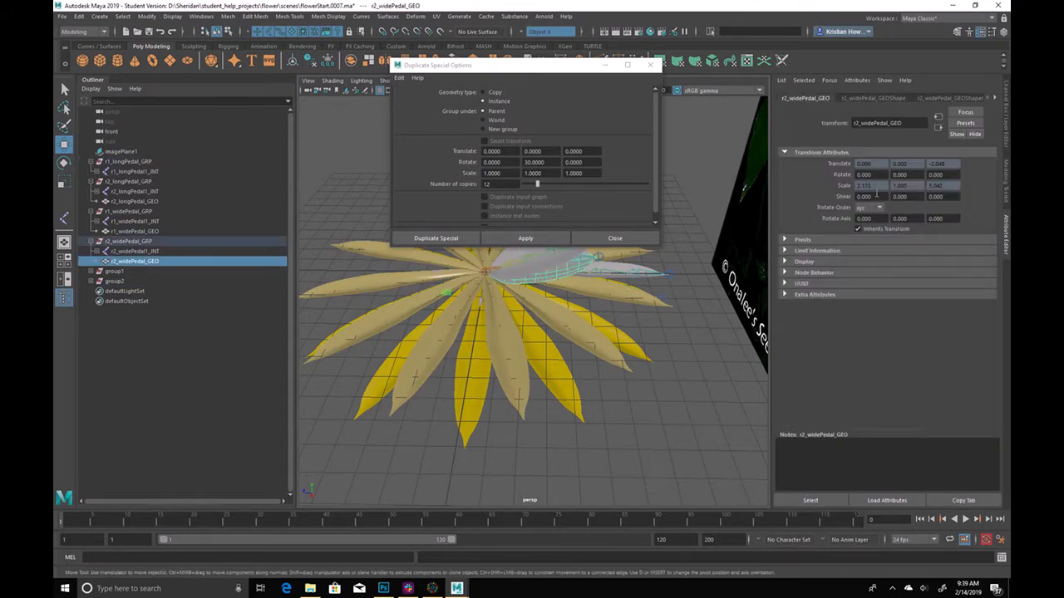
drag(549, 69, 816, 74)
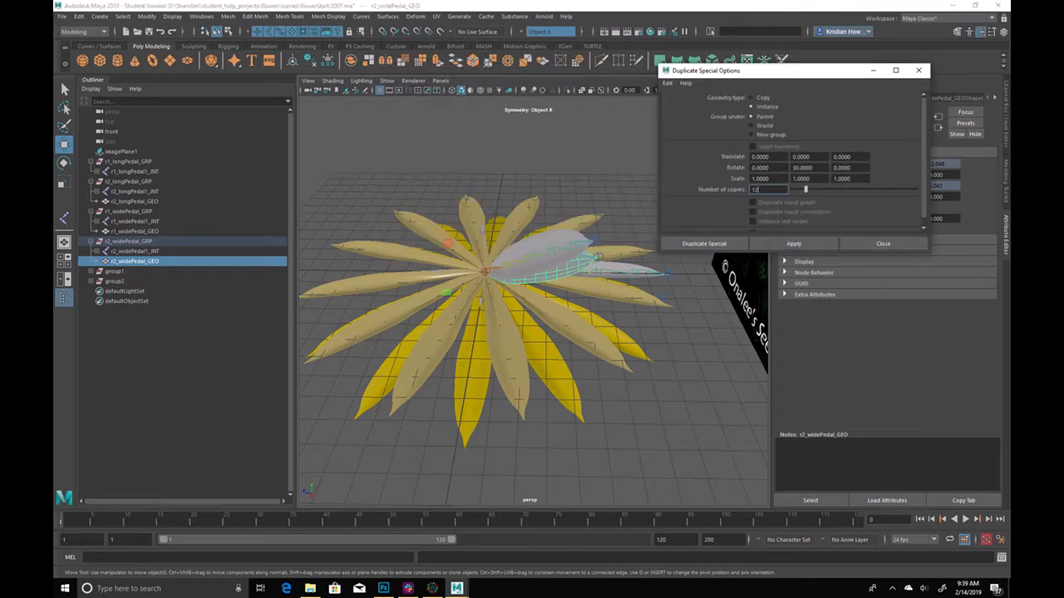
Examine the wide inner petals in the reference photo and compare their arrangement with the modelled flower
alt+drag(487, 285, 489, 411)
alt+middle_drag(489, 411, 387, 411)
alt+right_drag(387, 411, 665, 424)
alt+middle_drag(503, 344, 540, 345)
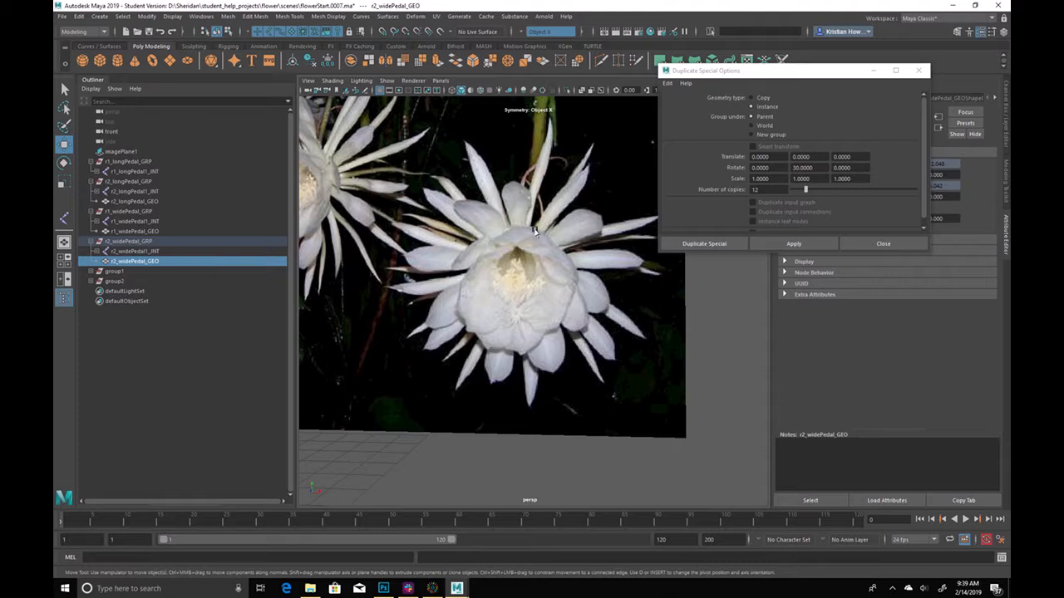
alt+middle_drag(473, 345, 475, 345)
alt+drag(473, 345, 711, 405)
alt+right_drag(712, 405, 438, 363)
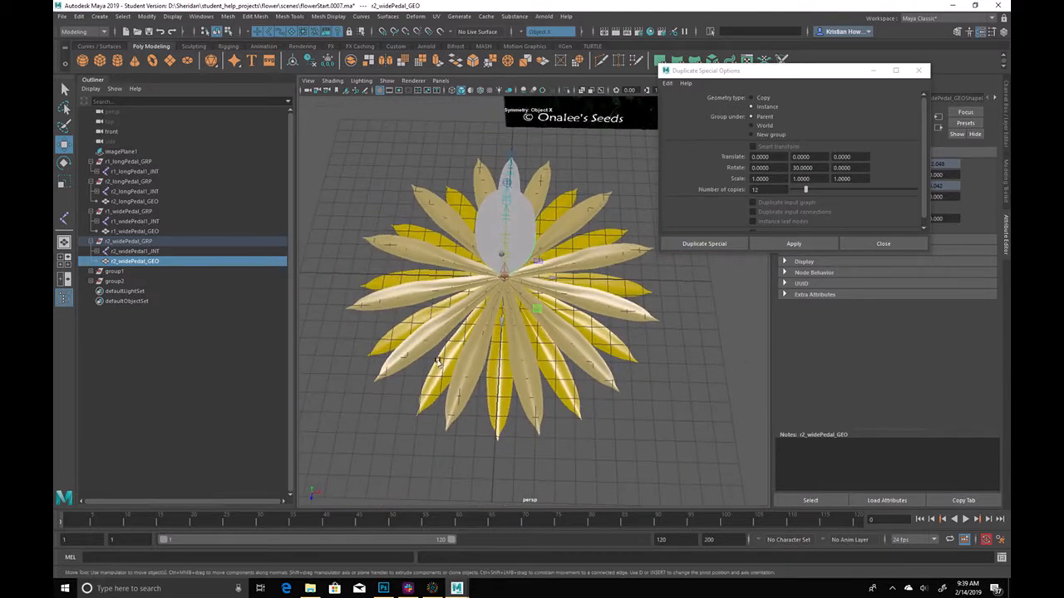
alt+drag(695, 349, 611, 357)
alt+middle_drag(611, 358, 614, 352)
alt+drag(614, 352, 663, 332)
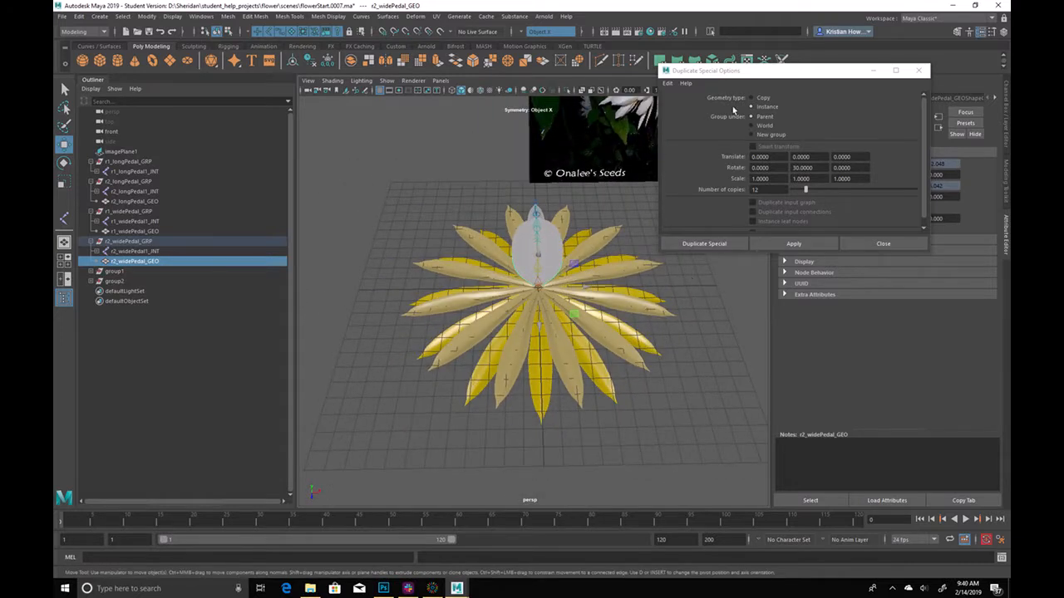
alt+drag(532, 266, 690, 276)
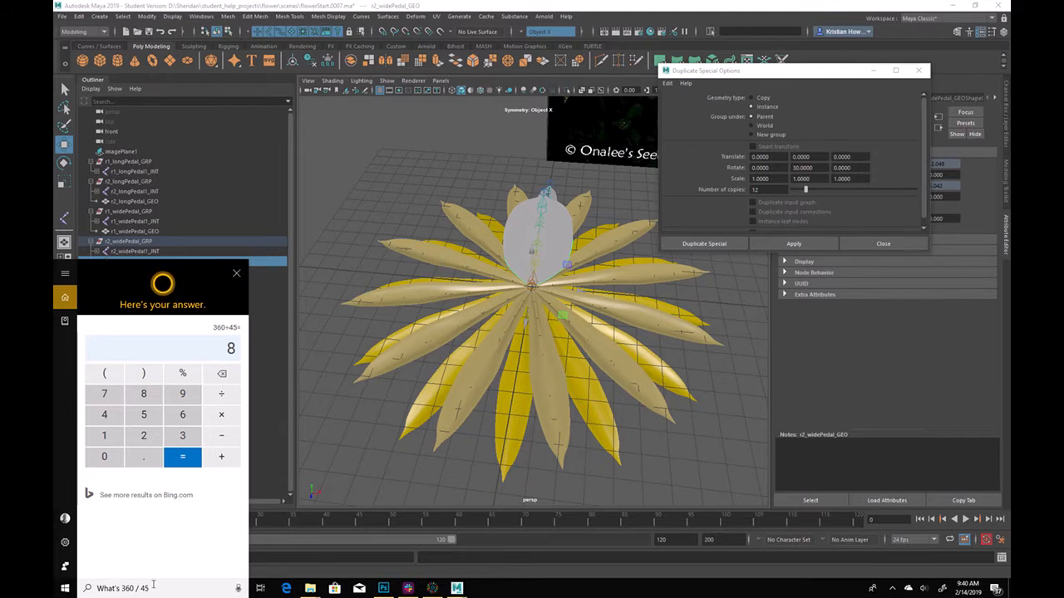
Create 8 instances of r2_widePedal_GEO with Duplicate Special, rotating each copy 45 degrees around Y
click(236, 272)
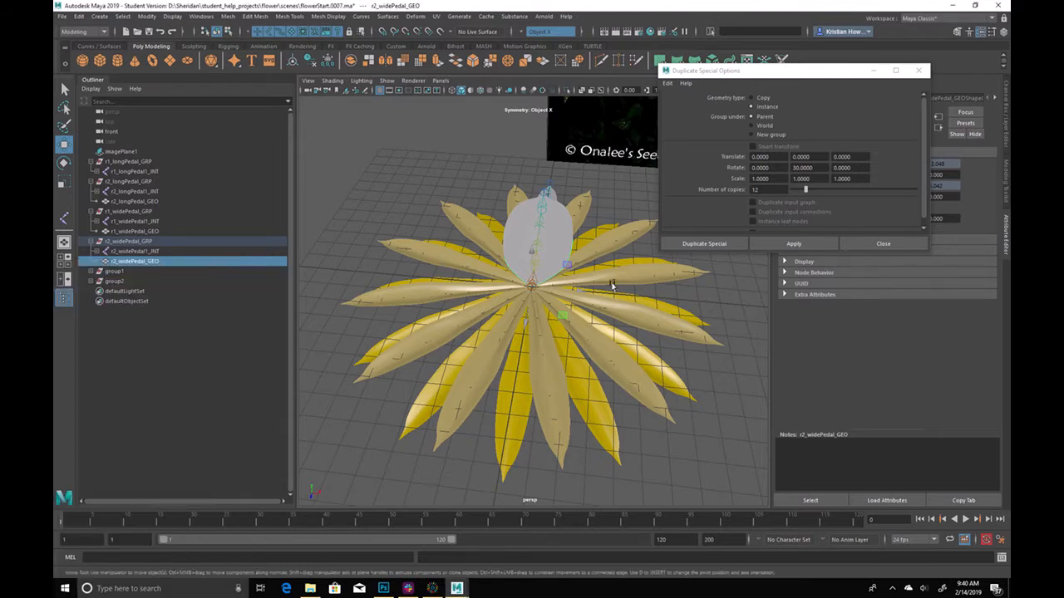
click(771, 190)
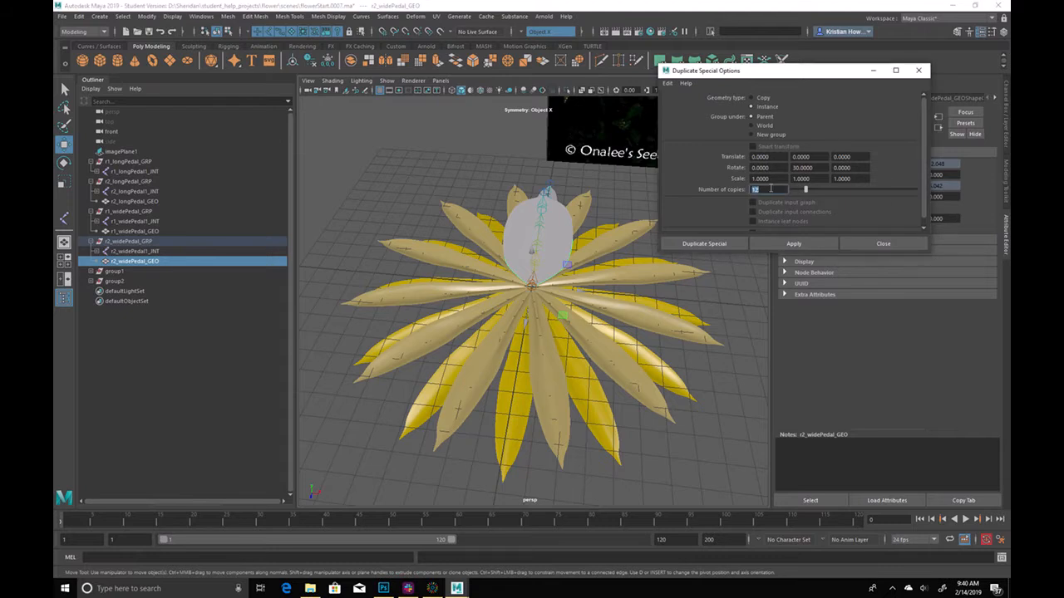
click(802, 168)
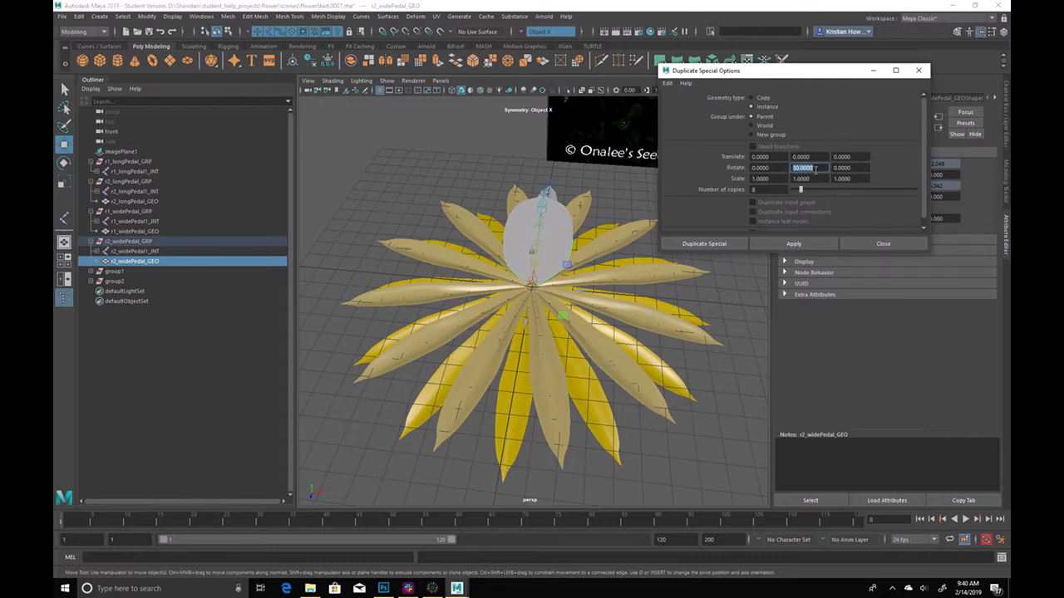
text(45)
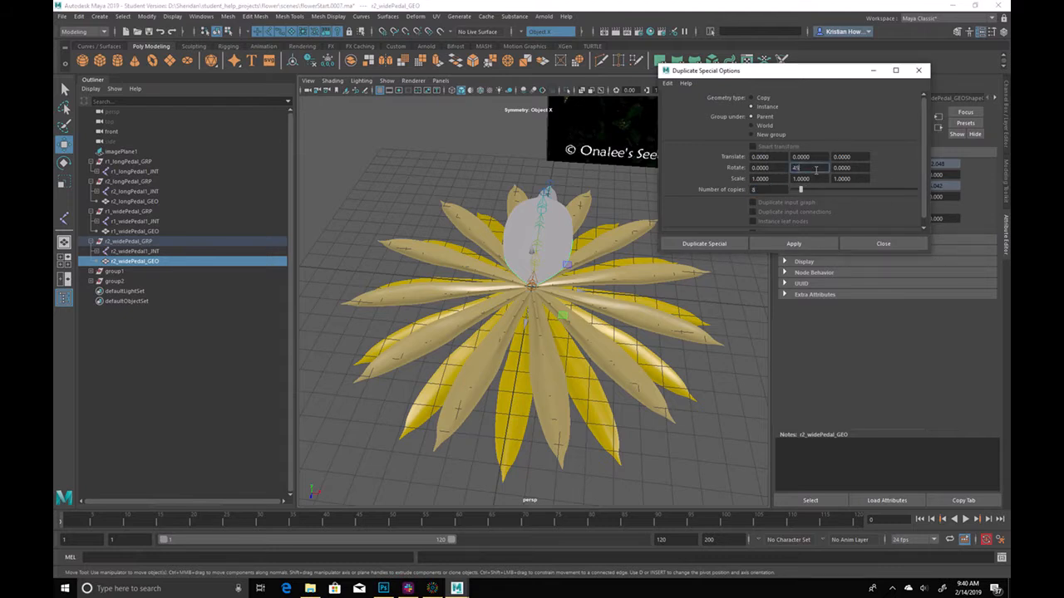
click(799, 242)
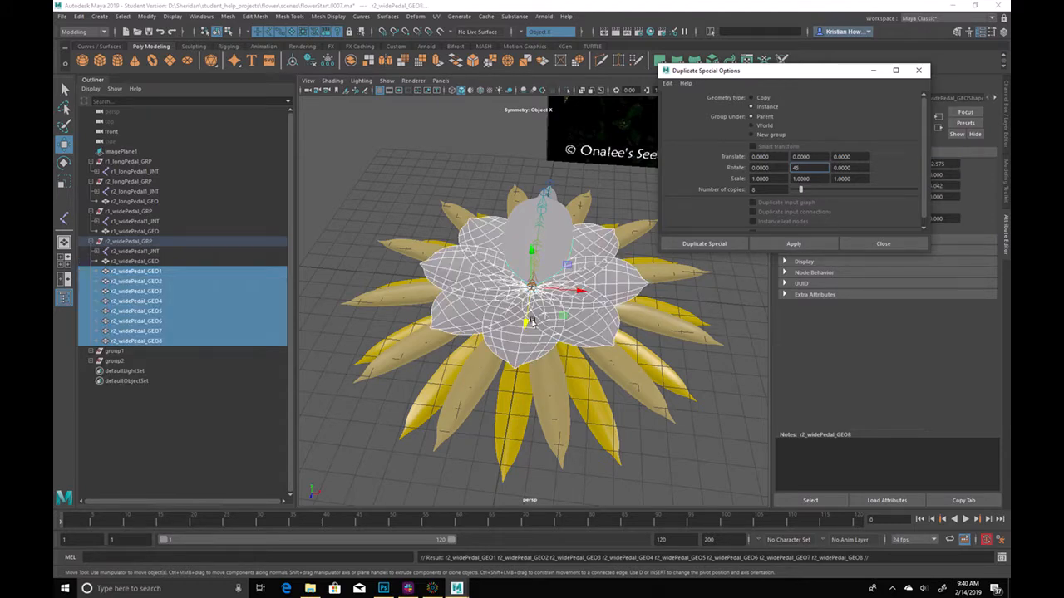
Unparent the eight new r2_widePedal instances and put them in a group of their own
alt+drag(532, 322, 520, 284)
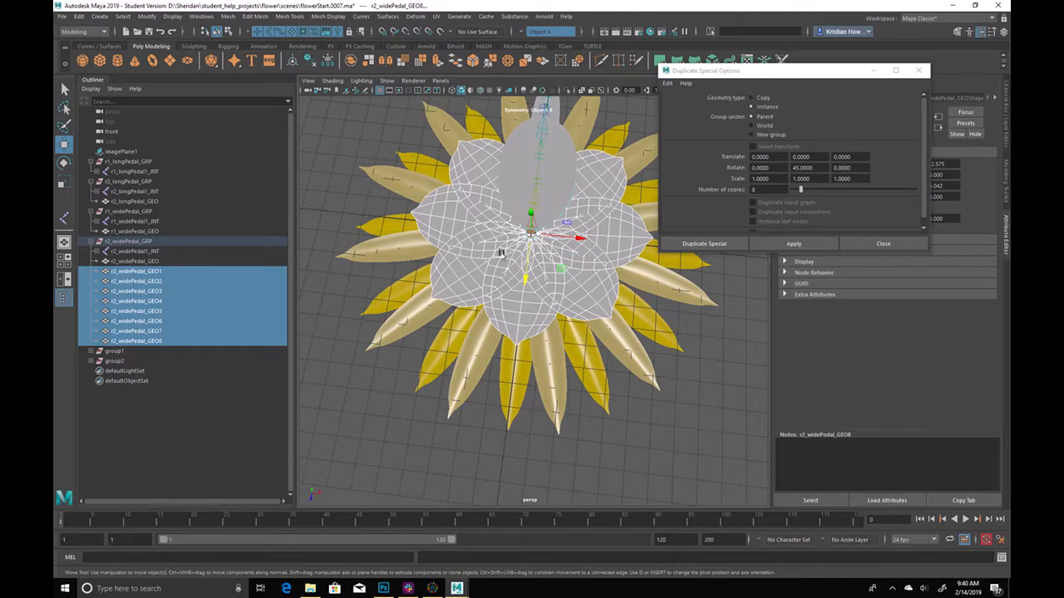
alt+drag(572, 218, 524, 232)
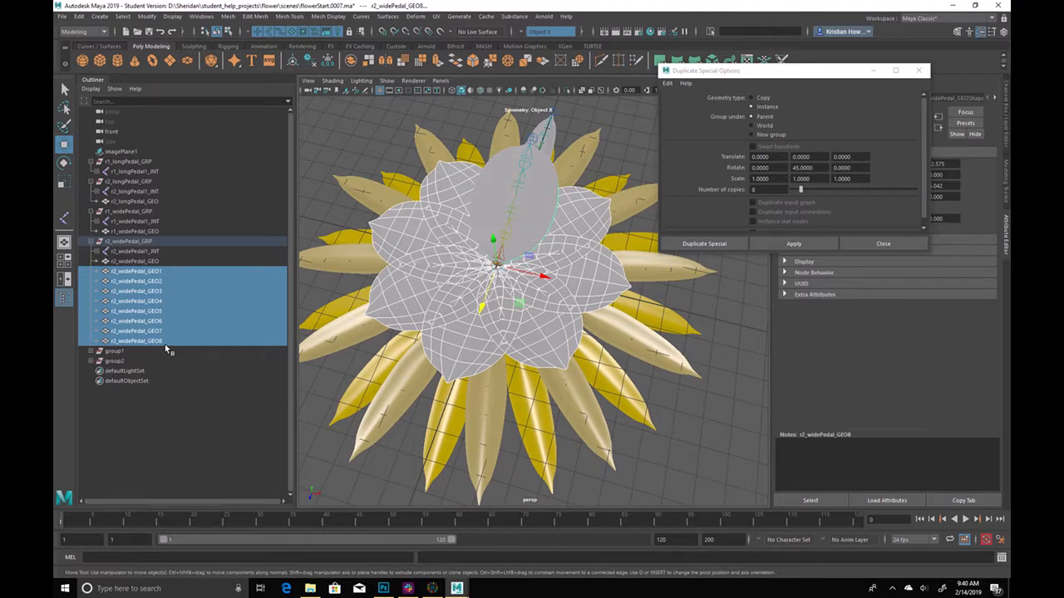
key(shift+p)
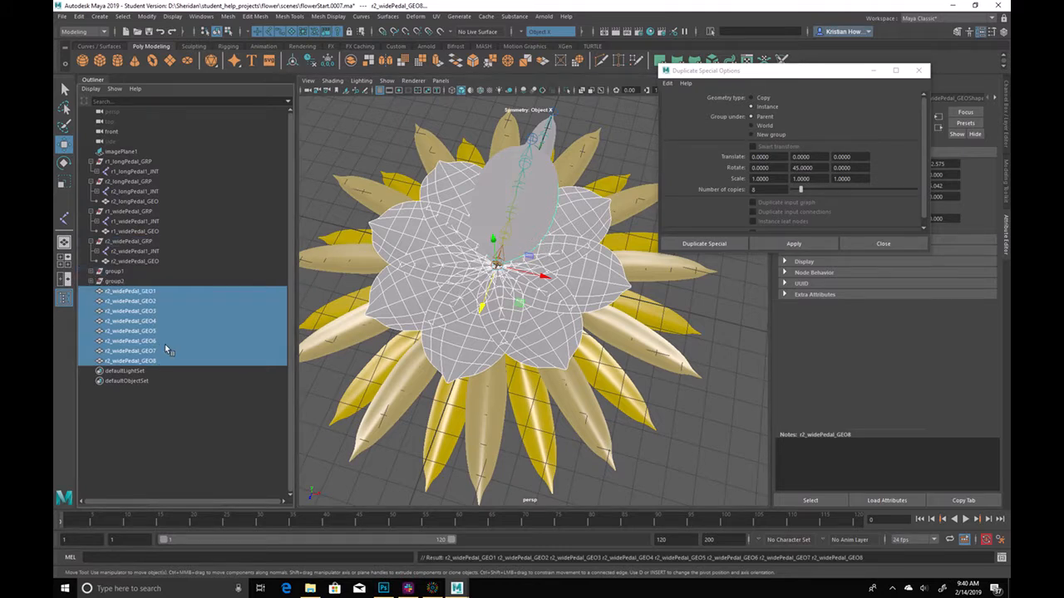
key(ctrl+g)
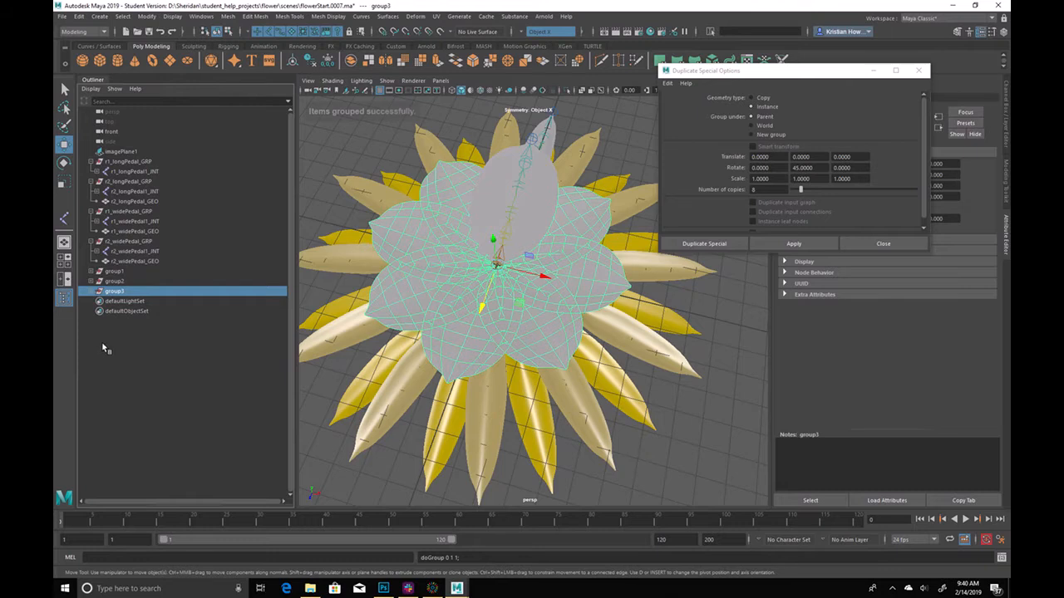
Rename group1, the first ring of long petals, as r1_longPedalInst_GRP
click(124, 272)
double_click(124, 272)
text(dalInst_GRP)
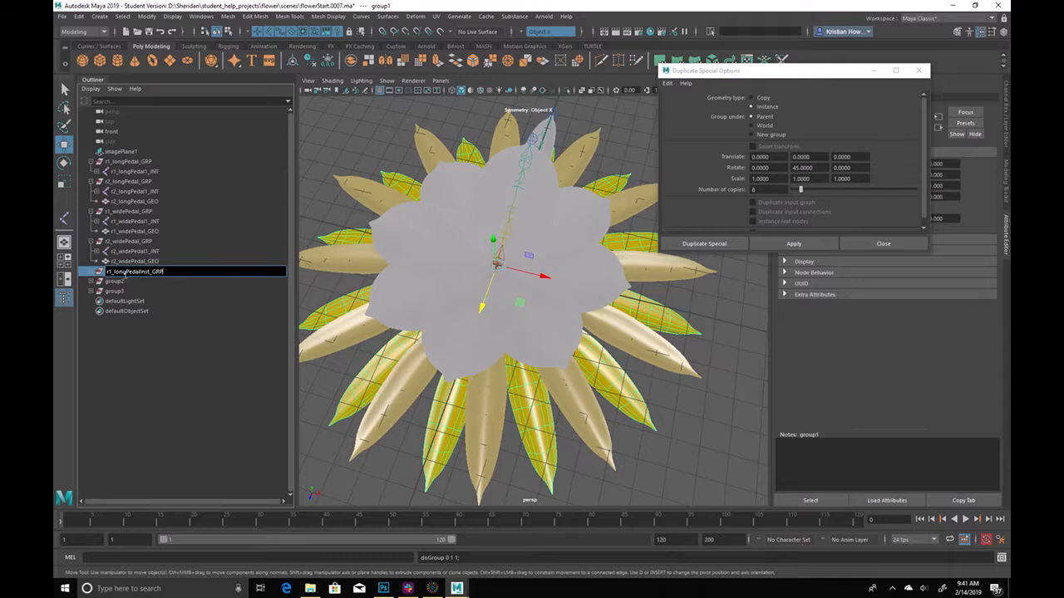
key(Return)
Rename group2, the second ring of long petals, as r2_longPedalInst_GRP
double_click(114, 281)
text(r1_longPedalInst_GRP)
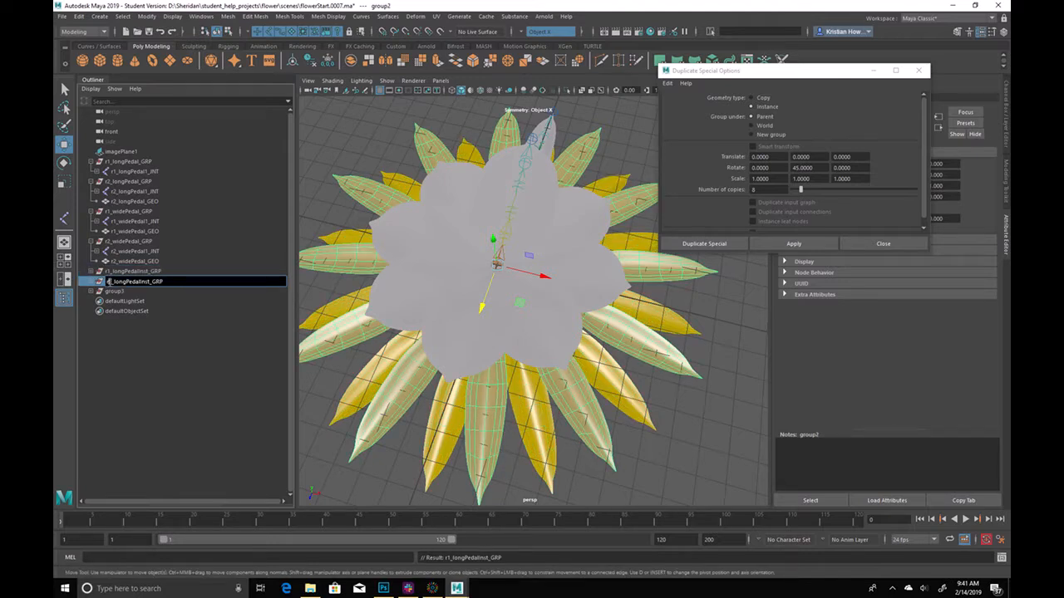
key(Right)
key(BackSpace)
text(2)
Rename group3, the ring of wide petal instances, as r1_widePedalInst_GRP
click(127, 293)
double_click(129, 293)
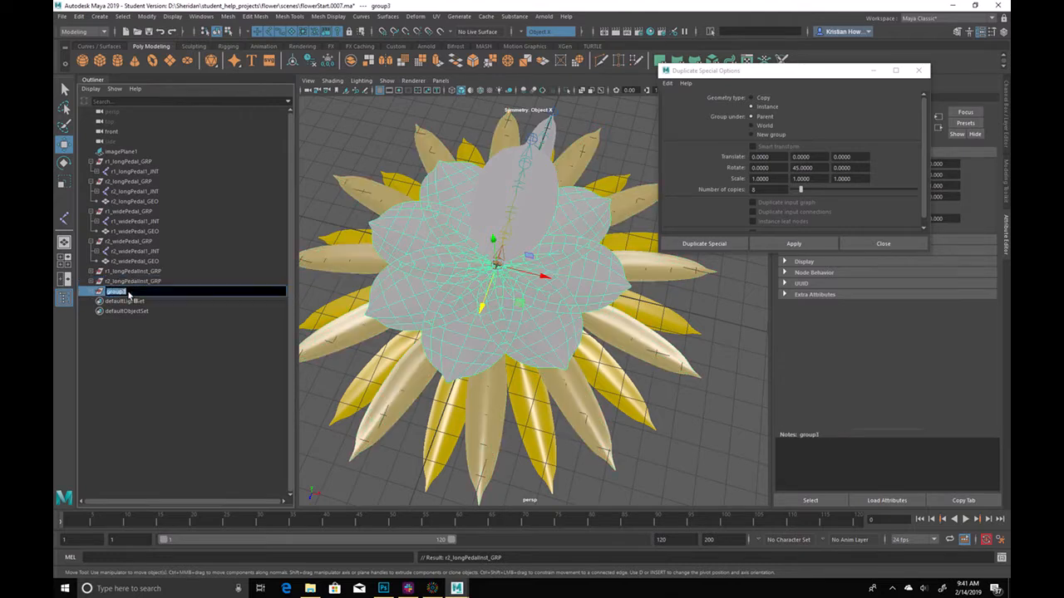
text(r1_longPedalInst_GRP)
drag(113, 293, 125, 293)
key(BackSpace)
text(wide)
key(Return)
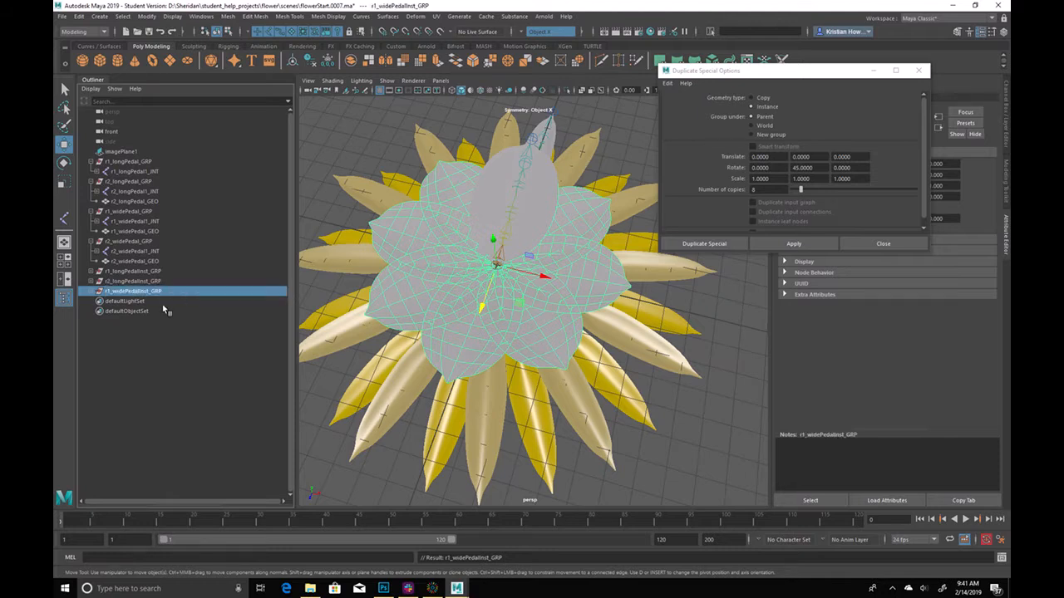
Create 8 instances of r1_widePedal_GEO with Duplicate Special using the same 45-degree Y rotation
alt+drag(559, 300, 541, 298)
click(541, 298)
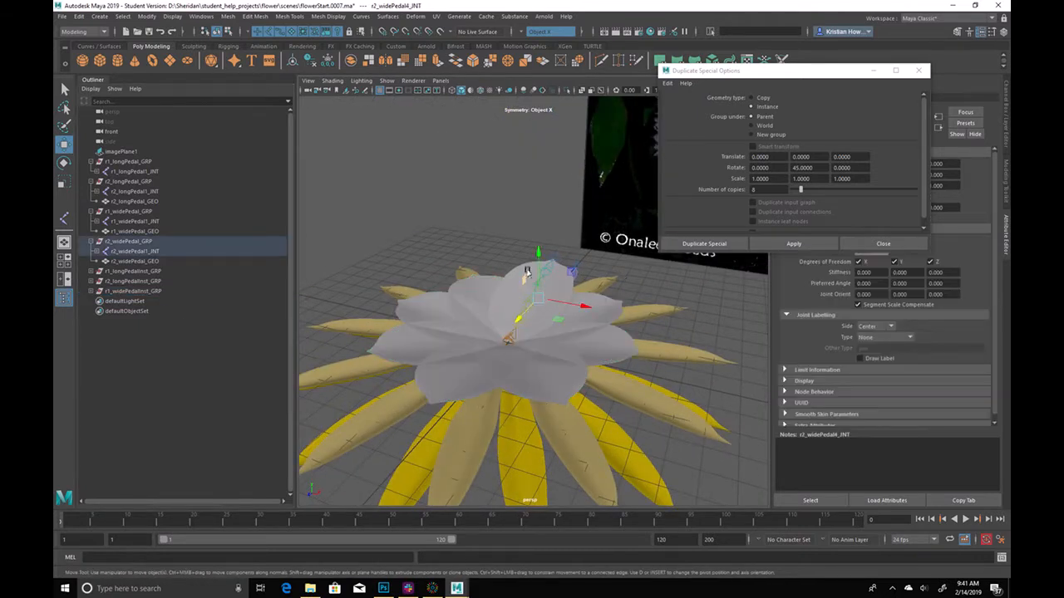
click(515, 274)
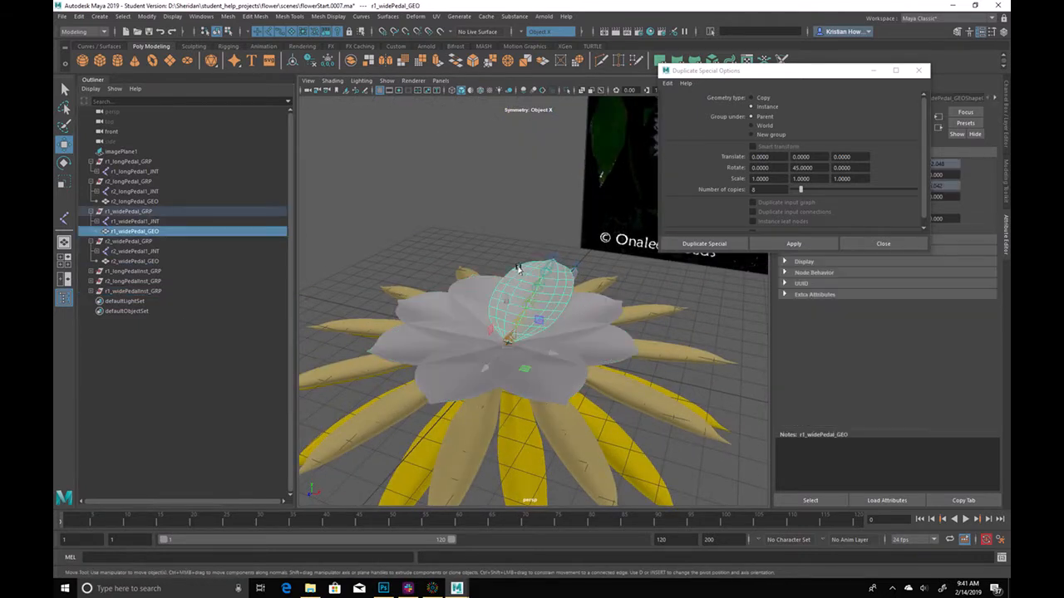
click(796, 242)
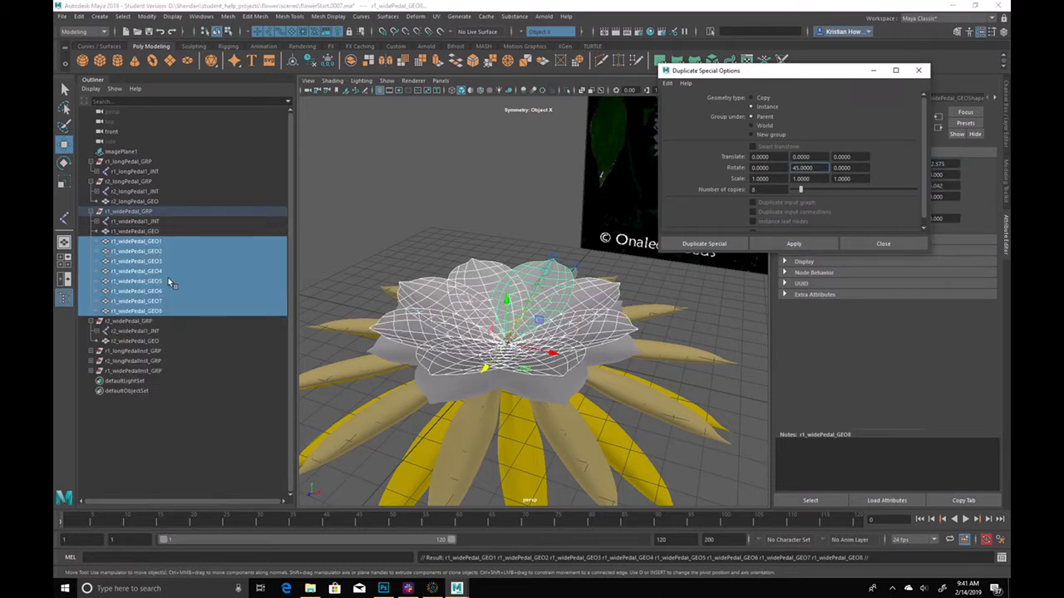
Unparent r1_widePedal_GEO1 through r1_widePedal_GEO7 and put them in a new group
drag(169, 233, 166, 242)
drag(163, 301, 167, 241)
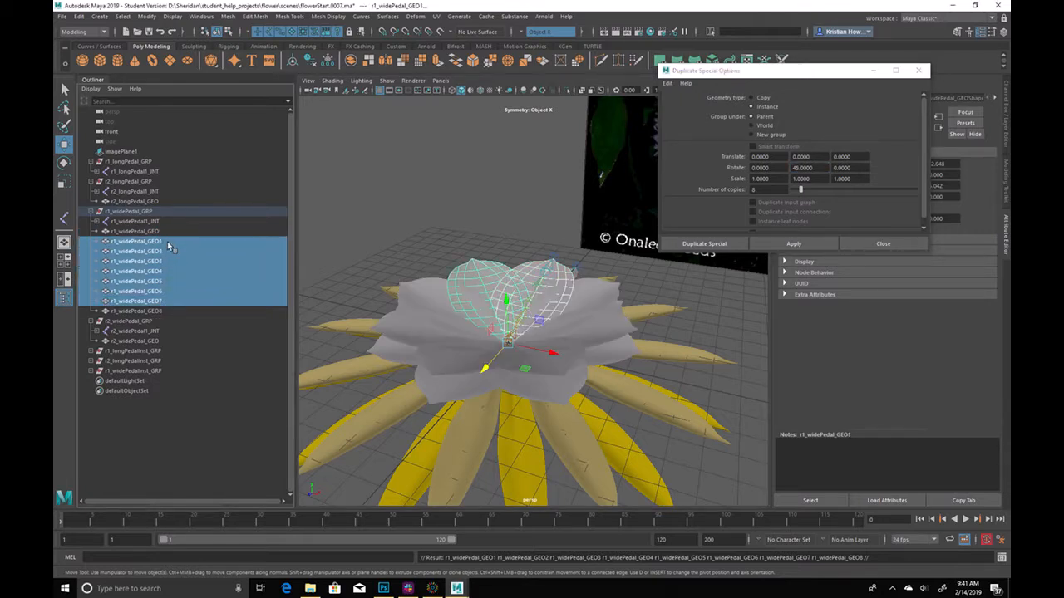
key(shift+p)
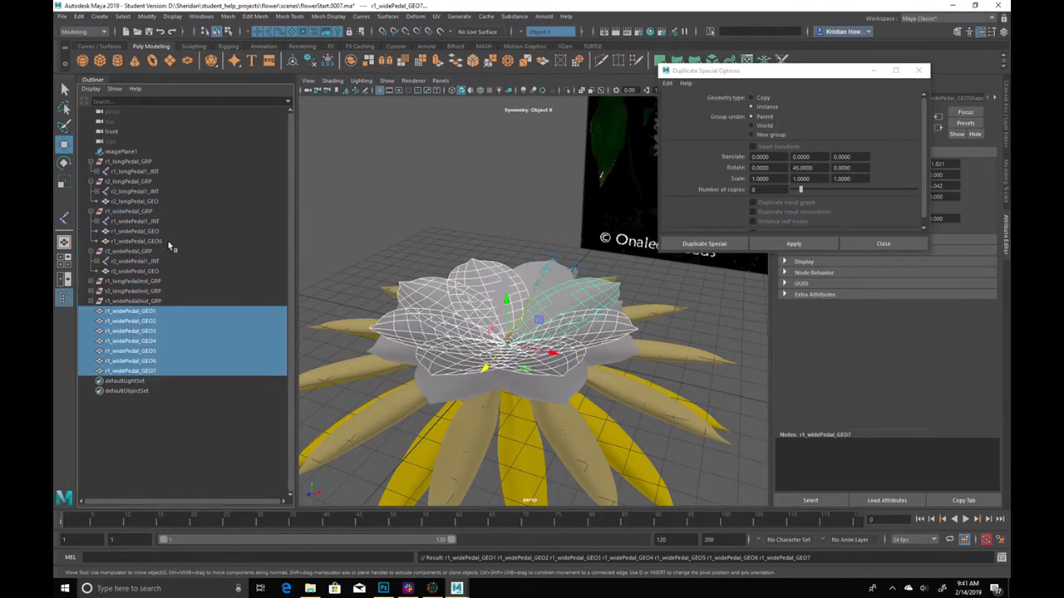
key(ctrl+g)
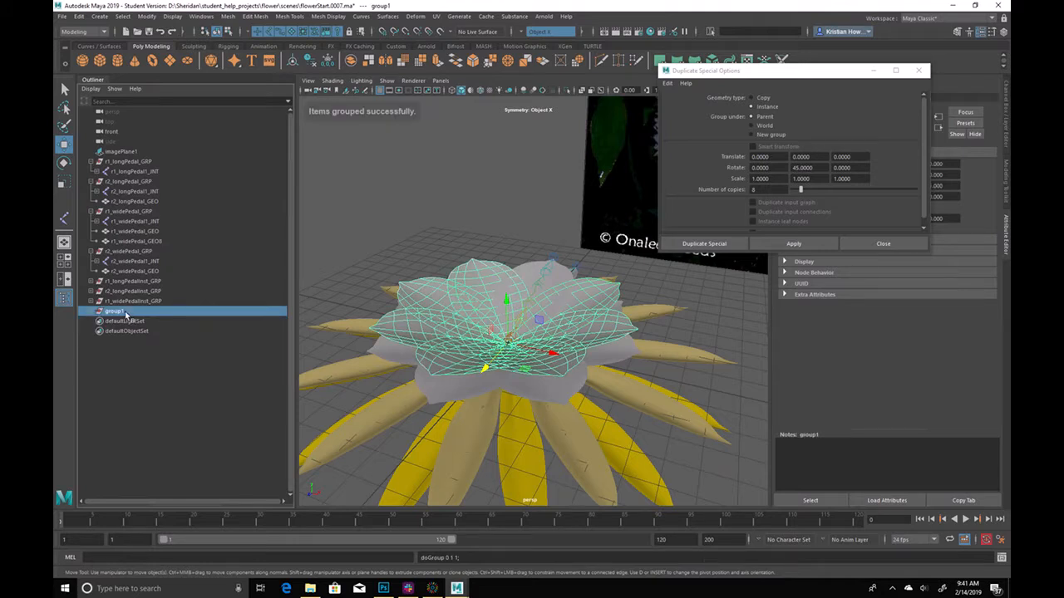
Rename the new group of r1_widePedal instances as r2_widePedalInst_GRP
double_click(129, 310)
text(r)
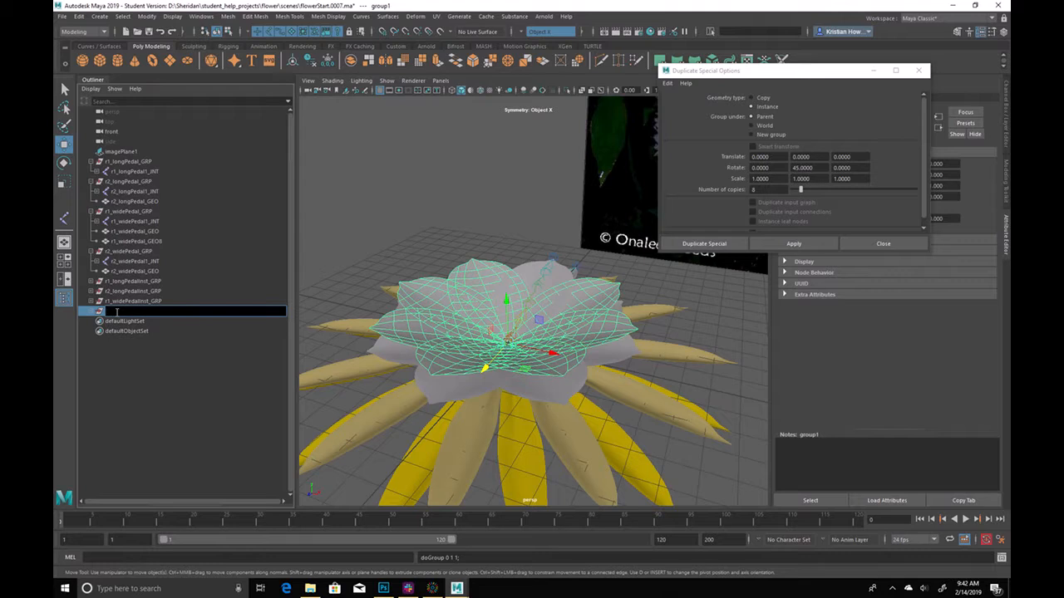
text(r1_longPedalInst_GRP)
drag(109, 312, 125, 312)
text(r2_wide)
key(Return)
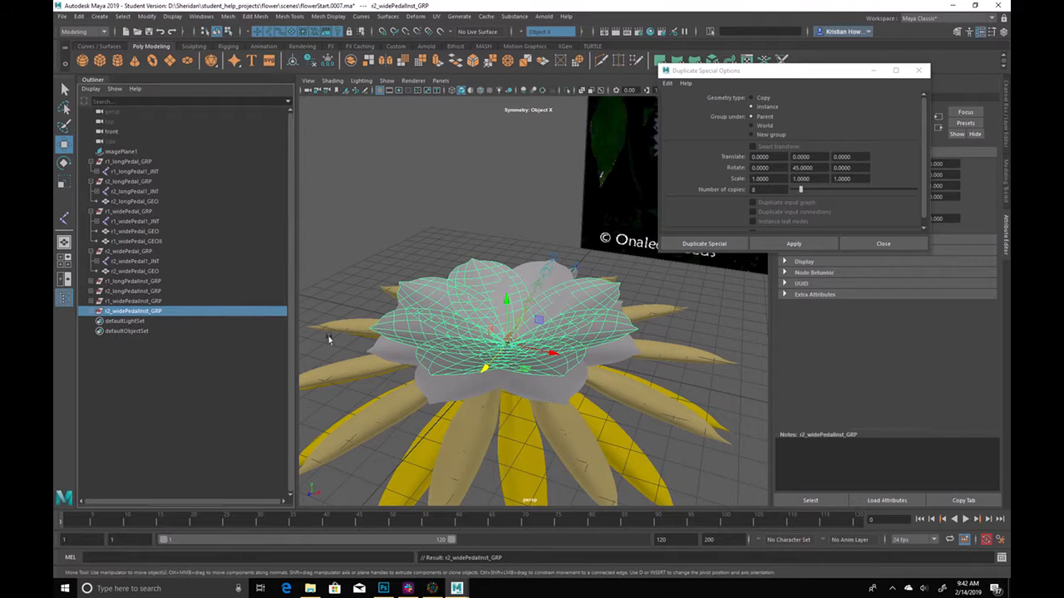
Group the four petal instance groups together and name the parent group flower_GRP
shift+click(159, 282)
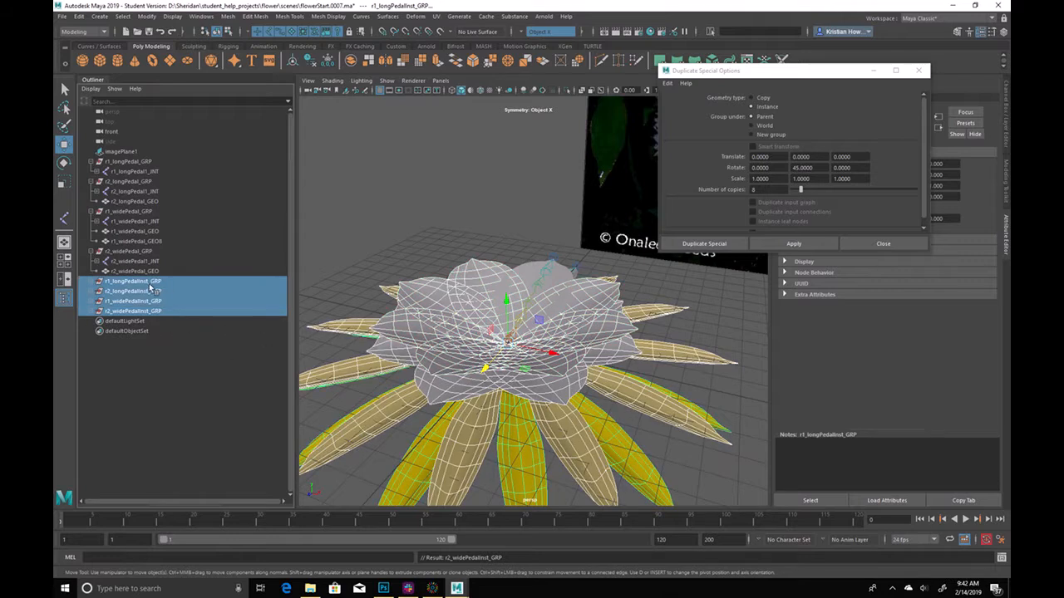
key(ctrl+g)
double_click(129, 282)
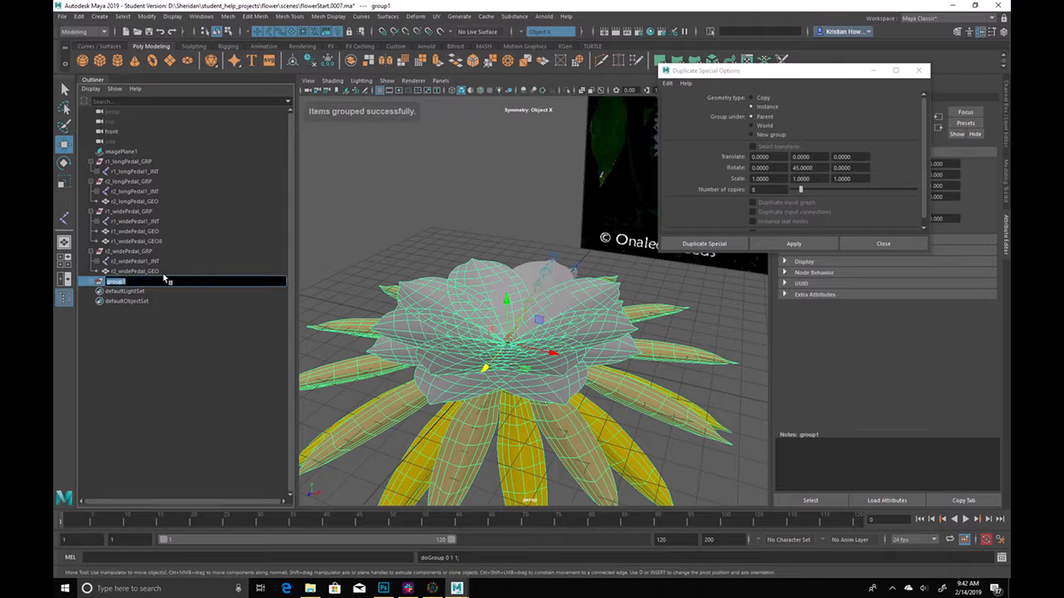
text(flo)
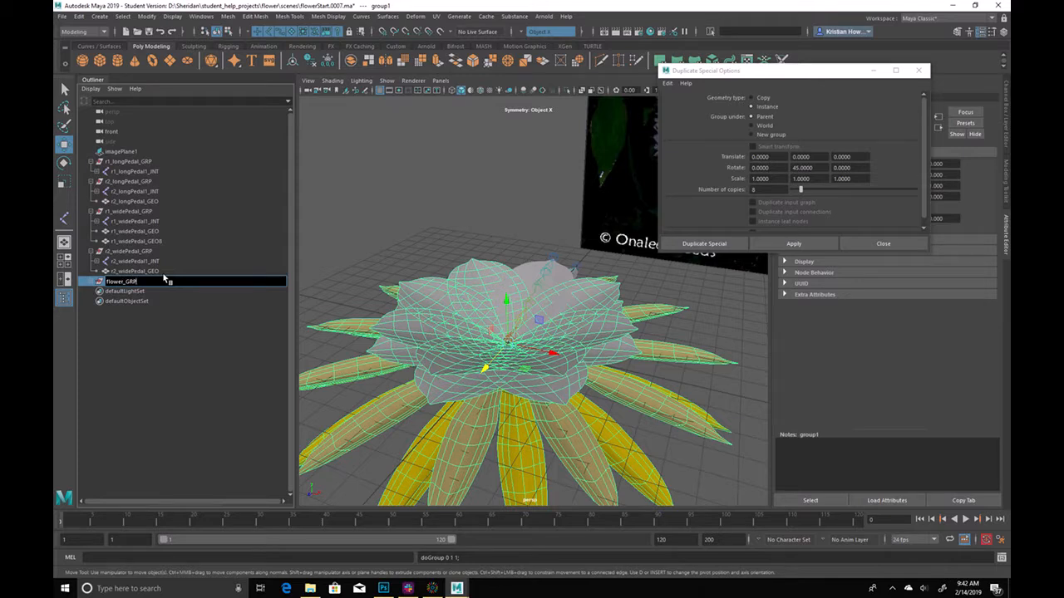
text(wer_GRP)
key(Return)
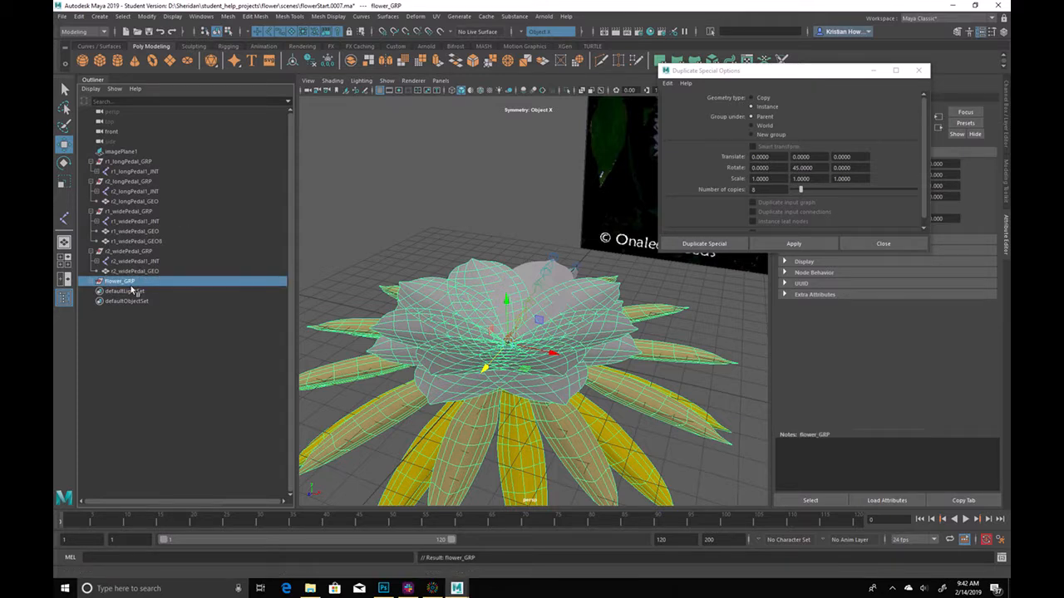
Raise flower_GRP straight up so the assembled flower sits well above the rigged source petals
alt+middle_drag(600, 387, 591, 418)
alt+right_drag(591, 418, 491, 351)
alt+middle_drag(491, 352, 482, 381)
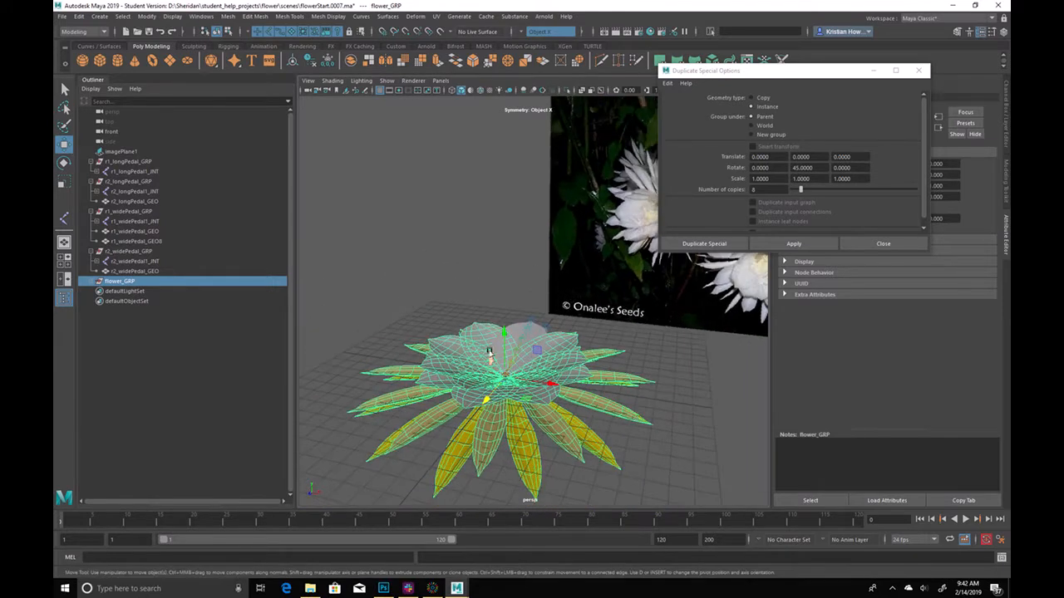
drag(504, 332, 503, 149)
click(487, 231)
alt+drag(487, 232, 526, 404)
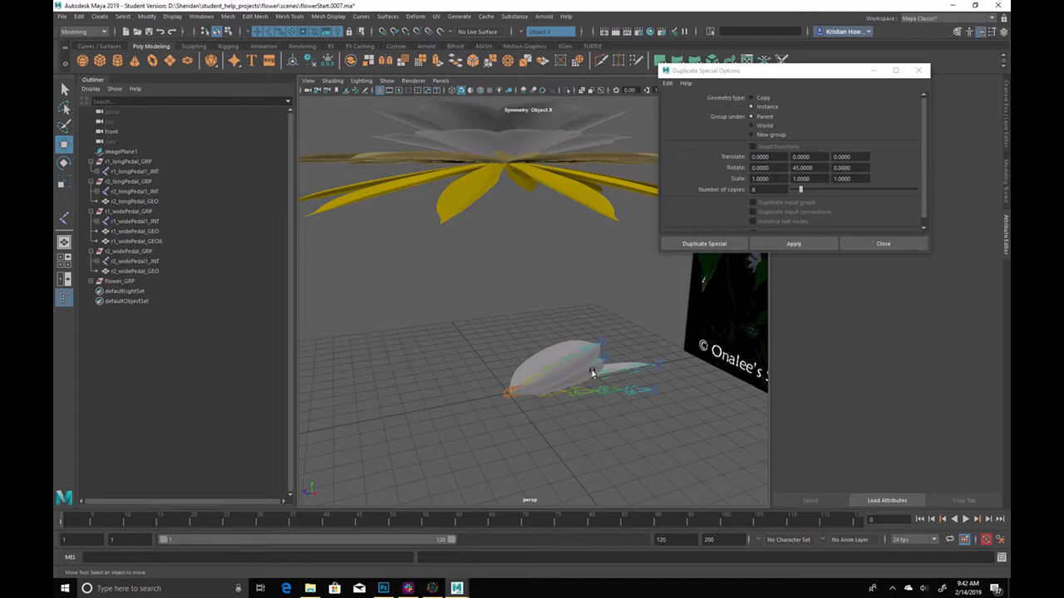
Try rotating several petals of the lower wide ring together, and undo the rotation
alt+drag(586, 361, 496, 404)
alt+right_drag(497, 404, 418, 401)
alt+drag(418, 402, 482, 404)
alt+right_drag(375, 354, 463, 399)
alt+middle_drag(463, 399, 537, 368)
alt+drag(536, 368, 454, 259)
click(446, 239)
alt+drag(382, 259, 420, 259)
alt+middle_drag(419, 259, 525, 244)
shift+click(353, 253)
alt+drag(344, 256, 540, 285)
shift+click(406, 281)
alt+drag(407, 283, 493, 265)
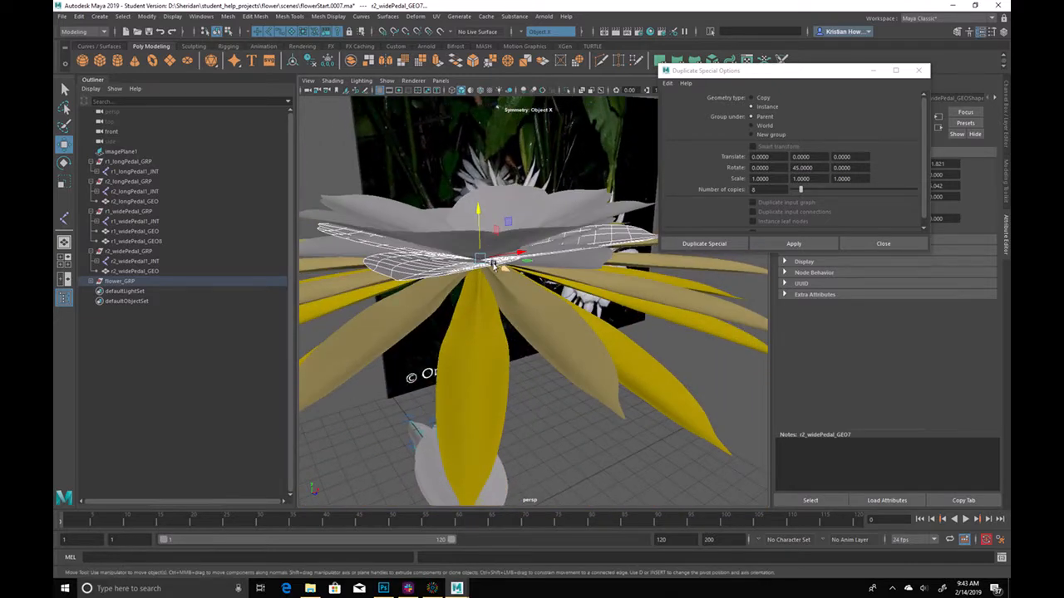
key(e)
drag(508, 226, 470, 238)
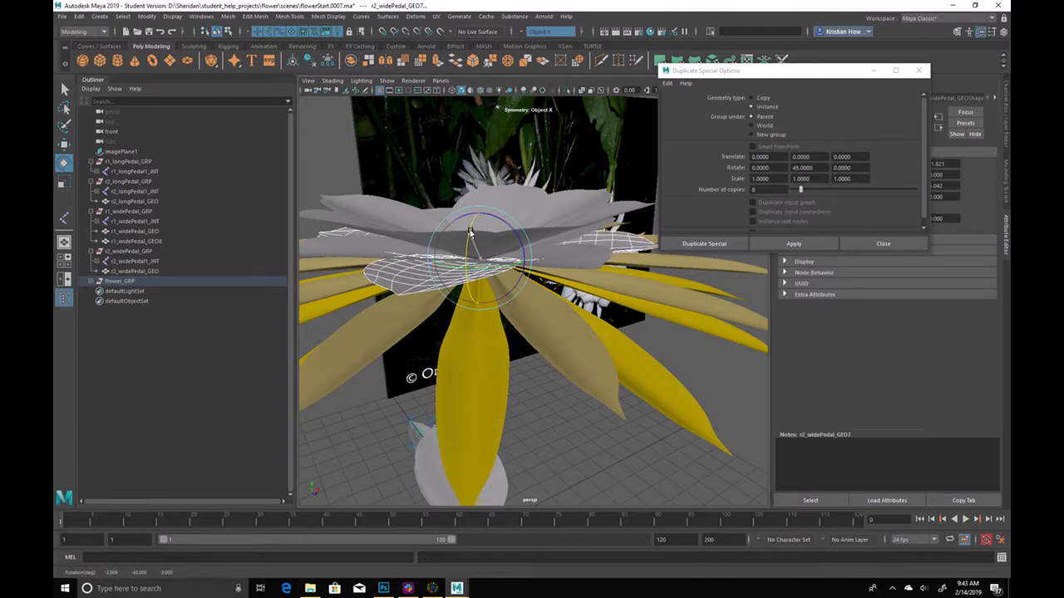
drag(469, 232, 471, 233)
alt+drag(553, 256, 570, 340)
key(ctrl+z)
key(w)
click(673, 354)
alt+drag(673, 354, 482, 309)
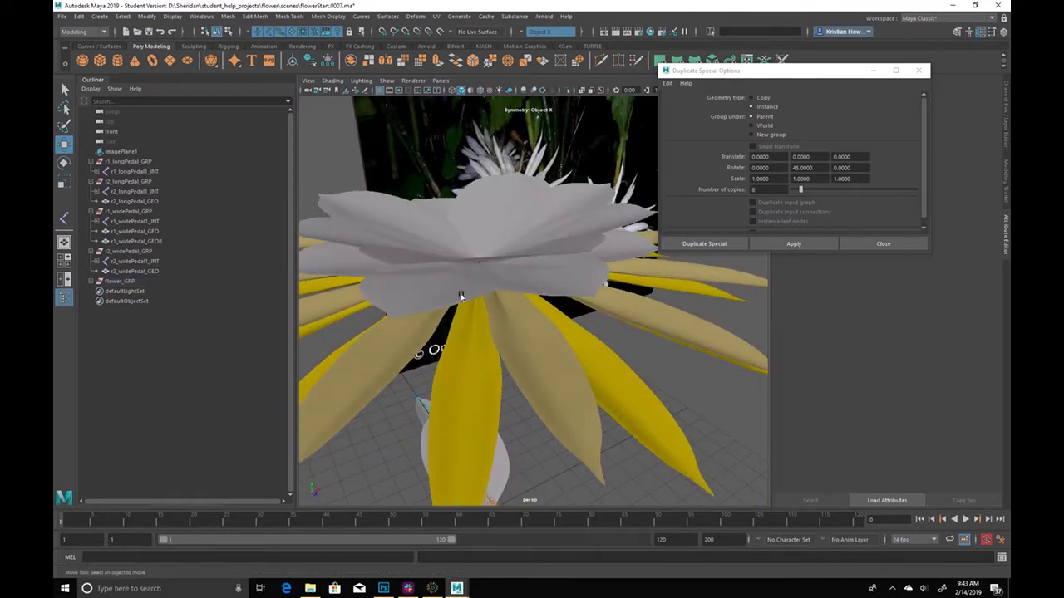
Try adjusting the angle of individual wide petals in the lower ring with the Rotate tool
click(394, 281)
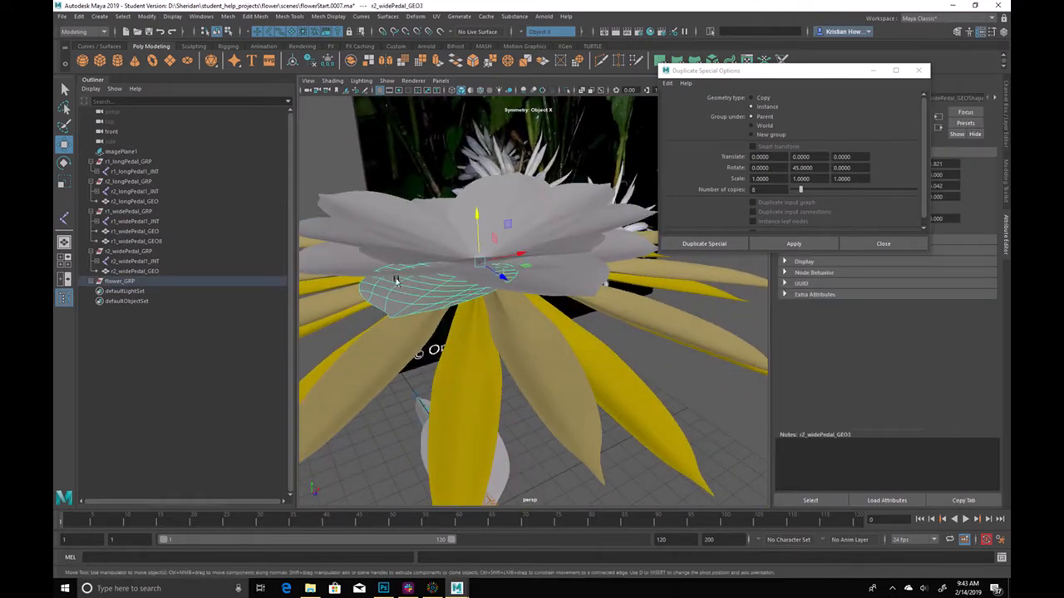
alt+drag(423, 281, 453, 274)
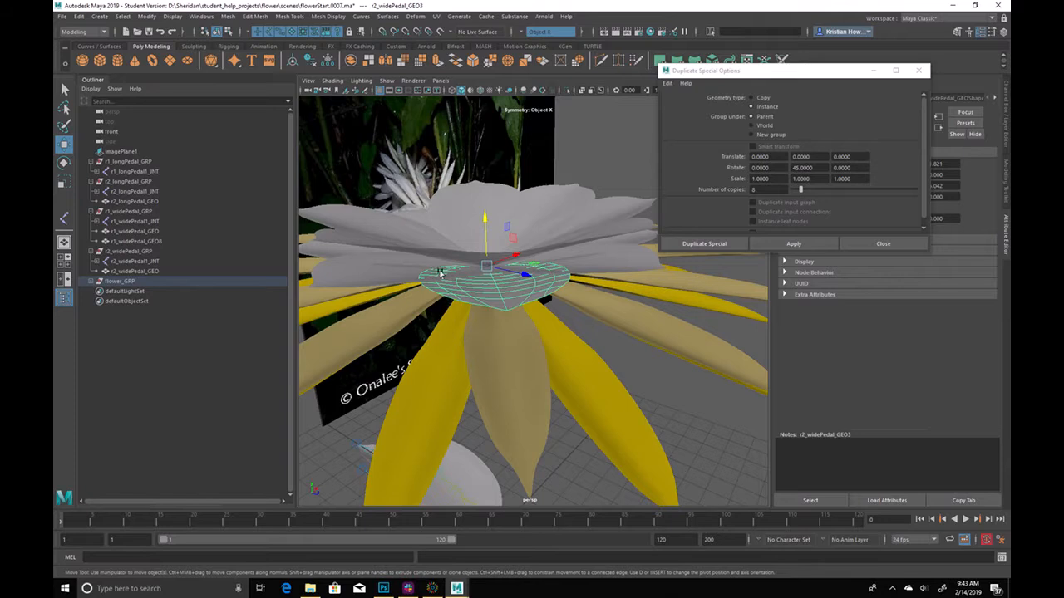
alt+drag(586, 332, 413, 297)
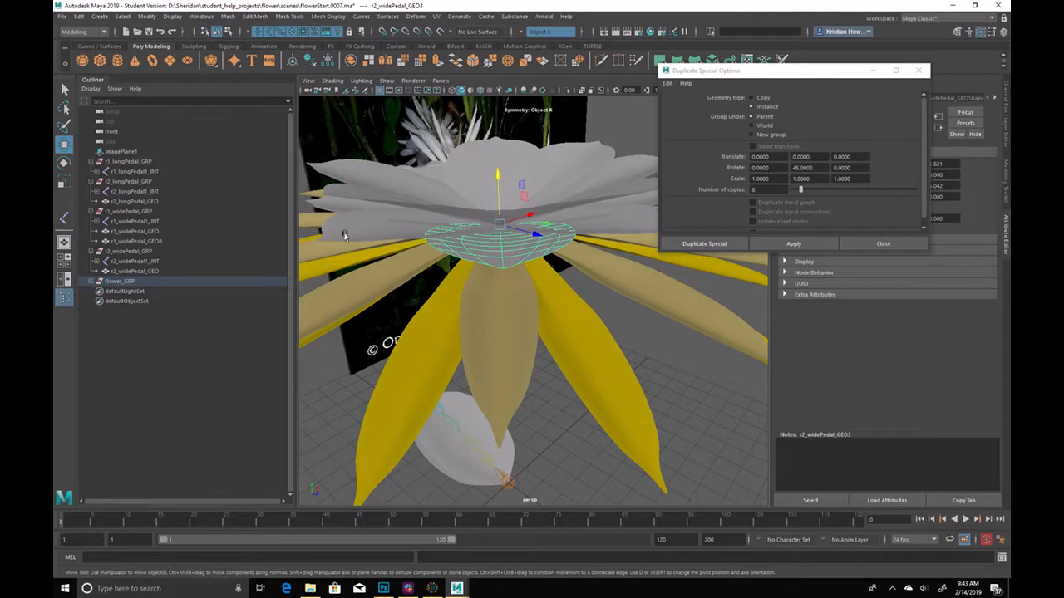
alt+drag(394, 226, 464, 387)
click(448, 342)
shift+click(373, 256)
key(ctrl+shift+d)
click(584, 263)
key(e)
drag(514, 277, 515, 278)
click(688, 336)
Rotate the whole r1_widePedalInst_GRP ring around Y so its petals fall between those of the upper wide ring
alt+drag(688, 336, 479, 301)
click(479, 301)
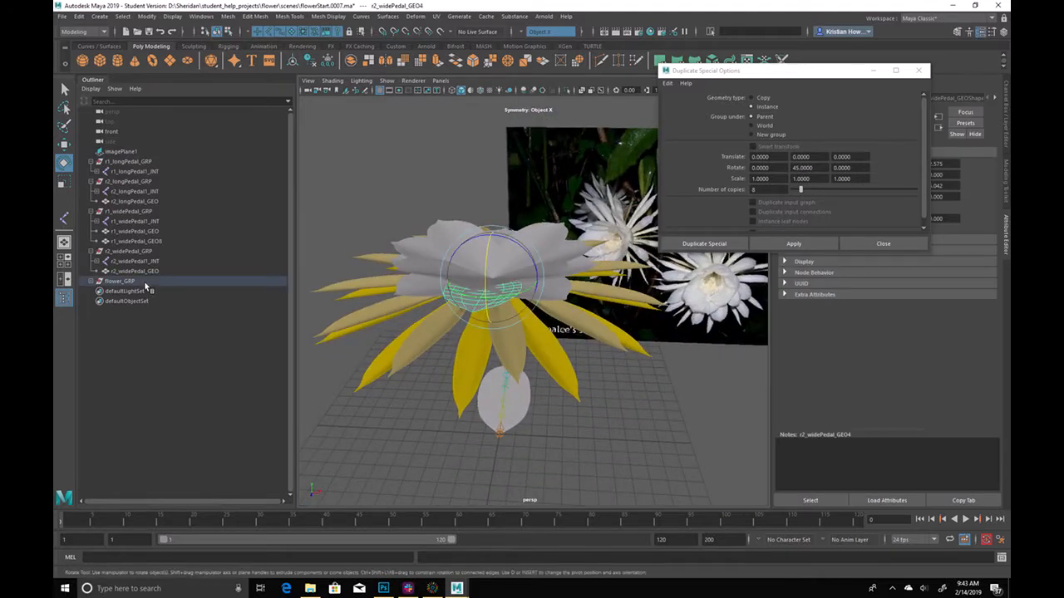
key(Up)
alt+drag(629, 398, 645, 430)
alt+drag(514, 303, 501, 373)
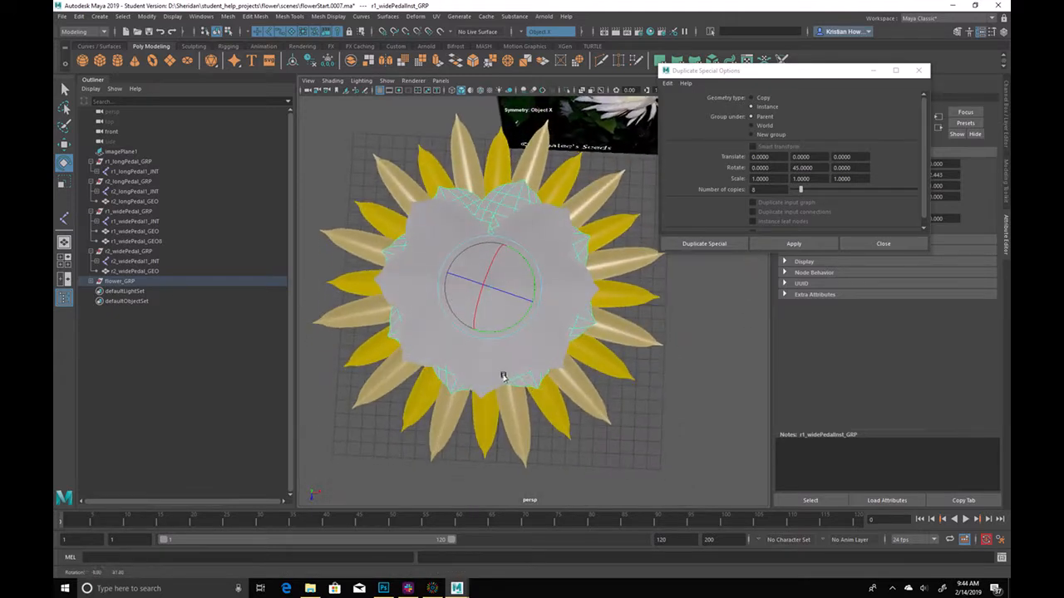
Move the Duplicate Special Options window away from the perspective view to uncover the flower and reference image
click(634, 460)
alt+drag(636, 468, 619, 404)
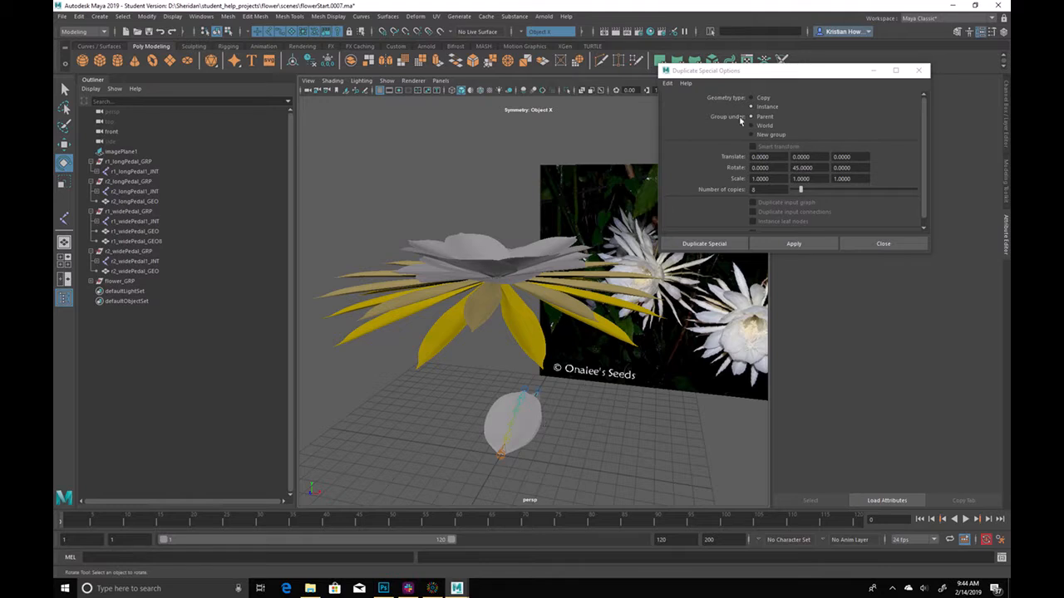
drag(768, 76, 840, 51)
alt+right_drag(551, 317, 459, 334)
alt+drag(459, 333, 420, 336)
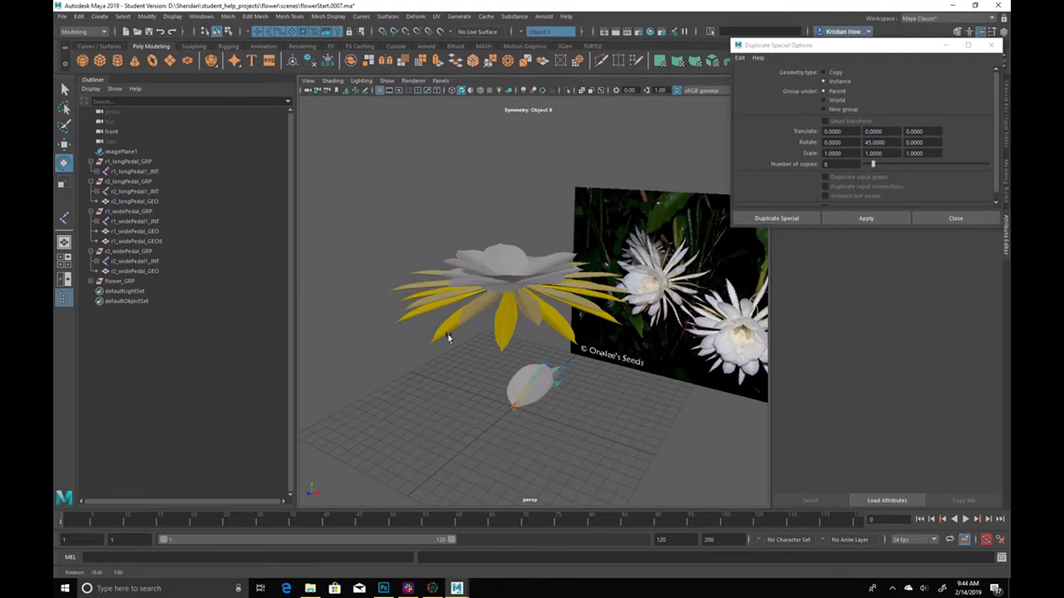
Try moving the whole flower_GRP from its place above the source petals, and undo the change
click(123, 282)
drag(500, 248, 518, 289)
key(w)
key(ctrl+z)
key(shift+z)
key(ctrl+z)
click(586, 436)
alt+drag(534, 445, 563, 397)
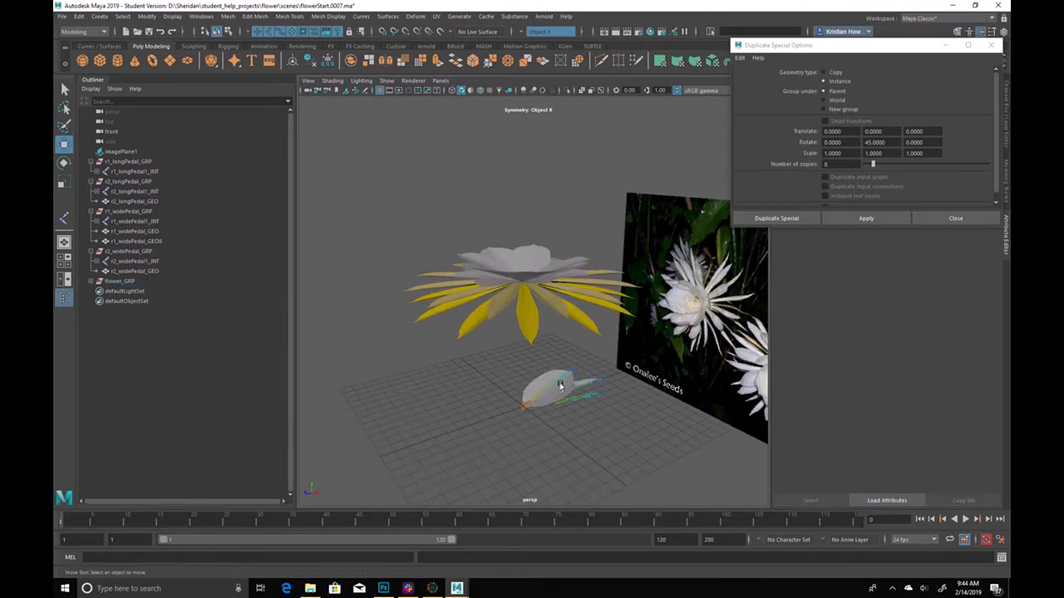
Tear off the side view as a smaller floating window and restore the perspective view to fill the main viewport
key(space)
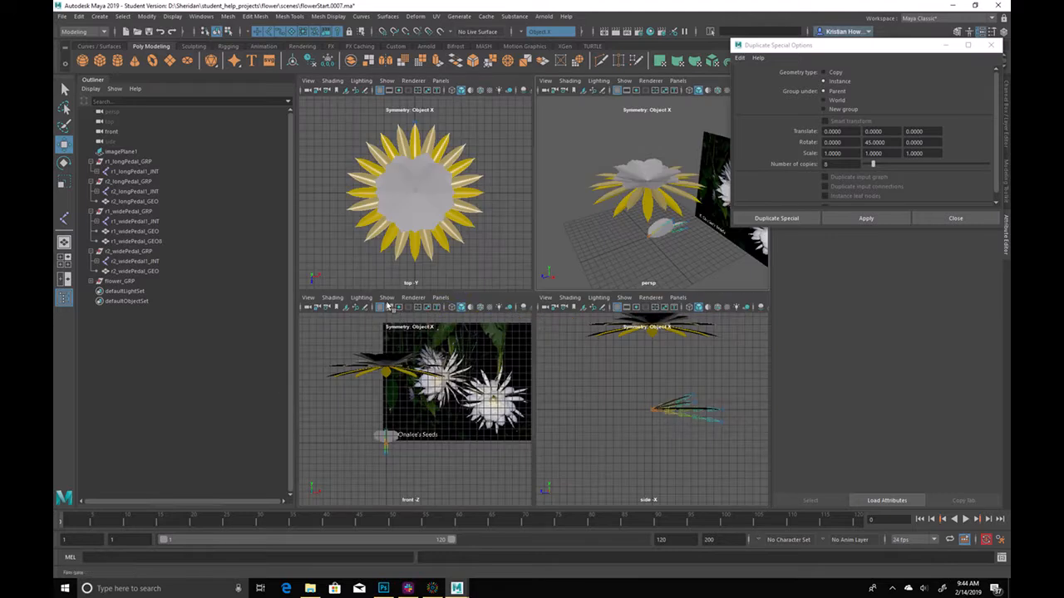
key(space)
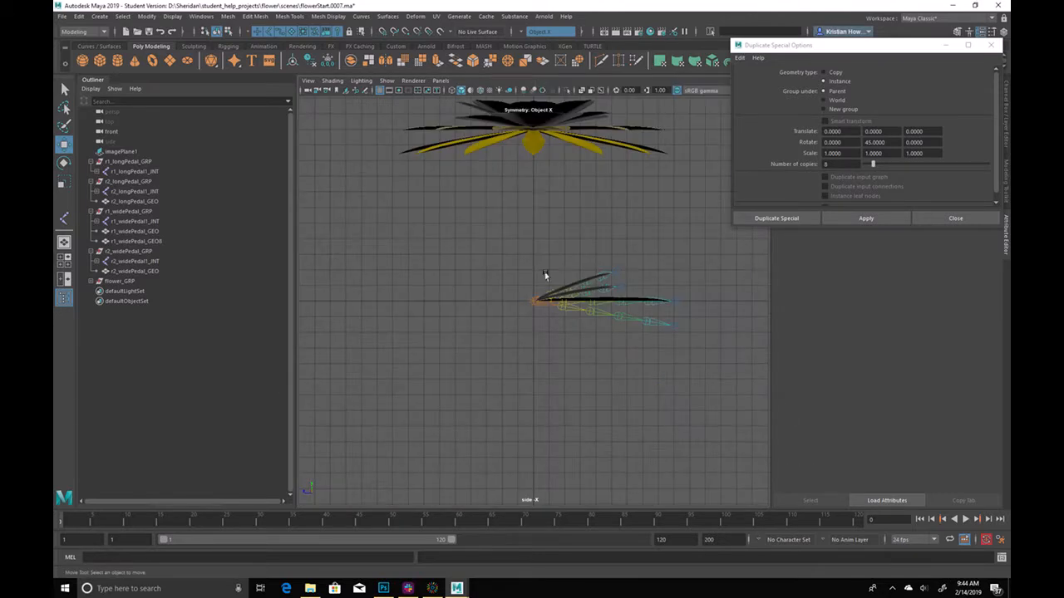
click(441, 81)
click(441, 80)
click(441, 81)
click(496, 176)
key(space)
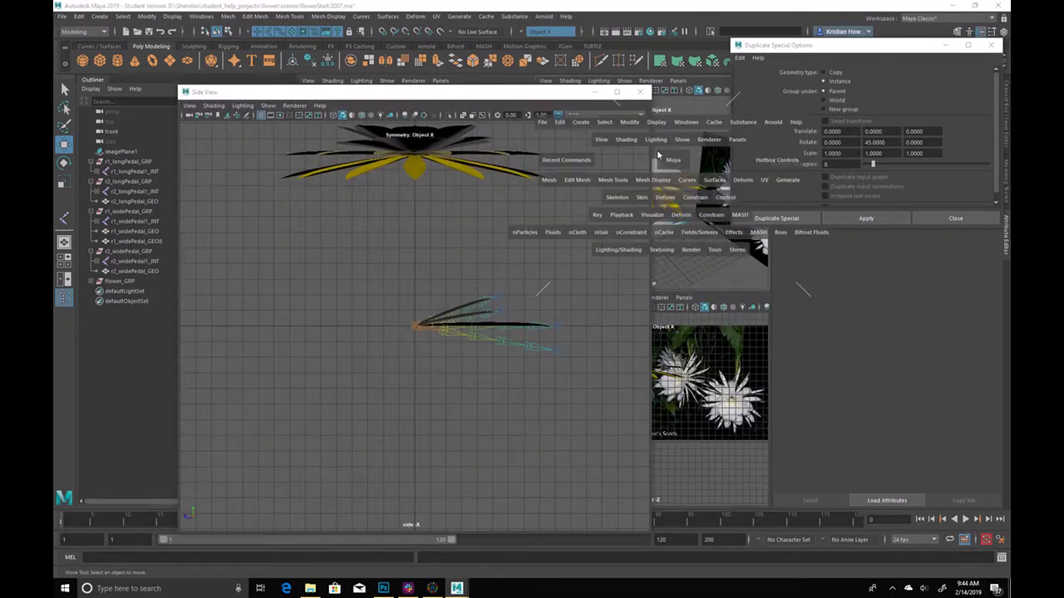
drag(546, 94, 453, 35)
key(space)
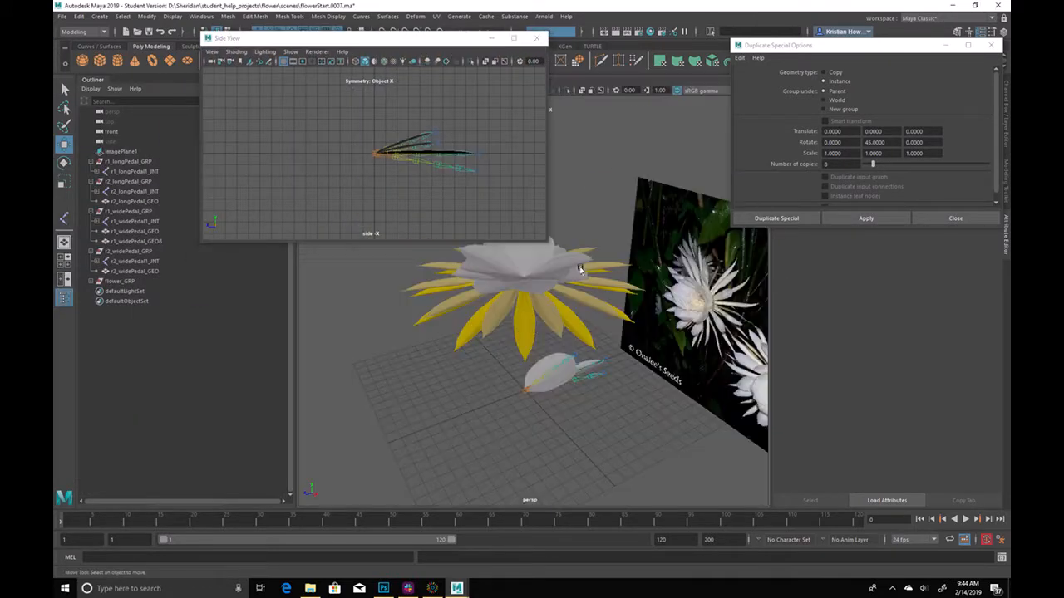
Place the floating Side View window clear of the flower and save the scene incrementally as flowerStart.0008.ma
alt+right_drag(478, 374, 565, 405)
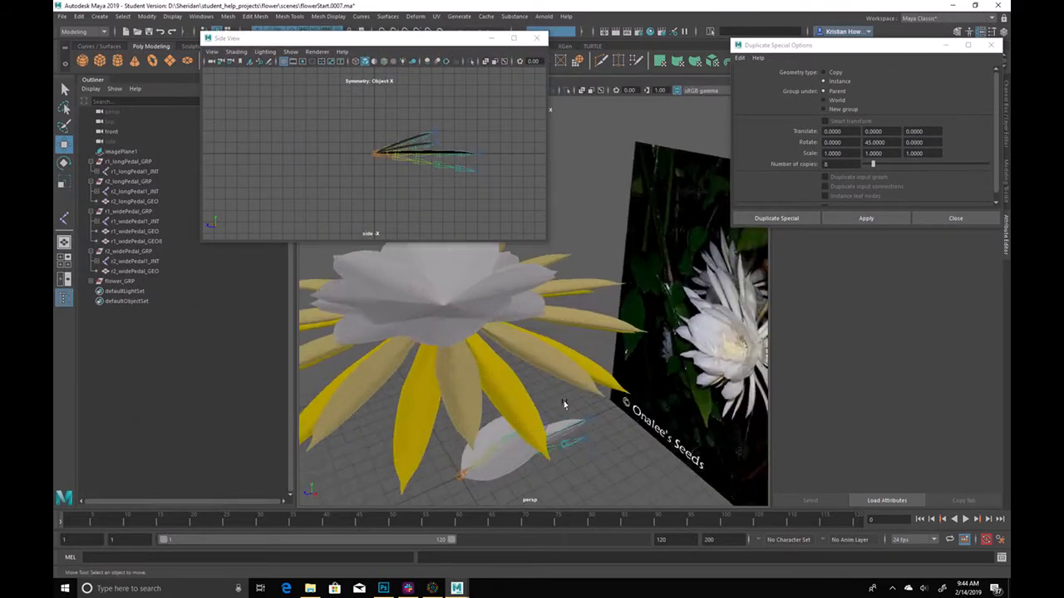
alt+drag(565, 405, 450, 402)
alt+right_drag(463, 386, 633, 402)
alt+drag(633, 402, 682, 387)
alt+right_drag(681, 388, 585, 334)
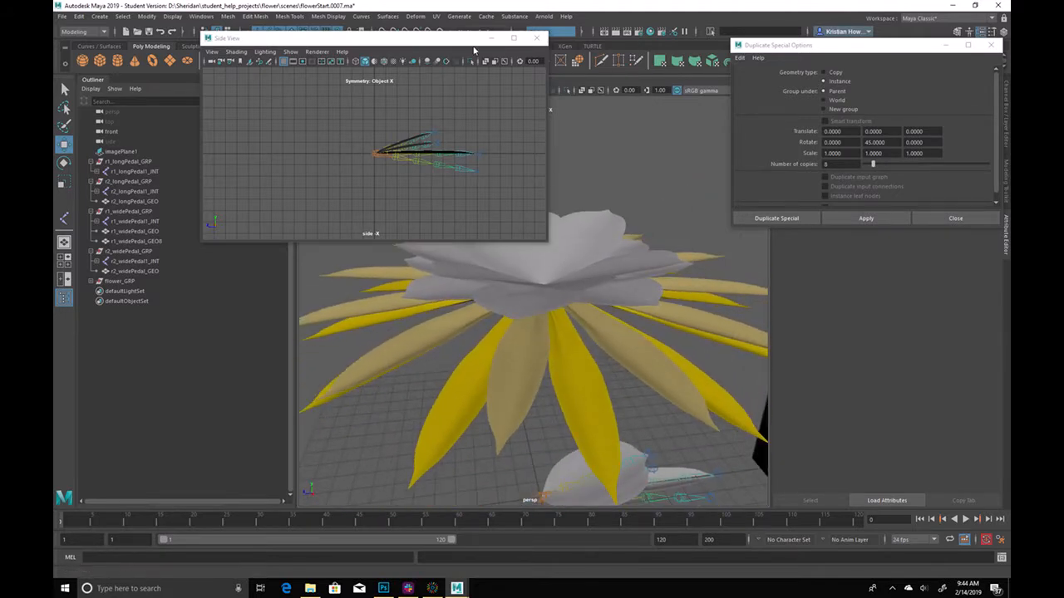
drag(449, 44, 300, 75)
click(62, 17)
click(93, 76)
key(Return)
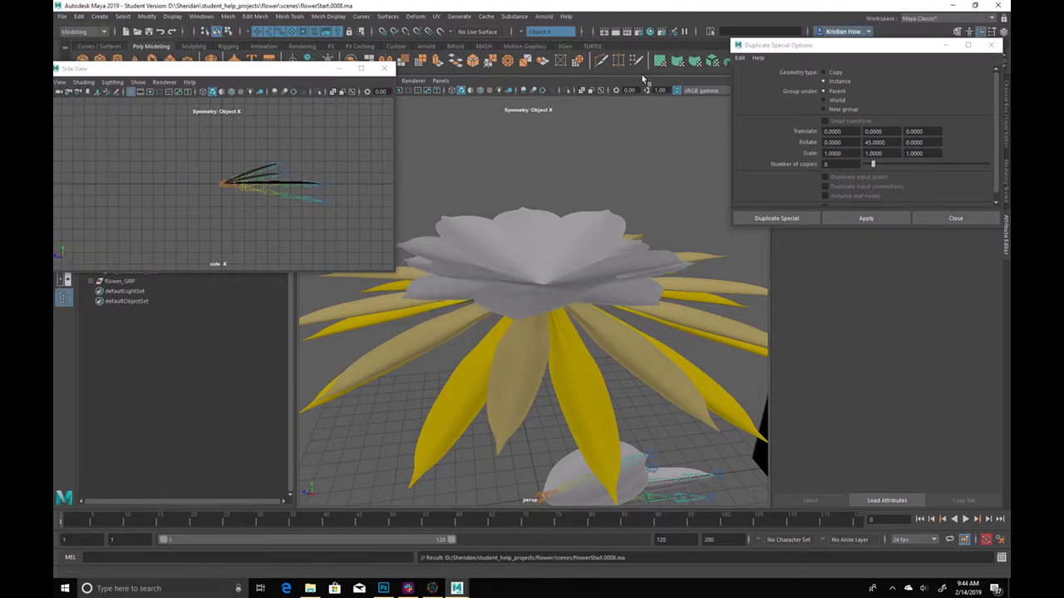
drag(320, 70, 302, 130)
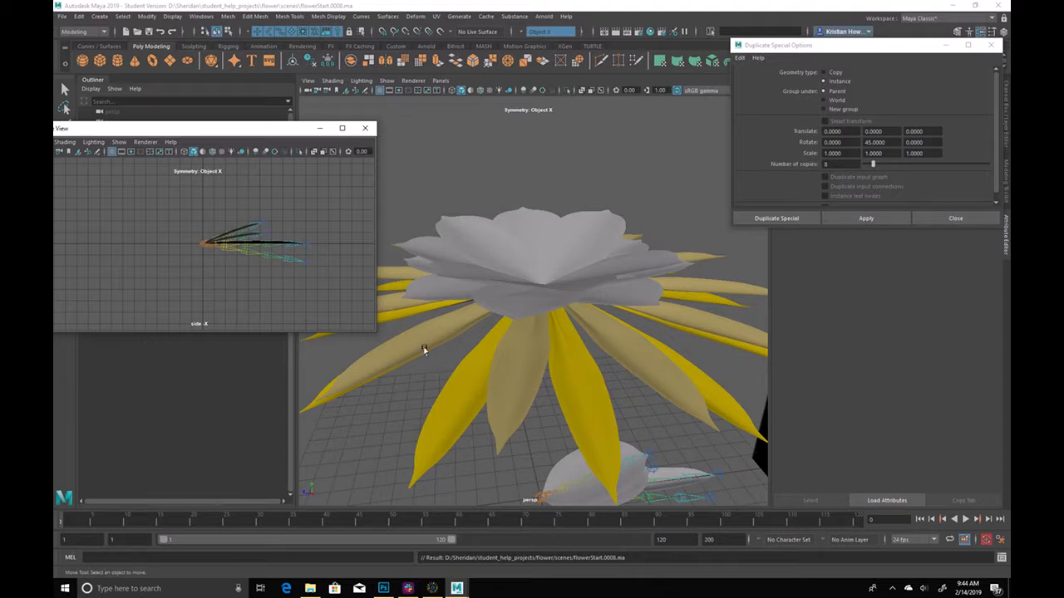
Try rotating a single instanced long petal and a single wide petal on the flower, and undo the rotations
click(431, 370)
click(646, 354)
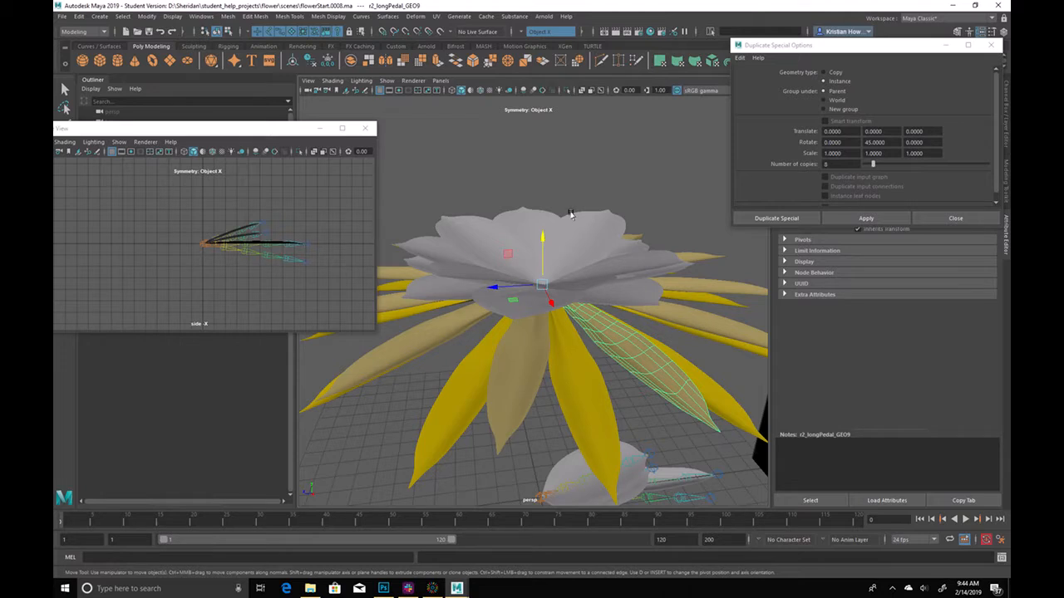
key(e)
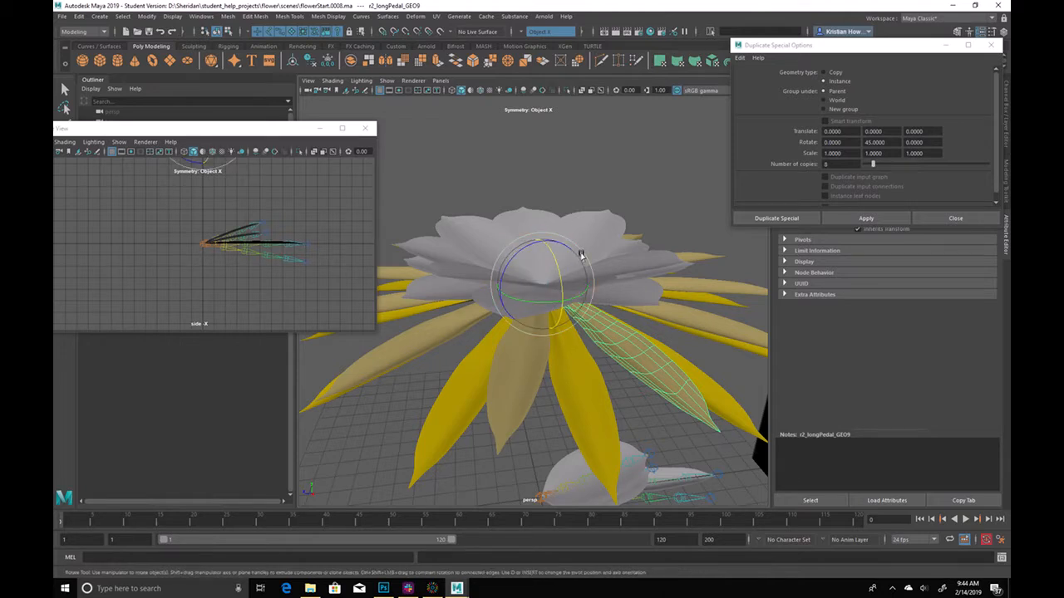
drag(553, 267, 590, 255)
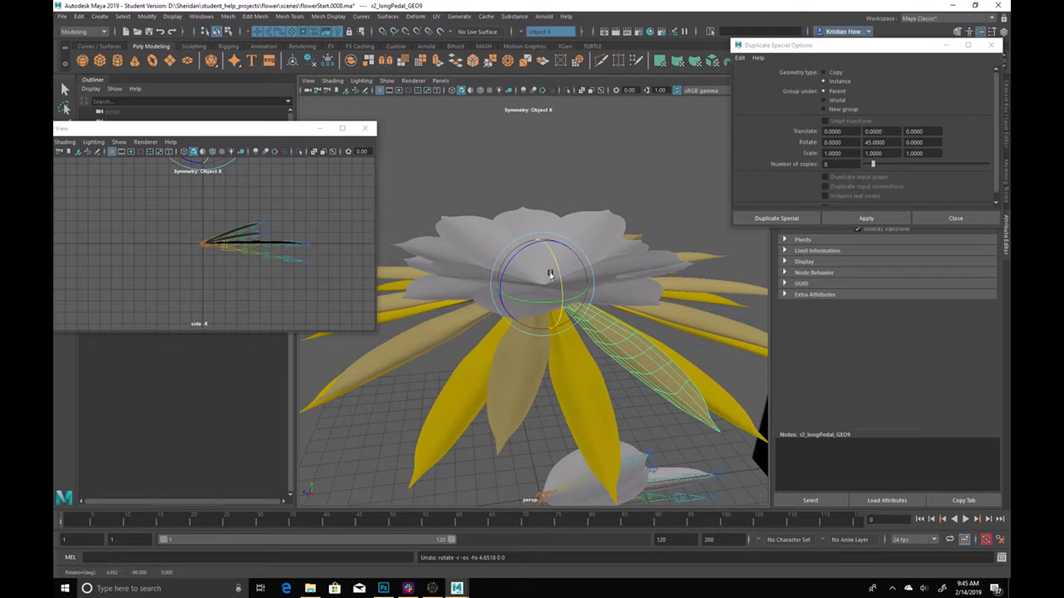
click(430, 254)
drag(553, 242, 409, 243)
key(ctrl+z)
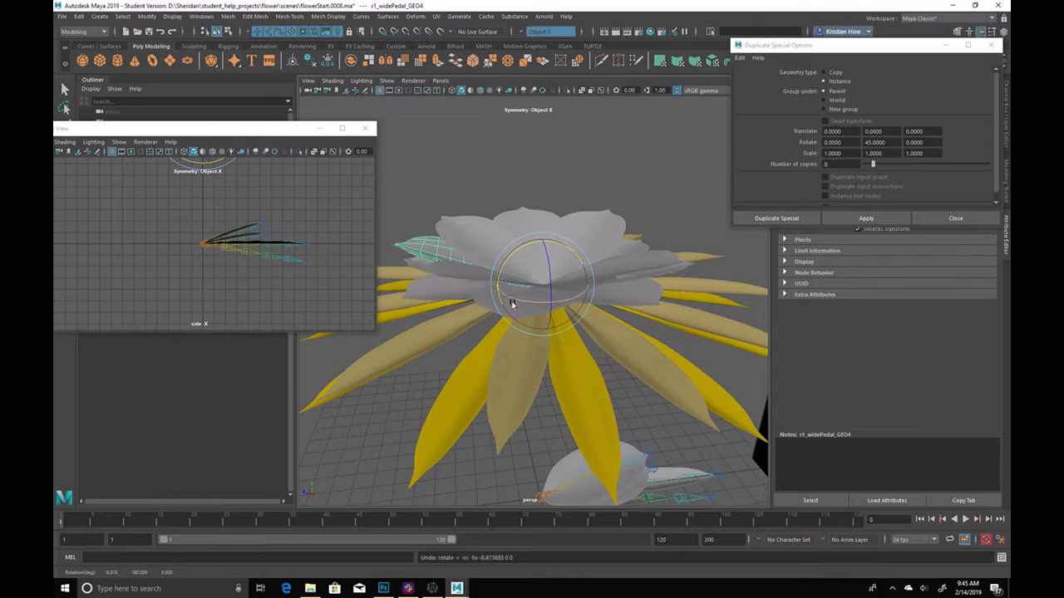
Examine the assembled flower from several angles together with the rigged source petals below it
alt+right_drag(512, 306, 580, 274)
click(566, 118)
alt+drag(566, 118, 566, 187)
alt+right_drag(566, 187, 413, 205)
alt+drag(413, 205, 361, 253)
alt+right_drag(361, 254, 345, 258)
alt+drag(582, 278, 691, 267)
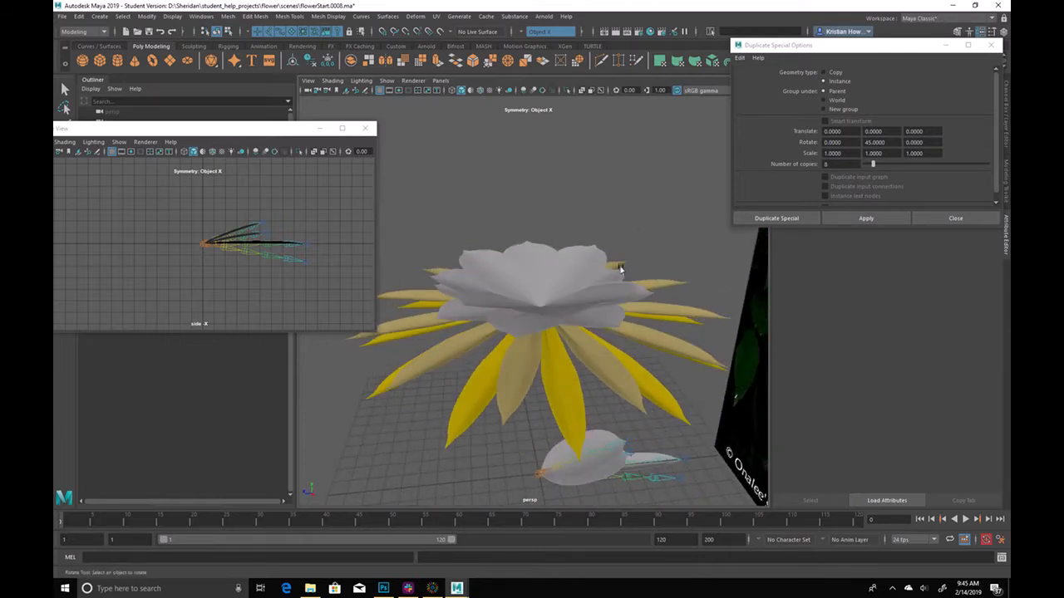
scroll(208, 245, up, 4)
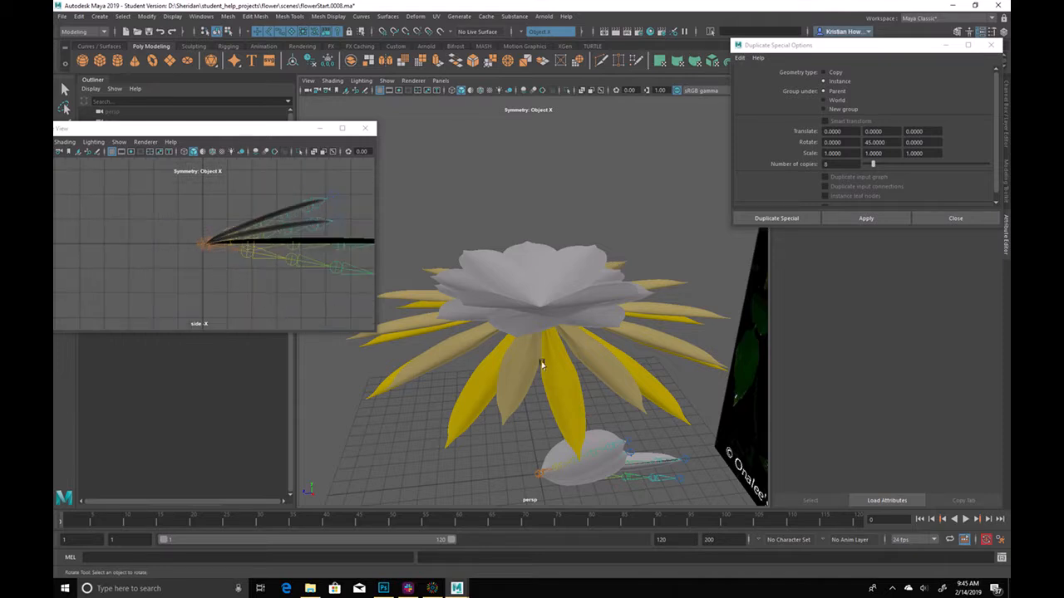
scroll(510, 356, up, 3)
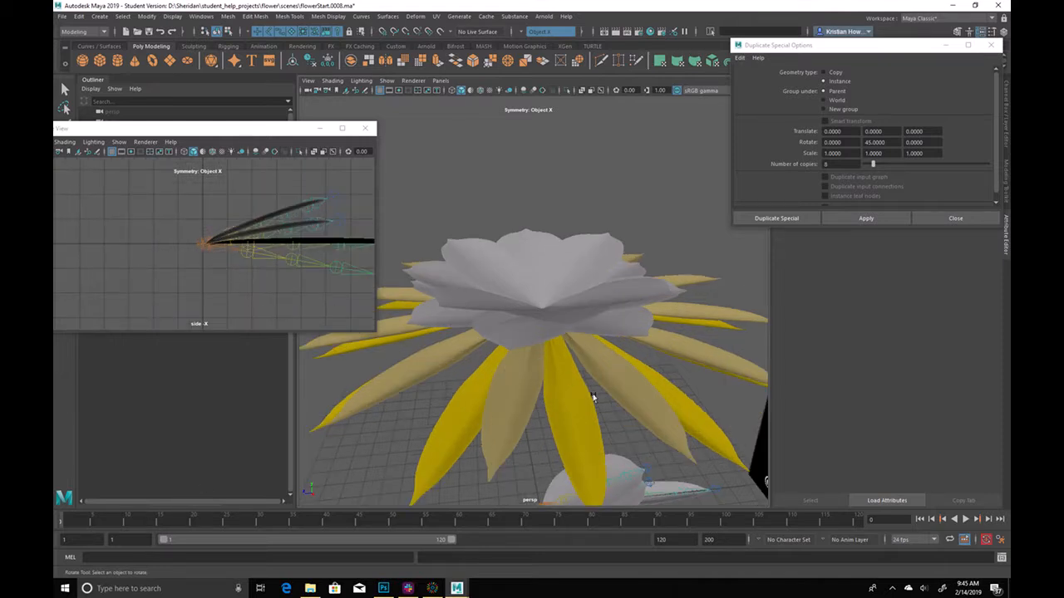
scroll(549, 367, down, 3)
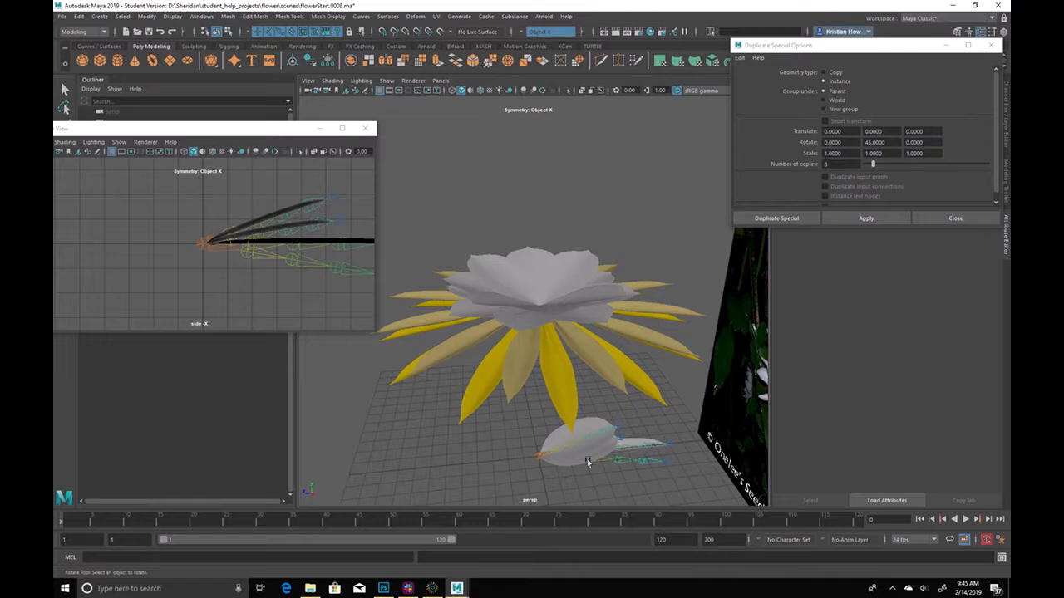
alt+drag(492, 430, 495, 422)
Select the root joints of all four source petals in the side view and expand their full joint chains in the Outliner
alt+middle_drag(235, 254, 167, 243)
key(e)
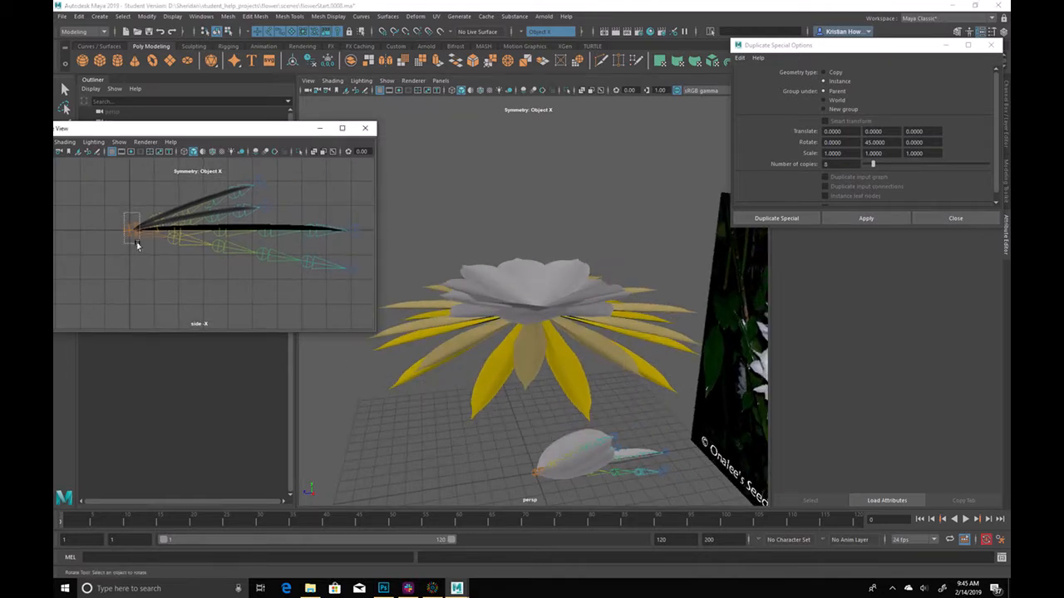
click(135, 237)
key(q)
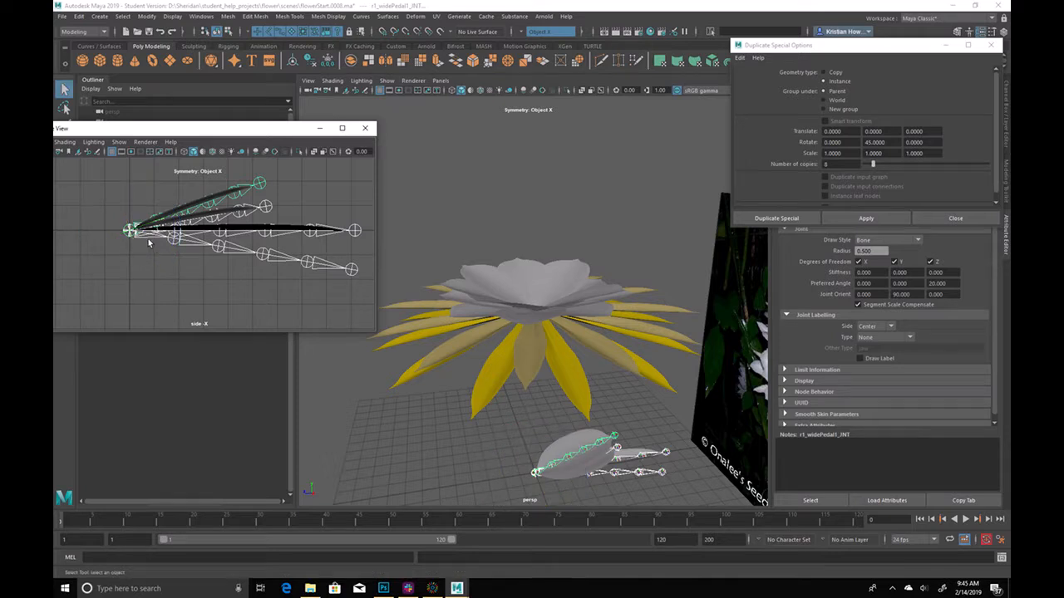
drag(180, 130, 515, 103)
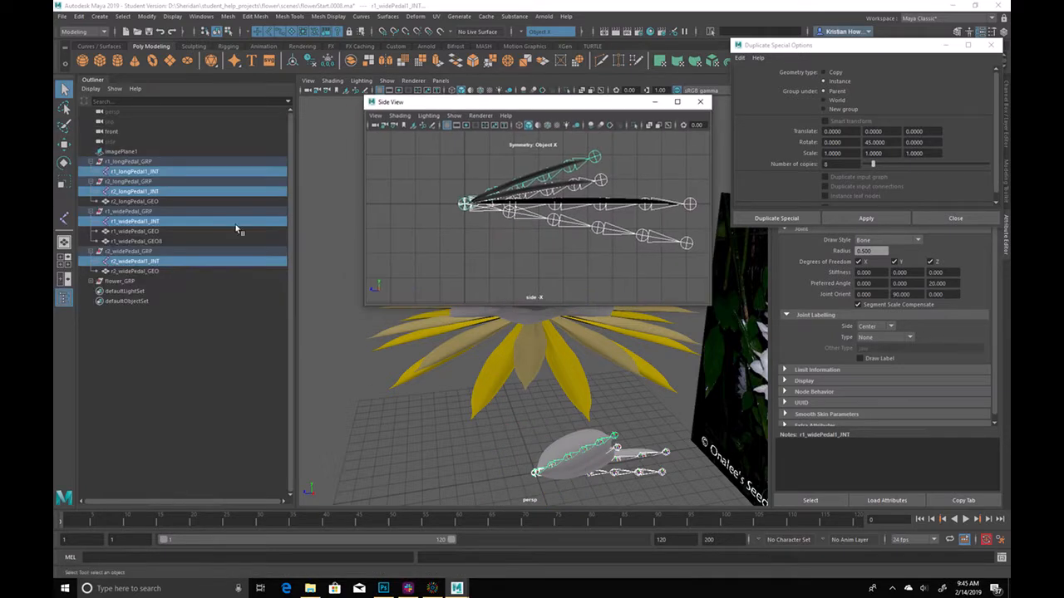
shift+click(100, 262)
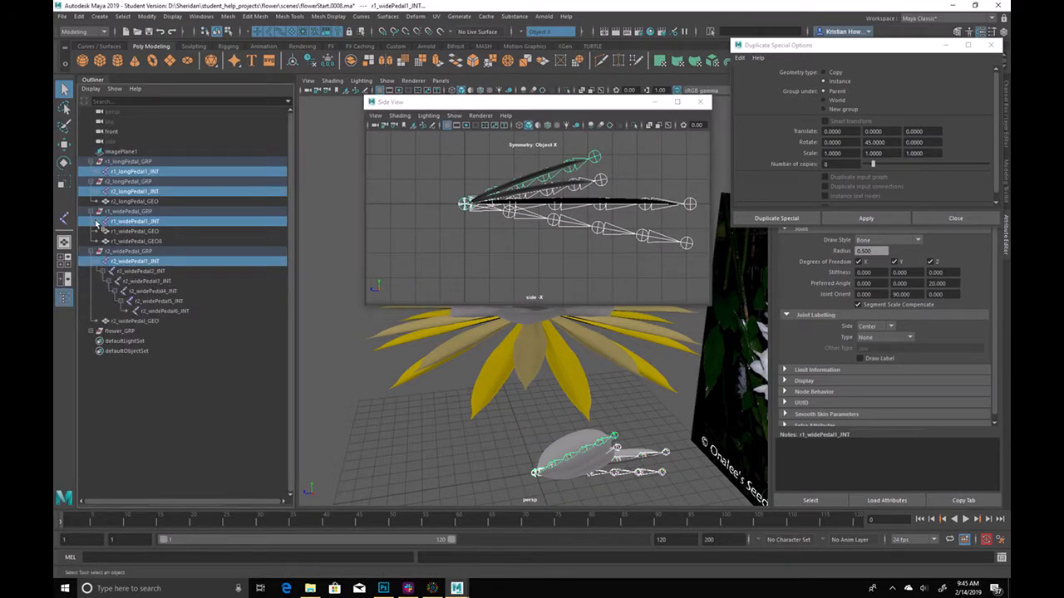
shift+click(97, 221)
shift+click(96, 193)
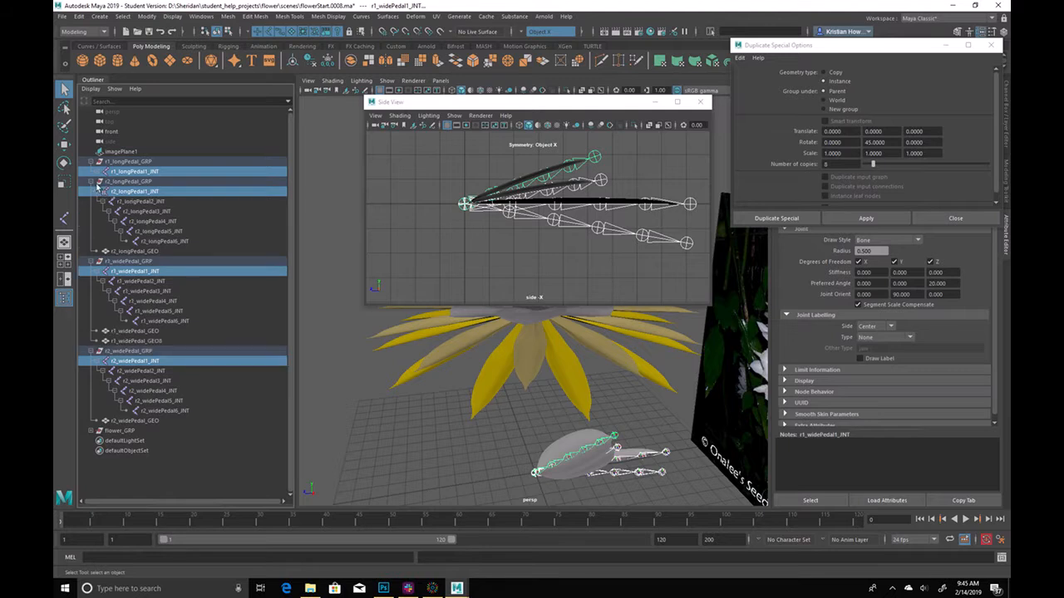
shift+click(98, 173)
Select joints 1 through 6 of the r1 and r2 long petal and r1 and r2 wide petal chains in the Outliner
click(154, 172)
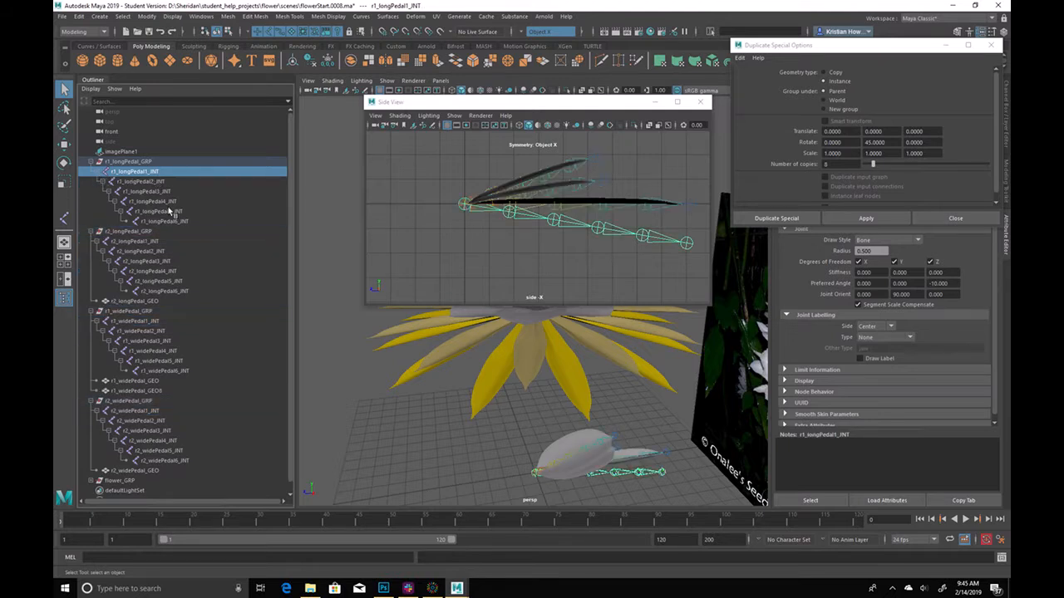
shift+click(179, 223)
ctrl+click(149, 241)
ctrl+shift+click(185, 292)
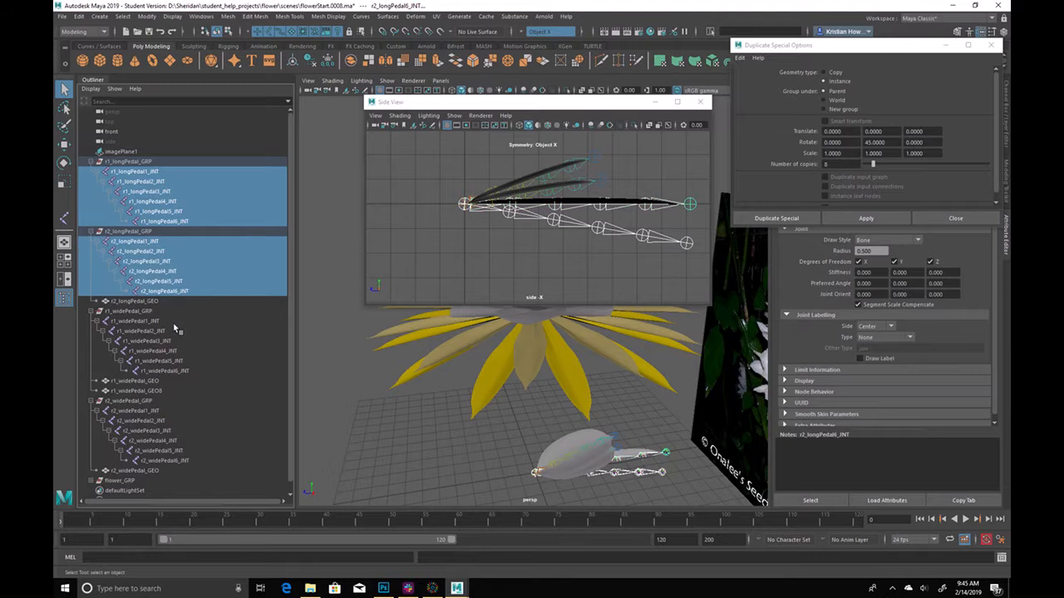
ctrl+click(174, 321)
ctrl+shift+click(185, 370)
ctrl+click(152, 411)
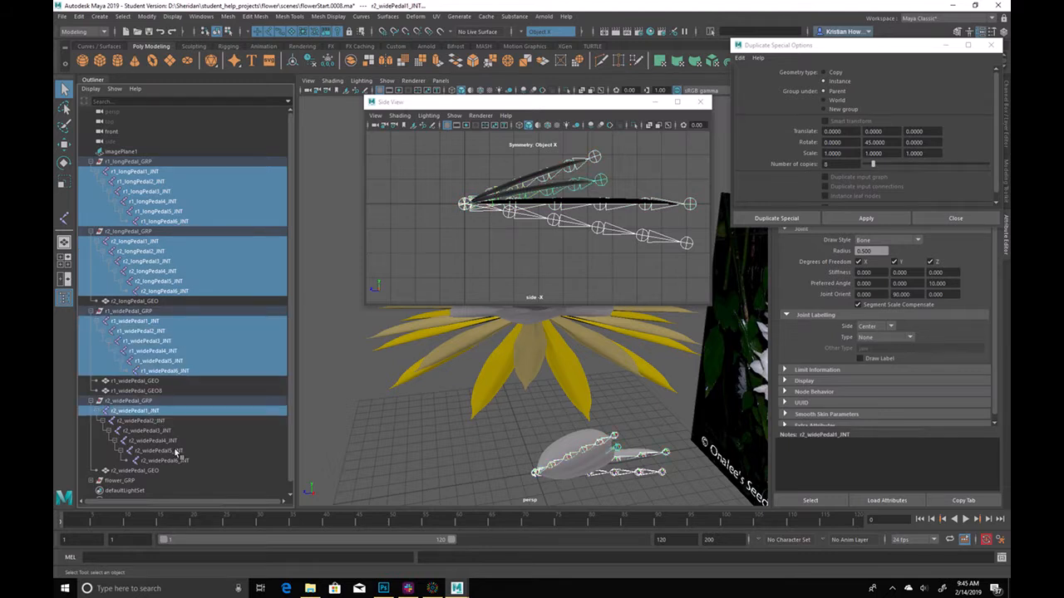
ctrl+shift+click(174, 461)
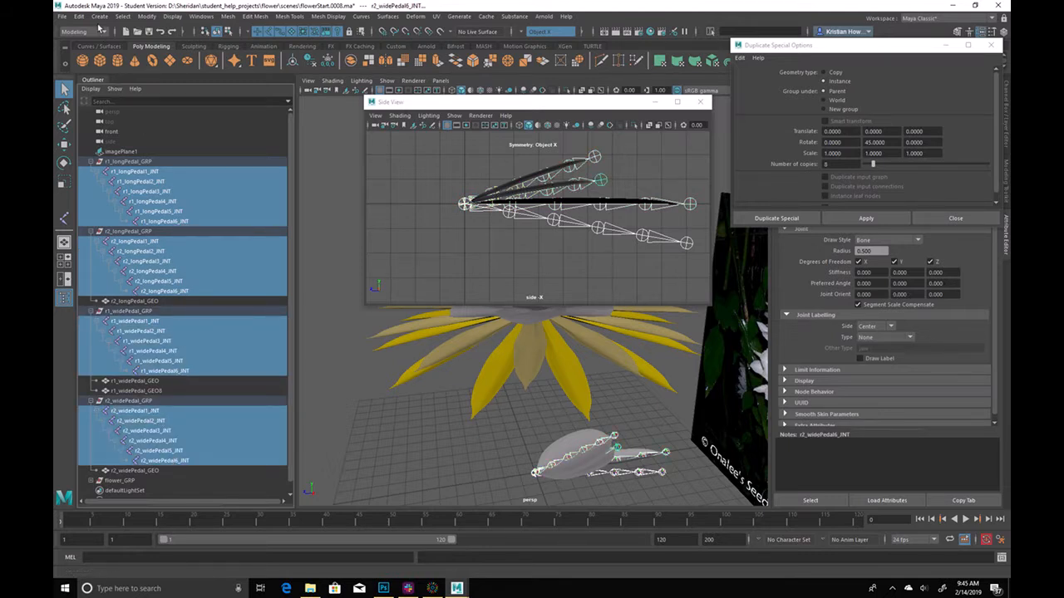
Create a quick select set named flowerJoints from the selected joints, add it to the shelf, and close Duplicate Special Options
click(99, 18)
mouse_move(166, 219)
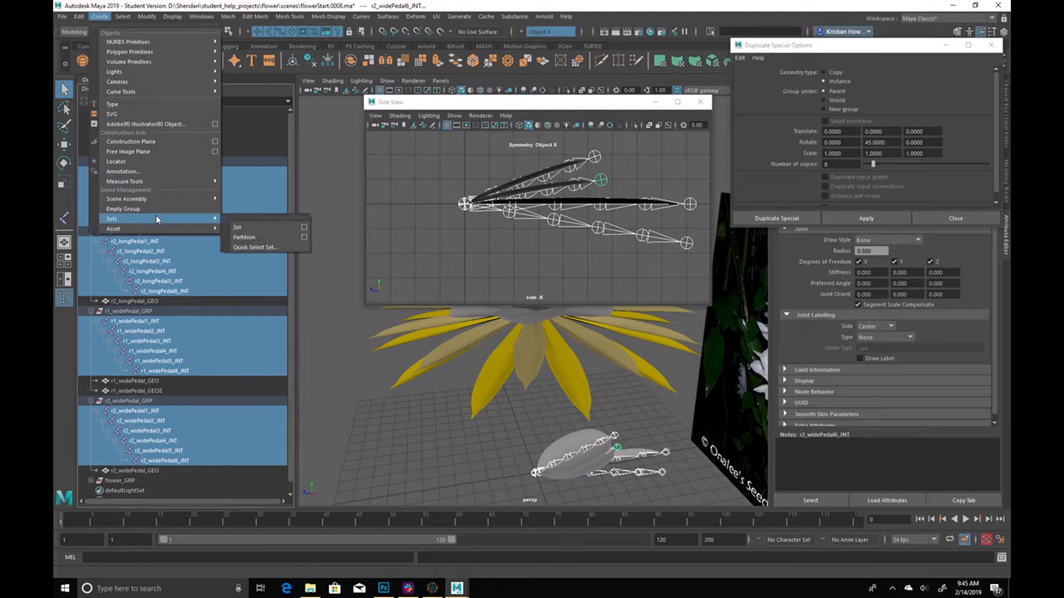
click(255, 248)
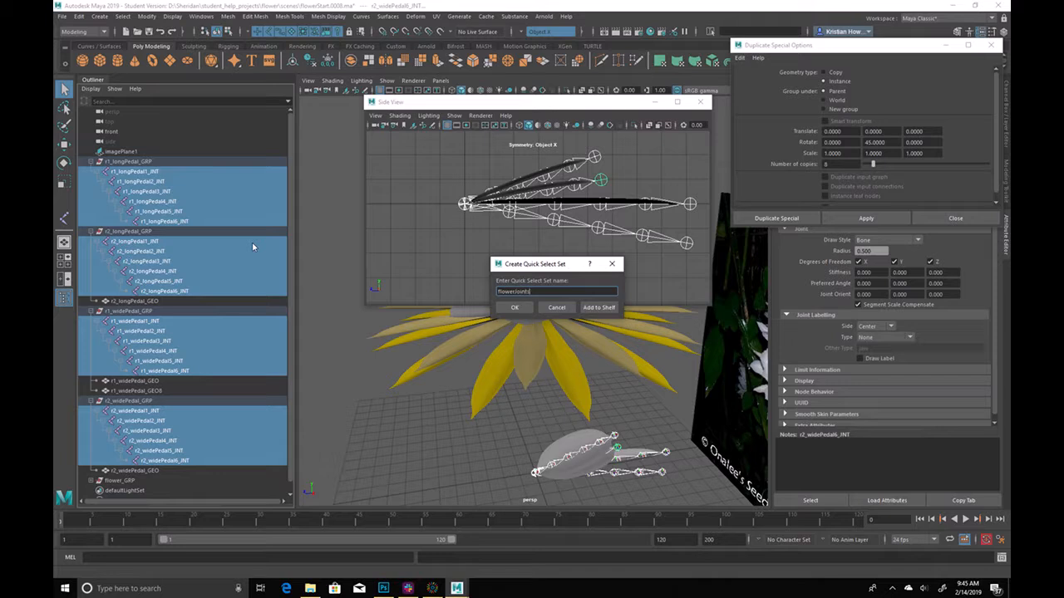
click(601, 307)
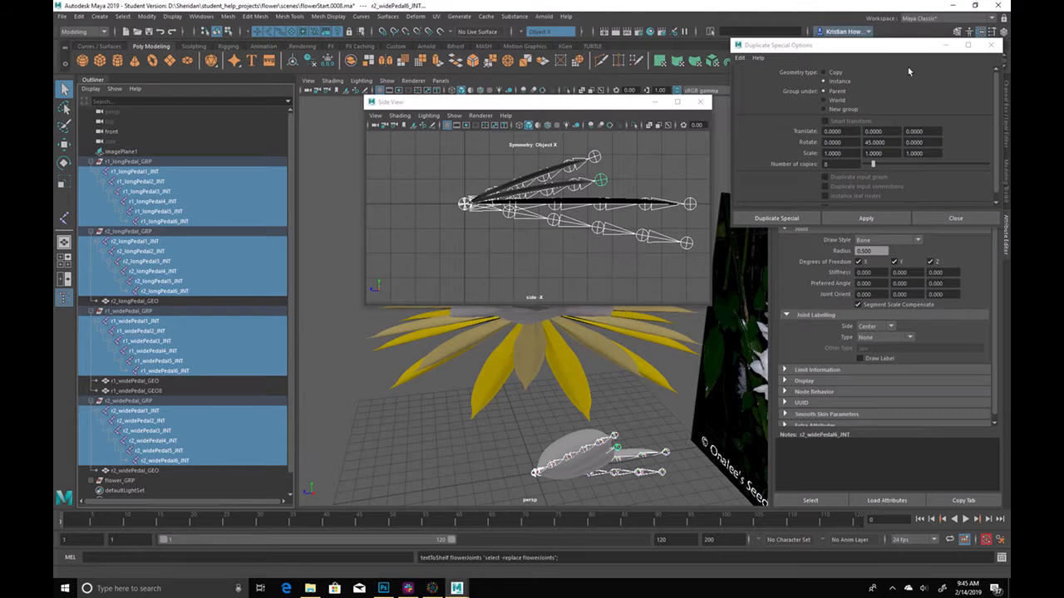
drag(911, 56, 912, 113)
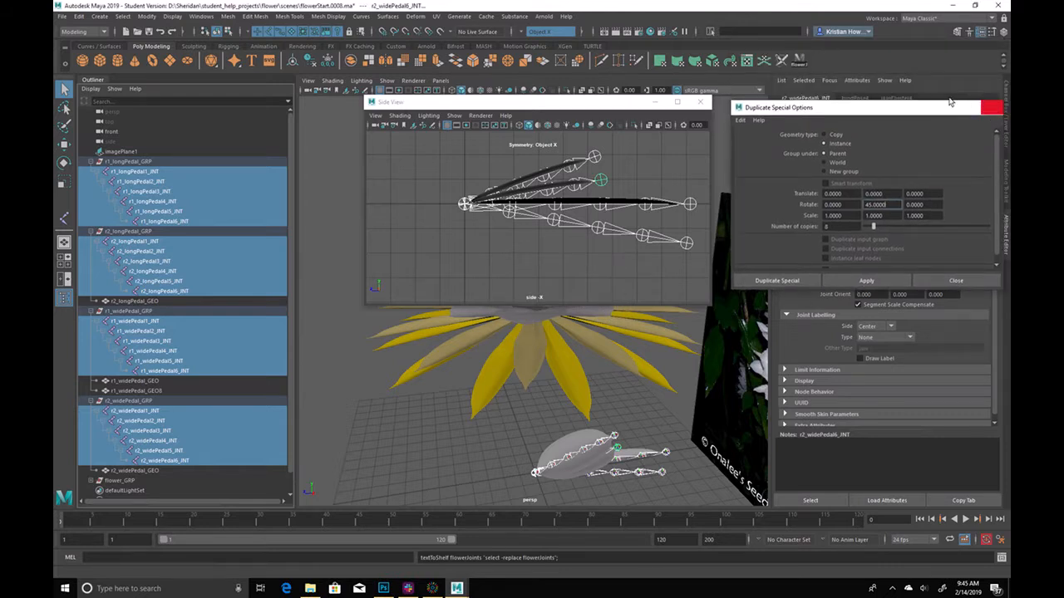
click(989, 108)
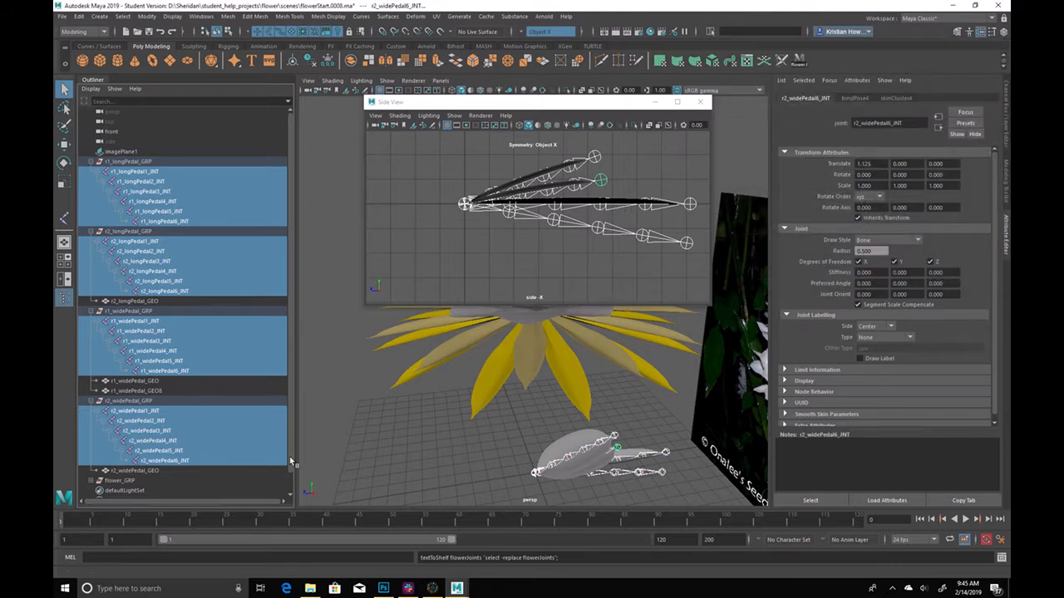
Keyframe all the selected petal joints at frame 40 and move the Side View window up off the flower
mouse_move(134, 522)
mouse_down()
mouse_move(188, 537)
mouse_move(252, 538)
mouse_move(204, 526)
mouse_move(326, 529)
mouse_up()
key(s)
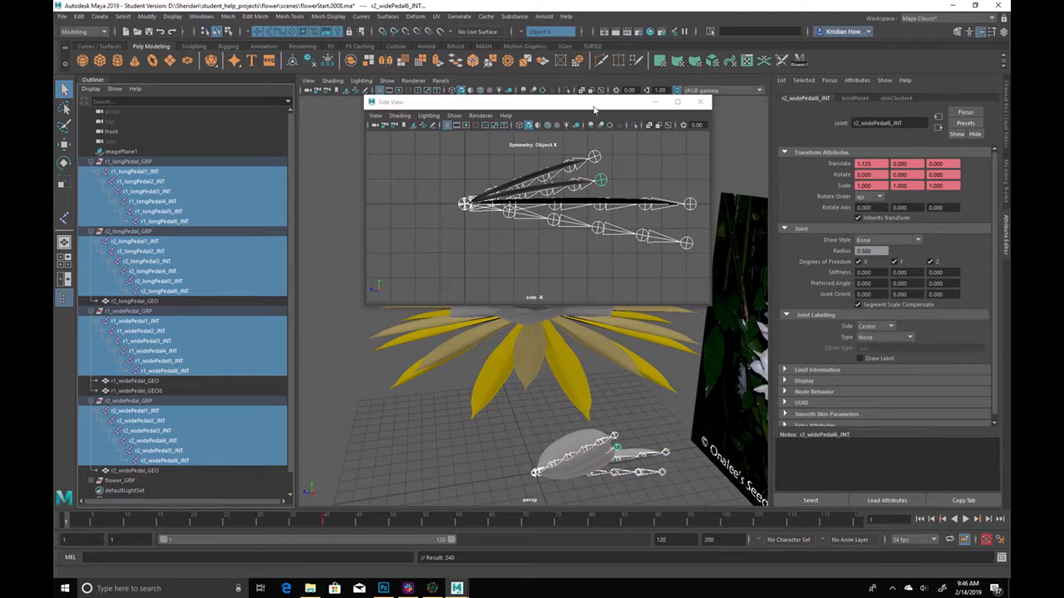
drag(603, 101, 595, 59)
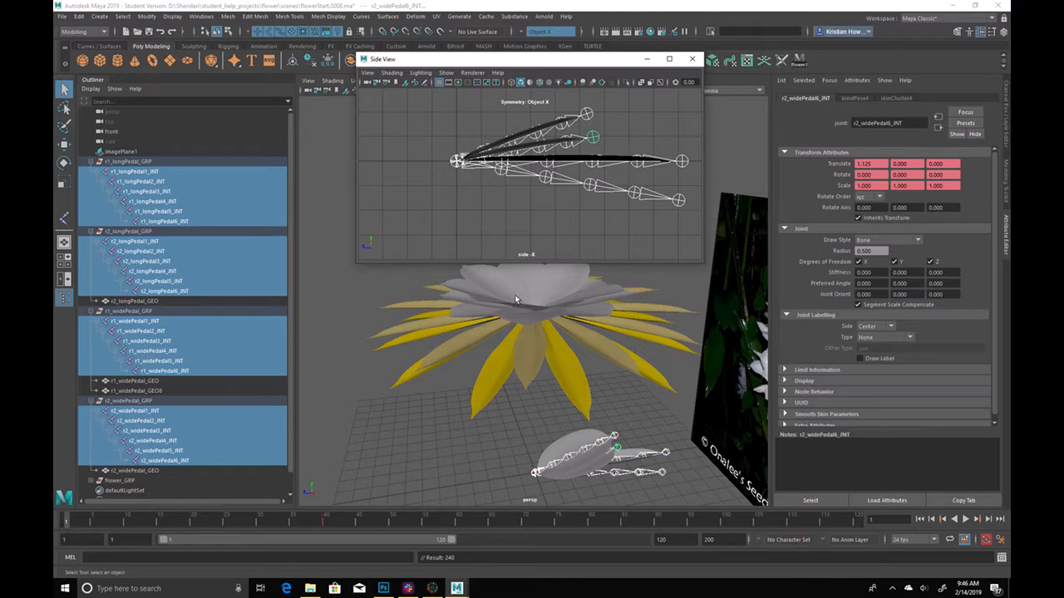
Select the r1 wide petal's root joint in the side view and rotate the petal steeply upward at frame 1
alt+right_drag(515, 320, 578, 398)
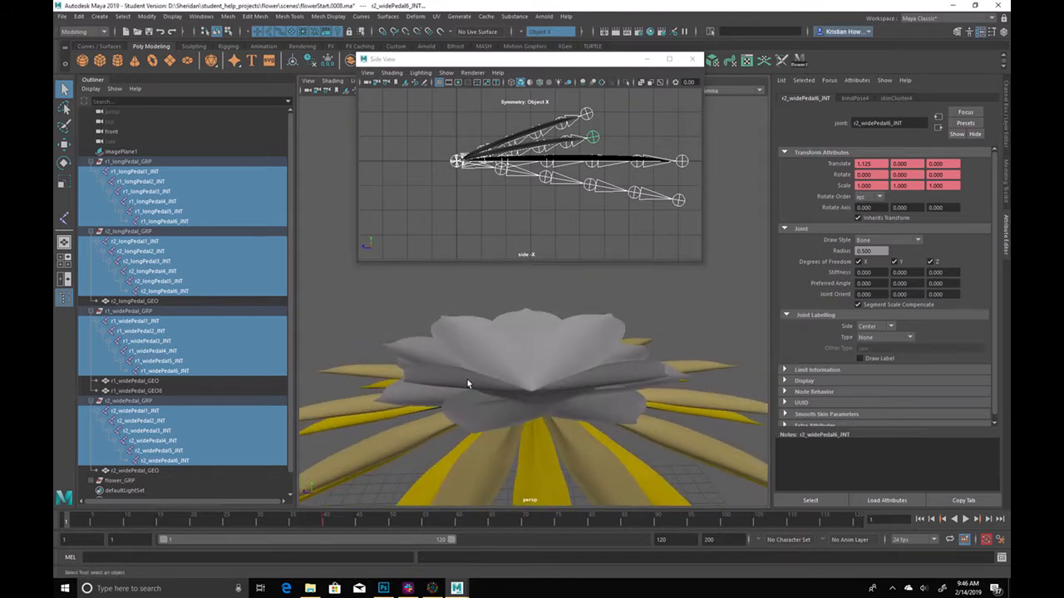
alt+drag(512, 155, 491, 150)
alt+right_drag(428, 135, 456, 151)
alt+middle_drag(455, 151, 494, 235)
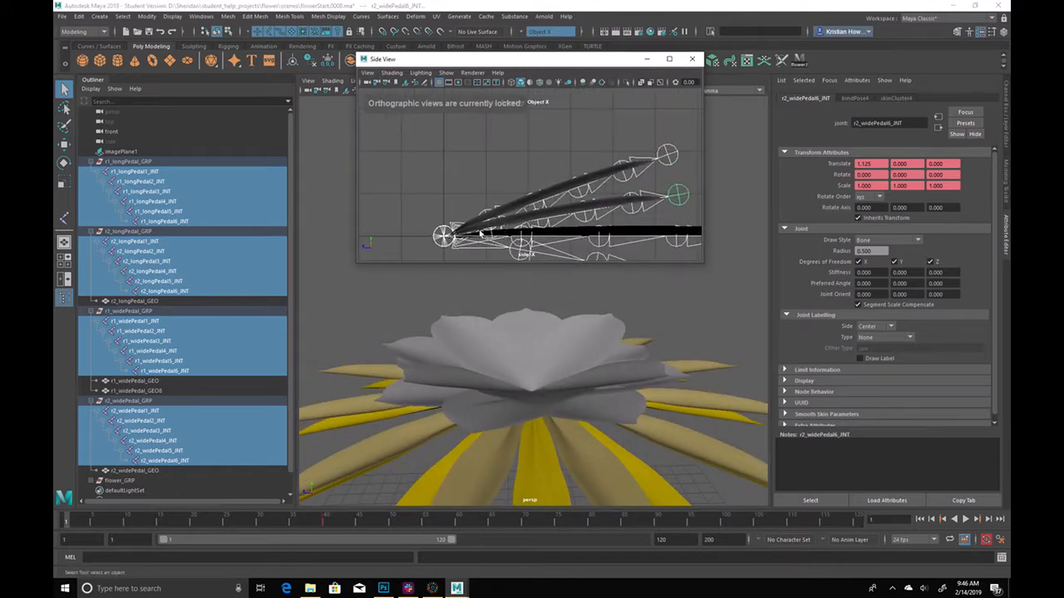
click(487, 214)
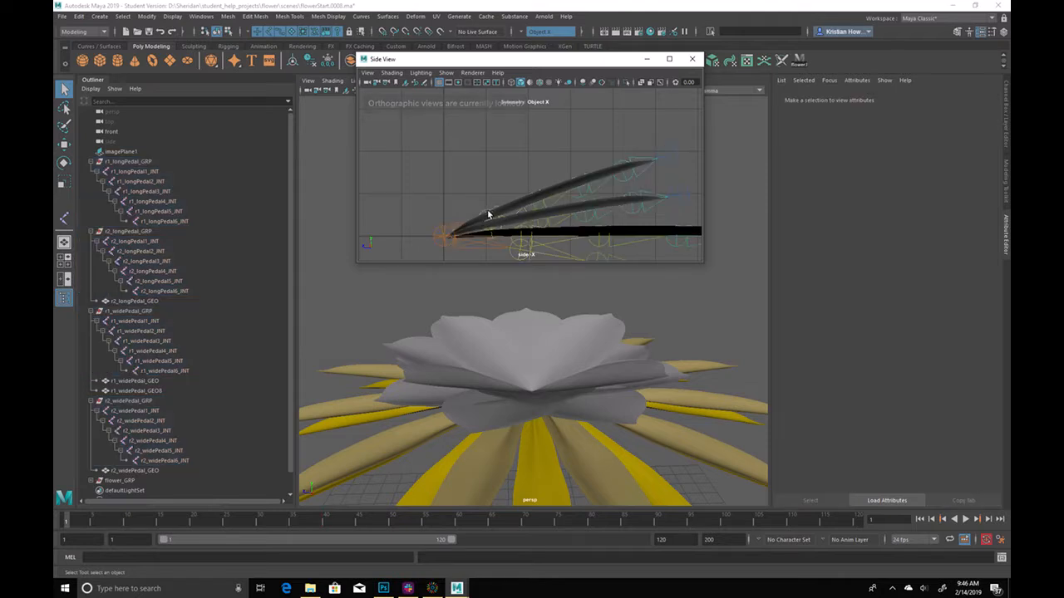
click(488, 215)
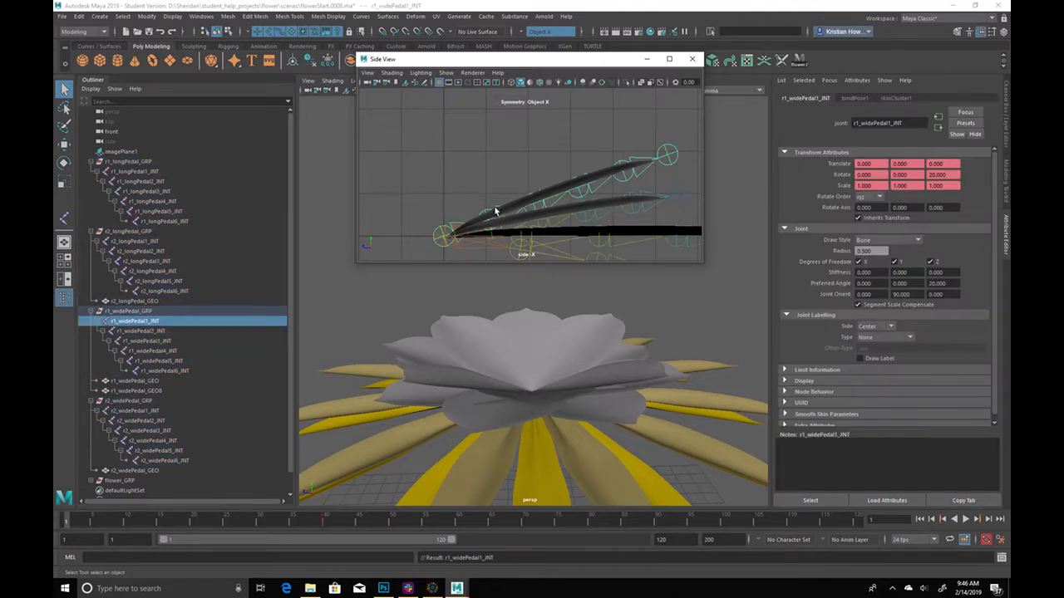
key(e)
drag(484, 212, 497, 191)
Rotate joints 2 through 5 of the r1 wide petal together to curl its tip inward over the flower's centre
key(q)
shift+drag(509, 160, 526, 171)
shift+drag(541, 131, 558, 141)
alt+middle_drag(588, 122, 569, 157)
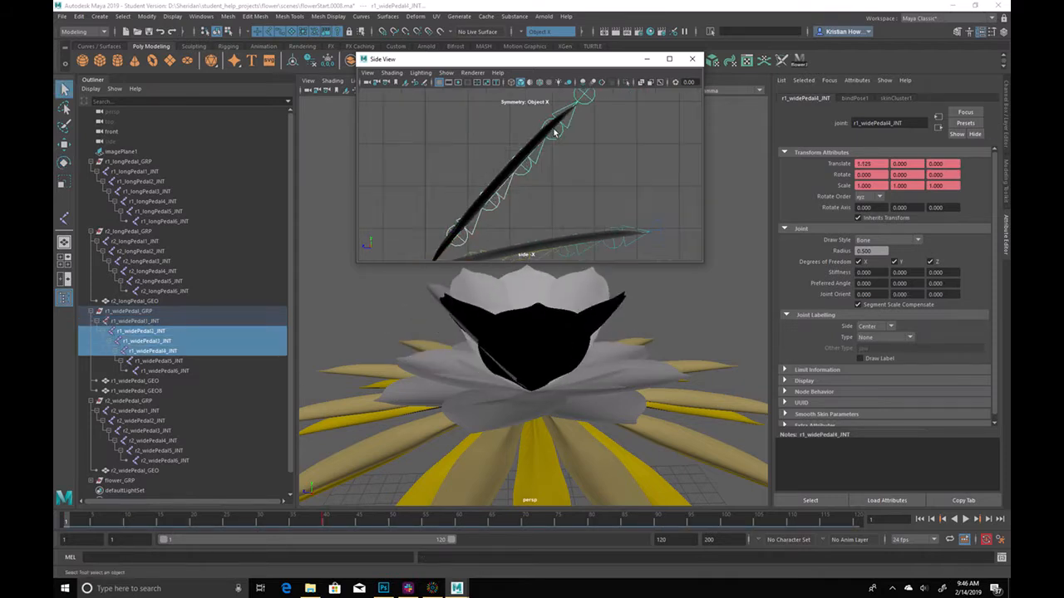
shift+drag(553, 130, 568, 133)
key(e)
drag(560, 172, 577, 173)
alt+drag(624, 334, 459, 428)
Fine-tune the r1 wide petal's root joint to a Z rotation of about 49.8 degrees
alt+middle_drag(575, 217, 575, 208)
alt+middle_drag(601, 332, 602, 385)
alt+middle_drag(474, 184, 510, 174)
alt+right_drag(511, 174, 513, 204)
alt+click(513, 204)
click(497, 224)
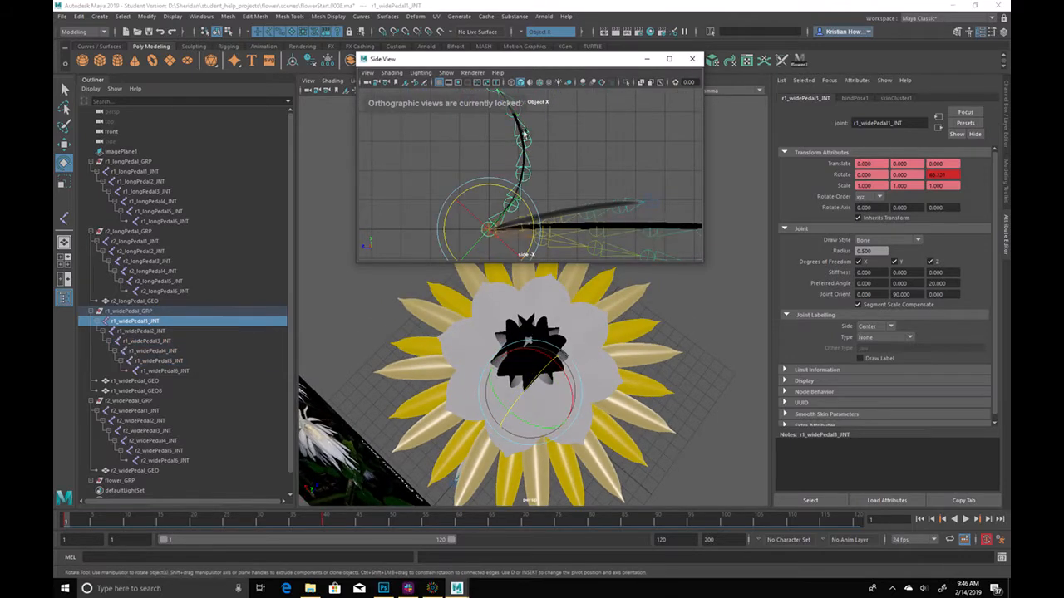
mouse_move(526, 207)
mouse_down()
mouse_move(532, 221)
mouse_move(517, 213)
mouse_move(528, 215)
mouse_up()
Examine the closed inner petal ring from several angles, comparing wireframe and shaded display
alt+drag(625, 429, 472, 370)
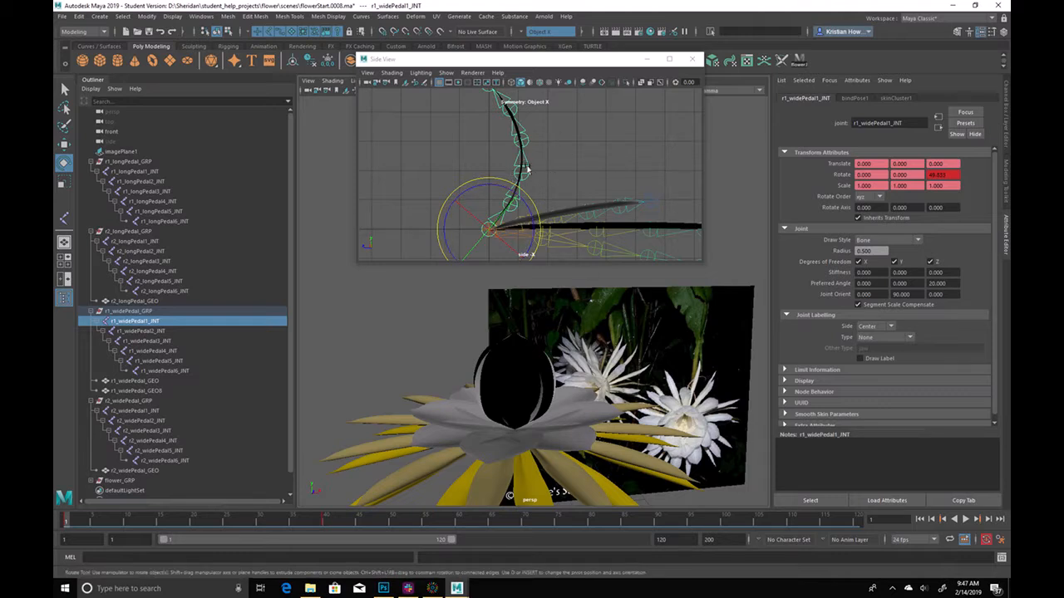
alt+drag(565, 412, 435, 366)
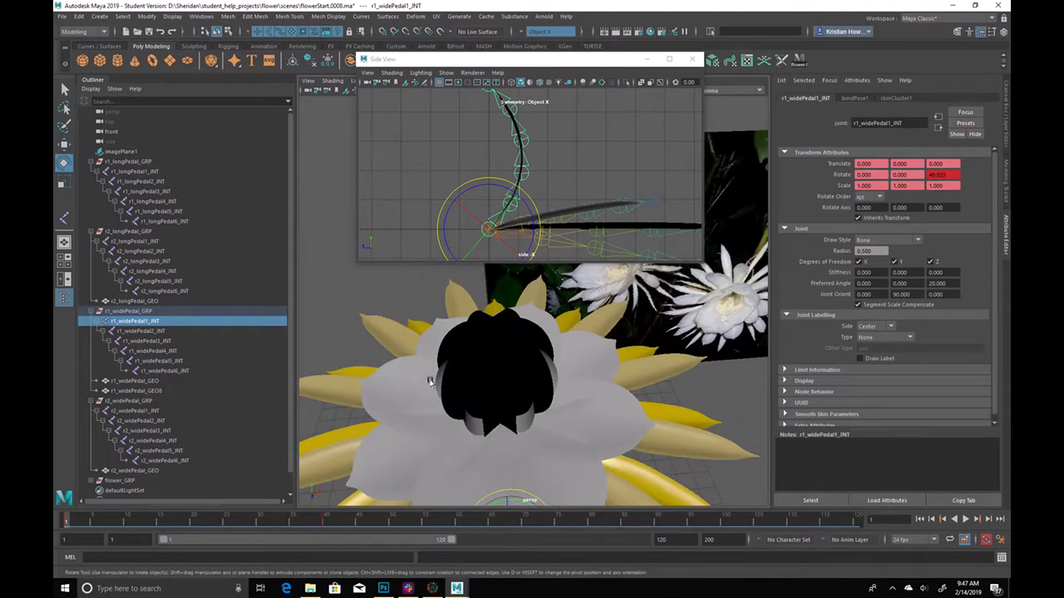
key(4)
key(5)
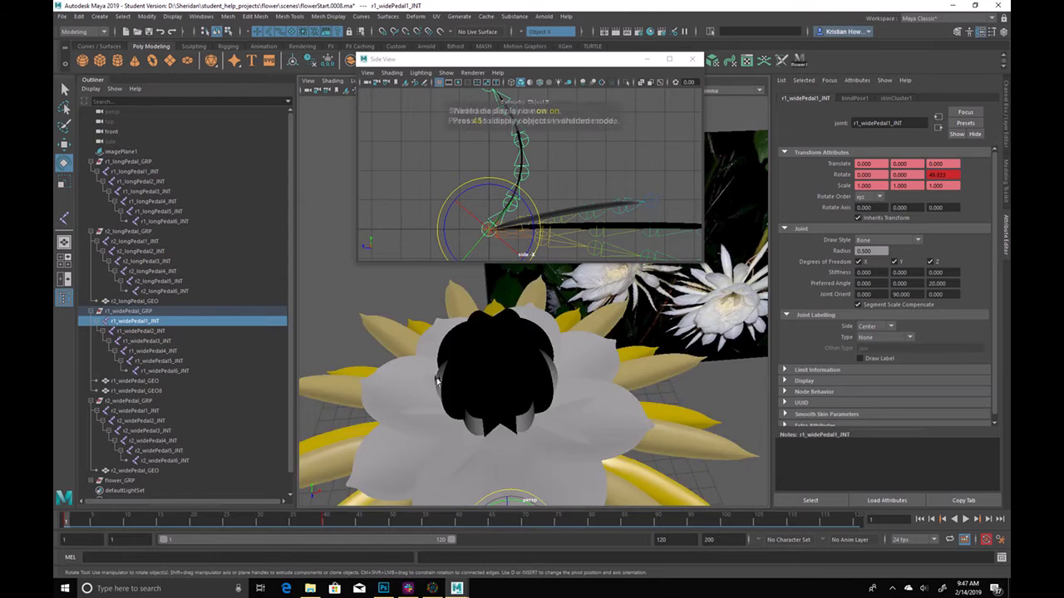
key(6)
key(5)
key(4)
key(5)
alt+drag(615, 378, 552, 378)
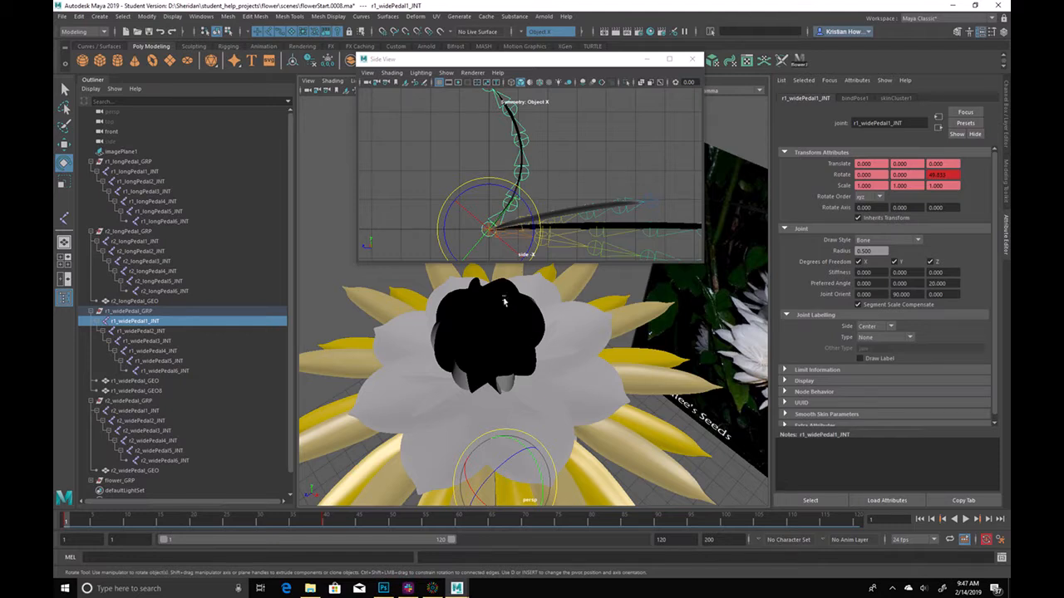
Scrub the animation from frame 1 to frame 39 and move the Side View window clear of the flower
key(q)
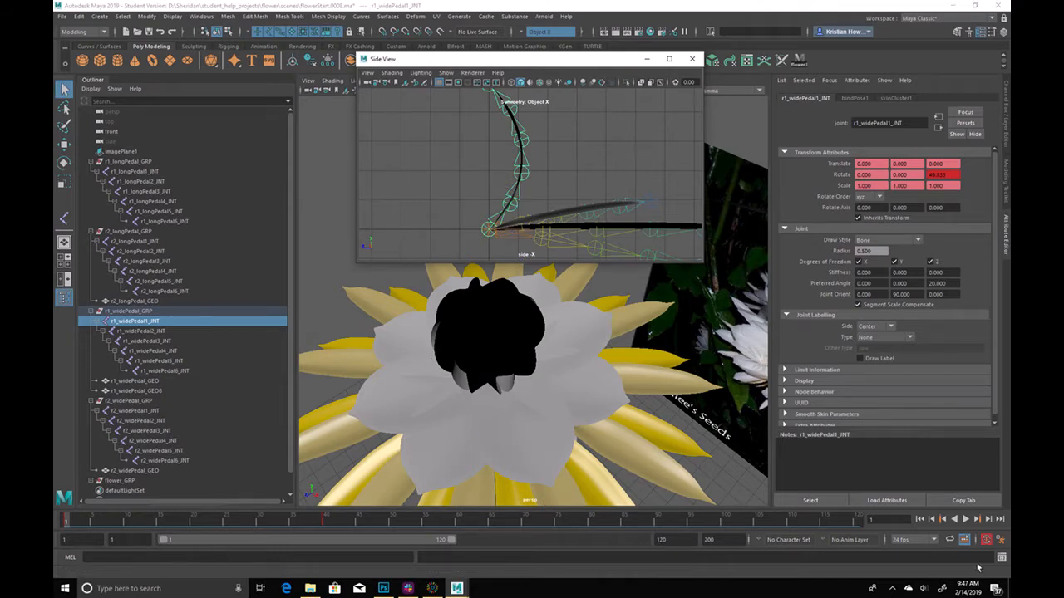
drag(71, 524, 321, 520)
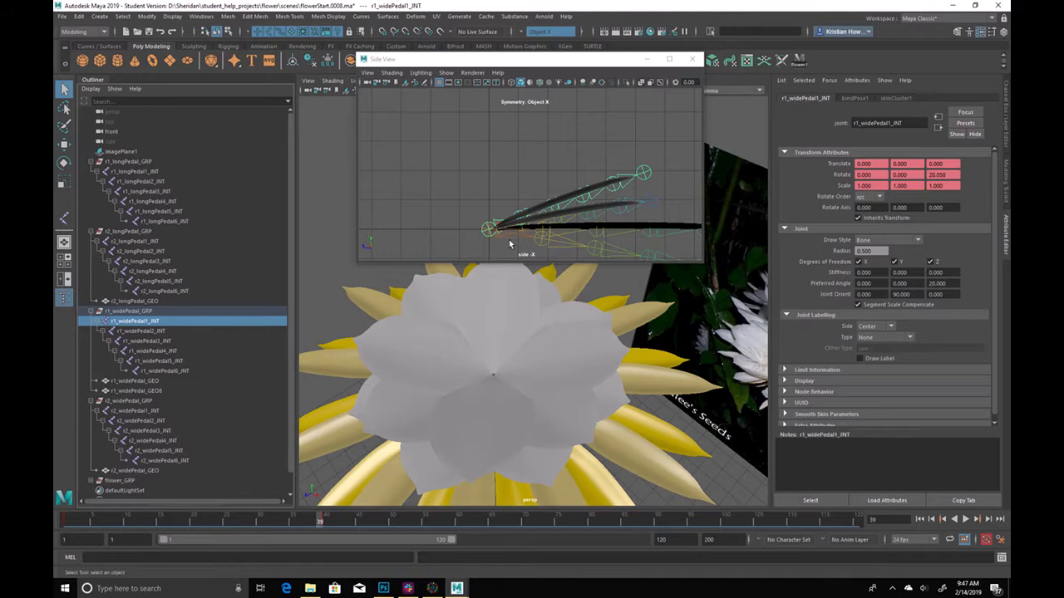
click(555, 64)
drag(524, 68, 219, 43)
Set the evaluation mode to DG in the animation preferences and close Preferences
click(1000, 540)
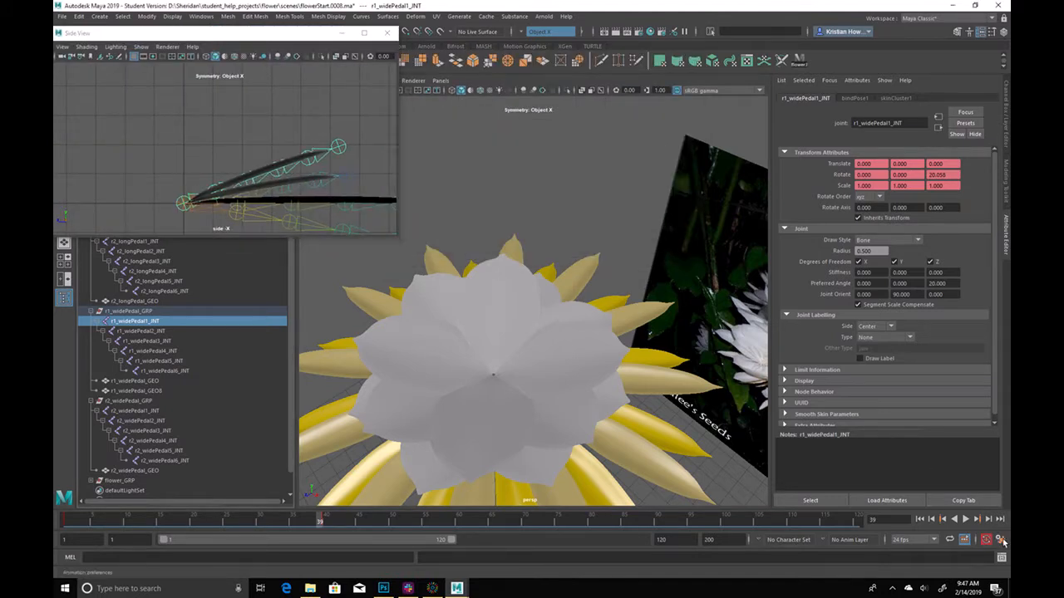
click(271, 220)
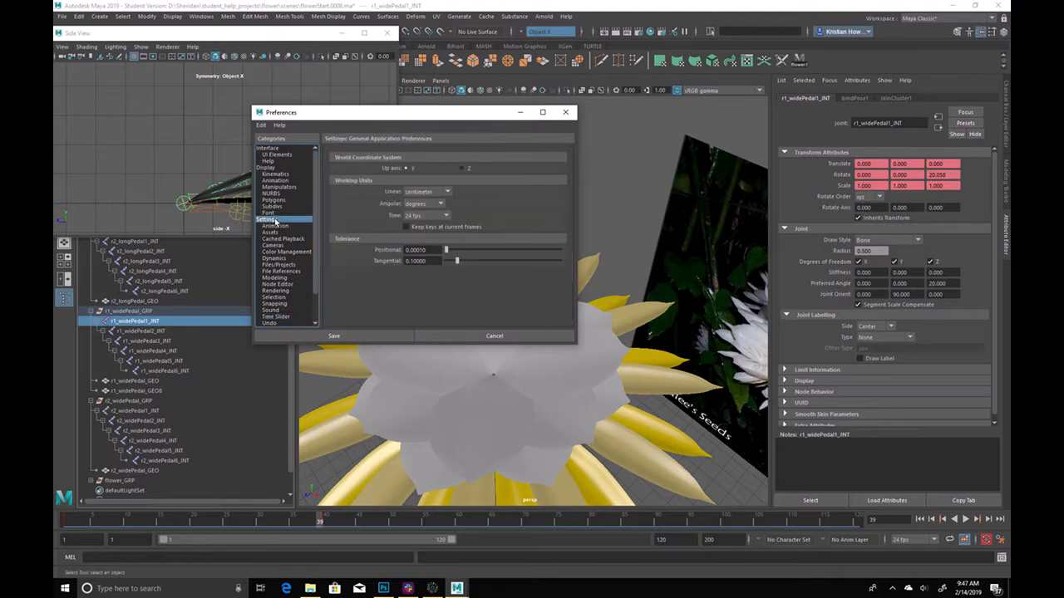
click(276, 233)
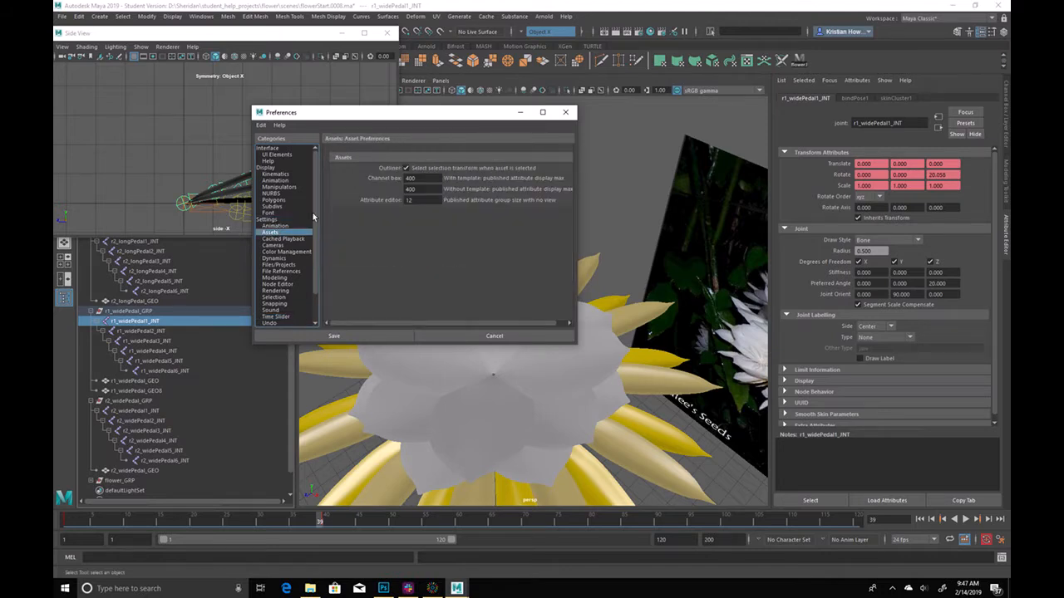
click(281, 226)
click(432, 169)
click(426, 182)
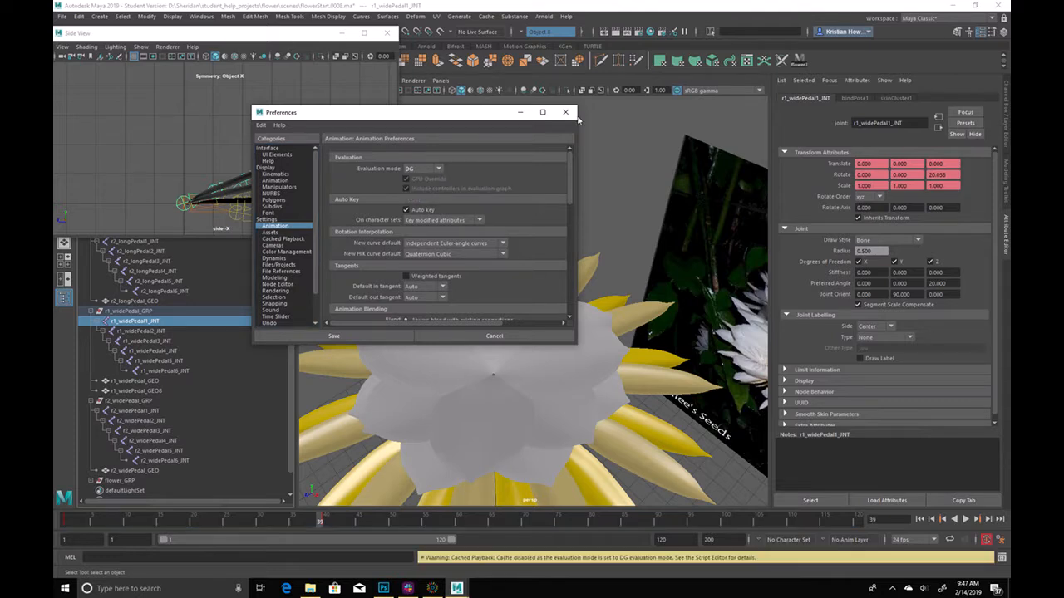
click(566, 111)
Scrub from frame 40 back to frame 1 and inspect the skinCluster1 settings of r1_widePedal_GEO8 in the Channel Box
click(328, 520)
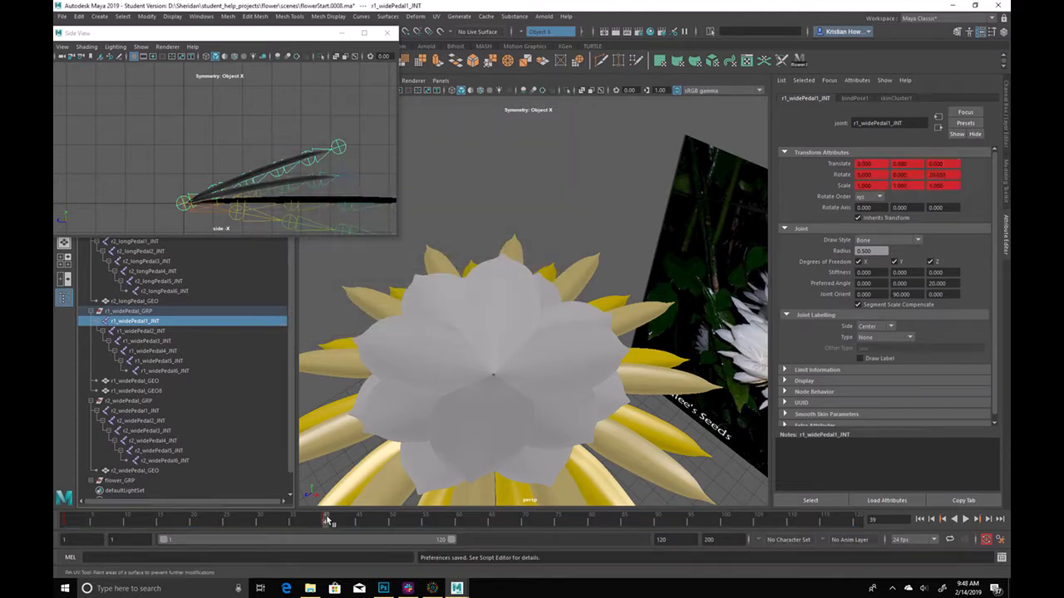
drag(331, 519, 56, 511)
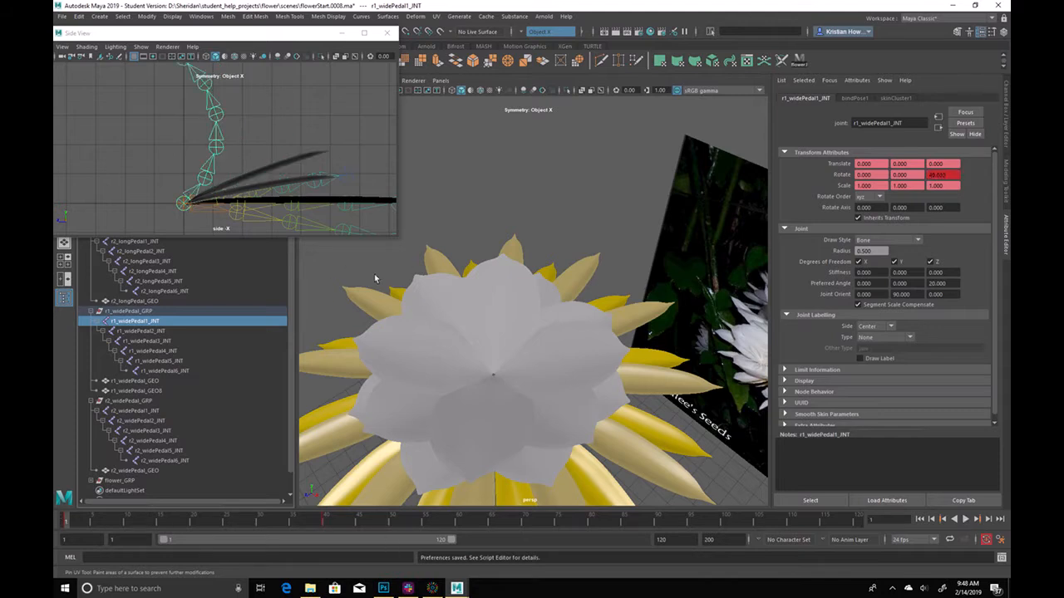
click(292, 162)
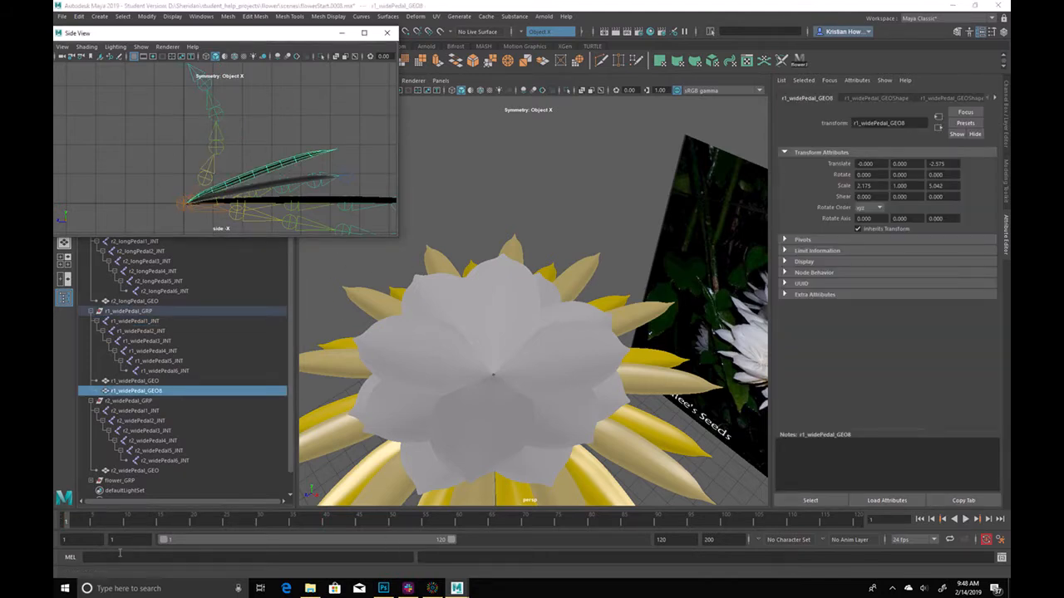
key(ctrl+a)
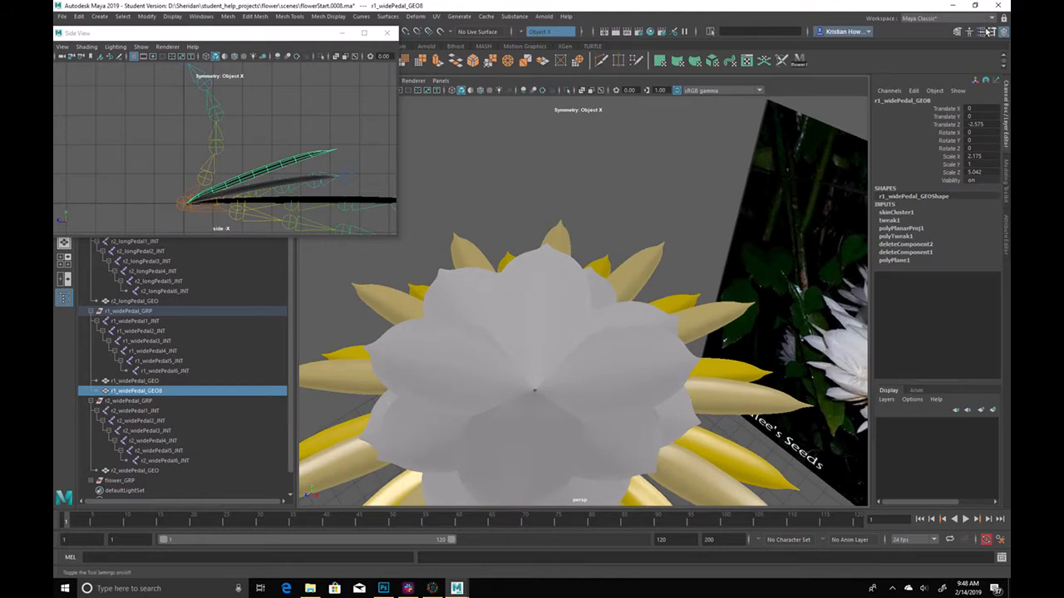
click(893, 213)
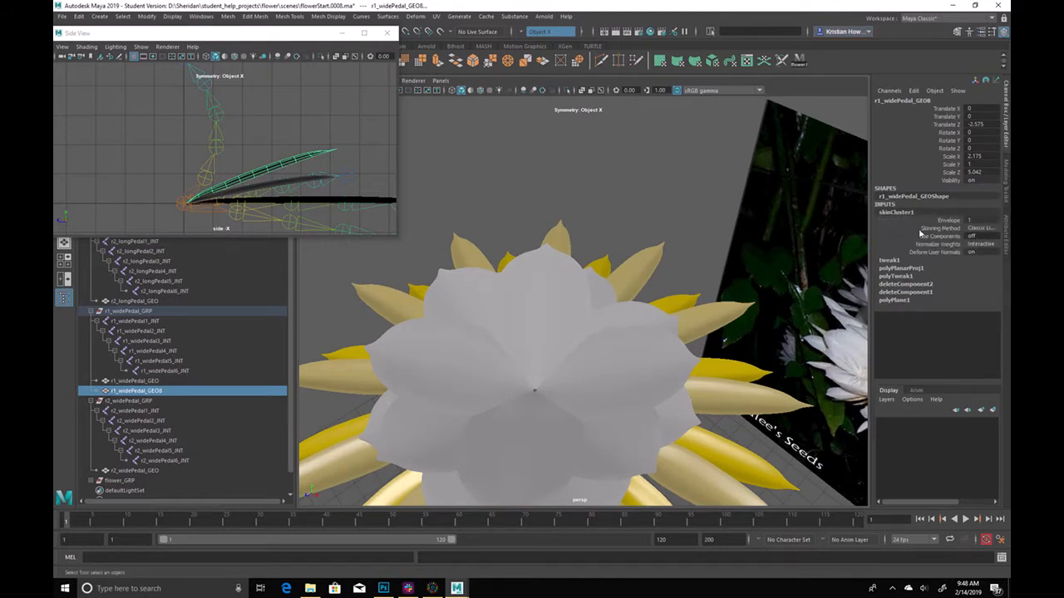
alt+drag(690, 312, 638, 246)
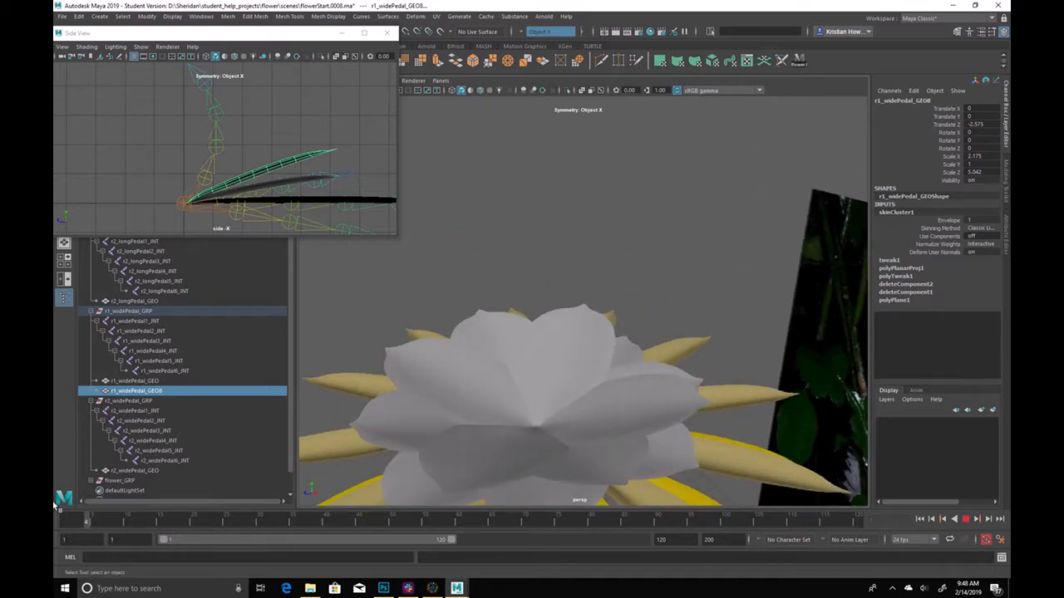
Try small test rotations on the r1 wide petal's lower joints and undo them
click(201, 210)
key(e)
mouse_move(225, 187)
mouse_down()
mouse_move(221, 218)
mouse_move(223, 183)
mouse_move(226, 197)
mouse_move(238, 170)
mouse_move(221, 196)
mouse_up()
key(q)
click(220, 199)
key(e)
key(ctrl+z)
key(q)
click(197, 195)
key(e)
key(ctrl+z)
key(q)
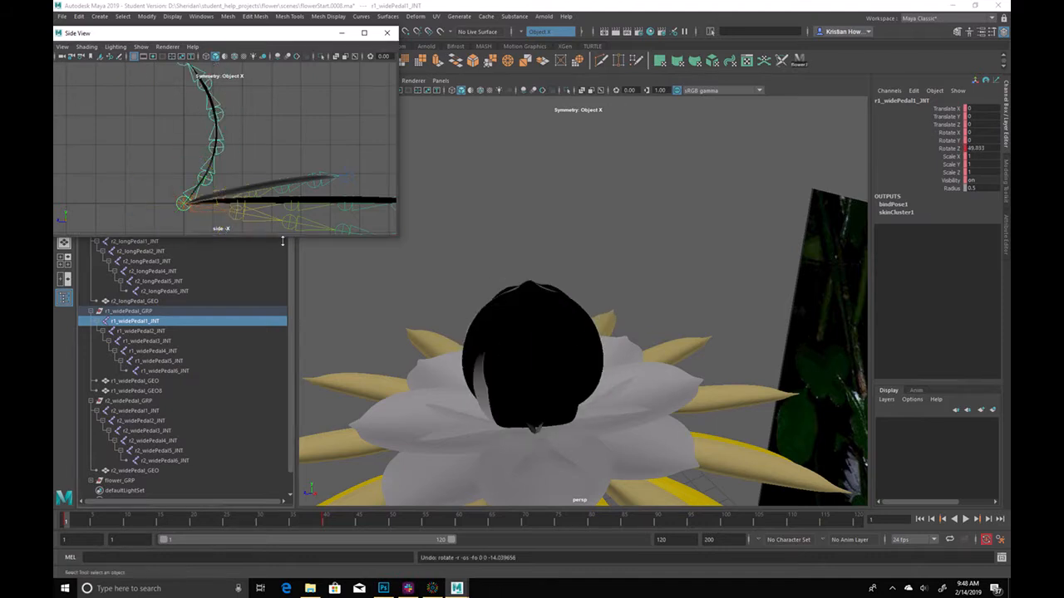
Play back the petal opening animation and scrub through it to frame 40
key(alt+v)
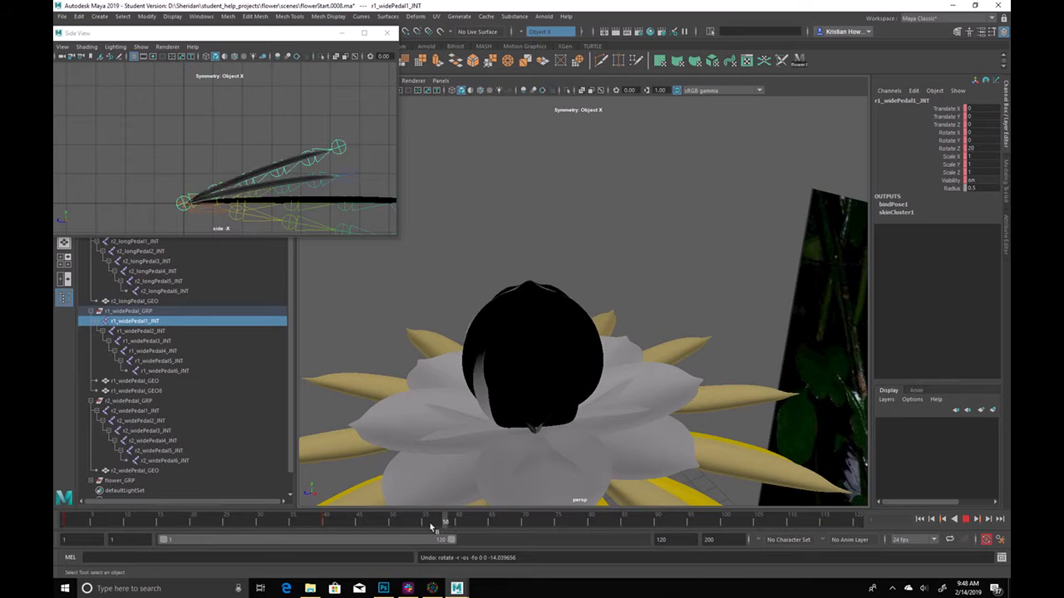
key(alt+v)
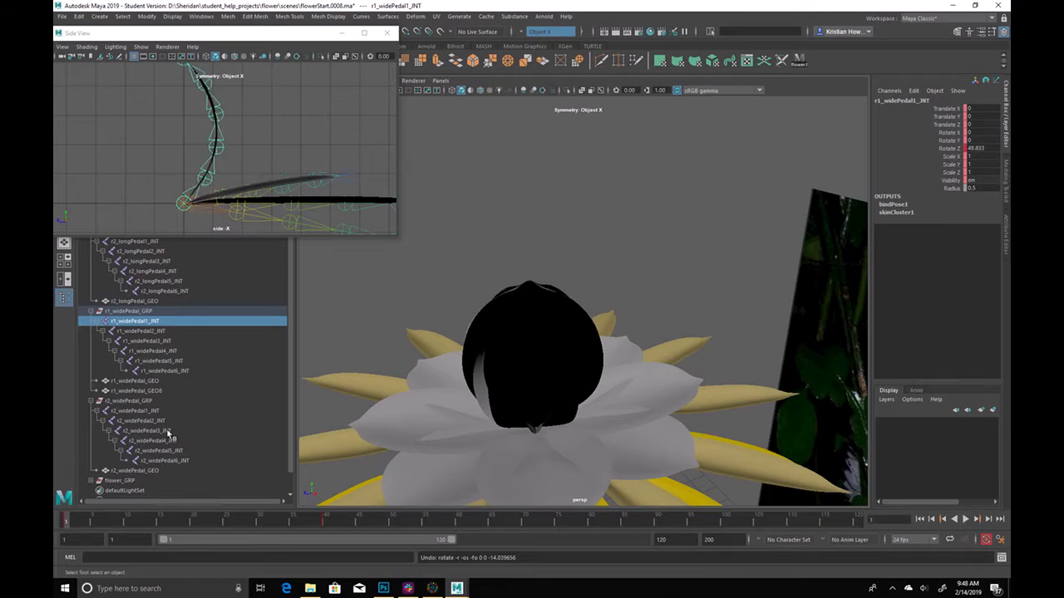
key(alt+v)
mouse_move(133, 528)
mouse_down()
mouse_move(296, 525)
mouse_move(91, 522)
mouse_move(258, 530)
mouse_move(325, 519)
mouse_up()
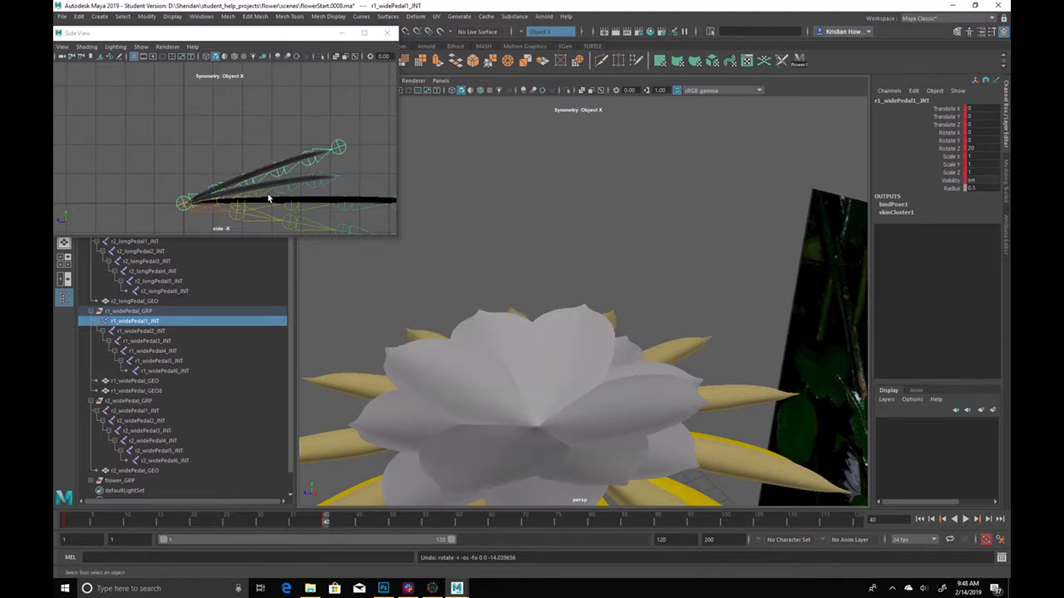
Return to frame 1 with the r2 wide petal's root joint selected and try rotating it
click(222, 201)
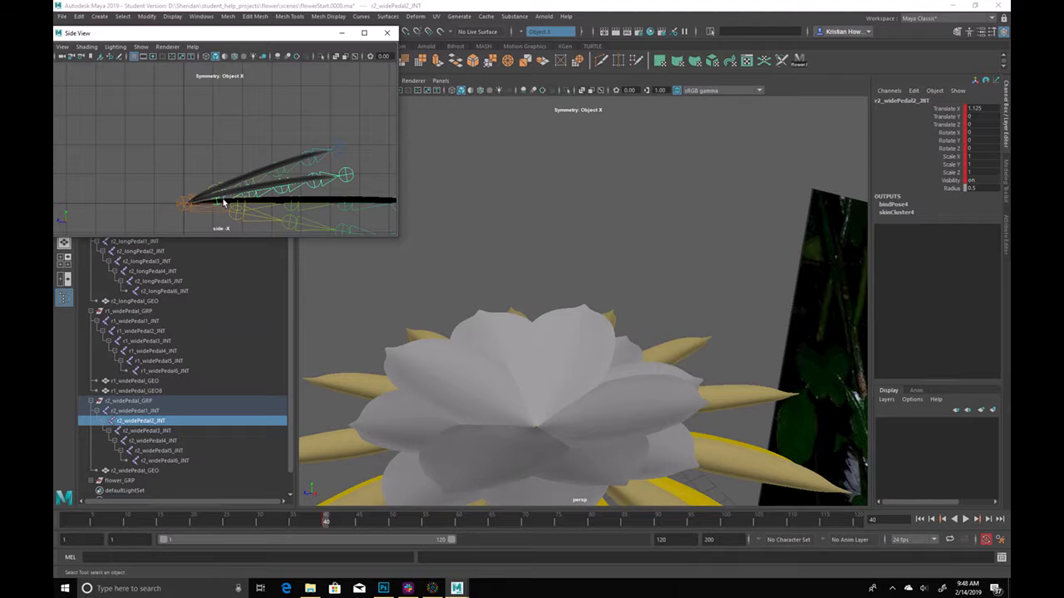
key(Up)
drag(124, 523, 56, 520)
key(e)
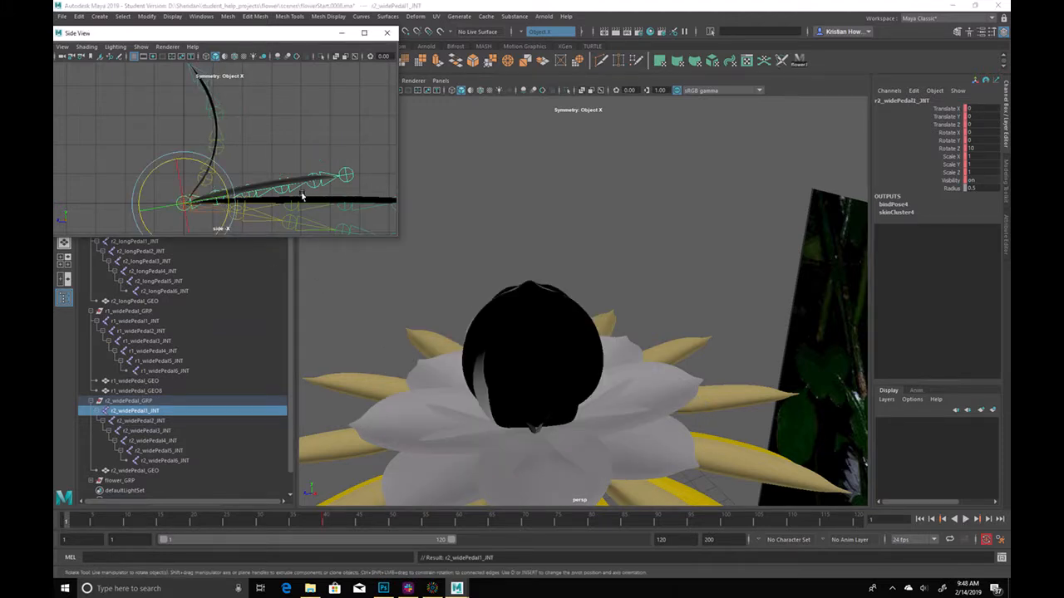
key(ctrl+z)
Rotate joints 1 through 5 of the r2 wide petal together at frame 1 to curl it up around the inner petals
key(q)
shift+click(235, 196)
key(ctrl+z)
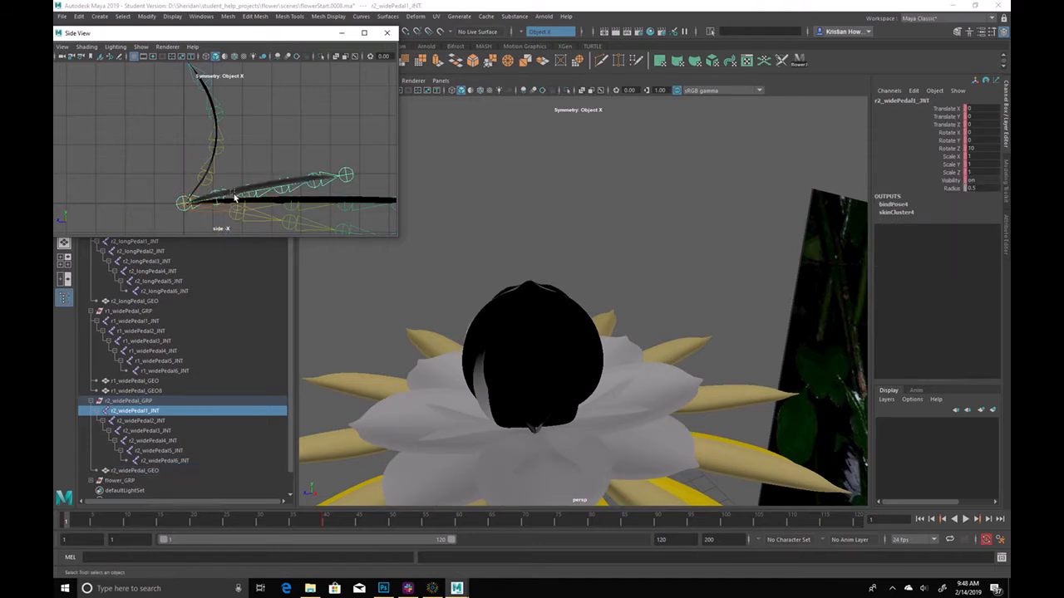
shift+click(233, 196)
shift+click(260, 185)
shift+click(291, 191)
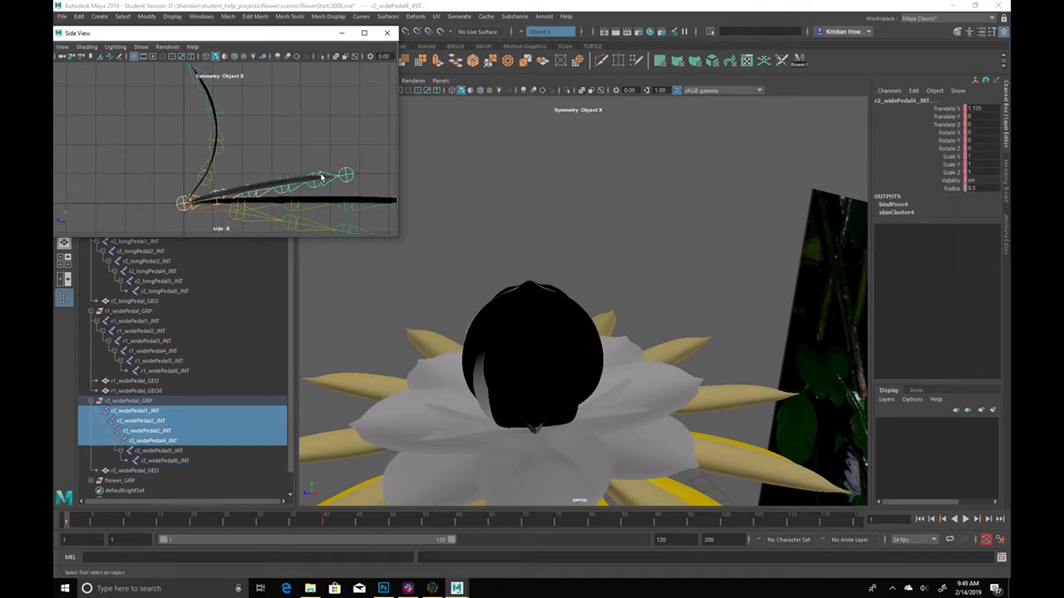
shift+click(317, 173)
key(e)
drag(334, 148, 319, 141)
alt+drag(614, 196, 550, 261)
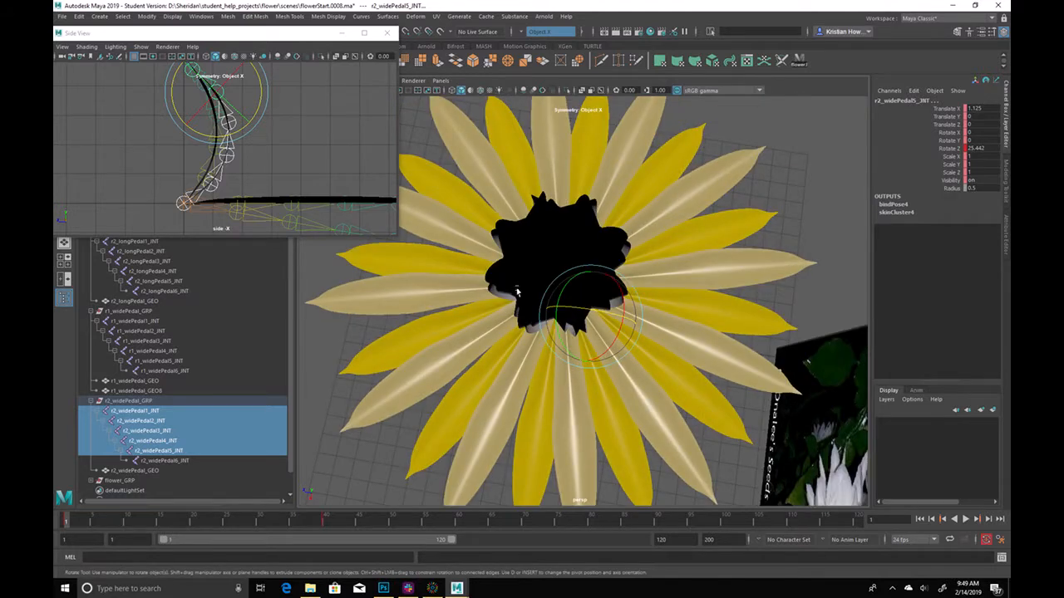
Adjust the rotations of r2 wide petal joints 2, 3 and 4 individually, with joint 4 at about 20.2 degrees in Z
key(q)
click(214, 184)
key(e)
drag(248, 162, 264, 97)
key(q)
click(225, 150)
key(e)
key(q)
click(226, 115)
key(e)
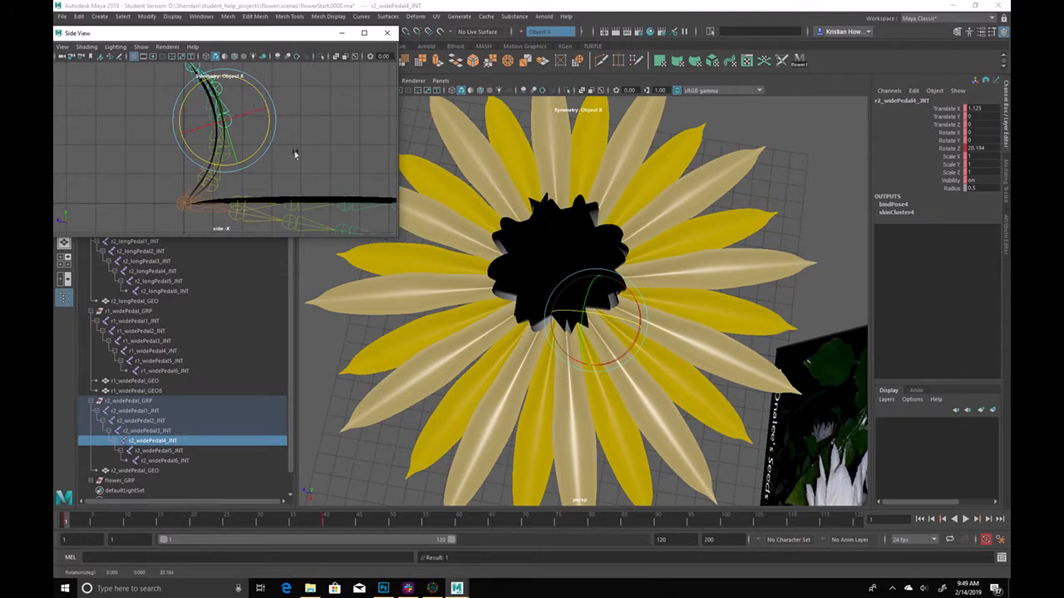
alt+drag(680, 336, 374, 265)
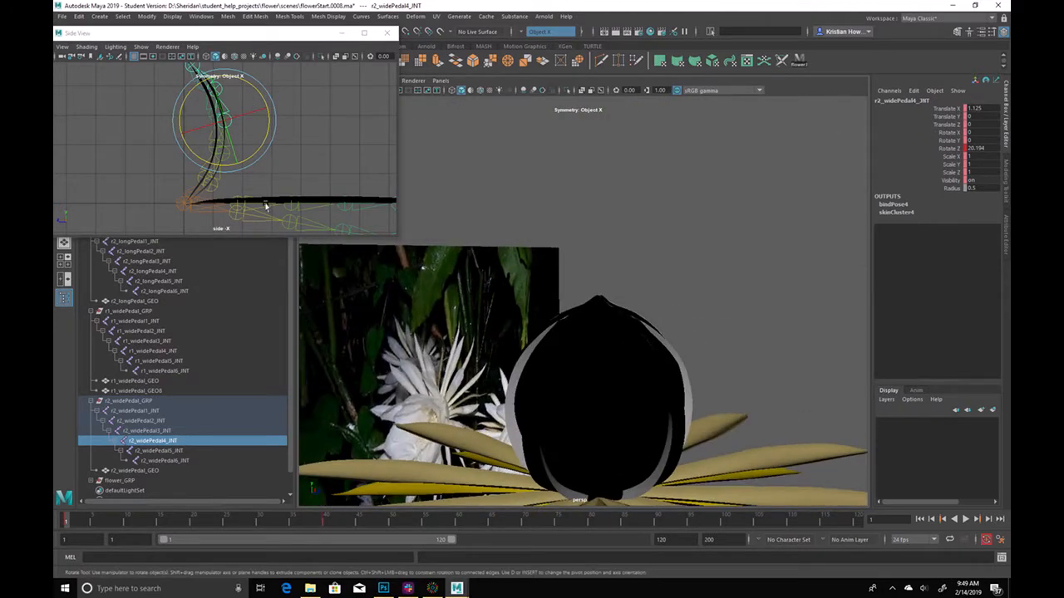
Rotate joints 1 through 5 of the r2 long petal together to about 38.1 degrees in Z, curling it around the bud
click(213, 200)
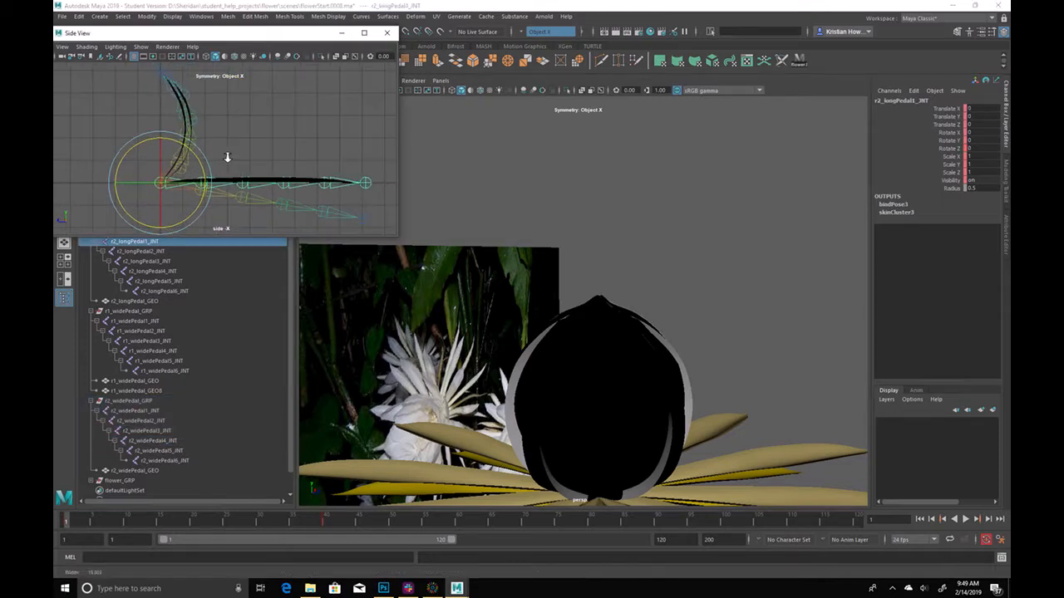
key(q)
shift+click(250, 205)
shift+click(296, 211)
shift+click(357, 207)
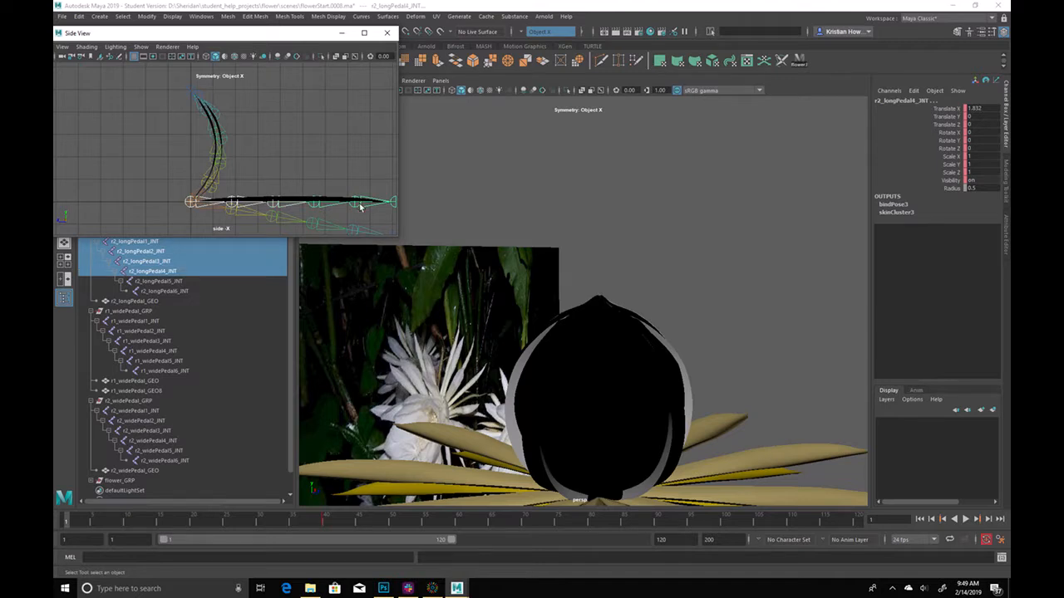
shift+click(358, 208)
key(e)
drag(362, 192, 350, 157)
key(q)
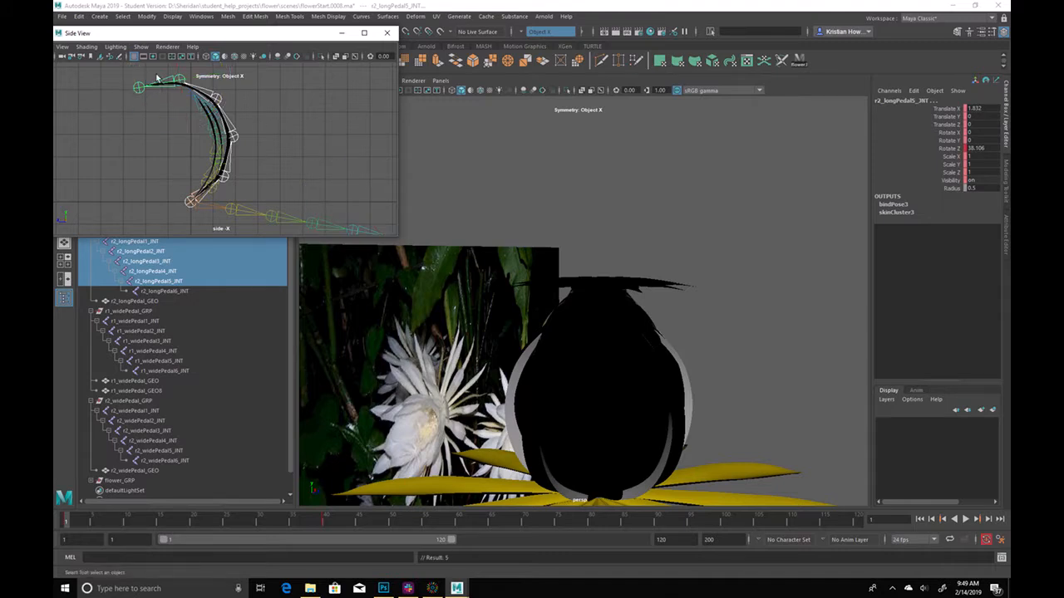
Adjust the rotations of r2 long petal joints 4 and 5 individually to straighten the petal's inward-curling tip
click(158, 80)
shift+click(220, 90)
key(ctrl+z)
shift+click(214, 93)
key(e)
drag(260, 99, 254, 107)
key(q)
click(183, 77)
key(e)
drag(152, 101, 180, 124)
key(q)
Rotate joint 3 of the r2 long petal to about 22.9 degrees in Z
click(227, 126)
key(e)
drag(252, 101, 288, 101)
alt+drag(719, 218, 606, 270)
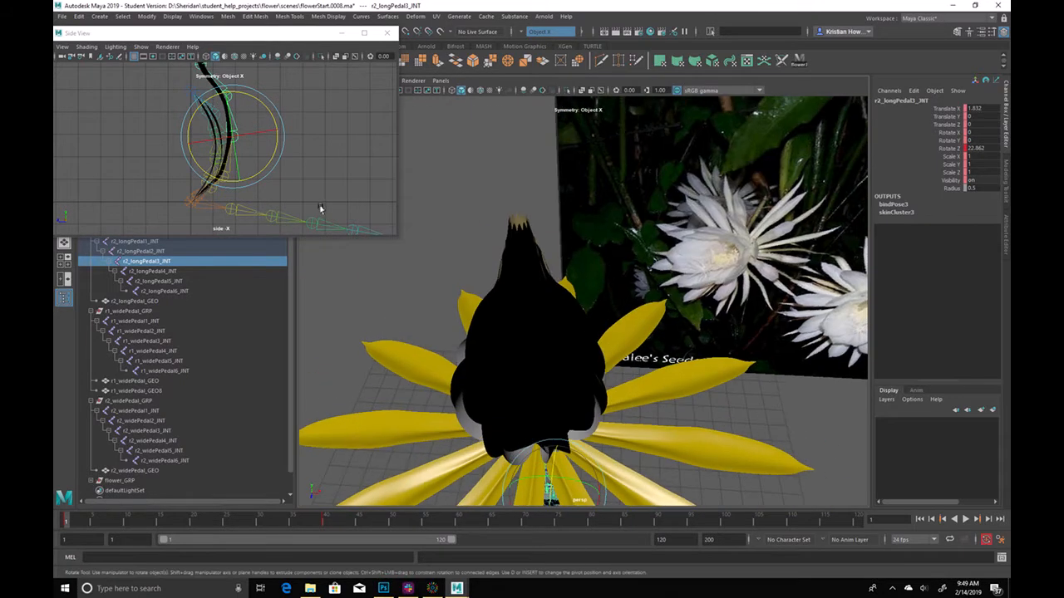
Rotate the lower joints of the r1 long petal upward so the outer petals rise around the bud
key(q)
click(231, 211)
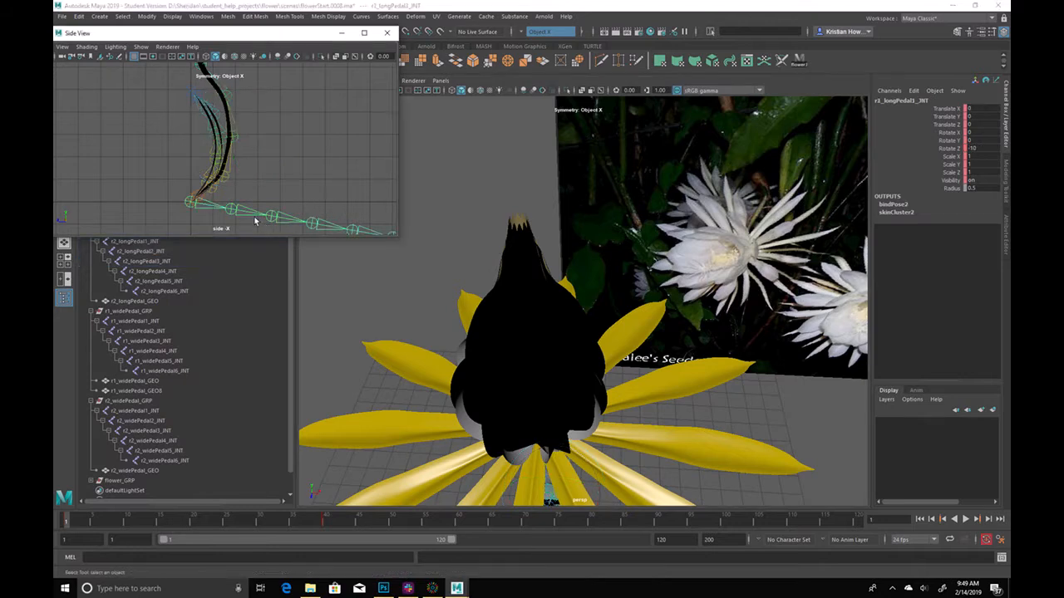
key(e)
drag(233, 190, 250, 161)
key(q)
key(e)
key(q)
Adjust the rotation of r1 long petal joint 2 to bring the petal closer to the inner ones
click(218, 189)
key(e)
key(q)
click(241, 181)
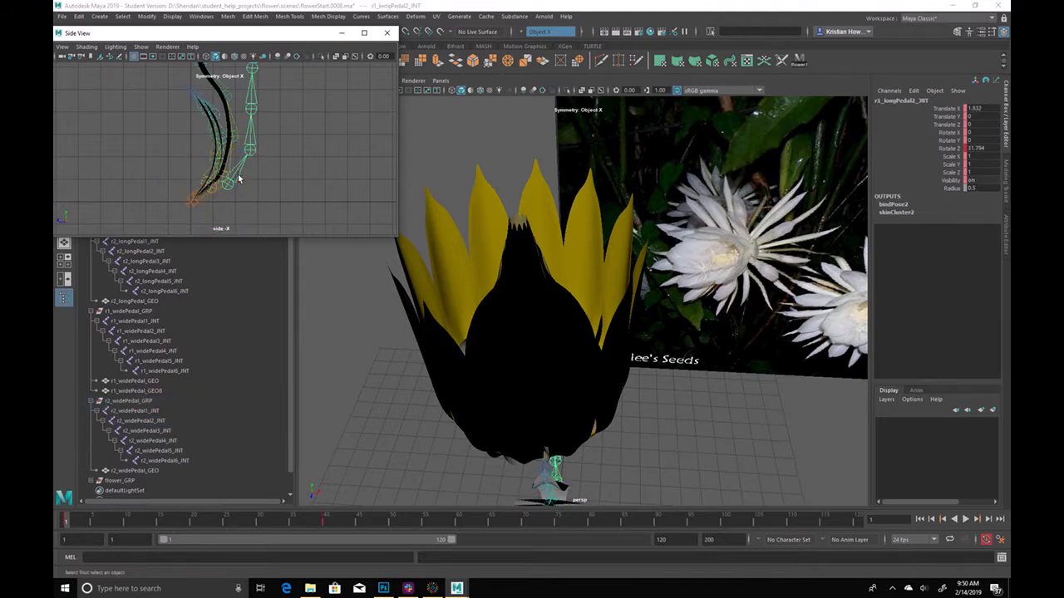
key(e)
drag(235, 197, 223, 213)
key(q)
Rotate the upper joints of the r1 long petal to follow the closed bud, with joint 5 at about -14.3 degrees in Z
click(246, 121)
alt+middle_drag(291, 102, 327, 173)
click(274, 195)
key(e)
drag(300, 172, 274, 162)
click(268, 166)
key(q)
click(247, 133)
key(e)
drag(292, 124, 293, 148)
alt+drag(625, 321, 551, 307)
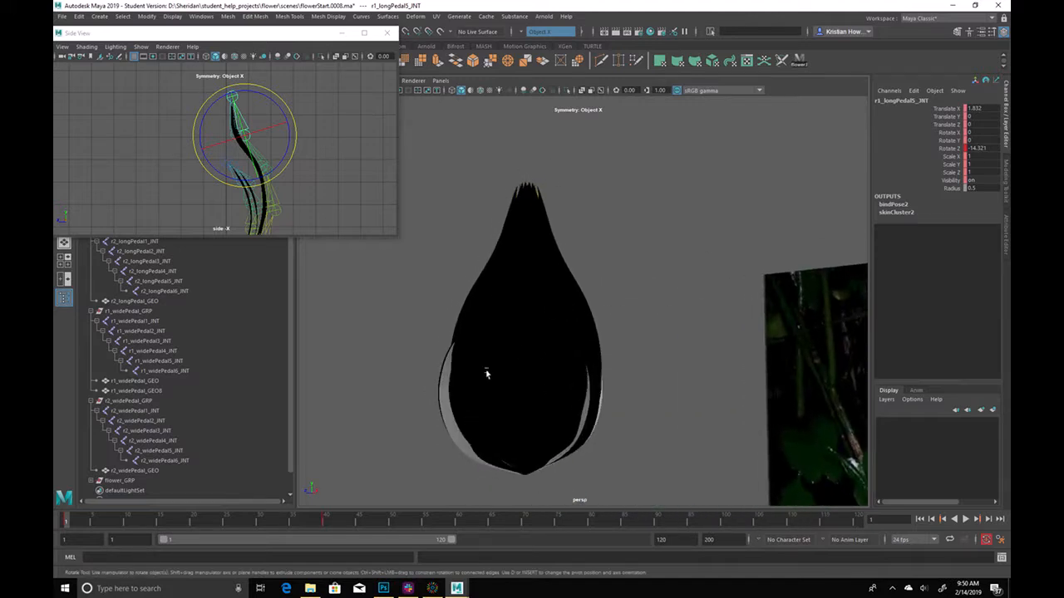
Rotate the root joint of the r1 long petal to about 36 degrees in Z to tighten the bud's base
alt+middle_drag(321, 182, 325, 121)
alt+middle_drag(256, 147, 254, 206)
alt+right_drag(260, 143, 330, 228)
alt+middle_drag(330, 228, 285, 162)
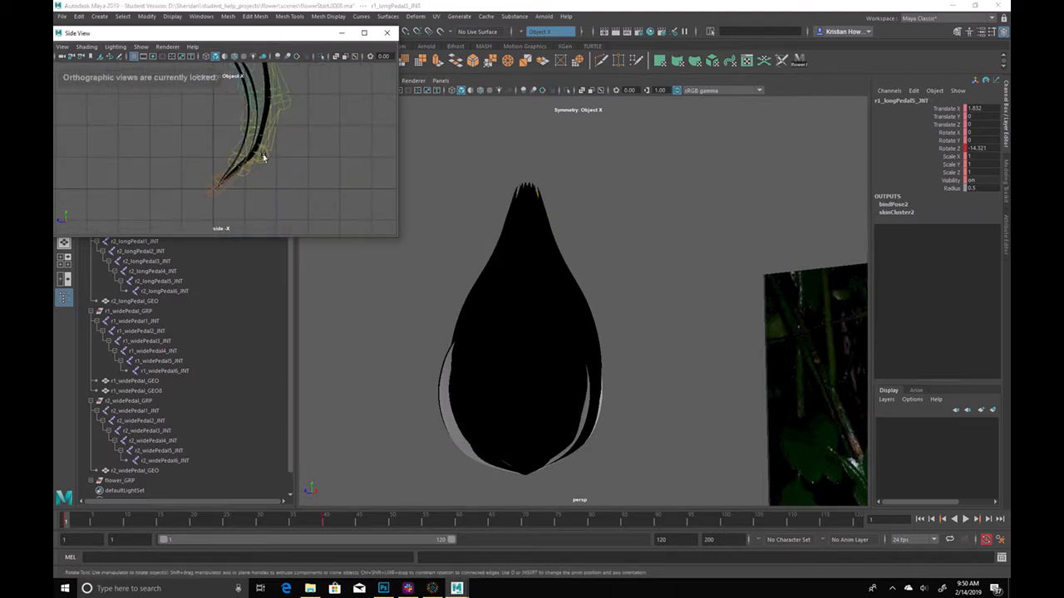
click(234, 181)
drag(264, 166, 244, 181)
alt+right_drag(533, 243, 455, 210)
alt+drag(456, 209, 425, 197)
alt+middle_drag(252, 149, 236, 191)
key(space)
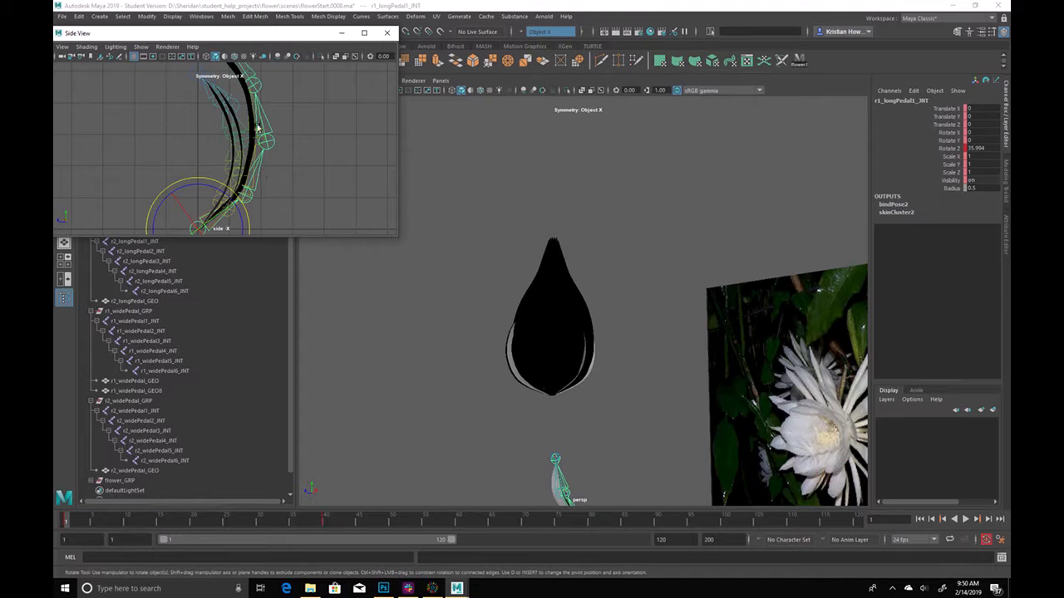
Save the scene as the next incremental version, flowerStart.0009.ma, accepting the student version notice
click(63, 16)
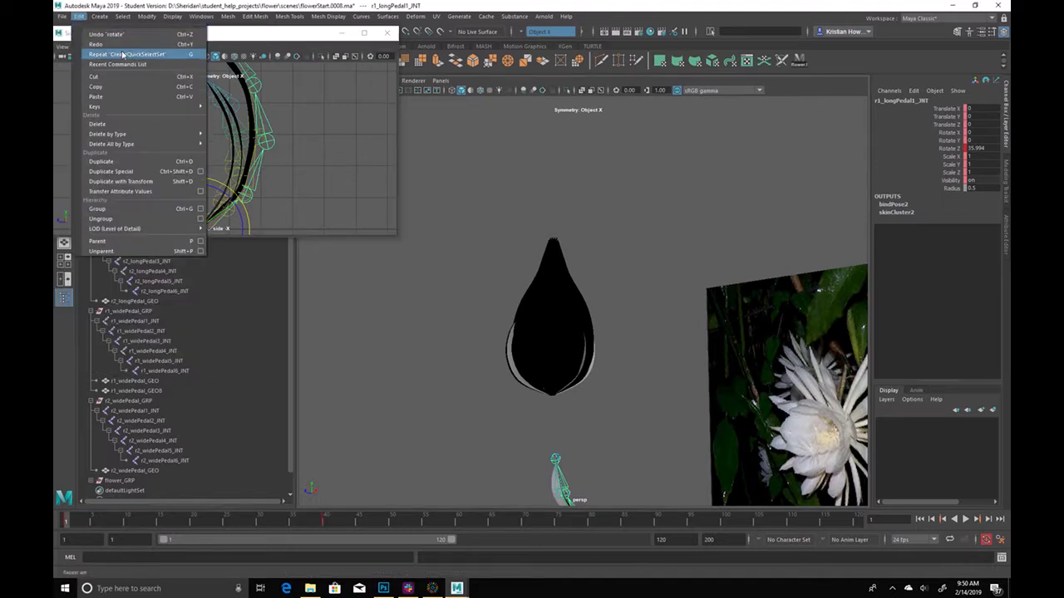
click(110, 76)
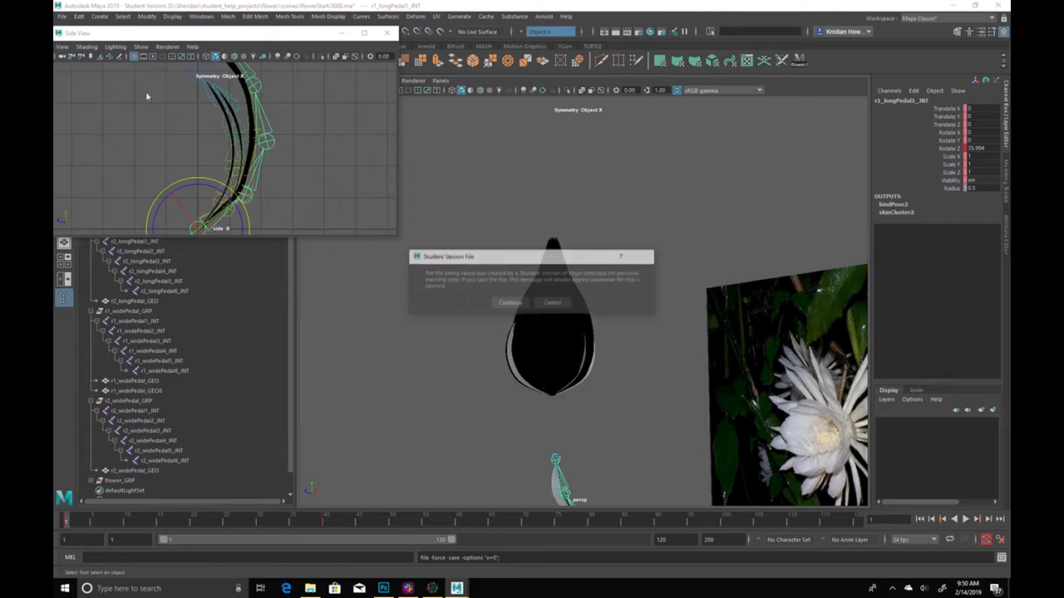
click(511, 303)
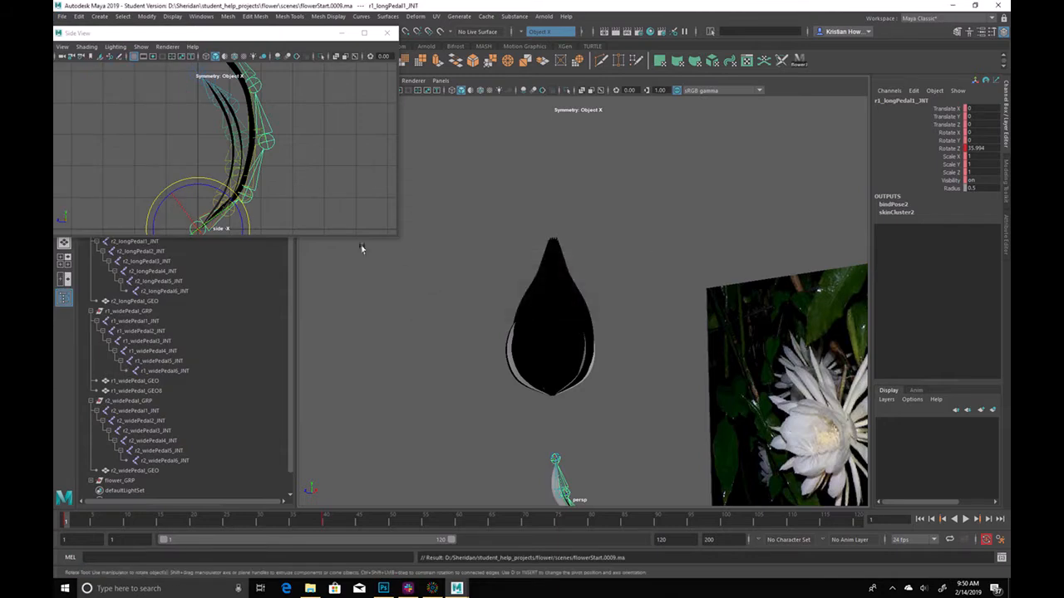
Extrude the r1 wide petal geometry with a thickness of 0.01
click(287, 183)
alt+middle_drag(258, 130, 273, 181)
alt+right_drag(274, 180, 391, 202)
click(270, 190)
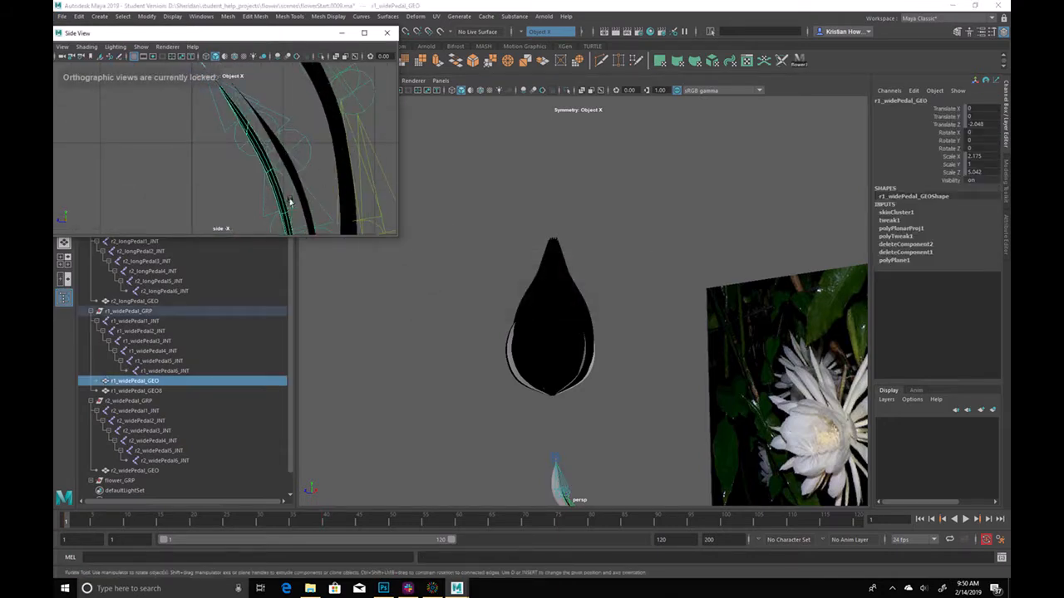
drag(296, 35, 322, 112)
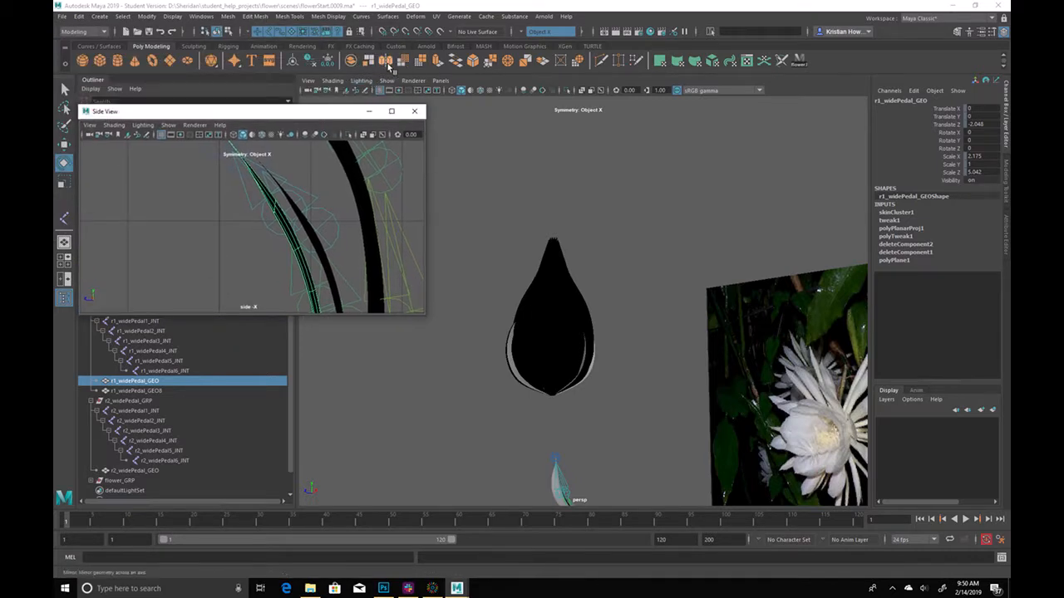
key(ctrl+e)
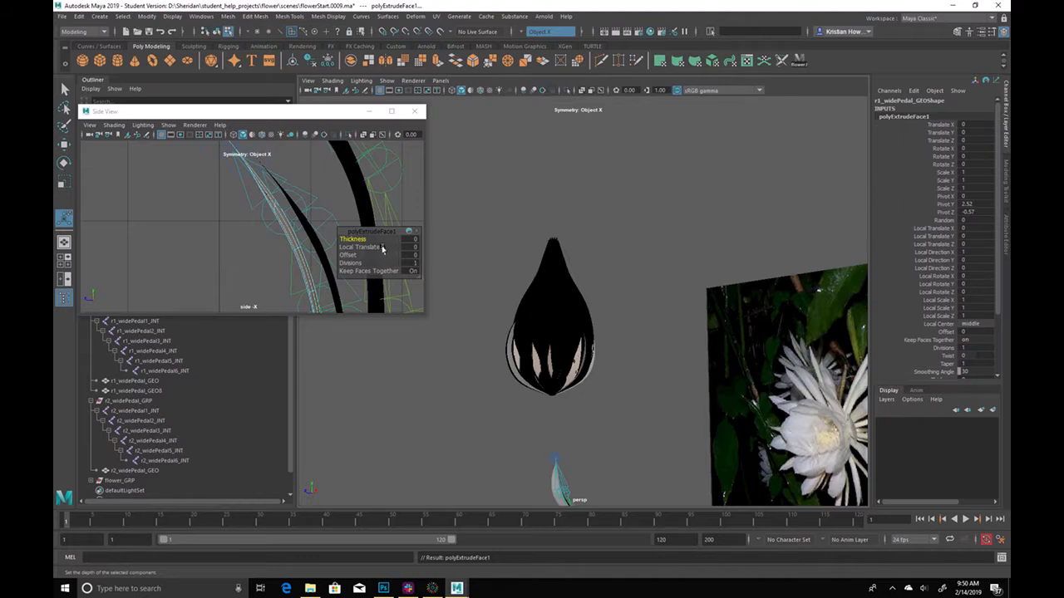
click(411, 238)
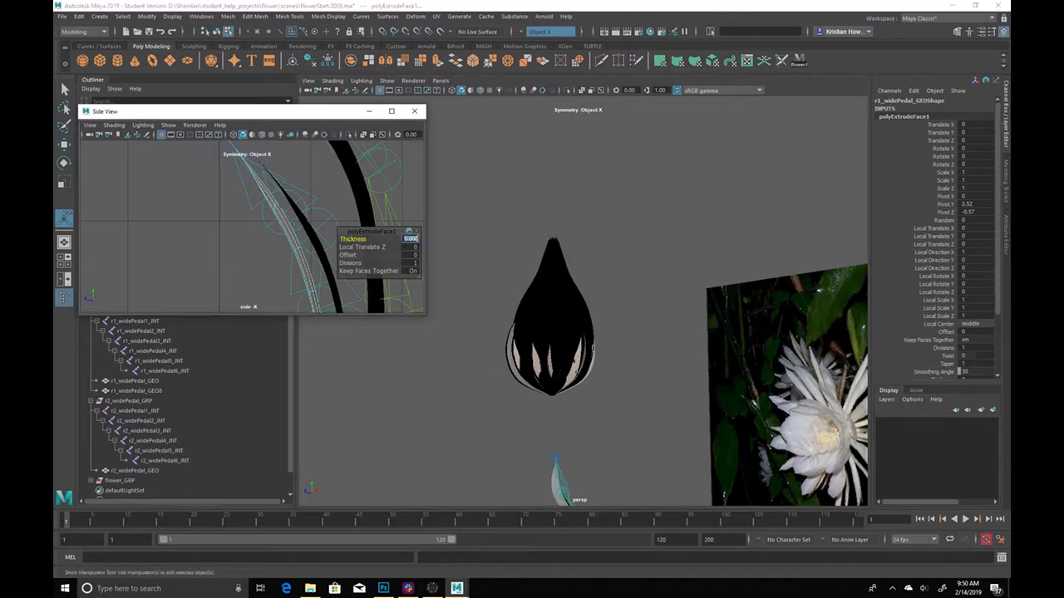
text(.01)
key(Return)
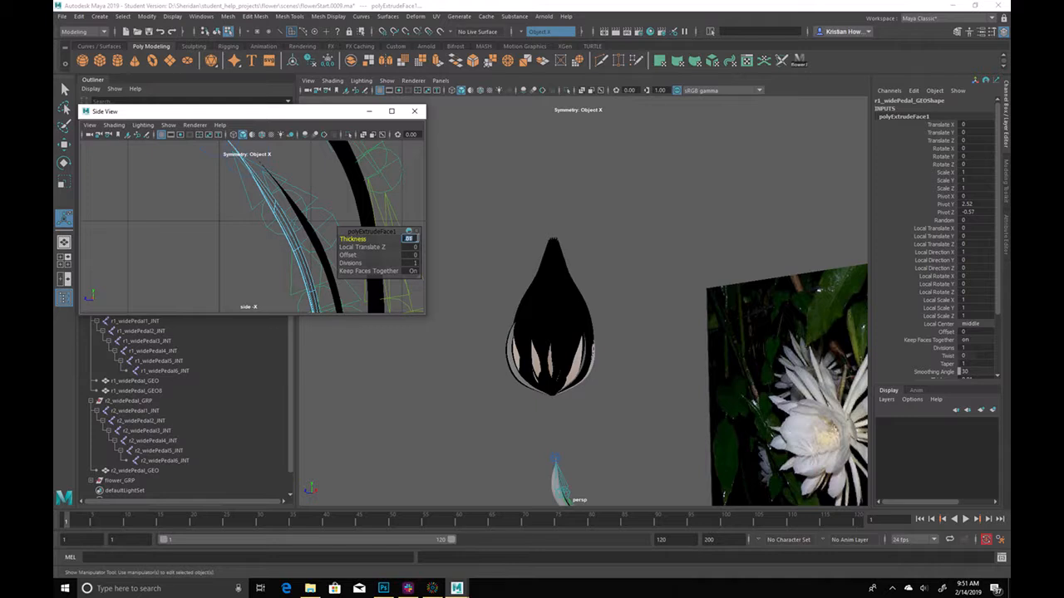
Select all faces of the r2 wide petal geometry and extrude them to give the petal thickness
click(303, 233)
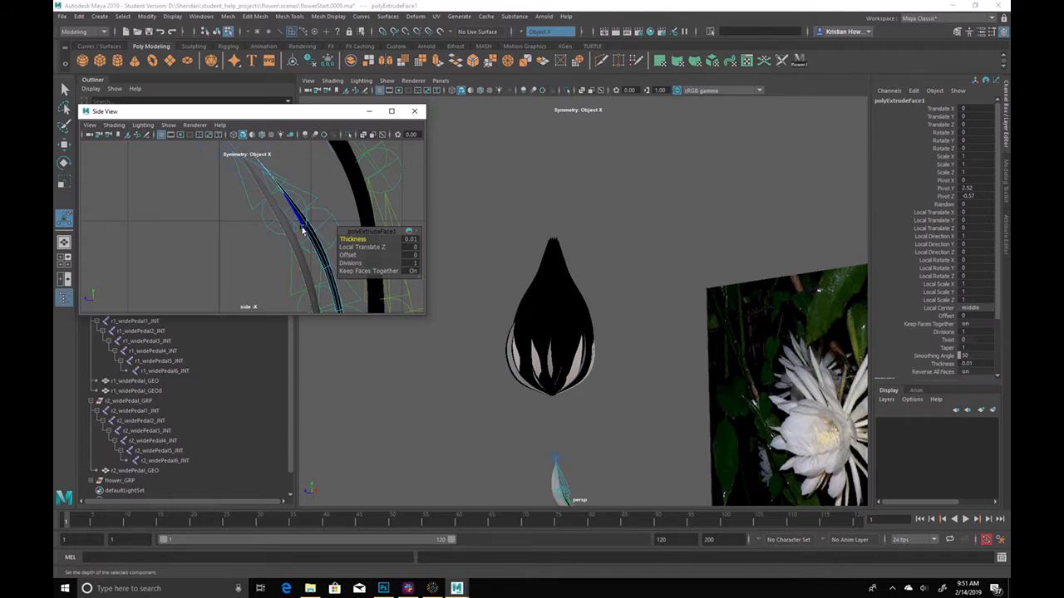
right_drag(331, 224, 328, 235)
key(q)
double_click(304, 222)
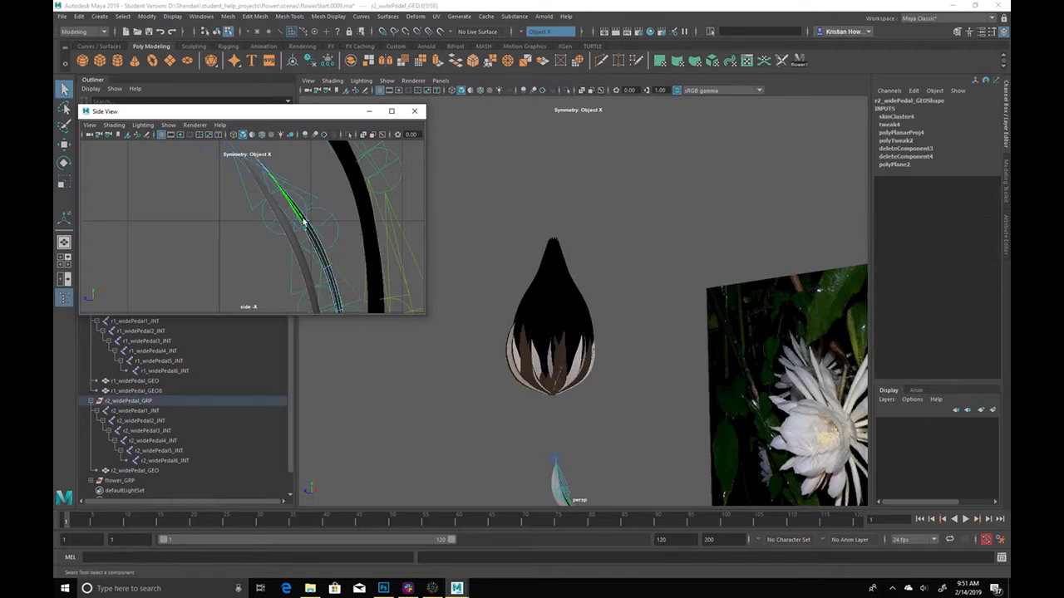
key(ctrl+e)
click(410, 239)
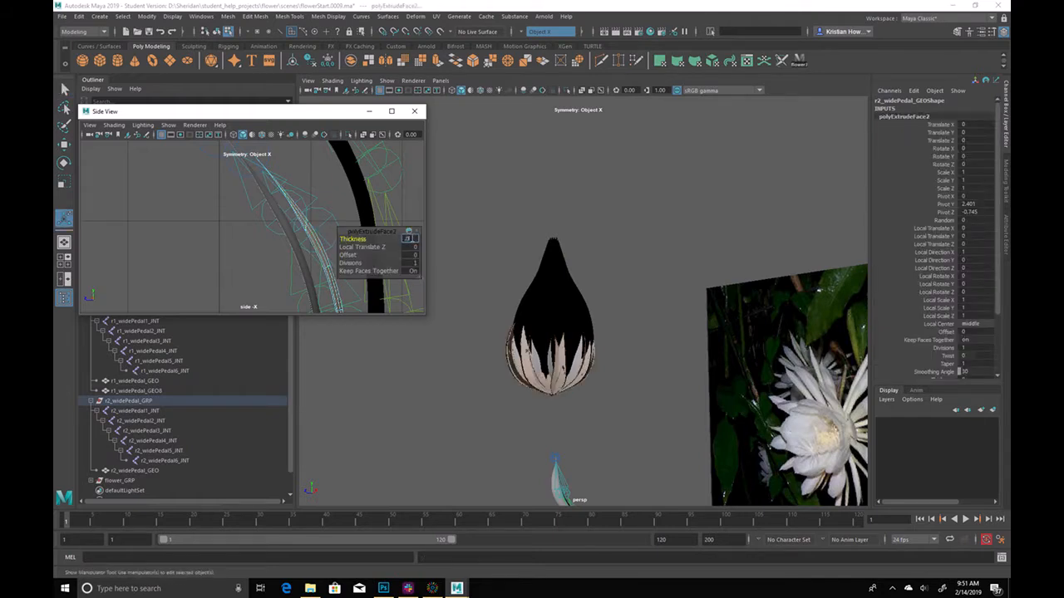
key(Return)
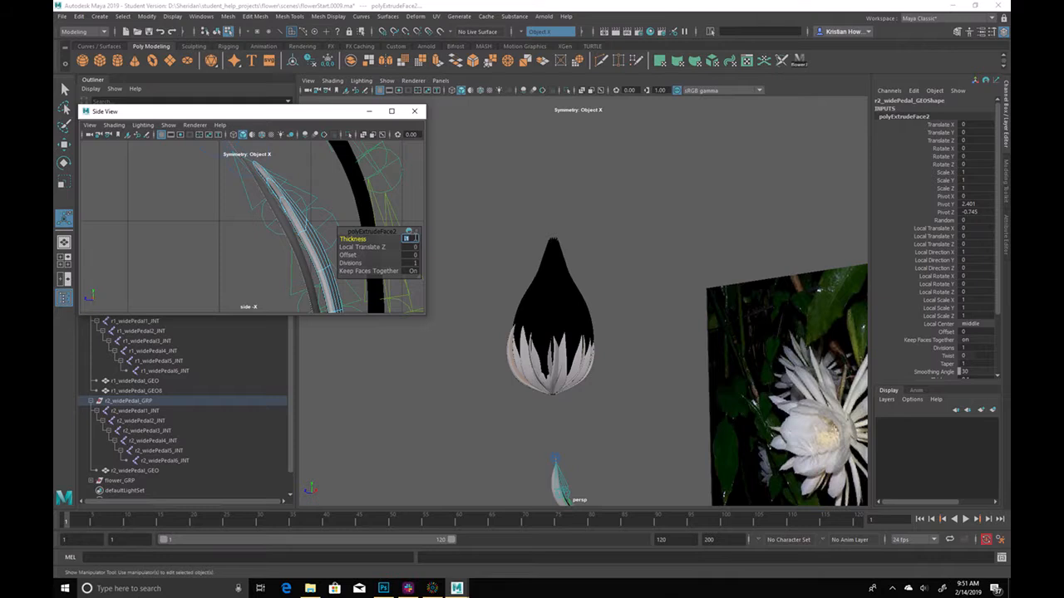
Try to extrude the r2 long petal's faces to give it thickness, then undo the thickness change
click(350, 202)
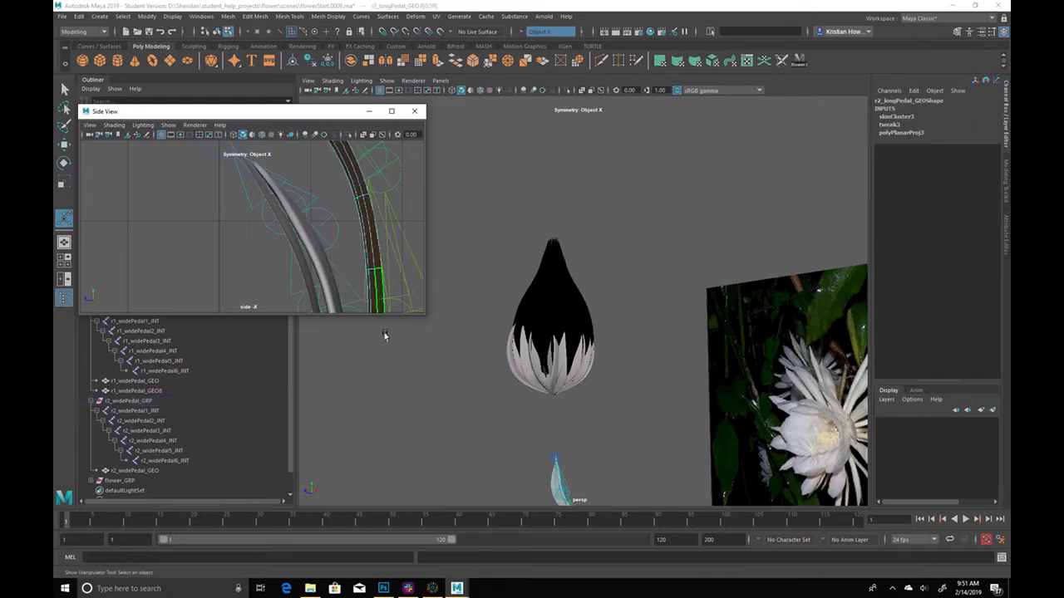
key(ctrl+e)
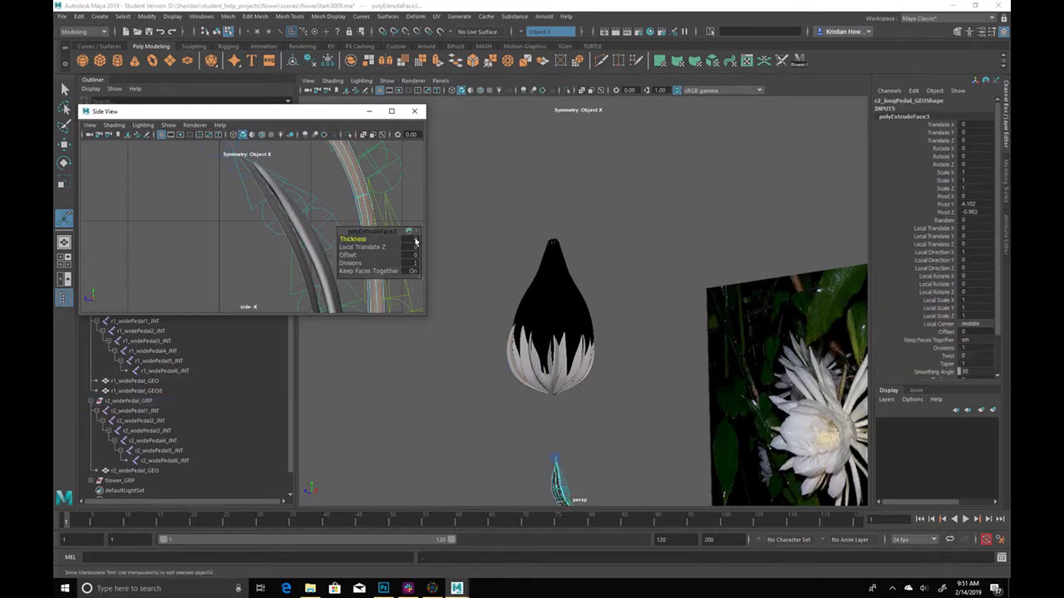
key(Return)
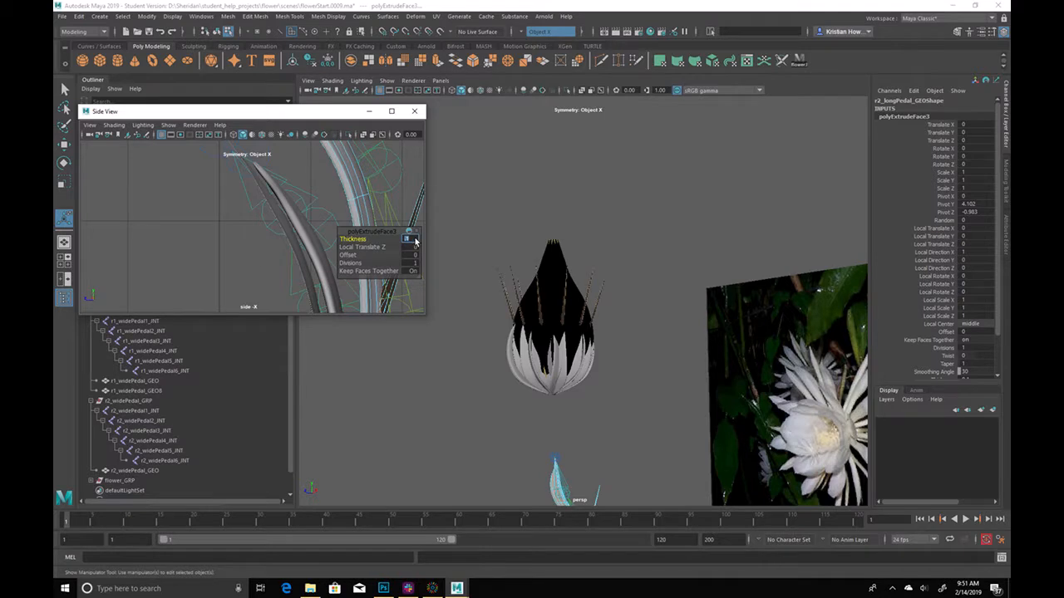
click(508, 195)
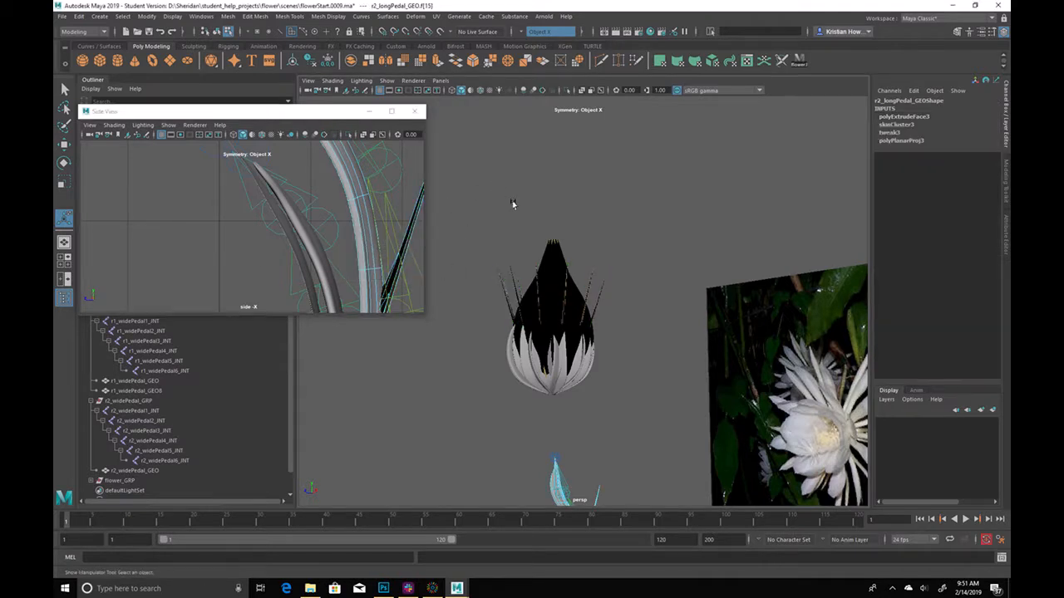
key(ctrl+z)
key(ctrl+z)
Return the r2 long petal geometry to object mode so the whole petal is selected
click(357, 210)
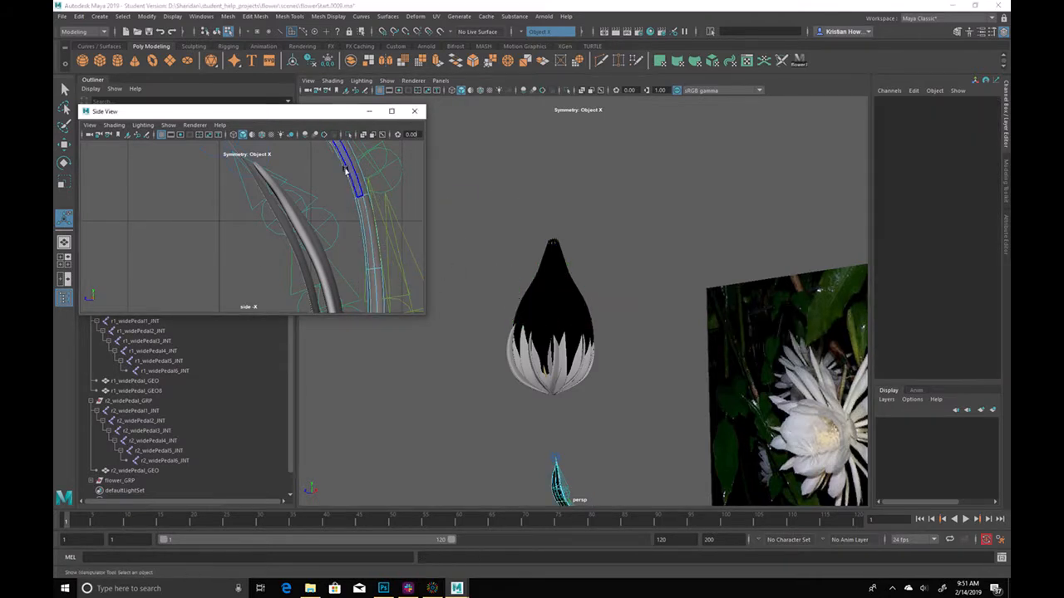
right_click(347, 172)
right_click(350, 172)
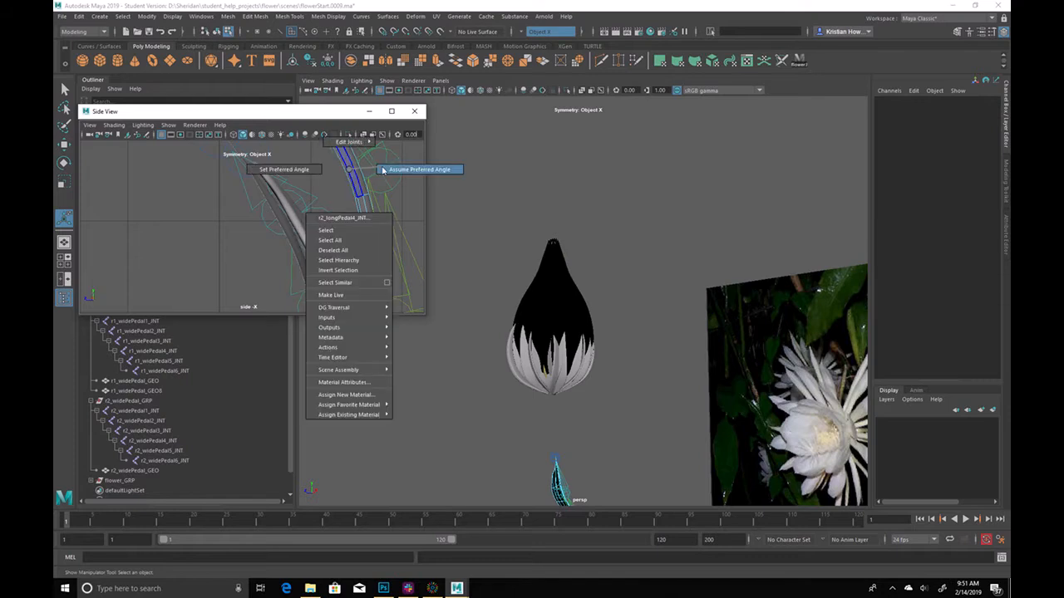
click(351, 169)
right_click(352, 160)
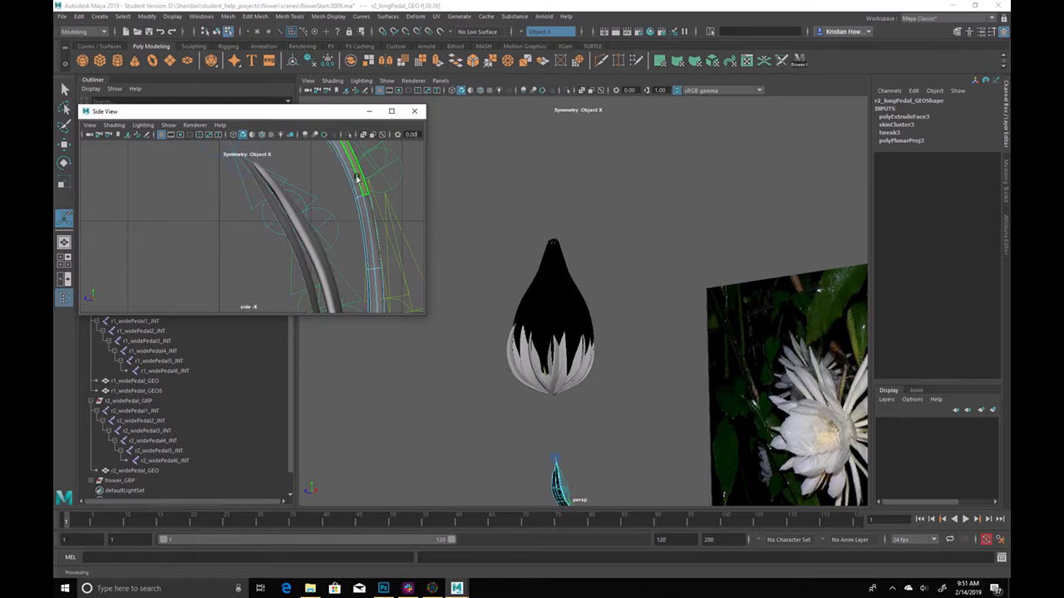
right_click(362, 221)
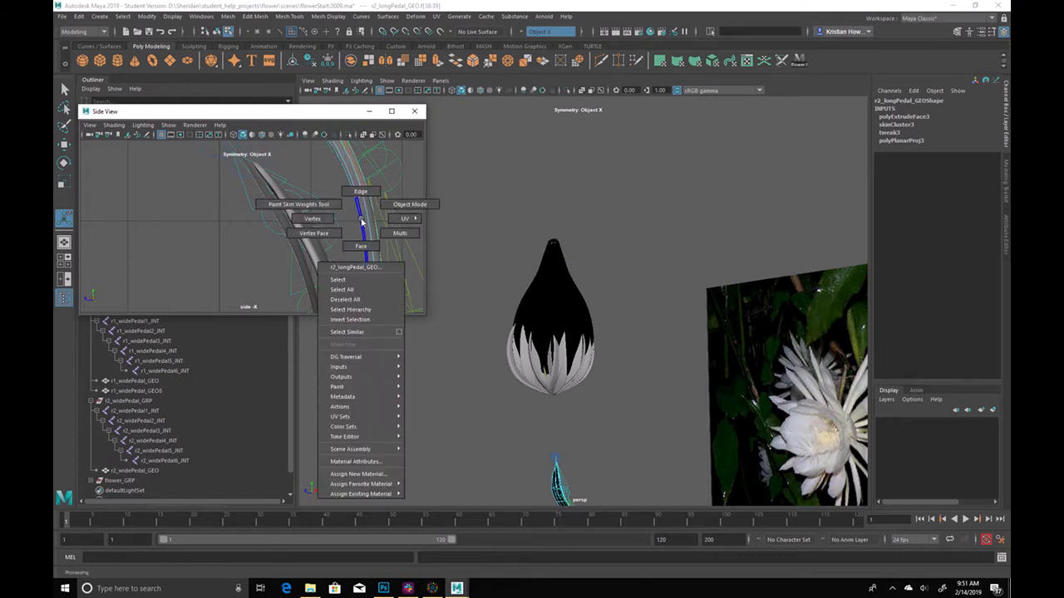
right_drag(363, 220, 381, 208)
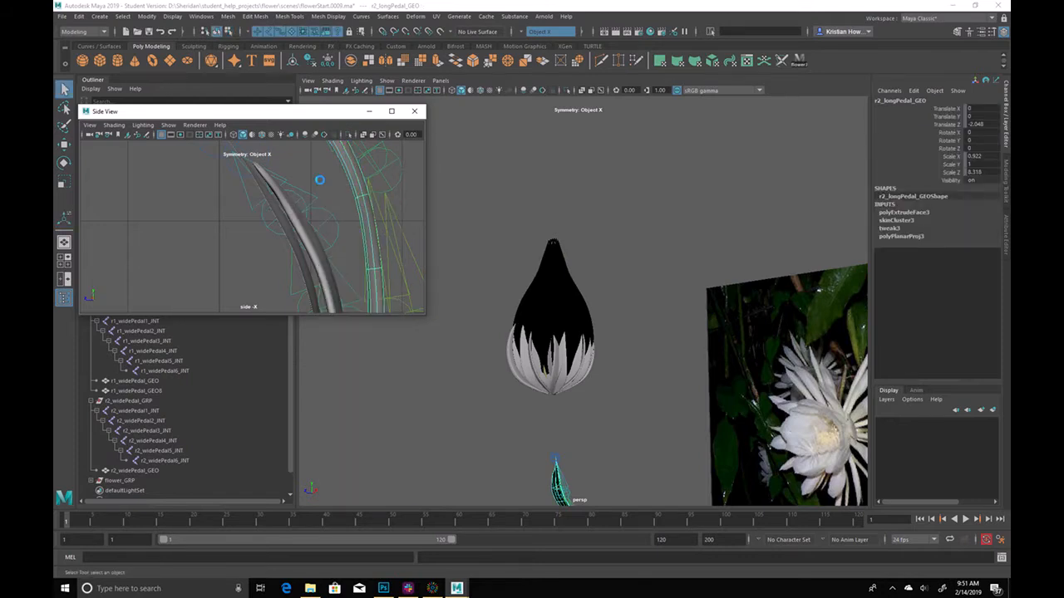
Try to extrude the whole r2 long petal with a thickness of 0.1 and examine its shape
key(ctrl+e)
click(411, 240)
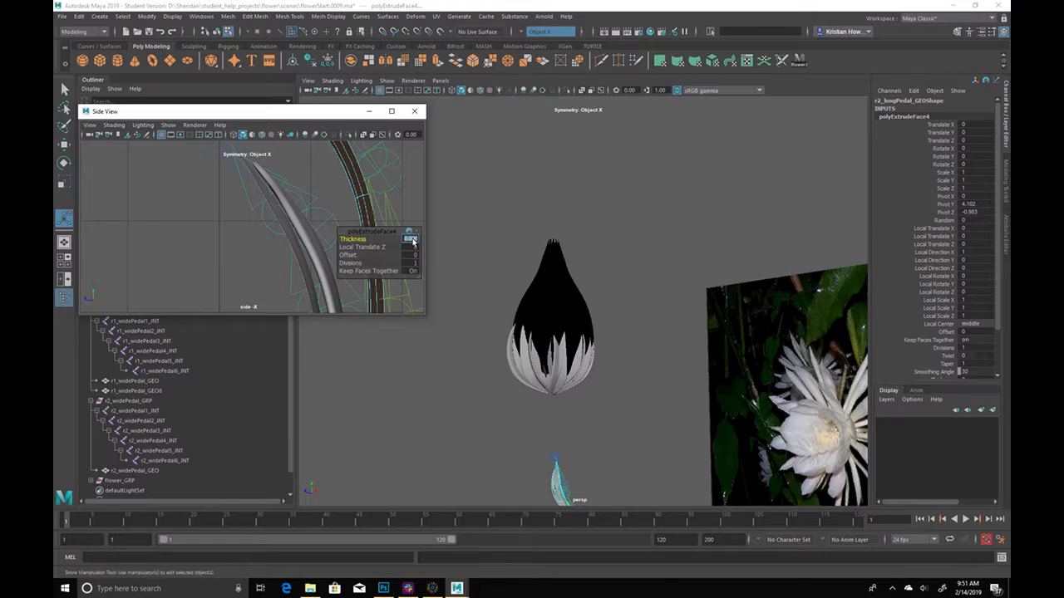
key(Return)
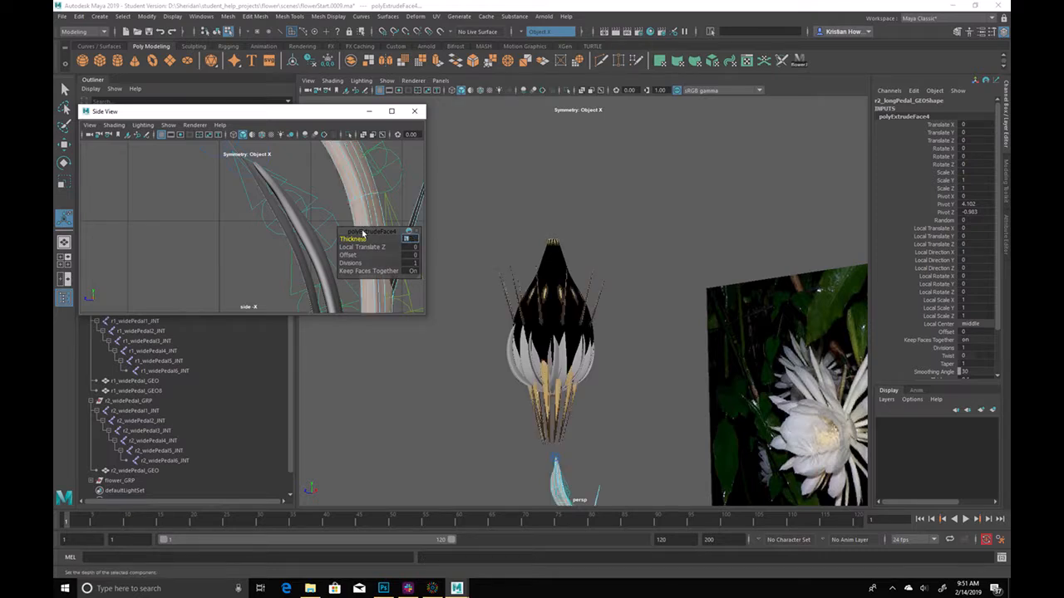
click(310, 165)
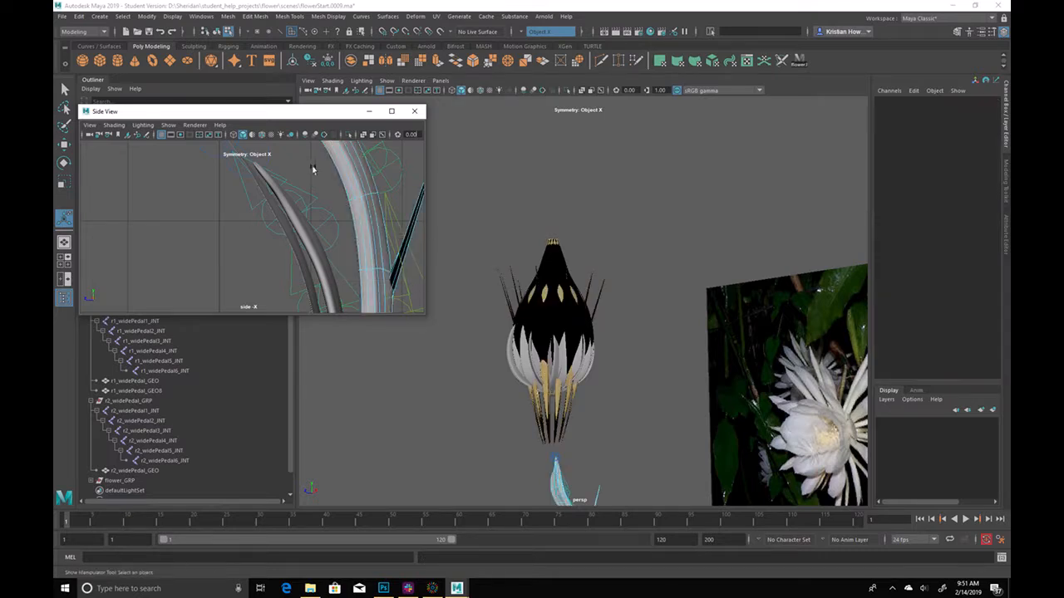
scroll(402, 197, down, 6)
scroll(402, 196, down, 3)
scroll(333, 221, up, 3)
Undo the r2 long petal's extrusion thickness and scrub the timeline to frame 60
key(ctrl+z)
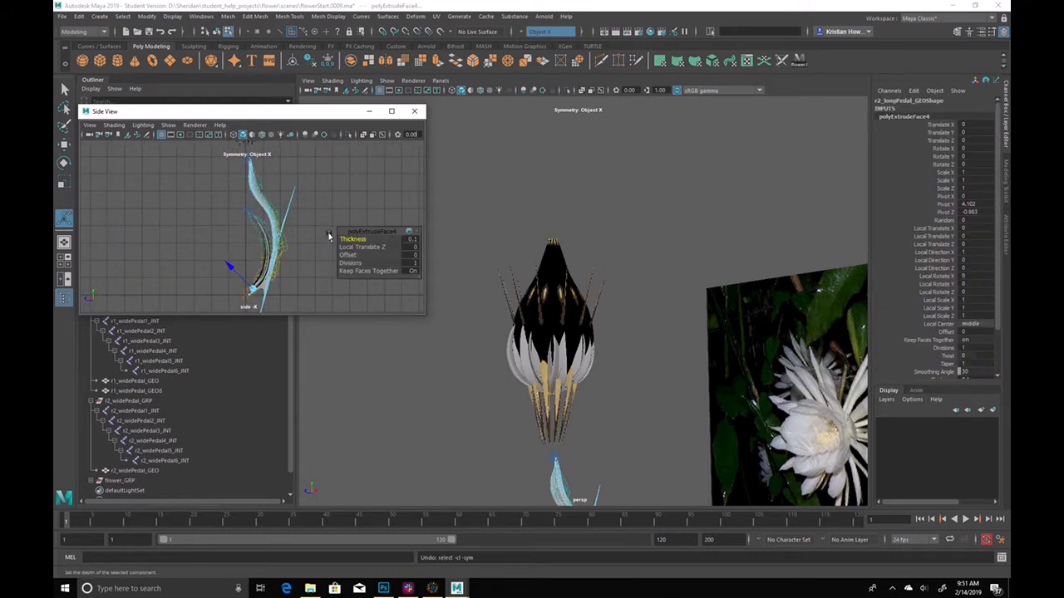
key(ctrl+z)
drag(97, 520, 458, 520)
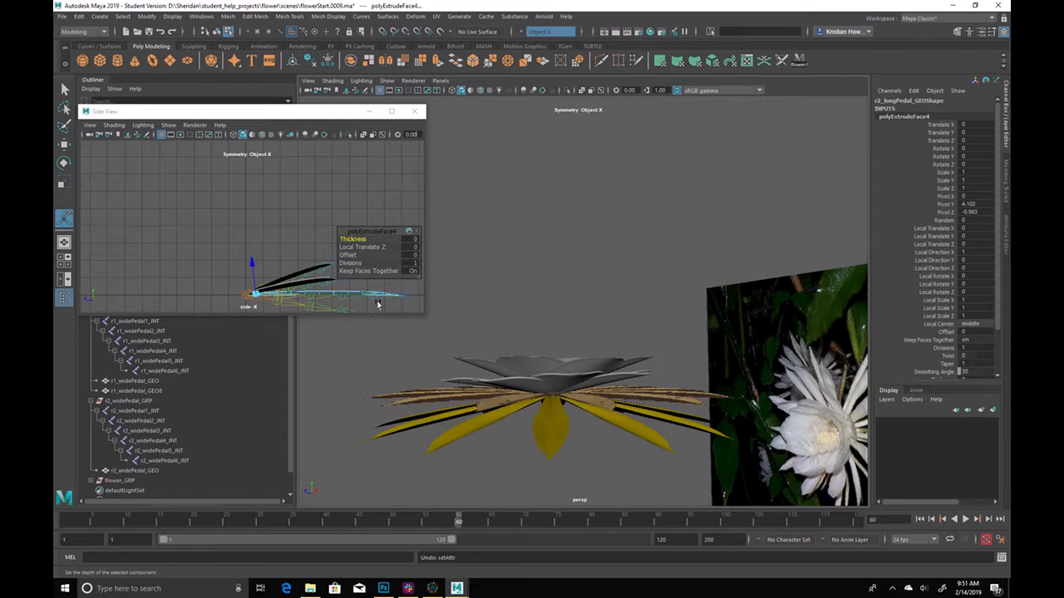
Undo the remaining petal extrusion, face selections and earlier selection changes back to the unextruded petals in object mode
click(626, 485)
alt+drag(610, 452, 543, 299)
alt+right_drag(544, 300, 620, 330)
alt+drag(620, 330, 463, 325)
alt+right_drag(487, 277, 776, 429)
alt+drag(776, 429, 695, 411)
key(ctrl+z)
key(ctrl+z)
key(ctrl+z)
key(ctrl+z)
key(ctrl+z)
key(ctrl+z)
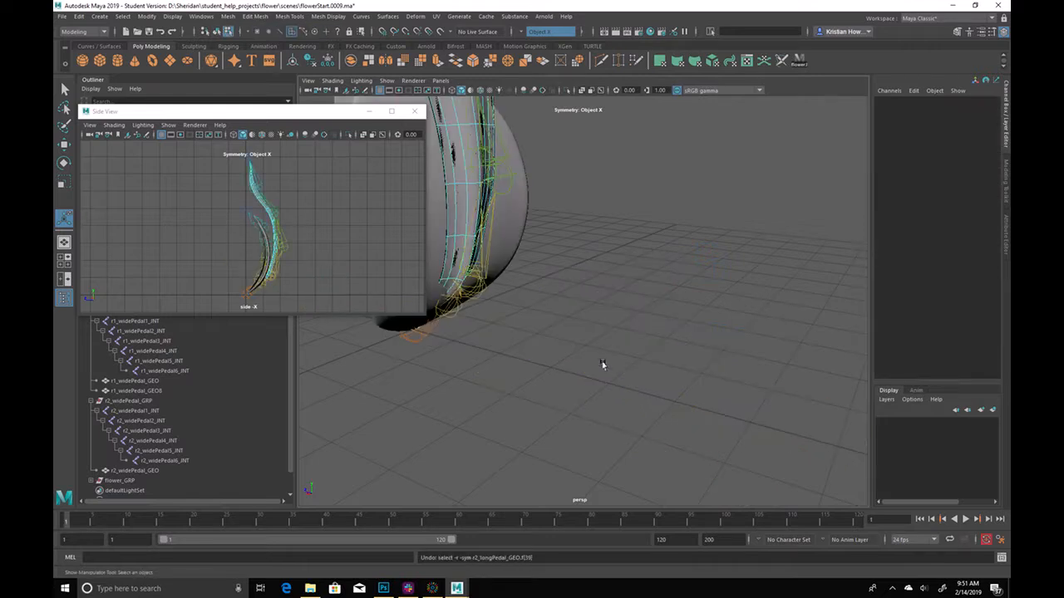
key(ctrl+z)
key(ctrl+z)
key(ctrl+z)
key(ctrl+z)
key(ctrl+z)
key(ctrl+z)
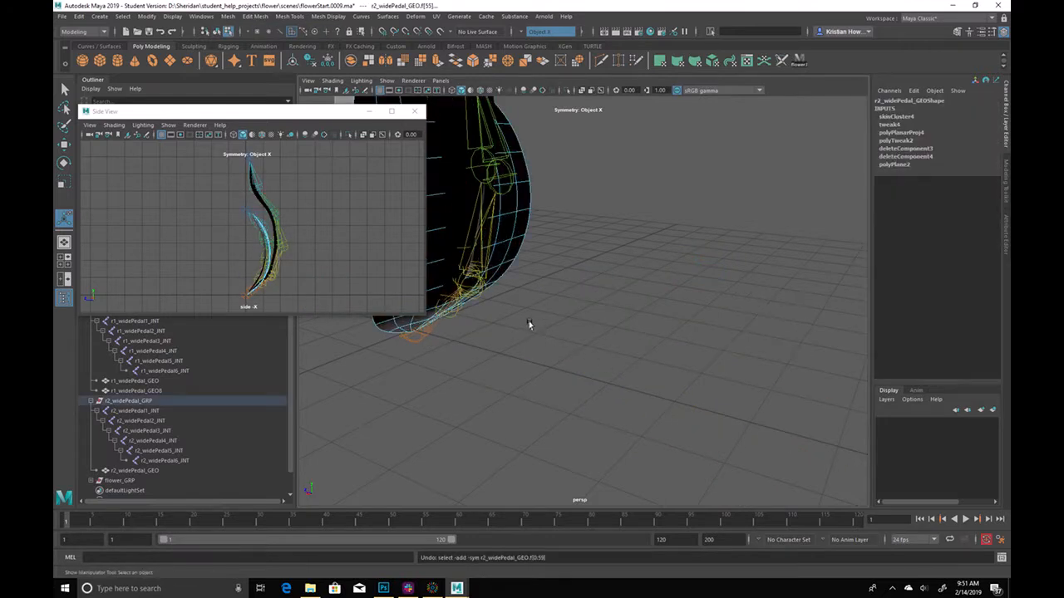
key(ctrl+z)
key(ctrl+z)
key(ctrl+z)
Select the r1 wide, r2 wide and r2 long source petals and examine their shapes at frames 120 and 73
click(92, 522)
drag(91, 522, 857, 522)
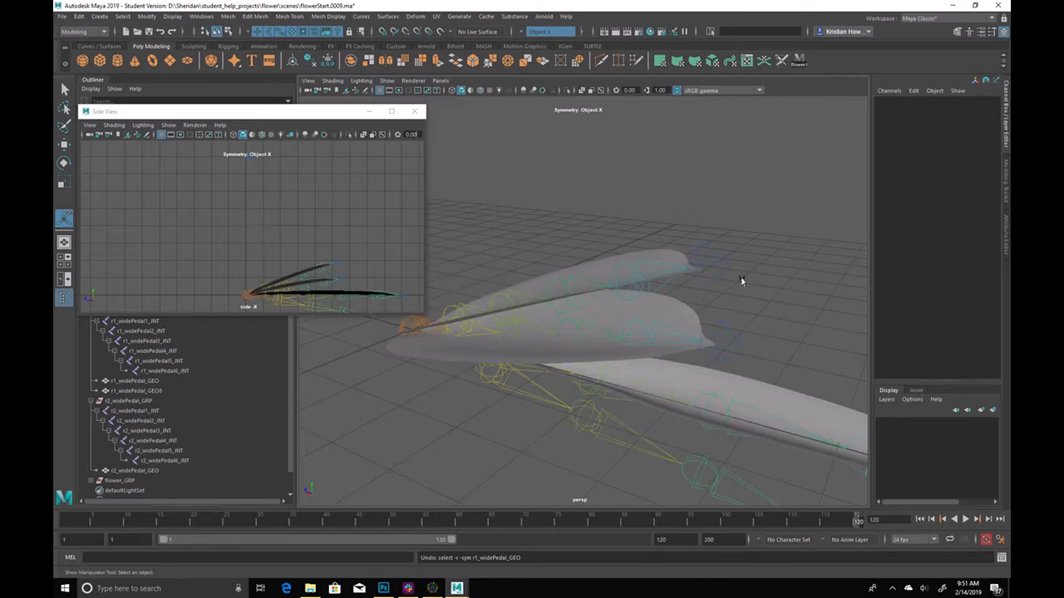
click(639, 251)
shift+click(686, 329)
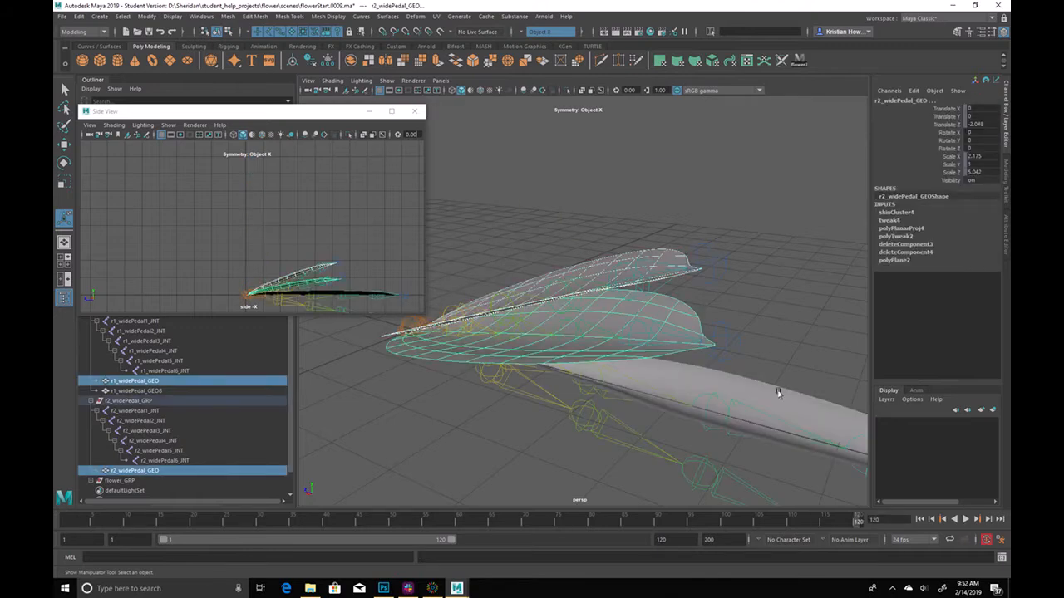
shift+click(788, 413)
alt+drag(788, 413, 689, 351)
drag(420, 522, 545, 522)
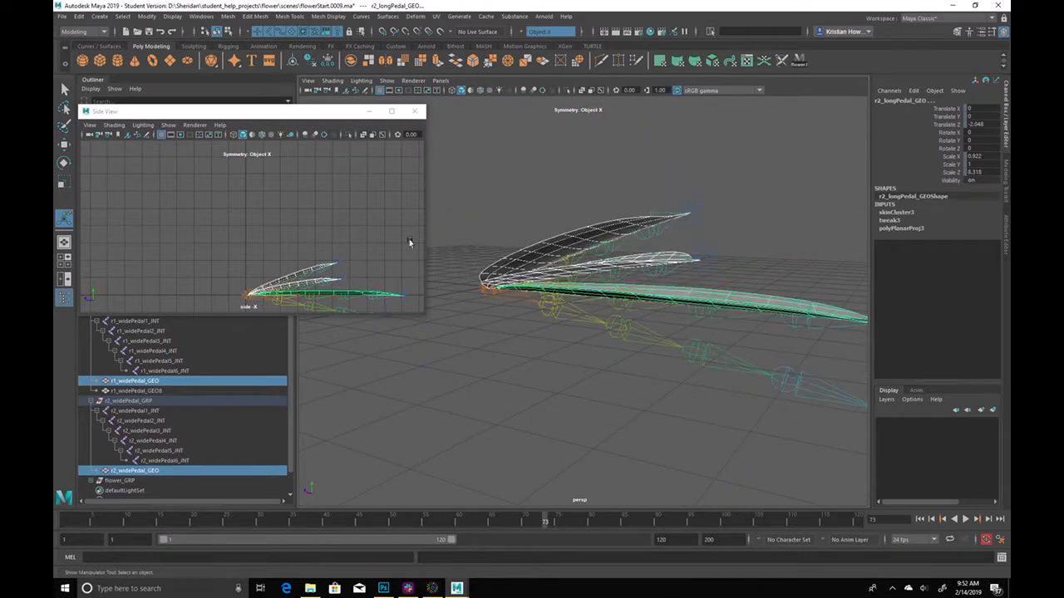
Move the Side View window off the Outliner and compare r1_widePedal_GEO with r1_widePedal_GEO8
drag(276, 122, 697, 474)
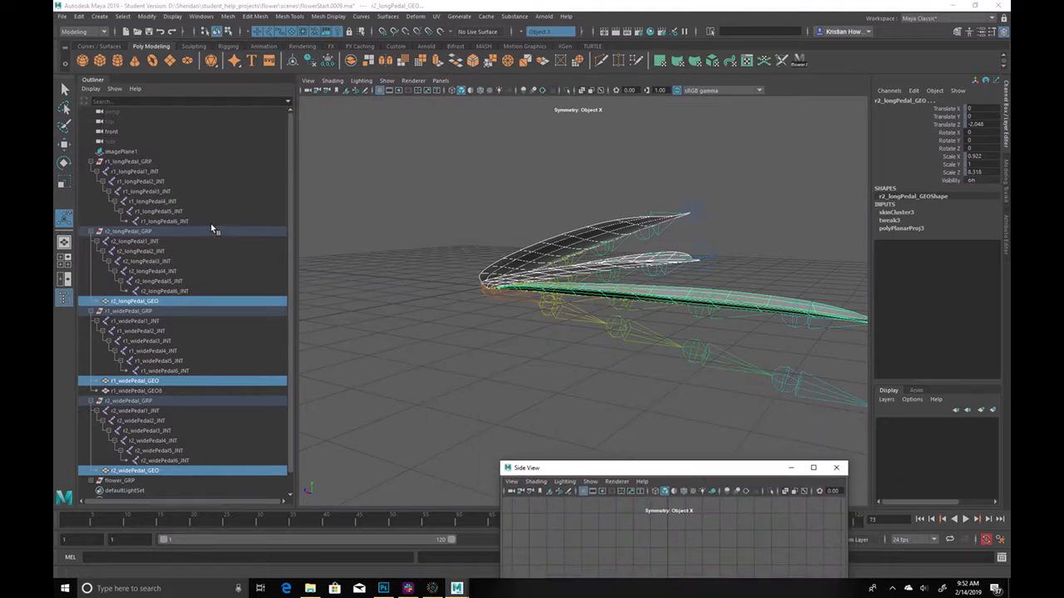
scroll(217, 327, down, 1)
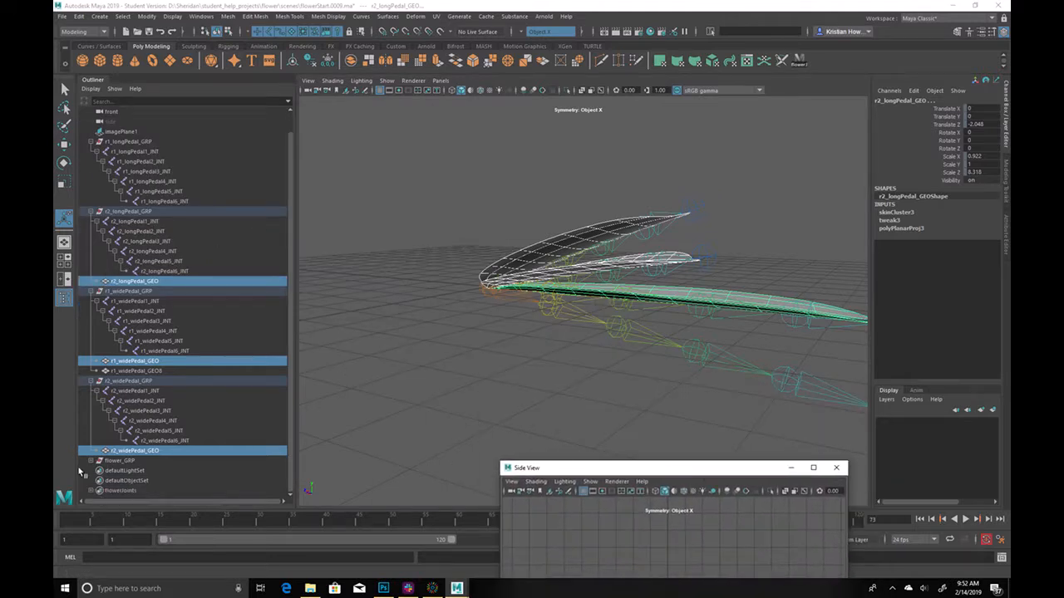
click(153, 371)
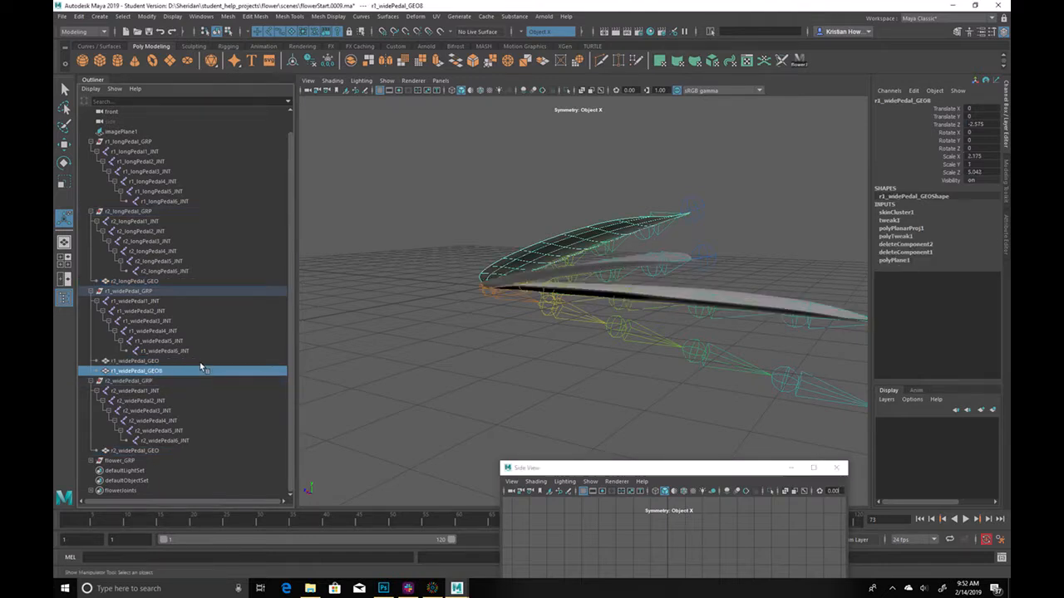
click(200, 361)
click(197, 373)
click(179, 361)
click(181, 372)
Expand flower_GRP and r1_widePedalInst_GRP and check the instances r2_widePedal_GEO1 through r2_widePedal_GEO8
click(90, 461)
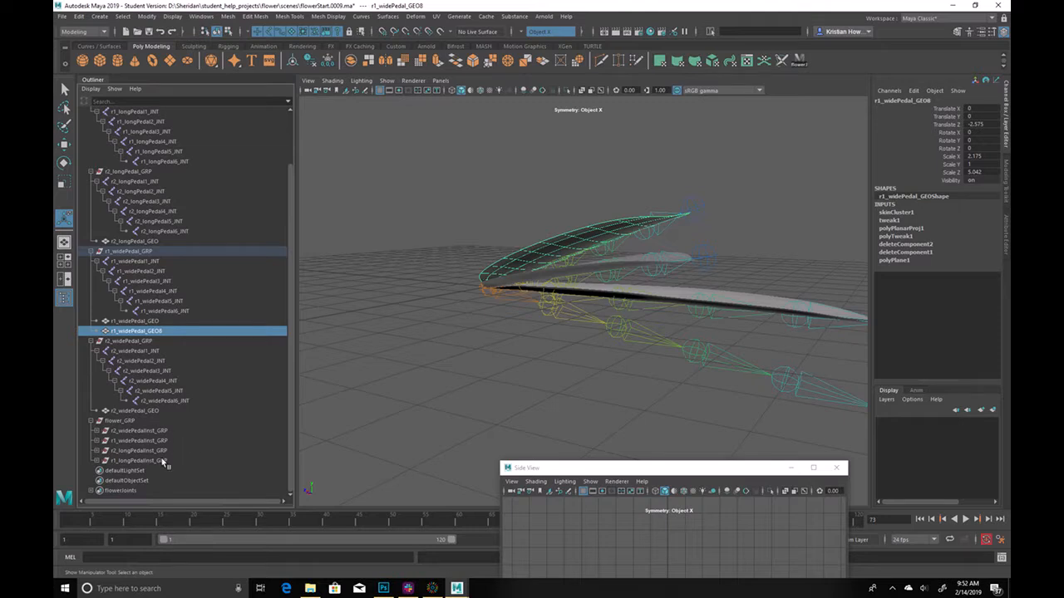
click(96, 442)
scroll(106, 444, down, 3)
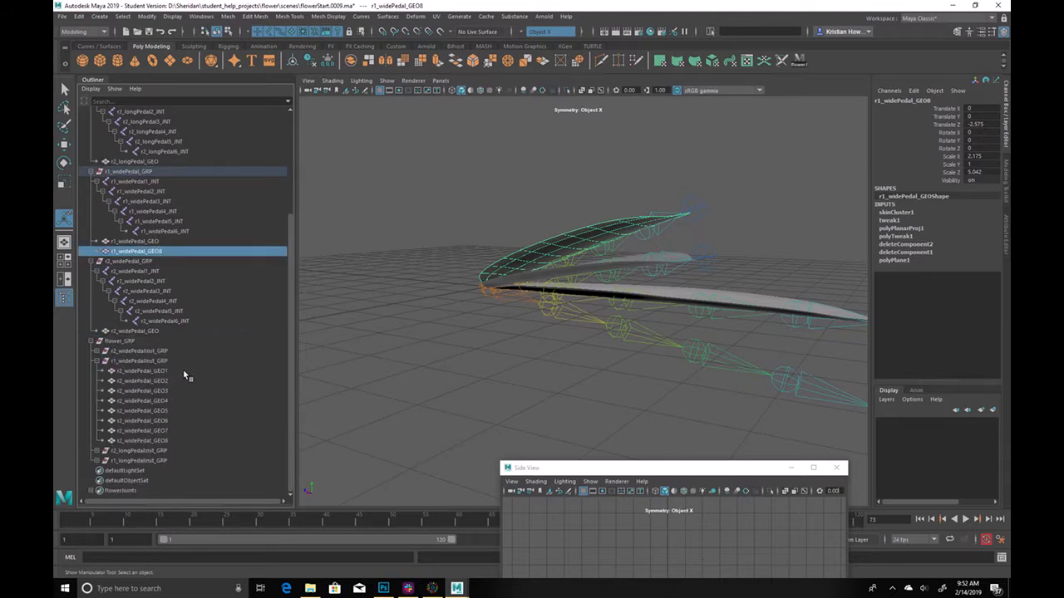
drag(171, 371, 166, 443)
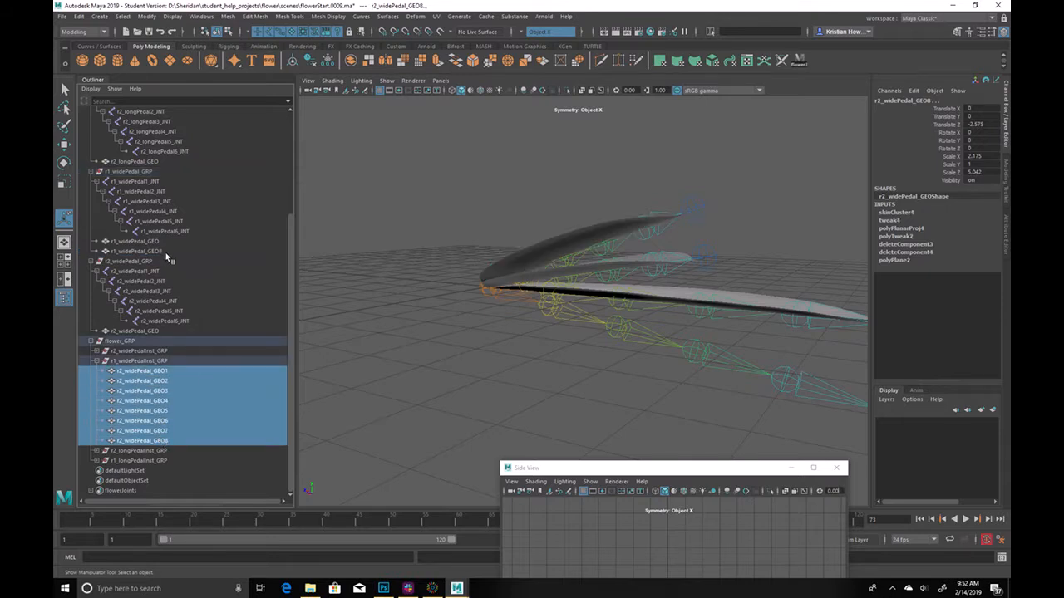
Hide r1_widePedal_GEO8 and compare it with r1_widePedal_GEO
click(137, 251)
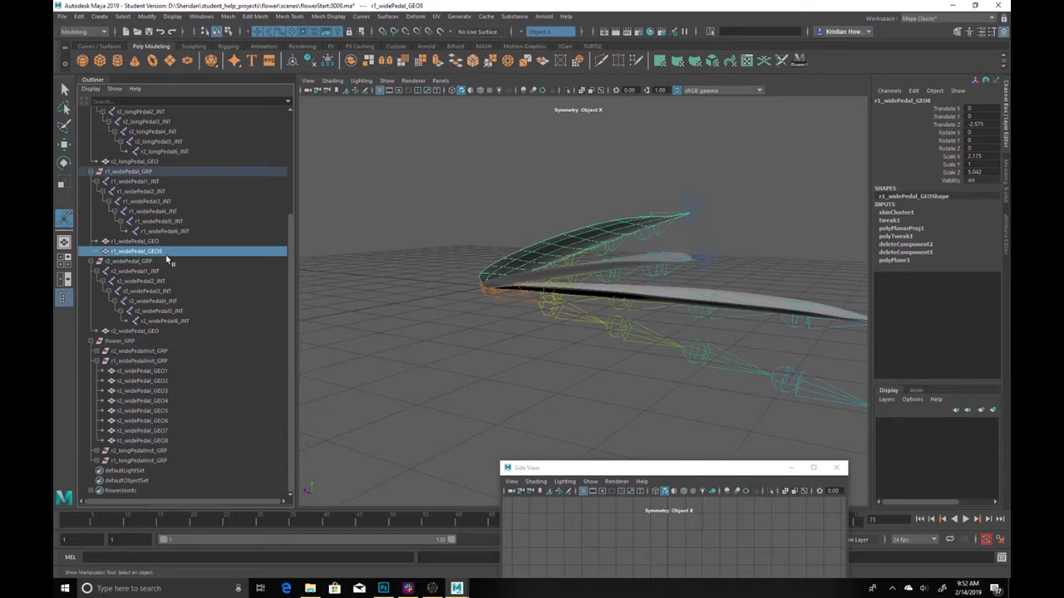
click(167, 241)
click(171, 252)
key(h)
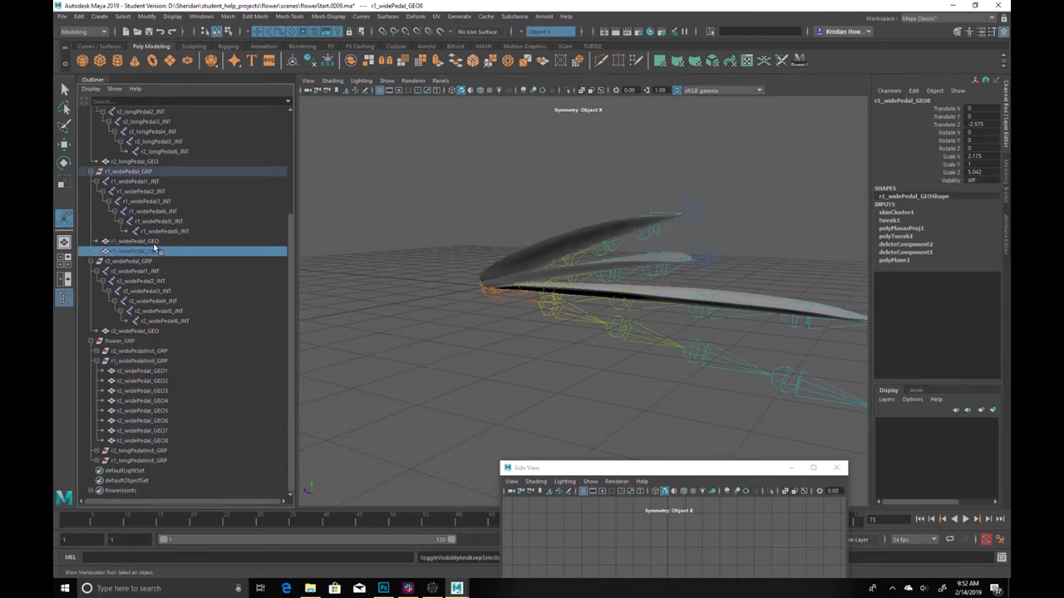
click(164, 242)
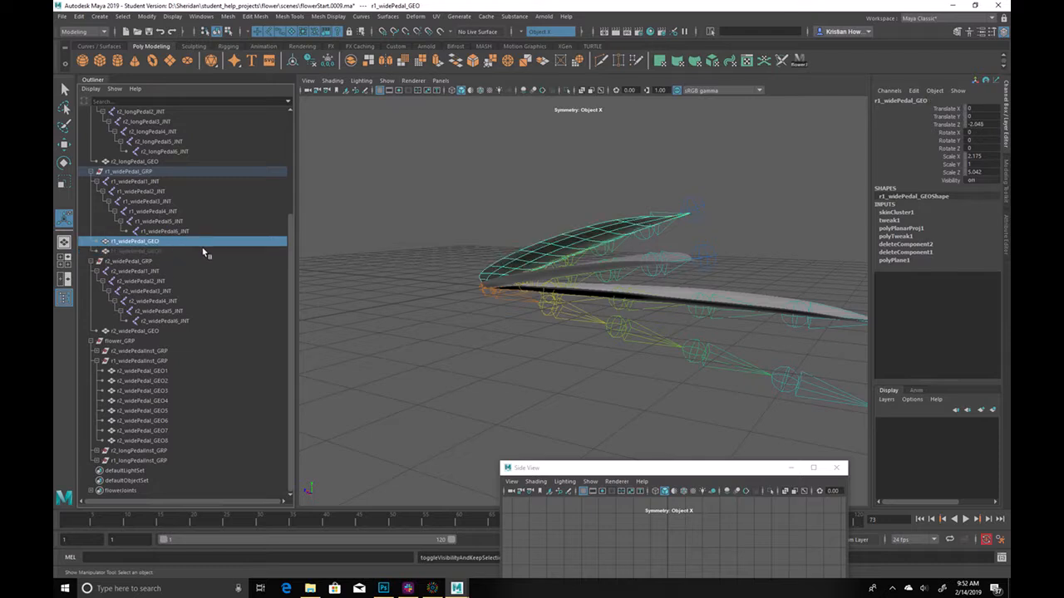
click(182, 252)
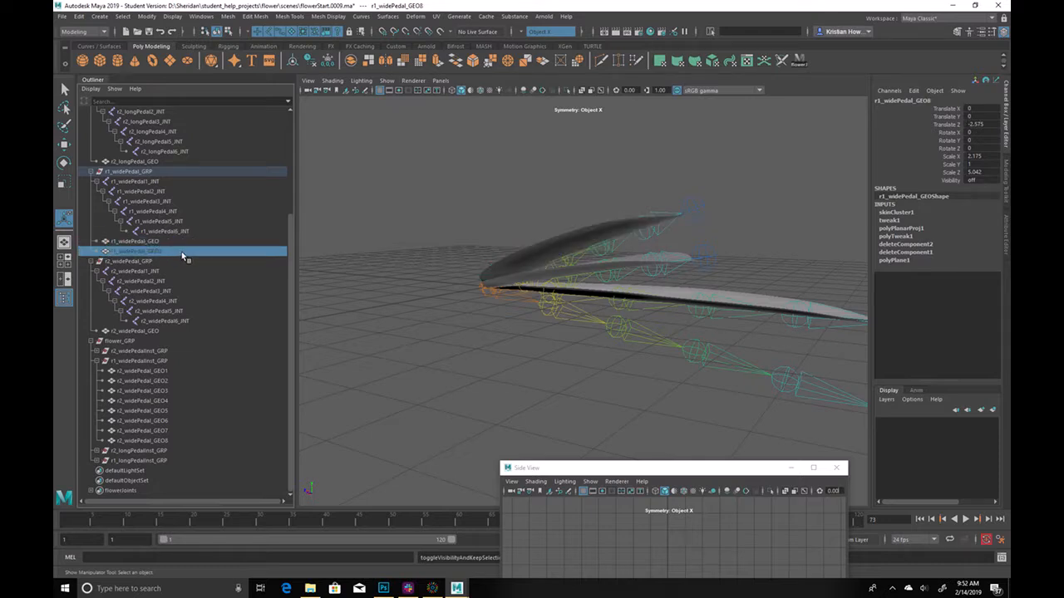
Parent r1_widePedal_GEO8 under r2_widePedalInst_GRP and unhide it
click(96, 350)
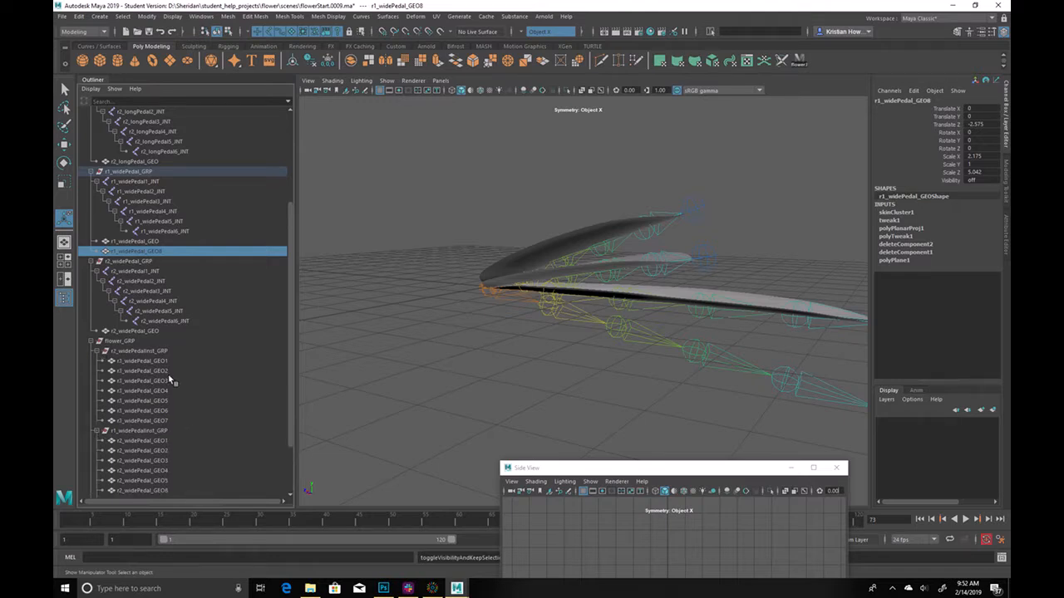
middle_drag(133, 251, 186, 357)
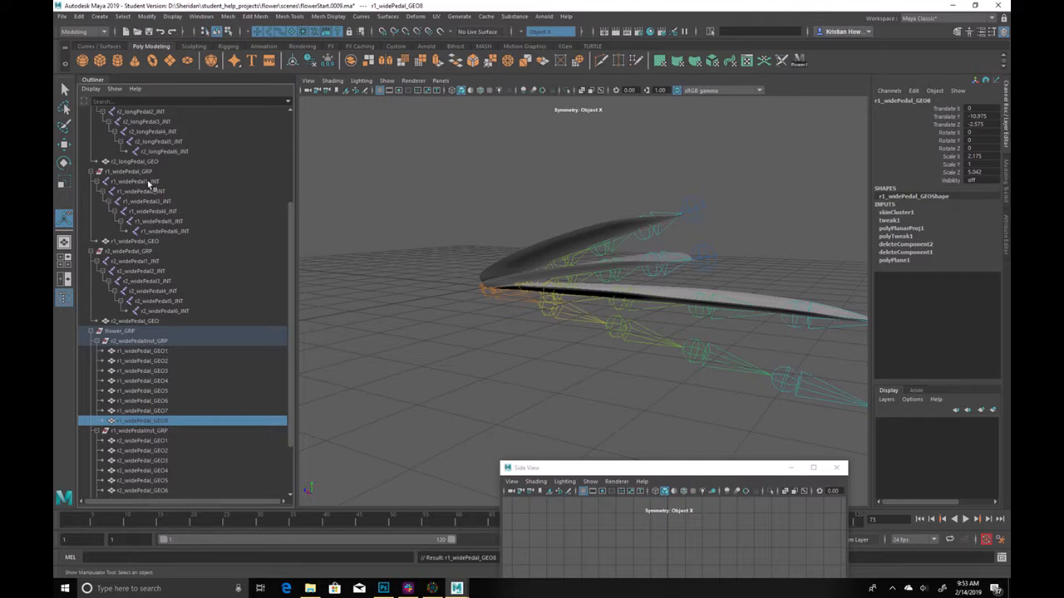
click(164, 343)
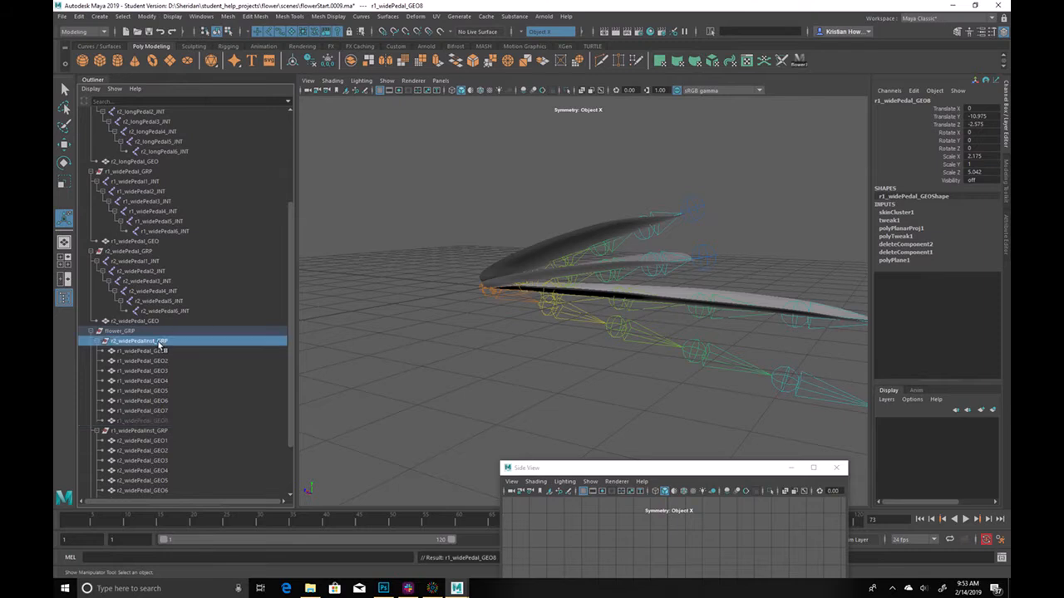
click(162, 421)
key(h)
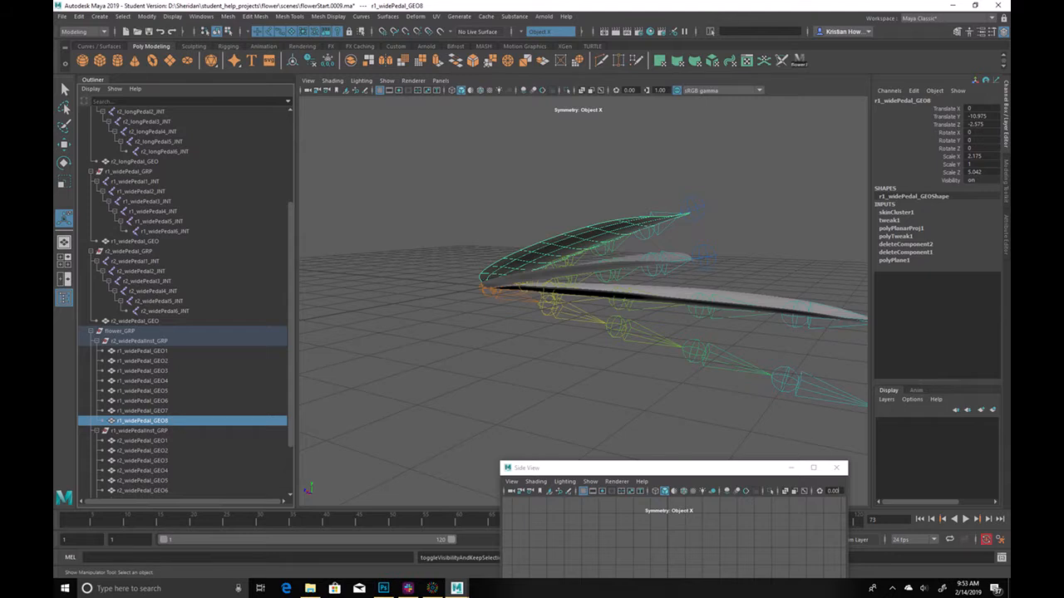
Try setting r1_widePedal_GEO8's Translate Y and Z to 0, undo it, and inspect the petal's offset from the flower
drag(981, 116, 971, 124)
text(0)
key(Return)
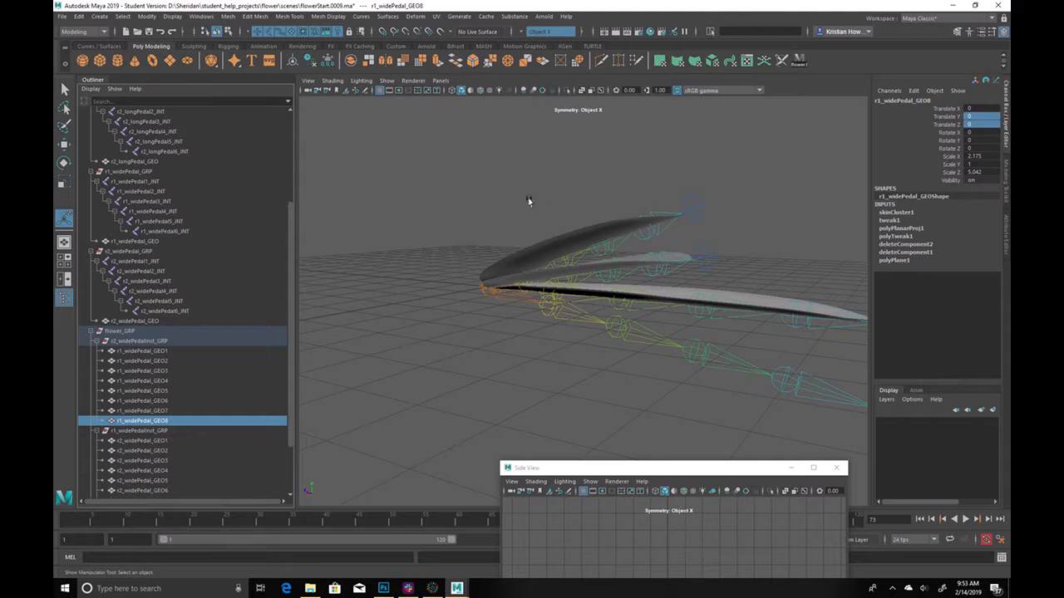
key(ctrl+1)
alt+drag(560, 257, 613, 339)
alt+right_drag(613, 339, 523, 304)
alt+drag(523, 304, 520, 267)
key(ctrl+z)
alt+right_drag(793, 237, 490, 276)
alt+drag(491, 276, 579, 252)
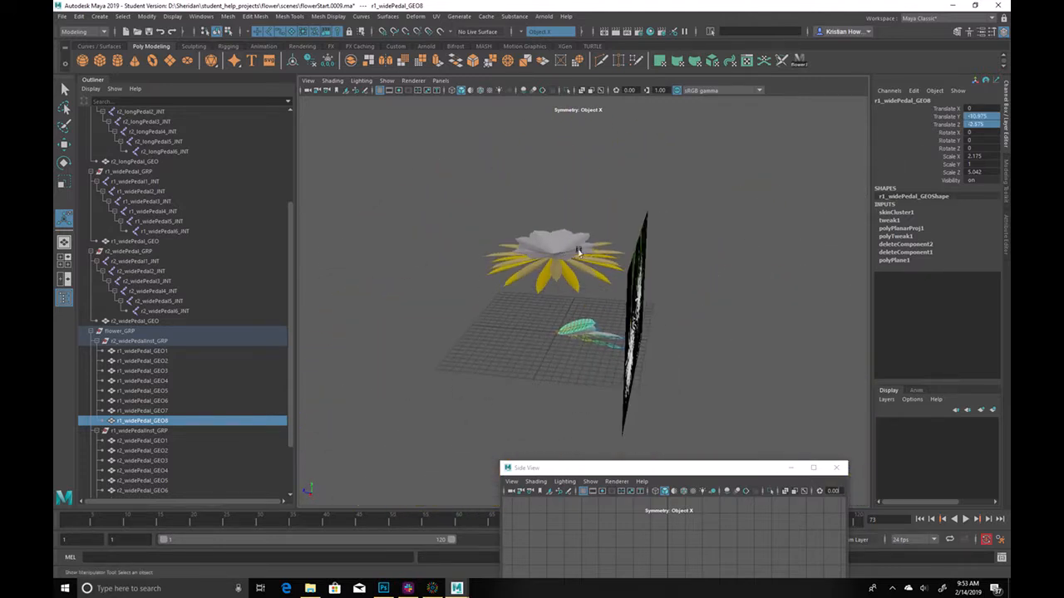
click(945, 120)
click(949, 133)
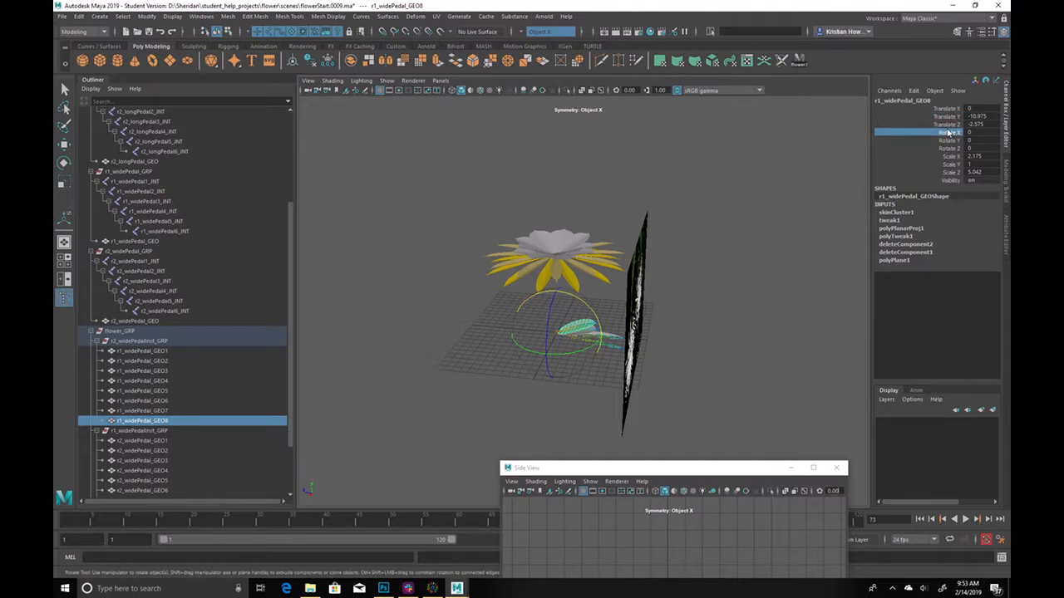
click(955, 124)
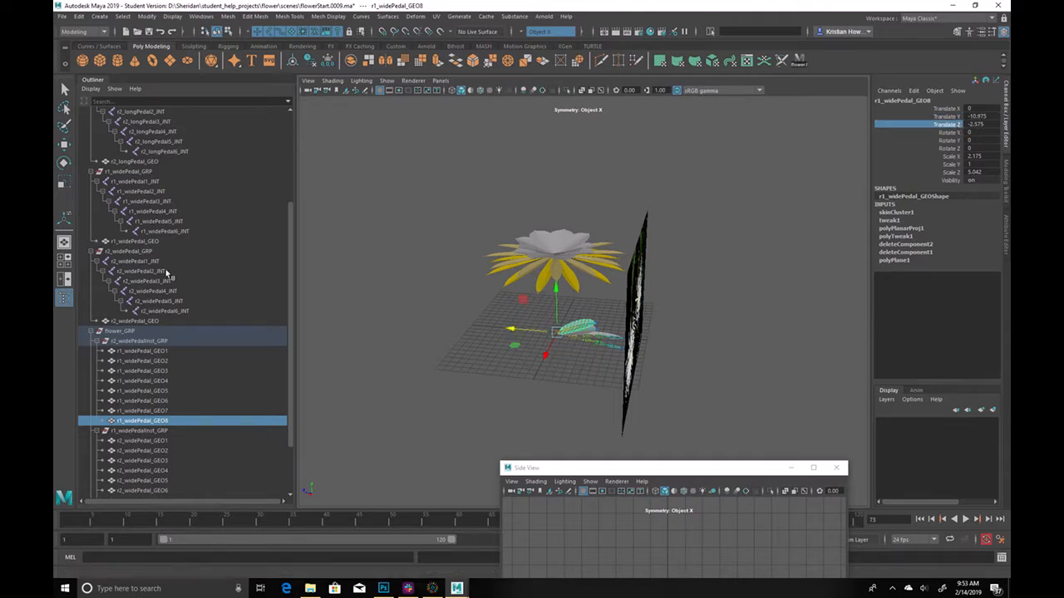
Try setting flower_GRP's Translate Y to 0, then undo the move
click(167, 333)
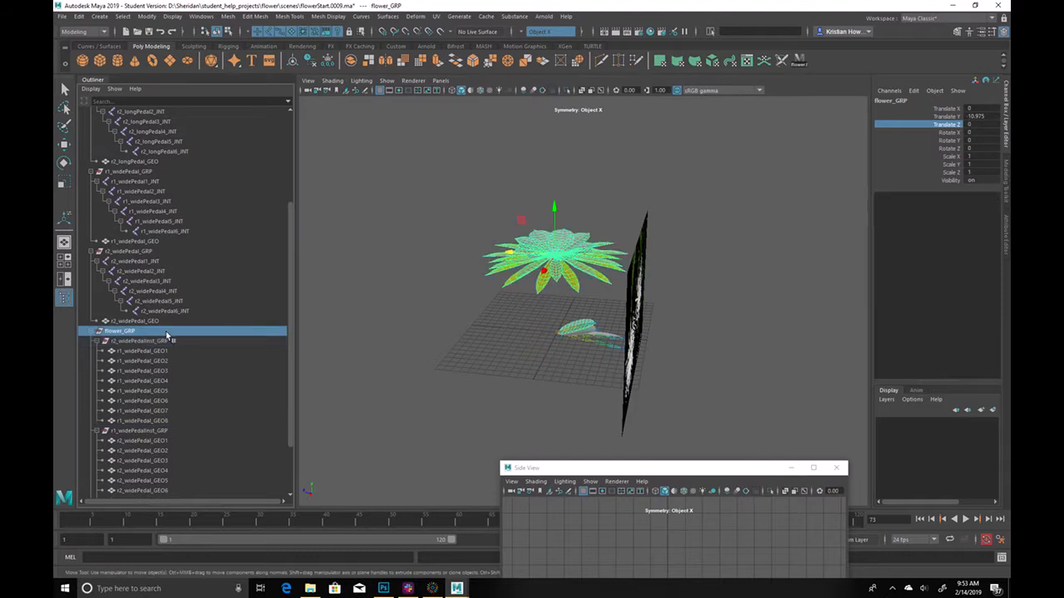
click(976, 116)
text(0)
key(Return)
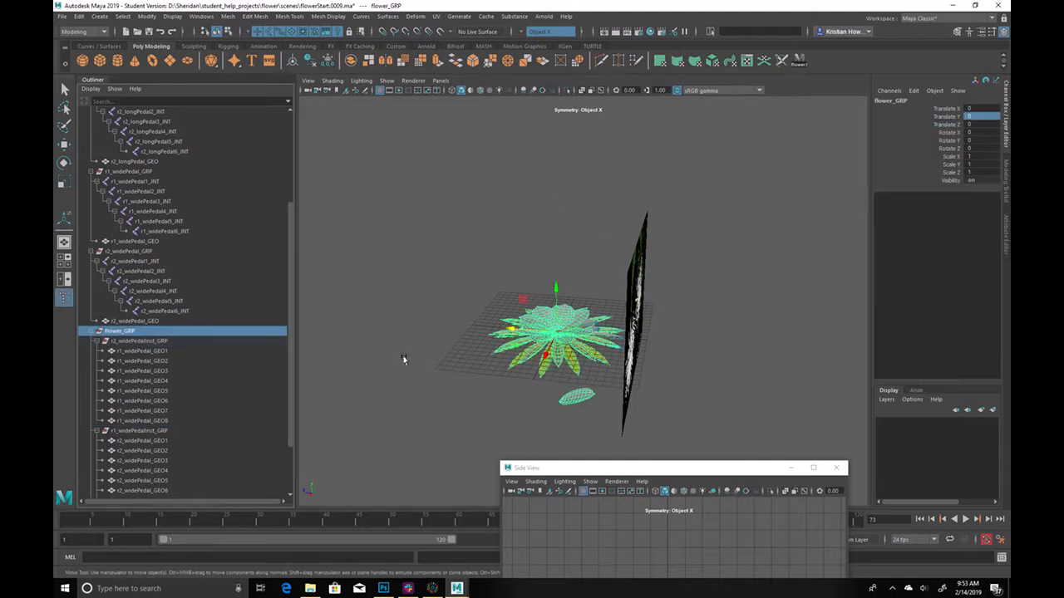
key(ctrl+z)
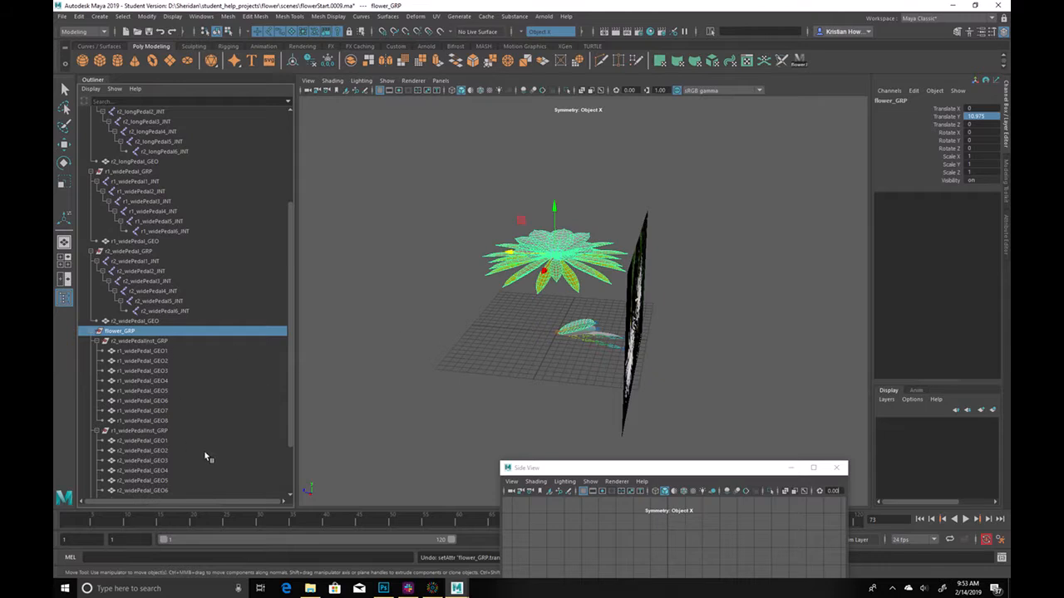
Undo the unhiding and the parenting of r1_widePedal_GEO8 under r2_widePedalInst_GRP
click(189, 420)
key(ctrl+h)
key(Up)
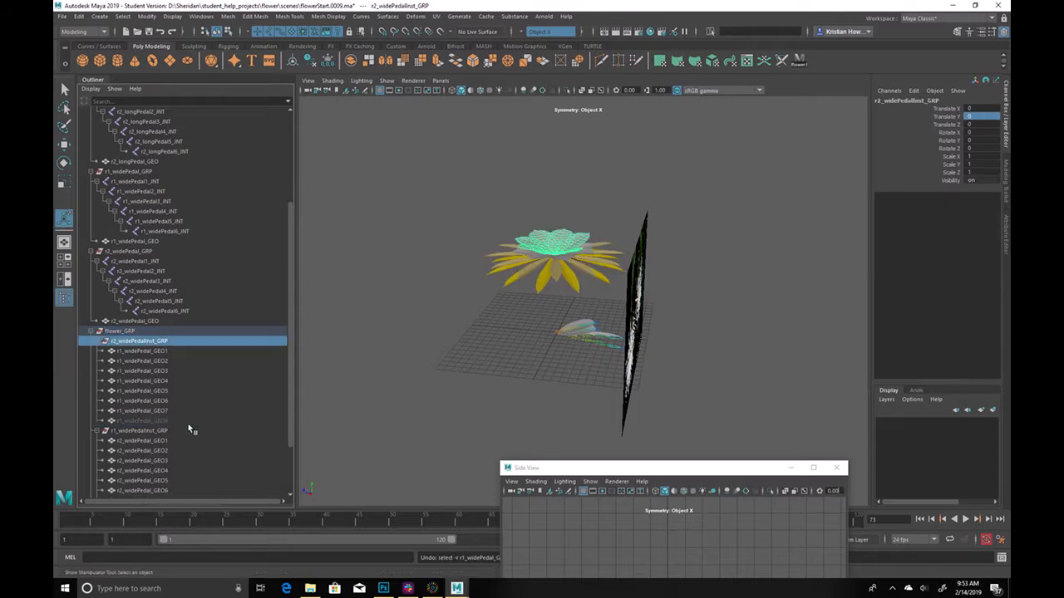
key(ctrl+z)
key(ctrl+z)
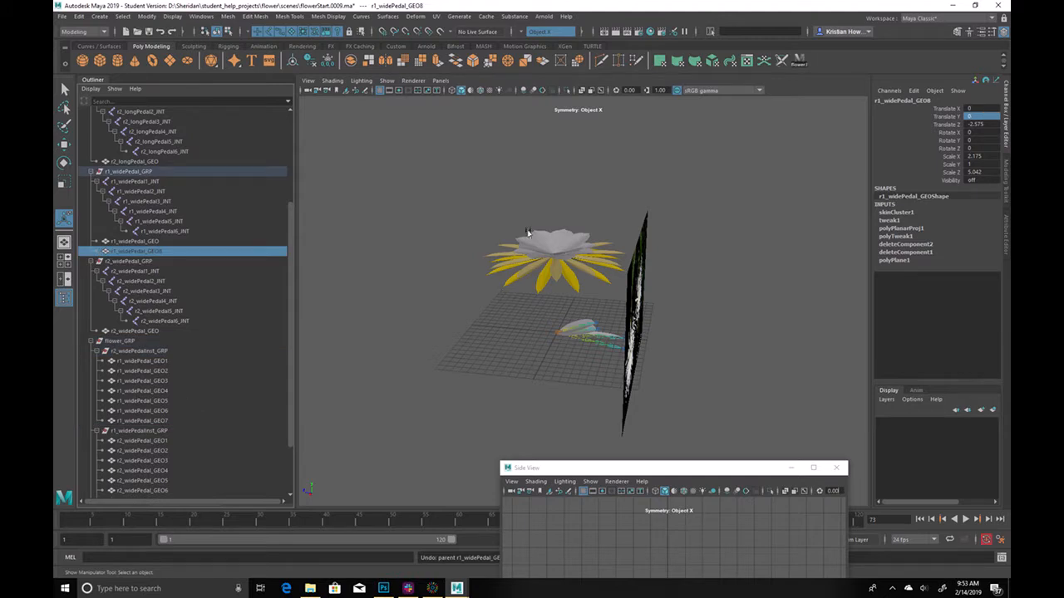
Lower the whole flower to the grid by setting flower_GRP's Translate Y to 0
click(198, 341)
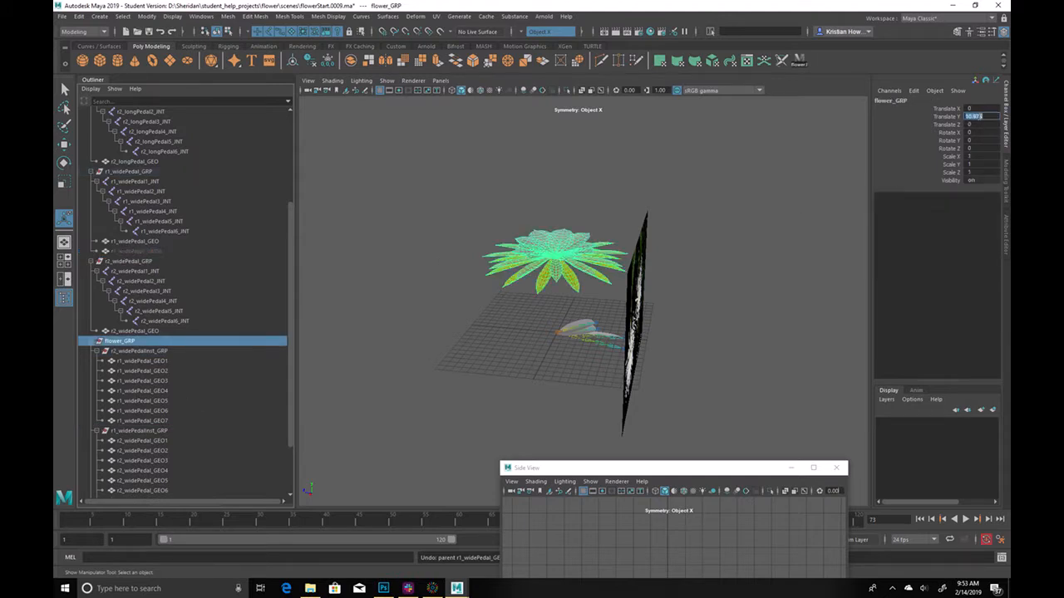
text(0)
key(Return)
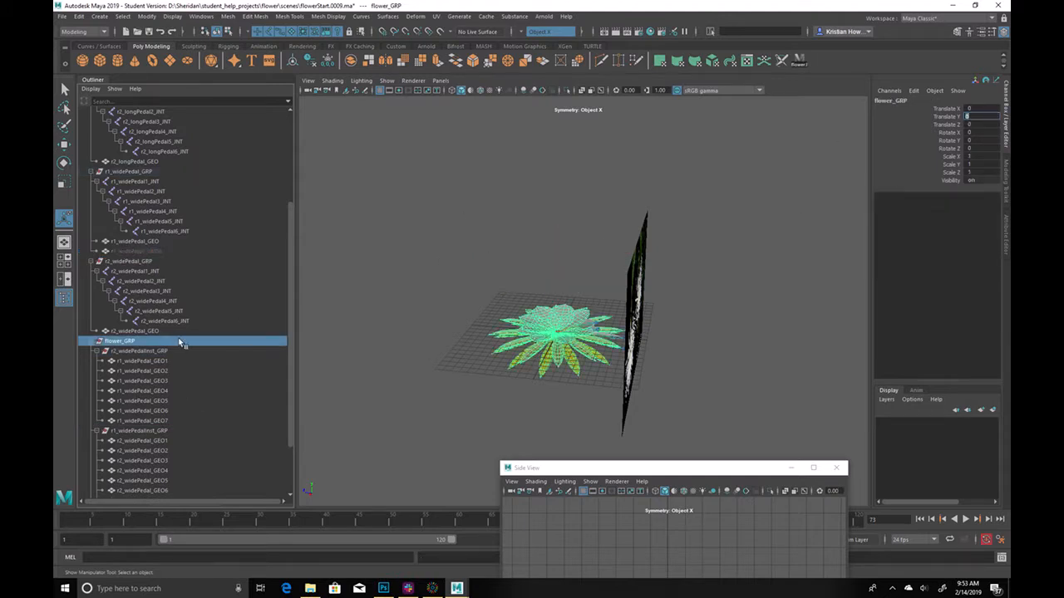
Parent the hidden r1_widePedal_GEO8 under r2_widePedalInst_GRP and make it visible
click(166, 251)
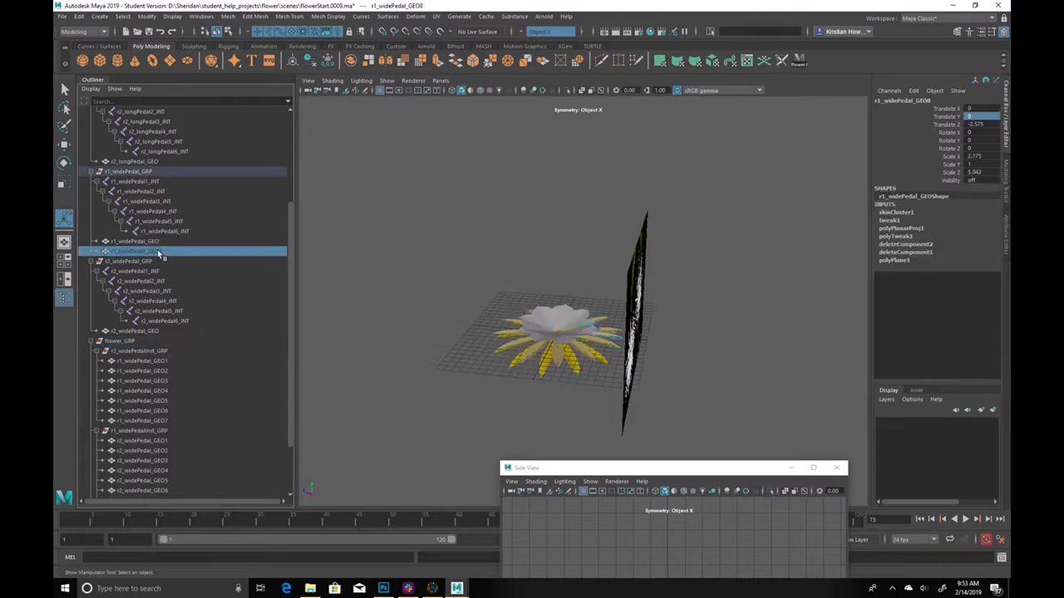
middle_drag(179, 423, 169, 352)
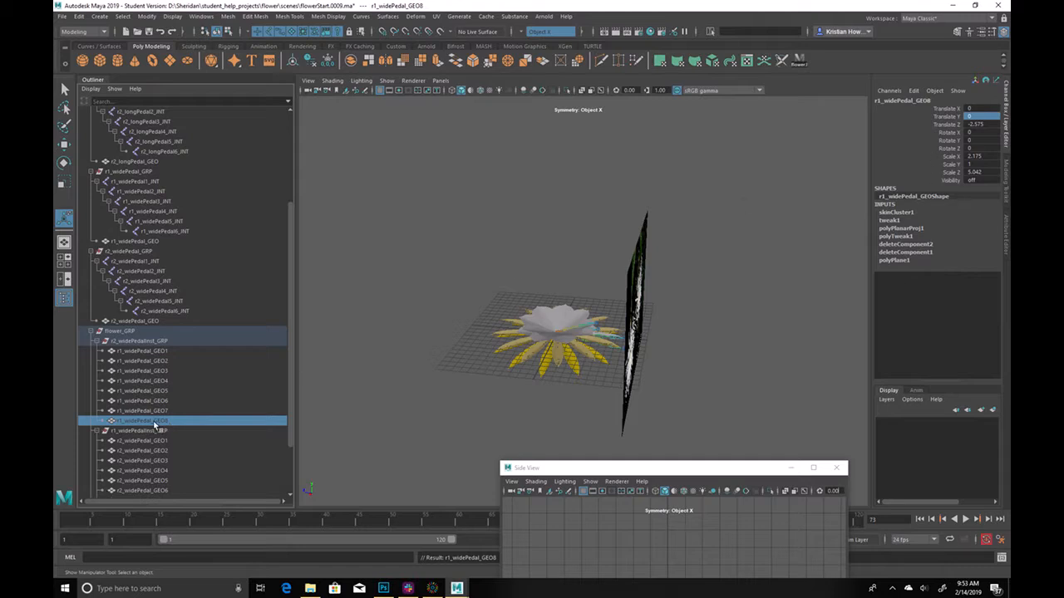
key(h)
Try raising flower_GRP about 10 units in Y to check the complete flower against the source petals, then undo the move
click(170, 342)
click(158, 331)
alt+drag(406, 336, 463, 305)
alt+right_drag(463, 304, 599, 268)
key(w)
alt+drag(598, 267, 567, 128)
click(517, 295)
alt+drag(545, 283, 567, 321)
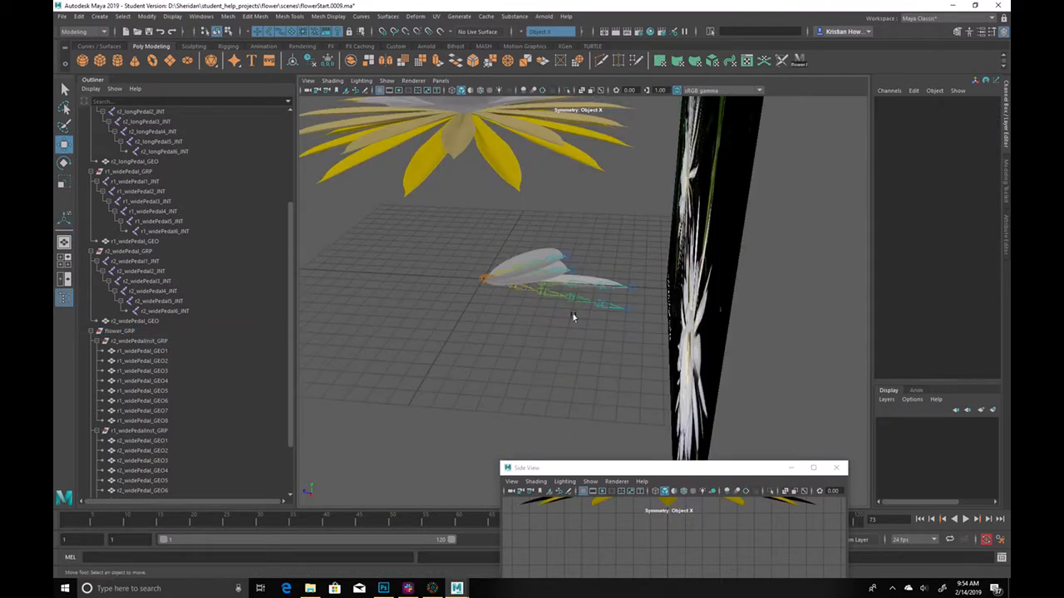
key(ctrl+z)
key(ctrl+z)
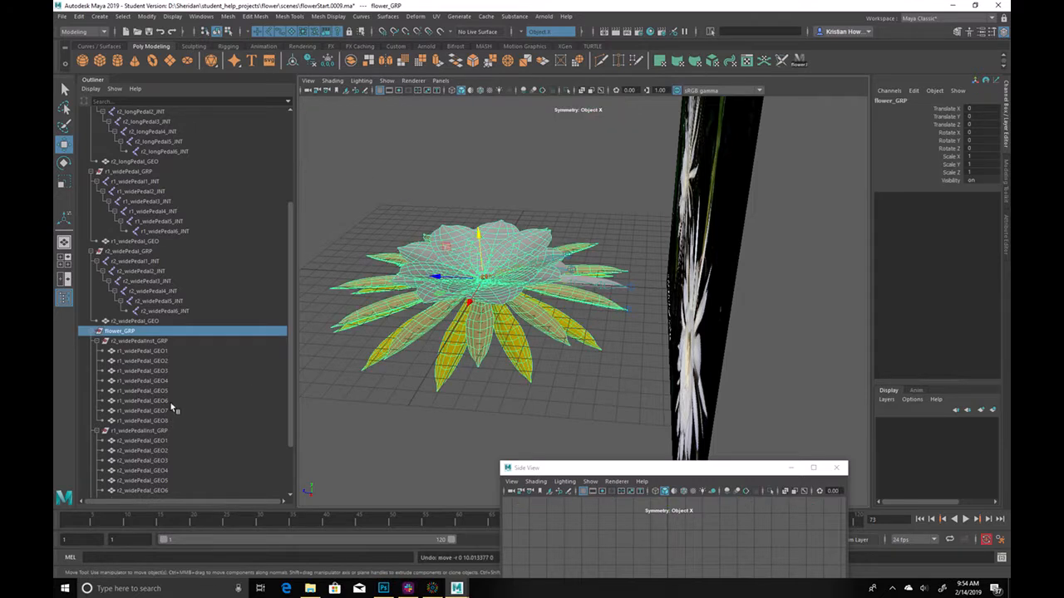
scroll(174, 415, down, 2)
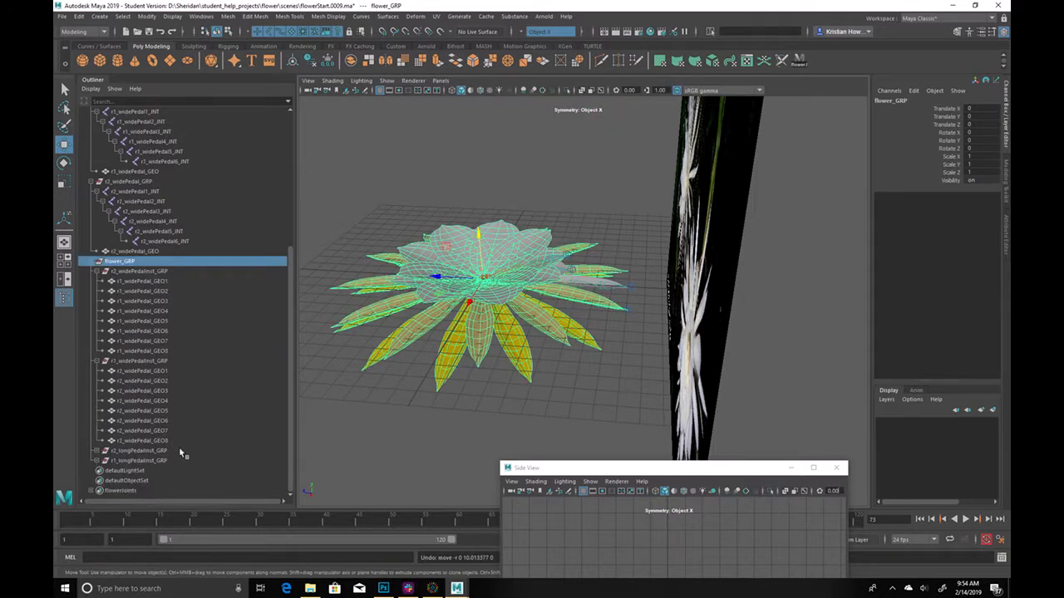
Expand r1_longPedalInst_GRP and parent its r1_longPedal_GEO under r1_longPedal_GRP
click(96, 460)
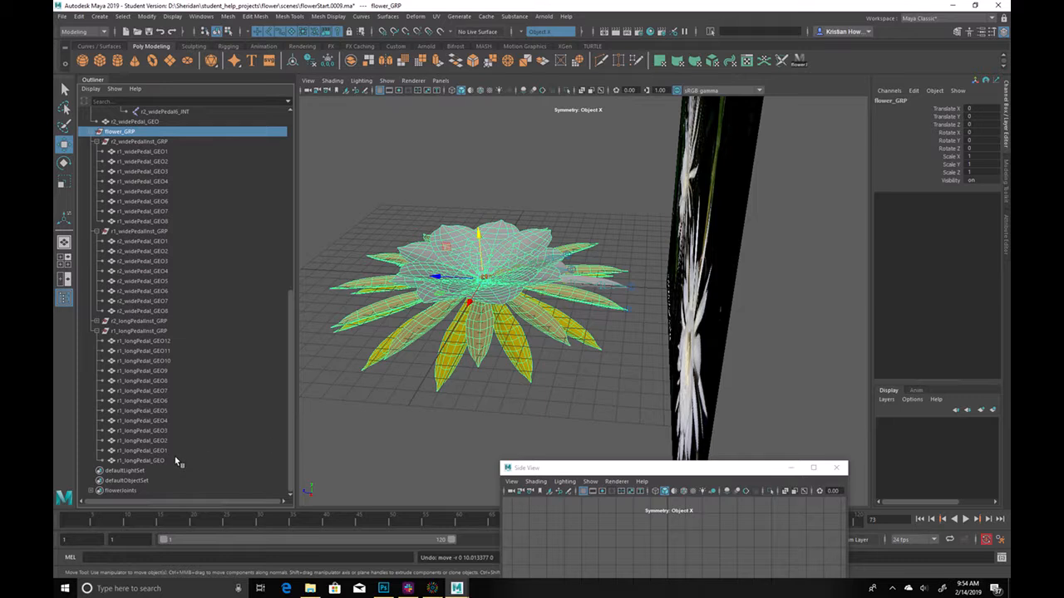
click(166, 460)
scroll(172, 249, up, 8)
scroll(196, 236, up, 3)
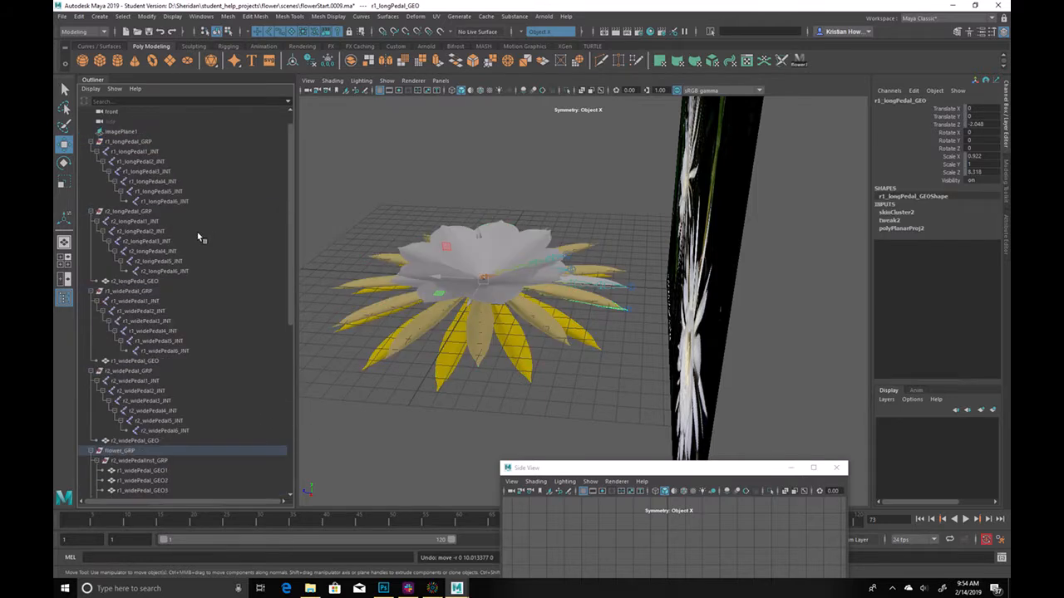
click(154, 143)
key(p)
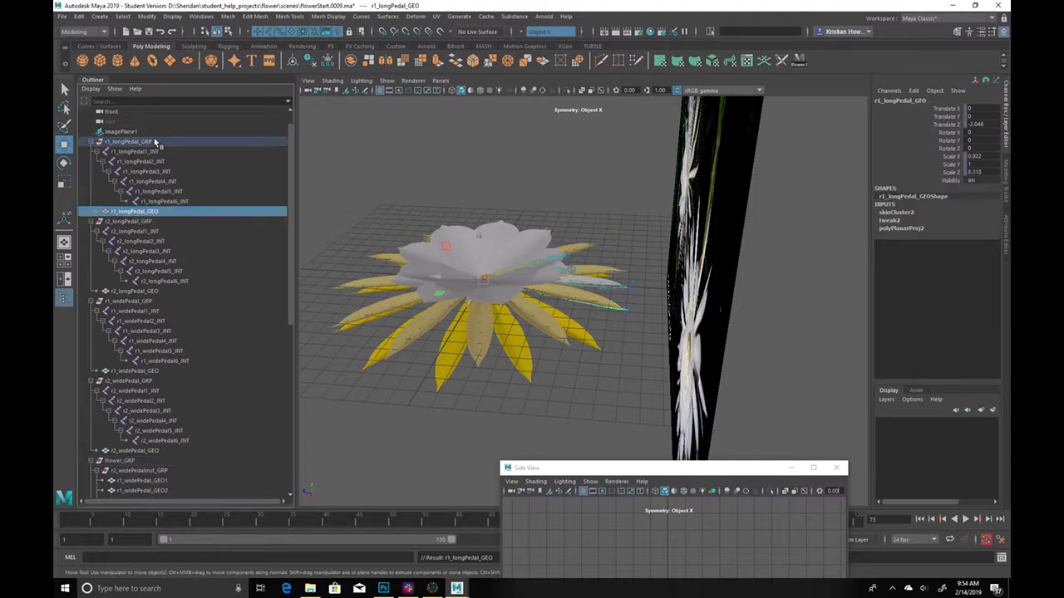
Raise the whole flower_GRP in Y so the flower sits clear above the source petals
click(410, 288)
key(Up)
key(Up)
middle_drag(467, 256, 486, 213)
alt+drag(540, 320, 523, 303)
Assign a new Phong material to the petal r2_widePedal_GEO6 in the lower wide ring
click(457, 264)
click(462, 264)
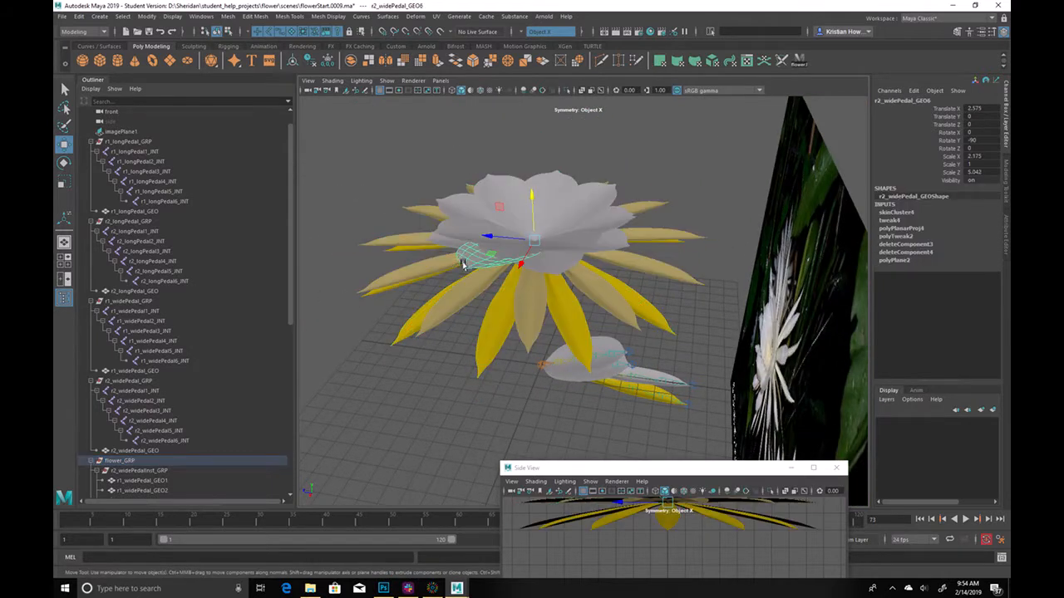
right_click(408, 131)
click(397, 380)
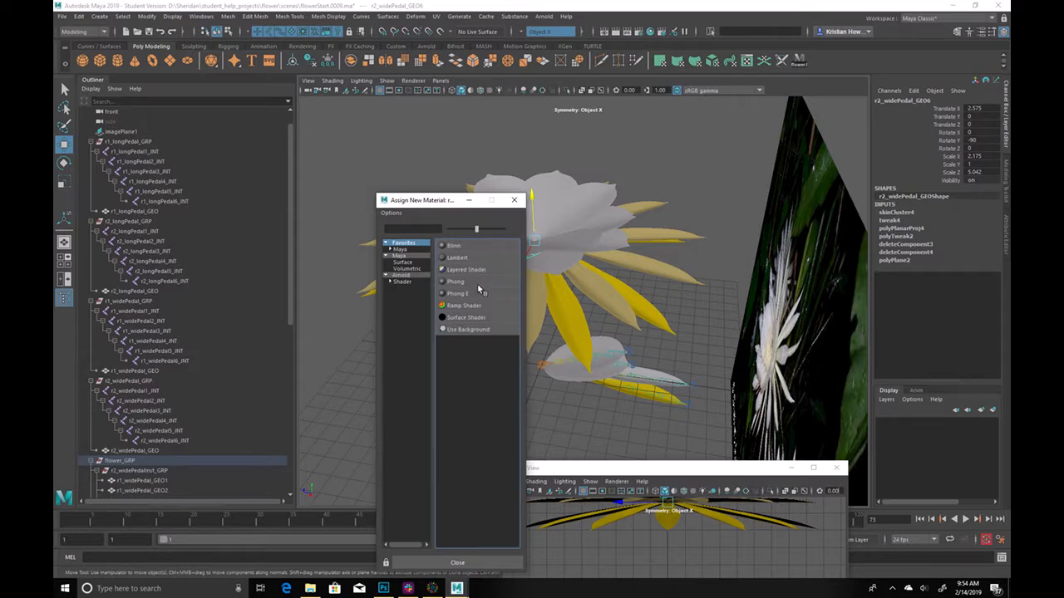
click(476, 283)
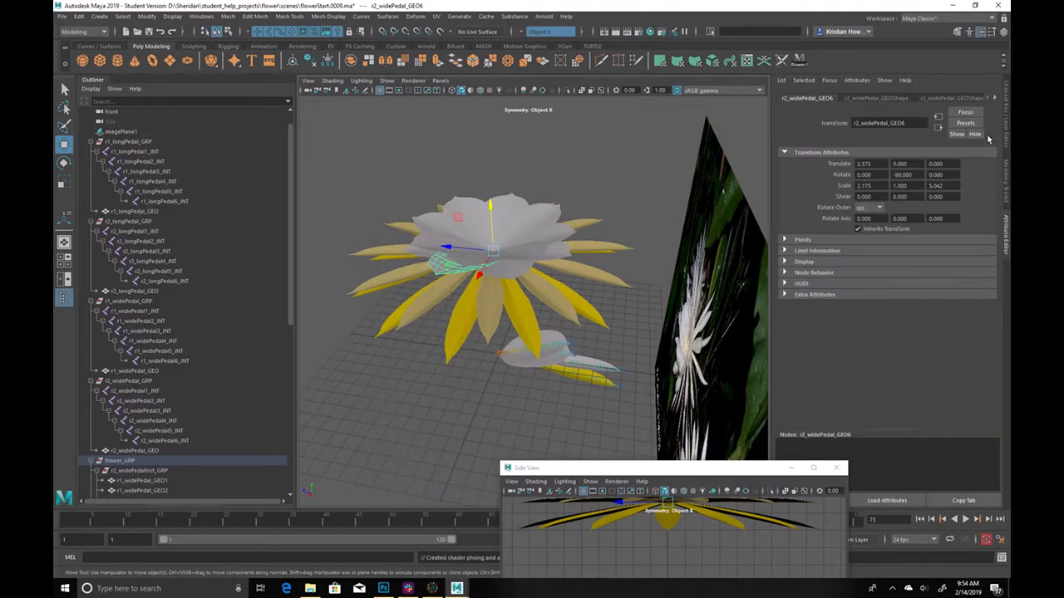
Set the colour of the new phong3 material to a light tan based on the tan in the colour history
click(996, 98)
click(996, 98)
click(995, 99)
click(995, 98)
click(995, 98)
click(967, 98)
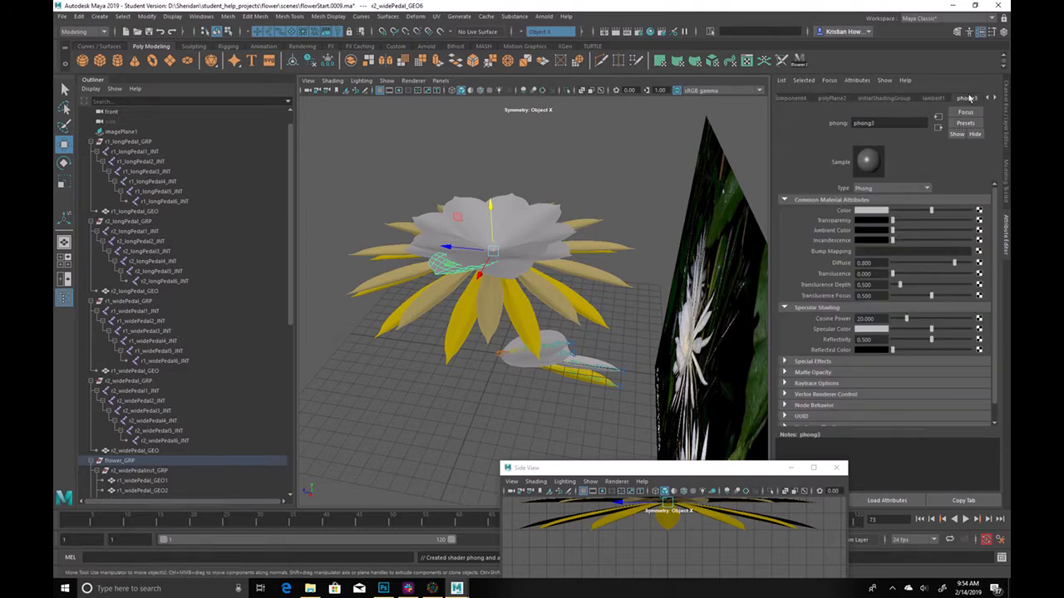
click(873, 202)
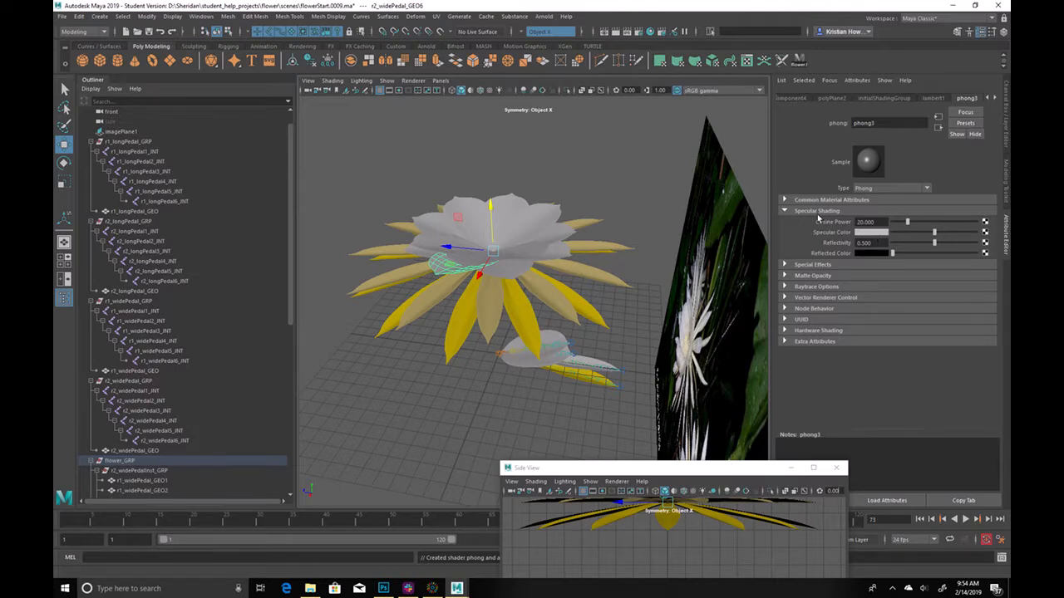
click(807, 200)
click(871, 211)
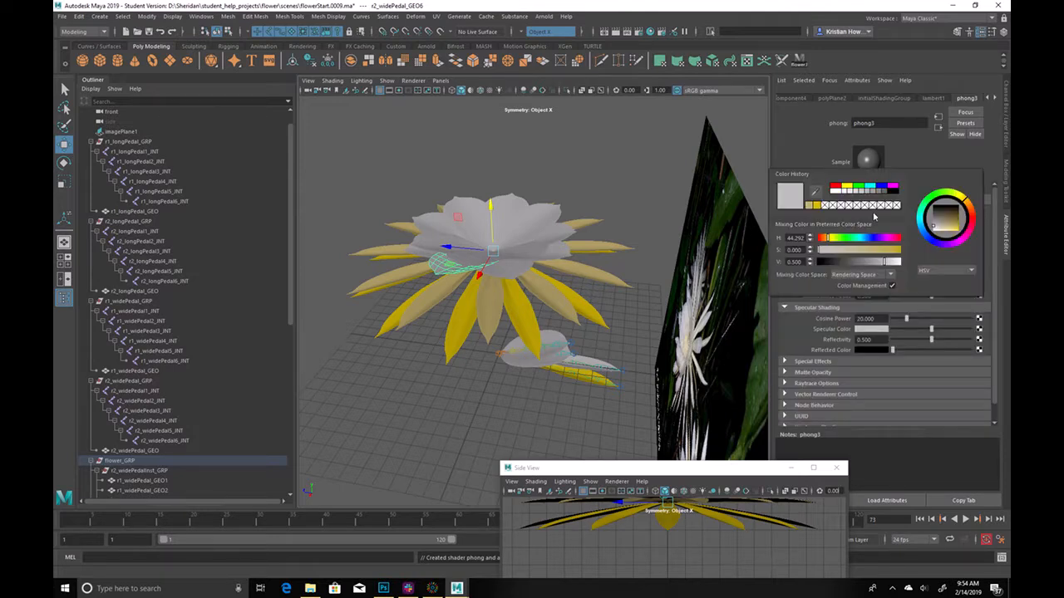
click(812, 206)
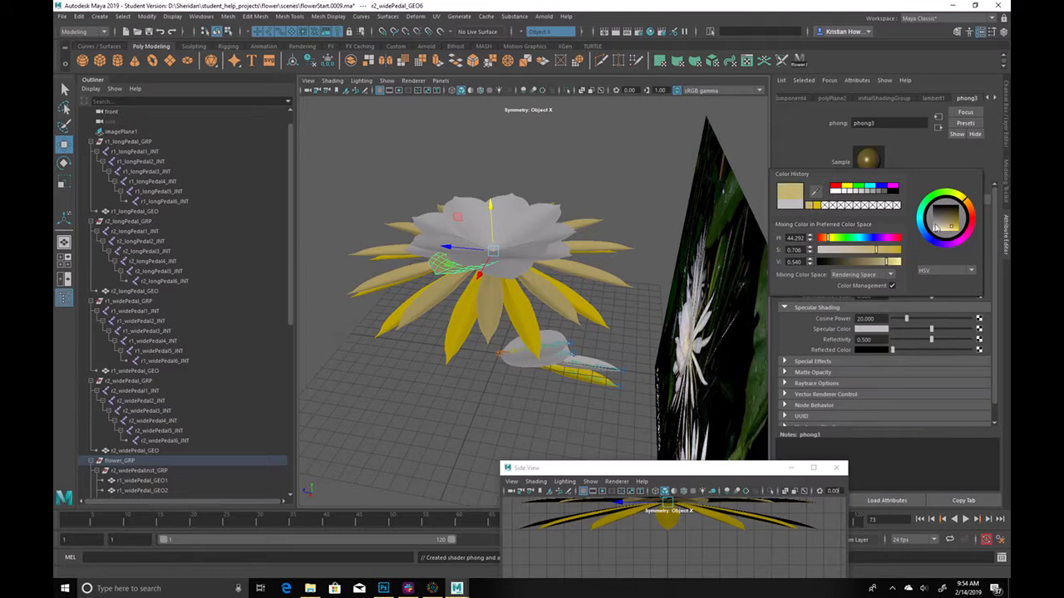
click(641, 151)
Assign an existing tan Phong material to the whole lower wide ring, r1_widePedalInst_GRP
click(464, 264)
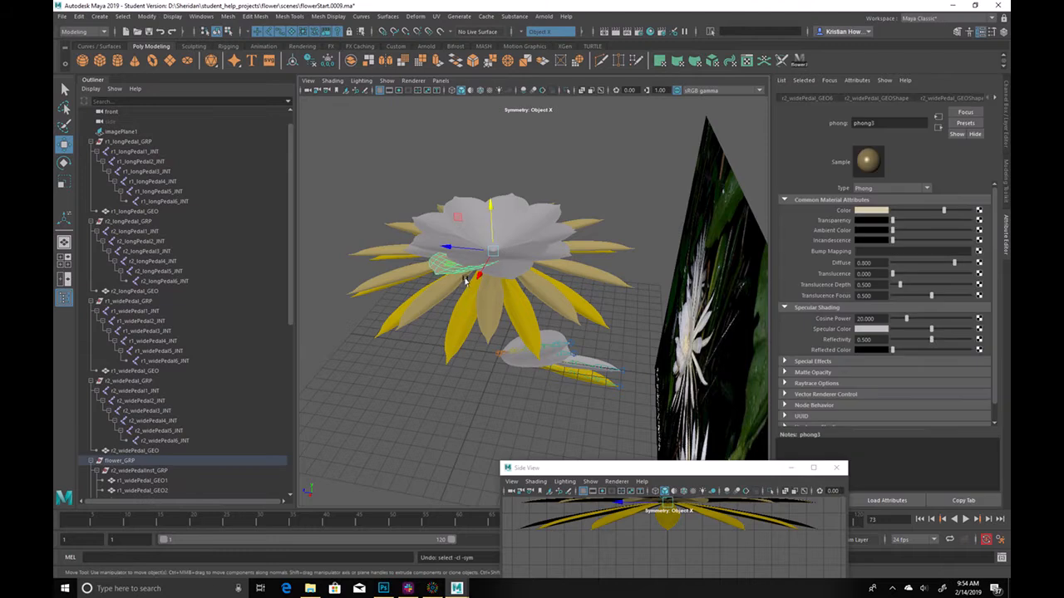
key(Up)
right_click(604, 114)
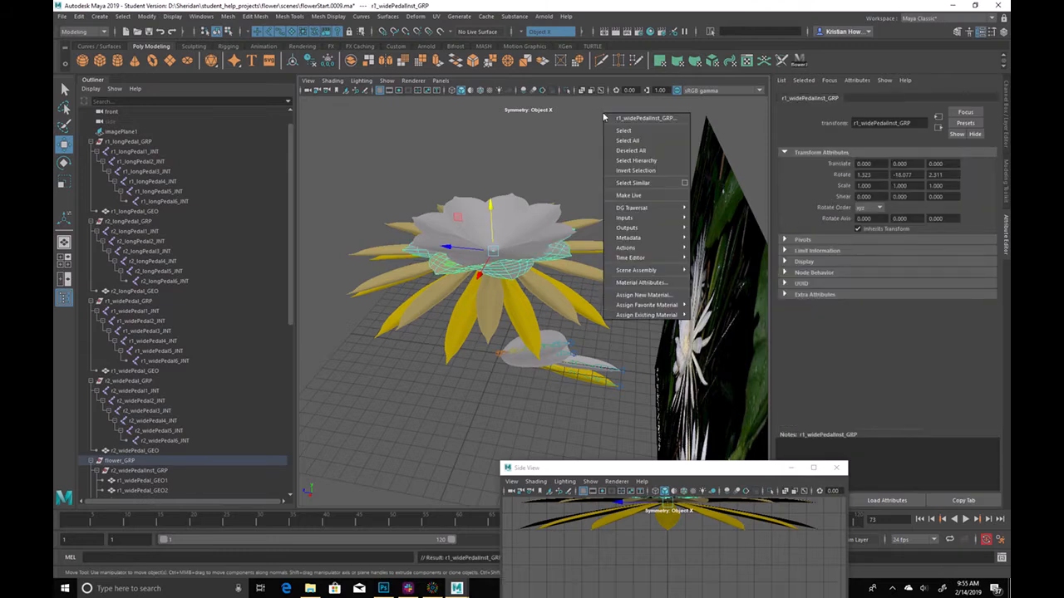
mouse_move(656, 309)
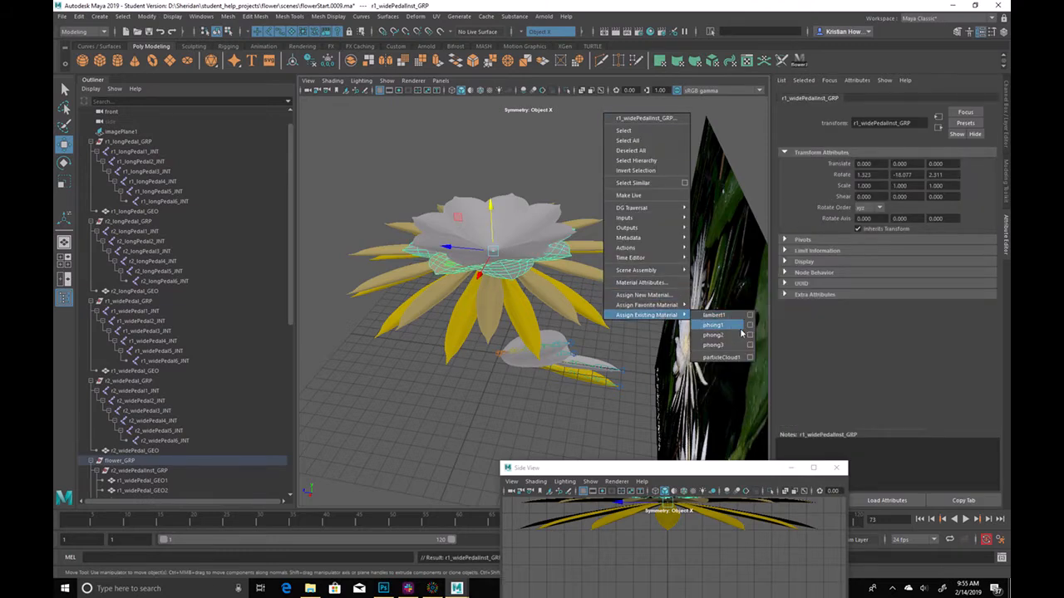
click(712, 336)
Assign a new Phong material to the upper wide ring, r2_widePedalInst_GRP, and give it a paler cream than the recent light tan
click(586, 194)
click(537, 232)
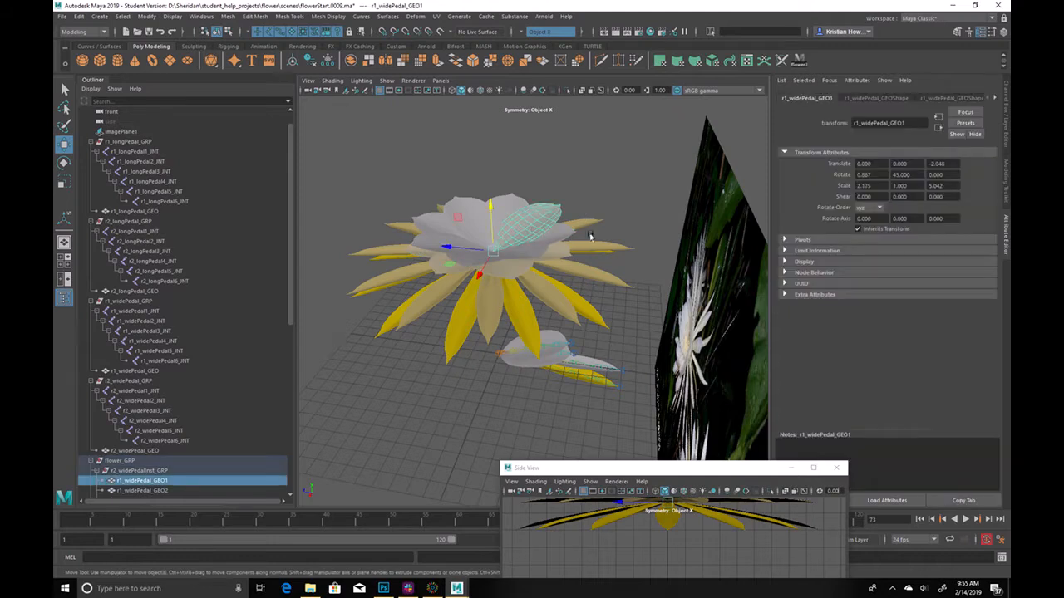
right_click(624, 170)
mouse_move(671, 361)
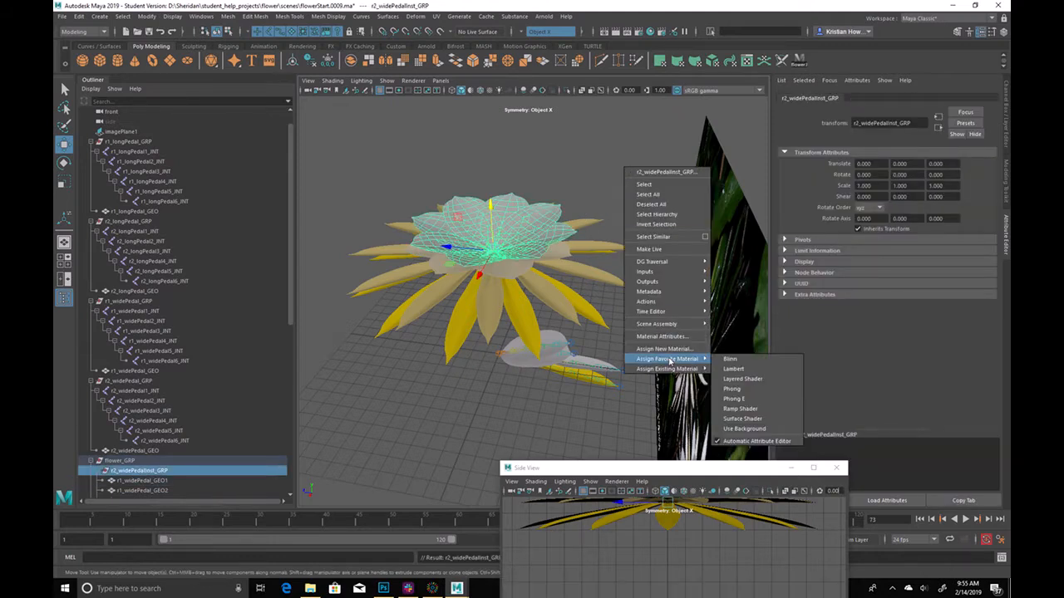
click(744, 388)
click(872, 212)
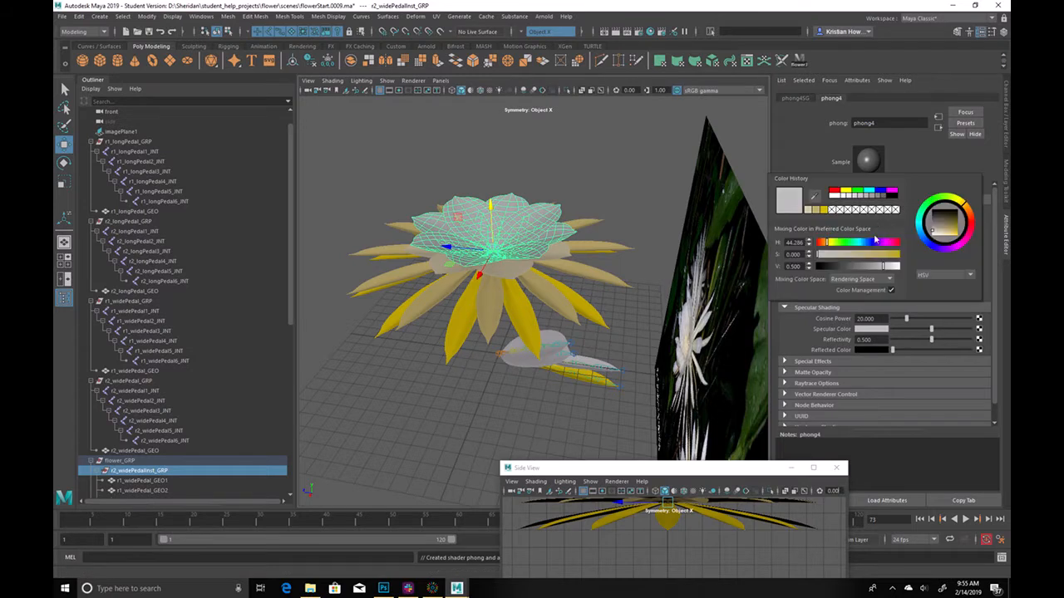
click(810, 211)
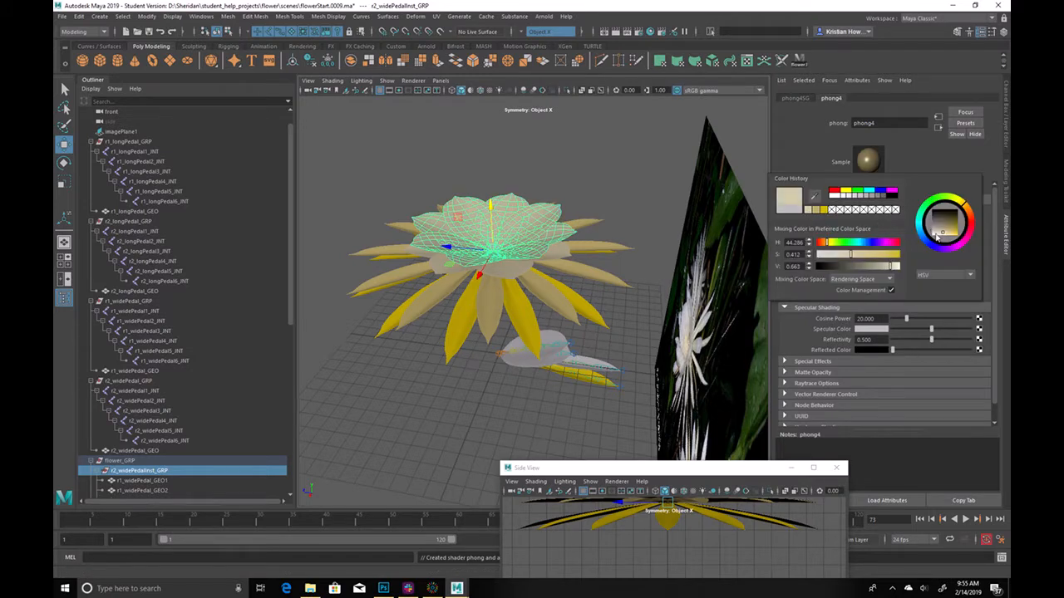
drag(939, 237, 930, 210)
click(631, 166)
Extrude the faces of the four source petals, both longPedal_GEO and both widePedal_GEO meshes, with a thickness of 0.1
alt+drag(532, 274, 545, 215)
alt+right_drag(568, 285, 695, 335)
alt+drag(696, 335, 476, 359)
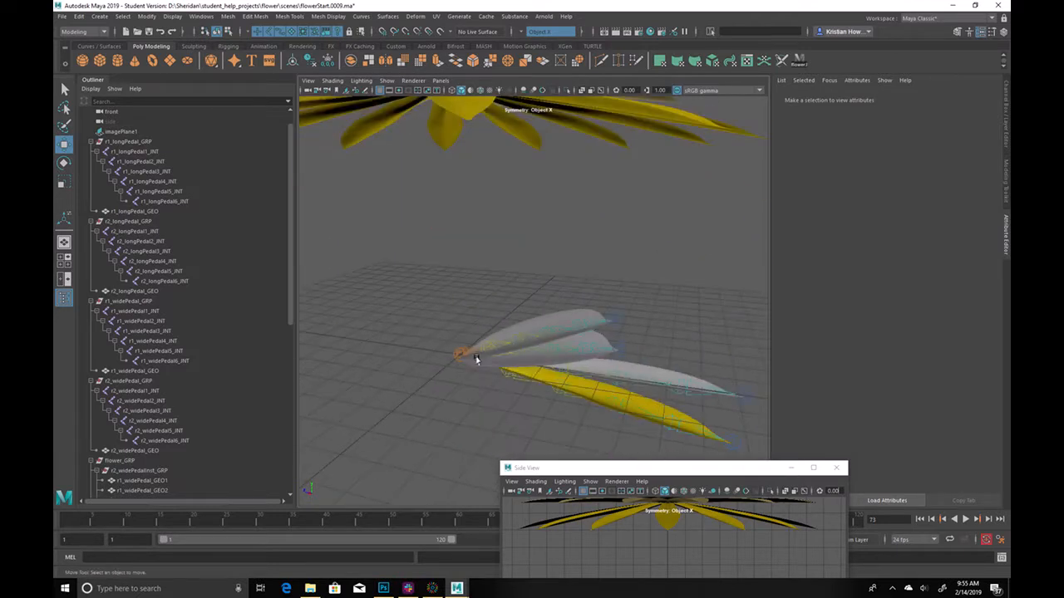
click(538, 317)
shift+click(593, 336)
shift+click(649, 400)
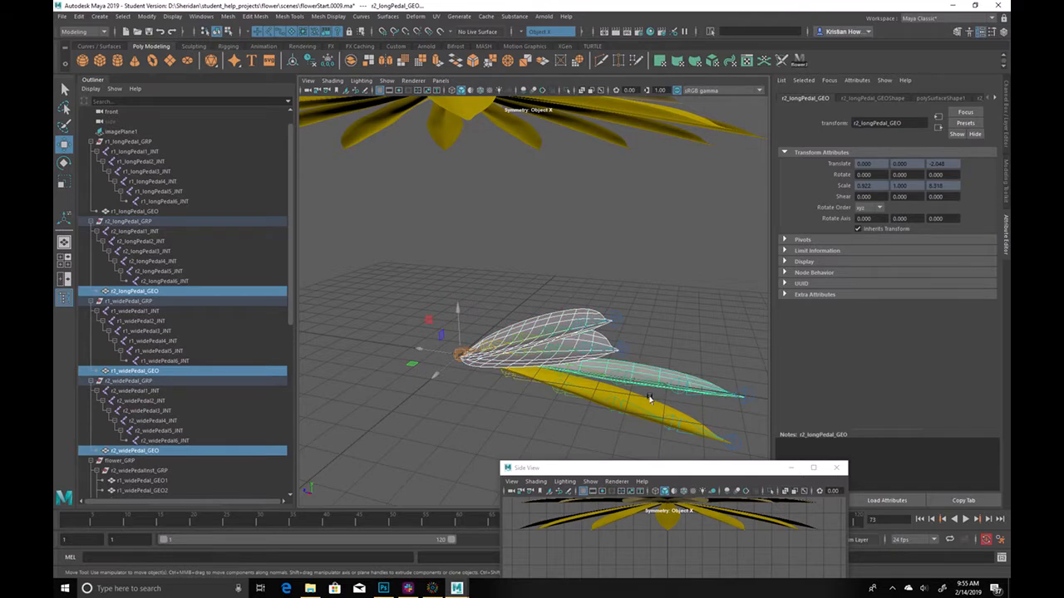
shift+click(649, 405)
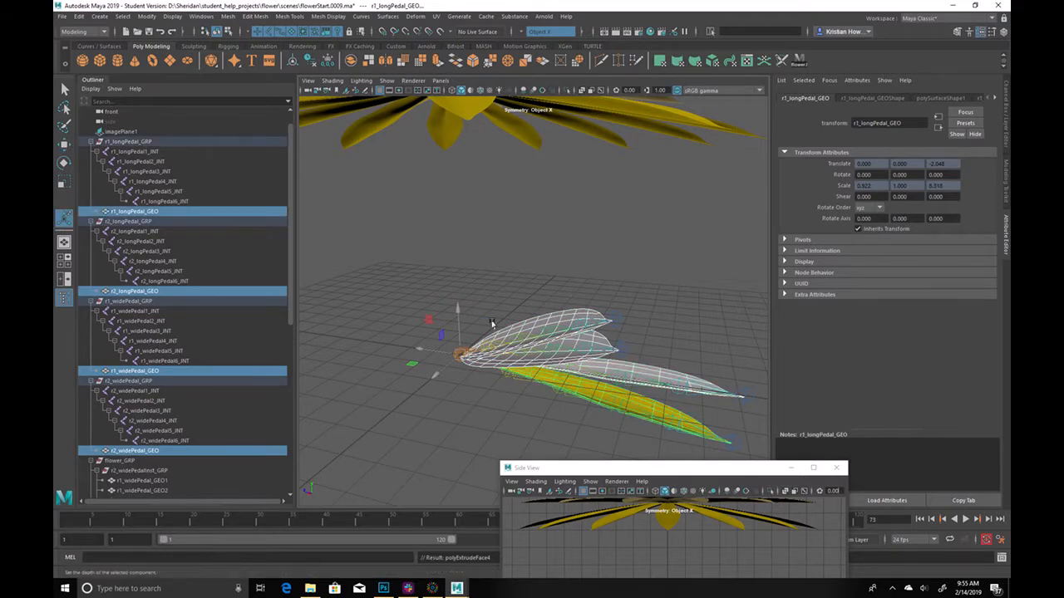
key(ctrl+e)
click(724, 313)
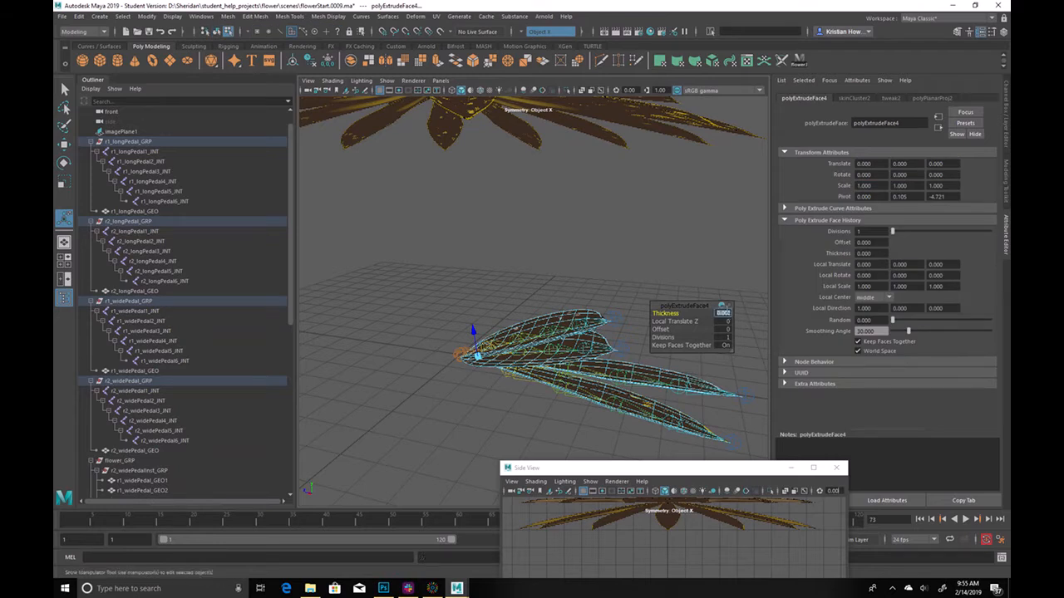
text(0.1)
key(Return)
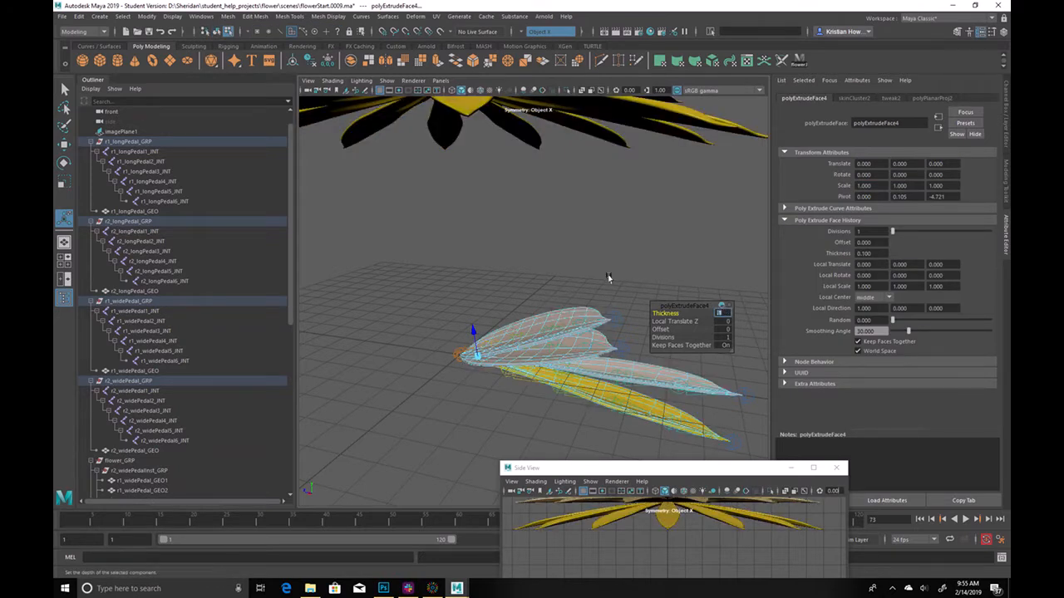
Scrub the timeline to frame 11 and examine the thickened petals and the bud's base from several angles
alt+drag(582, 213, 502, 356)
drag(66, 521, 133, 523)
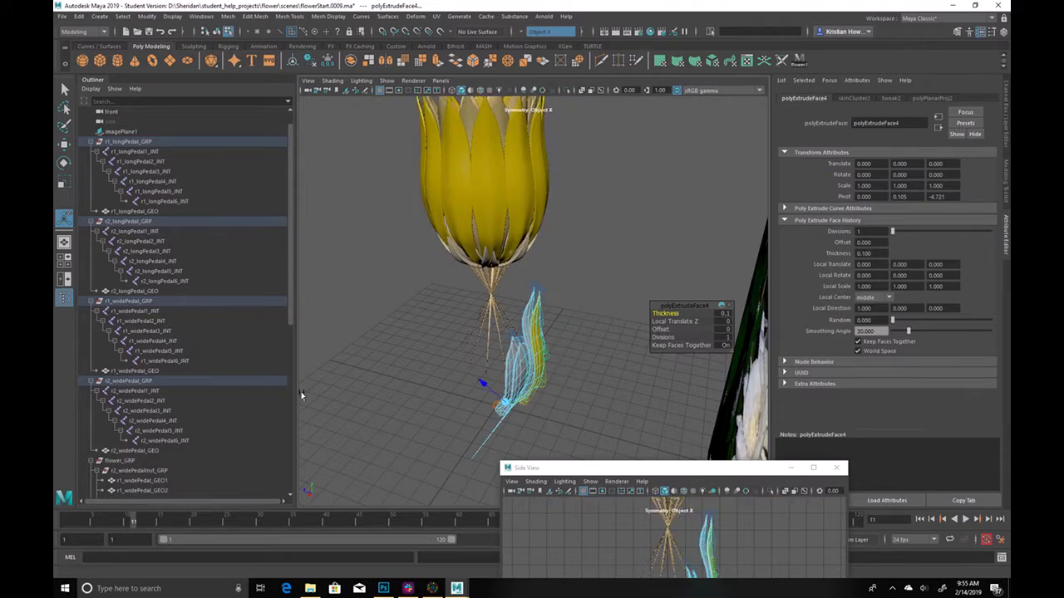
alt+right_drag(376, 344, 457, 344)
alt+drag(457, 344, 357, 325)
alt+right_drag(357, 324, 401, 349)
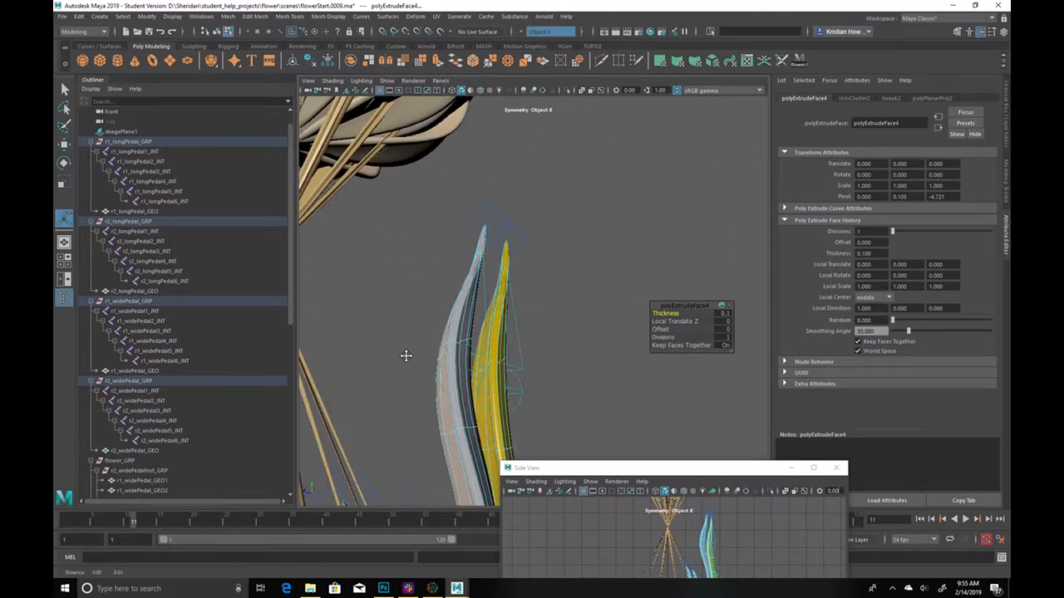
alt+middle_drag(401, 349, 524, 335)
alt+drag(524, 335, 529, 383)
click(499, 353)
alt+right_drag(529, 382, 402, 390)
mouse_move(402, 390)
alt+mouse_down()
mouse_move(397, 482)
mouse_move(391, 408)
alt+mouse_up()
alt+right_drag(391, 407, 267, 370)
alt+drag(387, 365, 392, 429)
alt+right_drag(392, 428, 530, 437)
alt+drag(529, 437, 429, 380)
alt+middle_drag(429, 380, 482, 333)
alt+drag(482, 332, 460, 316)
alt+right_drag(460, 316, 574, 383)
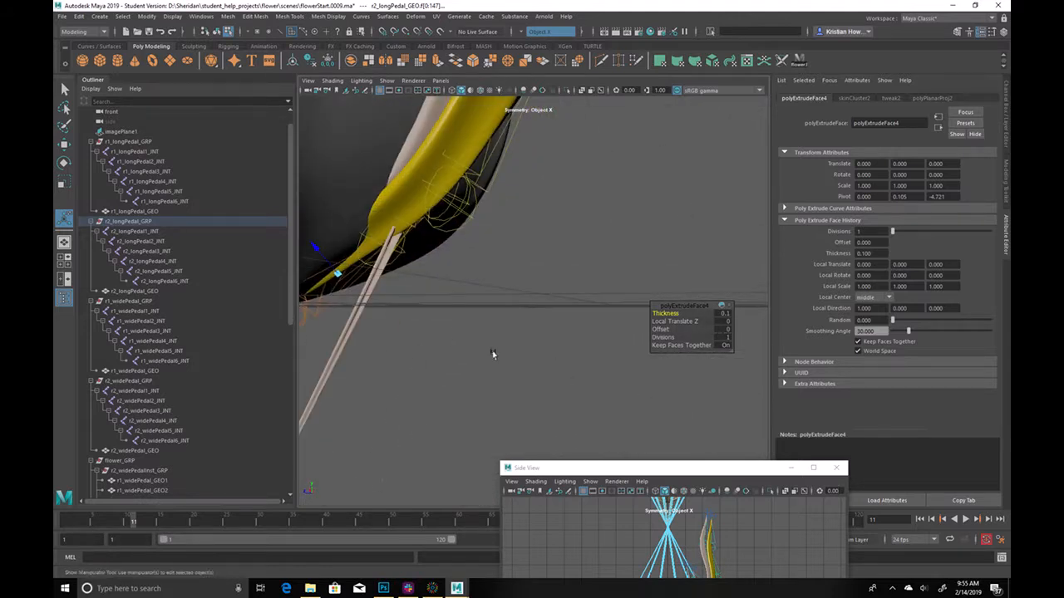
Undo the selection and frame changes and the 0.1 thickness on the source petals
key(ctrl+z)
key(ctrl+z)
key(ctrl+z)
key(ctrl+z)
key(ctrl+z)
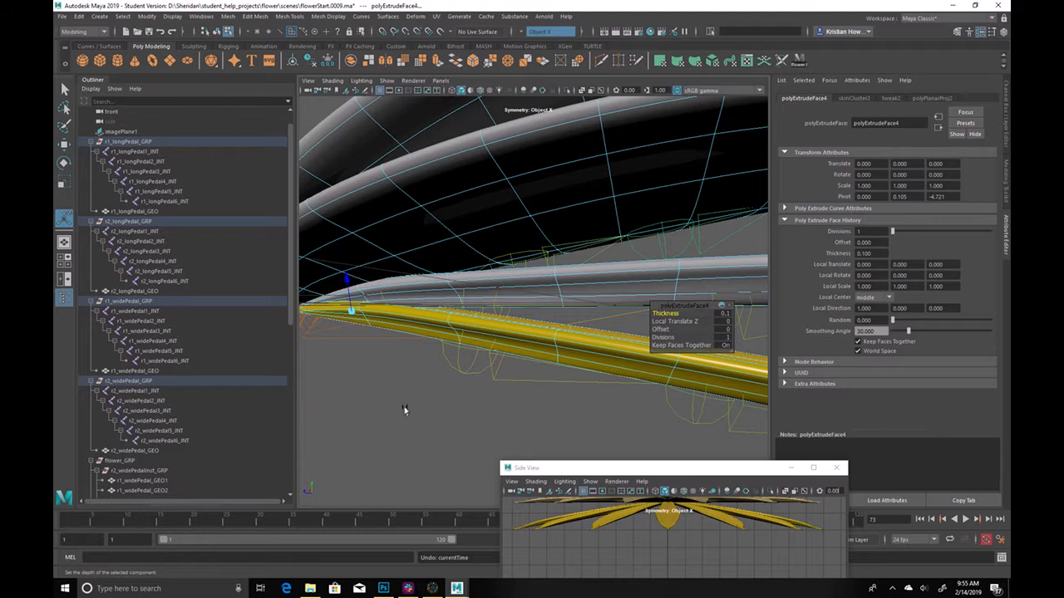
key(ctrl+z)
key(ctrl+z)
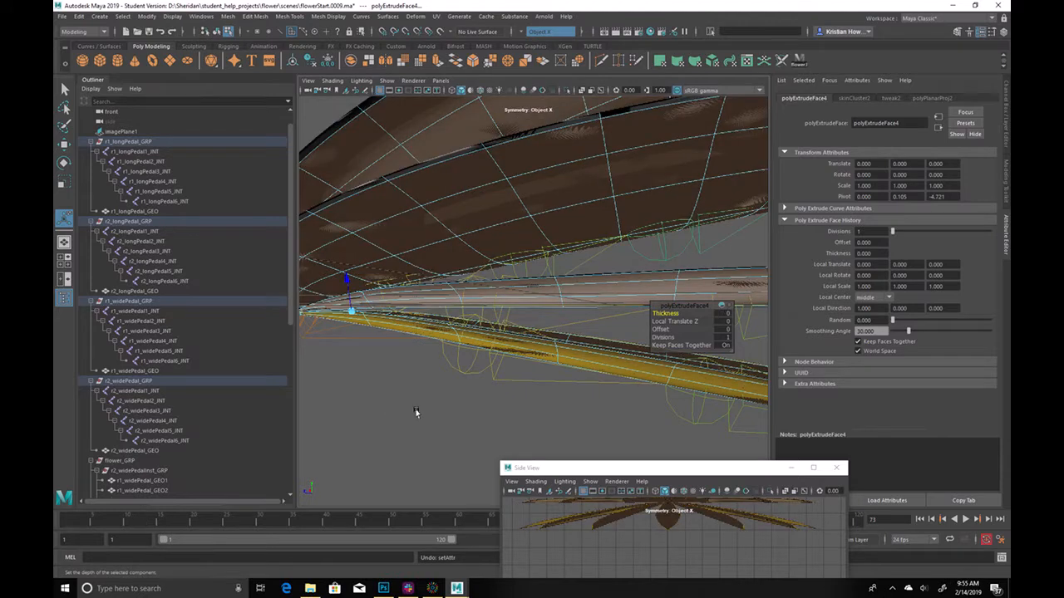
Extrude the four source petals again, push the faces out about 0.021 in local Z, and return to object selection with nothing selected
click(438, 63)
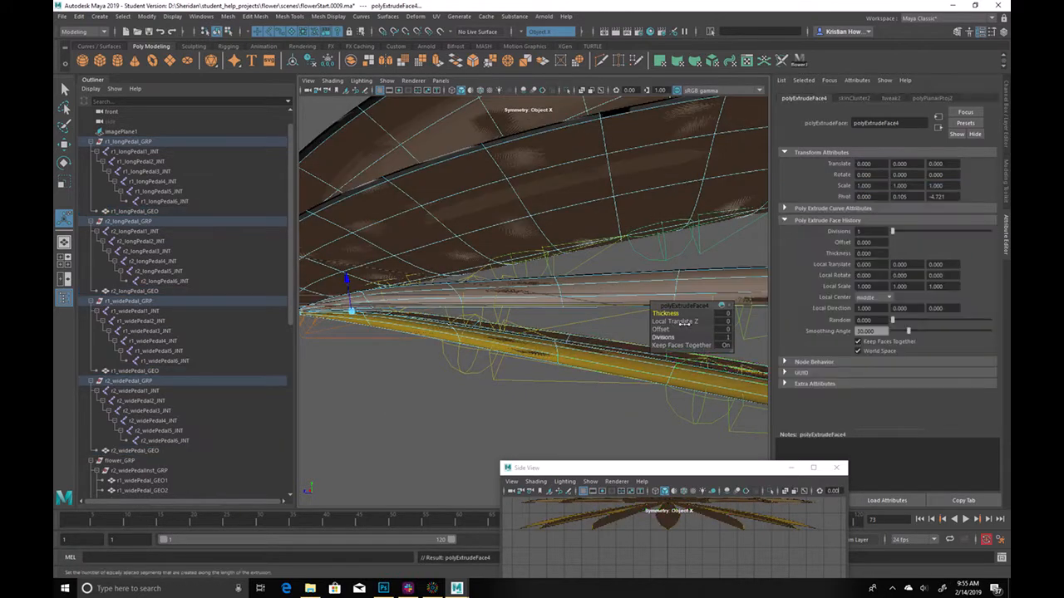
drag(348, 279, 364, 274)
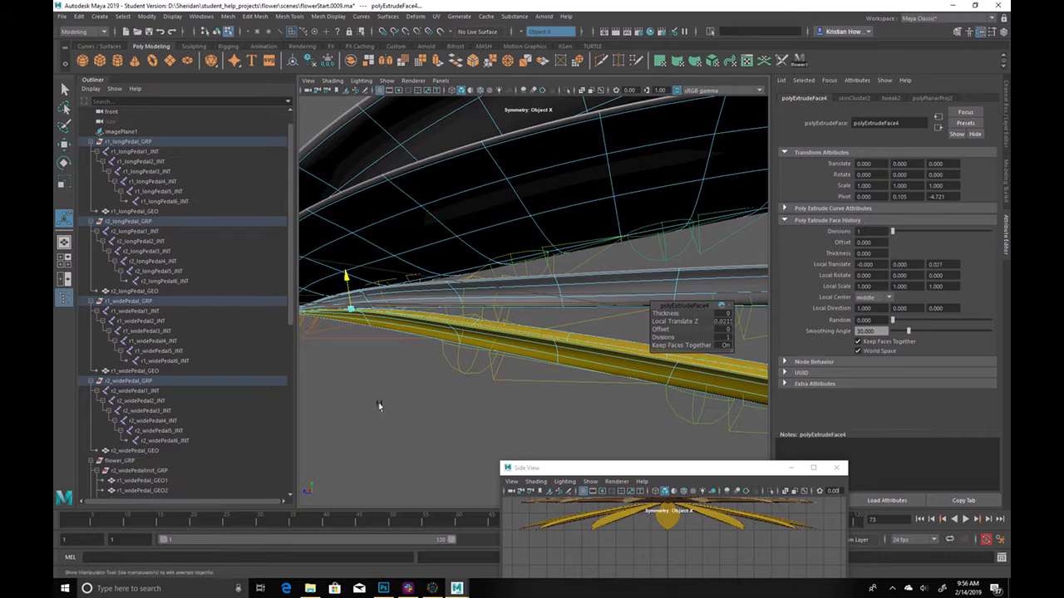
click(377, 404)
alt+drag(378, 404, 423, 396)
alt+right_drag(423, 397, 274, 351)
key(q)
key(F8)
click(537, 186)
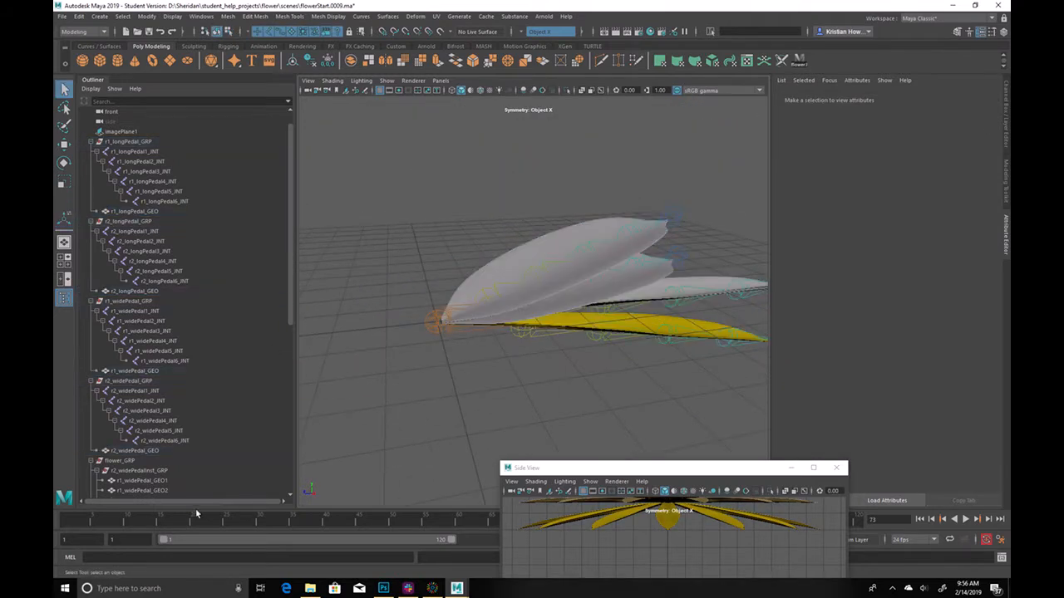
Play the opening animation, stop it, and examine the closed bud and thickened source petals at frame 1 from several angles
key(alt+v)
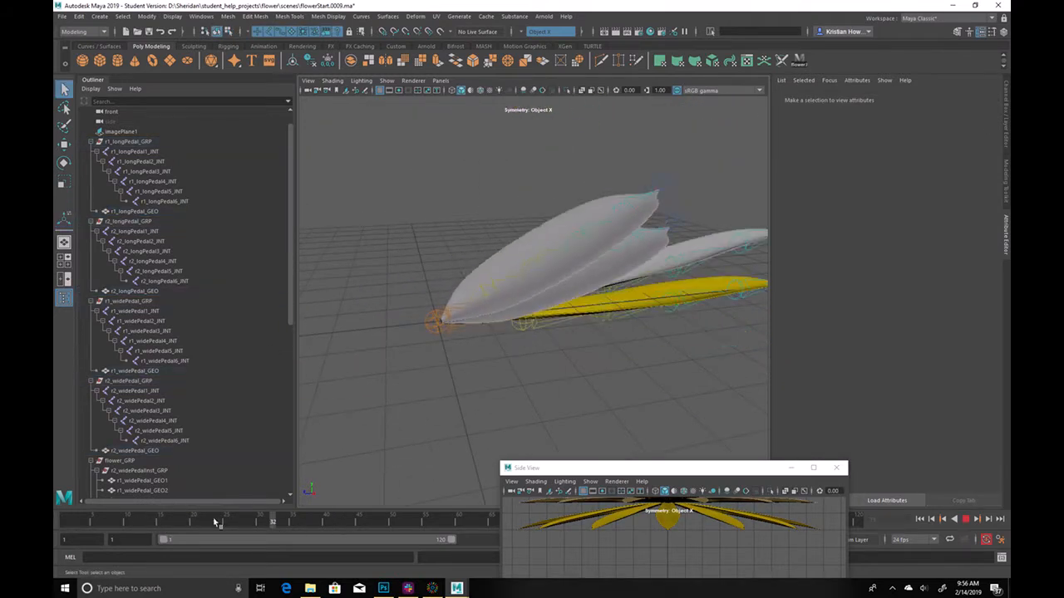
key(Escape)
alt+middle_drag(498, 216, 573, 341)
alt+right_drag(574, 341, 645, 288)
alt+middle_drag(646, 287, 490, 367)
alt+right_drag(490, 367, 400, 315)
alt+drag(400, 315, 472, 368)
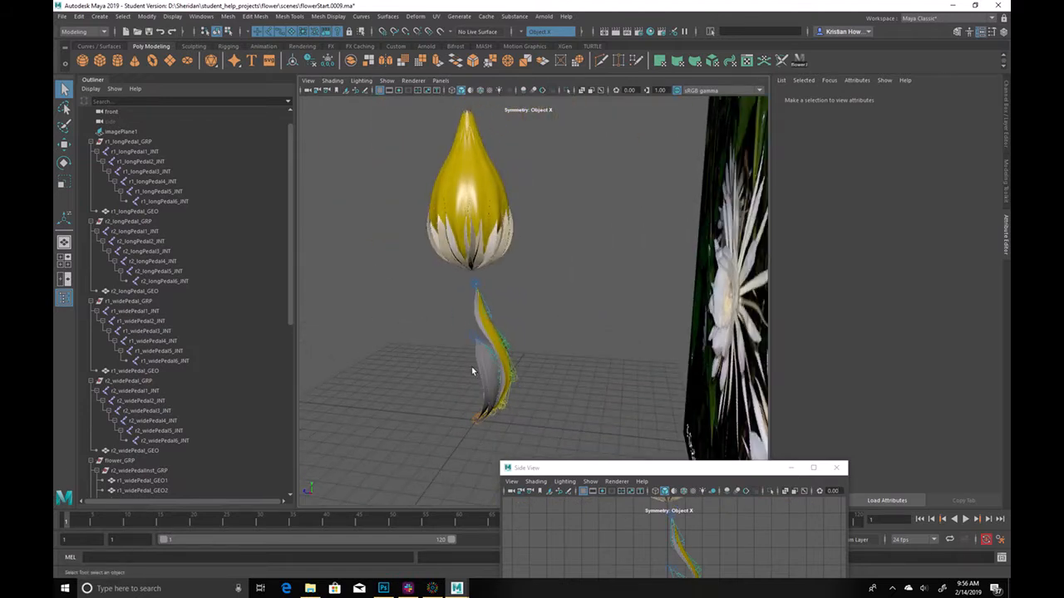
alt+drag(475, 192, 567, 224)
alt+right_drag(567, 223, 680, 237)
alt+drag(679, 237, 620, 321)
alt+right_drag(620, 322, 537, 262)
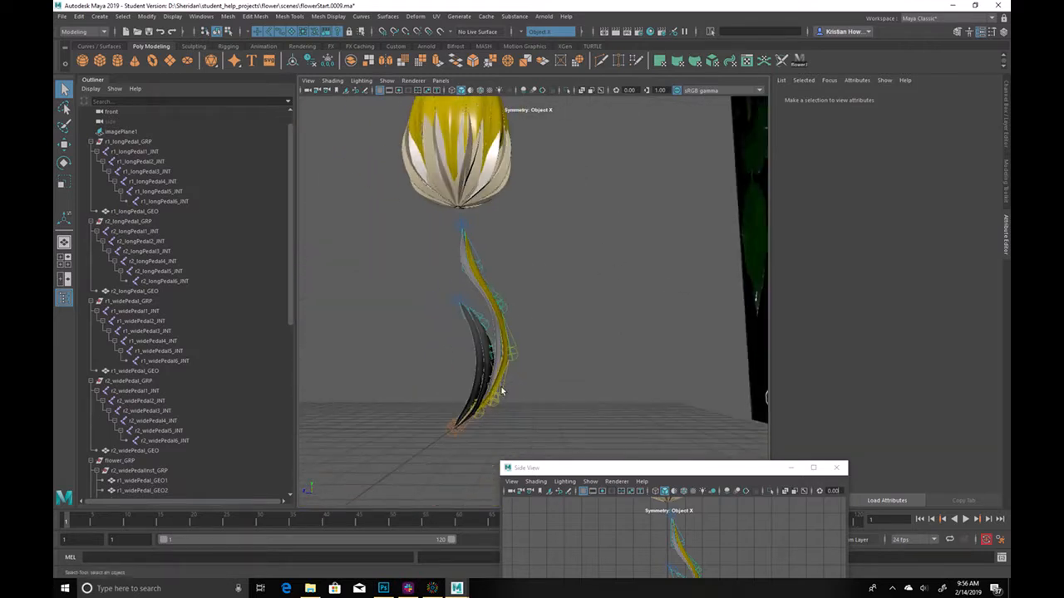
alt+right_drag(501, 391, 646, 458)
alt+drag(645, 457, 554, 349)
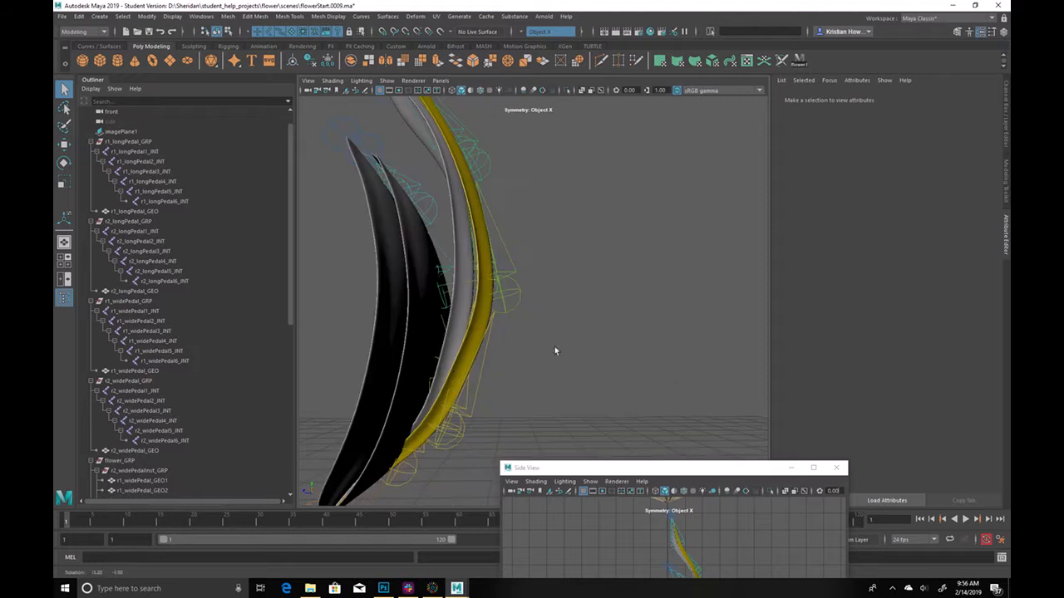
alt+drag(465, 398, 387, 435)
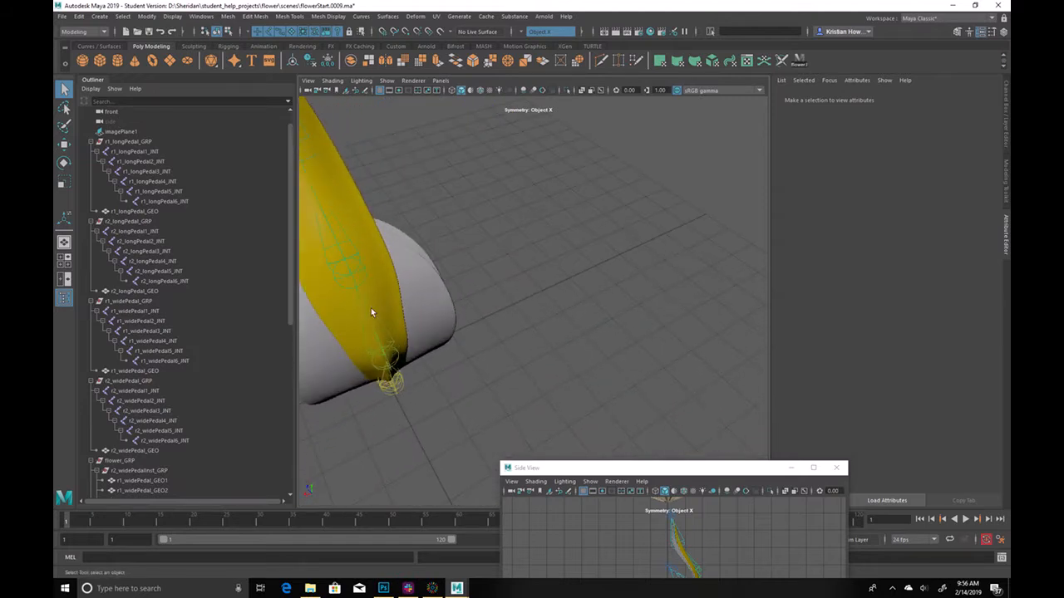
Examine the thickened source petals and the closed bud from several angles and distances
alt+drag(459, 322, 491, 250)
alt+right_drag(490, 249, 444, 269)
alt+middle_drag(444, 269, 582, 380)
alt+right_drag(581, 380, 465, 341)
alt+drag(466, 340, 398, 407)
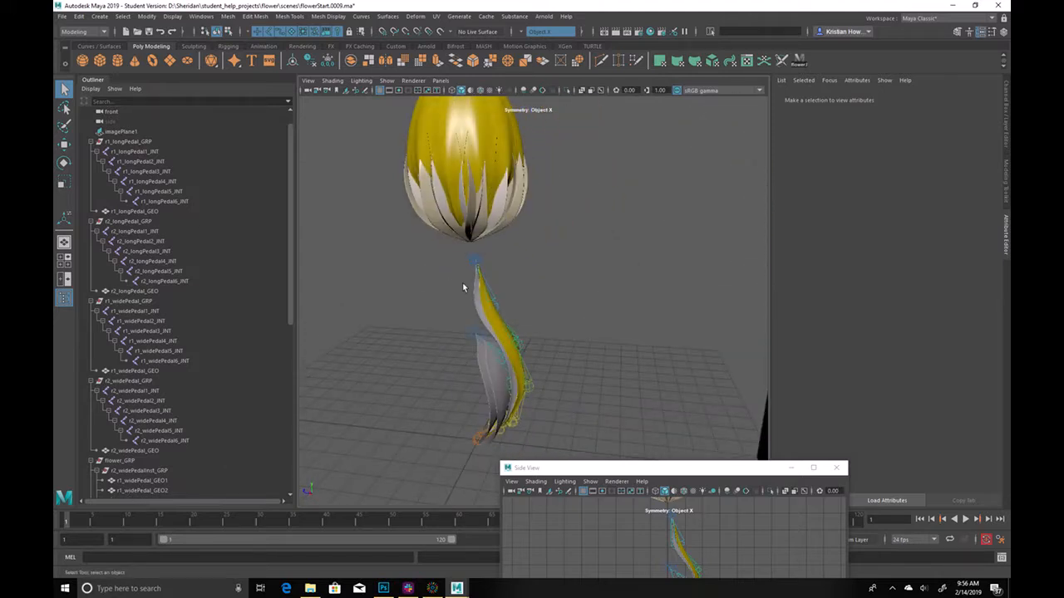
alt+drag(499, 253, 572, 331)
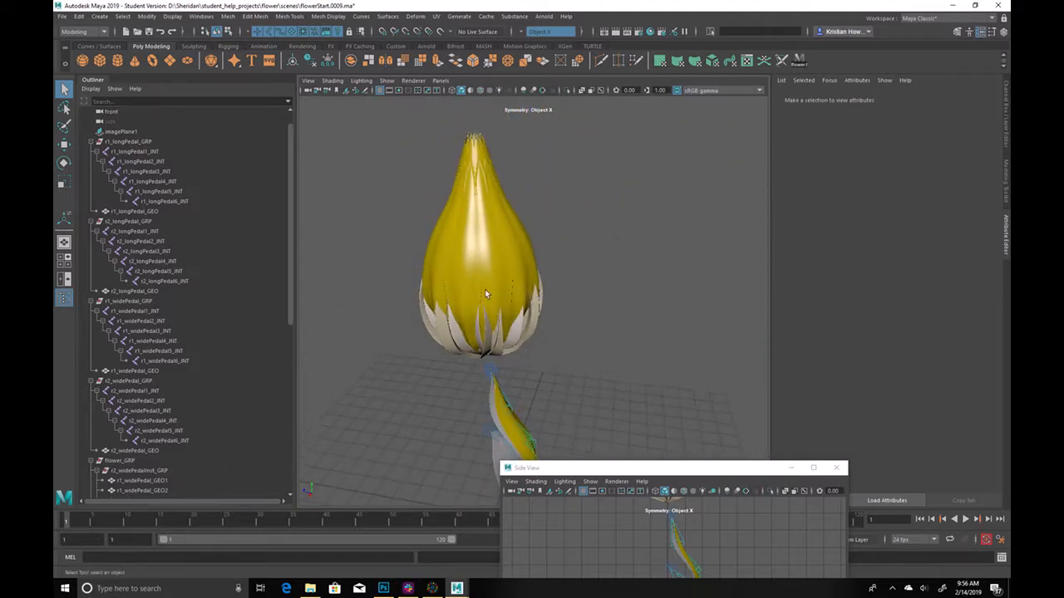
scroll(187, 358, down, 8)
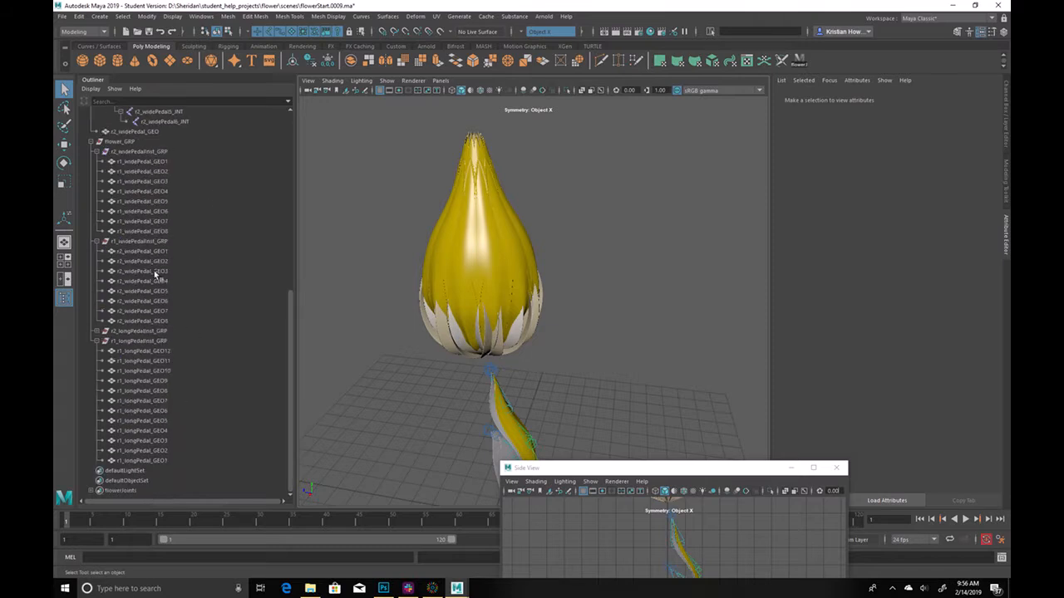
scroll(156, 307, up, 2)
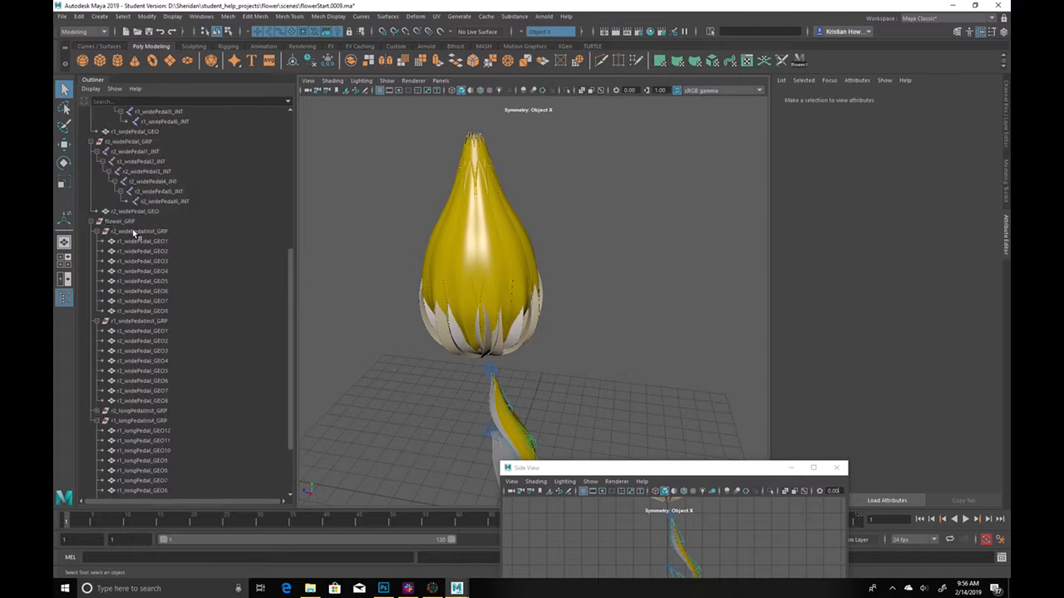
Select the r2_widePedalInst_GRP instance ring and examine where its petals sit on the closed bud
click(133, 230)
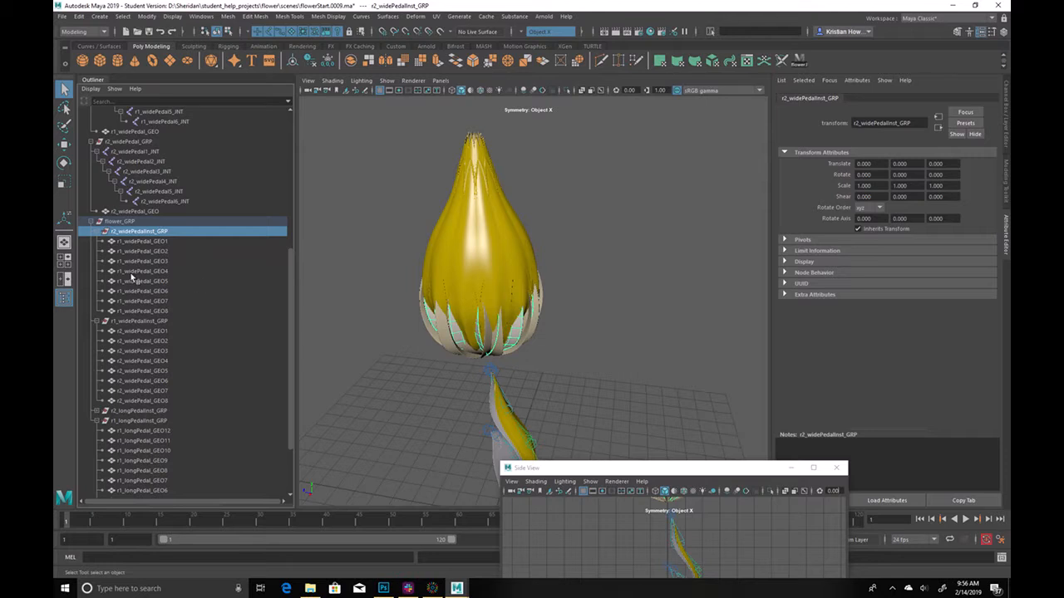
scroll(253, 197, up, 8)
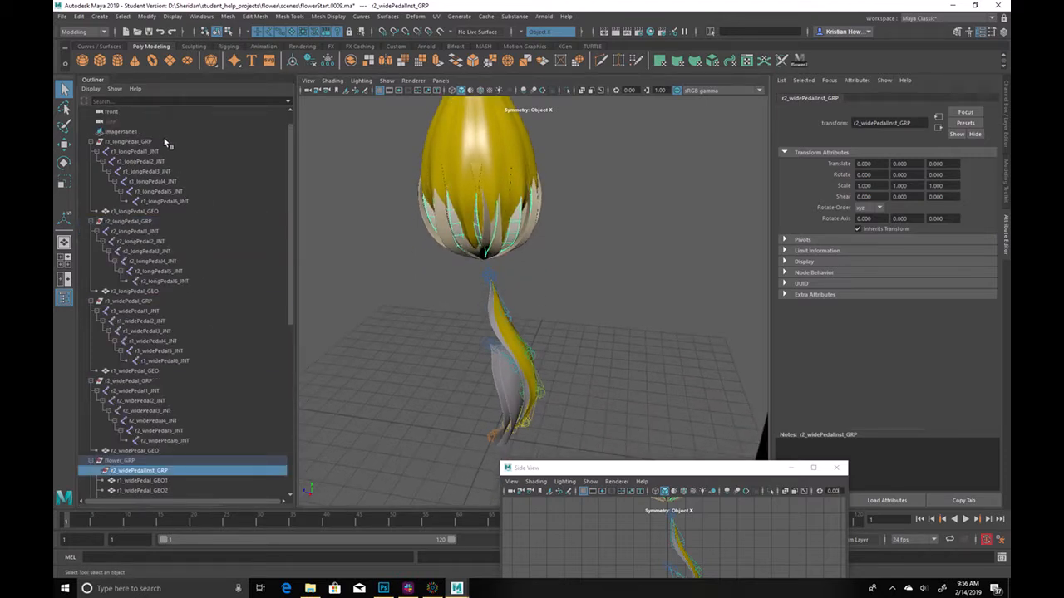
ctrl+click(154, 211)
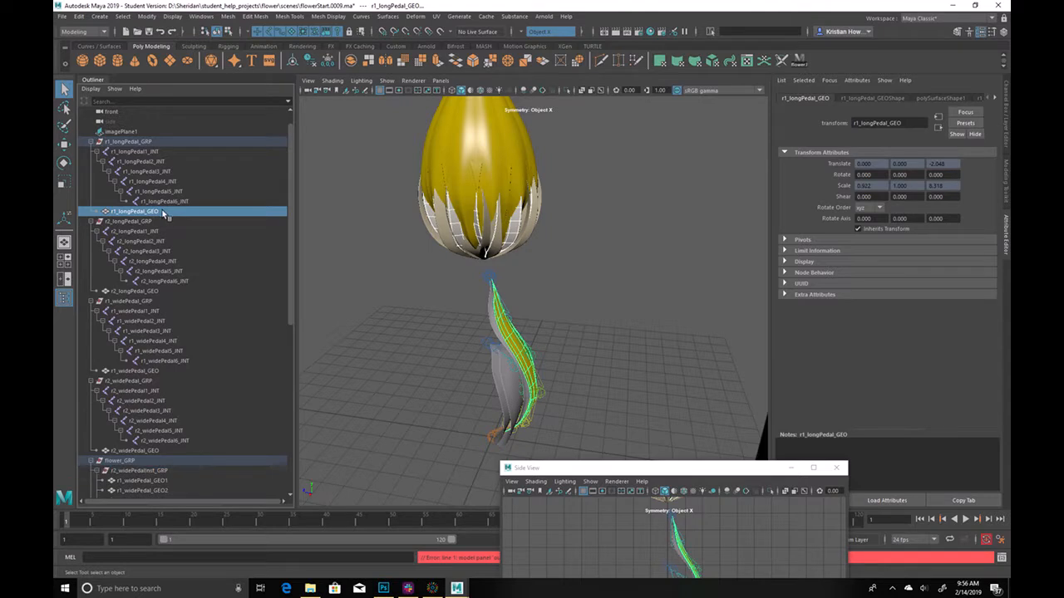
click(217, 470)
click(203, 443)
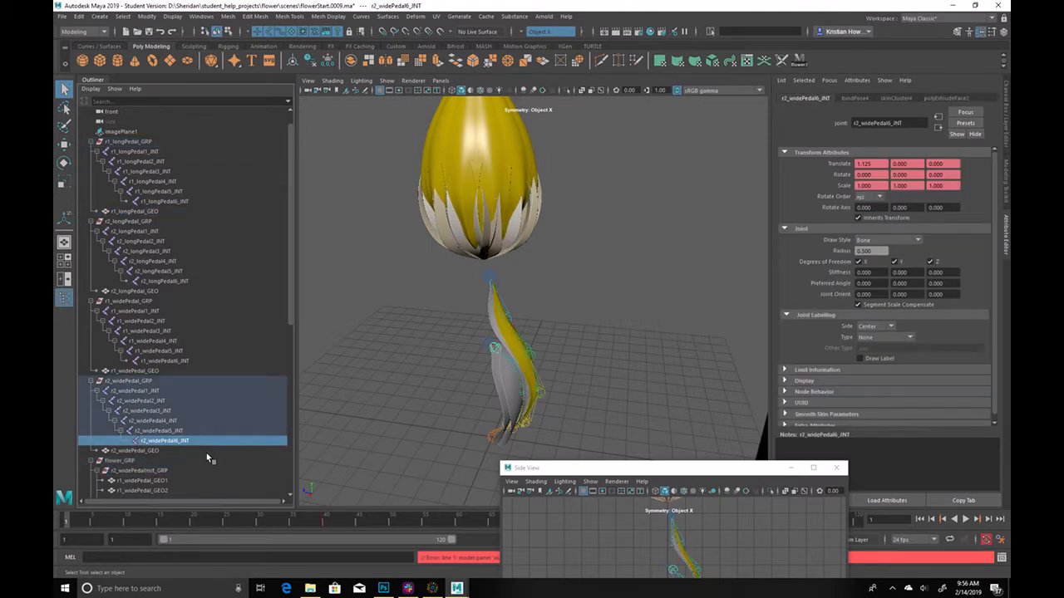
click(204, 460)
click(207, 469)
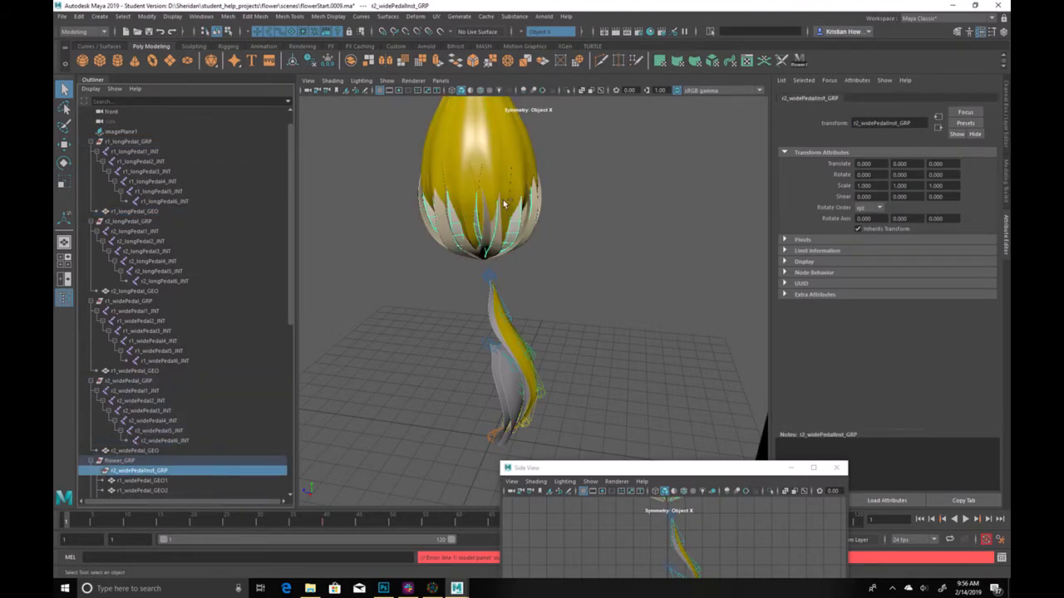
alt+drag(496, 223, 551, 304)
scroll(176, 343, down, 10)
alt+right_drag(476, 339, 542, 294)
alt+middle_drag(542, 295, 592, 340)
alt+right_drag(592, 340, 527, 217)
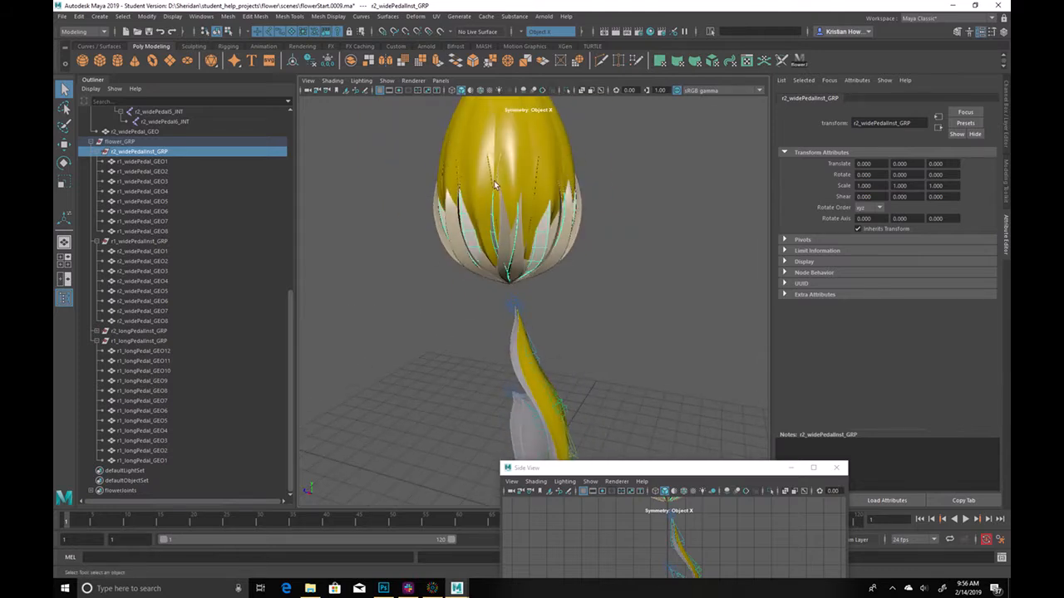
Select the yellow source petal r1_longPedal_GEO with the bud and the source petals in view
alt+drag(651, 311, 546, 235)
alt+middle_drag(600, 435, 589, 358)
alt+right_drag(589, 359, 607, 373)
alt+drag(606, 373, 499, 367)
click(525, 327)
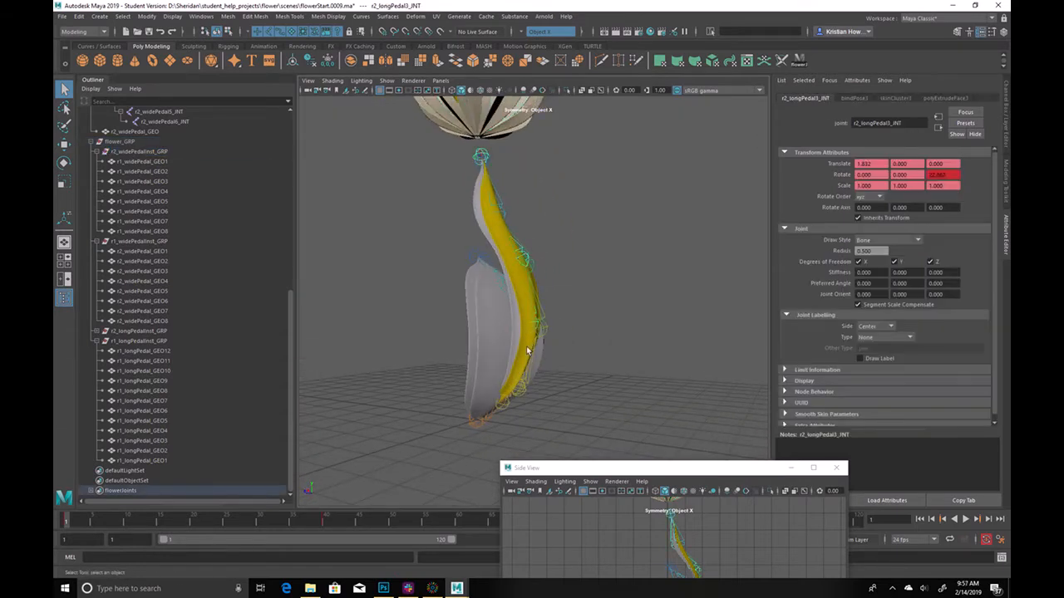
click(476, 220)
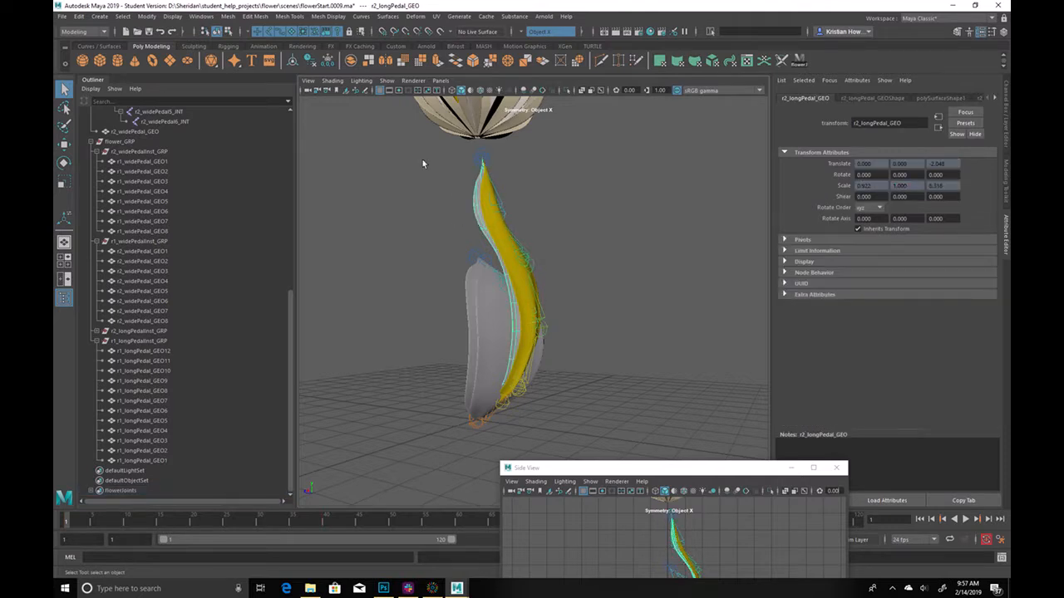
key(f)
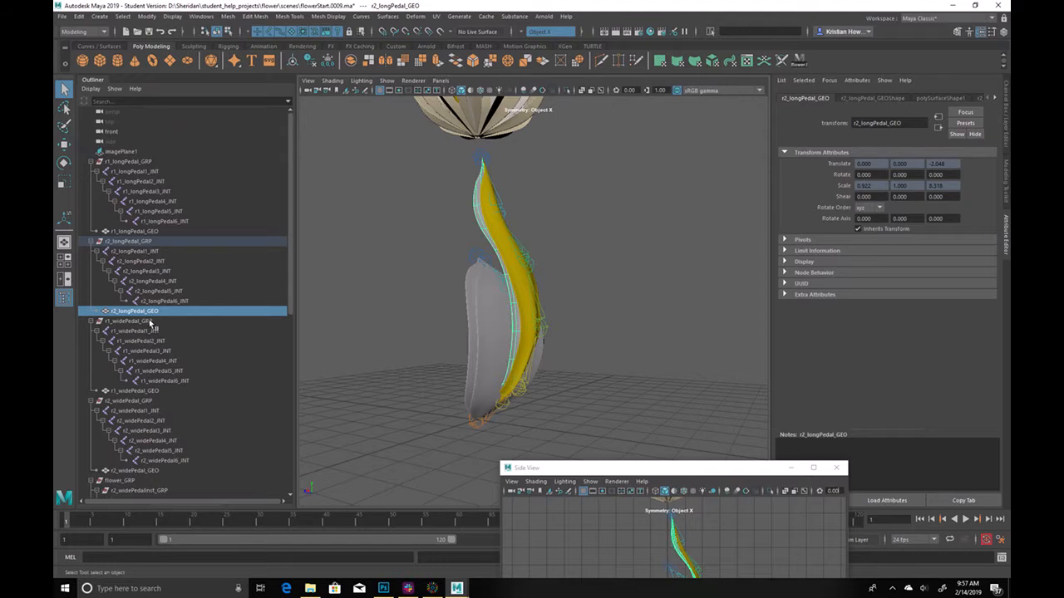
click(158, 231)
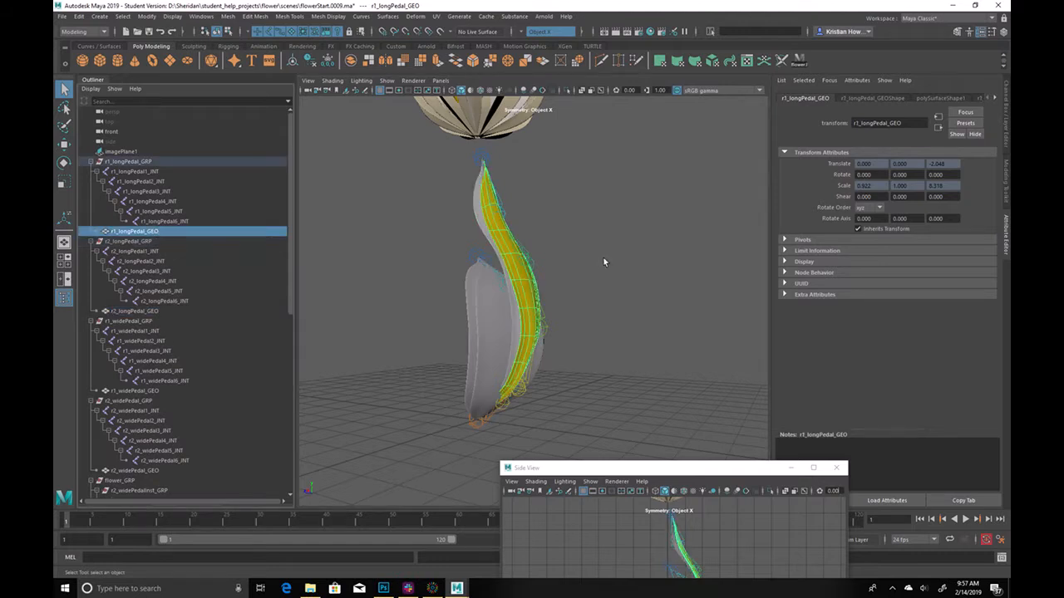
alt+drag(600, 259, 532, 241)
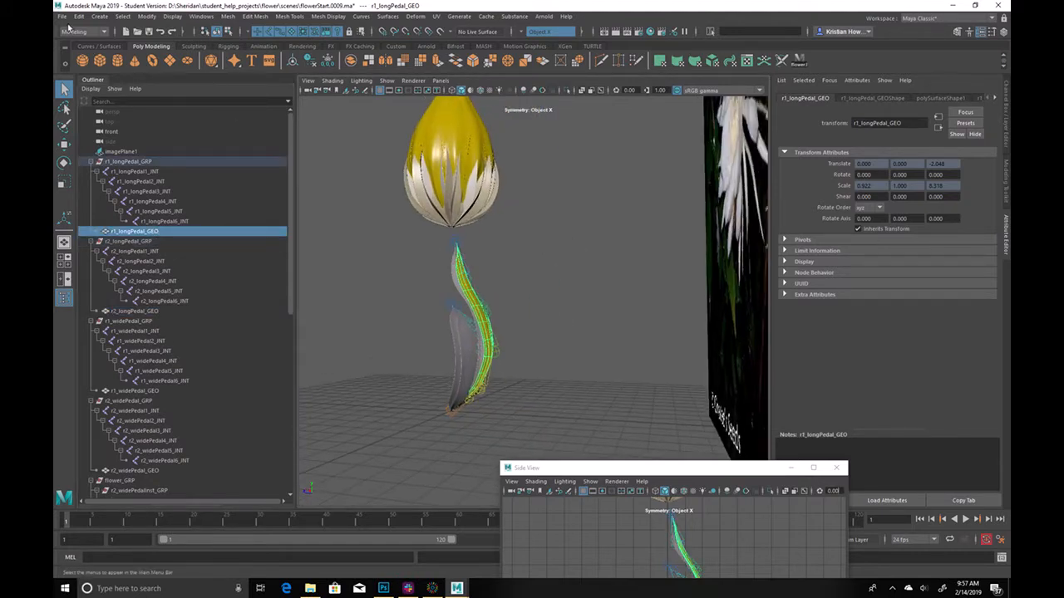
Save the scene as a new incremental version, continuing past the student-version notice
click(62, 17)
click(107, 76)
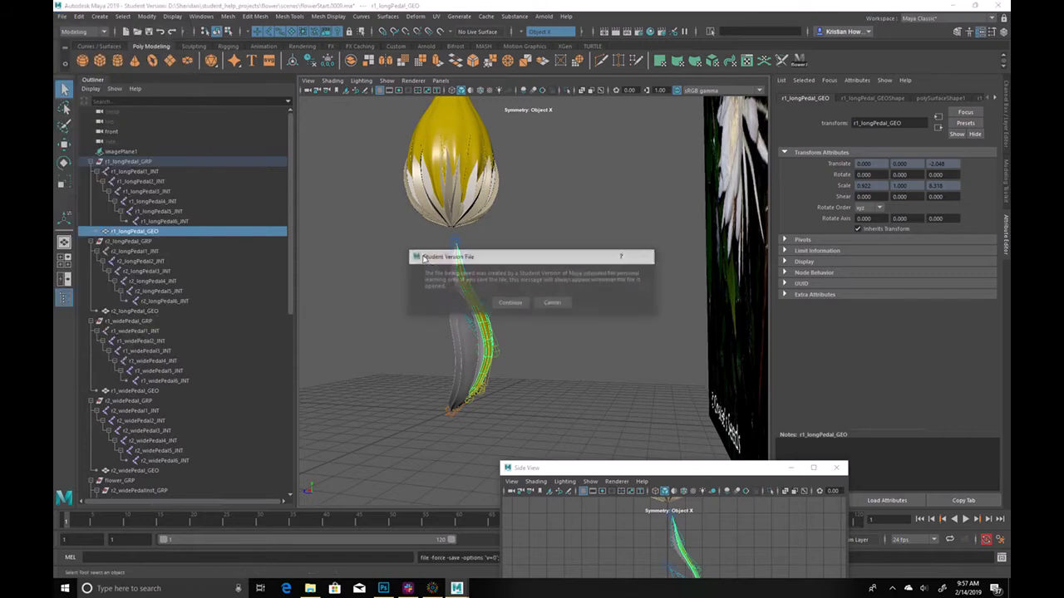
click(511, 302)
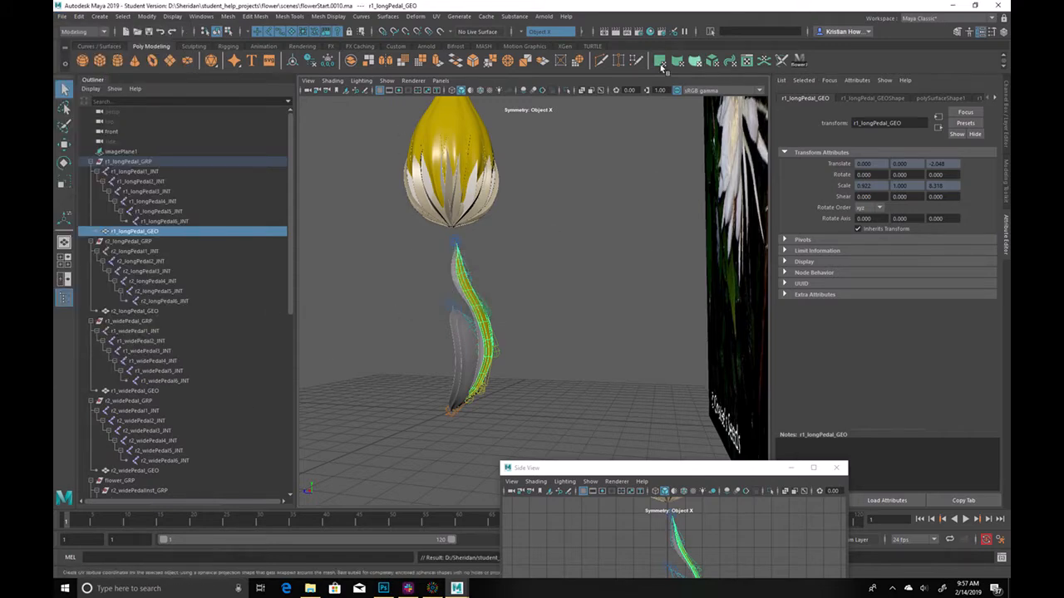
Create a blend shape deformer for r1_longPedal_GEO in the Shape Editor, with the editor moved clear of the petals
click(227, 47)
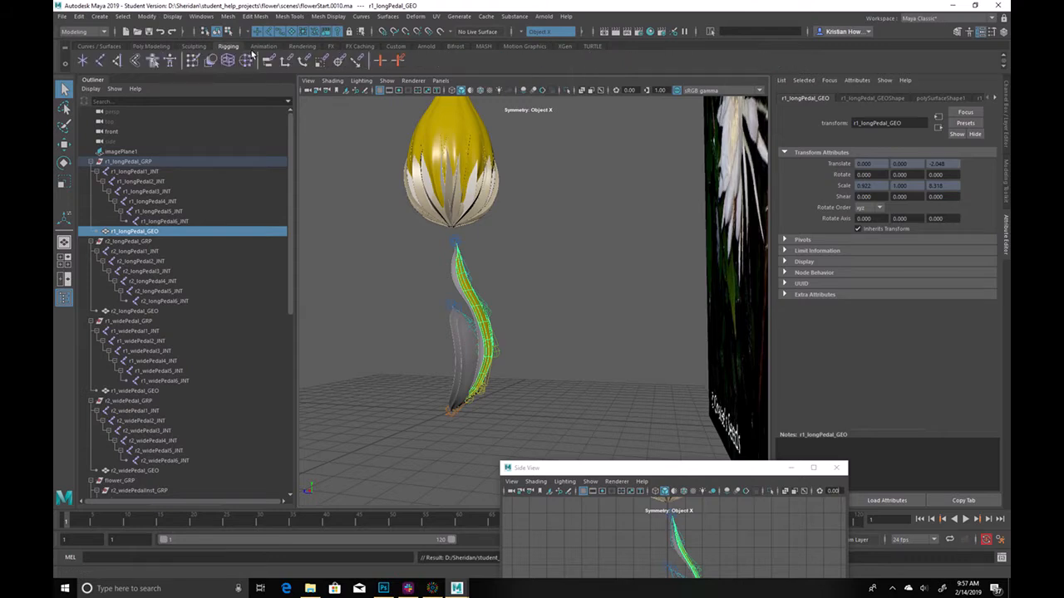
click(202, 47)
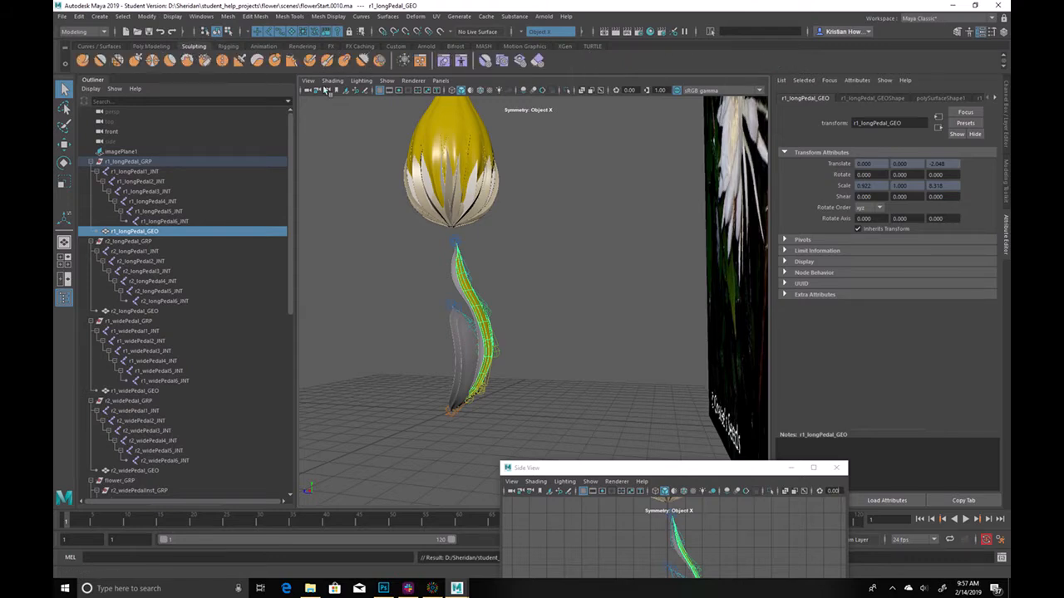
click(443, 61)
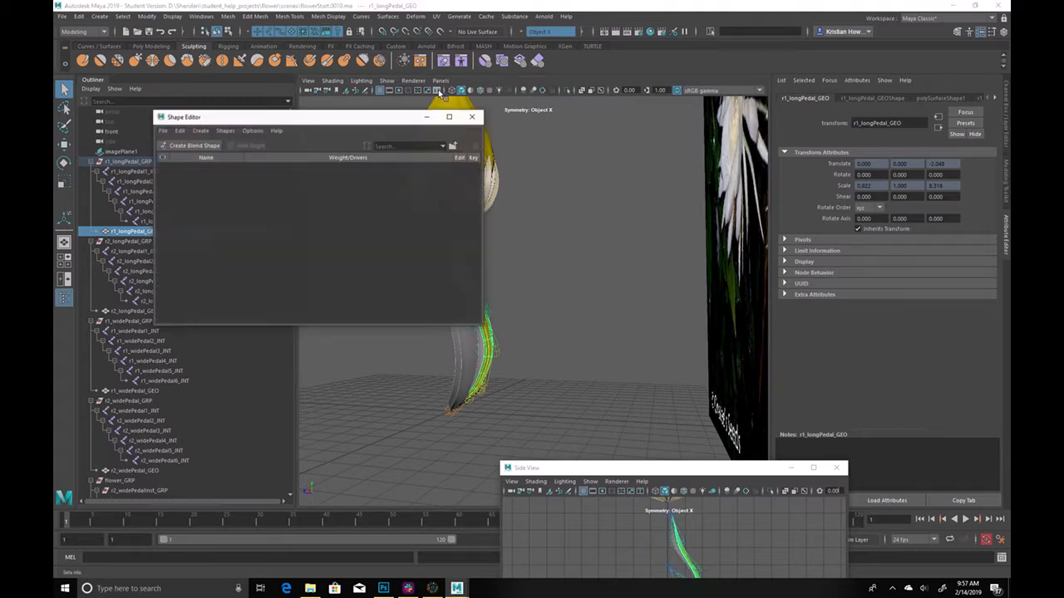
drag(382, 118, 916, 187)
click(730, 215)
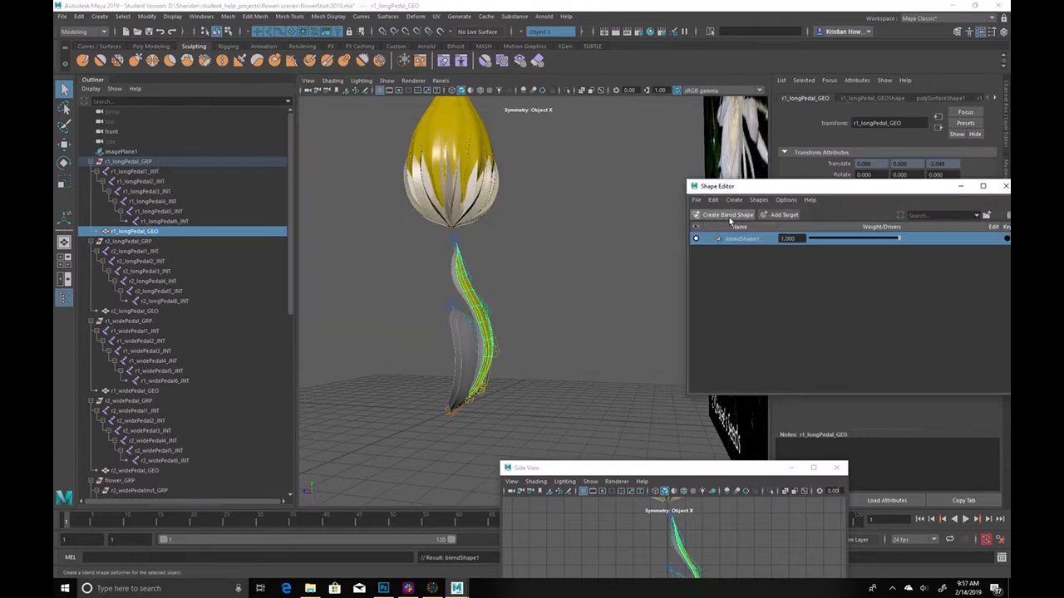
Rename the new blend shape as r1_long_BLD
double_click(739, 239)
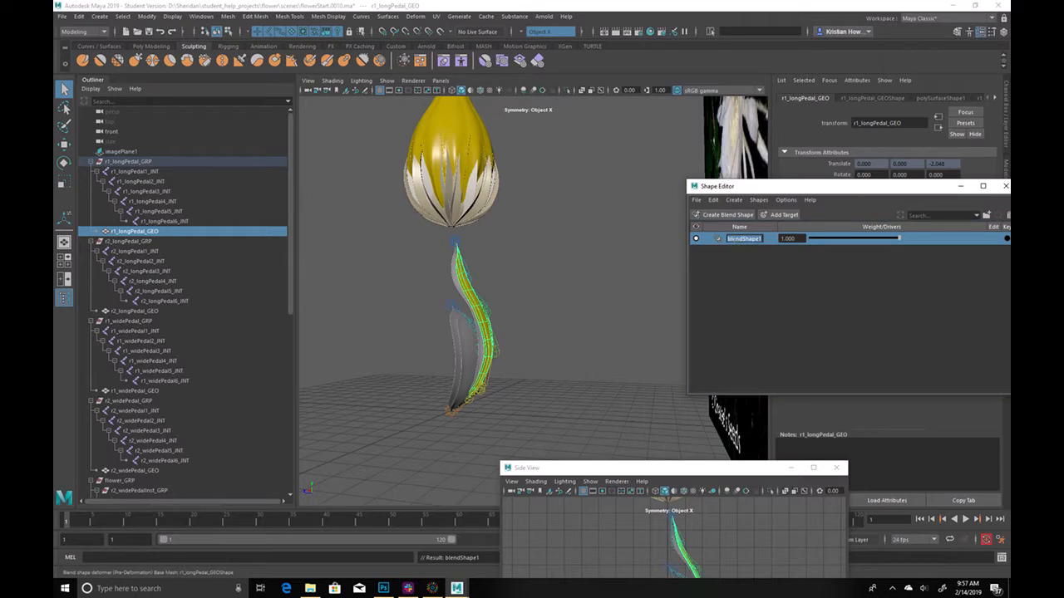
text(l)
text(1_blendShape)
key(BackSpace)
key(Return)
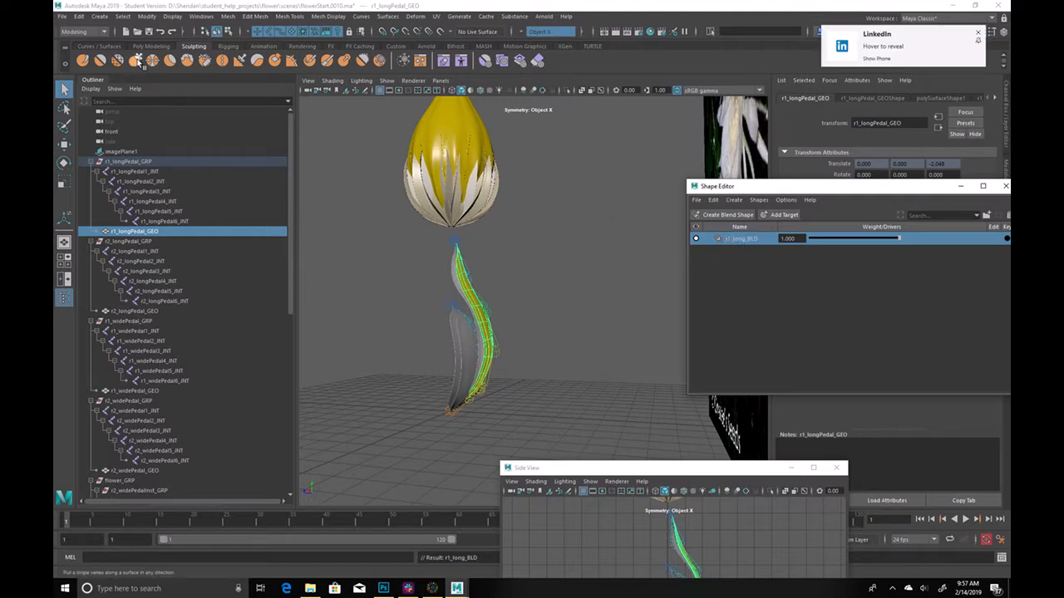
Dismiss the incoming message notification and minimize the phone-mirroring window to return to Maya
mouse_move(903, 43)
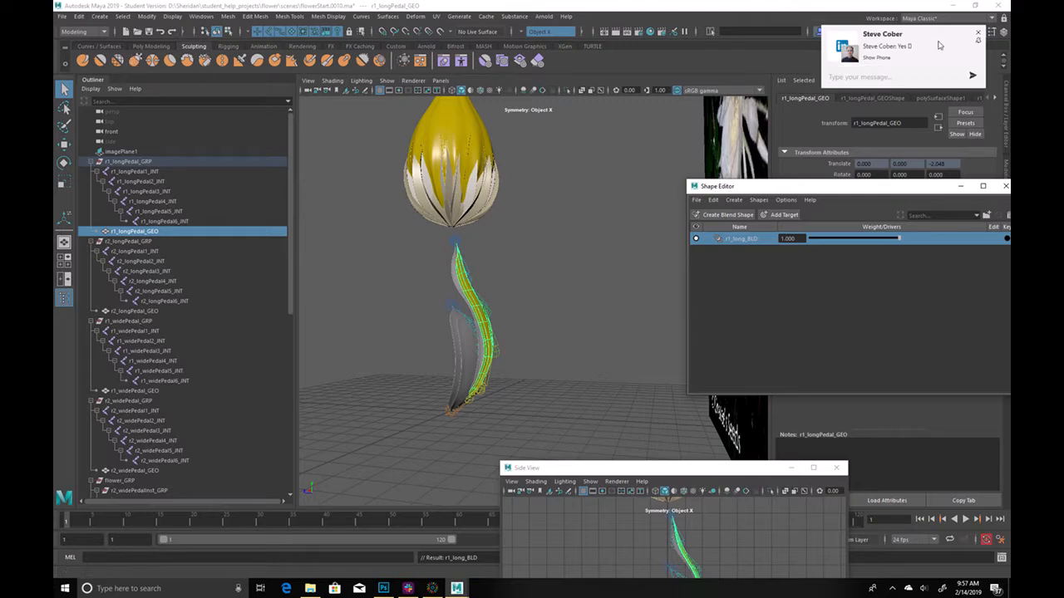
click(981, 33)
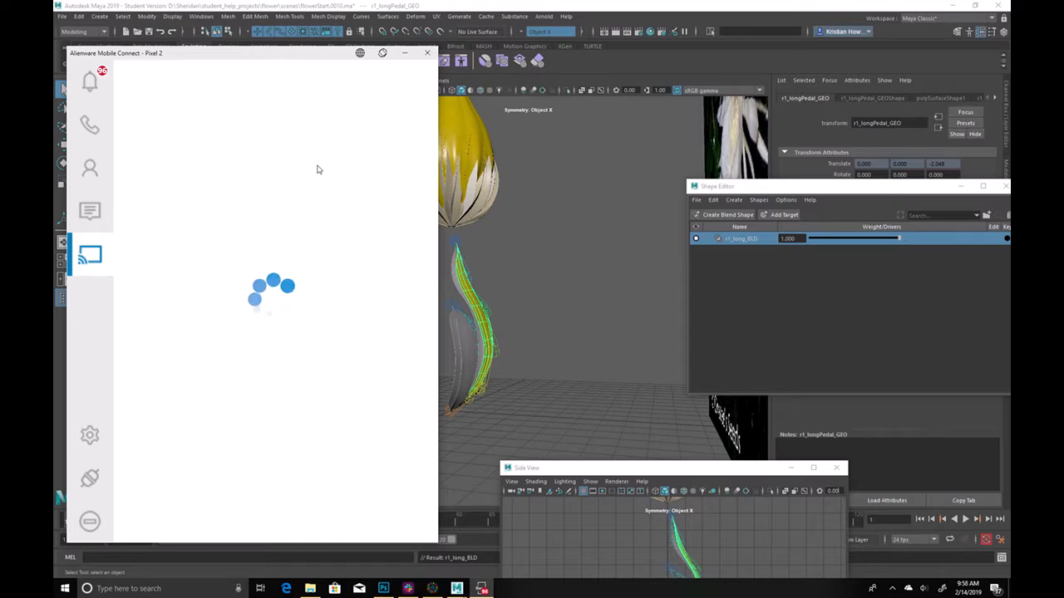
click(405, 53)
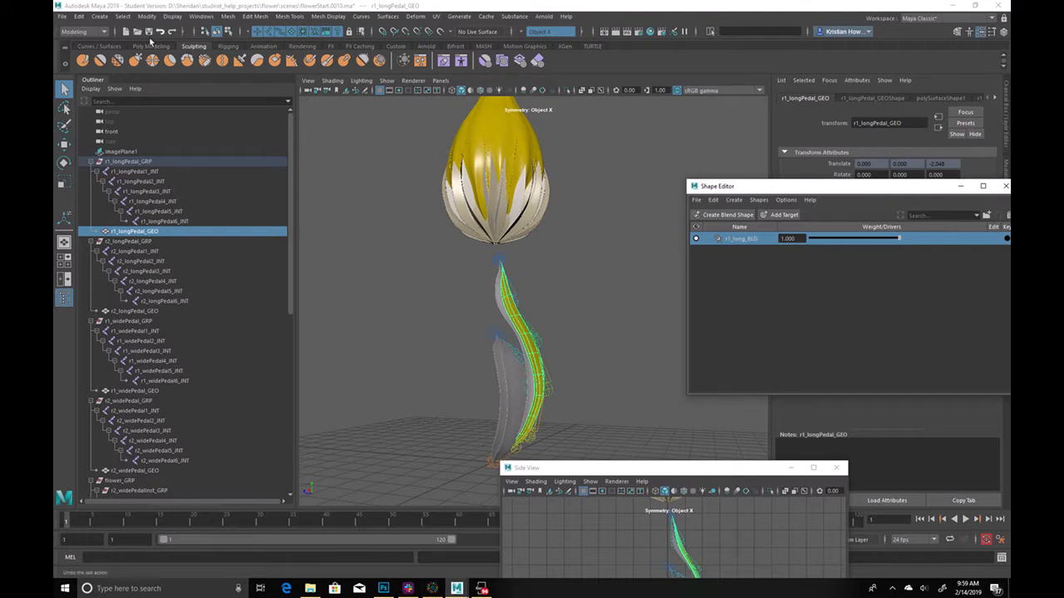
click(136, 61)
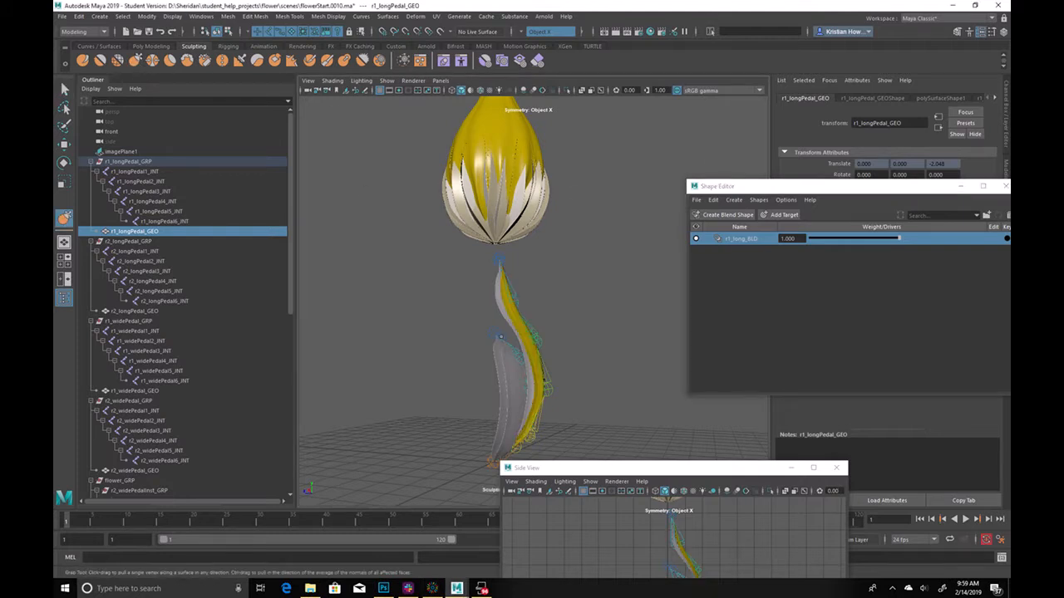
key(f)
mouse_move(541, 282)
alt+mouse_down()
mouse_move(606, 295)
mouse_move(540, 299)
alt+mouse_up()
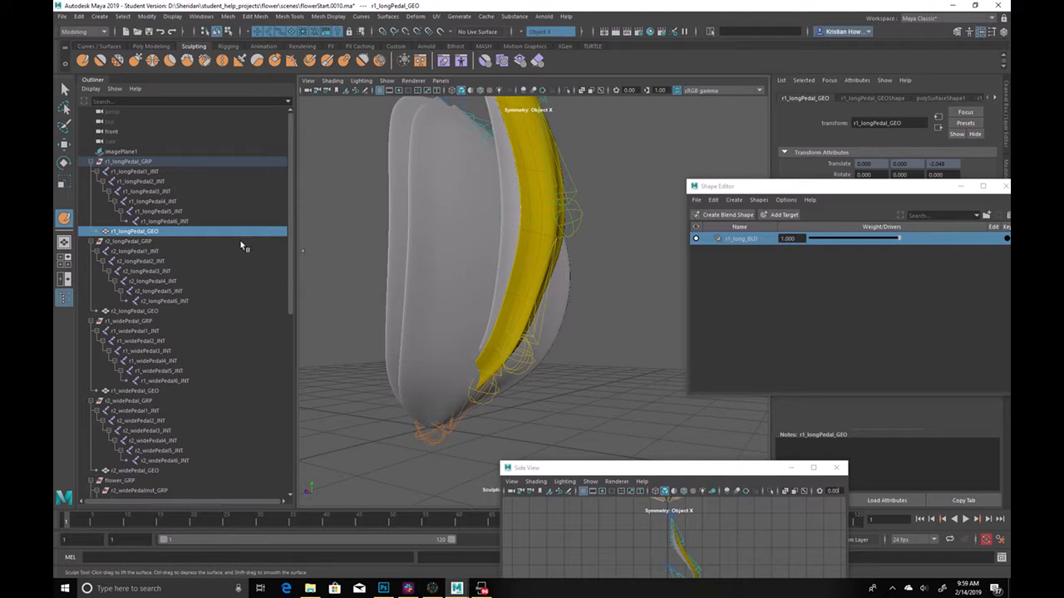
click(170, 222)
click(175, 231)
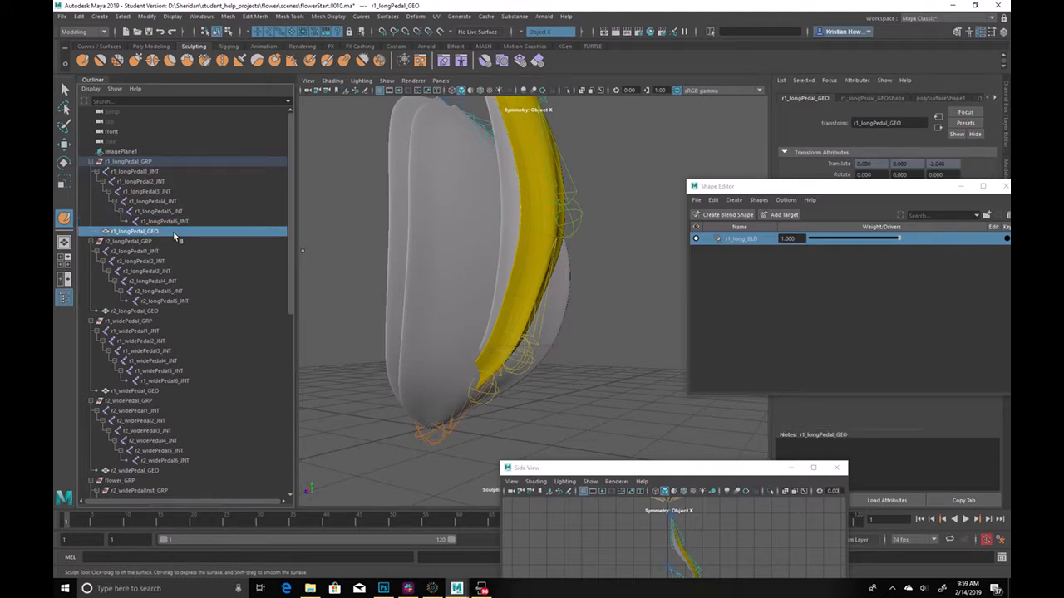
click(174, 261)
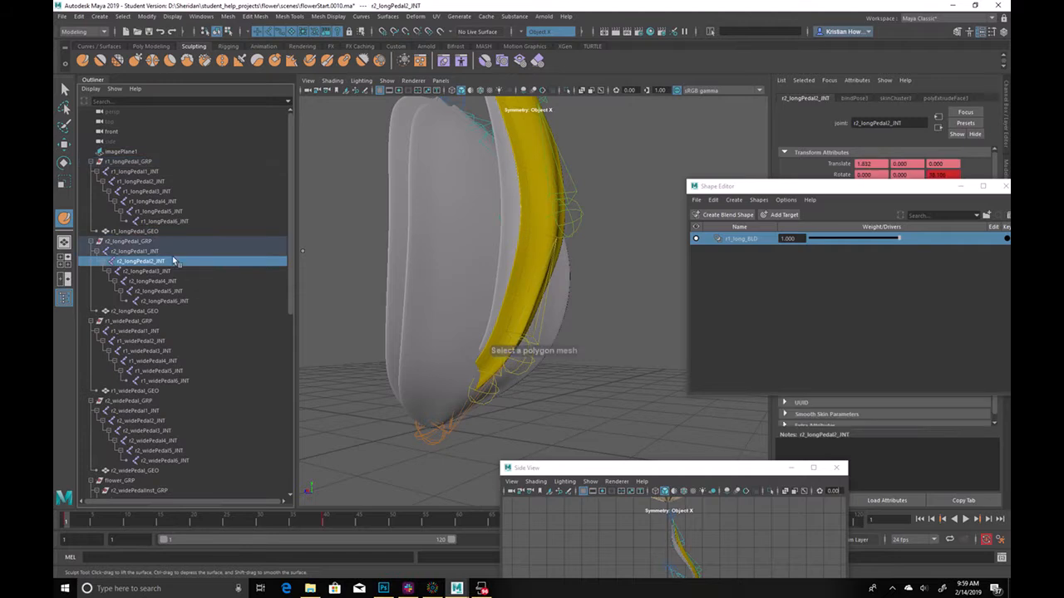
click(146, 161)
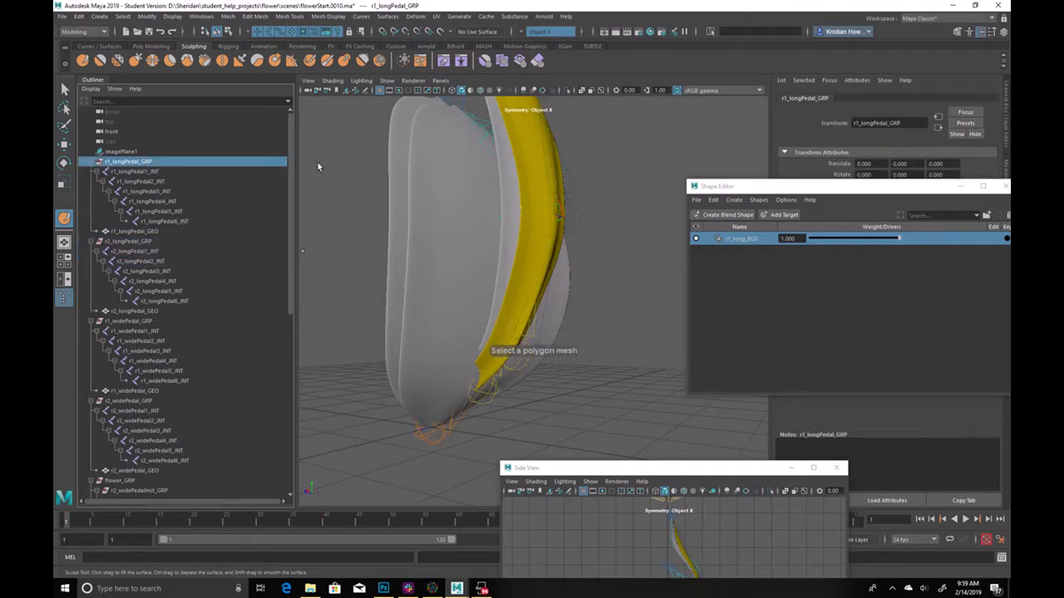
click(602, 150)
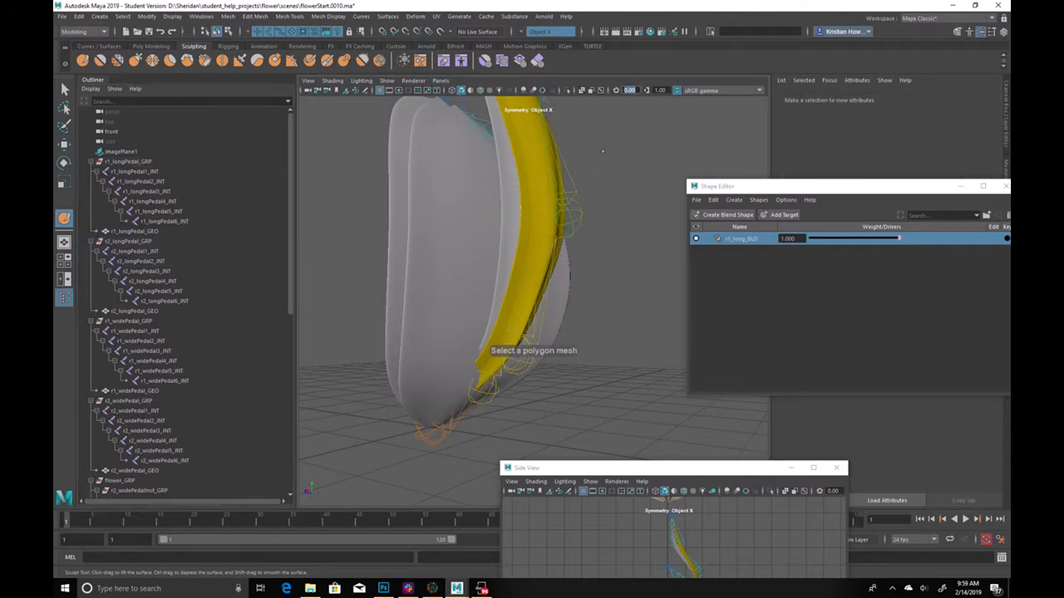
click(186, 230)
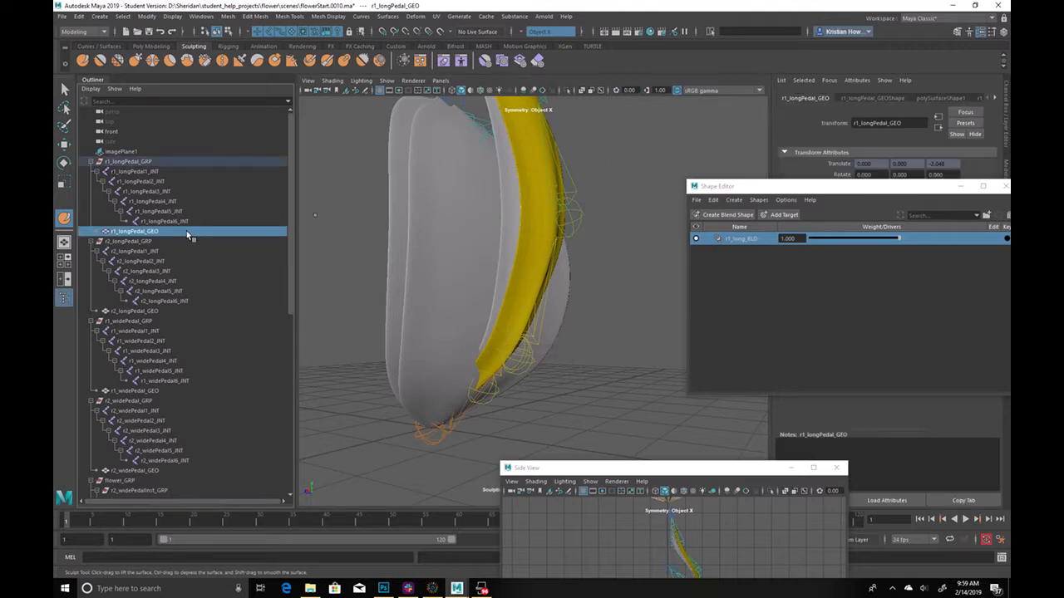
click(154, 162)
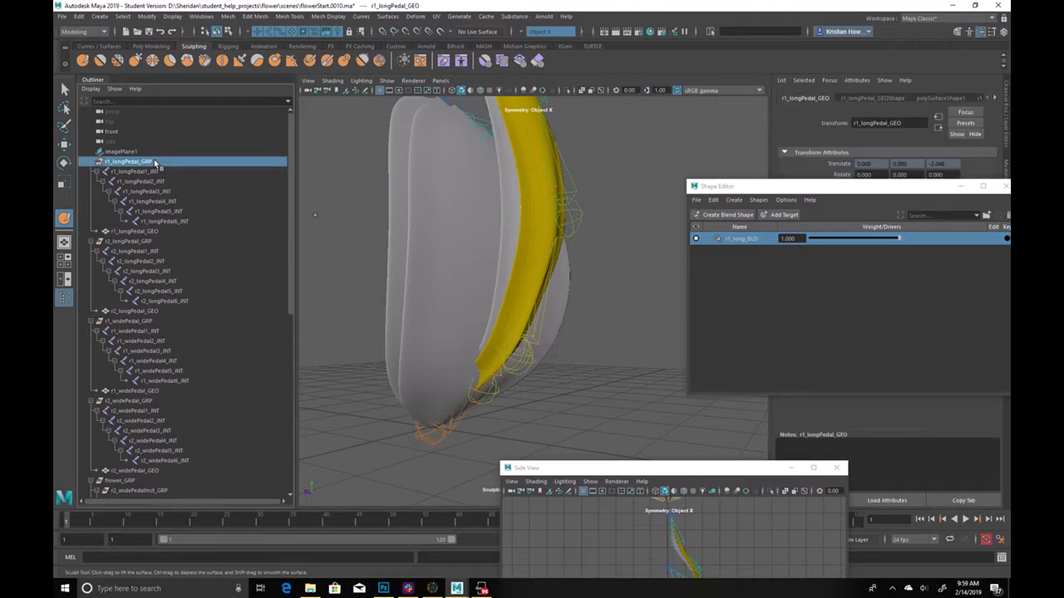
Isolate the r1_longPedal_GRP petal and its joints in the perspective view, then clear the selection
key(q)
click(399, 295)
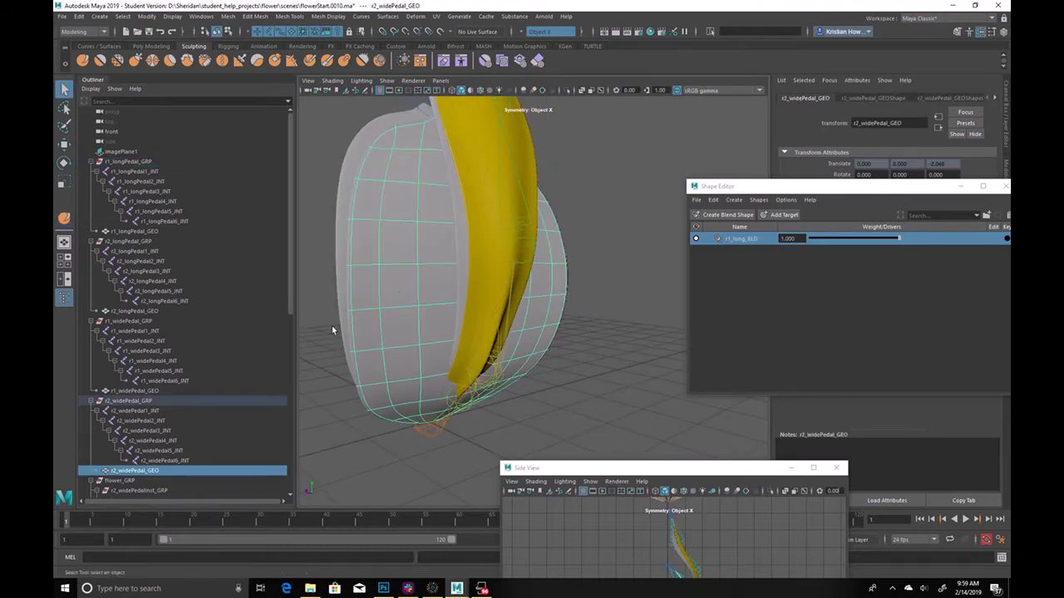
click(358, 457)
click(148, 162)
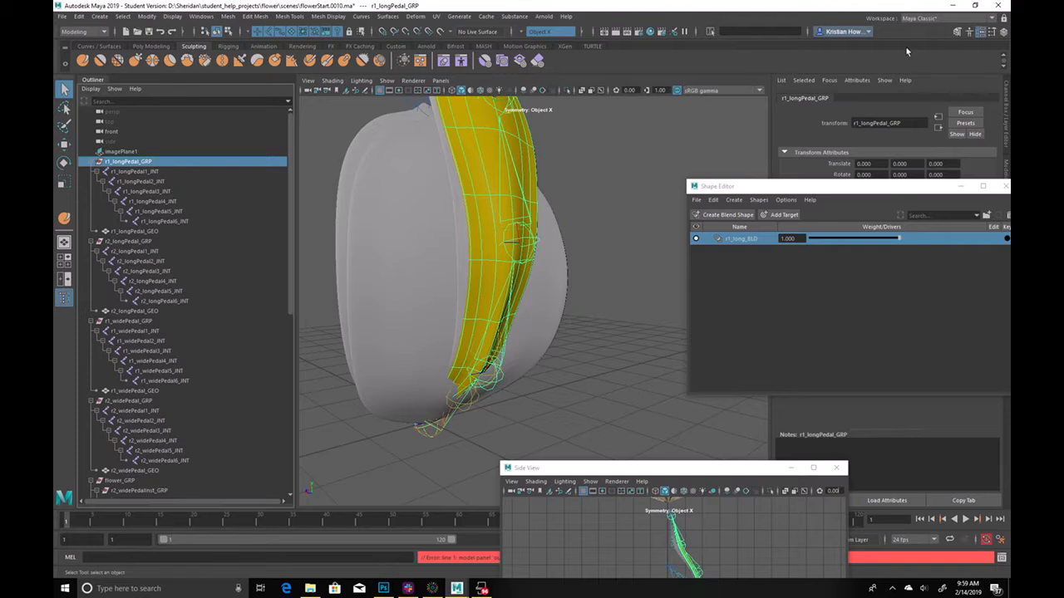
key(ctrl+1)
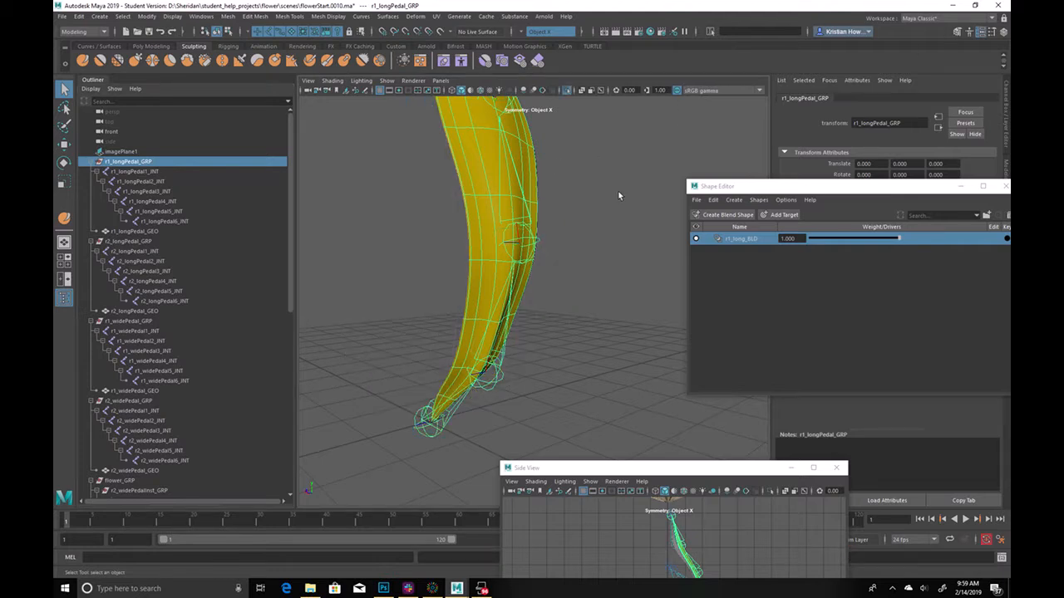
click(559, 256)
alt+drag(559, 256, 466, 270)
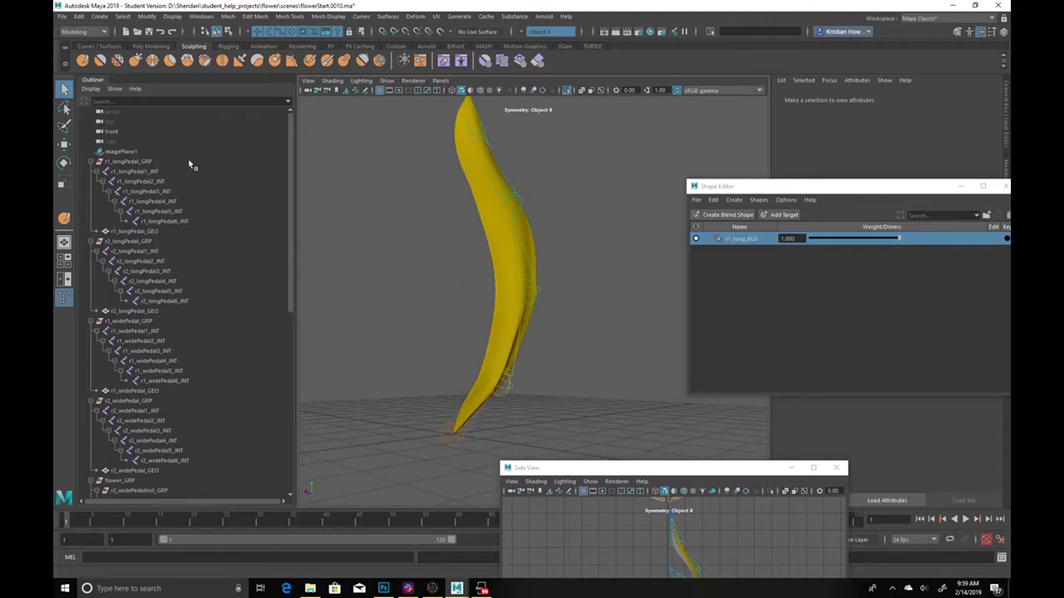
Try to sculpt r1_longPedal_GEO with the Grab tool
click(171, 231)
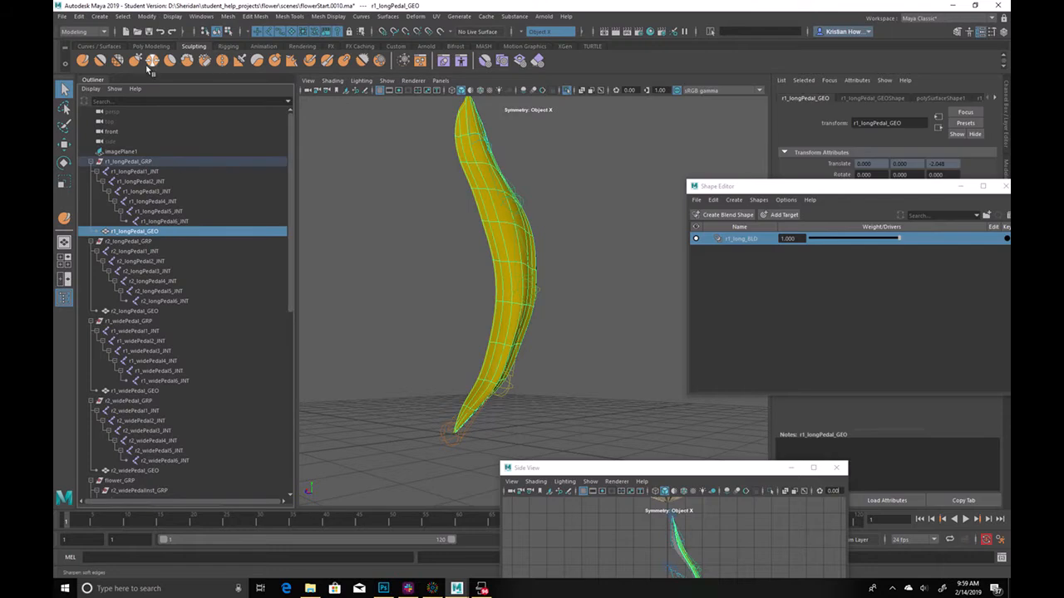
click(134, 60)
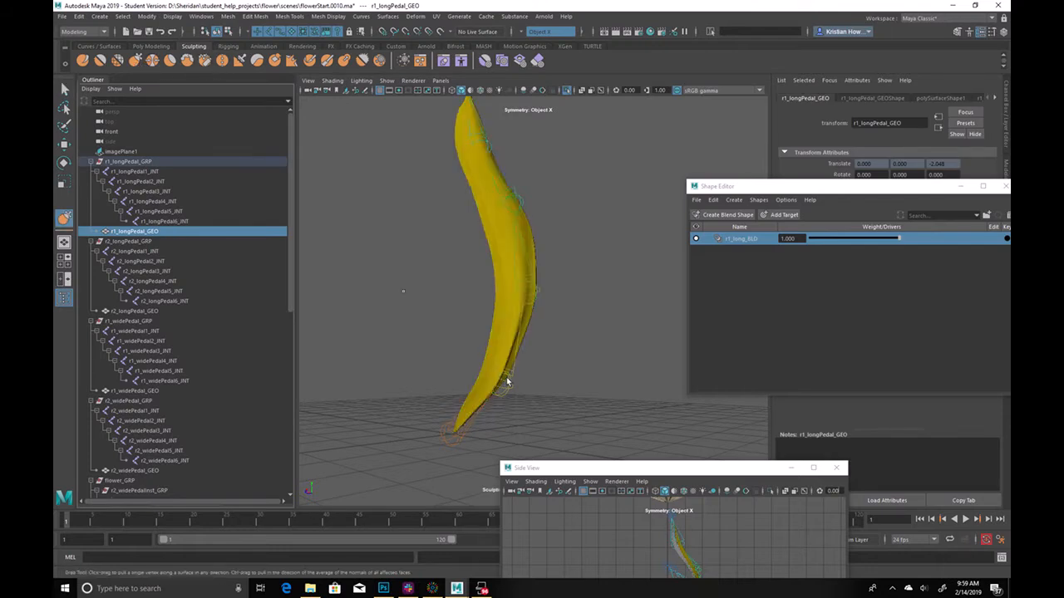
key(f)
click(522, 316)
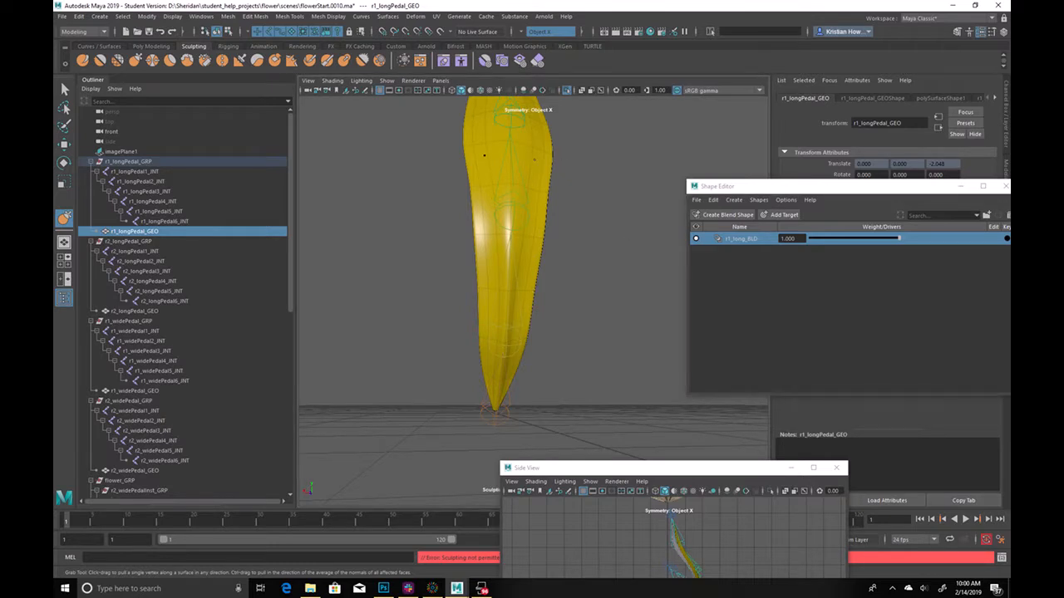
mouse_move(464, 260)
alt+mouse_down()
mouse_move(596, 283)
mouse_move(453, 241)
alt+mouse_up()
click(385, 348)
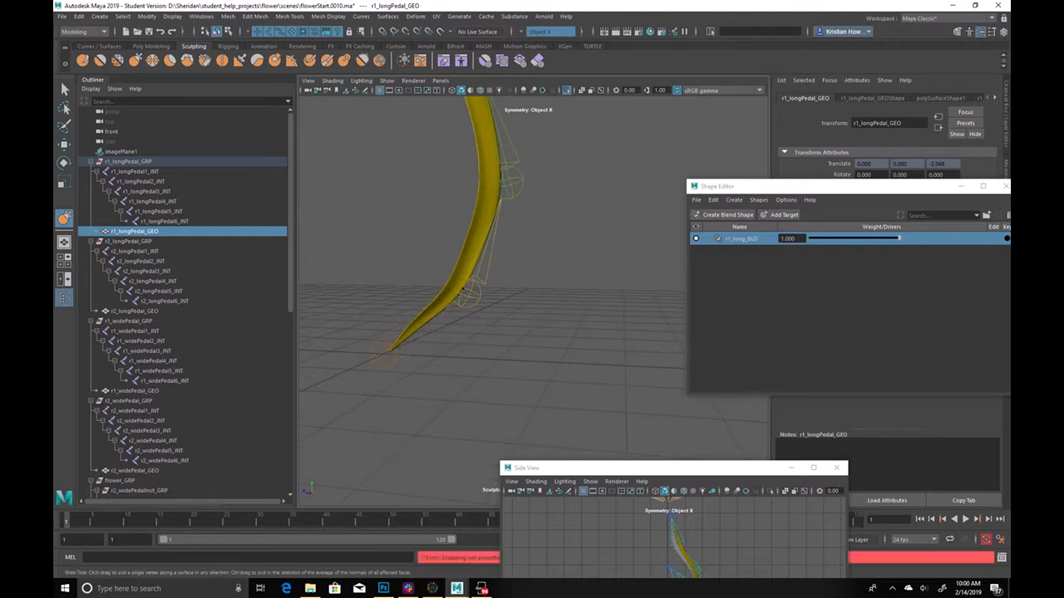
Reposition the Shape Editor so its whole width shows, and move the floating Side View window away from it
click(874, 199)
drag(802, 186, 681, 106)
drag(893, 316, 956, 399)
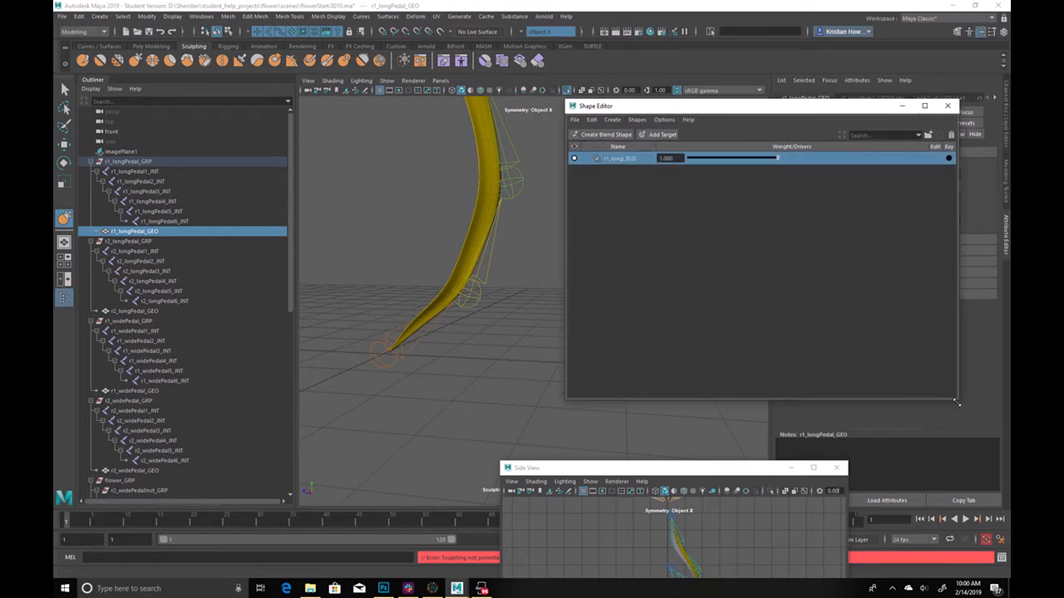
drag(666, 468, 246, 120)
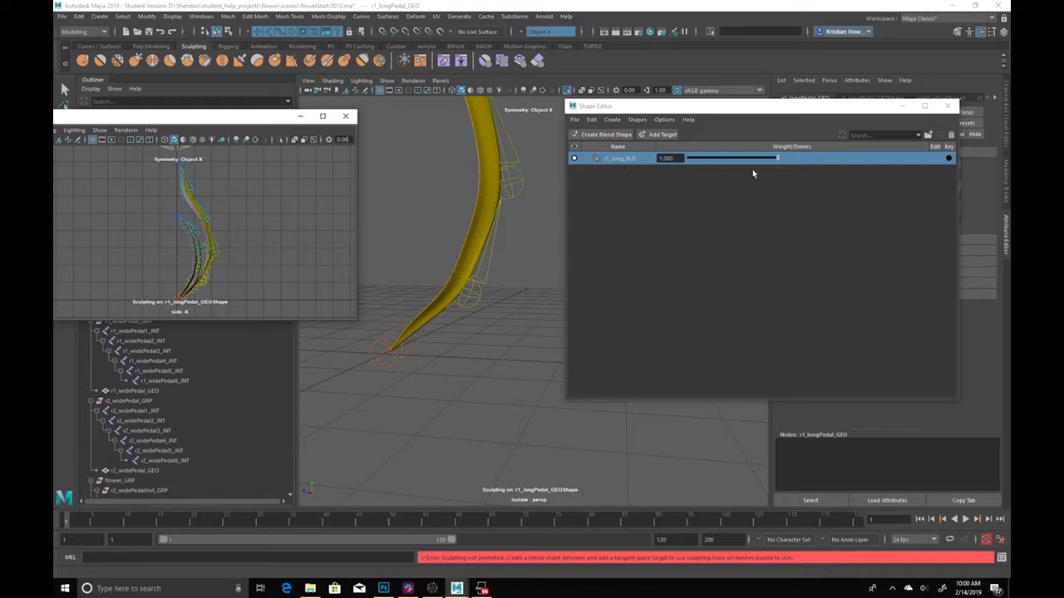
Add an editable target to the r1_long_BLD blend shape, dismissing the incoming notification
click(620, 157)
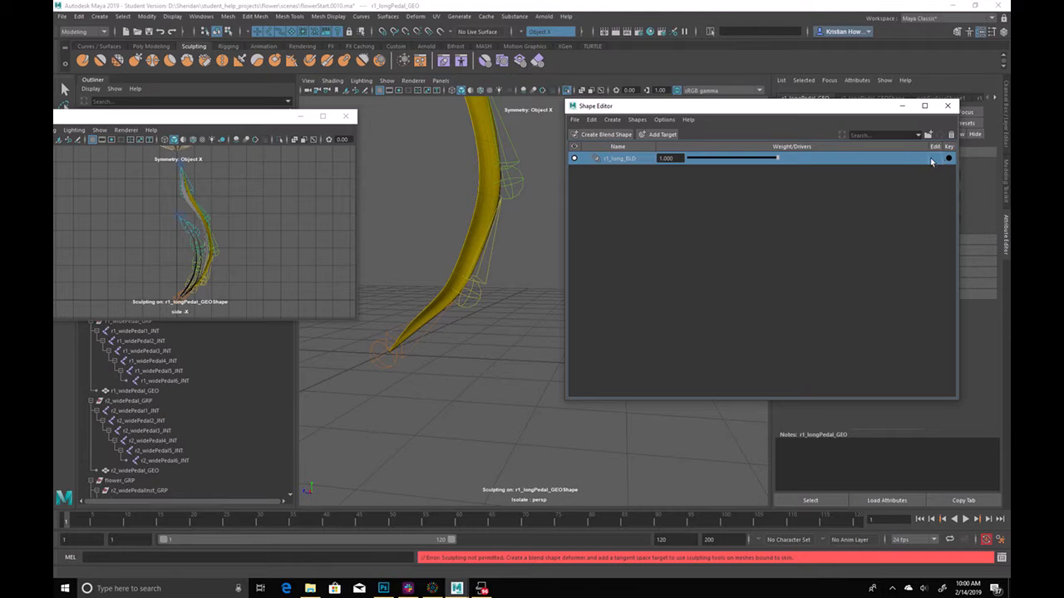
click(680, 235)
click(662, 158)
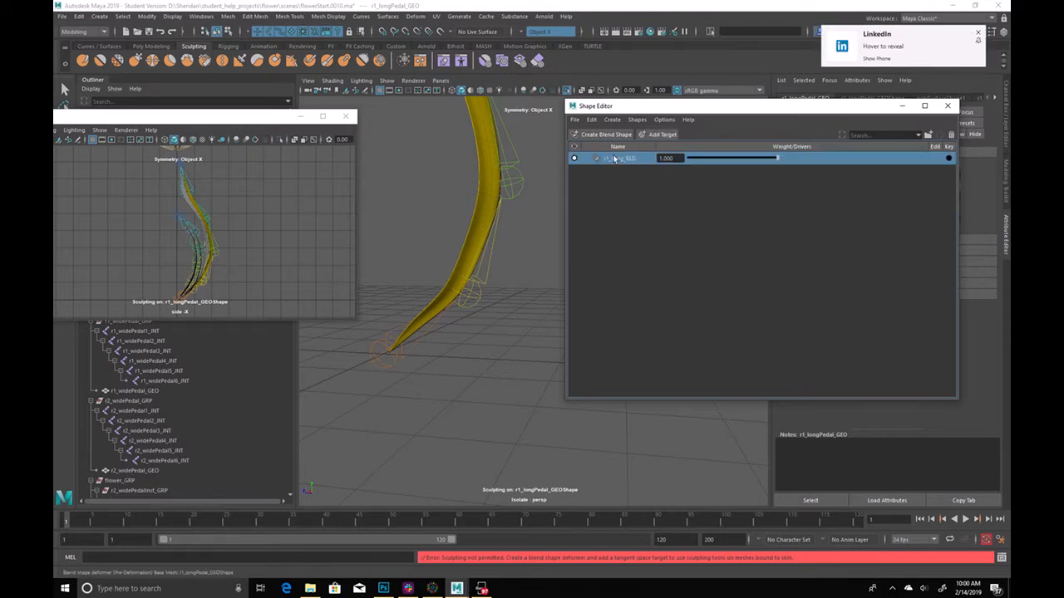
click(976, 33)
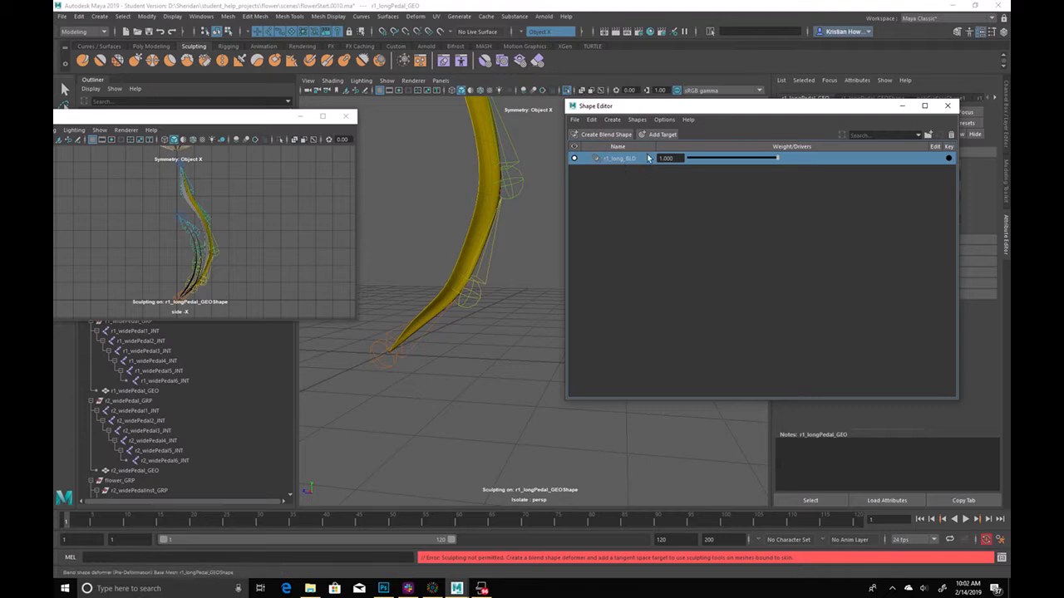
click(663, 136)
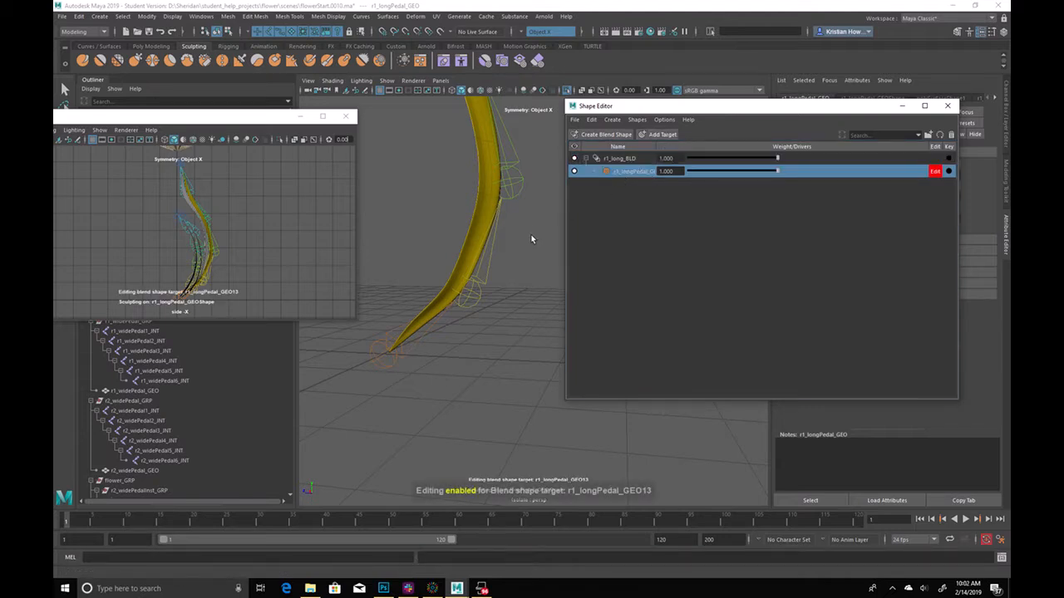
Resize the Grab tool's brush over the isolated petal to cover a broad part of its lower curve
click(468, 271)
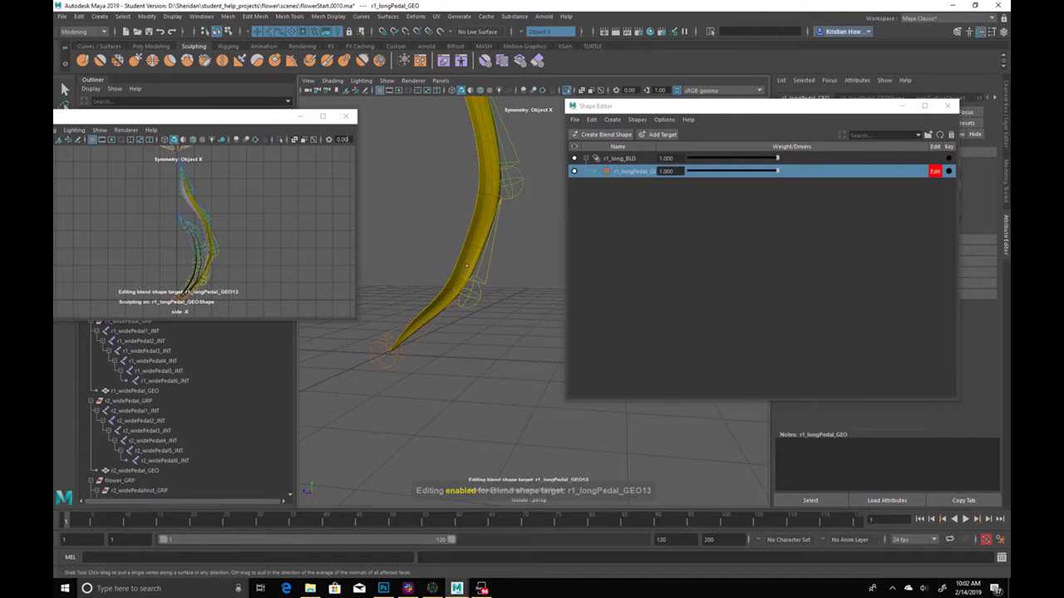
mouse_move(501, 251)
alt+mouse_down()
mouse_move(458, 247)
mouse_move(499, 237)
alt+mouse_up()
key(b)
alt+drag(457, 281, 490, 277)
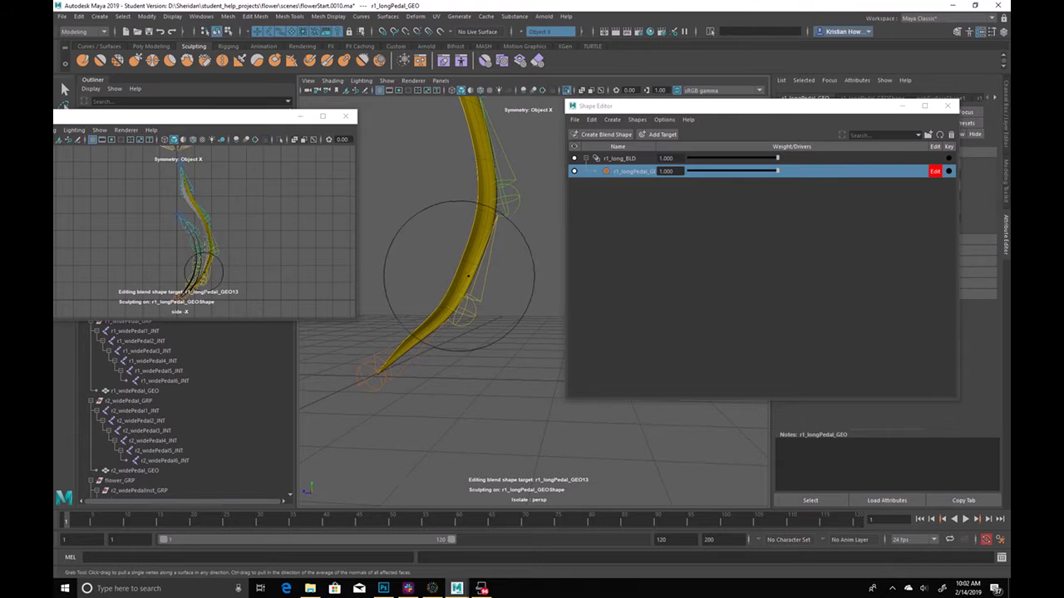
alt+middle_drag(461, 277, 509, 370)
mouse_move(509, 370)
alt+right_down()
mouse_move(492, 319)
mouse_move(327, 135)
alt+right_up()
Move the Side View window aside and switch the top view pane of the four-view layout to a new perspective camera
drag(272, 124, 922, 228)
key(space)
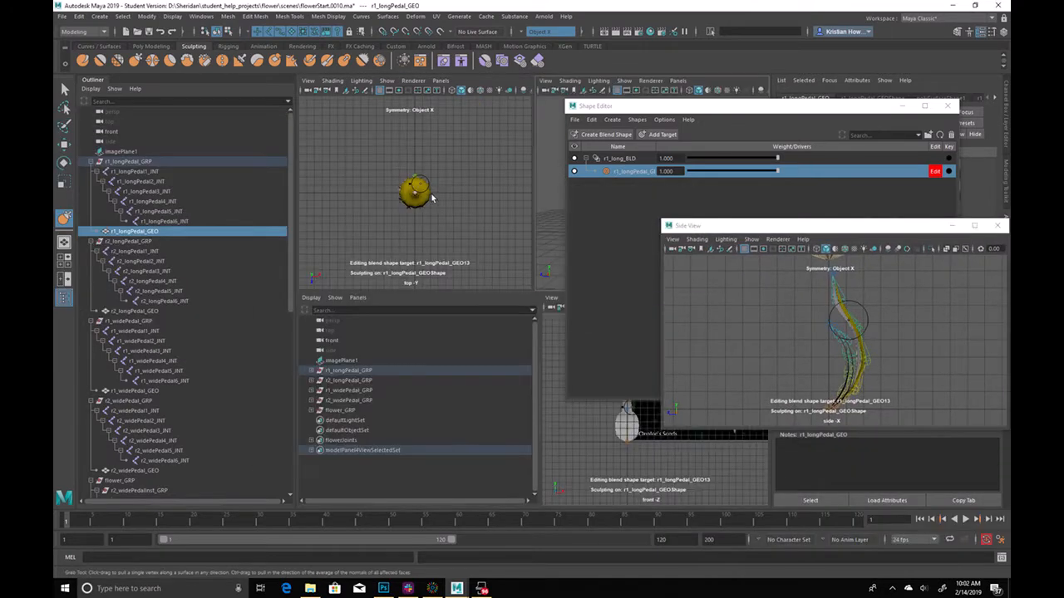
click(439, 80)
mouse_move(471, 91)
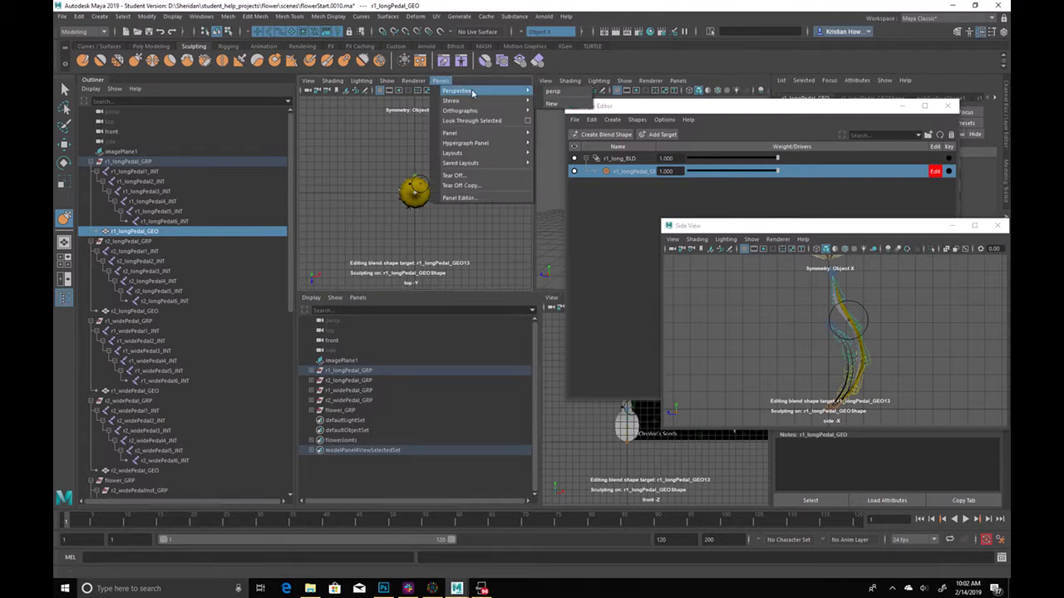
click(552, 104)
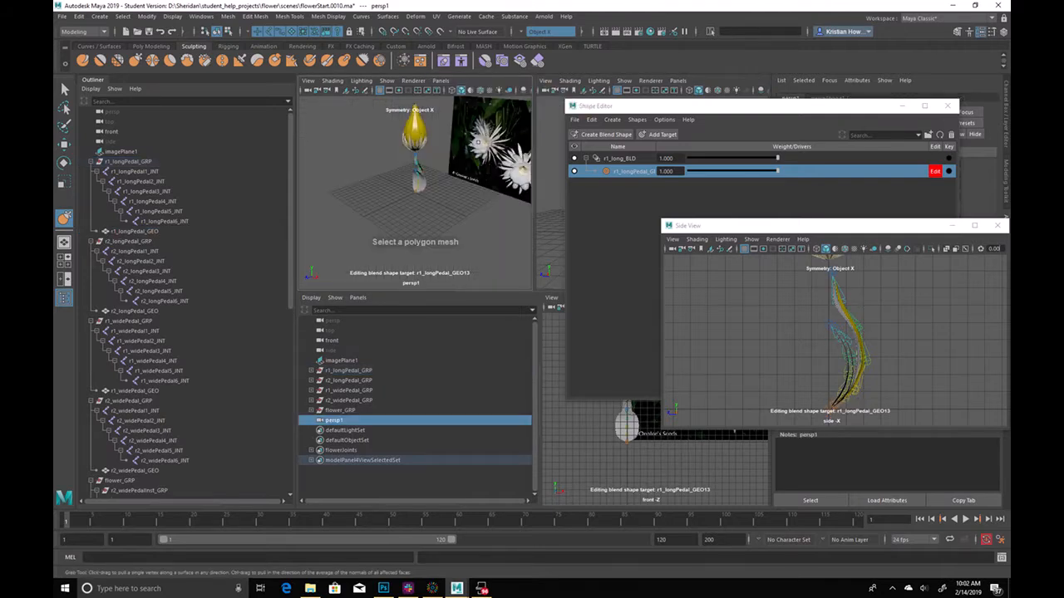
Move the Shape Editor off the view panes and close the floating Side View window
drag(582, 105, 82, 267)
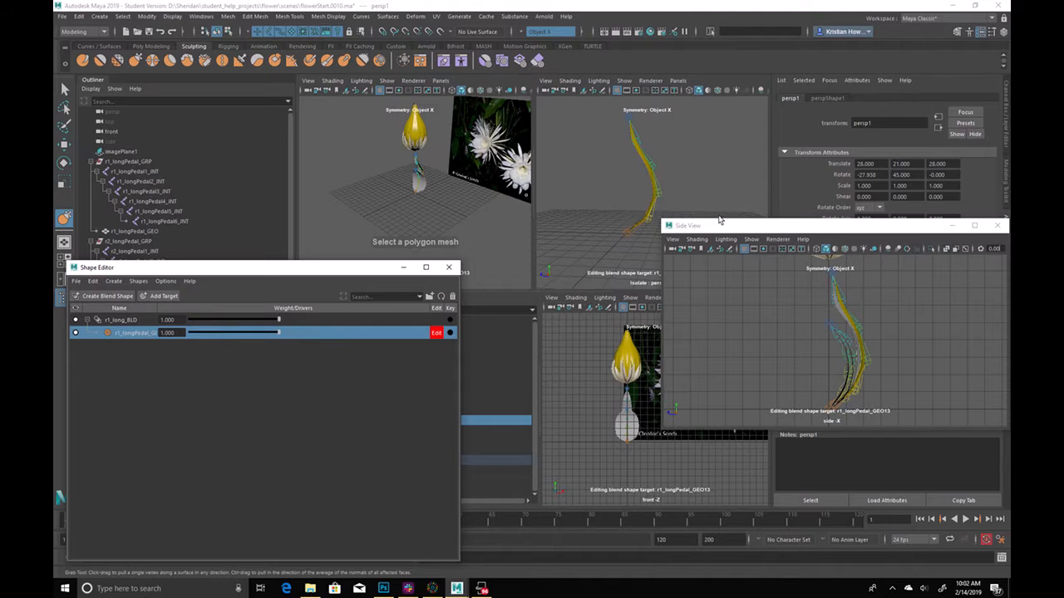
drag(739, 225, 798, 253)
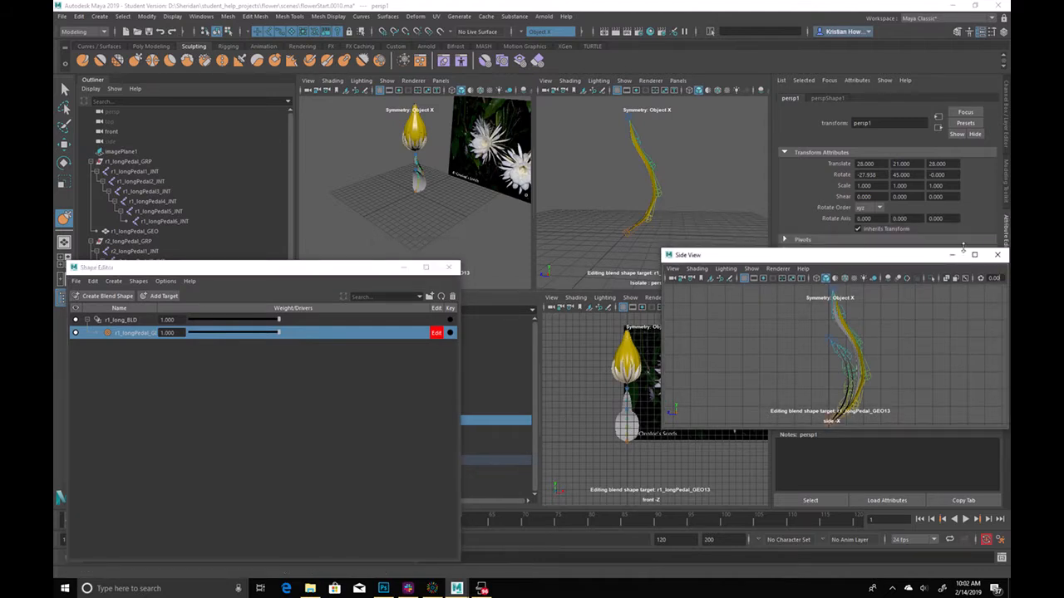
click(997, 254)
Tear off the original persp view as a floating window, maximize the persp1 view and move the Shape Editor clear of the flower
click(678, 81)
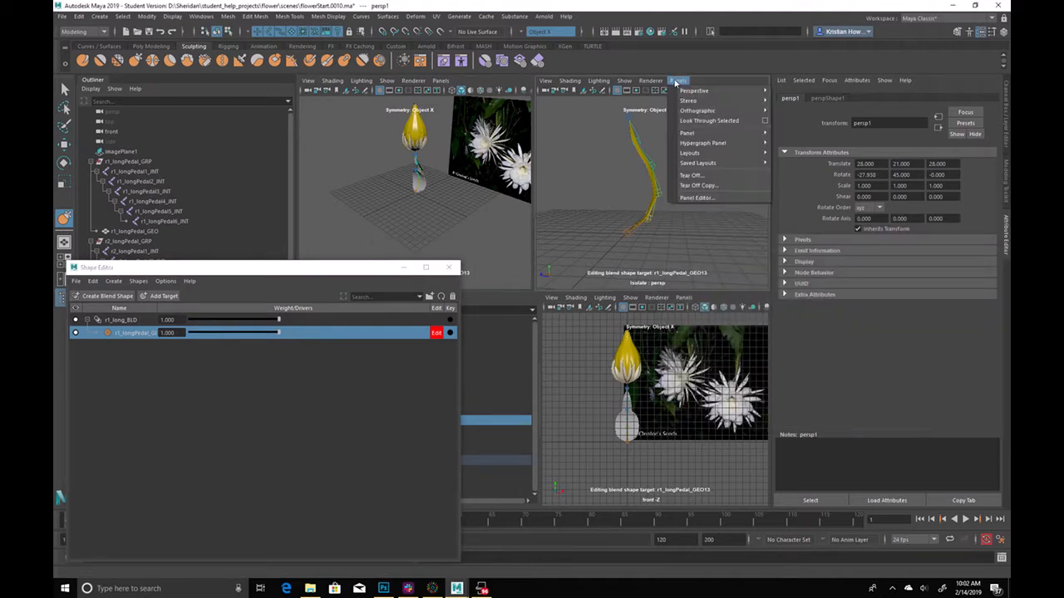
mouse_move(688, 88)
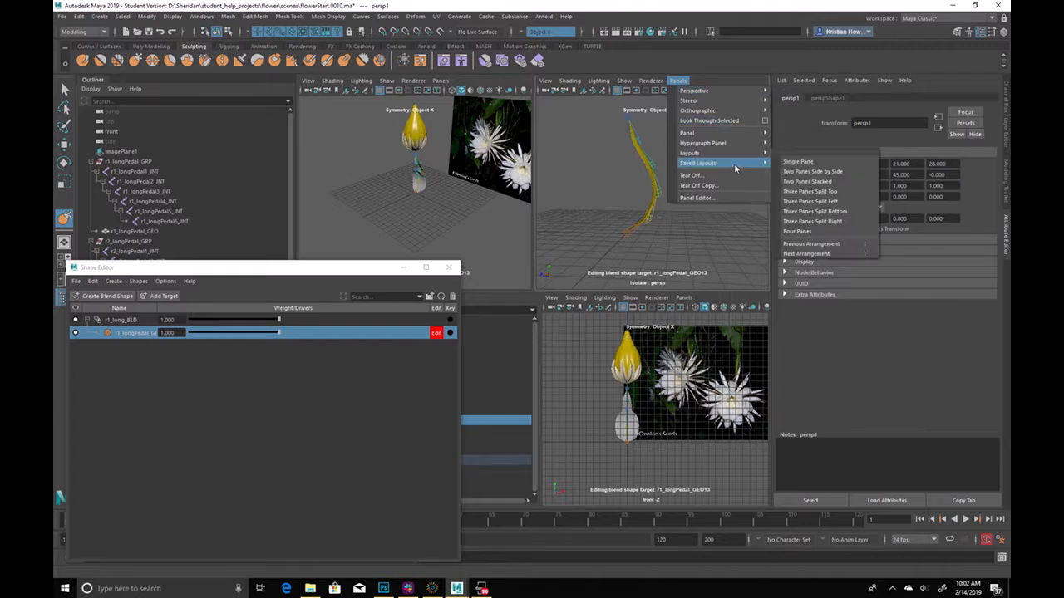
click(691, 175)
drag(291, 92, 722, 121)
key(space)
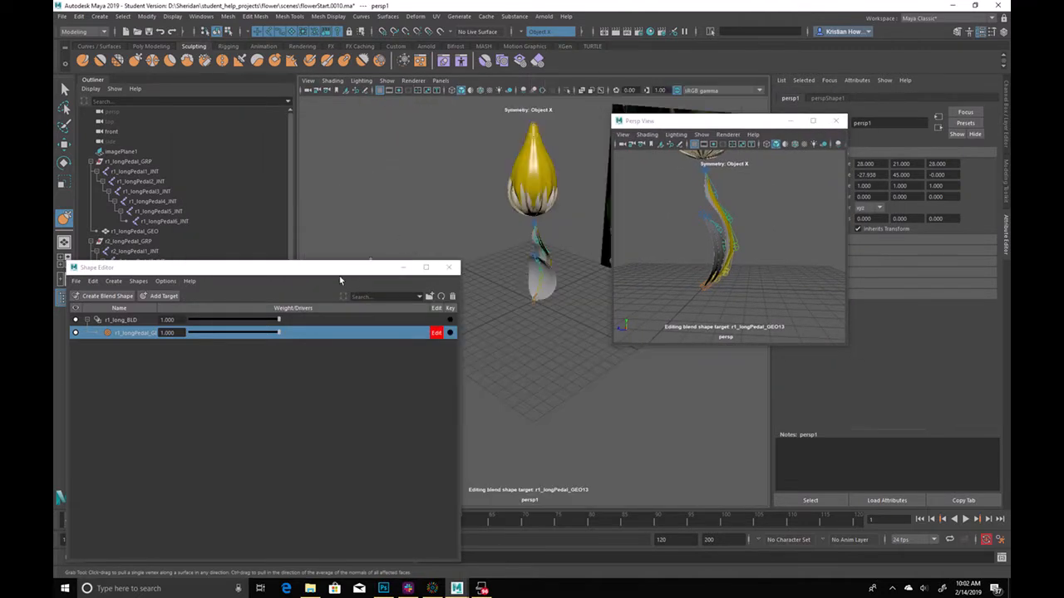
drag(322, 262, 215, 217)
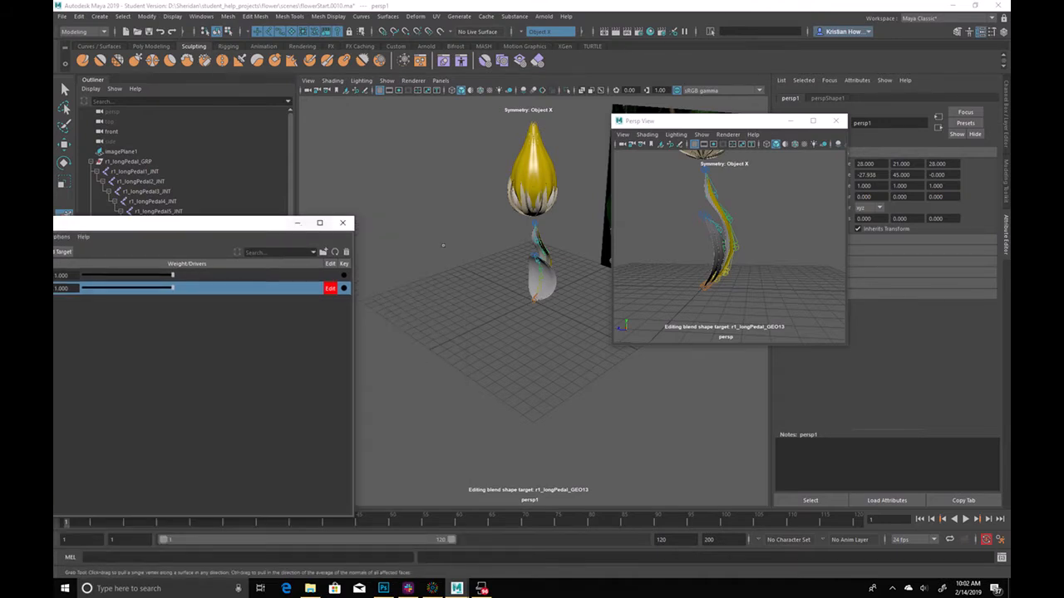
Isolate r1_longPedal_GRP in the floating Persp View, keeping the whole flower displayed in the persp1 view
scroll(581, 376, up, 5)
scroll(581, 375, up, 3)
alt+right_drag(695, 260, 748, 249)
alt+middle_drag(748, 174, 675, 187)
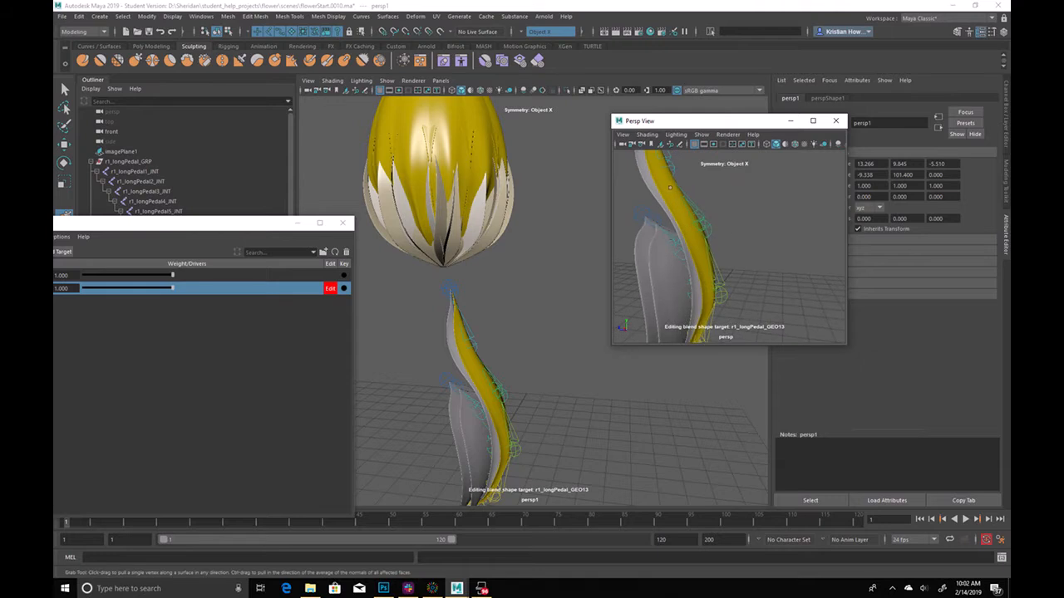
click(177, 162)
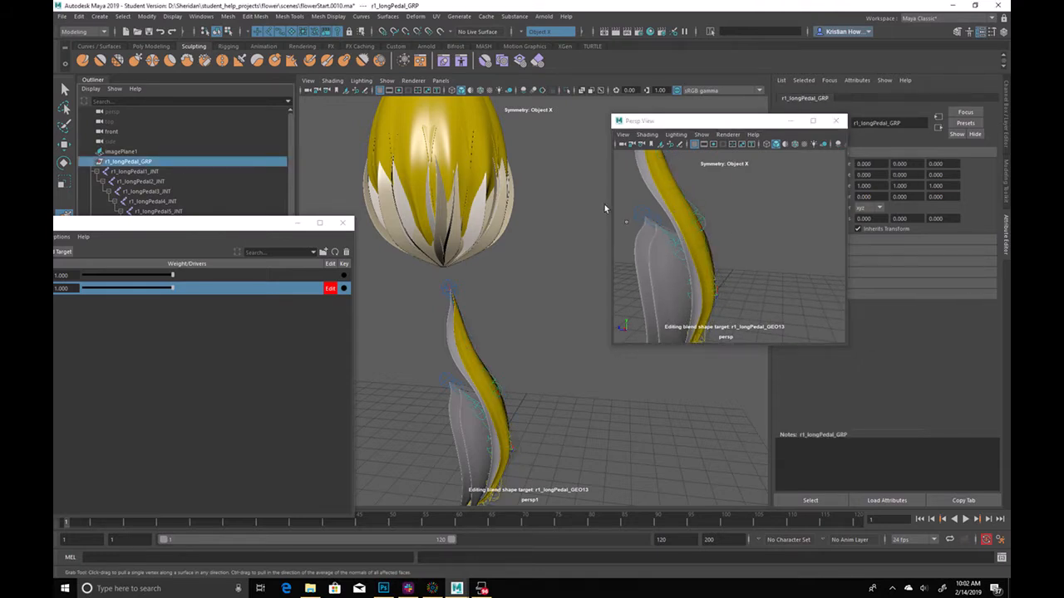
key(q)
key(ctrl+1)
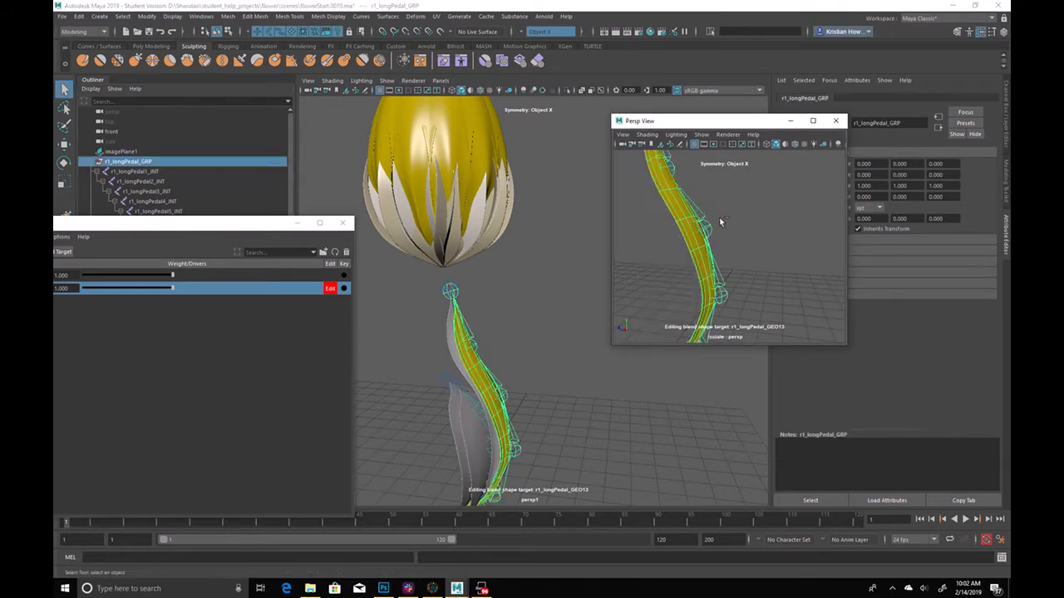
mouse_move(742, 232)
alt+mouse_down()
mouse_move(755, 230)
mouse_move(724, 240)
alt+mouse_up()
Sculpt the lower curve of r1_longPedal_GEO outward with the Grab tool on the new blend shape target
click(708, 244)
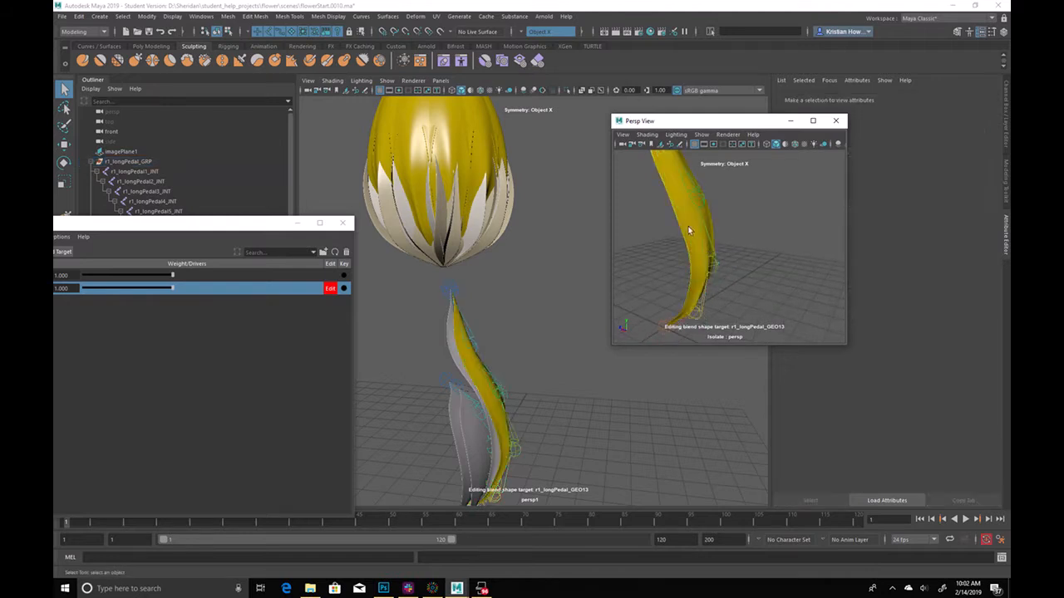
click(137, 63)
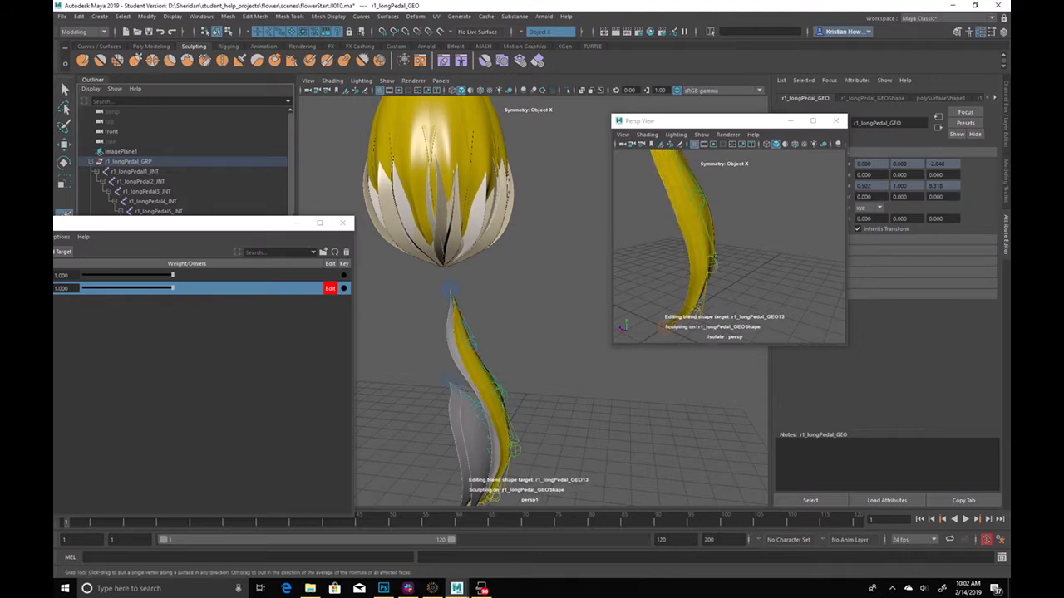
alt+drag(708, 264, 723, 263)
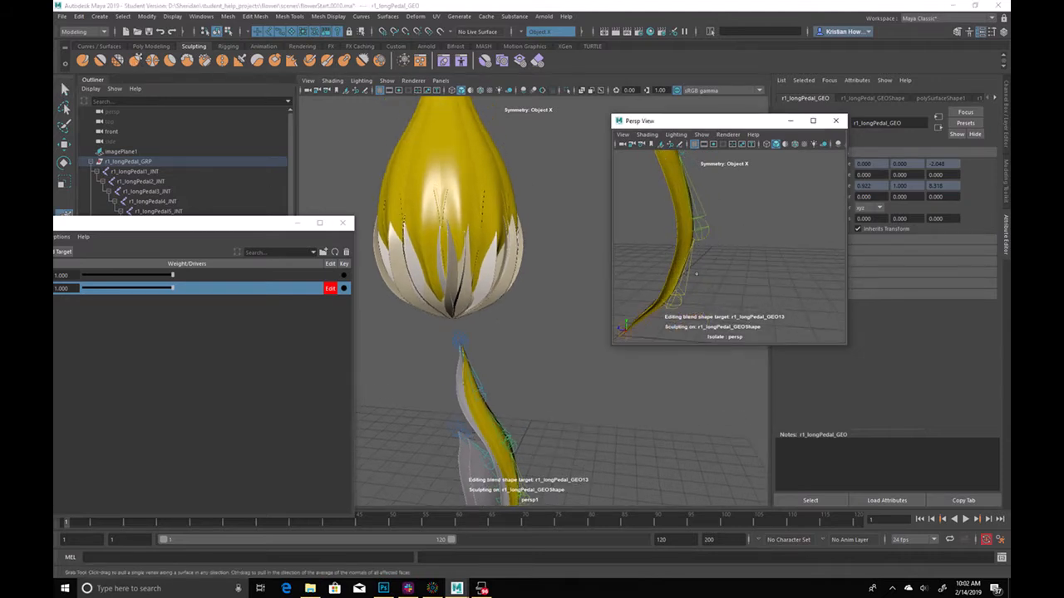
drag(667, 281, 674, 287)
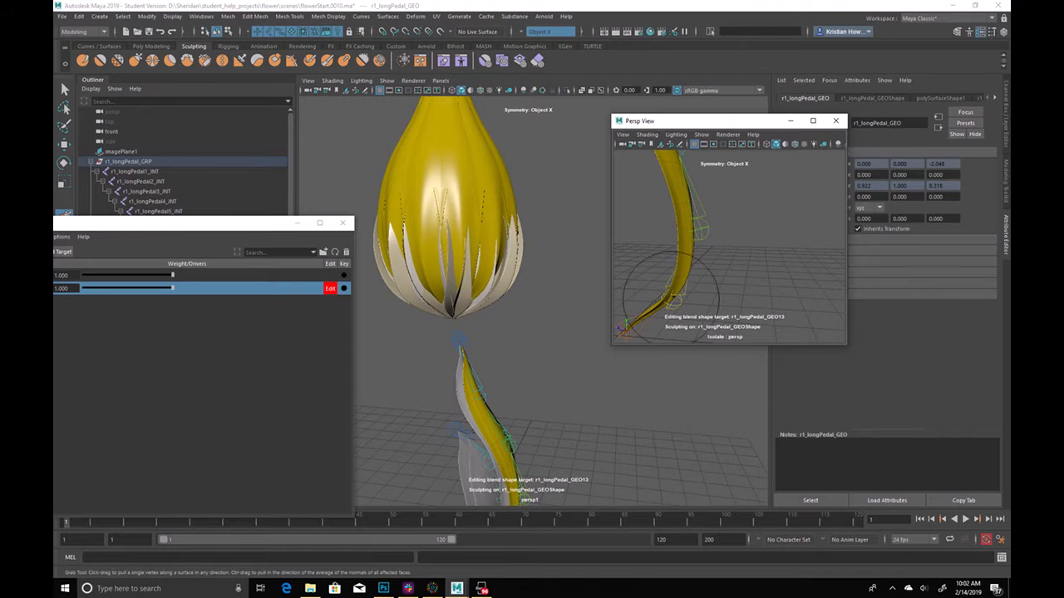
alt+middle_drag(672, 293, 689, 256)
drag(668, 273, 673, 278)
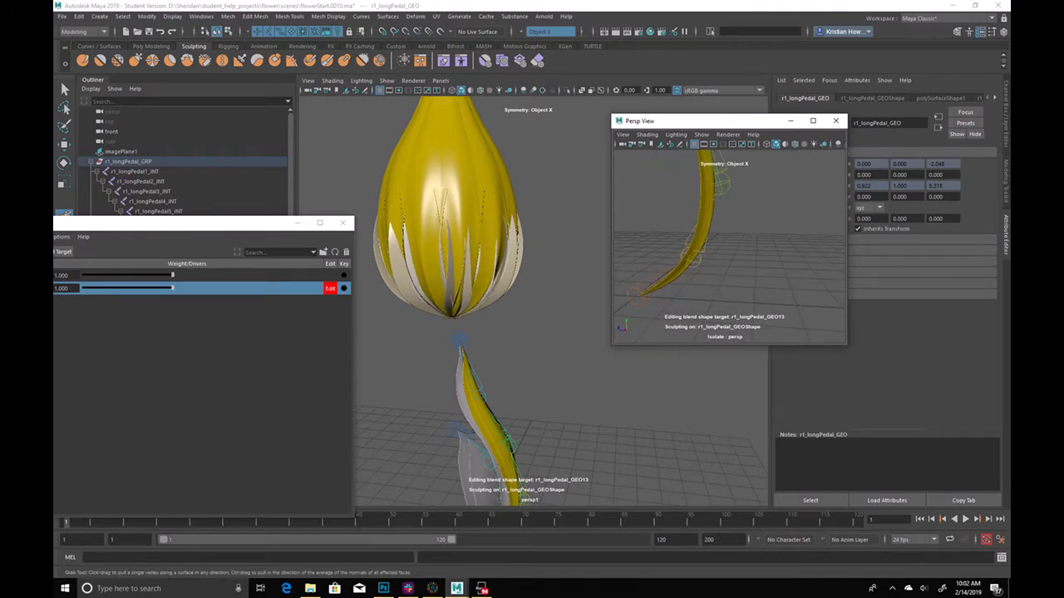
drag(695, 237, 709, 207)
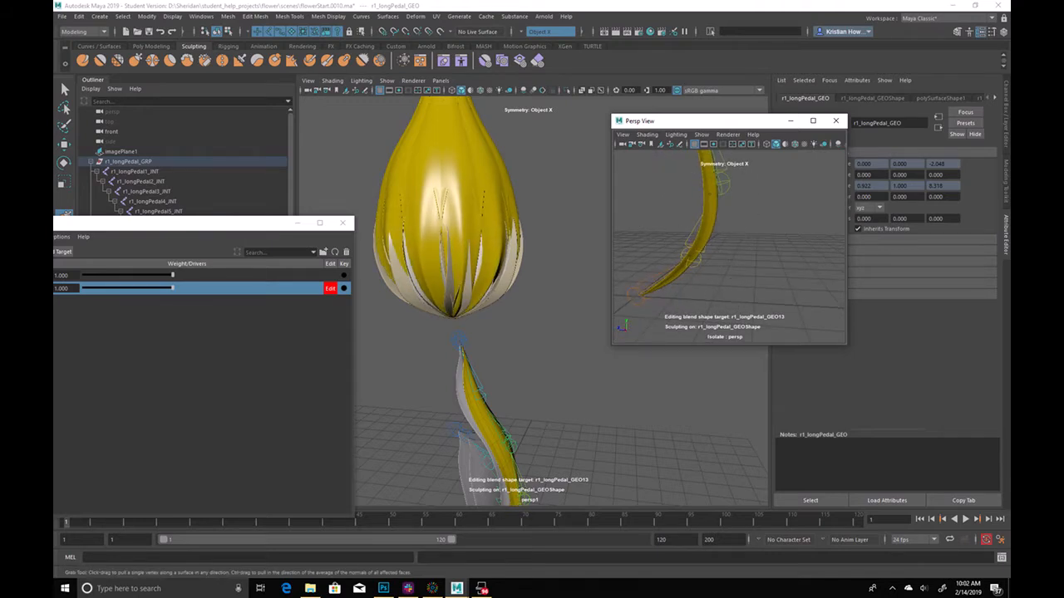
Reshape the upper part of the long petal toward its tip with Grab strokes
alt+middle_drag(746, 195, 741, 223)
mouse_move(741, 223)
alt+mouse_down()
mouse_move(717, 220)
mouse_move(708, 185)
alt+mouse_up()
alt+middle_drag(715, 186, 728, 267)
mouse_move(689, 218)
mouse_down()
mouse_move(697, 219)
mouse_move(690, 205)
mouse_up()
alt+middle_drag(713, 200, 732, 254)
drag(690, 241, 694, 227)
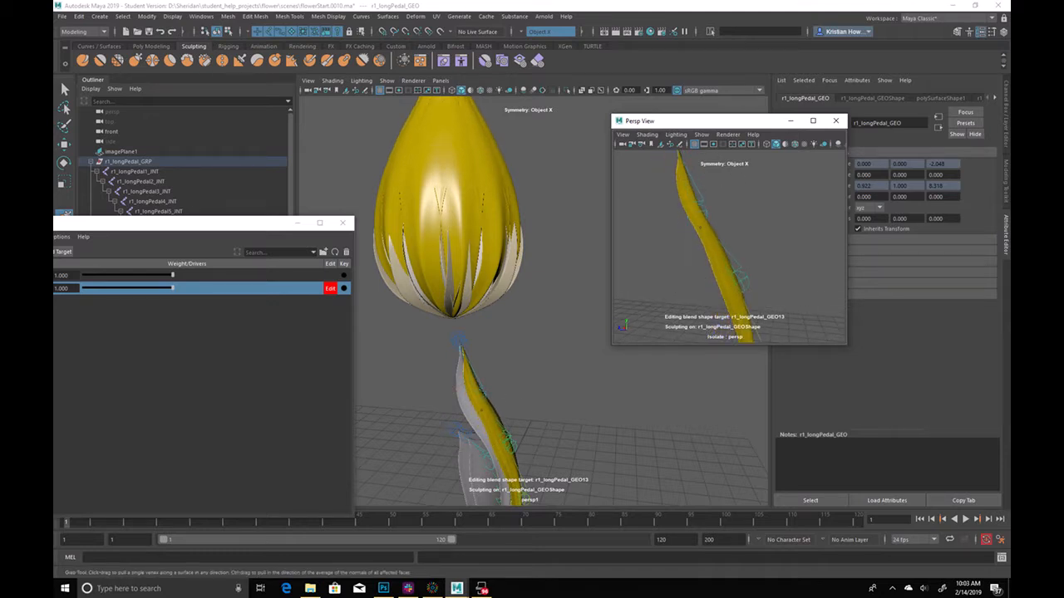
Refine the side curve of r1_longPedal_GEO along its middle and base with further Grab strokes
alt+drag(505, 213, 581, 241)
mouse_move(681, 205)
mouse_down()
mouse_move(694, 203)
mouse_move(681, 205)
mouse_up()
mouse_move(760, 201)
alt+mouse_down()
mouse_move(685, 218)
mouse_move(731, 233)
mouse_move(688, 270)
mouse_move(703, 262)
mouse_move(687, 273)
mouse_move(715, 285)
alt+mouse_up()
key(ctrl+z)
drag(698, 281, 701, 281)
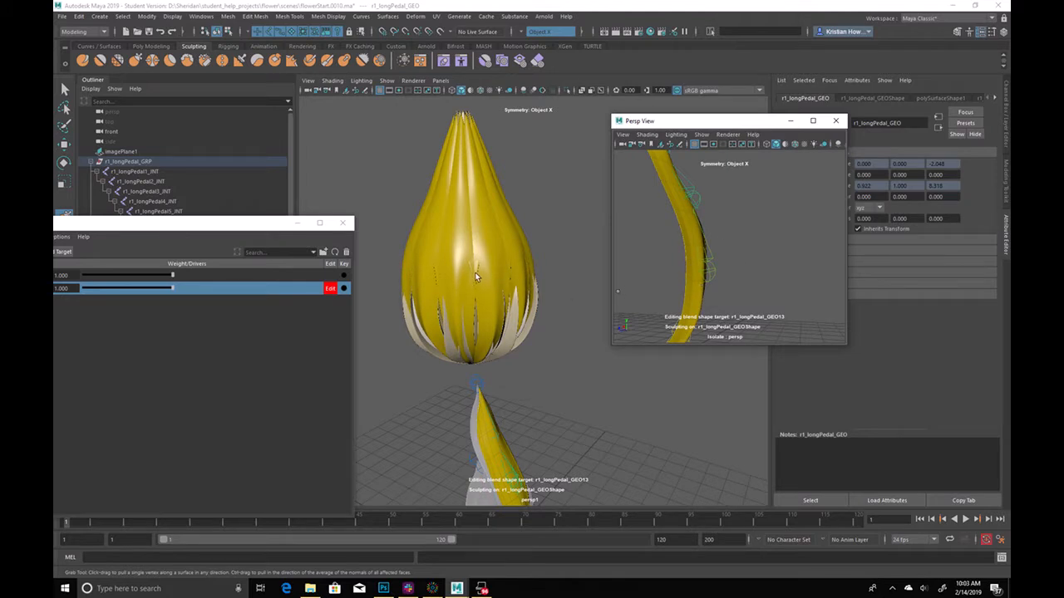
drag(688, 319, 690, 319)
Try to reshape the lower part of the long petal with a large Grab brush and undo the stroke
alt+middle_drag(714, 210, 706, 245)
mouse_move(689, 235)
alt+mouse_down()
mouse_move(670, 217)
mouse_move(664, 166)
mouse_move(696, 213)
mouse_move(703, 194)
alt+mouse_up()
key(b)
key(ctrl+z)
drag(711, 262, 703, 275)
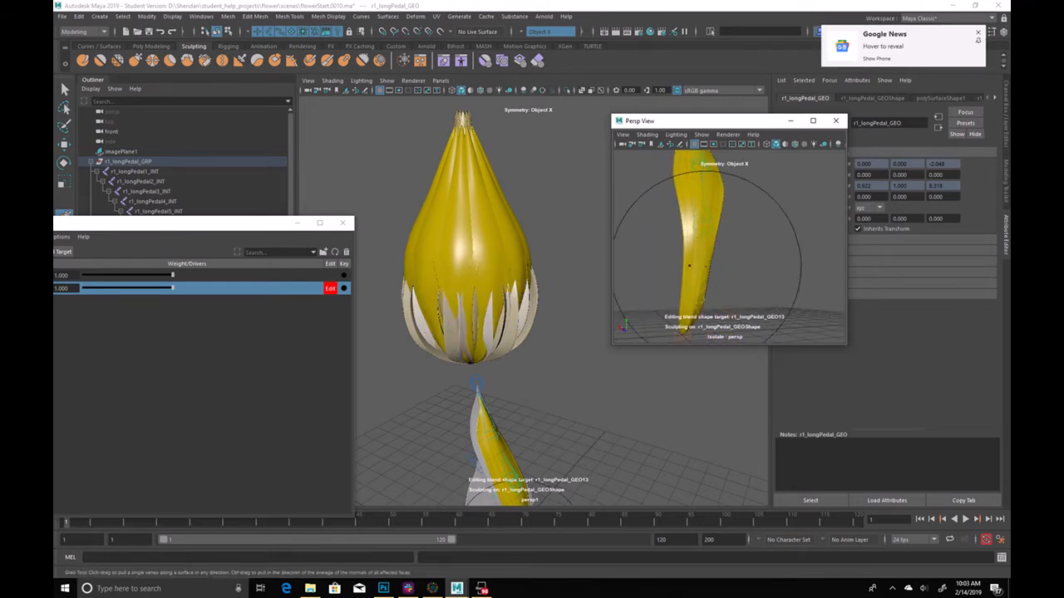
key(ctrl+z)
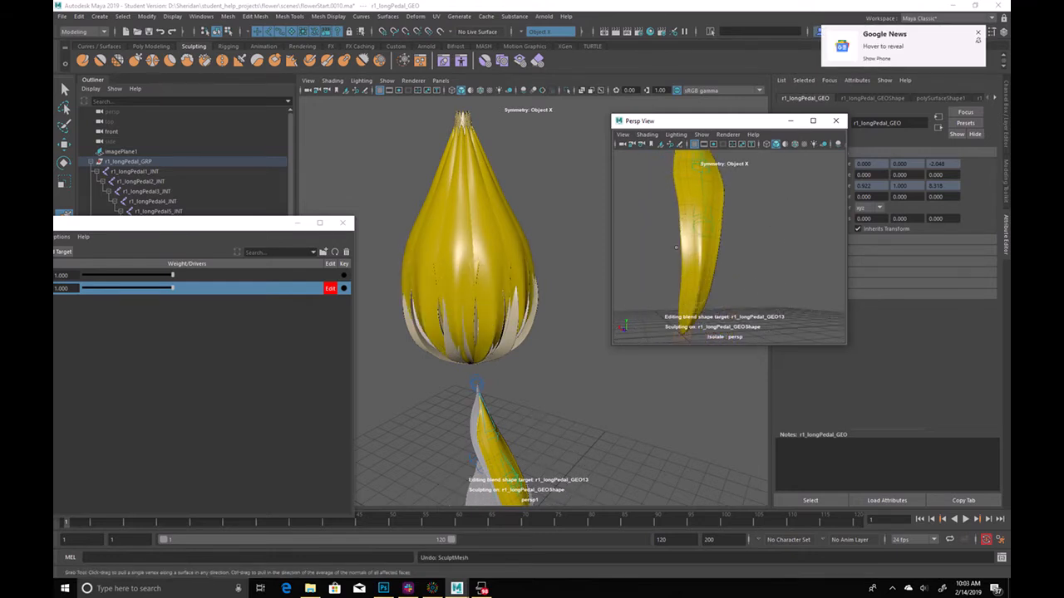
Smooth the surface of the long petal's lower part with the Smooth tool, keeping its default settings
alt+right_drag(713, 253, 747, 275)
alt+middle_drag(746, 276, 751, 240)
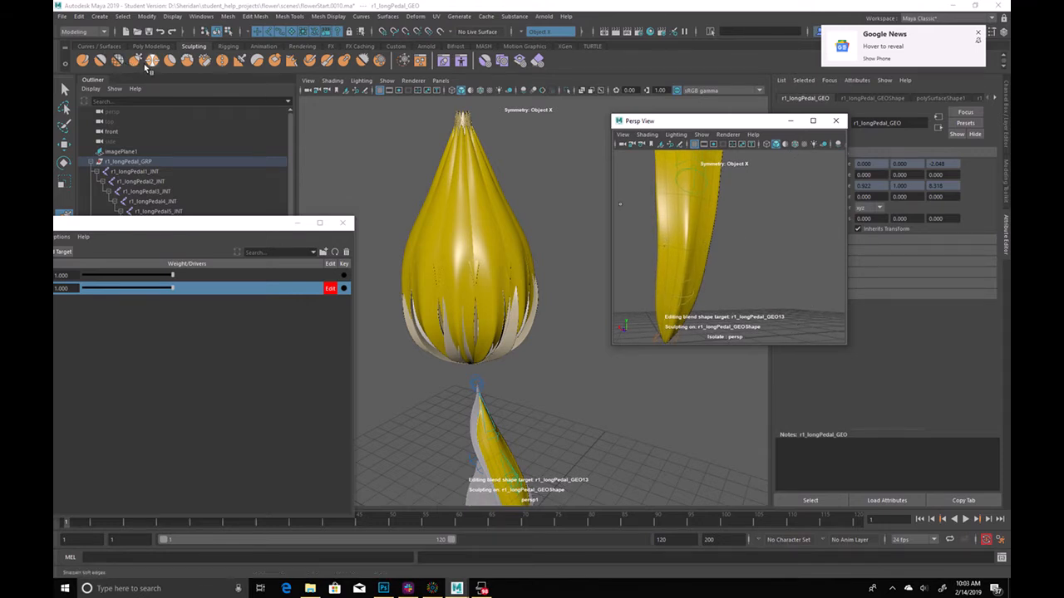
double_click(100, 60)
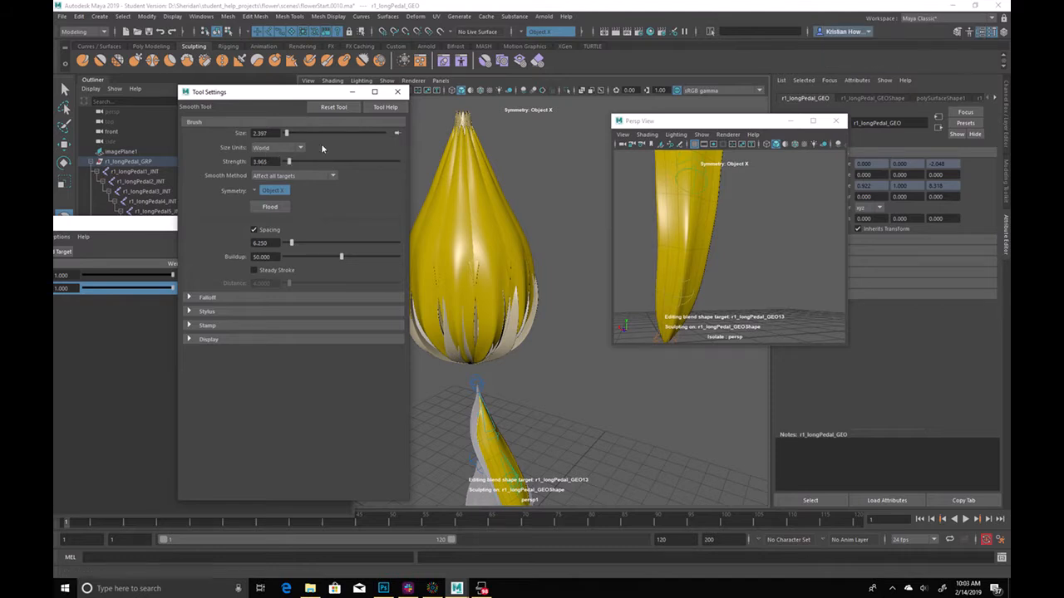
click(398, 91)
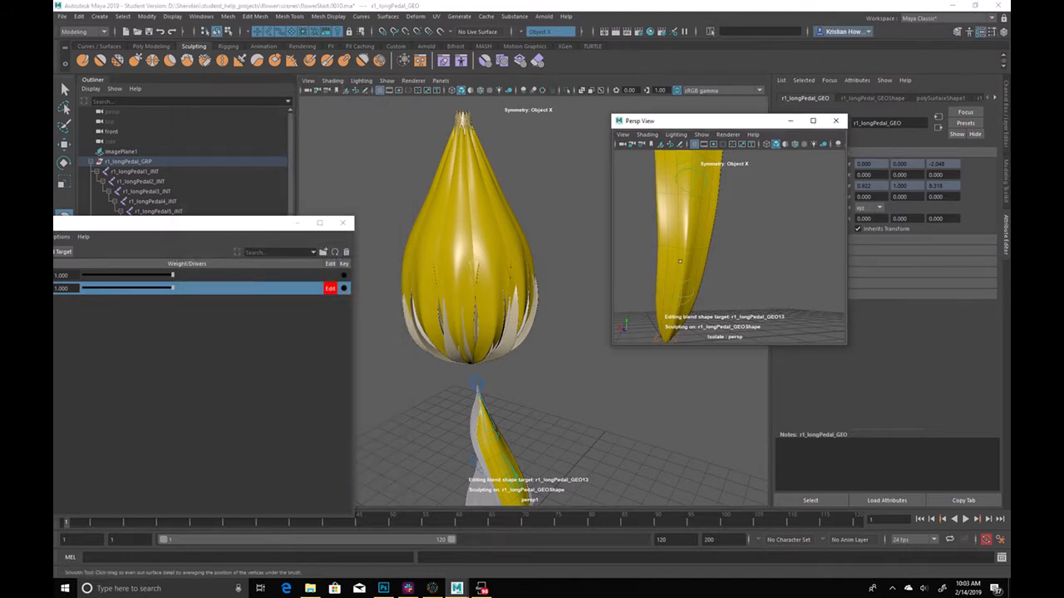
alt+middle_drag(706, 179, 712, 253)
mouse_move(720, 212)
alt+middle_down()
mouse_move(717, 244)
mouse_move(715, 204)
alt+middle_up()
Scrub the timeline between the closed bud and the open flower to examine the sculpted long petals in motion
alt+drag(603, 316, 565, 309)
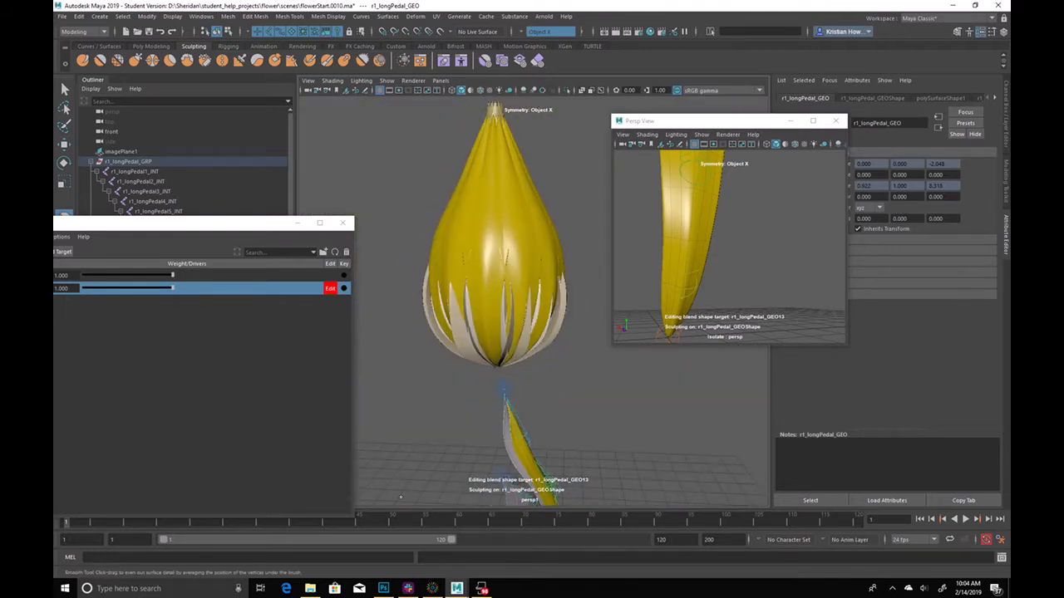
drag(64, 526, 266, 525)
alt+drag(557, 457, 451, 391)
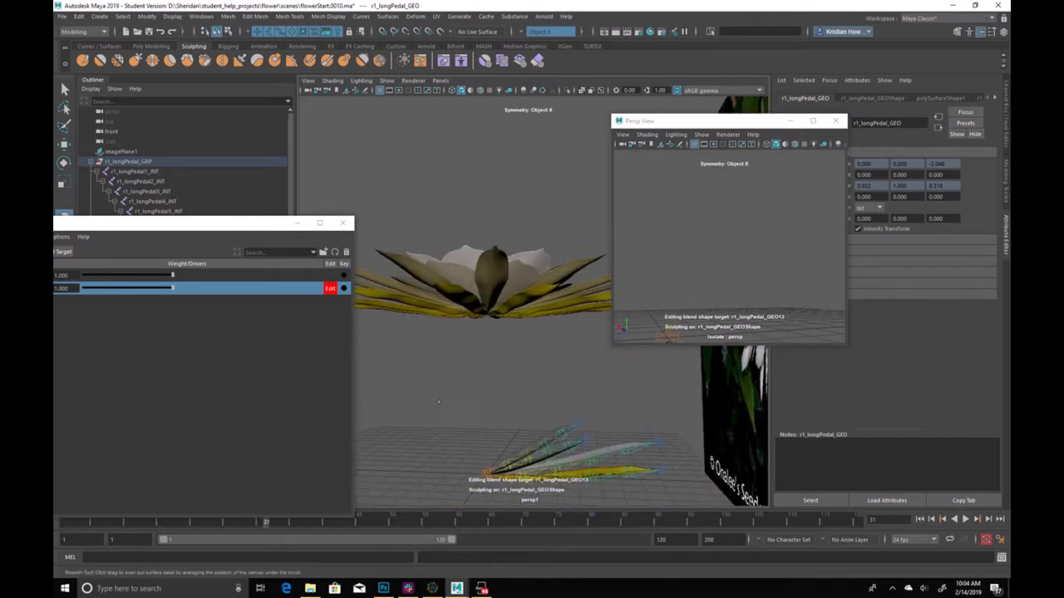
drag(186, 517, 52, 487)
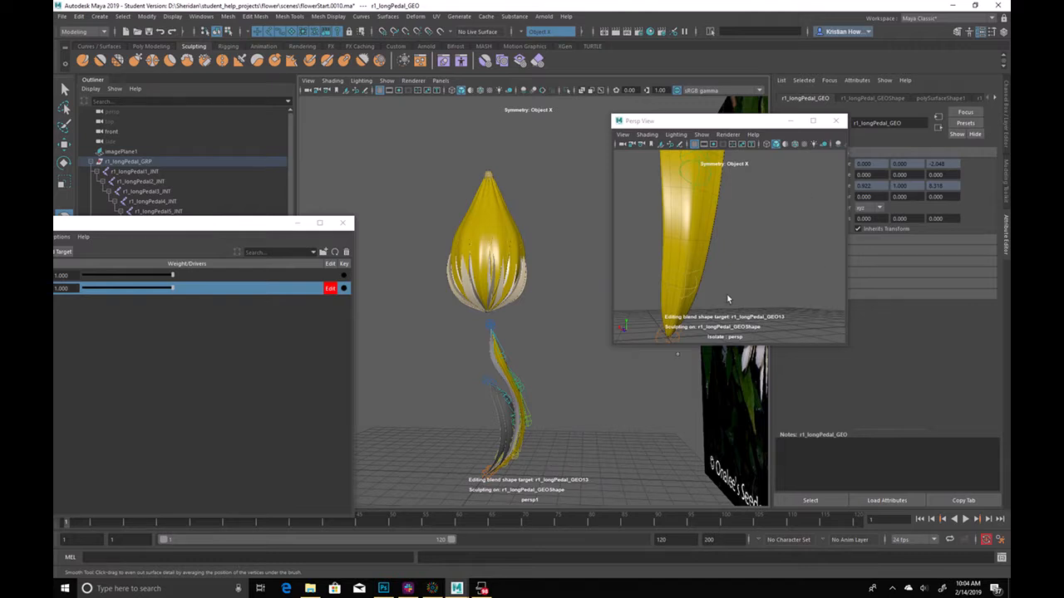
drag(101, 526, 53, 502)
alt+drag(749, 215, 712, 278)
click(133, 517)
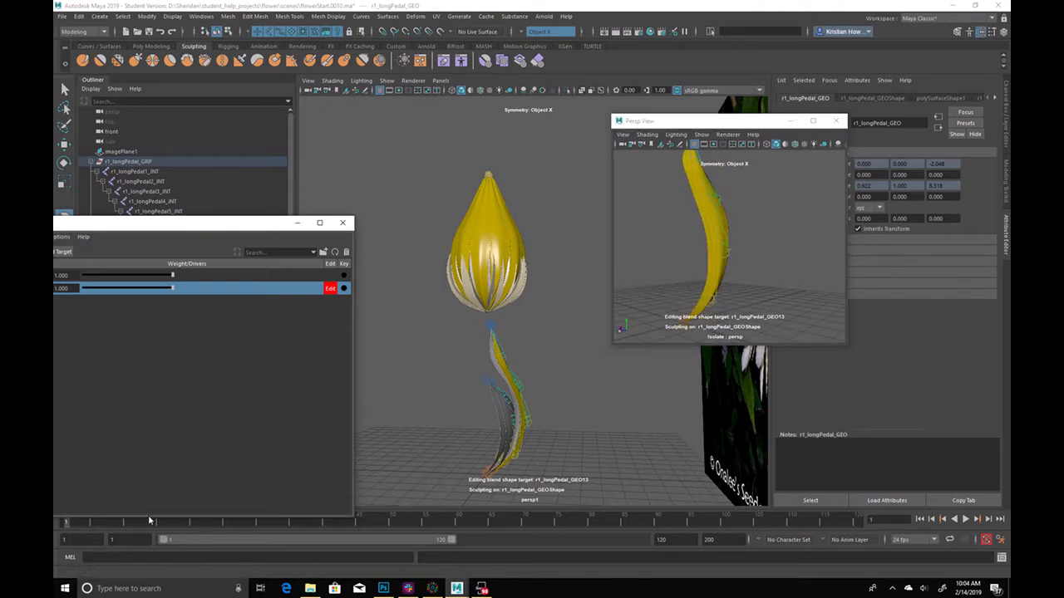
drag(121, 524, 370, 533)
alt+drag(582, 491, 610, 337)
alt+middle_drag(610, 338, 602, 326)
alt+middle_drag(477, 261, 528, 329)
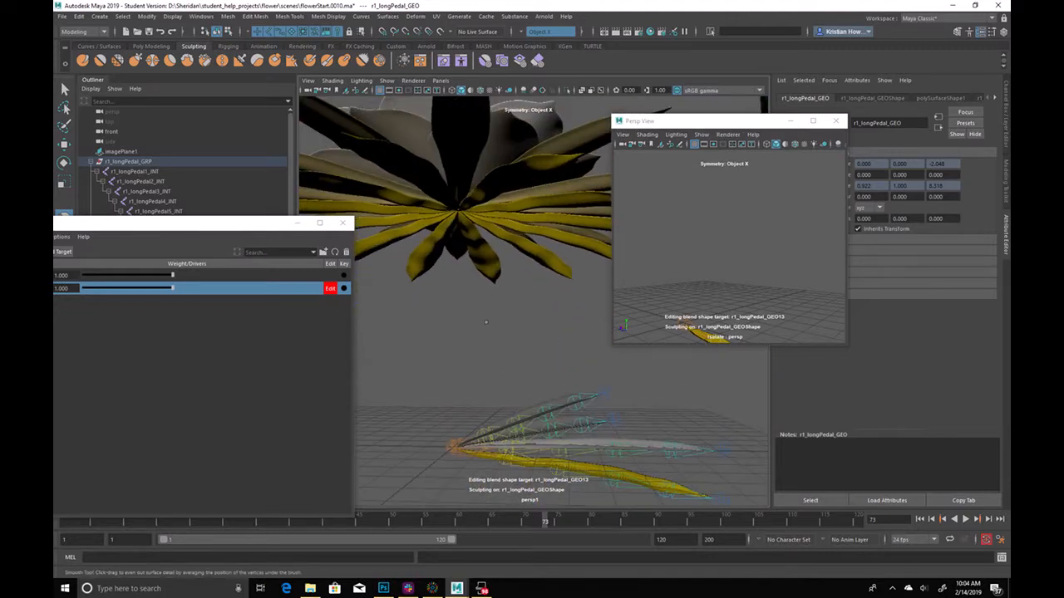
Minimize the Shape Editor and hide r1_longPedalInst_GRP
click(298, 225)
scroll(177, 449, down, 10)
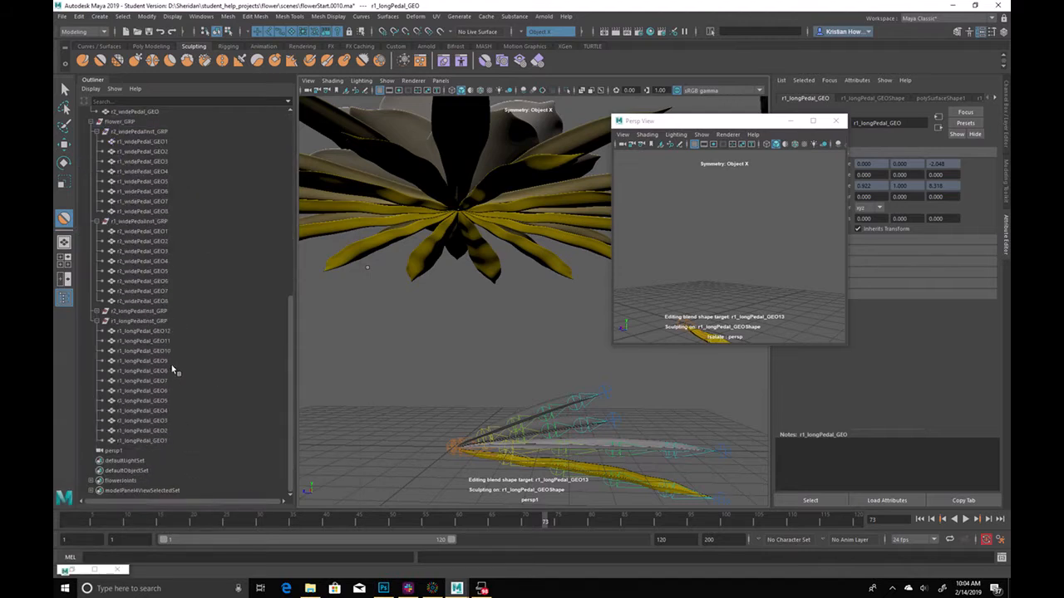
click(175, 321)
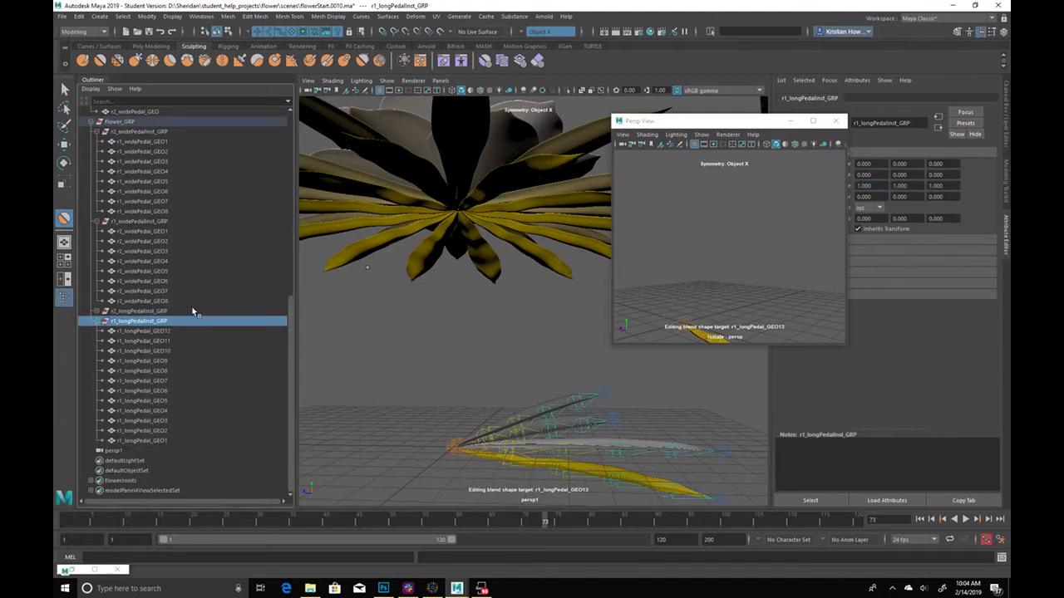
click(187, 312)
click(179, 321)
key(h)
Return to frame 1 and isolate r2_longPedal_GEO in the floating Persp View
alt+drag(457, 299, 485, 281)
click(63, 519)
alt+middle_drag(391, 281, 420, 332)
alt+right_drag(420, 333, 473, 337)
key(q)
click(500, 391)
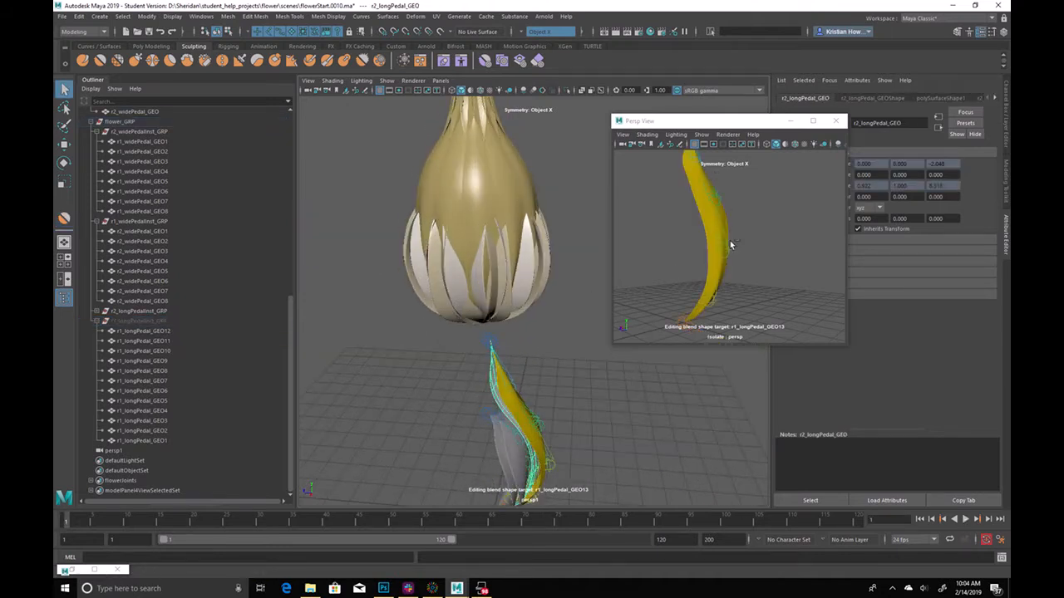
key(ctrl+1)
key(ctrl+1)
alt+drag(764, 213, 707, 273)
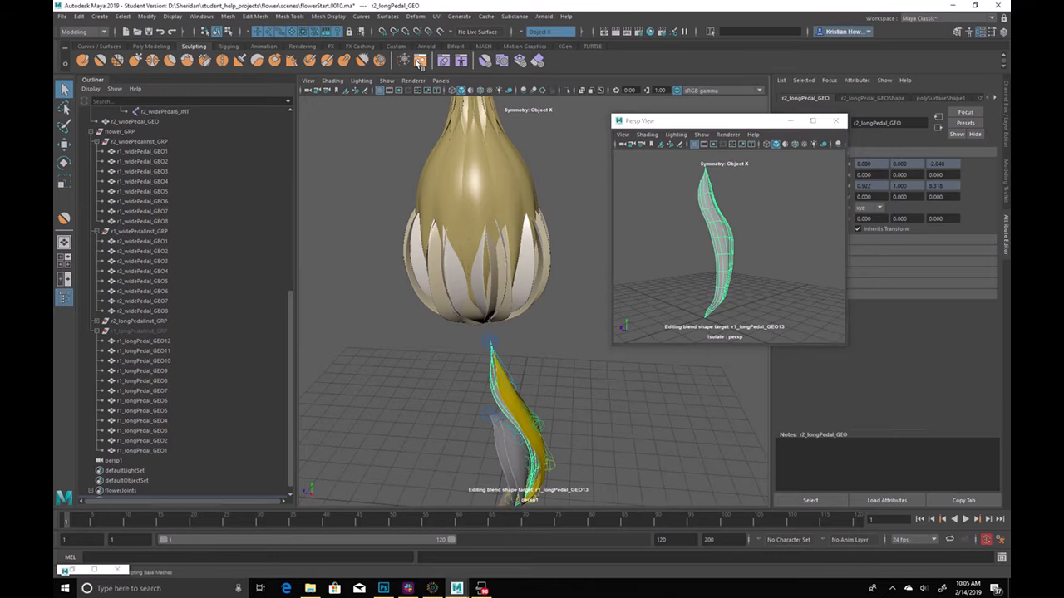
Reopen the Shape Editor and create a blend shape named r2_long_BLD for r2_longPedal_GEO
click(420, 61)
click(874, 107)
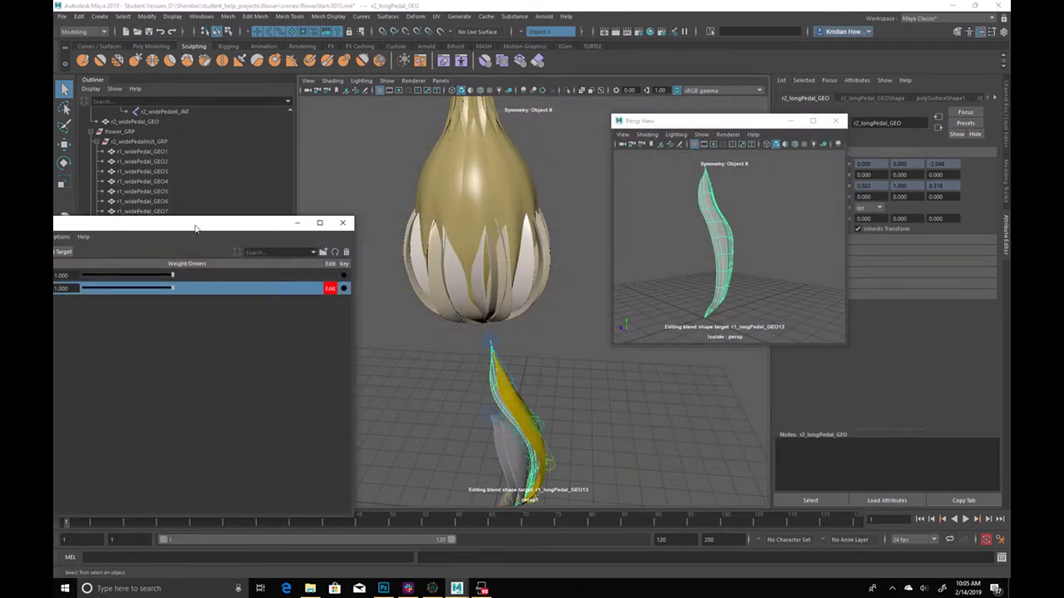
drag(196, 227, 439, 126)
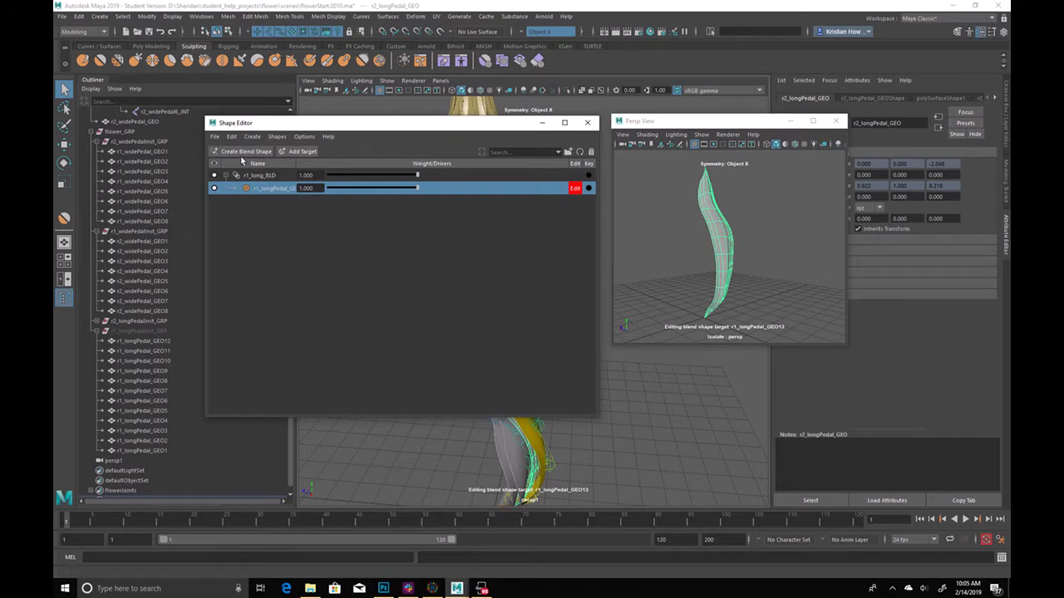
click(243, 152)
double_click(252, 202)
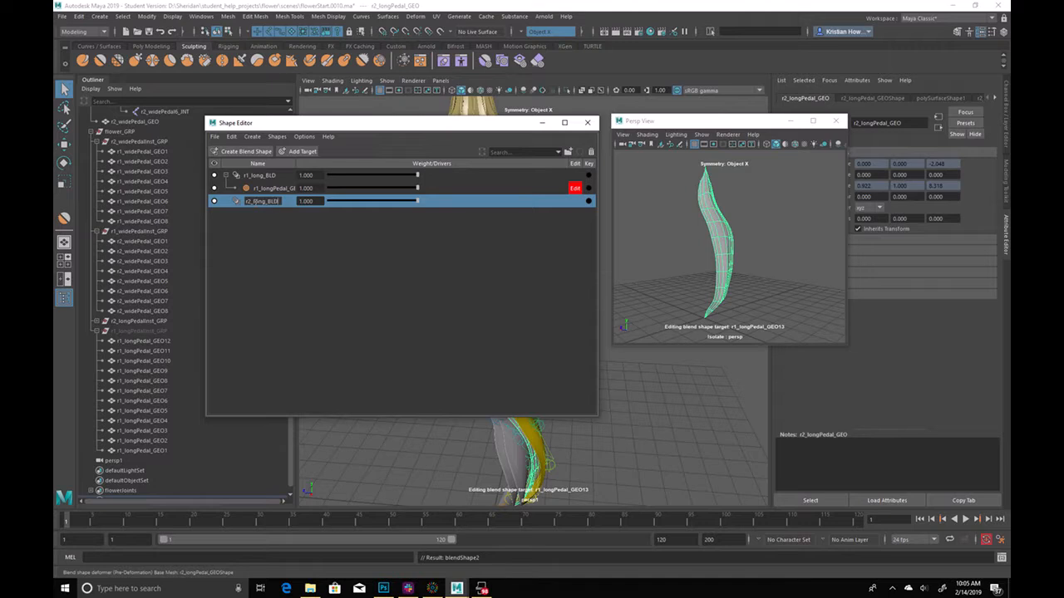
Add a target to r2_long_BLD and move the Shape Editor clear of the flower
click(299, 151)
drag(413, 134, 266, 99)
alt+middle_drag(554, 268, 571, 312)
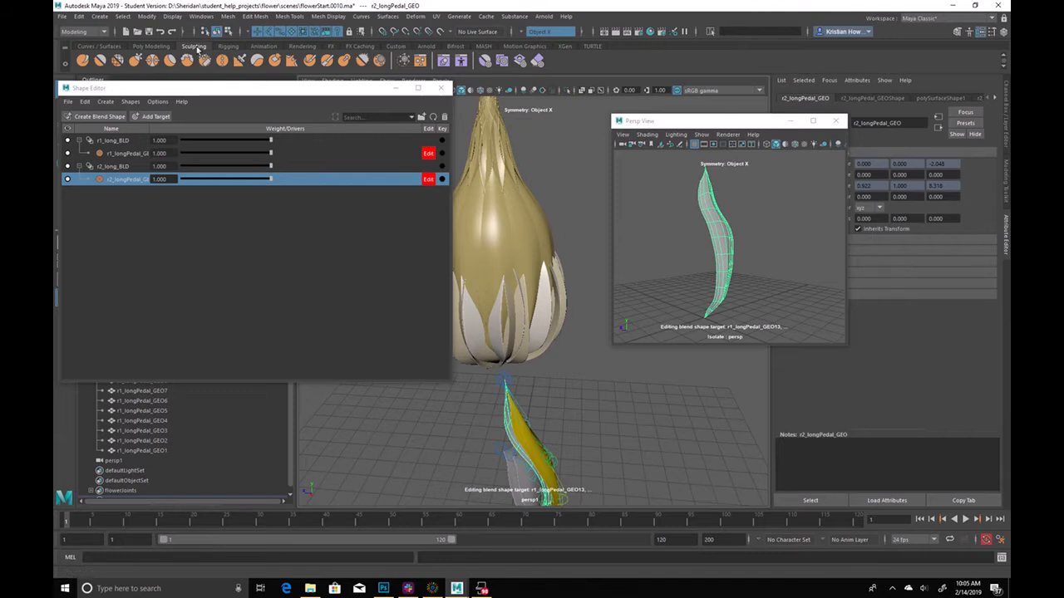
Sculpt r2_longPedal_GEO's lower curve outward and pull its tip down with the Grab tool, scrubbing the timeline to check the opening
mouse_move(727, 238)
alt+mouse_down()
mouse_move(713, 226)
mouse_move(734, 202)
mouse_move(703, 204)
mouse_move(726, 236)
mouse_move(724, 297)
mouse_move(731, 282)
mouse_move(738, 291)
mouse_move(724, 277)
mouse_move(741, 253)
alt+mouse_up()
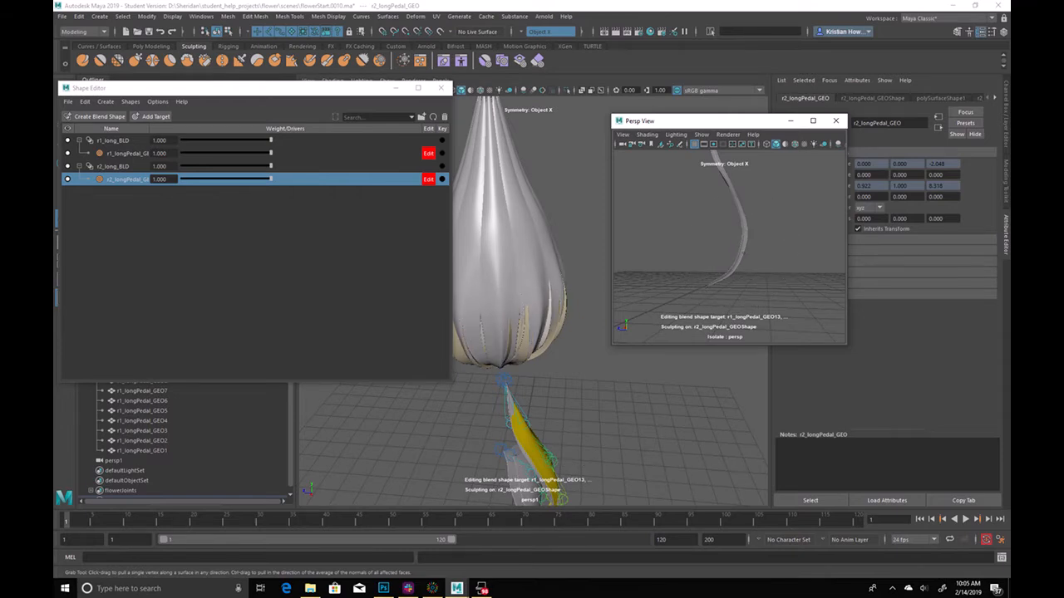
mouse_move(712, 214)
alt+mouse_down()
mouse_move(736, 203)
mouse_move(741, 249)
mouse_move(734, 206)
alt+mouse_up()
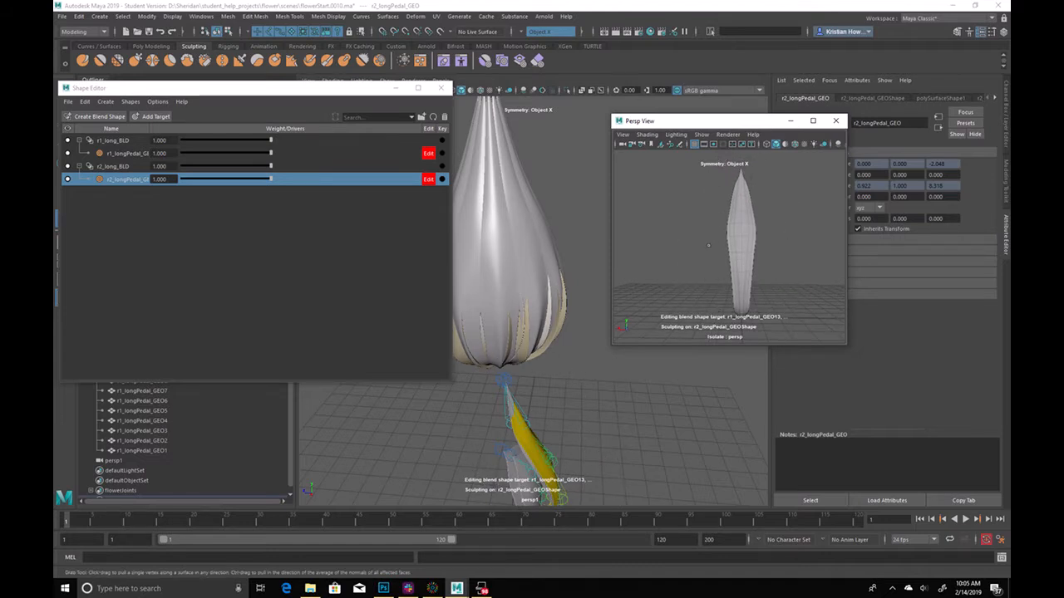
alt+drag(749, 251, 637, 284)
alt+drag(537, 170, 548, 275)
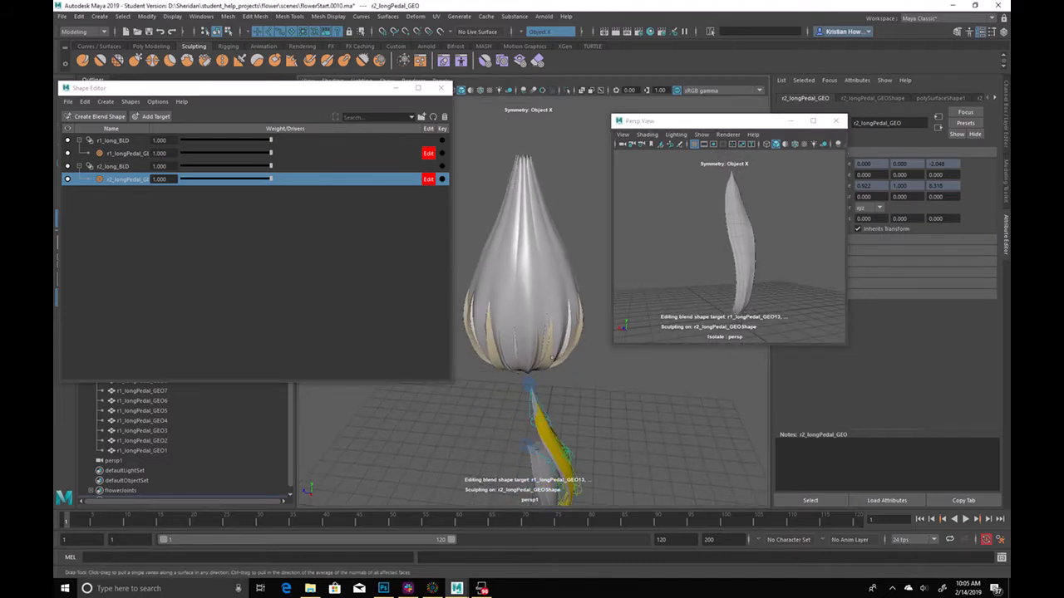
drag(83, 521, 415, 526)
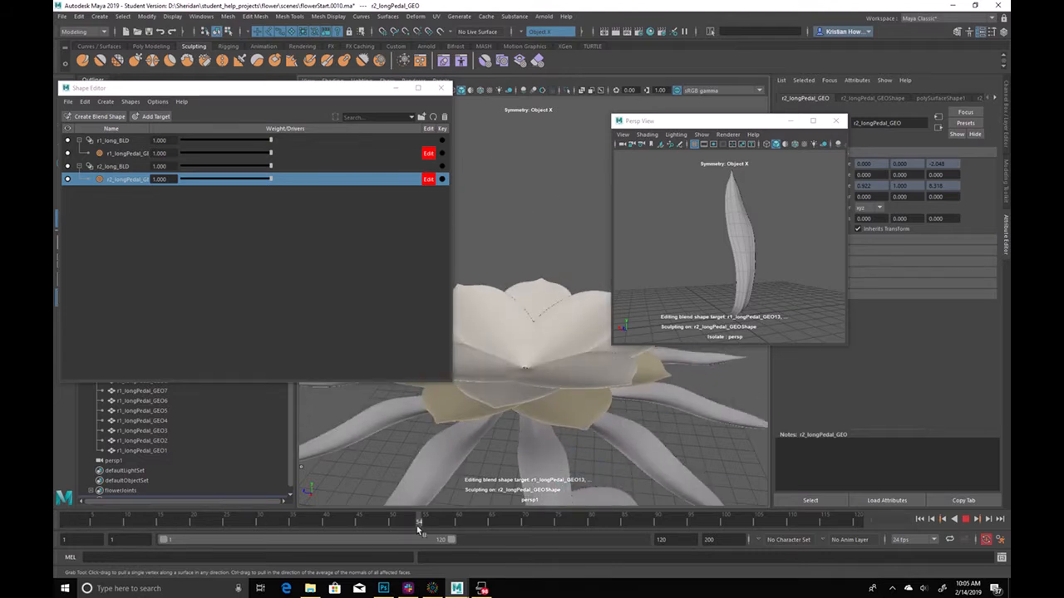
drag(314, 528, 65, 522)
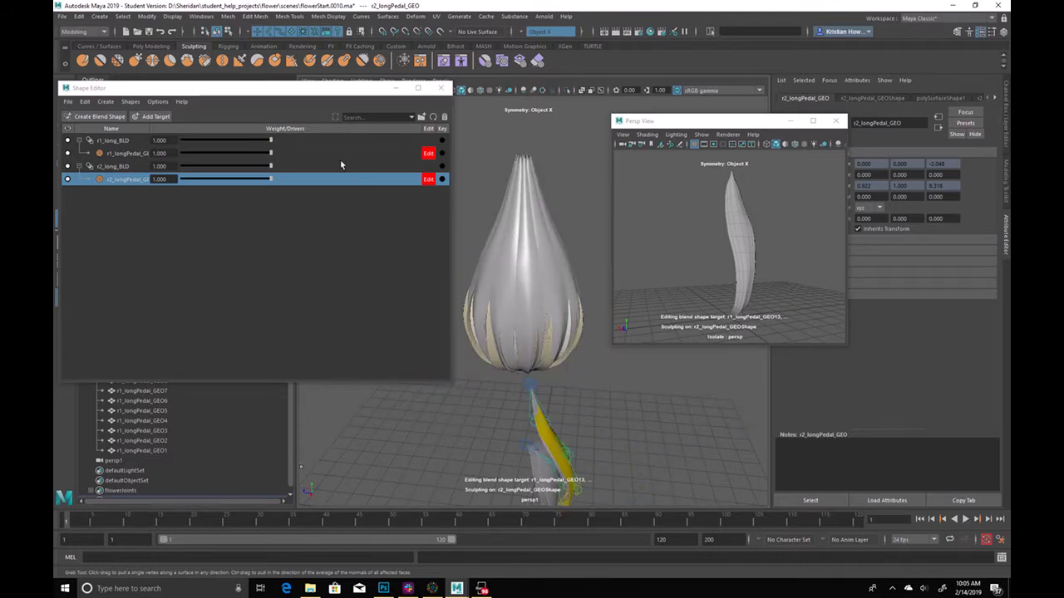
click(735, 204)
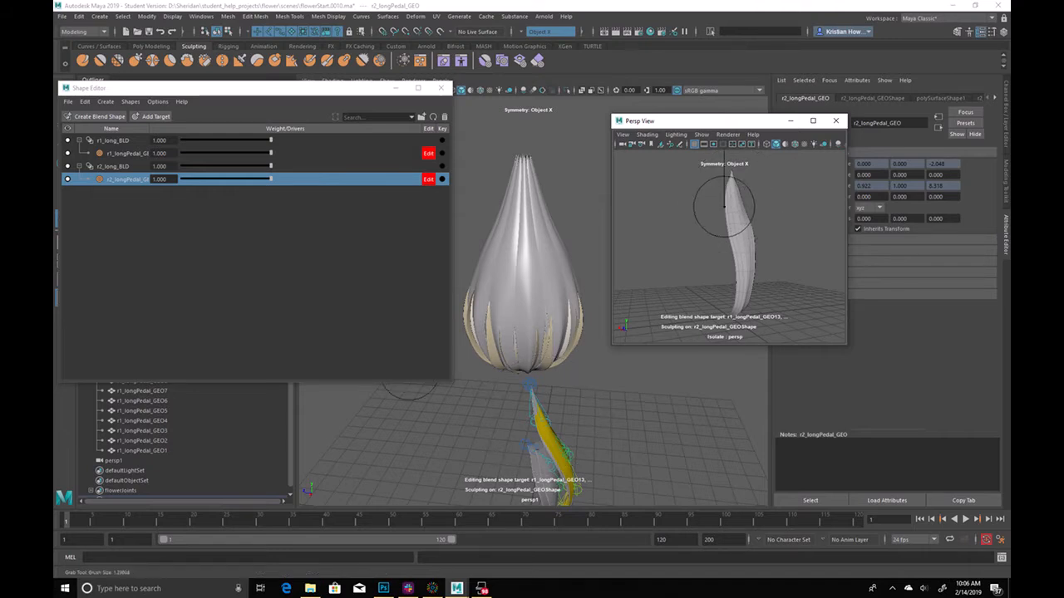
drag(730, 182, 731, 187)
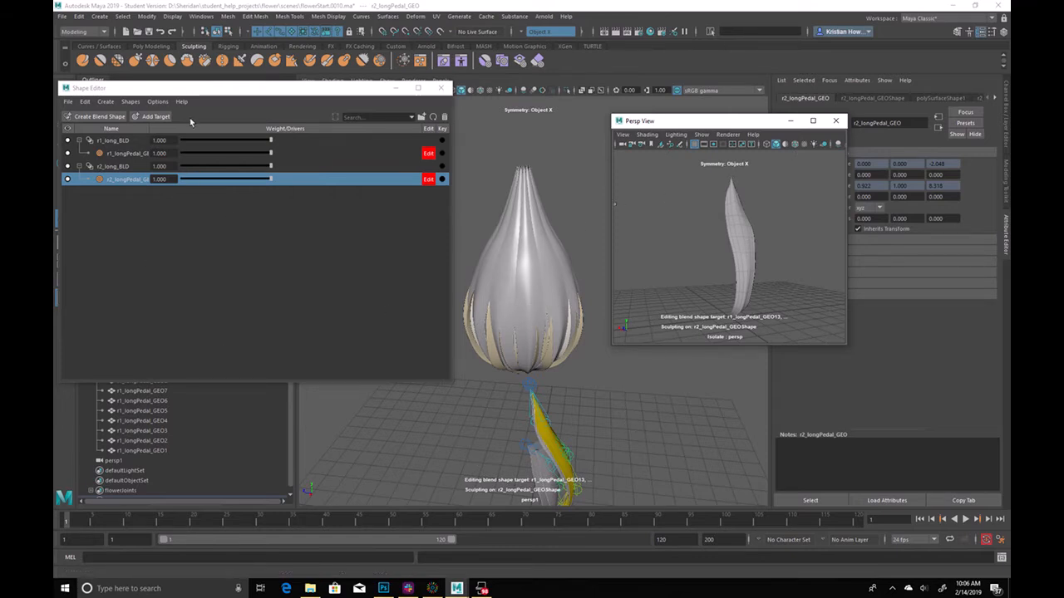
Hide r2_longPedalInst_GRP and move the Shape Editor away from the remaining wide petals
drag(194, 101, 305, 20)
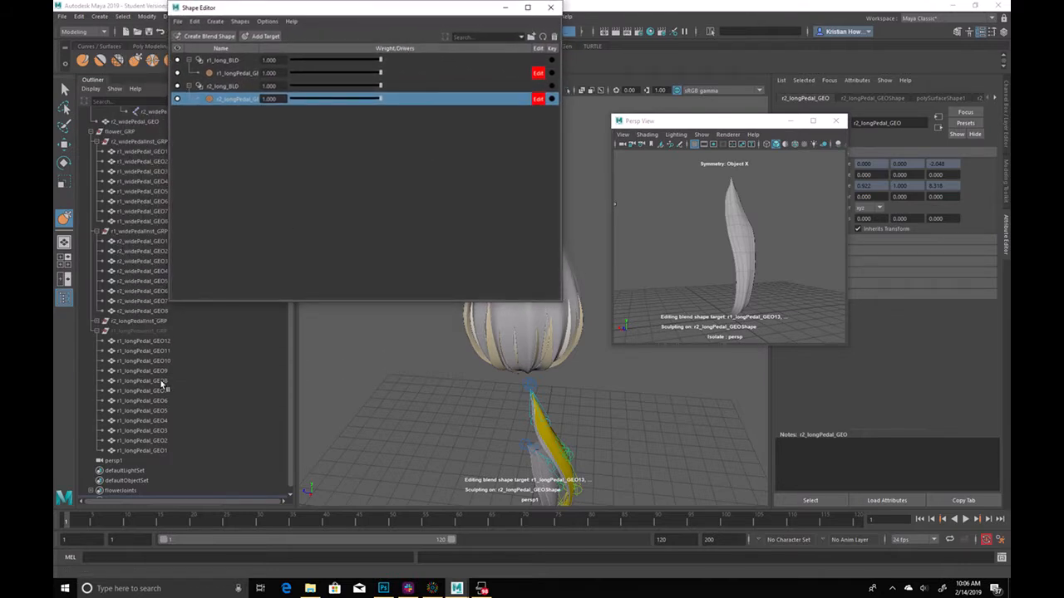
click(132, 324)
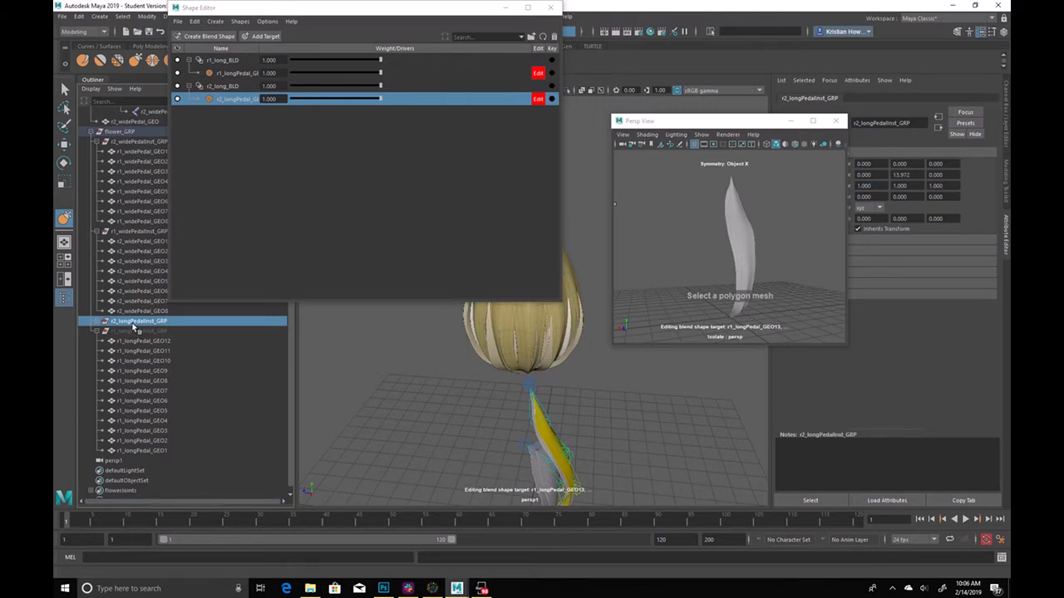
key(h)
drag(432, 14, 315, 34)
drag(250, 34, 296, 68)
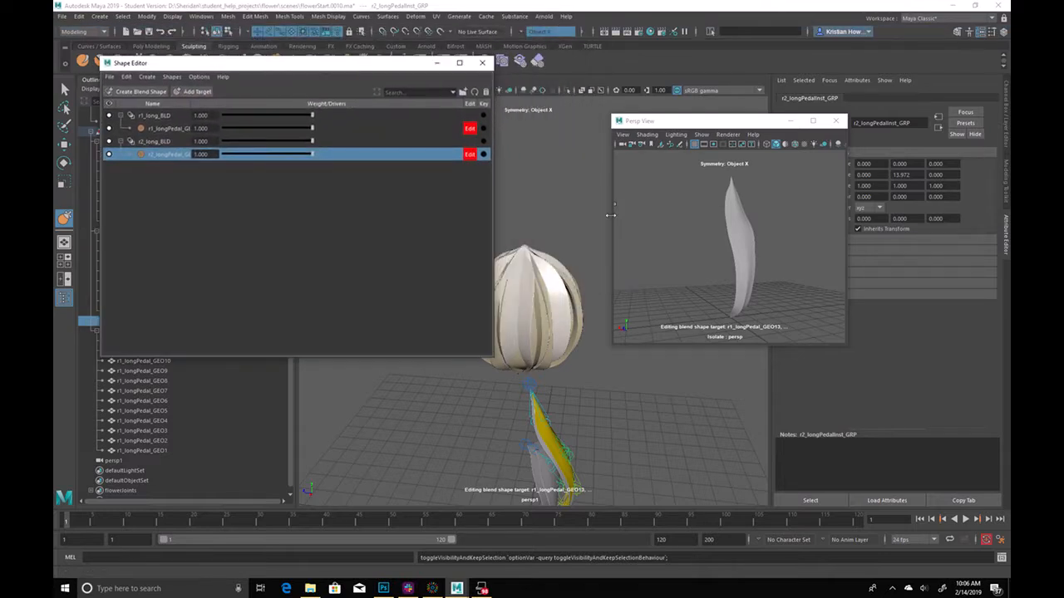
Select r2_widePedal_GEO below the flower and isolate it in the floating Persp View
click(551, 470)
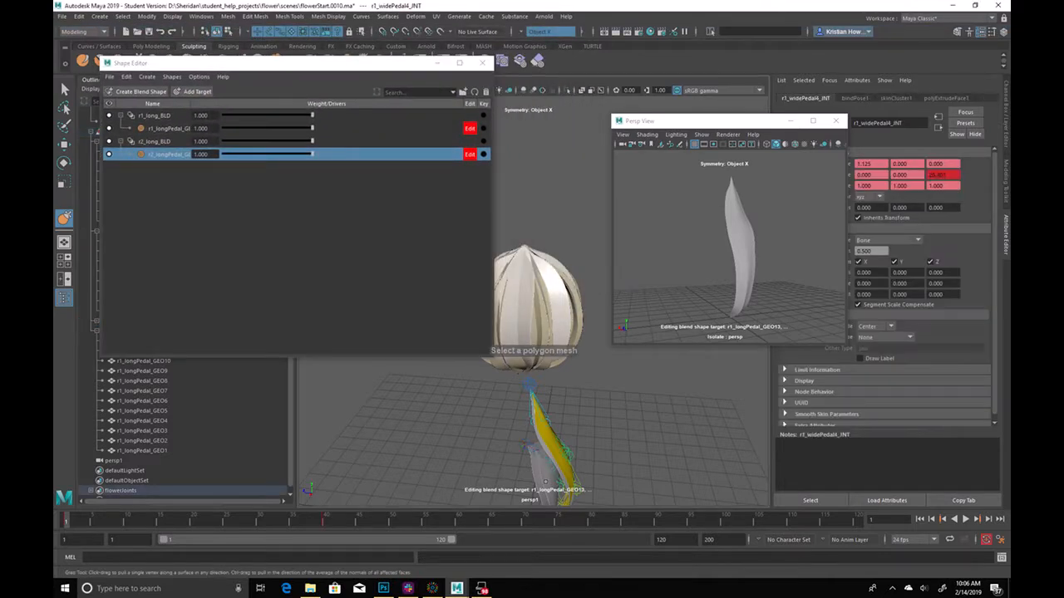
key(q)
click(545, 490)
alt+middle_drag(545, 491, 573, 380)
scroll(572, 380, down, 2)
key(ctrl+1)
key(ctrl+1)
alt+middle_drag(696, 232, 695, 218)
alt+right_drag(695, 218, 738, 226)
alt+drag(738, 226, 721, 253)
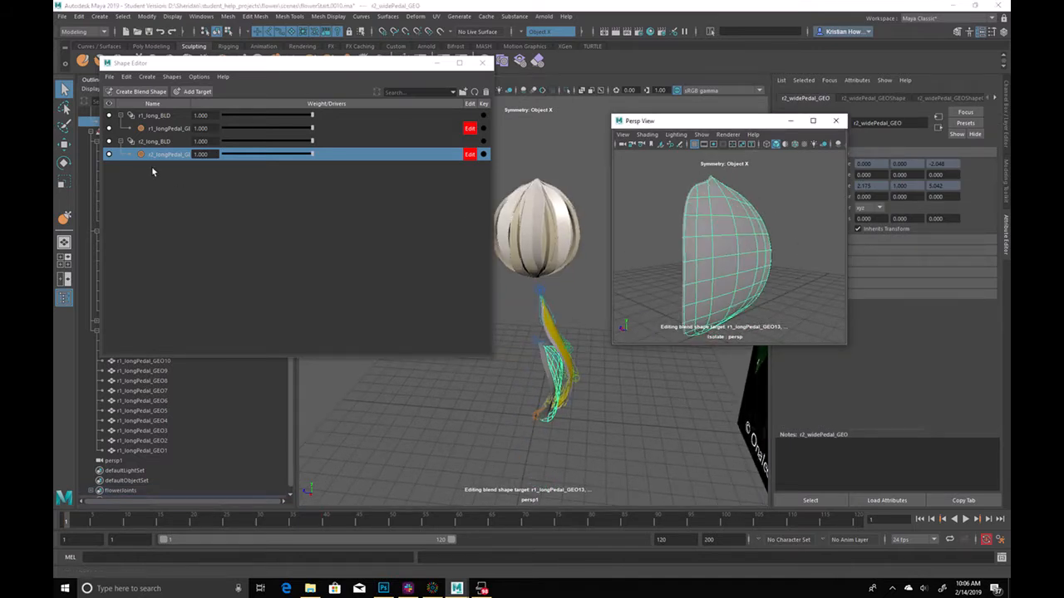
Create a blend shape named r1_wide_BLD for the selected wide petal
click(135, 92)
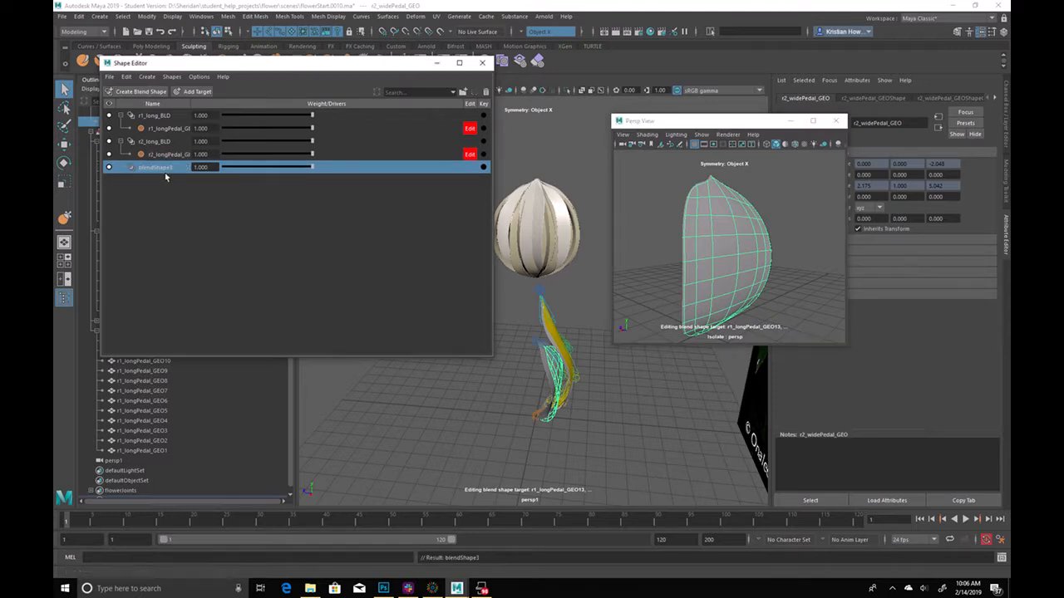
double_click(157, 167)
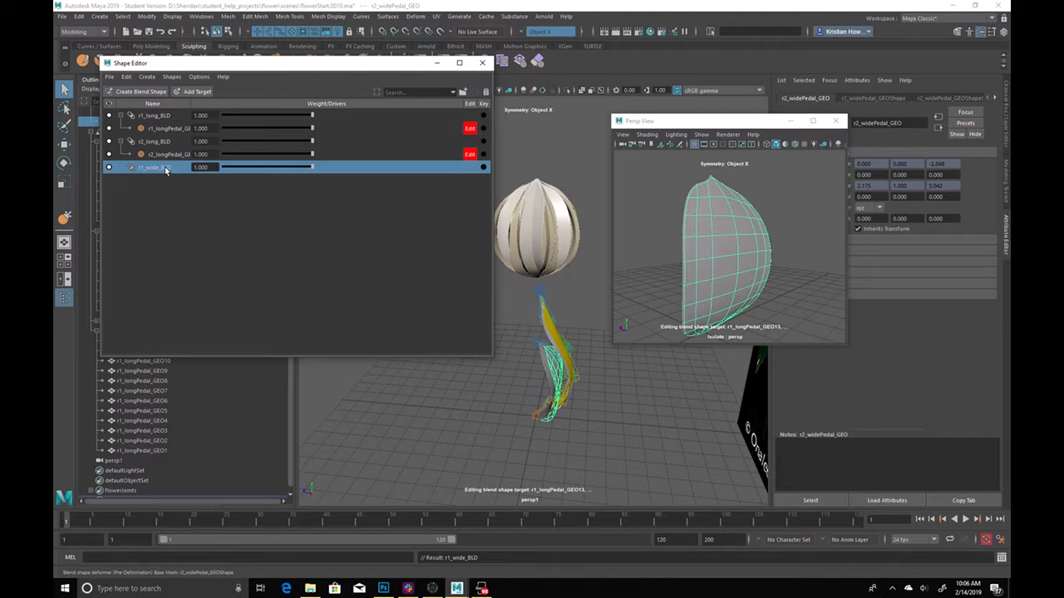
Add a target to the r1_wide_BLD blend shape and activate the Grab sculpting tool
click(193, 91)
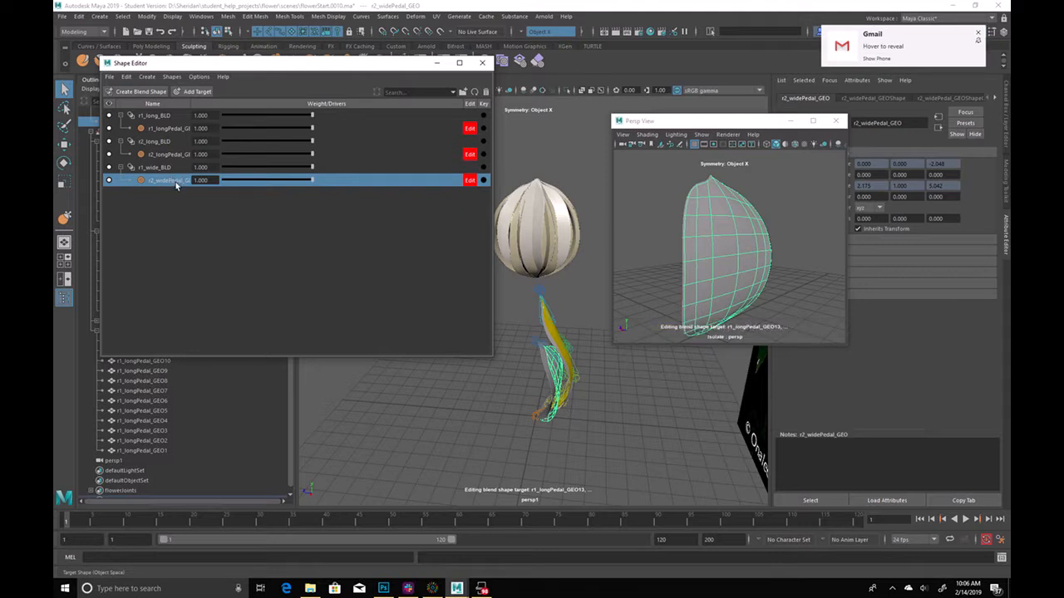
drag(409, 69, 398, 134)
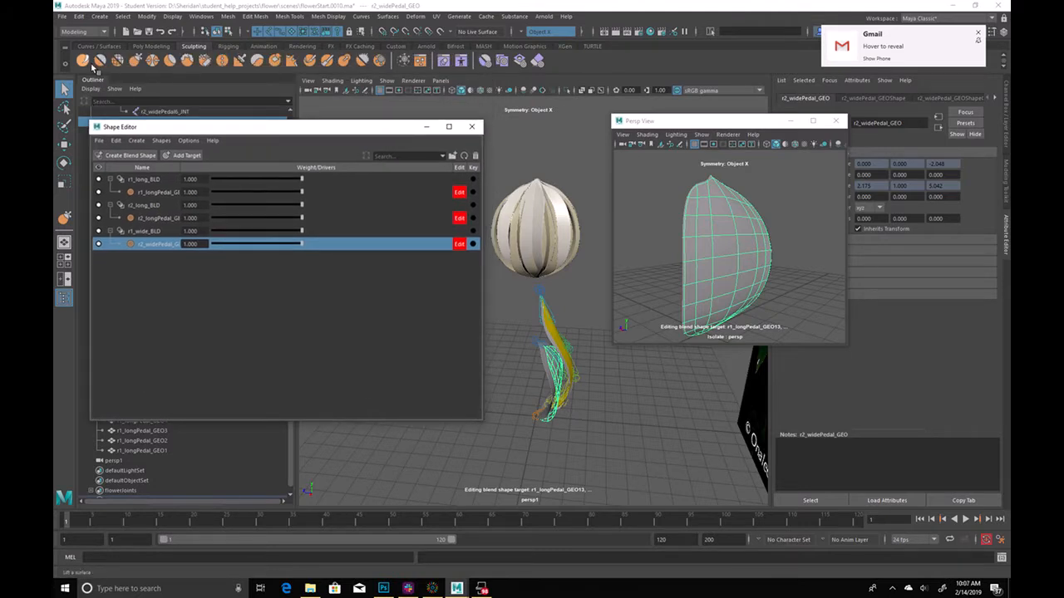
click(135, 60)
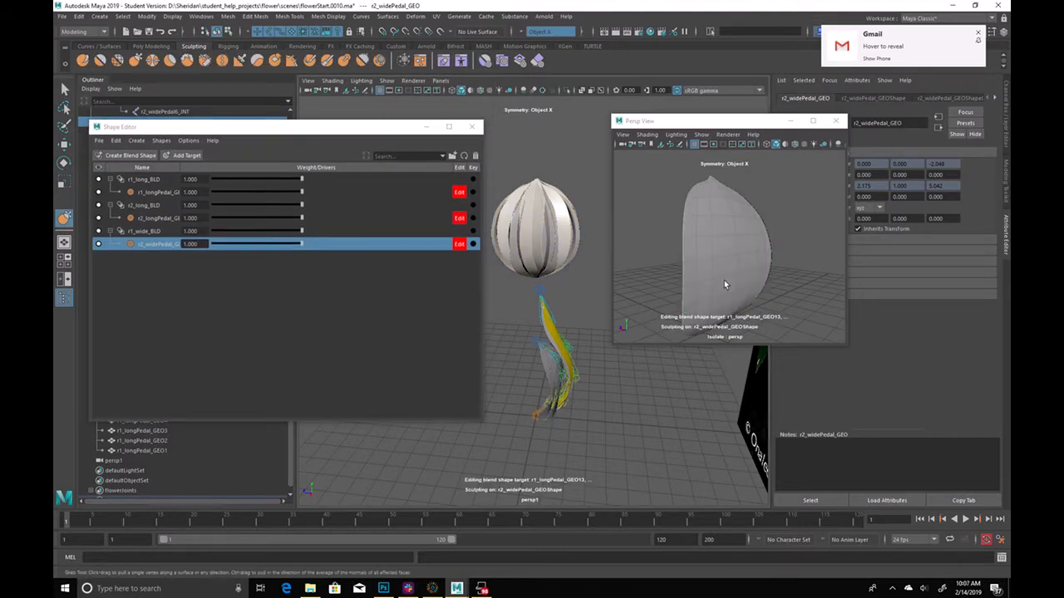
Widen and round out the body of the r2_widePedal_GEO petal with Grab strokes on its front and edges
drag(723, 280, 710, 274)
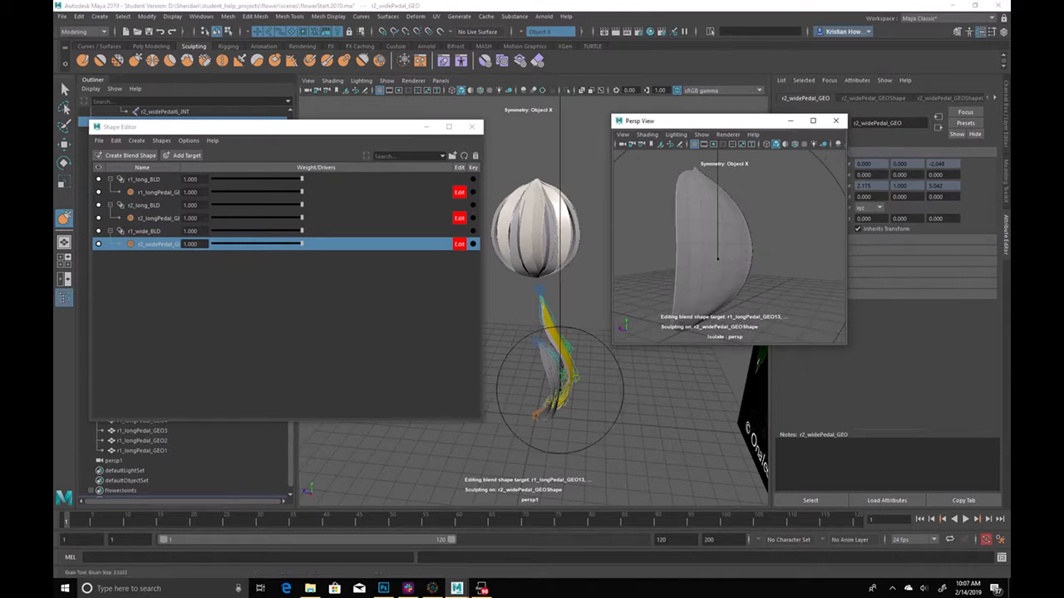
mouse_move(742, 267)
alt+mouse_down()
mouse_move(722, 285)
mouse_move(734, 231)
mouse_move(763, 223)
mouse_move(796, 190)
mouse_move(785, 196)
alt+mouse_up()
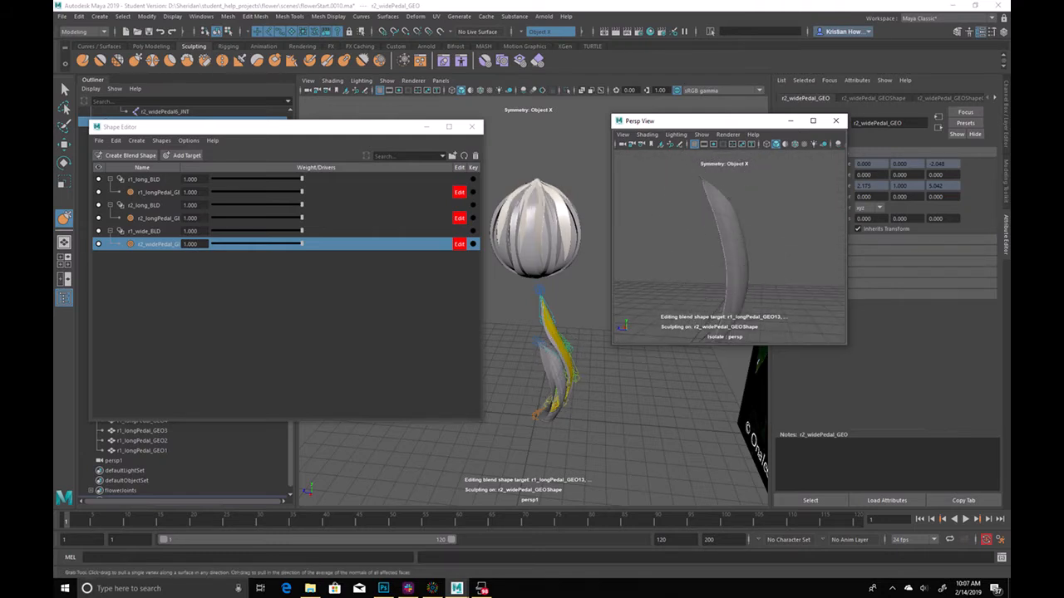
mouse_move(738, 231)
mouse_down()
mouse_move(750, 228)
mouse_move(736, 285)
mouse_move(748, 263)
mouse_move(720, 243)
mouse_up()
drag(681, 198, 710, 178)
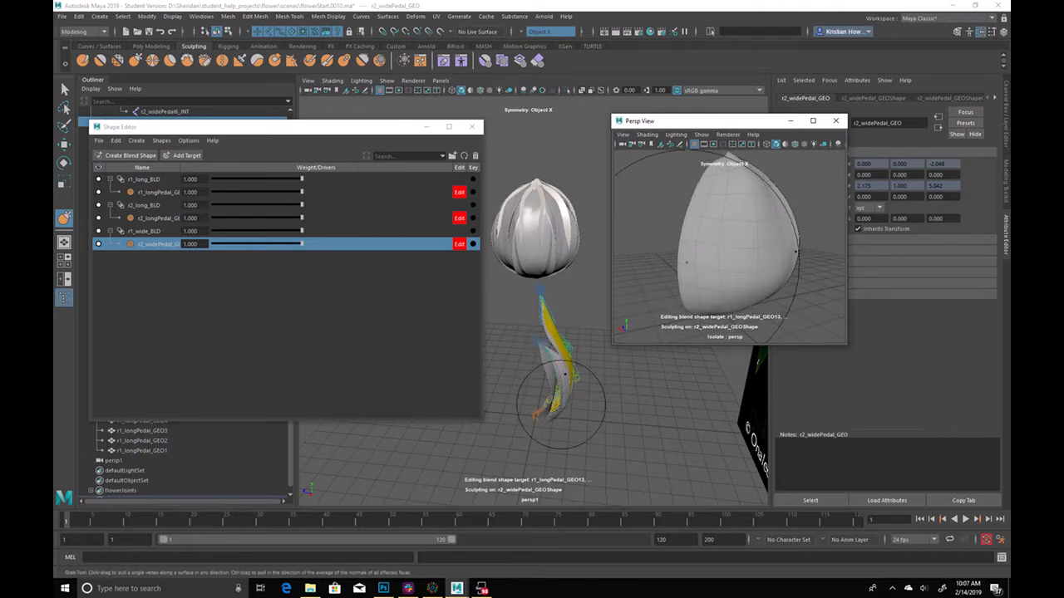
mouse_move(796, 259)
alt+mouse_down()
mouse_move(748, 256)
mouse_move(771, 247)
mouse_move(745, 240)
mouse_move(776, 228)
mouse_move(770, 209)
alt+mouse_up()
mouse_move(721, 175)
mouse_down()
mouse_move(733, 175)
mouse_move(721, 170)
mouse_up()
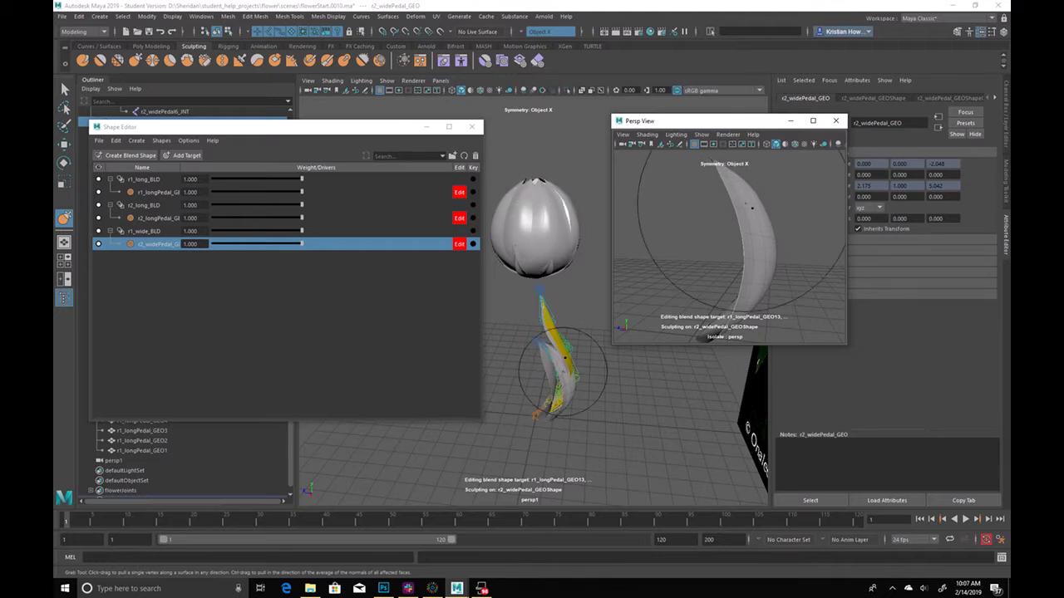
Reshape the lower edge of the r2_widePedal_GEO petal near its base using a smaller Grab brush
alt+middle_drag(794, 304, 780, 280)
mouse_move(780, 280)
alt+mouse_down()
mouse_move(715, 296)
mouse_move(732, 285)
mouse_move(701, 308)
alt+mouse_up()
scroll(700, 308, up, 5)
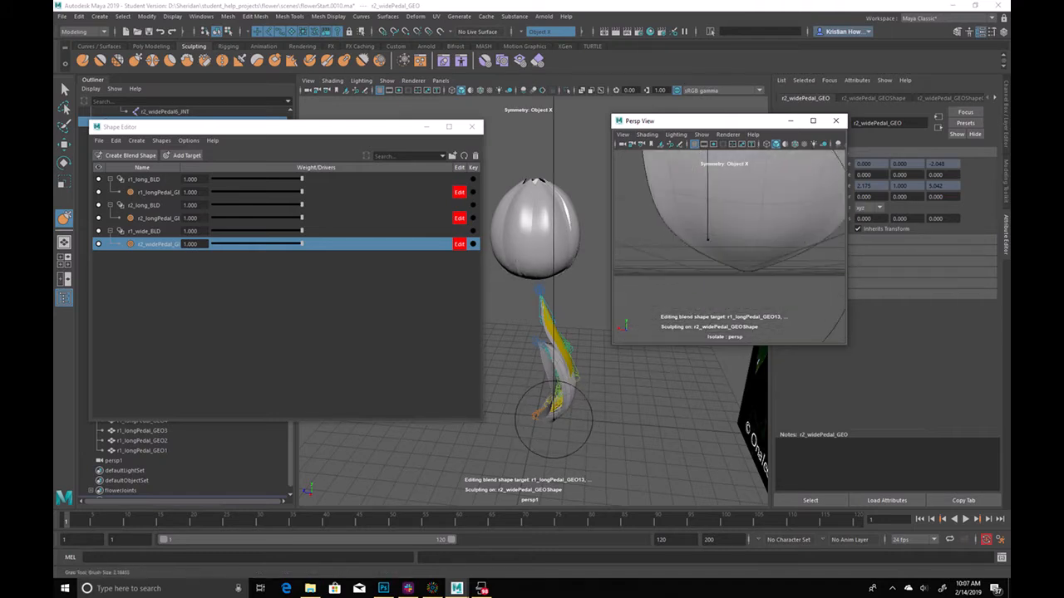
drag(709, 239, 692, 239)
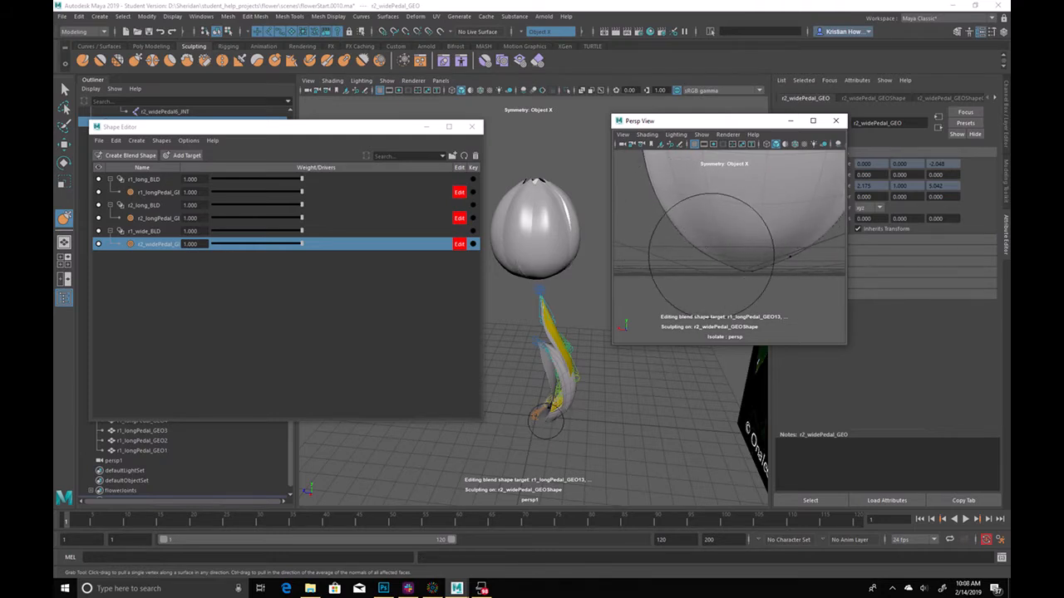
drag(677, 219, 675, 190)
Pull the tip of the r2_widePedal_GEO petal further inward with the Grab tool to extend its point
alt+drag(564, 226, 618, 217)
alt+middle_drag(728, 226, 736, 297)
alt+right_drag(737, 296, 781, 238)
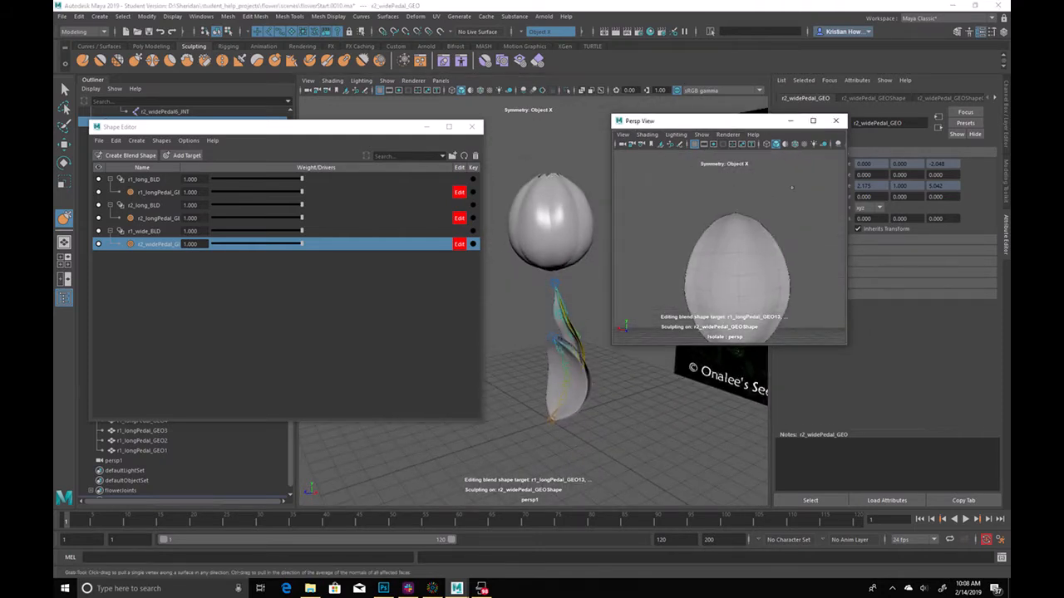
alt+drag(782, 237, 682, 226)
alt+right_drag(657, 226, 680, 216)
alt+middle_drag(680, 217, 716, 218)
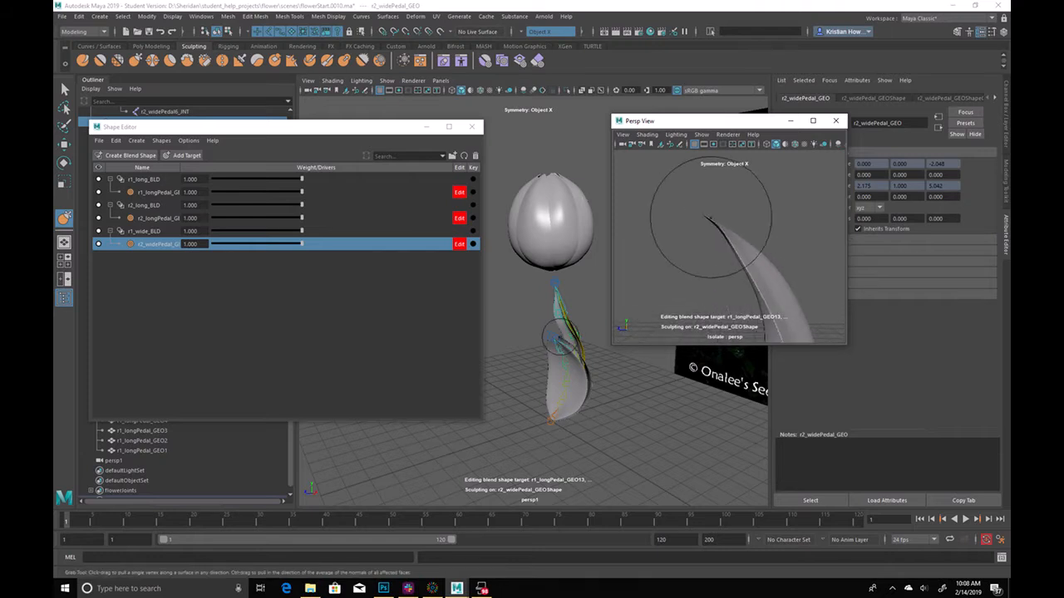
drag(710, 221, 696, 222)
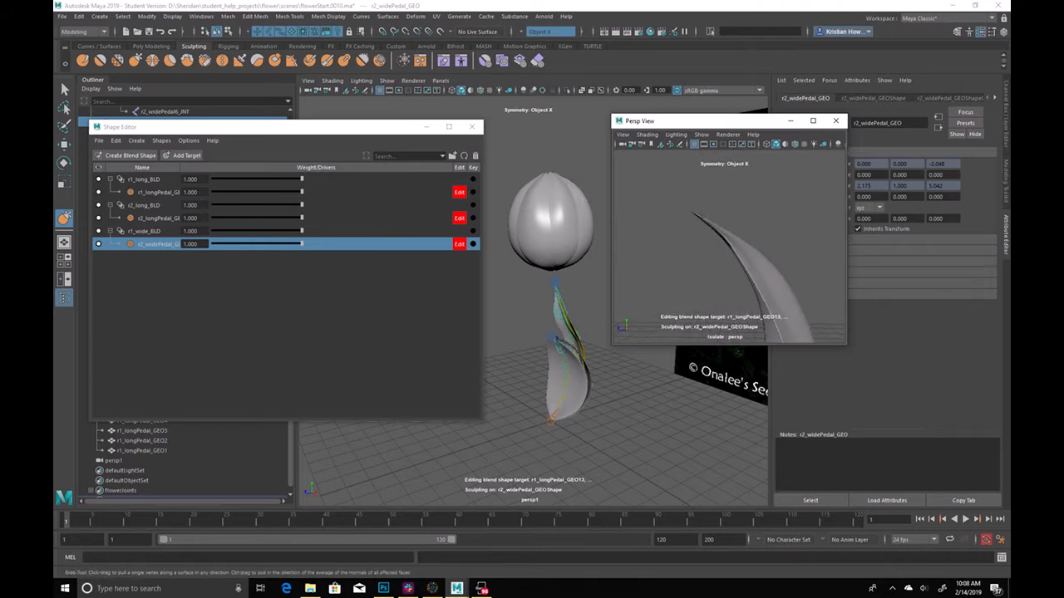
Play the bloom animation to examine the sculpted petals opening, try the target's weight, and return to frame 1
alt+drag(723, 290, 656, 300)
alt+drag(559, 296, 516, 260)
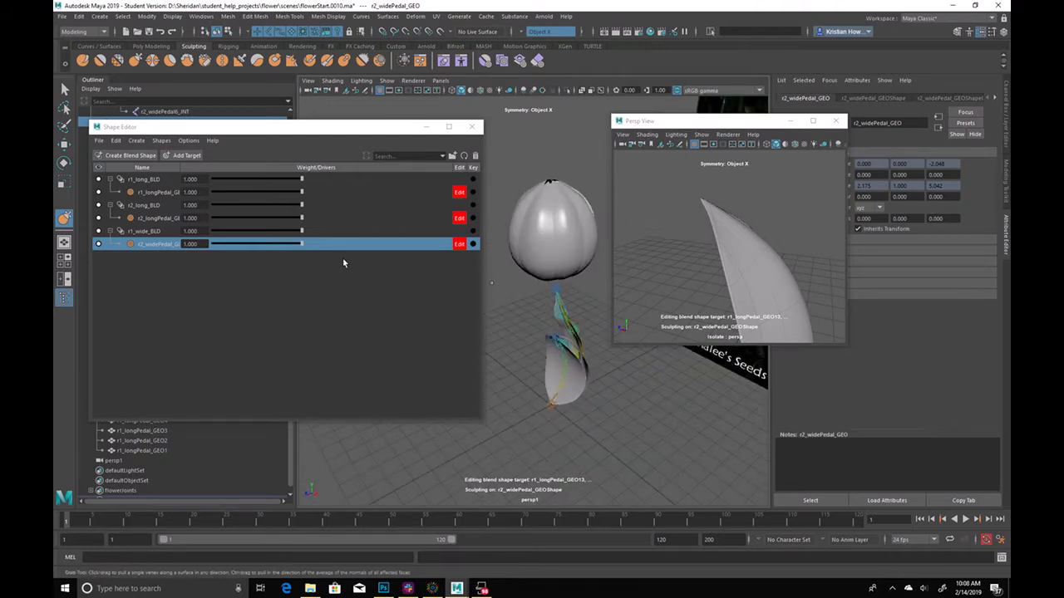
key(alt+v)
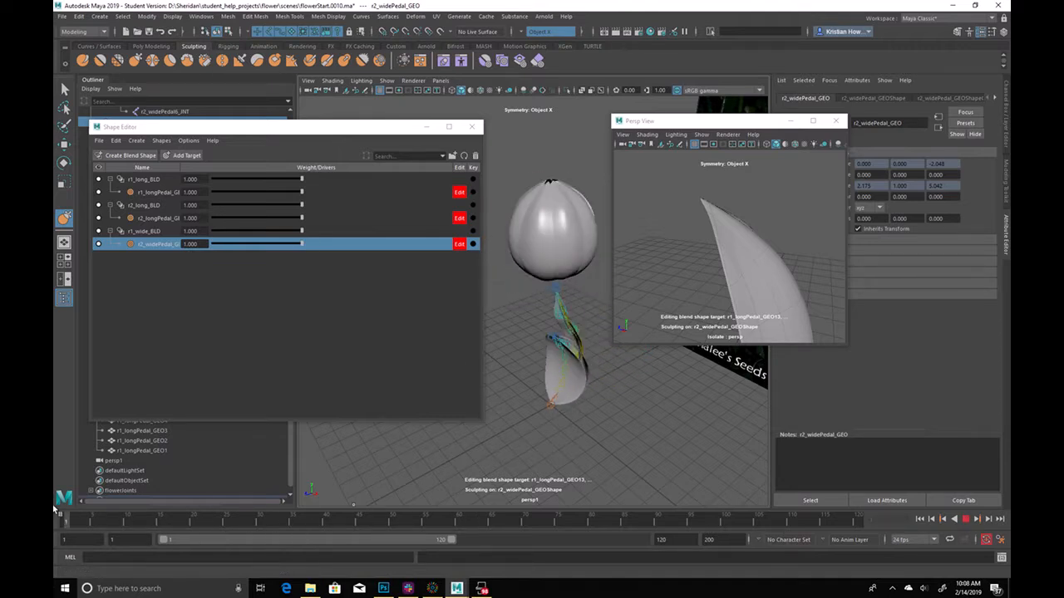
key(alt+v)
alt+drag(658, 409, 696, 370)
alt+drag(598, 332, 375, 347)
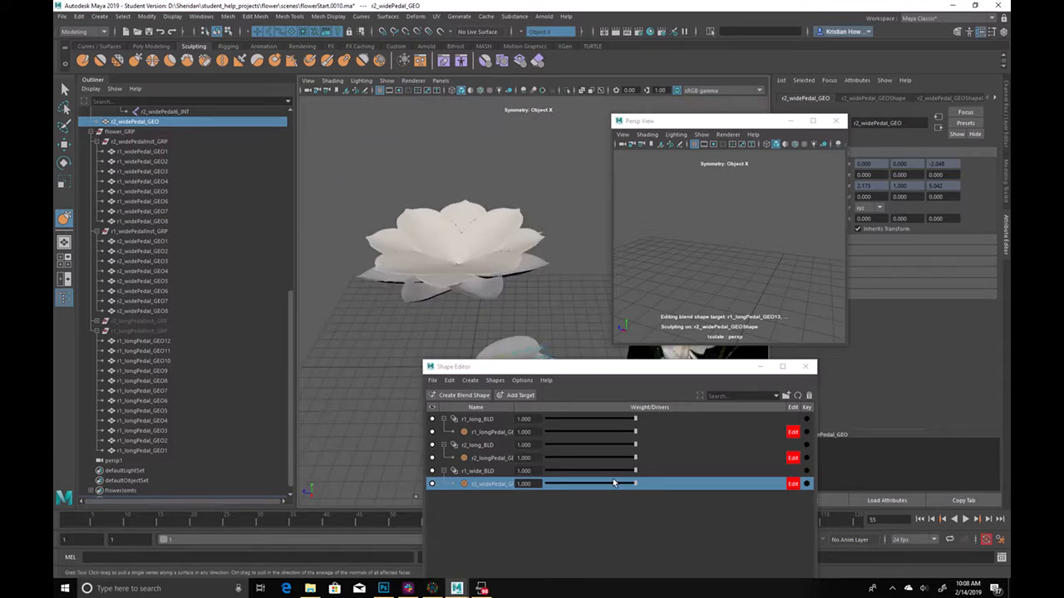
drag(599, 482, 727, 481)
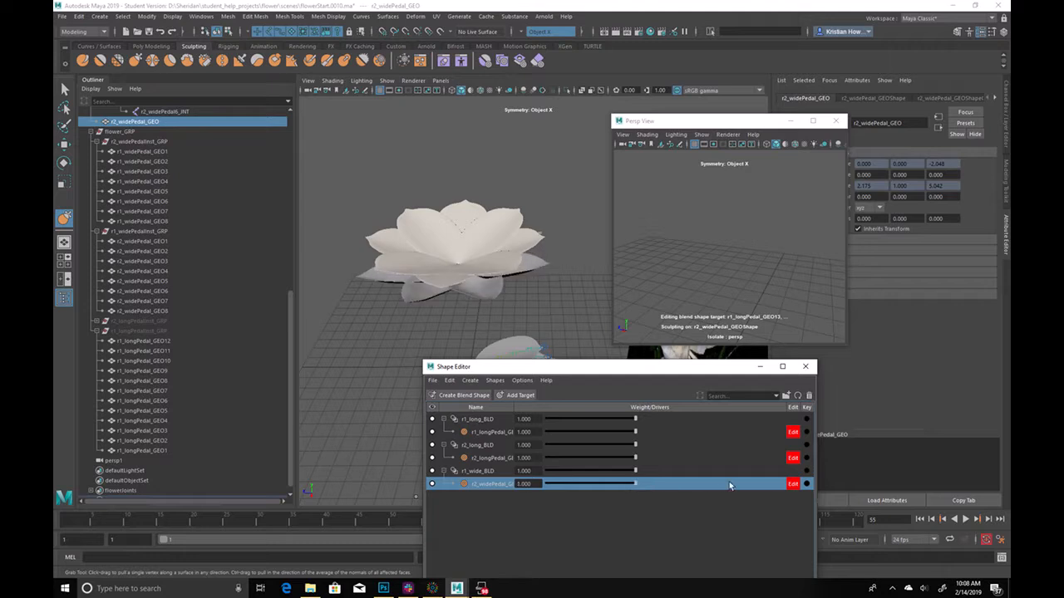
drag(94, 518, 58, 508)
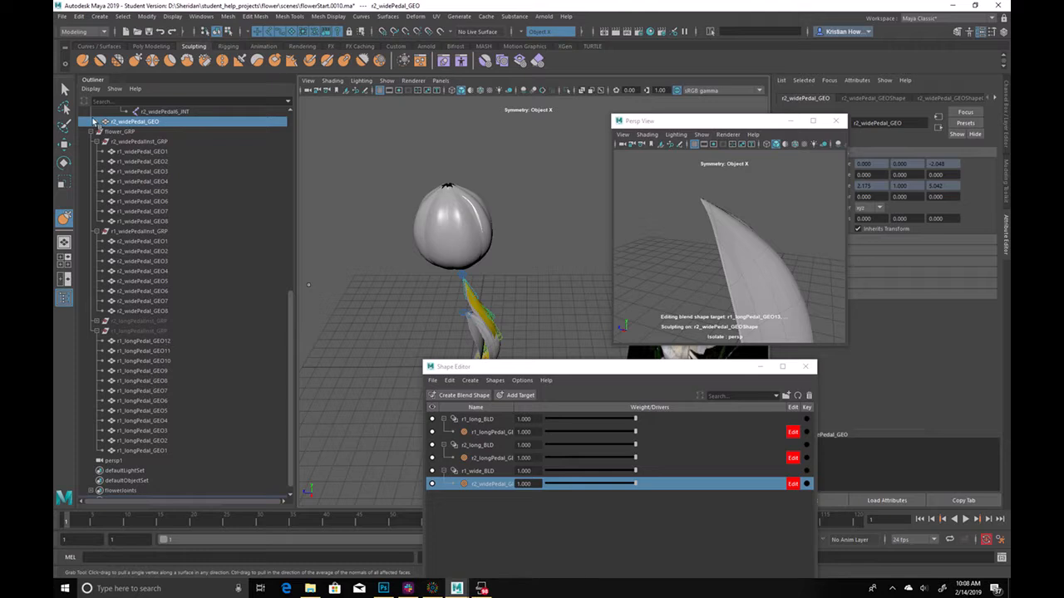
Hide the r1_widePedalInst_GRP group and isolate the r1_widePedal_GEO petal in the Persp View
click(155, 232)
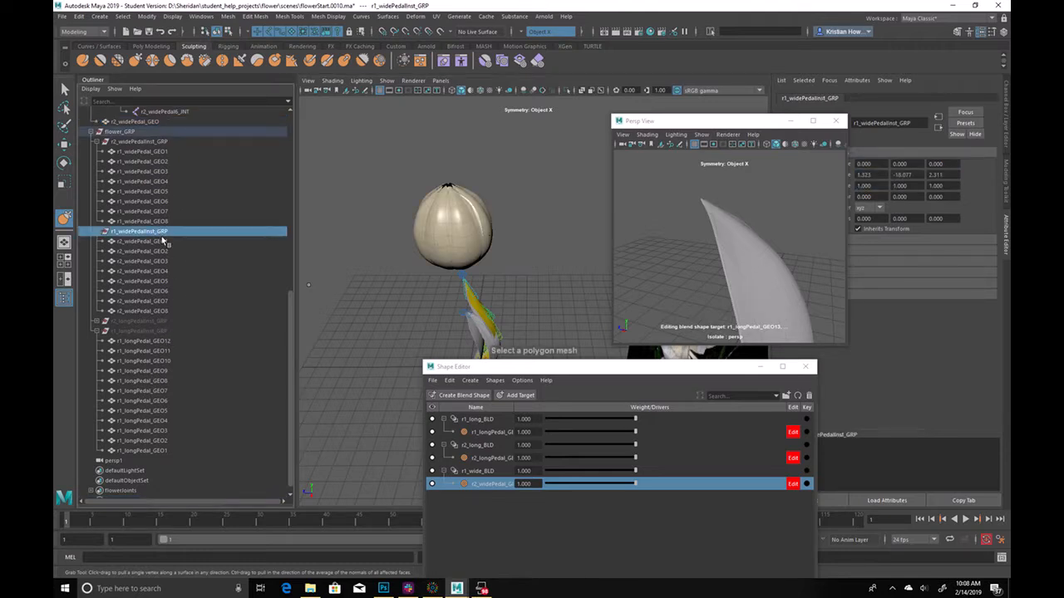
key(ctrl+h)
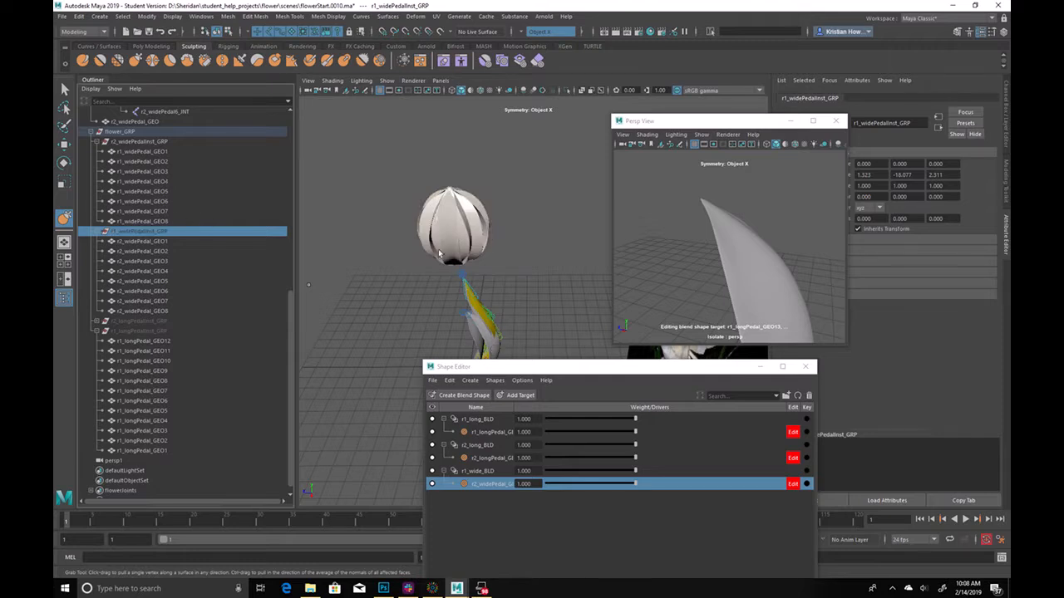
alt+middle_drag(474, 307, 543, 206)
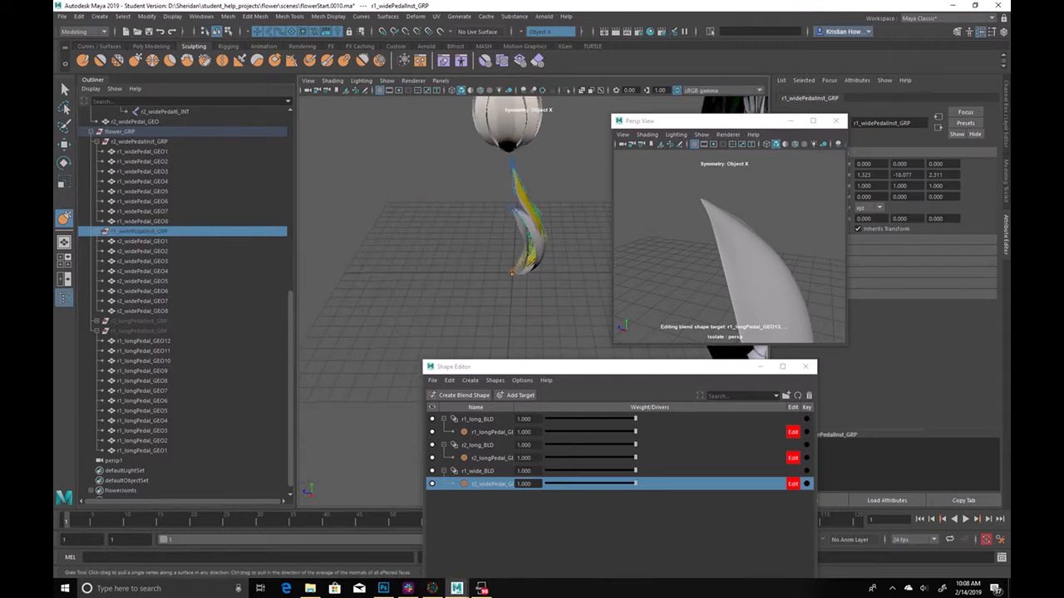
click(520, 277)
key(q)
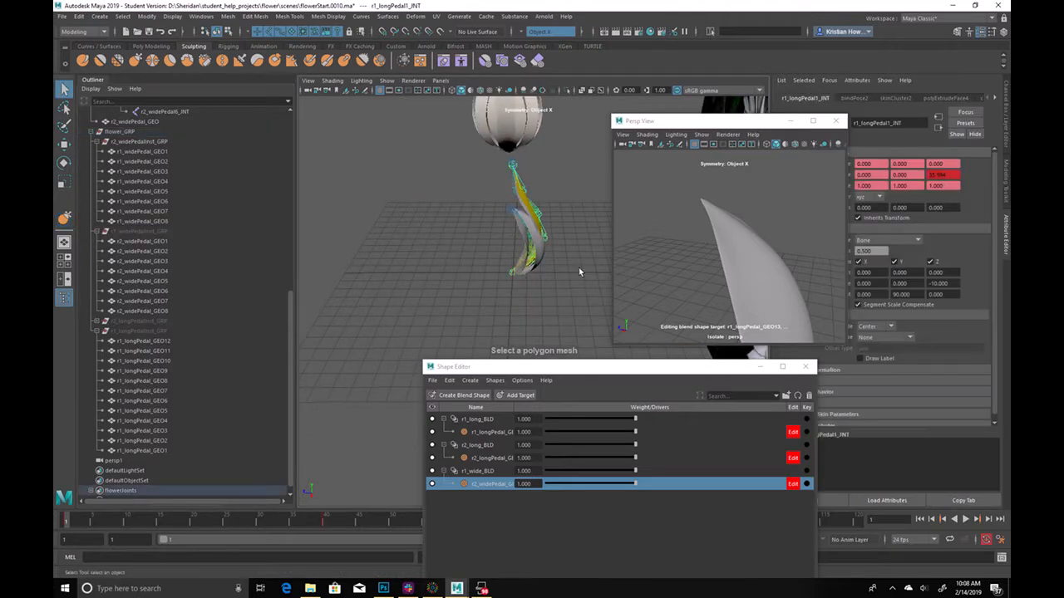
alt+drag(523, 275, 602, 291)
click(513, 287)
key(ctrl+1)
key(ctrl+q)
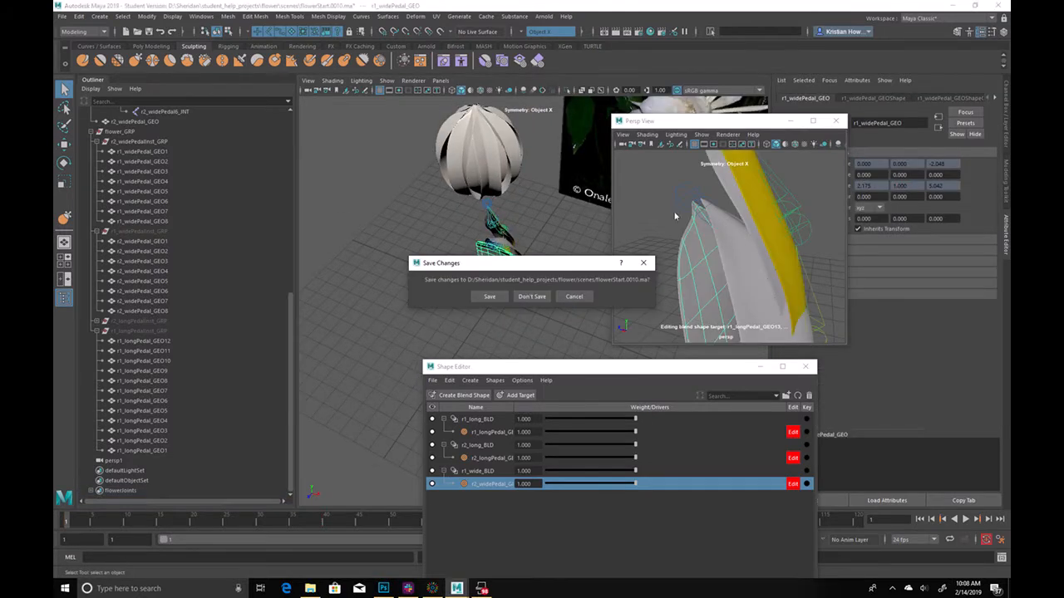
click(566, 298)
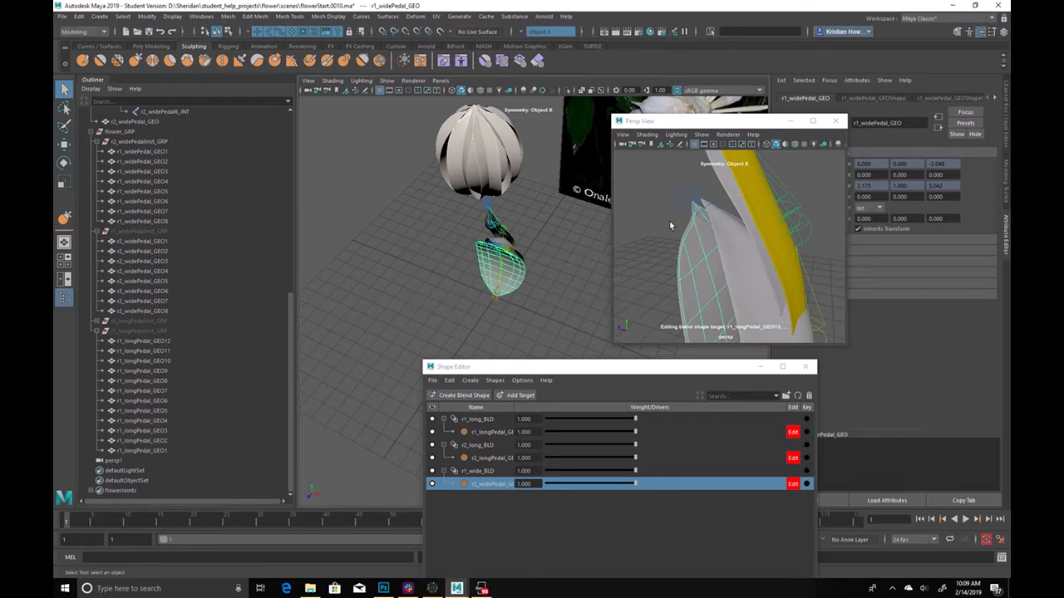
key(ctrl+1)
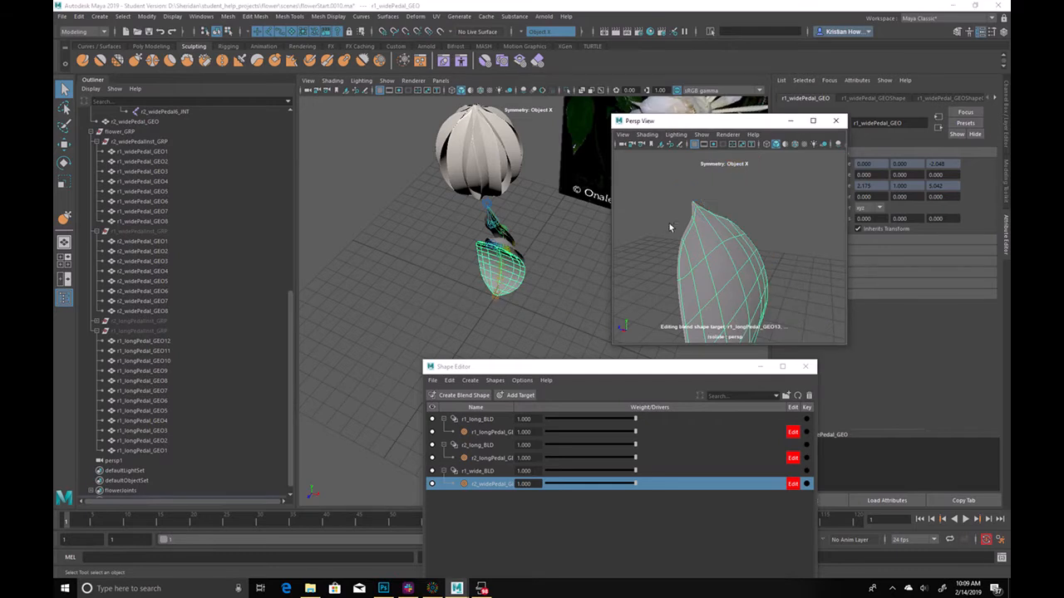
Save the flower scene as a new incremental version
click(65, 17)
click(95, 76)
click(511, 303)
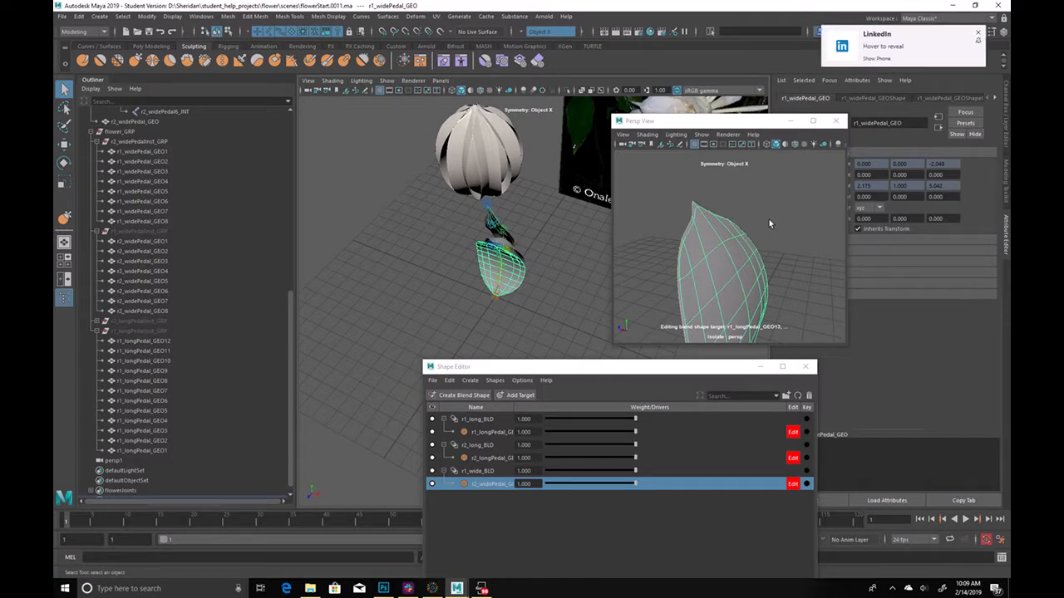
mouse_move(926, 40)
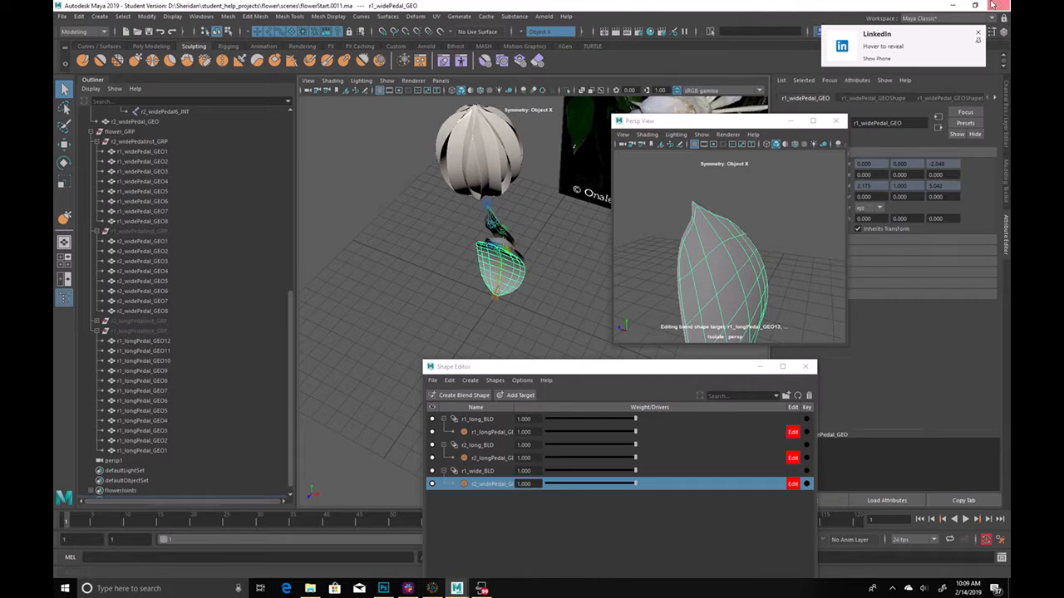
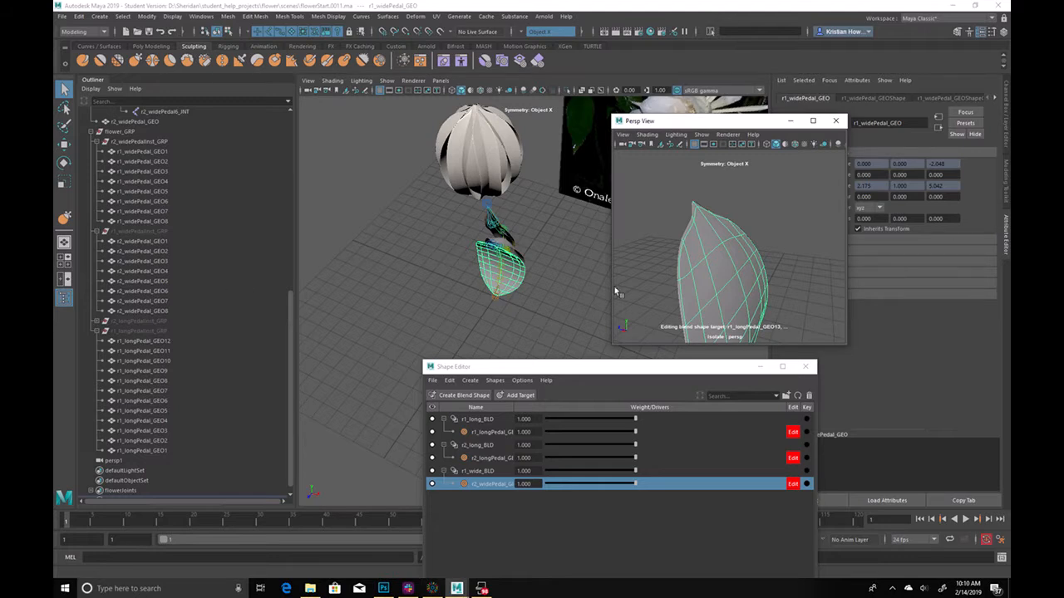
Create a blend shape named r2_wide_BLD for the r1_widePedal_GEO petal and add a target to it
alt+drag(779, 266, 773, 206)
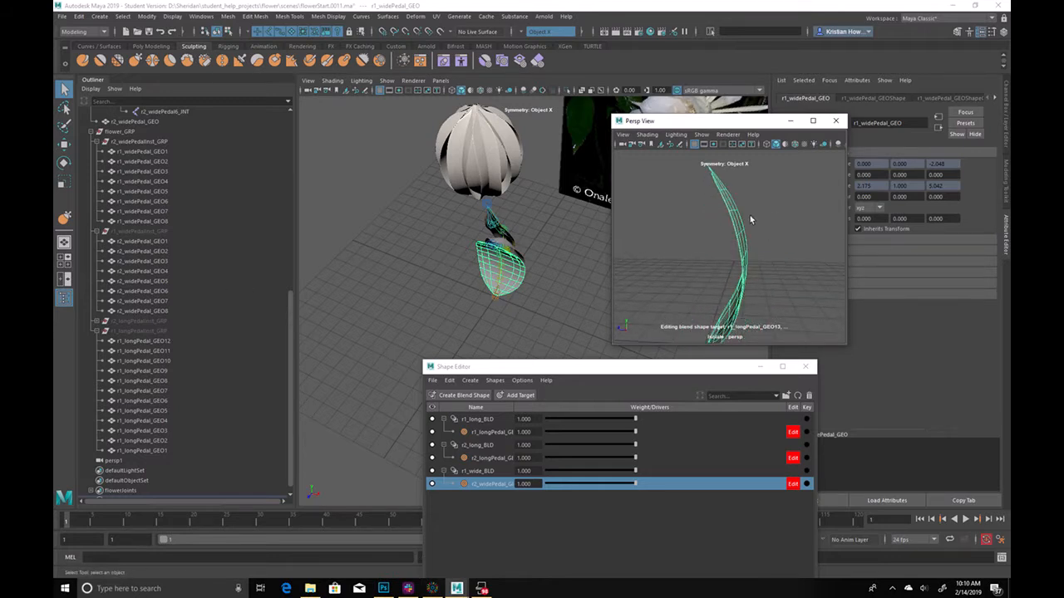
alt+drag(535, 294, 459, 252)
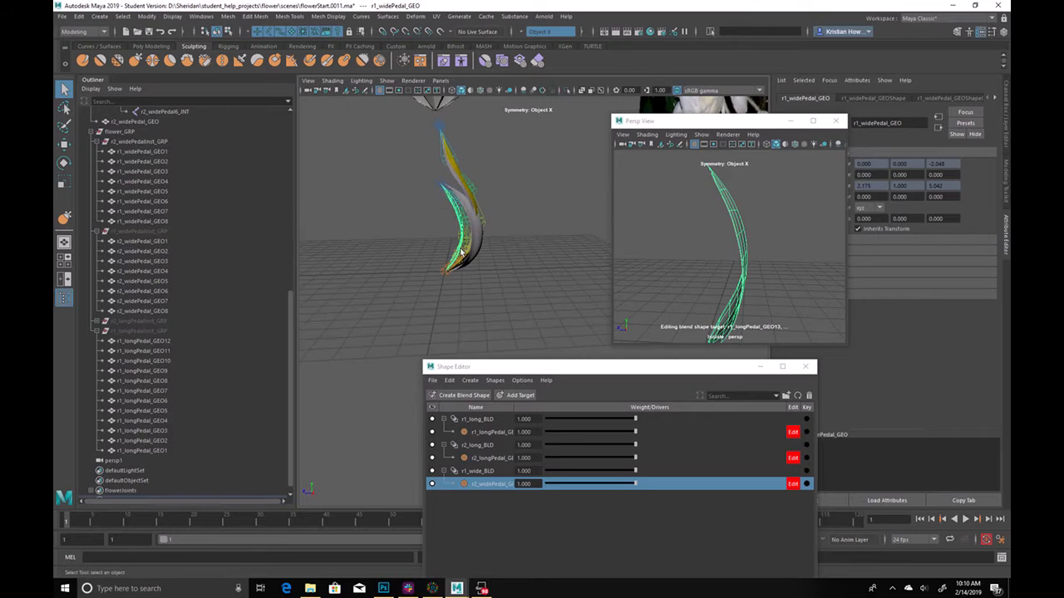
alt+middle_drag(494, 170, 493, 335)
alt+drag(482, 270, 401, 283)
alt+middle_drag(441, 309, 475, 235)
alt+drag(475, 236, 492, 243)
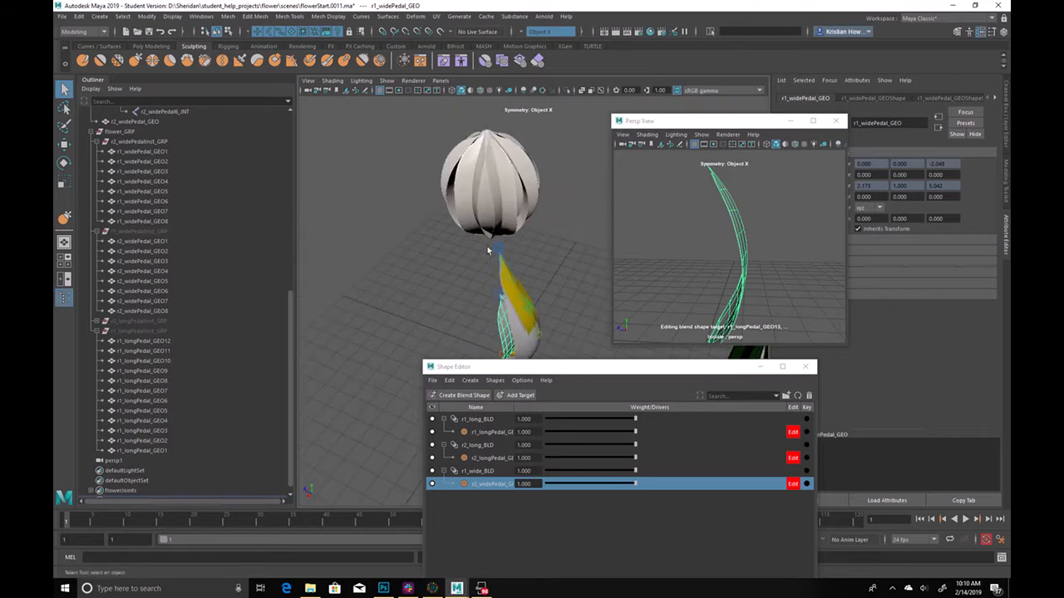
click(461, 395)
double_click(480, 497)
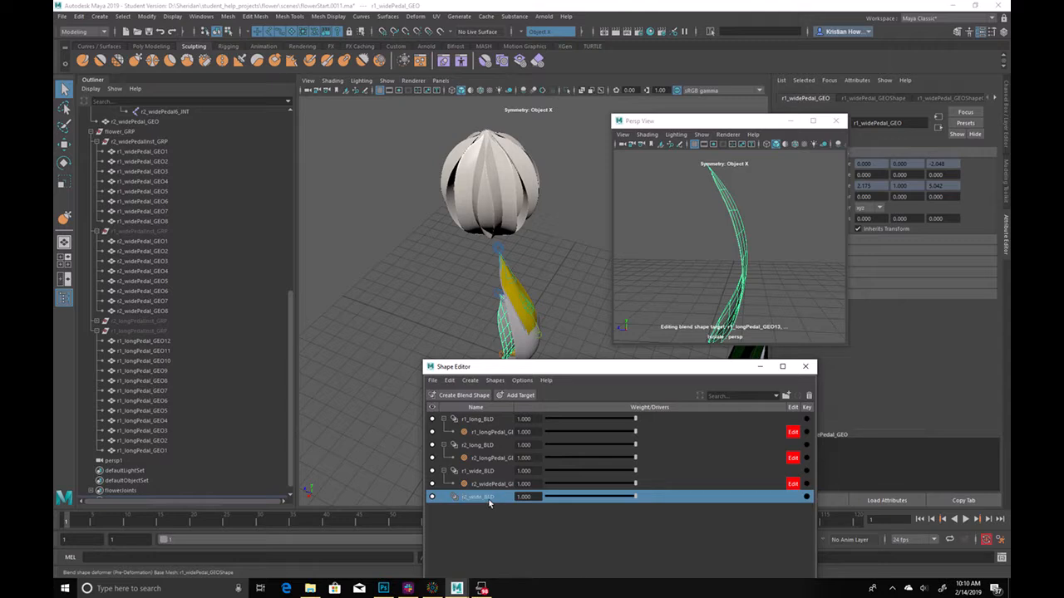
click(520, 396)
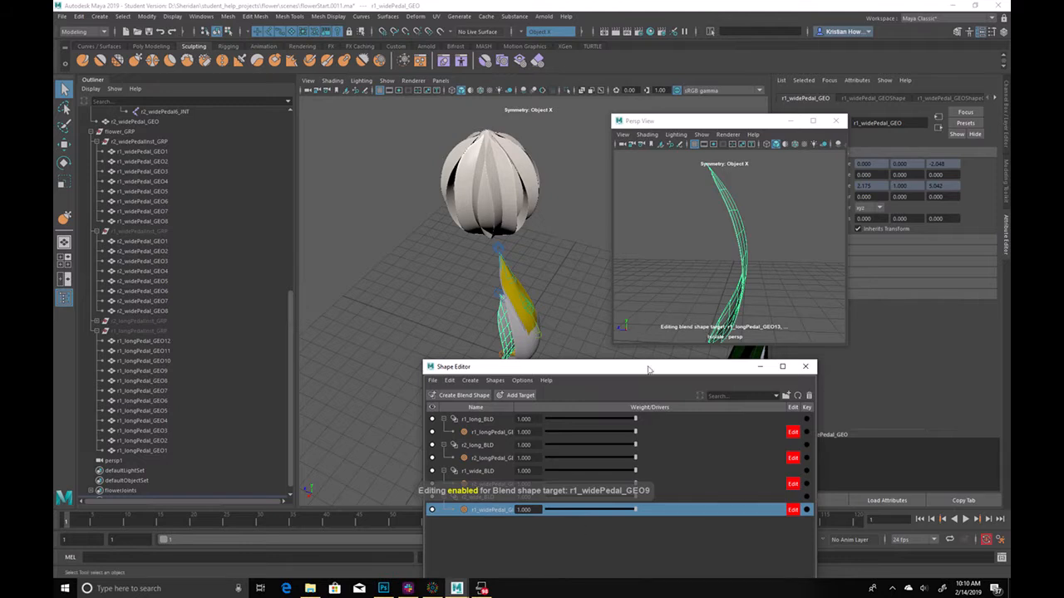
Use the Grab tool to reshape the upper part of the r1_widePedal_GEO petal into a fuller, rounder curve
alt+drag(754, 264, 701, 269)
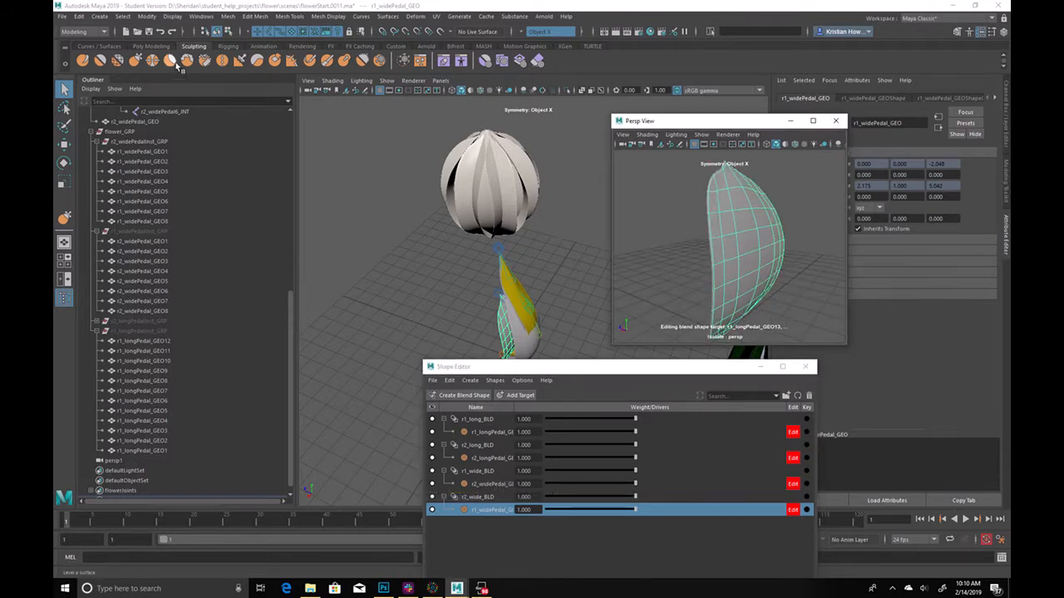
click(137, 65)
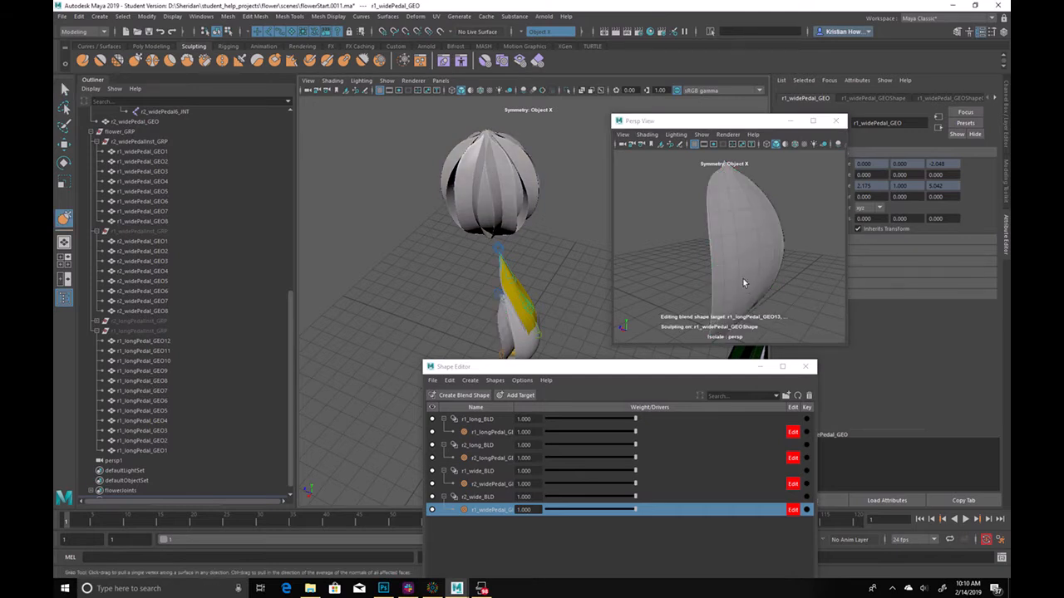
scroll(745, 283, up, 5)
mouse_move(754, 279)
alt+mouse_down()
mouse_move(730, 274)
mouse_move(720, 256)
alt+mouse_up()
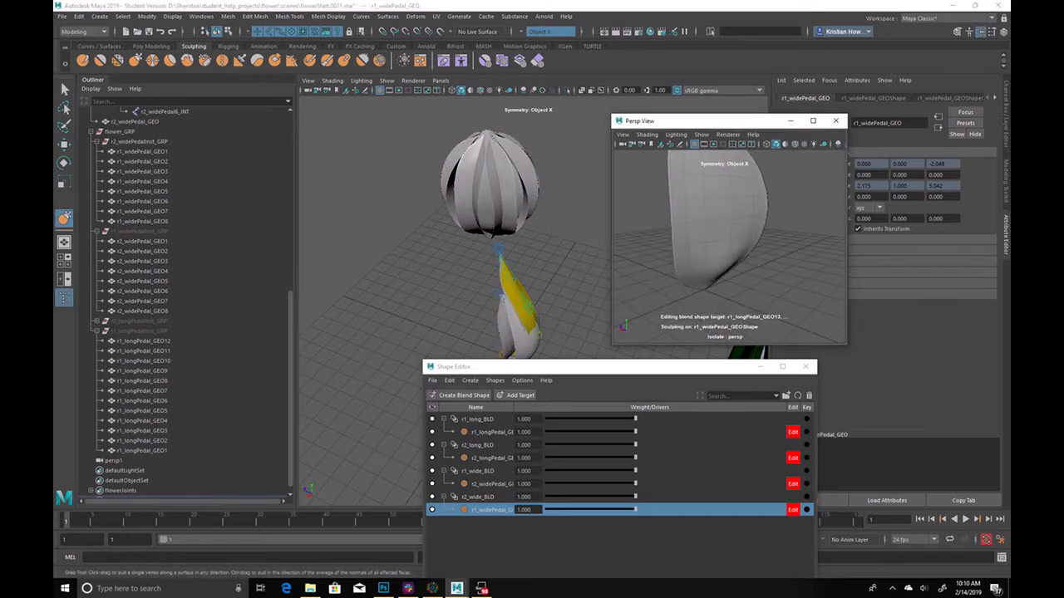
mouse_move(727, 218)
mouse_down()
mouse_move(740, 216)
mouse_move(728, 230)
mouse_up()
mouse_move(733, 169)
mouse_down()
mouse_move(718, 188)
mouse_move(739, 203)
mouse_move(747, 190)
mouse_move(734, 178)
mouse_move(743, 198)
mouse_up()
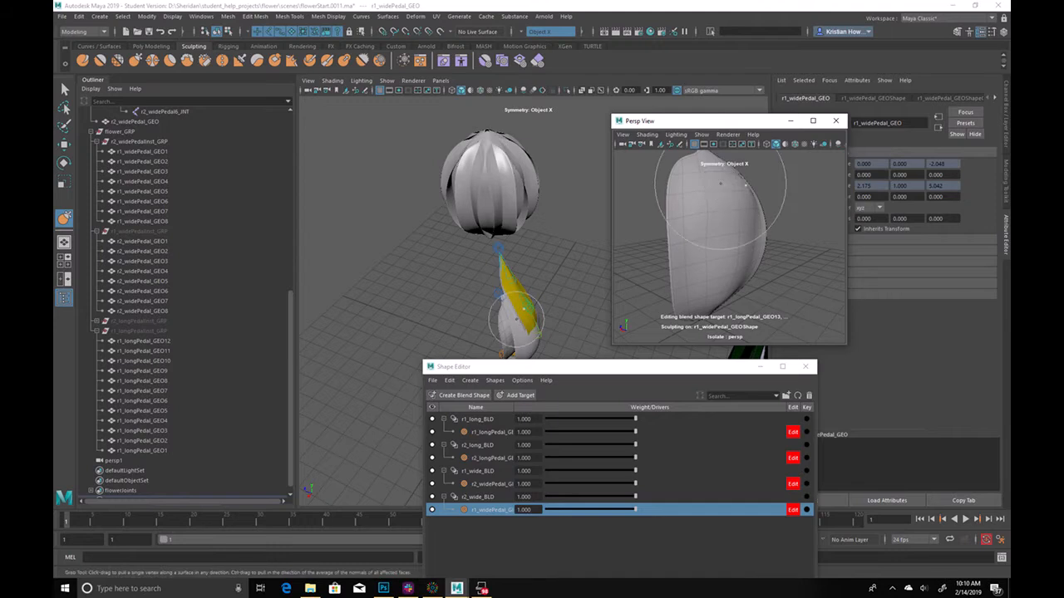
alt+drag(729, 208, 776, 177)
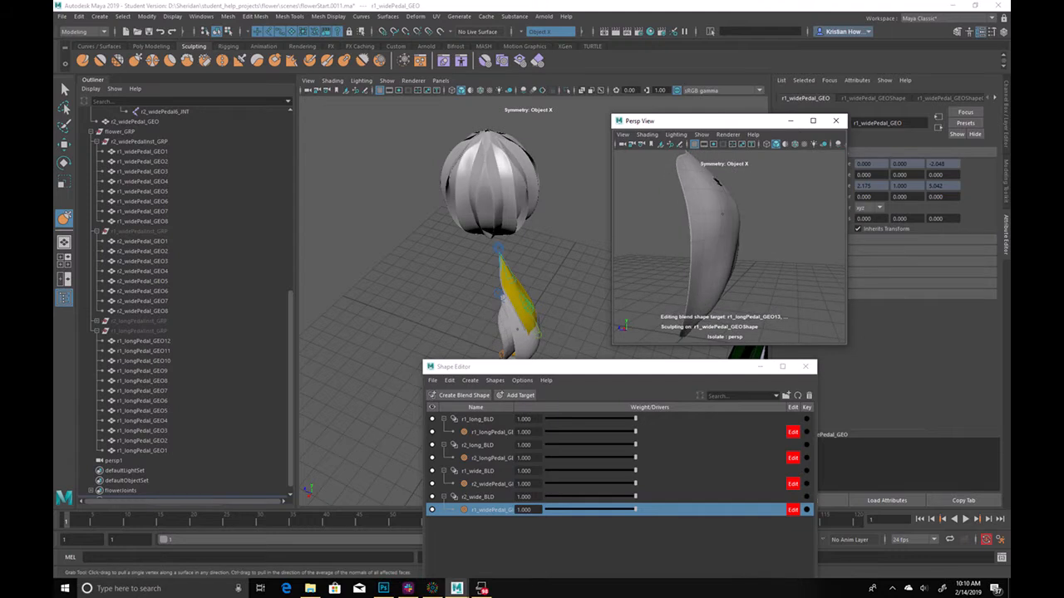
mouse_move(708, 318)
alt+mouse_down()
mouse_move(729, 268)
mouse_move(723, 260)
mouse_move(715, 277)
mouse_move(725, 182)
alt+mouse_up()
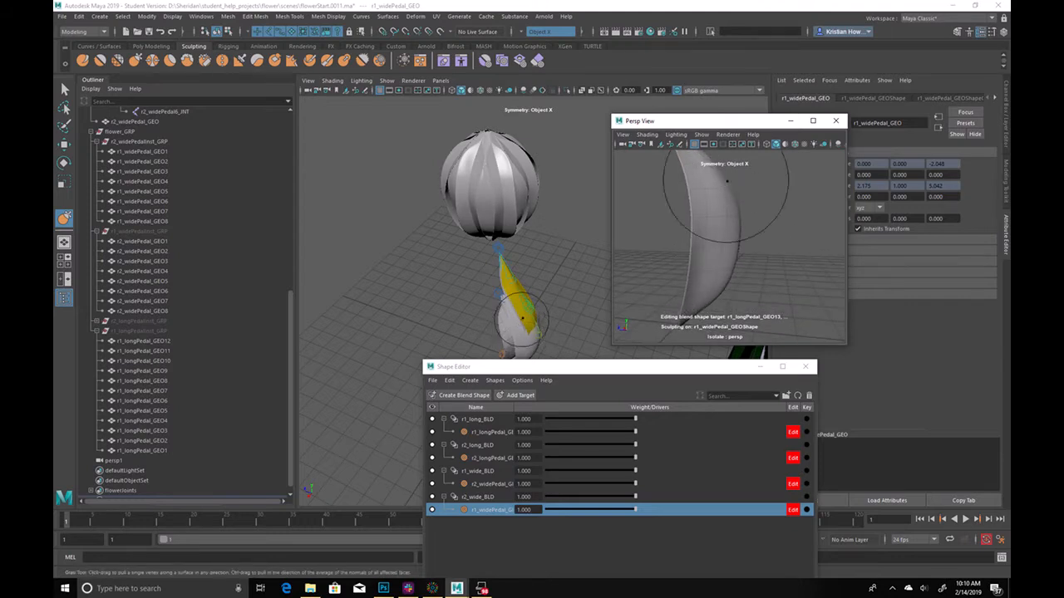
Pull the r1_widePedal_GEO petal inward along its side profile and widen its outer edge with the Grab tool
alt+middle_drag(725, 182, 741, 214)
mouse_move(737, 217)
mouse_down()
mouse_move(741, 207)
mouse_move(714, 186)
mouse_move(688, 200)
mouse_up()
drag(705, 224, 696, 222)
drag(711, 252, 705, 250)
drag(716, 279, 712, 279)
alt+middle_drag(713, 279, 703, 247)
mouse_move(703, 247)
alt+mouse_down()
mouse_move(690, 279)
mouse_move(736, 309)
alt+mouse_up()
mouse_move(666, 265)
mouse_down()
mouse_move(682, 204)
mouse_move(657, 221)
mouse_up()
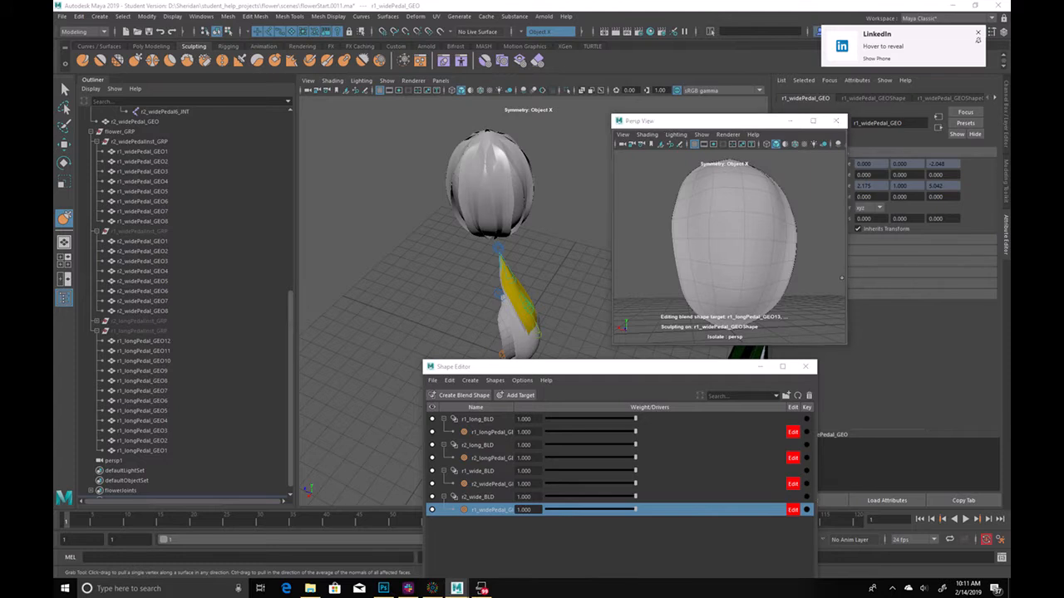
Bulge the lower middle of the r1_widePedal_GEO petal outward and draw its upper part inward toward the tip
alt+drag(840, 272, 768, 275)
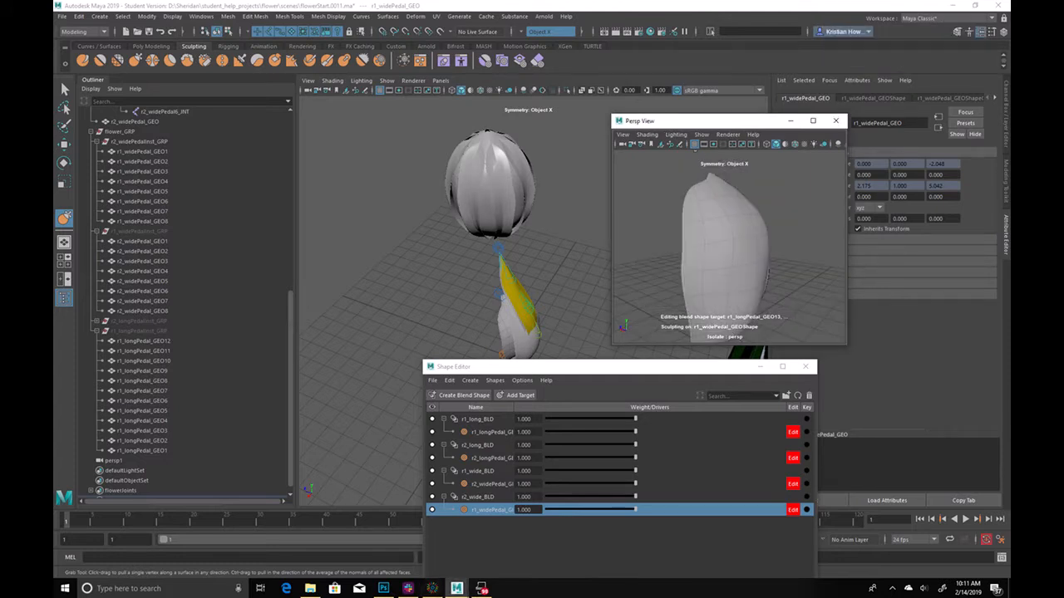
mouse_move(712, 250)
mouse_down()
mouse_move(680, 241)
mouse_move(755, 218)
mouse_move(724, 225)
mouse_move(724, 237)
mouse_move(731, 206)
mouse_move(715, 255)
mouse_move(742, 263)
mouse_move(707, 257)
mouse_move(746, 291)
mouse_up()
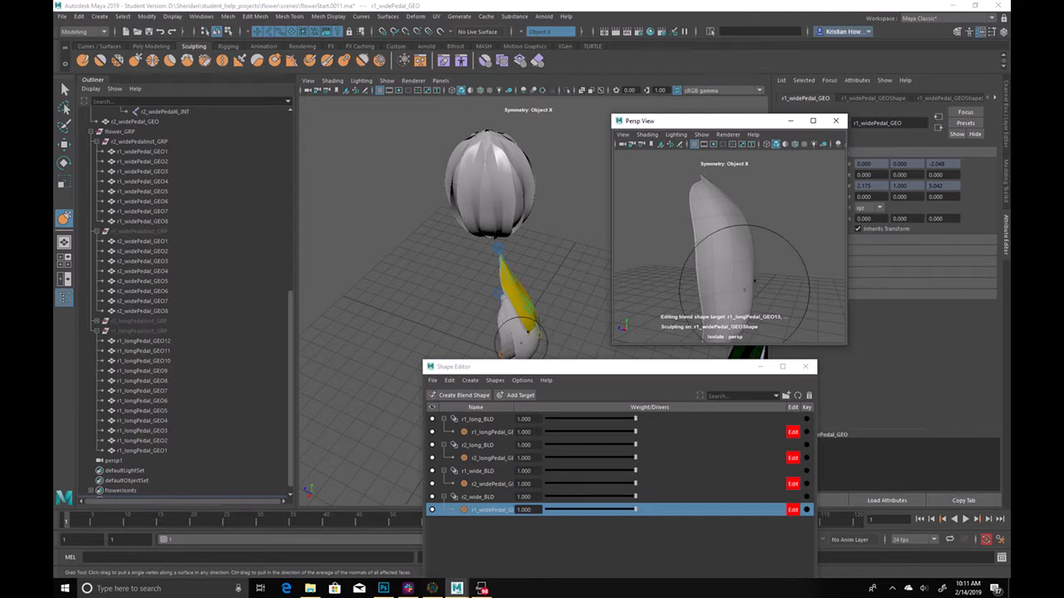
mouse_move(768, 230)
alt+mouse_down()
mouse_move(743, 208)
mouse_move(734, 261)
mouse_move(729, 196)
mouse_move(710, 221)
mouse_move(748, 241)
mouse_move(757, 271)
alt+mouse_up()
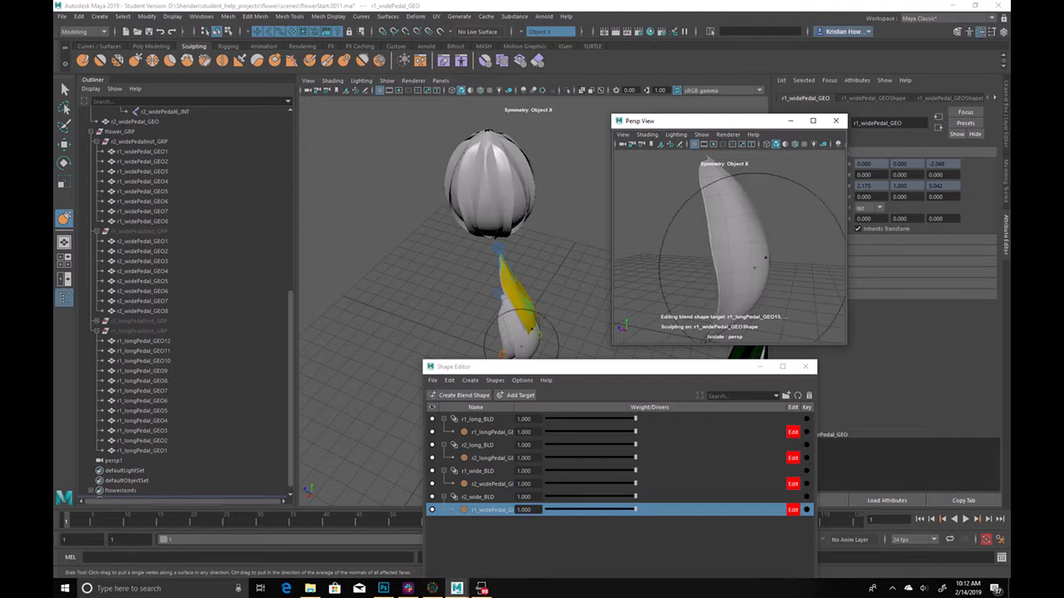
drag(730, 232, 737, 232)
mouse_move(727, 182)
mouse_down()
mouse_move(757, 208)
mouse_move(665, 208)
mouse_move(711, 183)
mouse_up()
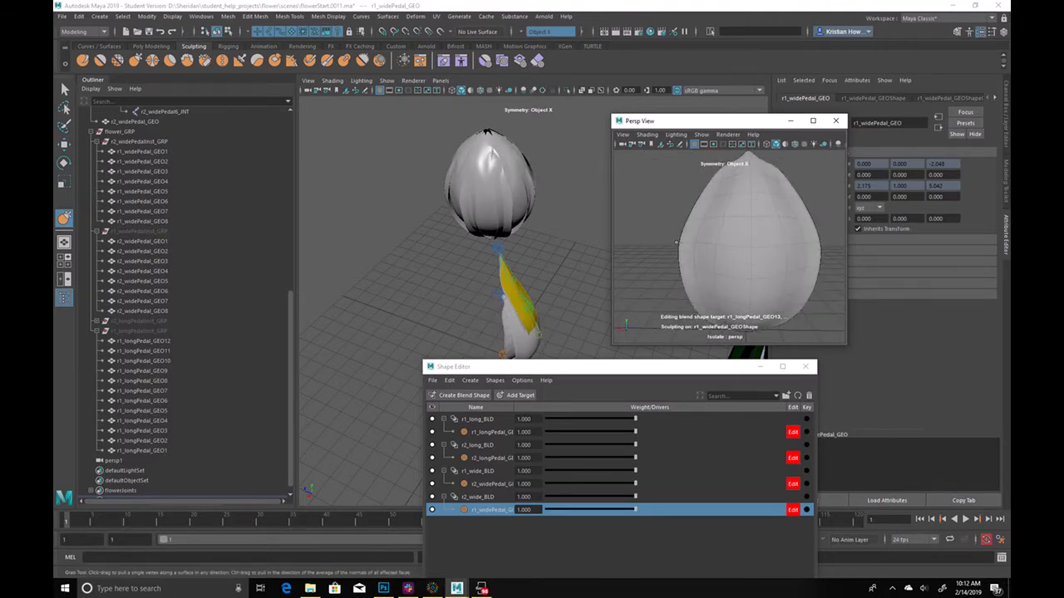
Grab the r1_widePedal_GEO petal's side edges and upper edge inward, and undo the last two strokes
mouse_move(682, 226)
mouse_down()
mouse_move(696, 227)
mouse_move(690, 261)
mouse_up()
drag(687, 317, 703, 304)
drag(722, 173, 725, 174)
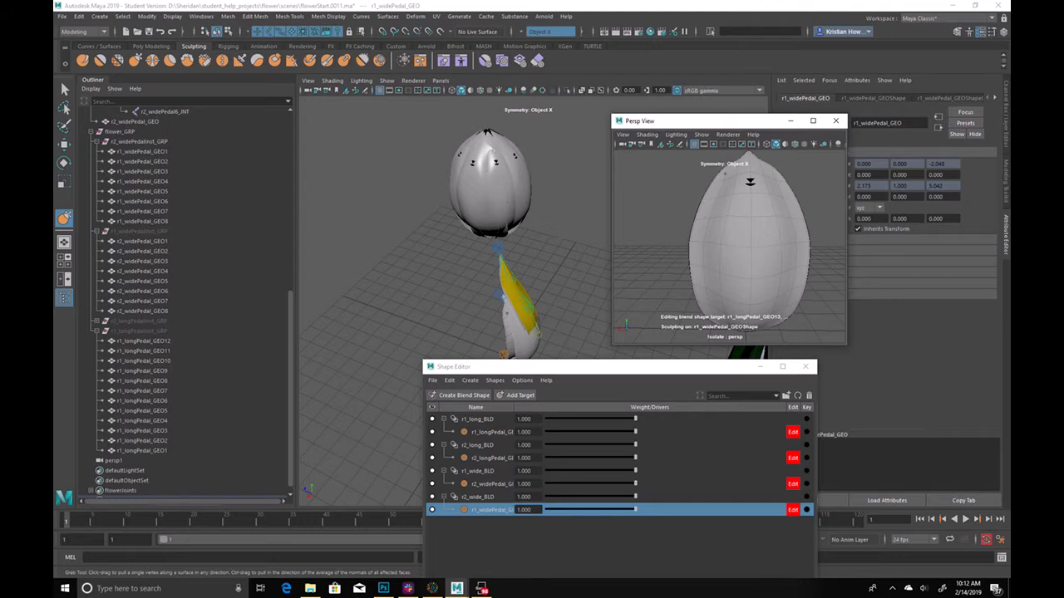
mouse_move(650, 185)
alt+mouse_down()
mouse_move(725, 194)
mouse_move(763, 223)
mouse_move(715, 221)
mouse_move(769, 214)
mouse_move(775, 231)
alt+mouse_up()
key(ctrl+z)
key(ctrl+z)
Resize the Grab brush, adjust the r1_widePedal_GEO petal's side, and check the closed bud from several angles
key(b)
drag(773, 268, 776, 284)
drag(761, 245, 750, 248)
mouse_move(787, 295)
alt+mouse_down()
mouse_move(740, 282)
mouse_move(752, 266)
alt+mouse_up()
mouse_move(790, 193)
alt+mouse_down()
mouse_move(796, 216)
mouse_move(772, 221)
mouse_move(779, 211)
mouse_move(745, 241)
alt+mouse_up()
alt+middle_drag(751, 197, 748, 233)
mouse_move(505, 203)
alt+mouse_down()
mouse_move(546, 233)
mouse_move(724, 208)
mouse_move(735, 192)
mouse_move(705, 192)
alt+mouse_up()
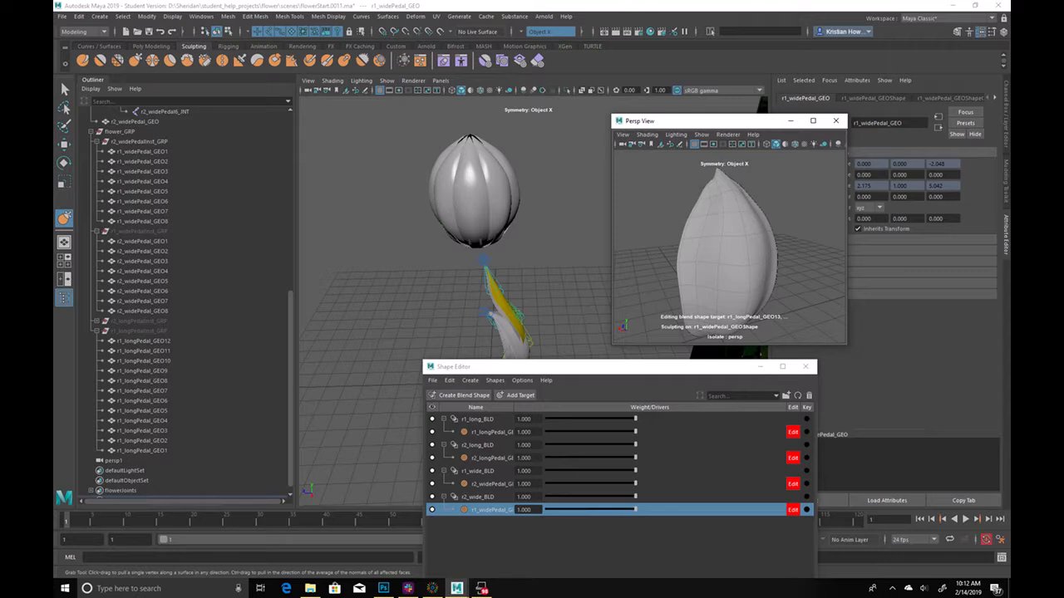
Pull the tip of the r1_widePedal_GEO petal slightly inward to close the top of the bud
alt+drag(735, 194, 696, 190)
alt+drag(790, 186, 722, 184)
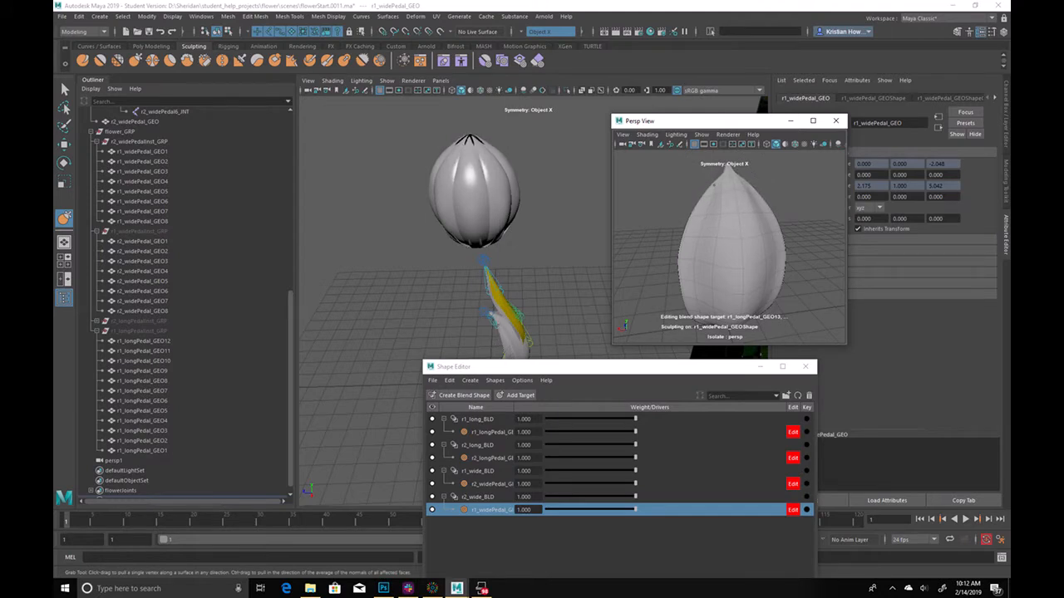
alt+drag(735, 186, 794, 160)
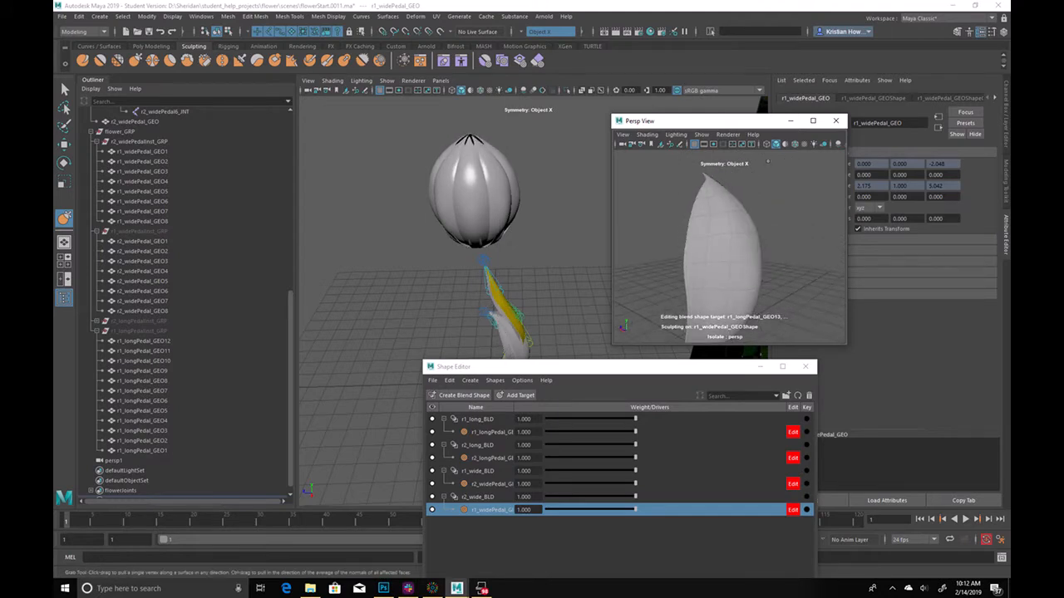
drag(711, 179, 706, 180)
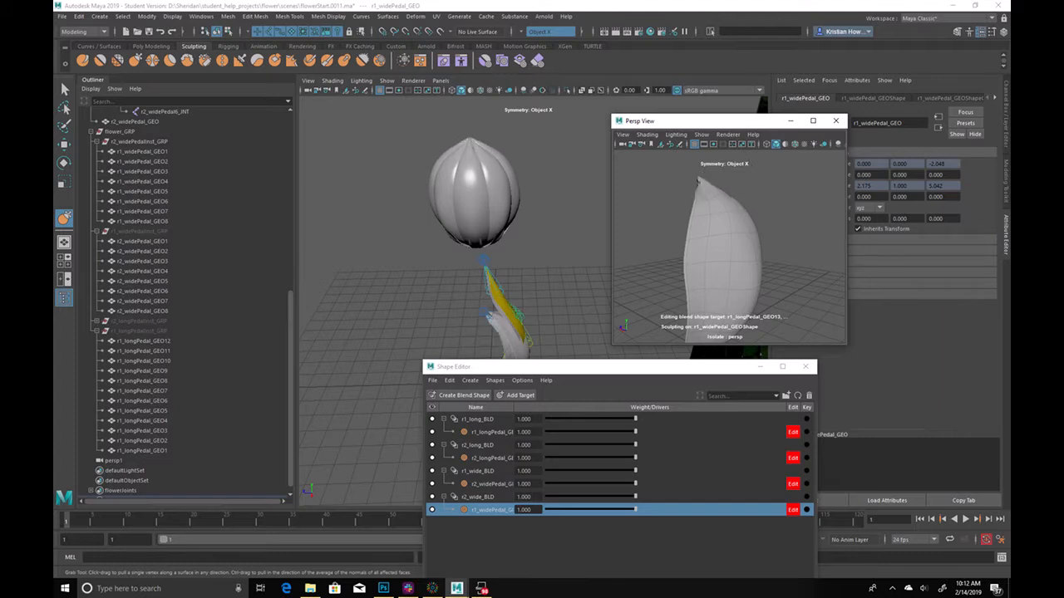
Resize the Grab brush and sculpt the r1_widePedal_GEO petal's base and lower sides to close the bottom of the bud
alt+drag(538, 213, 570, 190)
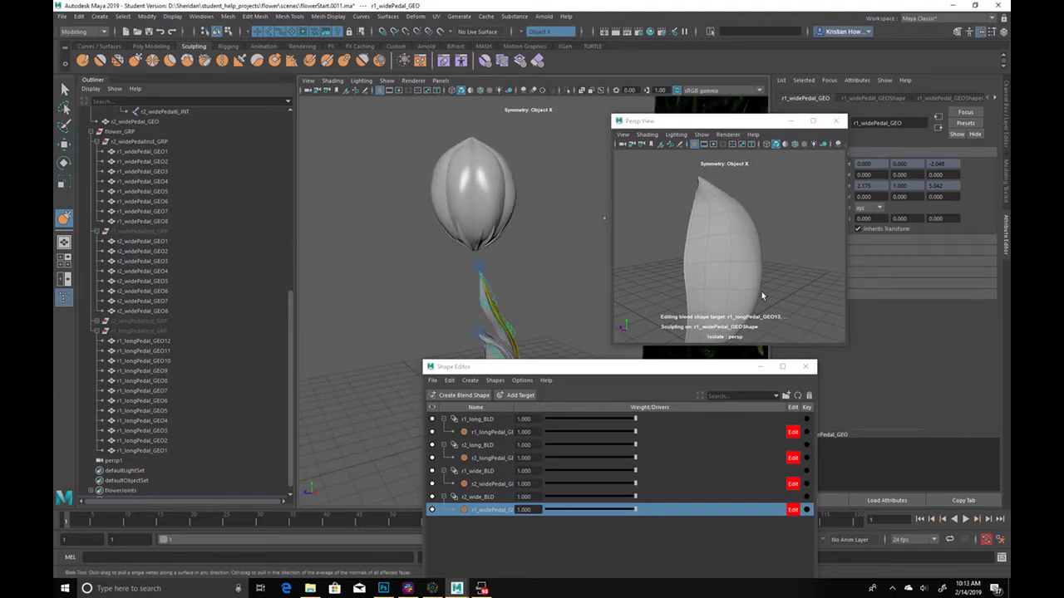
alt+middle_drag(767, 290, 778, 212)
key(b)
mouse_move(726, 258)
mouse_down()
mouse_move(709, 259)
mouse_move(750, 256)
mouse_move(719, 281)
mouse_move(725, 293)
mouse_move(747, 256)
mouse_up()
key(b)
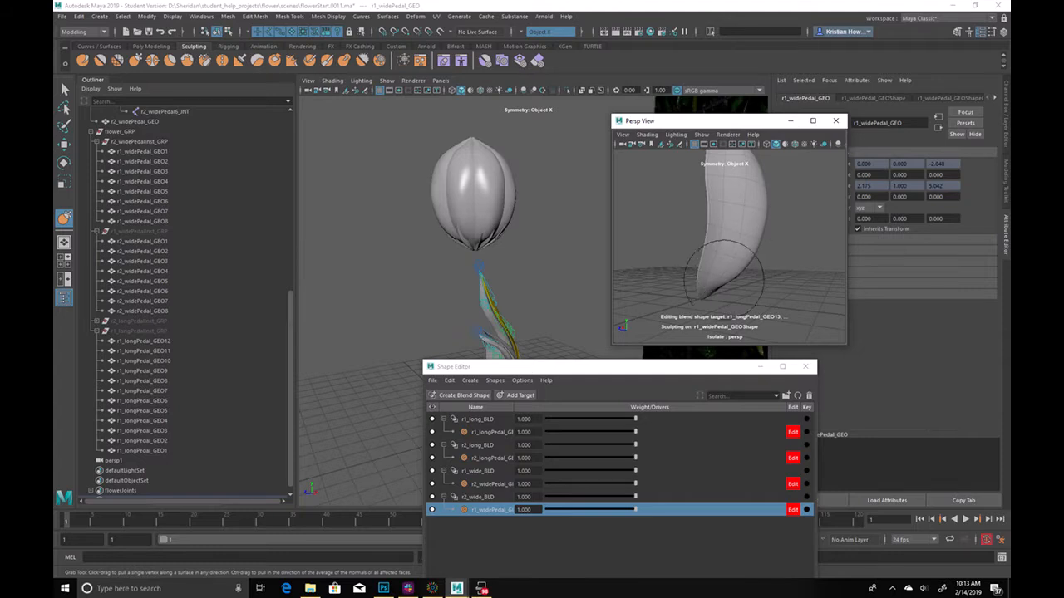
alt+drag(711, 286, 696, 268)
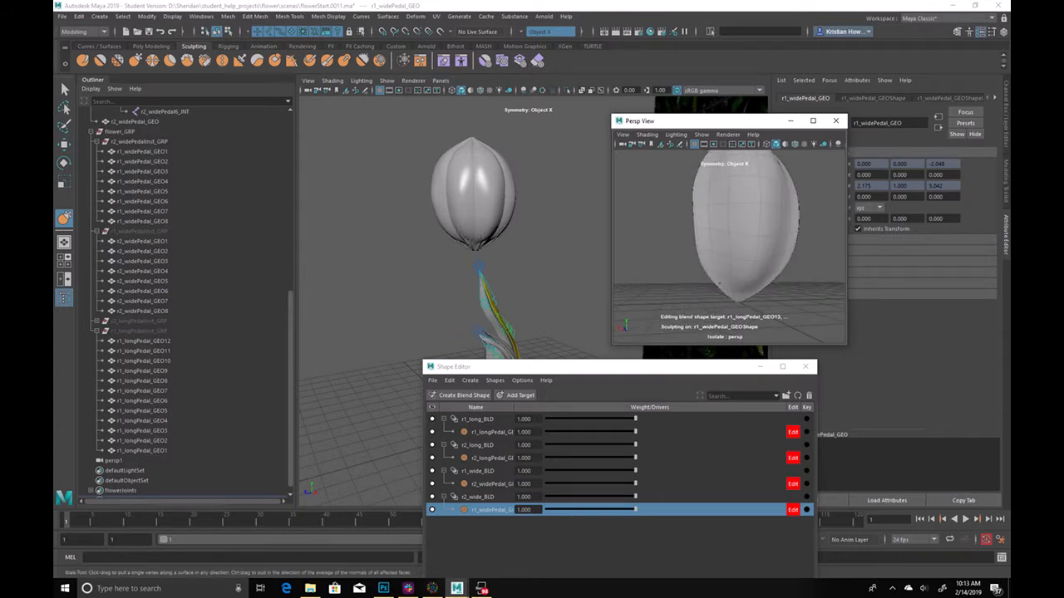
mouse_move(718, 282)
mouse_down()
mouse_move(740, 301)
mouse_move(719, 297)
mouse_up()
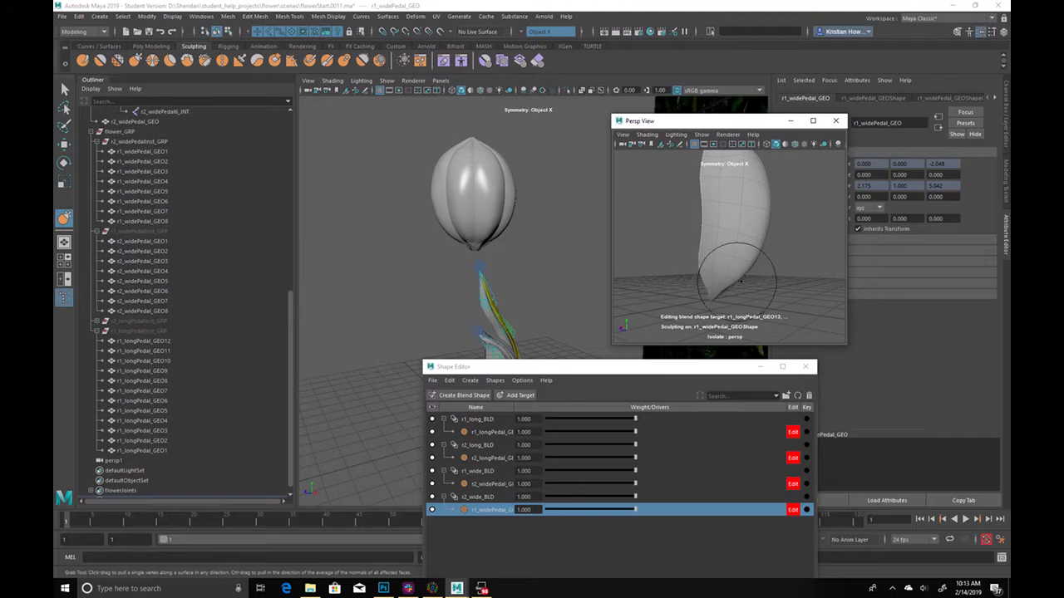
alt+drag(481, 251, 504, 252)
mouse_move(739, 257)
mouse_down()
mouse_move(757, 253)
mouse_move(720, 257)
mouse_up()
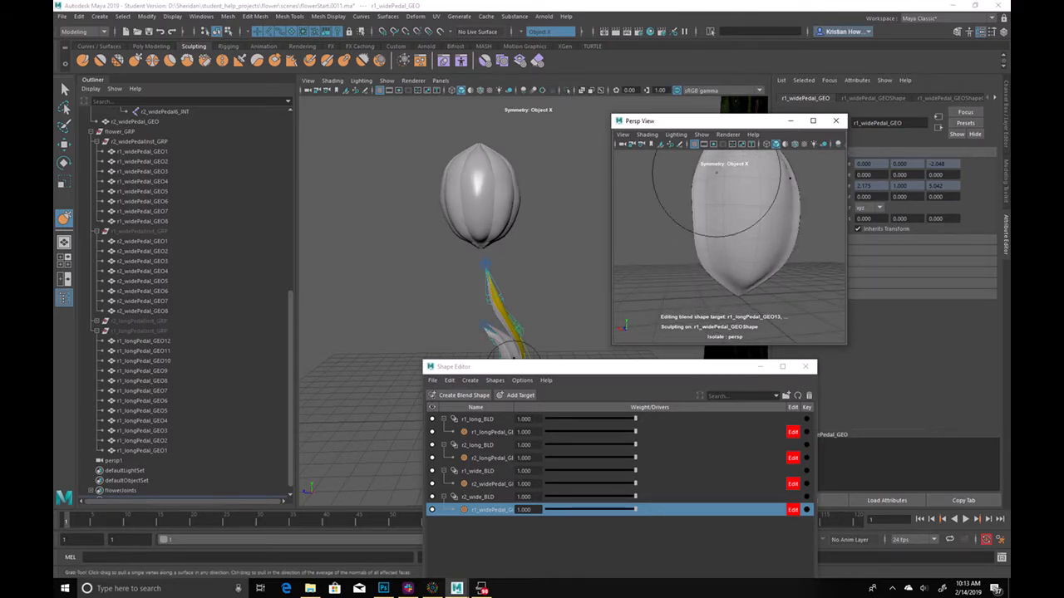
Try the r2_wide_BLD target's weight, return it to 1.000, and minimize the Shape Editor
alt+drag(567, 195, 493, 185)
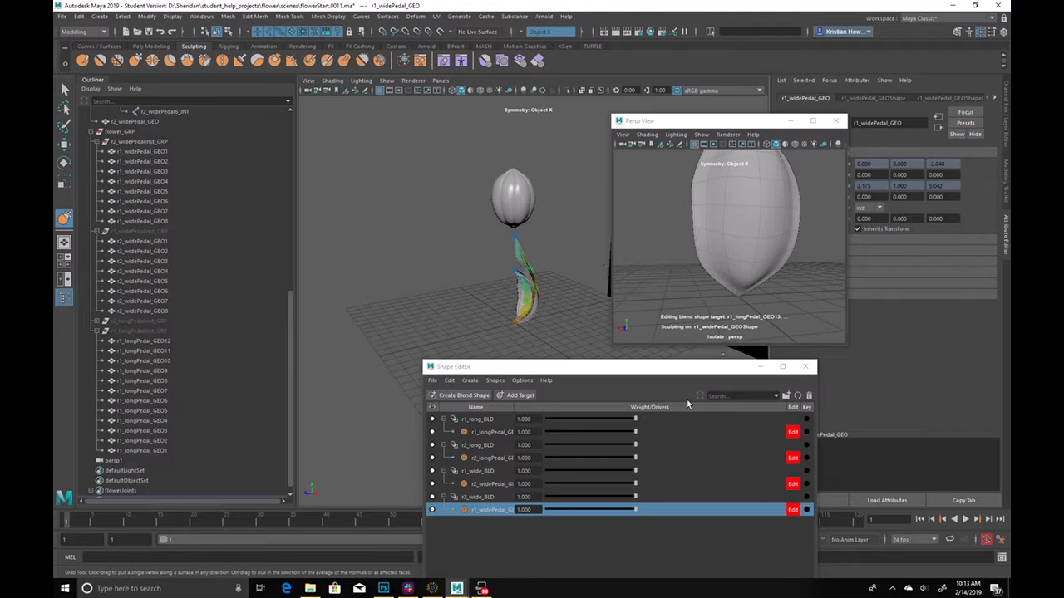
drag(606, 513, 657, 509)
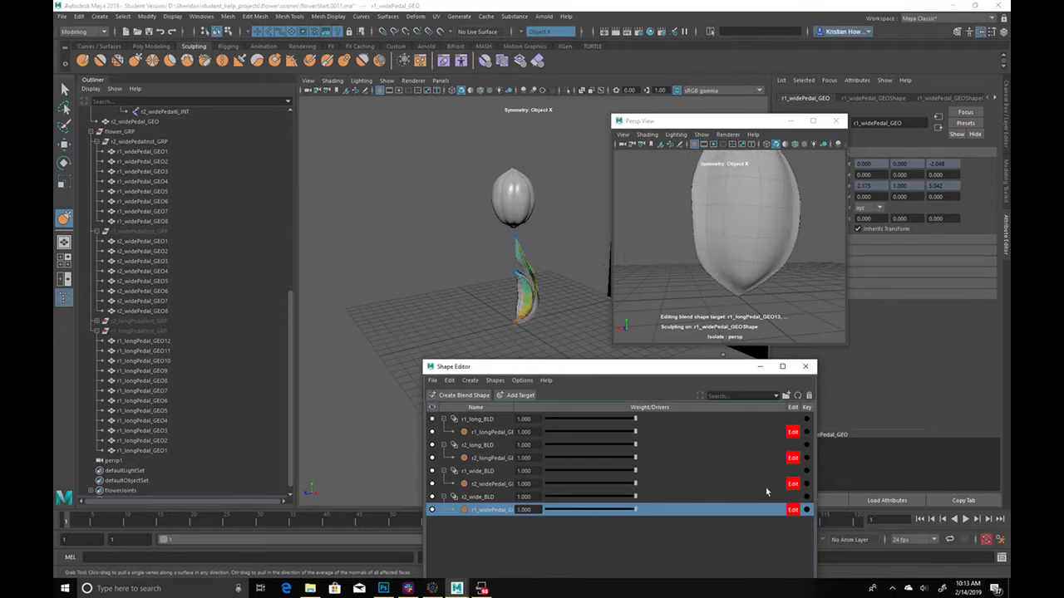
click(761, 367)
Unhide the r1_longPedalInst_GRP, r2_longPedalInst_GRP and r1_widePedalInst_GRP groups and view the whole bud up close
alt+drag(465, 357, 418, 366)
drag(159, 332, 158, 325)
ctrl+click(158, 231)
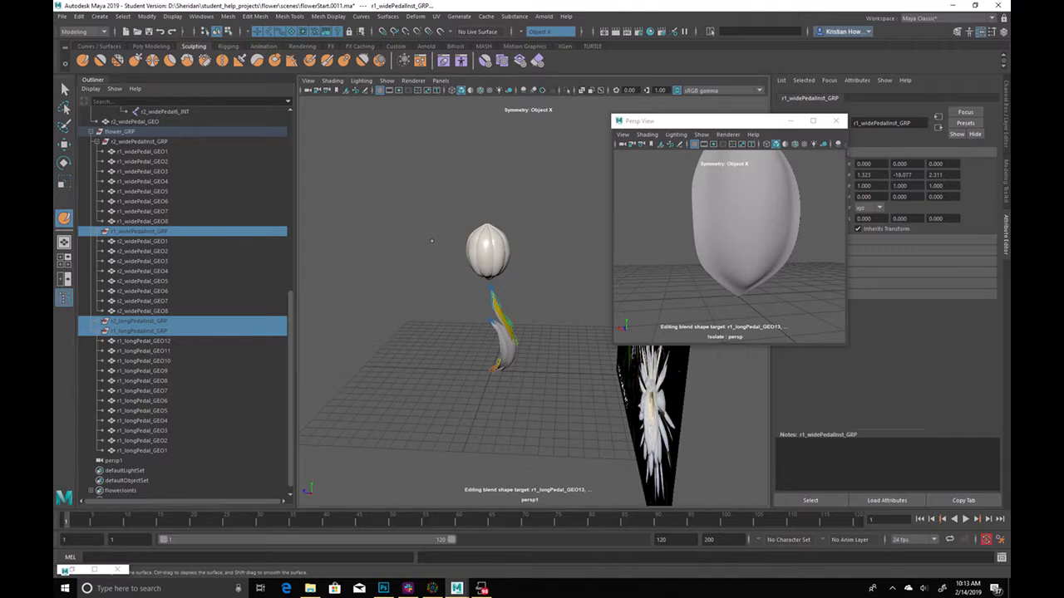
key(h)
click(413, 298)
alt+drag(413, 299, 470, 328)
alt+right_drag(470, 328, 465, 352)
alt+drag(466, 352, 428, 289)
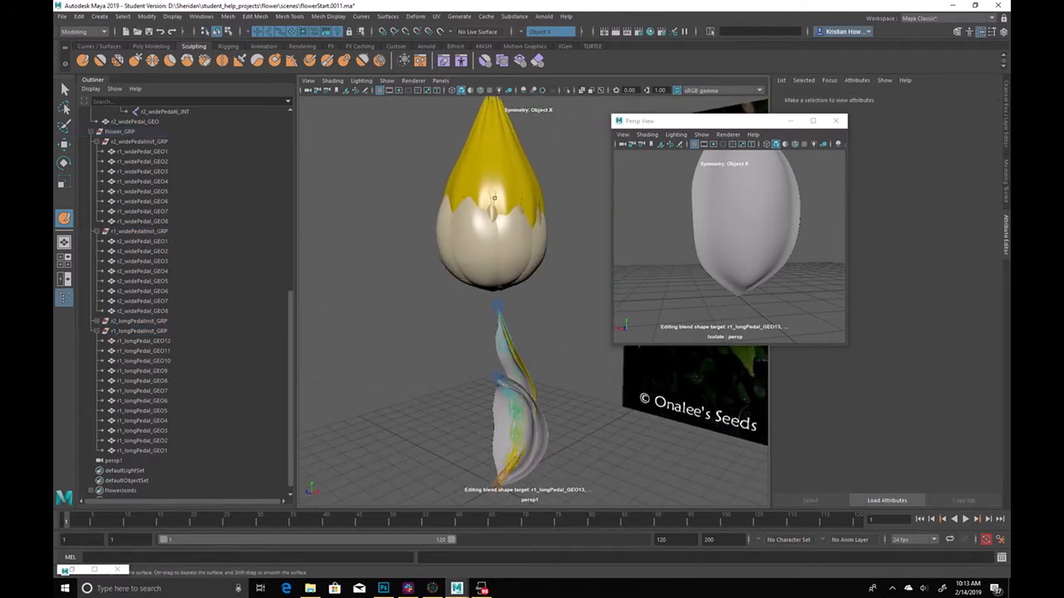
Hide the r1_longPedalInst_GRP and r2_longPedalInst_GRP groups
click(185, 330)
ctrl+click(182, 321)
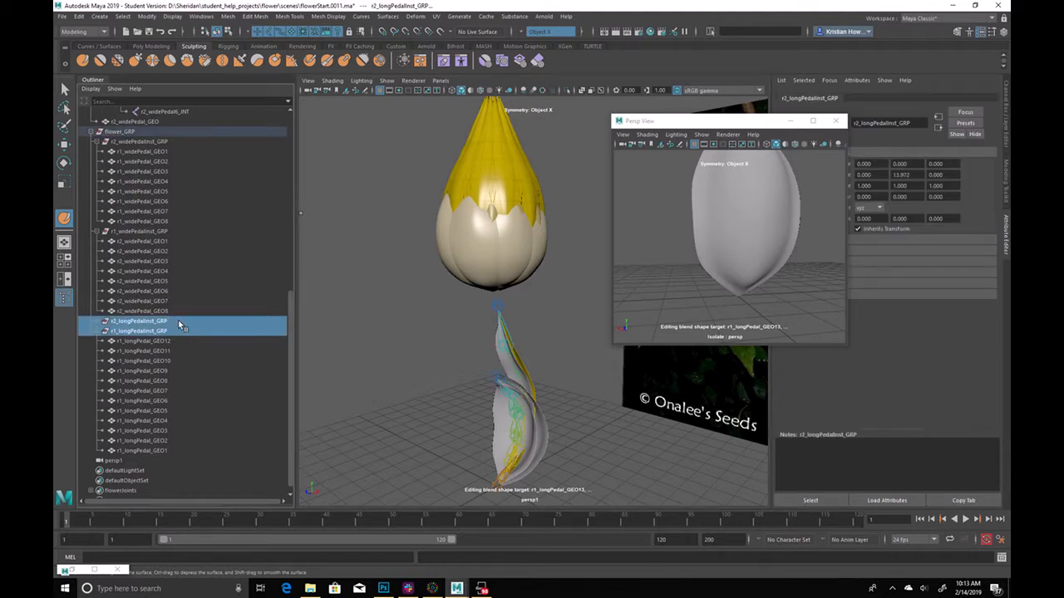
key(h)
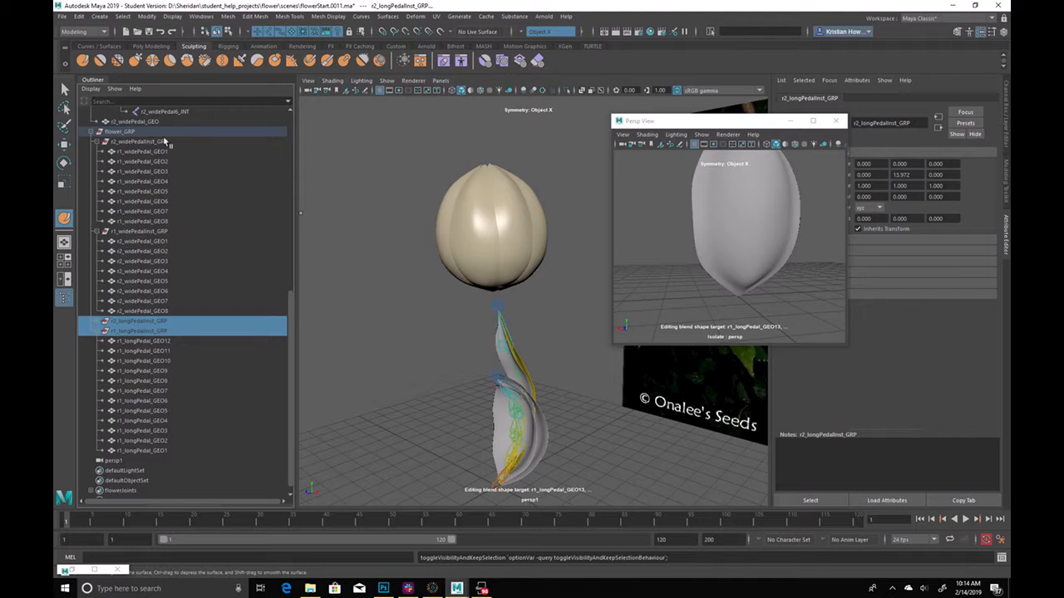
Examine the two wide-petal groups around the bud and play the bloom animation, returning to frame 1
click(141, 142)
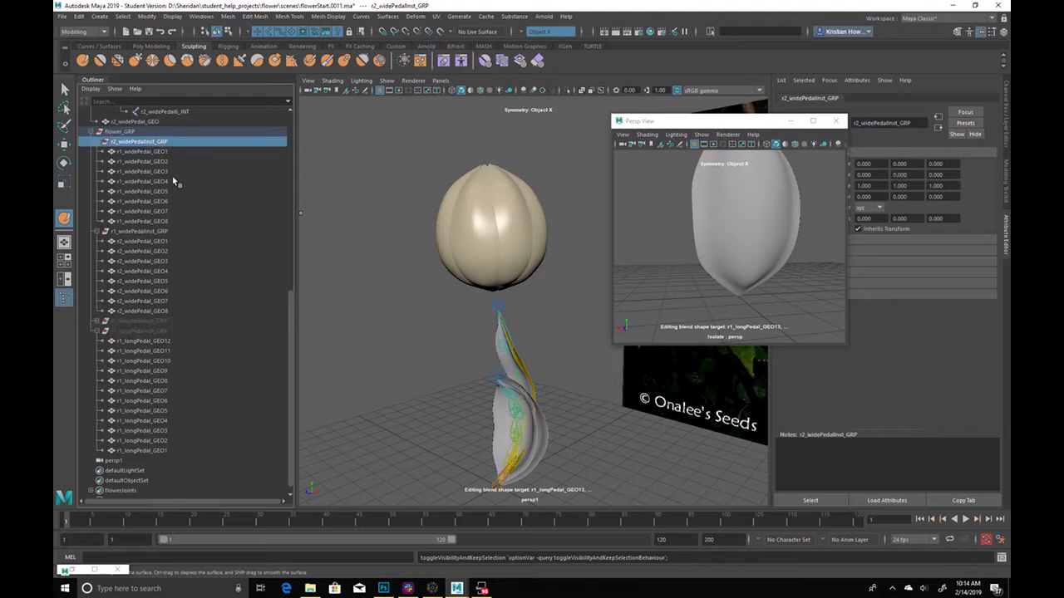
click(177, 232)
alt+drag(351, 249, 385, 261)
drag(64, 522, 56, 497)
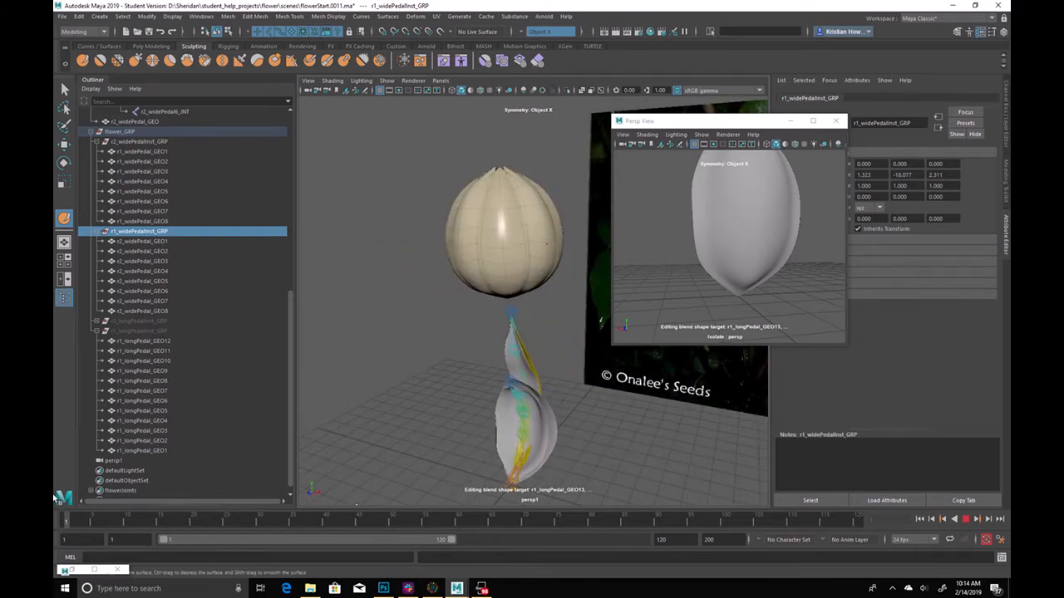
Unhide the r2_longPedalInst_GRP group and inspect how it fits with the wide petals and the source petals below
click(142, 321)
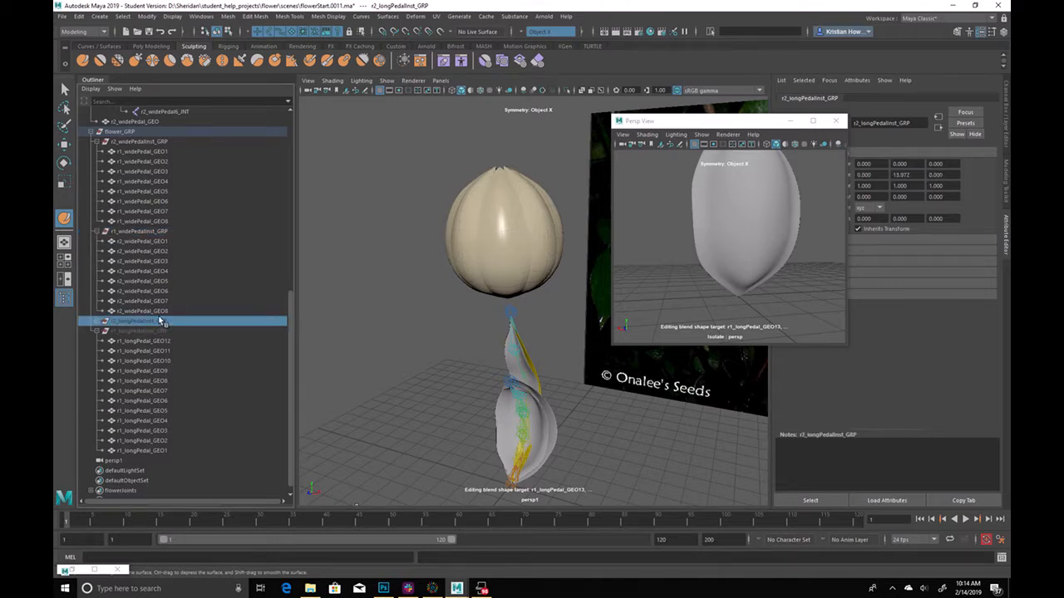
key(h)
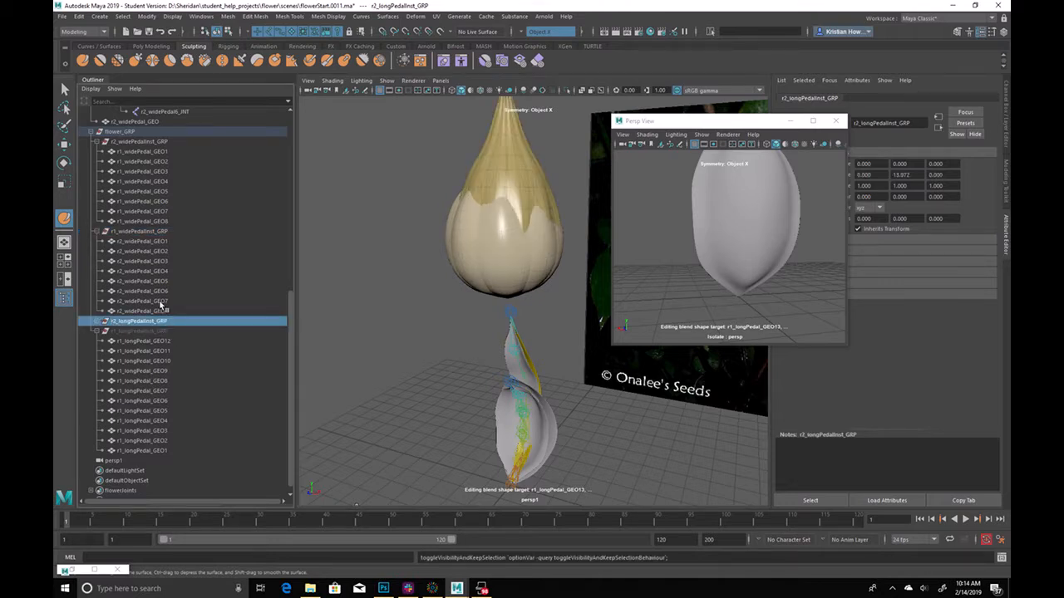
alt+drag(513, 181, 486, 225)
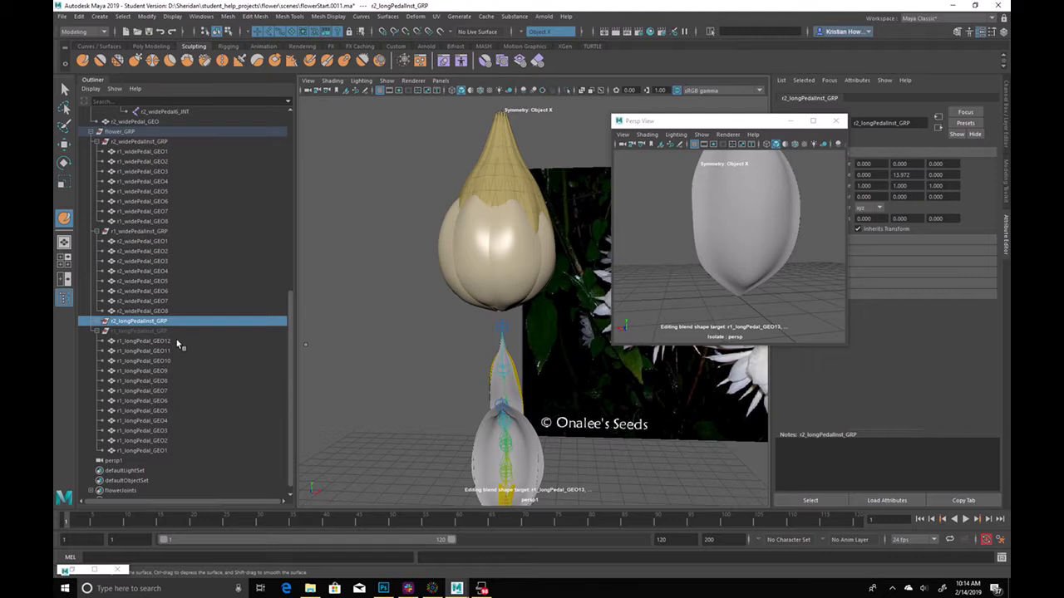
alt+drag(491, 374, 499, 340)
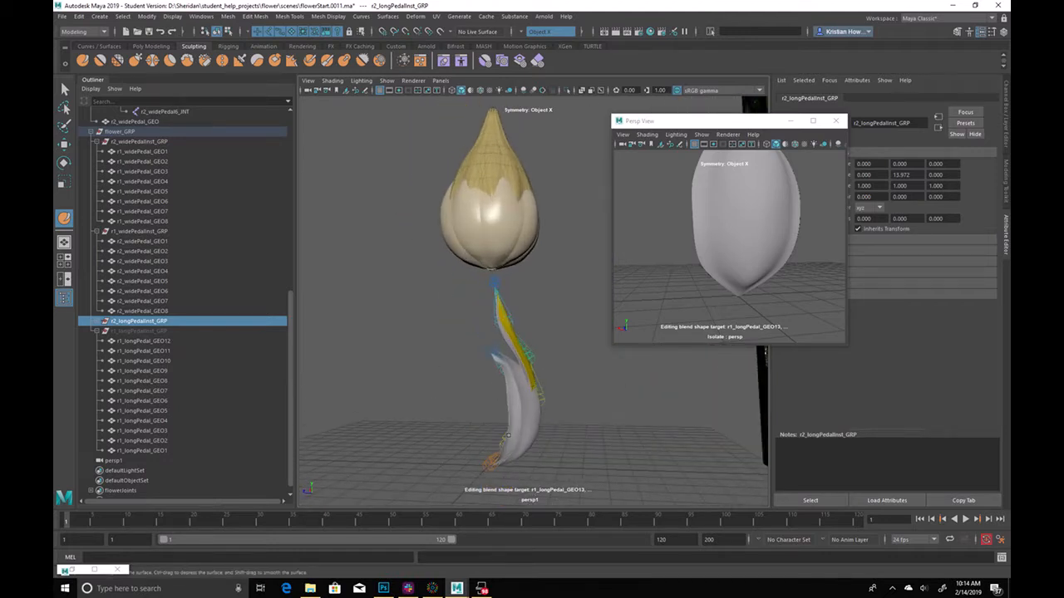
alt+drag(526, 403, 454, 413)
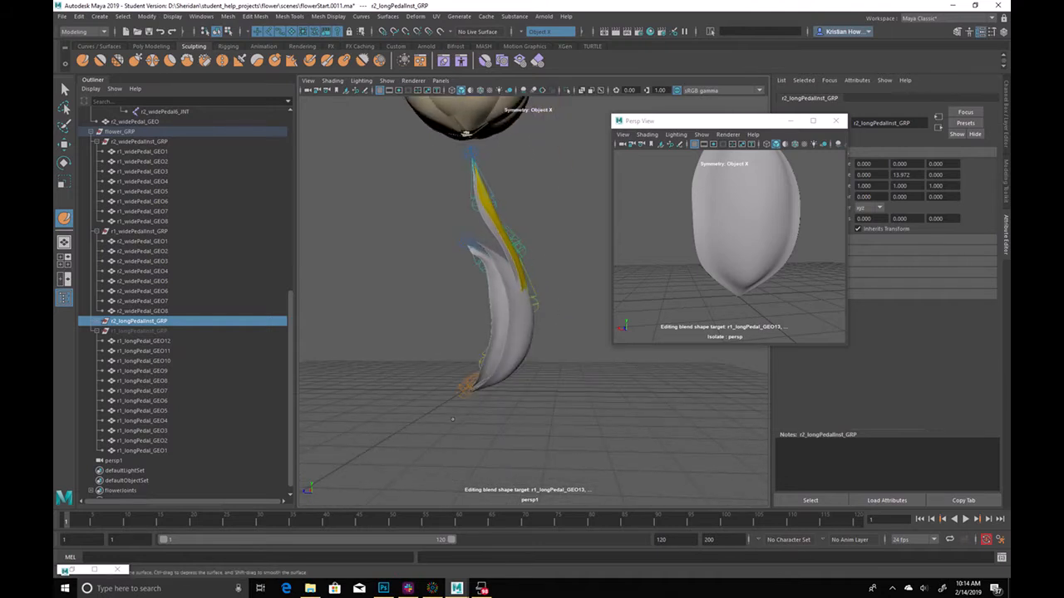
Rotate r1_longPedal1_JNT and r2_longPedal1_JNT together so the bases of both long petals swing outward
click(488, 396)
key(e)
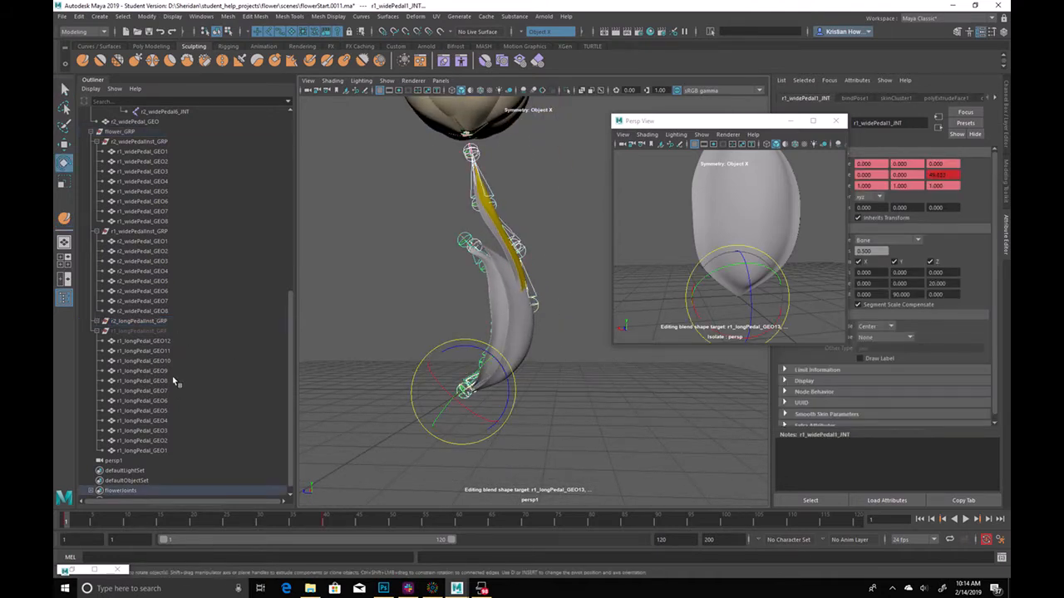
scroll(176, 376, up, 10)
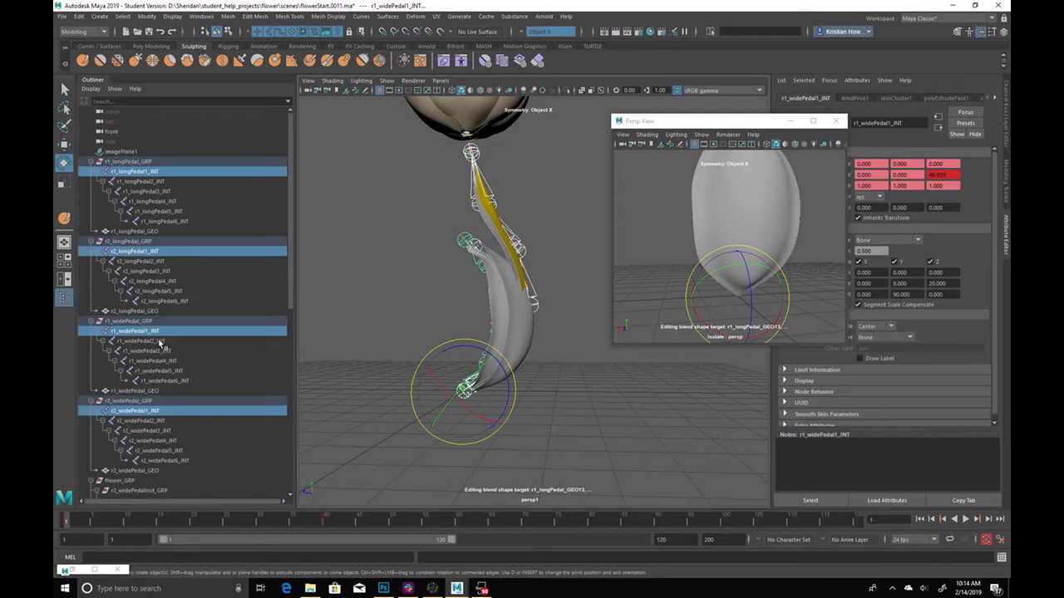
click(160, 173)
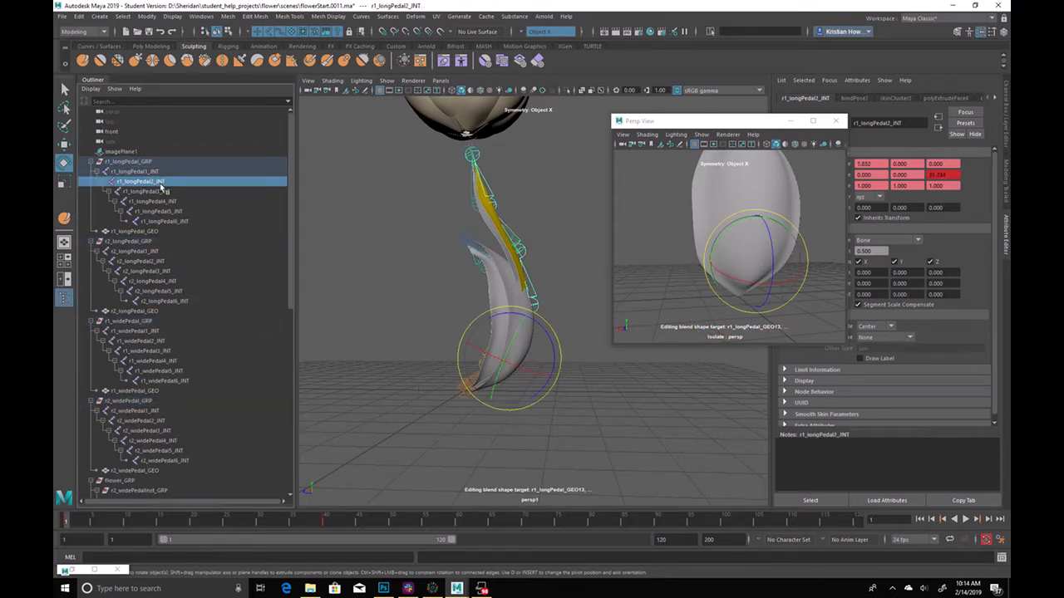
ctrl+click(159, 251)
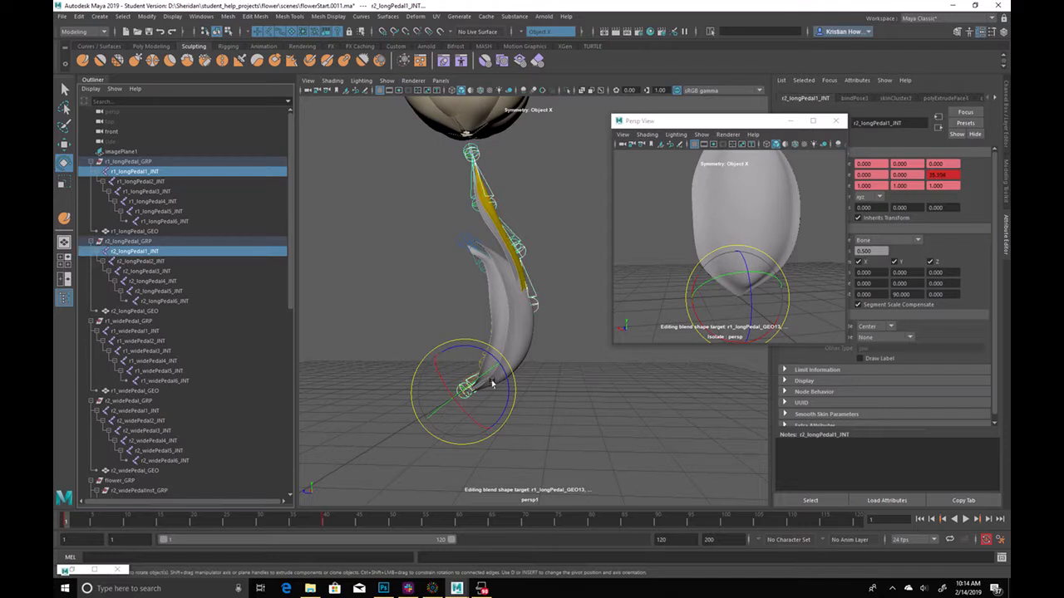
mouse_move(515, 389)
mouse_down()
mouse_move(510, 404)
mouse_move(511, 383)
mouse_up()
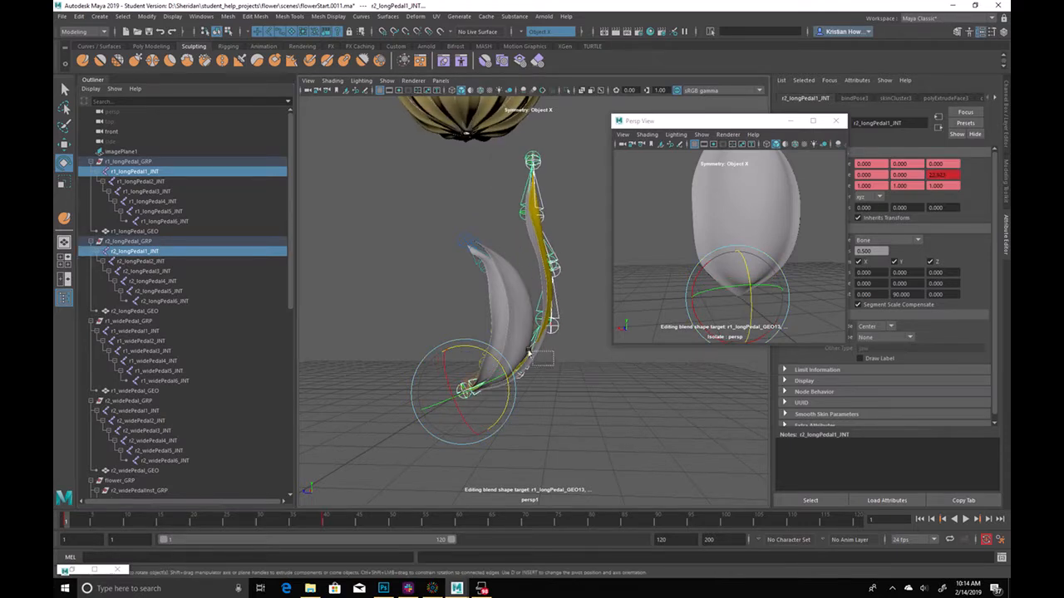
Rotate the second and third joints of both long petals inward, undoing the adjustments that do not fit
key(Down)
drag(555, 344, 544, 350)
mouse_move(554, 299)
mouse_down()
mouse_move(510, 300)
mouse_move(535, 280)
mouse_move(562, 284)
mouse_up()
key(ctrl+z)
key(ctrl+z)
key(Down)
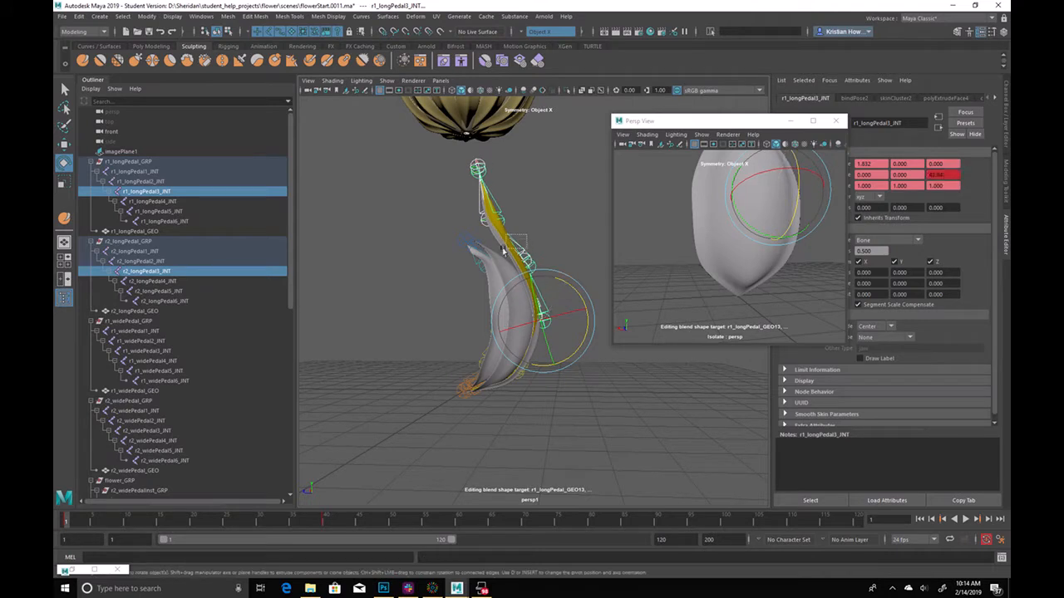
Rotate the fourth joints of both long petals to adjust the upper bend, and select their fifth joints
key(Down)
mouse_move(565, 246)
mouse_down()
mouse_move(565, 257)
mouse_move(555, 252)
mouse_up()
alt+middle_drag(530, 261, 542, 365)
alt+right_drag(542, 366, 435, 299)
alt+drag(435, 299, 515, 325)
key(Down)
alt+drag(541, 364, 520, 367)
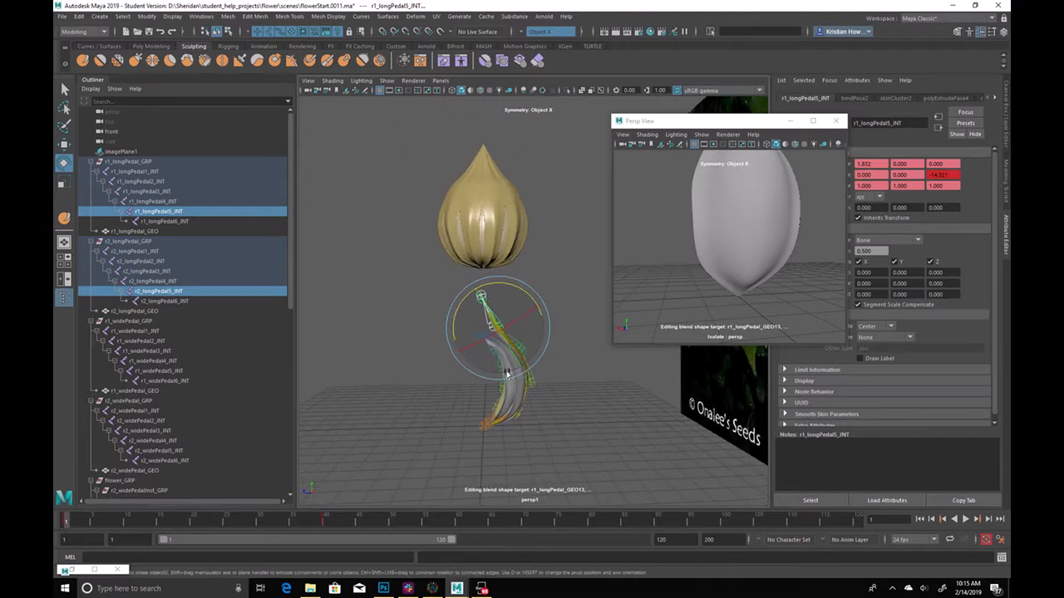
Scale down r1_longPedal5_JNT and r2_longPedal5_JNT along X to shorten the tips of the long petals
key(q)
key(r)
drag(475, 289, 482, 306)
key(q)
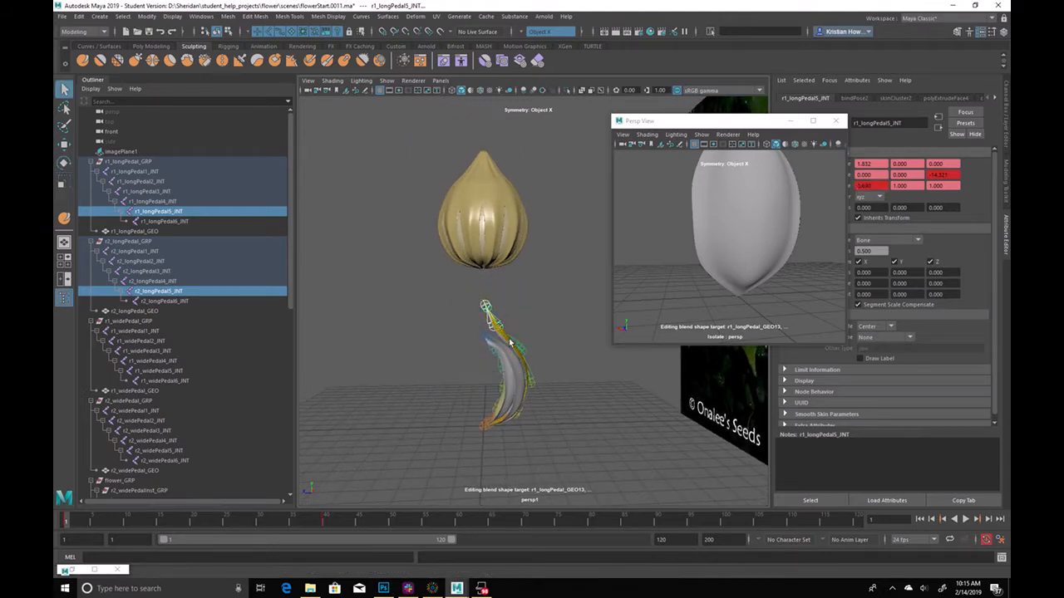
Adjust the fourth joints of both long petals and rotate the fifth joints so the tips close over the bud
shift+click(509, 340)
key(Up)
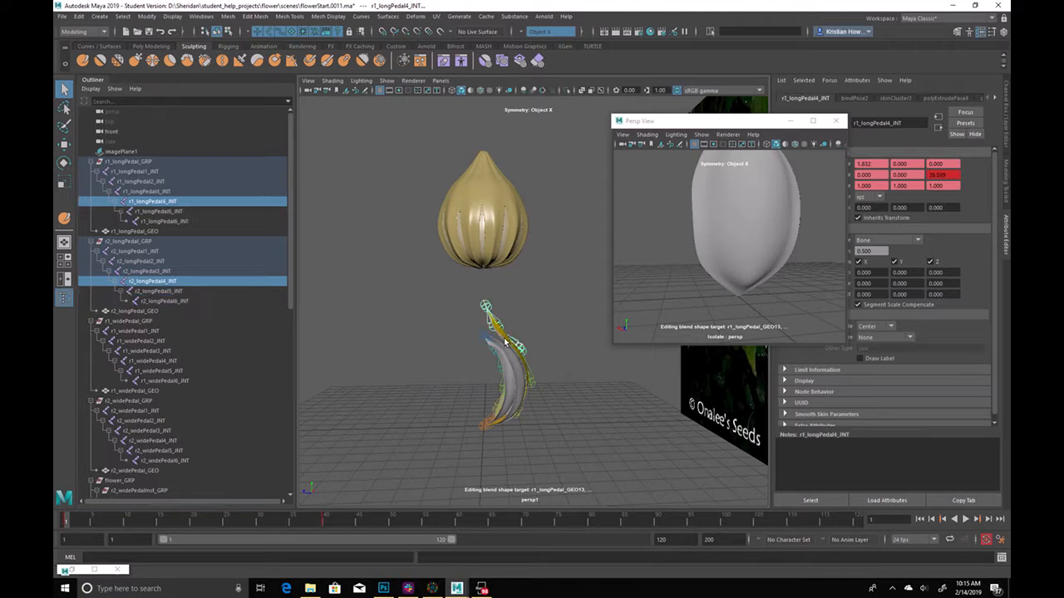
key(w)
drag(488, 319, 508, 293)
key(q)
key(Down)
key(e)
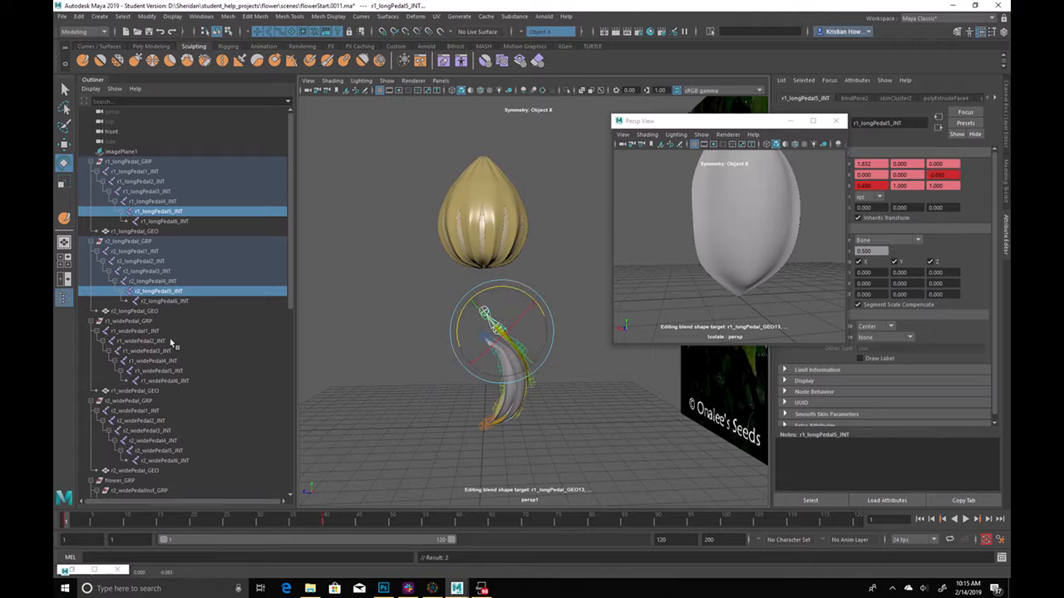
Isolate r2_longPedal_GRP in the Persp View and select its r2_longPedal_GEO mesh
click(165, 321)
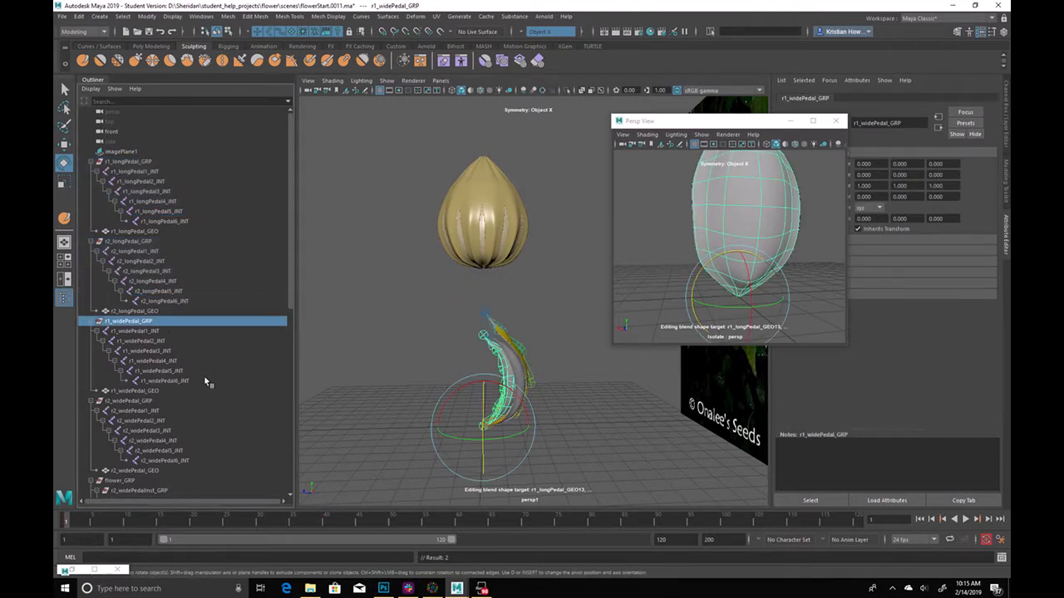
scroll(176, 411, down, 5)
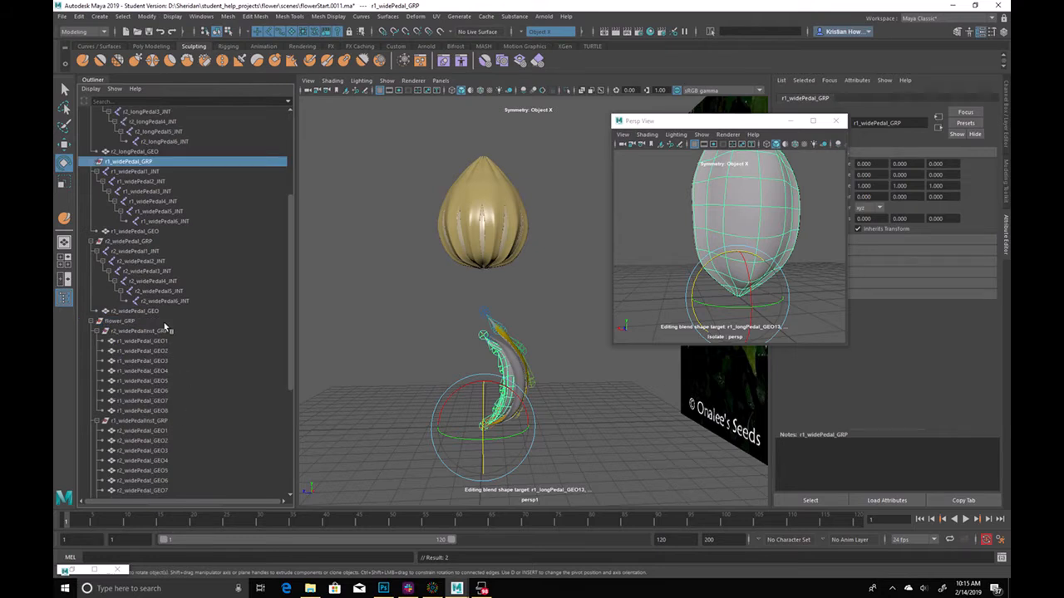
click(183, 241)
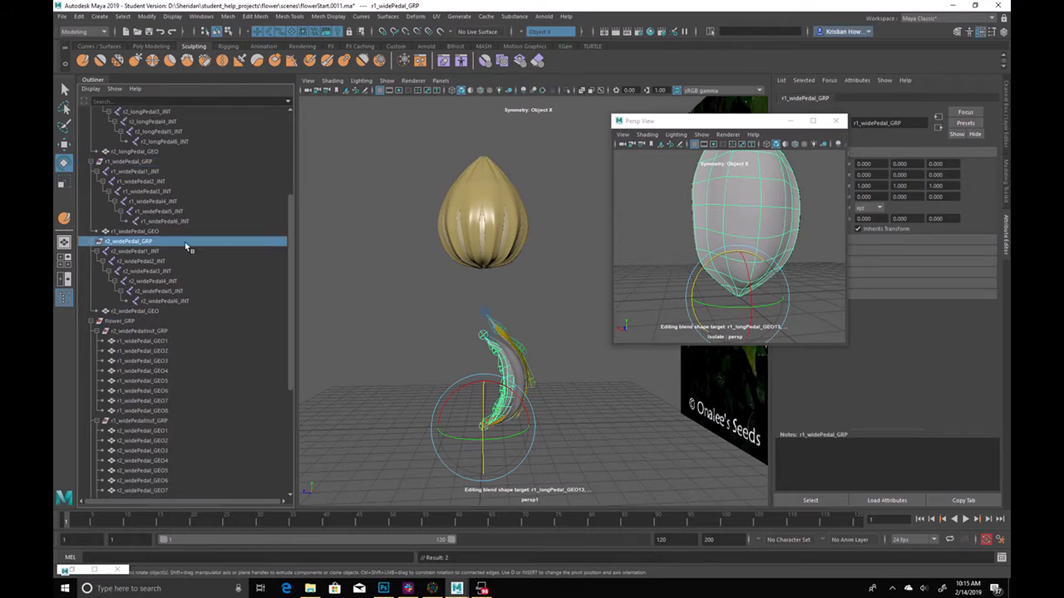
click(172, 160)
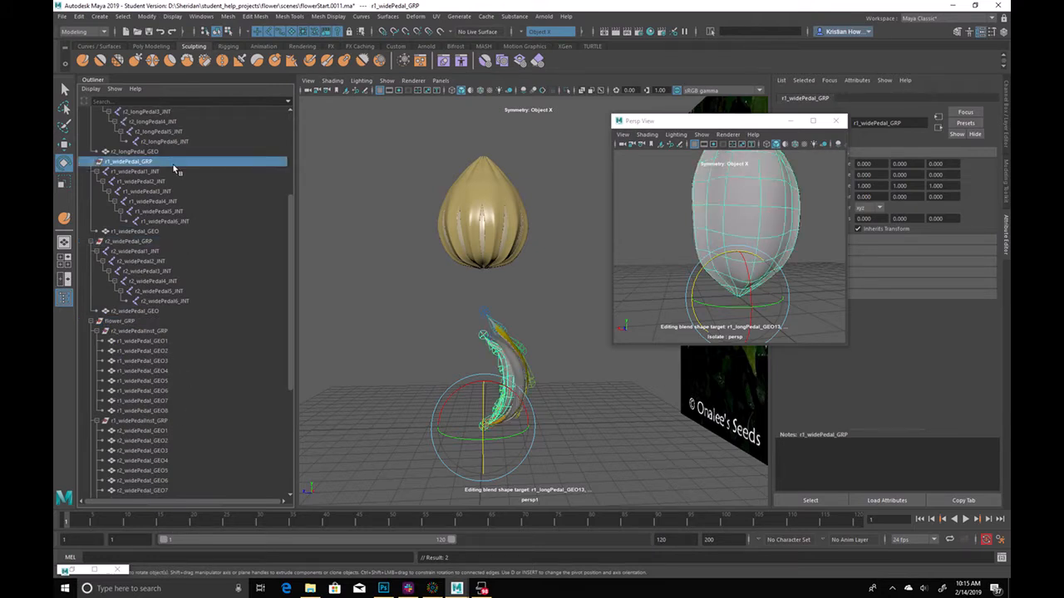
scroll(181, 167, up, 3)
click(178, 162)
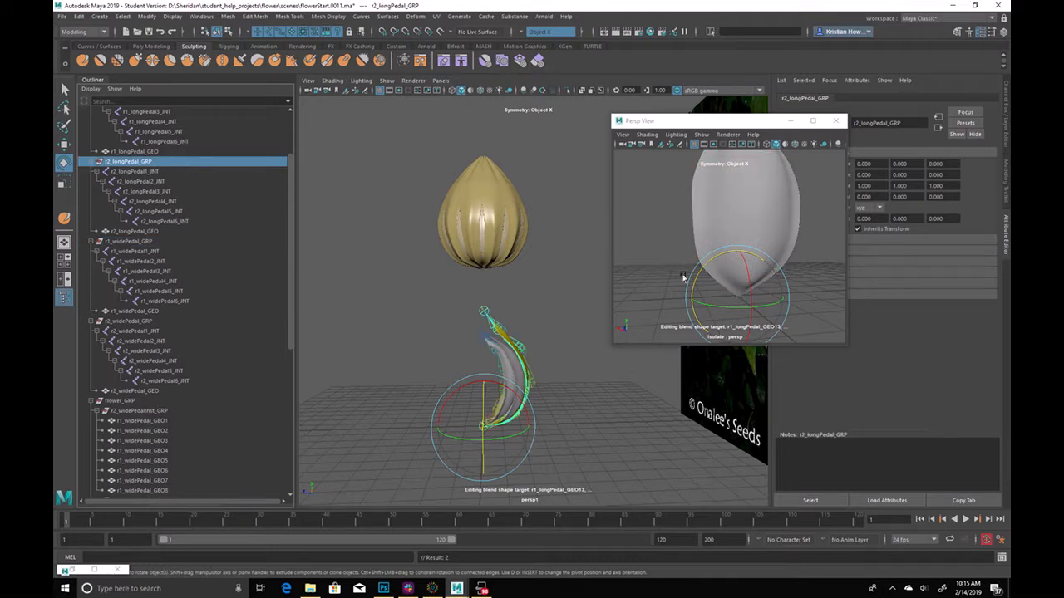
key(ctrl+1)
key(ctrl+1)
alt+drag(674, 232, 698, 279)
click(797, 296)
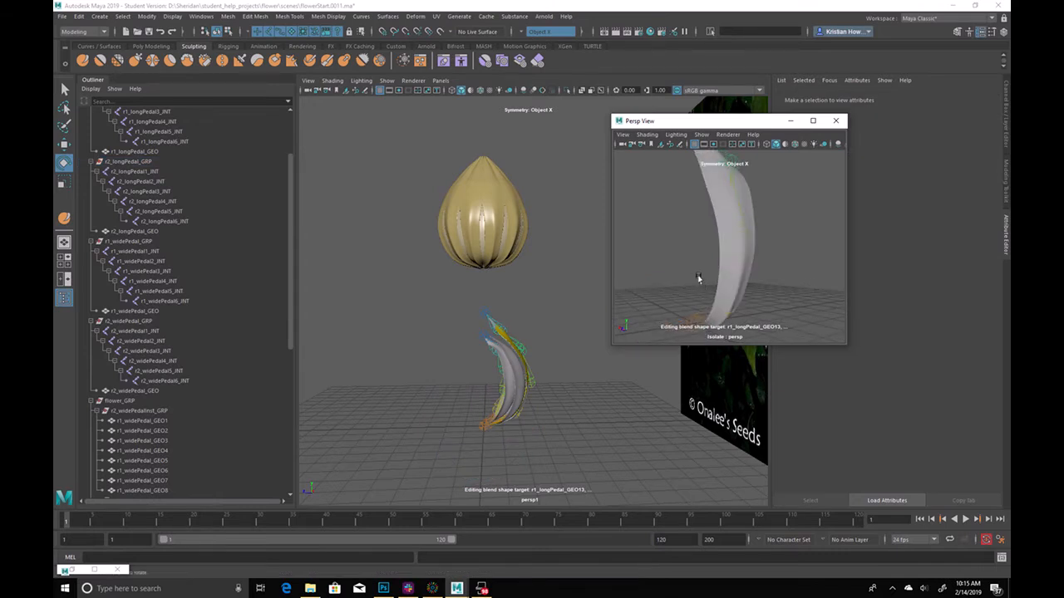
click(717, 216)
Examine how the long petals cover the sides and base of the bud and compare them with the isolated petal
scroll(155, 473, down, 5)
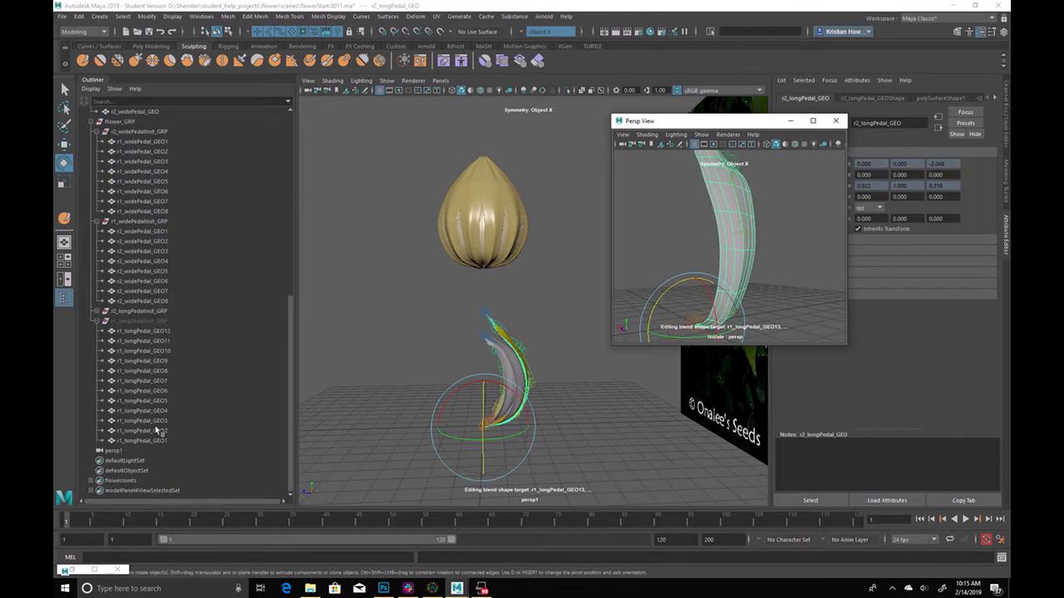
alt+middle_drag(467, 268, 446, 311)
alt+right_drag(446, 311, 537, 330)
alt+drag(537, 330, 454, 344)
alt+middle_drag(454, 344, 495, 357)
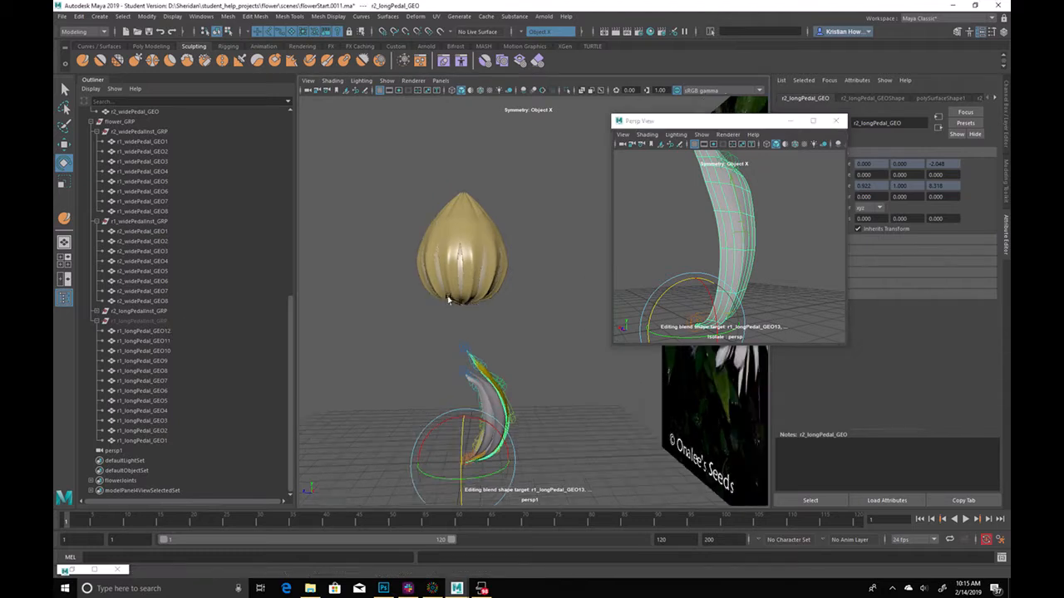
alt+drag(494, 356, 474, 366)
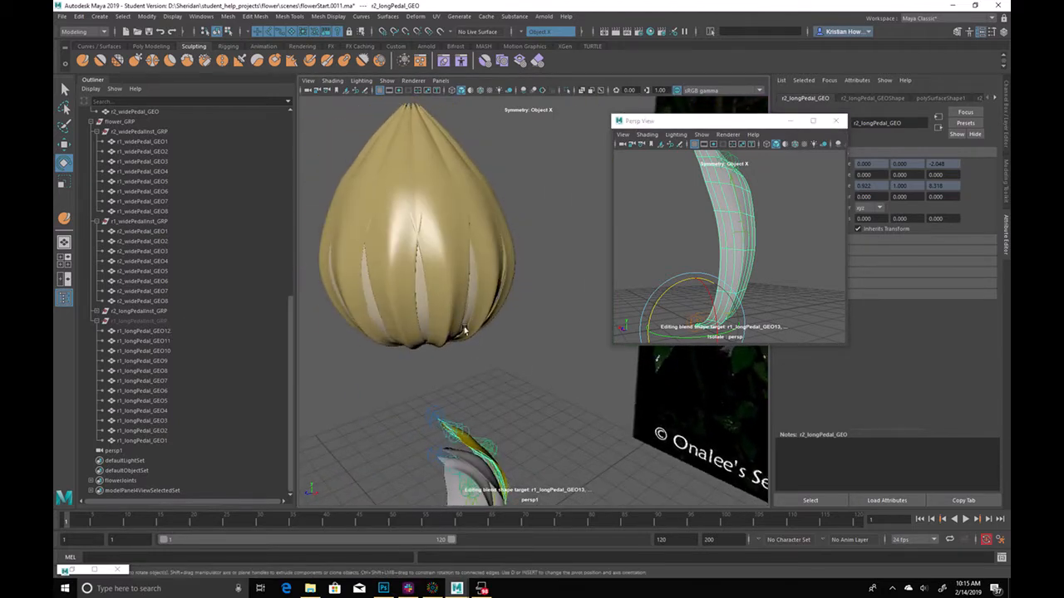
alt+drag(425, 196, 470, 298)
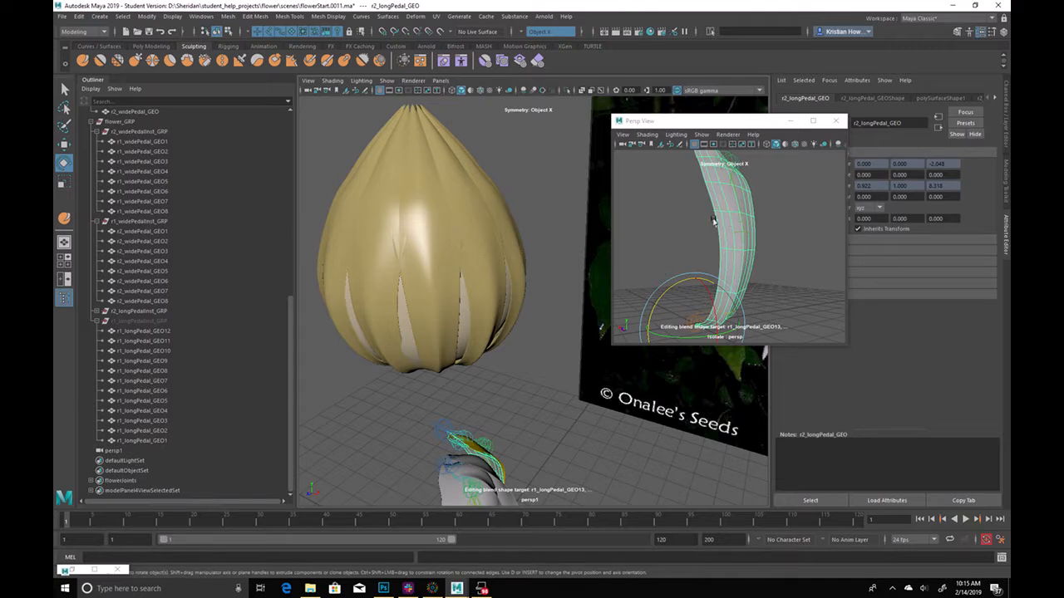
alt+drag(727, 218, 554, 162)
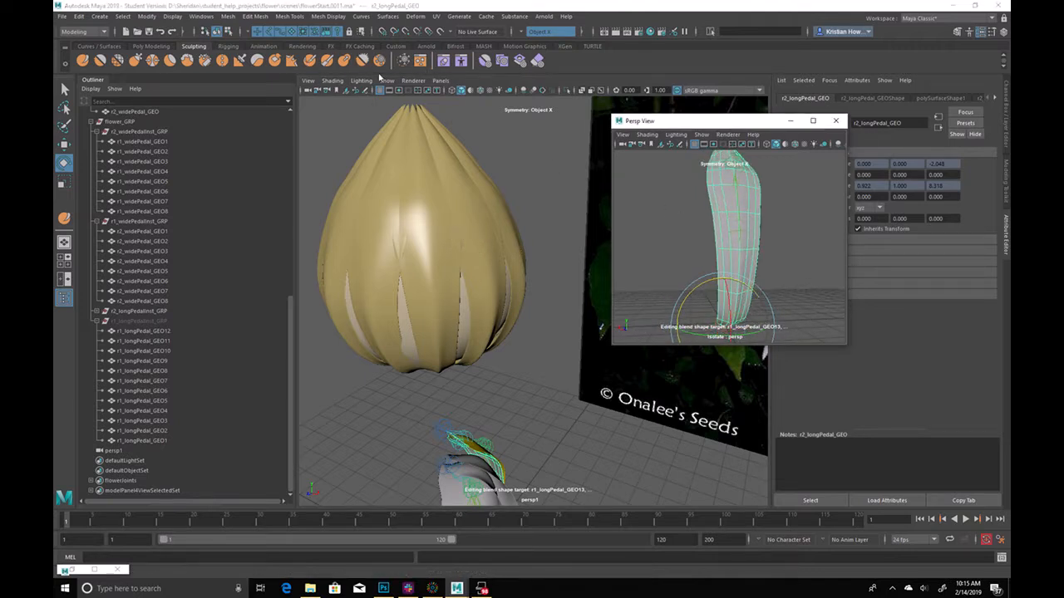
Open the Shape Editor, select the r2_longPedal target under r2_long_BLD and activate the Grab sculpting tool
click(443, 61)
drag(588, 366, 285, 61)
click(192, 147)
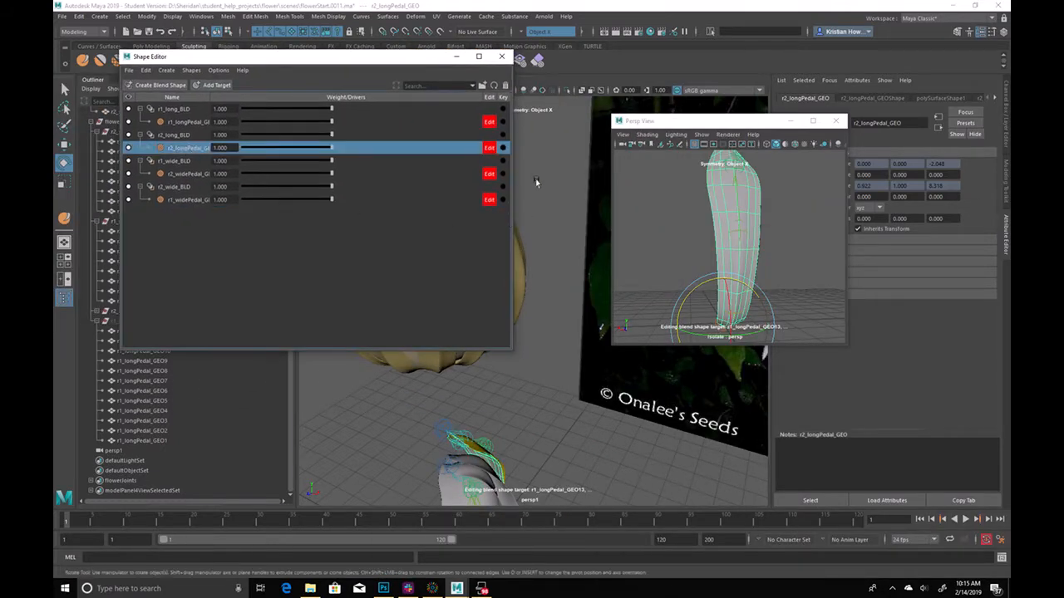
mouse_move(407, 67)
mouse_down()
mouse_move(301, 169)
mouse_move(249, 190)
mouse_up()
click(136, 60)
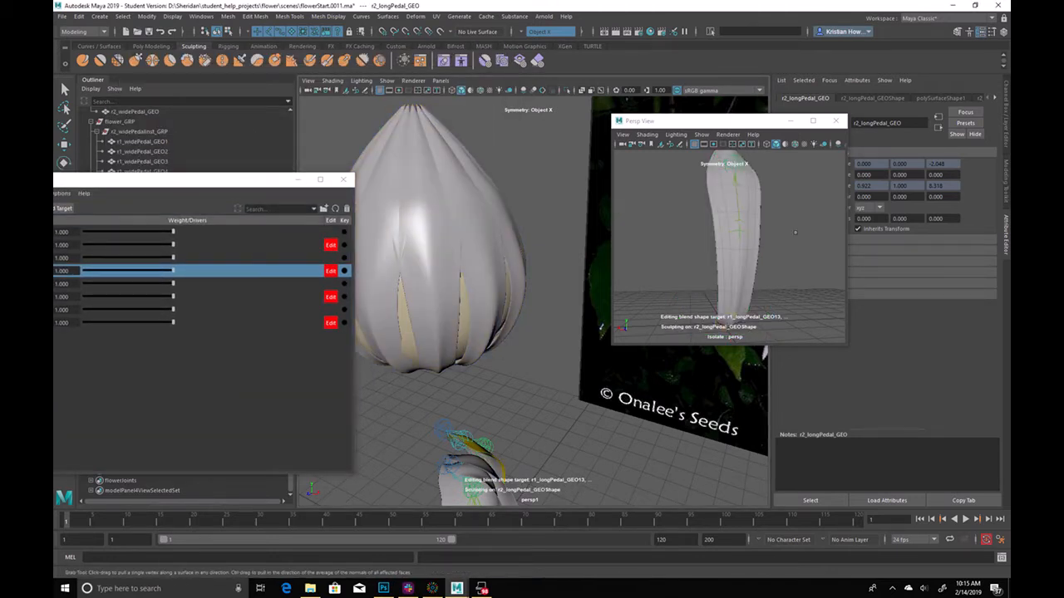
Try reshaping the middle of the r2 long petal with the Grab tool and undo the strokes
alt+drag(403, 207, 517, 203)
alt+drag(634, 209, 709, 208)
alt+drag(575, 222, 523, 229)
alt+right_drag(667, 232, 701, 233)
mouse_move(701, 233)
alt+mouse_down()
mouse_move(679, 278)
mouse_move(735, 259)
mouse_move(714, 259)
mouse_move(741, 229)
mouse_move(732, 241)
alt+mouse_up()
key(ctrl+z)
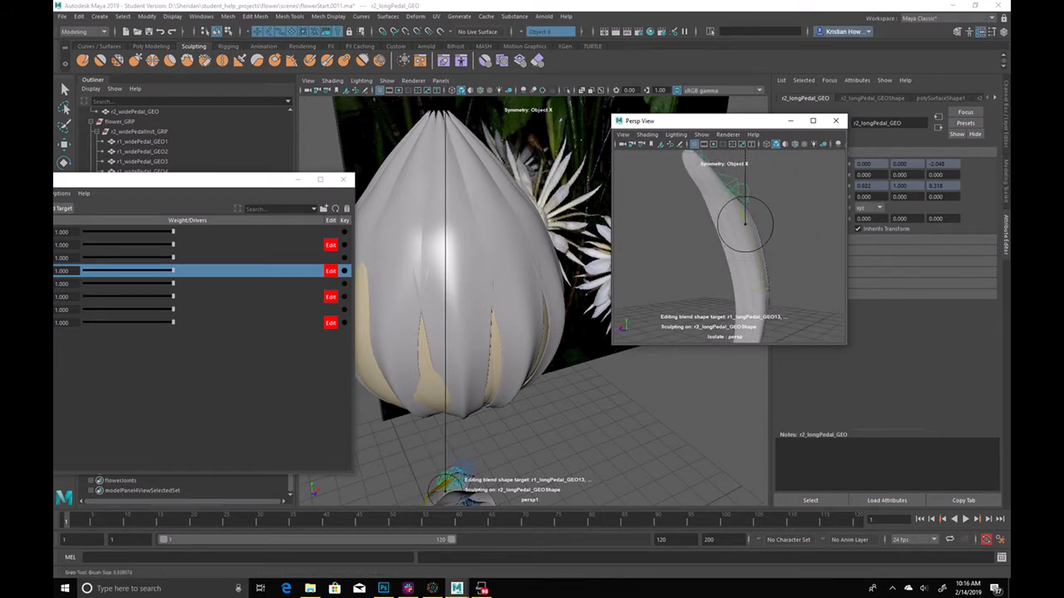
key(ctrl+z)
key(ctrl+z)
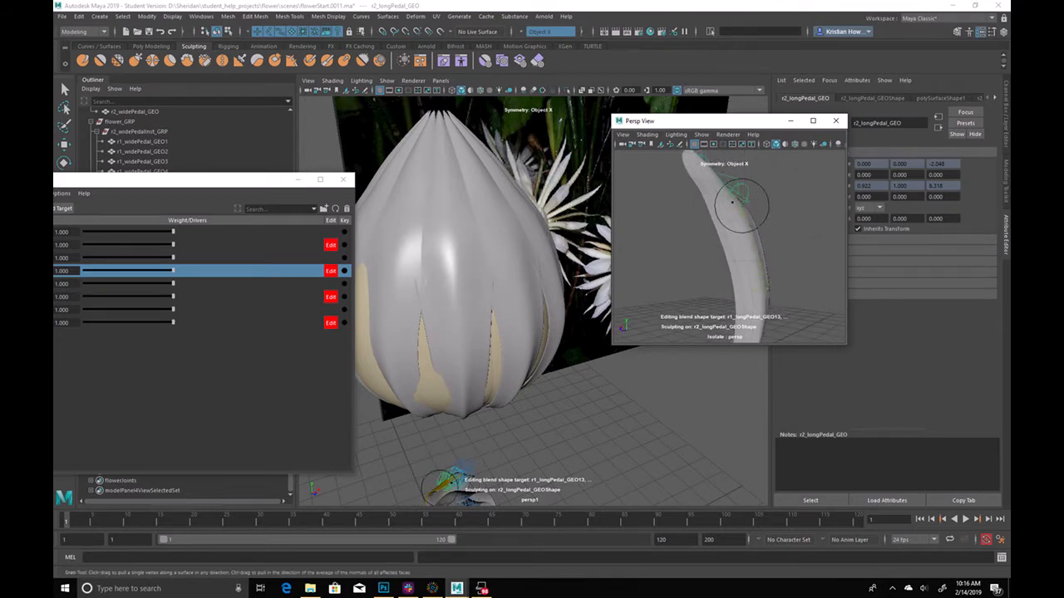
key(ctrl+z)
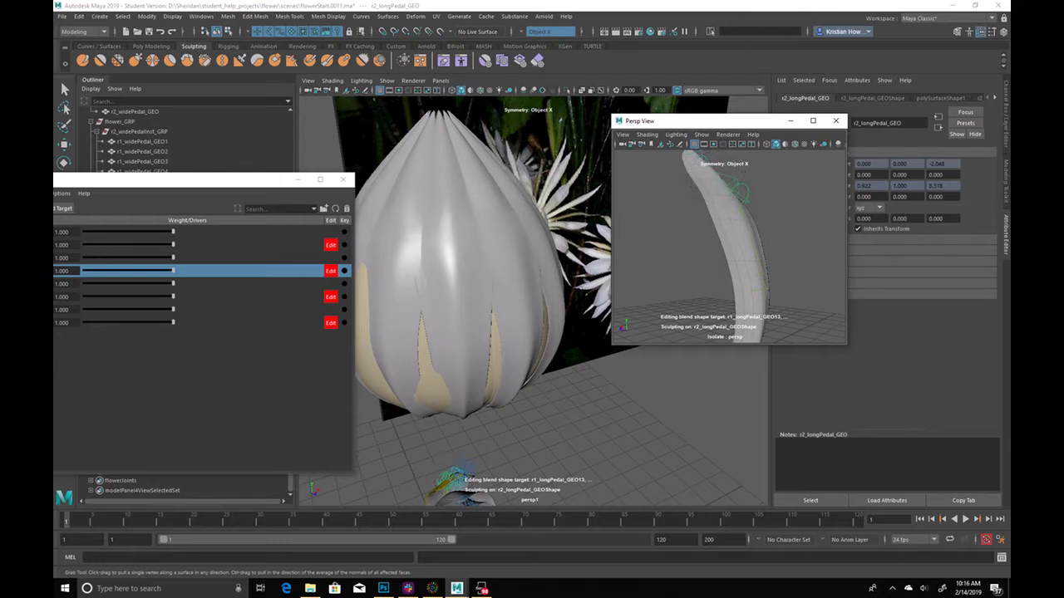
Pull the base of the r2 long petal into shape with the Grab tool and check the bud from several angles
mouse_move(755, 209)
alt+mouse_down()
mouse_move(709, 224)
mouse_move(787, 221)
alt+mouse_up()
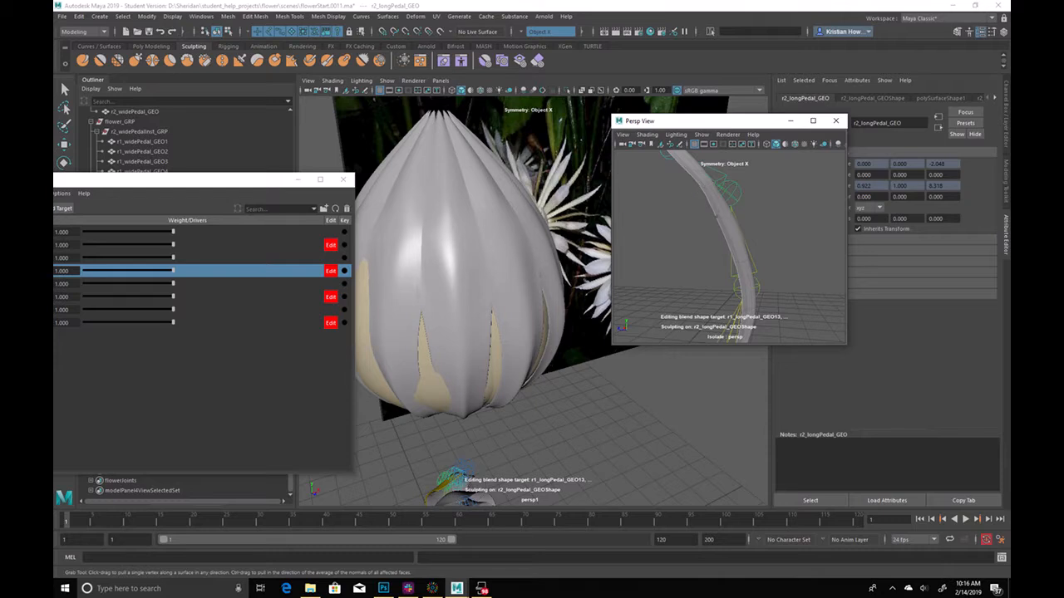
mouse_move(748, 229)
alt+mouse_down()
mouse_move(696, 233)
mouse_move(689, 219)
mouse_move(803, 247)
mouse_move(723, 267)
alt+mouse_up()
alt+drag(501, 424, 475, 372)
alt+middle_drag(716, 294, 721, 273)
alt+drag(721, 273, 711, 270)
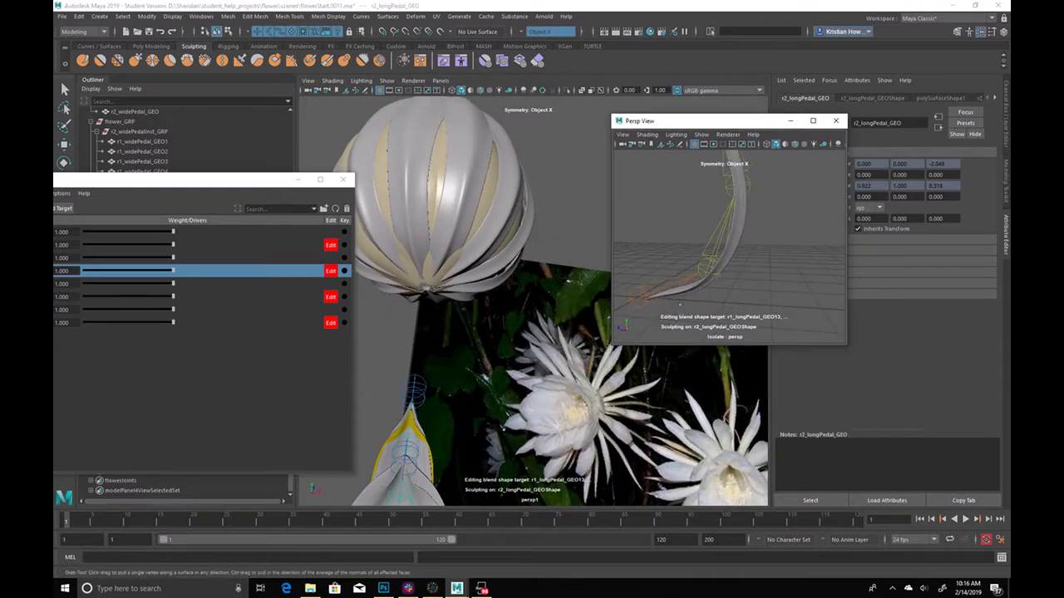
drag(666, 297, 669, 299)
alt+drag(726, 233, 726, 271)
alt+drag(516, 241, 505, 283)
alt+right_drag(505, 282, 473, 262)
alt+drag(507, 260, 459, 257)
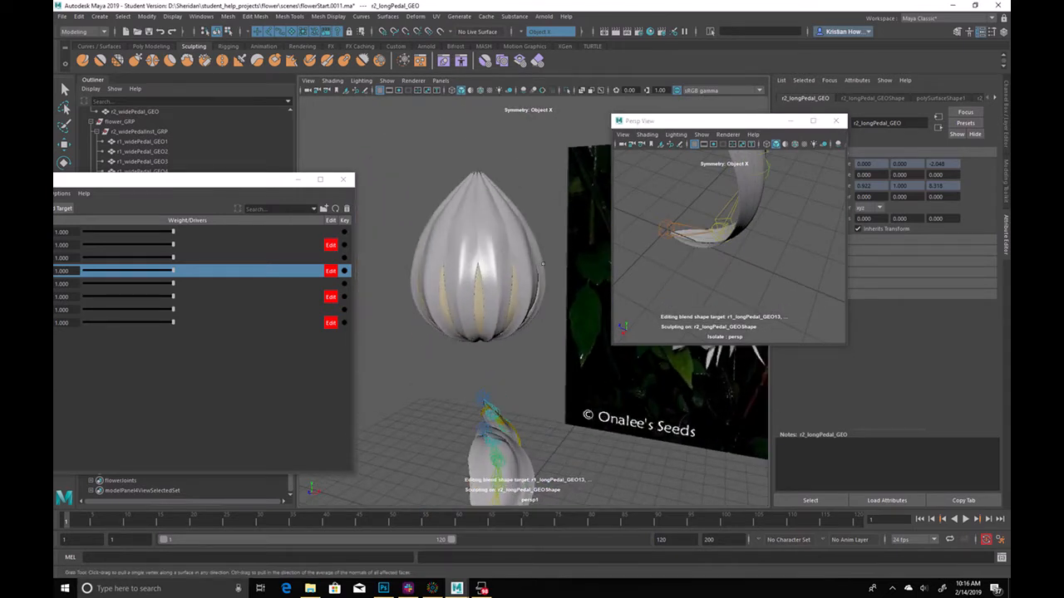
Save the scene as an incremented version, accepting the student version notice
click(68, 18)
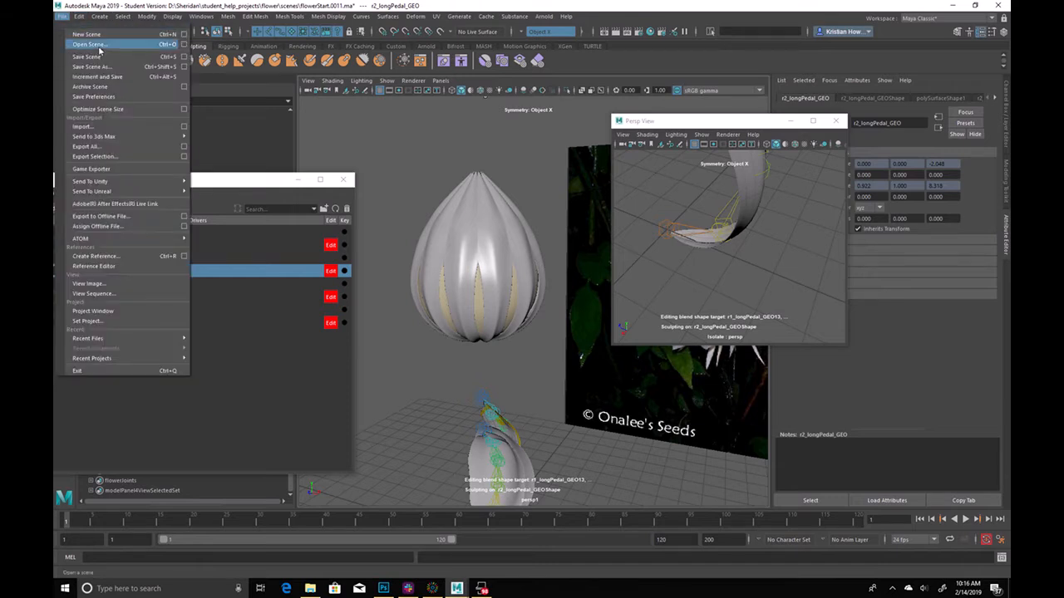
click(100, 76)
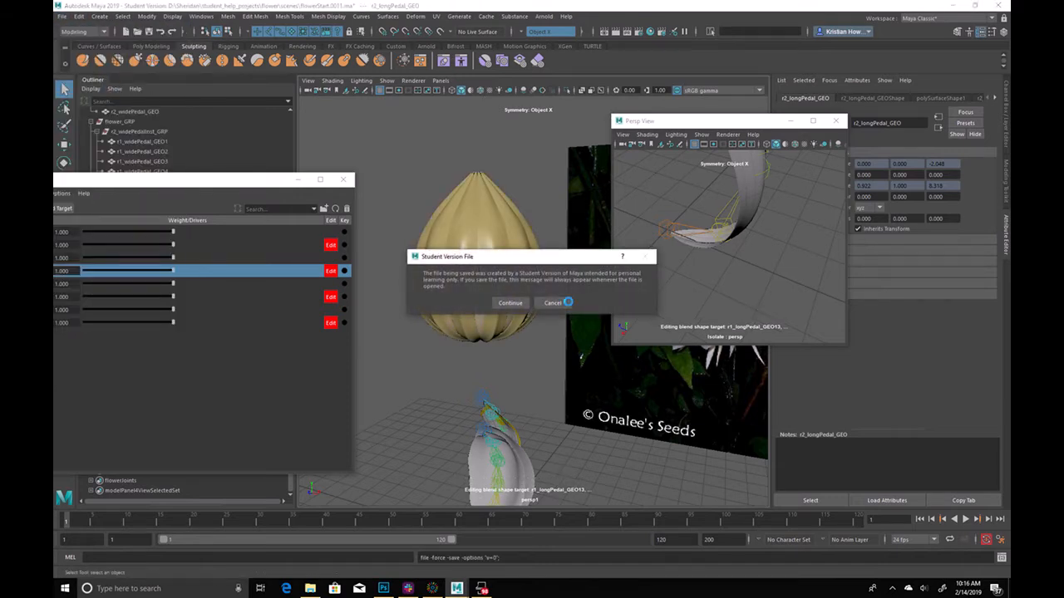
click(509, 302)
click(486, 65)
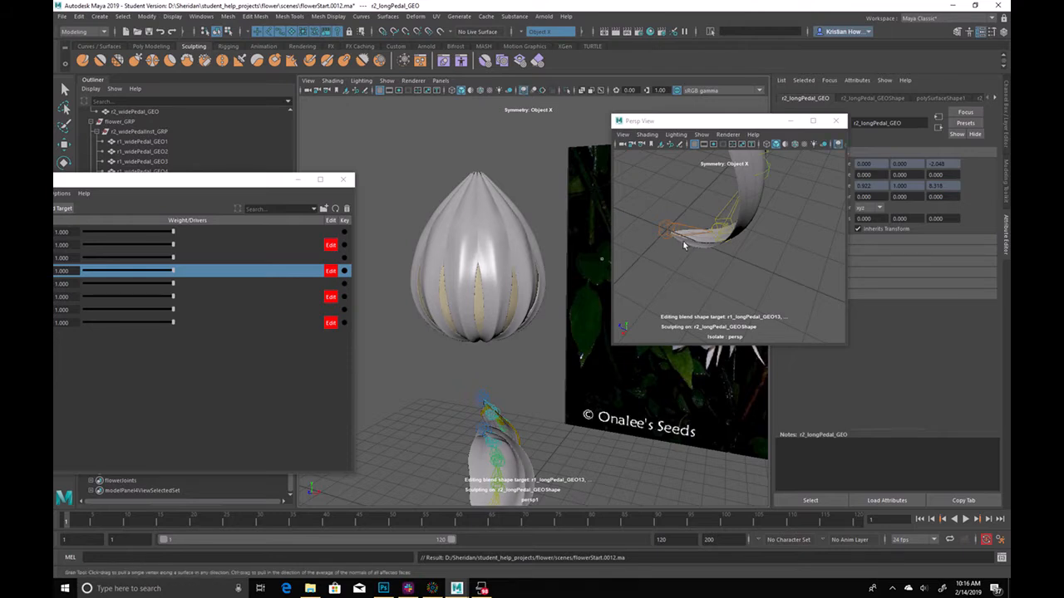
Select the r1_longPedal target under r1_long_BLD in the Shape Editor and unhide the r1_longPedalInst_GRP group
drag(263, 182, 597, 50)
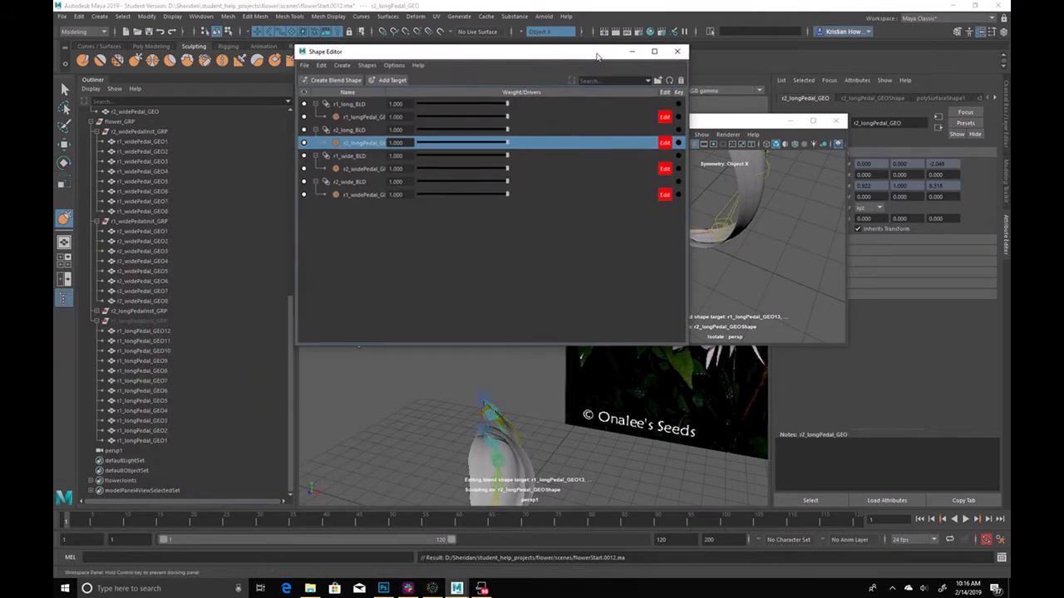
click(353, 114)
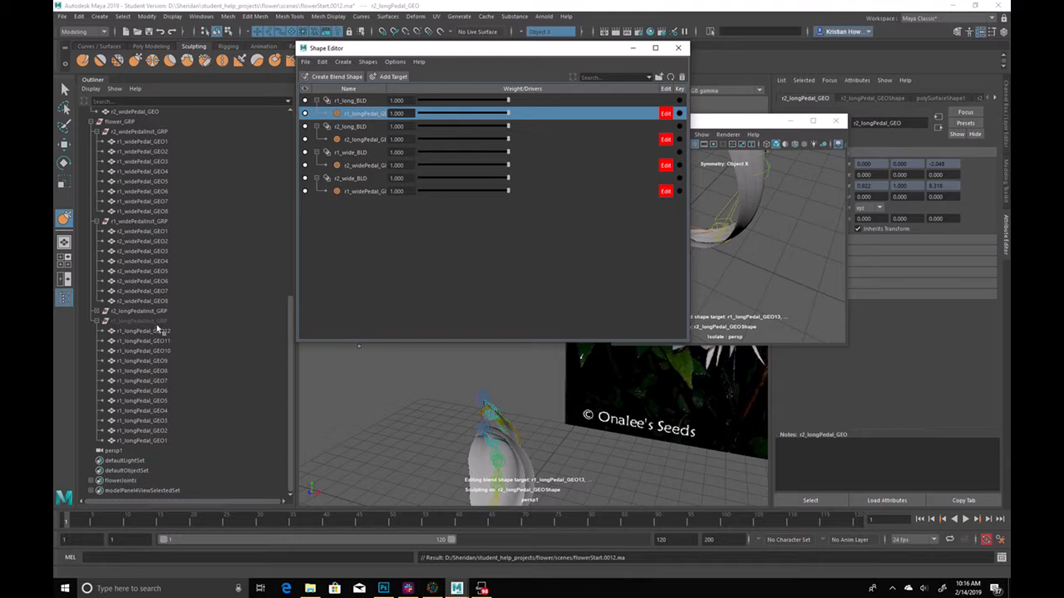
click(154, 321)
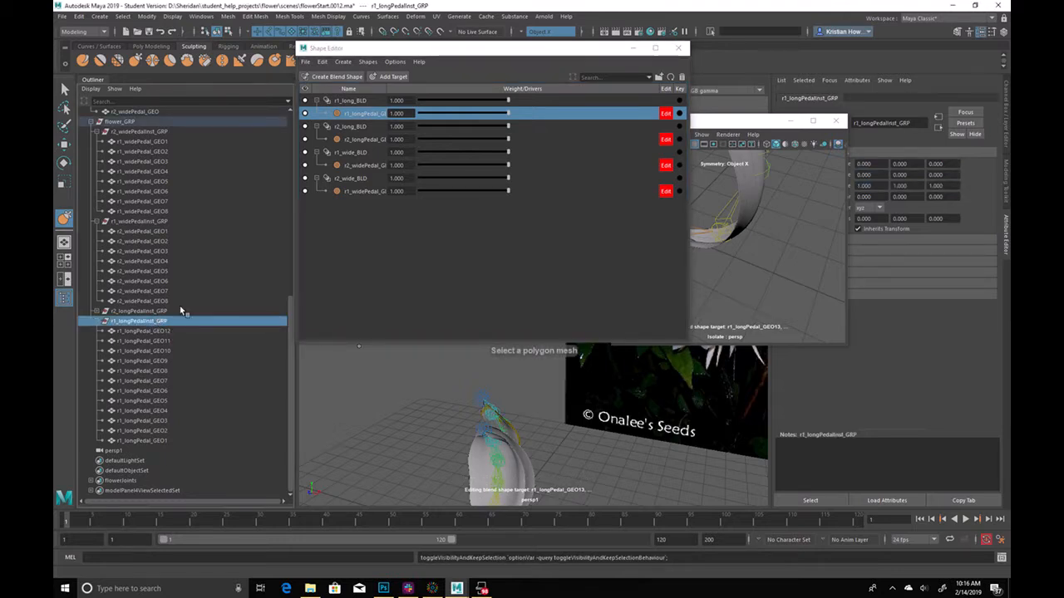
Move the Shape Editor off the bud and select the r1_longPedal_GRP group in the Outliner
click(177, 339)
click(174, 322)
drag(467, 51, 846, 204)
alt+drag(399, 313, 505, 310)
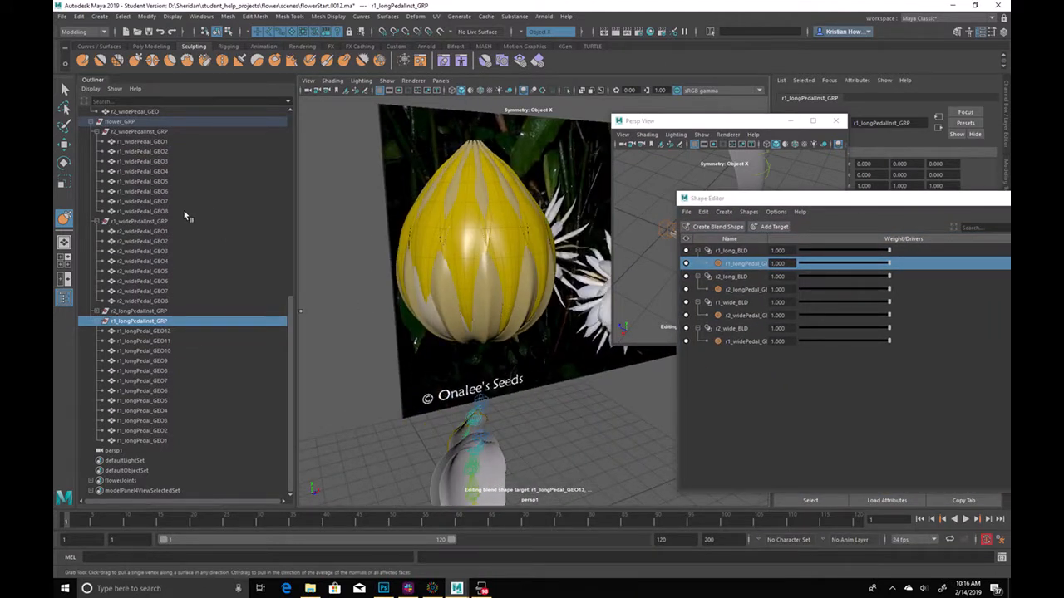
click(158, 211)
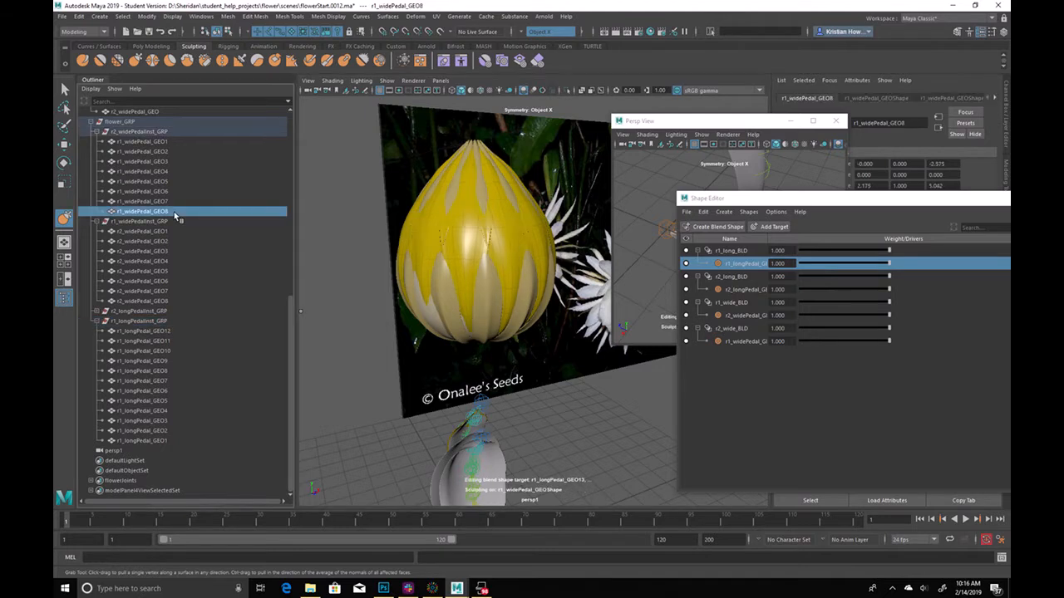
scroll(191, 166, up, 12)
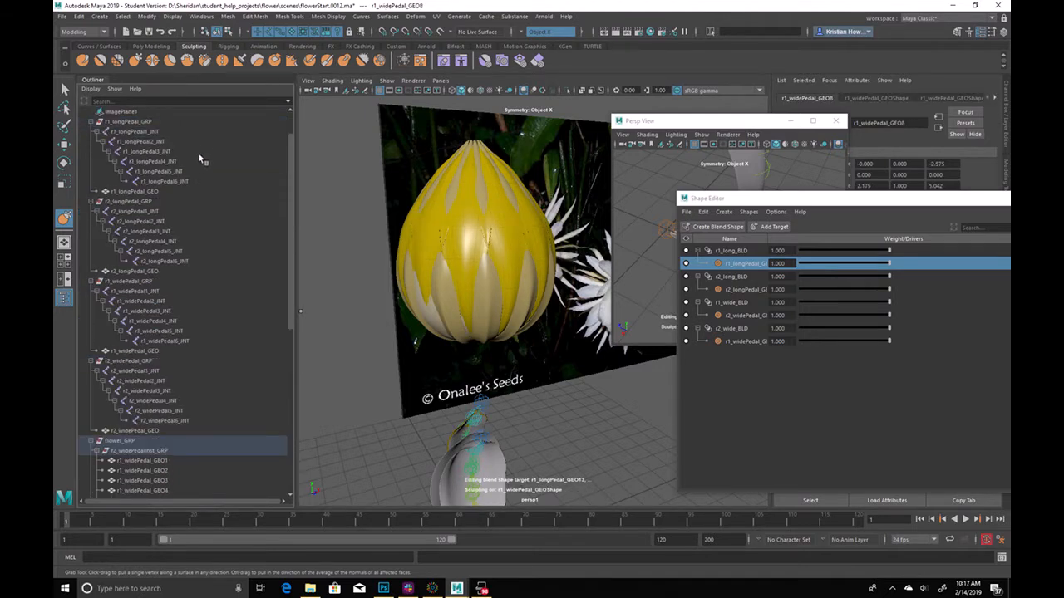
click(170, 163)
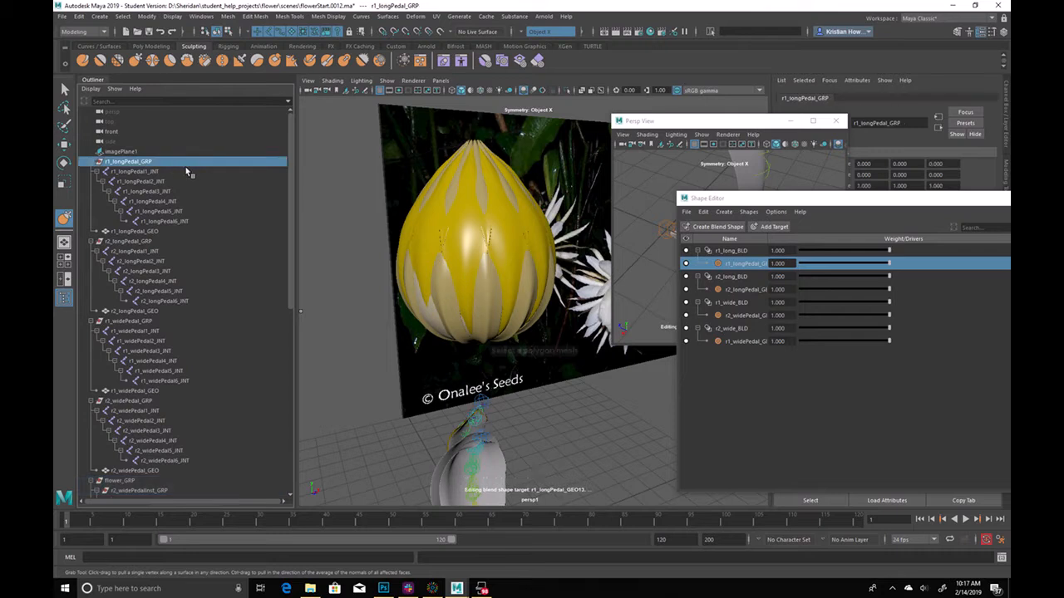
Reposition the floating Persp View window beside the bud and keep r1_longPedal_GRP selected, dismissing the new-scene save prompt
drag(719, 126, 649, 69)
key(ctrl+n)
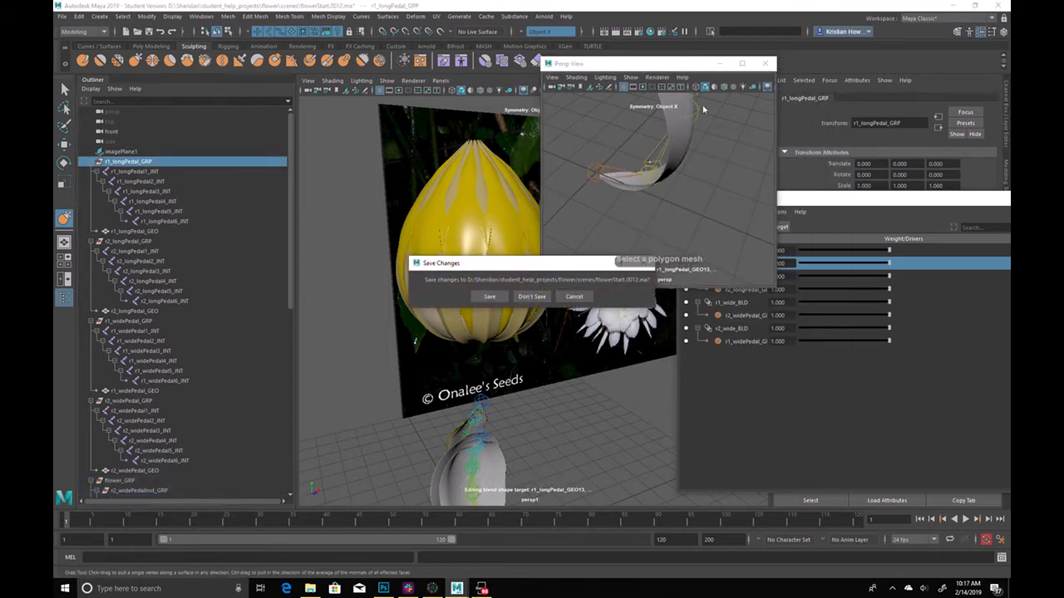
click(575, 298)
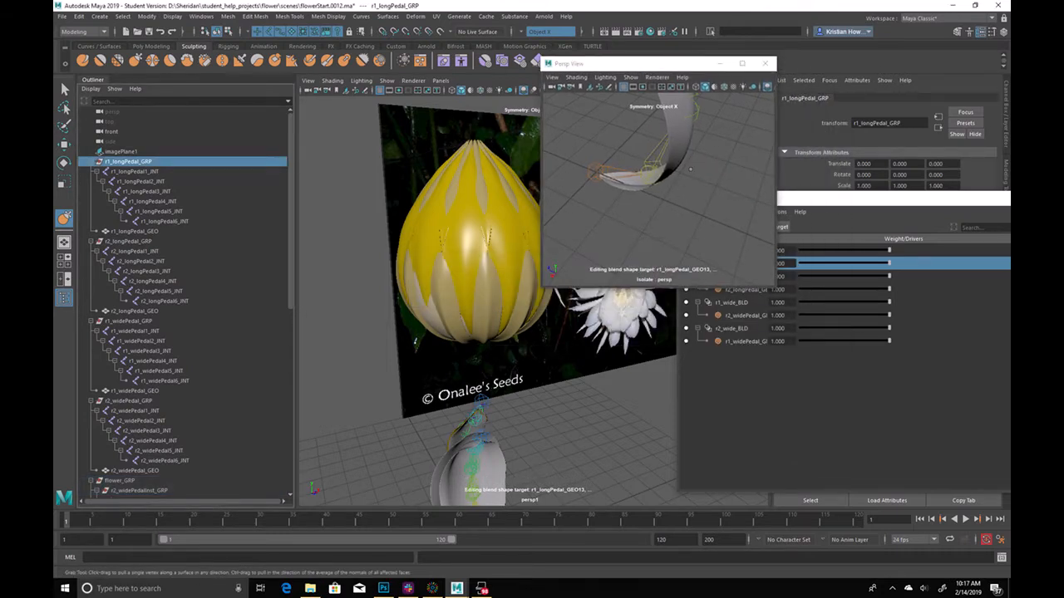
alt+drag(712, 145, 723, 134)
drag(665, 63, 680, 31)
click(692, 173)
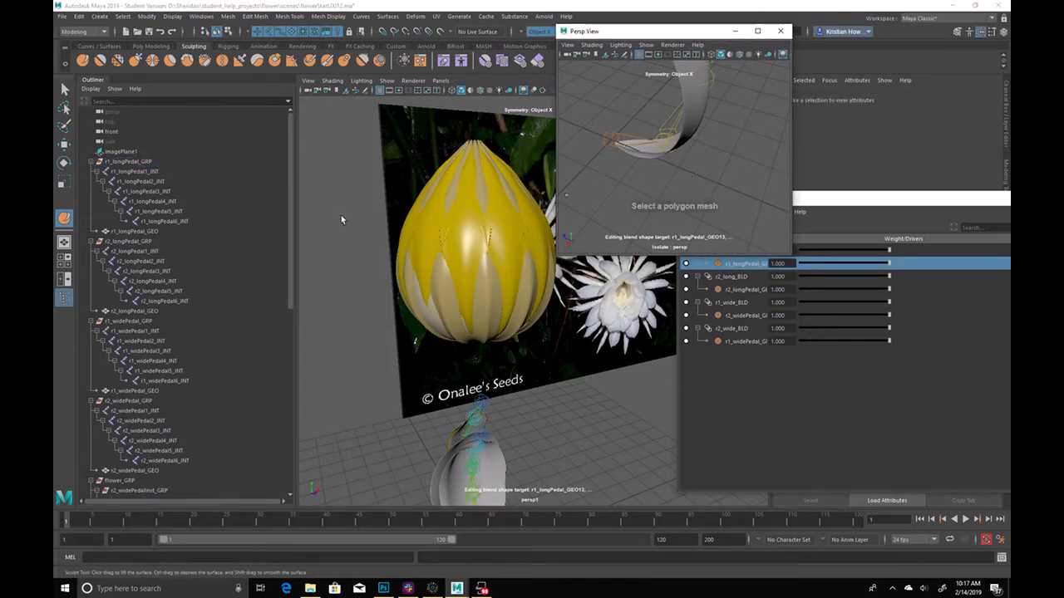
click(154, 160)
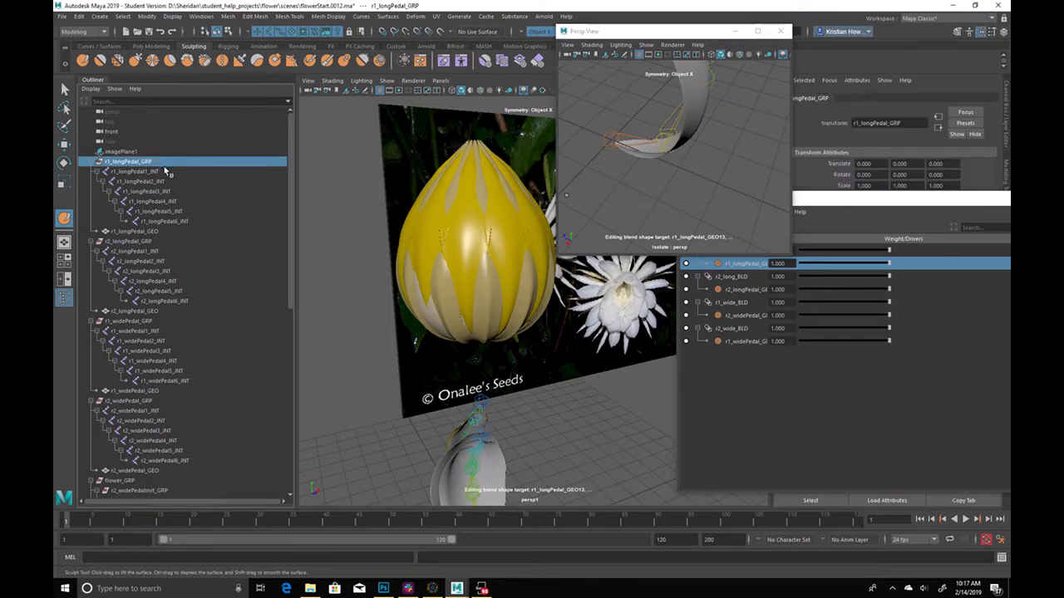
drag(657, 30, 711, 49)
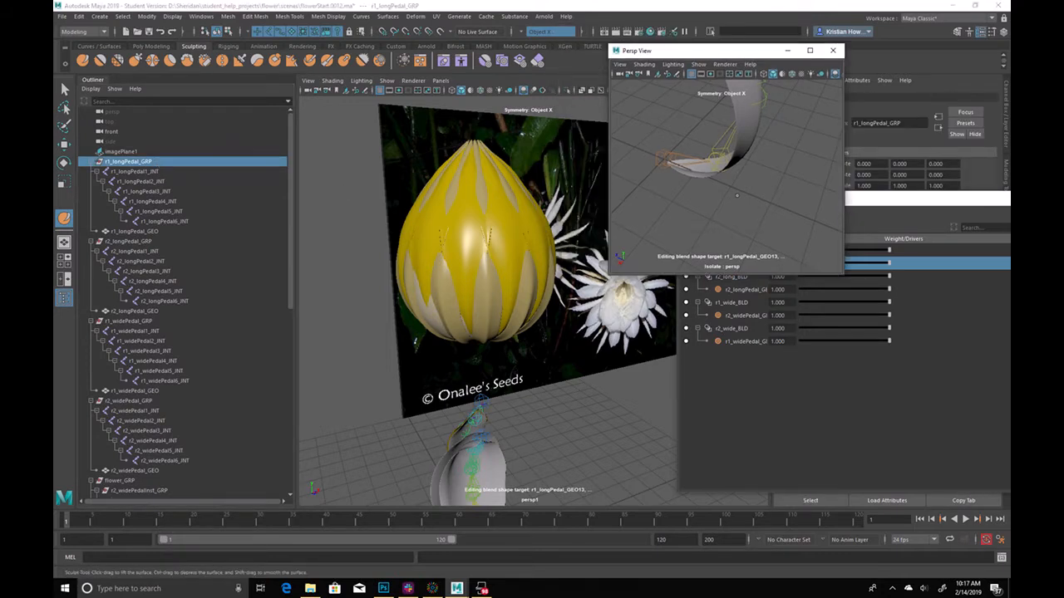
Turn off selection isolation in the floating Persp View
alt+drag(746, 195, 691, 188)
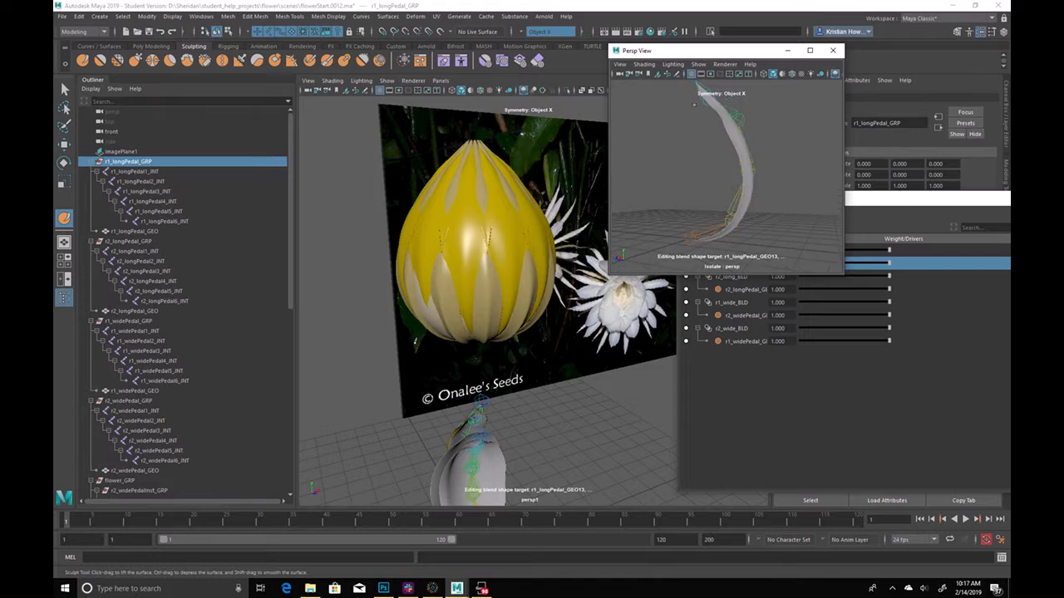
click(698, 64)
click(720, 97)
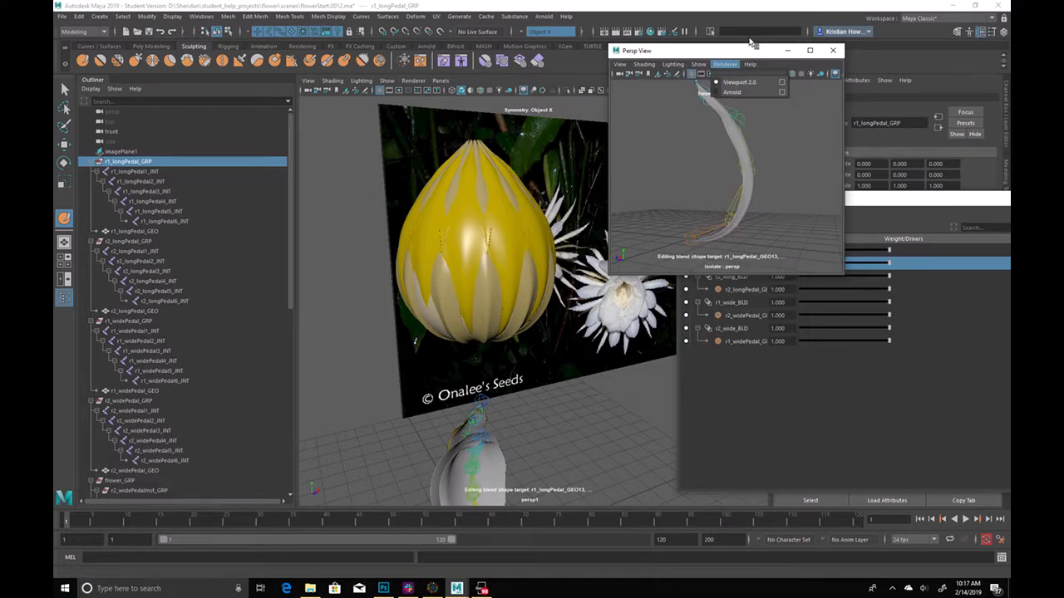
click(699, 64)
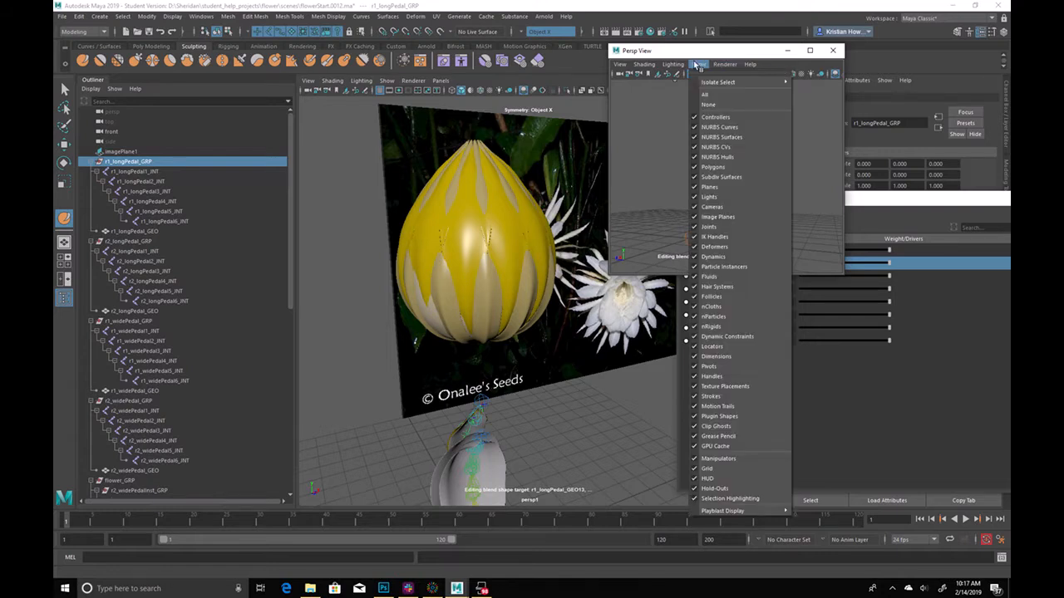
mouse_move(709, 84)
click(831, 91)
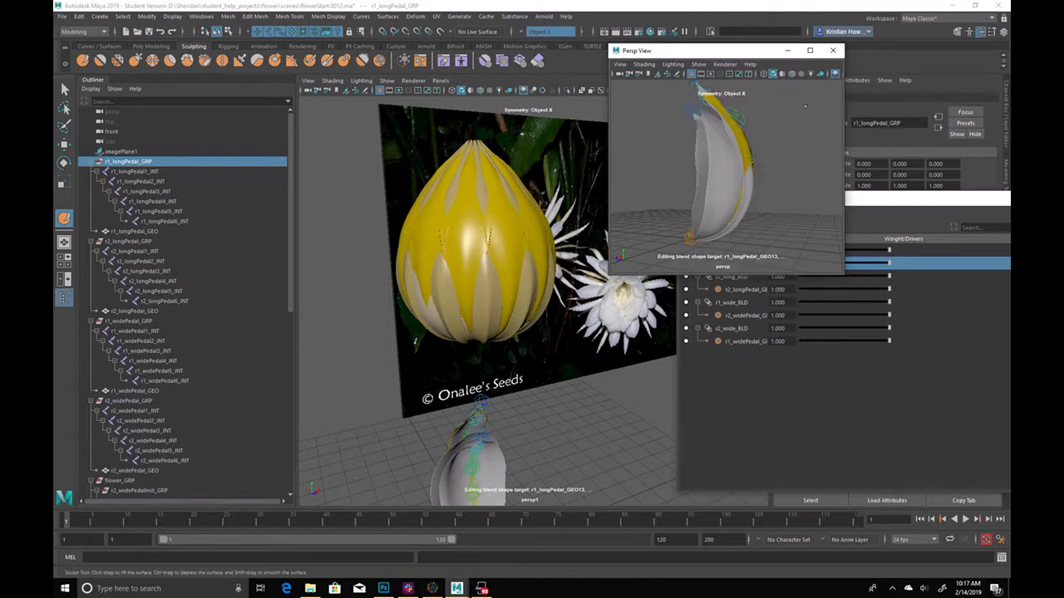
Isolate the r1_longPedal_GRP group in the floating Persp View and select its r1_longPedal_GEO mesh
key(q)
click(735, 151)
key(y)
key(q)
click(203, 162)
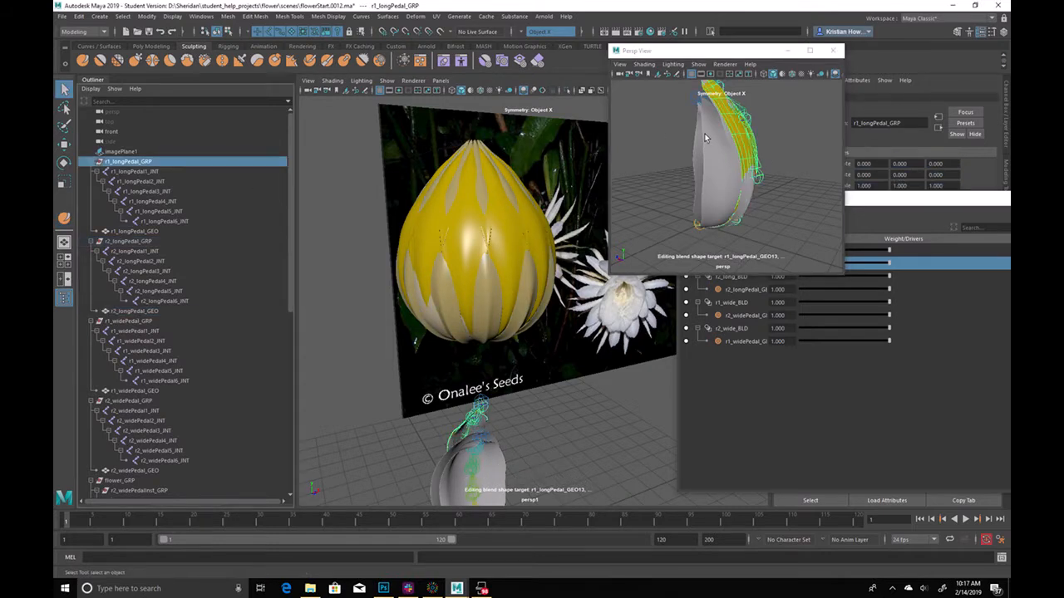
click(799, 129)
alt+drag(800, 129, 799, 157)
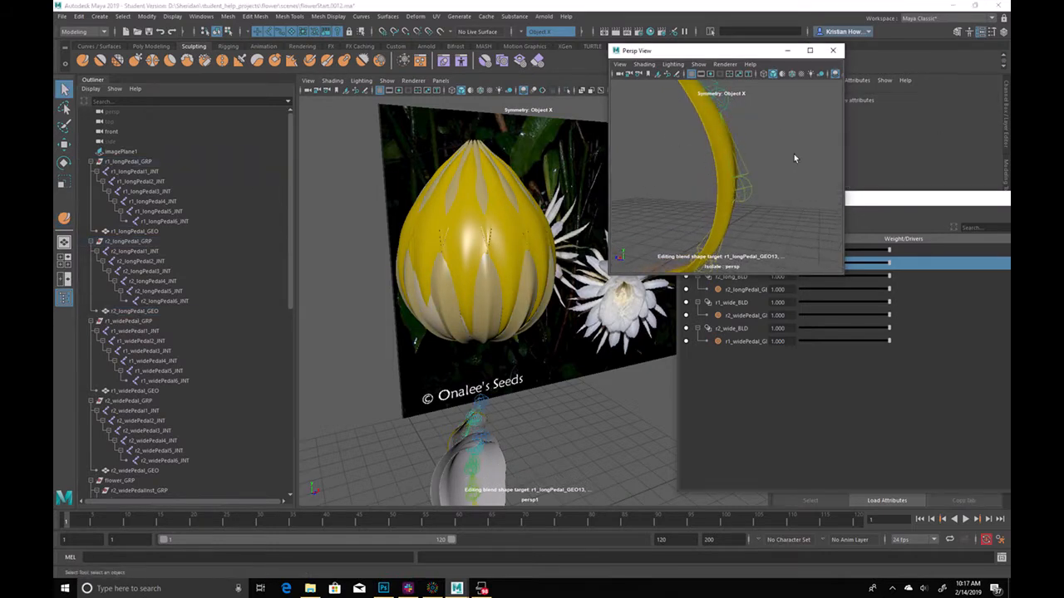
click(714, 143)
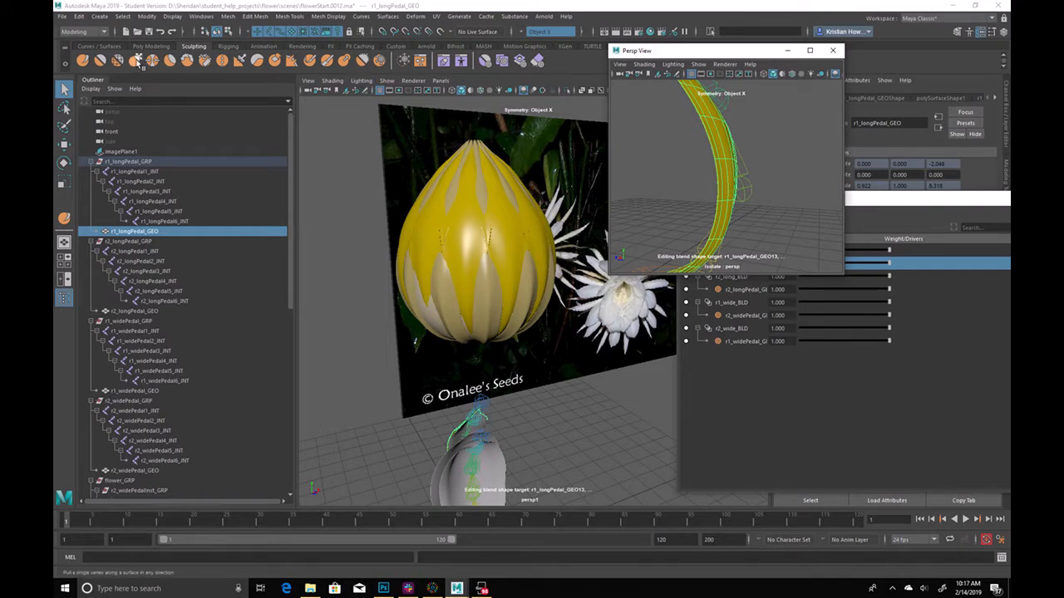
Reshape the upper part and tip of the r1 long petal with the Grab tool
click(911, 203)
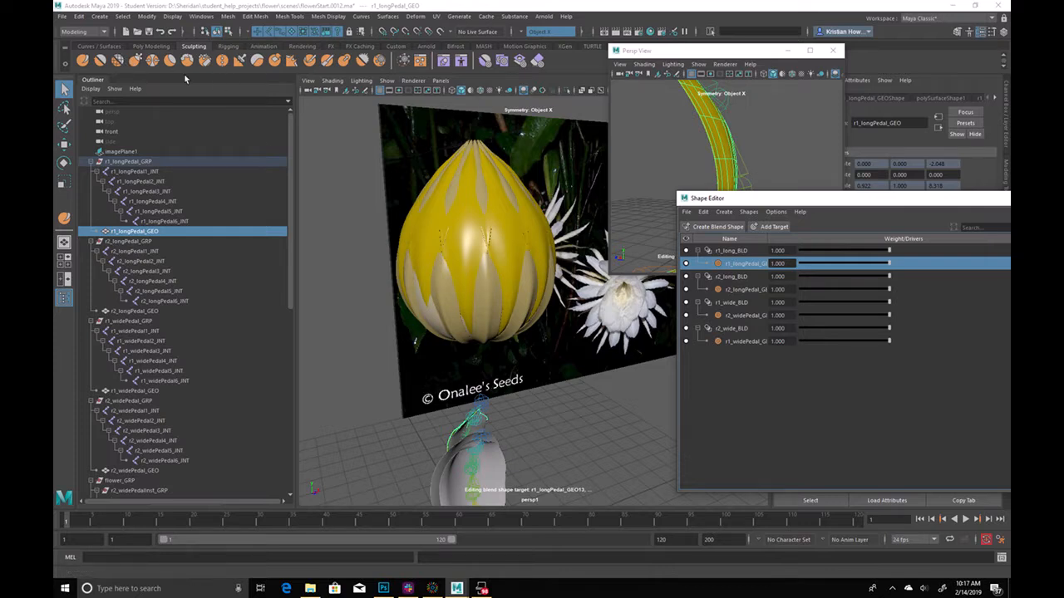
click(135, 61)
alt+middle_drag(787, 108, 763, 127)
drag(763, 127, 728, 168)
alt+middle_drag(741, 154, 753, 164)
alt+right_drag(752, 164, 702, 141)
mouse_move(683, 137)
mouse_down()
mouse_move(718, 138)
mouse_move(738, 164)
mouse_move(718, 157)
mouse_move(716, 138)
mouse_up()
drag(672, 107, 675, 104)
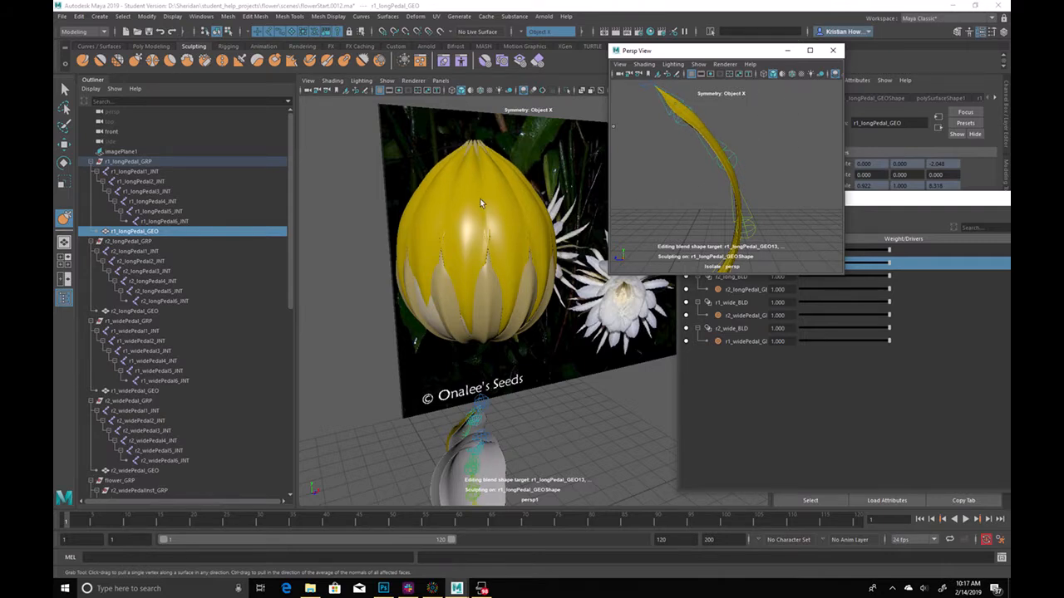
Pull the middle of the r1 long petal outward with the Grab tool to round out the bud
mouse_move(760, 191)
alt+mouse_down()
mouse_move(656, 173)
mouse_move(655, 184)
mouse_move(580, 204)
alt+mouse_up()
scroll(655, 186, up, 4)
mouse_move(653, 185)
mouse_down()
mouse_move(786, 200)
mouse_move(746, 209)
mouse_move(766, 190)
mouse_move(736, 199)
mouse_move(750, 215)
mouse_up()
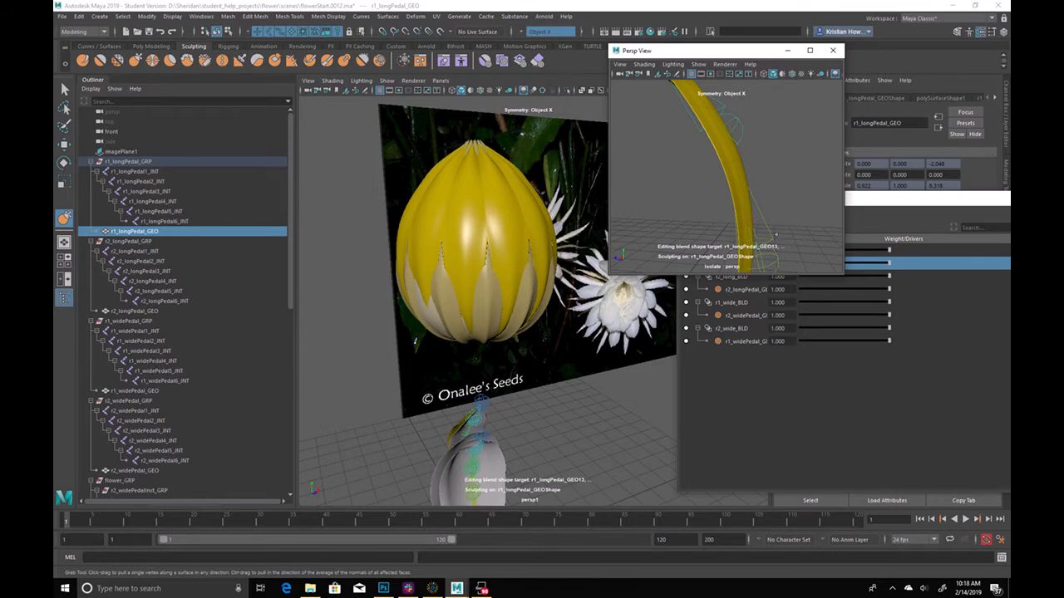
alt+middle_drag(749, 223, 745, 193)
drag(745, 189, 752, 190)
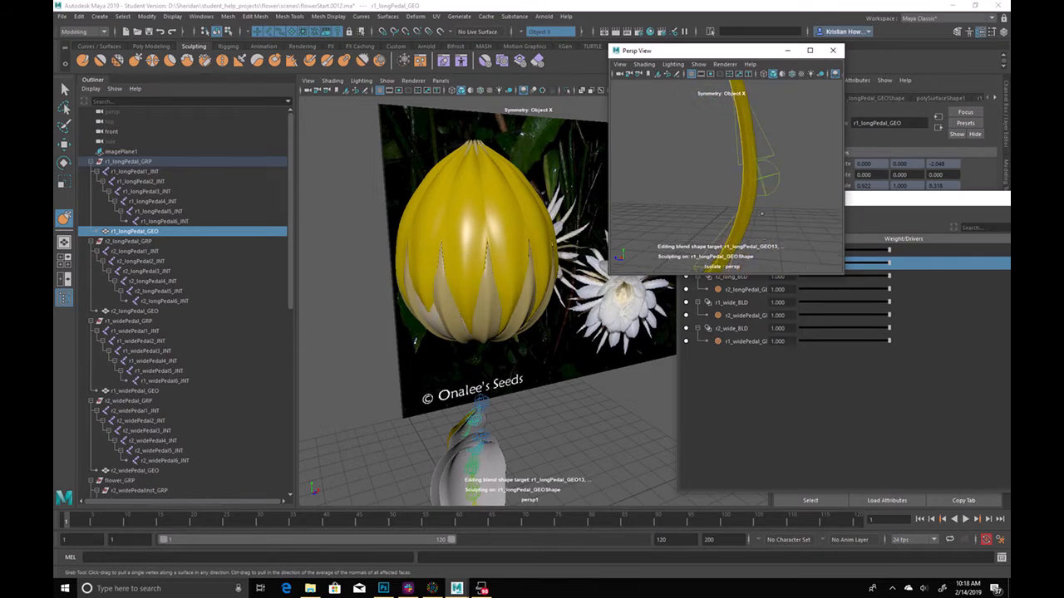
Reshape the lower bend and base of the r1 long petal with the Grab tool while checking the bud's underside
alt+middle_drag(783, 226, 781, 144)
alt+middle_drag(697, 251, 756, 187)
drag(712, 170, 753, 167)
alt+drag(575, 296, 565, 254)
drag(672, 183, 646, 197)
drag(783, 133, 780, 156)
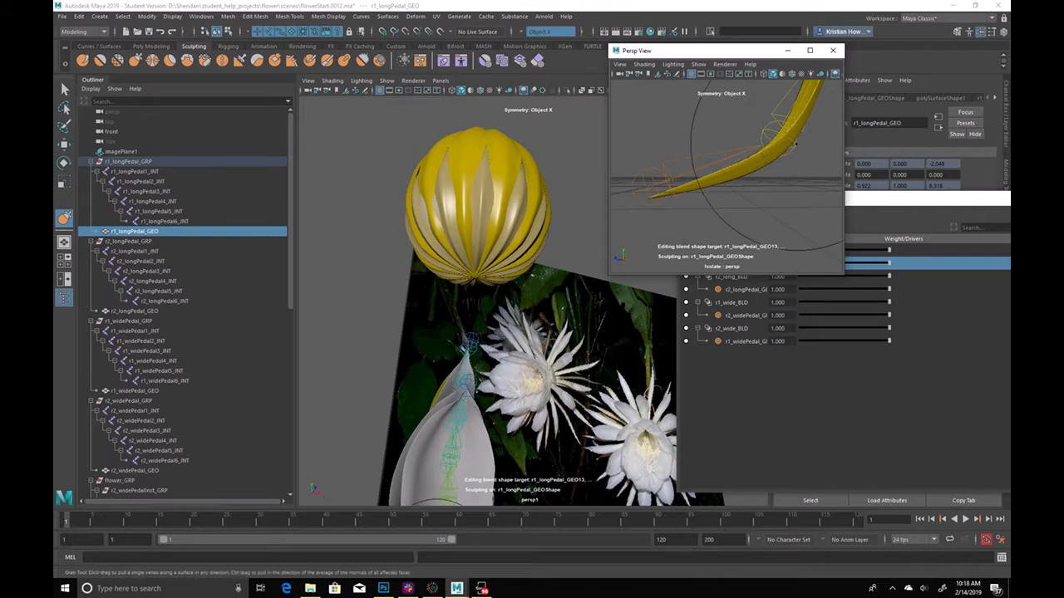
mouse_move(794, 137)
mouse_down()
mouse_move(773, 154)
mouse_move(747, 133)
mouse_move(735, 139)
mouse_move(747, 129)
mouse_move(758, 170)
mouse_move(752, 154)
mouse_move(736, 175)
mouse_up()
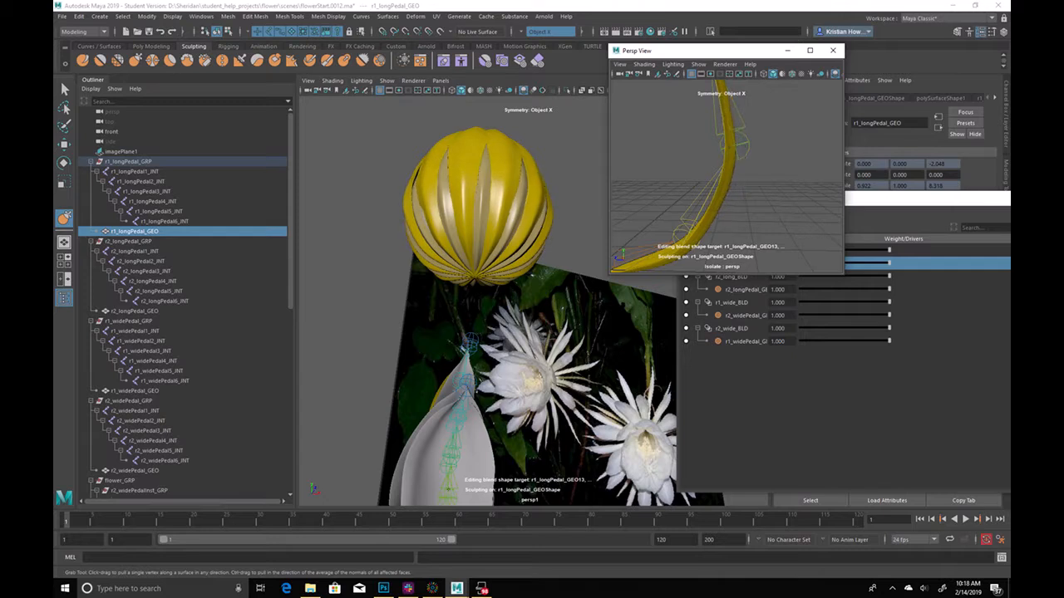
Leave the Grab tool, deselect the petal and inspect the closed bud from several angles and distances
alt+drag(478, 274, 454, 359)
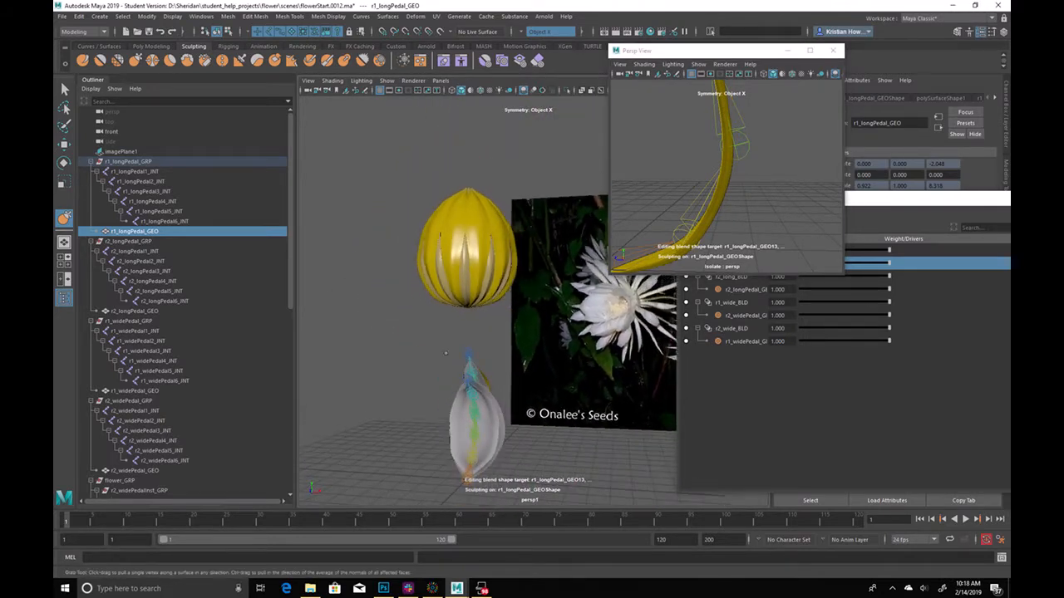
key(q)
click(417, 315)
mouse_move(418, 315)
alt+mouse_down()
mouse_move(428, 329)
mouse_move(442, 291)
mouse_move(405, 284)
alt+mouse_up()
scroll(741, 193, up, 4)
scroll(739, 193, down, 4)
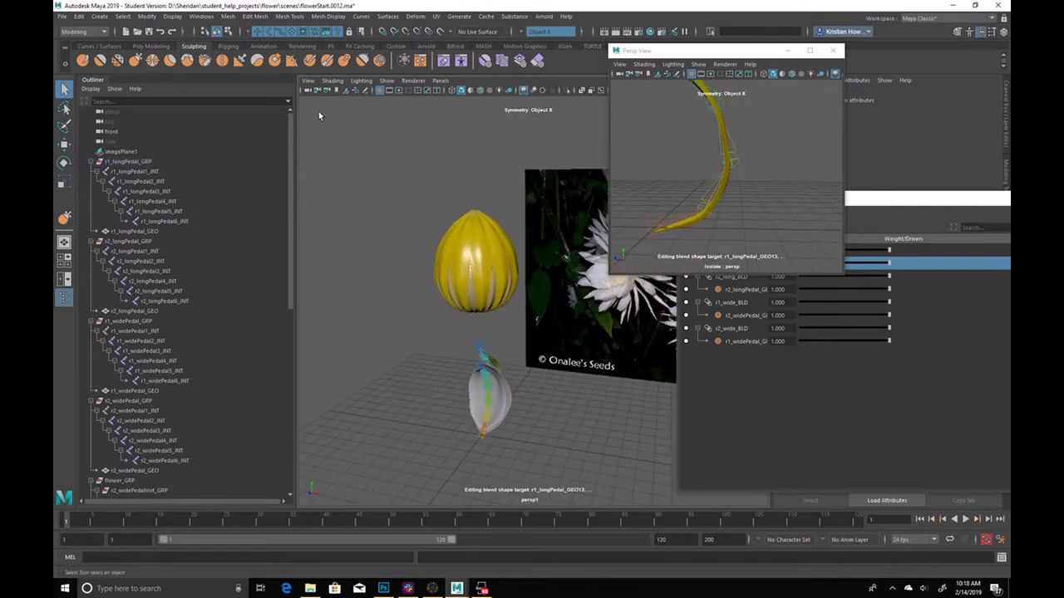
Minimize the Shape Editor window to clear the view of the flower
click(62, 17)
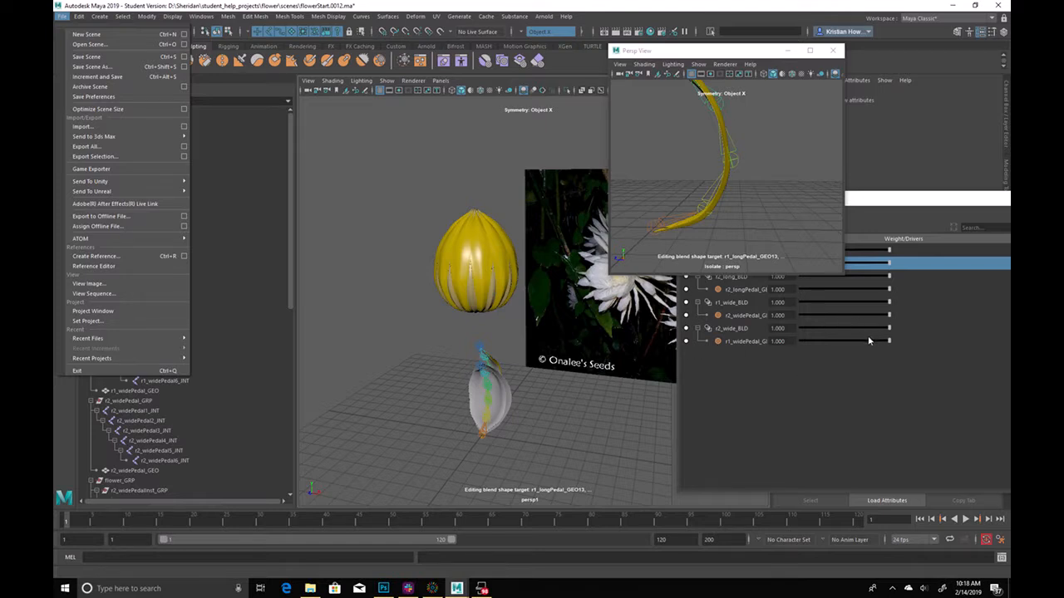
click(943, 204)
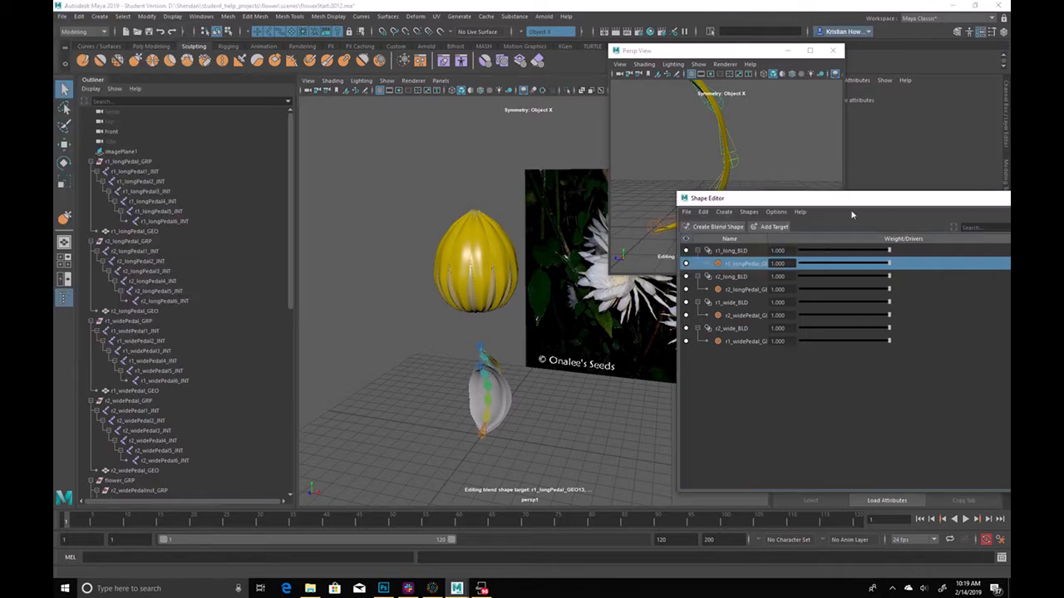
drag(860, 205, 531, 218)
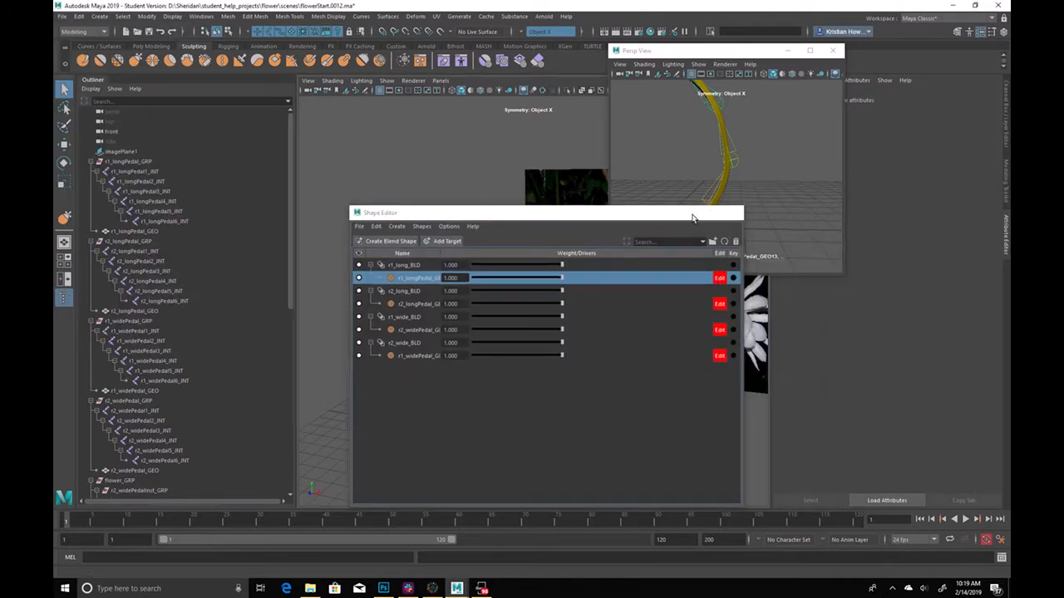
click(687, 214)
scroll(505, 371, up, 2)
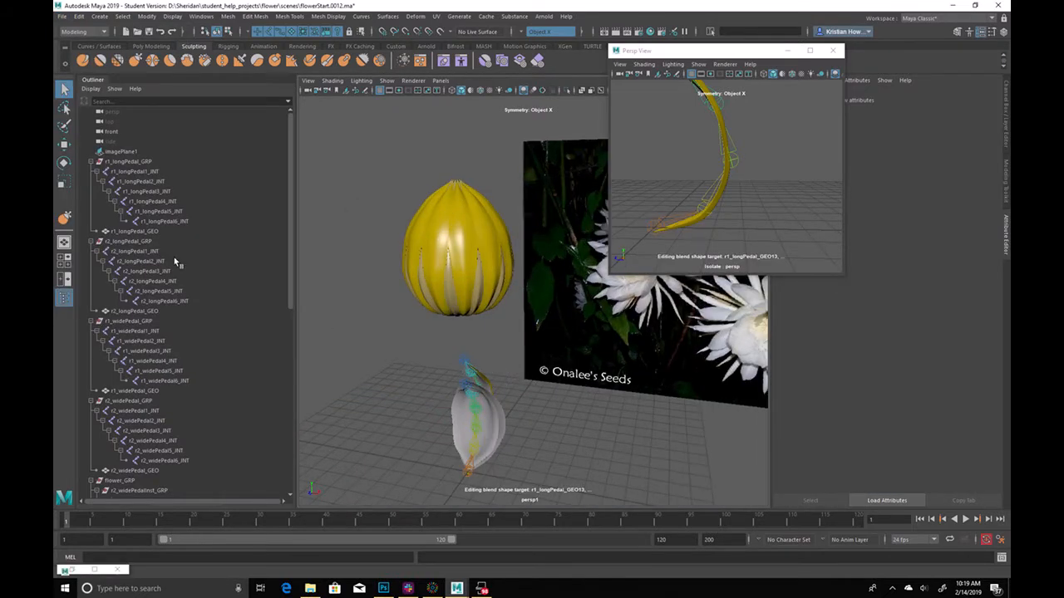
Scrub the animation between frames 1 and 42 and examine from several angles how the petals open
alt+drag(552, 359, 491, 415)
drag(81, 522, 233, 522)
alt+drag(522, 330, 607, 417)
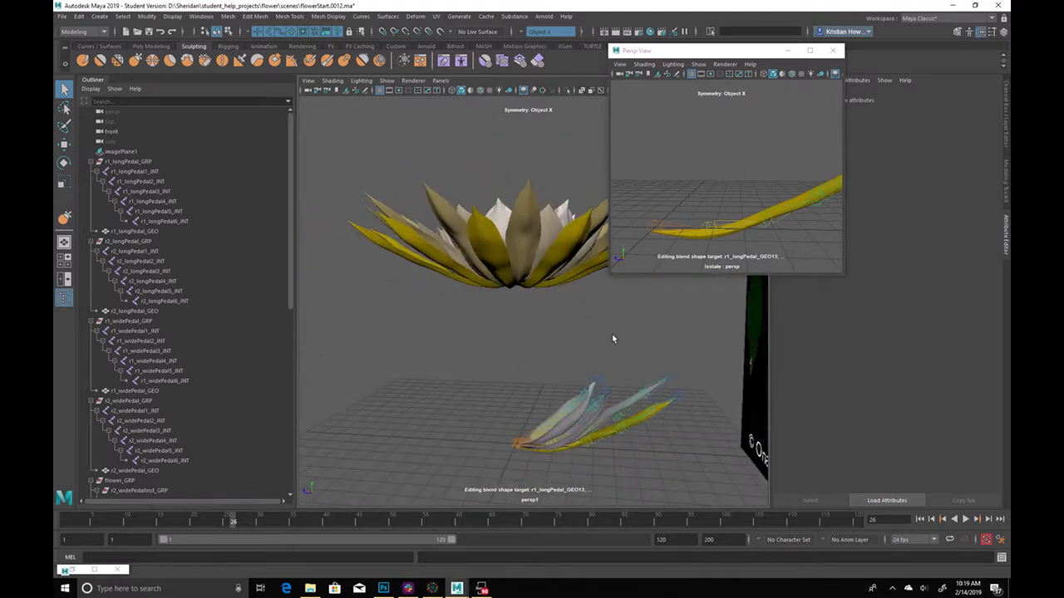
click(66, 522)
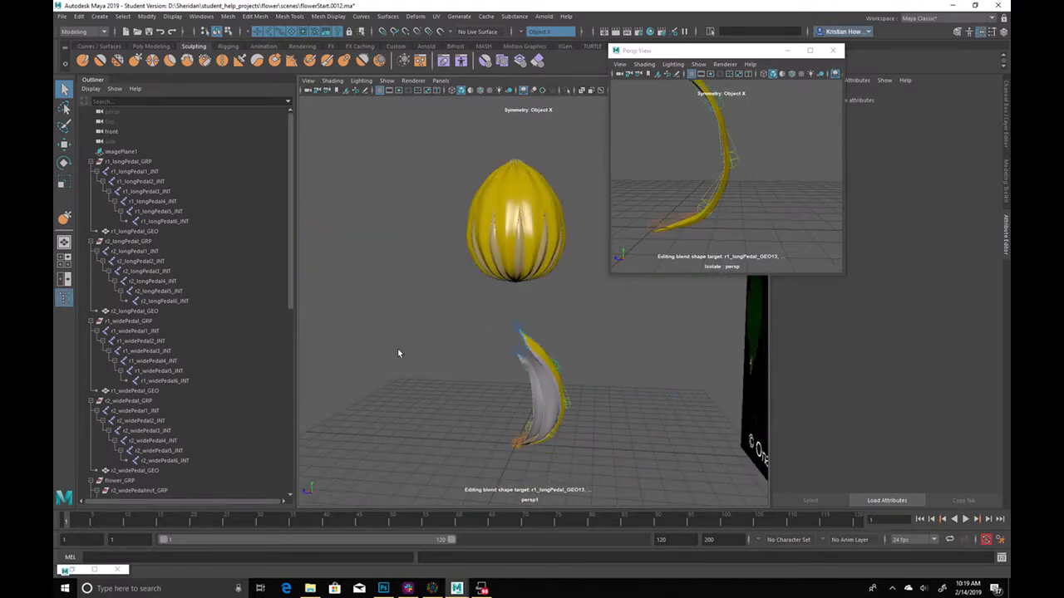
scroll(585, 391, up, 4)
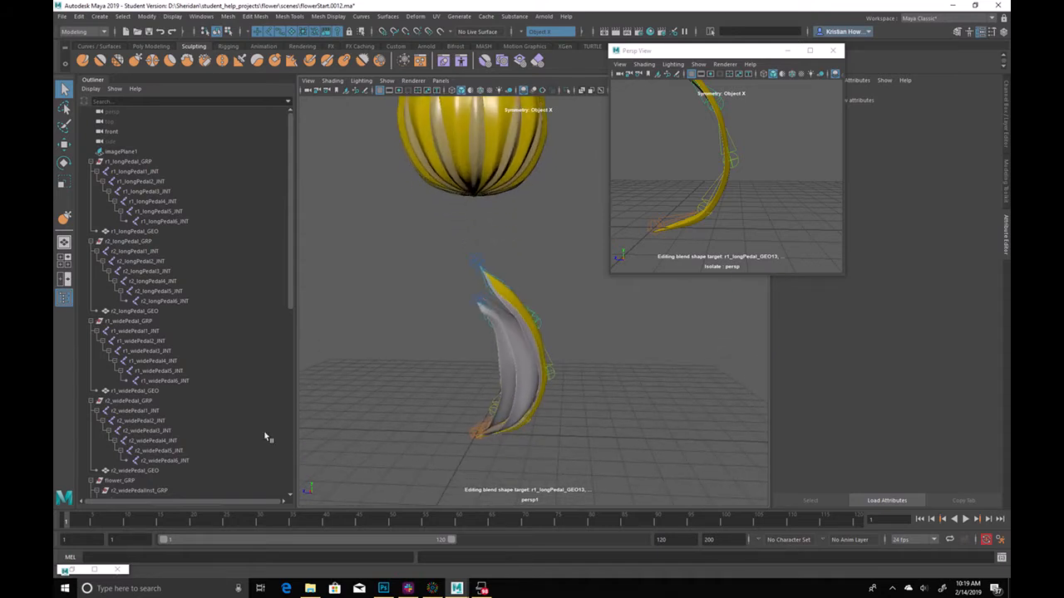
drag(92, 522, 338, 520)
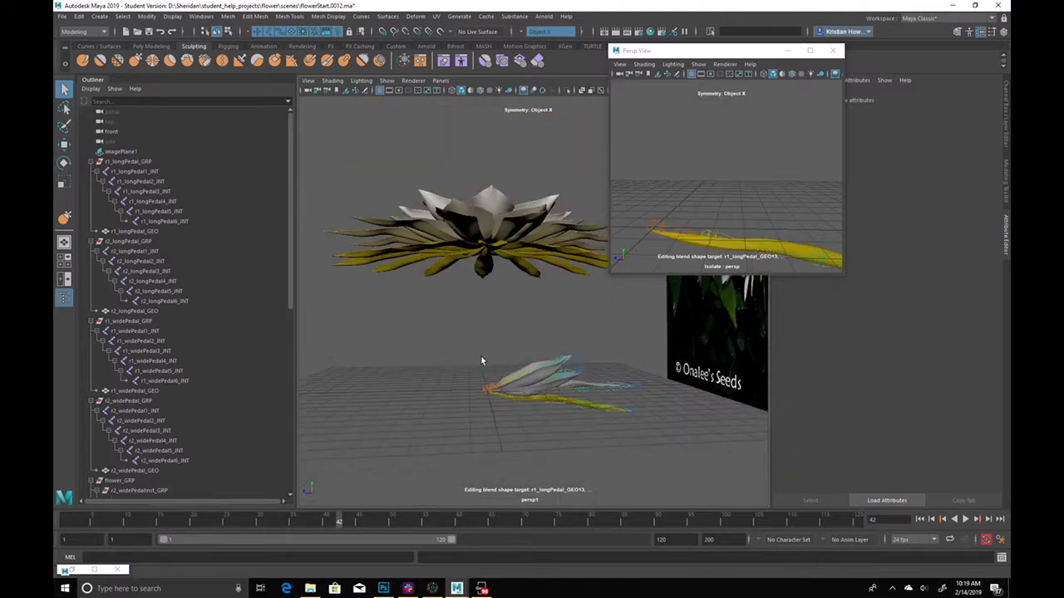
alt+drag(482, 358, 487, 402)
Inspect the opened flower around frame 61, then at frame 40 rotate the r1 wide petal's base joint to raise the petal
drag(107, 515, 466, 517)
alt+drag(519, 238, 464, 510)
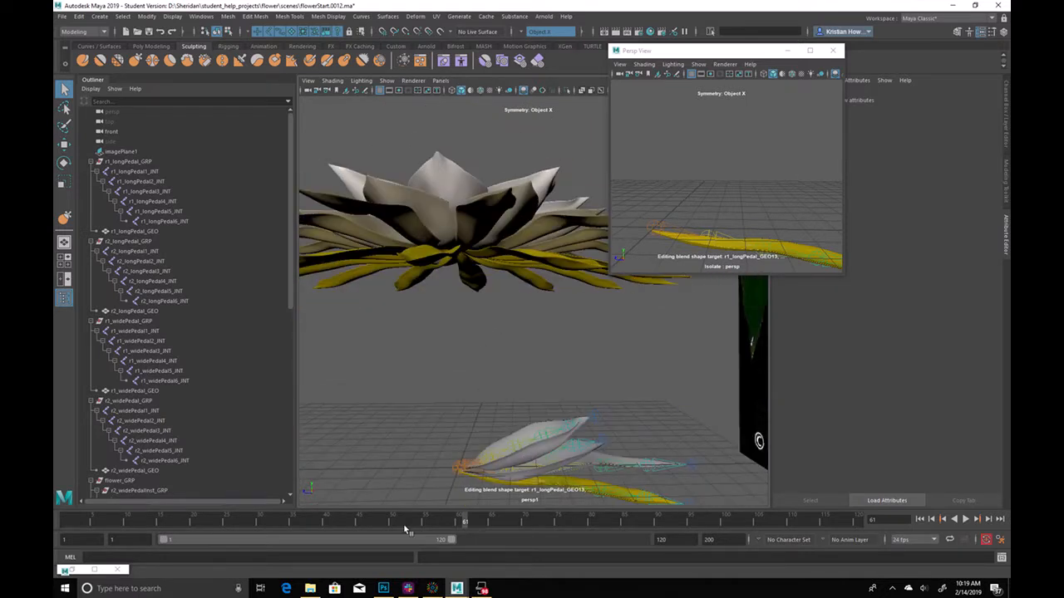
alt+drag(433, 266, 453, 315)
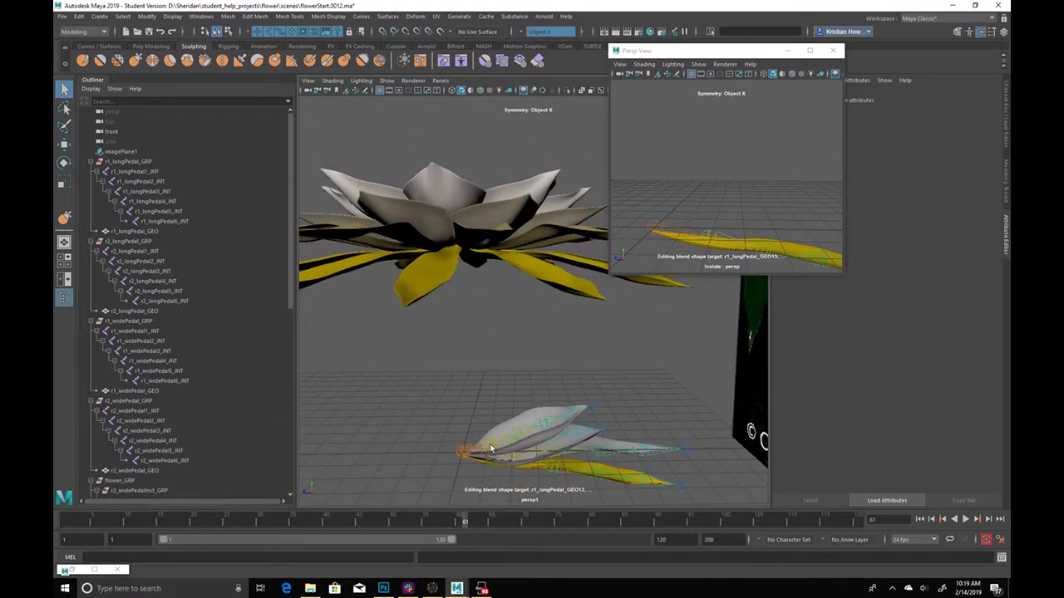
click(478, 450)
key(e)
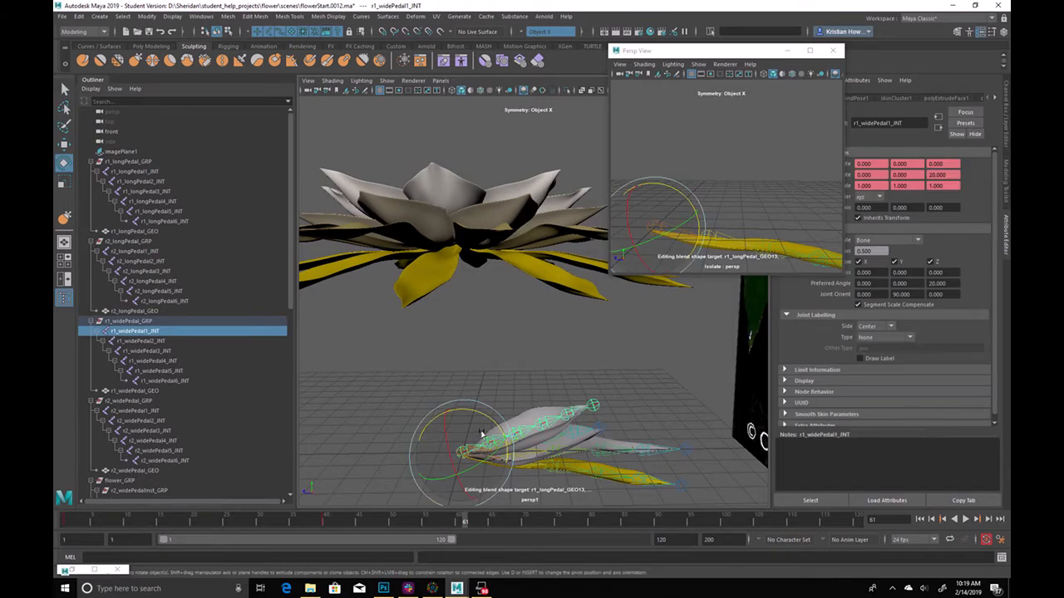
click(328, 521)
drag(487, 419, 535, 385)
Rotate the second and third joints of the r1 wide petal at frame 40 to refine its bend
key(q)
click(487, 433)
key(e)
key(q)
click(500, 410)
key(e)
alt+drag(589, 340, 508, 373)
key(q)
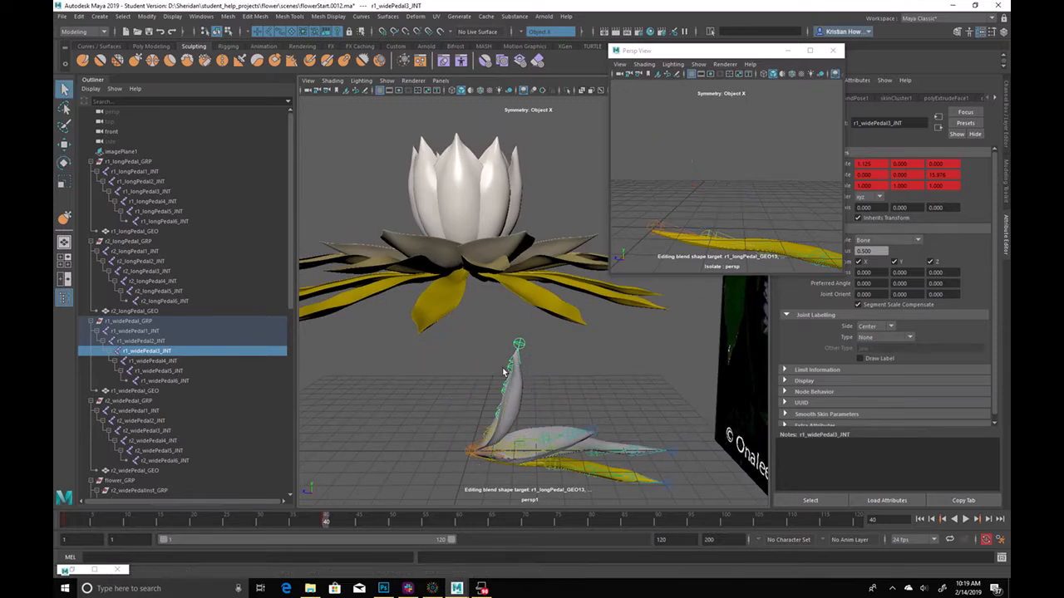
Rotate the r1 wide petal's fifth joint and readjust its third joint to curl the upper part inward
click(507, 373)
key(e)
key(q)
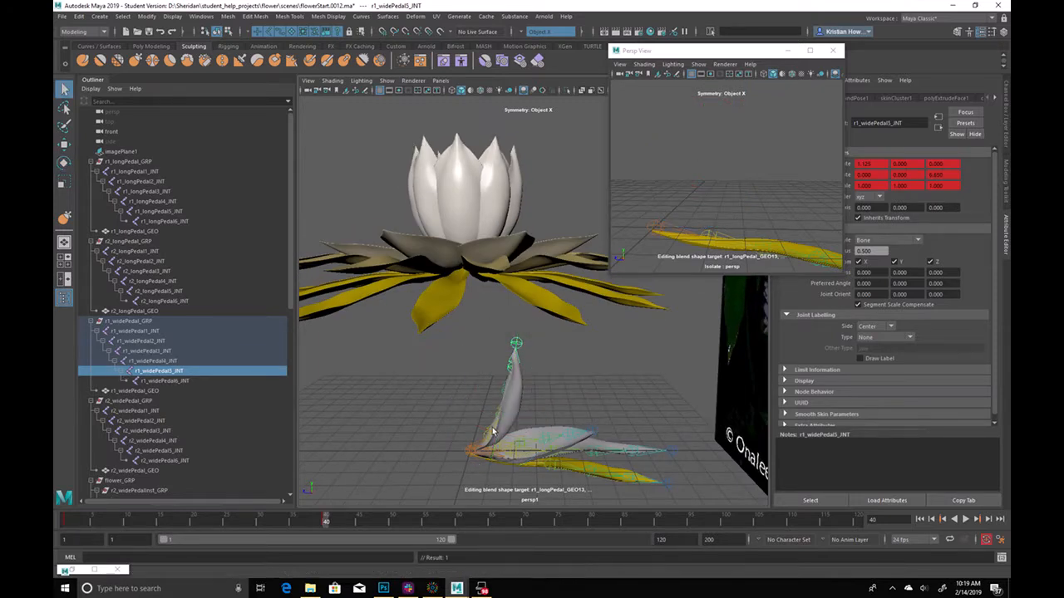
click(503, 409)
key(e)
key(q)
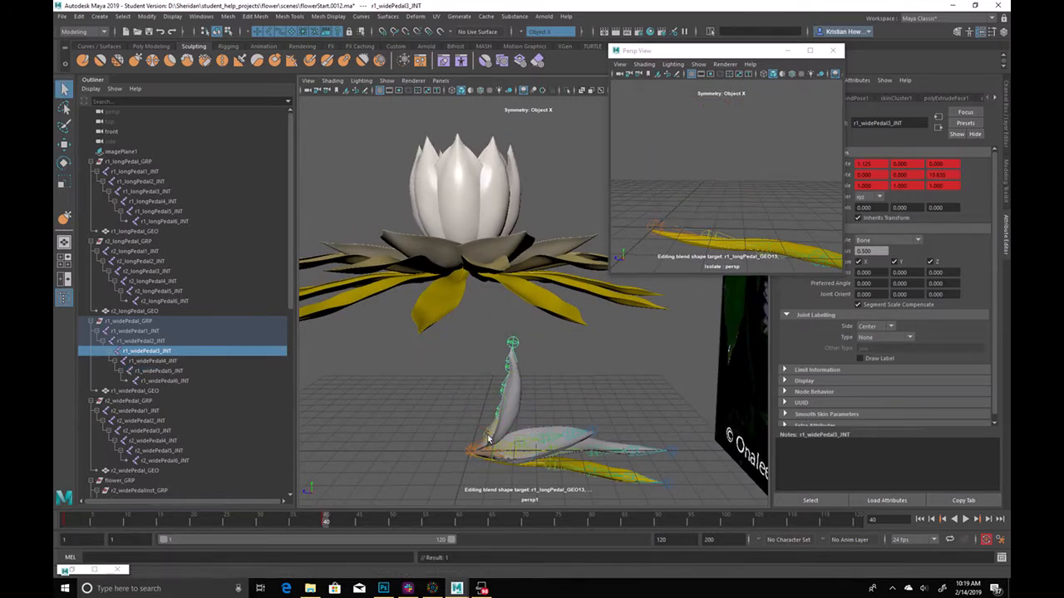
Adjust the r1 wide petal's second joint and rotate its base joint to about 32.5 degrees in Z at frame 40
click(512, 426)
key(e)
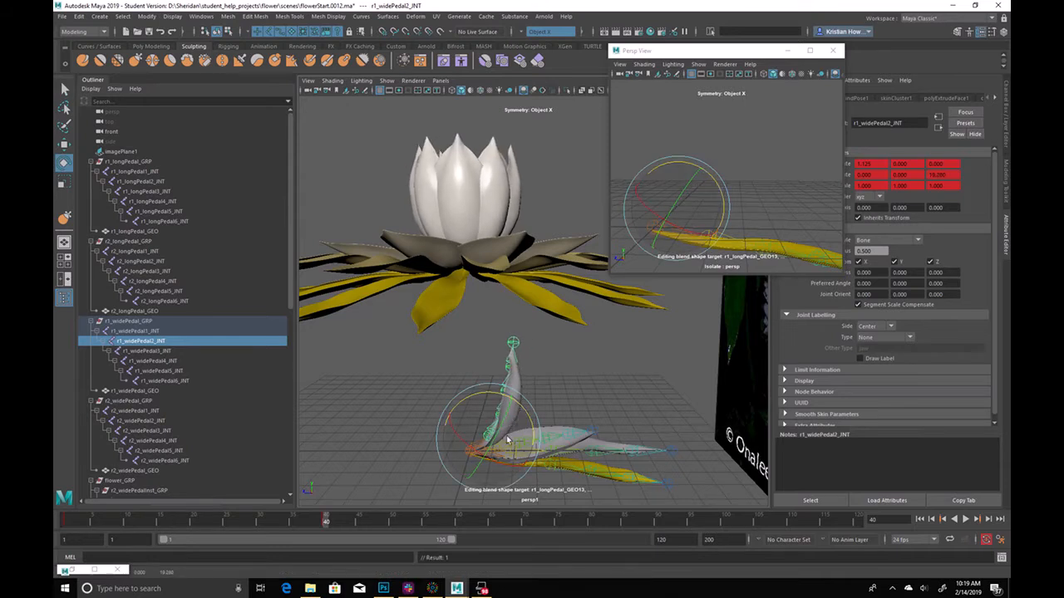
key(q)
click(478, 447)
key(e)
drag(479, 447, 512, 441)
mouse_move(560, 400)
alt+mouse_down()
mouse_move(582, 430)
mouse_move(599, 430)
mouse_move(564, 379)
alt+mouse_up()
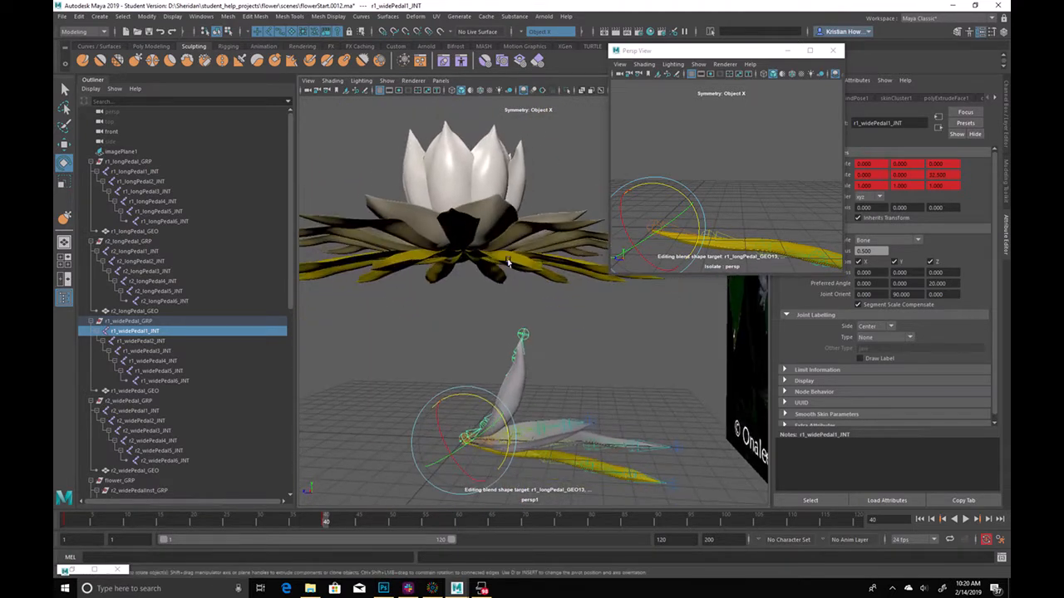
key(q)
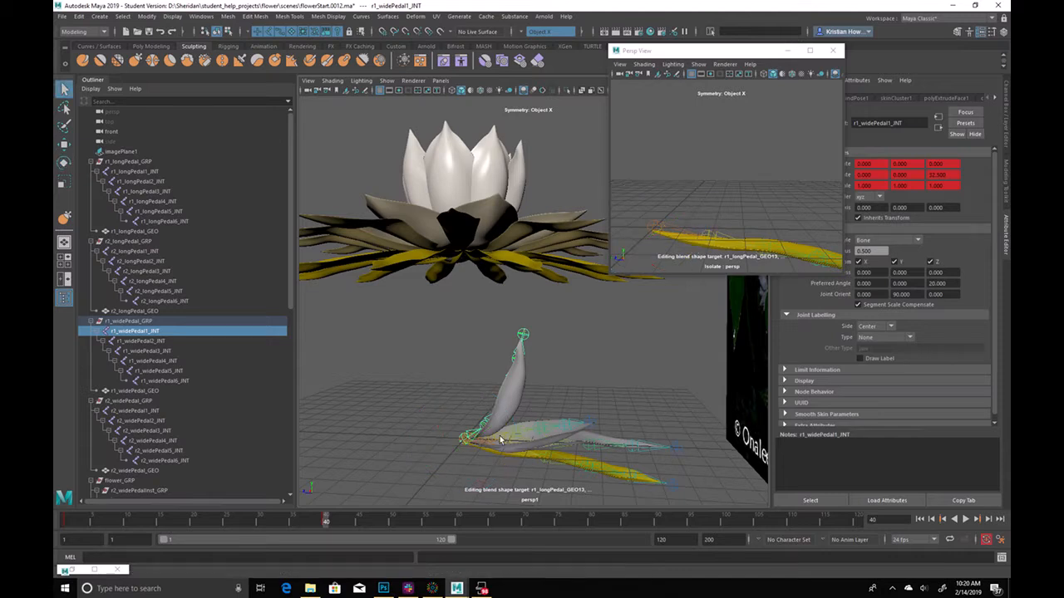
Rotate the r2 wide petal's second and third joints together to about 11.2 degrees in Z at frame 40
click(498, 450)
key(Up)
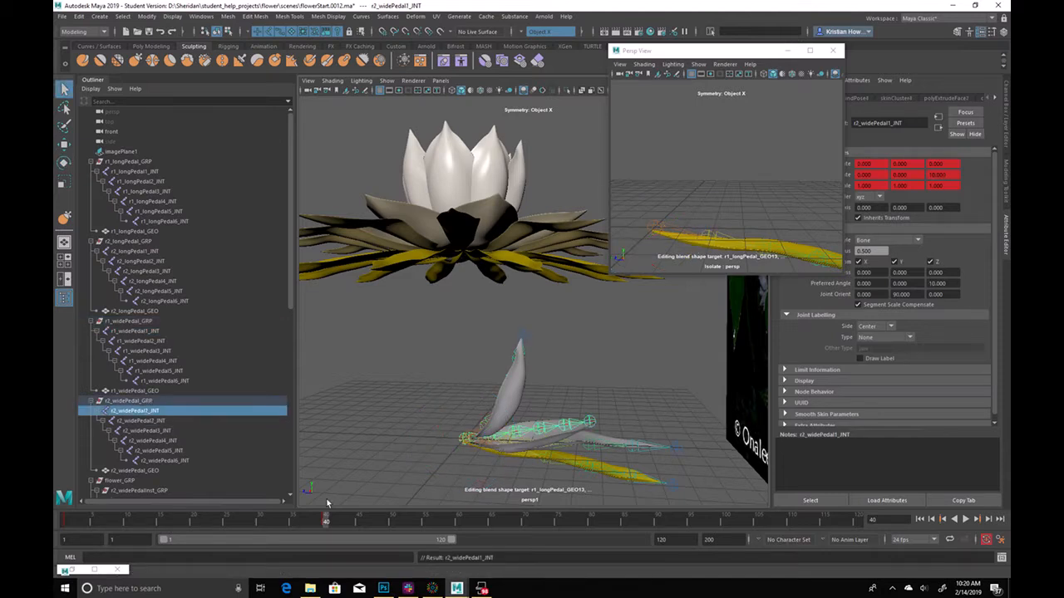
shift+click(515, 433)
shift+click(525, 429)
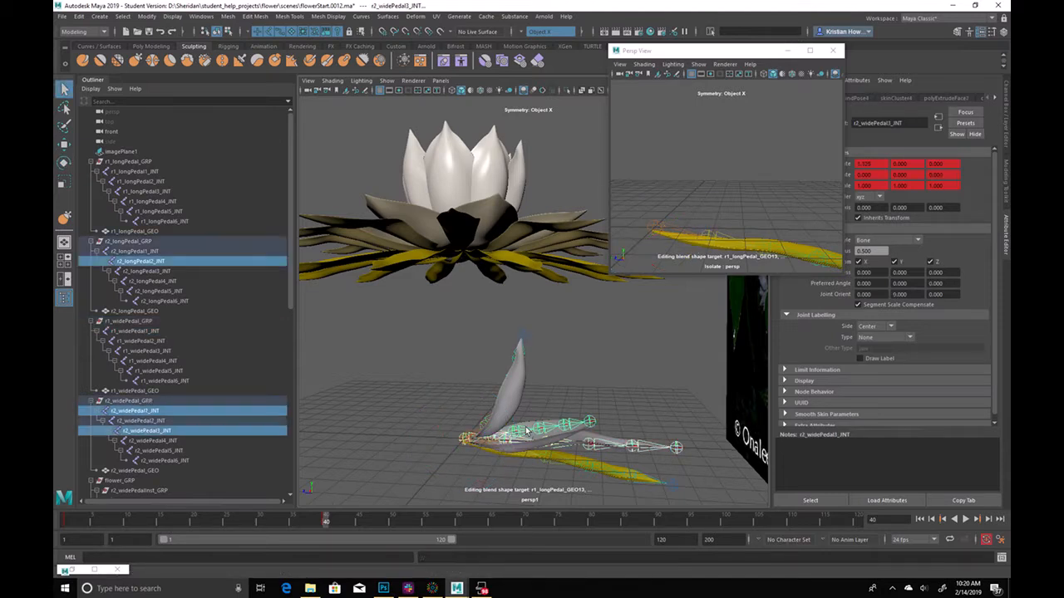
click(504, 433)
key(e)
key(q)
shift+click(526, 430)
key(e)
drag(545, 405, 484, 388)
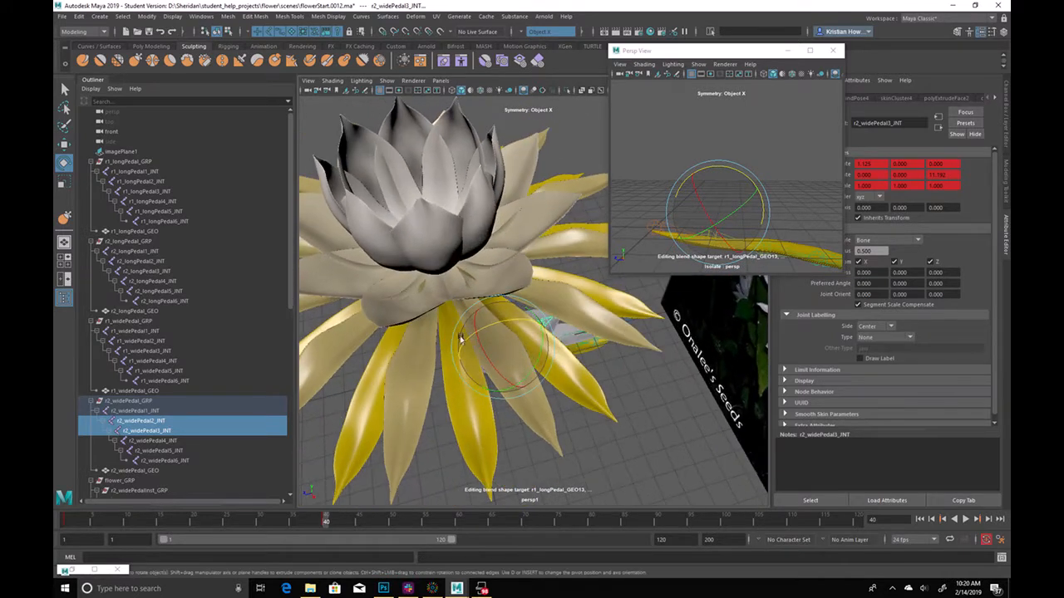
Play back the opening animation and examine the closed bud and petals at frame 1 from several angles
alt+drag(508, 275, 451, 376)
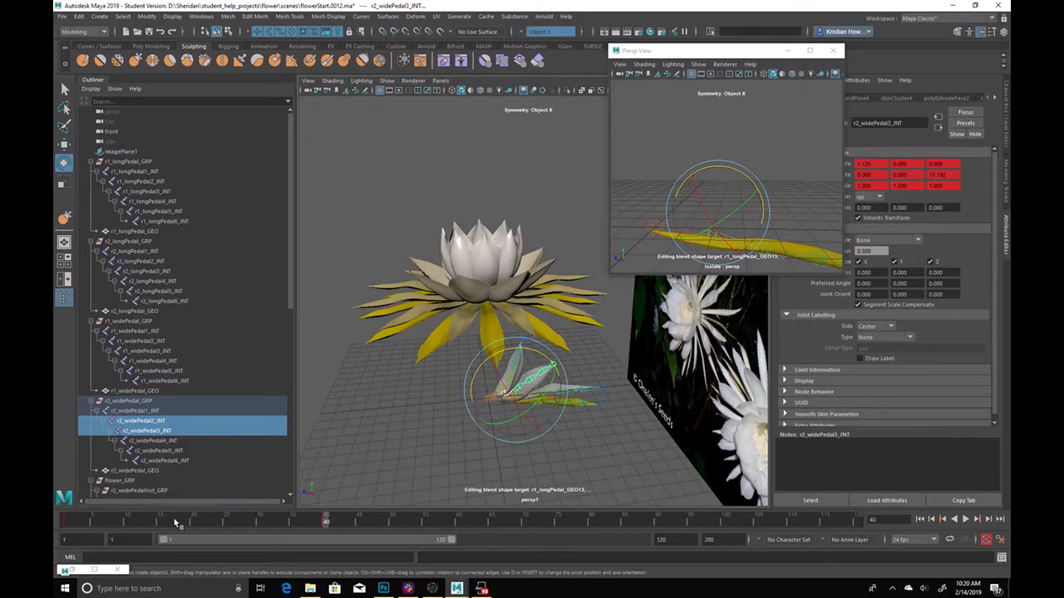
key(alt+v)
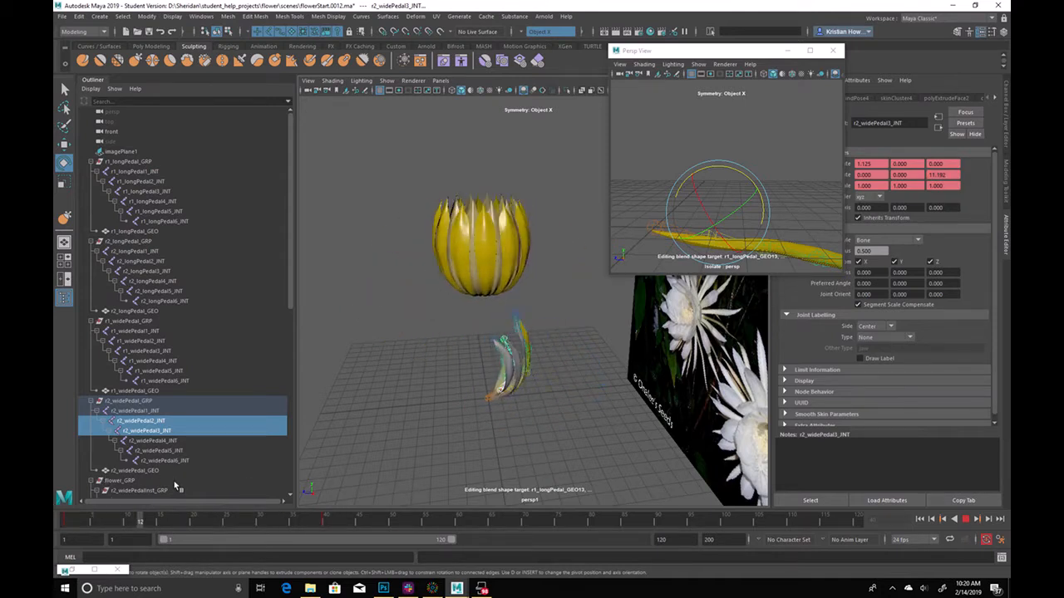
key(alt+v)
alt+right_drag(524, 385, 648, 354)
alt+drag(649, 354, 615, 353)
key(q)
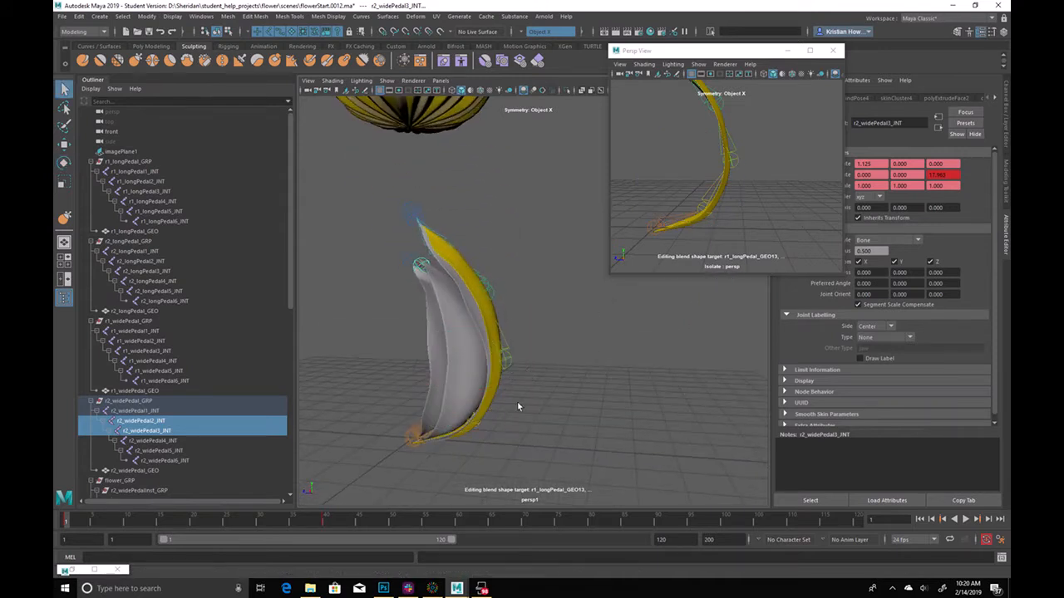
alt+drag(502, 404, 517, 390)
alt+drag(419, 340, 421, 354)
alt+right_drag(421, 354, 382, 327)
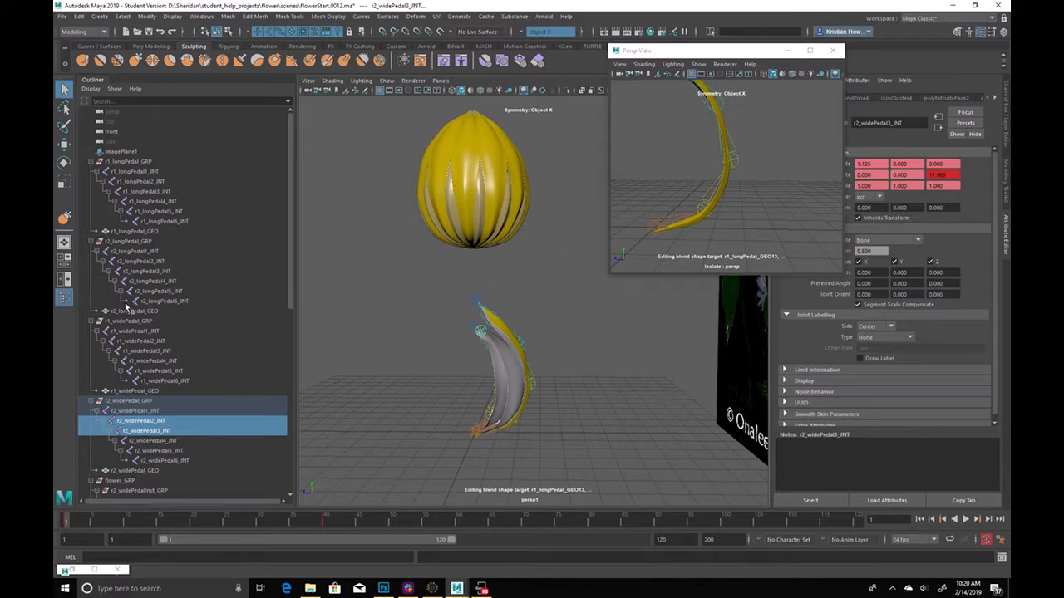
Open the Dope Sheet for the r1 long petal's root joint, expand the joint hierarchy and select all its keys
click(149, 171)
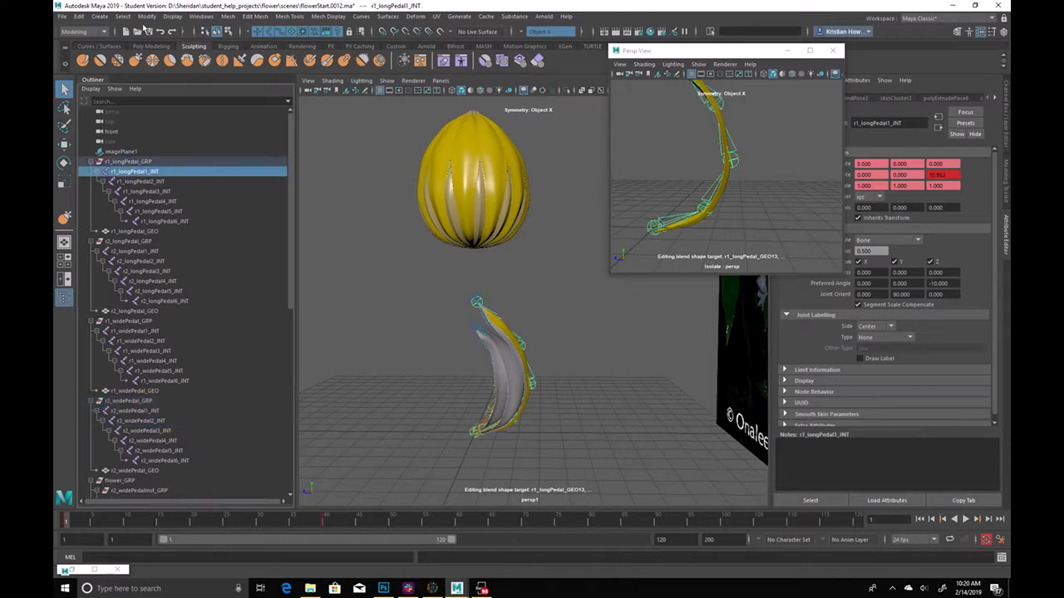
click(201, 17)
mouse_move(242, 71)
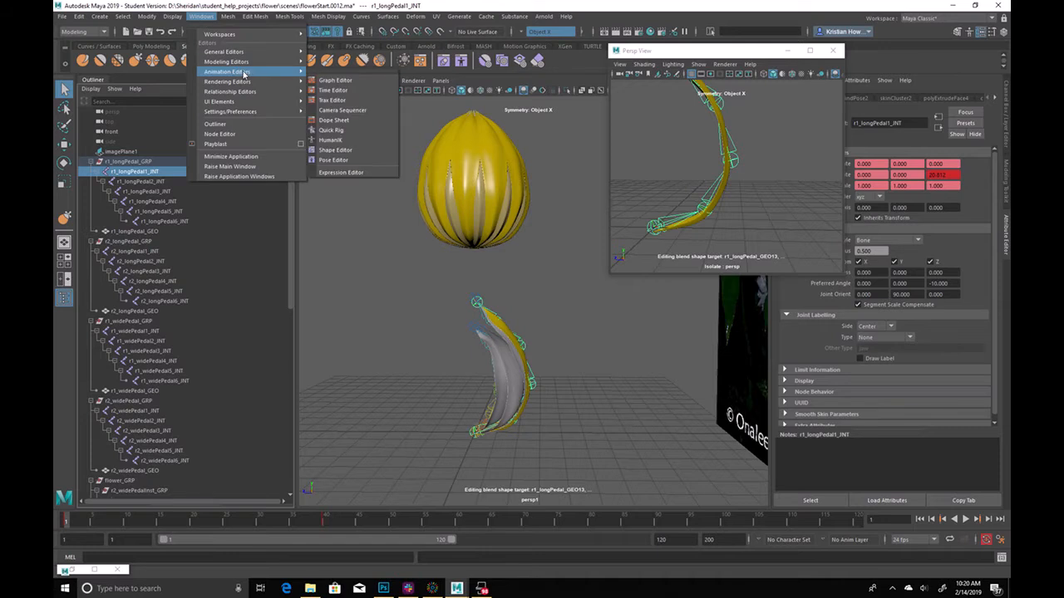
ctrl+shift+click(357, 122)
click(559, 63)
drag(358, 126, 792, 35)
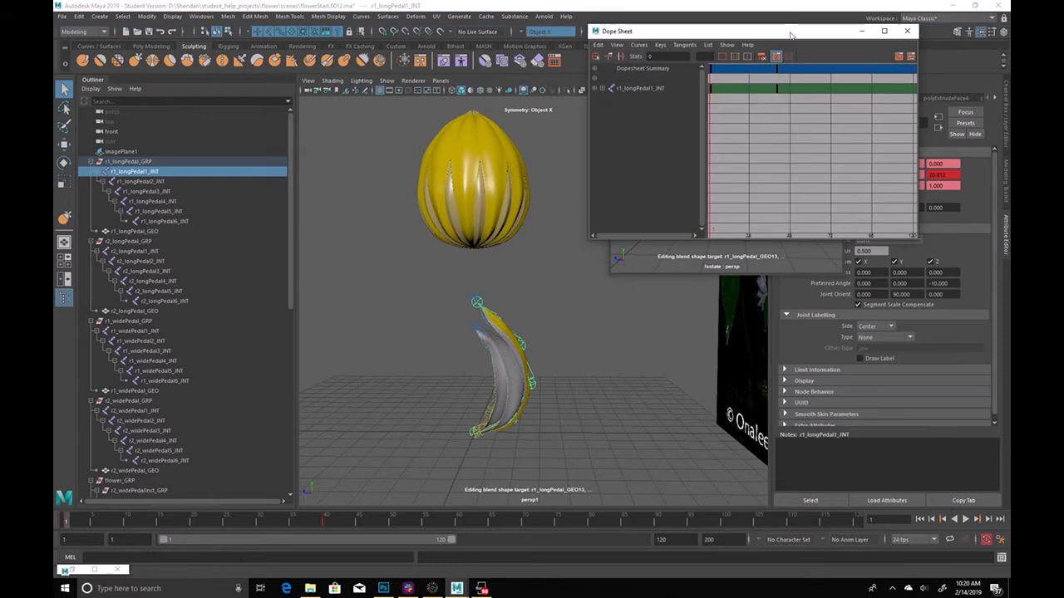
click(605, 89)
click(661, 74)
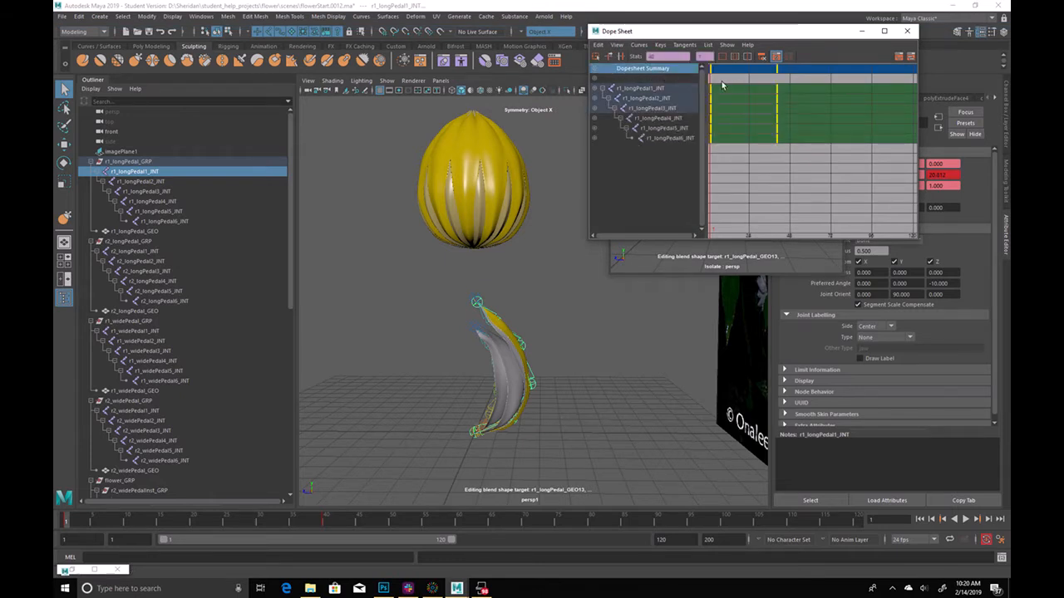
key(w)
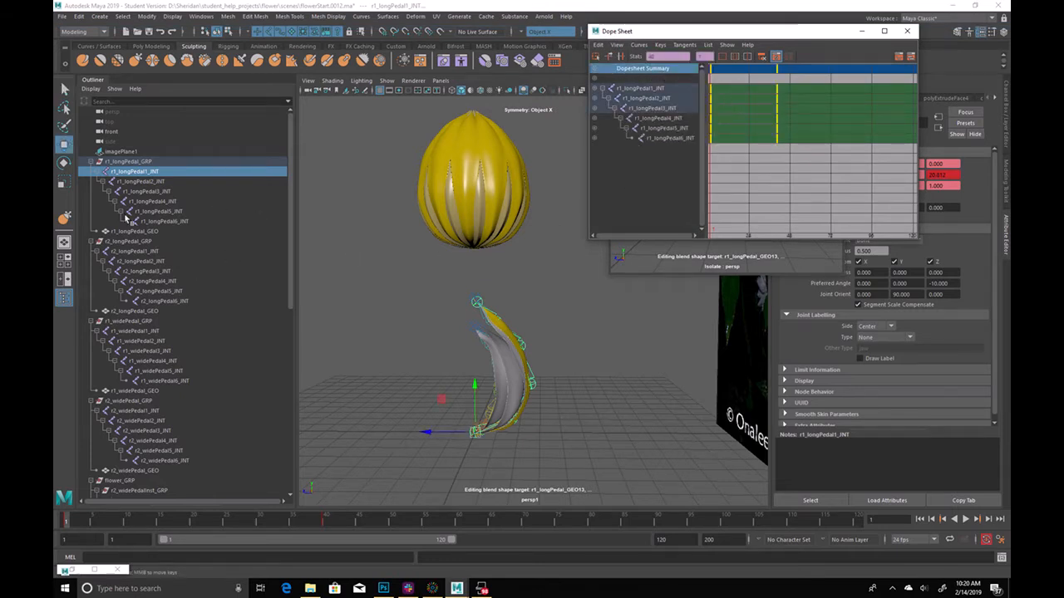
Load the r2 long petal's joint chain in the Dope Sheet and shift all its keys about 7 frames later
click(167, 241)
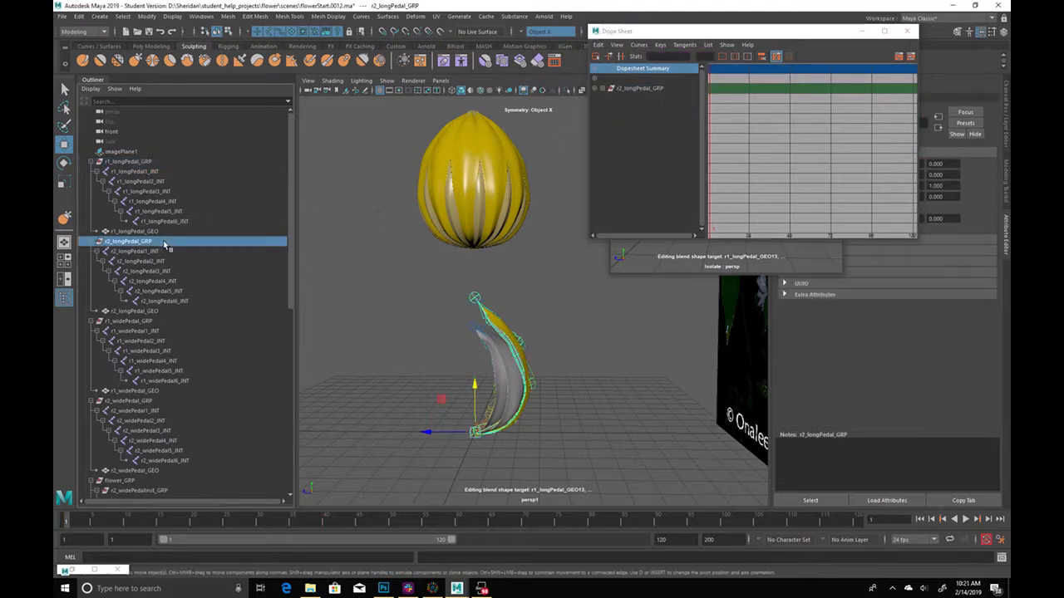
click(176, 248)
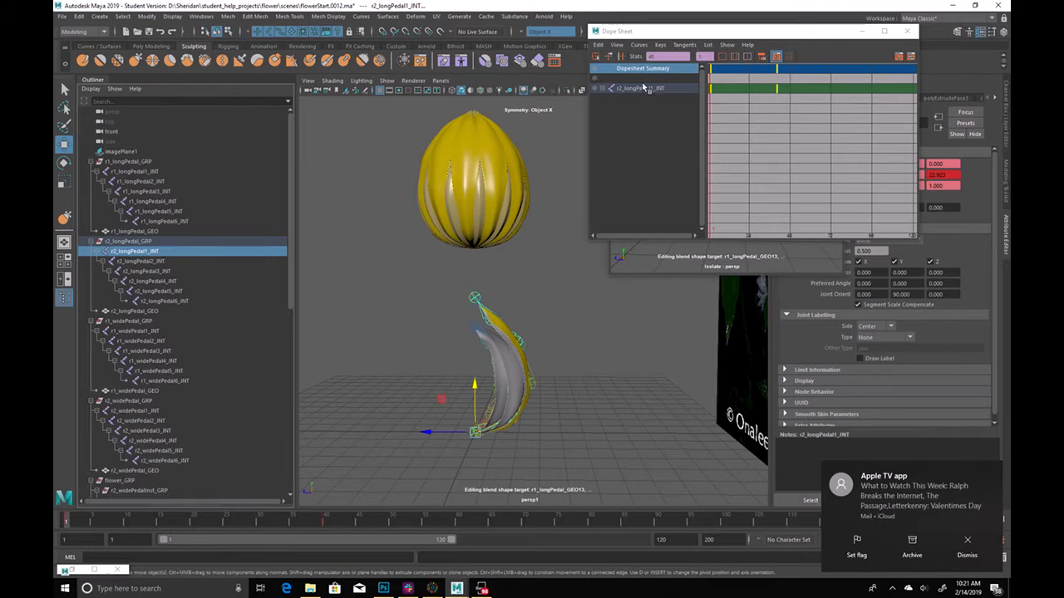
shift+click(604, 89)
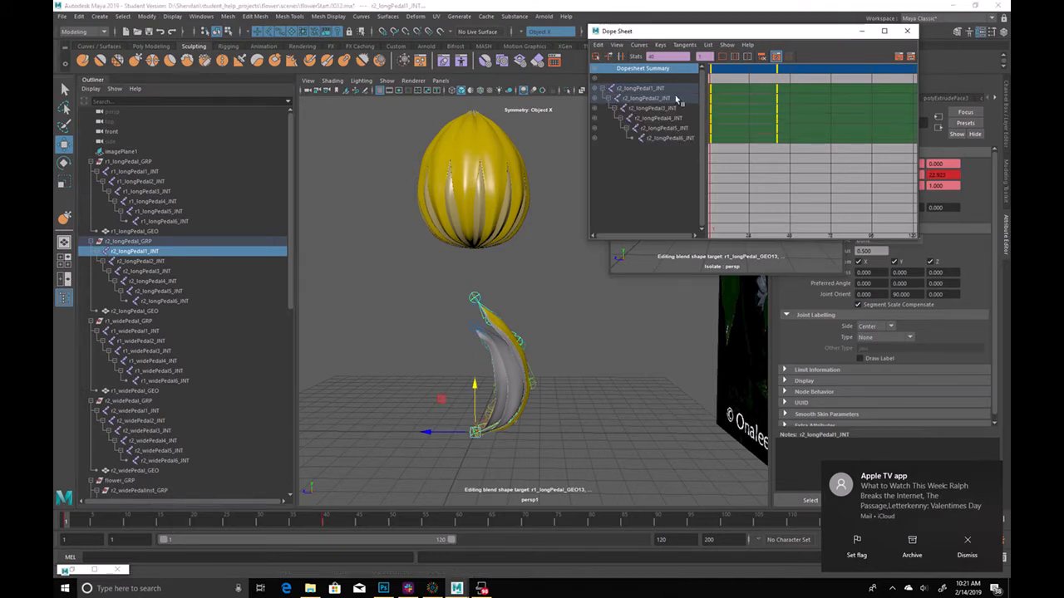
click(665, 90)
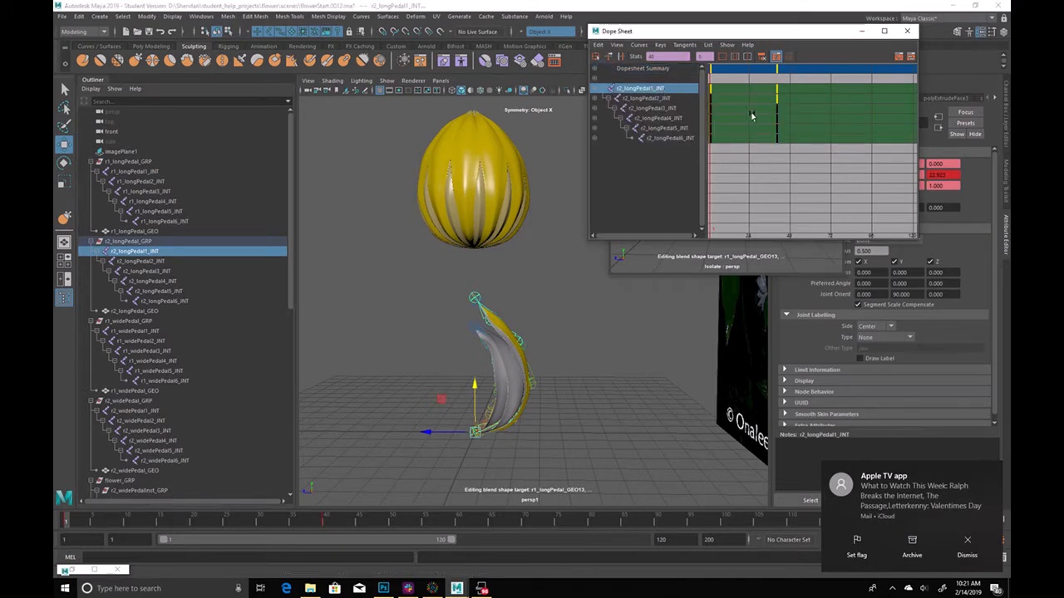
click(674, 72)
drag(746, 103, 755, 102)
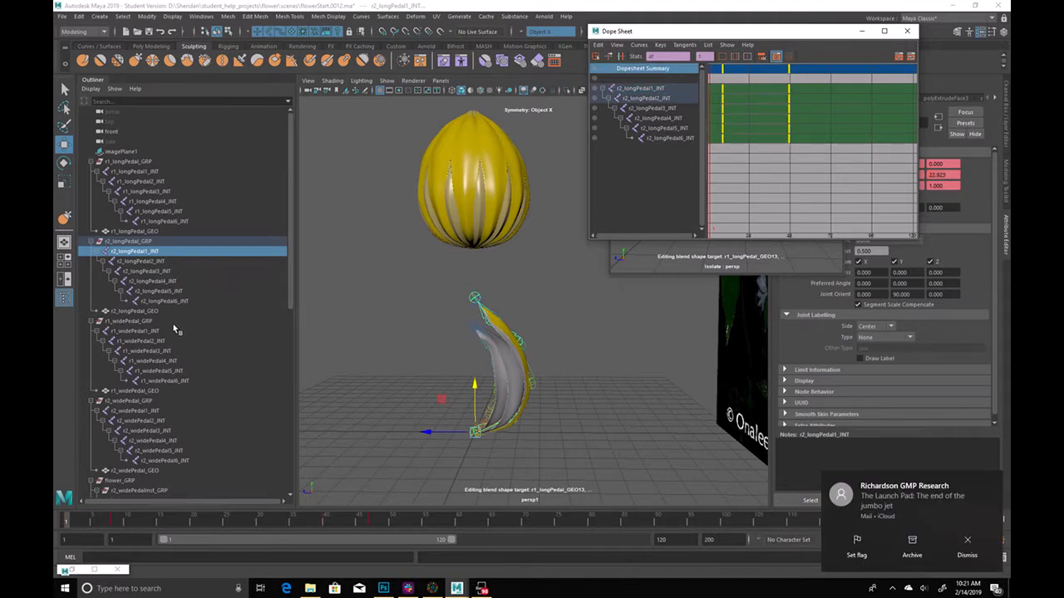
Load the root joints of both wide petals in the Dope Sheet and expand their full joint hierarchies
click(176, 332)
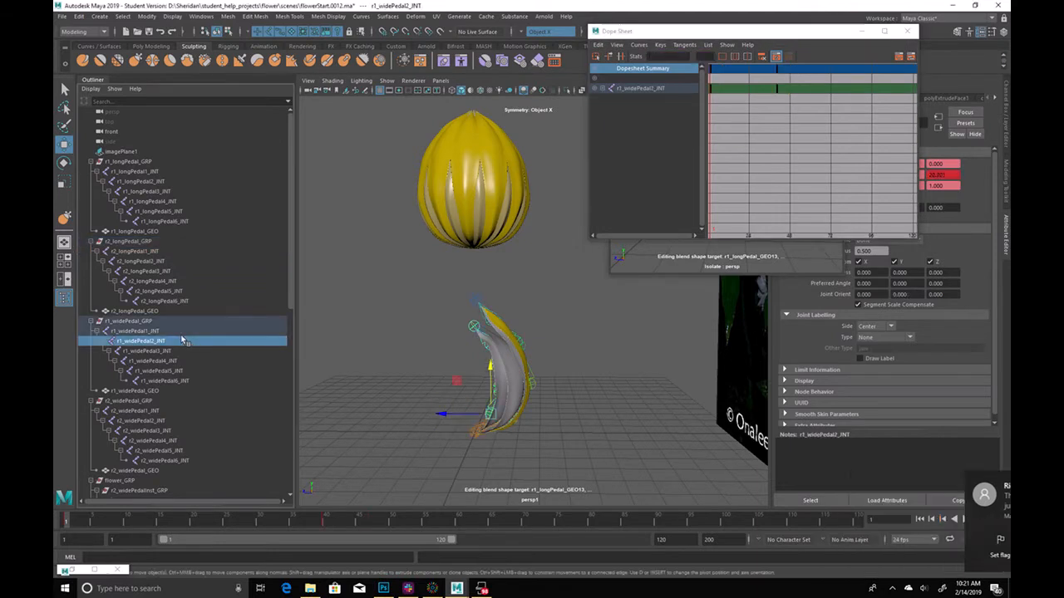
click(602, 88)
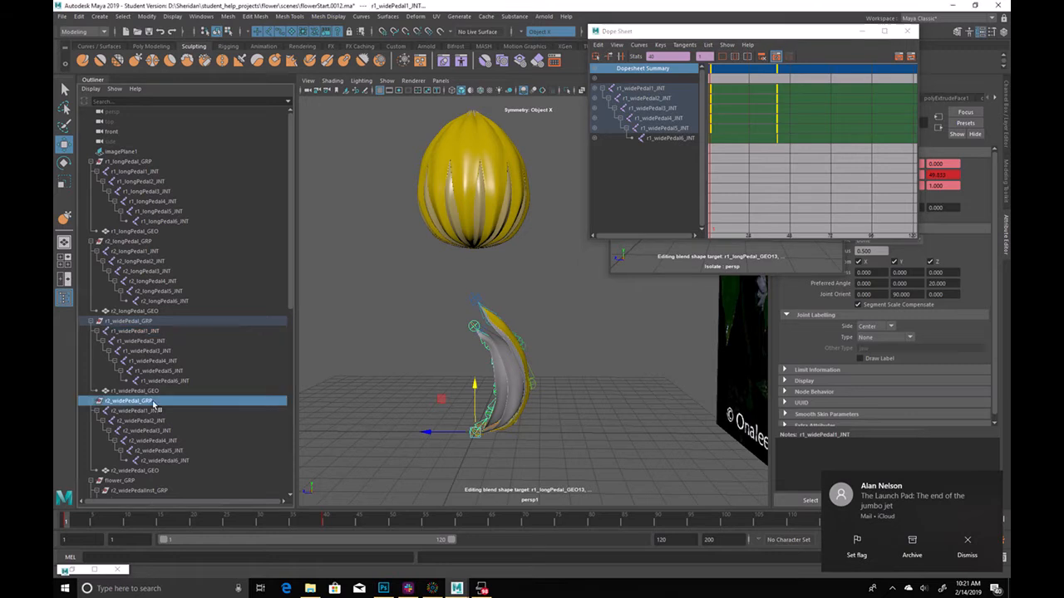
click(154, 403)
click(178, 323)
click(171, 332)
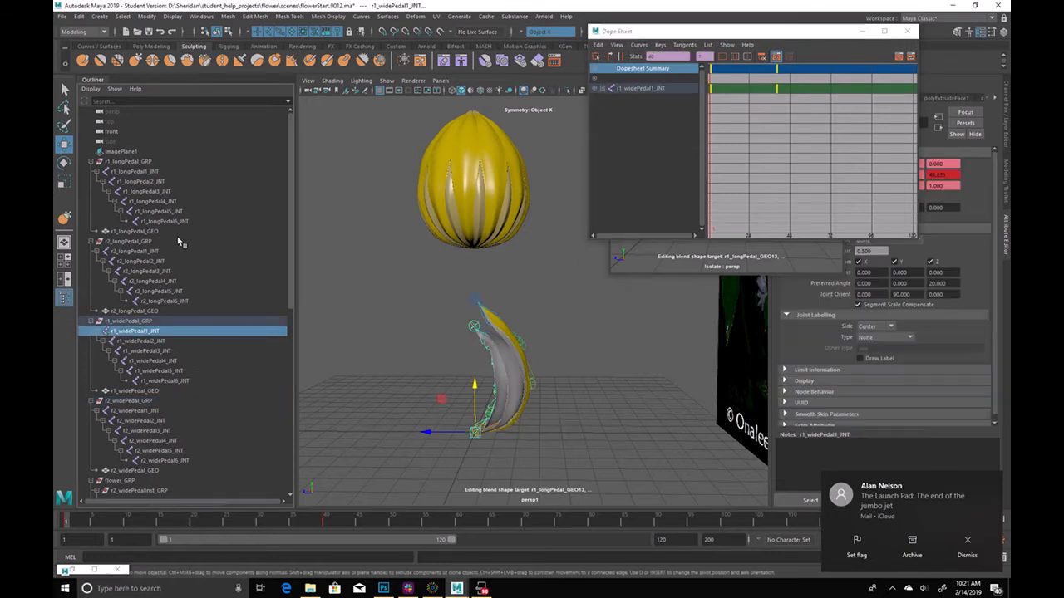
ctrl+click(184, 411)
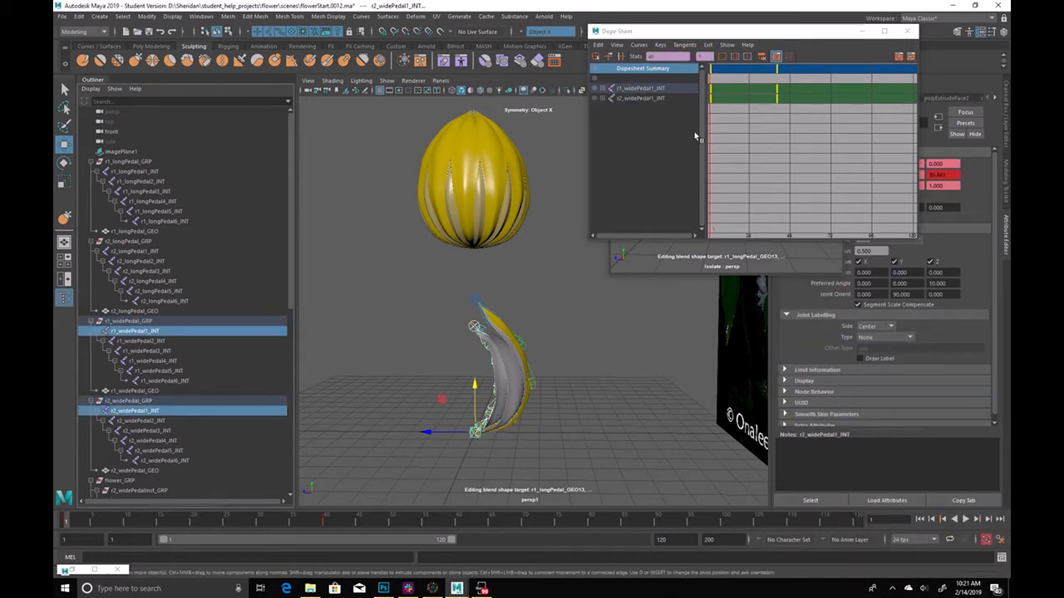
shift+click(603, 98)
shift+click(603, 88)
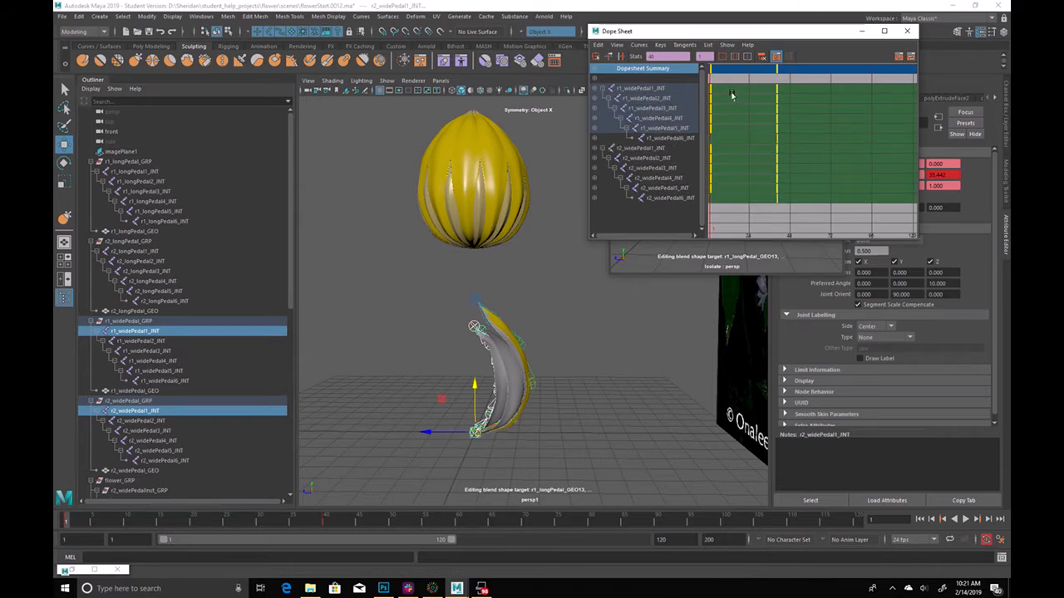
Select all six r1 wide petal joints in the Dope Sheet and shift their keys about 6 frames later
click(666, 98)
click(663, 90)
shift+click(678, 138)
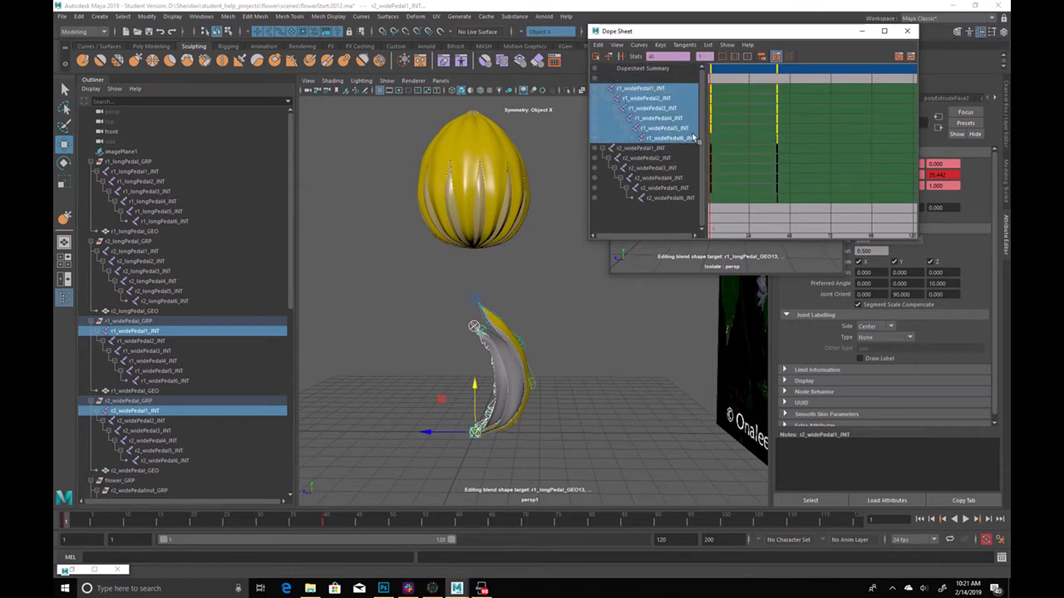
middle_drag(734, 130, 744, 128)
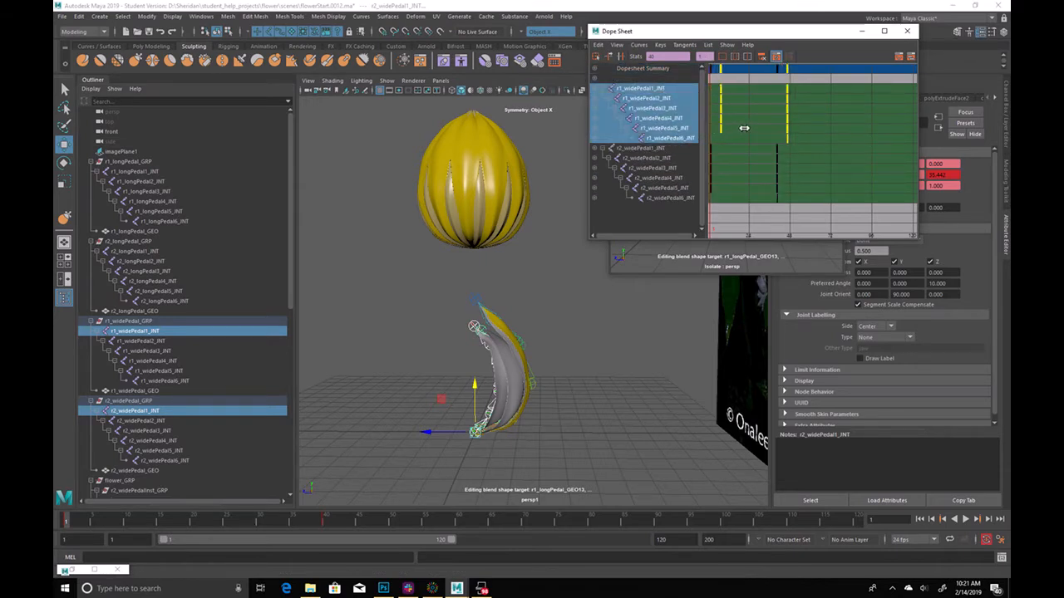
Shift the keys of all six r2 wide petal joints about 14 frames later and play the animation
click(657, 148)
shift+click(669, 197)
middle_drag(716, 190, 739, 188)
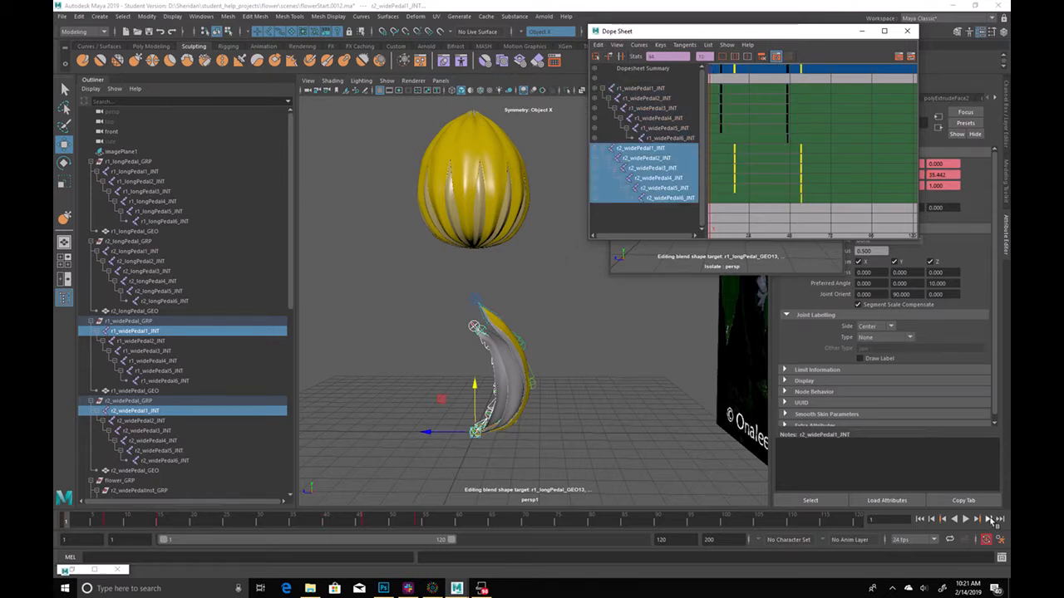
click(964, 519)
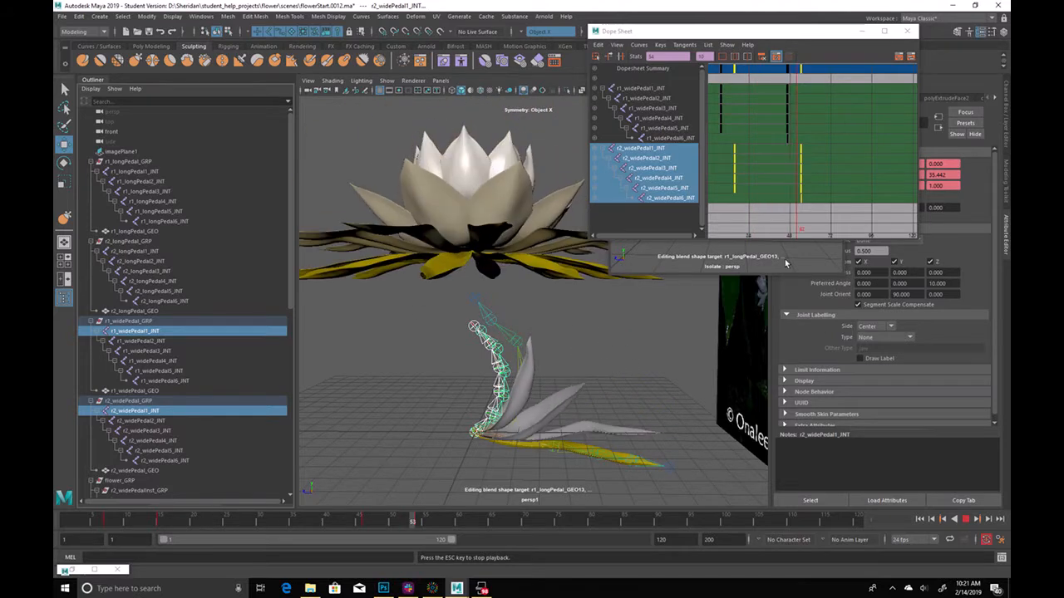
Stop playback and stagger the r2 wide petal's keys so each joint from 2 to 5 starts a few frames after its parent
click(965, 520)
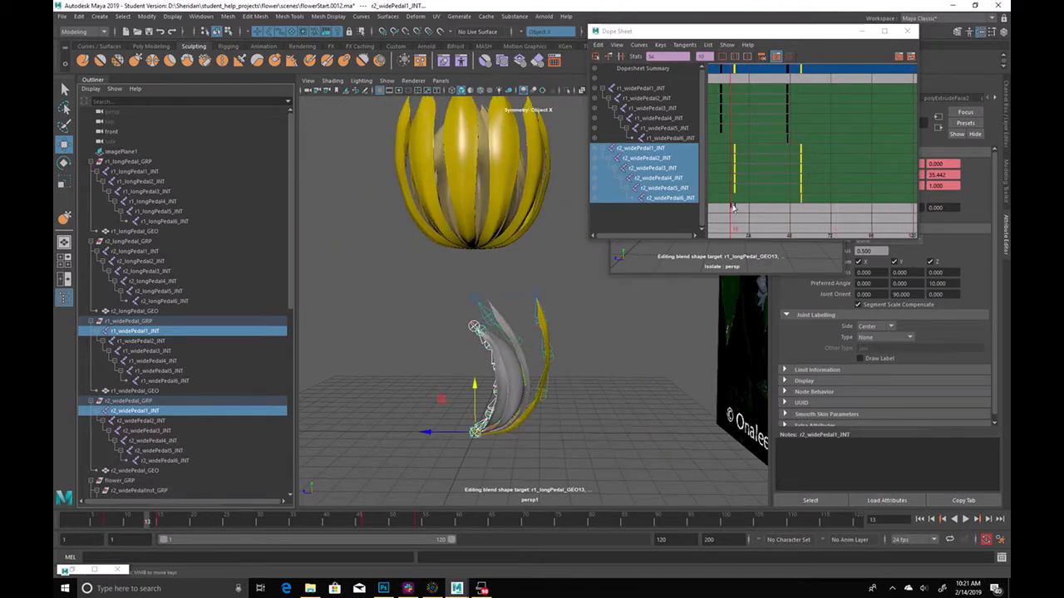
drag(648, 157, 675, 198)
mouse_move(743, 176)
mouse_down()
mouse_move(728, 191)
mouse_move(744, 174)
mouse_move(751, 193)
mouse_move(740, 196)
mouse_up()
ctrl+click(662, 160)
ctrl+click(666, 169)
ctrl+click(665, 178)
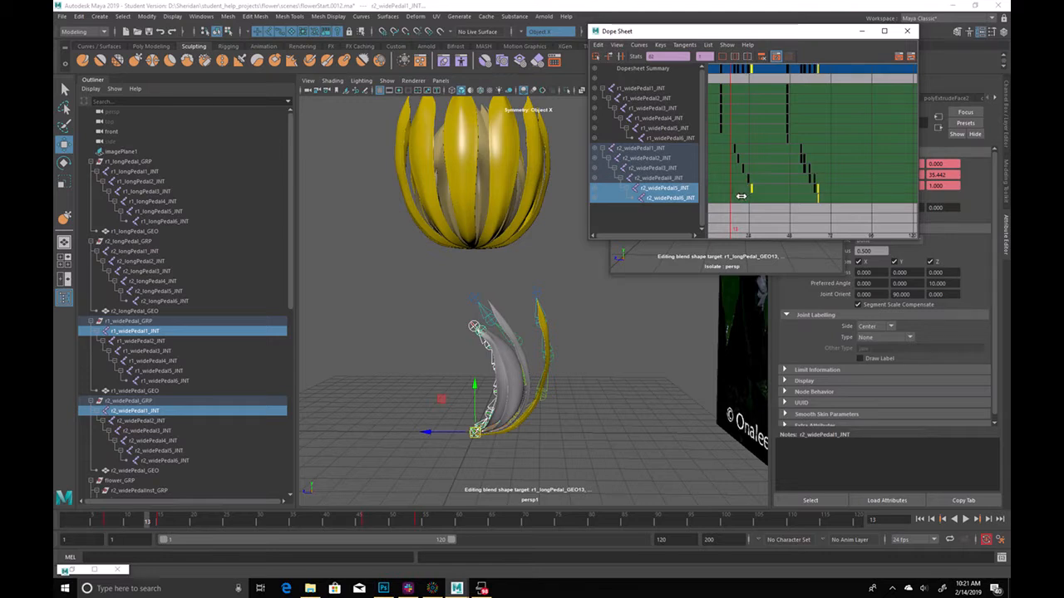
Stagger the r1 wide petal's keys in the Dope Sheet, offsetting joints 2 to 5 a few frames after each parent joint
drag(645, 89, 753, 138)
ctrl+click(674, 99)
ctrl+click(659, 108)
ctrl+click(665, 118)
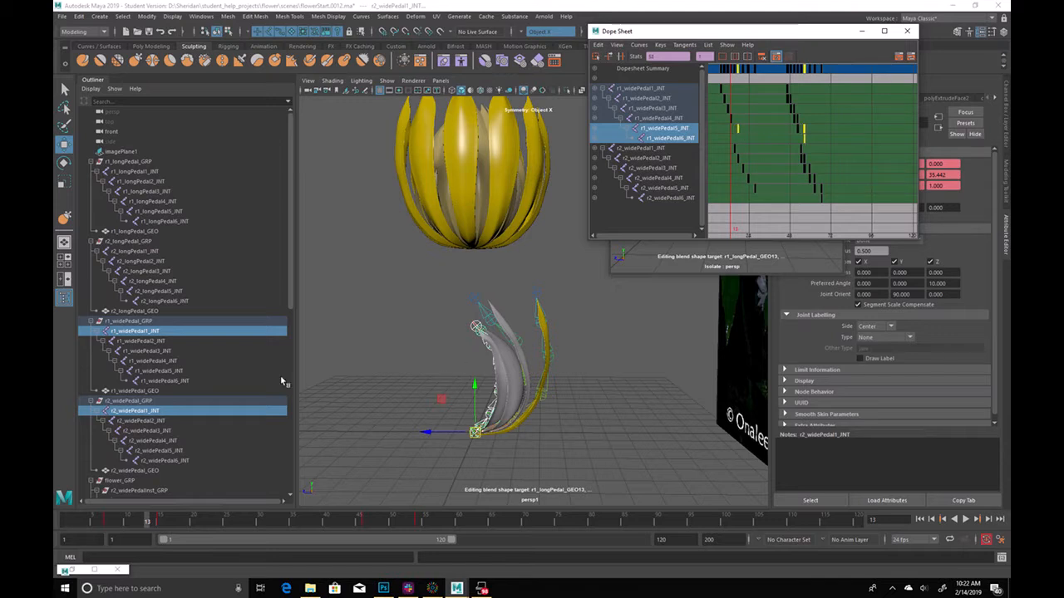
Load all six joints of both the r1 and r2 long petals into the Dope Sheet
drag(191, 299, 181, 254)
drag(170, 172, 186, 224)
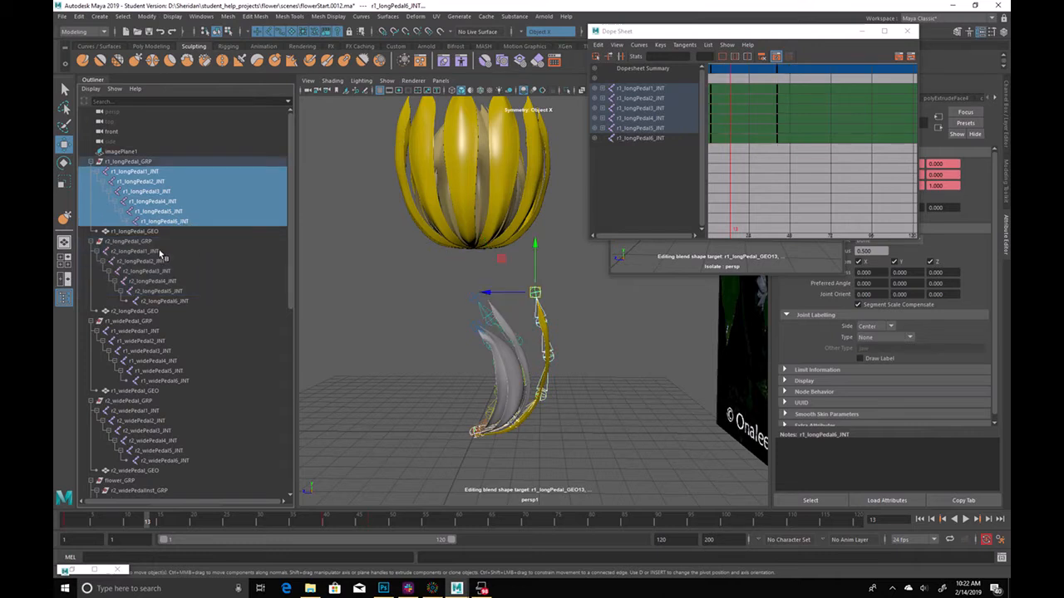
ctrl+click(164, 253)
shift+click(185, 304)
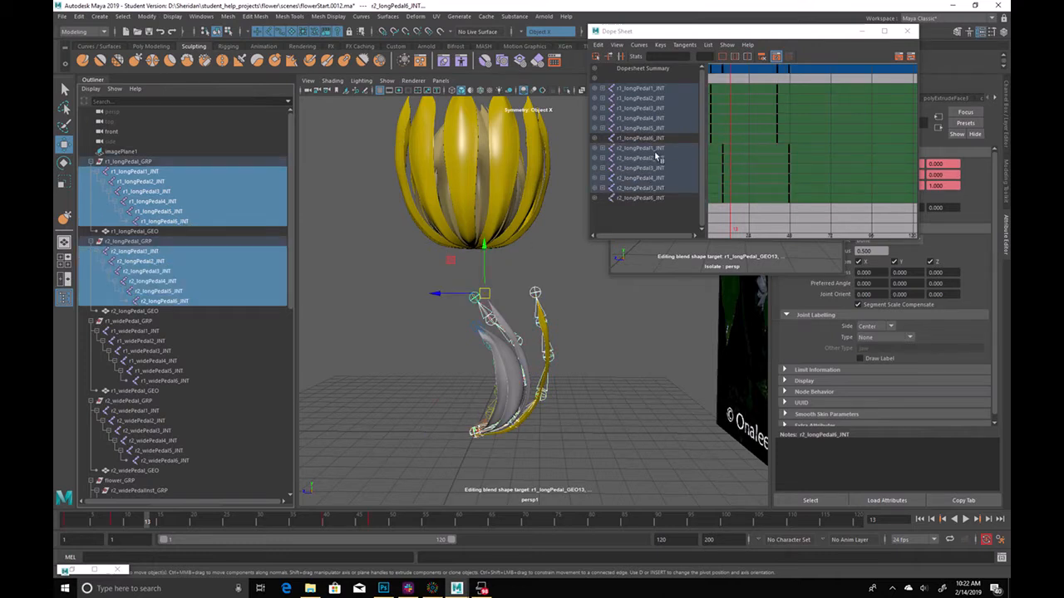
Select joints 2 to 6 of both long petals in the Dope Sheet and shift their keys about 2 frames later
drag(666, 161, 664, 208)
ctrl+click(649, 100)
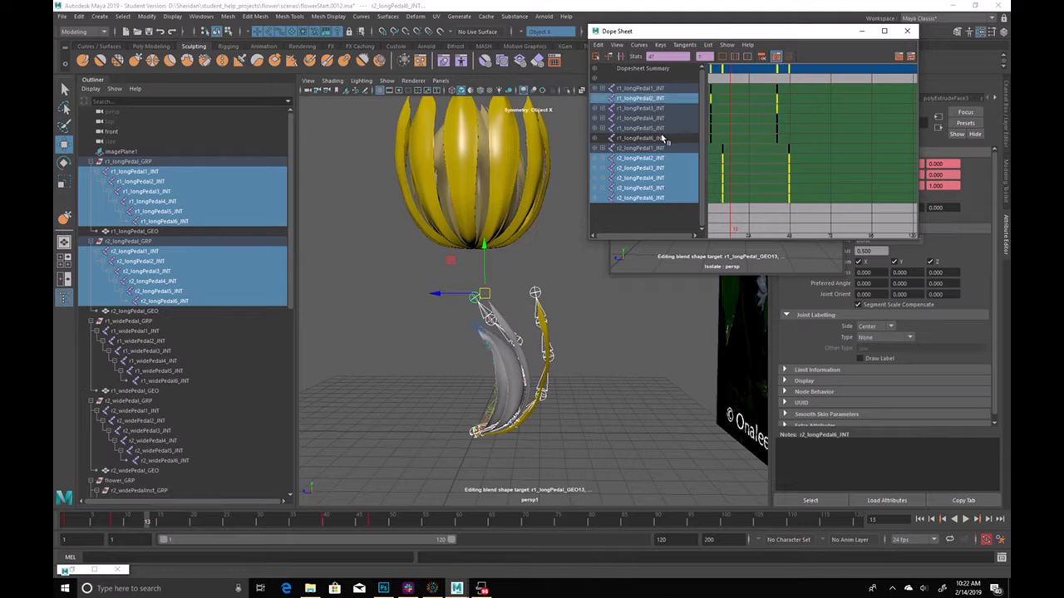
shift+click(662, 139)
ctrl+drag(659, 121, 658, 113)
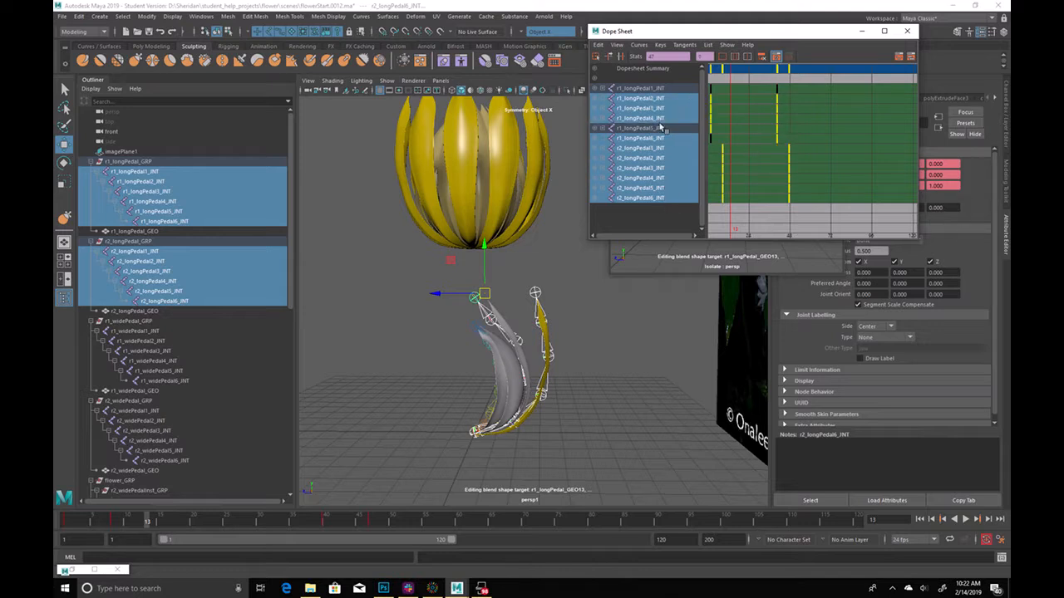
ctrl+click(661, 128)
ctrl+click(664, 149)
middle_drag(758, 151, 760, 150)
Progressively offset the keys of joints 3 to 5 on both long petals a few frames later down each chain
ctrl+click(638, 100)
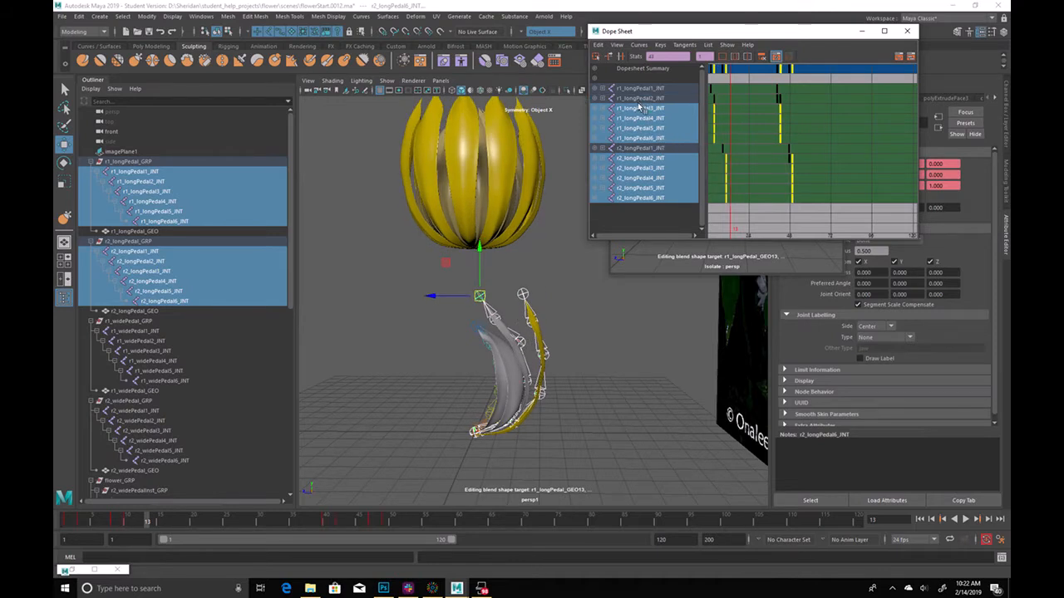
ctrl+click(650, 159)
middle_drag(760, 172, 755, 194)
ctrl+click(637, 111)
ctrl+click(658, 170)
ctrl+click(649, 119)
ctrl+click(662, 180)
ctrl+click(648, 128)
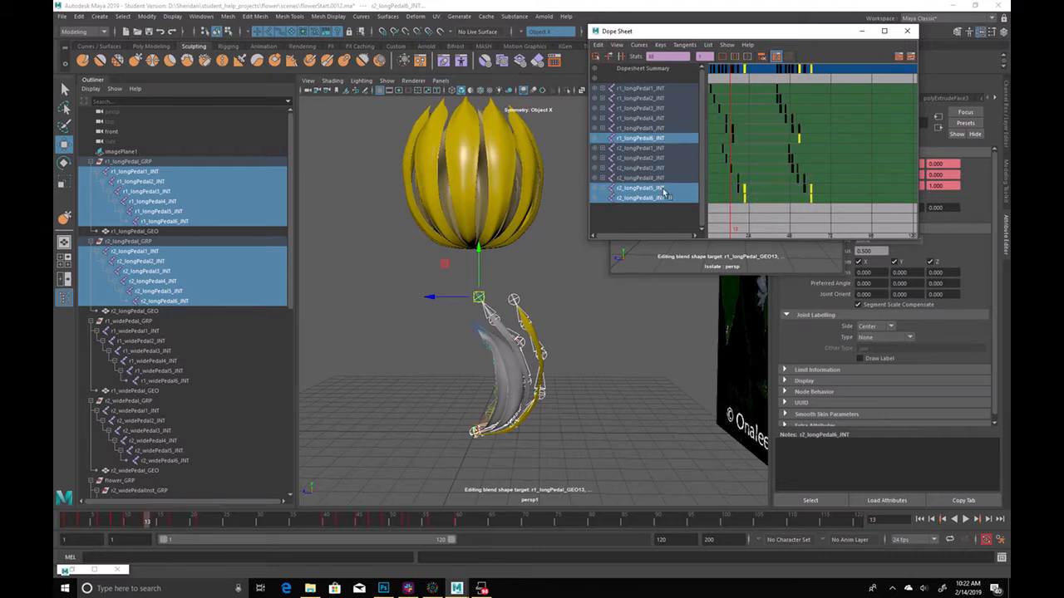
Shift only the sixth joints' keys on both long petals about 4 frames later and play the animation
ctrl+click(665, 178)
ctrl+click(682, 188)
ctrl+click(665, 178)
middle_drag(729, 198, 735, 198)
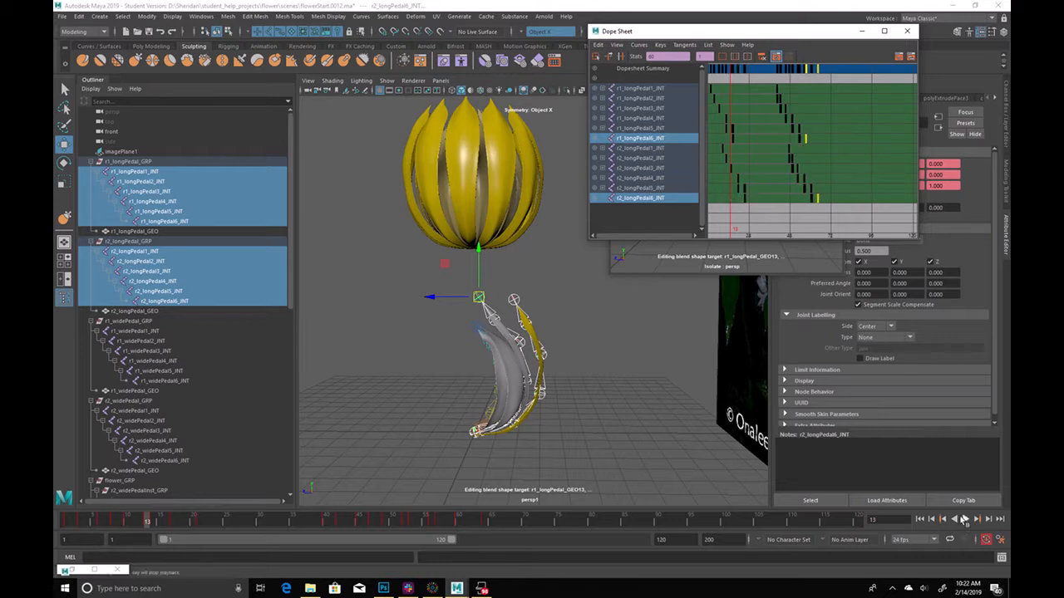
click(964, 518)
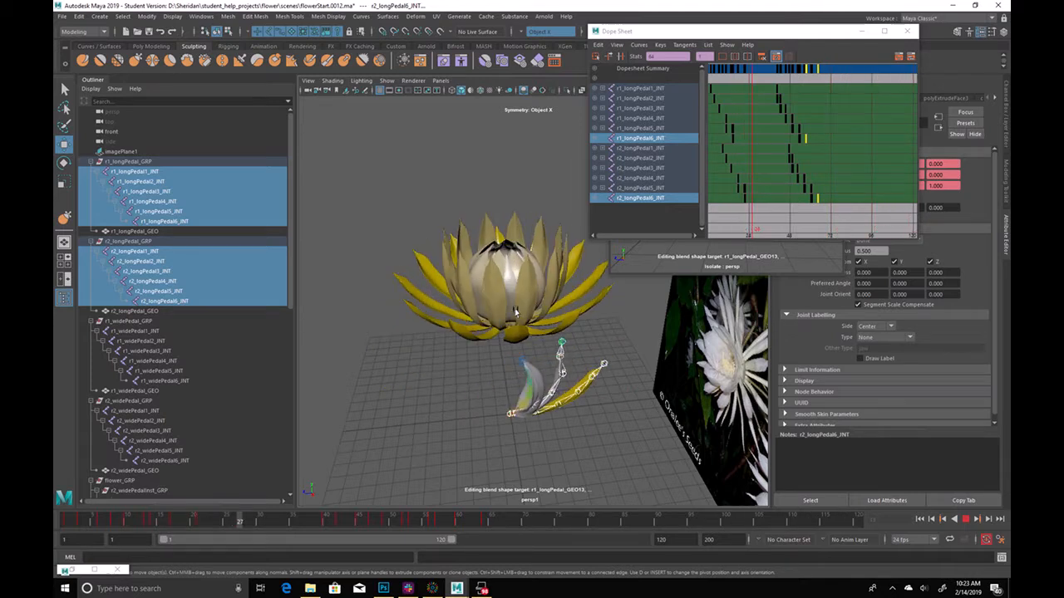
Minimize the Dope Sheet, stop playback and save the scene
click(862, 30)
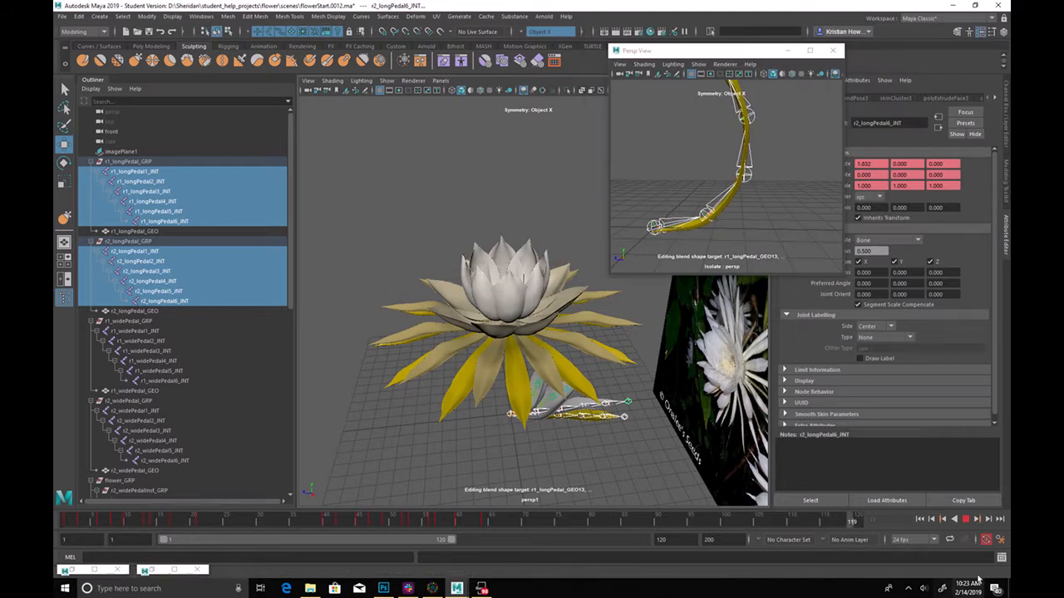
click(965, 519)
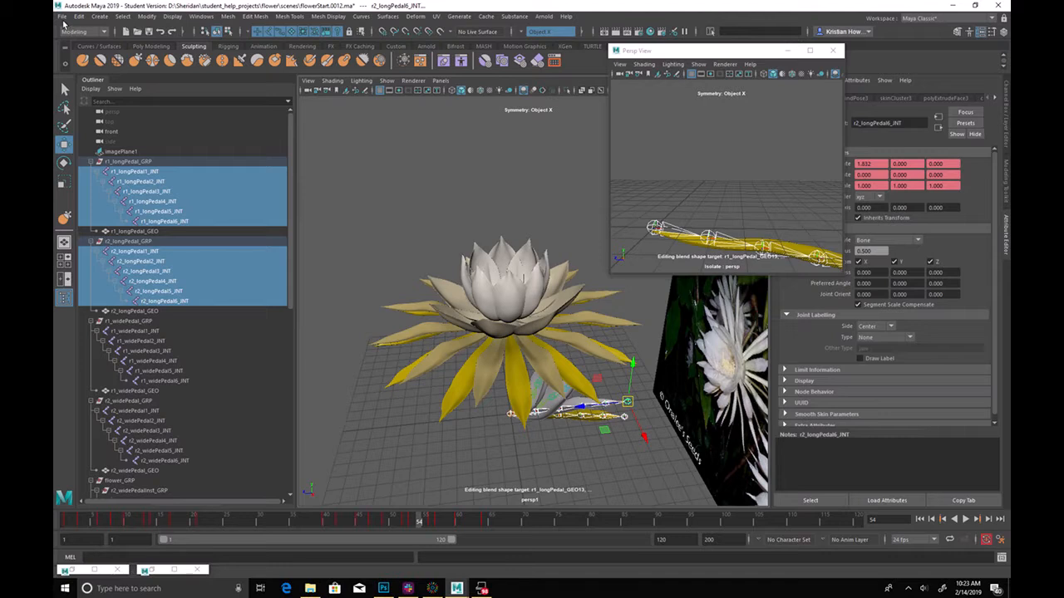
click(62, 17)
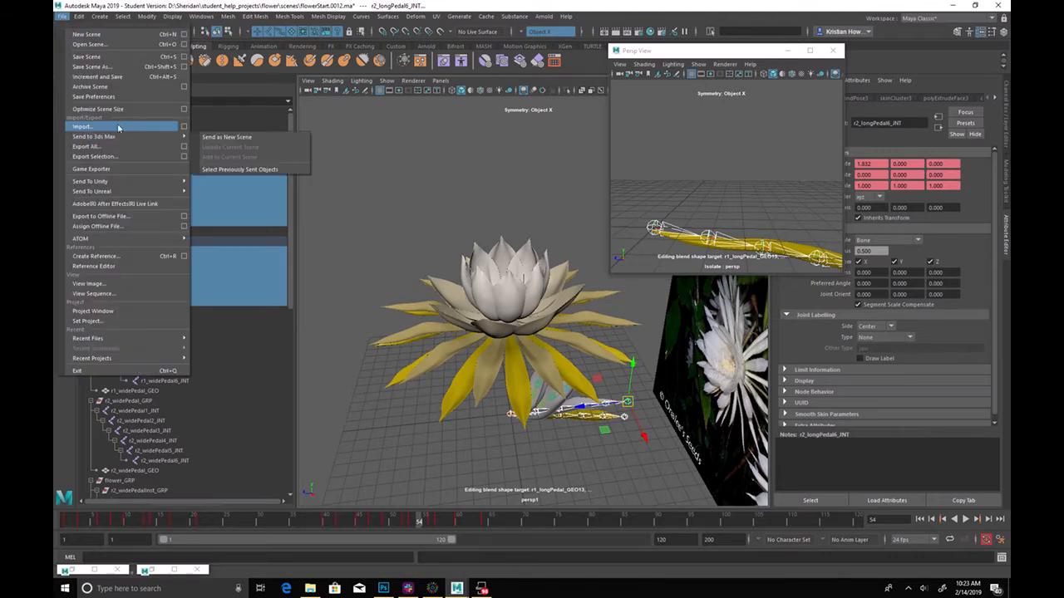
click(115, 58)
click(507, 304)
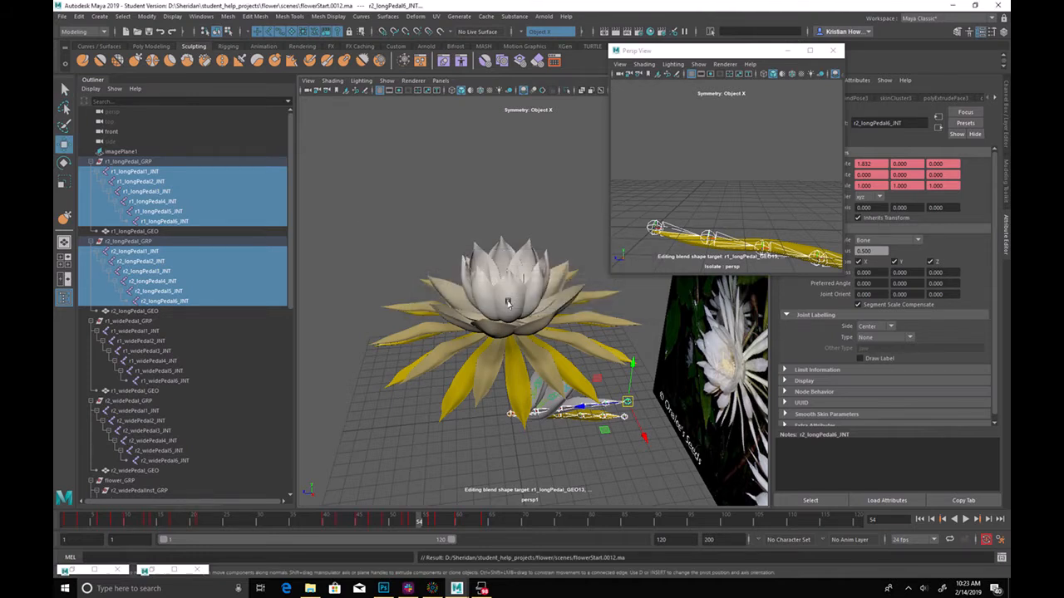
Move the floating Persp View away from the flower, clear the selection, and return the timeline to frame 1
drag(756, 51, 823, 28)
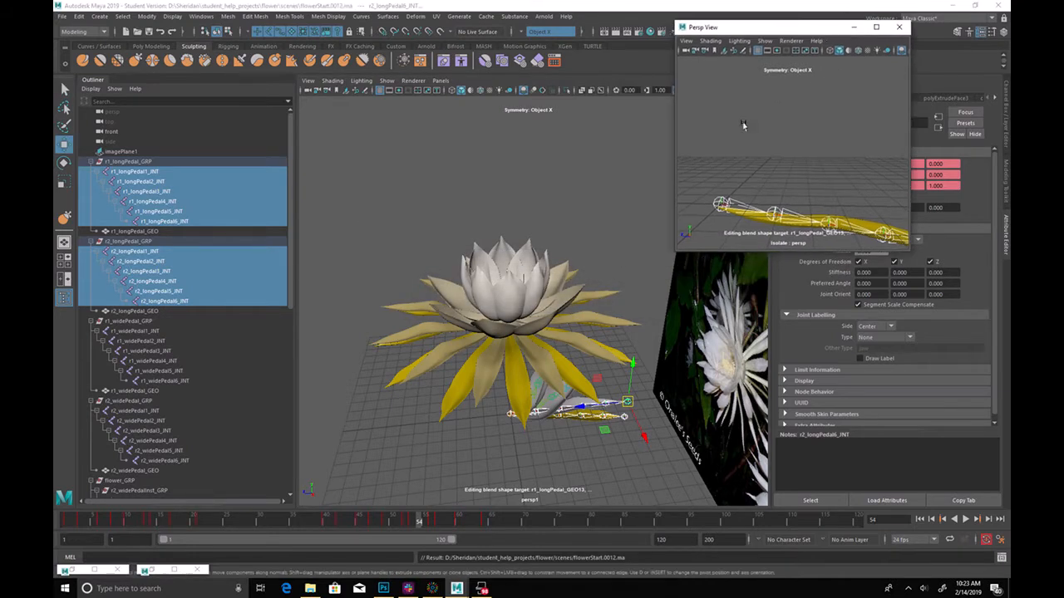
click(570, 261)
alt+drag(570, 261, 532, 325)
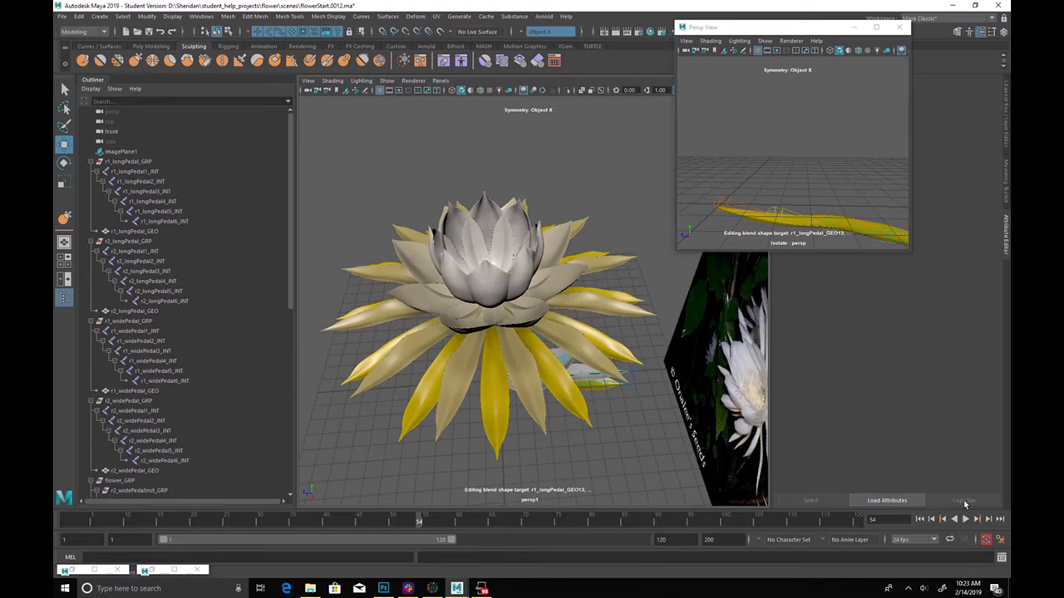
click(965, 519)
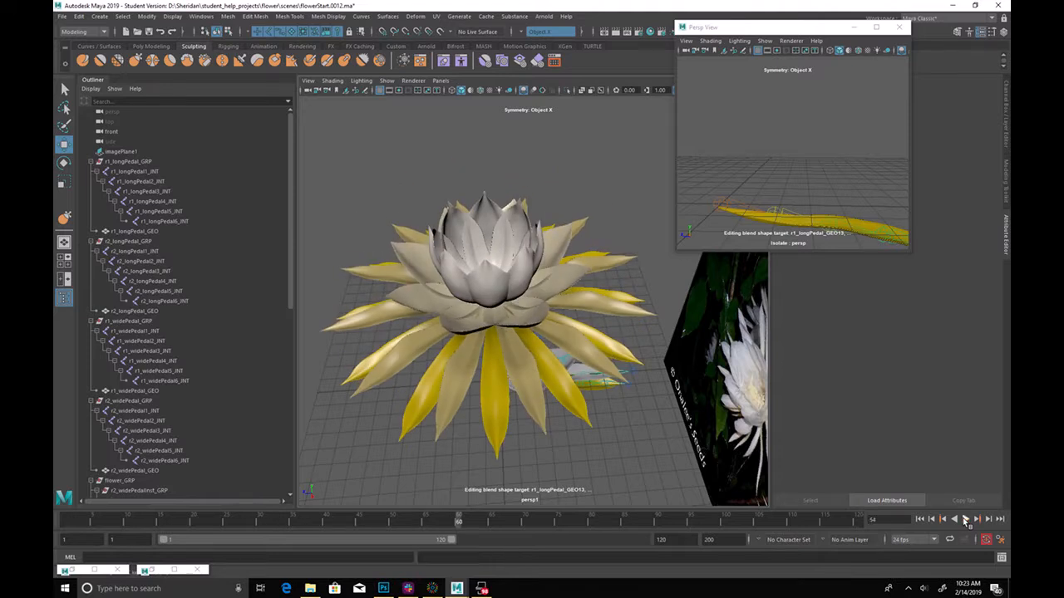
click(66, 519)
Select every petal mesh under the four petal instance groups of flower_GRP, excluding the groups, and set a key at frame 1
scroll(229, 381, down, 10)
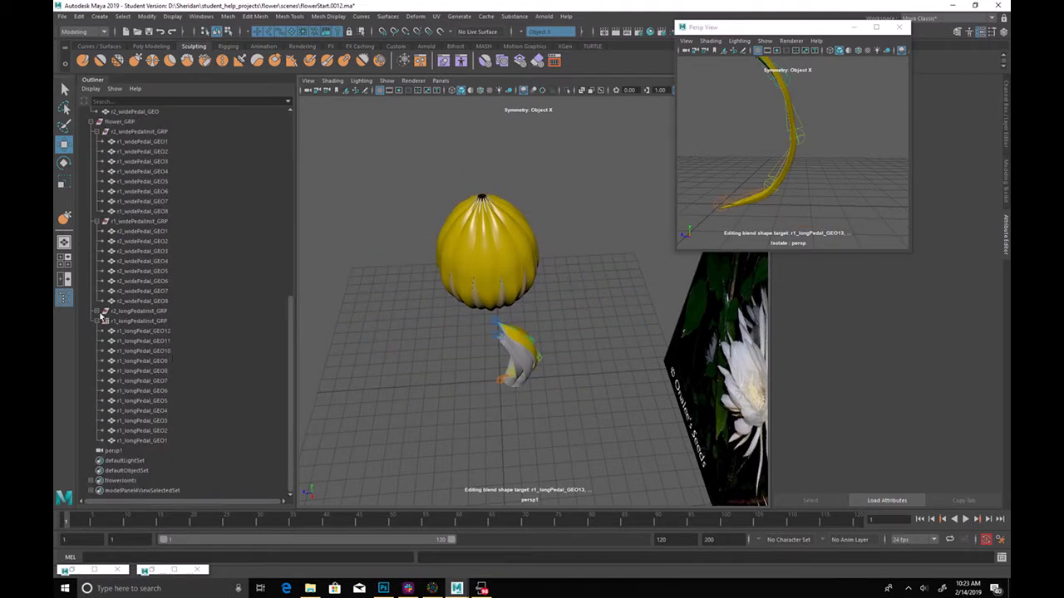
click(97, 311)
scroll(173, 285, up, 5)
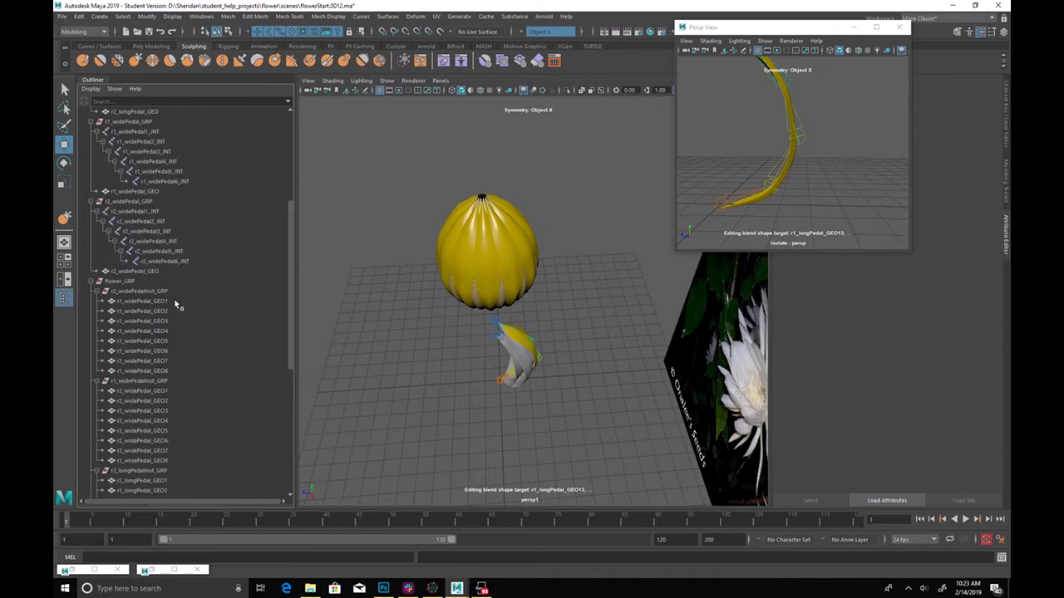
drag(174, 301, 182, 372)
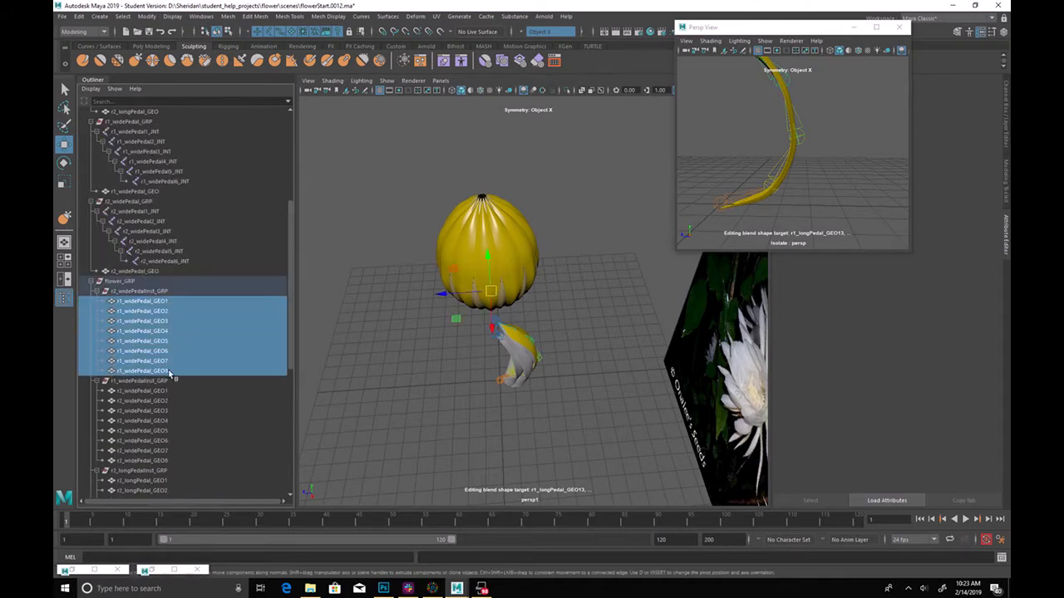
scroll(183, 374, down, 3)
scroll(182, 371, down, 3)
shift+click(173, 475)
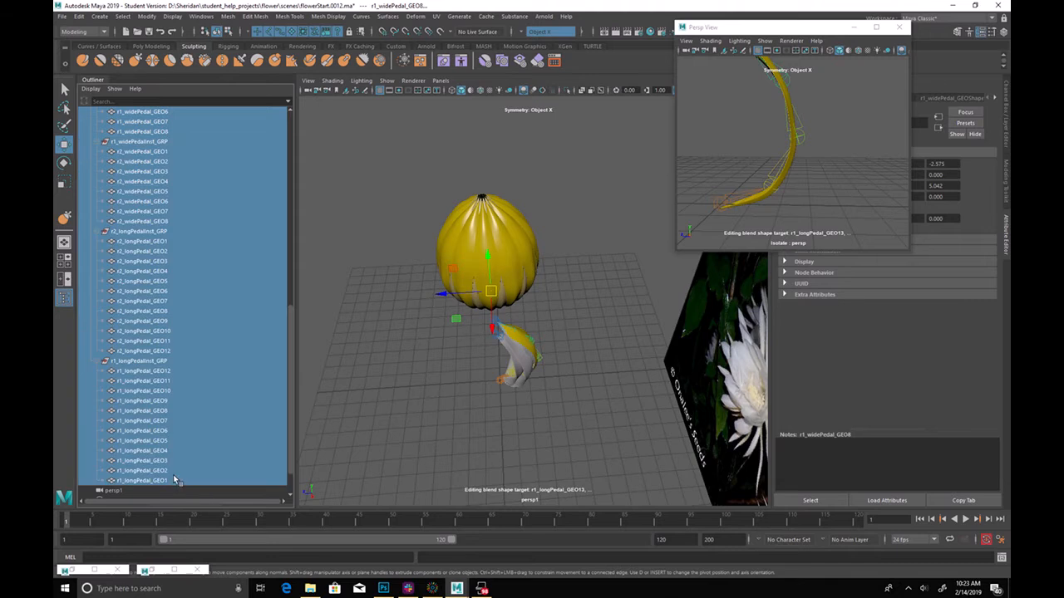
ctrl+click(157, 363)
ctrl+click(157, 234)
scroll(157, 240, up, 3)
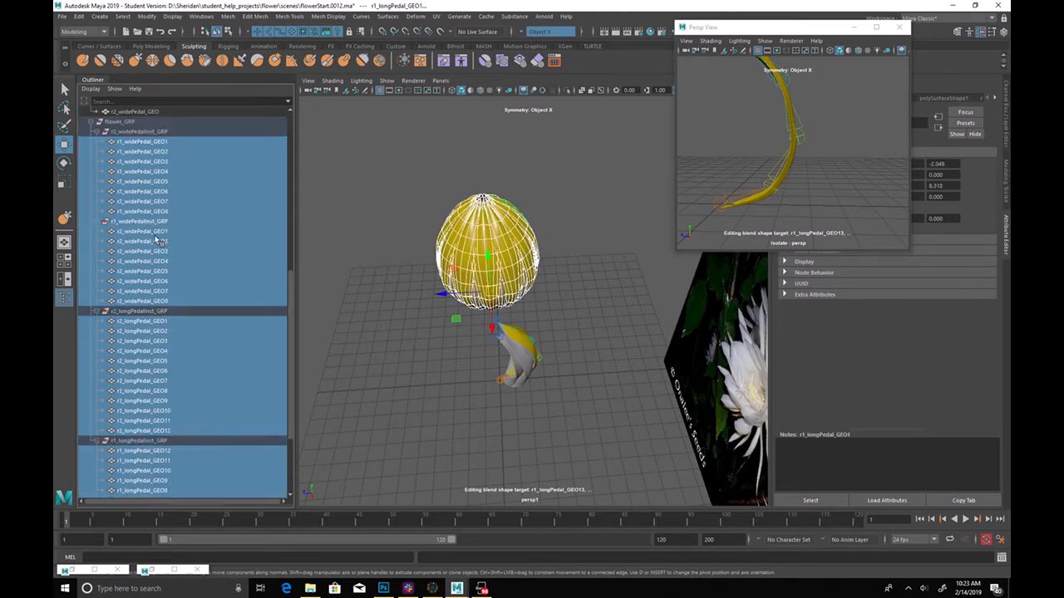
ctrl+click(152, 223)
scroll(162, 225, up, 5)
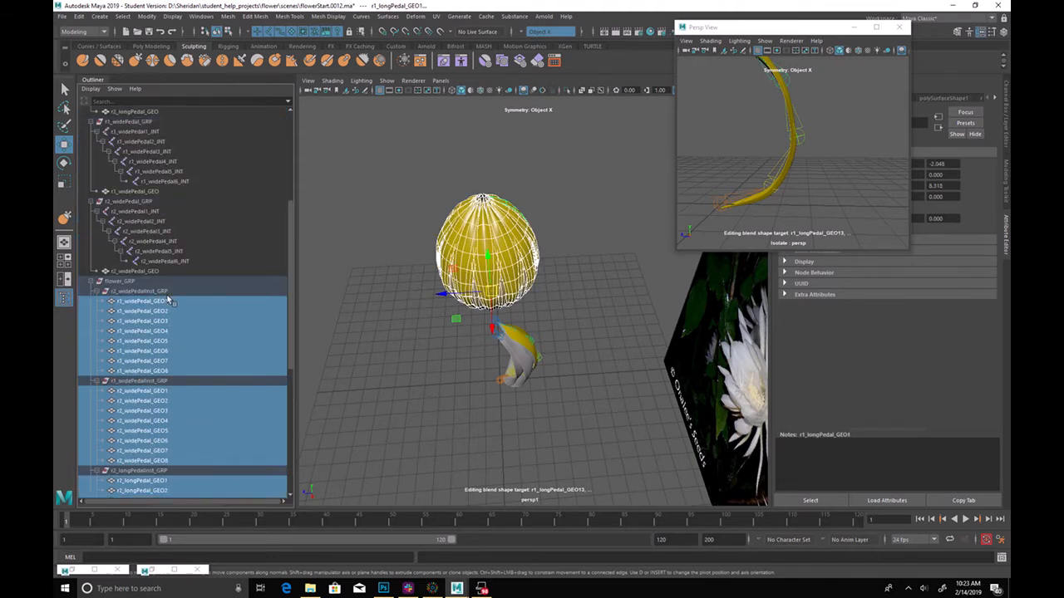
scroll(191, 312, down, 7)
scroll(191, 312, down, 2)
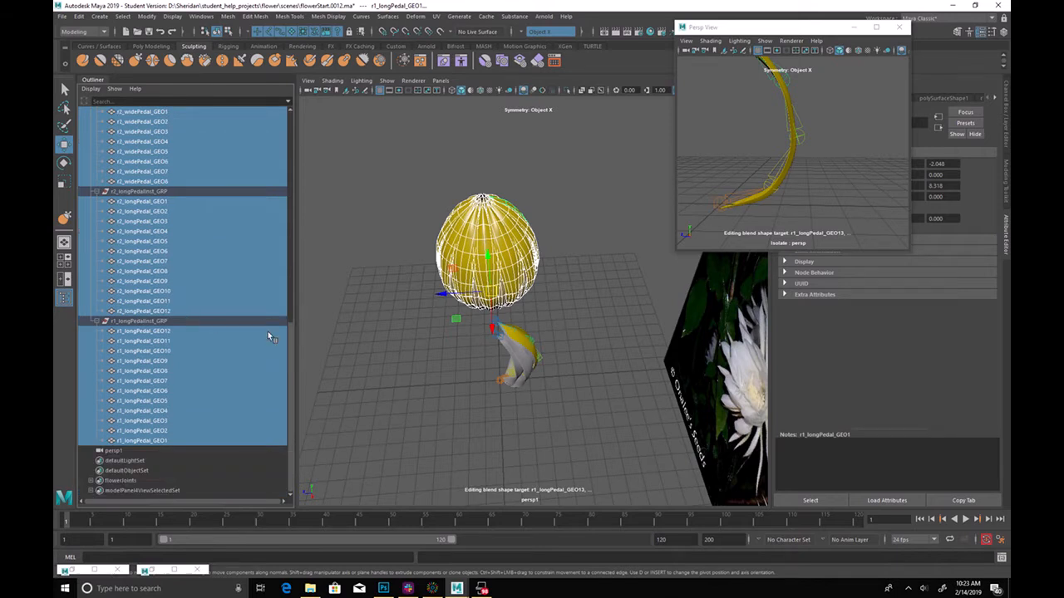
key(s)
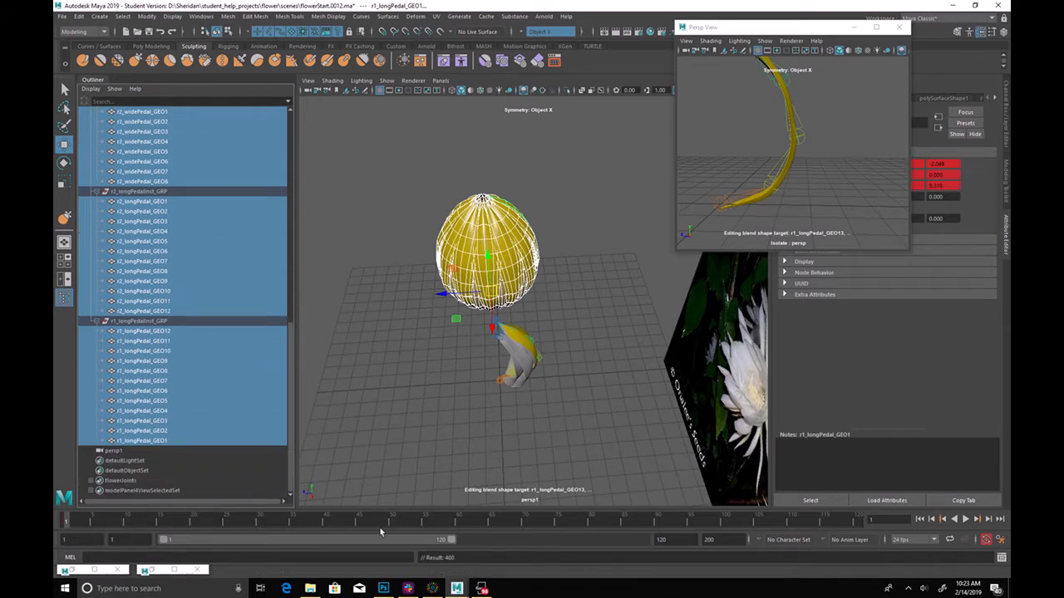
Undo the key set on all petal meshes and clear the selection
drag(336, 522, 325, 521)
click(366, 474)
key(ctrl+z)
key(ctrl+z)
key(ctrl+z)
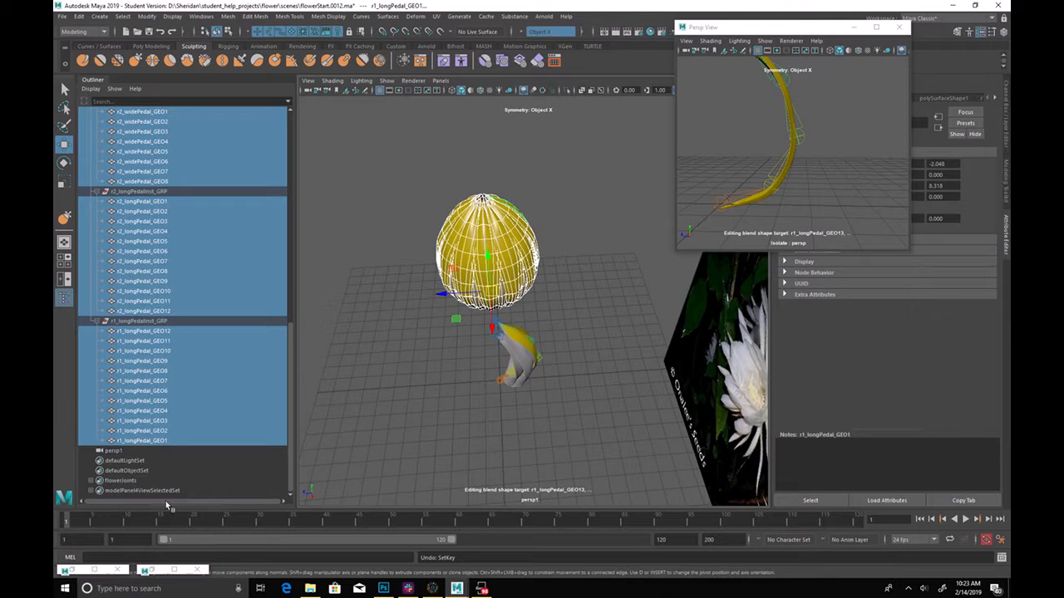
click(416, 402)
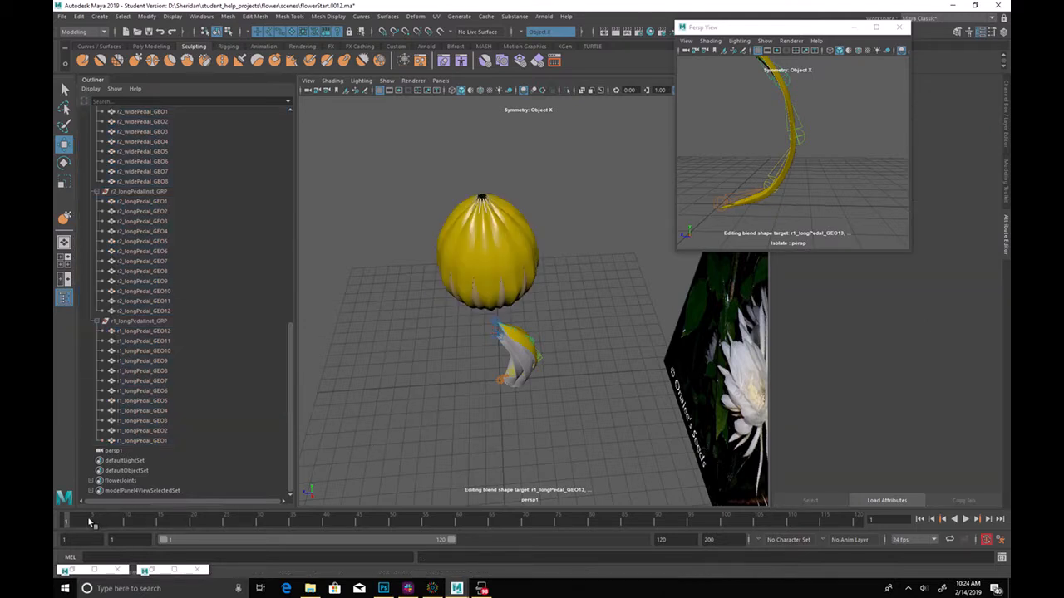
Select the r1 long petal meshes GEO1 to GEO12 in the Outliner and key them at frame 1
click(206, 442)
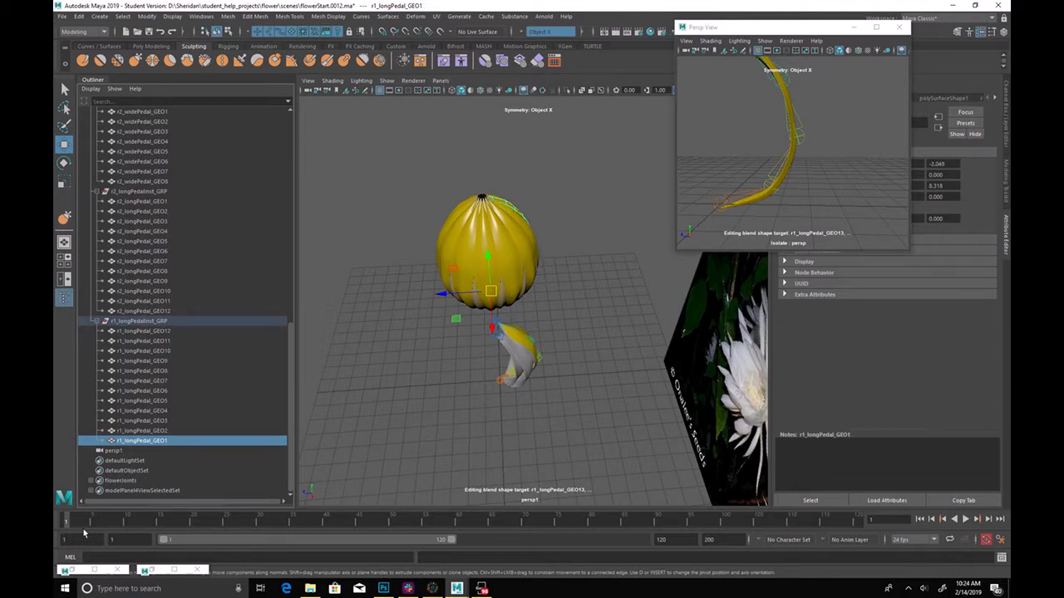
scroll(195, 308, up, 5)
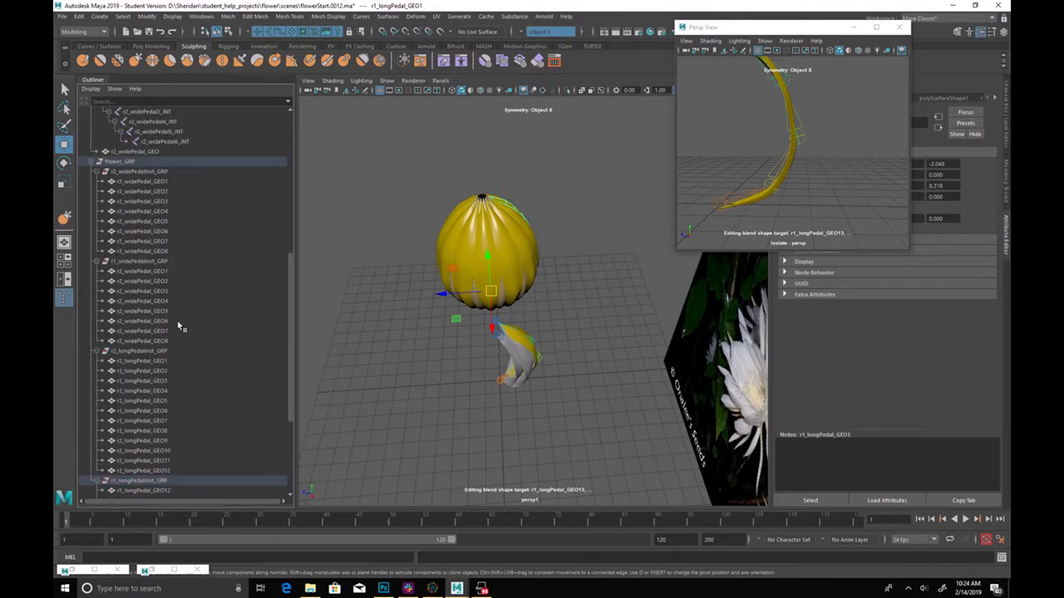
scroll(165, 355, down, 5)
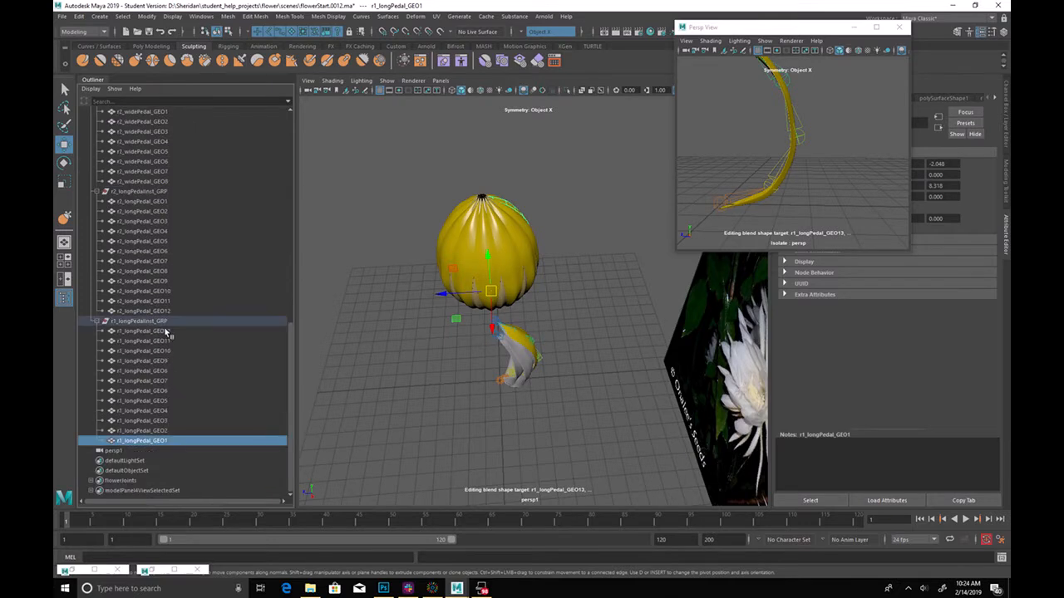
shift+click(166, 330)
Move to frame 40, where the flower is open, and set a key on all selected r1 long petal meshes
drag(73, 524, 208, 519)
scroll(577, 332, up, 3)
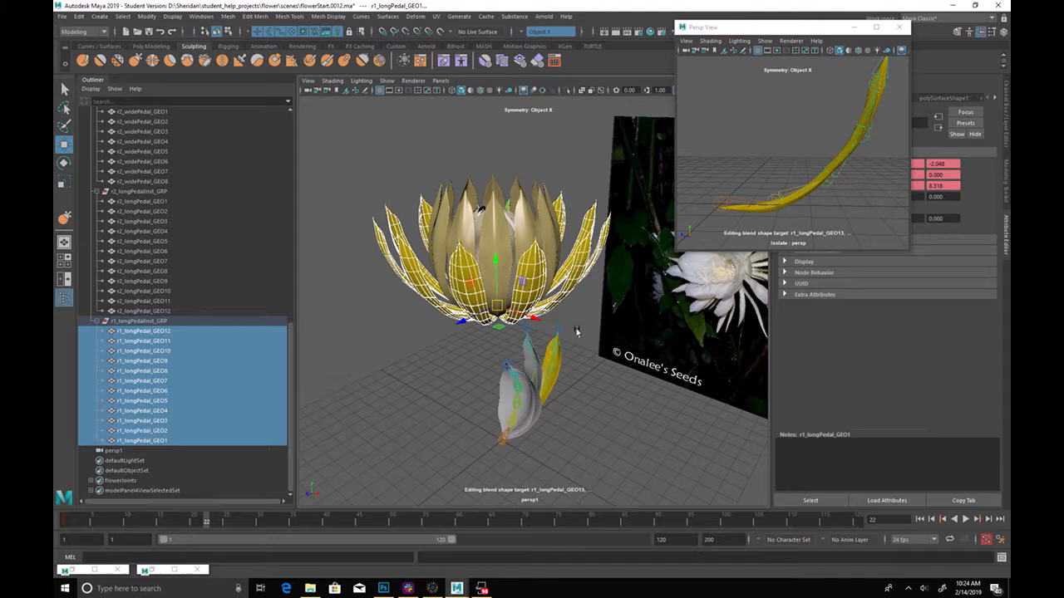
alt+drag(577, 333, 510, 329)
alt+right_drag(509, 329, 595, 383)
drag(121, 523, 326, 527)
alt+drag(465, 374, 470, 318)
alt+right_drag(471, 318, 414, 334)
alt+drag(414, 334, 453, 373)
alt+right_drag(453, 373, 494, 371)
alt+drag(493, 370, 477, 370)
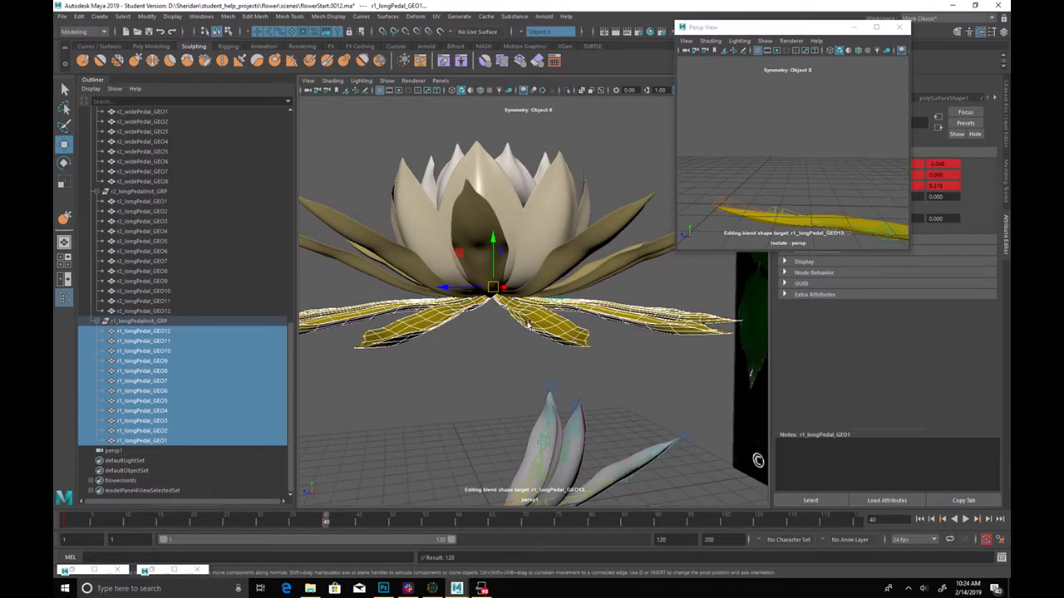
Rotate individual r1 long petals at frame 40, including r1_longPedal_GEO7, to break up the even spread of the outermost row
click(525, 325)
key(e)
drag(498, 260, 461, 261)
click(362, 312)
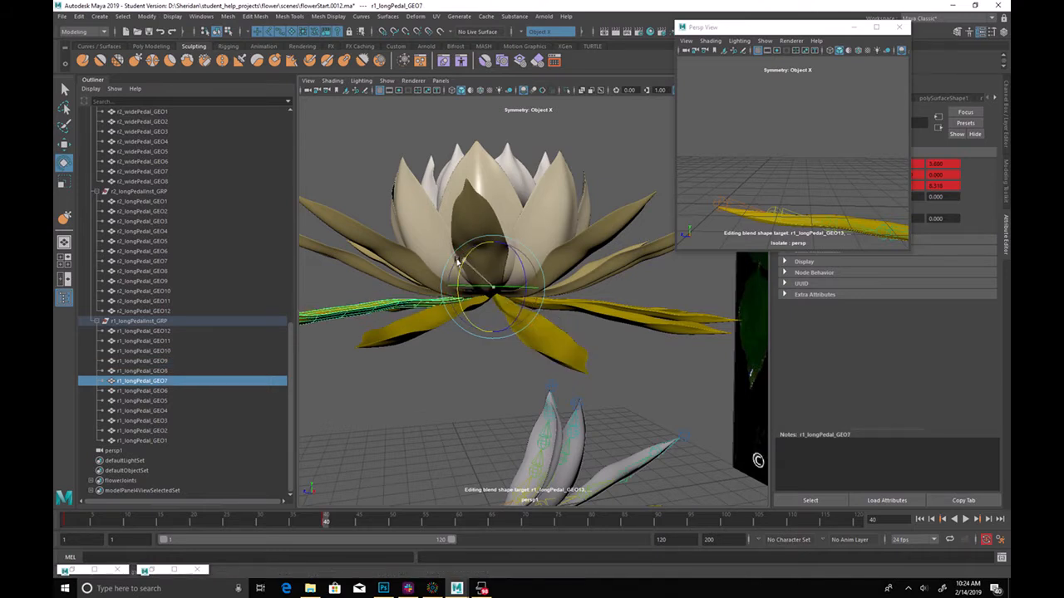
alt+drag(522, 329, 482, 347)
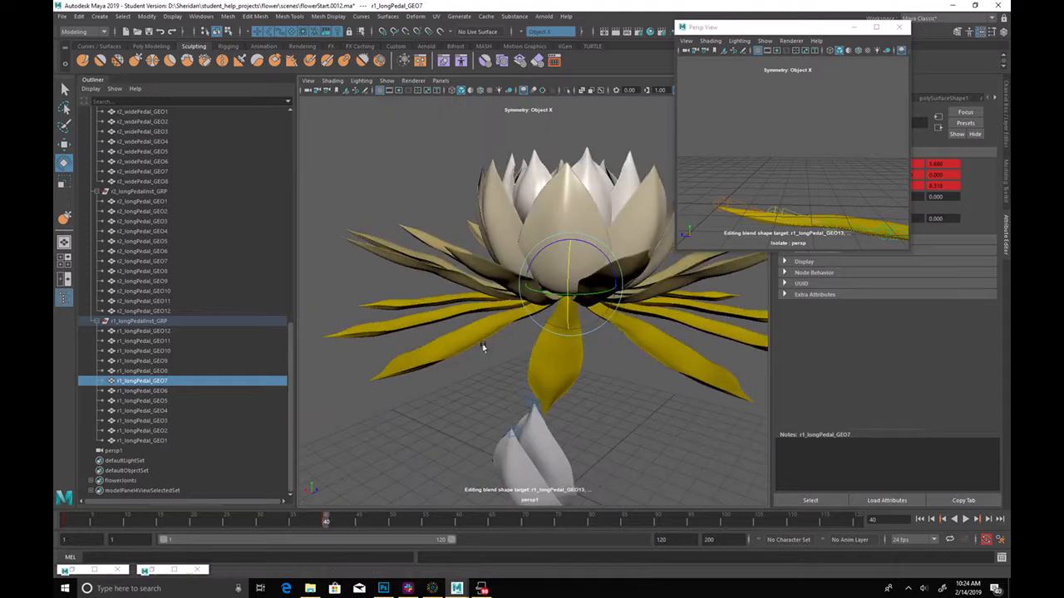
click(541, 357)
drag(559, 283, 584, 302)
Work around the rest of the open flower at frame 40, rotating further r1 long petals for an irregular outer row
click(559, 373)
alt+drag(629, 329, 540, 287)
click(545, 377)
alt+drag(654, 337, 522, 307)
click(532, 316)
alt+drag(636, 333, 563, 356)
alt+right_drag(562, 357, 397, 385)
alt+drag(396, 385, 445, 373)
Play the opening animation from frame 1 to check the varied r1 long petals, and stop playback
drag(254, 525, 58, 502)
click(965, 518)
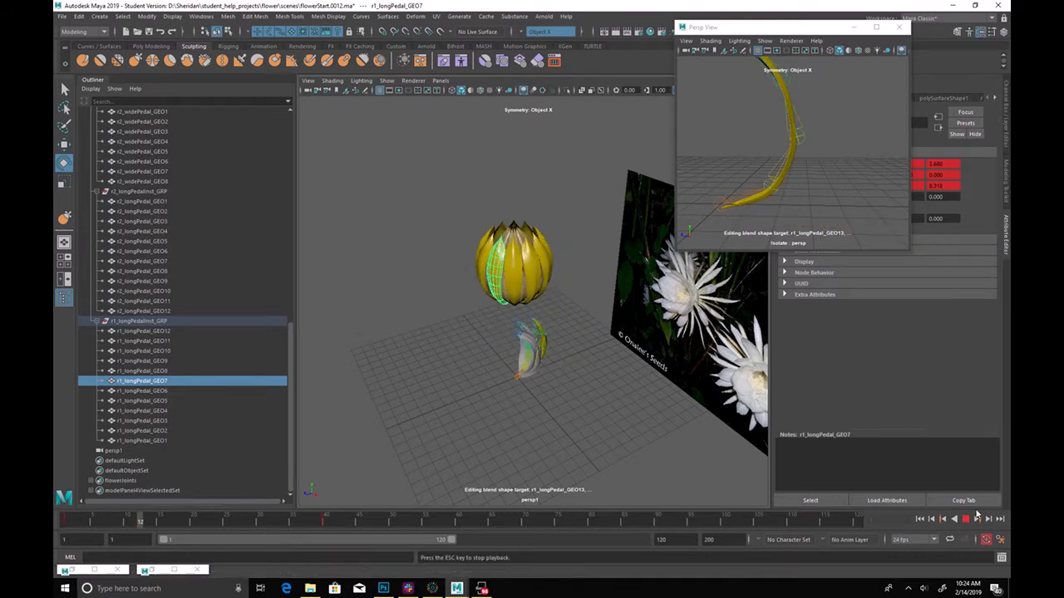
alt+drag(677, 423, 596, 413)
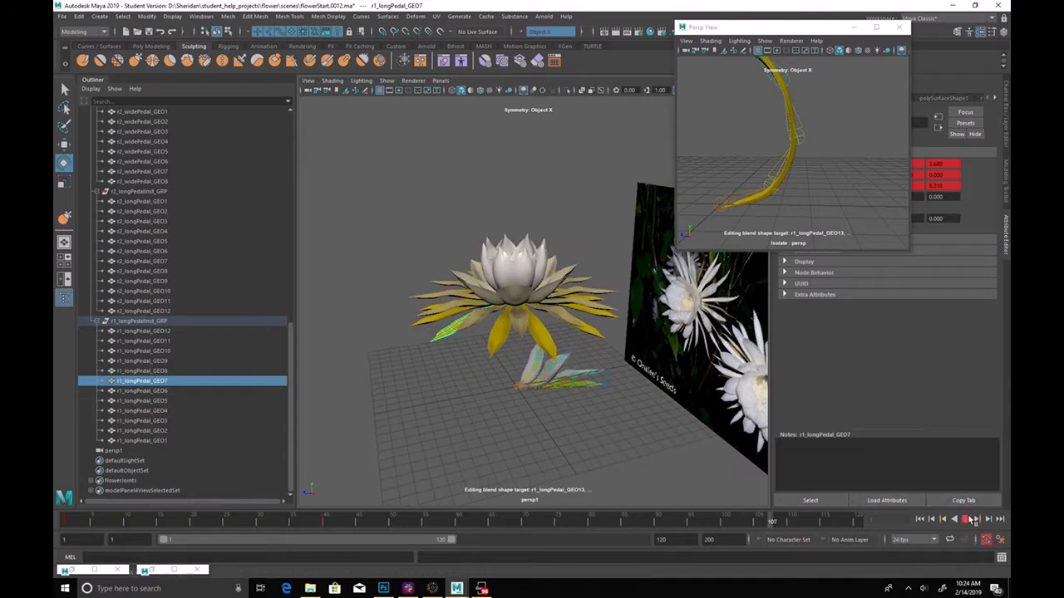
click(965, 518)
Go to frame 8, where r2_longPedal1_JNT has its first key, and pick an r2 long petal mesh in the bud
scroll(170, 324, up, 10)
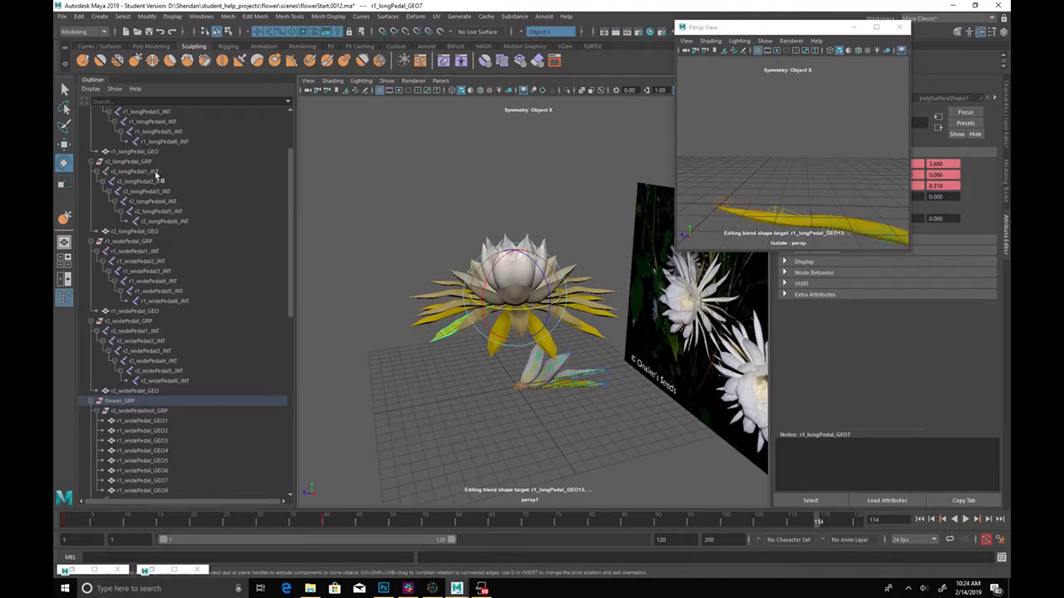
click(137, 172)
click(117, 518)
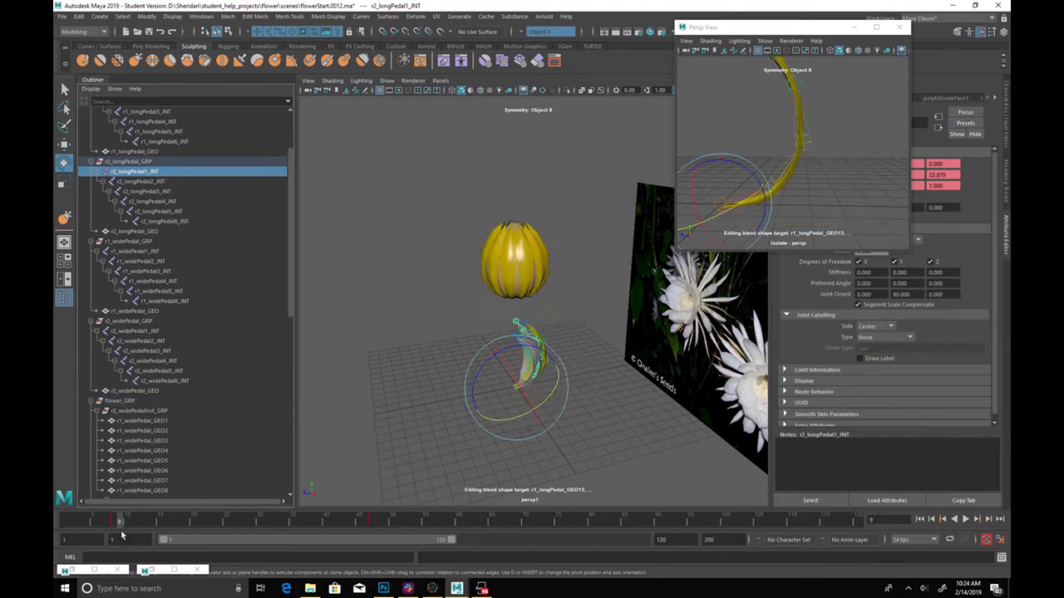
click(418, 357)
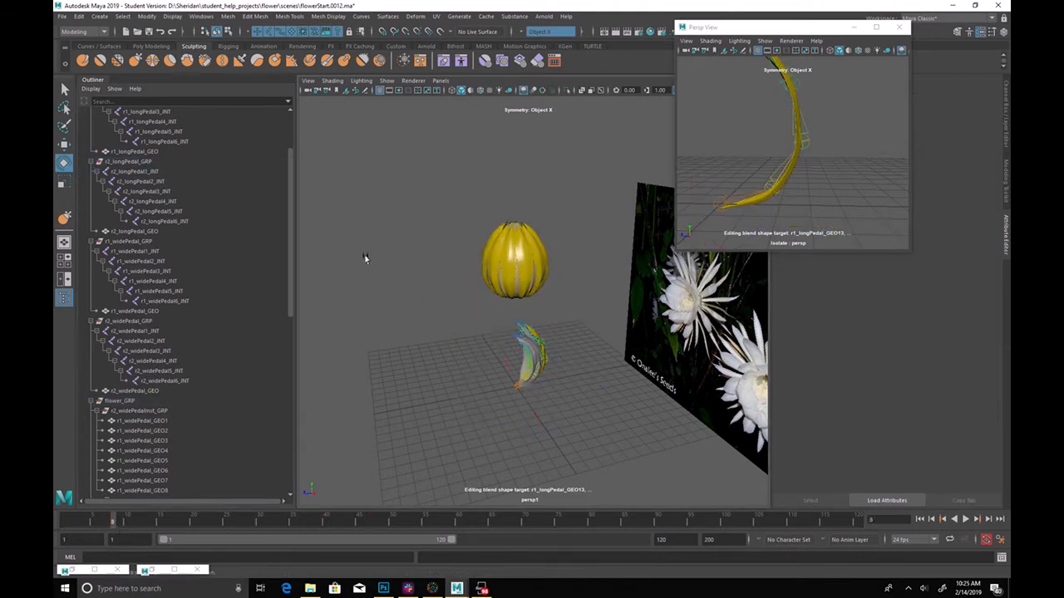
alt+right_drag(366, 258, 457, 266)
click(485, 264)
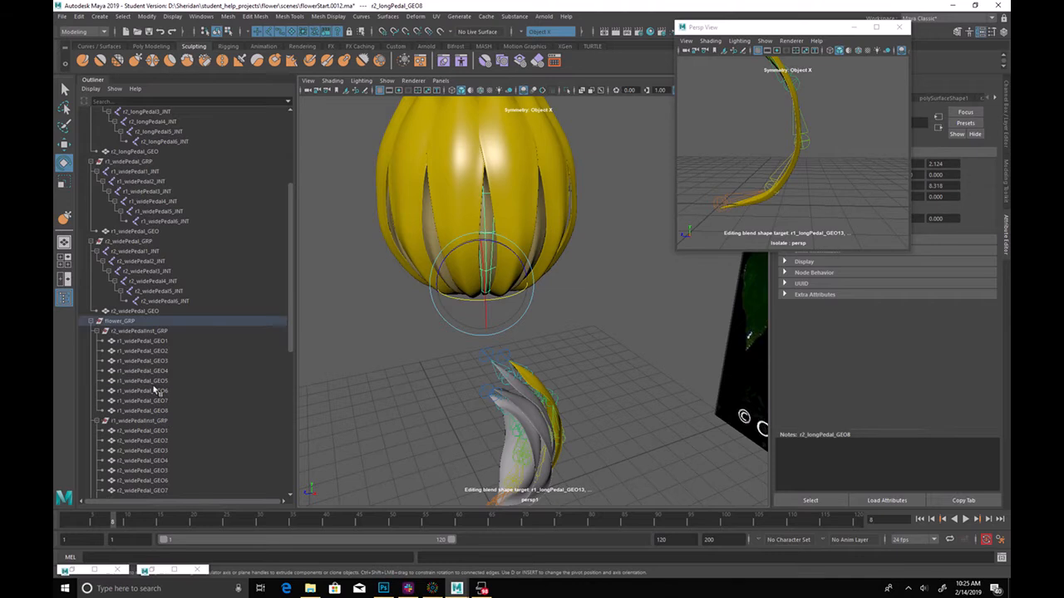
Select r2_longPedal_GEO1 to GEO11 under r2_longPedalInst_GRP and set keys on them at frame 8 and frame 48
scroll(157, 391, down, 10)
click(165, 301)
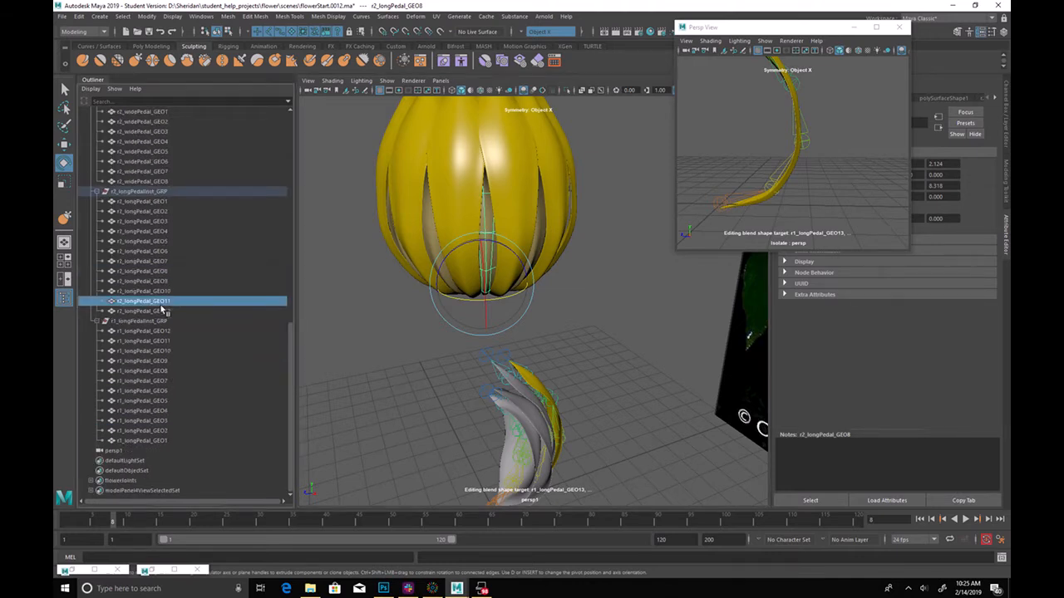
shift+click(157, 203)
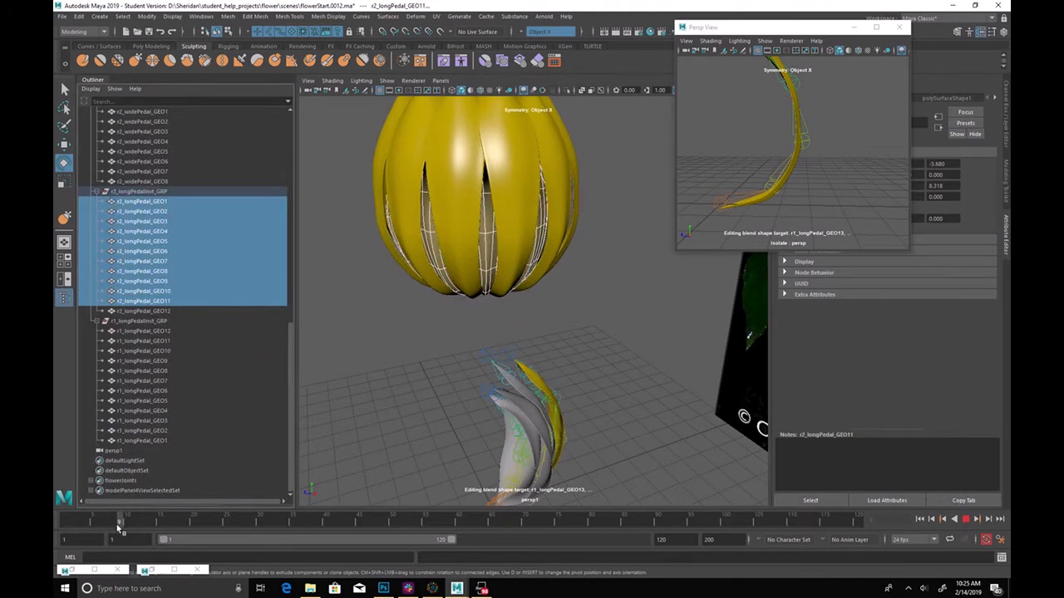
key(s)
drag(116, 527, 376, 537)
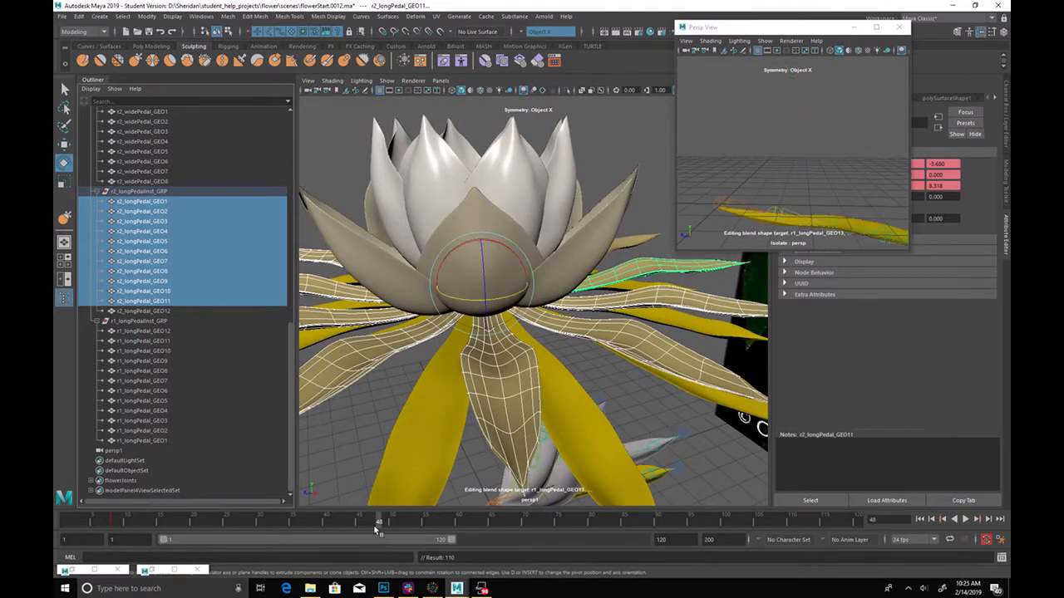
Pick out individual r2 long petals around the open flower at frame 48 and rotate them to vary the second row
alt+drag(555, 350, 466, 332)
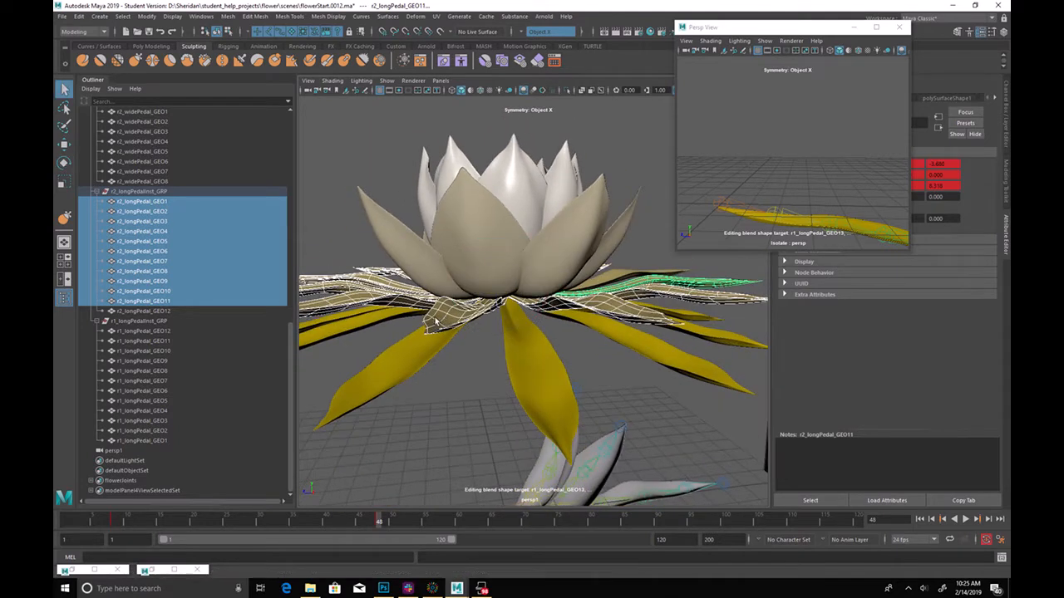
click(466, 302)
click(592, 304)
alt+drag(592, 304, 512, 313)
key(q)
click(575, 301)
alt+drag(575, 300, 538, 310)
key(e)
mouse_move(622, 365)
alt+mouse_down()
mouse_move(743, 379)
mouse_move(761, 341)
alt+mouse_up()
alt+drag(520, 334, 577, 330)
Rotate r2_longPedal_GEO4 and r2_longPedal_GEO5 slightly at frame 48 to offset them from their neighbours
click(380, 318)
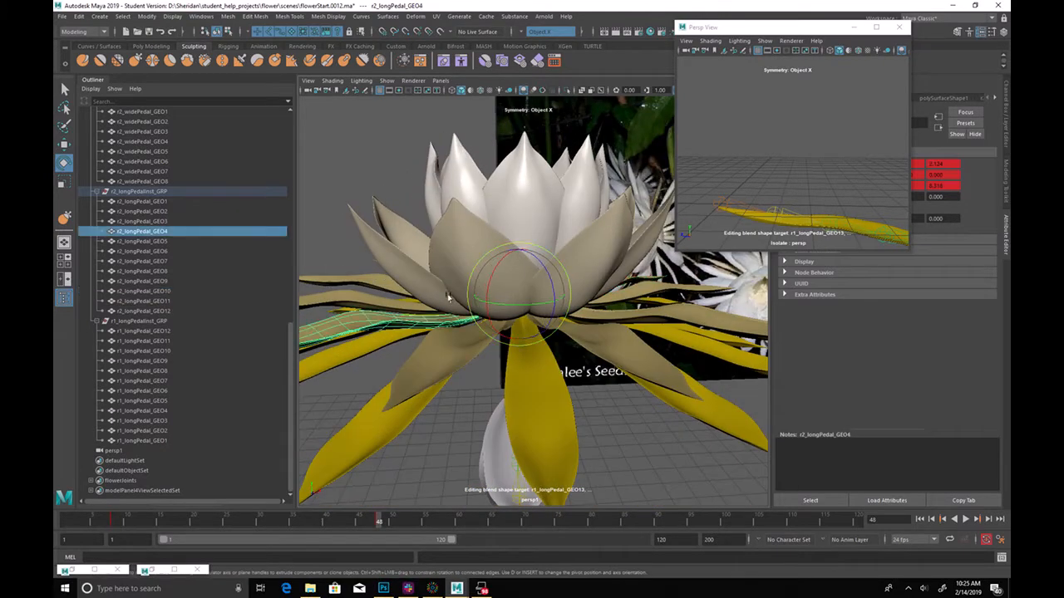
click(462, 352)
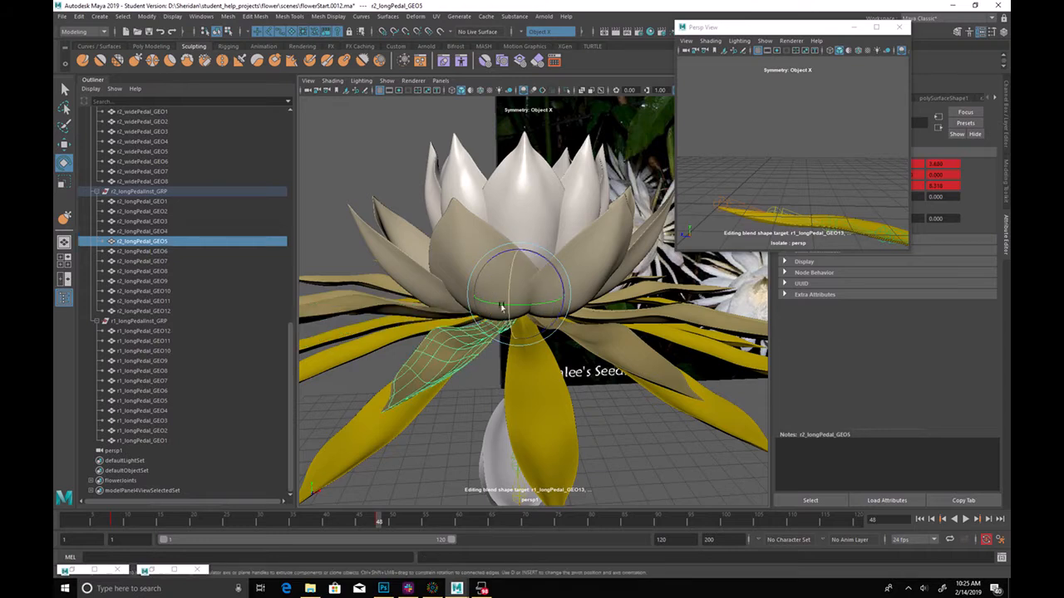
drag(507, 297, 528, 306)
alt+drag(532, 311, 658, 330)
alt+drag(552, 364, 470, 385)
Play the animation from frame 1 to review both long petal rows as they open, and stop playback
drag(166, 523, 67, 511)
click(965, 520)
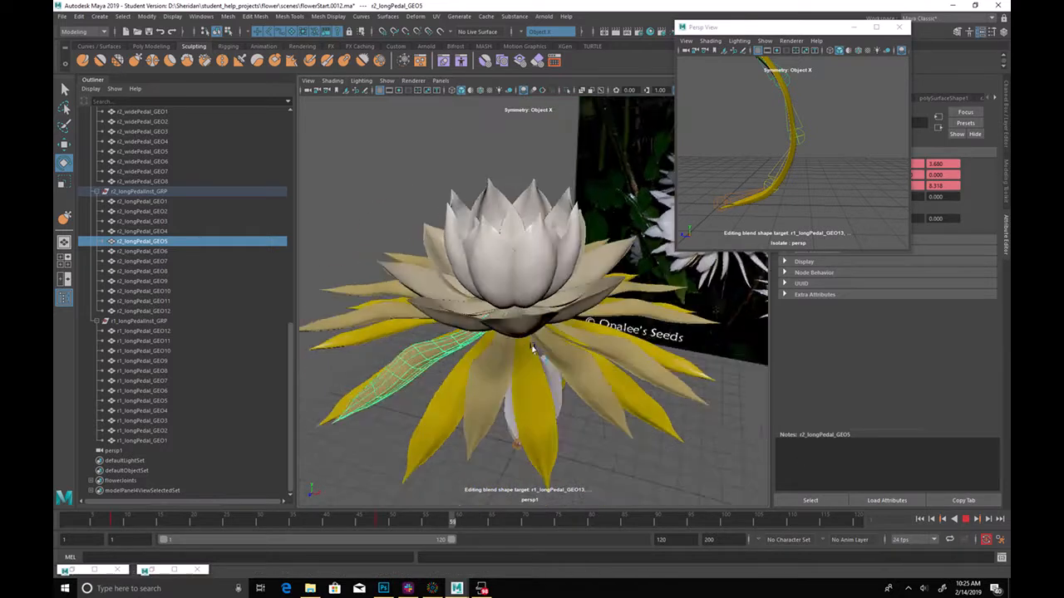
click(965, 521)
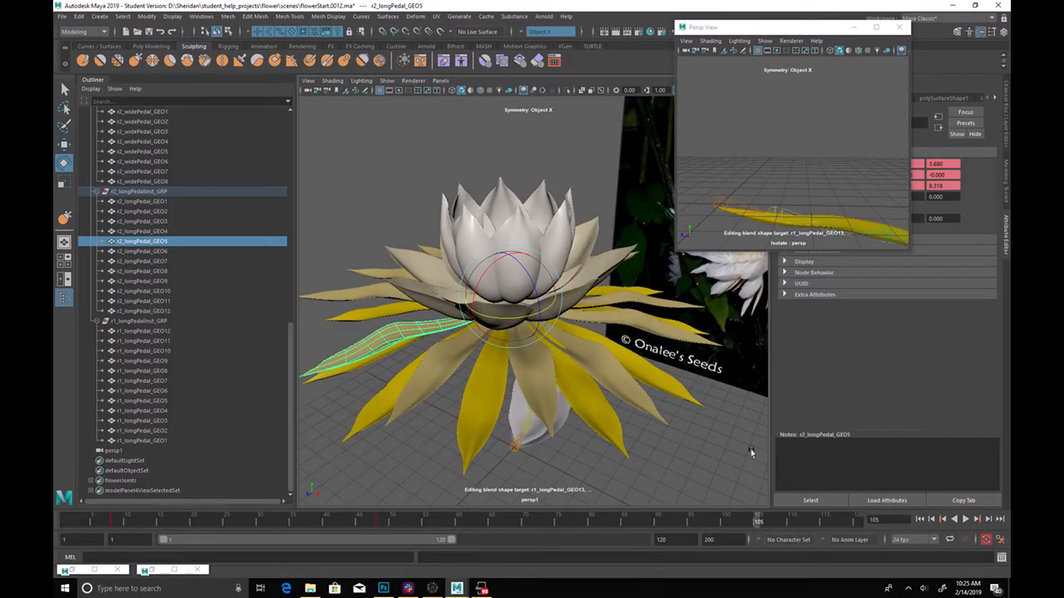
Compare the first key times of the root joints r2_longPedal1_JNT, r1_widePedal1_JNT and r2_widePedal1_JNT around frame 8
scroll(194, 190, up, 10)
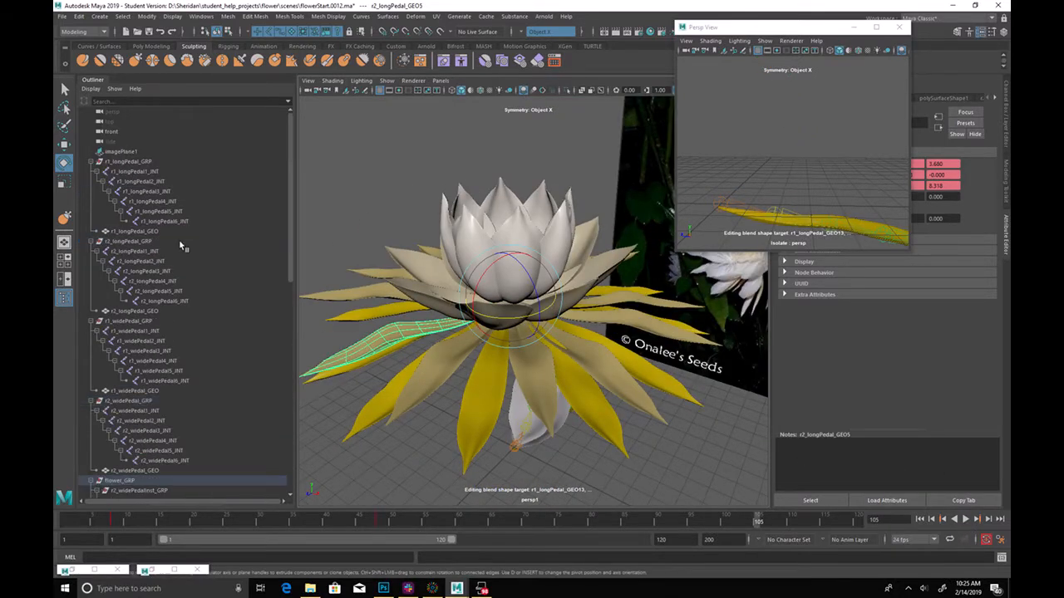
click(136, 251)
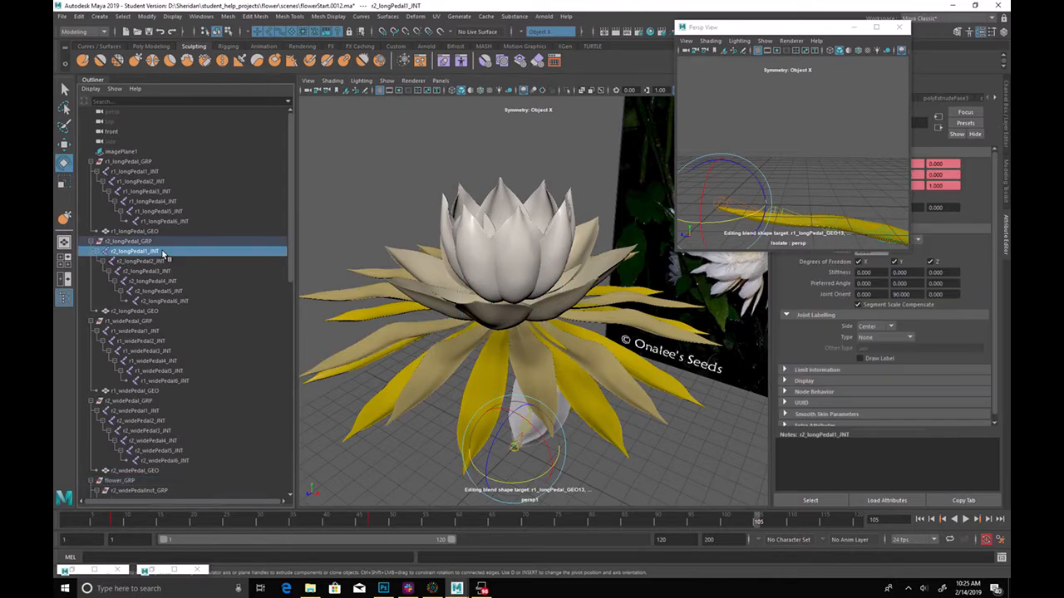
click(120, 519)
click(114, 520)
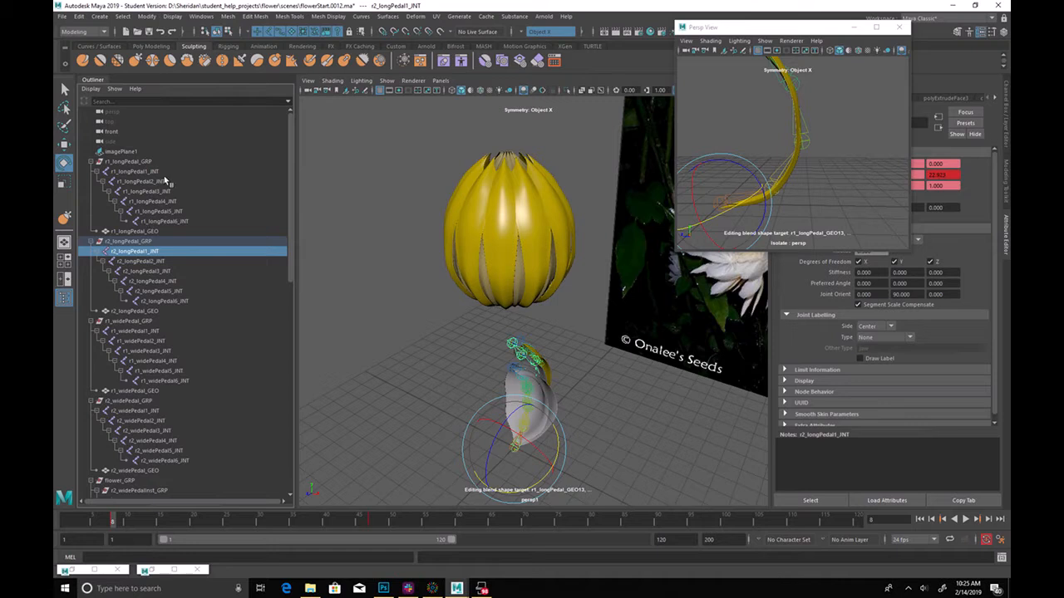
click(161, 331)
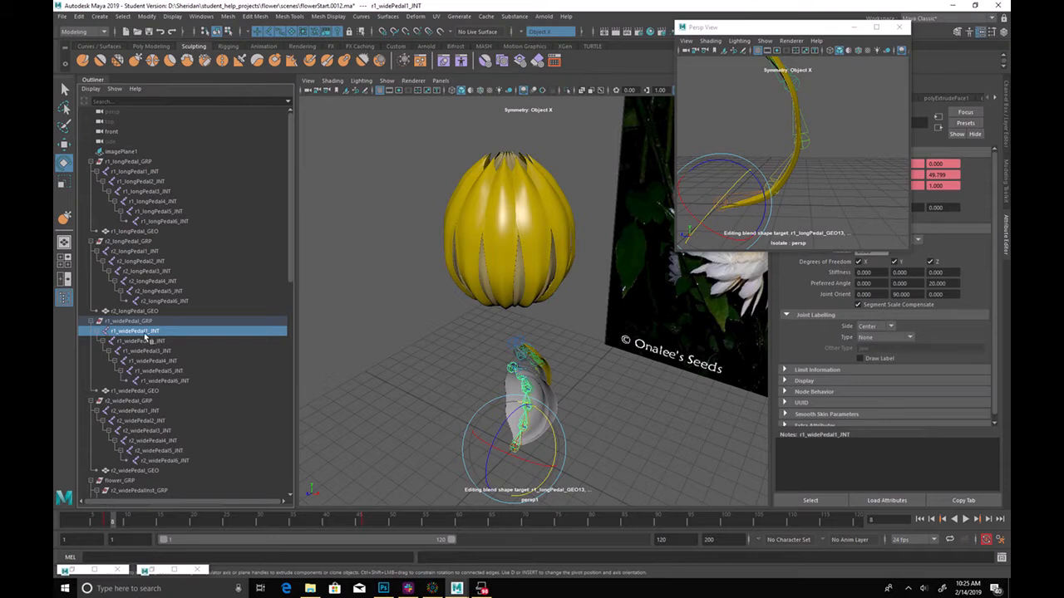
alt+drag(353, 380, 406, 378)
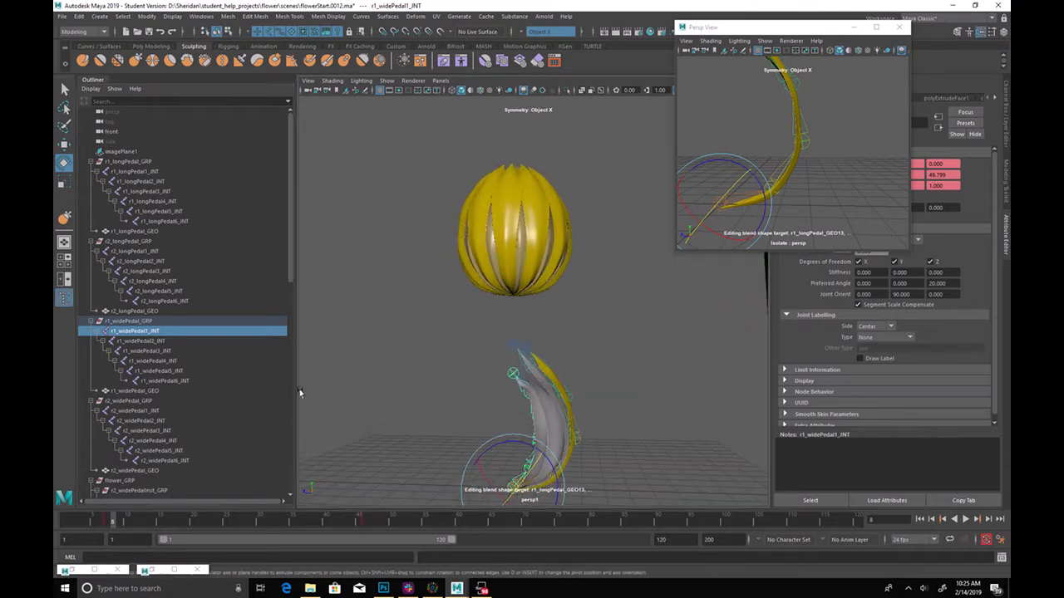
click(166, 411)
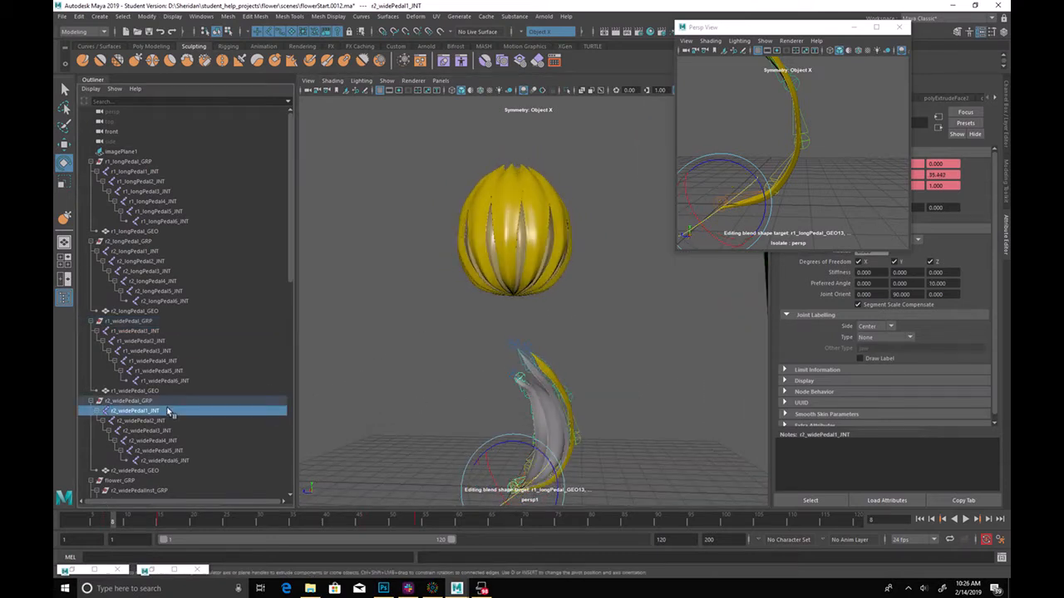
Scrub the opening through frames 36 and 21 and compare the key timing of r2_widePedal1_JNT and r1_widePedal1_JNT
click(162, 401)
drag(108, 524, 299, 521)
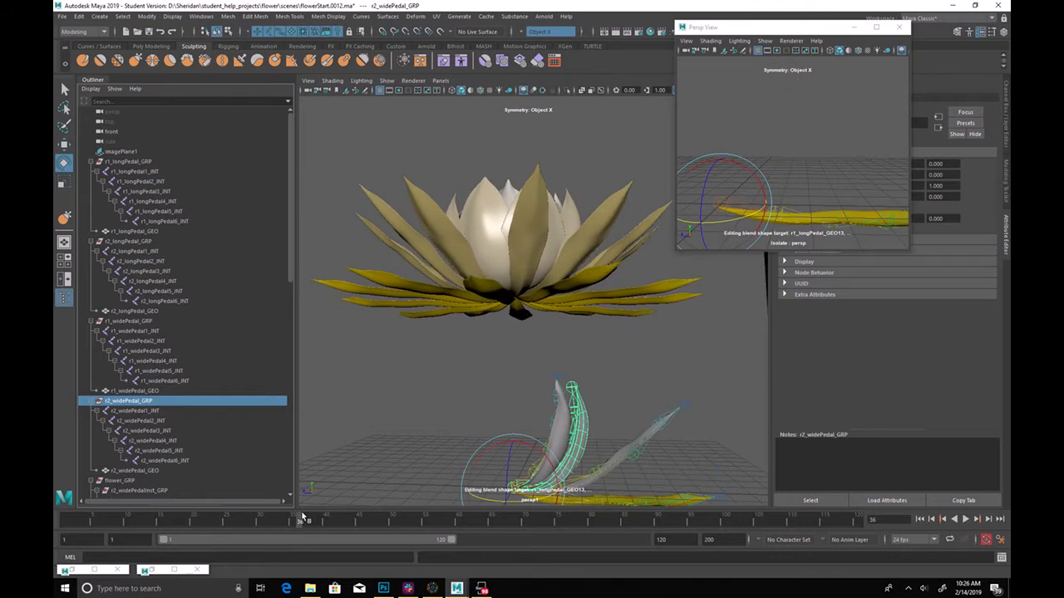
alt+drag(468, 389, 472, 444)
drag(165, 523, 194, 519)
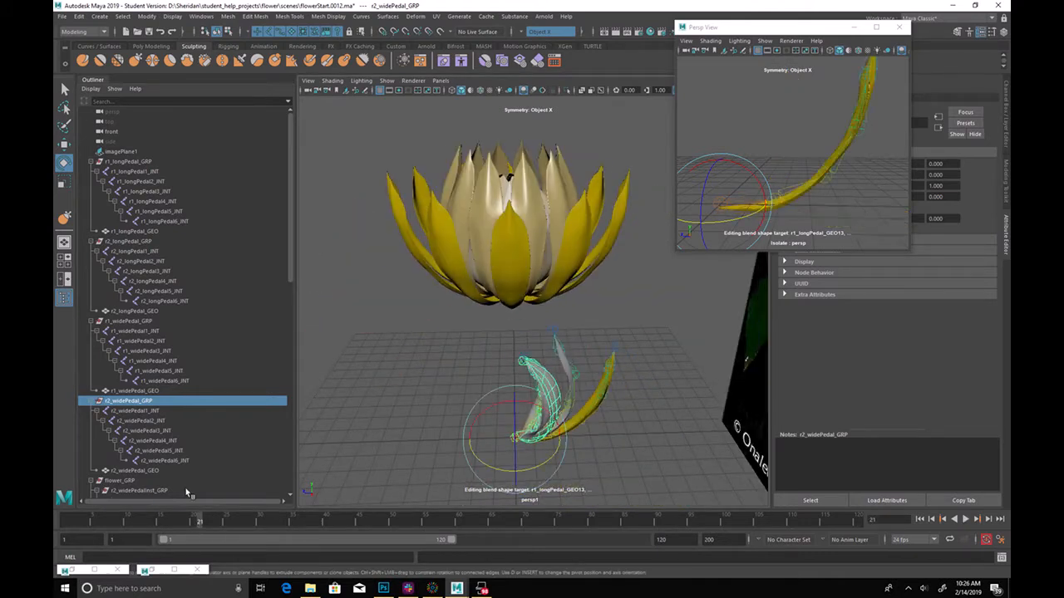
click(154, 410)
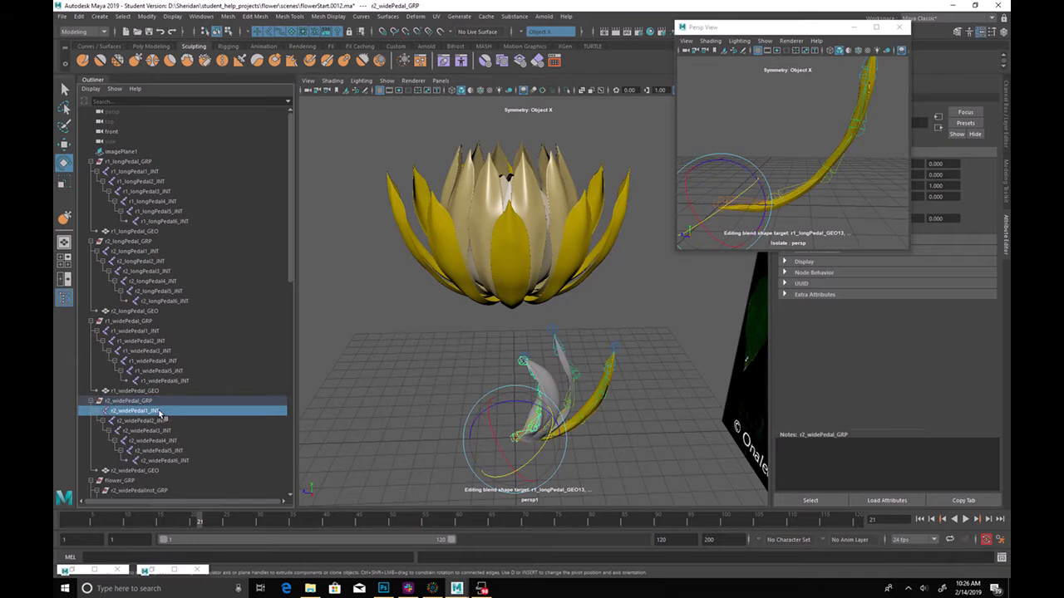
ctrl+click(165, 332)
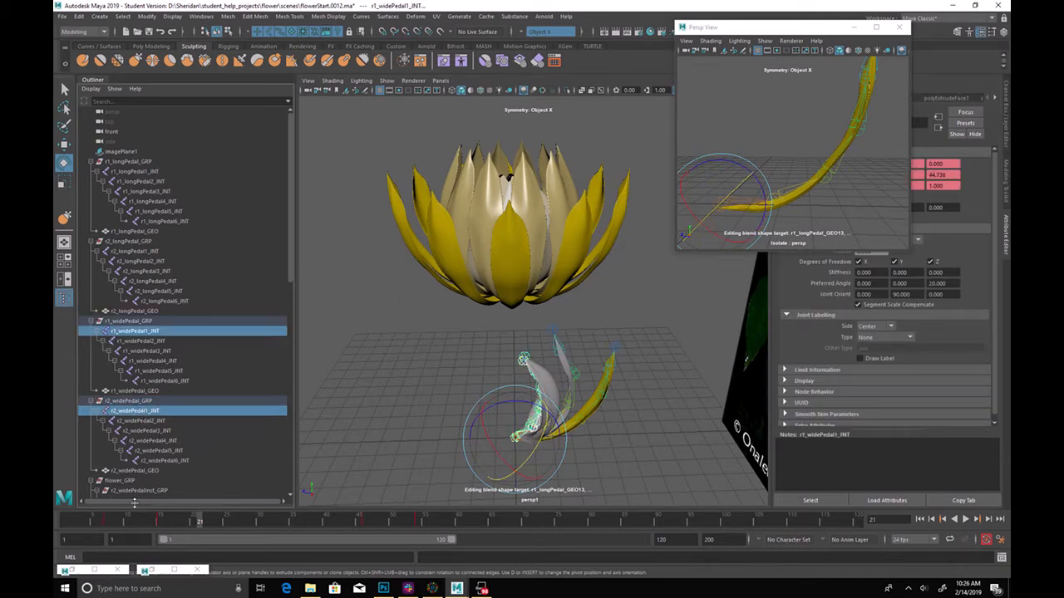
Select r2_widePedal_GRP, return to frame 1, and expand the group's full joint hierarchy in the Dope Sheet
click(138, 401)
alt+drag(473, 320, 470, 343)
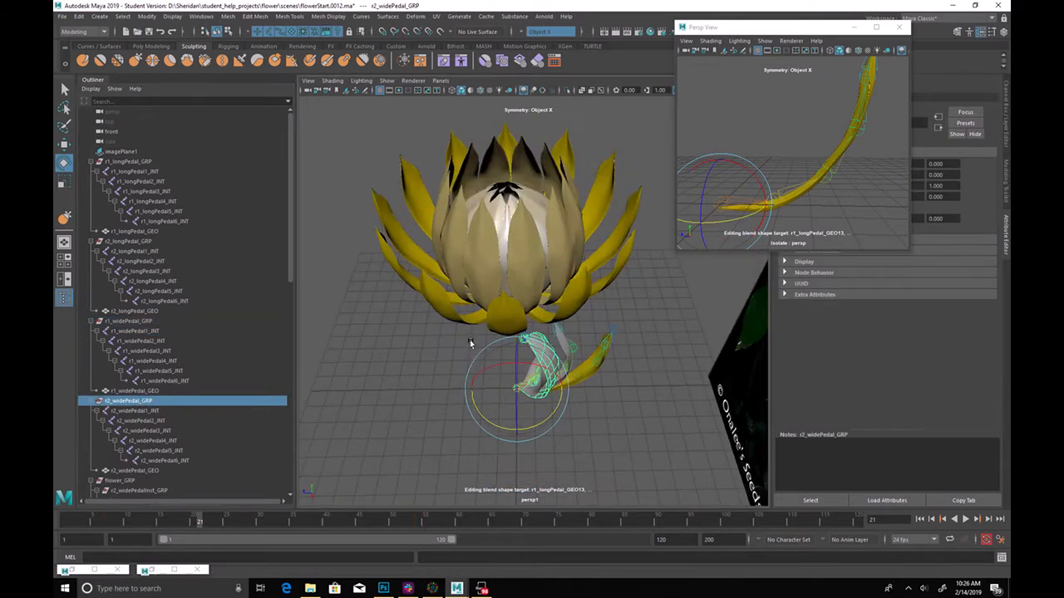
drag(69, 527, 58, 488)
alt+drag(436, 336, 460, 302)
alt+middle_drag(460, 302, 435, 223)
alt+right_drag(435, 223, 470, 259)
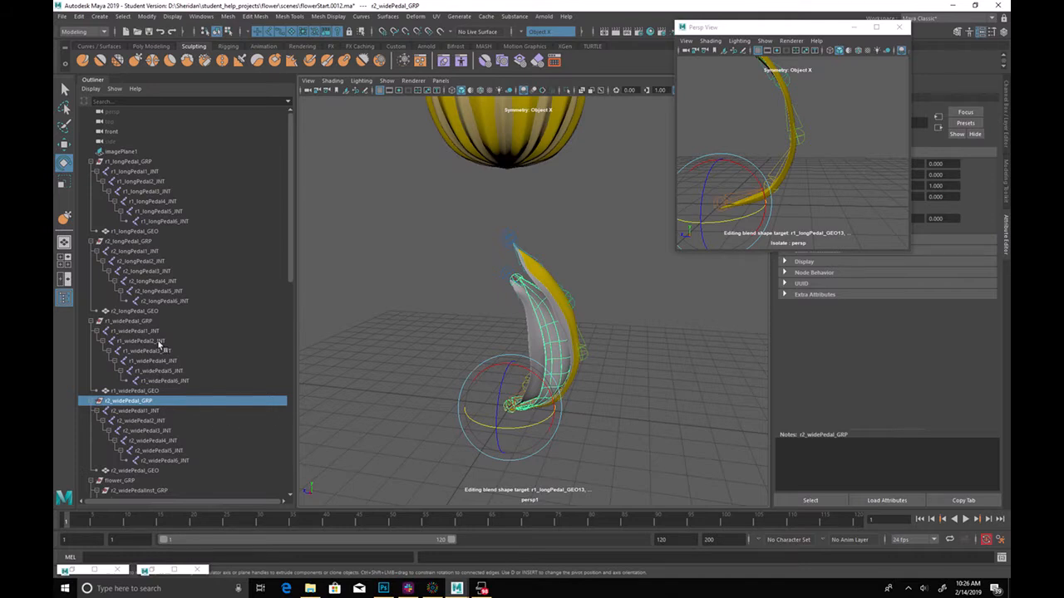
alt+drag(474, 191, 520, 240)
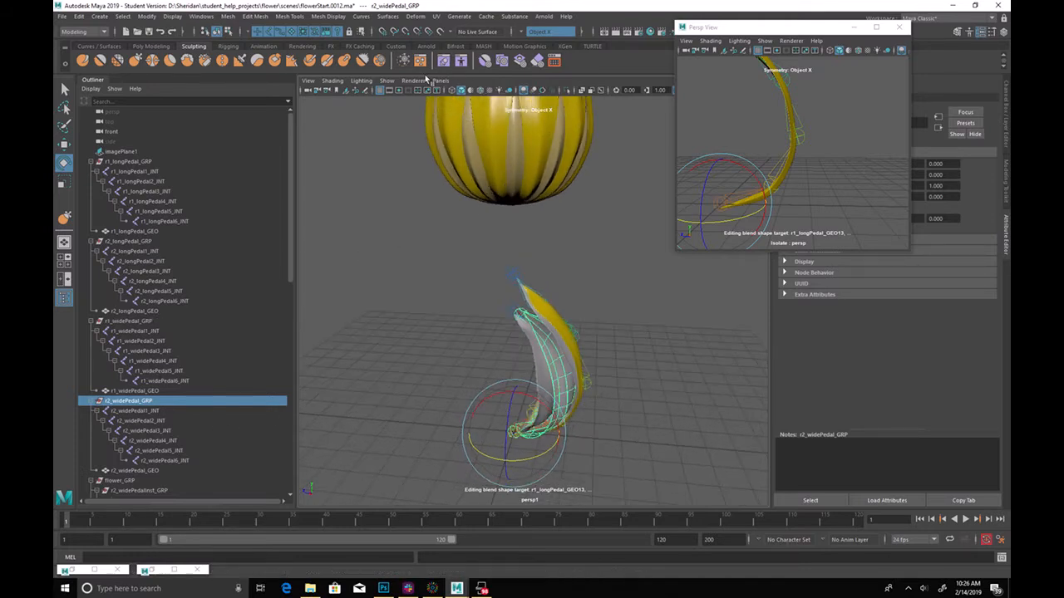
click(560, 61)
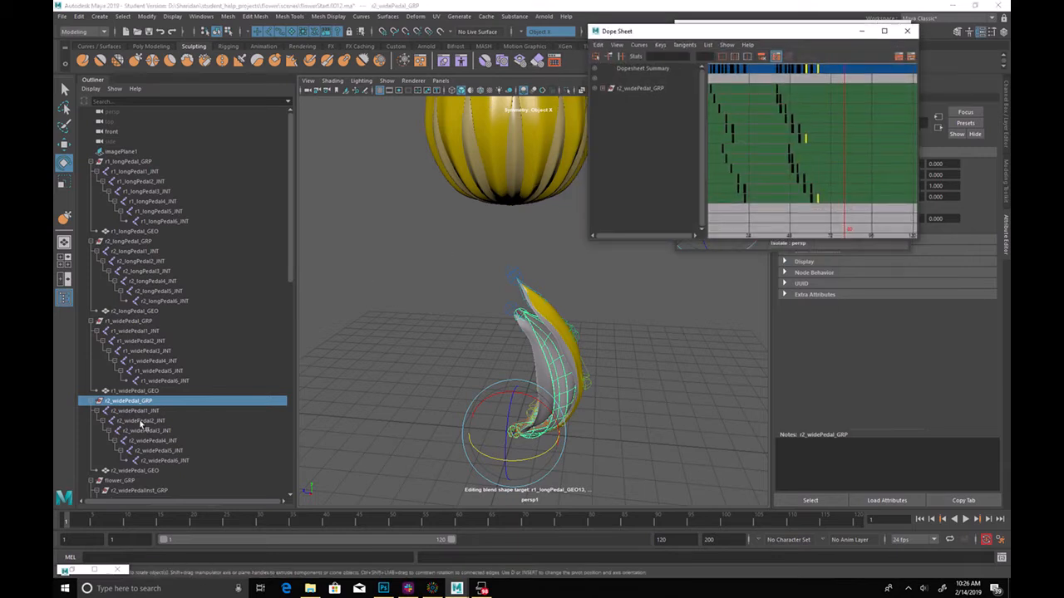
click(605, 89)
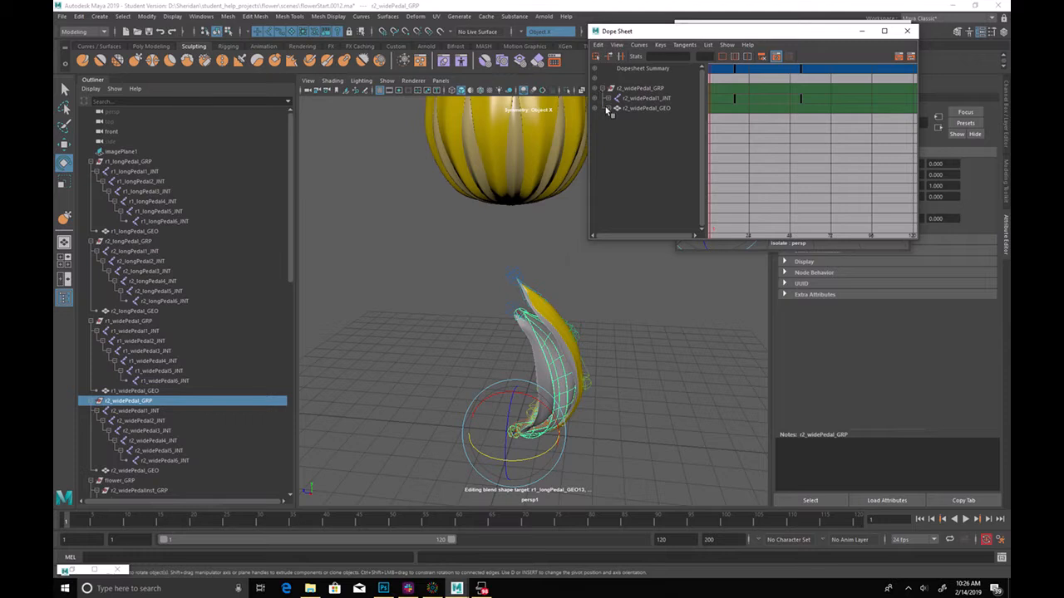
shift+click(610, 98)
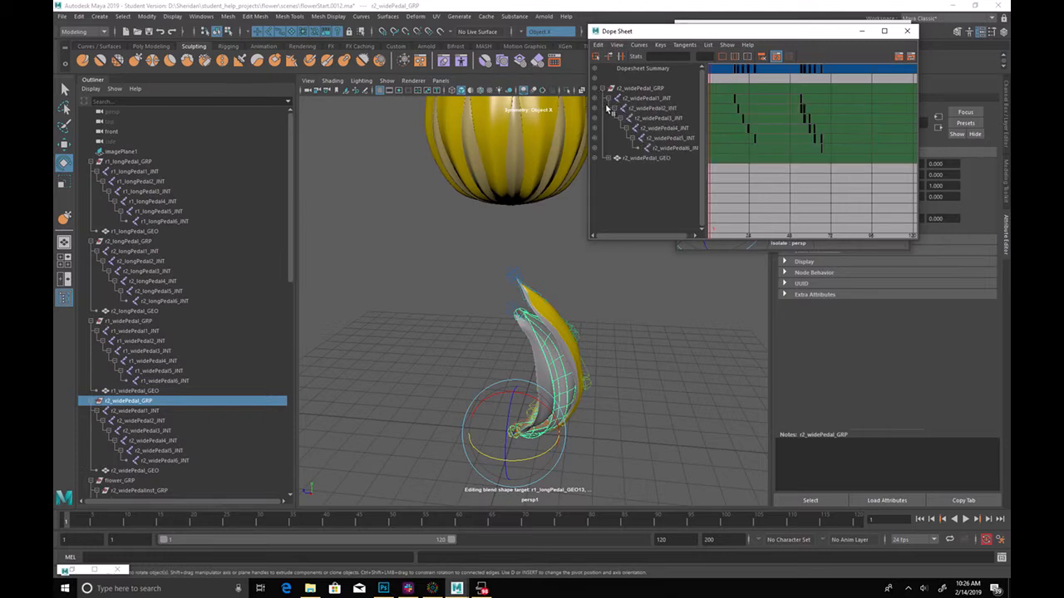
Select all keys of the r2 wide petal joints and shift them 4 frames earlier, placing r2_widePedal1_JNT's first key at frame 11
drag(767, 118, 845, 172)
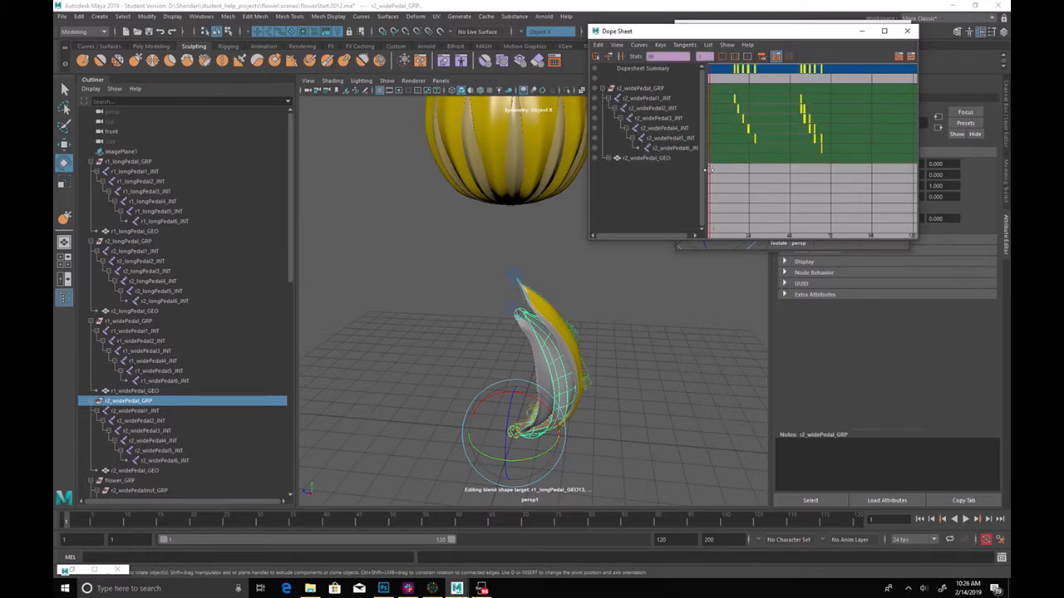
alt+middle_drag(756, 154, 828, 156)
alt+right_drag(828, 157, 949, 134)
alt+middle_drag(740, 173, 781, 172)
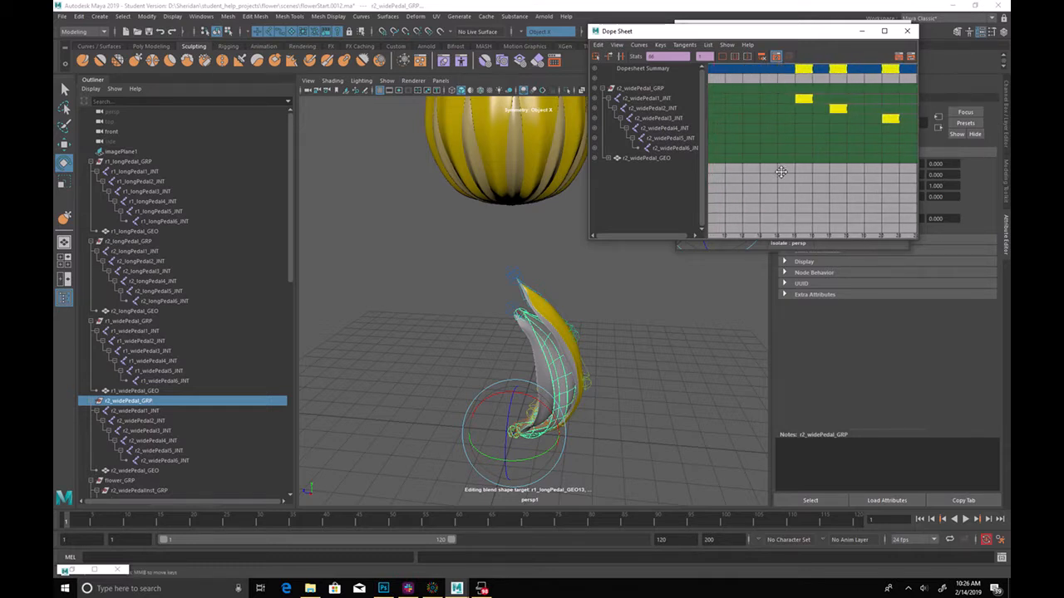
key(w)
middle_drag(803, 111, 727, 127)
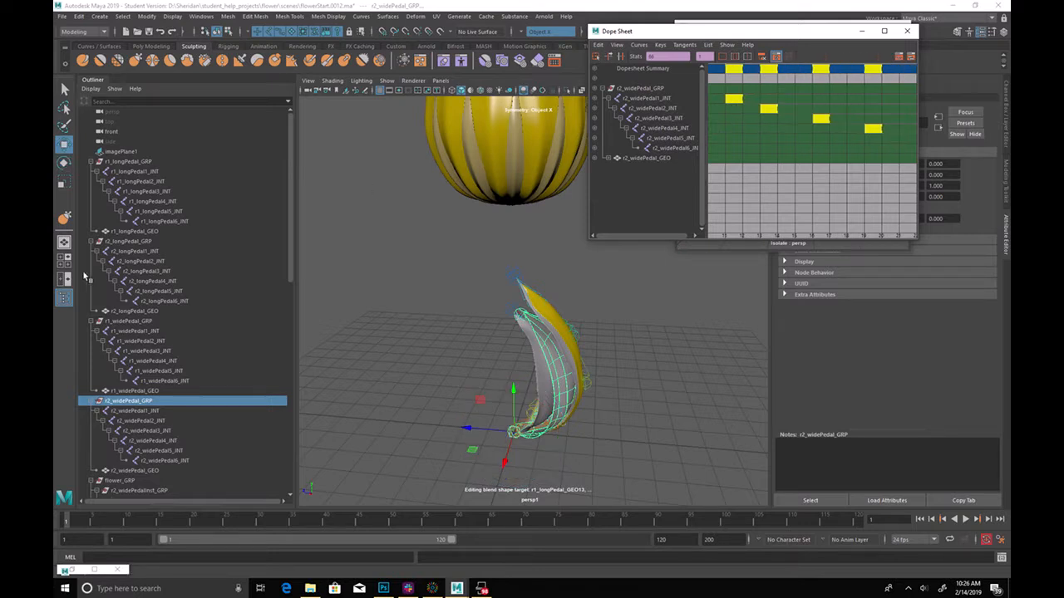
Select all keys of the r1 wide petal joints and shift them 7 frames later, placing r1_widePedal1_JNT's first key at frame 14
click(135, 331)
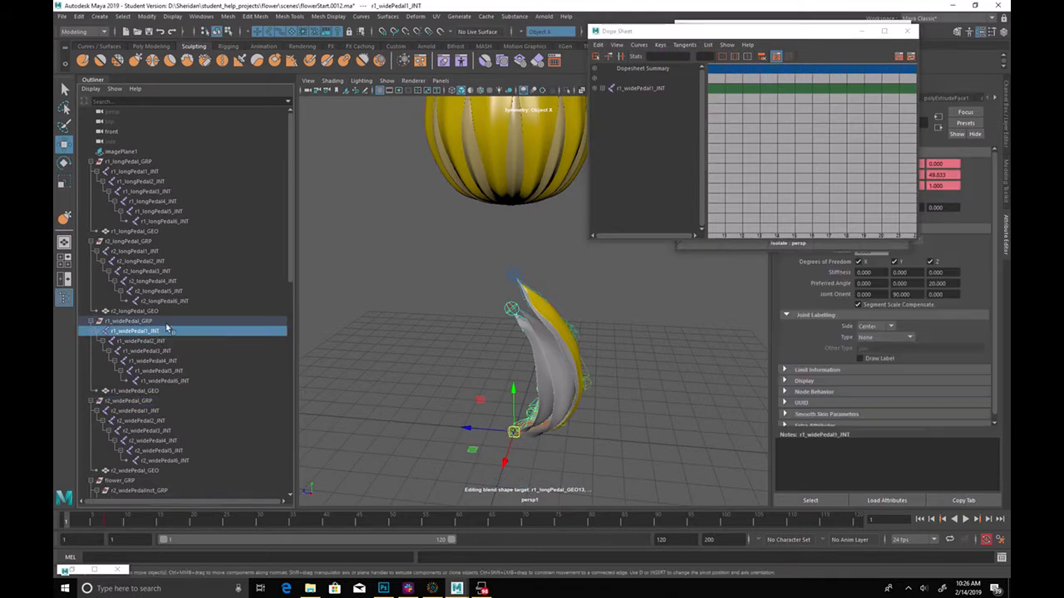
shift+click(602, 88)
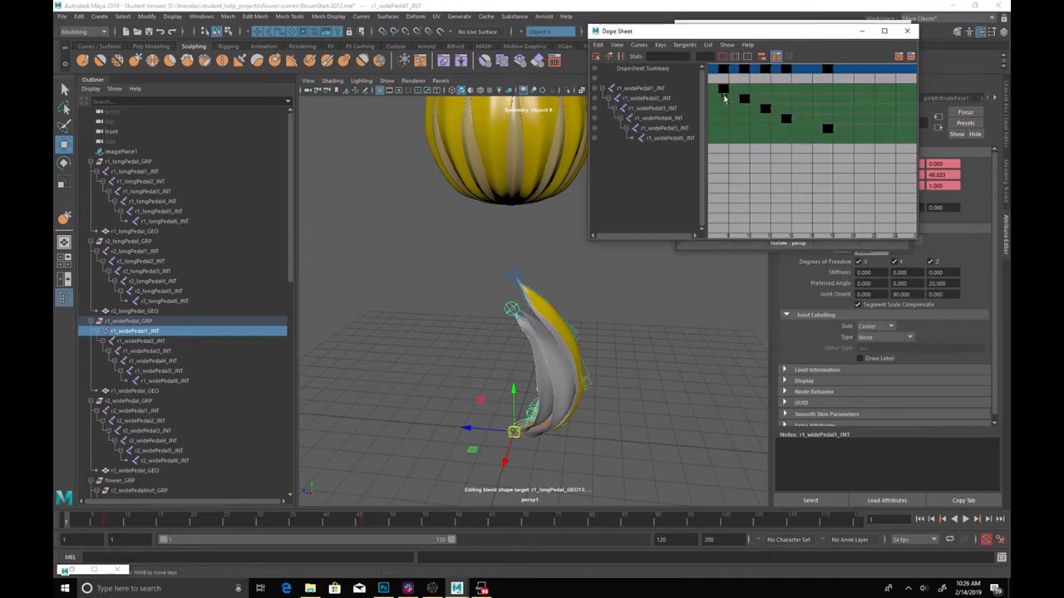
click(660, 91)
alt+middle_drag(750, 125, 782, 123)
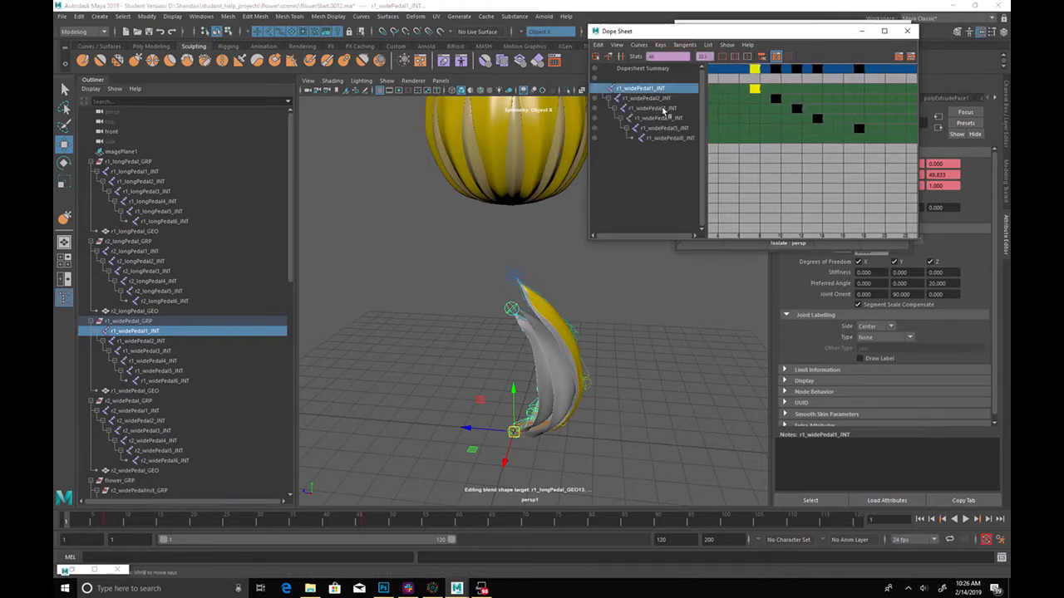
shift+click(668, 138)
middle_drag(769, 200, 828, 199)
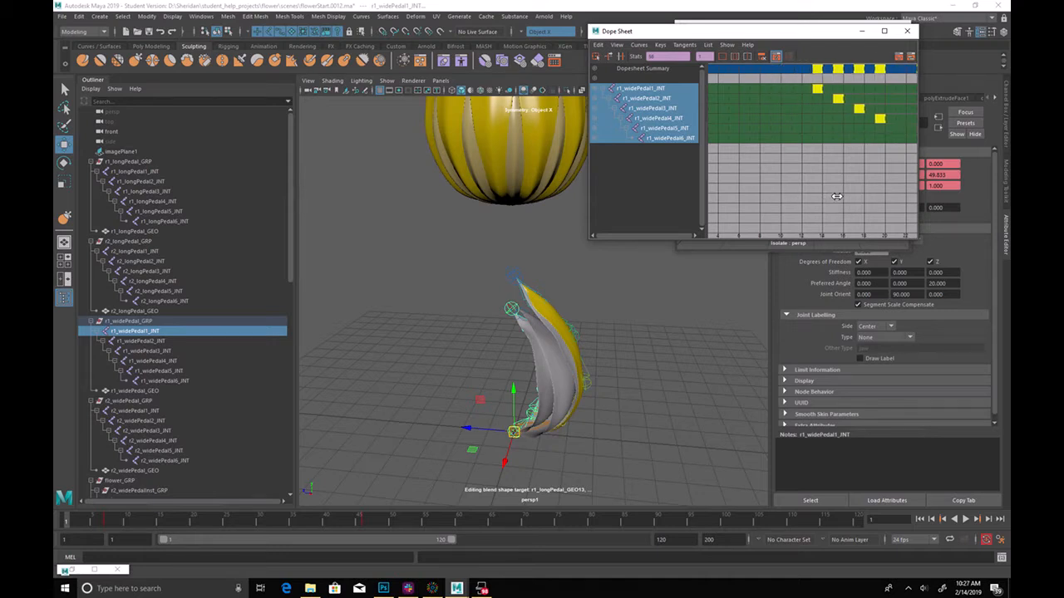
middle_drag(836, 196, 836, 197)
Play back the flower opening and examine how the wide petals and their joints unfold up to frame 72
alt+right_drag(611, 370, 388, 338)
alt+drag(388, 338, 599, 427)
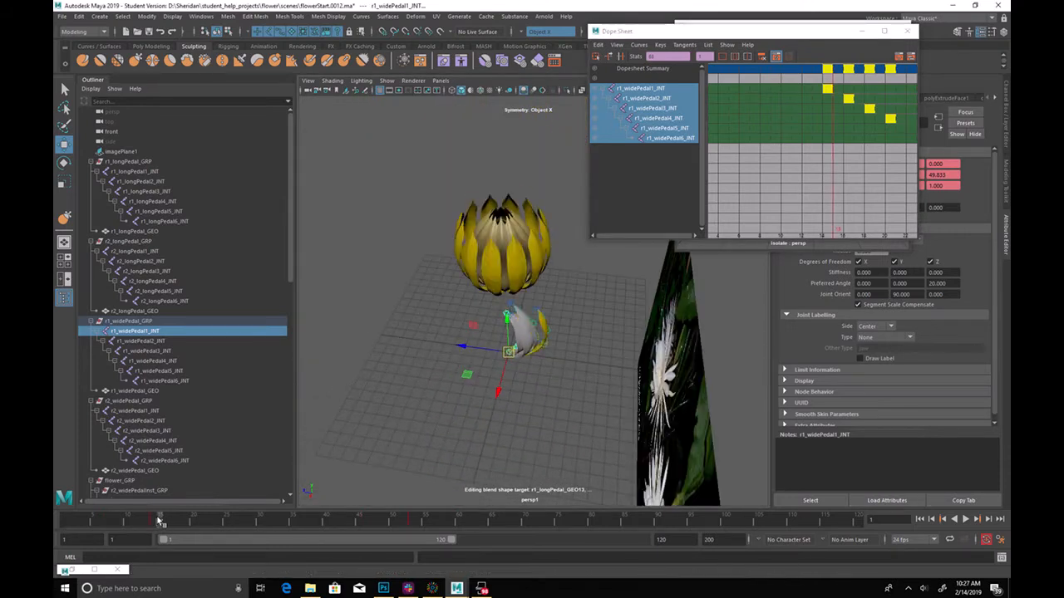
click(965, 518)
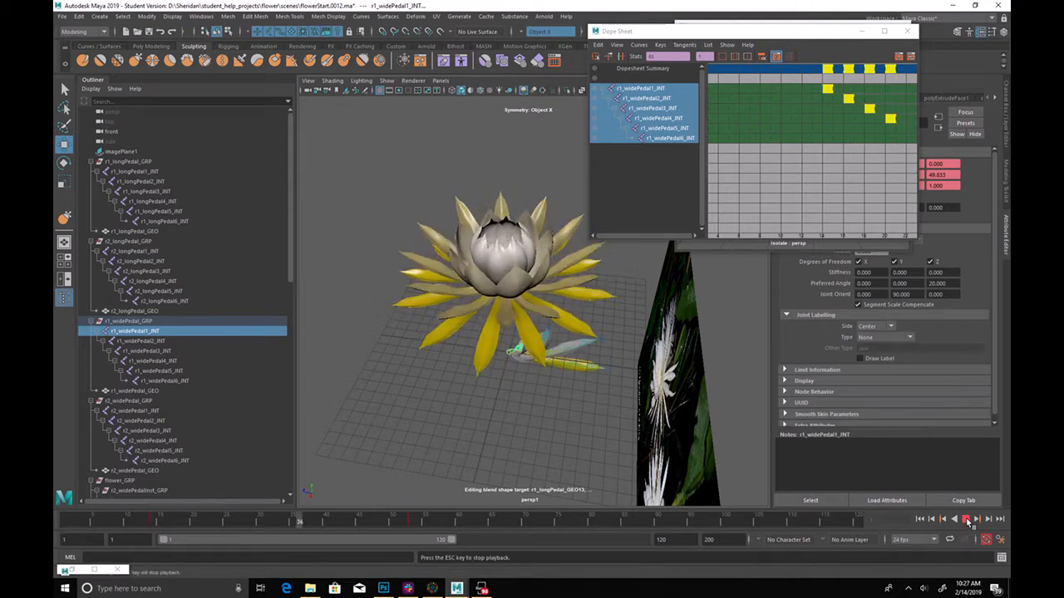
click(965, 519)
alt+drag(665, 391, 612, 378)
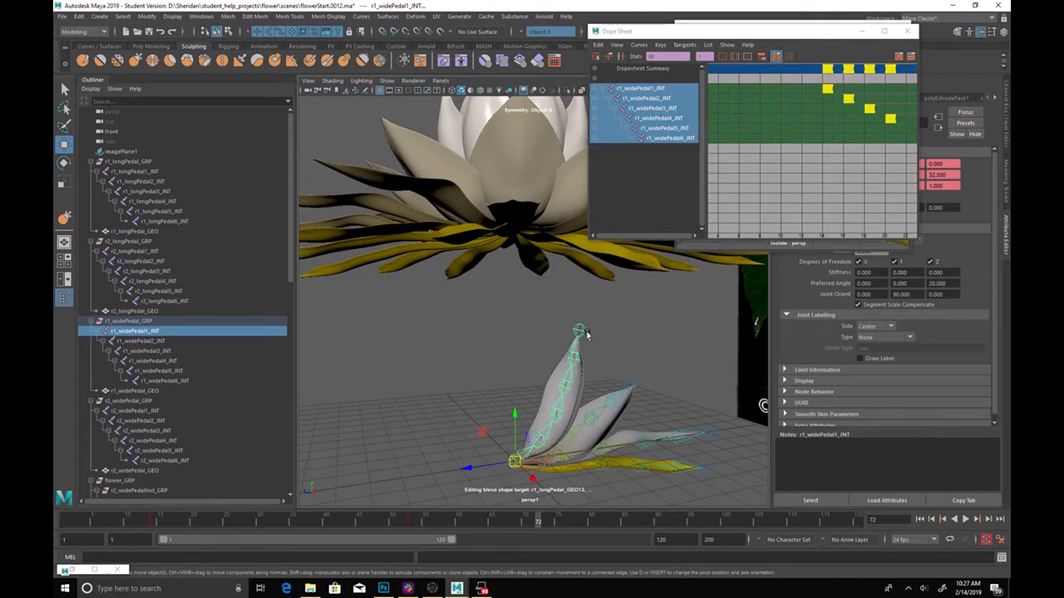
alt+drag(586, 333, 520, 354)
Select the petal instances r2_widePedal_GEO1 through r2_widePedal_GEO8 and key all their channels at frames 11 and 51
click(552, 305)
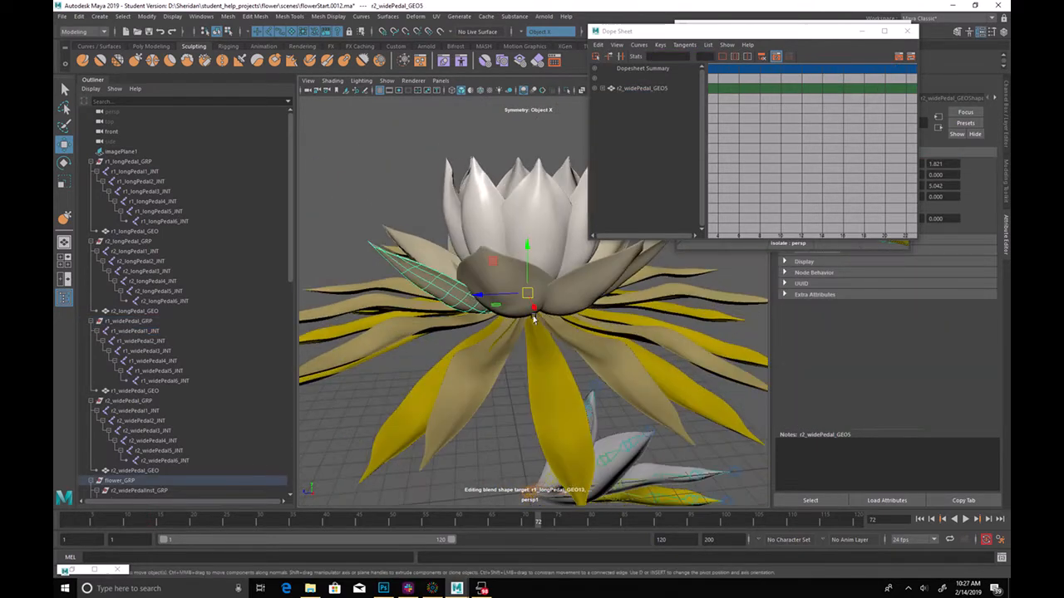
key(f)
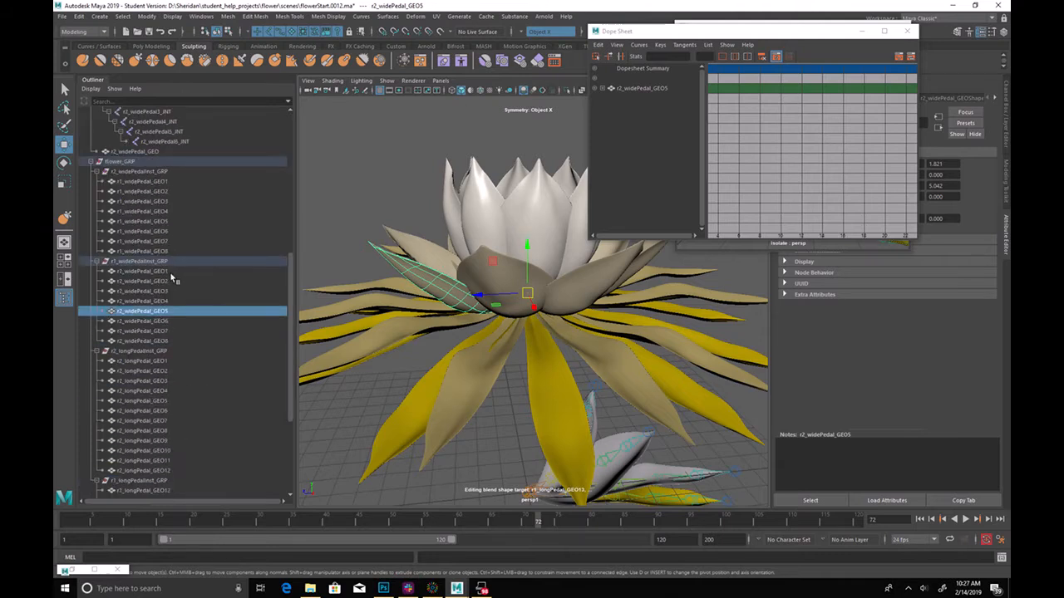
click(170, 274)
shift+click(164, 341)
mouse_move(172, 526)
mouse_down()
mouse_move(134, 526)
mouse_move(368, 547)
mouse_move(401, 525)
mouse_up()
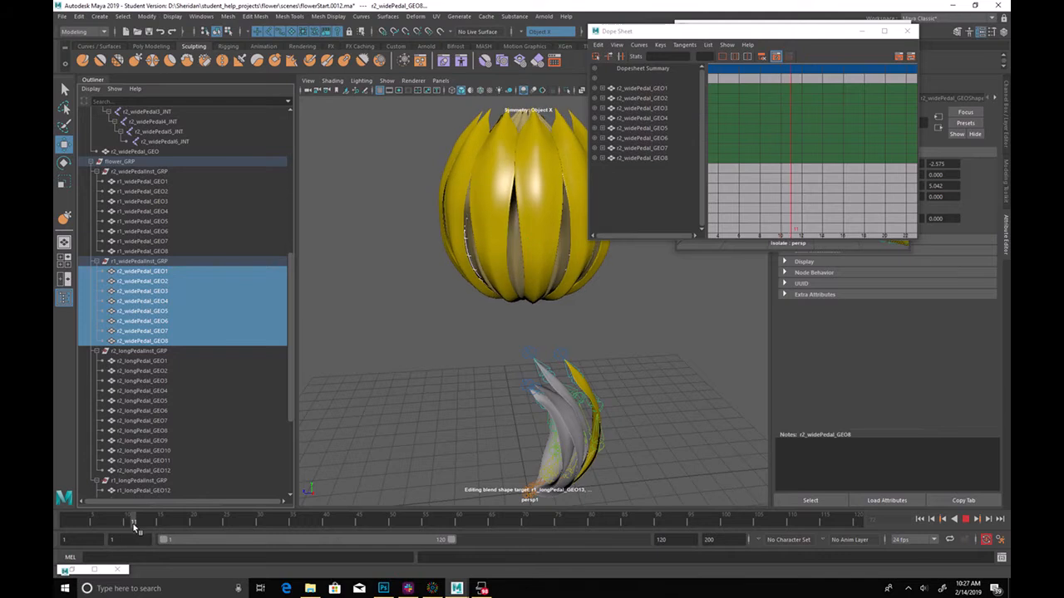
key(s)
key(alt+v)
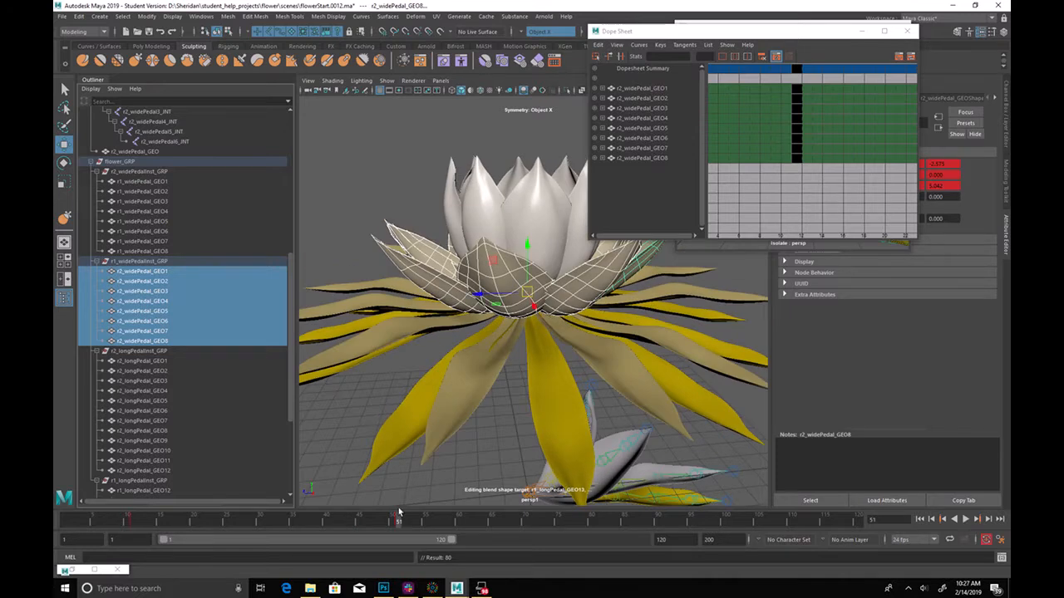
key(alt+v)
key(e)
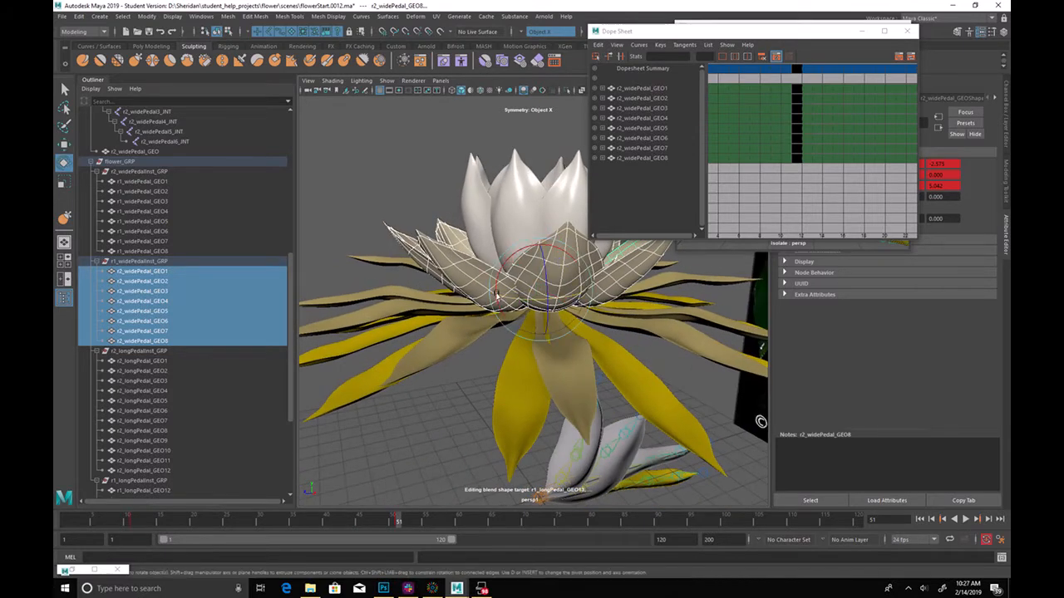
click(479, 286)
mouse_move(514, 280)
mouse_down()
mouse_move(507, 286)
mouse_move(543, 309)
mouse_move(523, 300)
mouse_up()
key(ctrl+z)
key(ctrl+z)
key(q)
Select petal r2_widePedal_GEO5, show its channel values, and expand the r1_wide_BLD blend shape's attributes
click(453, 285)
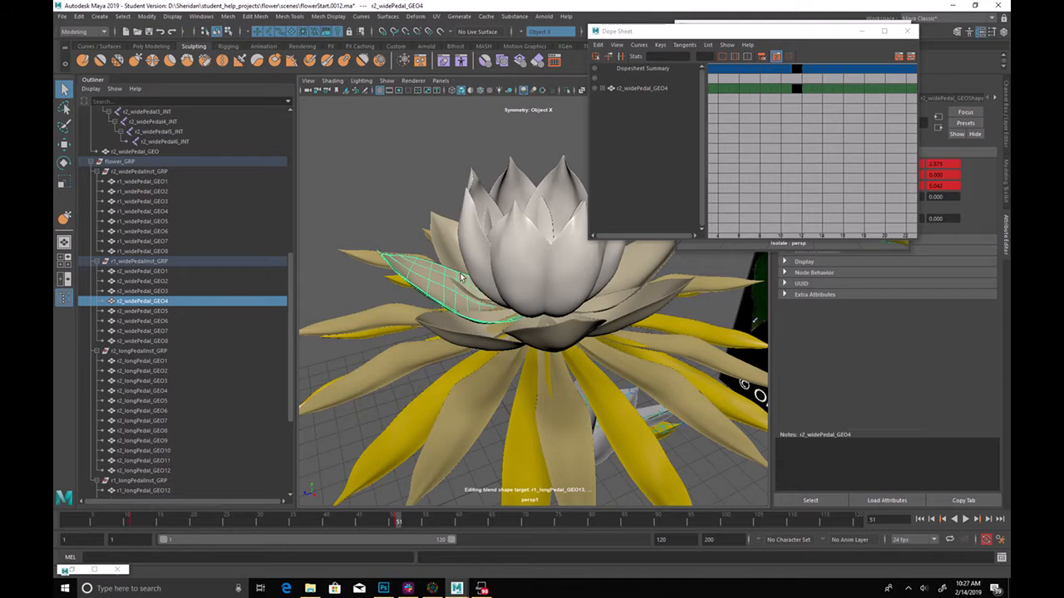
key(e)
click(478, 328)
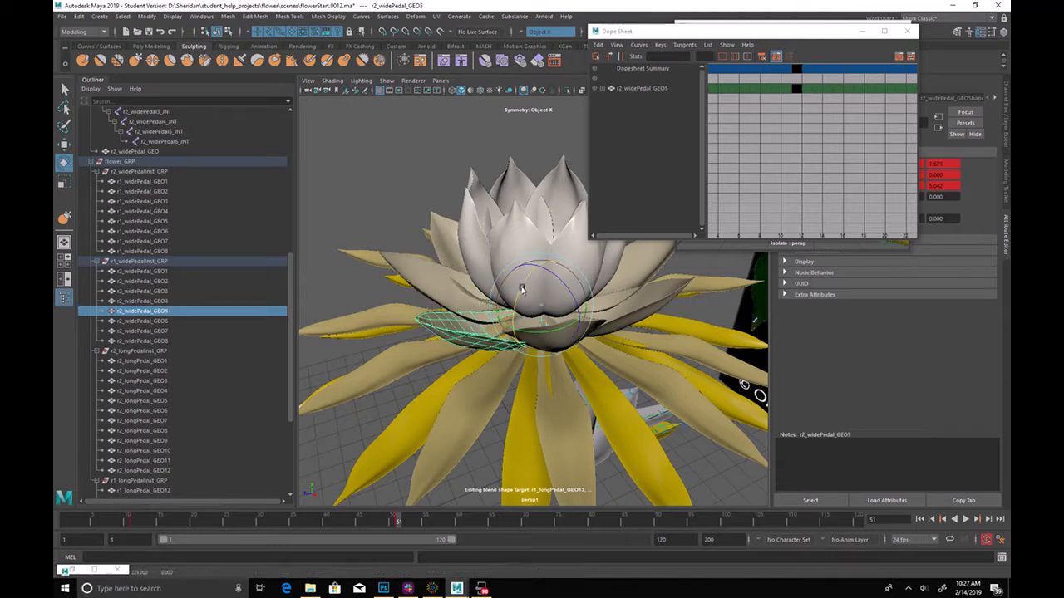
key(ctrl+a)
drag(799, 33, 616, 17)
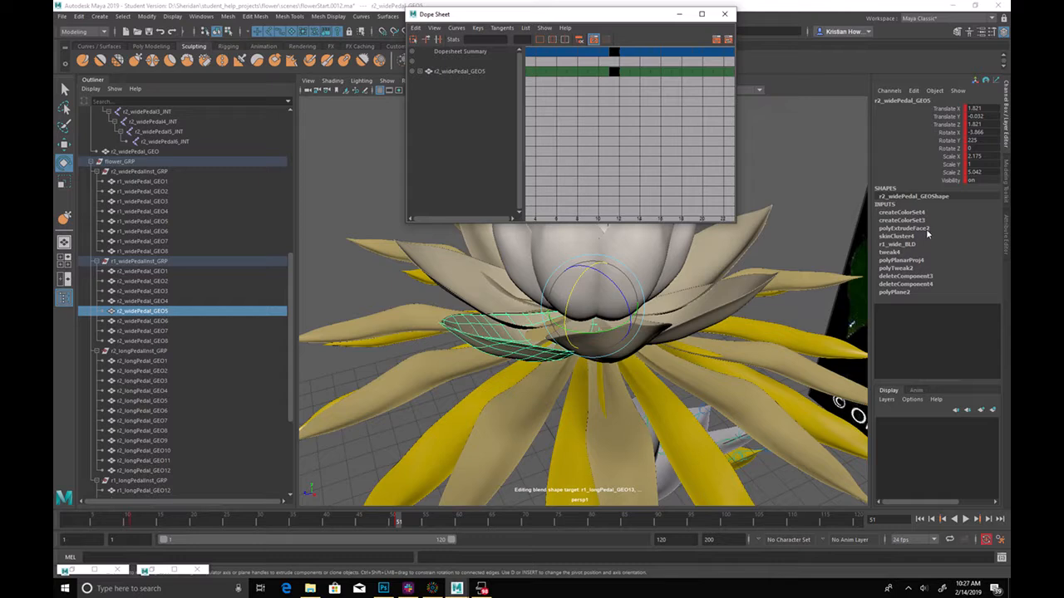
click(910, 247)
Reduce the r2_widePedal_GEO9 blend shape weight in r1_wide_BLD to 0.6
alt+drag(648, 365, 473, 351)
alt+drag(467, 469, 488, 409)
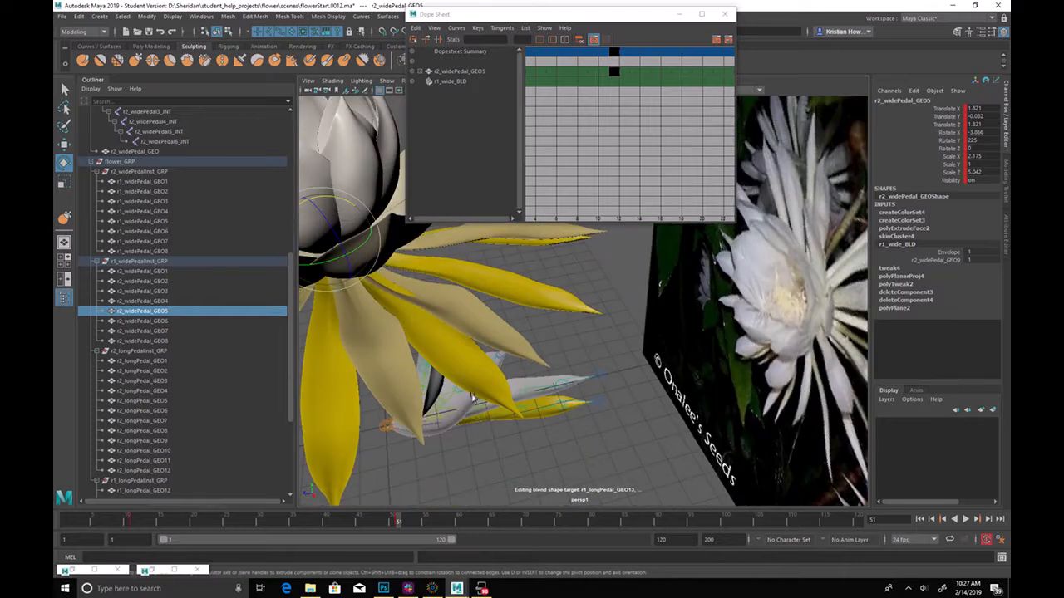
alt+drag(537, 385, 865, 379)
alt+drag(560, 331, 870, 272)
click(926, 260)
middle_drag(795, 376, 791, 374)
alt+drag(696, 350, 606, 439)
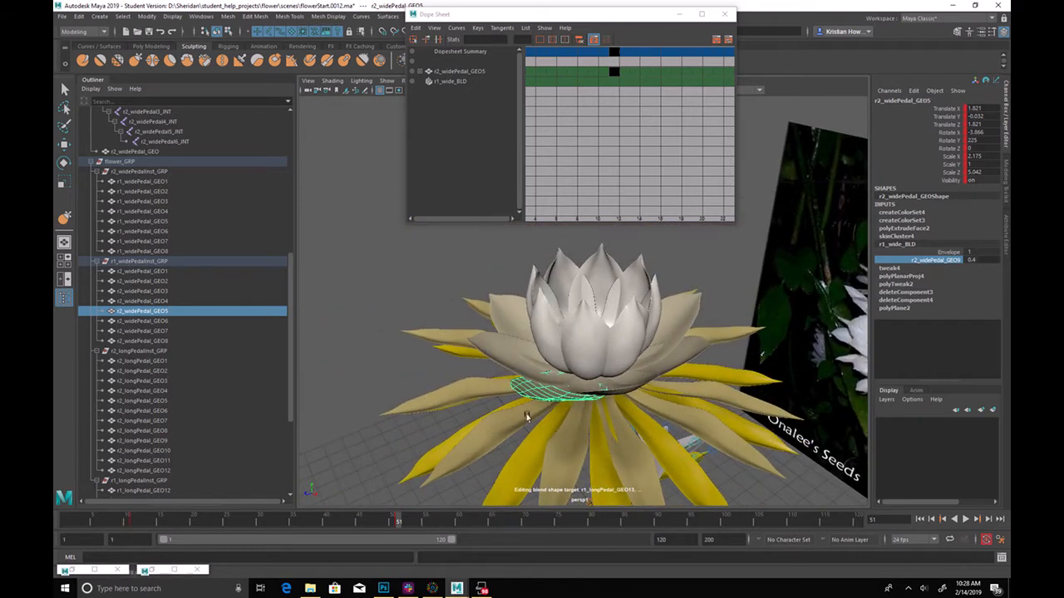
middle_drag(374, 364, 377, 362)
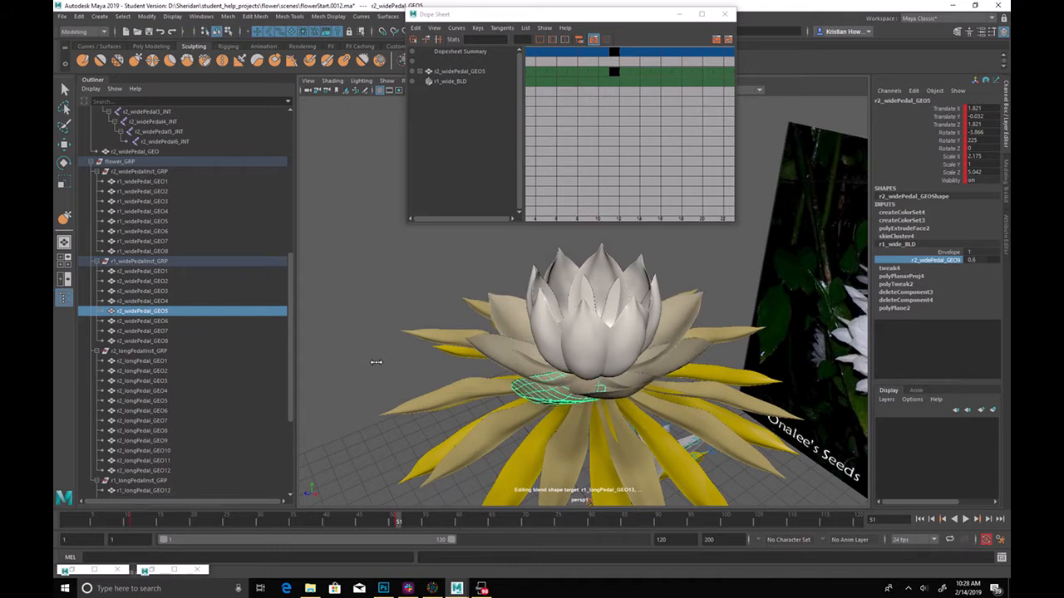
alt+drag(377, 367, 496, 383)
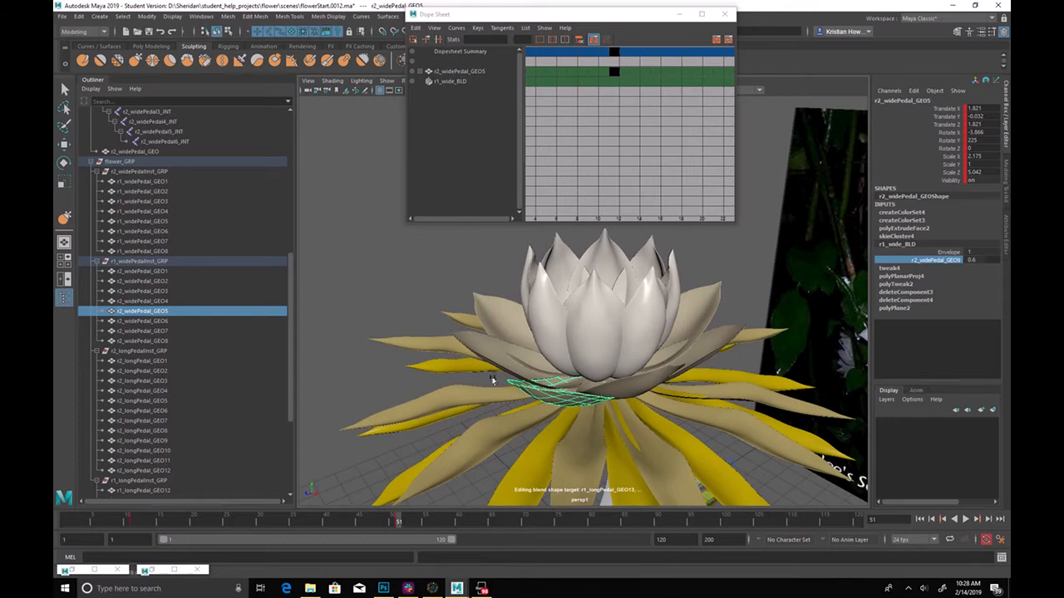
Try rotating petal r2_widePedal_GEO4 about 4.4 degrees around X at frame 51
click(492, 367)
key(e)
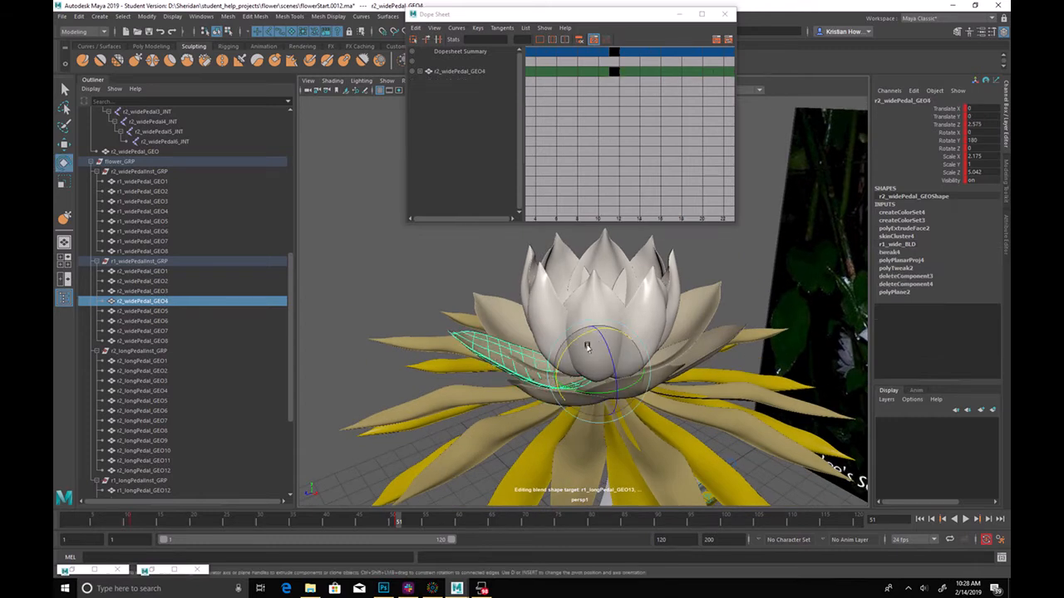
drag(561, 360, 570, 349)
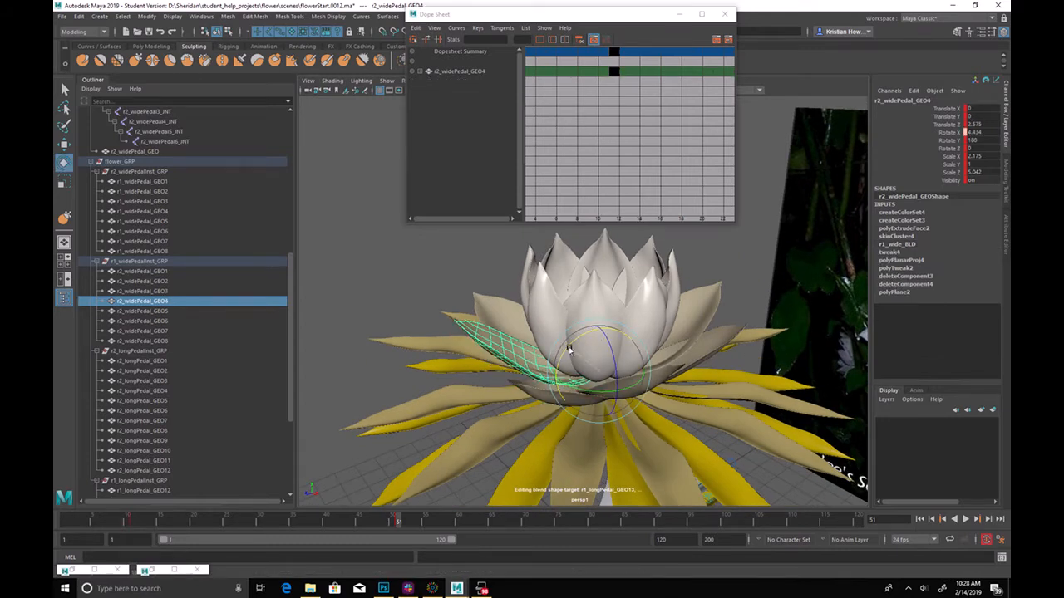
key(ctrl+z)
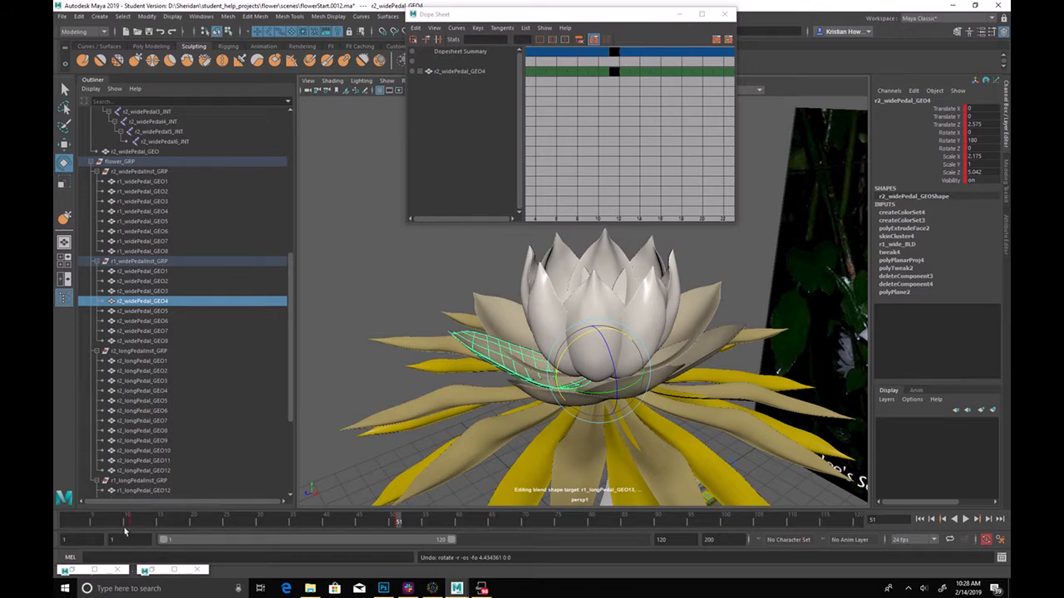
Key the r1_wide_BLD channels at frame 51 with the r2_widePedal_GEO9 weight at 0.6
click(906, 246)
click(914, 260)
right_click(915, 261)
click(930, 292)
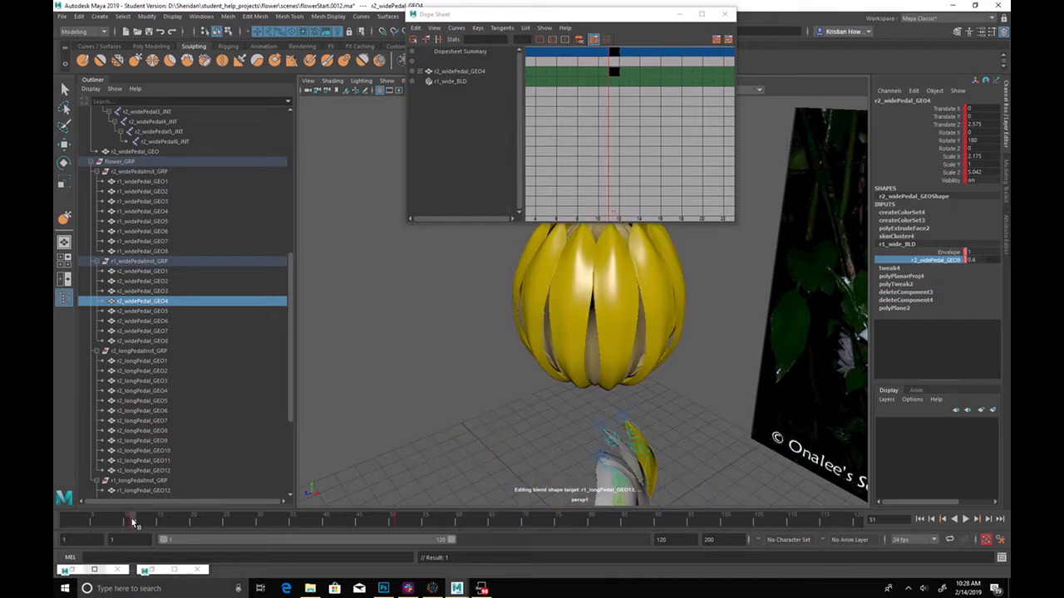
Set the r1_wide_BLD weight r2_widePedal_GEO9 to 1 at frame 11, key it, and check the opening back to frame 51
click(939, 271)
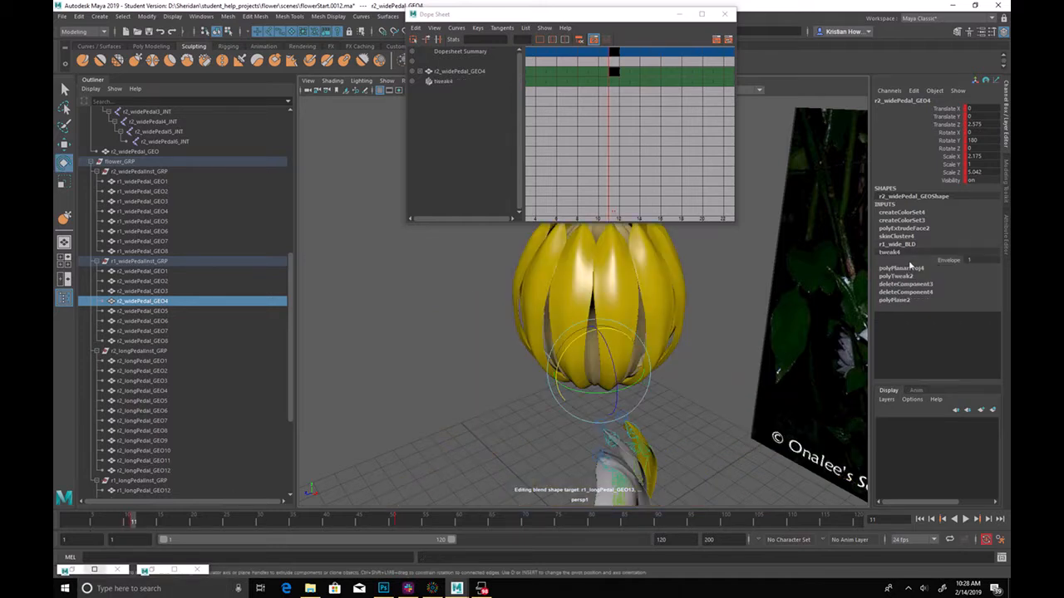
click(897, 244)
click(925, 261)
middle_drag(689, 427, 798, 420)
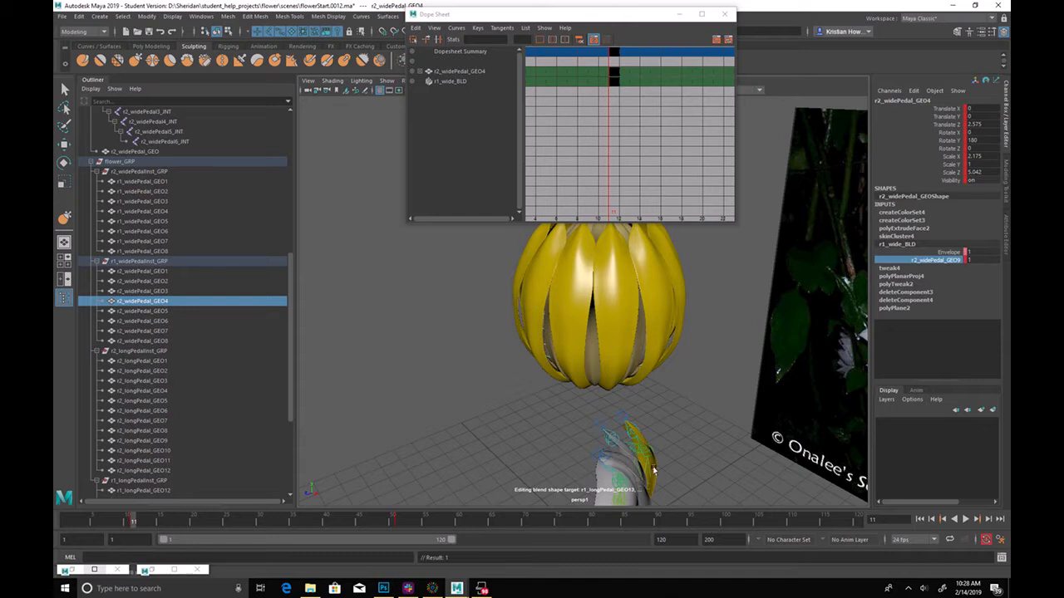
key(alt+v)
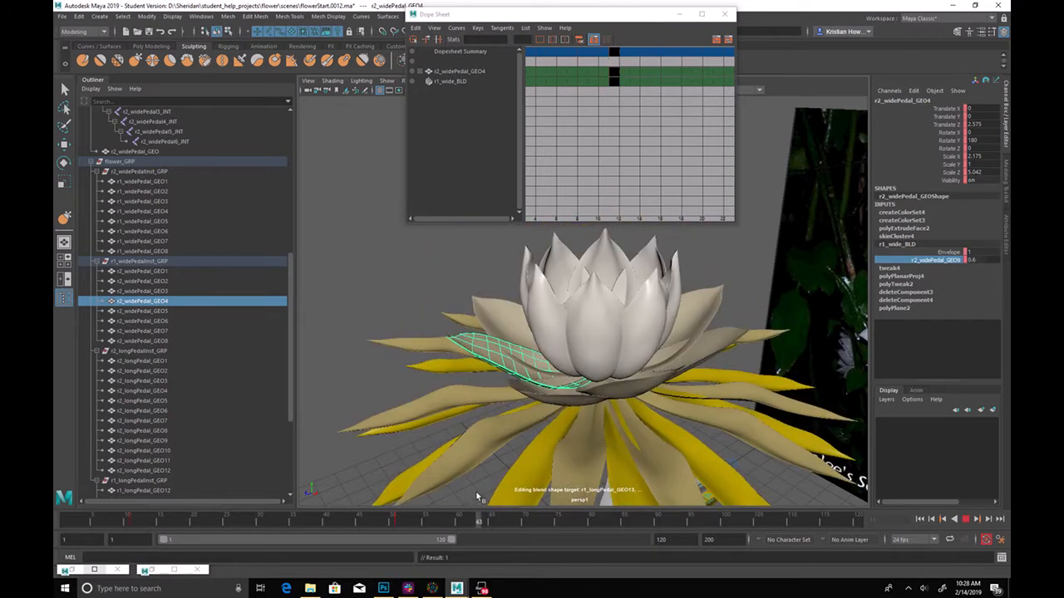
key(alt+v)
At frame 51, rotate petals r2_widePedal_GEO5 to about (3.2, 225, 0) and r2_widePedal_GEO6 to about (105.9, -83.6, -106.4) degrees
alt+drag(540, 419, 534, 424)
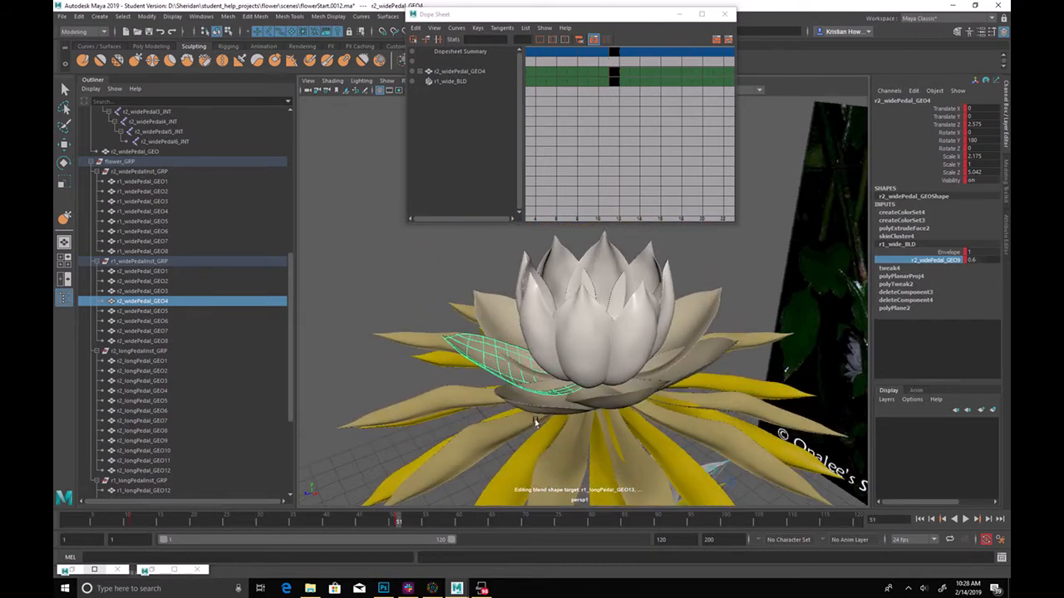
click(536, 408)
key(e)
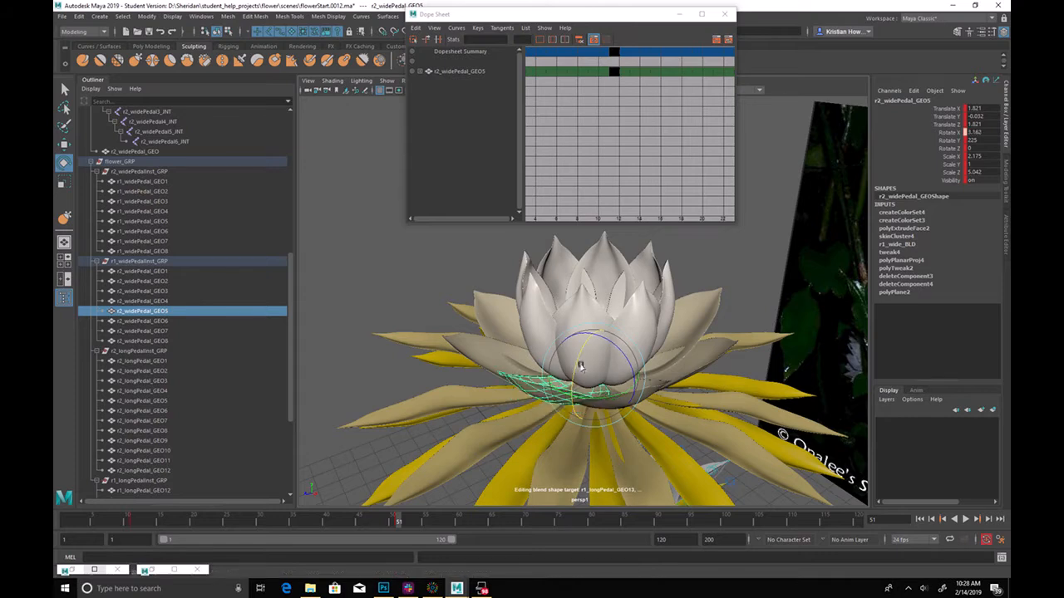
alt+drag(580, 366, 617, 415)
key(q)
click(622, 396)
key(e)
drag(545, 380, 544, 386)
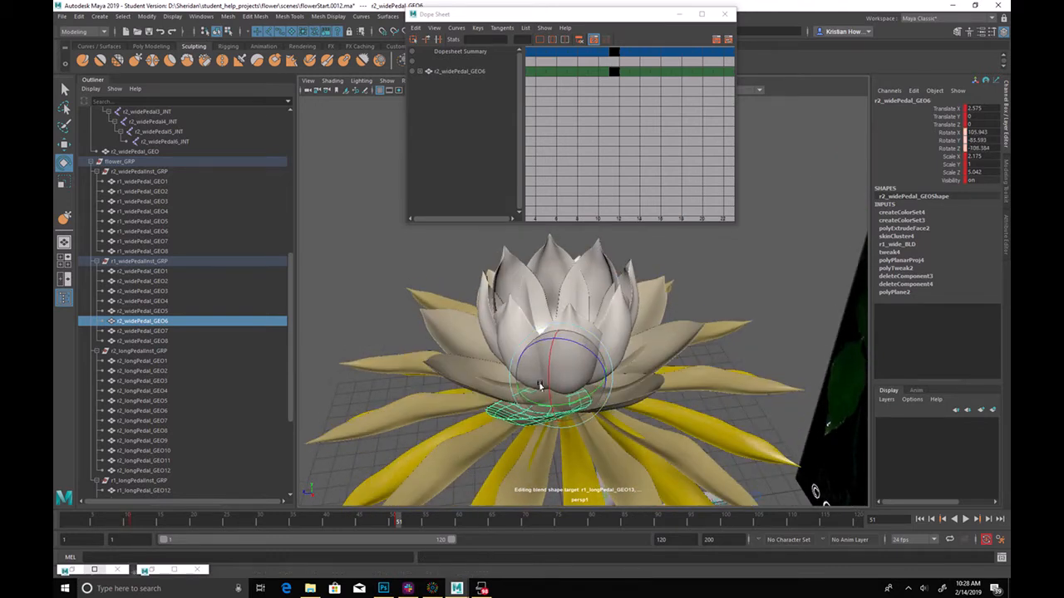
At frame 51, rotate petals r2_widePedal_GEO7 to about (4.3, -34.7, -16.1) and r2_widePedal_GEO8 to about (-7.2, 12.4, -16.8) degrees
click(594, 402)
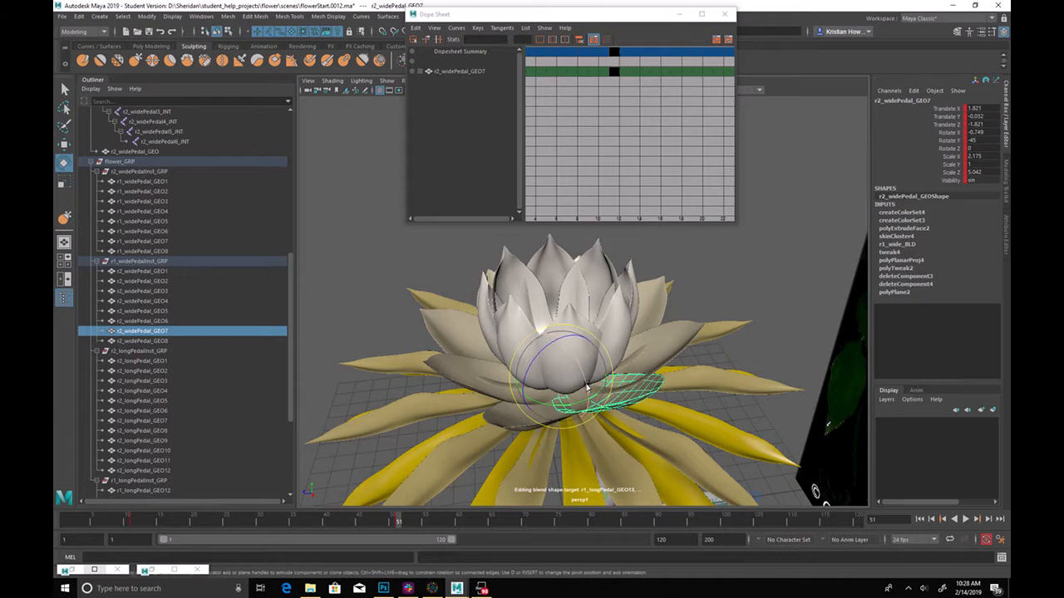
alt+drag(594, 405, 590, 352)
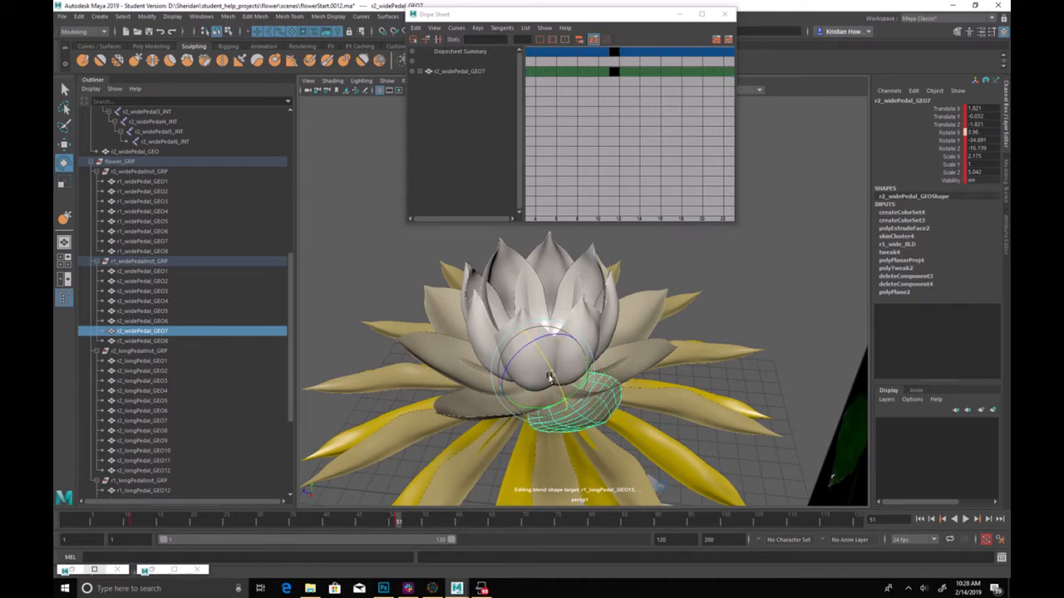
alt+drag(618, 402, 576, 391)
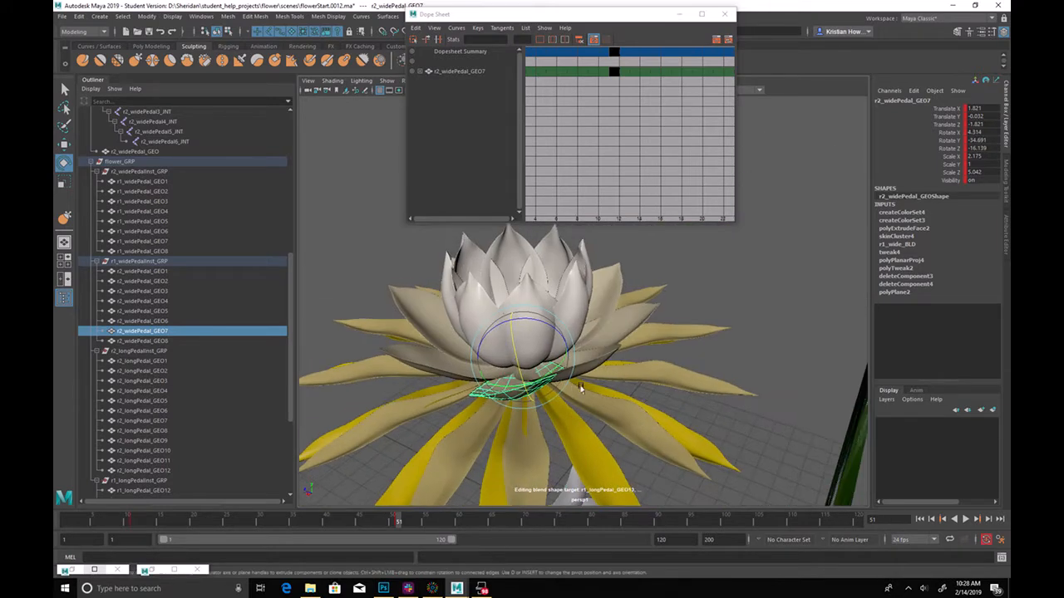
click(599, 370)
drag(551, 350, 556, 354)
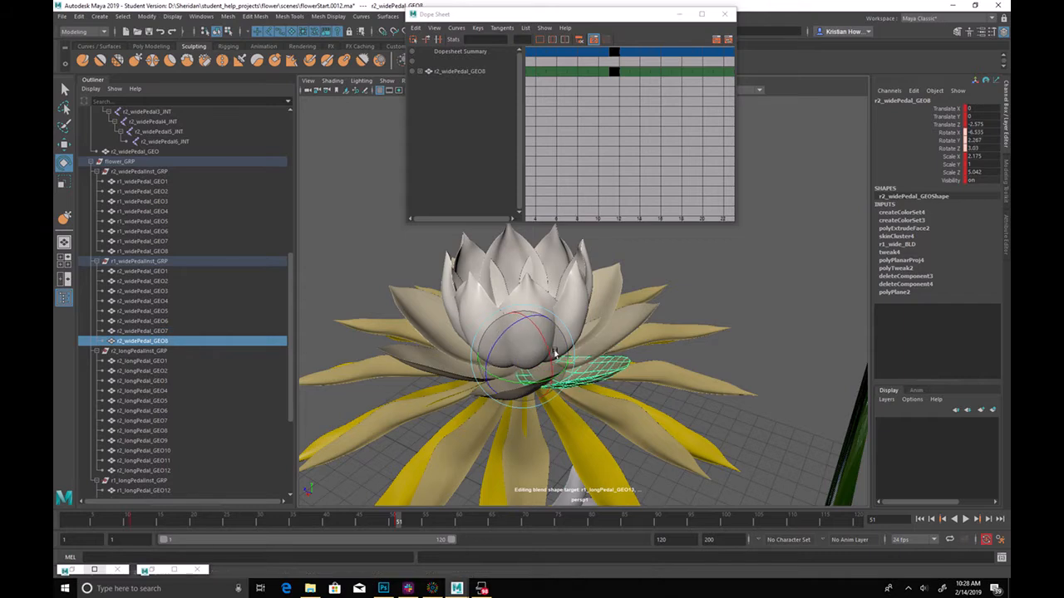
alt+drag(488, 368, 564, 331)
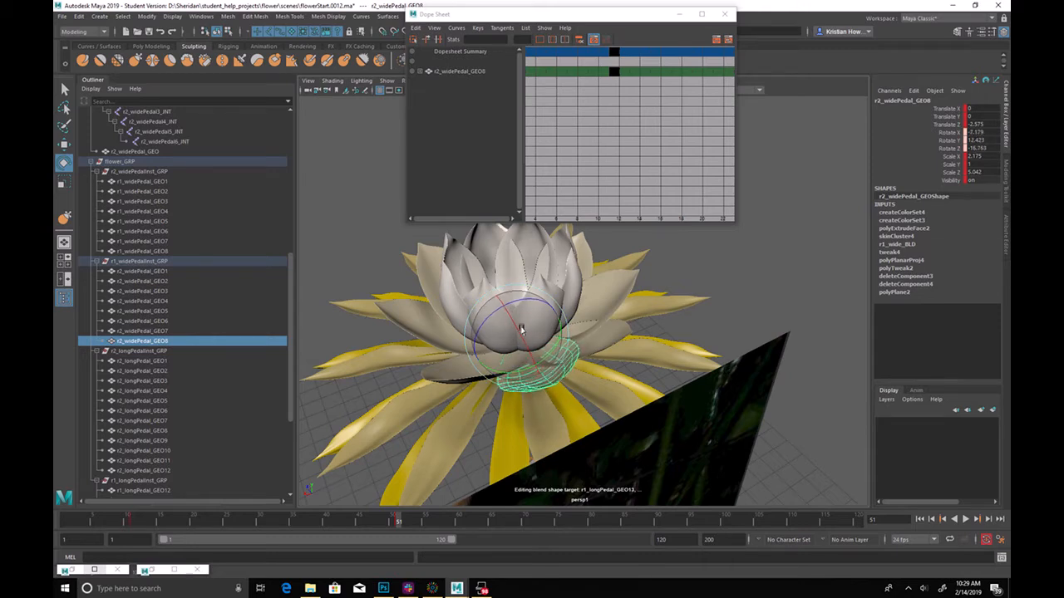
At frame 51, rotate petal r2_widePedal_GEO1 to about (-21.1, 50.7, -23.8) degrees
alt+drag(519, 331, 589, 300)
click(571, 347)
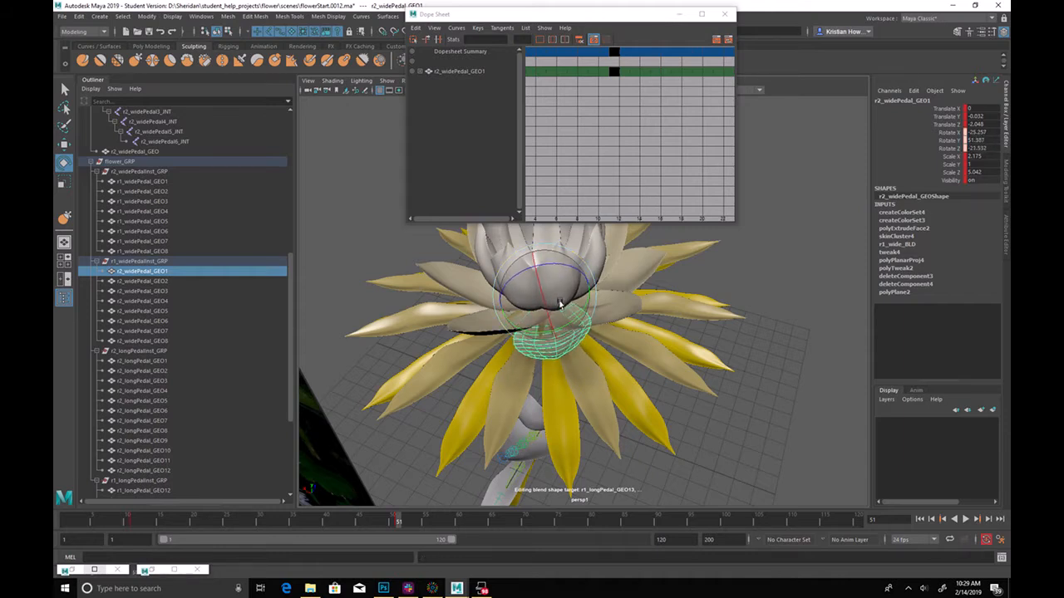
drag(559, 305, 607, 329)
click(478, 335)
key(q)
click(535, 337)
key(w)
key(e)
alt+drag(550, 305, 576, 305)
key(ctrl+z)
key(w)
click(606, 321)
key(e)
key(ctrl+z)
key(q)
At frame 51, rotate petal r2_widePedal_GEO3 to about (11.9, 147.8, 17.3) degrees
click(618, 372)
mouse_move(577, 362)
alt+mouse_down()
mouse_move(586, 355)
mouse_move(572, 359)
alt+mouse_up()
click(570, 359)
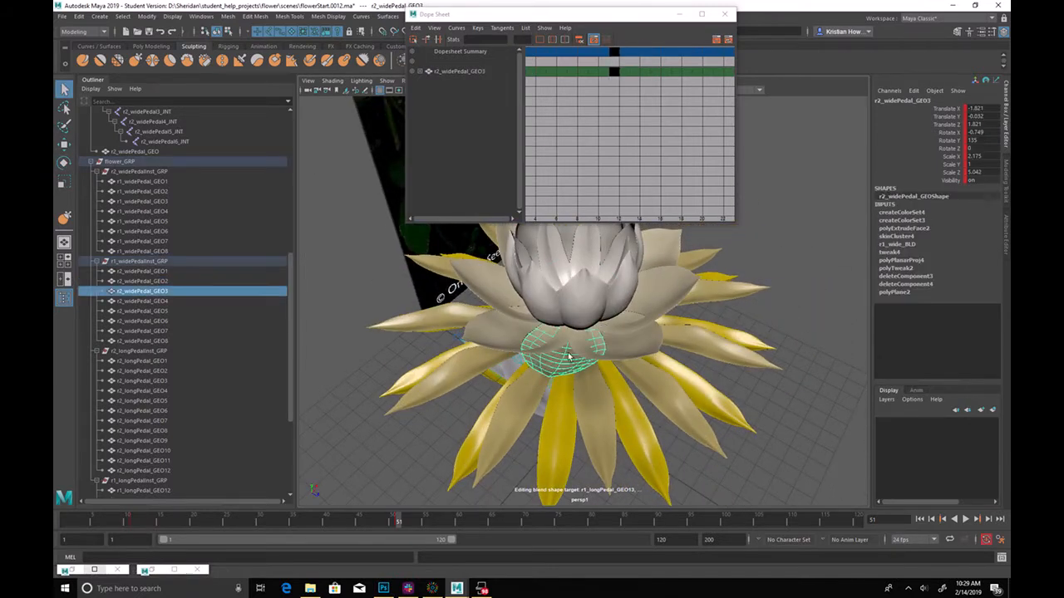
key(e)
drag(562, 299, 588, 300)
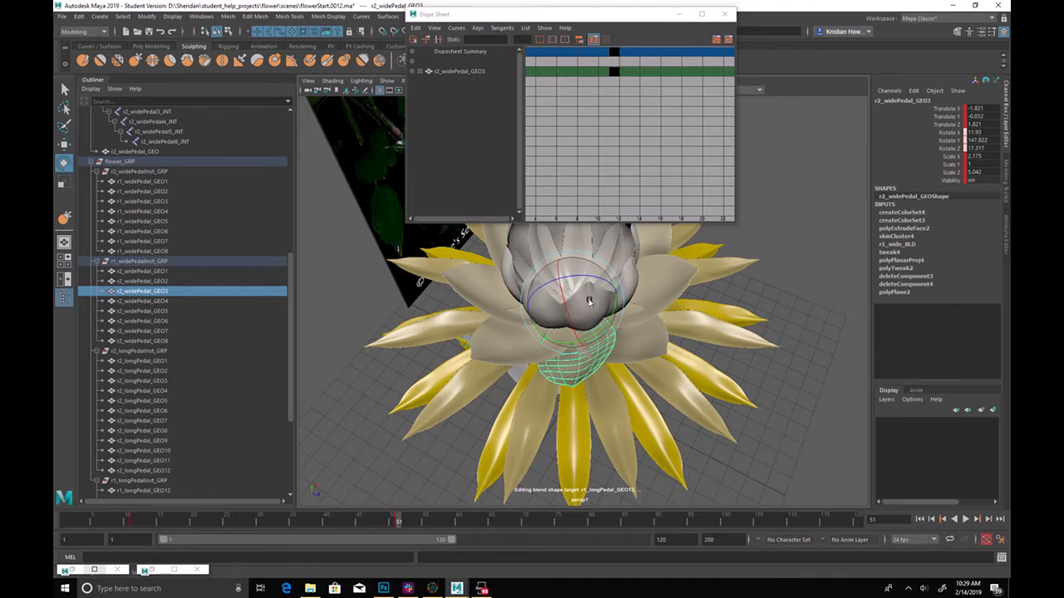
At frame 51, adjust the rotation of the wide petal beside r2_widePedal_GEO3
key(q)
click(645, 351)
alt+drag(645, 351, 590, 335)
key(e)
drag(637, 304, 606, 314)
At frame 51, rotate petal r2_widePedal_GEO5 to about (-1.9, 231.8, 8.2) degrees and clear the selection
alt+drag(627, 340, 636, 360)
click(636, 359)
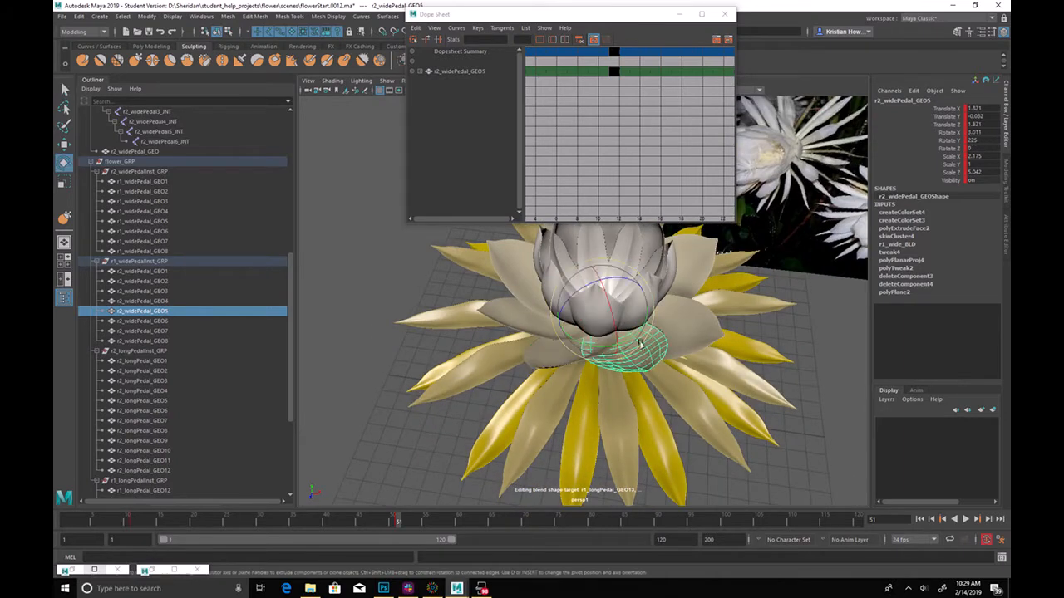
drag(651, 294, 629, 309)
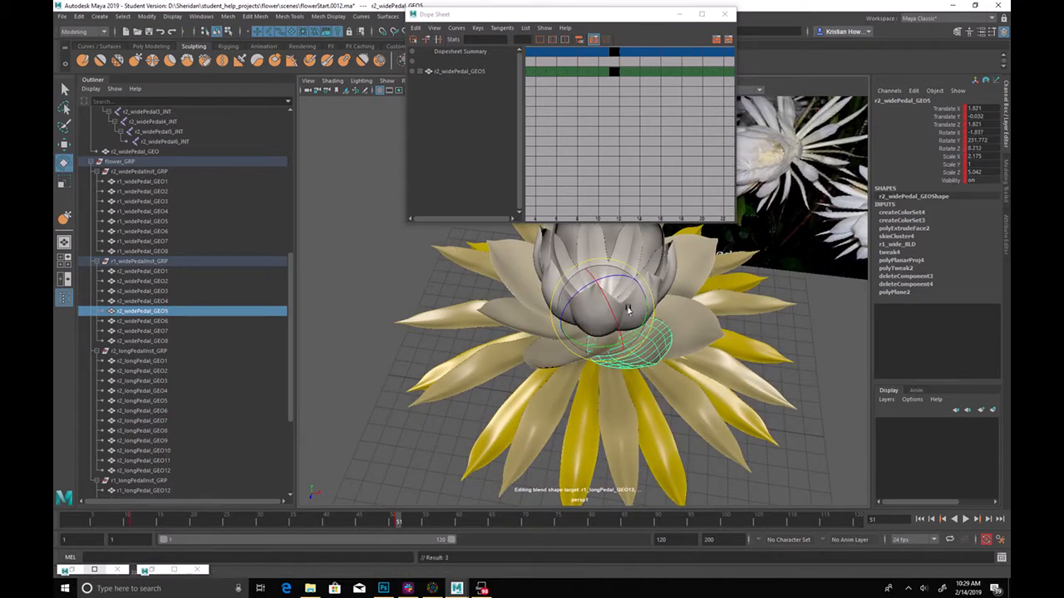
drag(576, 340, 564, 311)
click(837, 436)
Play the animation and examine the petal arrangement of the opening flower from above
alt+drag(765, 406, 739, 449)
alt+right_drag(739, 449, 724, 403)
alt+drag(724, 403, 798, 387)
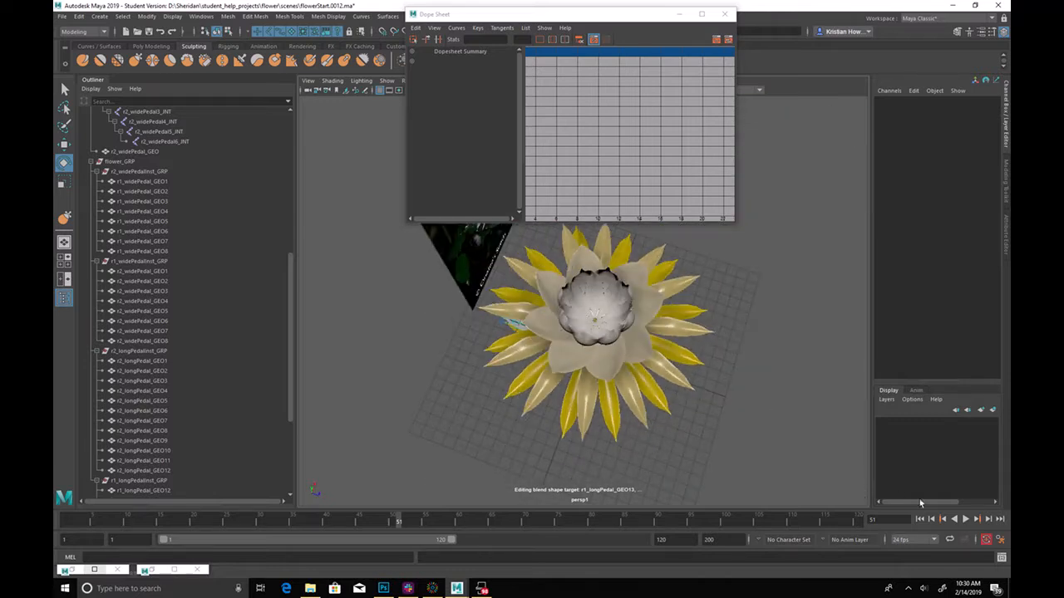
click(966, 519)
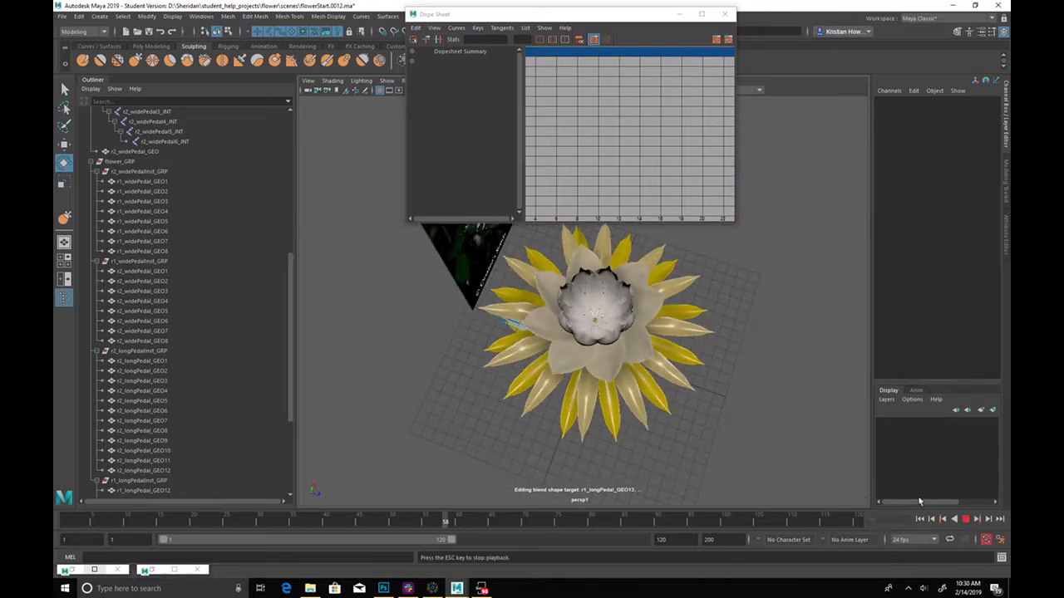
alt+drag(800, 366, 737, 361)
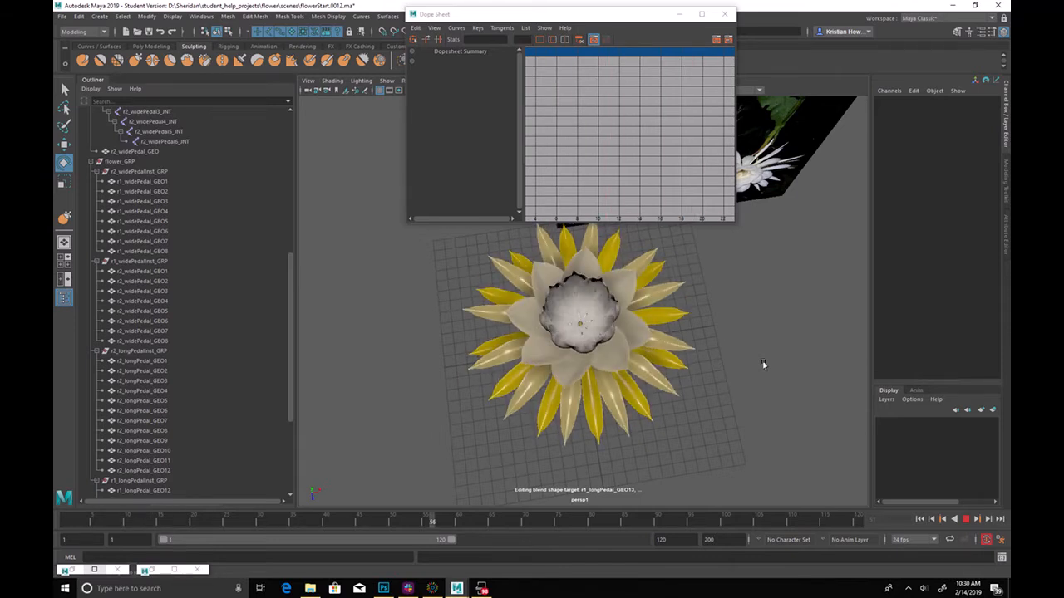
alt+drag(748, 448, 553, 439)
Rotate the inner petals r1_widePedal_GEO2, GEO4, GEO6 and GEO8 together, bringing r1_widePedal_GEO6 to about -6.4 degrees in X
click(560, 363)
scroll(560, 363, up, 3)
key(q)
click(520, 380)
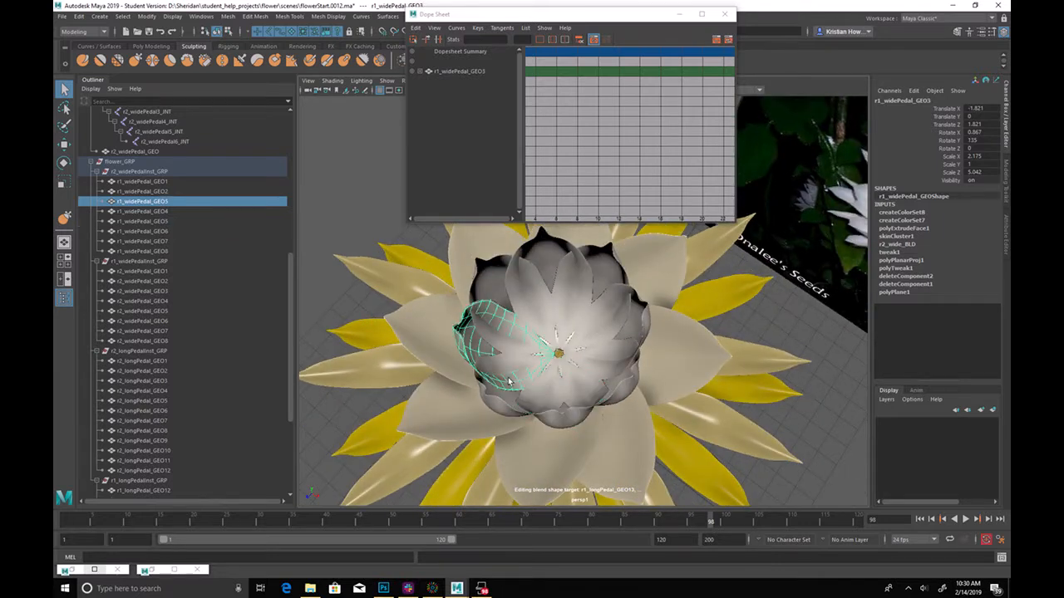
click(498, 405)
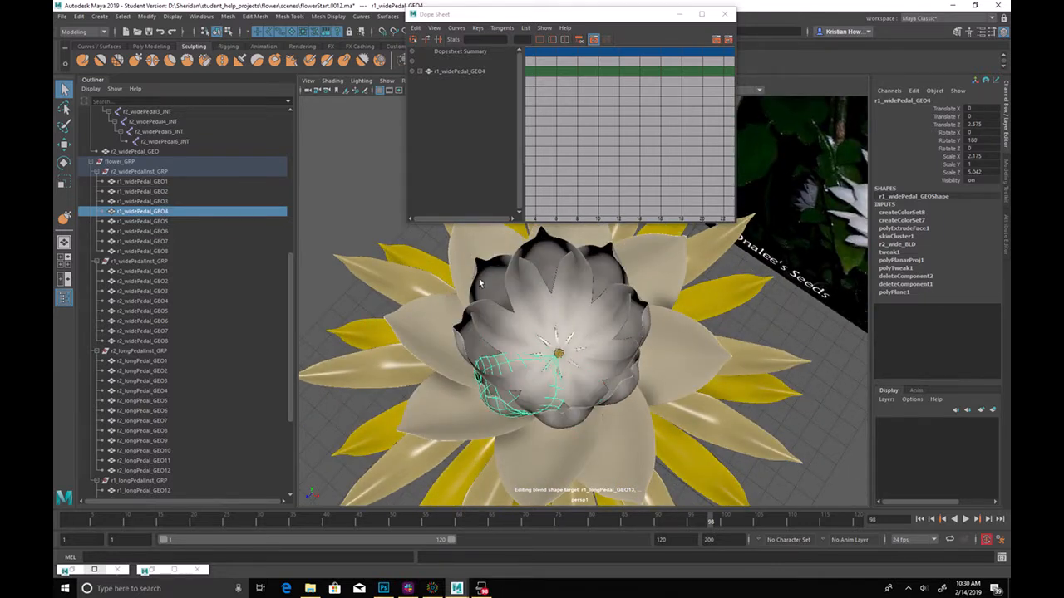
shift+click(562, 243)
shift+drag(549, 240, 603, 274)
key(ctrl+z)
key(ctrl+z)
shift+click(597, 266)
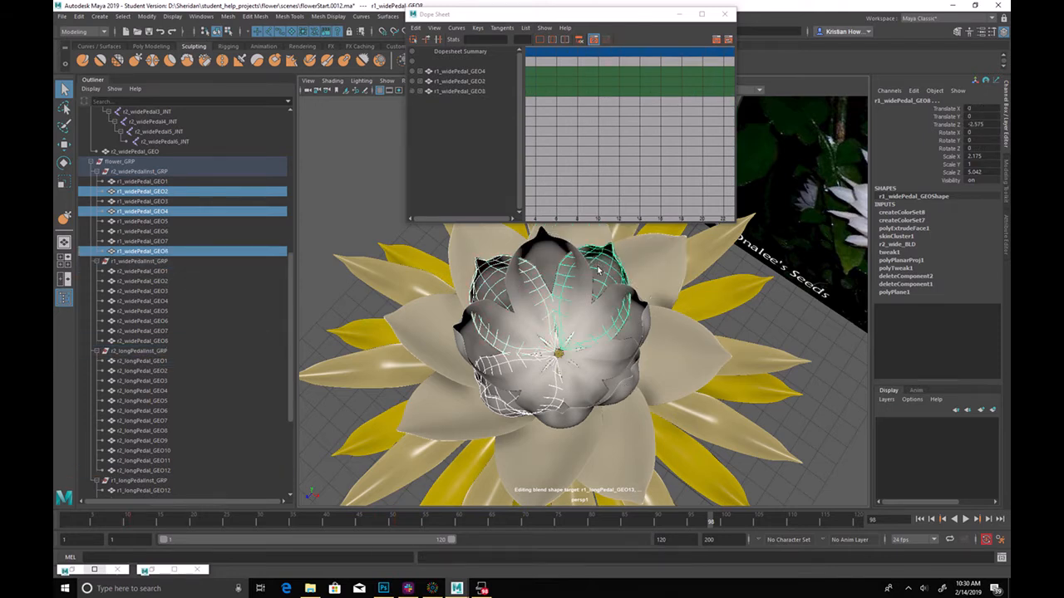
shift+click(623, 394)
key(e)
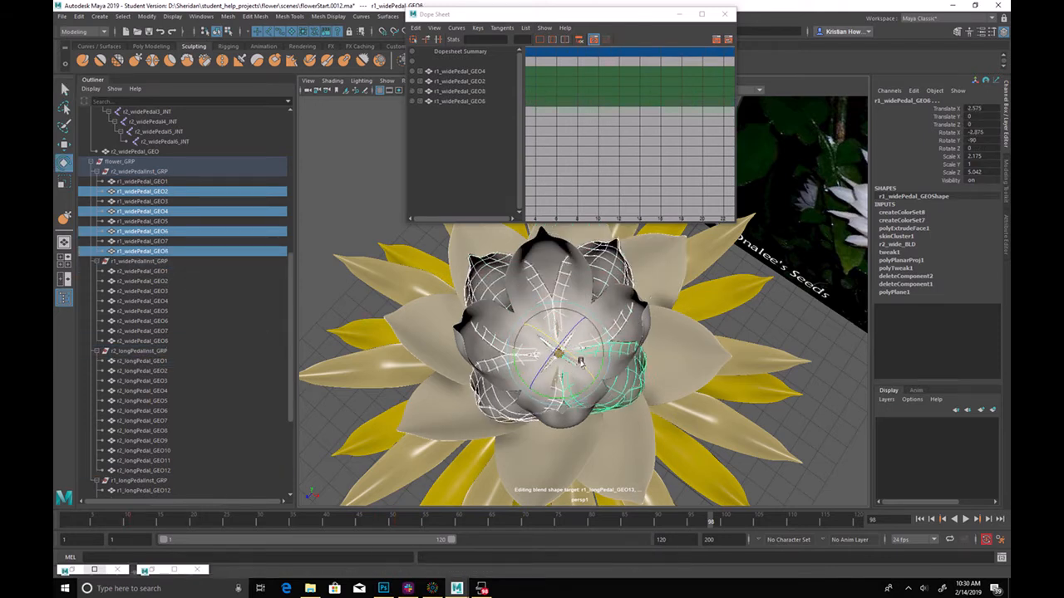
drag(581, 362, 656, 349)
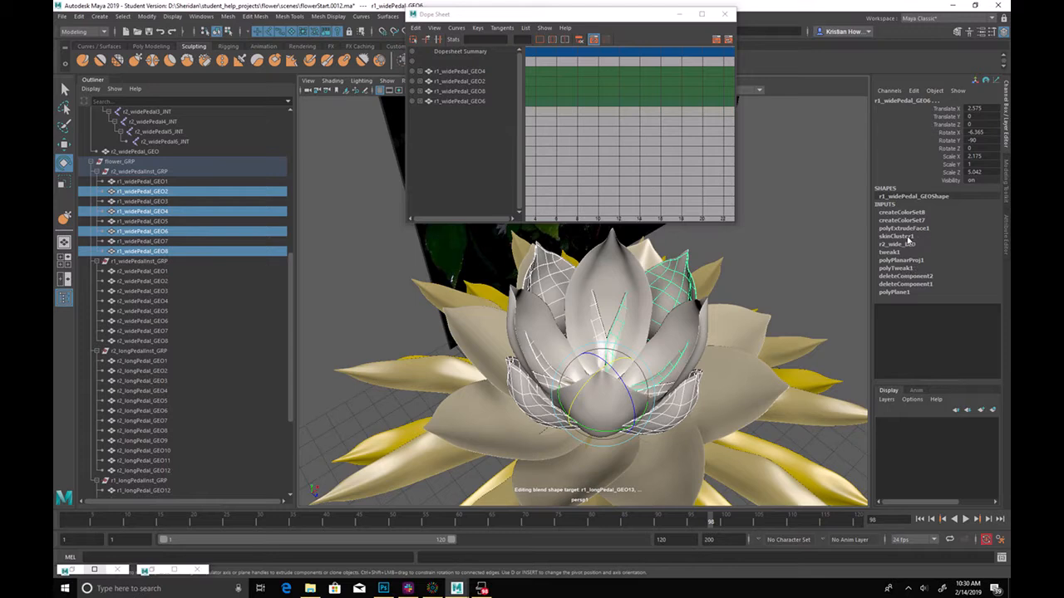
At frame 14, key the r2_wide_BLD weight r1_widePedal_GEO9 at 1
click(907, 244)
drag(218, 519, 158, 540)
key(e)
right_click(918, 261)
click(934, 287)
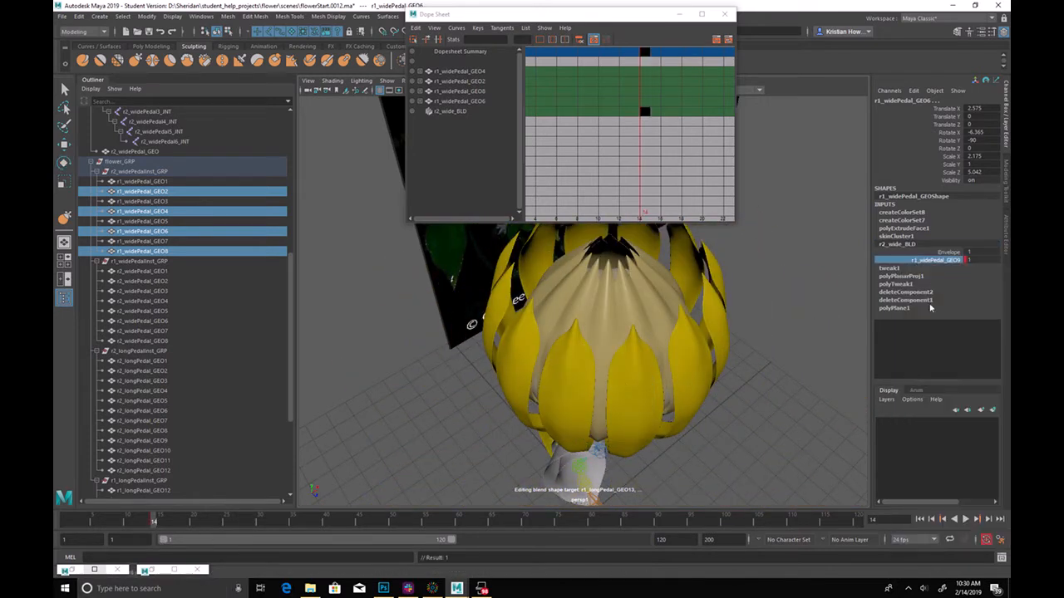
At frame 54, set the r2_wide_BLD weight r1_widePedal_GEO9 to 0.6
click(425, 525)
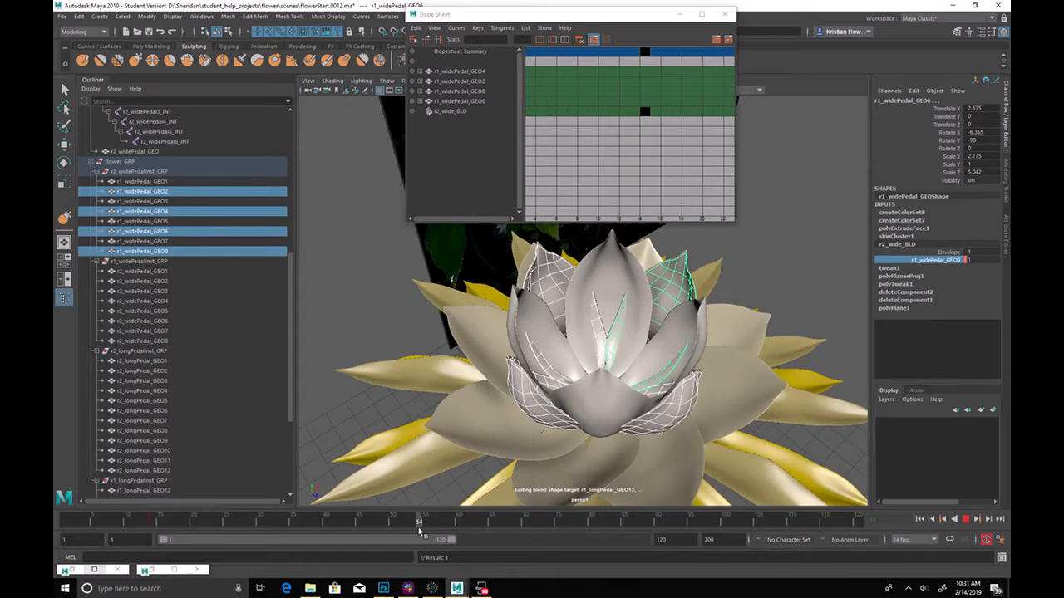
alt+drag(810, 258, 770, 283)
middle_drag(786, 275, 784, 273)
alt+drag(783, 276, 743, 318)
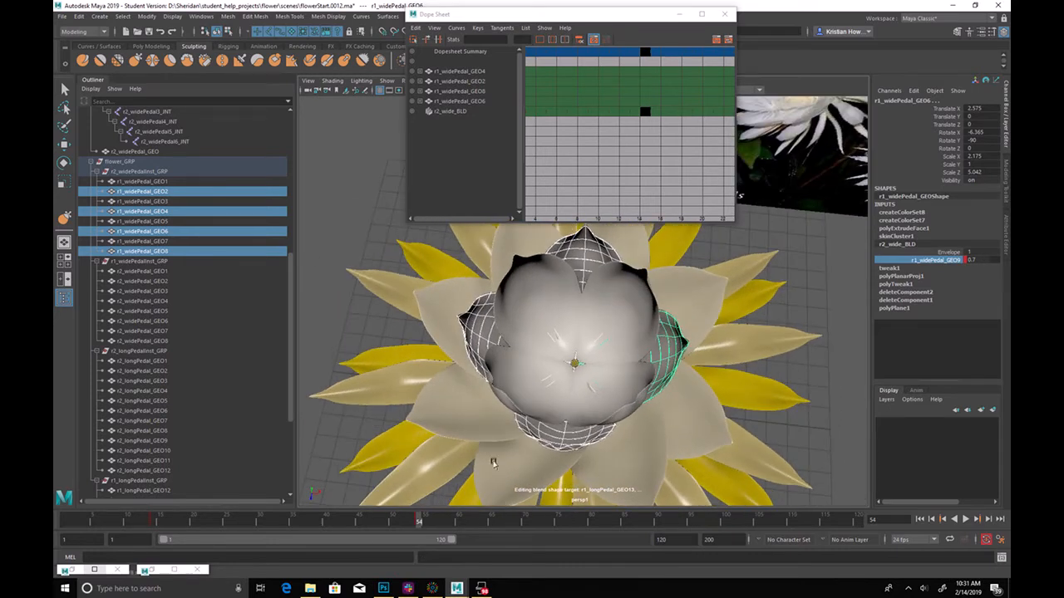
double_click(984, 260)
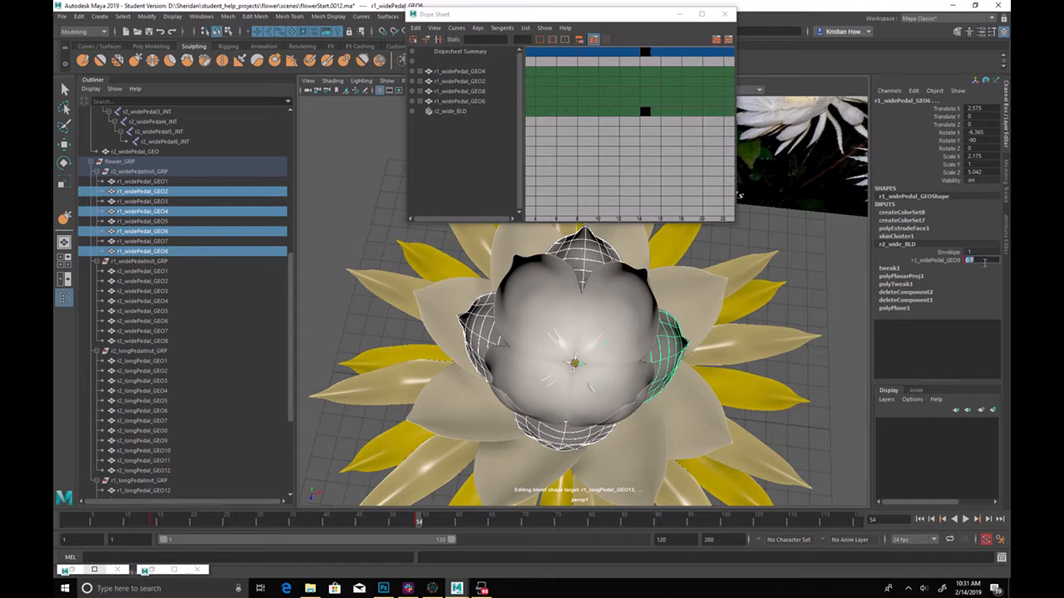
text(0.8)
key(Return)
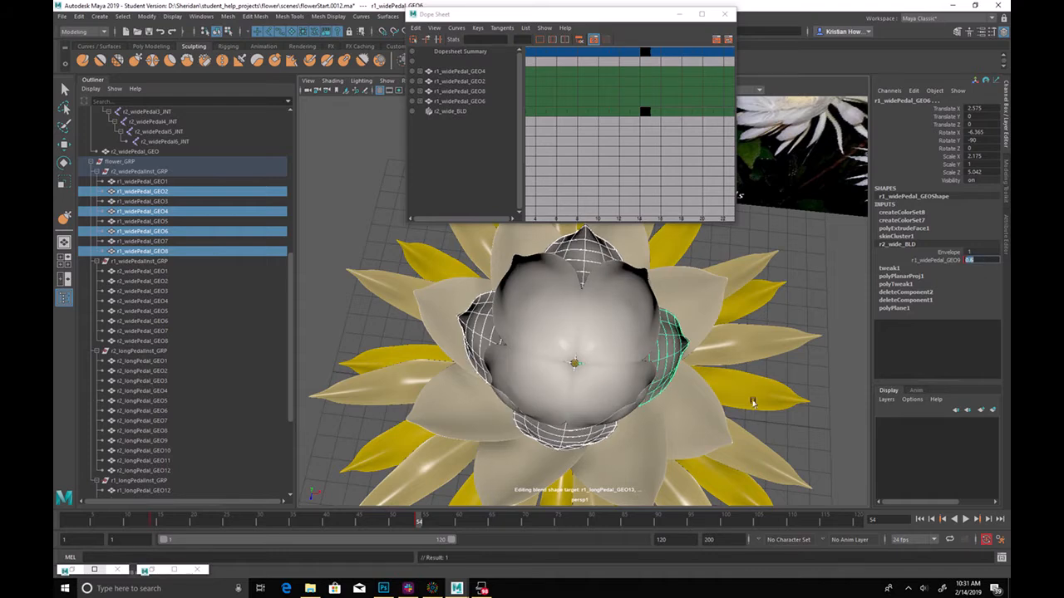
Clear the selection and play the animation from frame 1 to review the whole flower opening
alt+drag(737, 412, 822, 350)
click(800, 314)
alt+drag(800, 314, 653, 370)
alt+right_drag(653, 370, 551, 380)
click(62, 525)
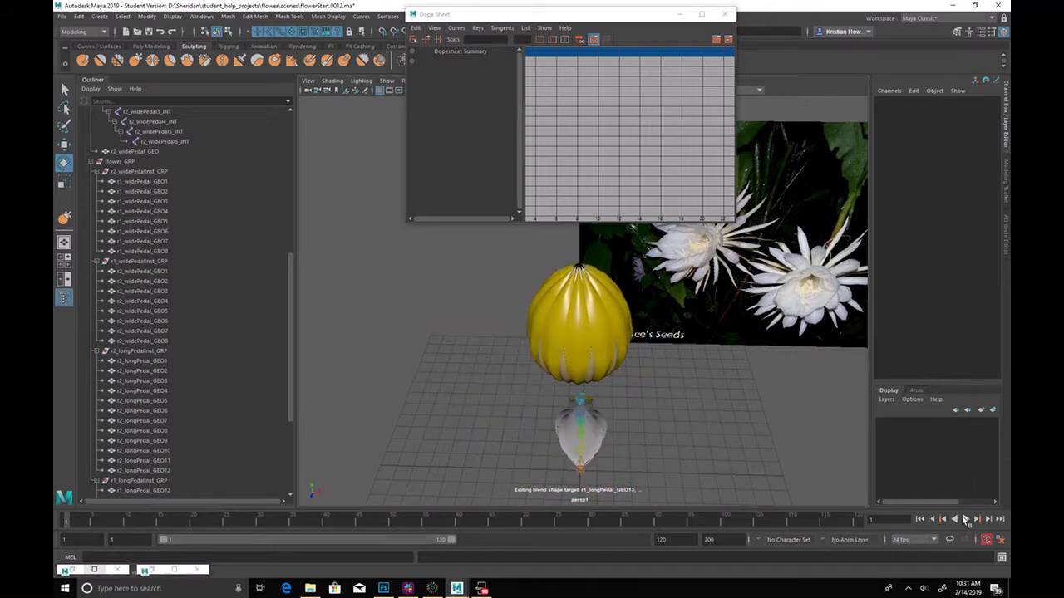
click(965, 519)
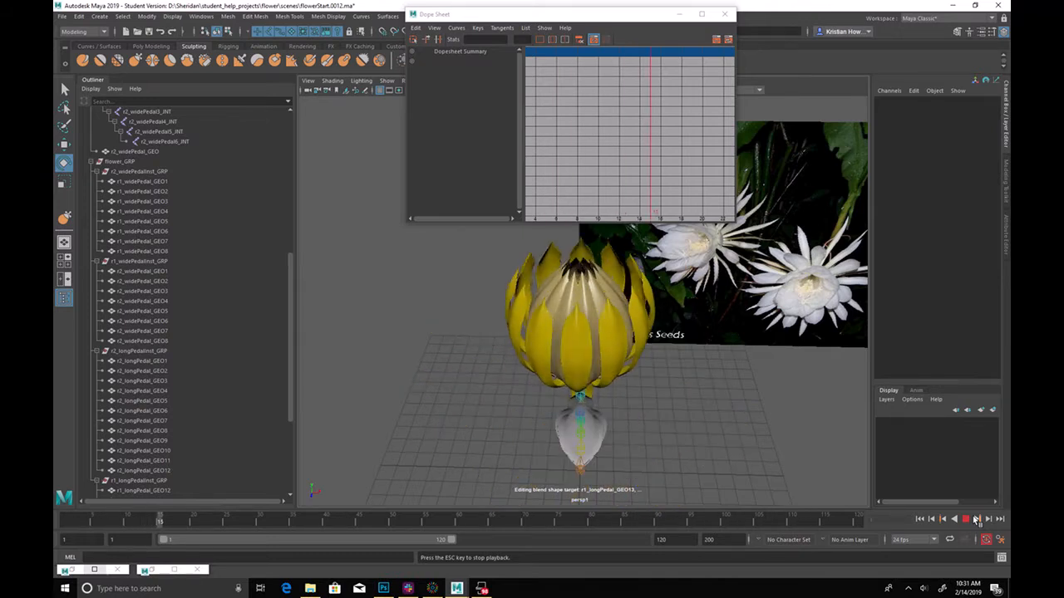
alt+drag(652, 431, 466, 490)
key(Escape)
At frame 60, rotate petal r2_widePedal_GEO7 to about (15.7, -31.6, -10.1) degrees
click(458, 520)
click(525, 377)
alt+drag(525, 377, 590, 404)
click(518, 373)
alt+drag(518, 373, 629, 411)
click(529, 380)
alt+drag(578, 359, 499, 444)
click(574, 357)
click(499, 449)
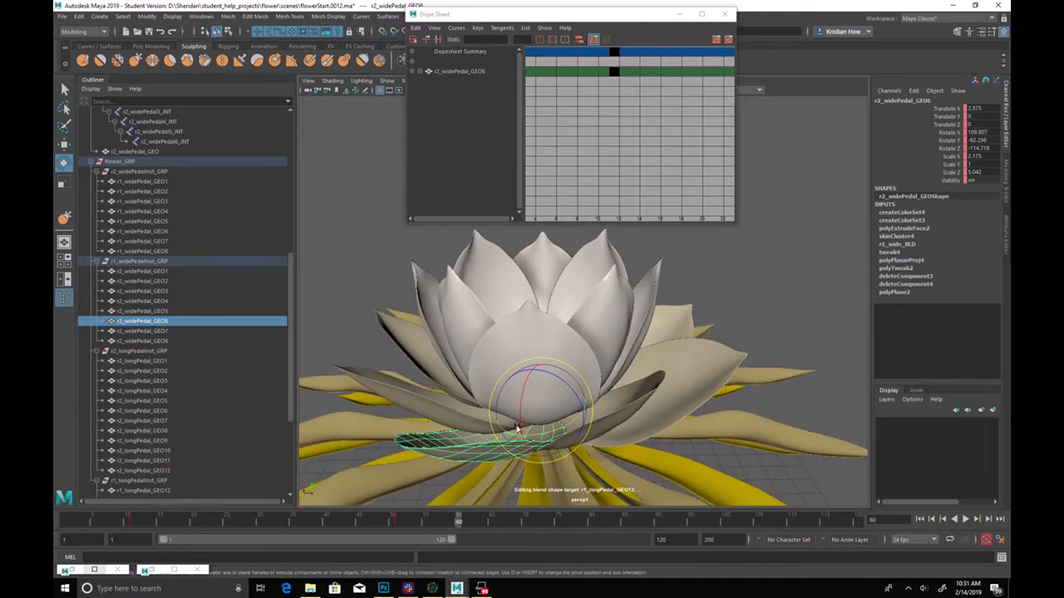
key(q)
click(582, 428)
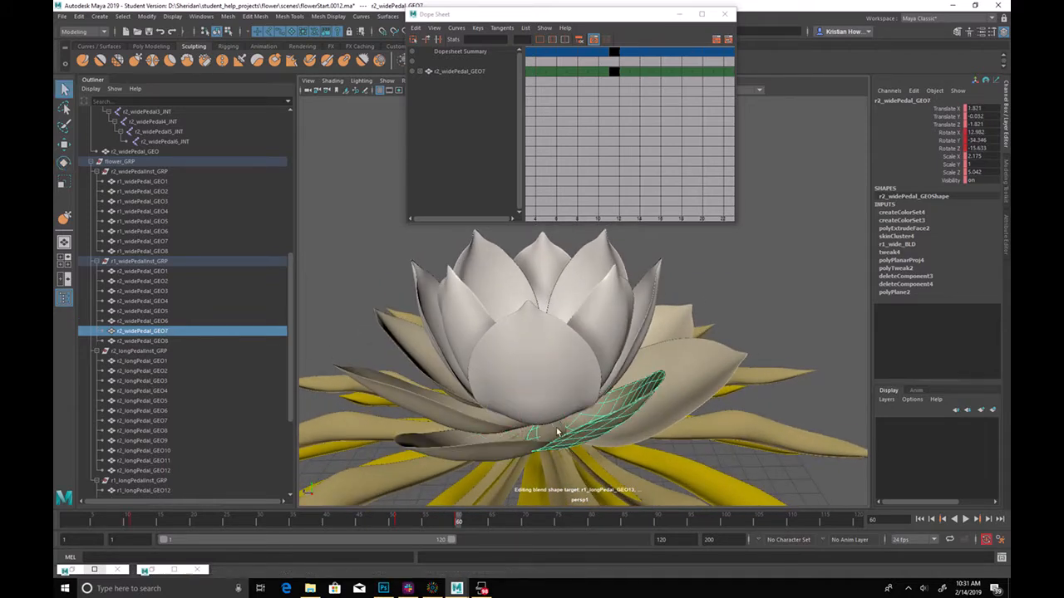
key(e)
drag(555, 428, 499, 434)
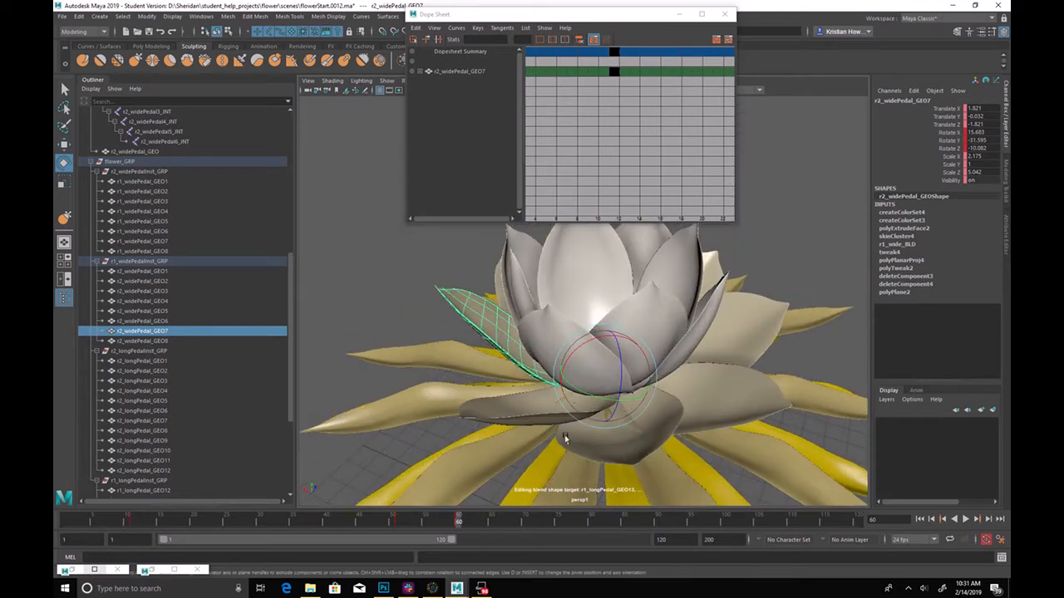
At frame 60, adjust the rotation of petal r2_widePedal_GEO1
click(582, 428)
click(523, 398)
drag(560, 363, 521, 427)
click(521, 427)
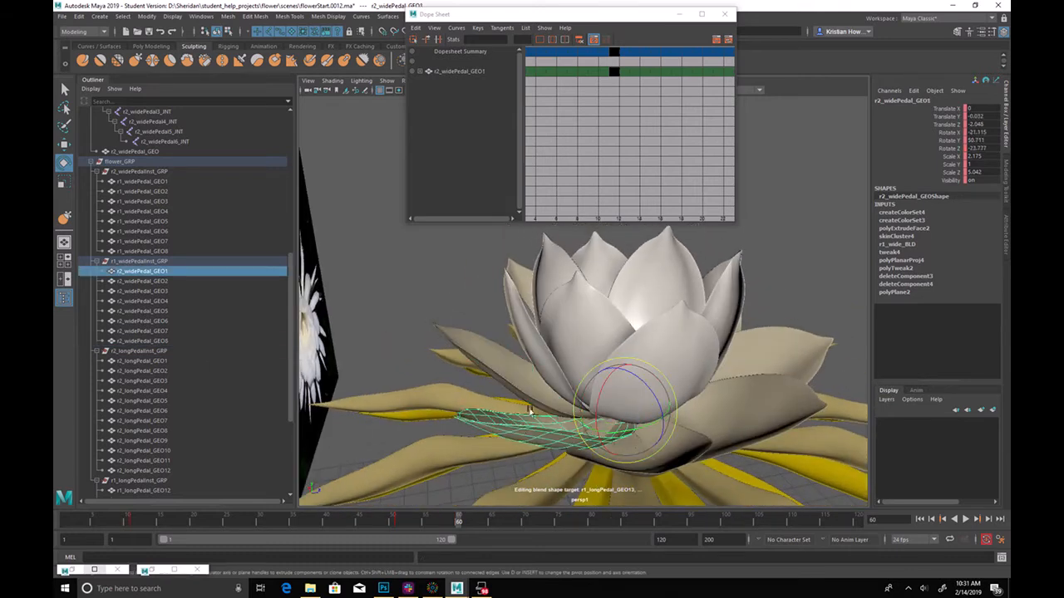
drag(593, 398, 660, 488)
click(666, 433)
Clear the selection, play the animation with the whole flower in view, and stop playback
alt+right_drag(659, 489, 653, 357)
alt+drag(654, 358, 667, 355)
click(787, 415)
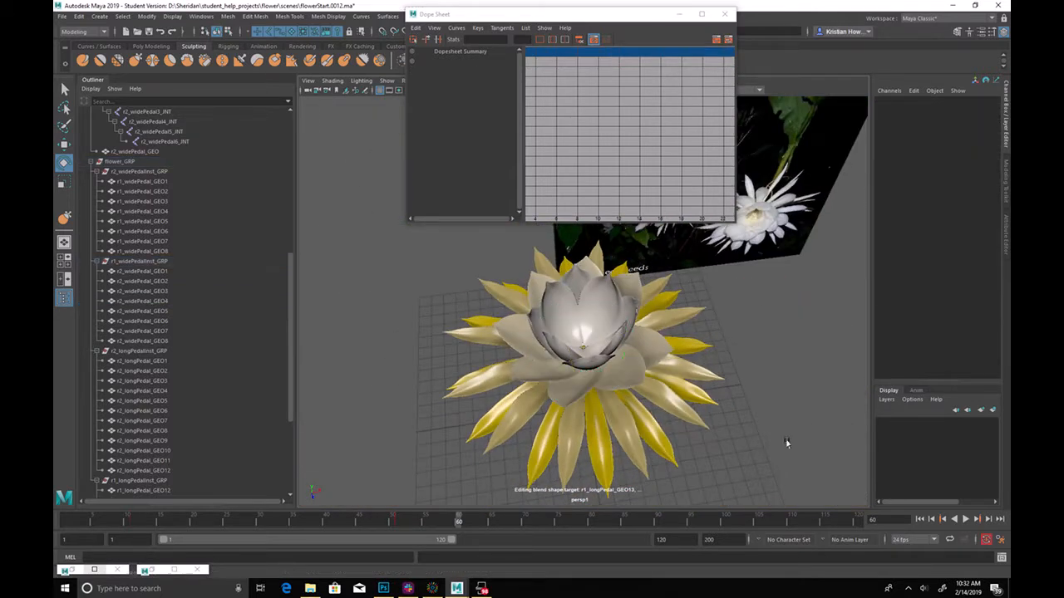
click(966, 519)
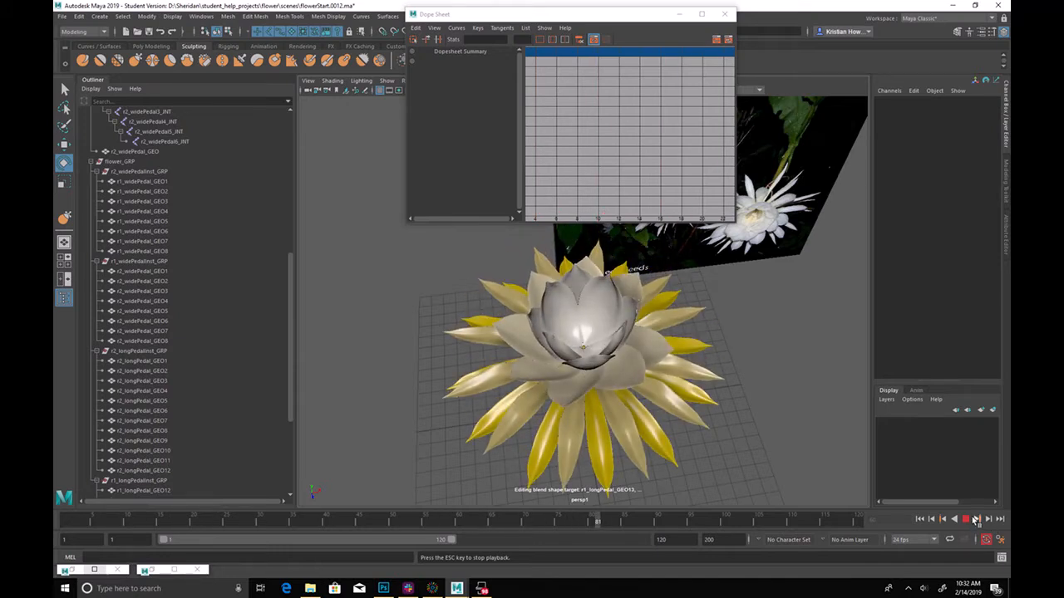
click(967, 518)
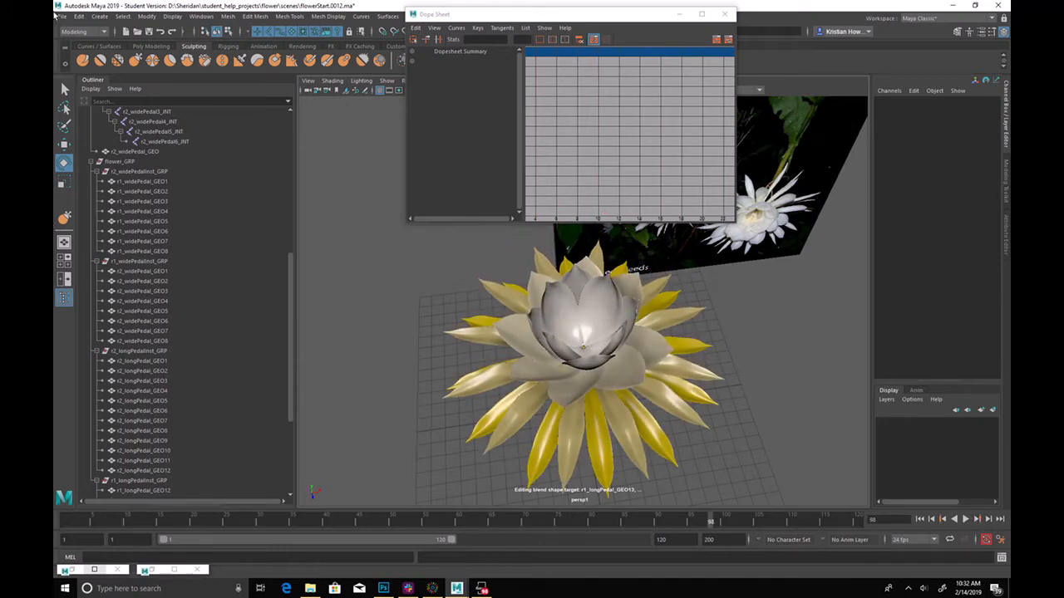
Try to save the scene under the new name flowerStart.0013
click(62, 17)
click(92, 66)
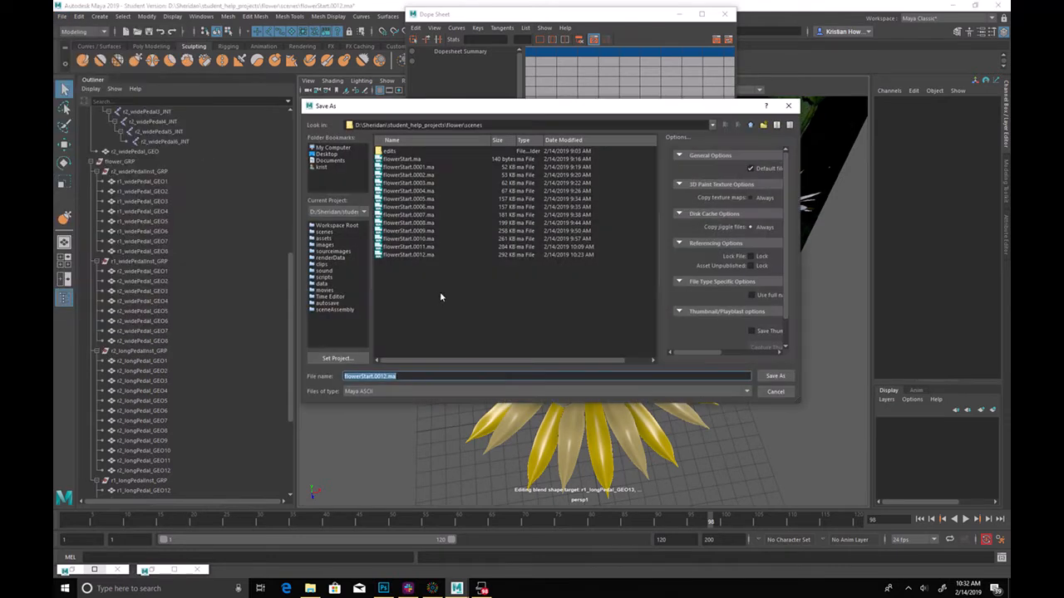
click(413, 375)
key(Return)
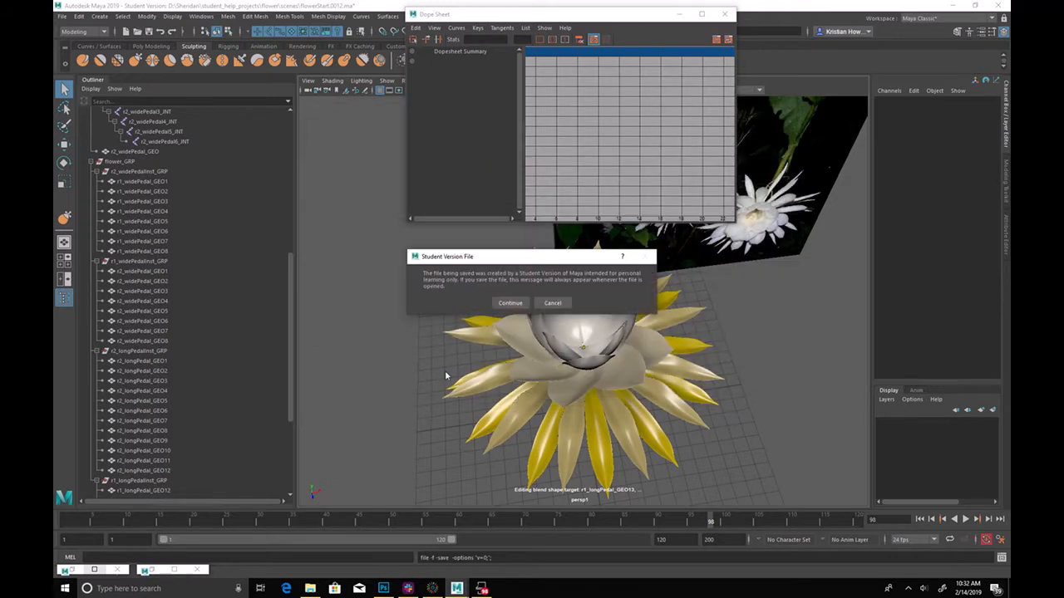
click(550, 302)
click(532, 301)
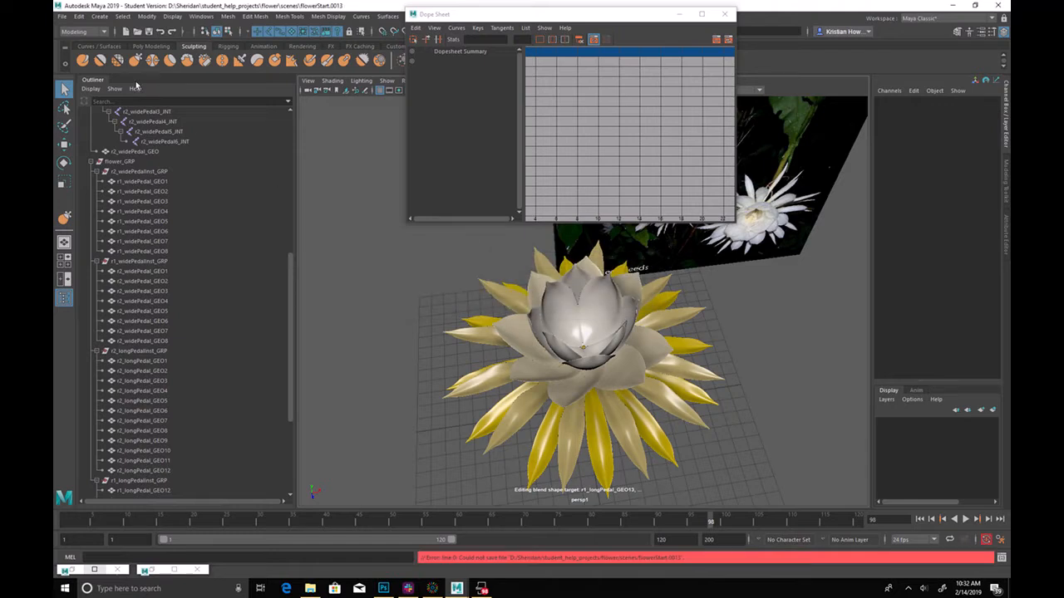
Save the scene as a new incremented version and accept the student version notice
click(60, 12)
click(76, 11)
click(61, 16)
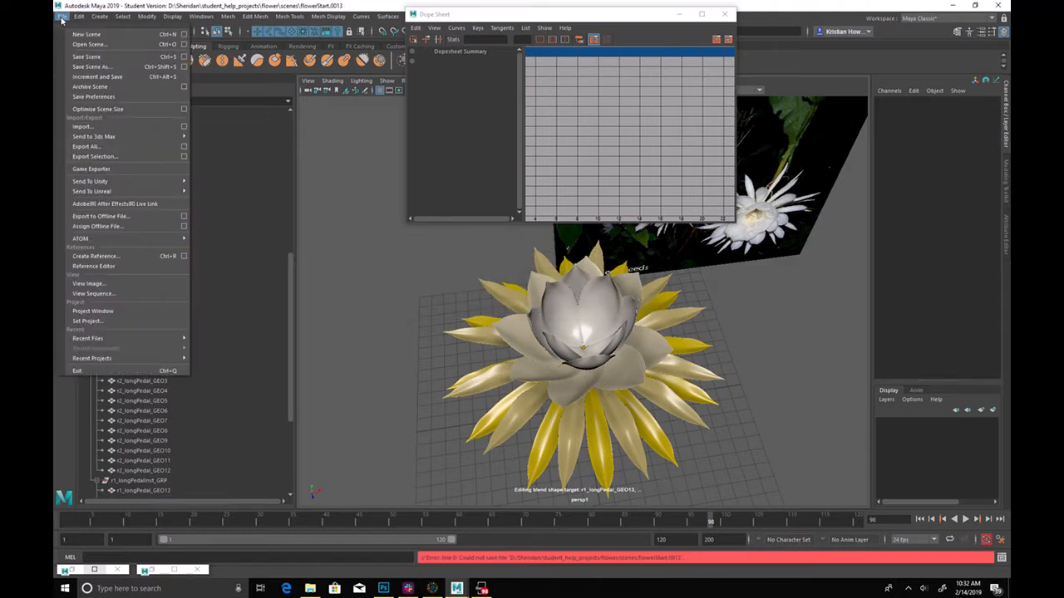
click(99, 77)
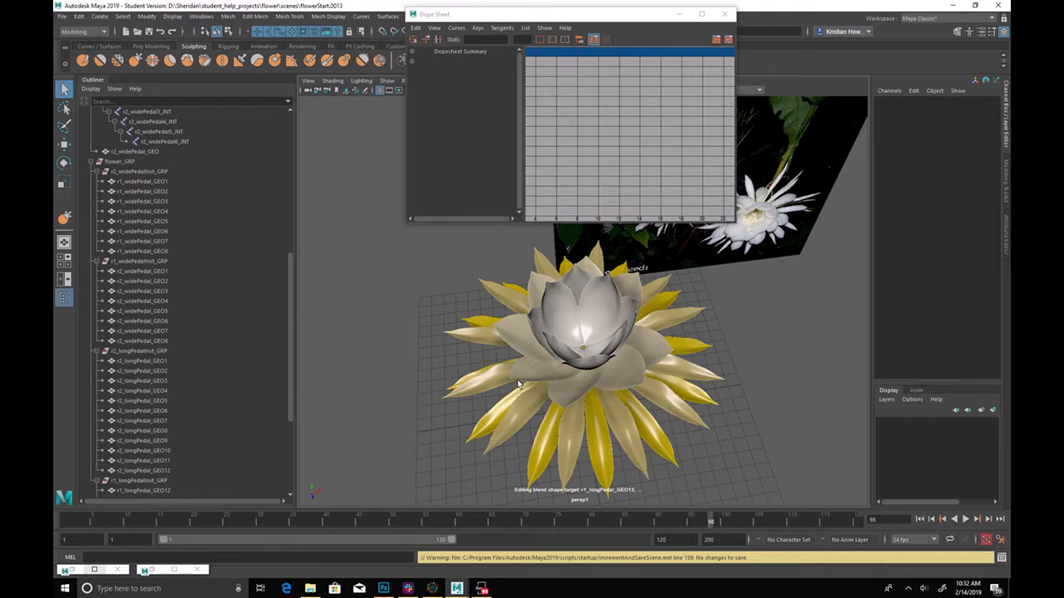
alt+drag(728, 371, 644, 287)
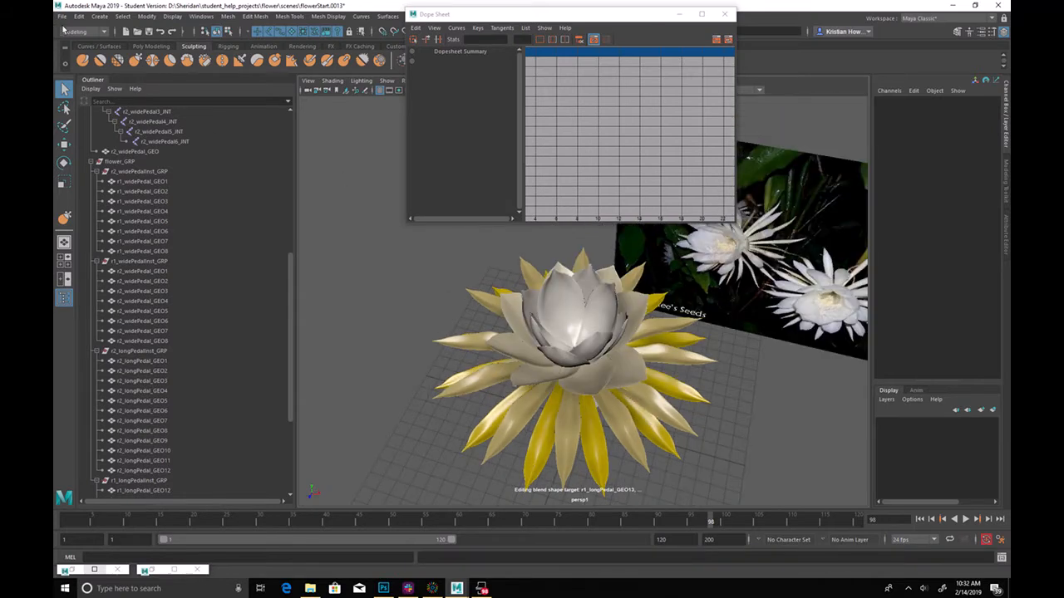
click(70, 17)
click(99, 76)
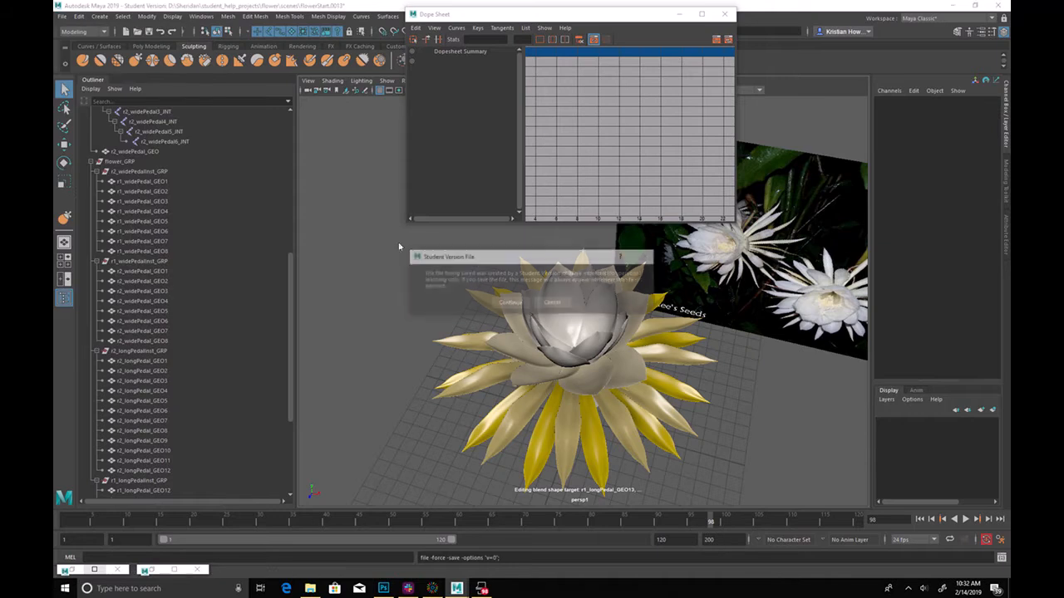
click(506, 302)
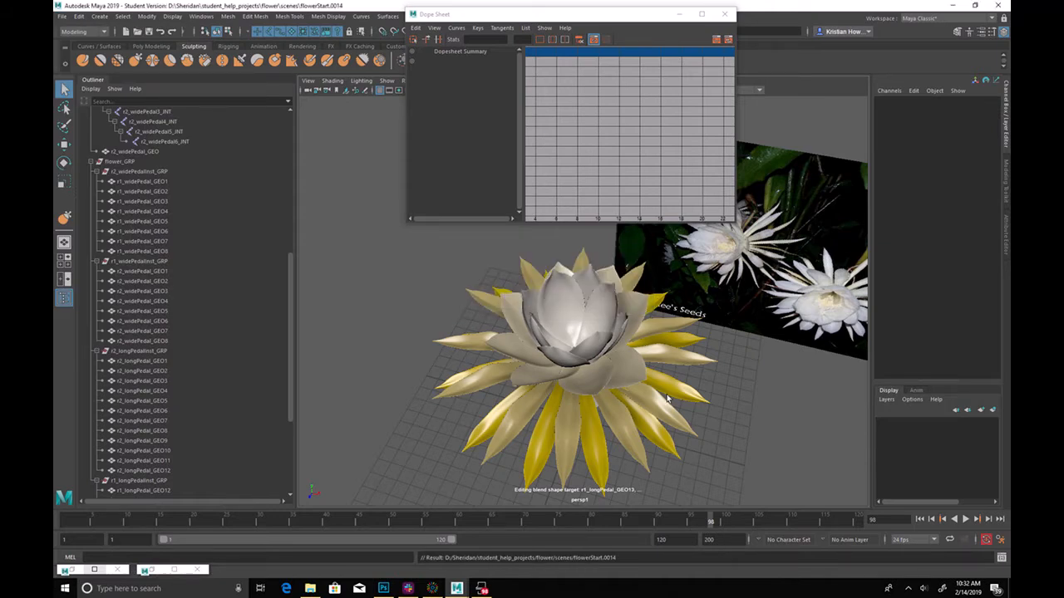
Set the Translate Y of flower_GRP to 0
alt+drag(774, 411, 592, 353)
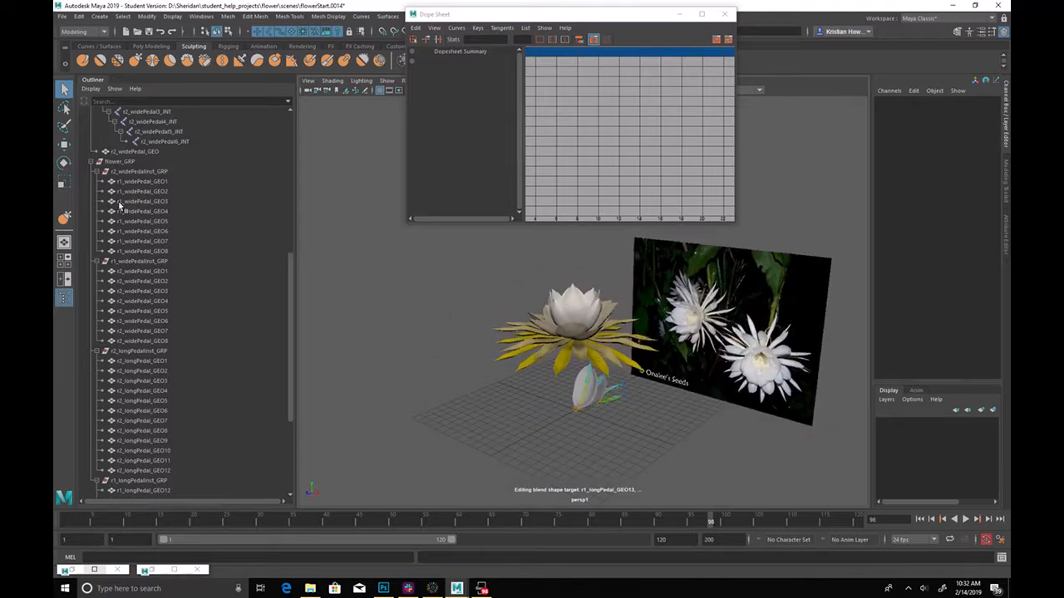
click(129, 163)
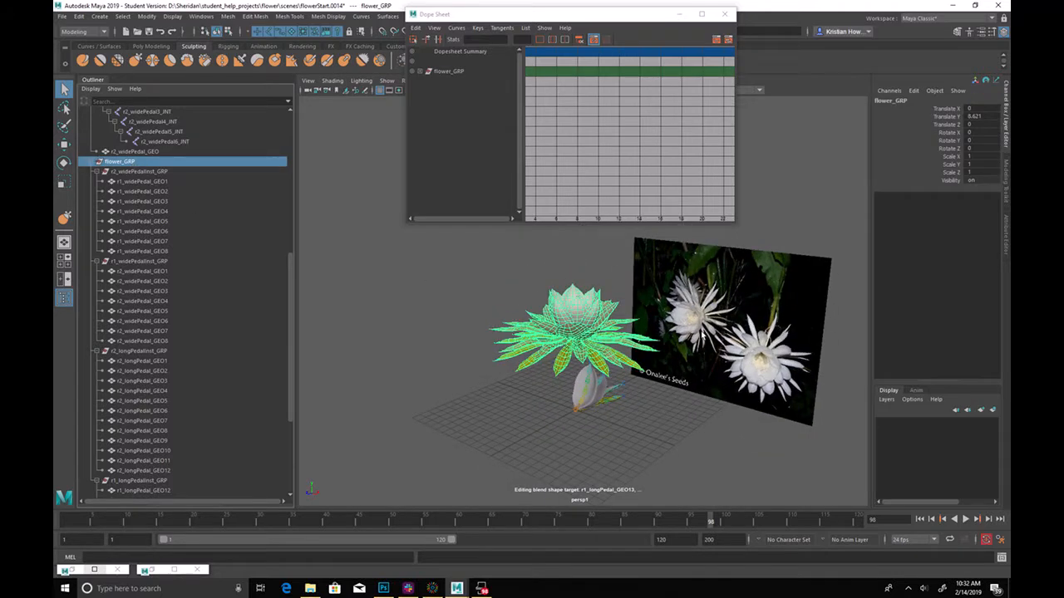
click(947, 117)
alt+drag(547, 437, 565, 366)
double_click(975, 116)
text(0)
key(Return)
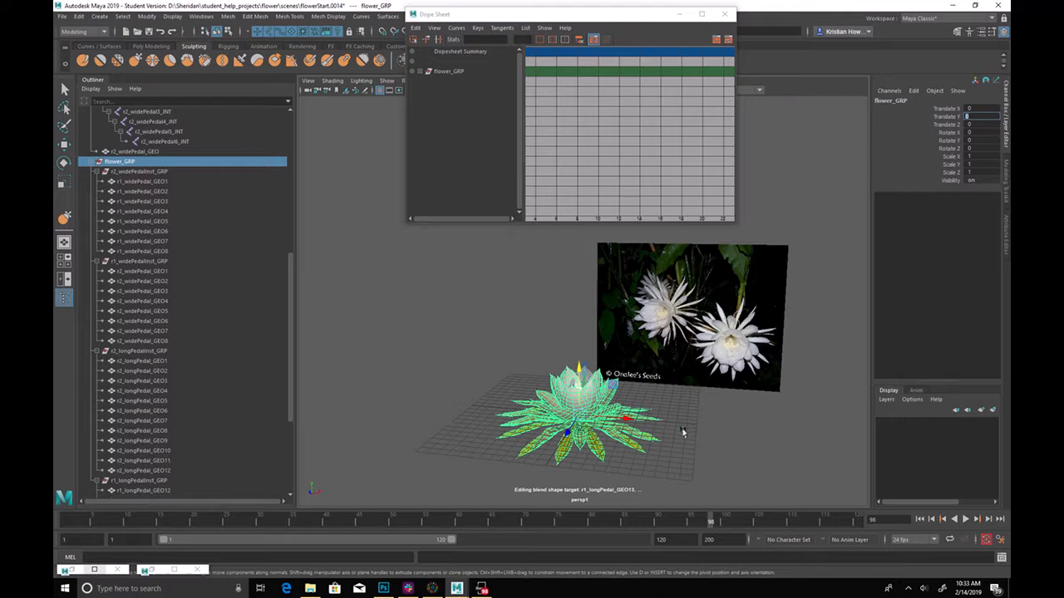
Hide flower_GRP so only the original petal rigs remain in view, and dismiss the mail notification
click(162, 160)
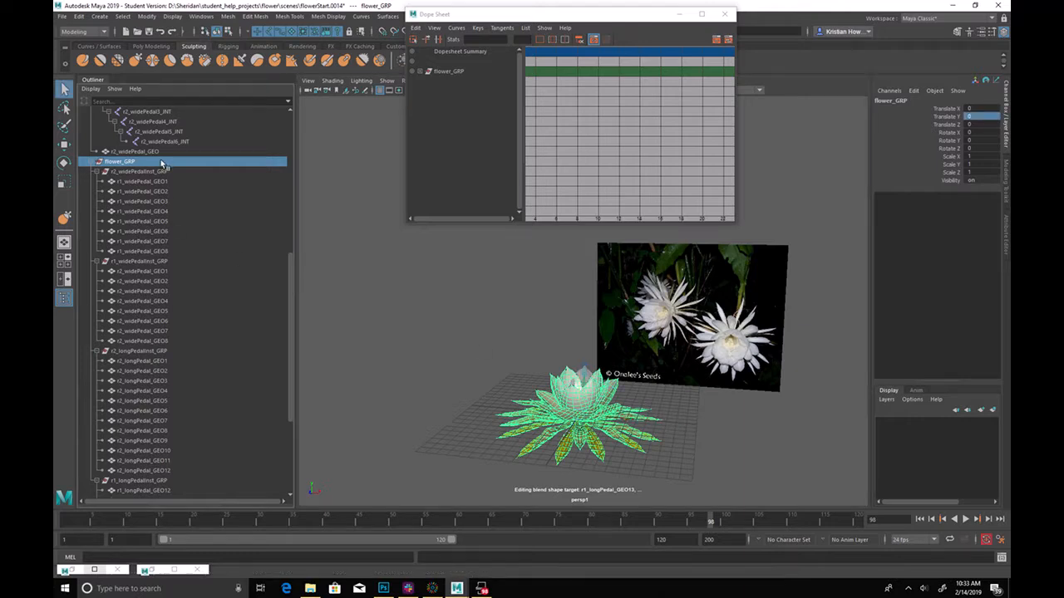
key(q)
key(h)
click(503, 380)
alt+drag(557, 385, 579, 413)
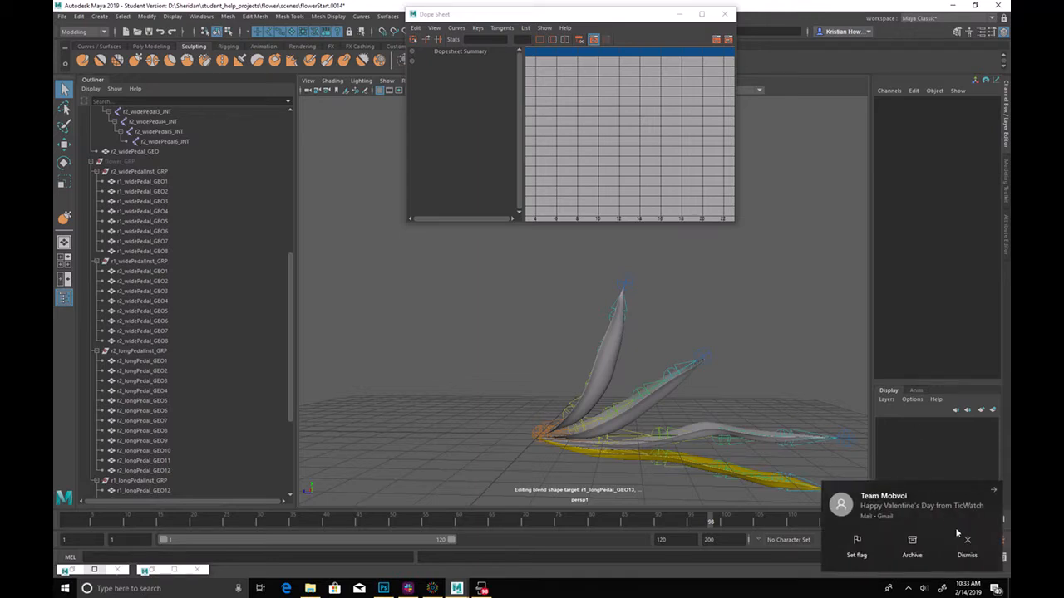
click(967, 544)
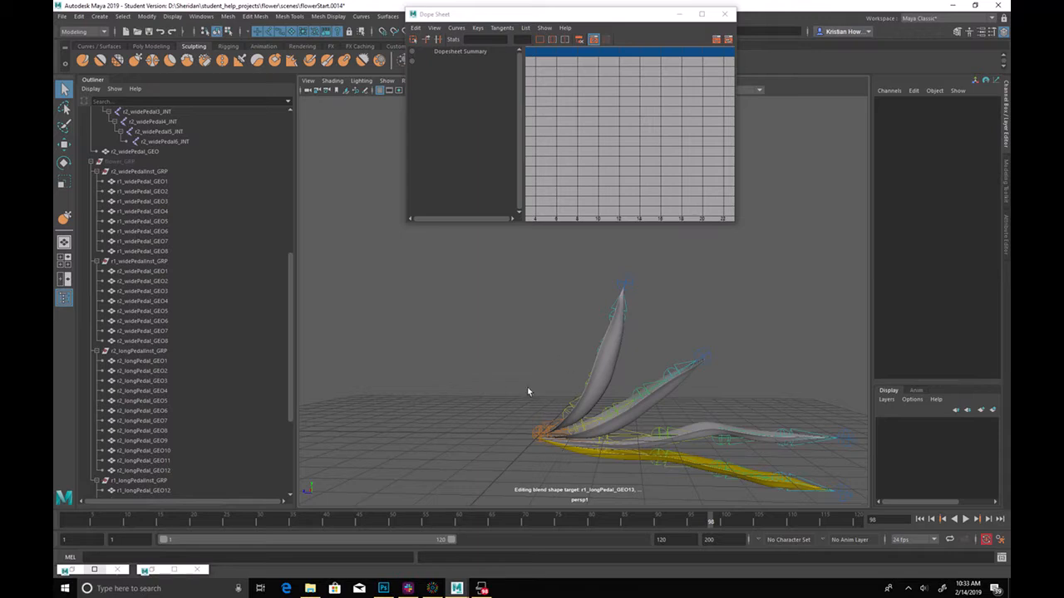
Collapse the hierarchies of r1_longPedal_GRP, r2_longPedal_GRP, r1_widePedal_GRP and r2_widePedal_GRP
scroll(224, 246, up, 10)
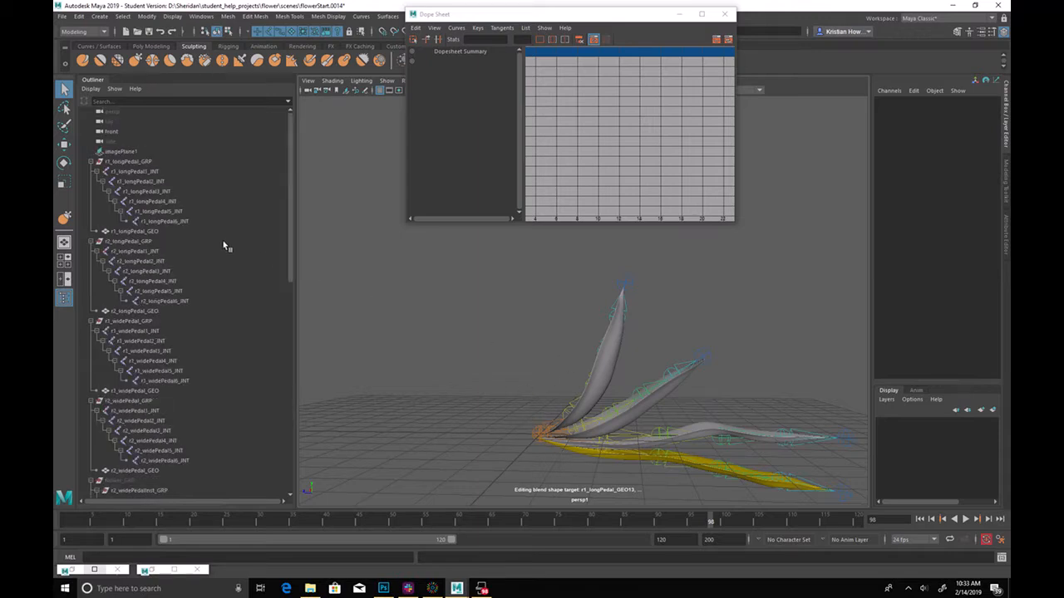
click(125, 162)
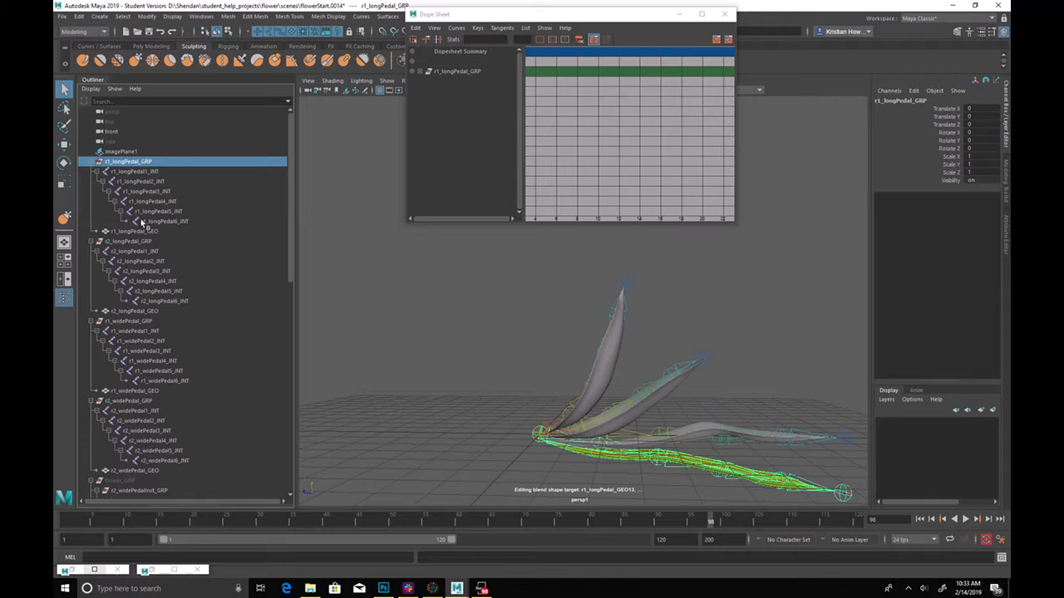
click(92, 161)
click(91, 172)
click(90, 182)
click(90, 192)
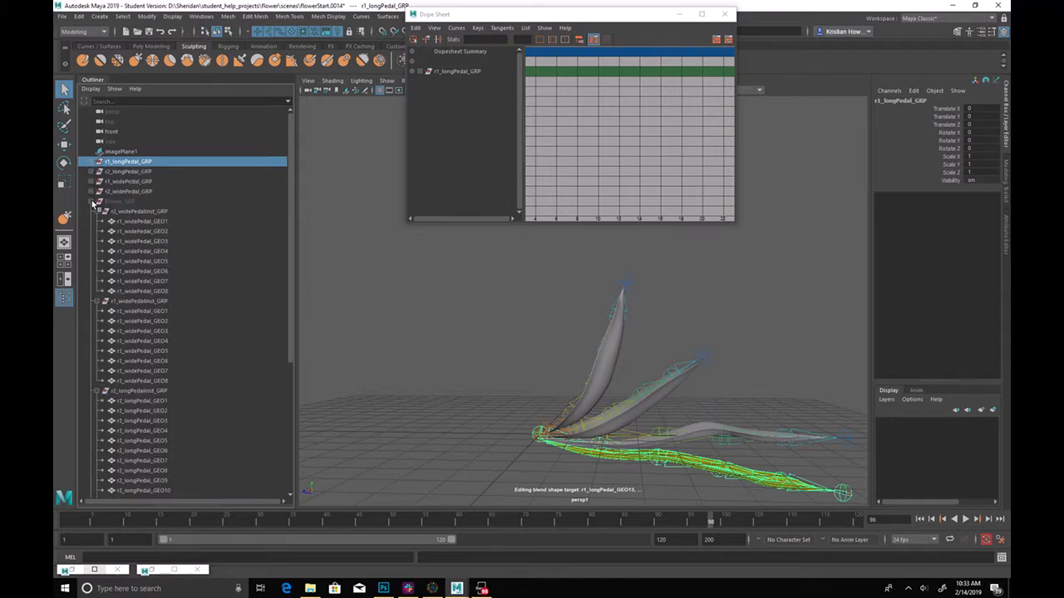
Group the four original long and wide petal groups together and name the new group pedRig_DONT_MOVE_GRP
click(127, 191)
shift+click(126, 161)
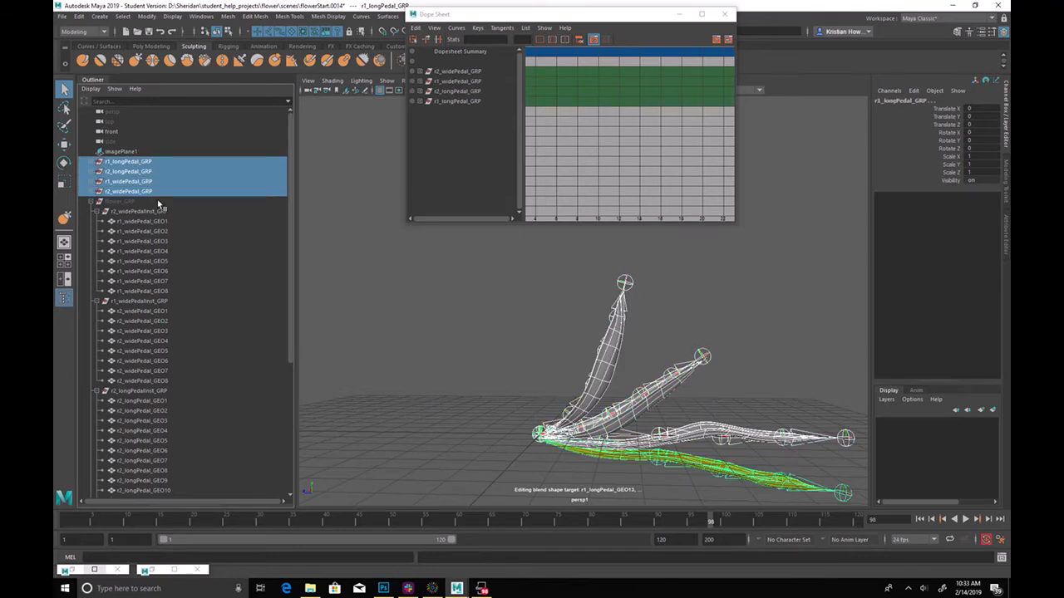
key(ctrl+g)
scroll(232, 344, down, 5)
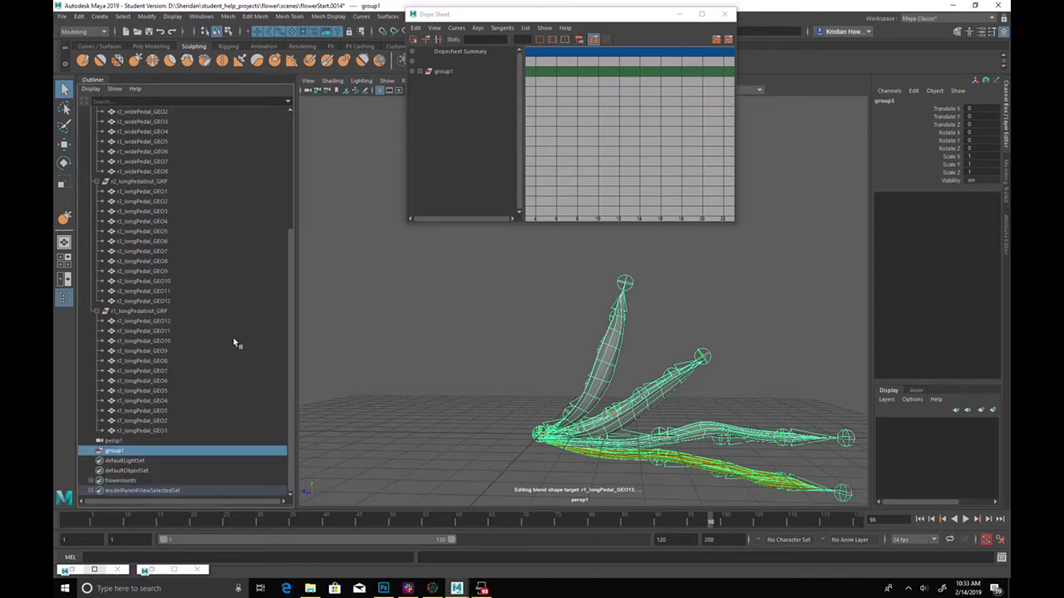
double_click(146, 450)
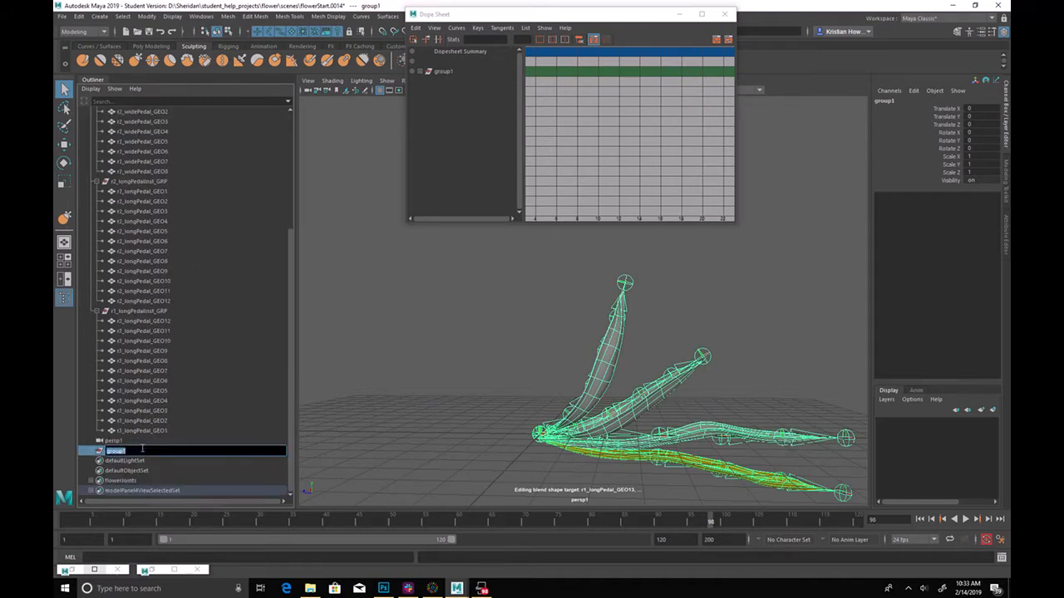
text(b)
key(Return)
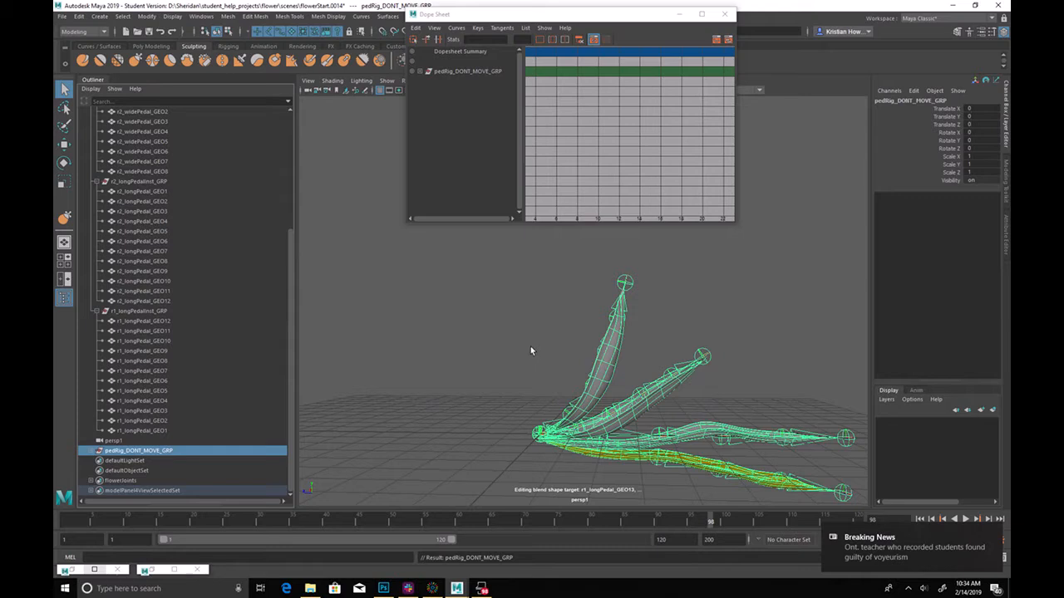
Clear the selection and create a polygon cube at the origin in place of a trial cylinder
scroll(532, 349, down, 2)
click(595, 275)
alt+middle_drag(596, 275, 516, 309)
alt+drag(516, 310, 542, 362)
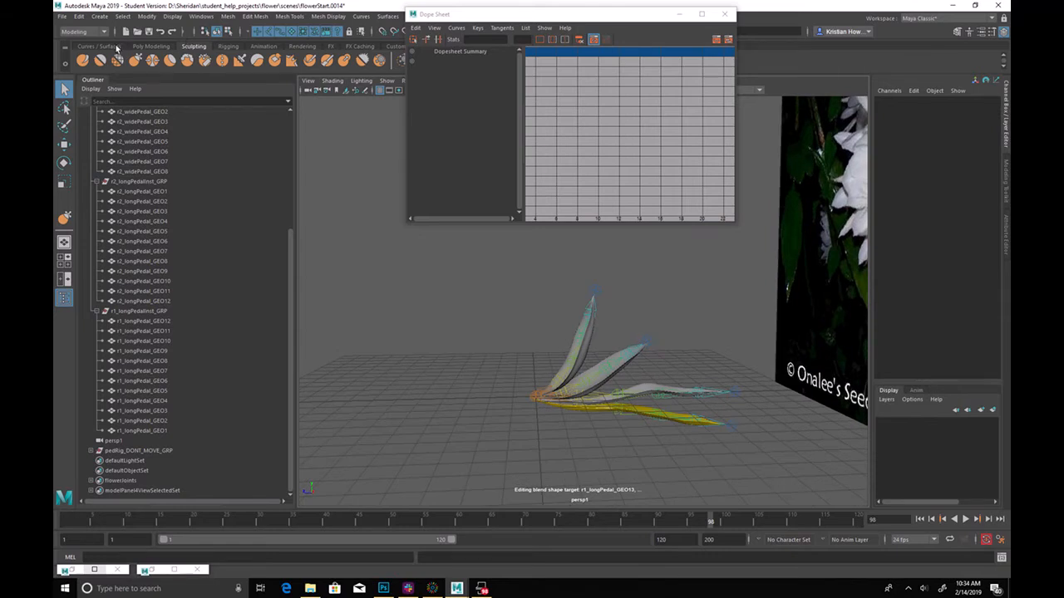
click(152, 46)
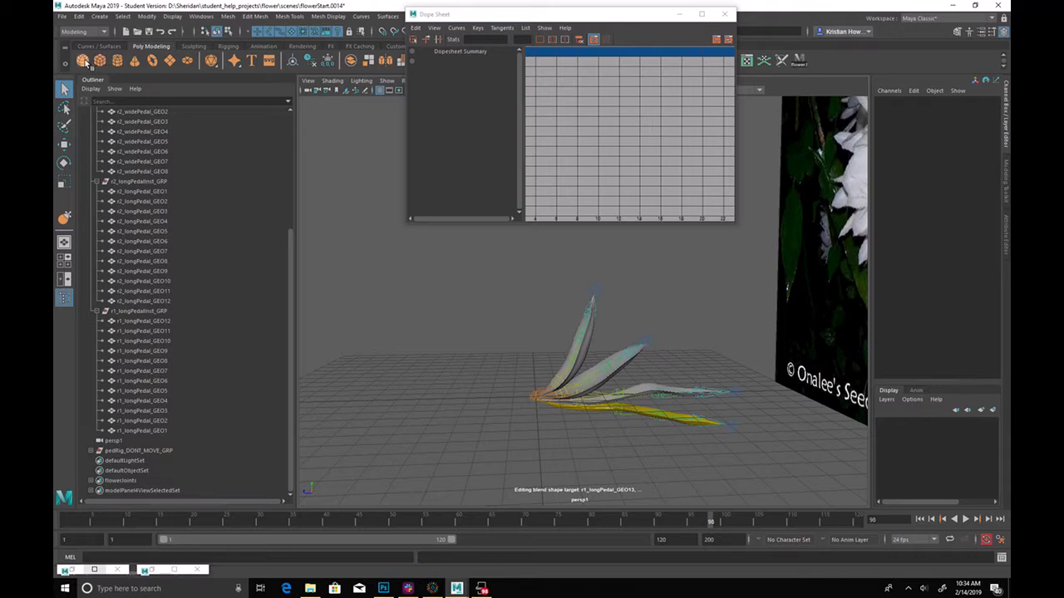
click(118, 64)
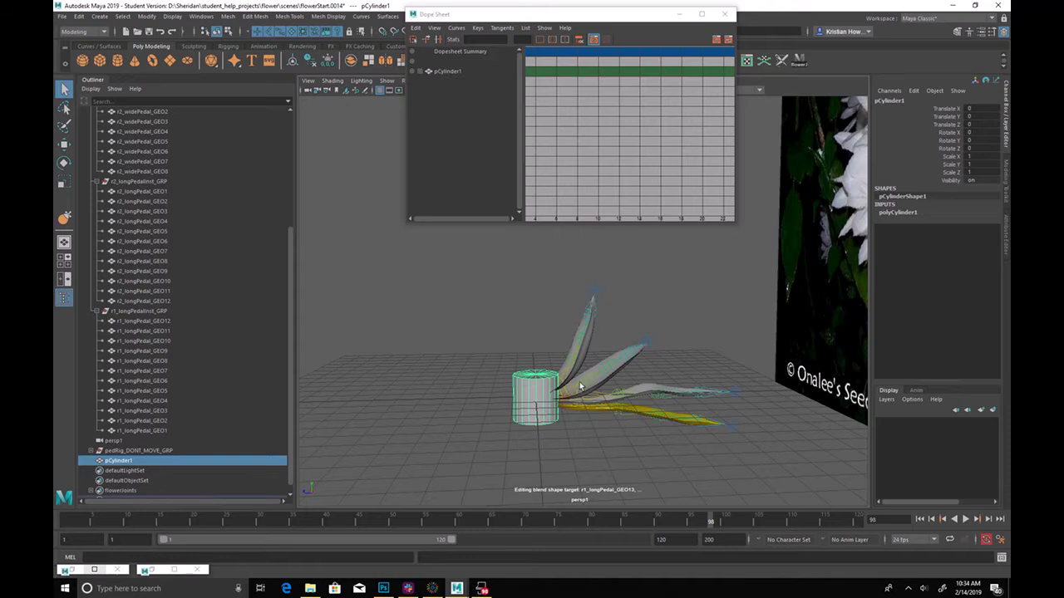
key(ctrl+z)
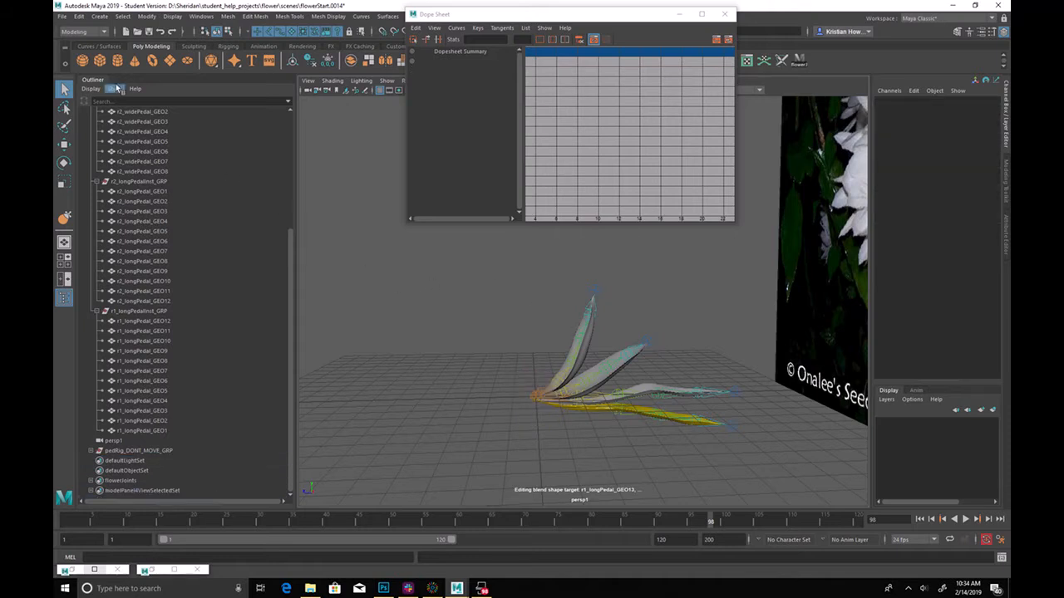
click(99, 62)
key(w)
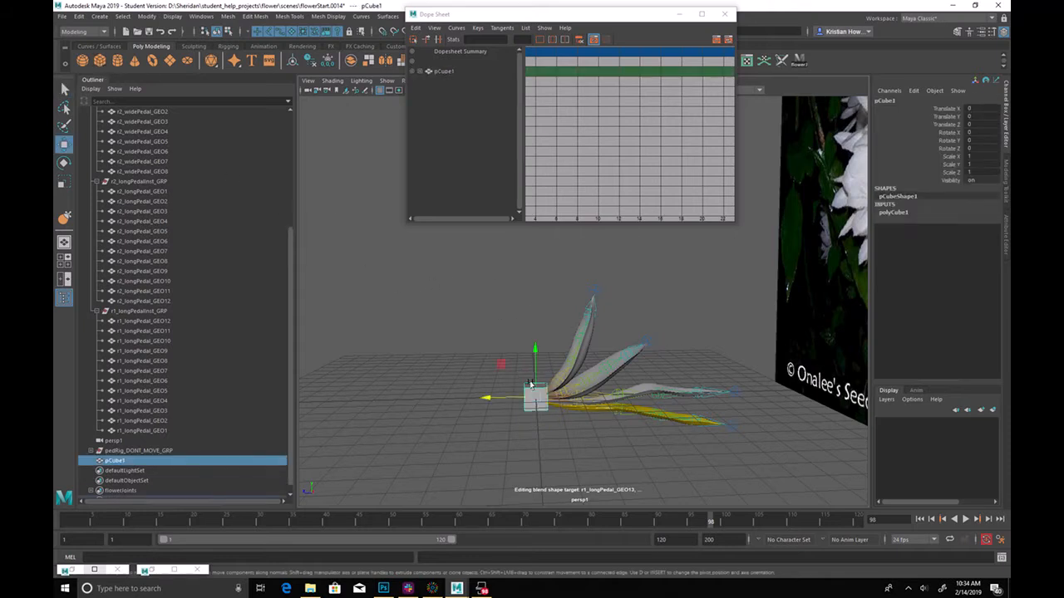
Scale the cube into a tall thin column, 0.26 in X and Z, and raise it to Translate Y 0.822
scroll(548, 391, up, 5)
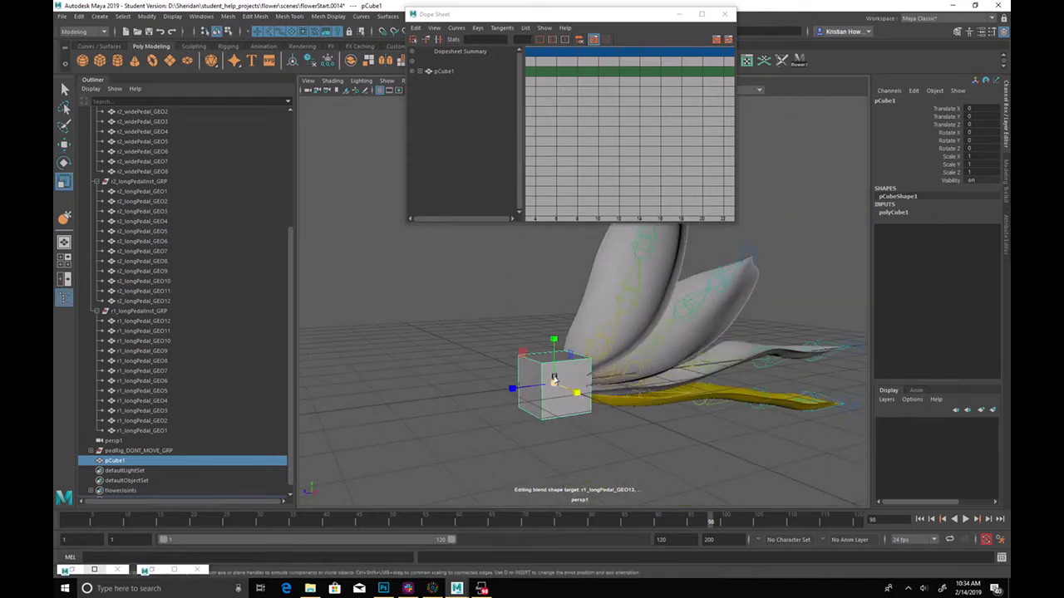
drag(553, 368, 508, 388)
drag(553, 341, 555, 249)
key(w)
drag(555, 334, 542, 290)
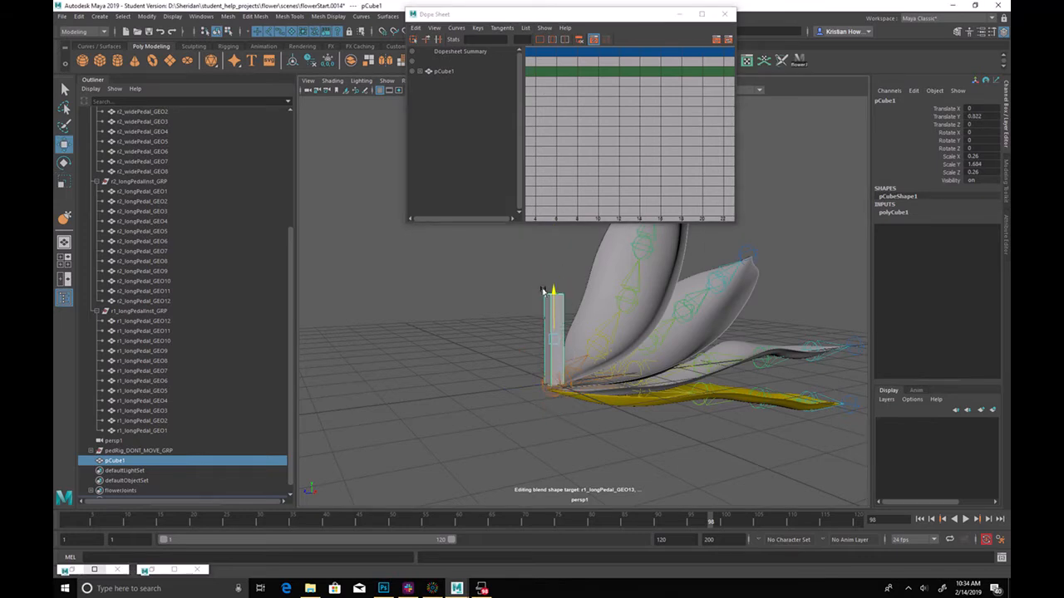
Set the column's height subdivisions to 7
click(896, 212)
click(934, 252)
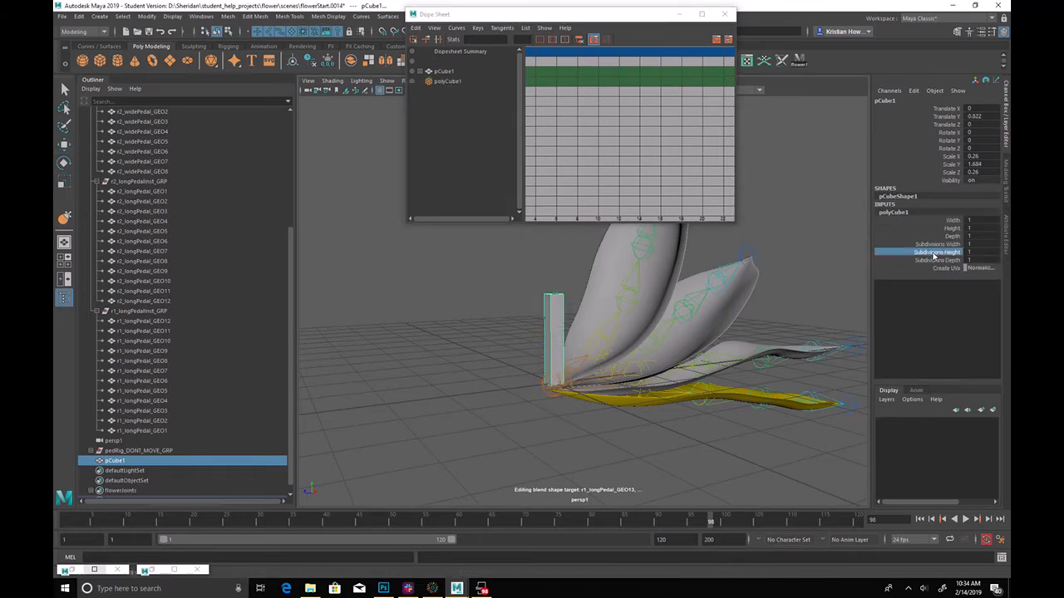
alt+right_drag(464, 416, 585, 399)
alt+drag(585, 399, 557, 388)
mouse_move(557, 309)
alt+mouse_down()
mouse_move(544, 328)
mouse_move(541, 316)
alt+mouse_up()
Snap the column's origin to the grid at Translate Y 0 and move all its faces up to stand on the grid
key(w)
key(x)
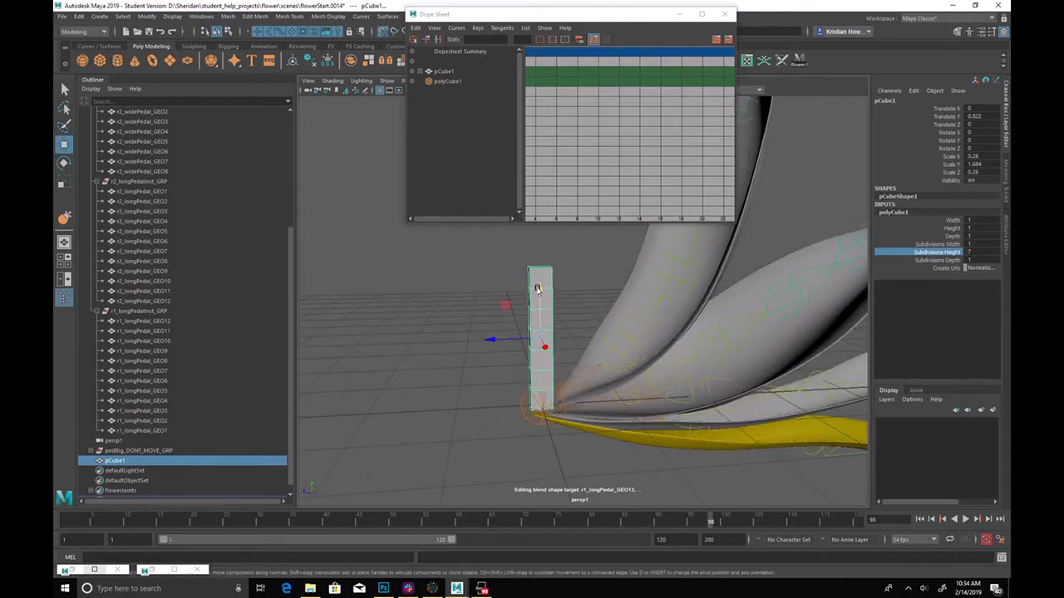
drag(537, 289, 536, 375)
right_drag(541, 345, 537, 350)
drag(536, 349, 542, 299)
Scale all the column's faces thinner and slightly taller, and show it with smooth preview
middle_drag(483, 445, 481, 449)
alt+drag(482, 449, 501, 428)
key(q)
key(r)
drag(539, 331, 516, 336)
drag(539, 292, 545, 253)
key(3)
key(q)
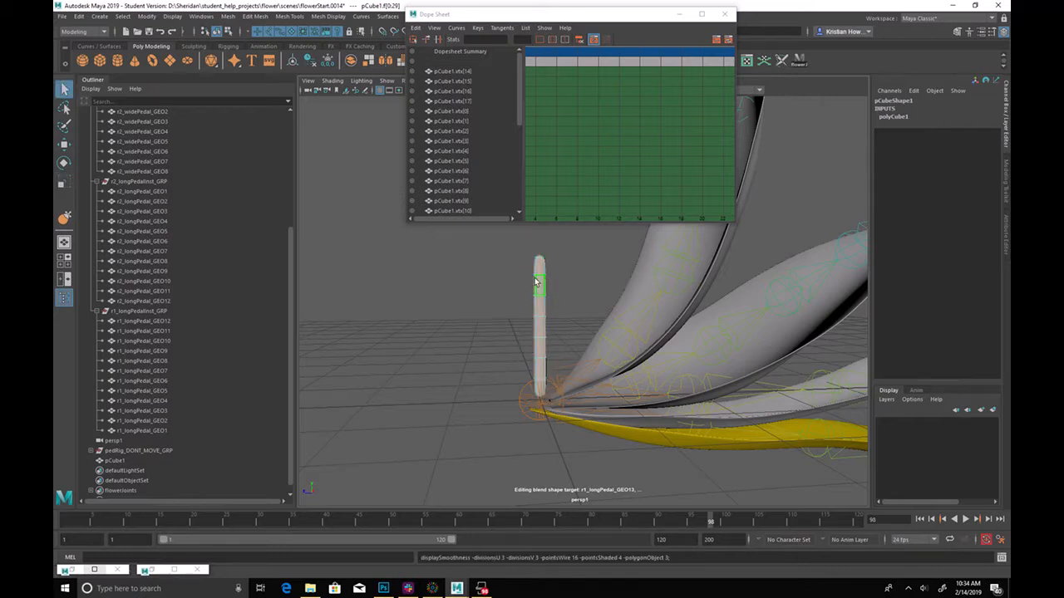
Scale up the faces near the stalk's tip into a rounded bulge, and undo the accidental second cube
right_drag(536, 279, 576, 301)
alt+middle_drag(576, 301, 606, 349)
alt+drag(606, 349, 584, 331)
right_drag(551, 315, 569, 303)
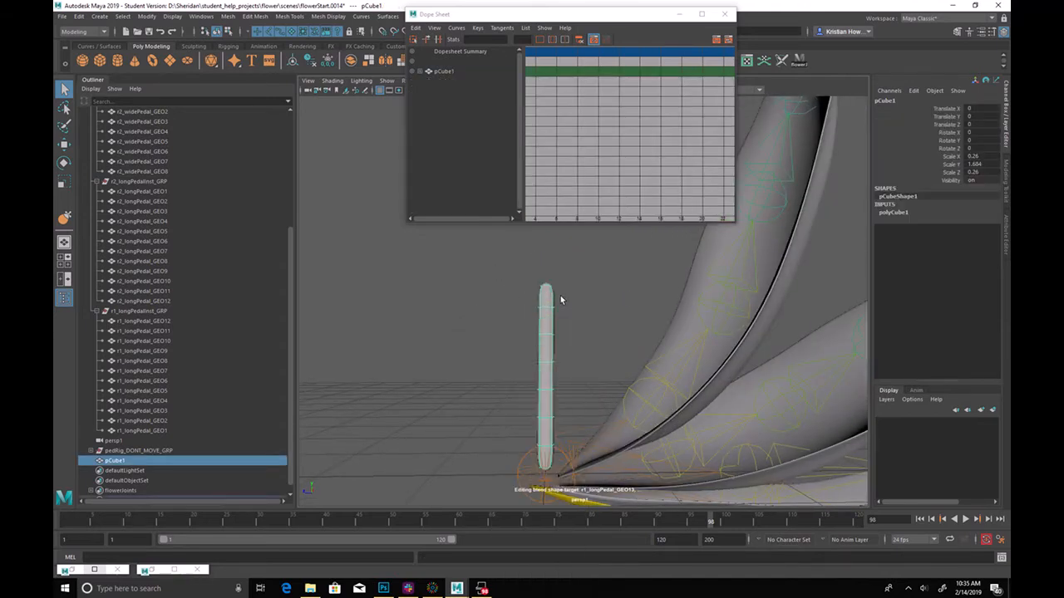
alt+drag(570, 311, 572, 353)
right_drag(590, 355, 594, 341)
drag(568, 305, 572, 340)
key(r)
key(q)
key(r)
key(w)
key(q)
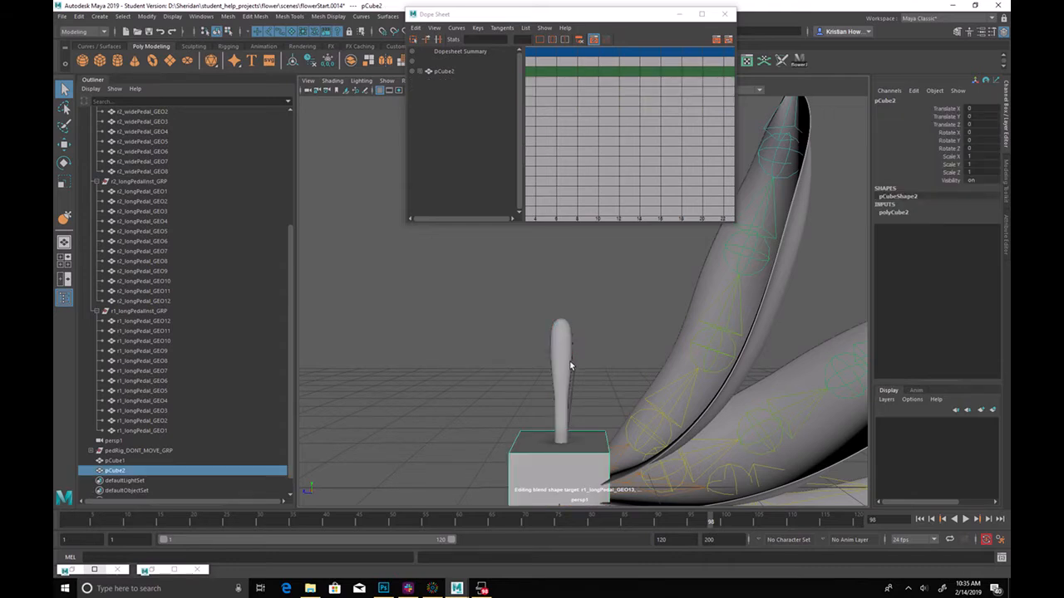
key(ctrl+z)
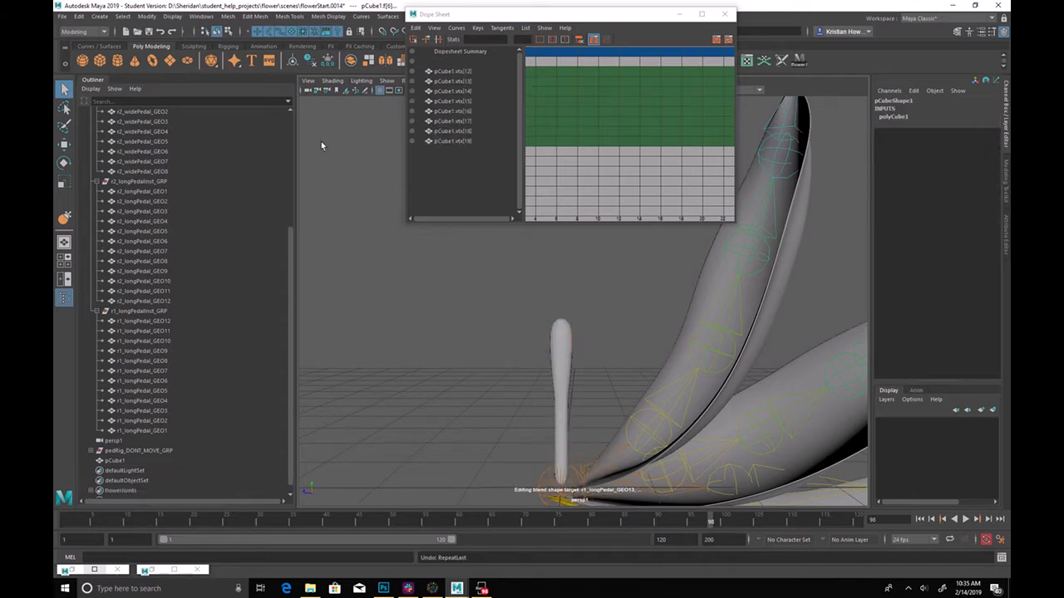
Extrude the side faces at the stalk's tip outward and flatten them vertically to form a wider head
drag(469, 14, 519, 17)
click(441, 62)
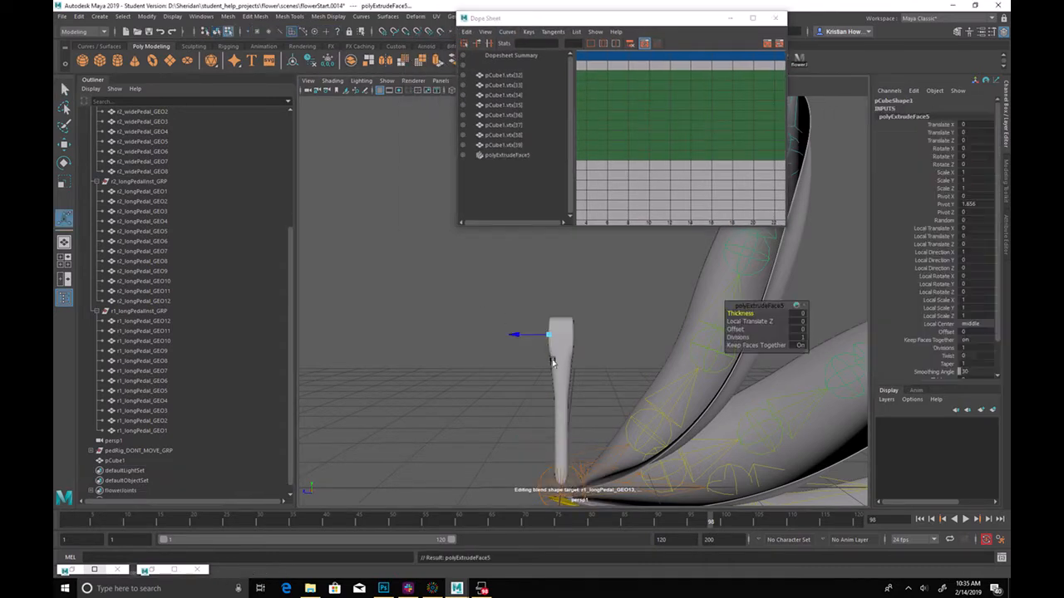
drag(495, 339, 547, 339)
key(r)
drag(561, 291, 561, 311)
key(t)
drag(505, 335, 486, 337)
key(q)
Reshape the neck directly beneath the stalk's head by scaling and moving its vertices
alt+drag(580, 344, 603, 349)
key(ctrl+shift+a)
right_drag(582, 338, 584, 342)
drag(570, 295, 583, 356)
key(r)
key(q)
right_drag(583, 356, 553, 356)
key(r)
drag(551, 357, 591, 300)
key(w)
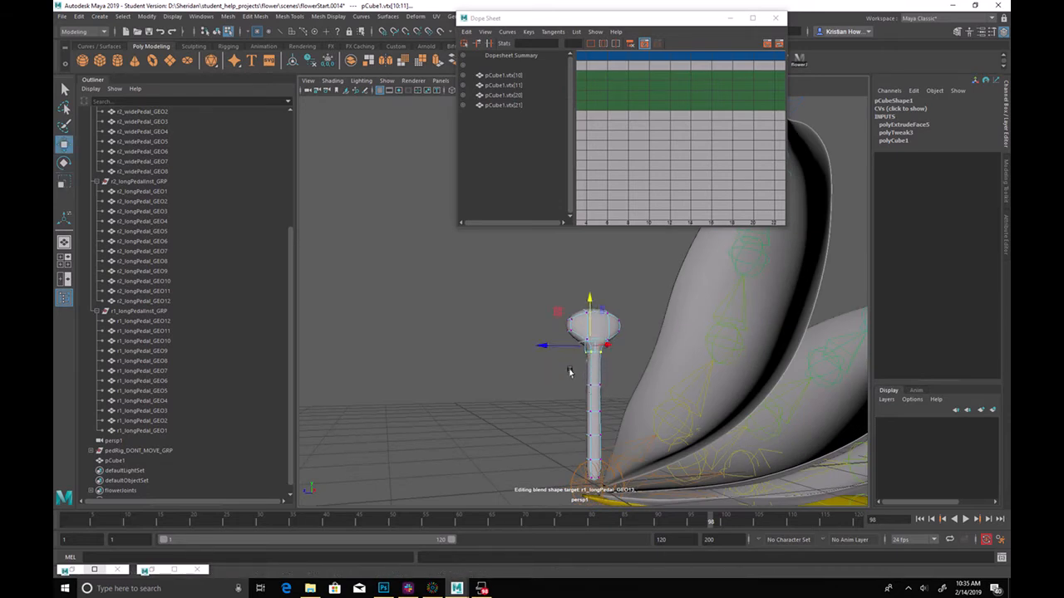
Select the vertices along the middle of the stalk and scale them narrower
drag(572, 361, 555, 376)
key(r)
key(ctrl+z)
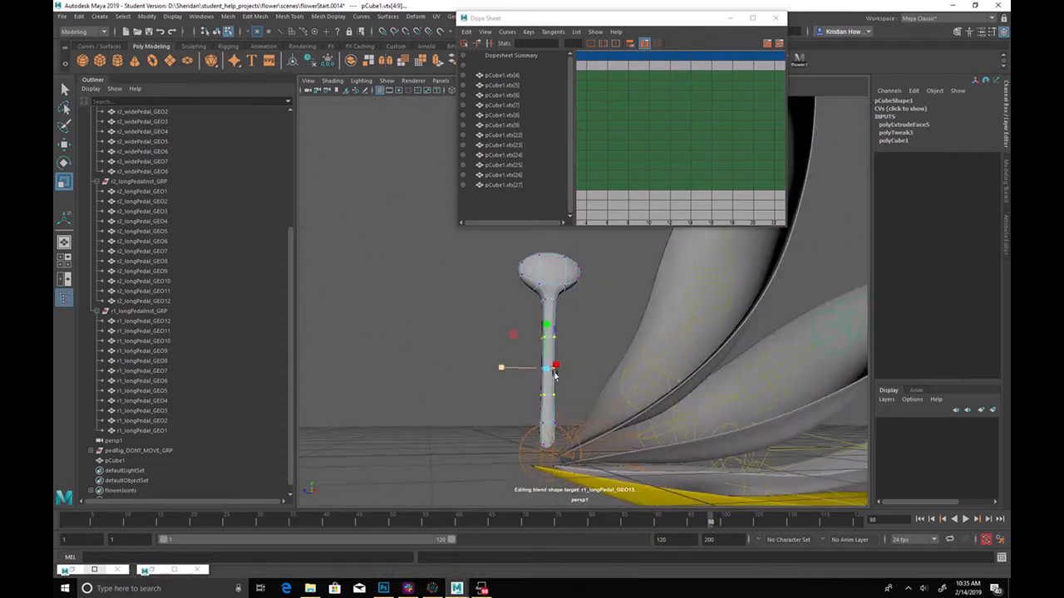
key(q)
alt+middle_drag(565, 257, 558, 318)
drag(481, 305, 606, 372)
key(r)
drag(560, 330, 420, 328)
Move the head vertices upward to lengthen the stalk, and clear the selection
key(w)
key(b)
drag(554, 291, 570, 192)
alt+middle_drag(620, 334, 622, 346)
alt+right_drag(621, 346, 573, 362)
alt+middle_drag(573, 362, 560, 413)
drag(548, 280, 552, 240)
key(q)
click(598, 314)
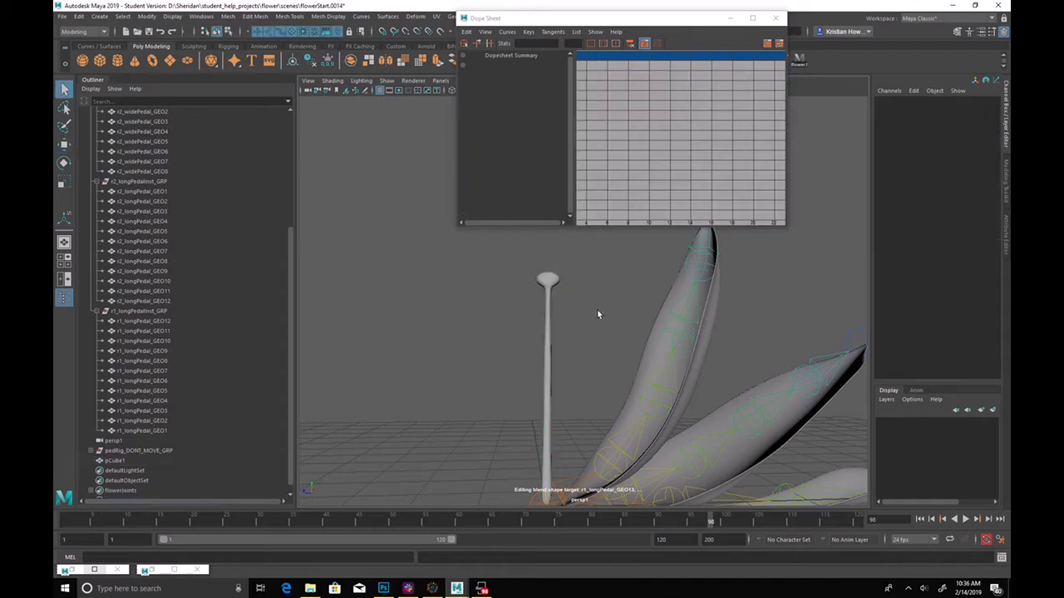
Show the four-view layout, then delete the finished stalk's construction history and freeze its transformations
click(548, 368)
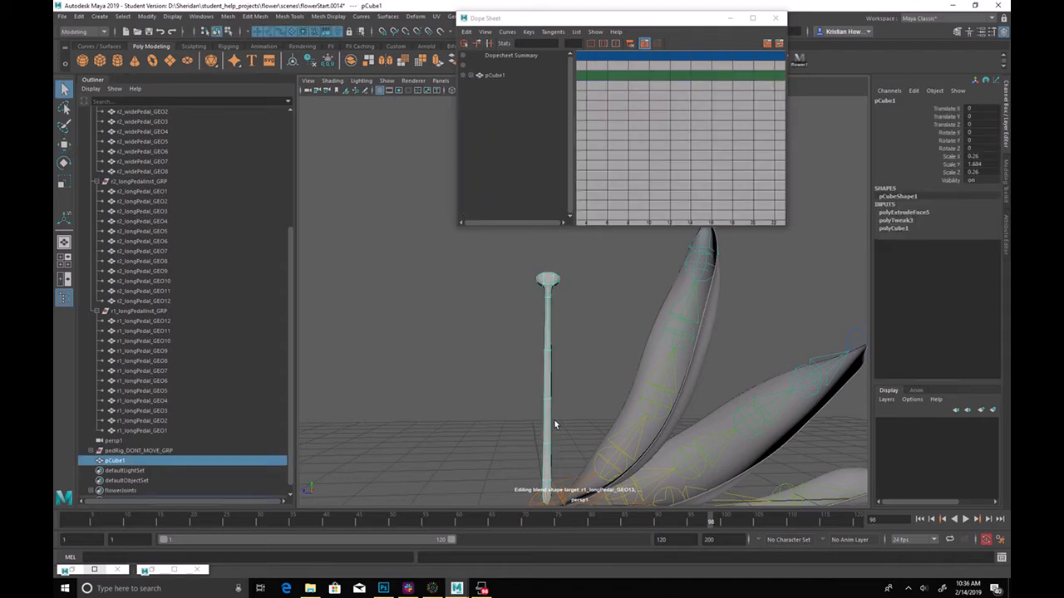
key(space)
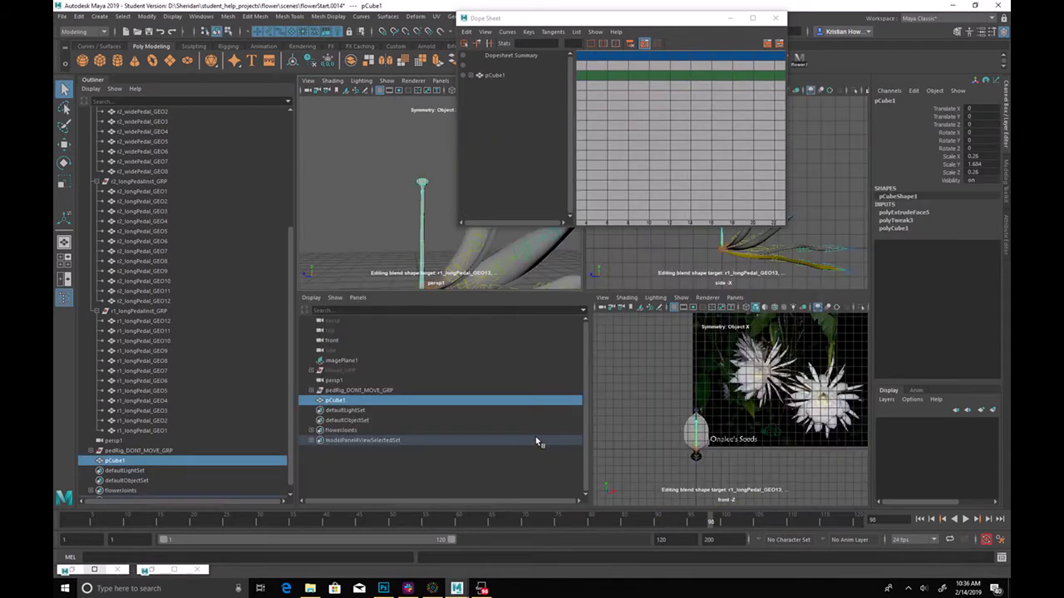
click(626, 266)
click(421, 227)
drag(537, 20, 582, 119)
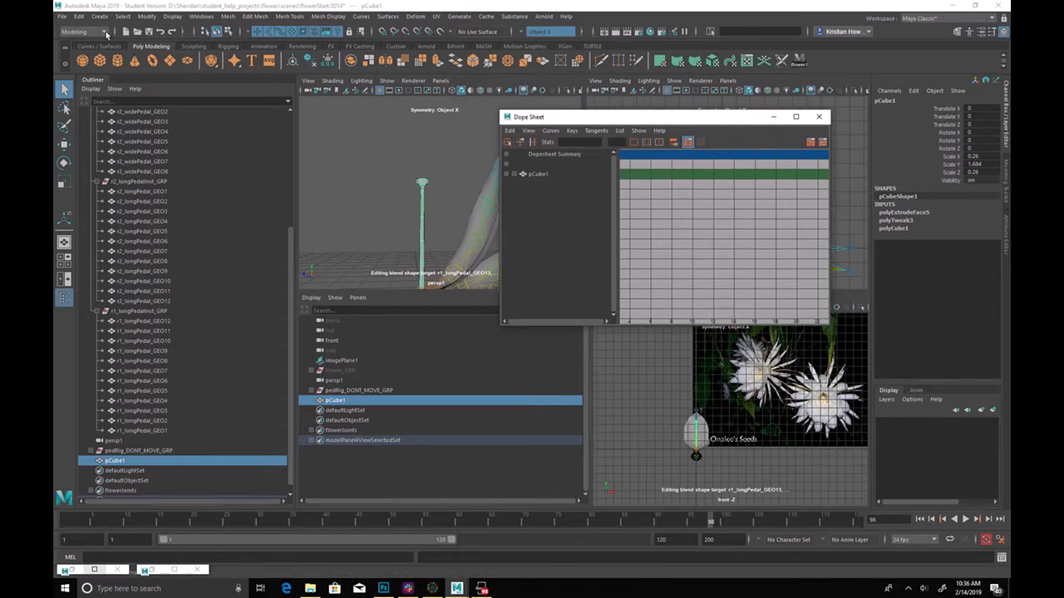
click(310, 62)
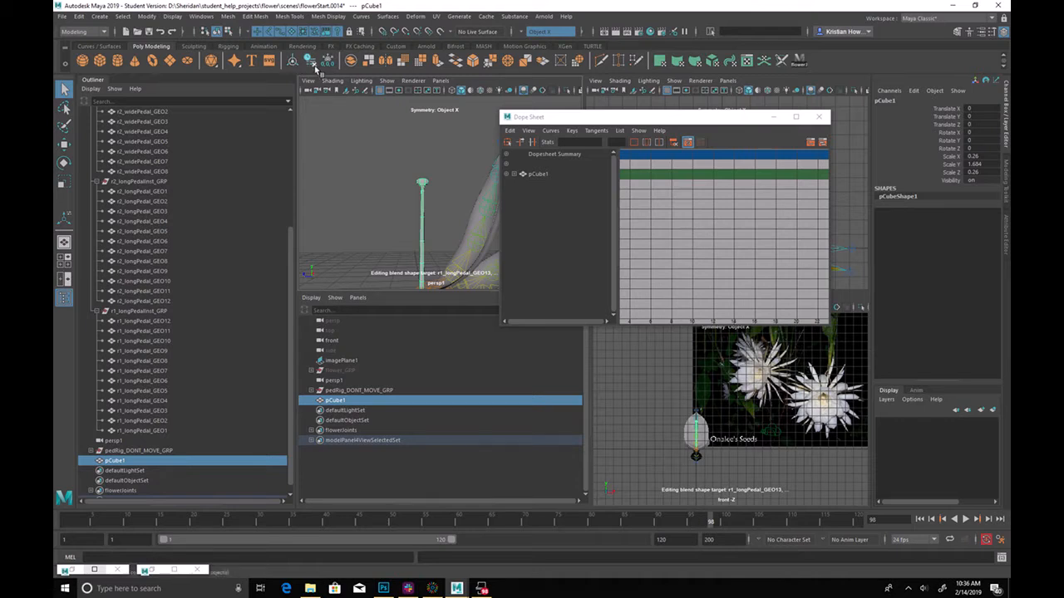
click(324, 61)
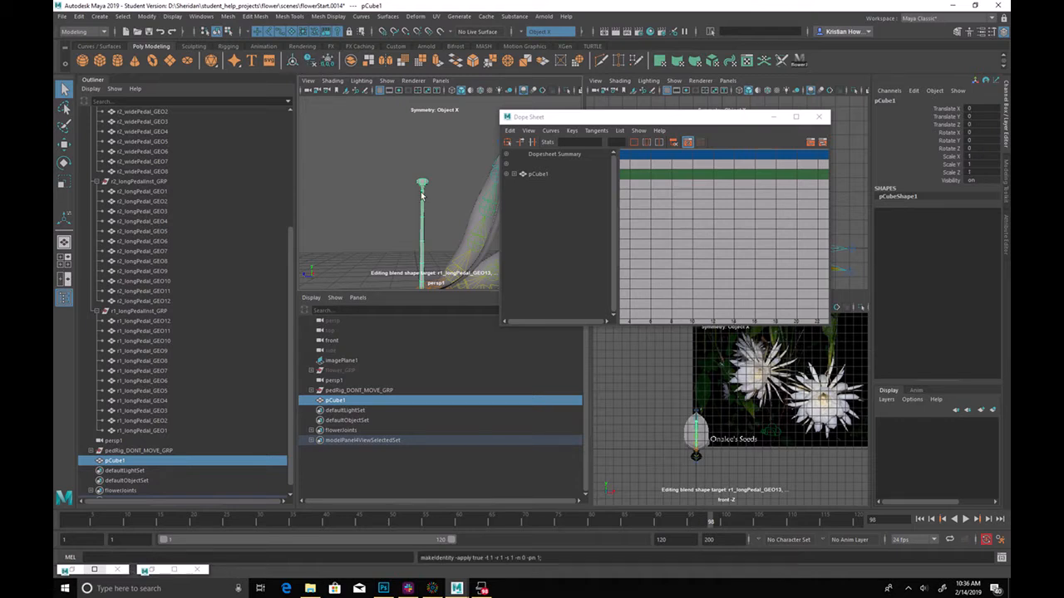
Move the Dope Sheet clear of the perspective view and turn the Outliner panel beneath that view into a side view
drag(658, 119, 760, 90)
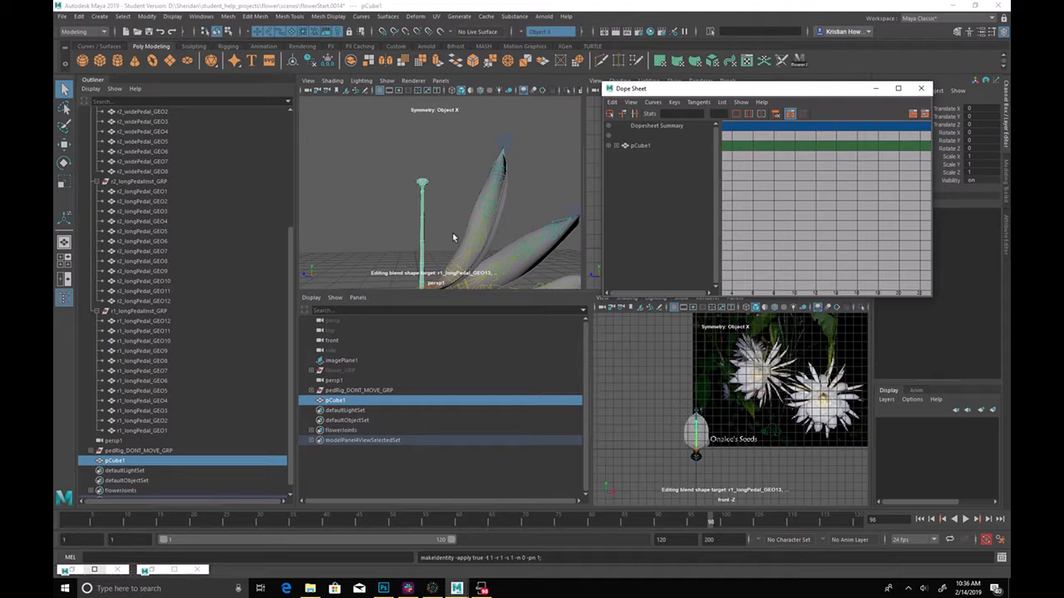
alt+middle_drag(460, 275, 462, 227)
alt+drag(462, 226, 470, 248)
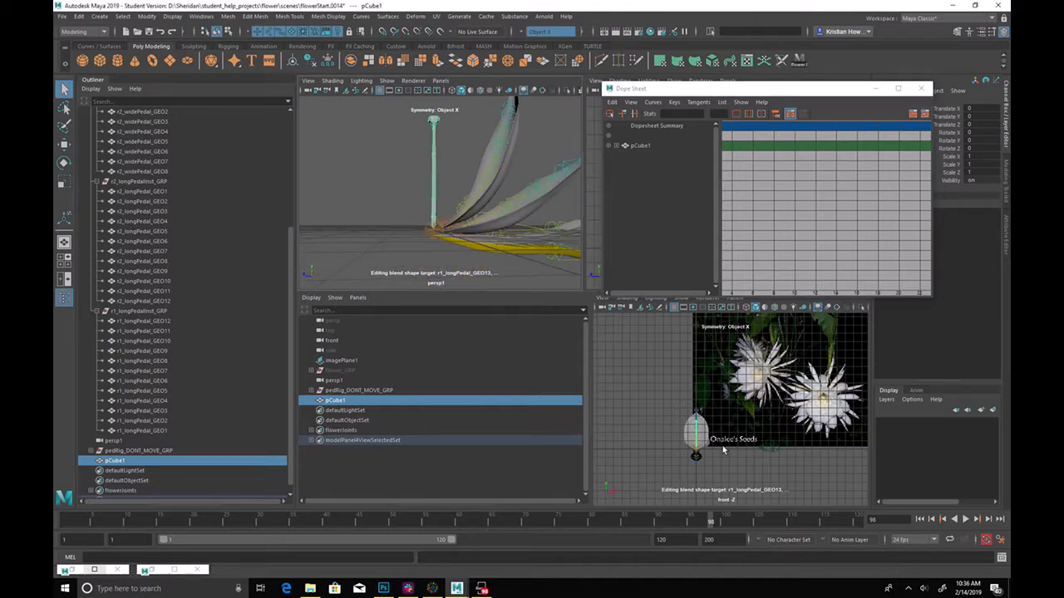
key(space)
key(space)
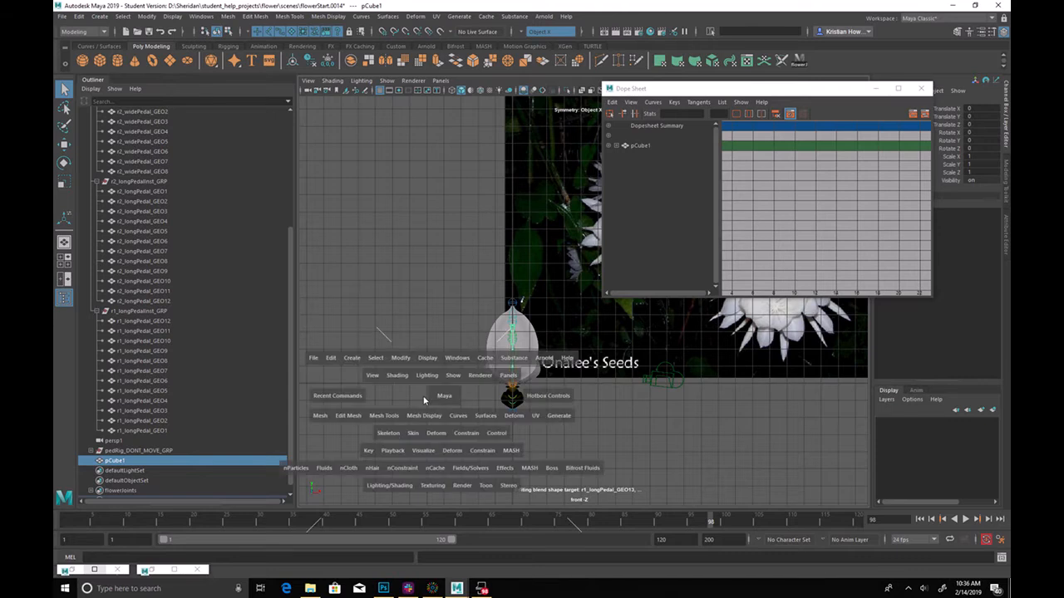
key(space)
key(space)
key(space)
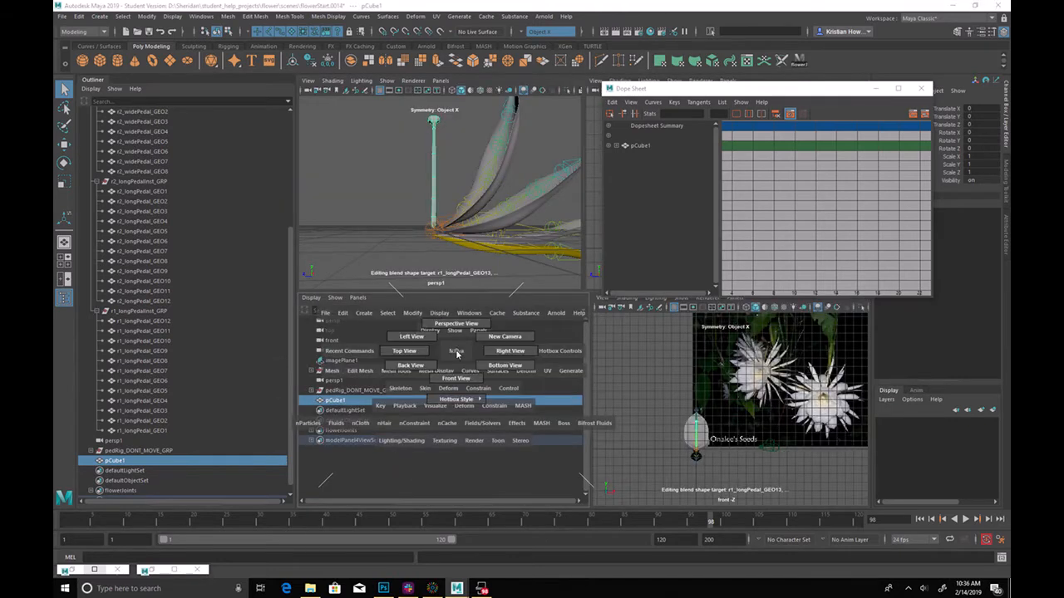
drag(438, 354, 455, 376)
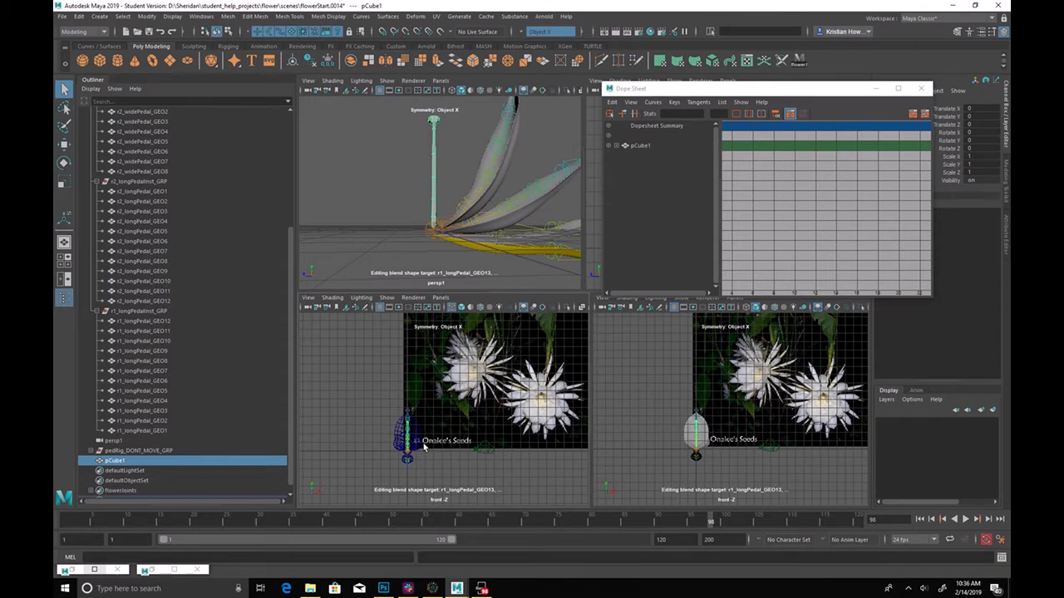
key(space)
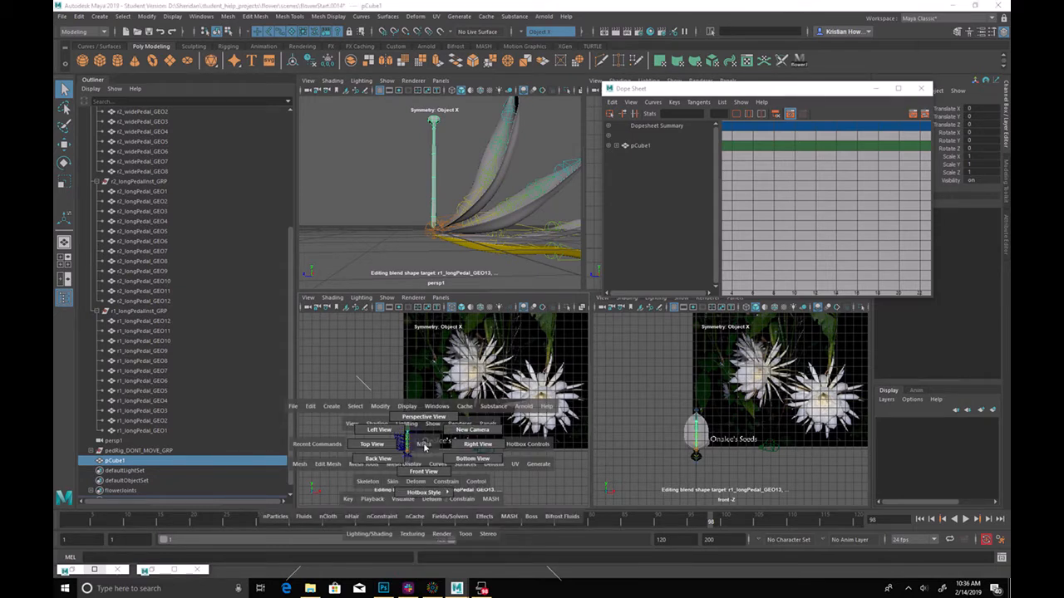
drag(424, 444, 463, 447)
key(space)
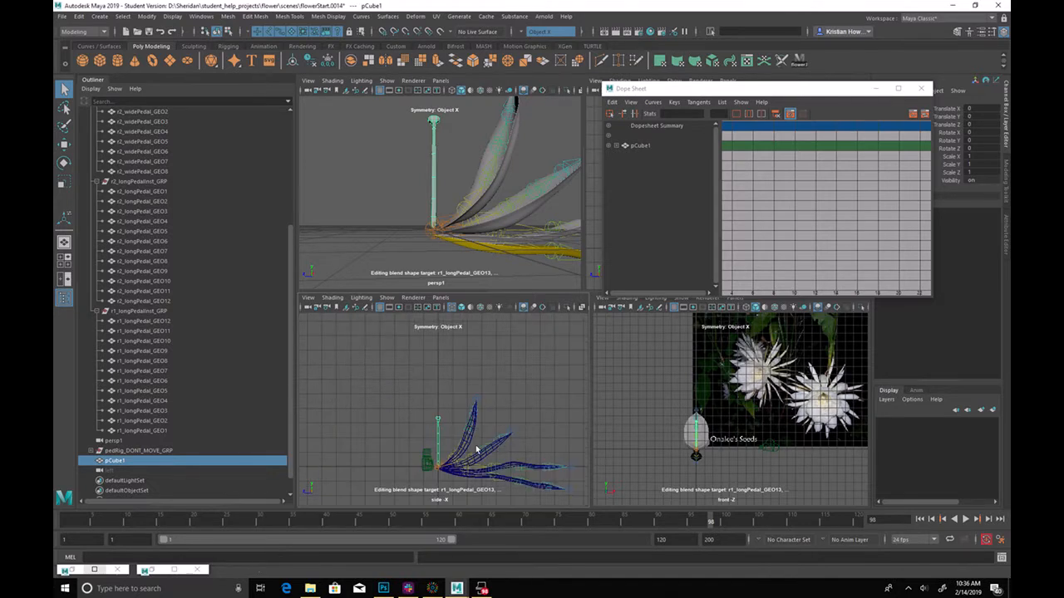
Create a vertical chain of five joints, one grid unit apart, from the stalk's base to above its head in the side view
alt+middle_drag(426, 432, 442, 341)
alt+right_drag(441, 342, 541, 368)
alt+middle_drag(542, 368, 460, 510)
key(space)
click(390, 371)
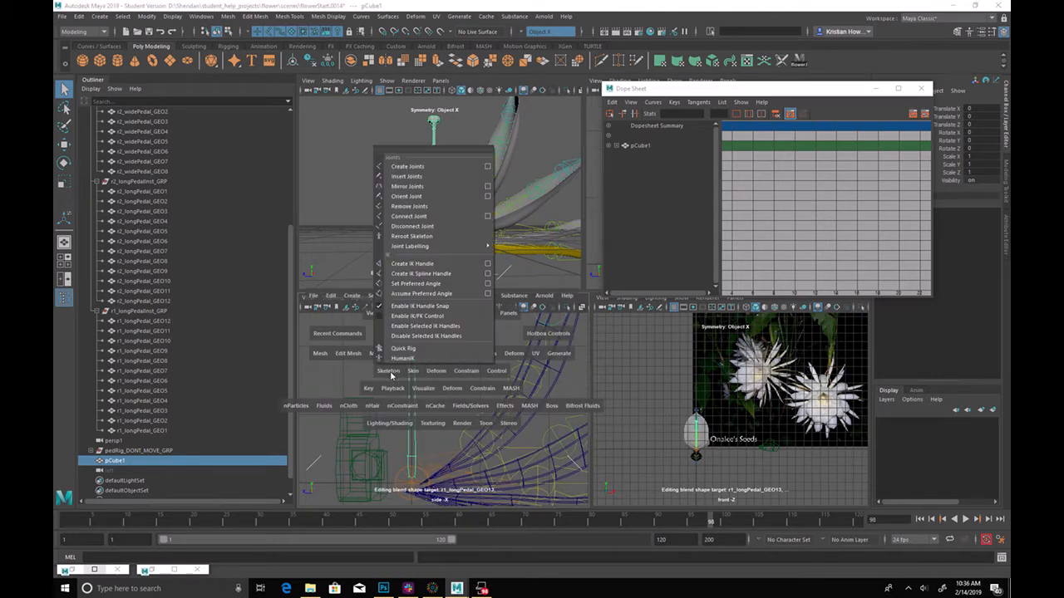
click(430, 176)
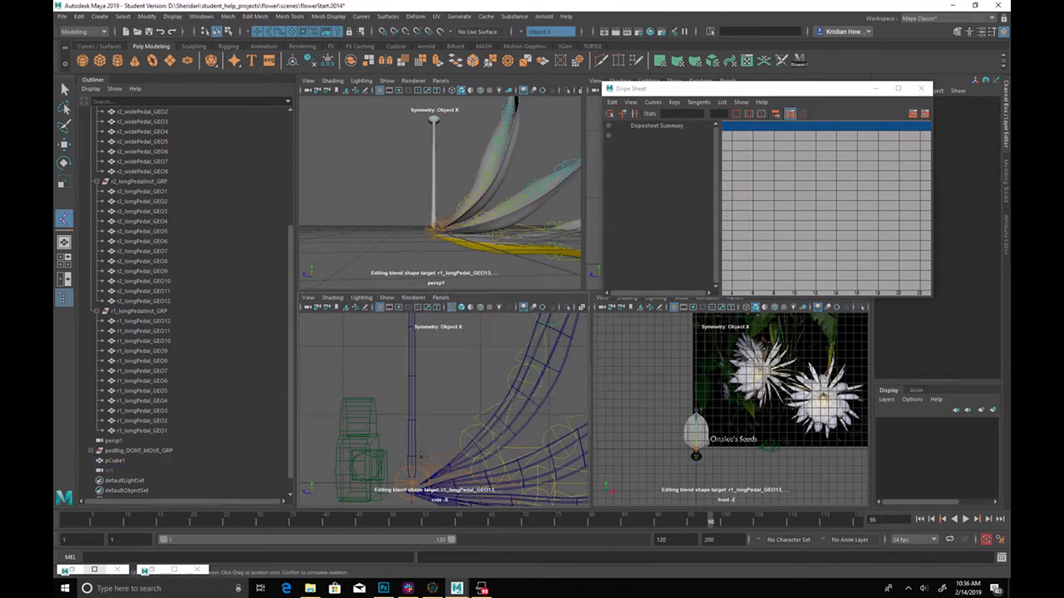
click(412, 481)
click(412, 413)
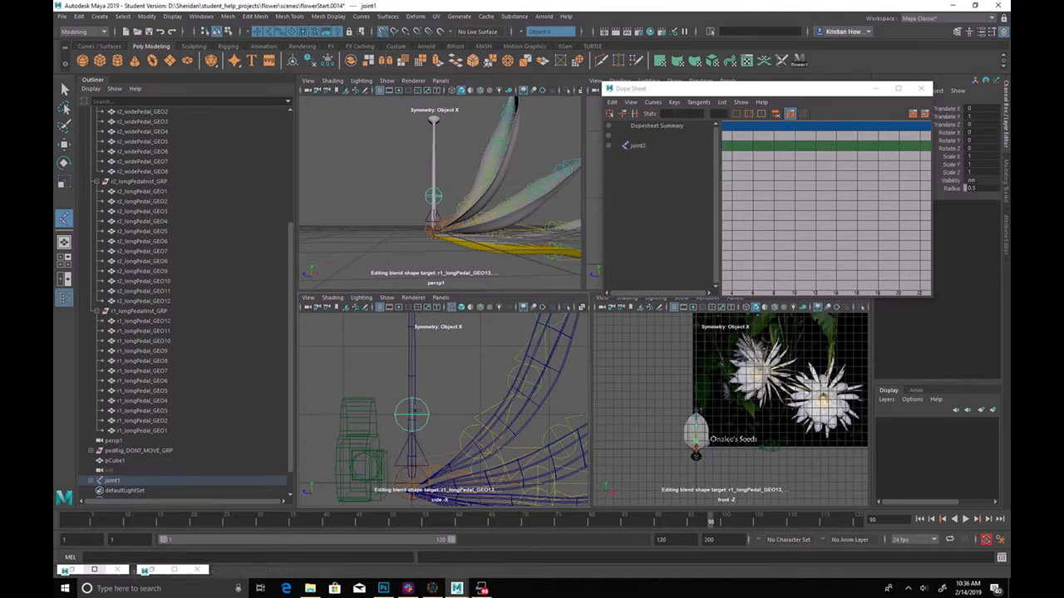
click(419, 353)
scroll(419, 353, up, 3)
click(427, 378)
scroll(449, 395, down, 3)
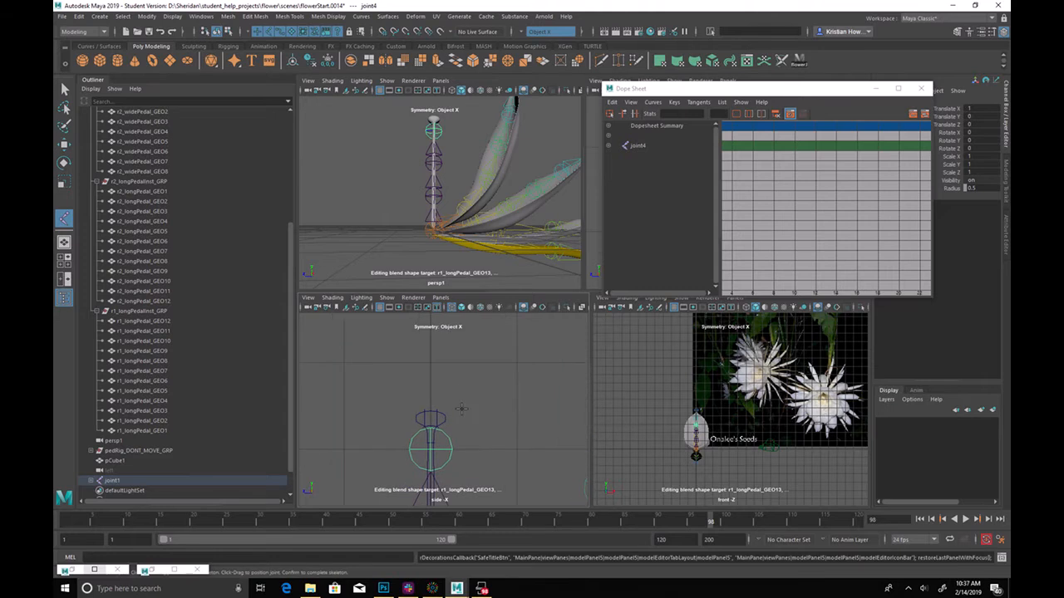
click(432, 366)
key(q)
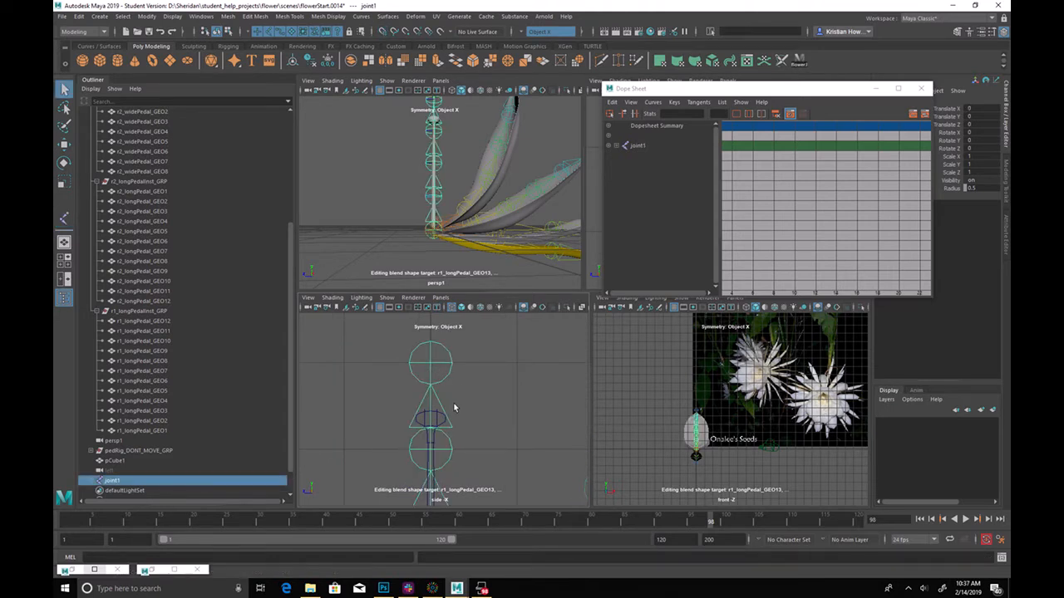
scroll(453, 408, down, 4)
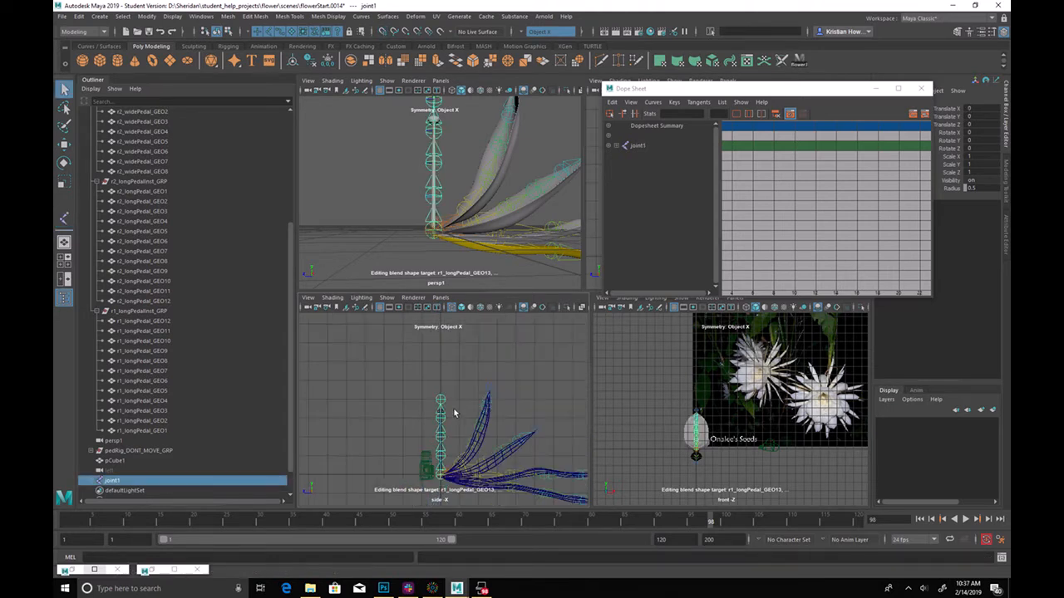
scroll(490, 430, up, 2)
scroll(490, 430, up, 2)
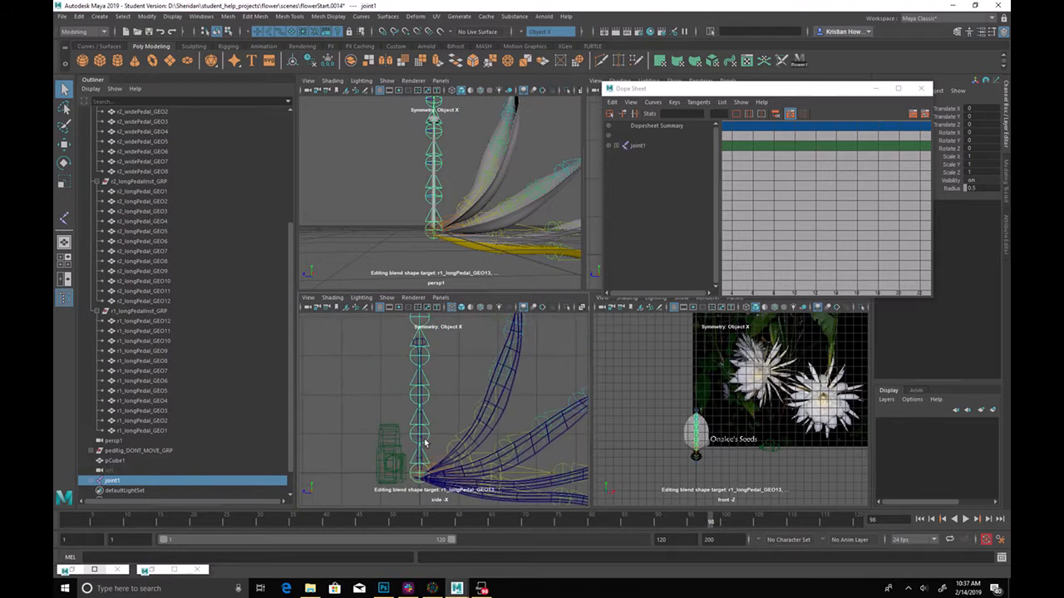
Rename the stalk mesh pCube1 as stamen
click(121, 471)
double_click(122, 463)
text(stamen)
key(Return)
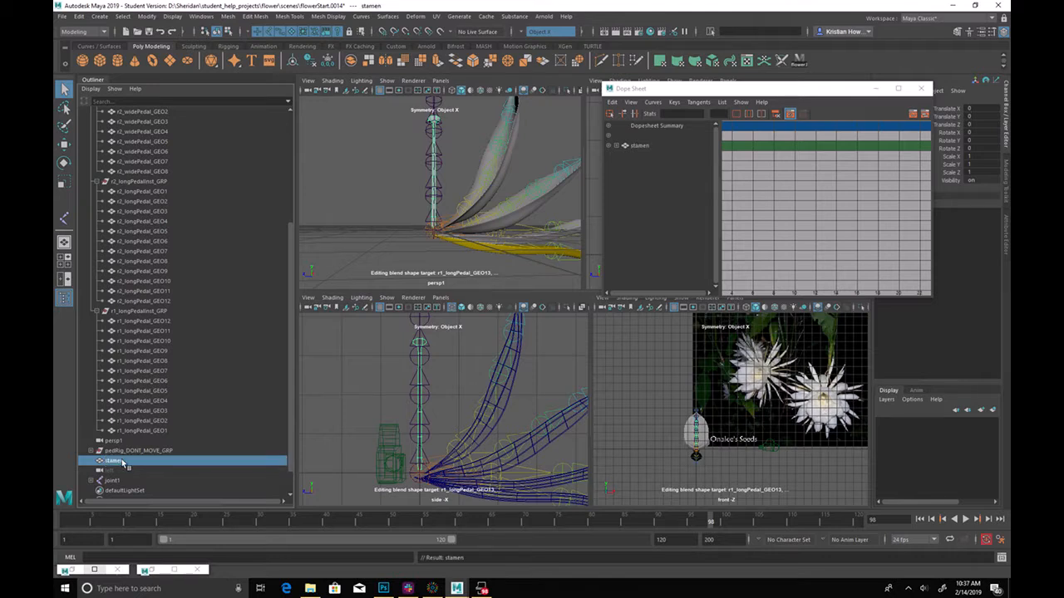
Expand the new joint chain and replace "joint" with "stamen" in the names of its whole hierarchy
double_click(116, 480)
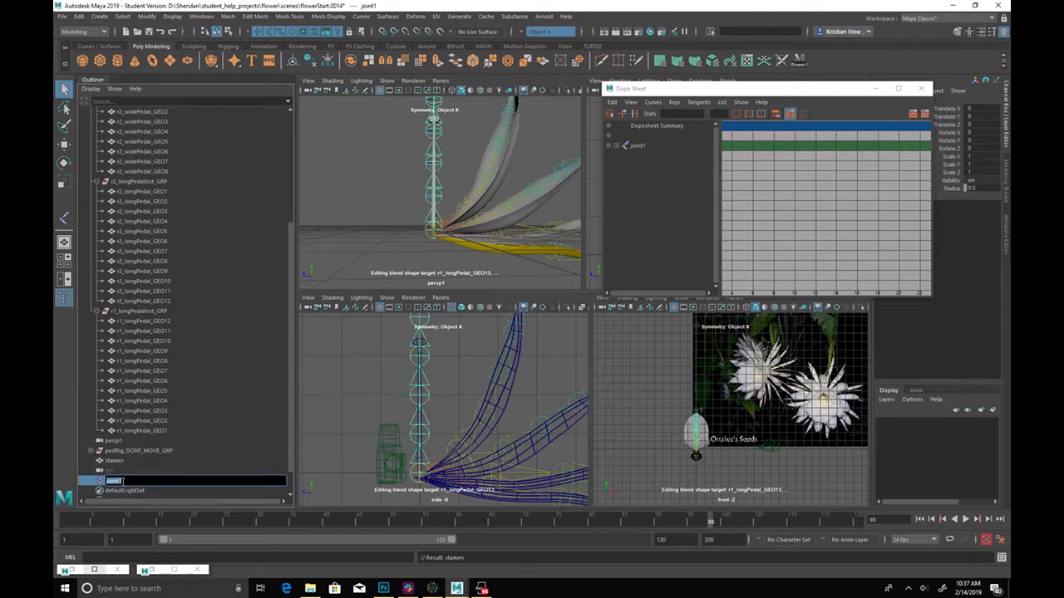
click(93, 484)
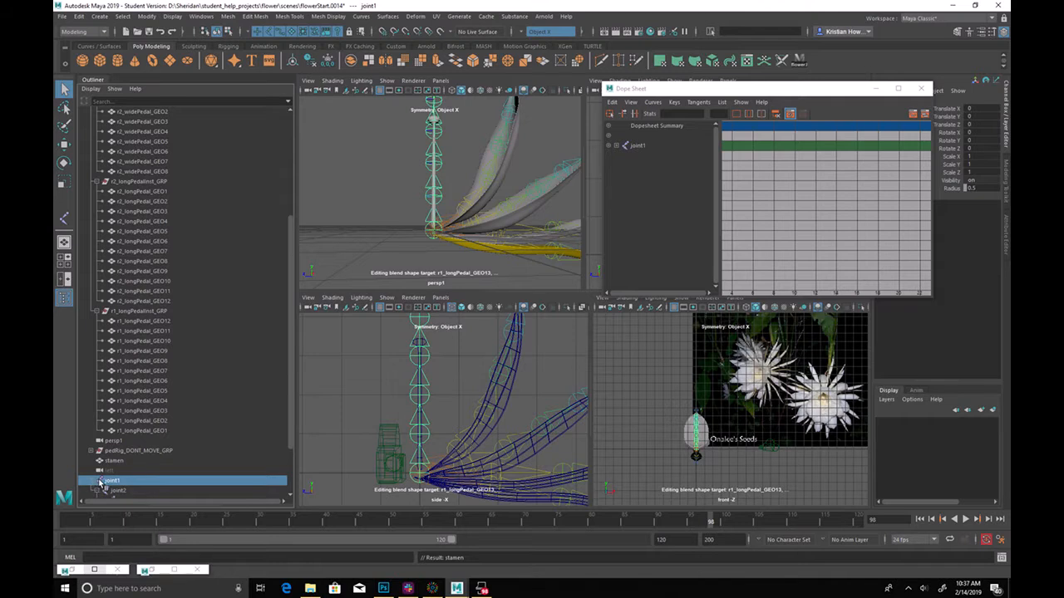
scroll(171, 425, down, 3)
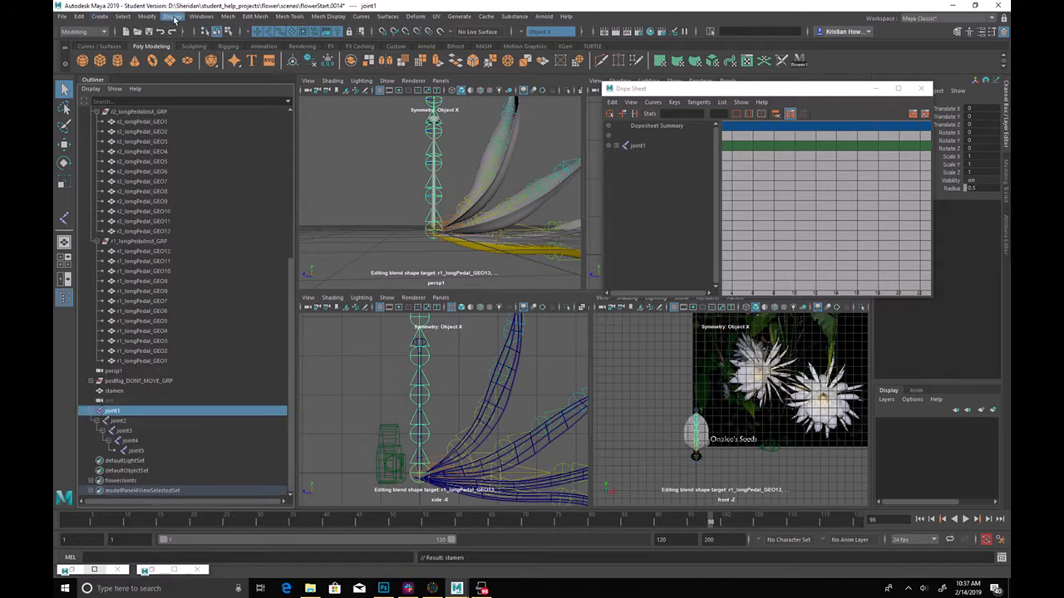
click(146, 16)
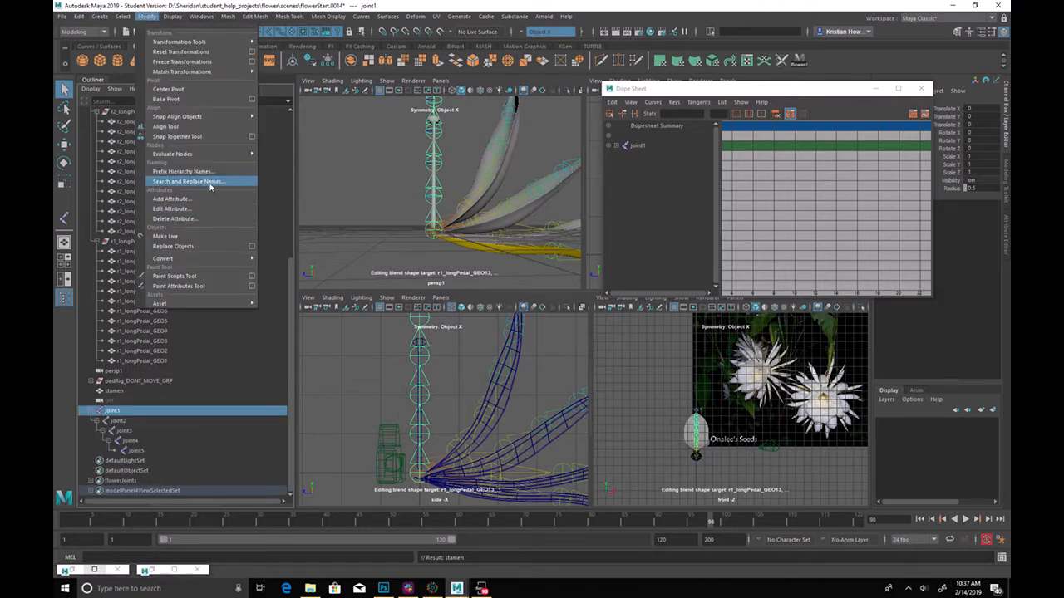
click(210, 181)
drag(891, 109, 605, 111)
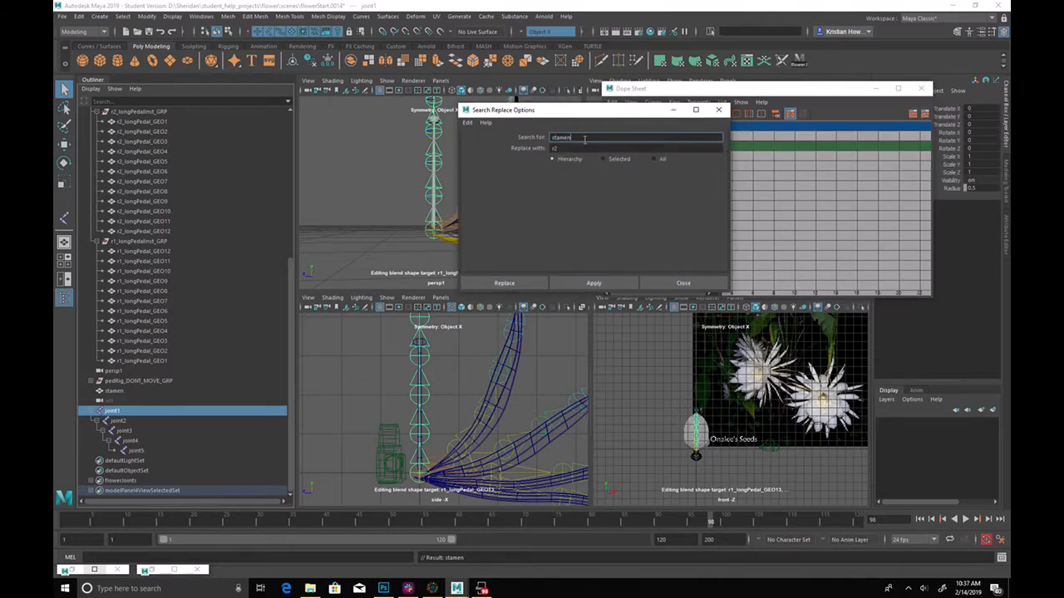
key(Tab)
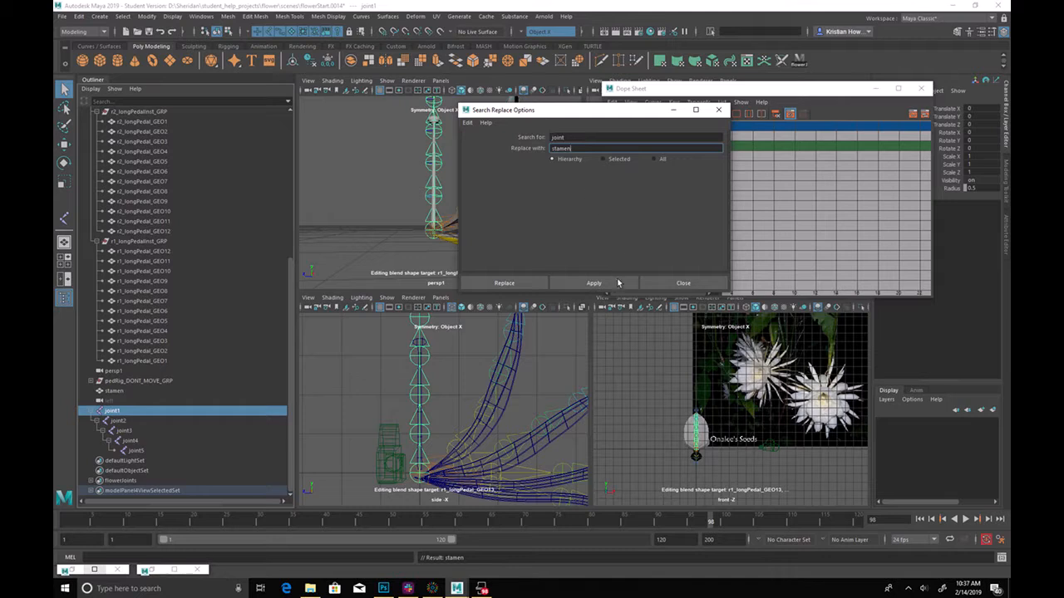
click(593, 283)
Add the suffix _JNT to each of the five stamen joints' names, from stamen1_JNT to stamen5_JNT
double_click(202, 410)
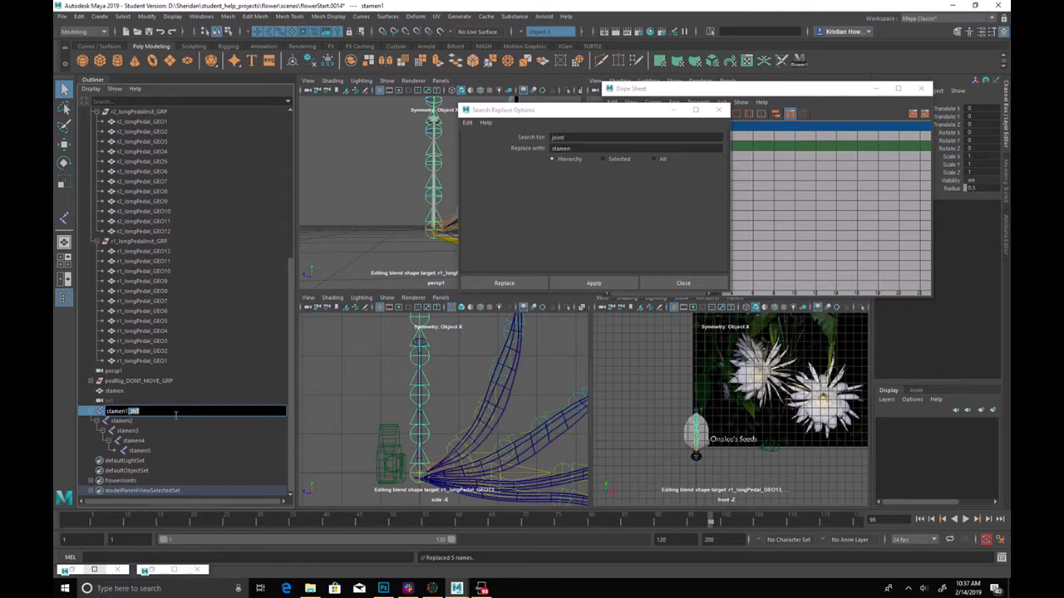
click(146, 422)
double_click(144, 421)
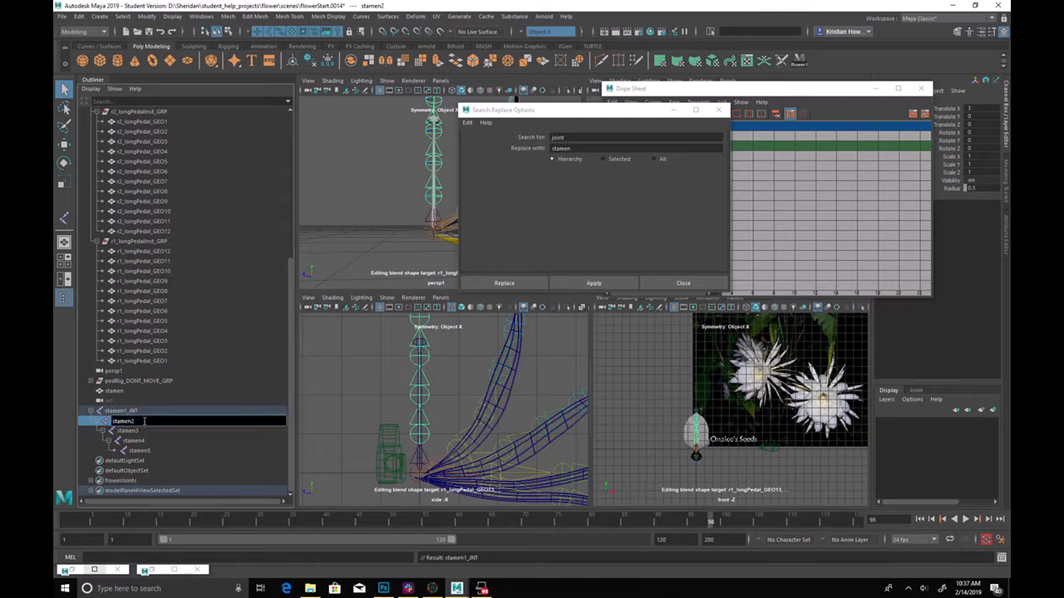
double_click(152, 433)
click(154, 432)
text(_JNT)
double_click(158, 442)
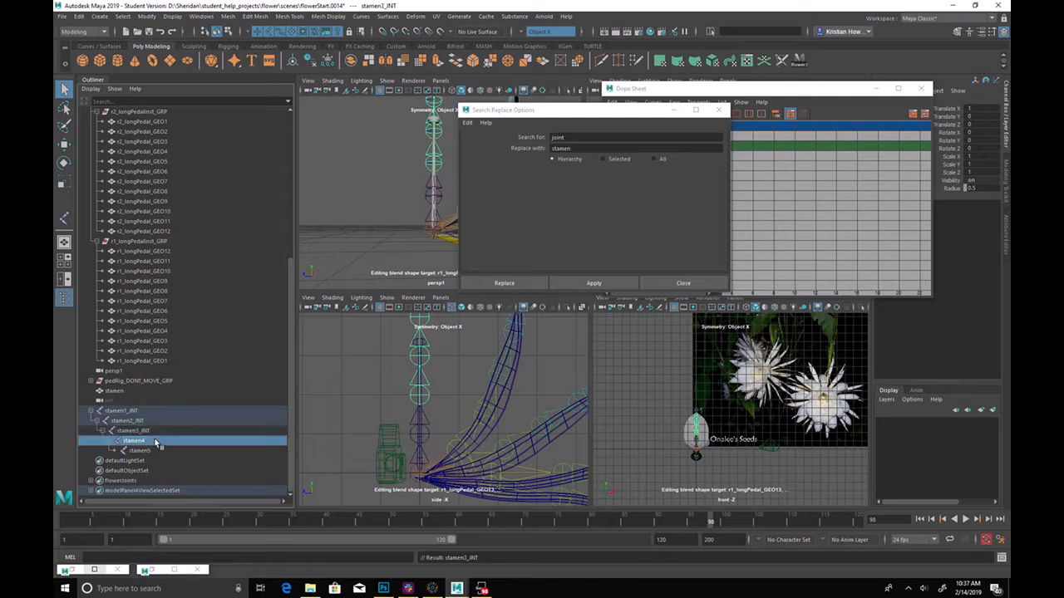
click(159, 440)
key(Return)
Group the root joint stamen1_JNT with the stamen mesh and name the group stamen_GRP
click(124, 411)
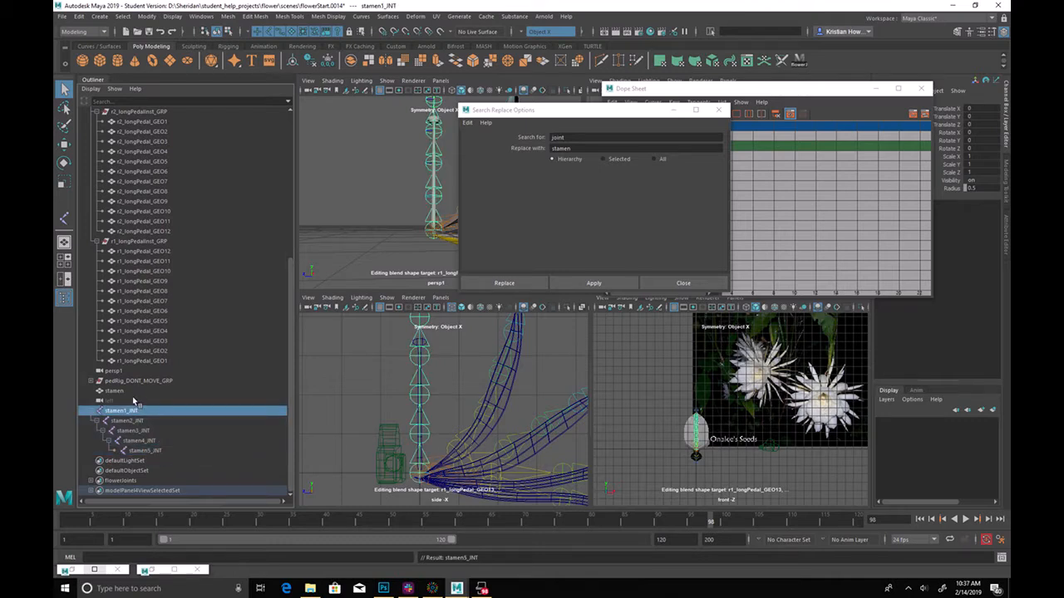
ctrl+click(130, 392)
key(ctrl+g)
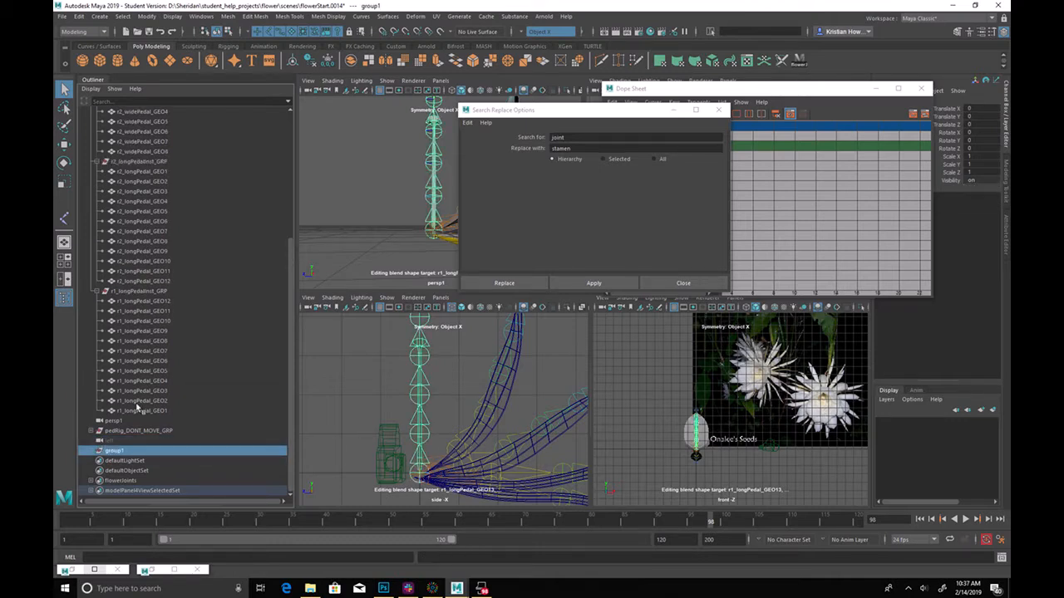
double_click(115, 450)
text(stamen)
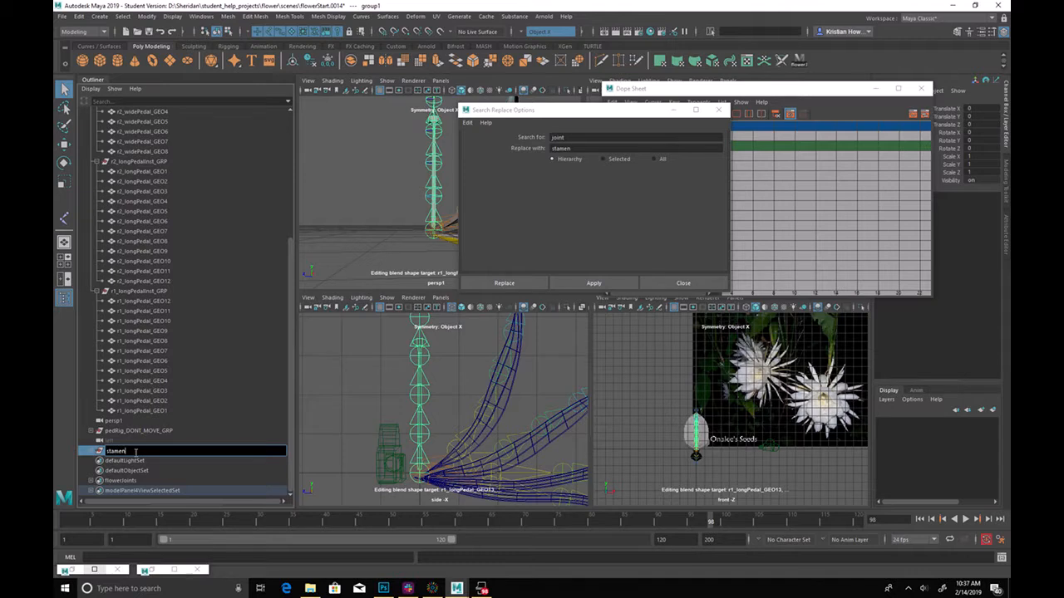
text(_GRP)
key(Return)
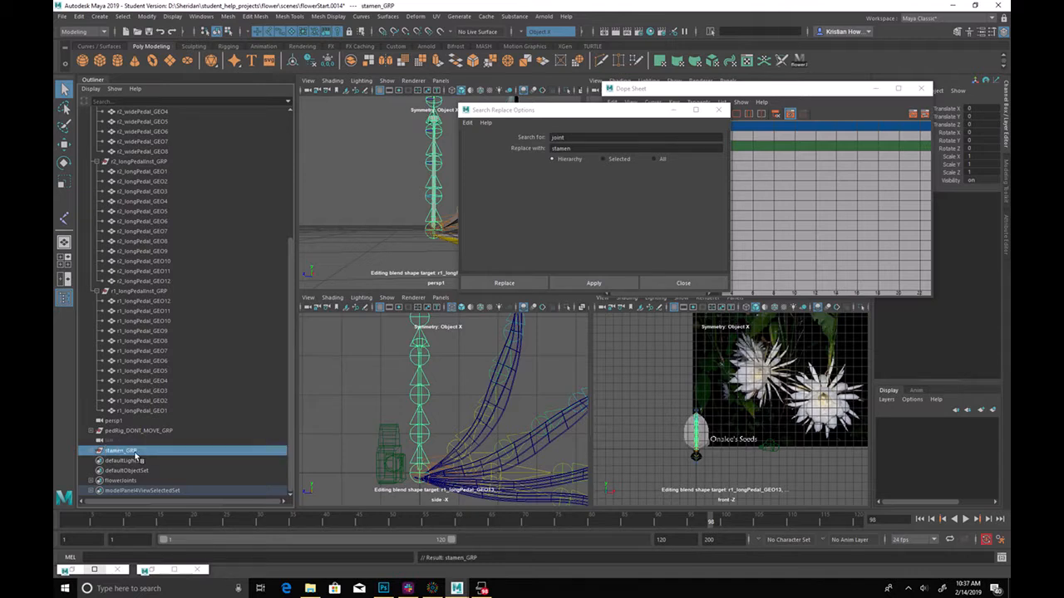
Expand stamen_GRP and rename the stamen mesh inside it as stamen_GEO
click(93, 451)
click(119, 470)
double_click(125, 471)
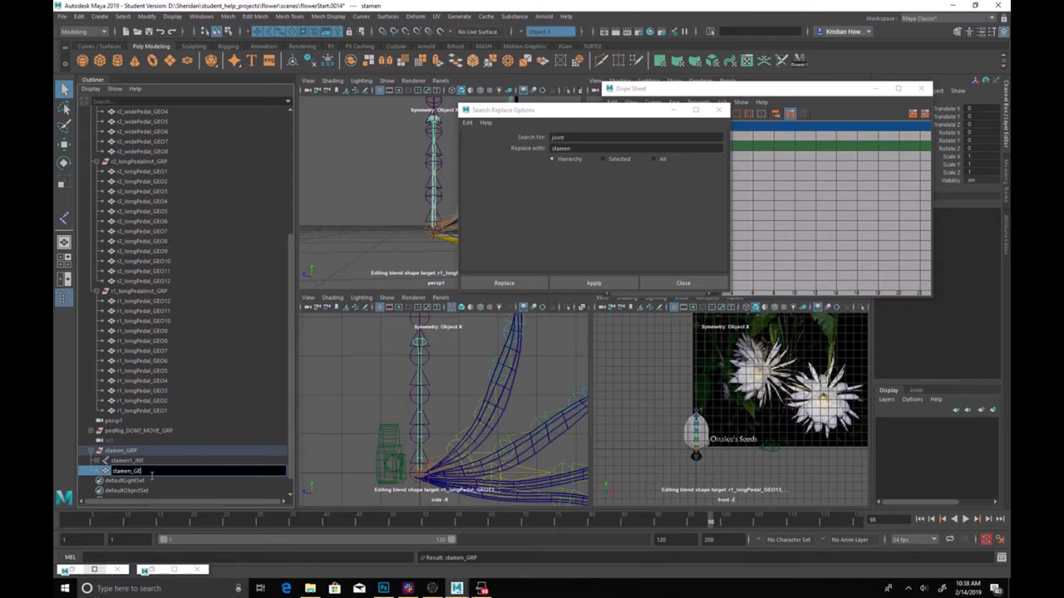
text(_GEO)
key(Return)
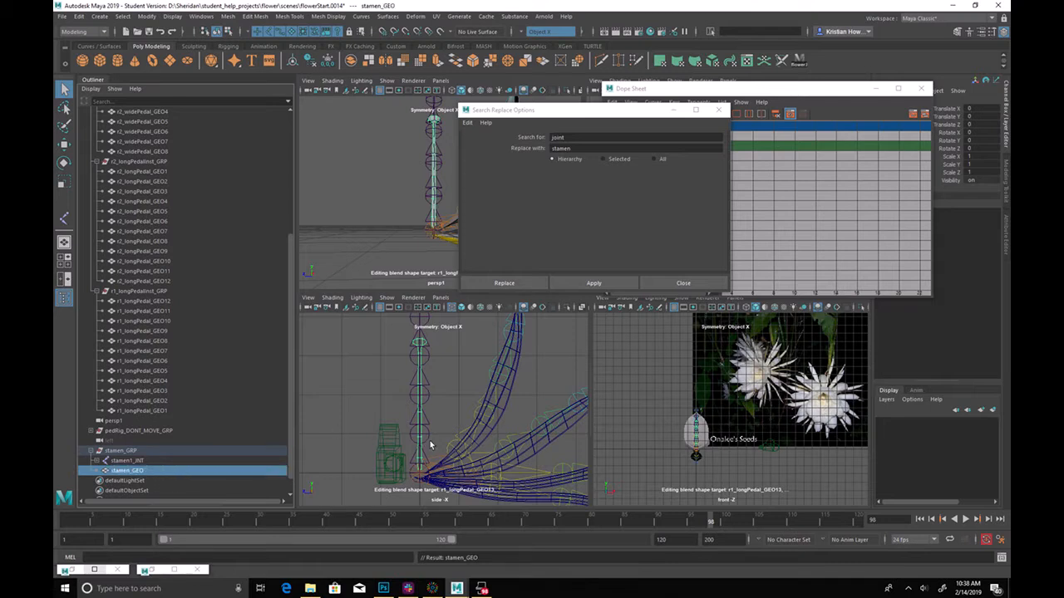
Save an incremented version of the scene and clear the selection
click(177, 460)
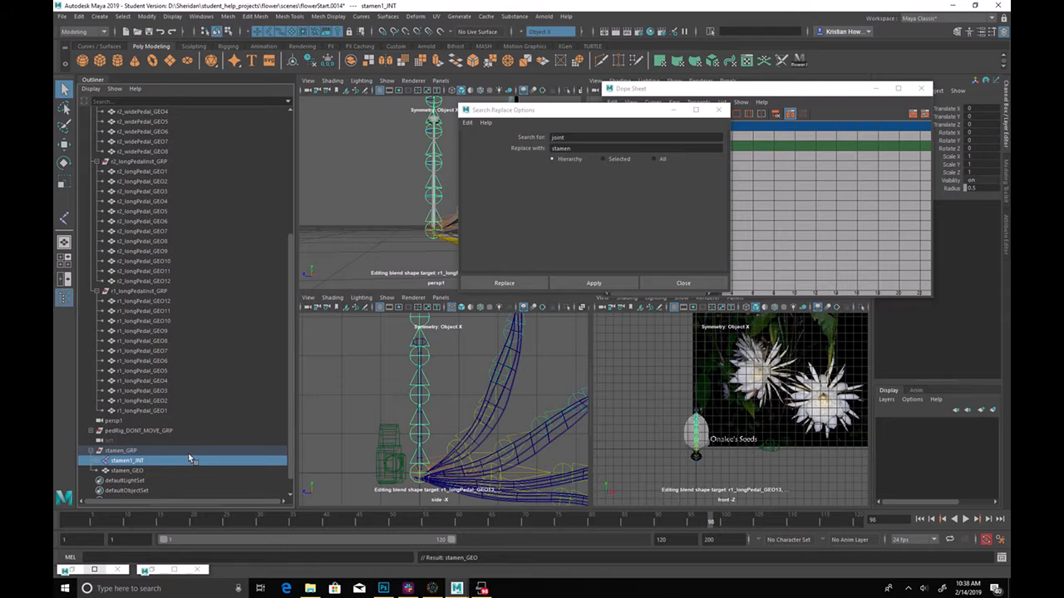
click(188, 451)
click(62, 17)
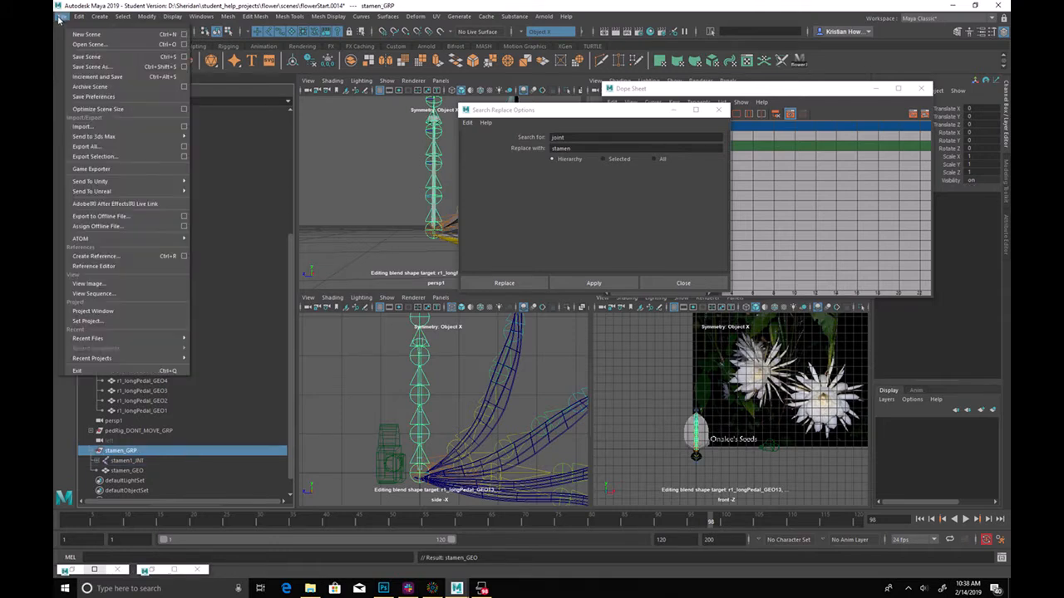
click(106, 76)
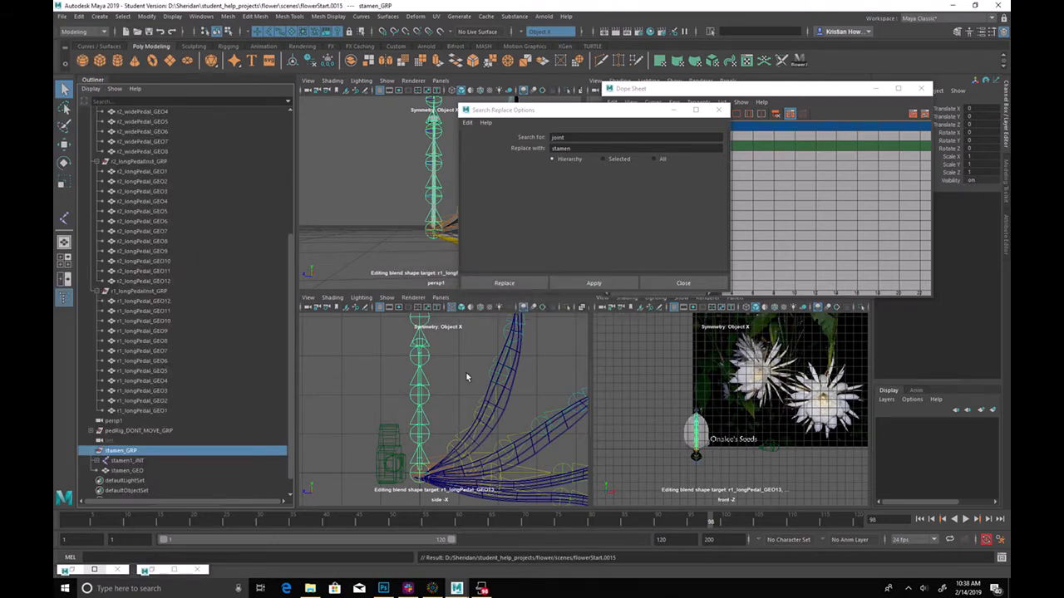
click(440, 416)
Try rotating the root joint stamen1_JNT, and undo that rotation
click(147, 462)
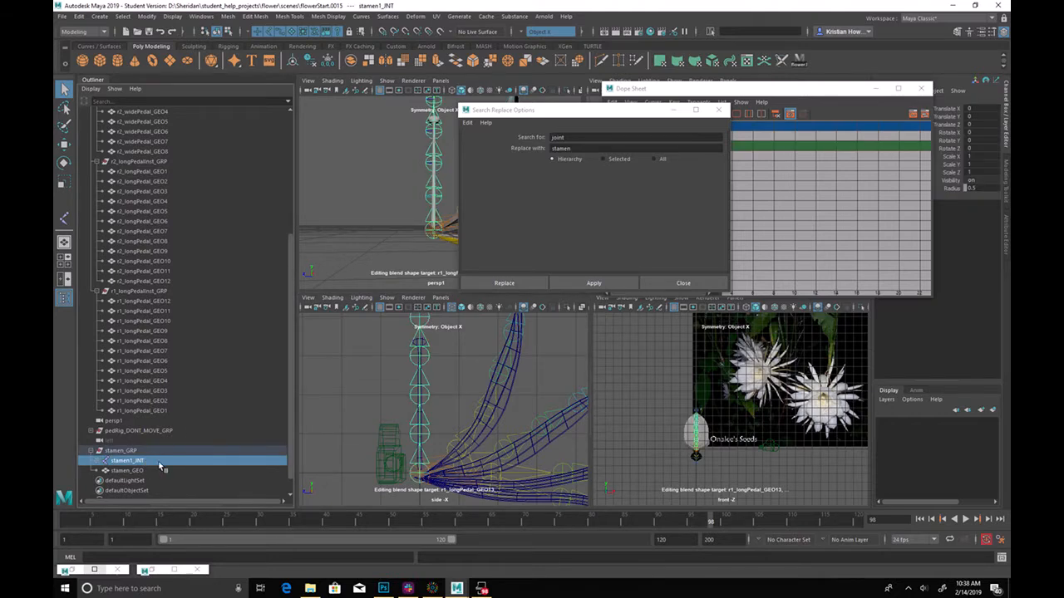
key(e)
drag(451, 441, 456, 444)
key(ctrl+z)
key(q)
Expand the stamen joint chain and select all five joints together with the stamen_GEO mesh
shift+click(97, 461)
scroll(172, 453, down, 2)
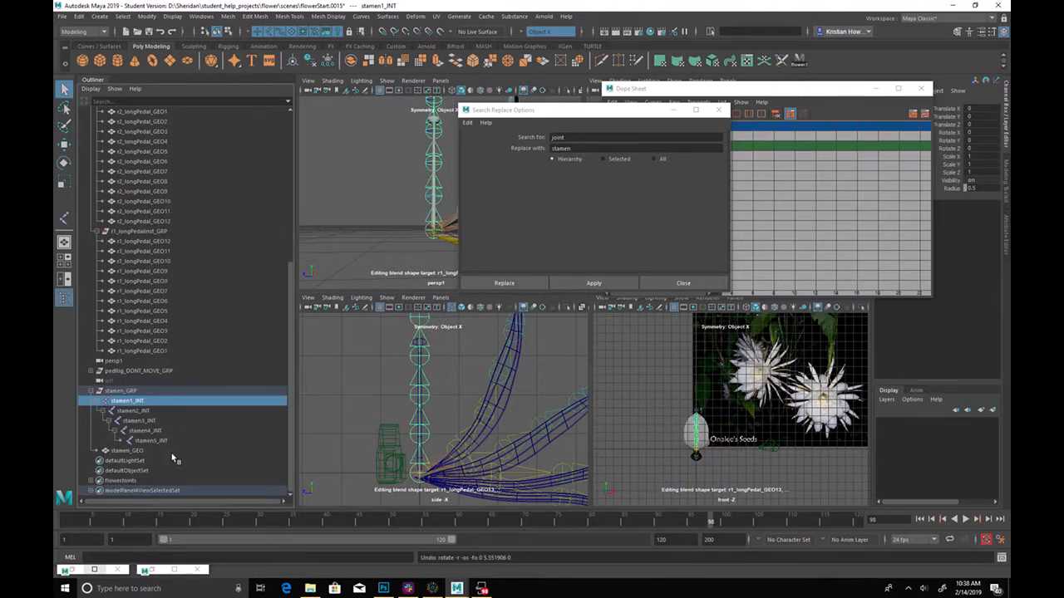
shift+click(173, 441)
shift+click(177, 451)
key(space)
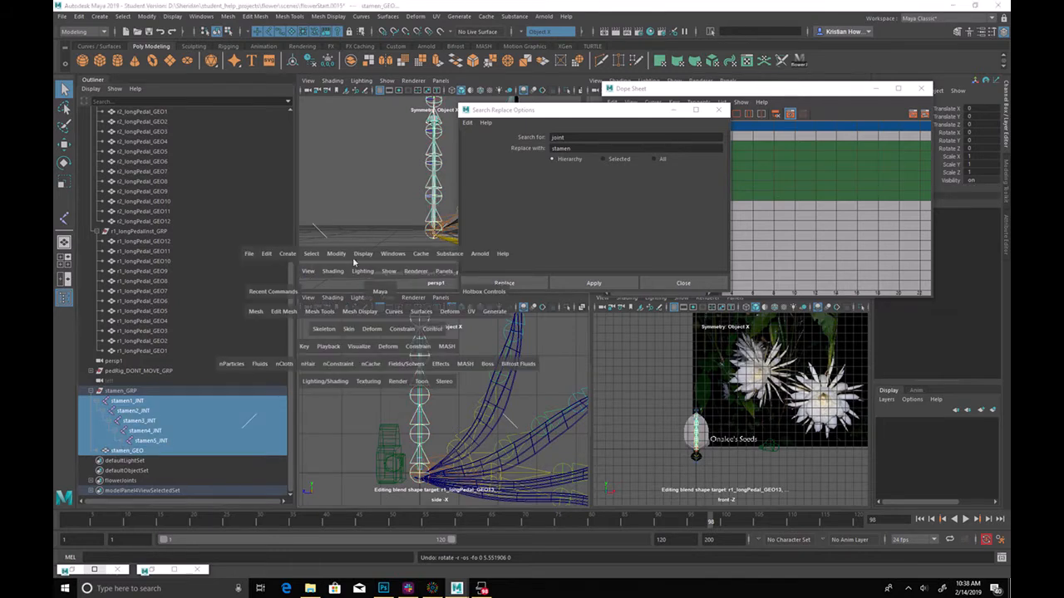
Bind stamen_GEO to the joint chain stamen1_JNT to stamen5_JNT with Bind Skin
click(348, 329)
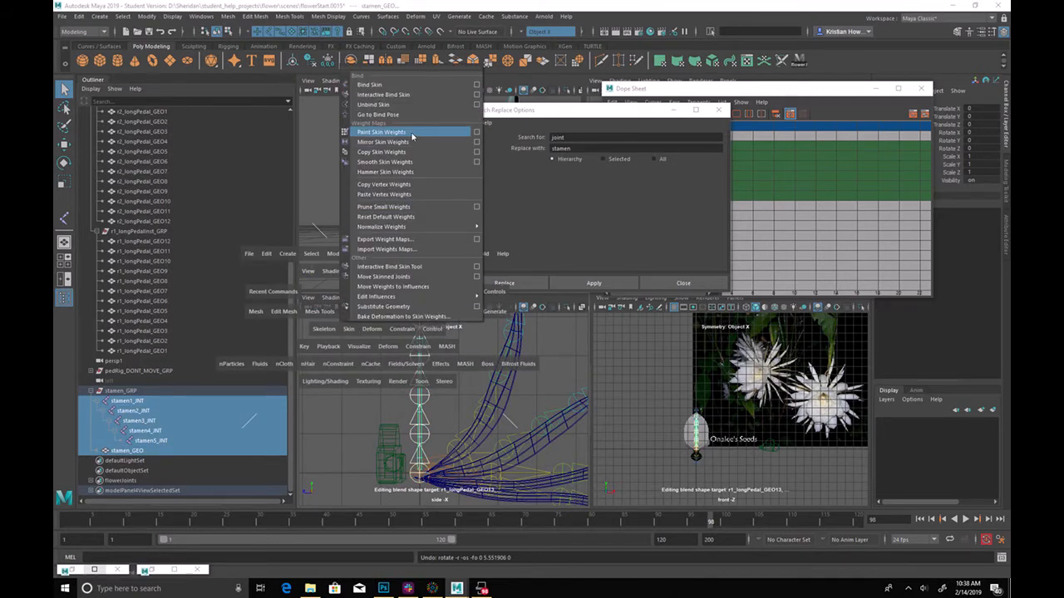
click(407, 94)
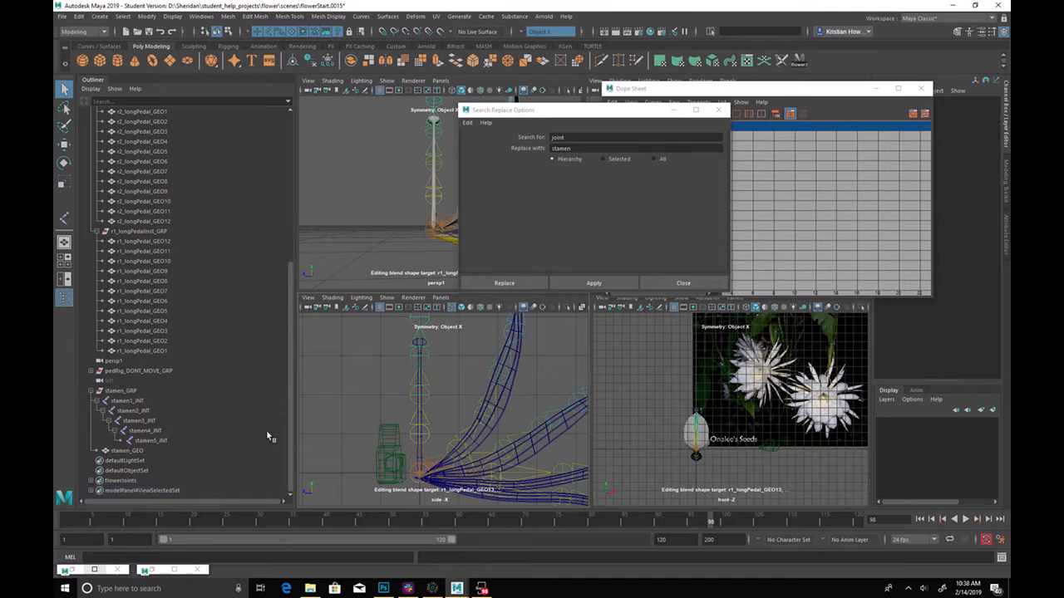
click(154, 451)
click(125, 391)
Bend the stamen by rotating stamen1_JNT, and rotate stamen2_JNT to stamen4_JNT together to about -4.1 in Y
click(179, 400)
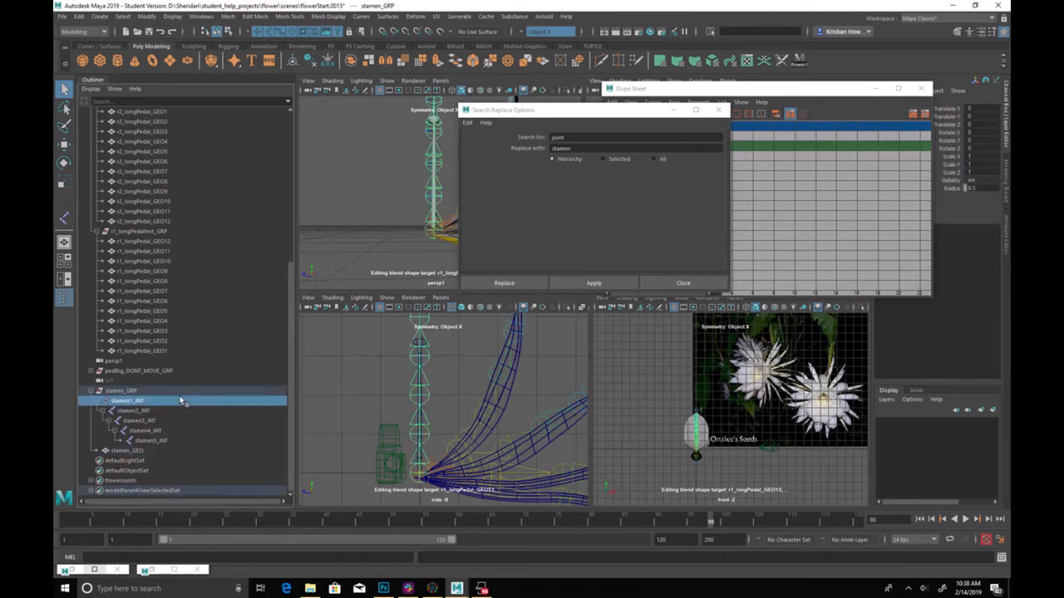
drag(447, 429, 466, 390)
click(188, 412)
shift+click(188, 431)
key(e)
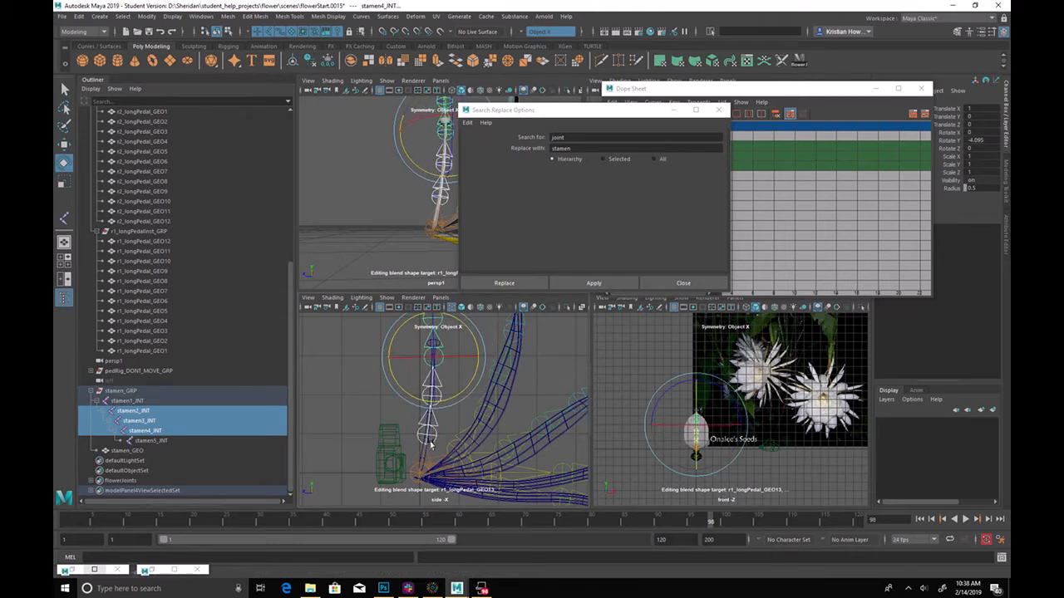
key(q)
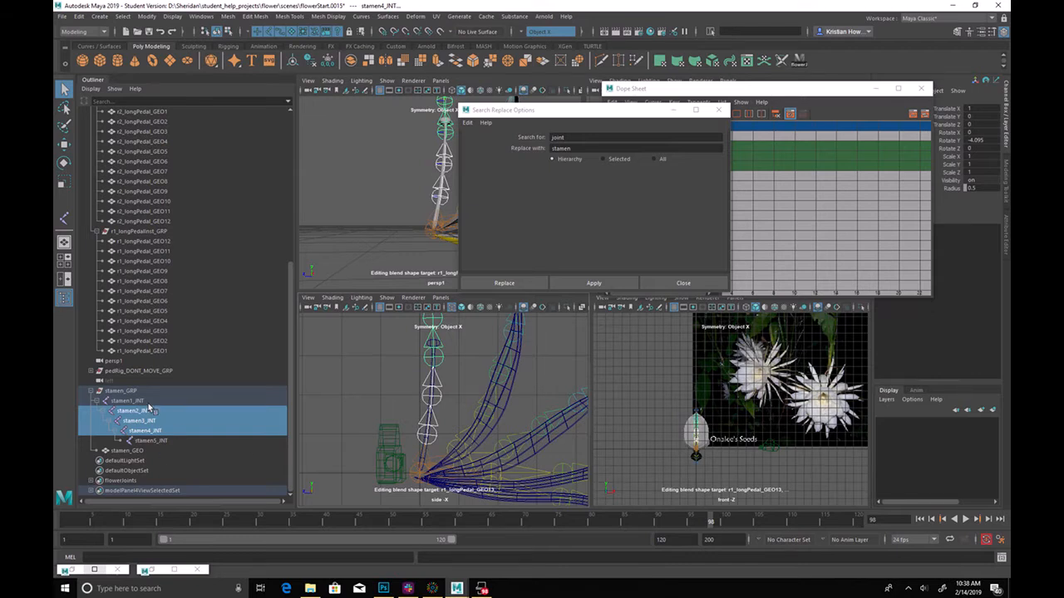
Create 6 instanced copies of stamen_GEO with Duplicate Special, using a Y rotation of 60
click(168, 452)
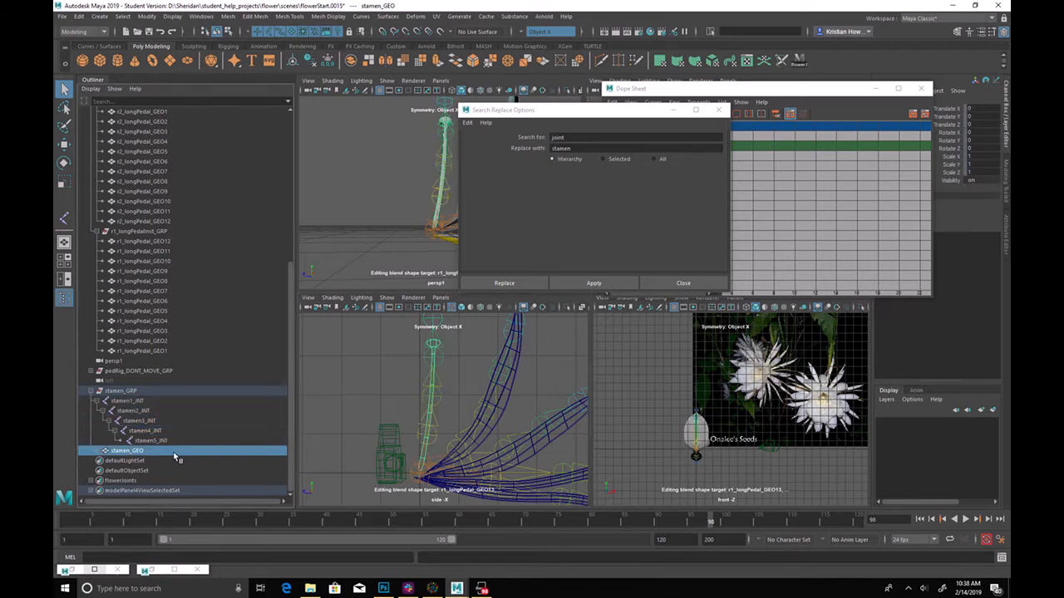
click(79, 16)
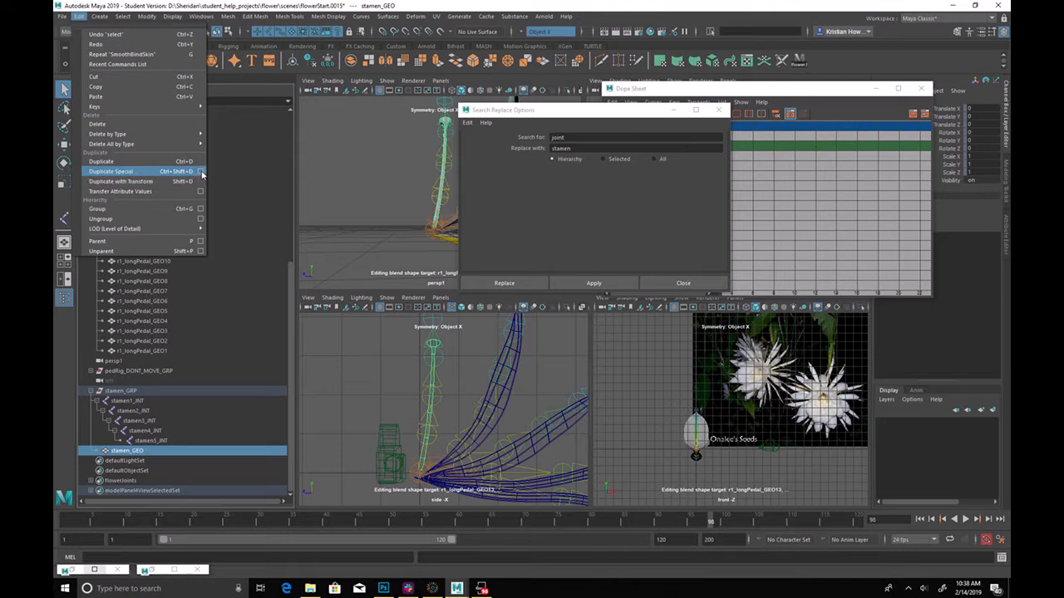
click(201, 172)
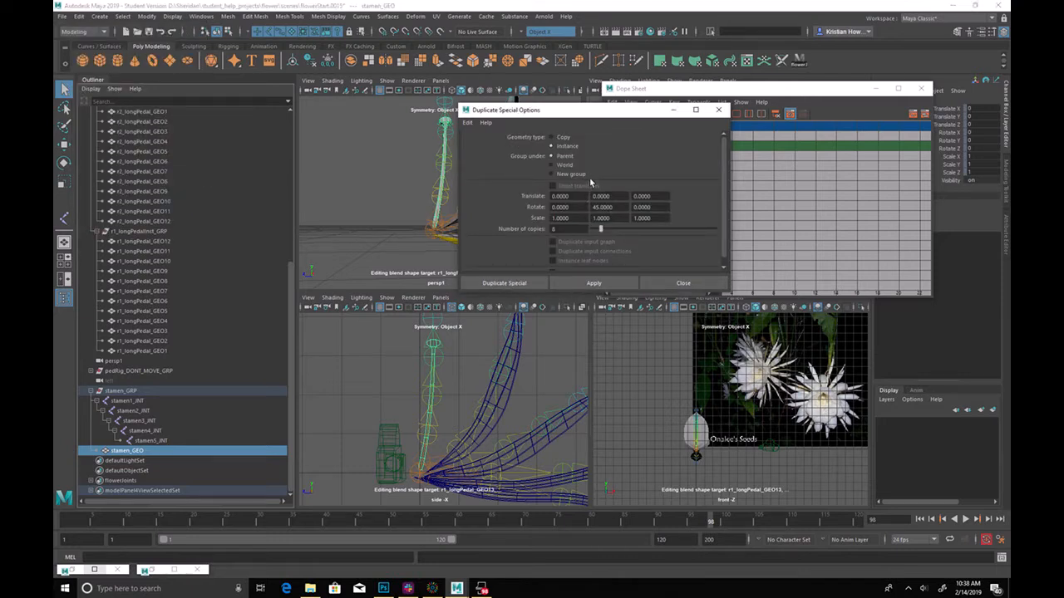
double_click(575, 229)
key(Tab)
double_click(617, 209)
text(60)
click(609, 282)
click(684, 283)
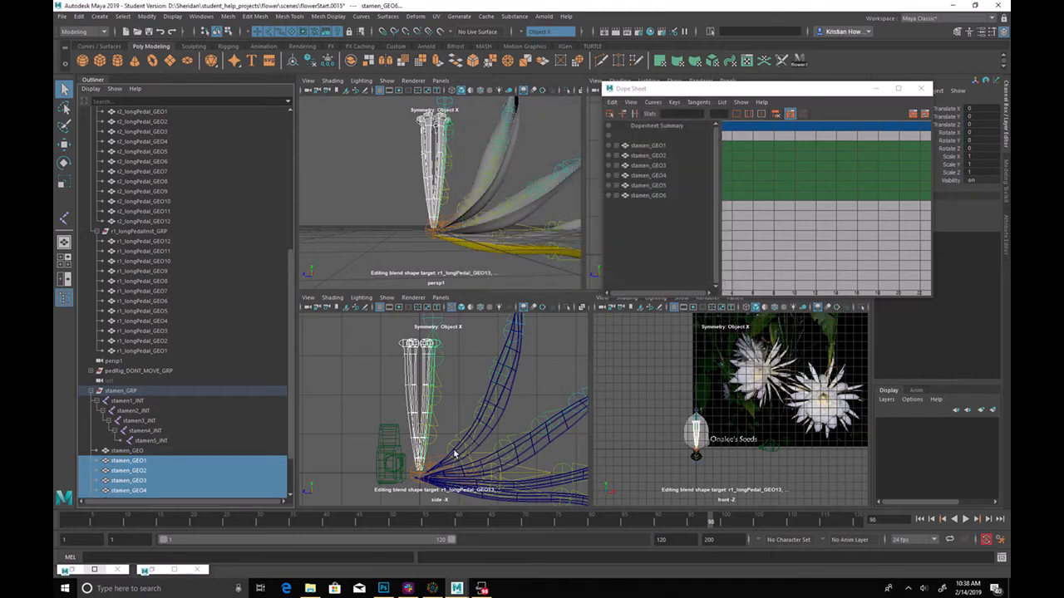
Rotate stamen1_JNT to about 30.4 in Y to spread the stamens outward
click(430, 462)
key(e)
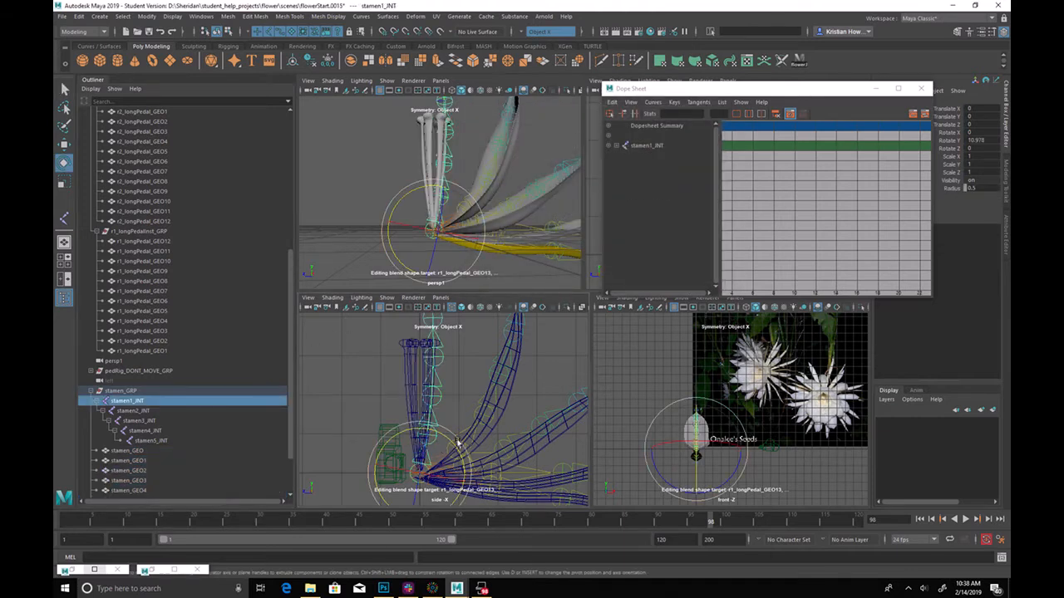
drag(463, 452, 476, 441)
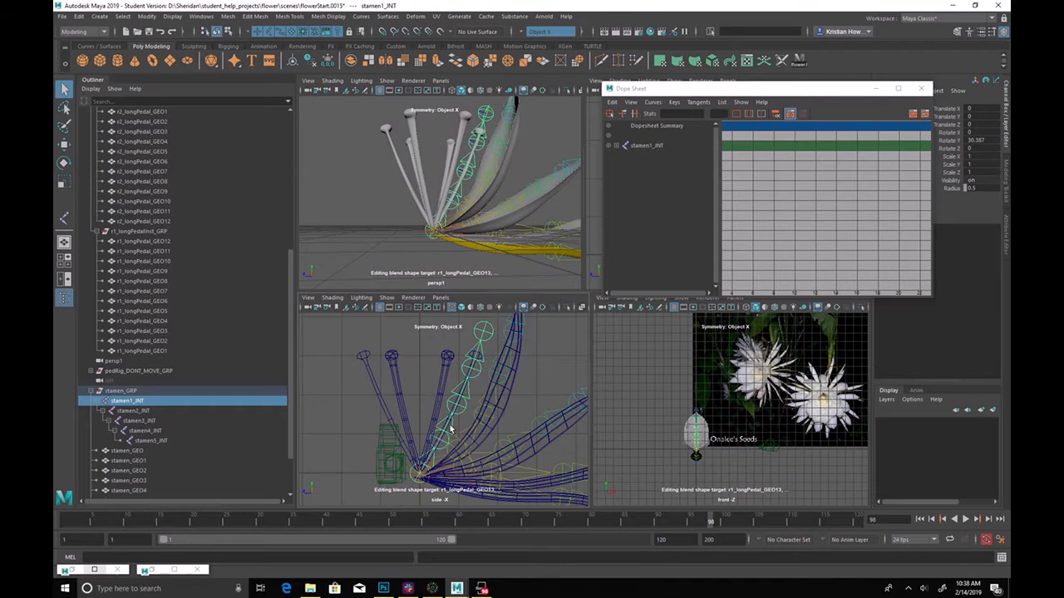
click(479, 438)
key(q)
Rotate stamen2_JNT to about -24.7 in Y to bend the upper stamens back upright
click(450, 428)
key(e)
drag(487, 430, 471, 415)
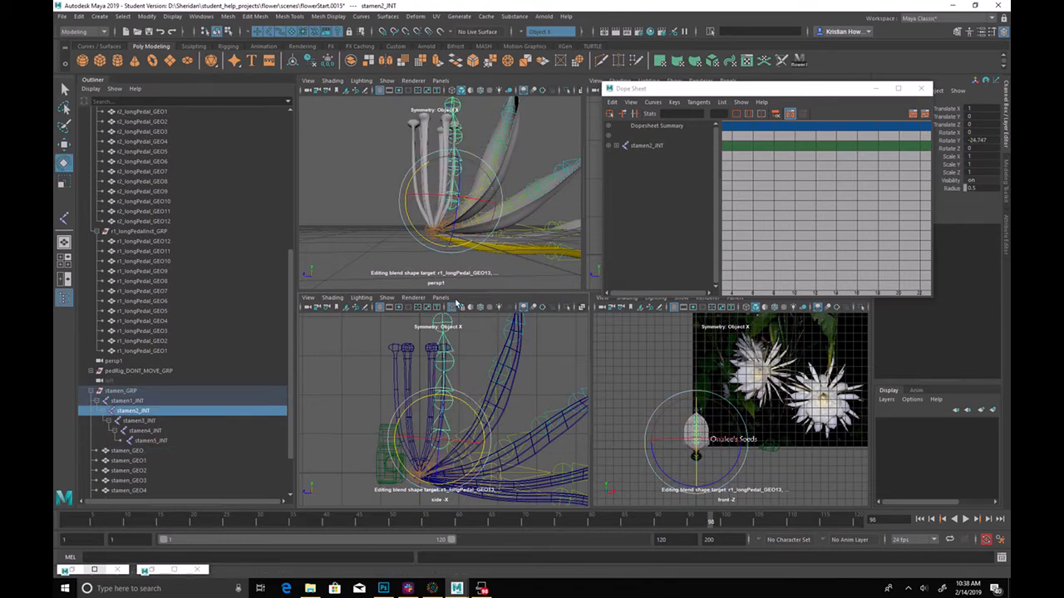
click(348, 197)
alt+drag(399, 198, 437, 181)
Group stamen_GEO1 to stamen_GEO6 and name the group stamen_GRP1
click(159, 450)
scroll(174, 444, down, 2)
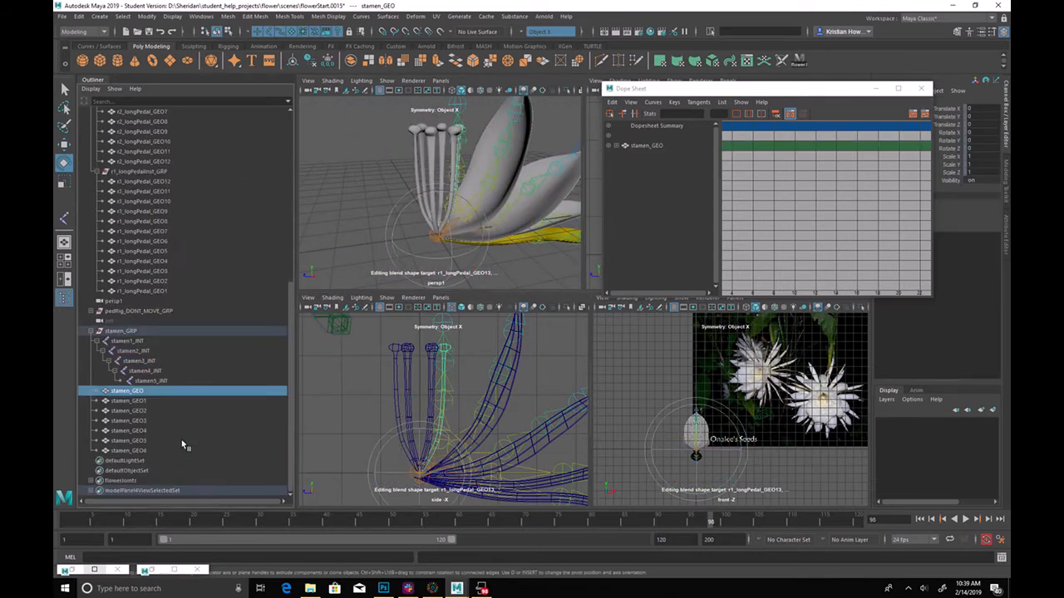
drag(173, 406, 169, 452)
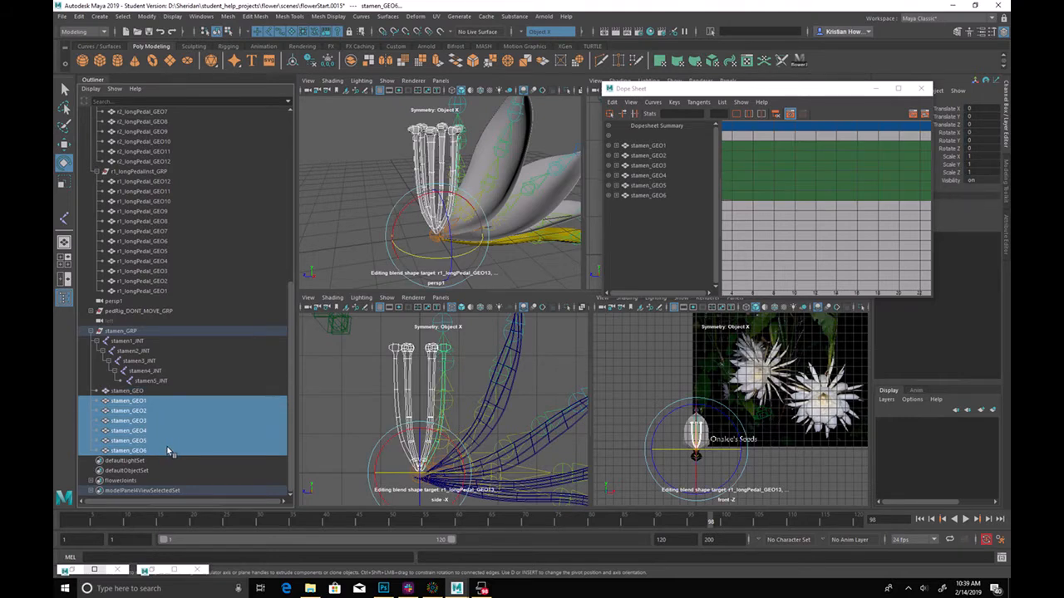
key(ctrl+g)
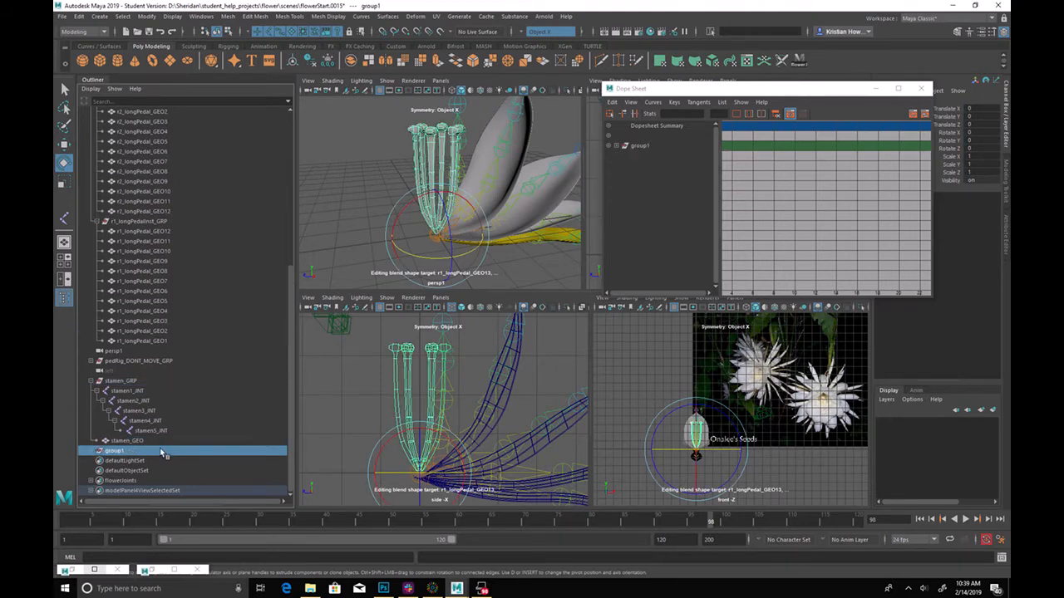
double_click(162, 451)
text(st)
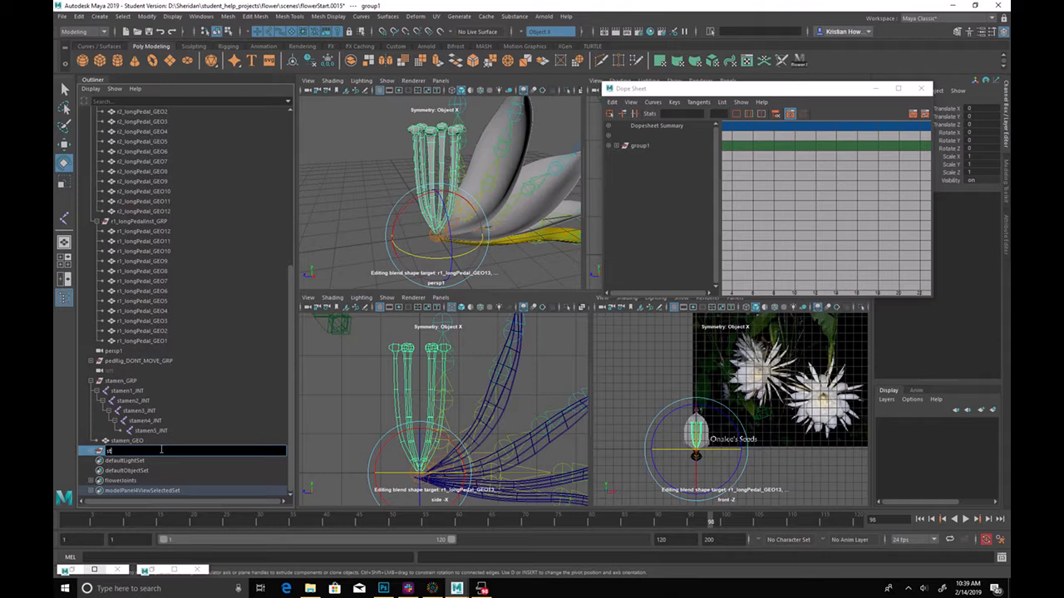
text(amen_GRP1)
key(Return)
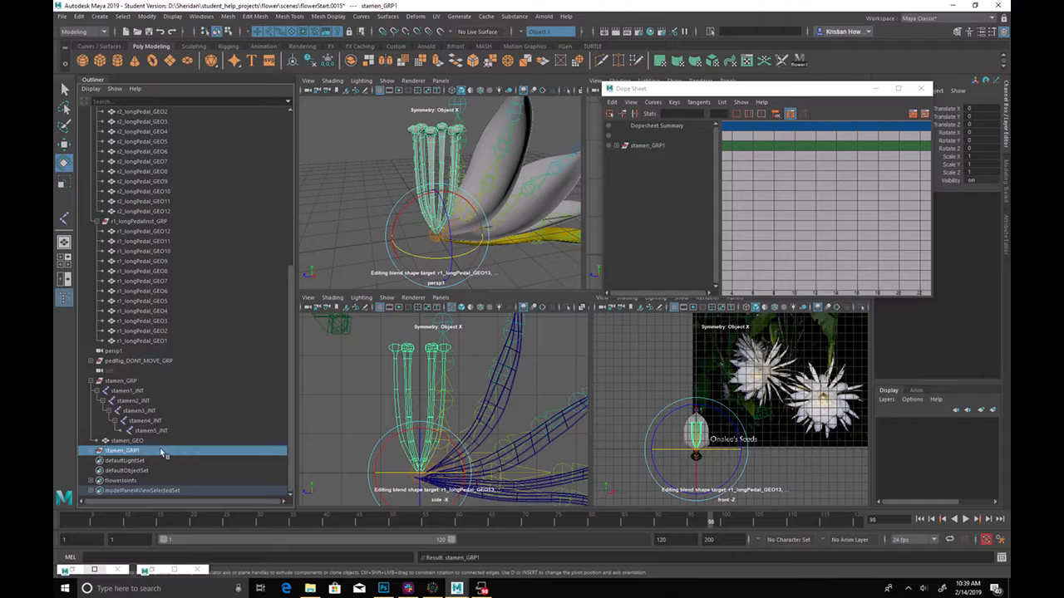
Rename the group of stamen copies to stamenInstance_GRP
double_click(156, 448)
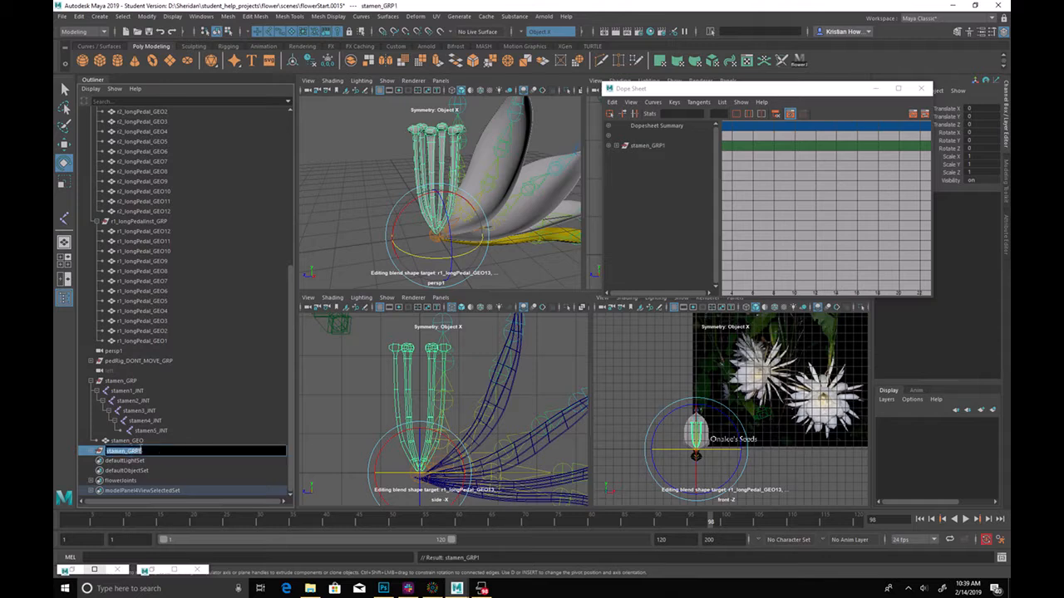
click(126, 450)
text(Instance)
key(BackSpace)
key(Return)
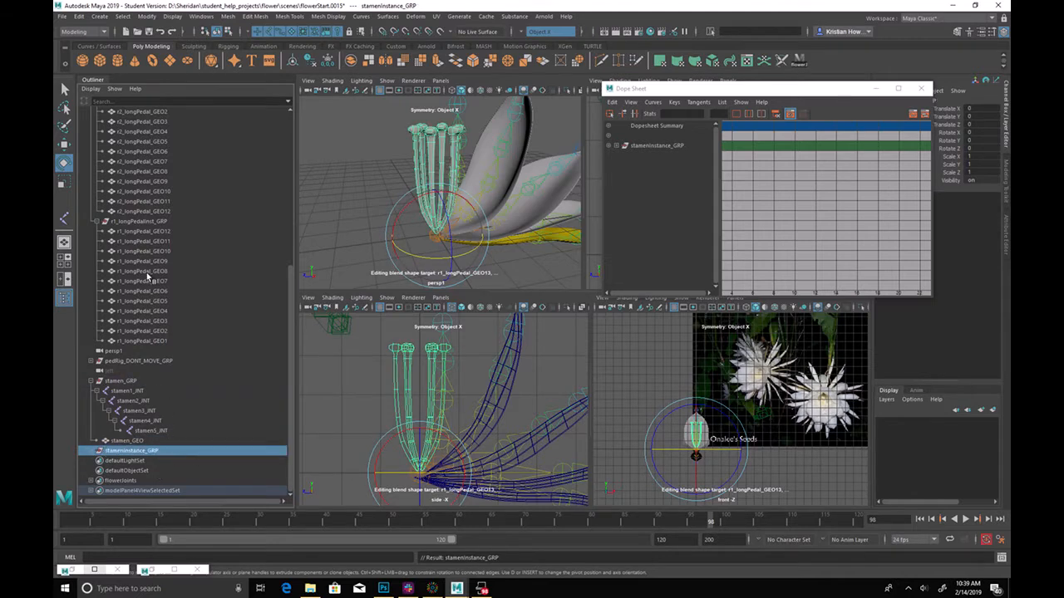
Parent stamenInstance_GRP under flower_GRP and unhide flower_GRP
scroll(149, 278, up, 9)
click(142, 163)
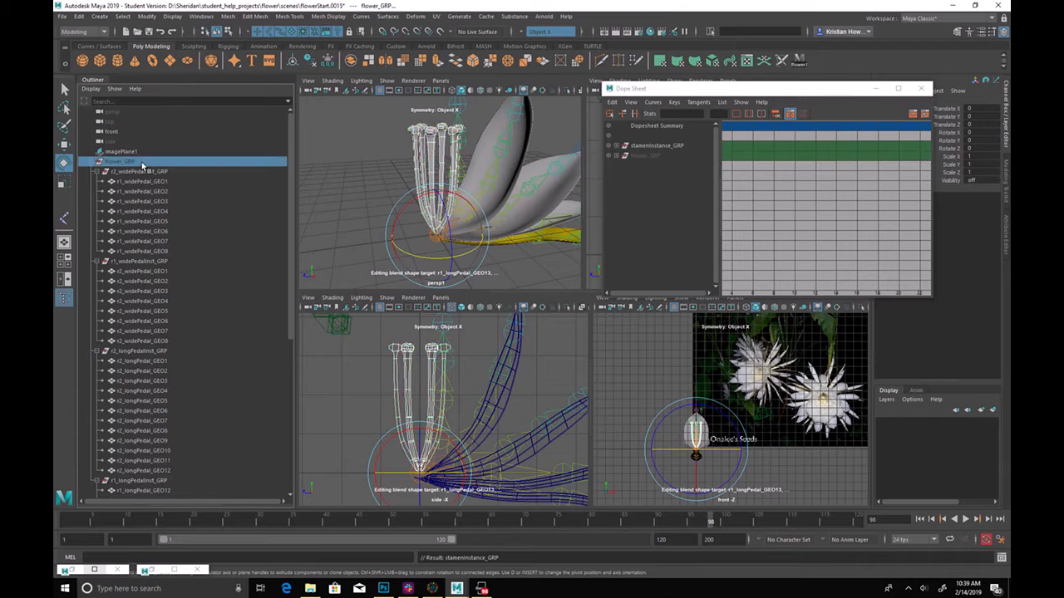
key(p)
click(142, 164)
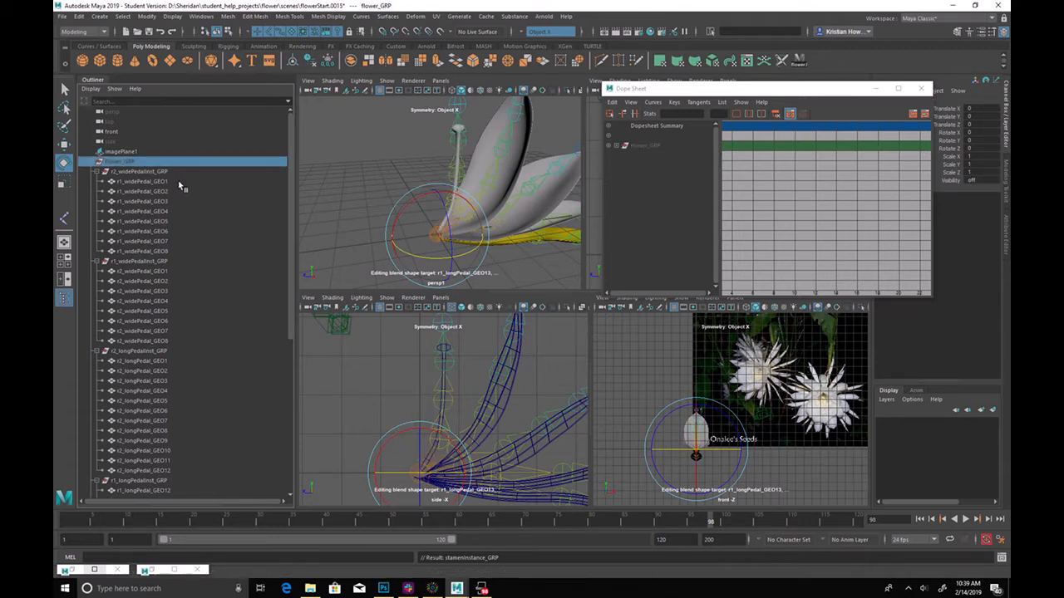
key(shift+h)
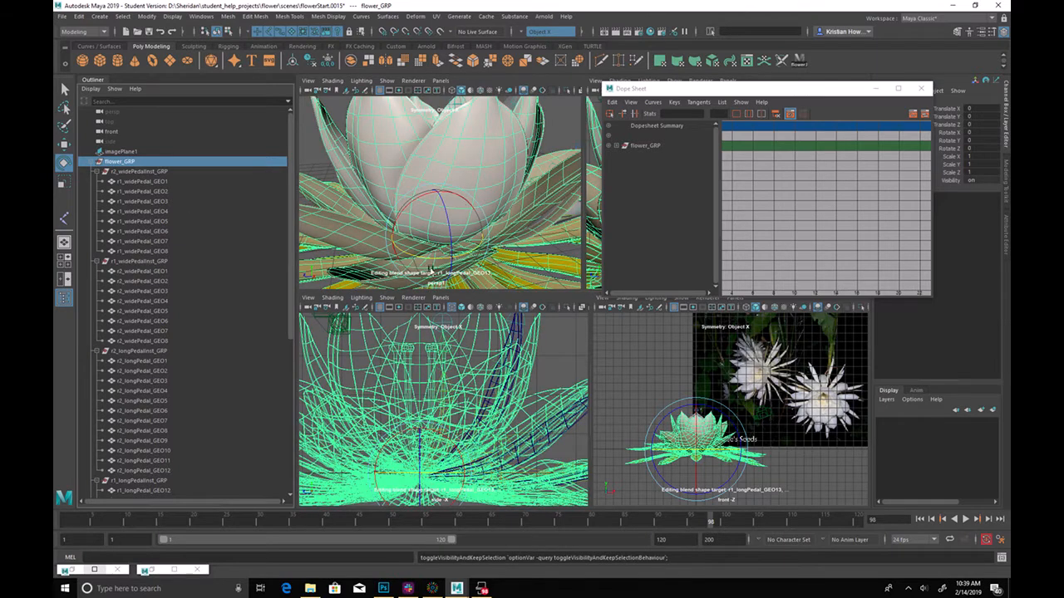
Move flower_GRP up to about 14.5 in Y, clear of the rig petals
key(w)
key(shift+f)
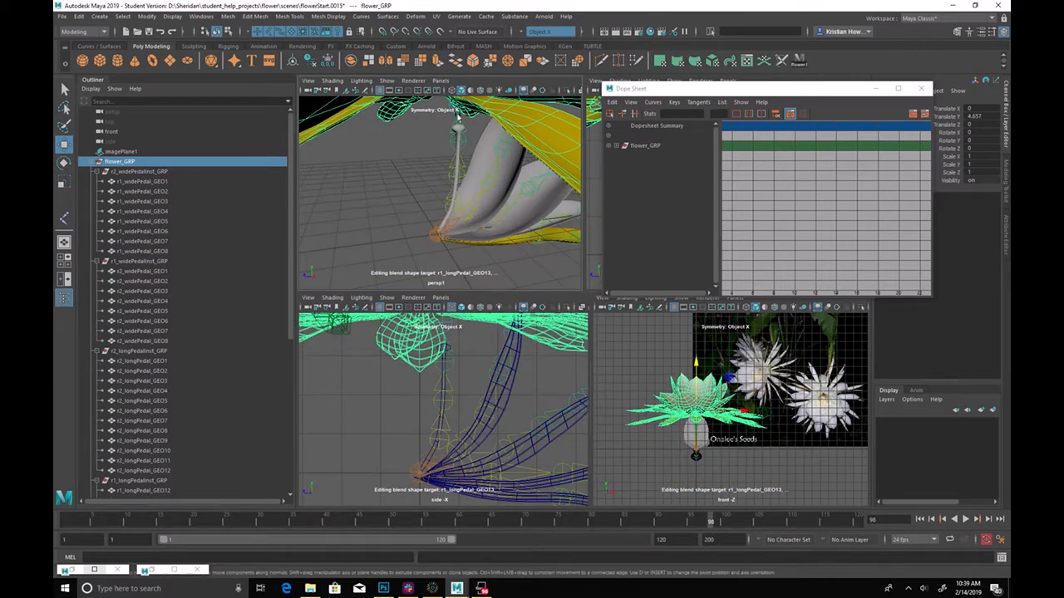
drag(432, 106, 429, 82)
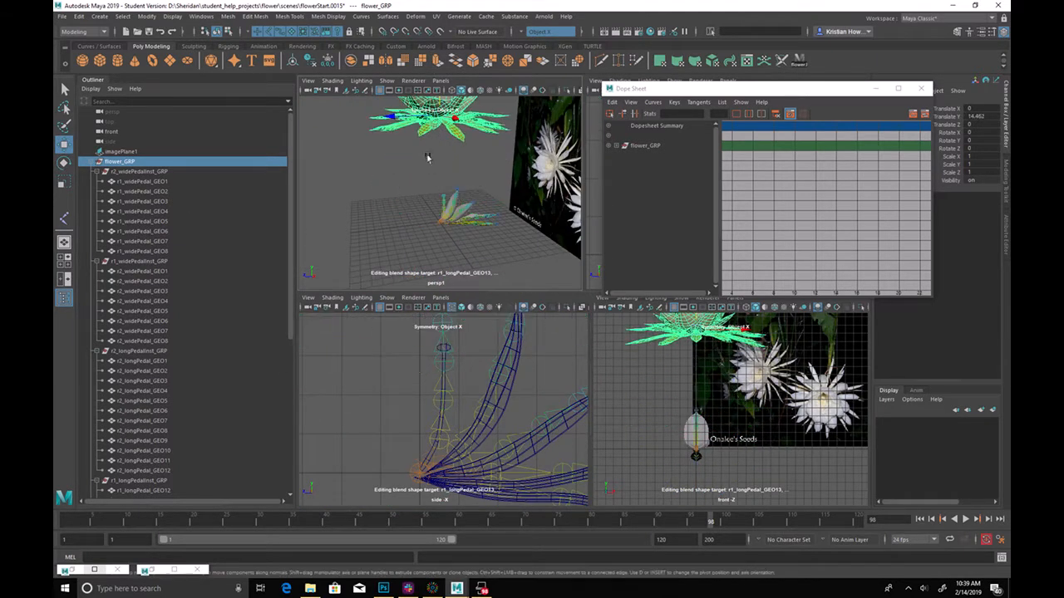
click(427, 180)
alt+drag(430, 175, 473, 284)
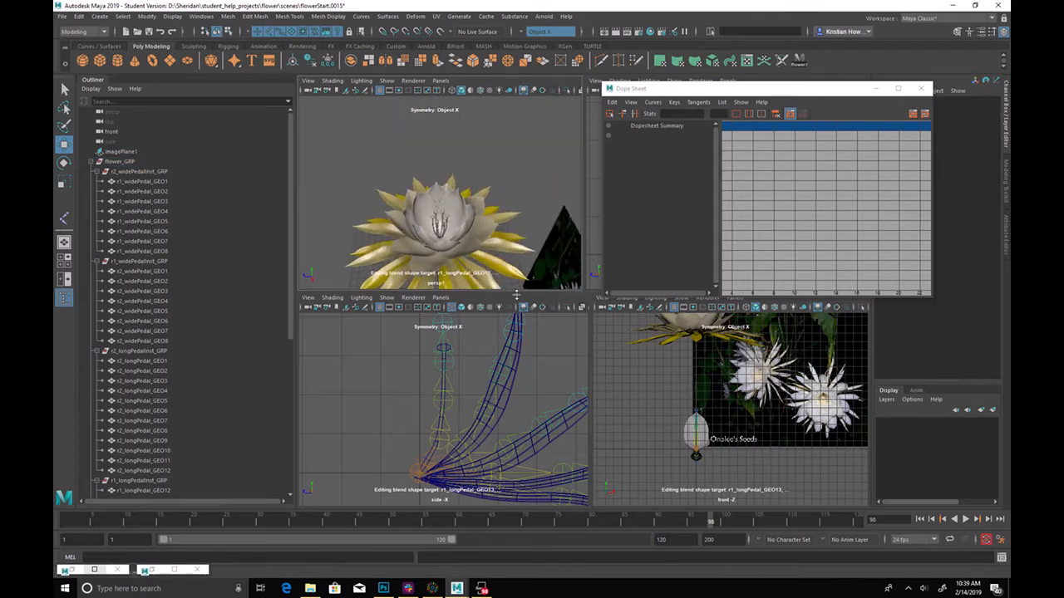
Play the animation and scrub between frames 16 and 55 to review the stamens against the opening petals
click(965, 519)
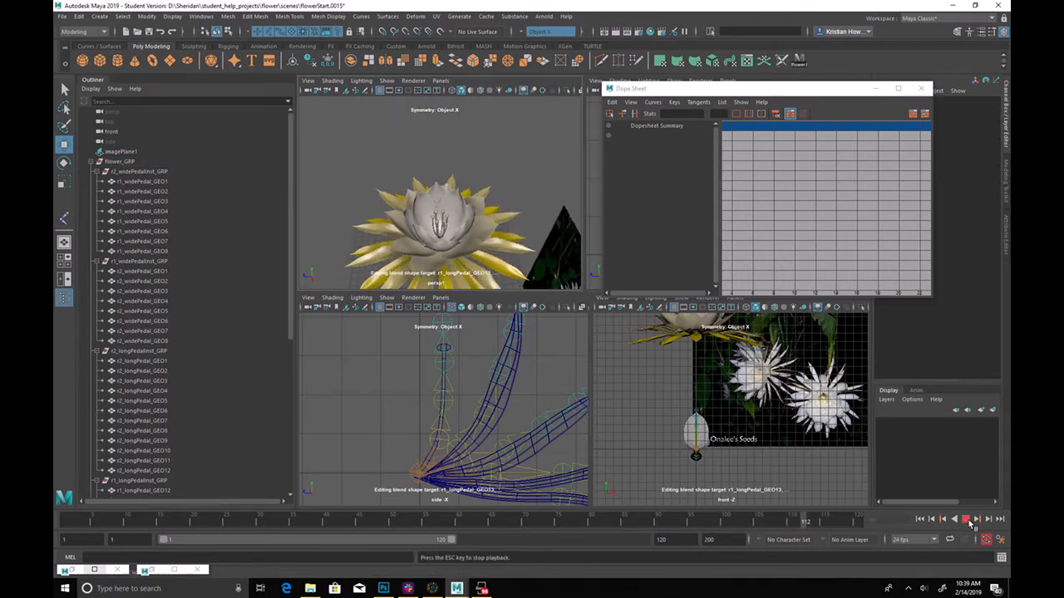
click(966, 519)
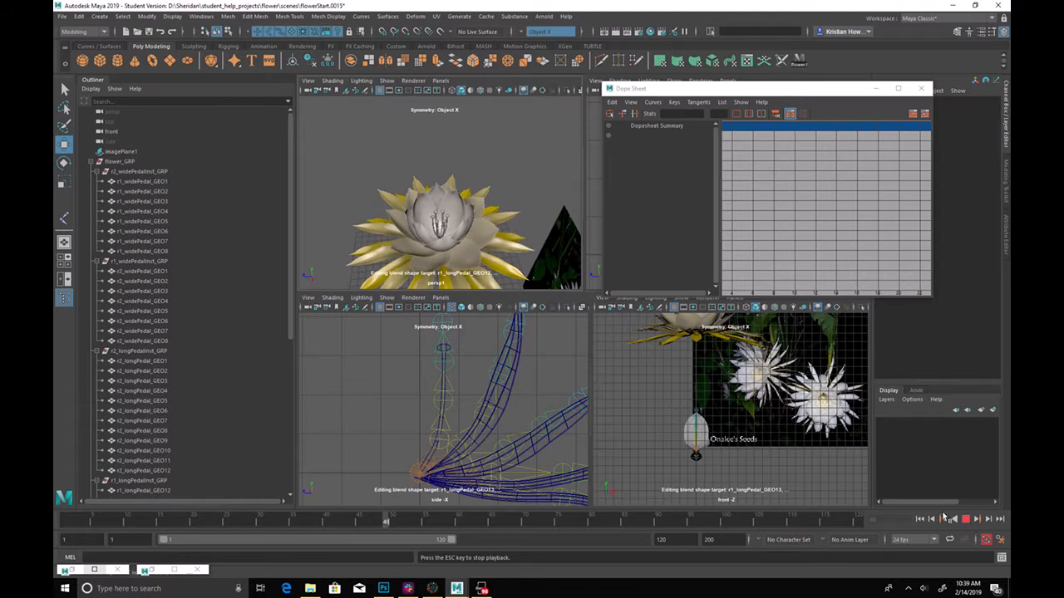
click(449, 434)
key(q)
drag(228, 526, 176, 520)
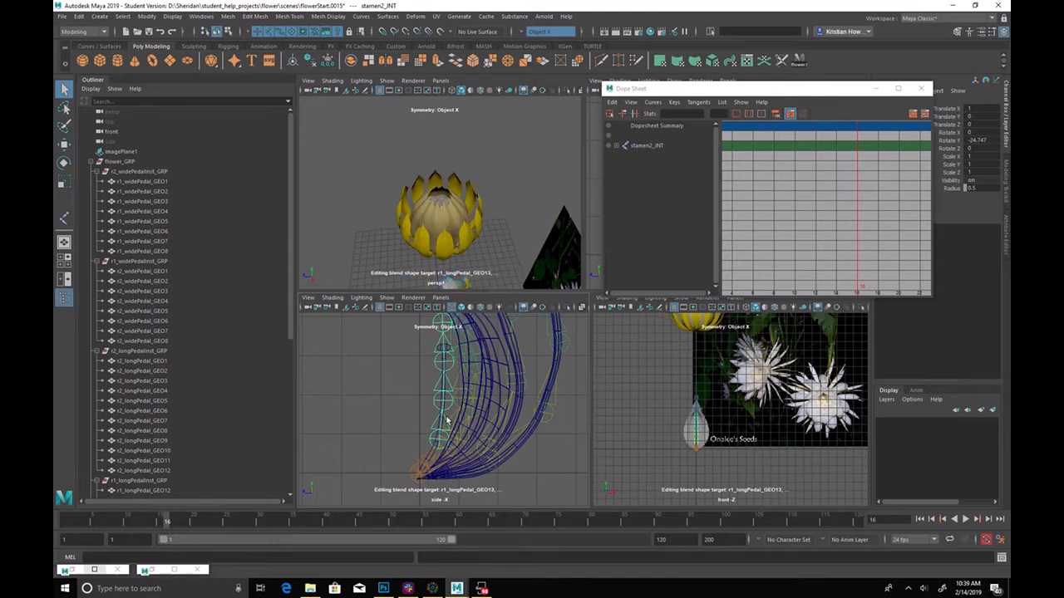
mouse_move(423, 516)
mouse_down()
mouse_move(419, 524)
mouse_move(456, 527)
mouse_move(427, 524)
mouse_up()
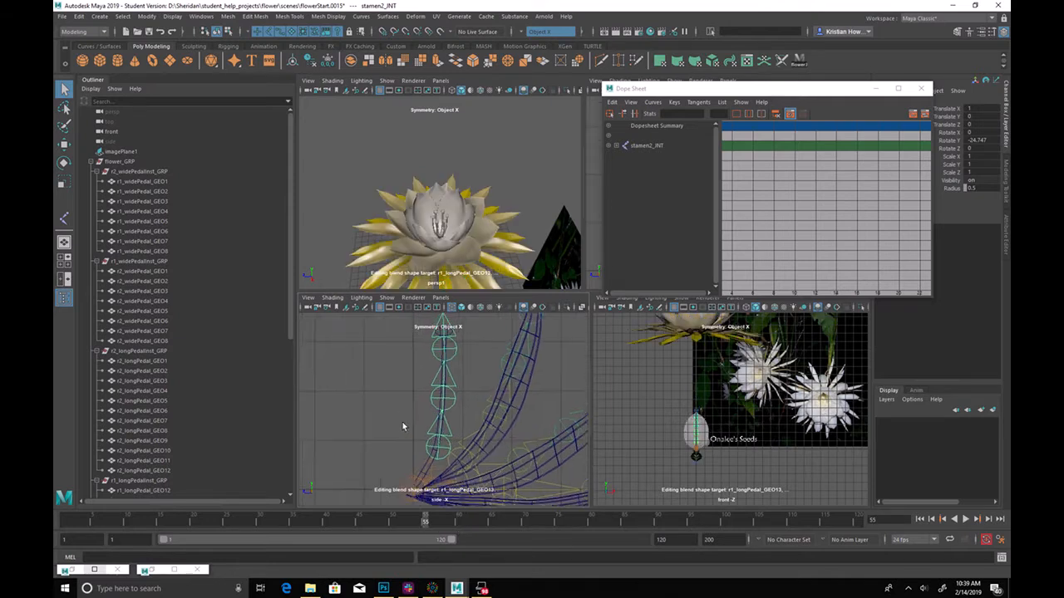
At frame 60, rotate stamen1_JNT to about 33.9 in Y and 9.7 in Z, and set a keyframe
click(456, 526)
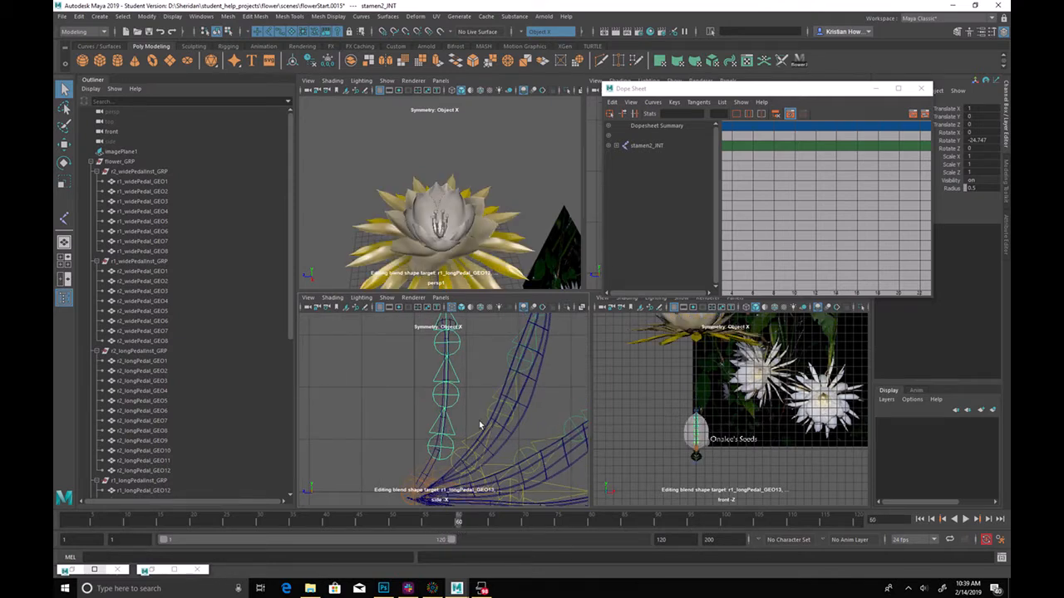
click(415, 474)
key(e)
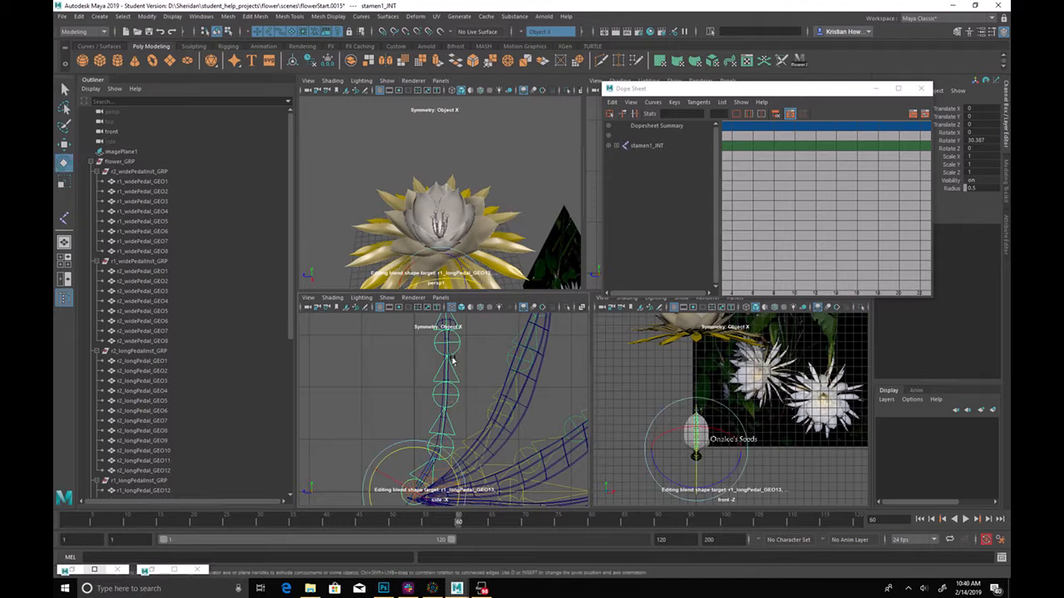
drag(427, 464, 464, 477)
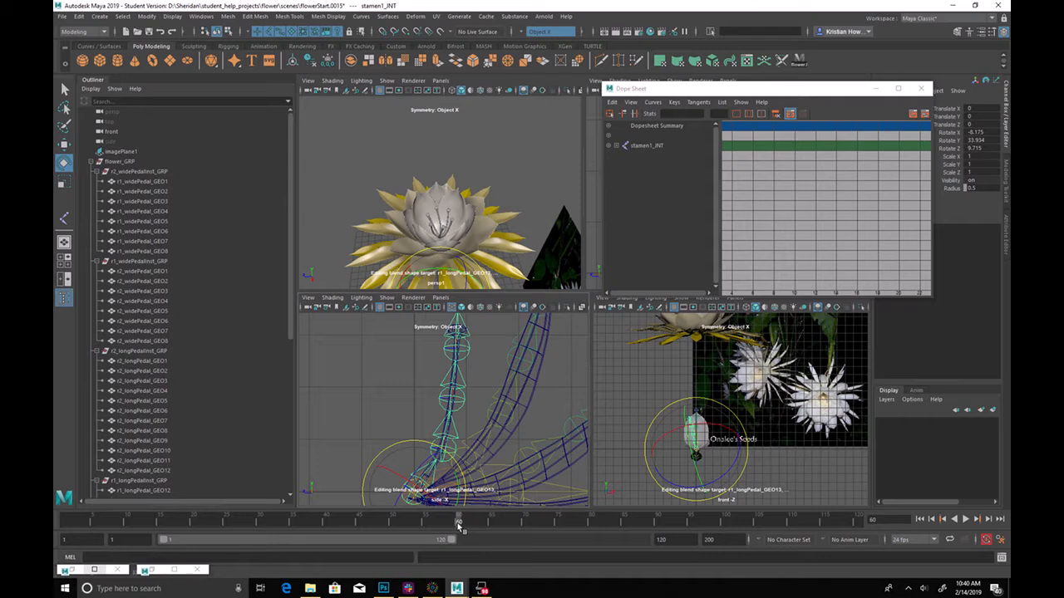
At frame 15, rotate stamen4_JNT to about -18.4 in Y
drag(458, 526, 159, 526)
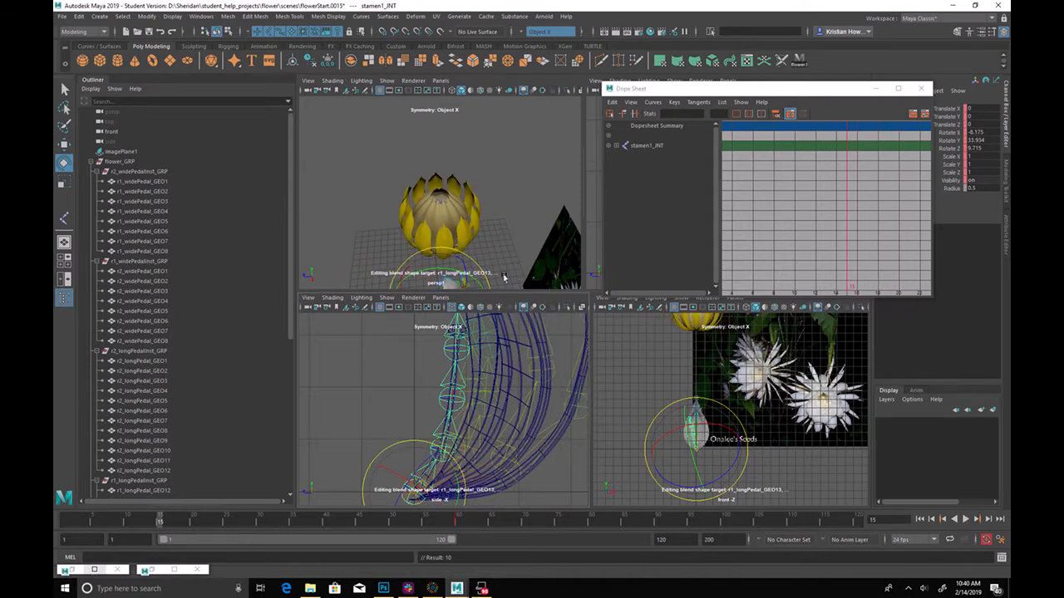
right_drag(402, 394, 452, 340)
drag(408, 455, 467, 423)
click(445, 382)
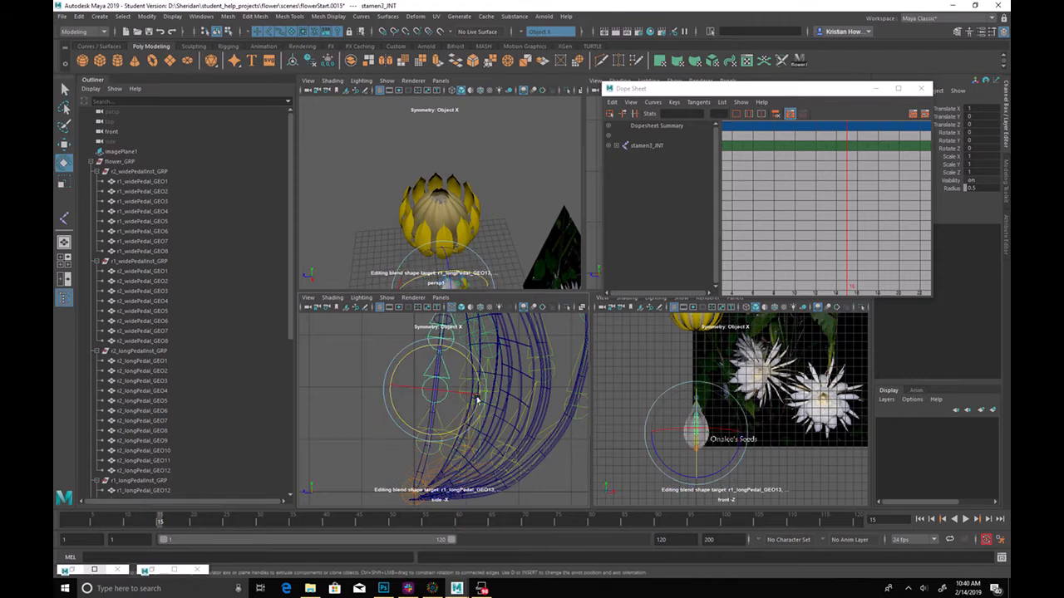
click(446, 344)
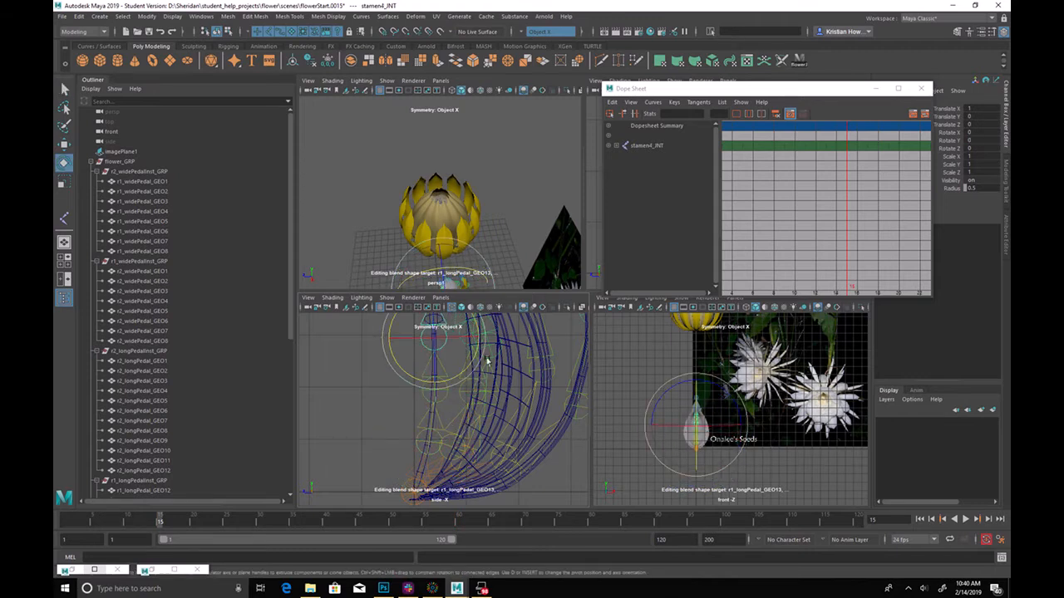
drag(462, 361, 479, 359)
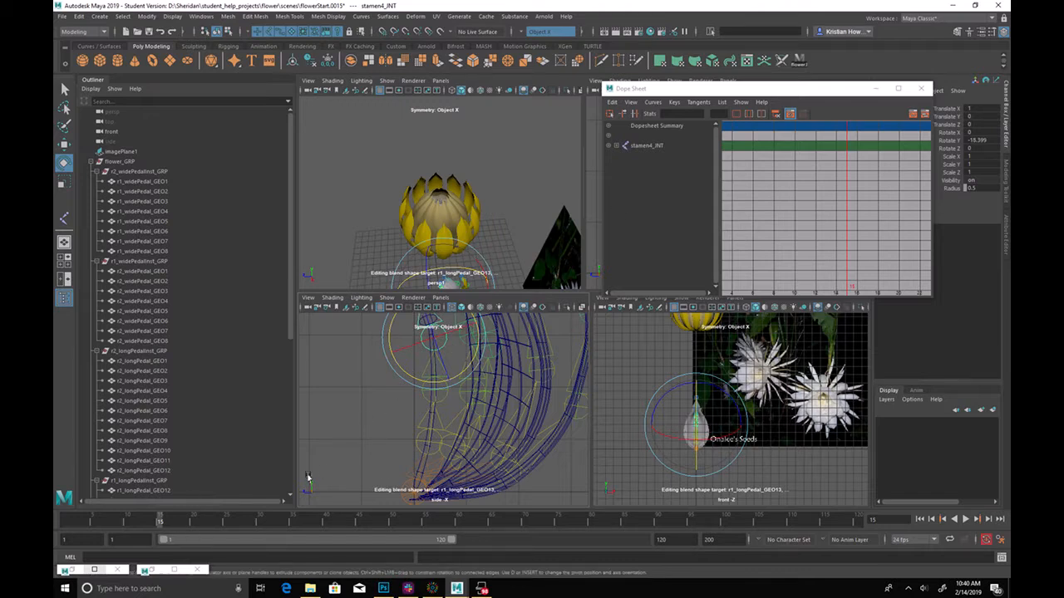
key(q)
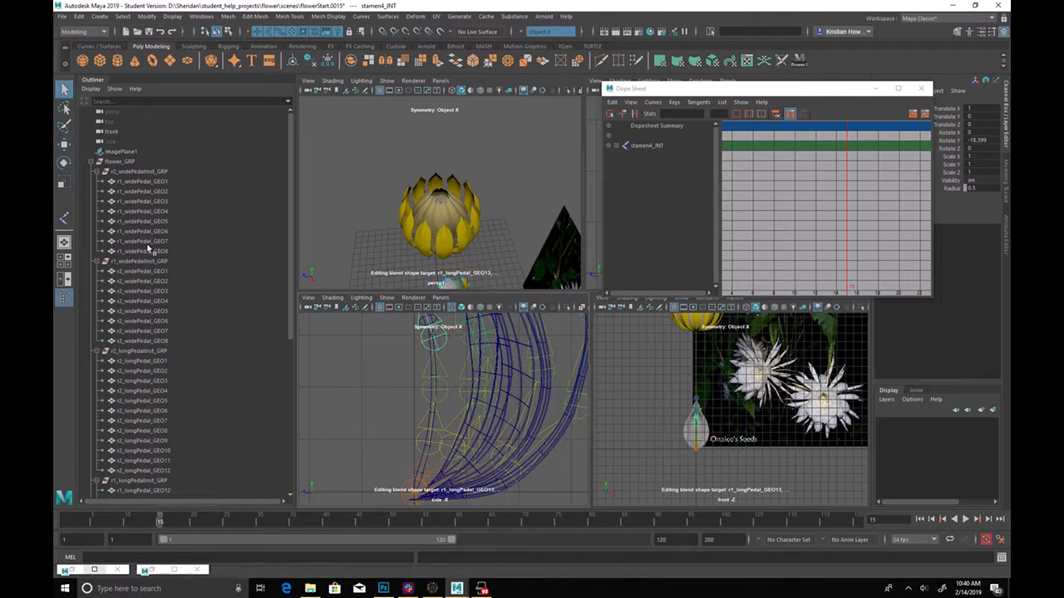
Set a keyframe at frame 15 on stamen1_JNT through stamen4_JNT together
scroll(159, 301, down, 10)
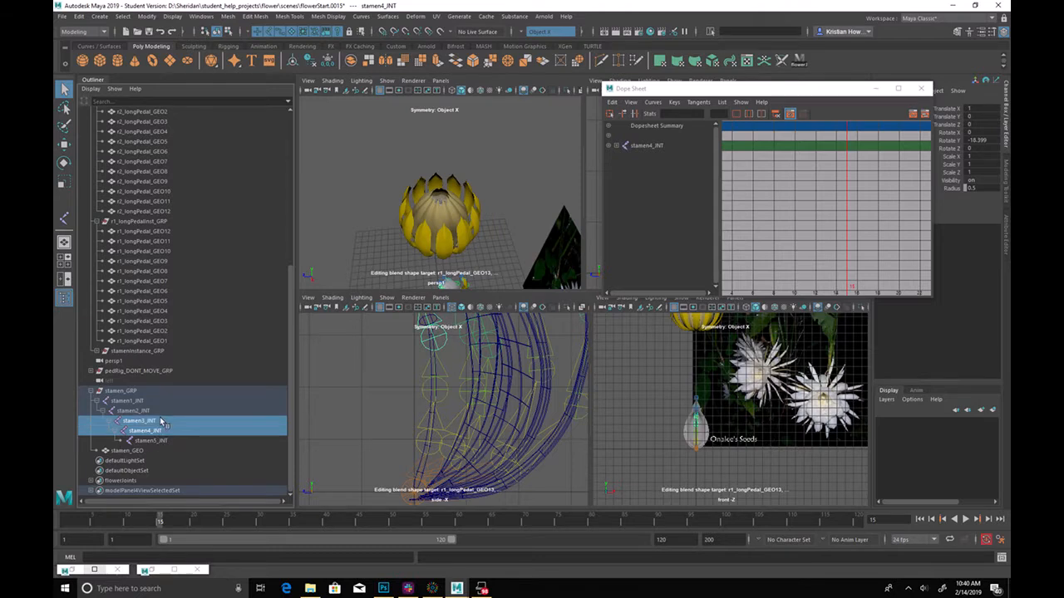
click(133, 401)
shift+click(139, 421)
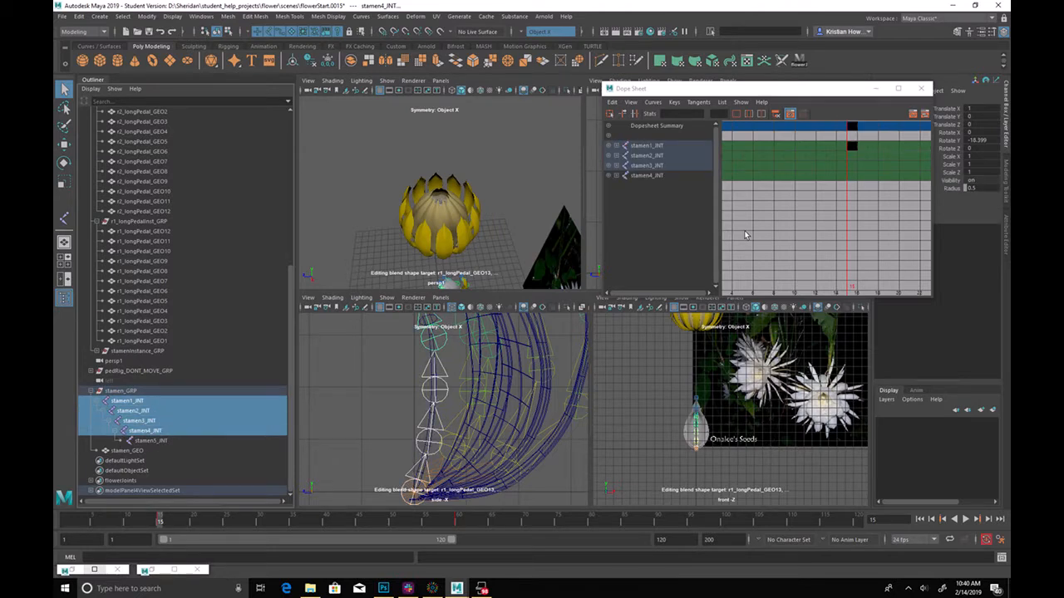
key(a)
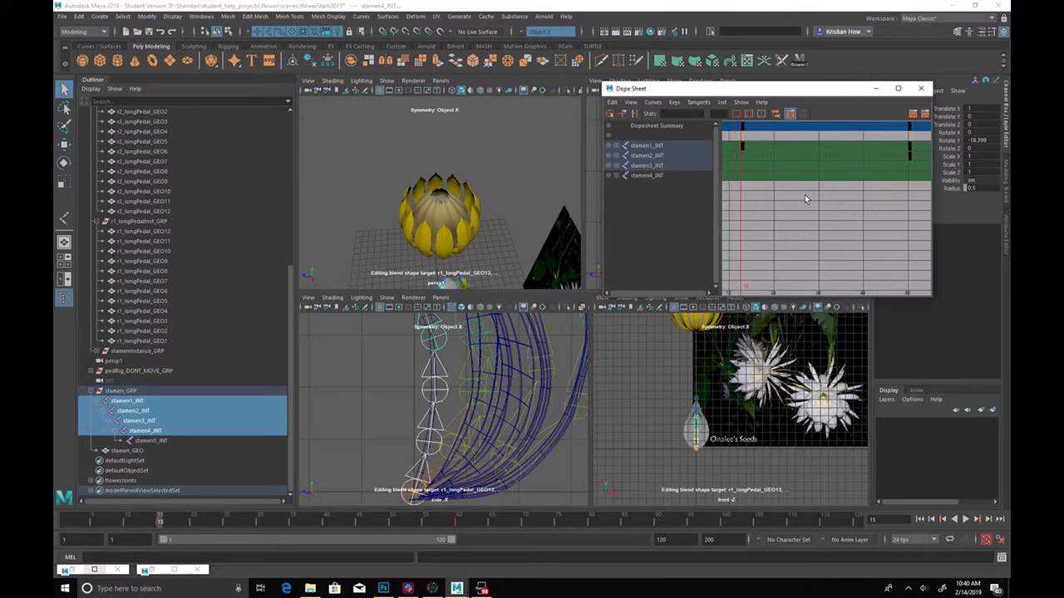
key(s)
At frame 59, rotate the four stamen joints together to about 3.4, -17.1 and -12.4 on stamen4_JNT's X, Y and Z, and set a keyframe
drag(172, 524, 455, 517)
key(e)
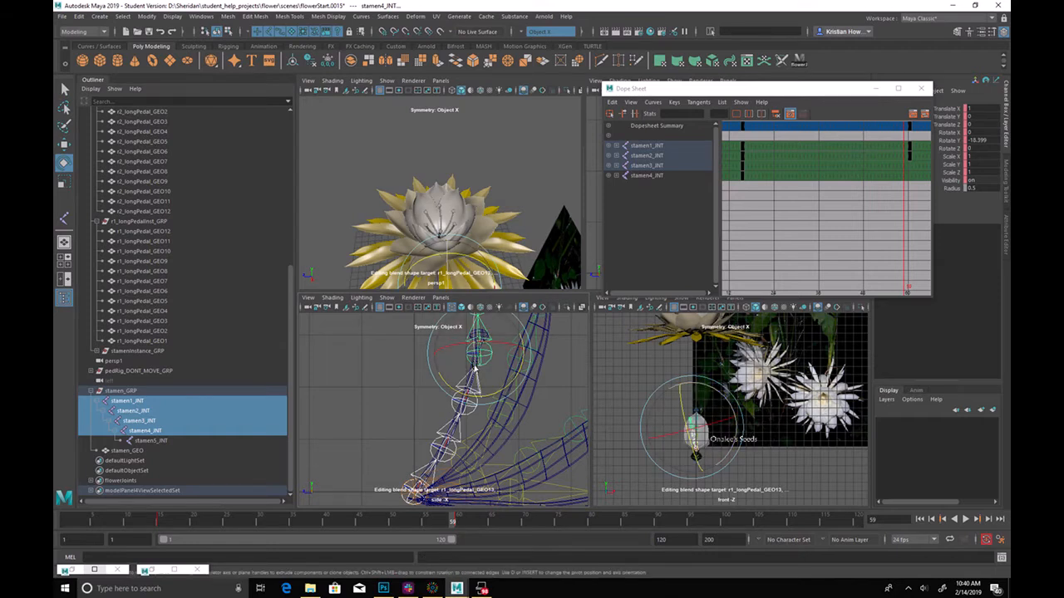
drag(473, 366, 468, 375)
key(s)
mouse_move(511, 331)
mouse_down()
mouse_move(498, 334)
mouse_move(507, 336)
mouse_up()
key(s)
key(s)
Offset the Dope Sheet keys of stamen2_JNT, stamen3_JNT and stamen4_JNT so each joint starts progressively later than the one before
click(904, 131)
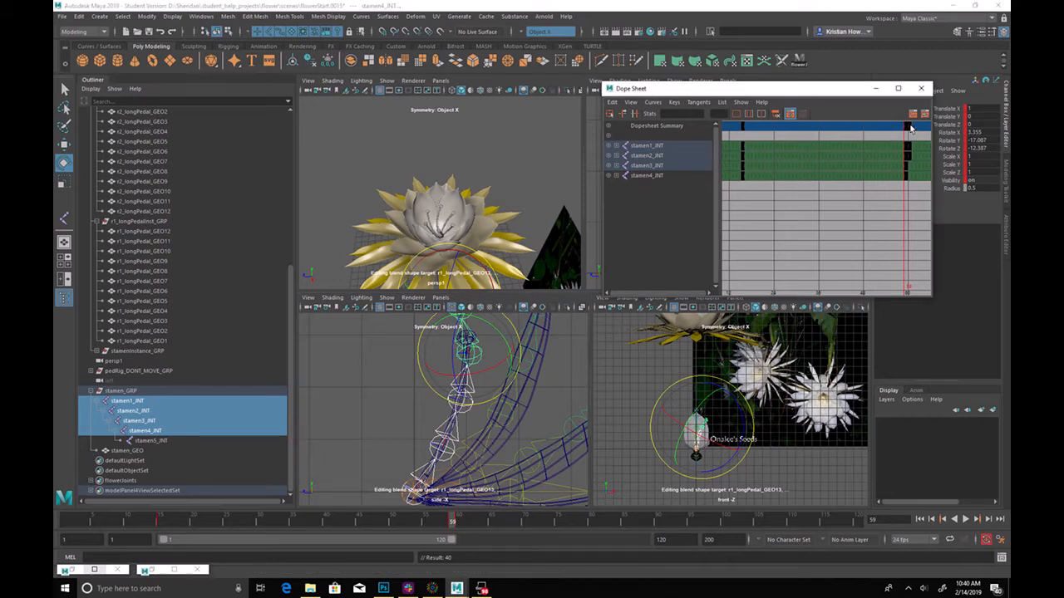
drag(653, 156, 653, 177)
middle_drag(763, 192, 772, 191)
drag(662, 166, 659, 178)
middle_drag(765, 200, 751, 201)
click(678, 176)
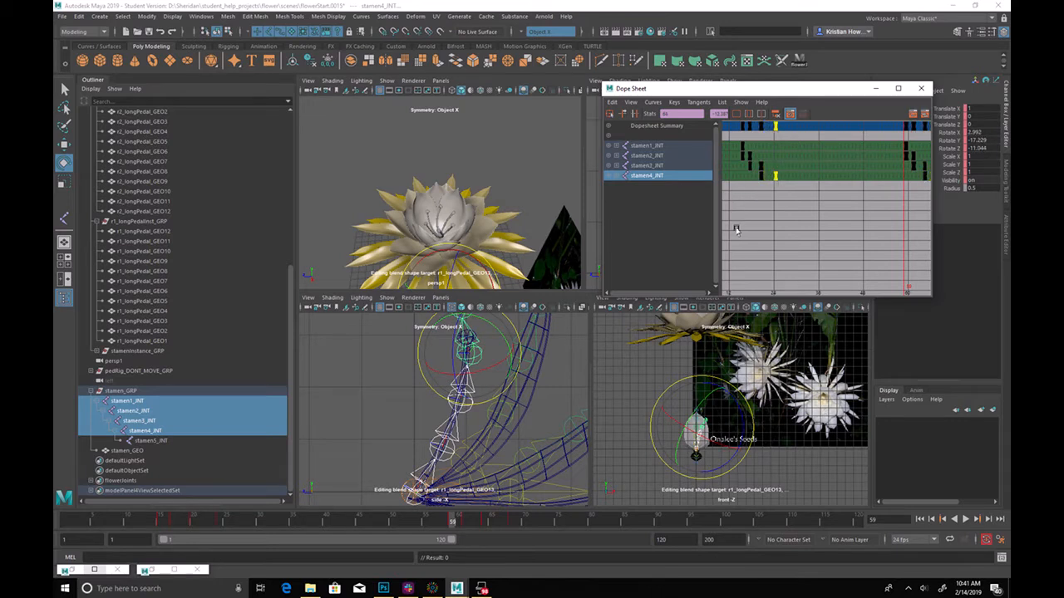
Play the animation in the enlarged perspective view and examine the stamens' staggered opening from above and from the side
click(966, 519)
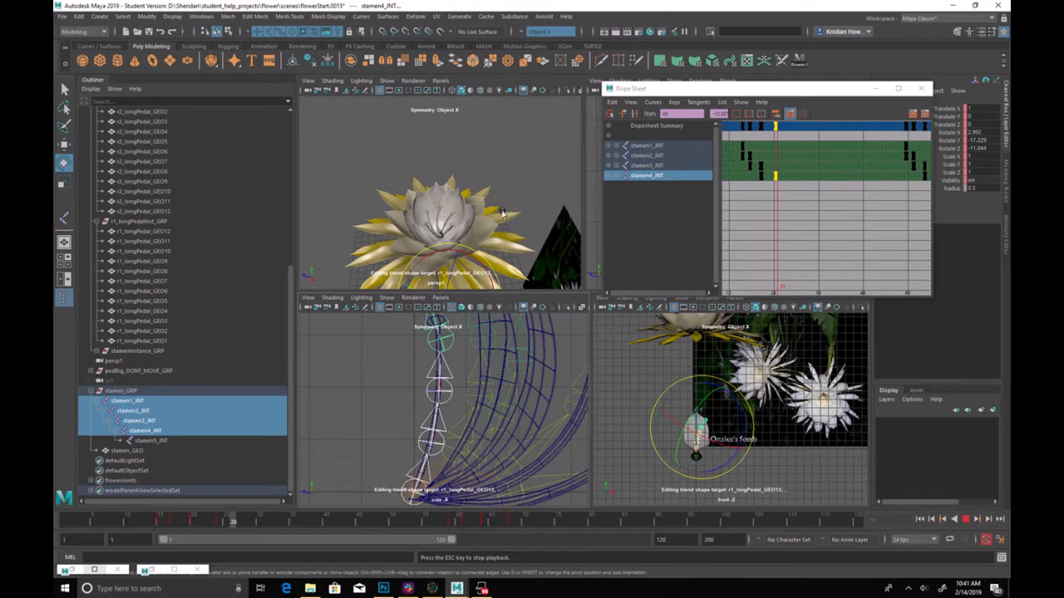
drag(748, 88, 858, 204)
key(space)
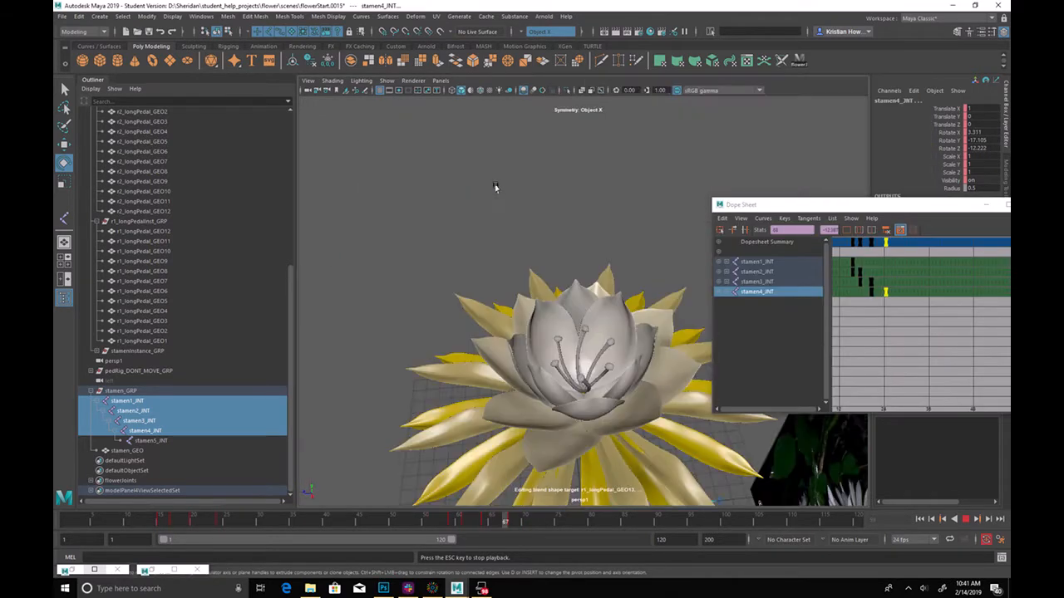
alt+drag(570, 279, 622, 420)
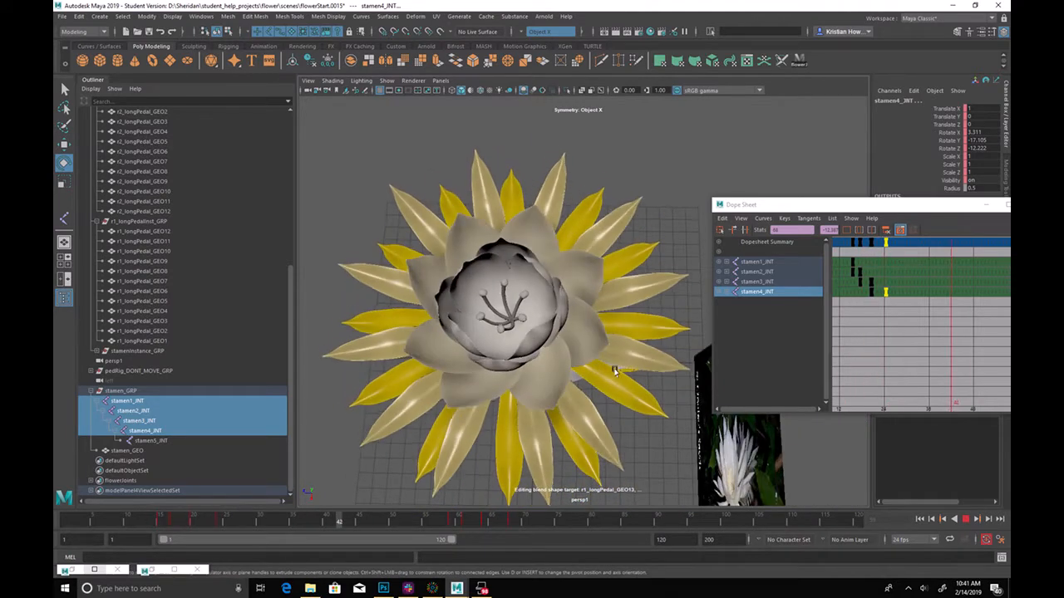
alt+drag(616, 384, 678, 376)
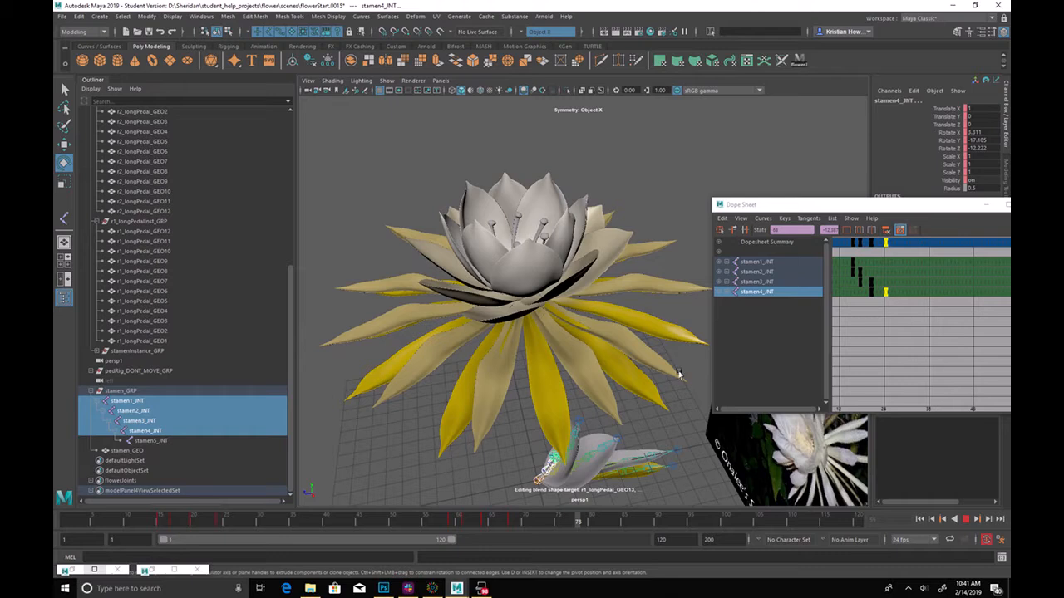
click(966, 519)
Set keyframes at frames 15 and 50 on the six stamen instances inside the flower
alt+drag(532, 308, 544, 390)
alt+right_drag(349, 291, 423, 306)
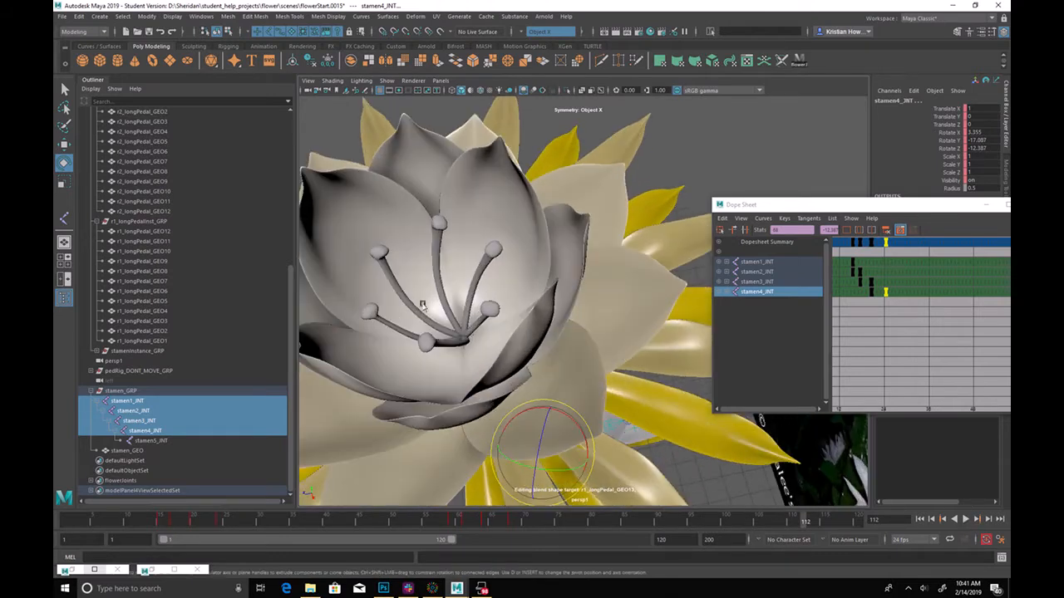
click(380, 314)
shift+click(389, 282)
key(q)
shift+click(439, 245)
shift+click(479, 264)
shift+click(482, 321)
shift+click(441, 343)
mouse_move(216, 525)
mouse_down()
mouse_move(166, 521)
mouse_move(332, 522)
mouse_move(447, 539)
mouse_move(402, 538)
mouse_move(458, 521)
mouse_move(578, 520)
mouse_move(362, 517)
mouse_move(432, 517)
mouse_move(391, 517)
mouse_up()
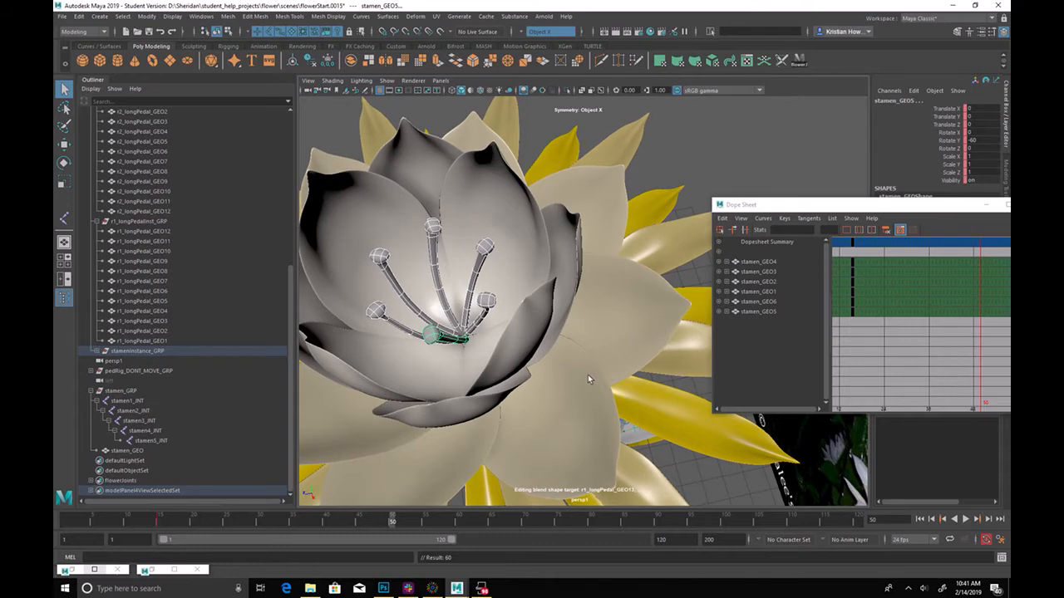
key(s)
At frame 50, rotate stamen instances individually for an uneven spread, with stamen_GEO3 at about -7, 176.9 and 8.3 in X, Y and Z
click(452, 345)
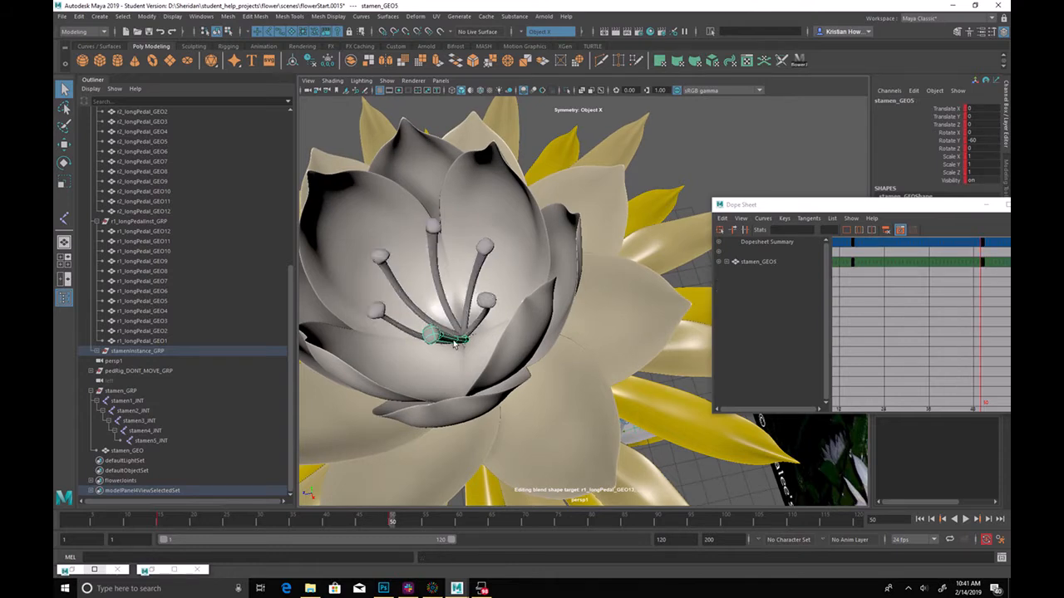
key(e)
drag(466, 352, 455, 355)
click(447, 311)
key(q)
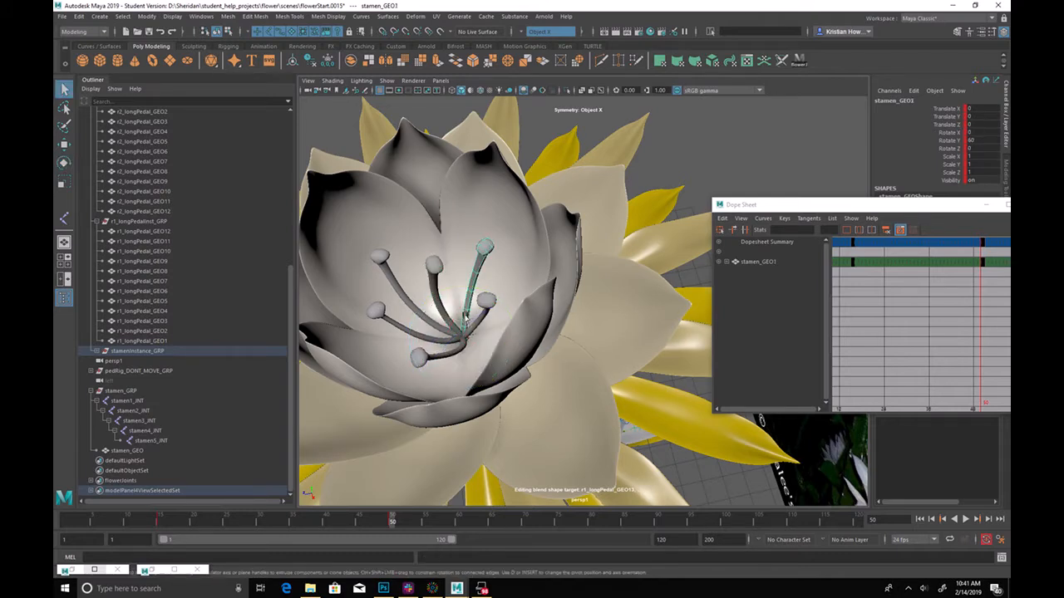
click(469, 309)
key(e)
drag(481, 314, 555, 407)
key(q)
click(484, 314)
key(e)
click(407, 287)
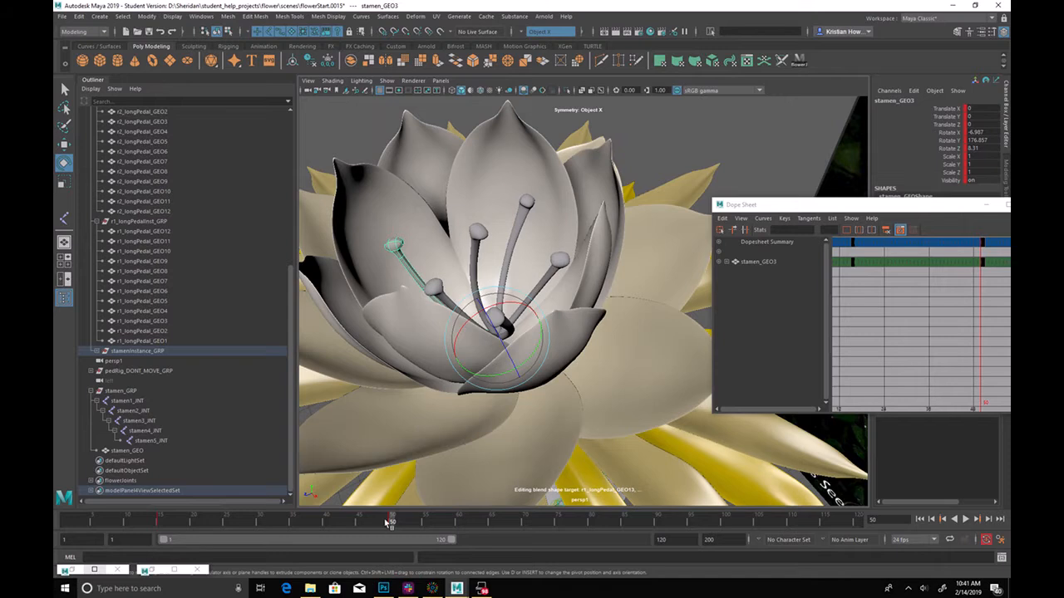
Select the eight r2_widePedal petals and move the frame 60 keys of r2_widePedal_GEO7, GEO8 and GEO1 to frame 51
drag(153, 519, 519, 521)
alt+drag(581, 399, 767, 463)
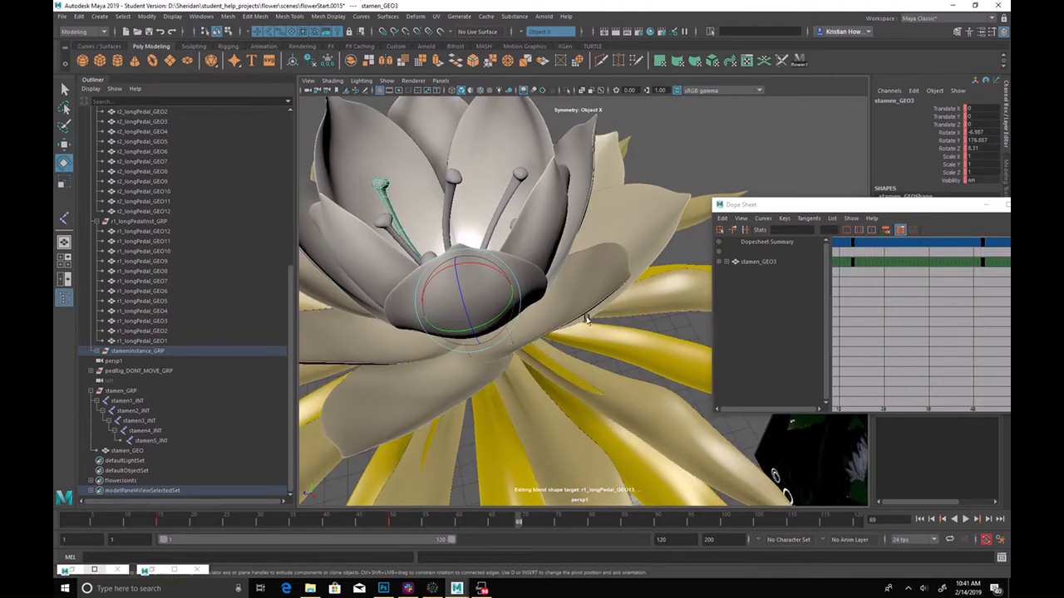
click(466, 320)
alt+drag(466, 320, 516, 285)
key(q)
click(405, 294)
alt+drag(404, 294, 455, 257)
shift+click(642, 268)
shift+click(667, 223)
shift+click(459, 267)
shift+click(449, 265)
shift+click(449, 264)
shift+click(440, 269)
shift+click(442, 222)
shift+click(455, 258)
alt+drag(483, 179, 493, 204)
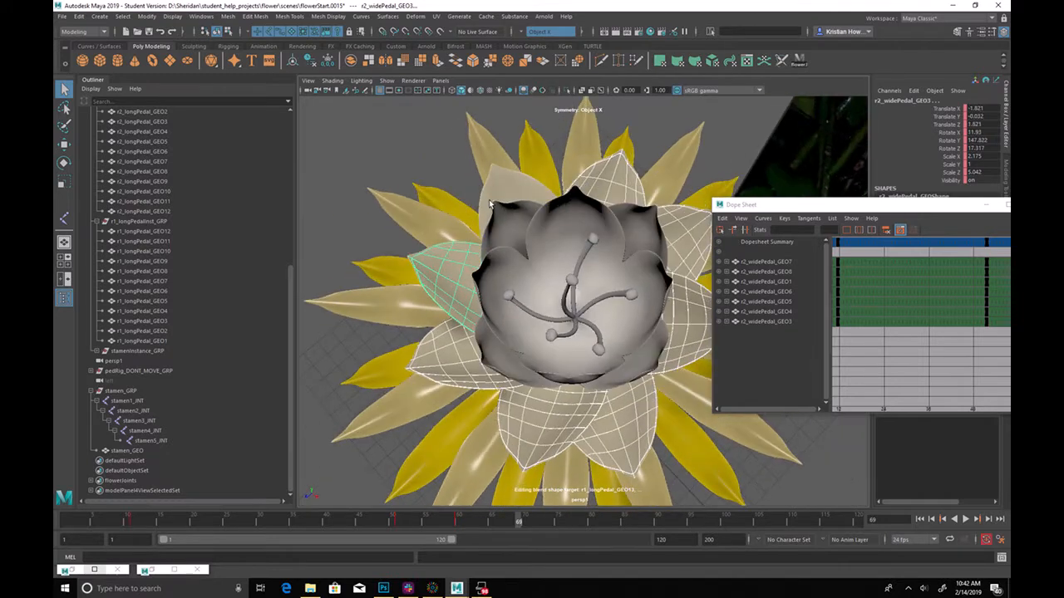
shift+click(494, 205)
drag(868, 201, 694, 152)
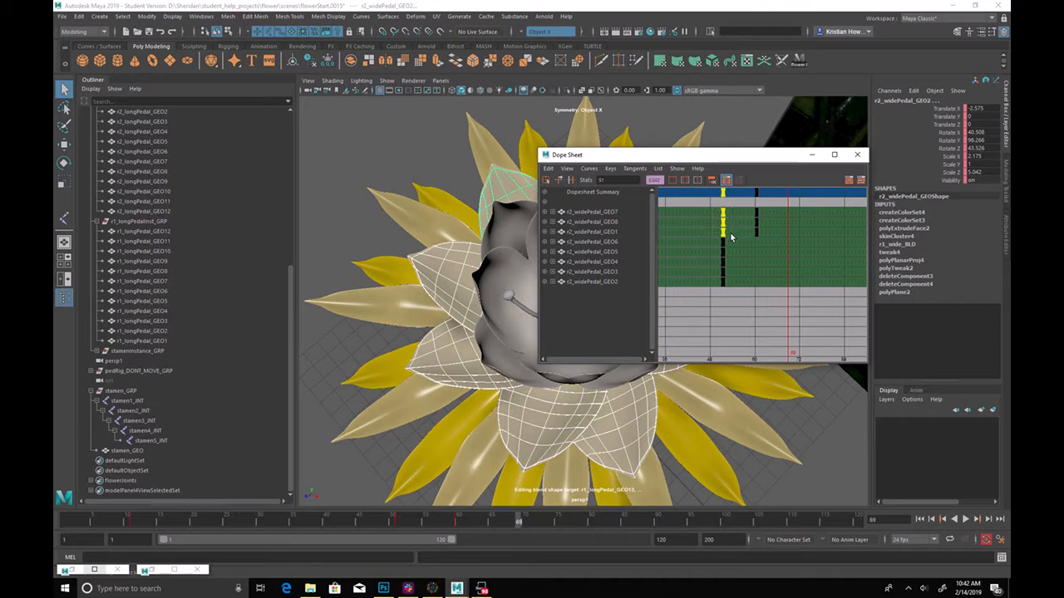
drag(740, 203, 763, 237)
key(w)
middle_drag(749, 246, 722, 250)
click(811, 153)
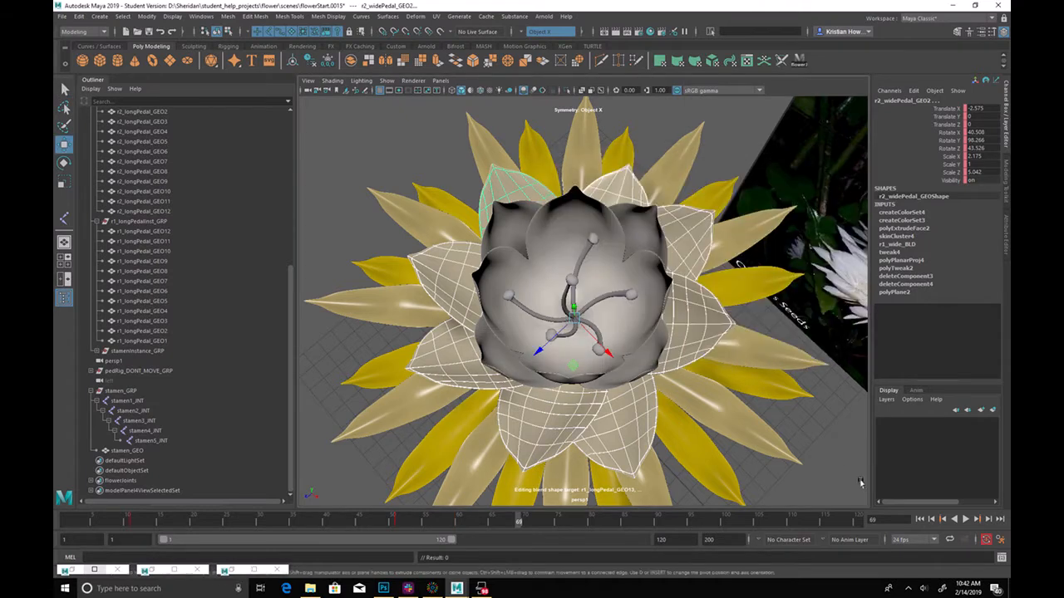
Play the animation from several angles to review how r2_widePedal_GEO1 opens with the surrounding petals
click(966, 518)
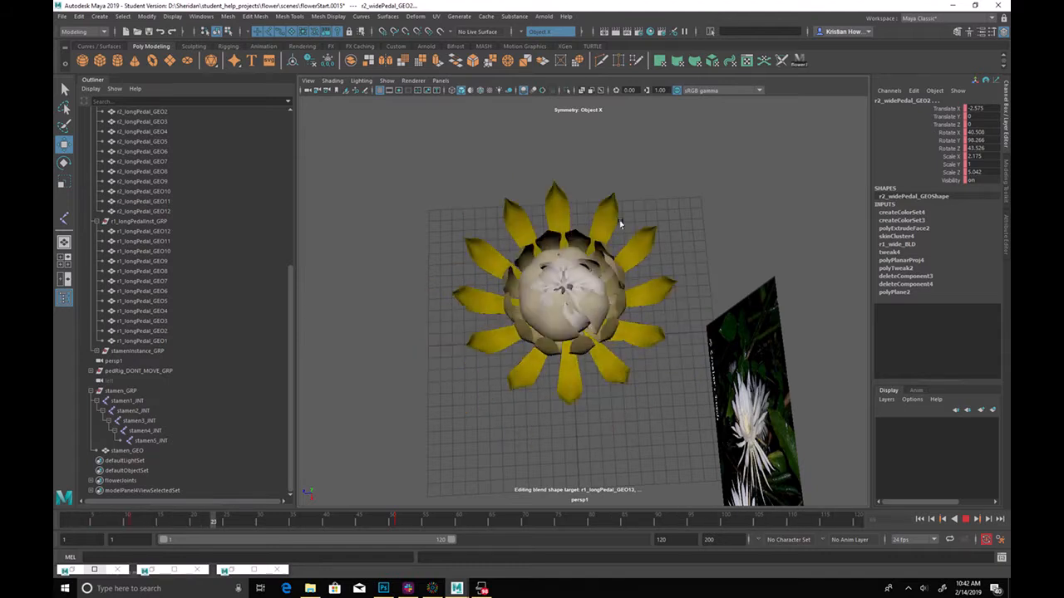
click(966, 519)
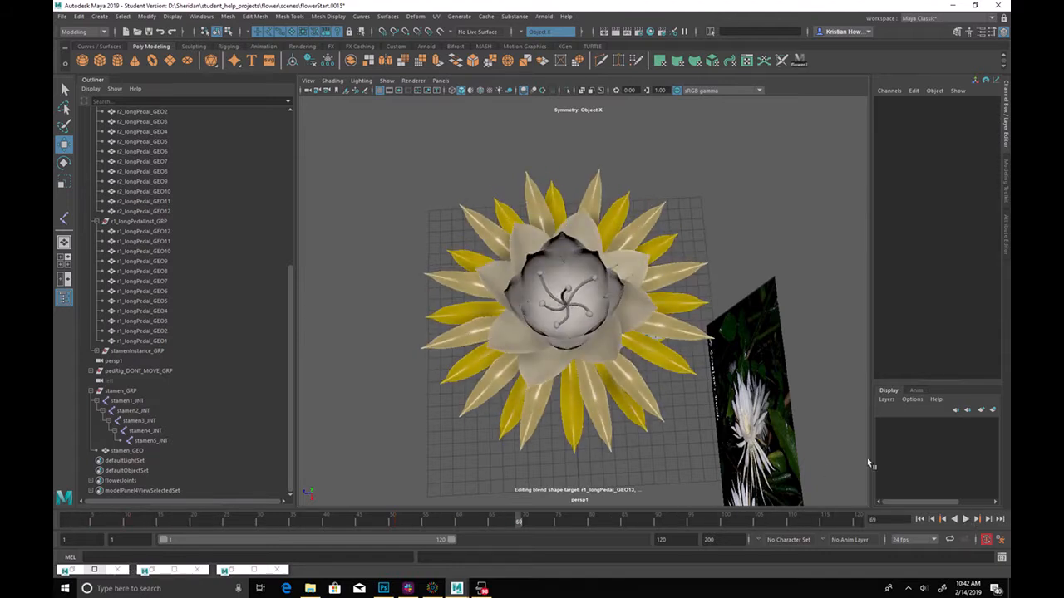
alt+drag(706, 320, 653, 308)
click(632, 275)
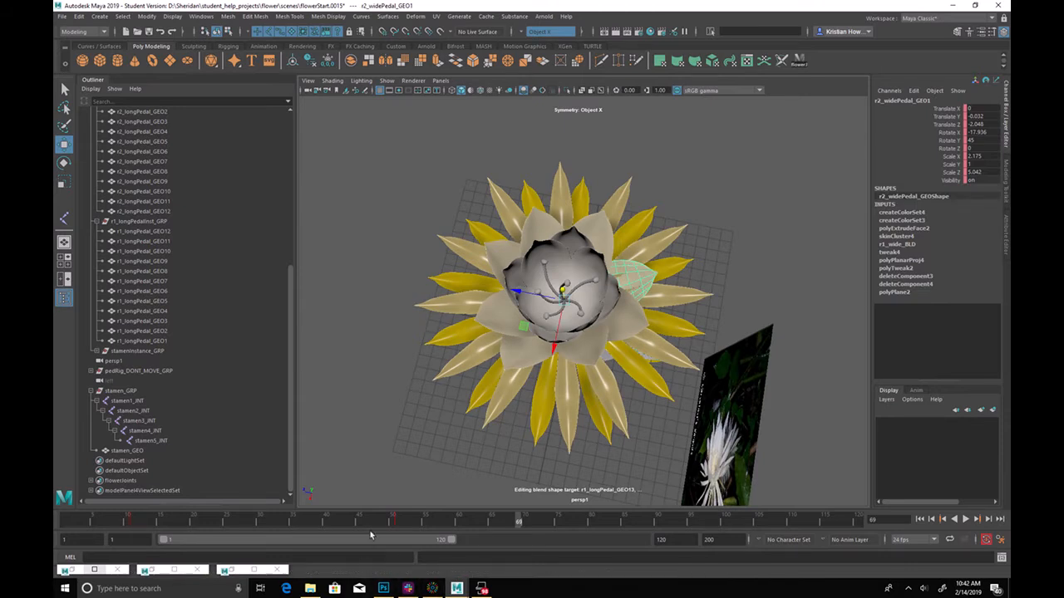
drag(132, 519, 131, 520)
mouse_move(320, 420)
alt+mouse_down()
mouse_move(308, 407)
mouse_move(325, 428)
alt+mouse_up()
key(alt+v)
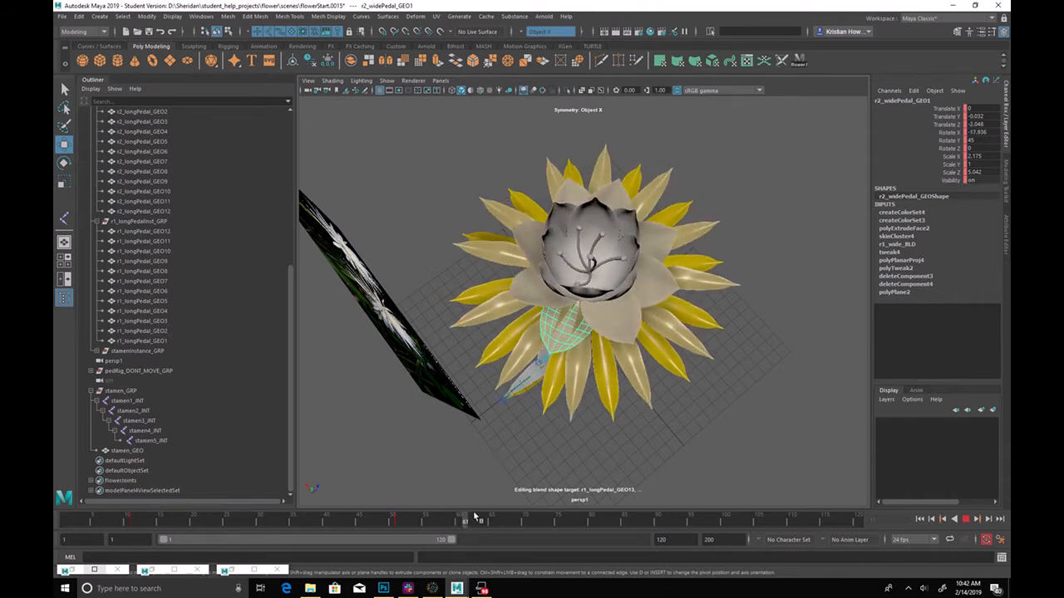
At frame 51, adjust the tilt of r2_widePedal_GEO1 and rotate r2_widePedal_GEO2 to about 50.9 in X
click(399, 520)
mouse_move(566, 434)
alt+mouse_down()
mouse_move(622, 350)
mouse_move(619, 309)
alt+mouse_up()
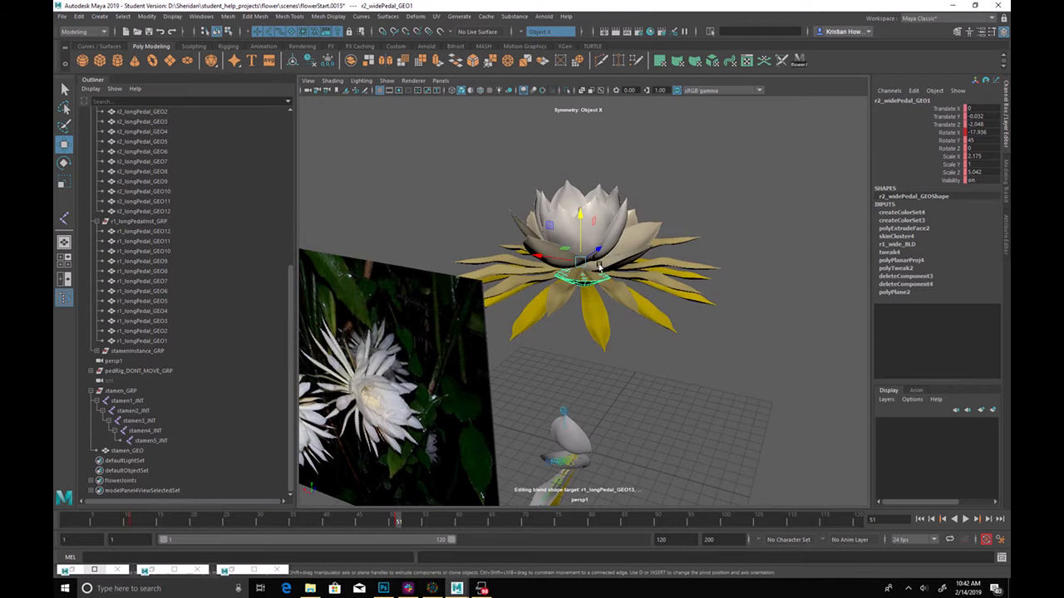
drag(579, 260, 581, 251)
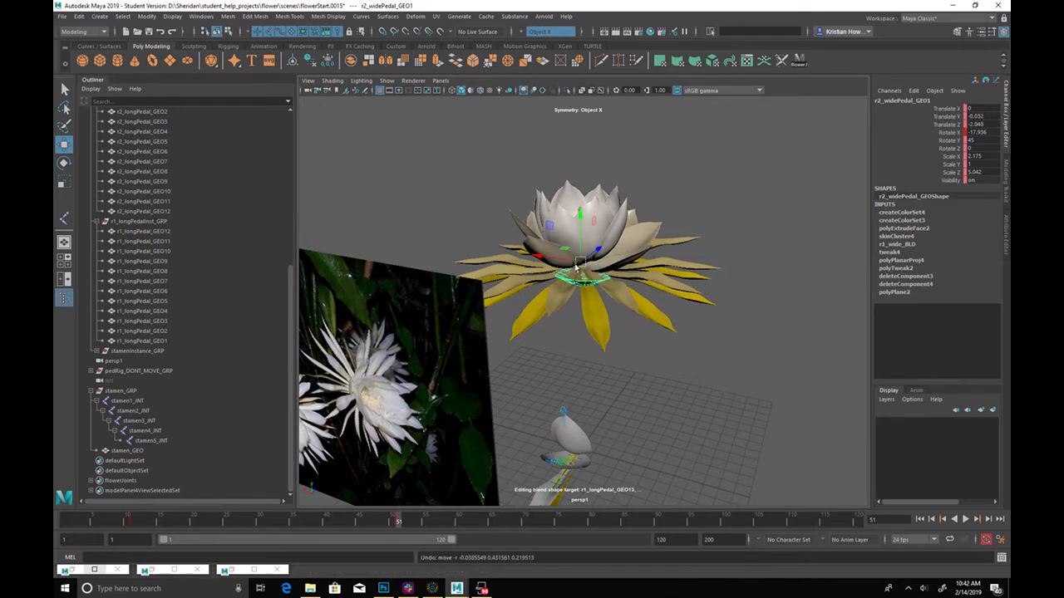
key(ctrl+z)
scroll(580, 264, up, 5)
key(e)
alt+drag(587, 253, 610, 260)
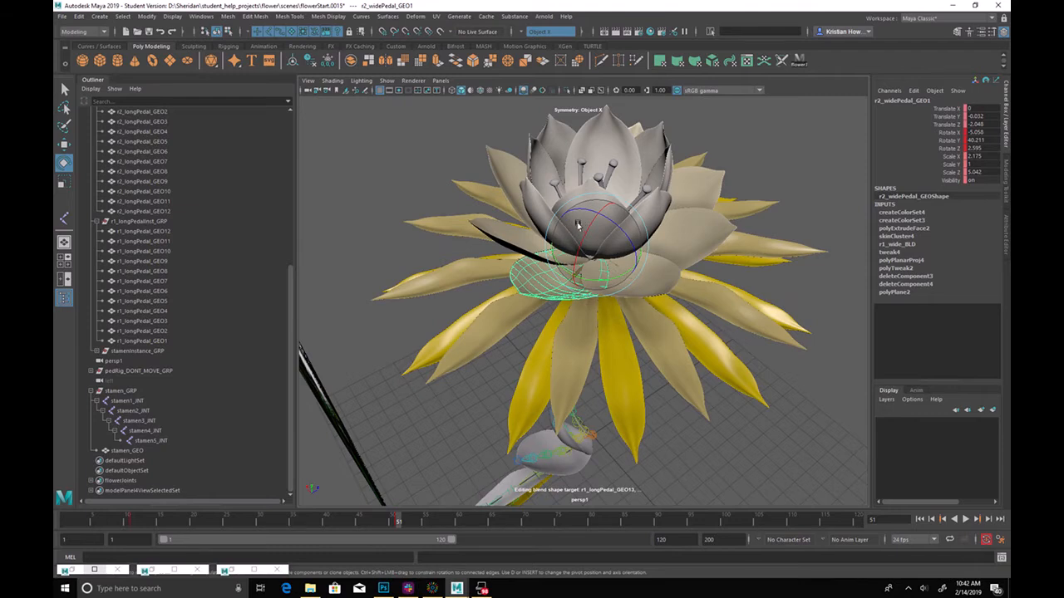
drag(580, 221, 584, 226)
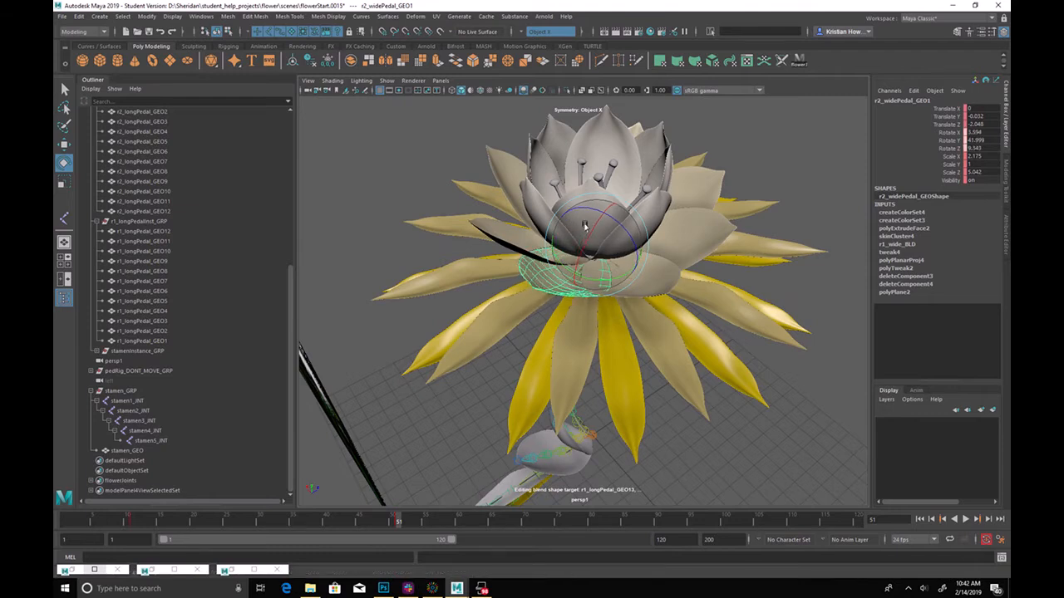
drag(637, 248, 610, 255)
click(633, 259)
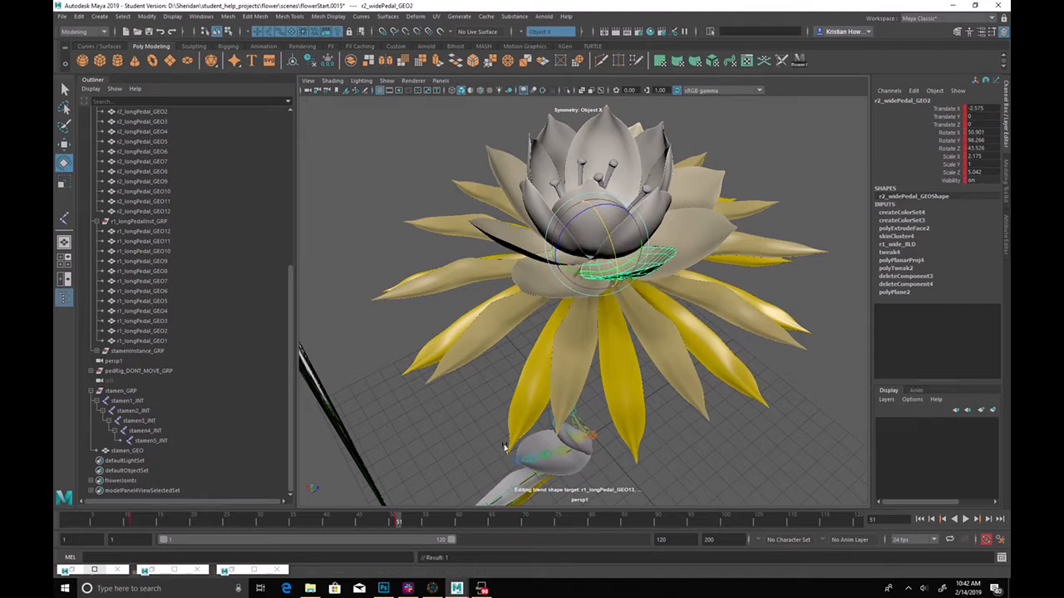
Scrub and play the whole animation to check the flower's opening with the adjusted petals and stamens
drag(286, 521, 586, 520)
alt+drag(584, 299, 708, 334)
click(808, 225)
alt+drag(807, 225, 589, 269)
alt+right_drag(588, 270, 862, 461)
click(965, 519)
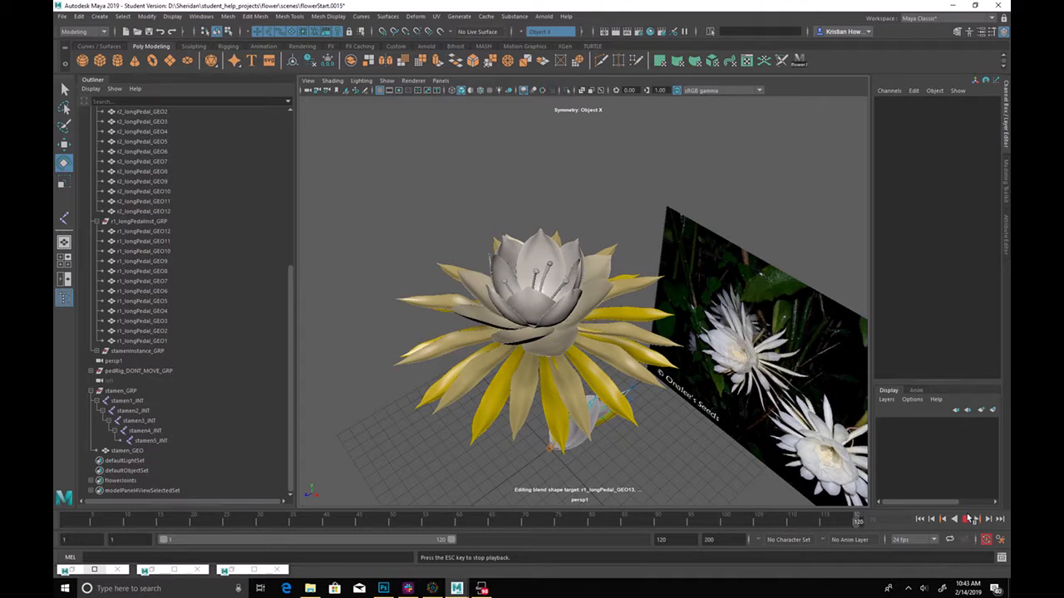
click(966, 519)
scroll(178, 305, up, 8)
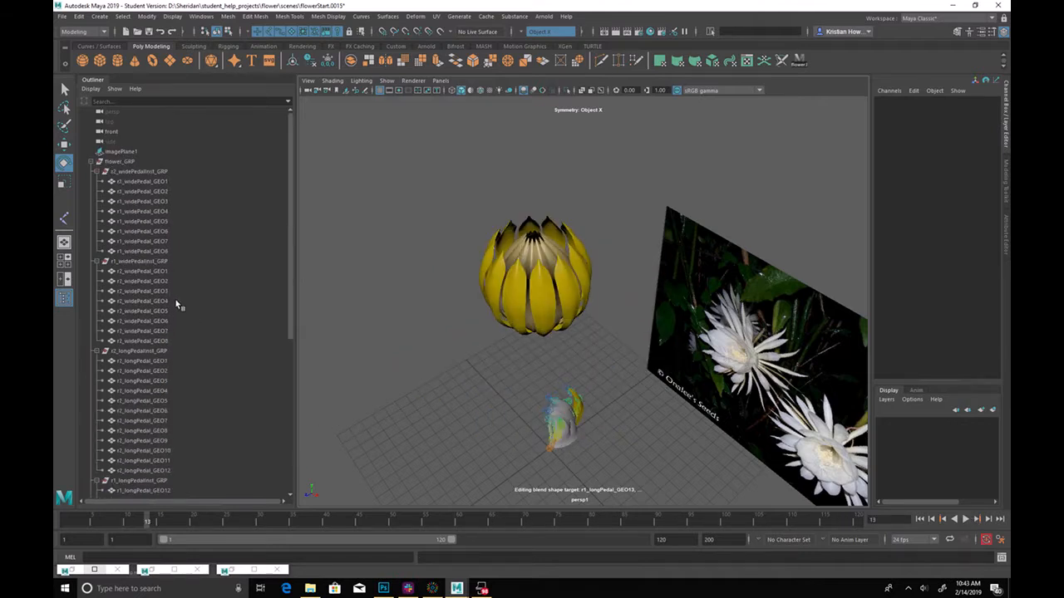
Parent stamen_GRP under pedRig_DONT_MOVE_GRP and hide the combined rig group
click(155, 161)
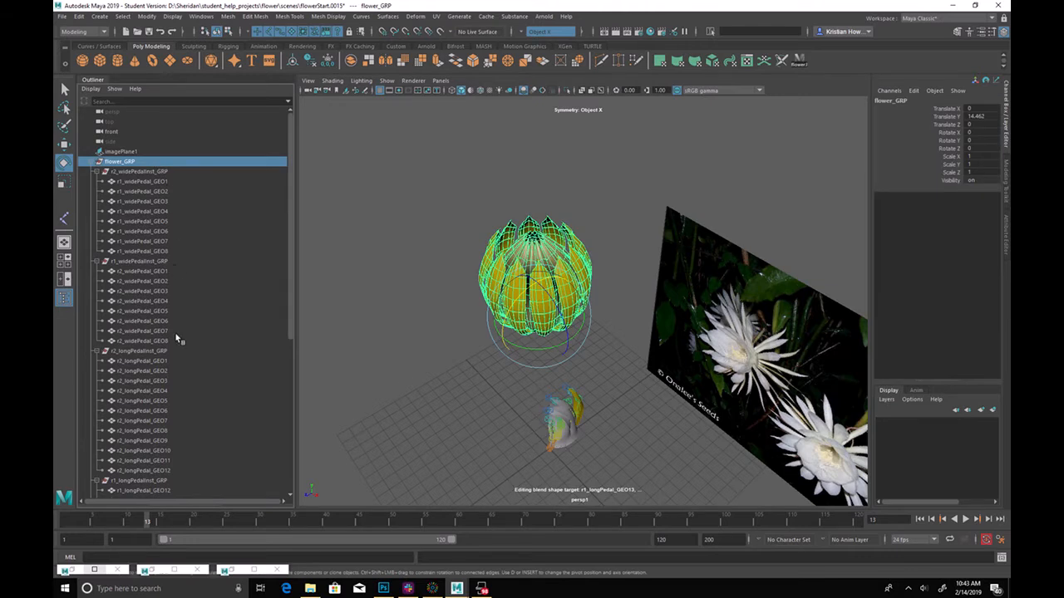
scroll(185, 416, down, 8)
click(143, 393)
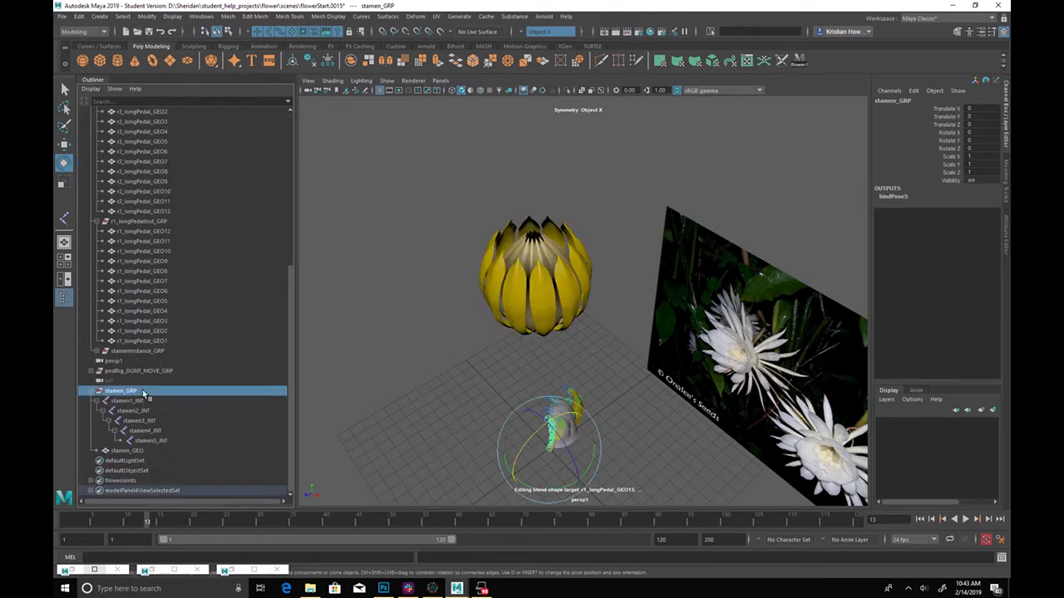
click(128, 451)
key(Up)
click(168, 447)
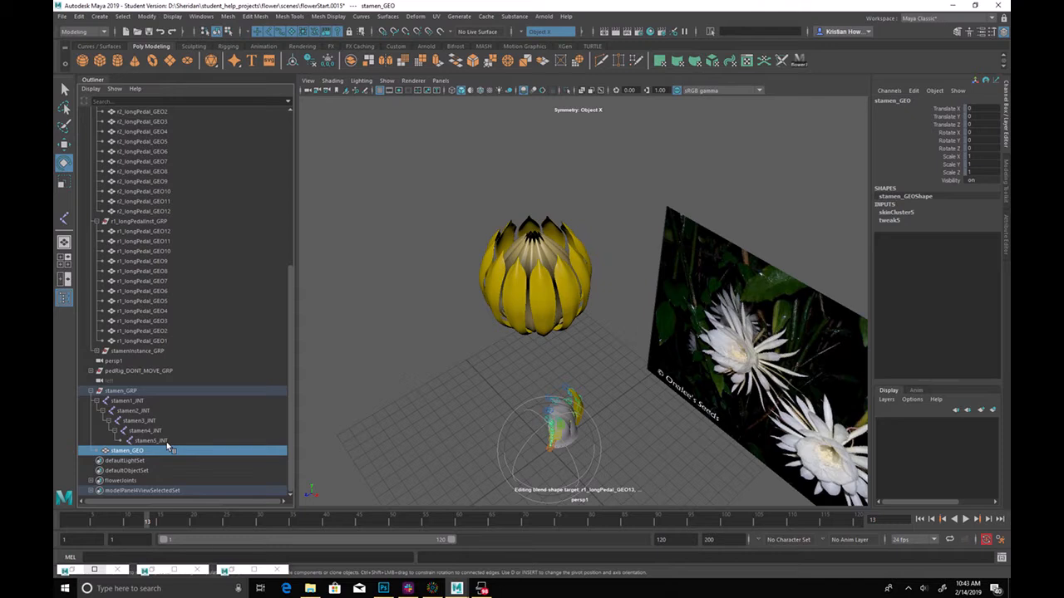
click(149, 392)
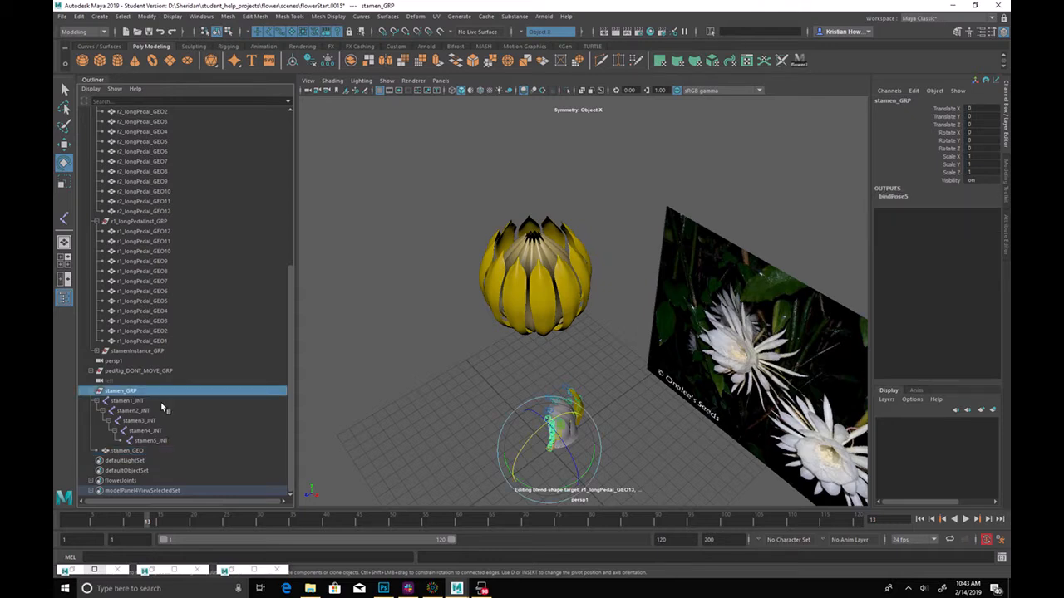
middle_drag(154, 391, 150, 374)
click(151, 440)
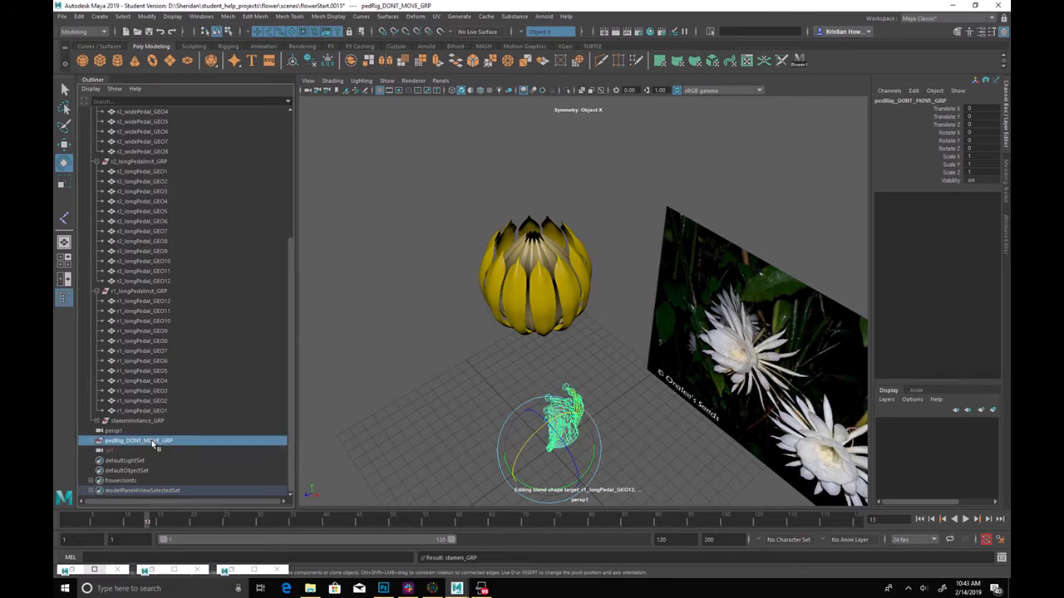
key(h)
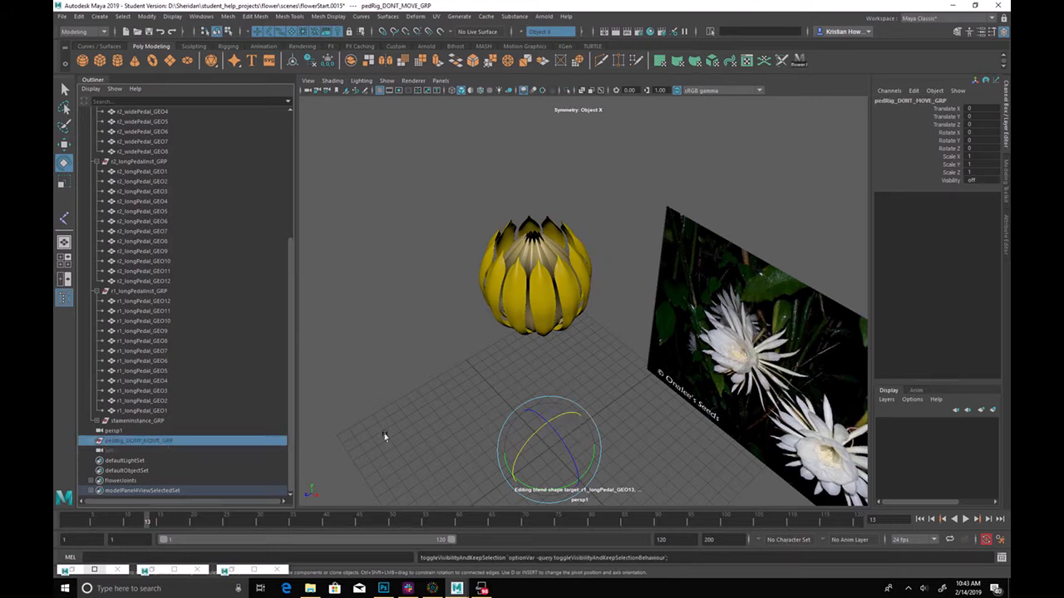
Go to frame 4, where the flower is closed, and hide the reference image plane
drag(127, 521, 86, 521)
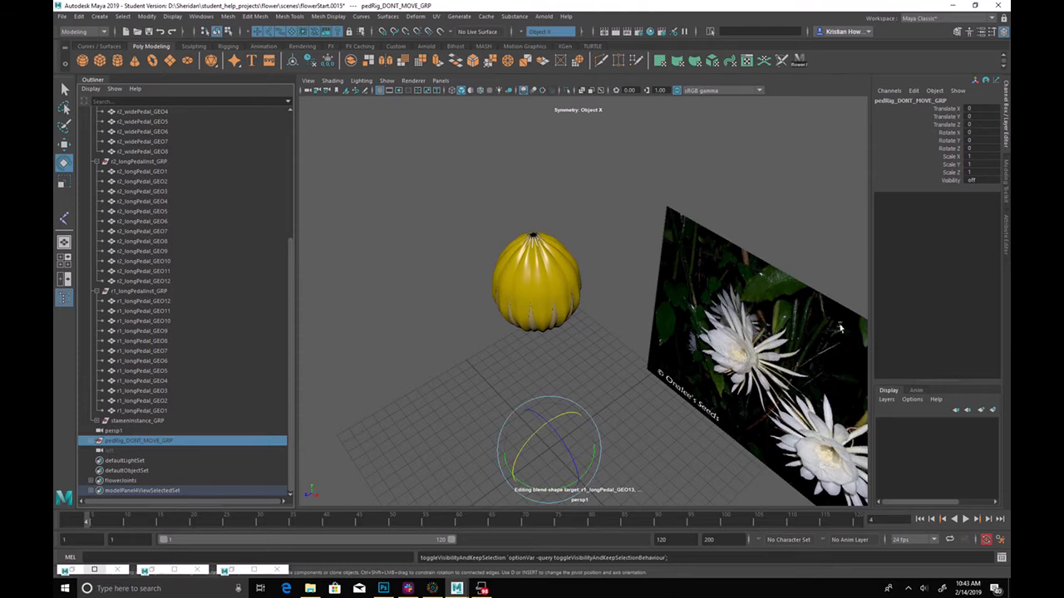
click(827, 325)
key(ctrl+h)
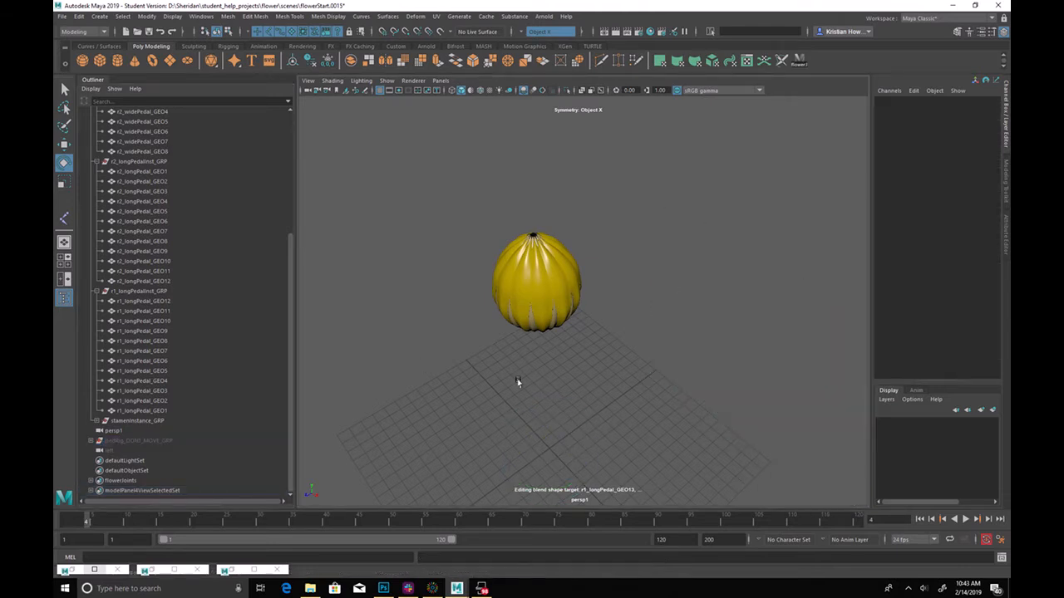
Create a polygon cylinder at the origin for the stem with 17 height subdivisions
alt+drag(527, 309, 589, 411)
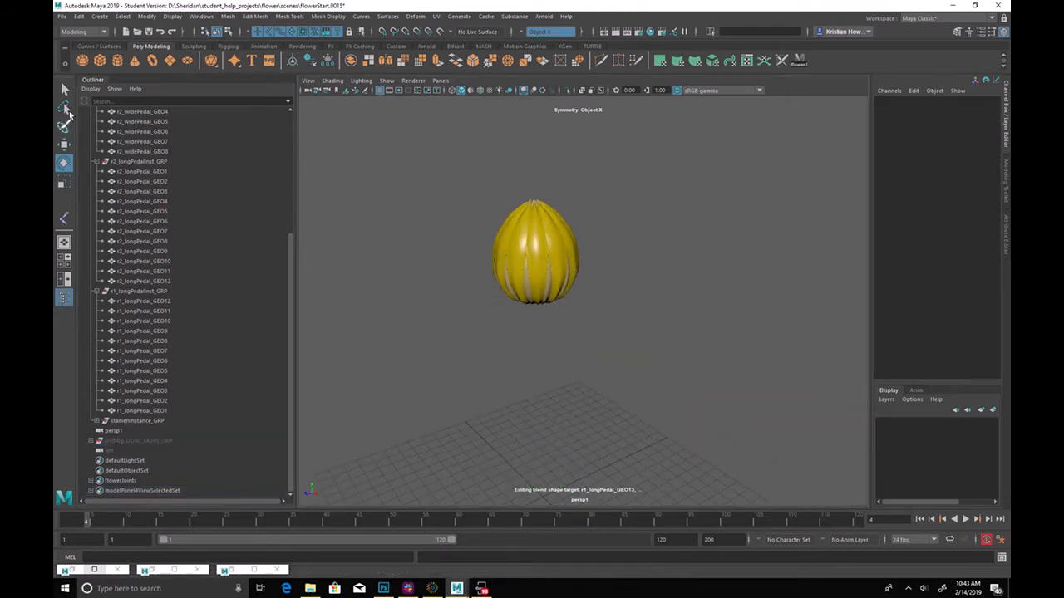
alt+drag(398, 285, 532, 315)
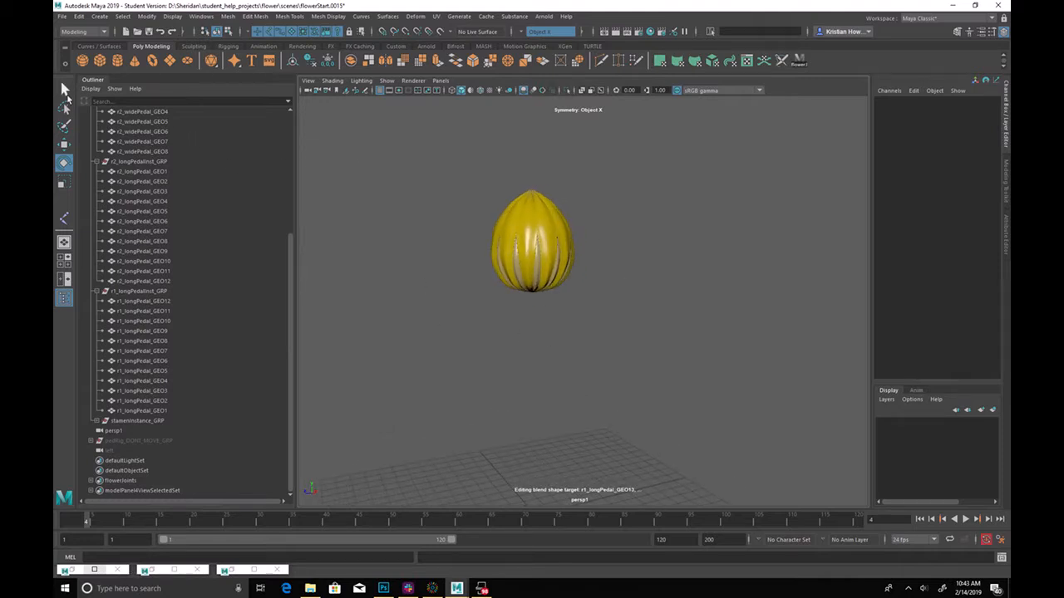
click(100, 47)
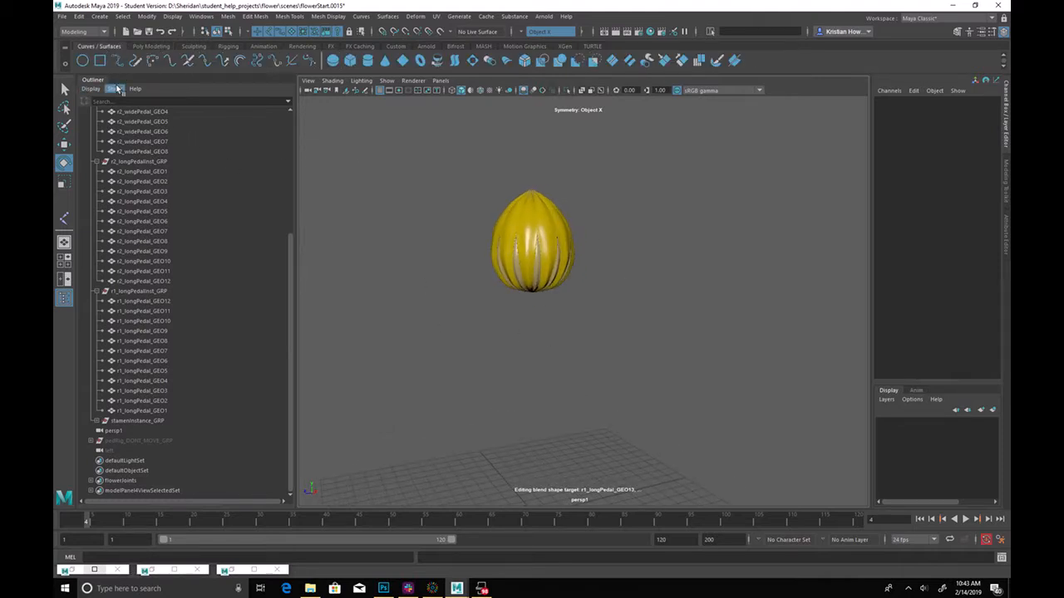
click(150, 46)
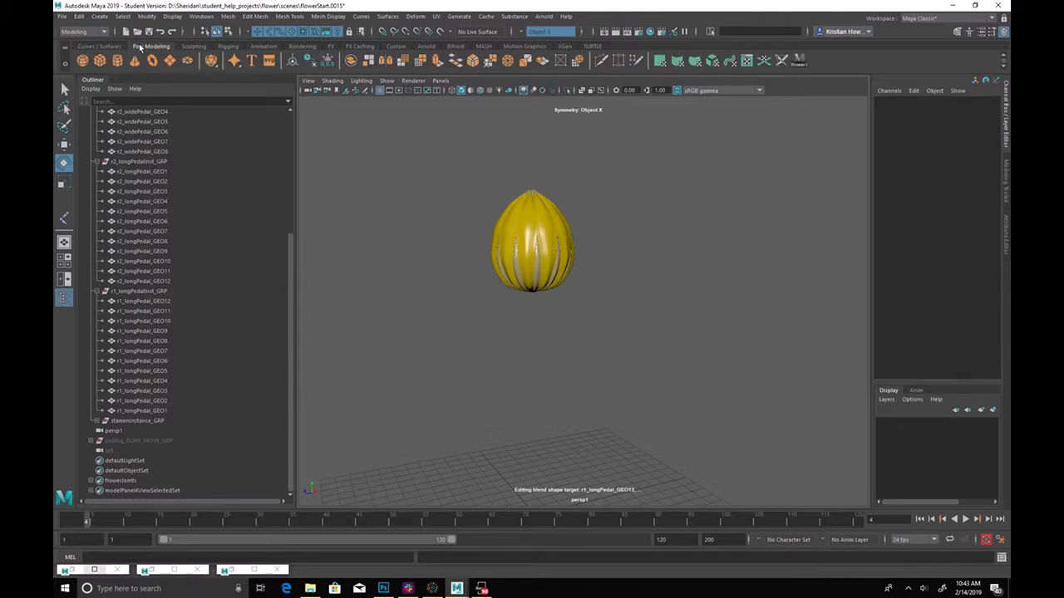
click(117, 61)
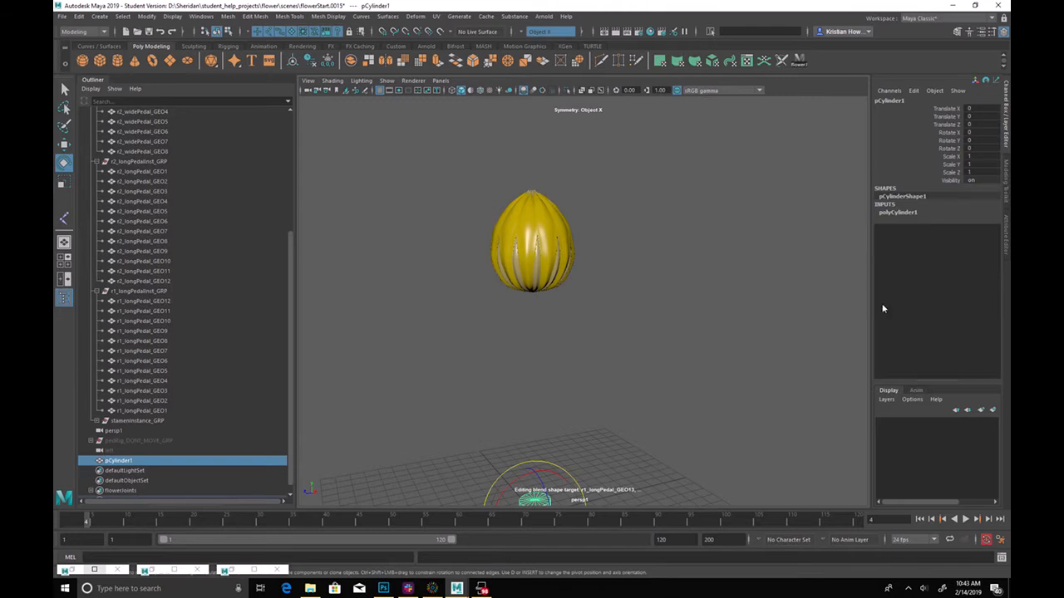
alt+middle_drag(677, 362, 639, 200)
key(q)
click(899, 212)
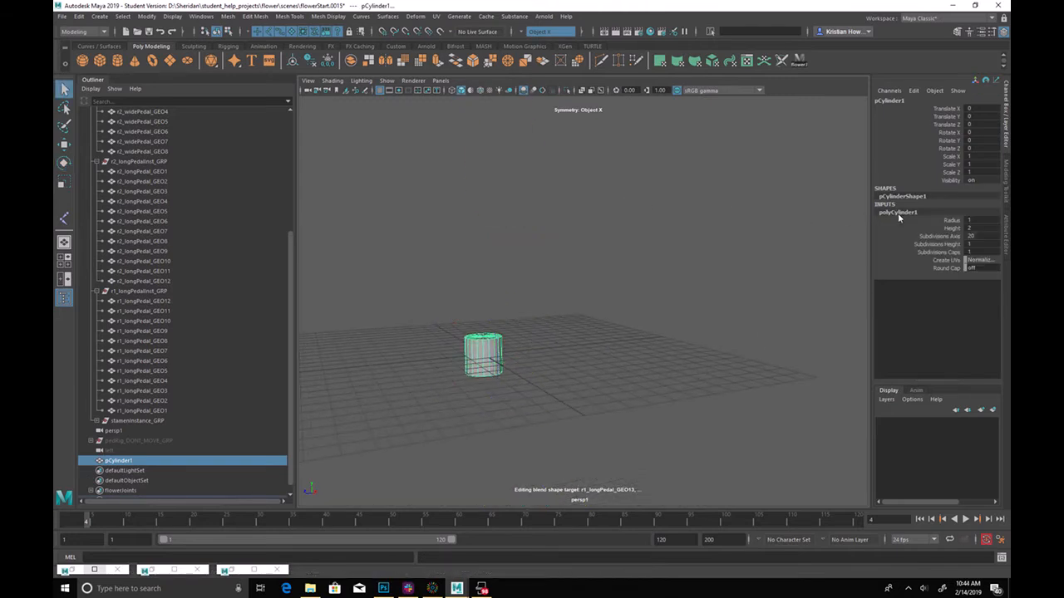
click(914, 246)
middle_drag(690, 332, 728, 356)
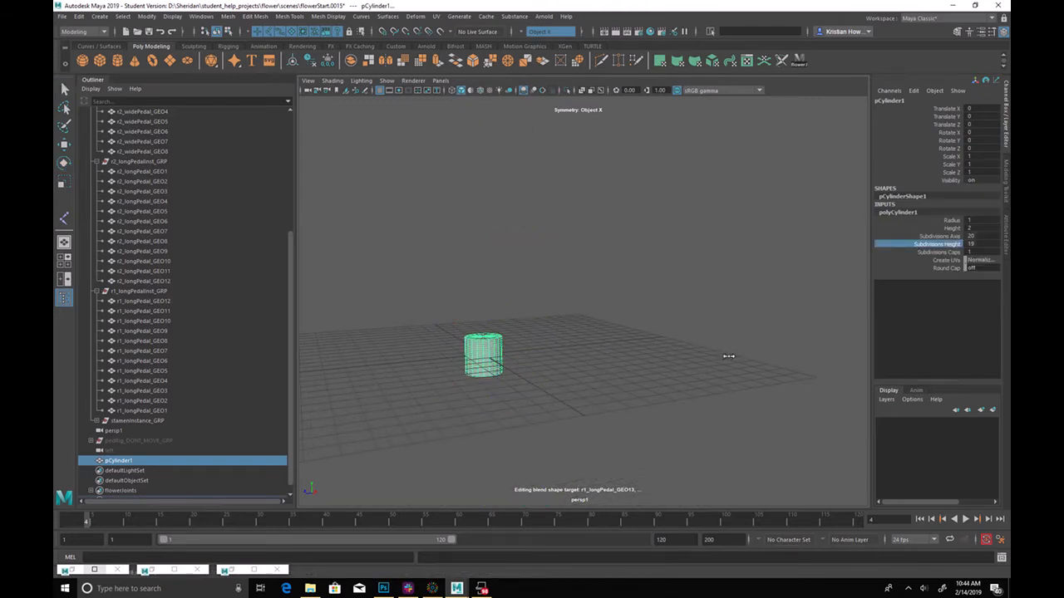
Raise the cylinder to about 6.3 in Y and stretch it to a Y scale of about 5.5
key(r)
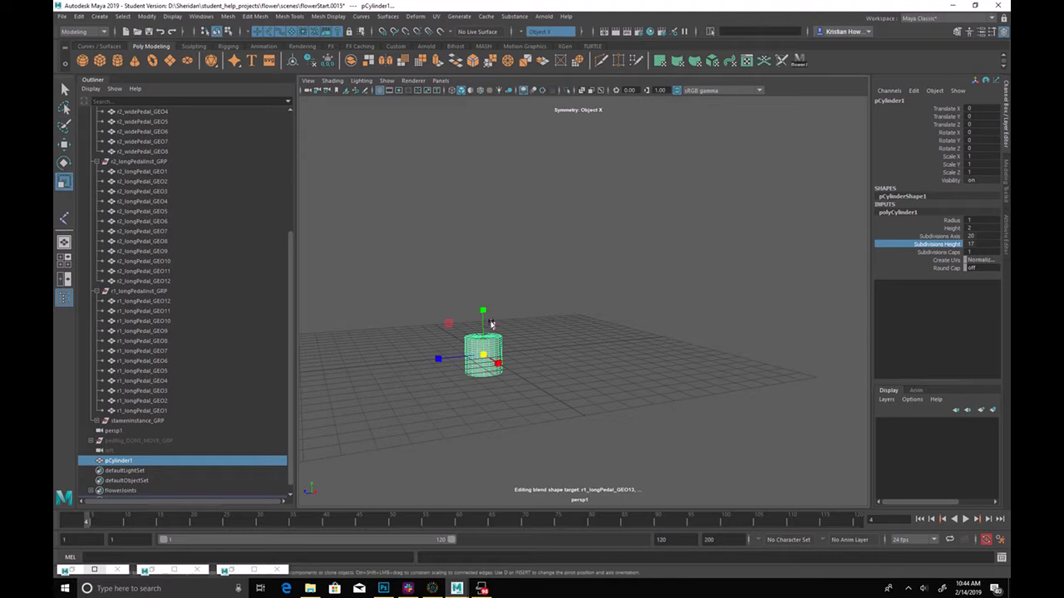
key(w)
drag(489, 320, 491, 195)
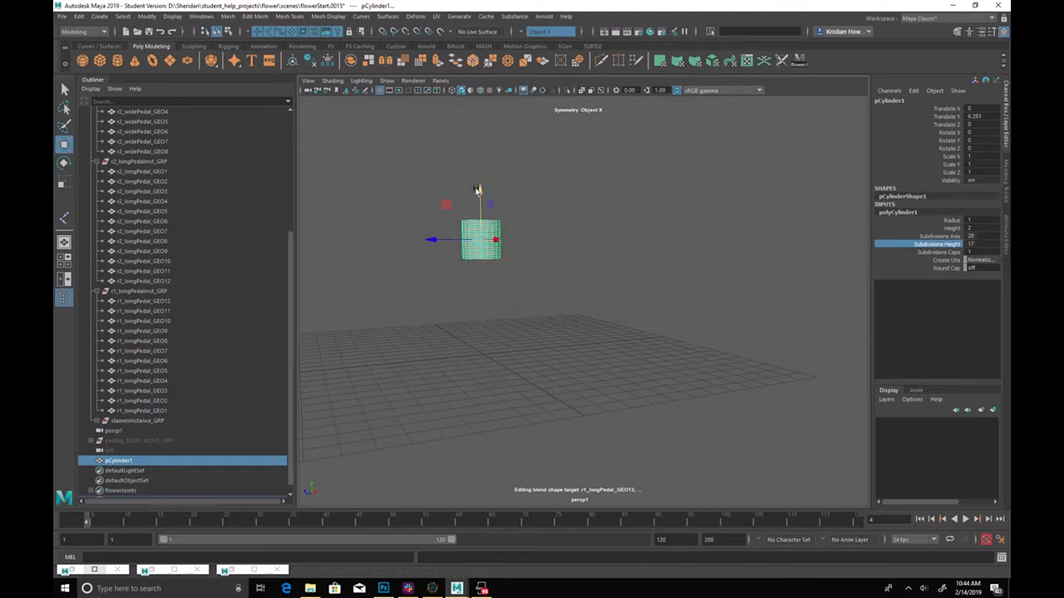
key(r)
drag(481, 214, 481, 13)
alt+drag(587, 169, 541, 158)
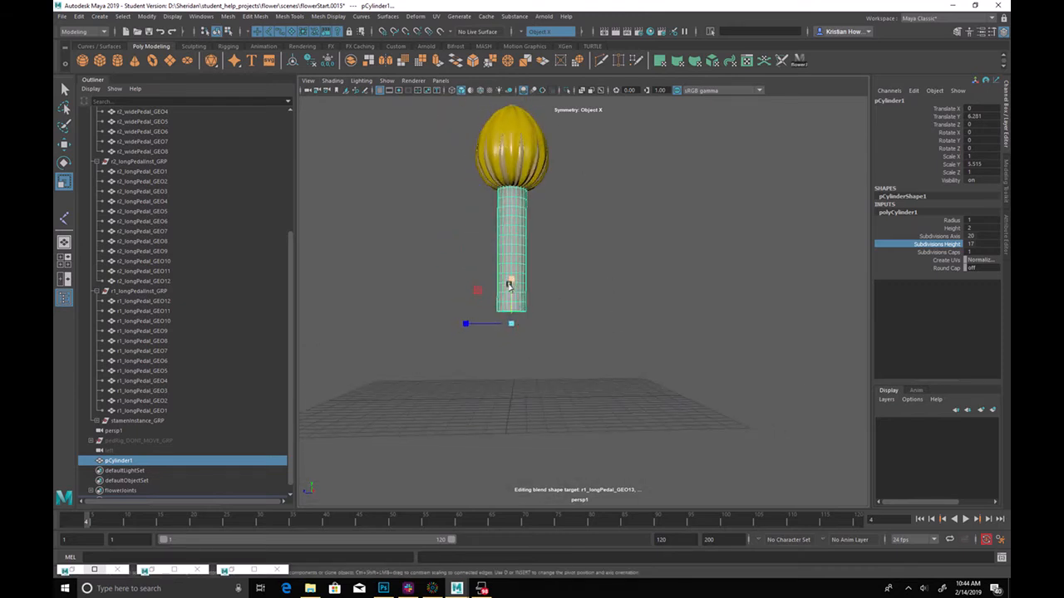
Lower the cylinder to a Translate Y of about 0.32 so that it starts near the ground grid
key(w)
drag(507, 288, 512, 340)
alt+right_drag(512, 341, 610, 354)
alt+middle_drag(610, 354, 624, 338)
key(space)
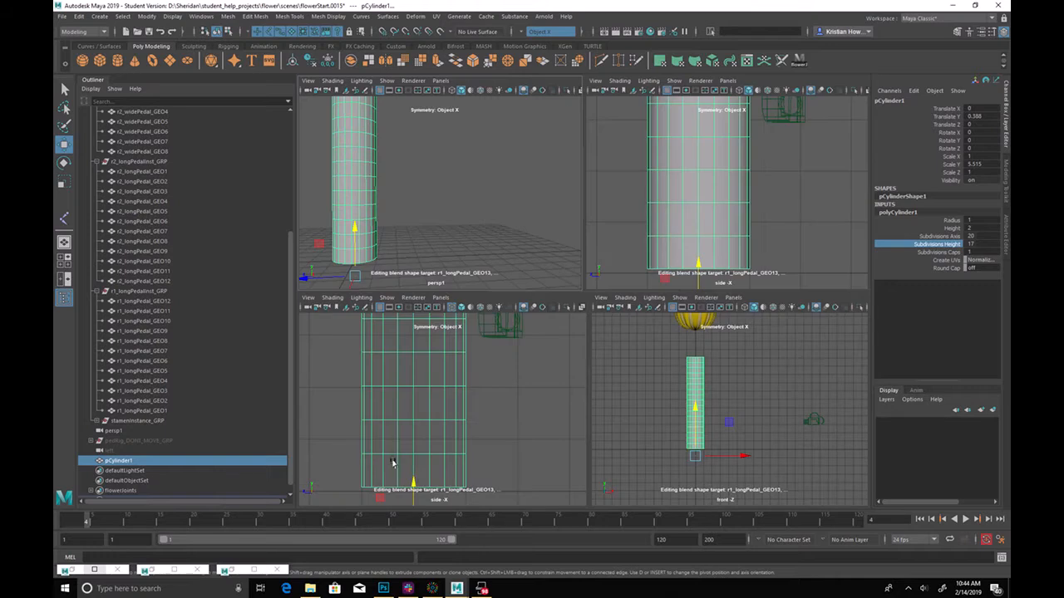
drag(412, 486, 412, 489)
Snap the cylinder's pivot to the vertices at the centre of its base
alt+middle_drag(424, 478, 453, 300)
key(d)
key(v)
drag(431, 341, 435, 309)
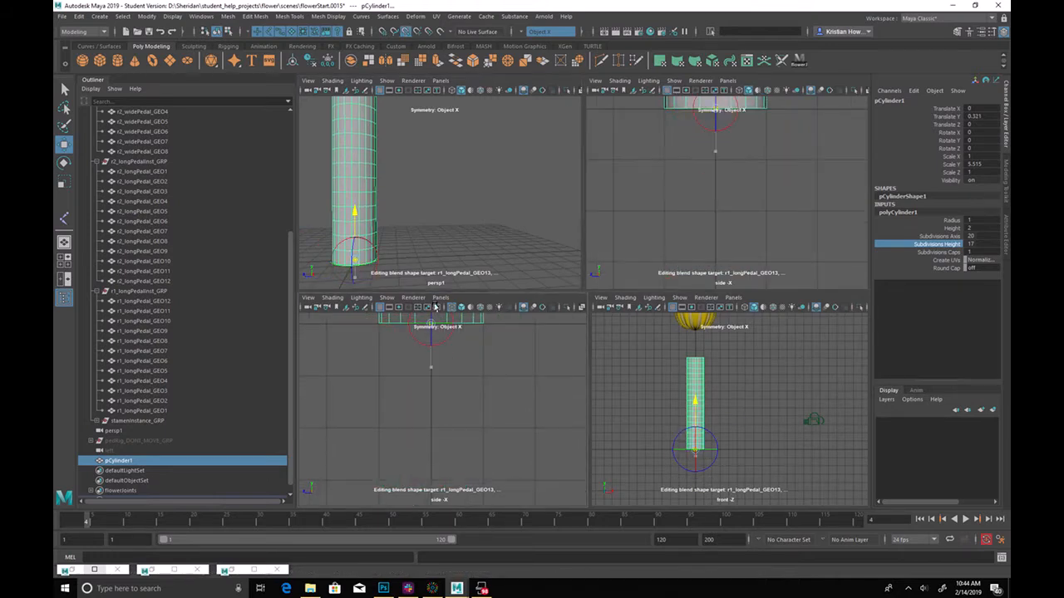
Stretch the cylinder upward from its base to a Y scale of about 21.7
alt+middle_drag(496, 335, 490, 477)
key(f)
key(r)
drag(725, 240, 727, 111)
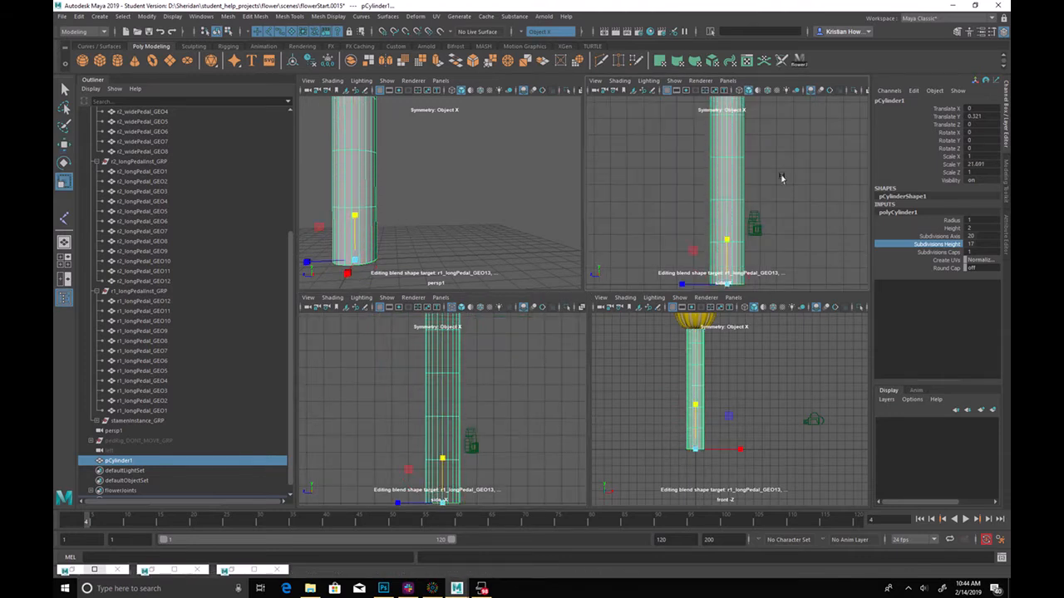
Thin the stem cylinder to a radius of 0.2 and check its proportions against the flower in the side view
alt+right_drag(767, 123, 710, 161)
alt+middle_drag(743, 176, 722, 219)
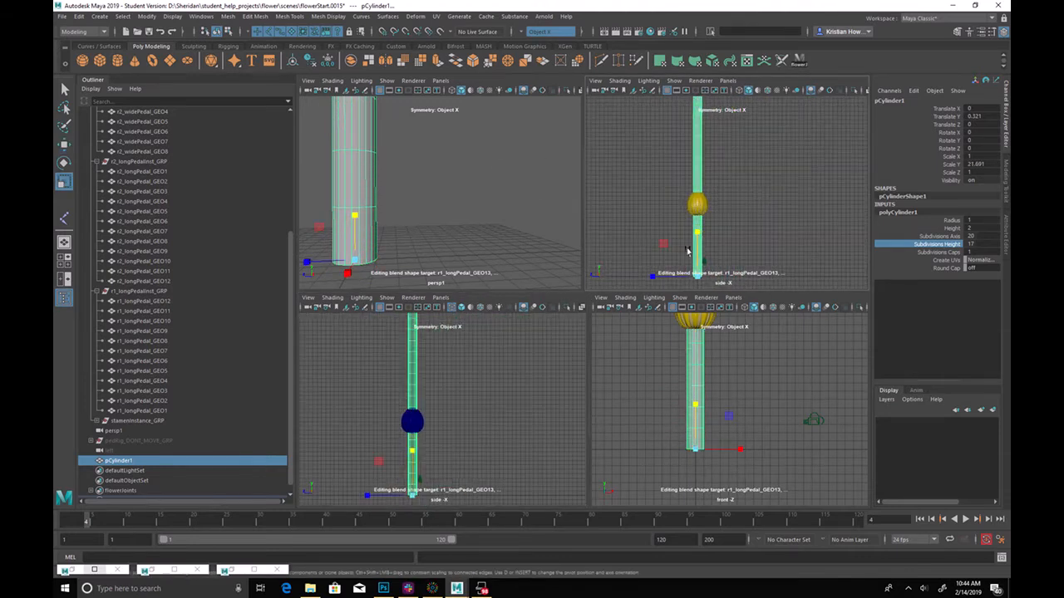
click(950, 220)
middle_drag(783, 212, 775, 209)
alt+right_drag(688, 198, 851, 323)
key(f)
mouse_move(718, 228)
alt+right_down()
mouse_move(803, 250)
mouse_move(714, 242)
alt+right_up()
alt+middle_drag(714, 241, 704, 71)
mouse_move(742, 220)
alt+middle_down()
mouse_move(733, 74)
mouse_move(753, 222)
mouse_move(763, 219)
alt+middle_up()
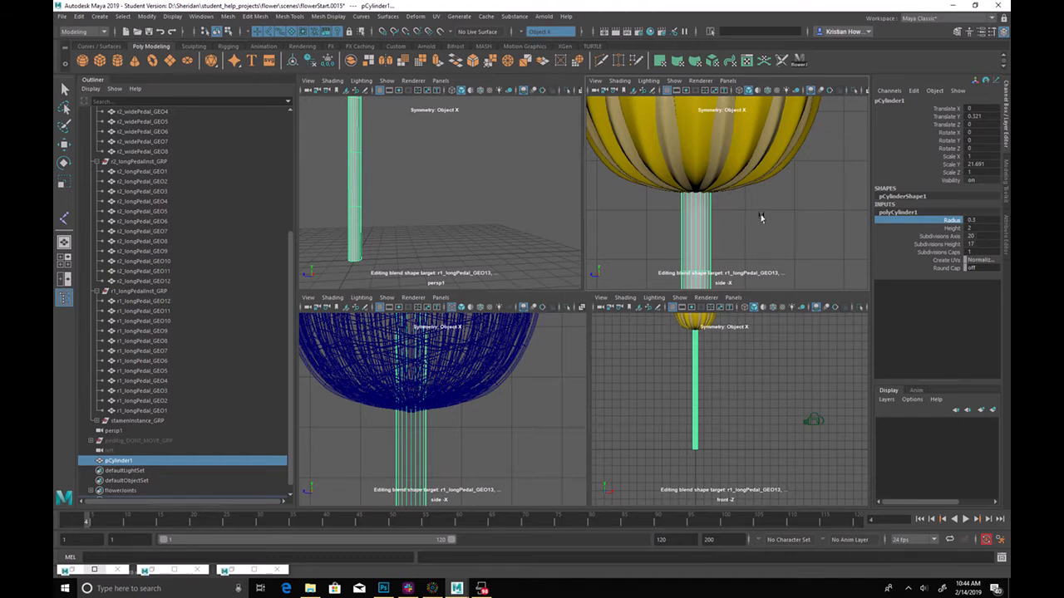
alt+right_drag(761, 218, 589, 171)
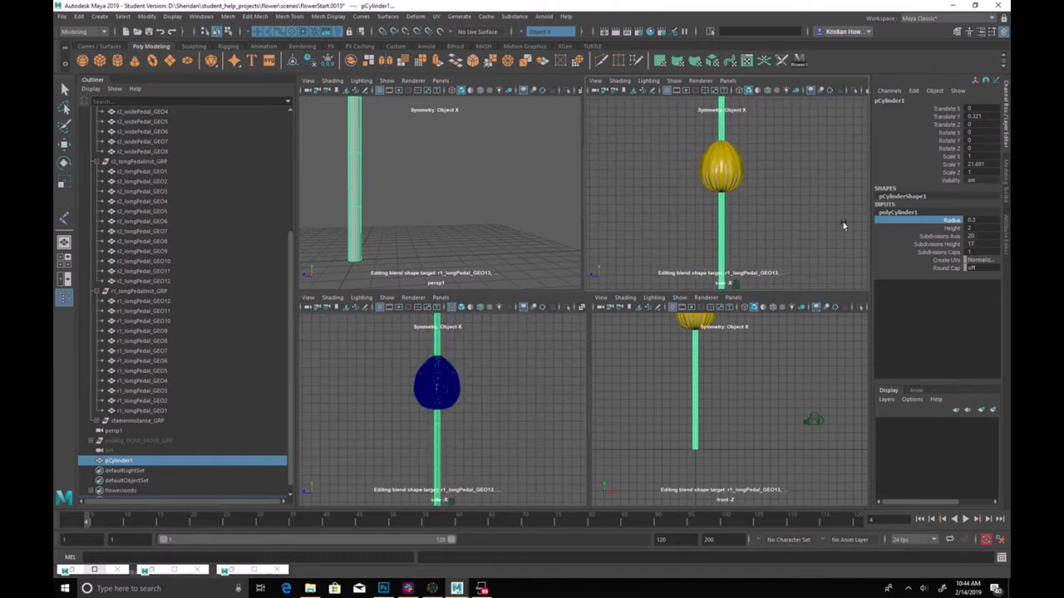
alt+middle_drag(788, 176, 760, 176)
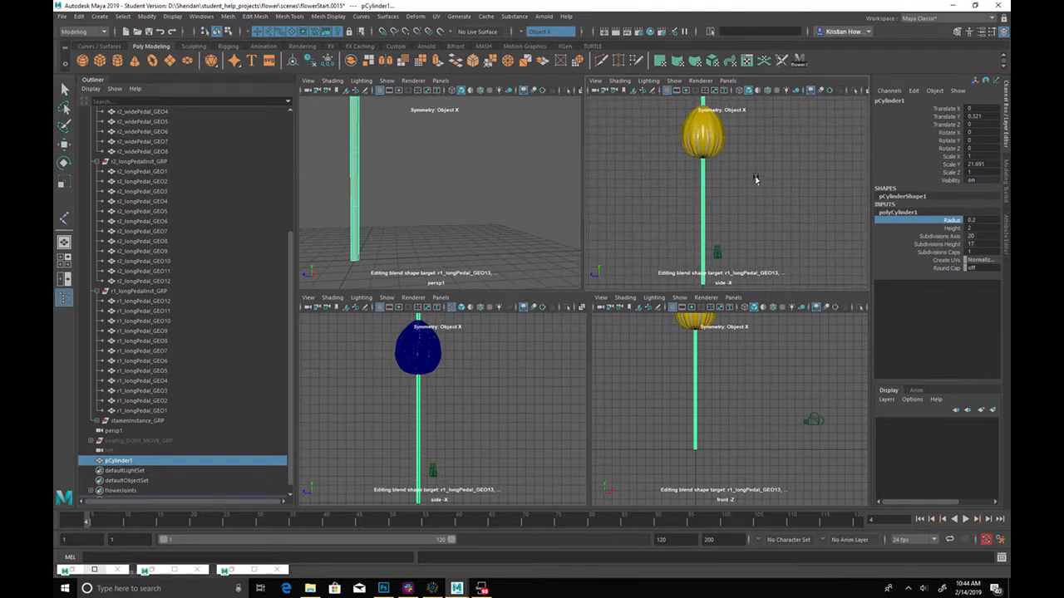
key(space)
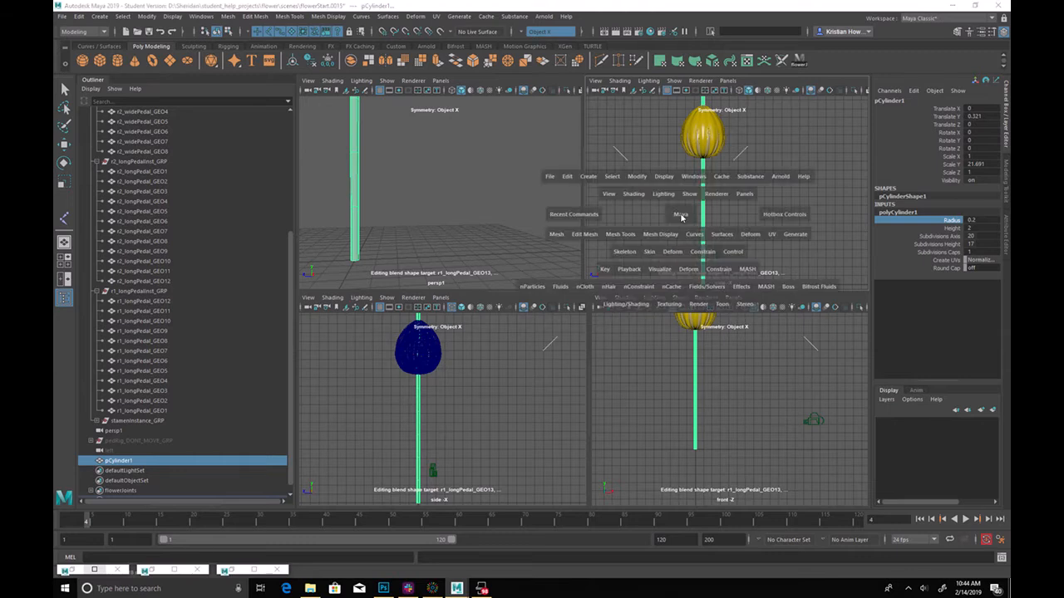
scroll(684, 221, down, 4)
scroll(653, 259, down, 3)
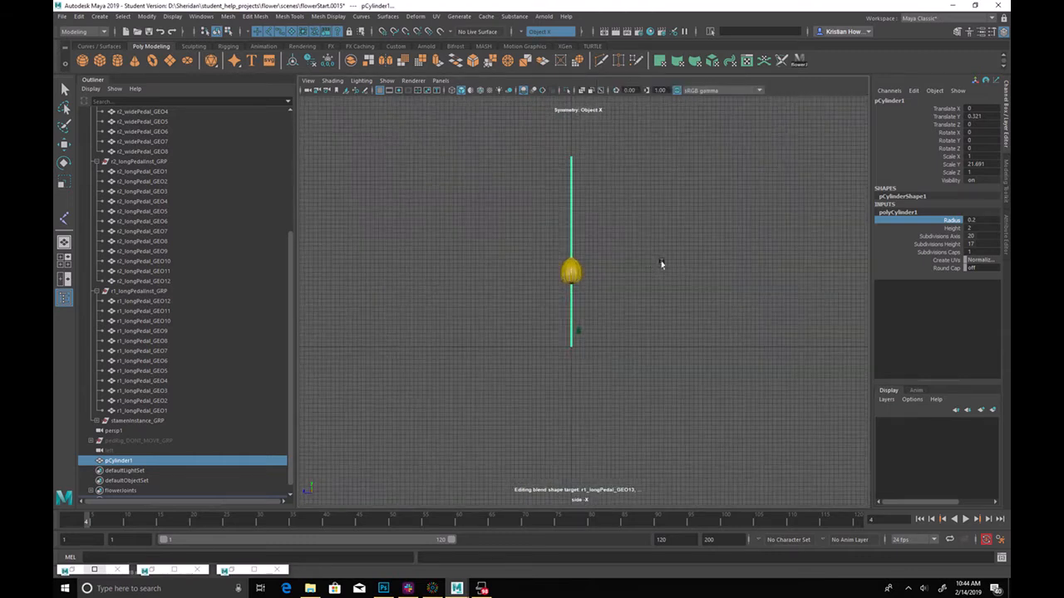
scroll(625, 266, up, 3)
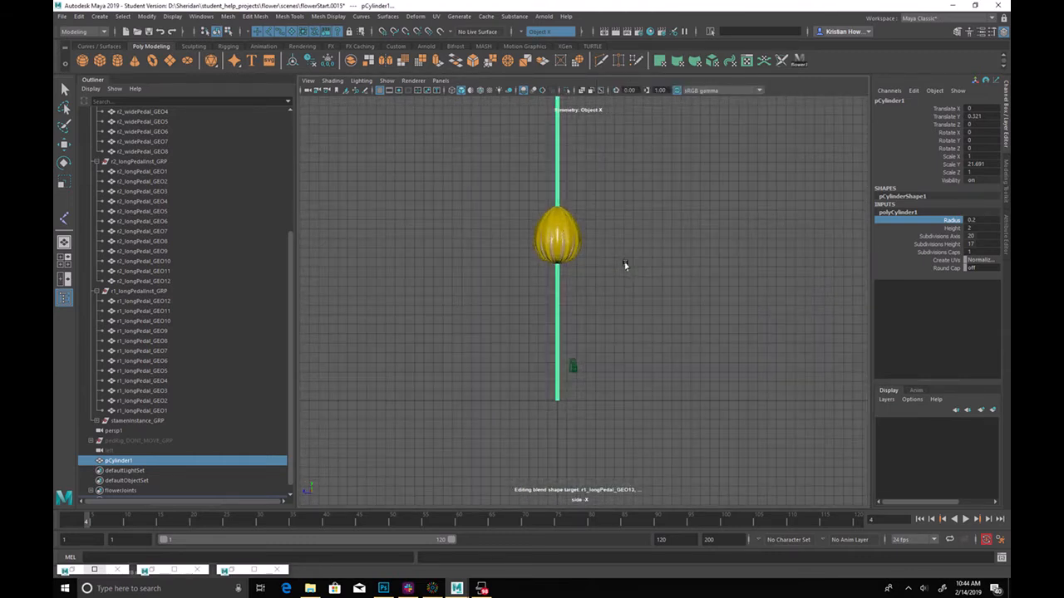
Frame the full length of the stem and the flower in the wireframe side view
click(611, 390)
key(space)
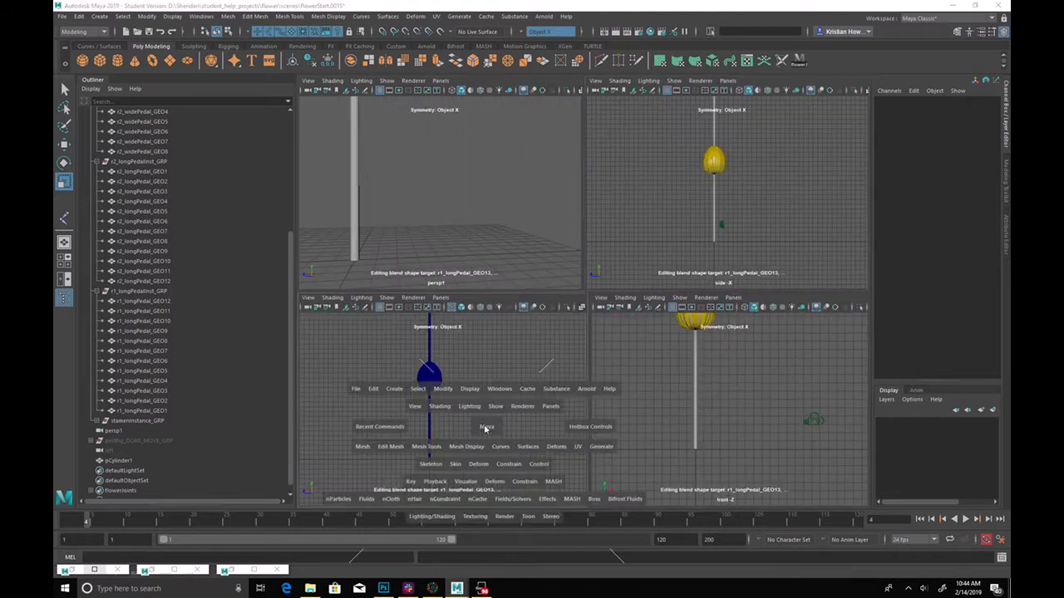
key(space)
key(f)
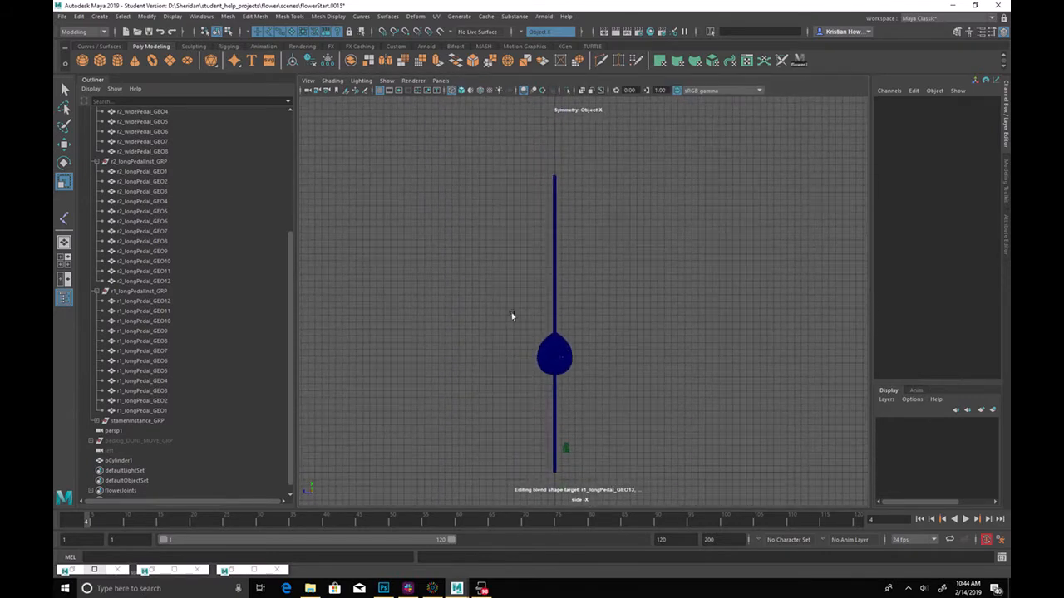
alt+middle_drag(495, 315, 498, 264)
alt+right_drag(497, 264, 629, 314)
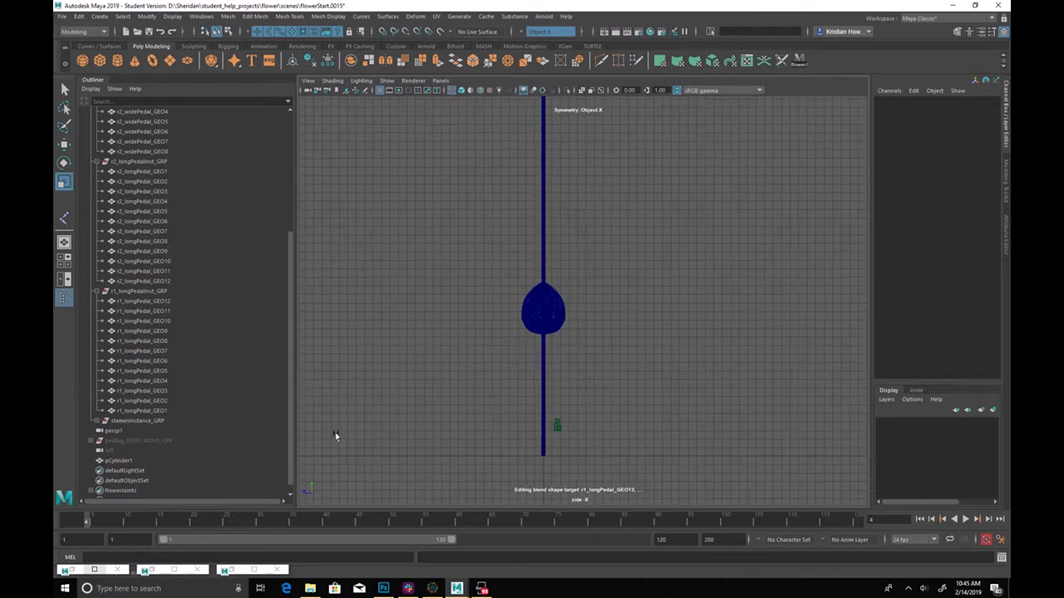
alt+right_drag(638, 259, 621, 253)
alt+middle_drag(621, 254, 598, 266)
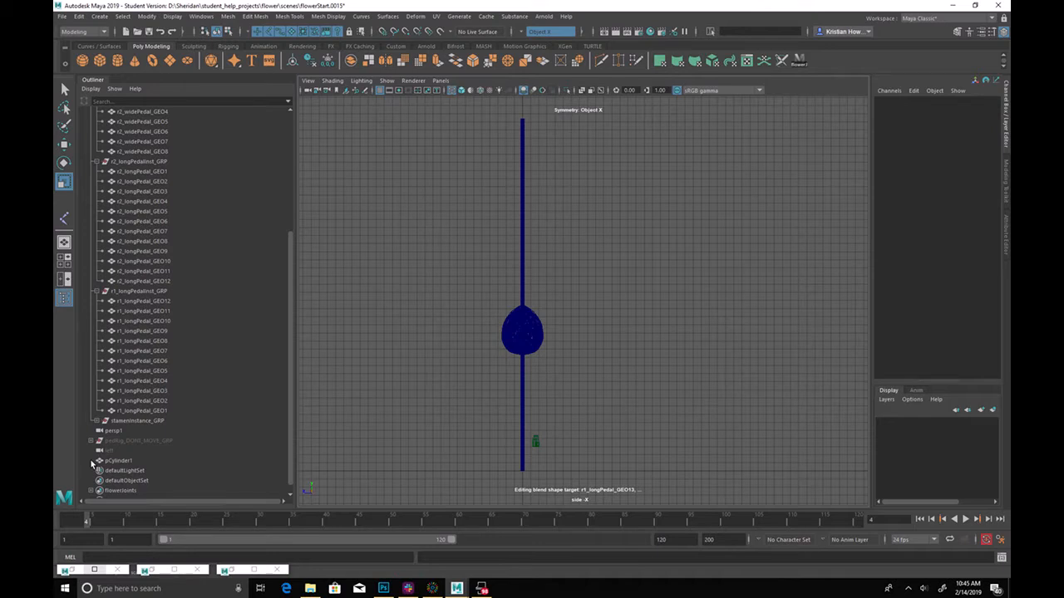
scroll(551, 196, down, 1)
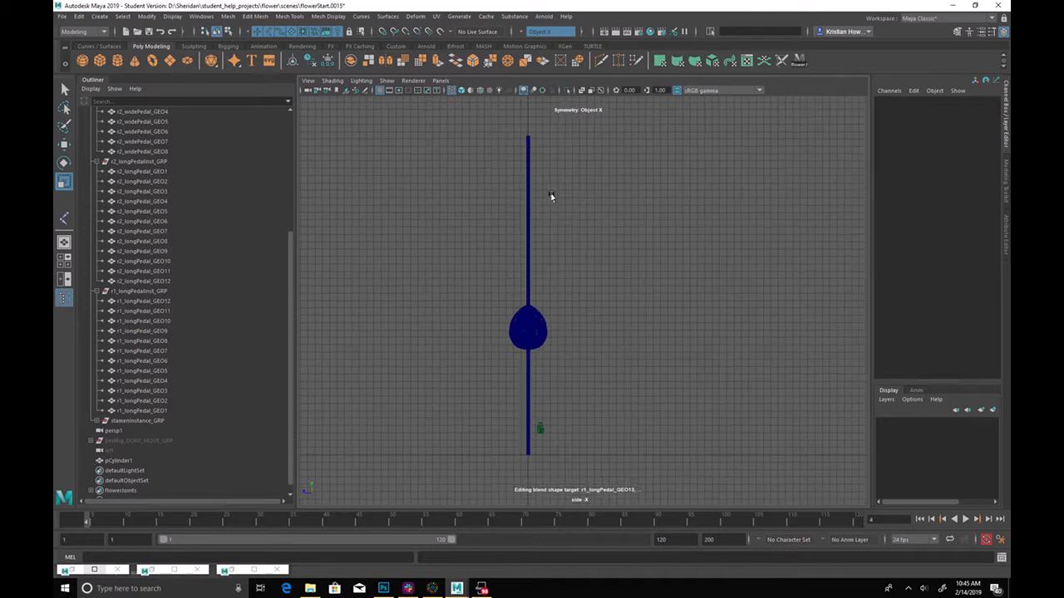
scroll(549, 197, up, 2)
alt+middle_drag(485, 248, 440, 261)
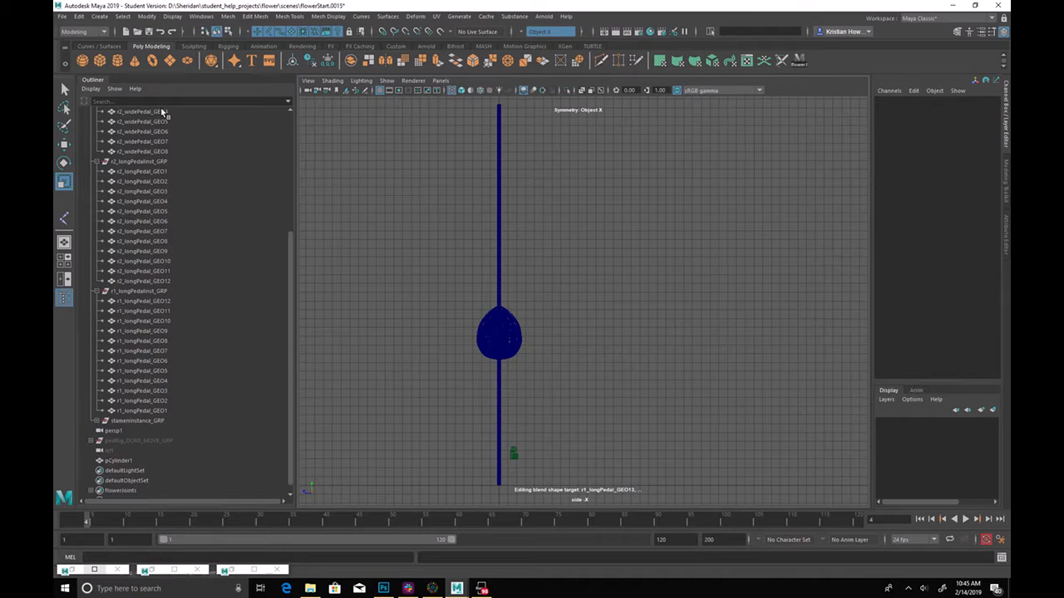
Draw a chain of eleven joints up the centre of the stem, from its base on the grid to its top
click(226, 46)
click(101, 62)
click(497, 484)
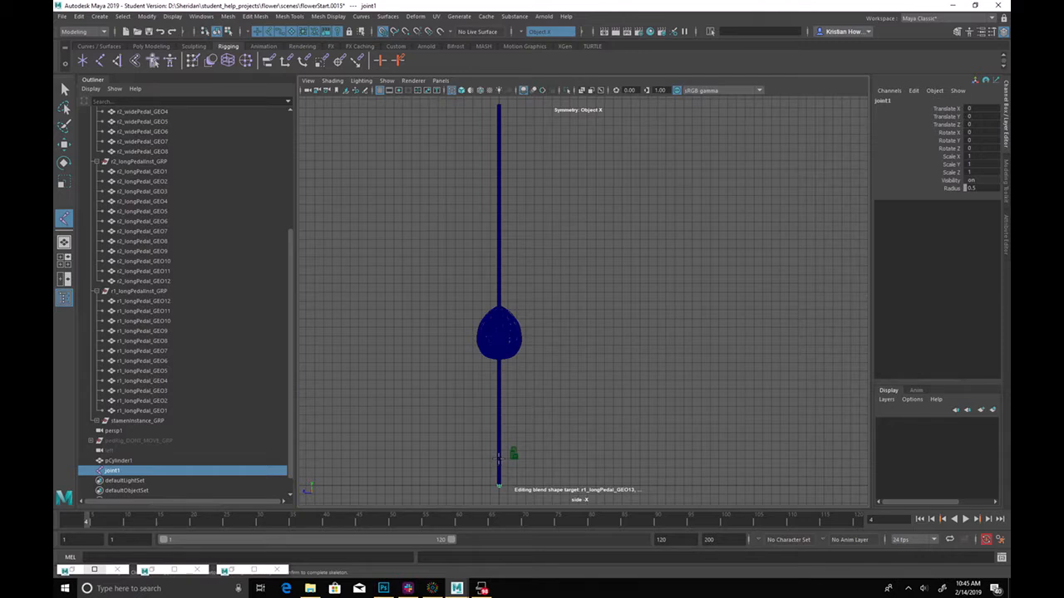
click(499, 441)
click(499, 397)
click(500, 307)
click(499, 265)
click(500, 222)
click(499, 186)
click(498, 160)
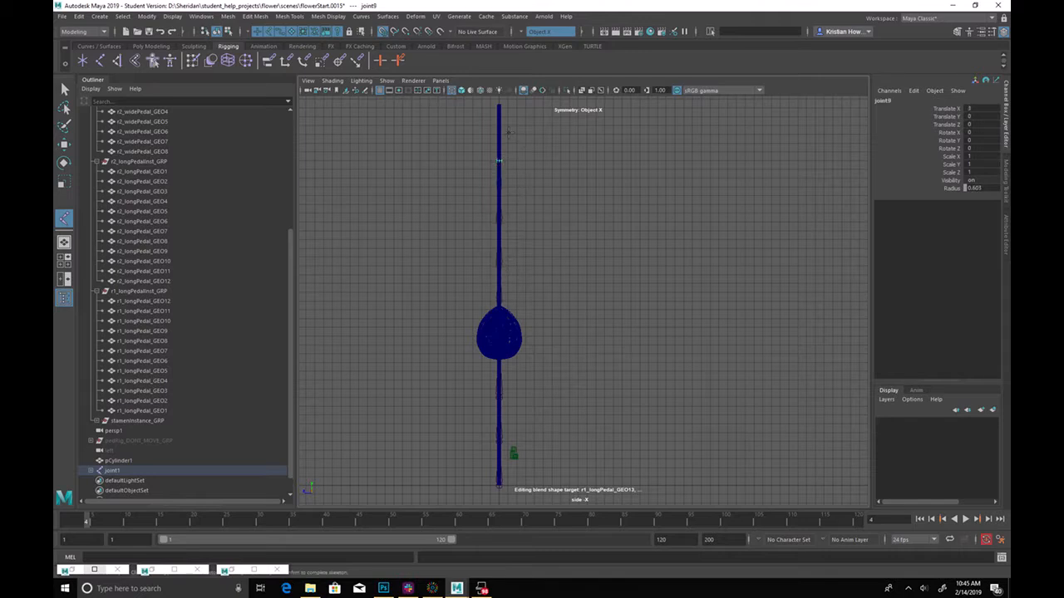
key(Return)
key(w)
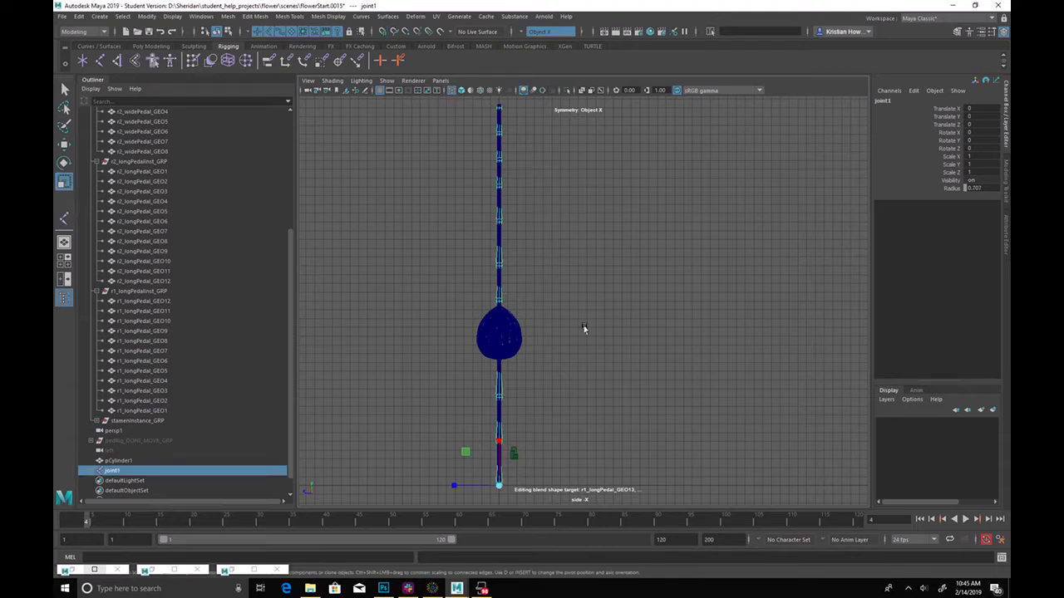
Create an IK Spline Handle from the base joint to the top joint, with an auto-created curve of one span
key(space)
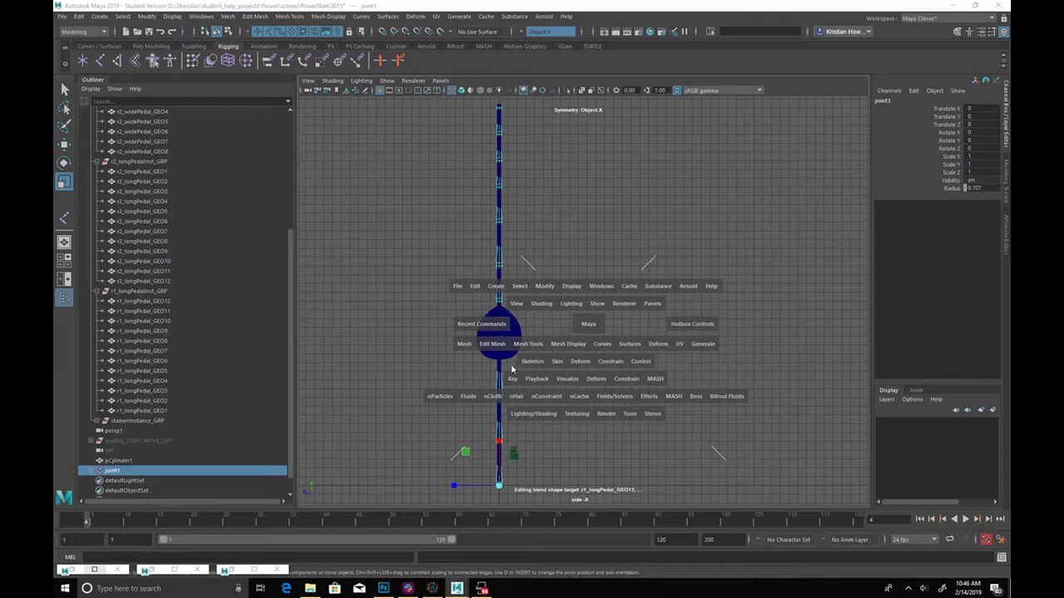
click(548, 363)
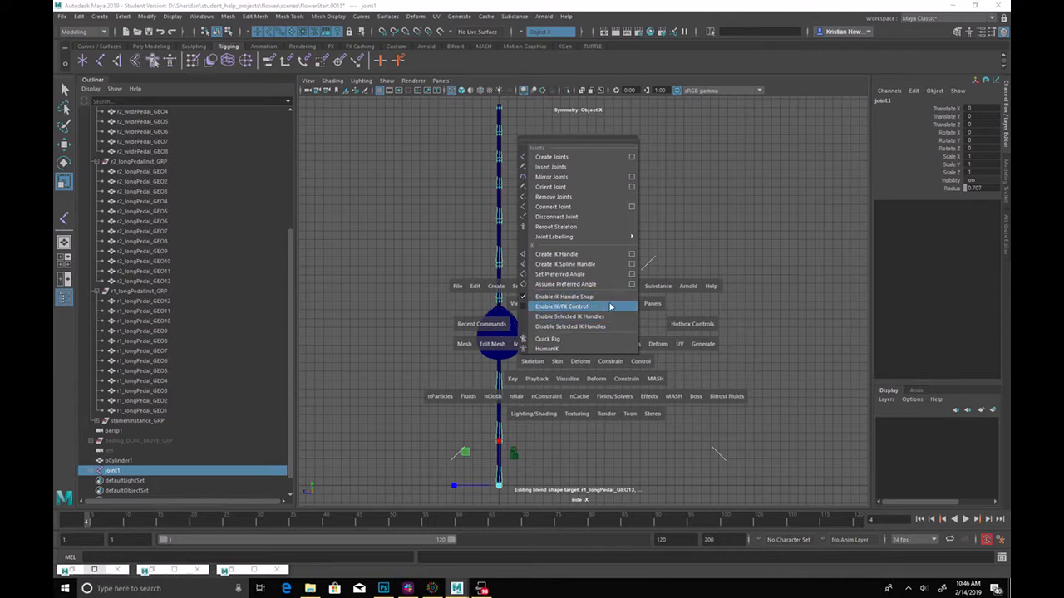
click(631, 264)
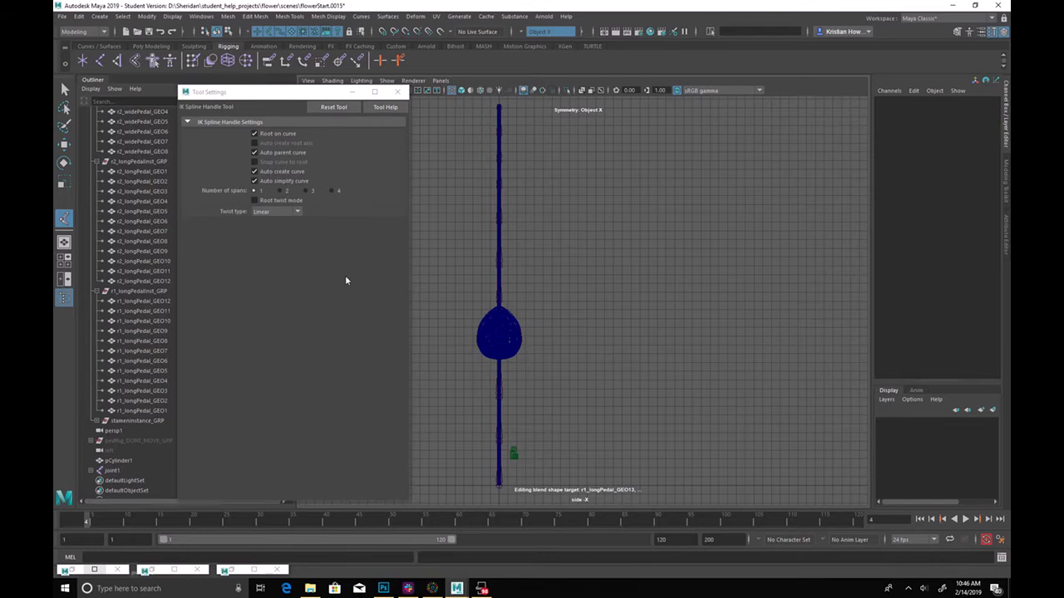
drag(264, 103, 768, 88)
click(499, 486)
alt+middle_drag(545, 178, 561, 276)
click(515, 206)
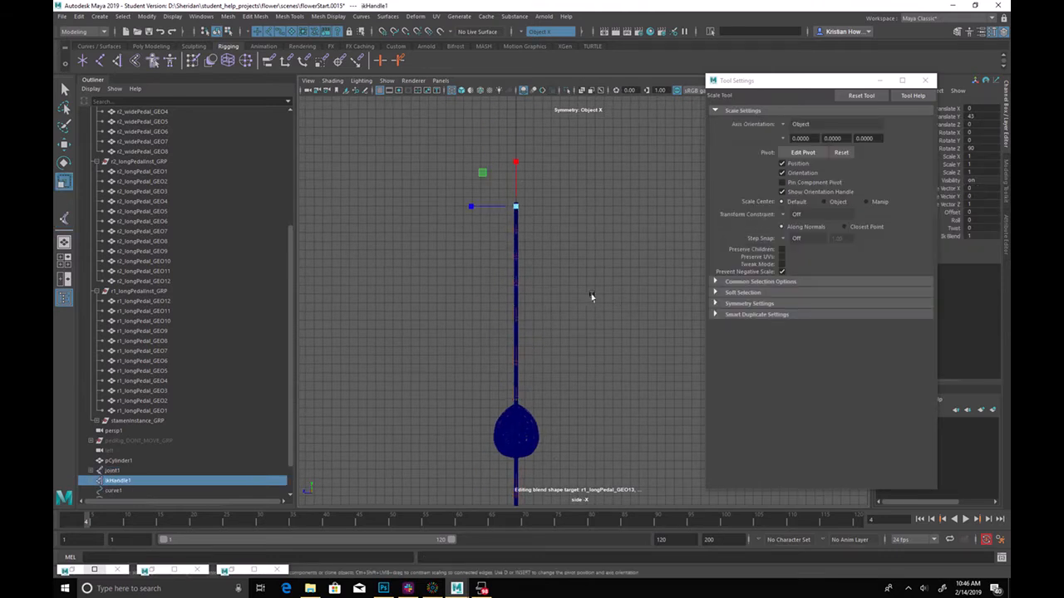
Isolate the IK spline curve in the side view and create a cluster on its lowest control vertex
click(113, 490)
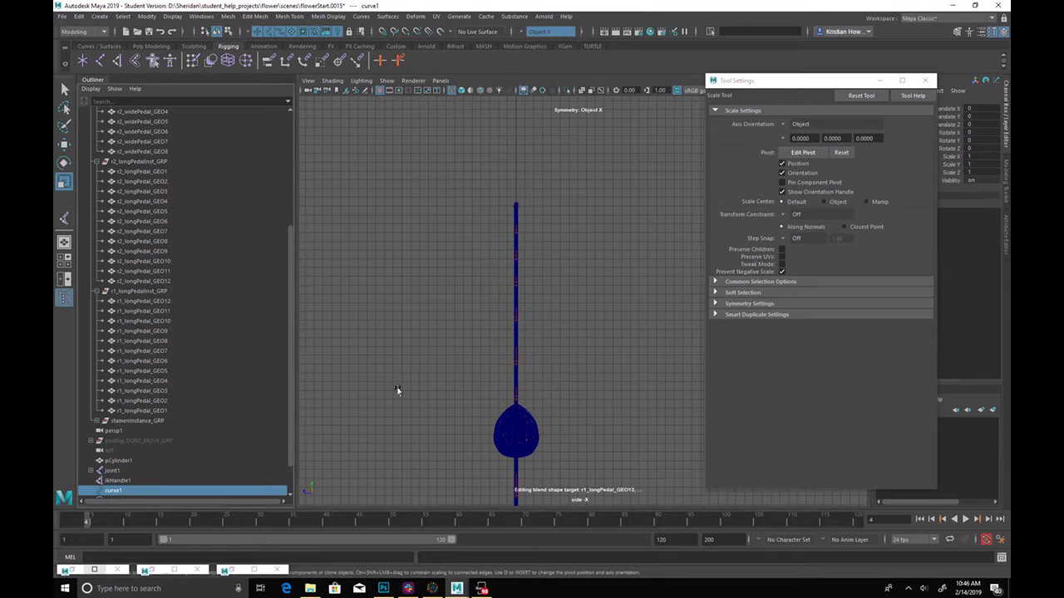
key(ctrl+1)
right_drag(598, 271, 557, 272)
alt+middle_drag(627, 364, 614, 291)
drag(463, 408, 509, 470)
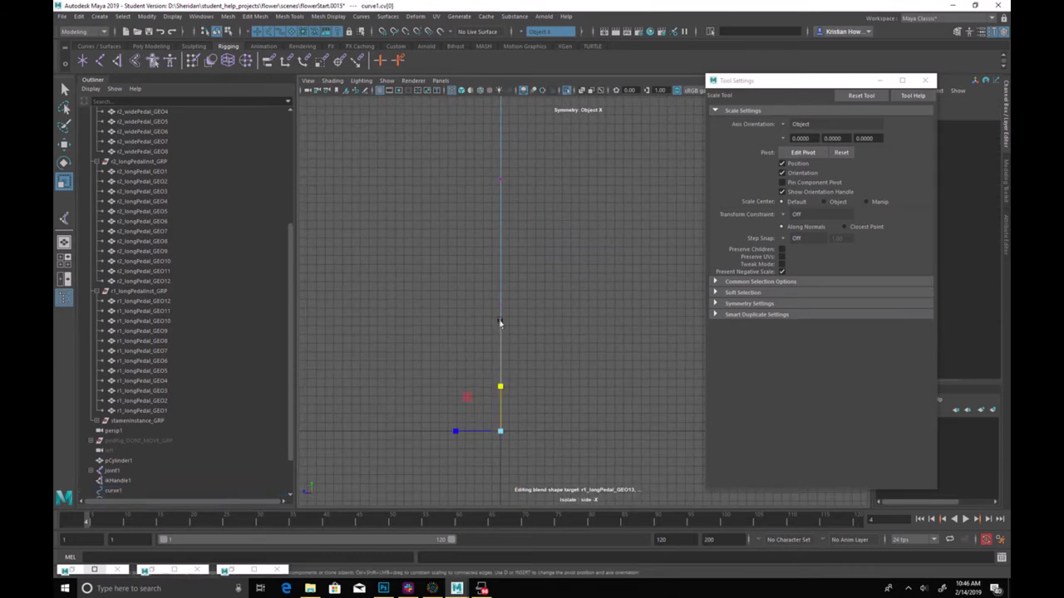
key(space)
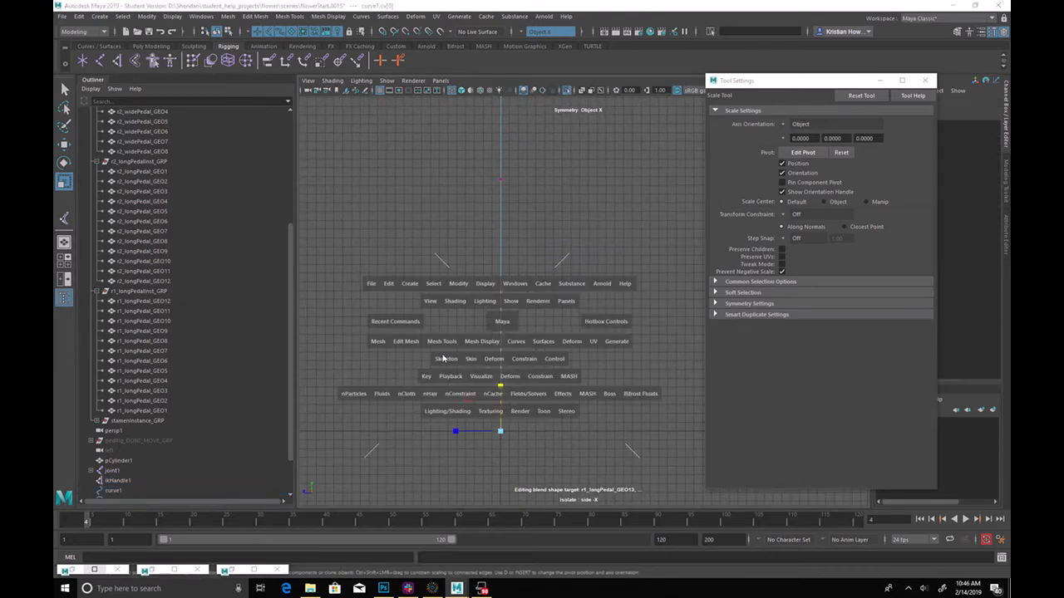
click(496, 359)
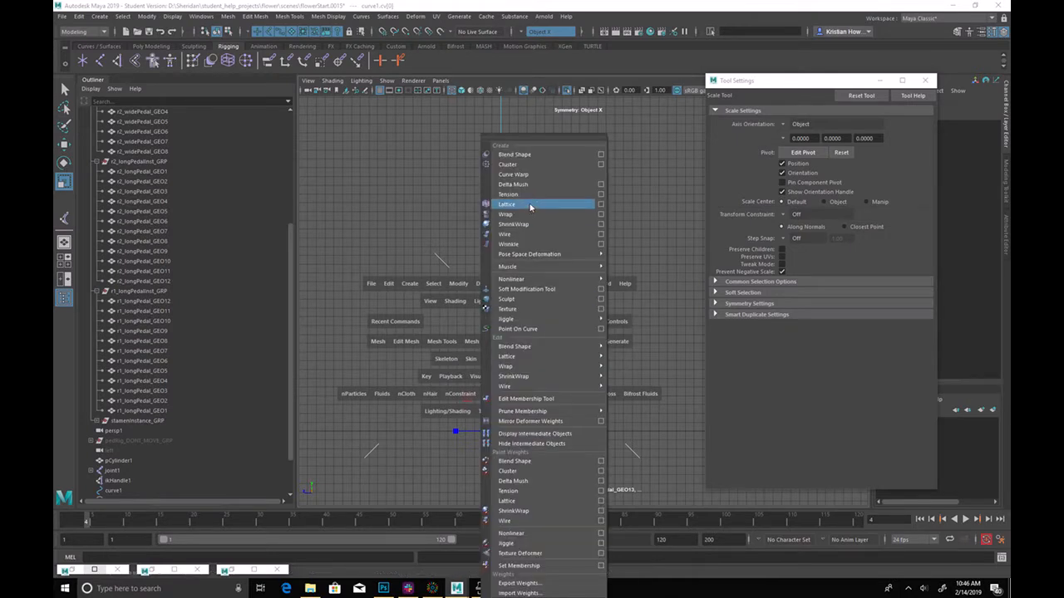
click(537, 165)
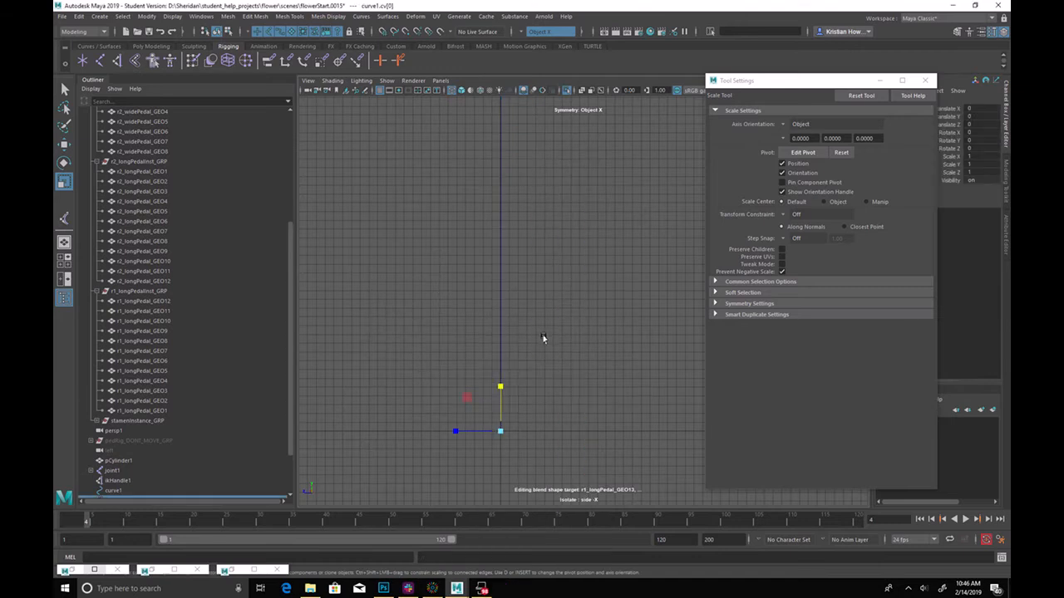
Create a separate cluster on each of the curve's three remaining control vertices
click(482, 345)
click(457, 302)
mouse_move(556, 187)
alt+middle_down()
mouse_move(552, 281)
mouse_move(551, 169)
alt+middle_up()
click(501, 233)
right_drag(605, 293, 515, 280)
drag(465, 268, 552, 242)
key(g)
drag(473, 205, 522, 218)
right_drag(561, 201, 495, 193)
click(567, 252)
Hide the spline curve curve1 and ikHandle1, leaving the four cluster handles visible
scroll(170, 416, down, 3)
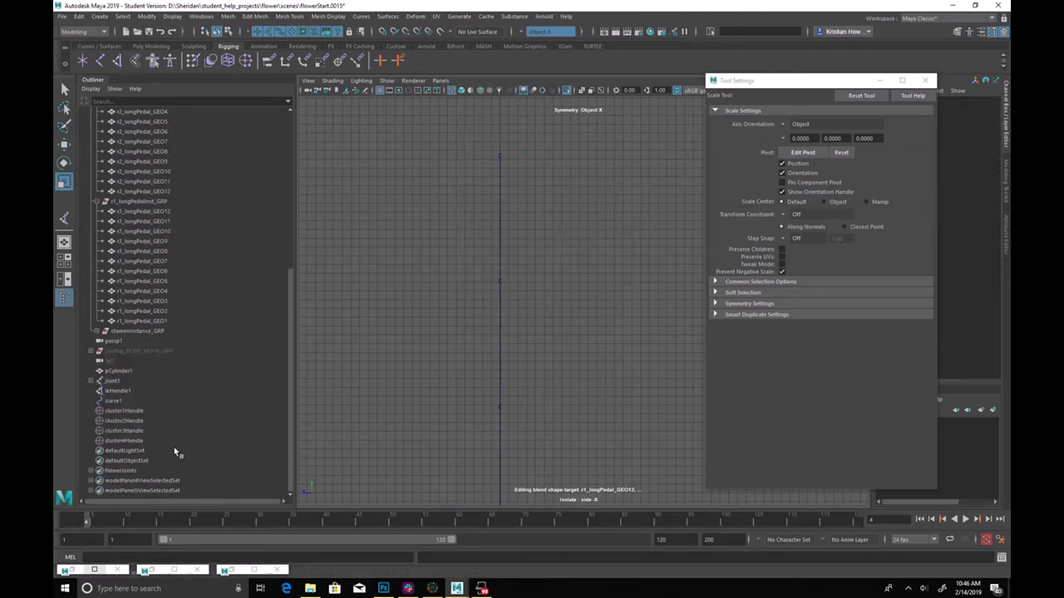
drag(134, 409, 149, 449)
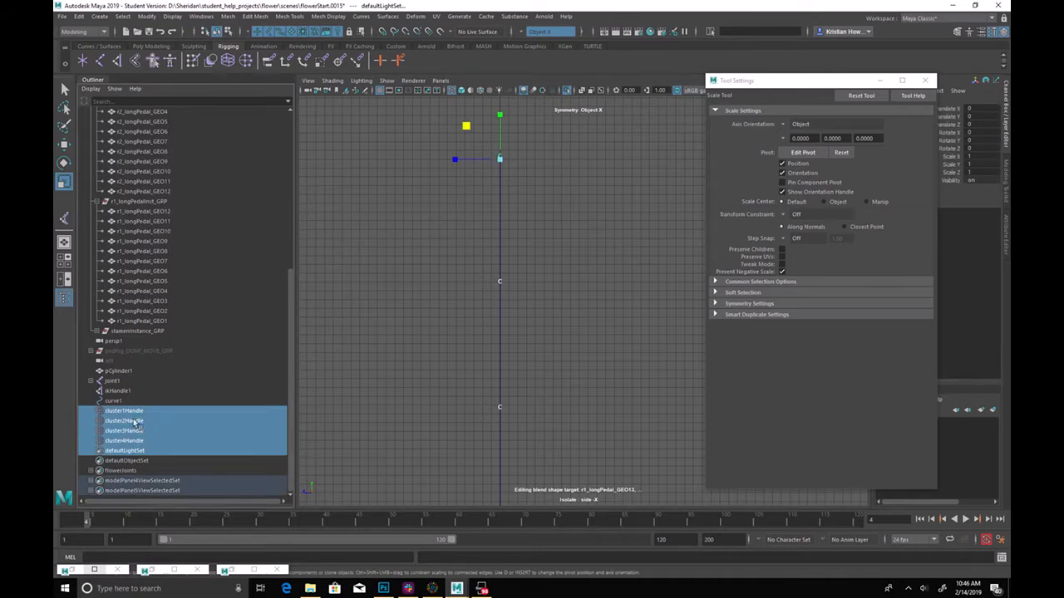
click(136, 401)
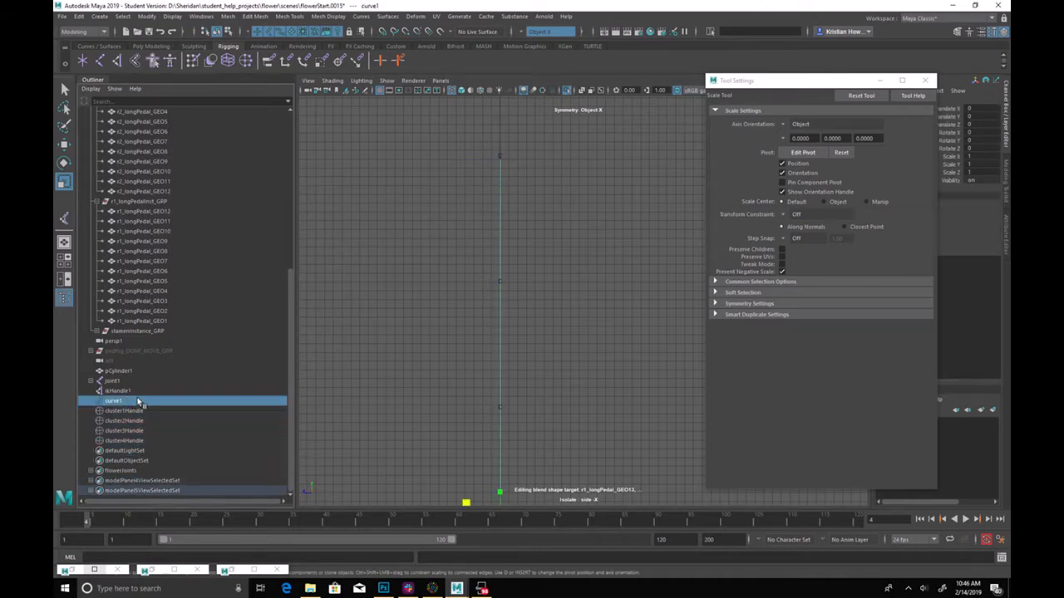
key(h)
mouse_move(135, 401)
middle_down()
mouse_move(128, 406)
mouse_move(125, 391)
middle_up()
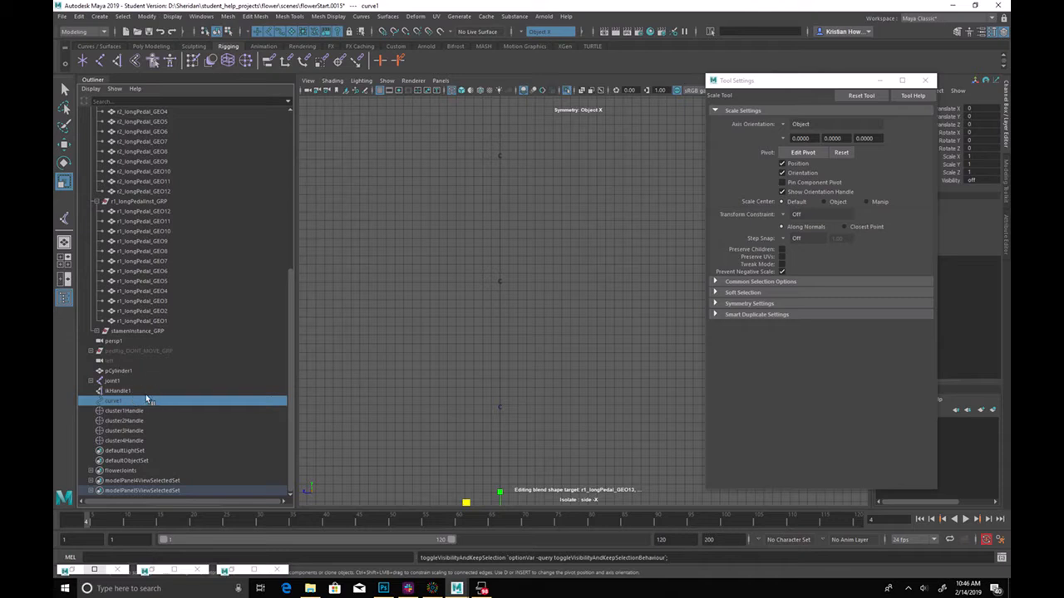
click(140, 390)
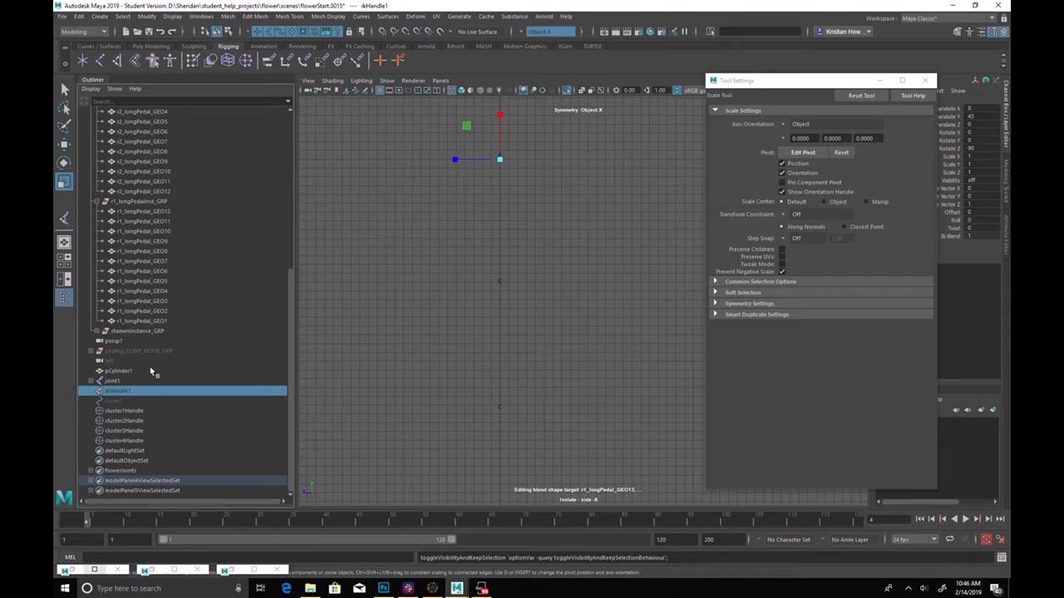
click(145, 403)
click(134, 391)
drag(137, 410, 139, 441)
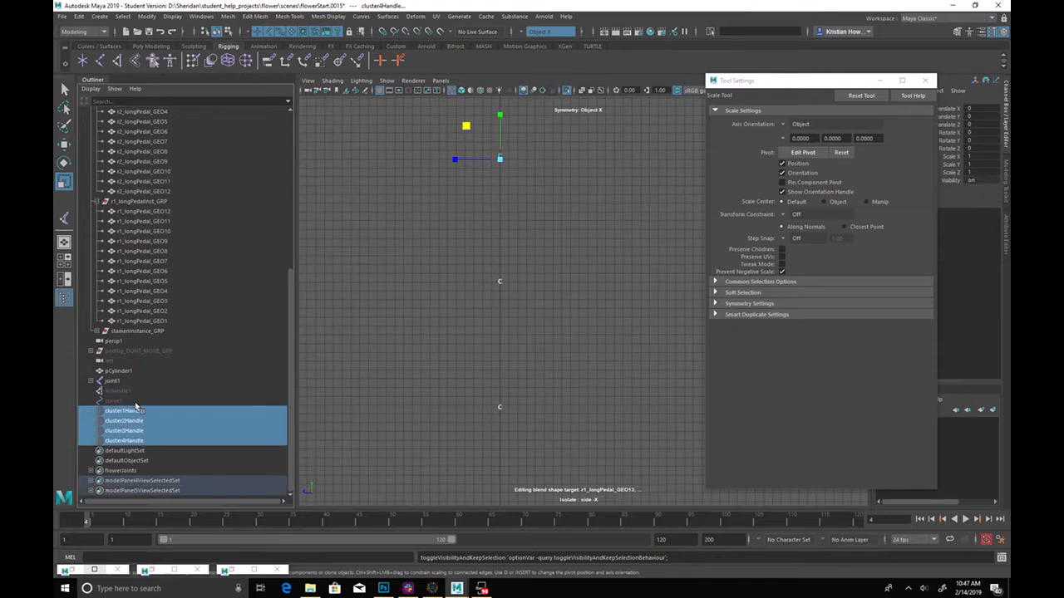
click(132, 401)
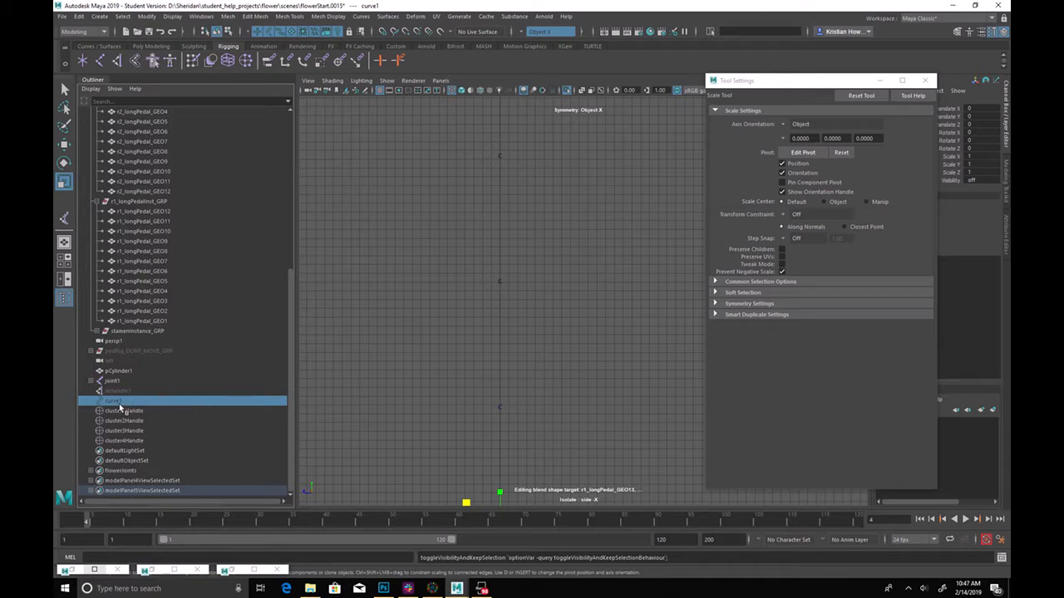
Expand the stem's joint hierarchy and replace "joint" with "stem" in all of its joint names
click(135, 381)
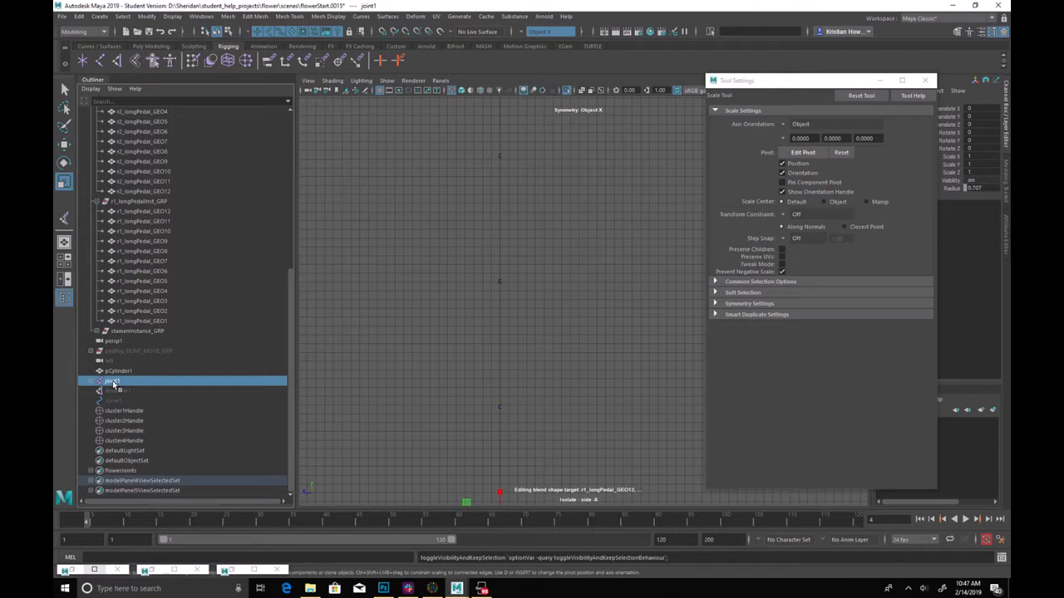
double_click(113, 382)
click(90, 382)
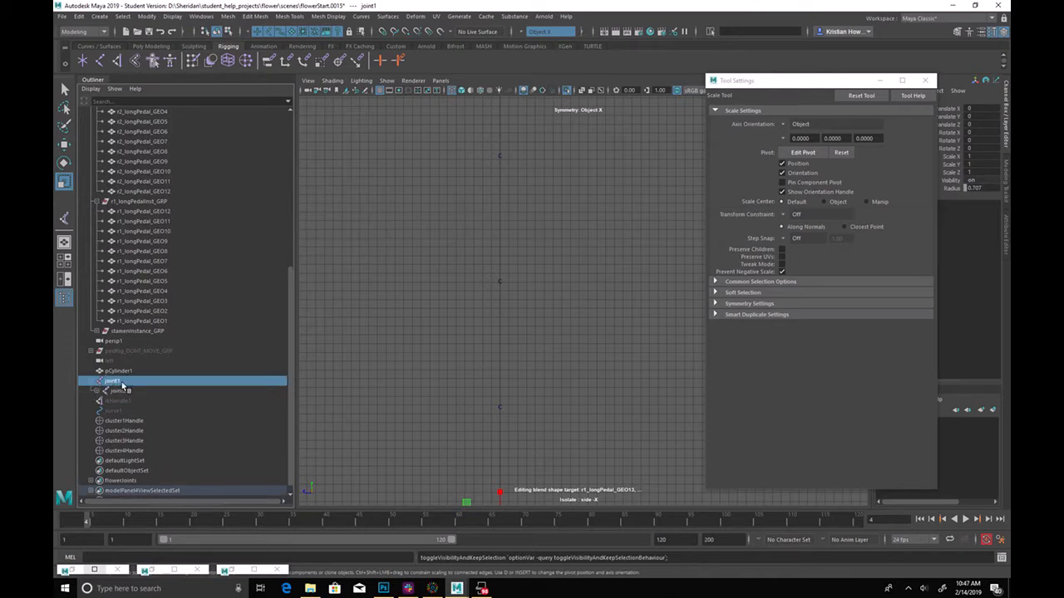
click(91, 383)
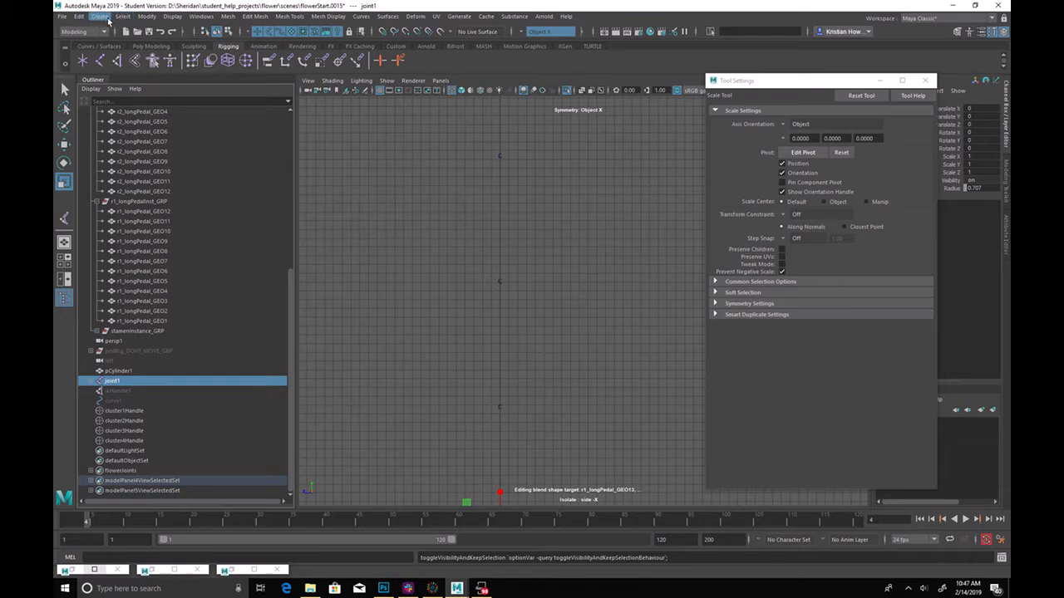
shift+click(91, 384)
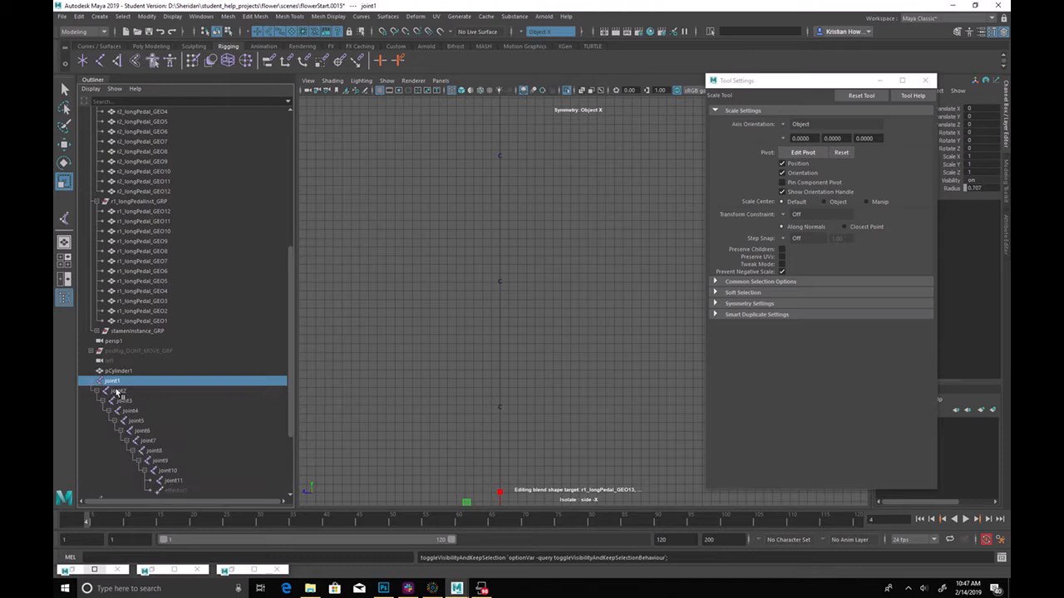
click(146, 17)
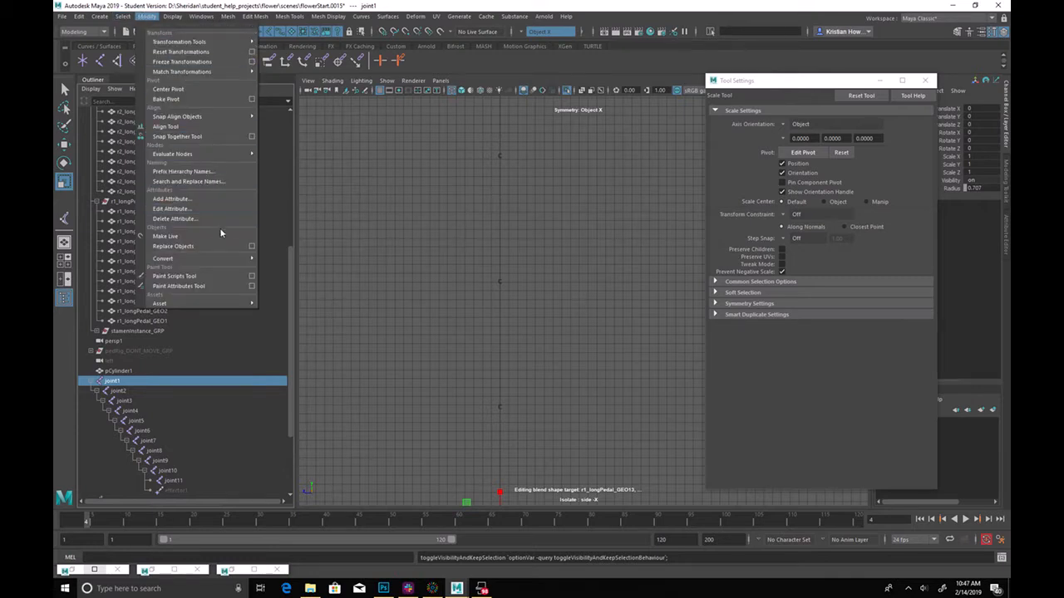
click(218, 182)
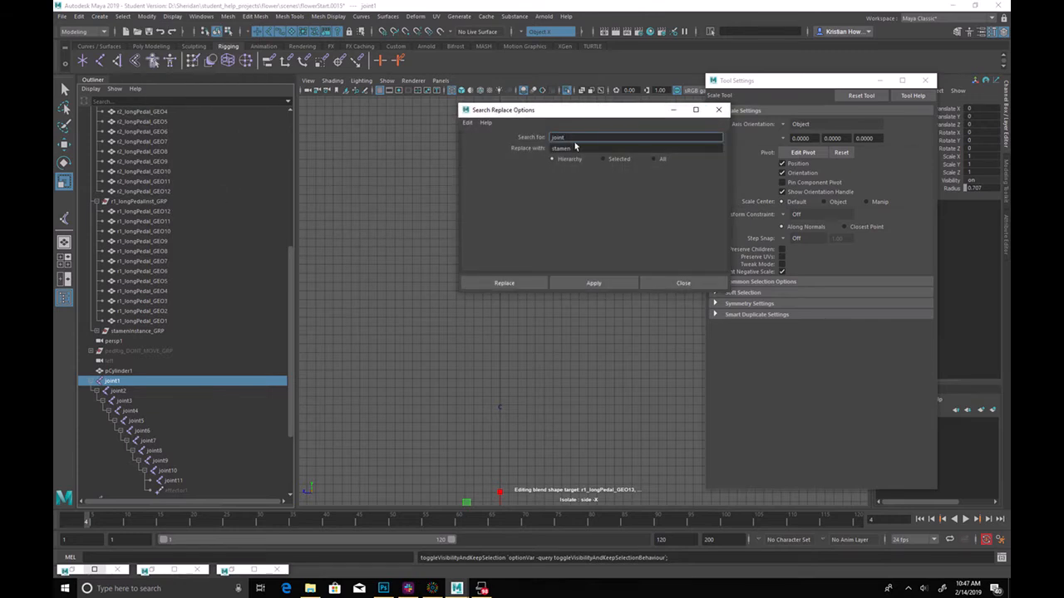
key(Tab)
text(stem)
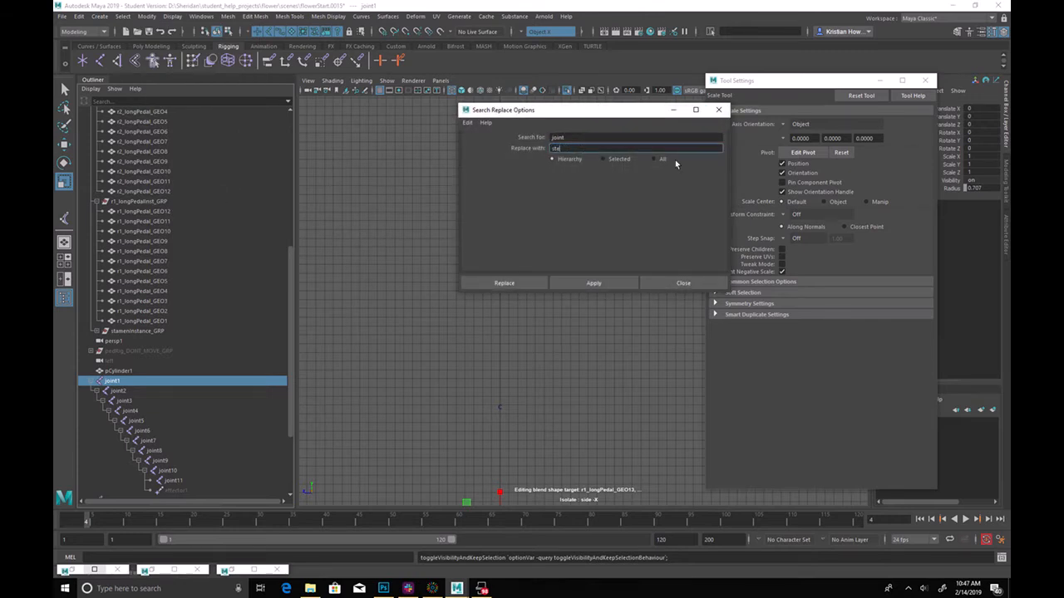
click(607, 285)
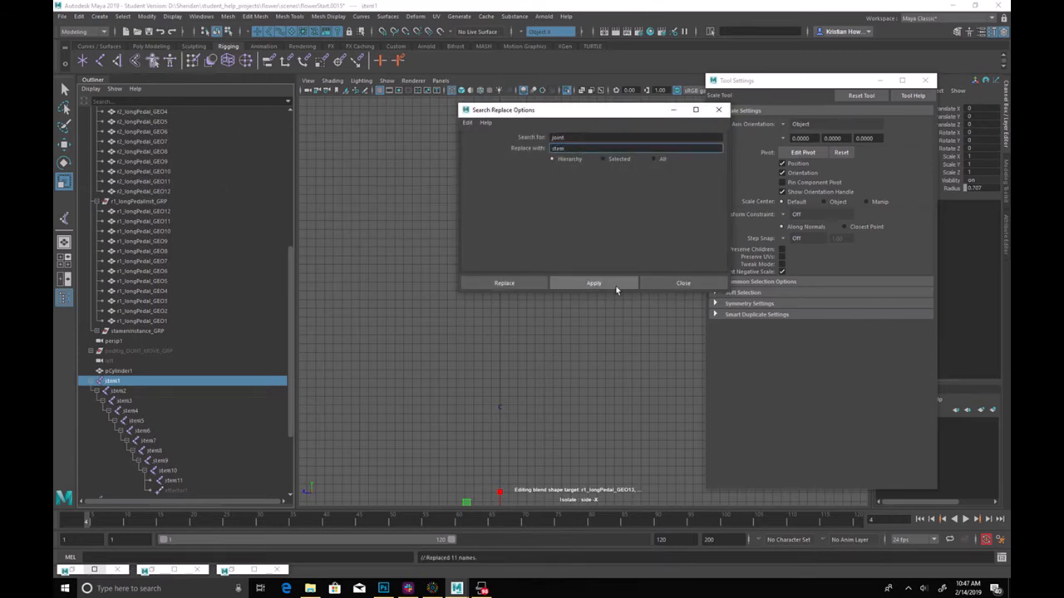
Append "_JNT" to the names of all eleven stem joints, from stem1 through stem11
double_click(164, 381)
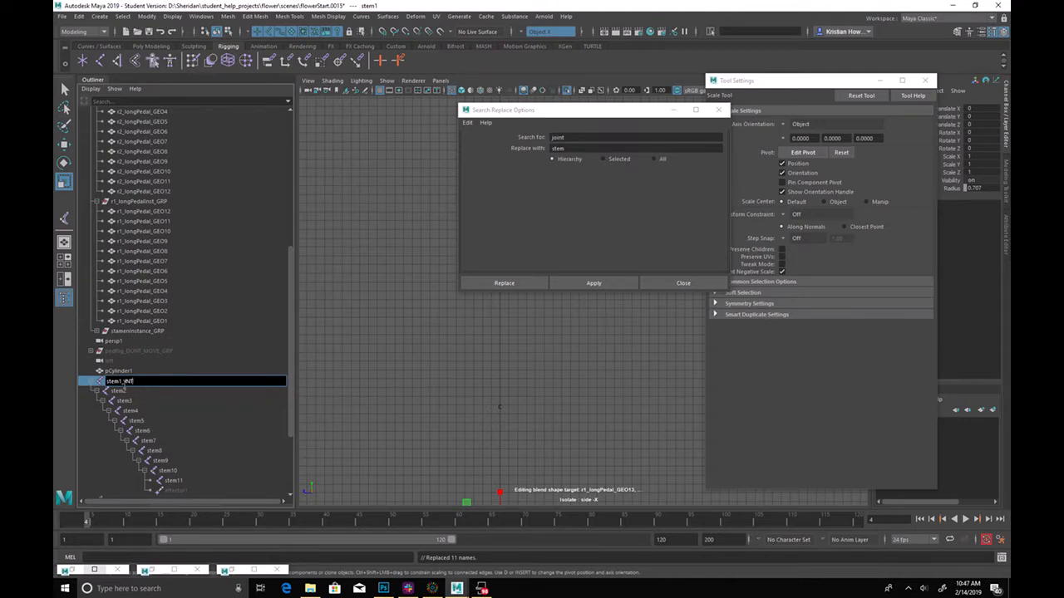
double_click(135, 391)
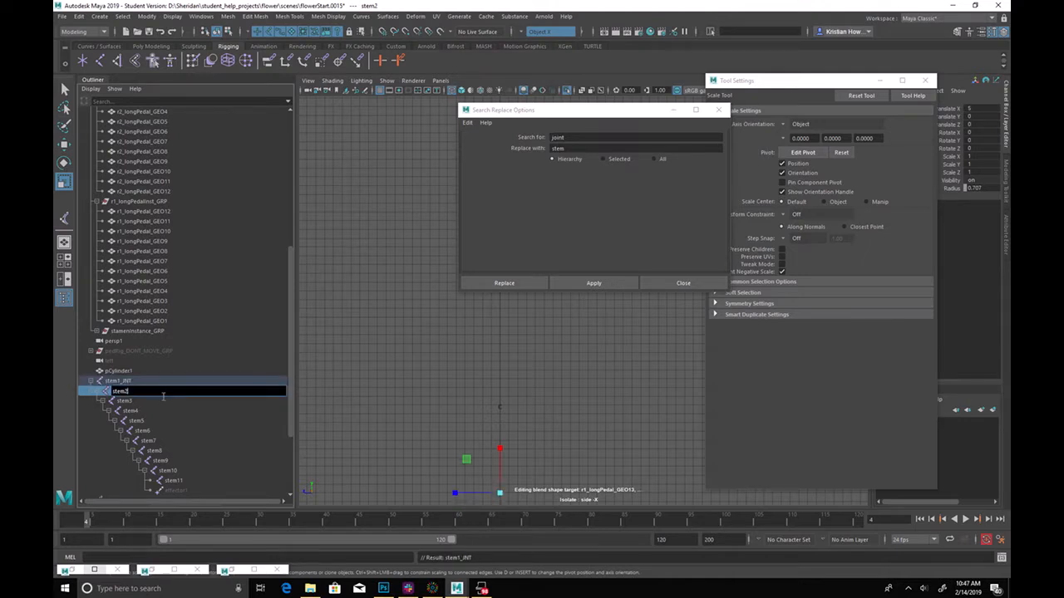
click(164, 403)
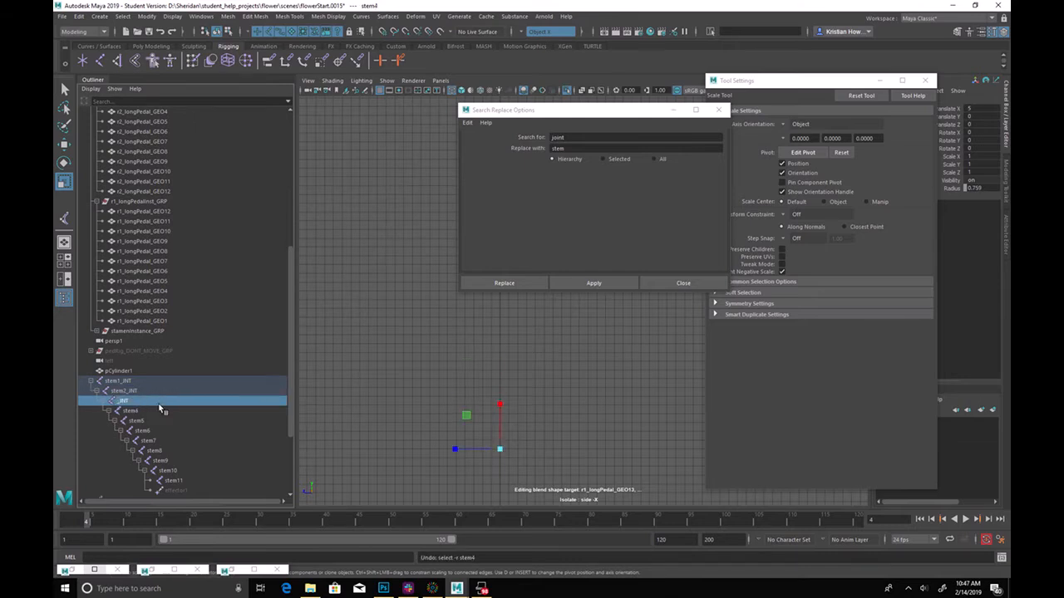
text(_INT)
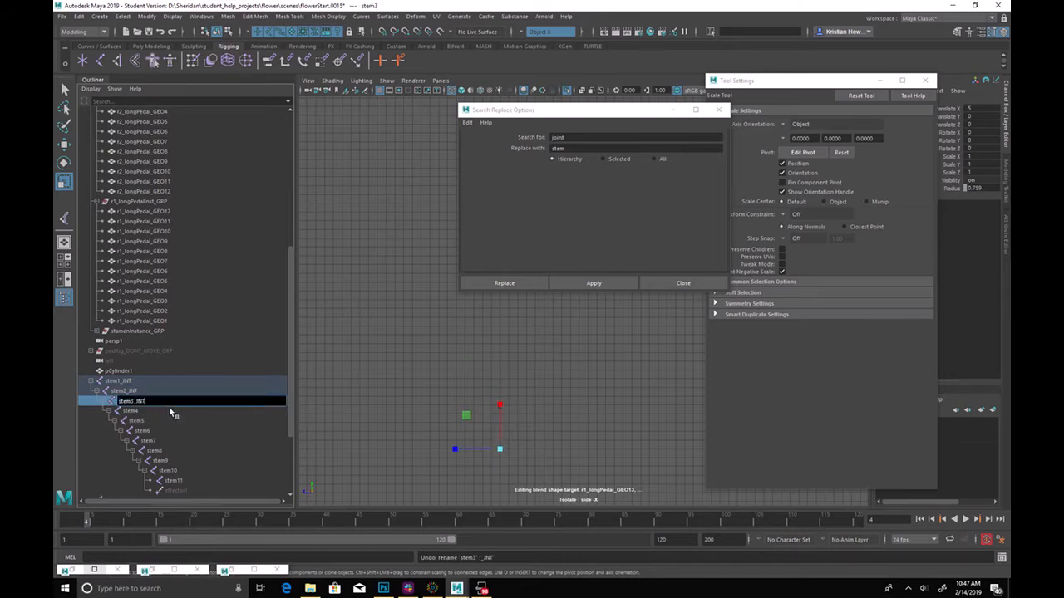
key(Return)
double_click(170, 410)
text(_INT)
key(Return)
double_click(170, 421)
text(_INT)
key(Return)
double_click(173, 431)
text(_INT)
key(Return)
double_click(174, 440)
text(_INT)
key(Return)
double_click(174, 450)
text(_INT)
key(Return)
double_click(179, 462)
text(_INT)
key(Return)
double_click(175, 470)
text(_INT)
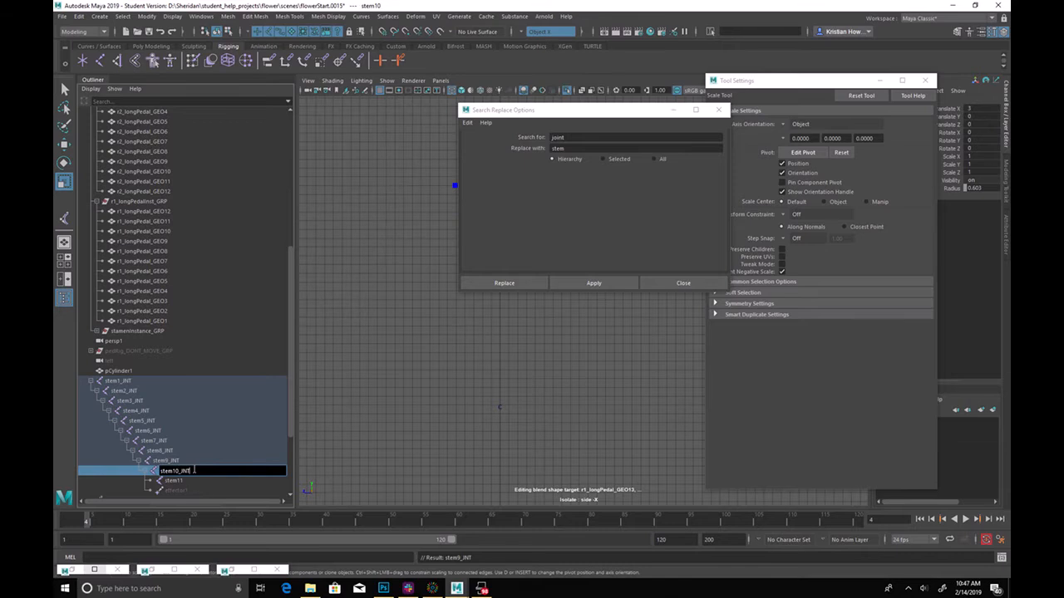
key(Return)
double_click(200, 481)
text(_INT)
key(Return)
click(319, 471)
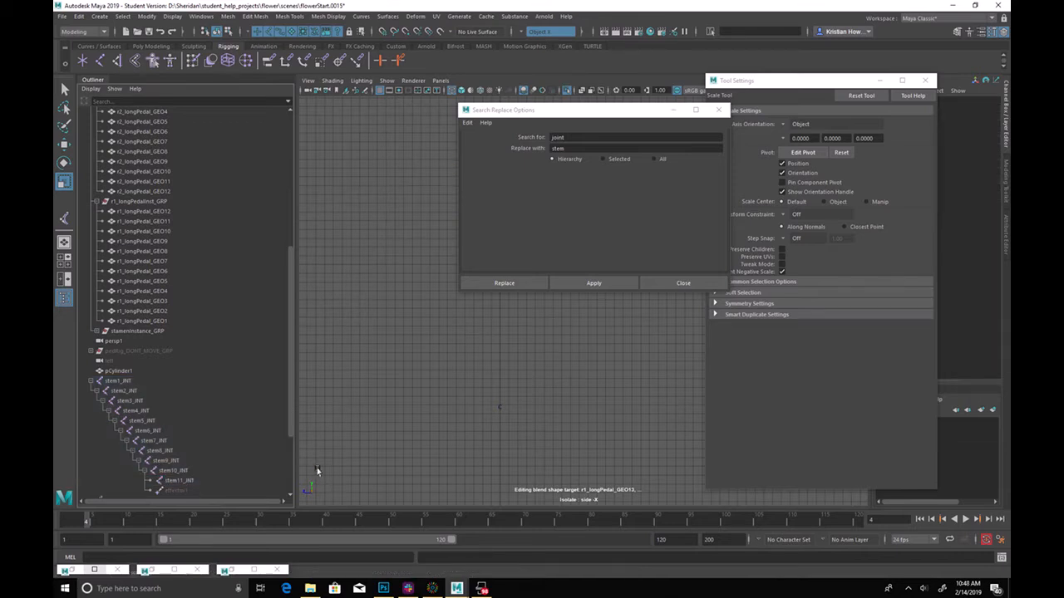
Move flower_GRP straight up to the top of the stem, at a Translate Y of about 43.144
click(179, 381)
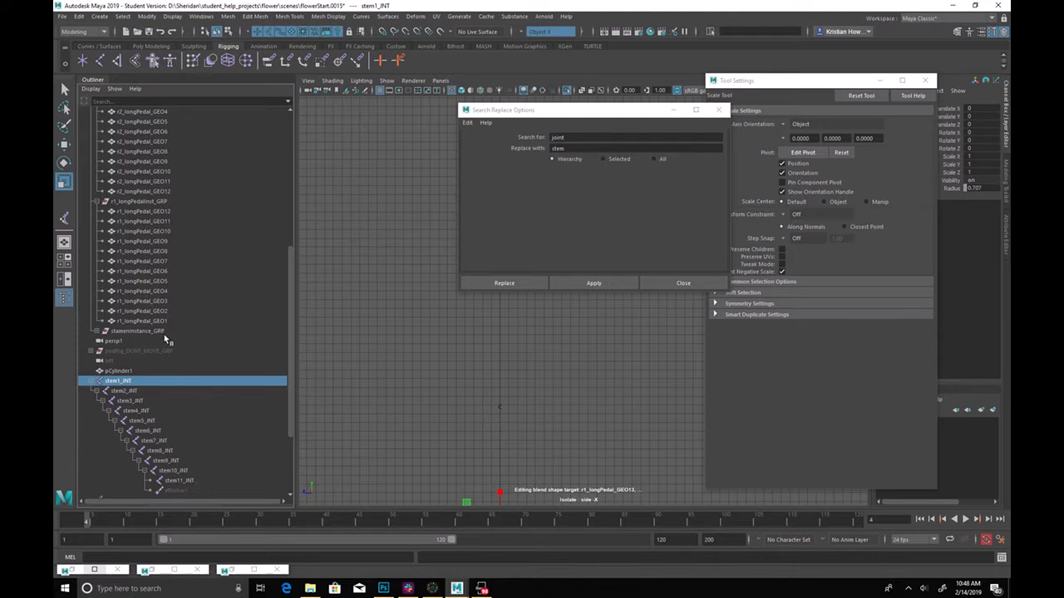
scroll(146, 190, up, 9)
click(92, 151)
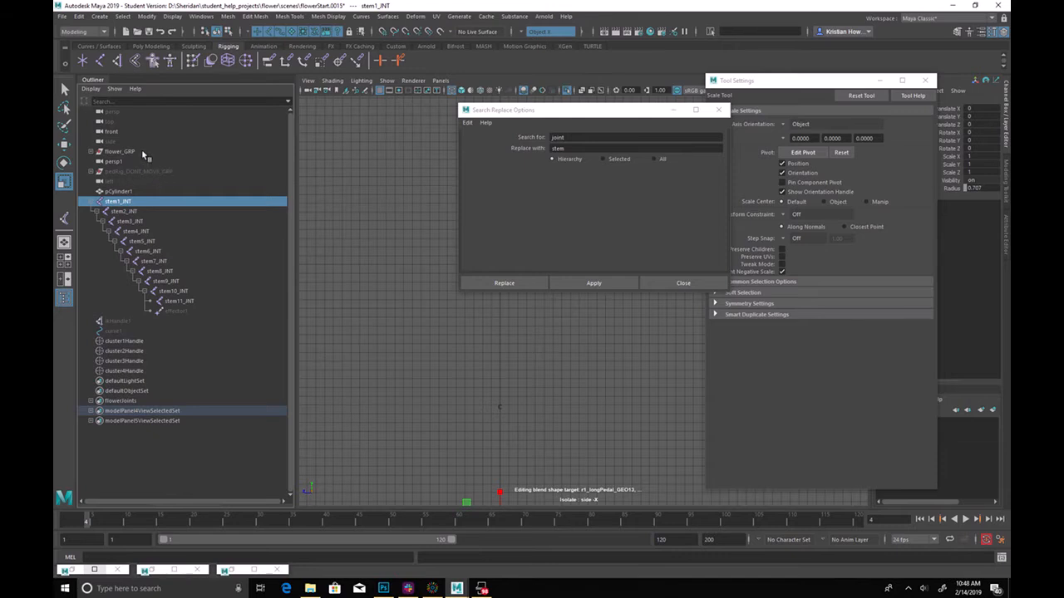
click(146, 153)
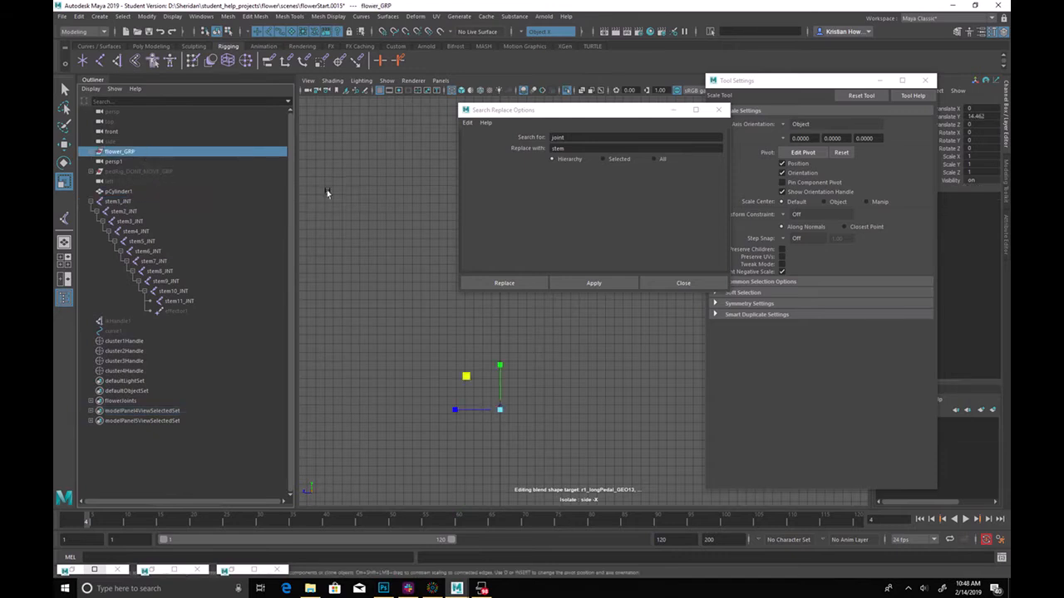
drag(532, 110, 727, 149)
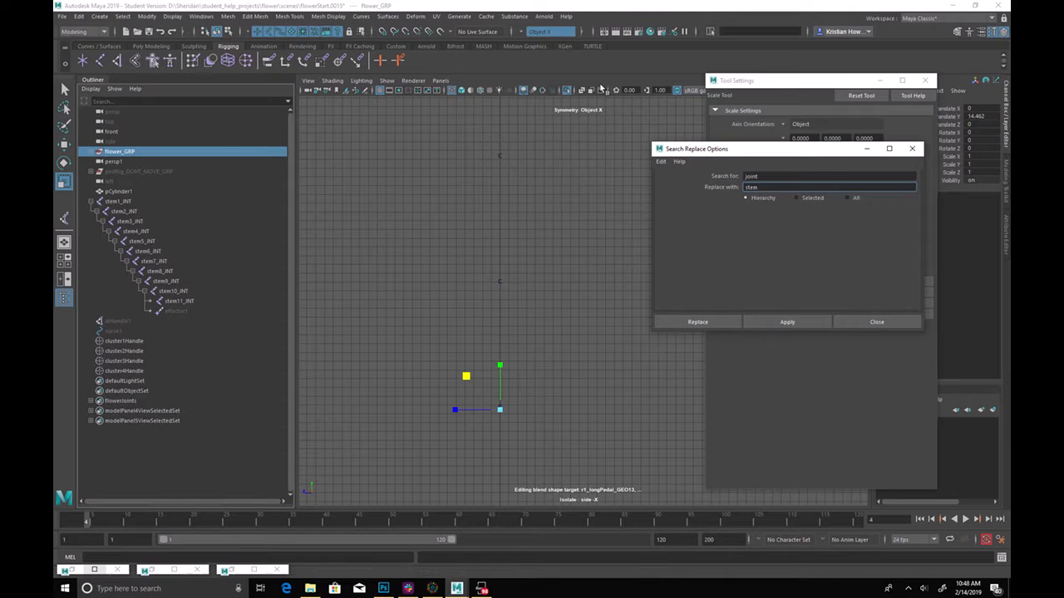
key(space)
alt+right_drag(474, 202, 353, 255)
alt+middle_drag(430, 221, 434, 264)
alt+right_drag(435, 258, 403, 233)
alt+middle_drag(462, 211, 468, 228)
key(w)
drag(440, 249, 442, 110)
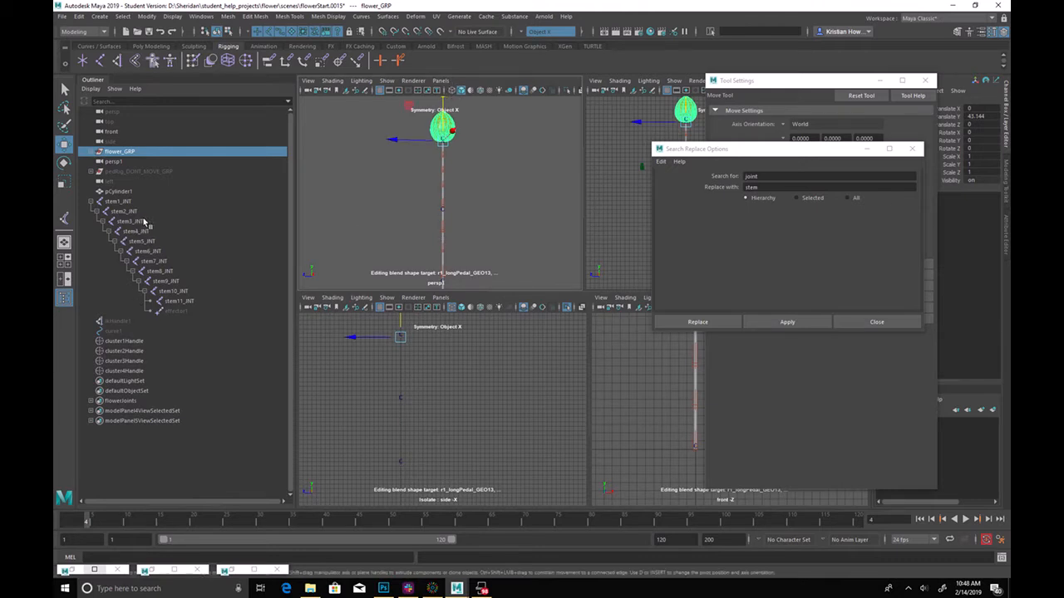
Parent flower_GRP under the chain's last joint, stem11_JNT, and clear the selection
ctrl+click(198, 304)
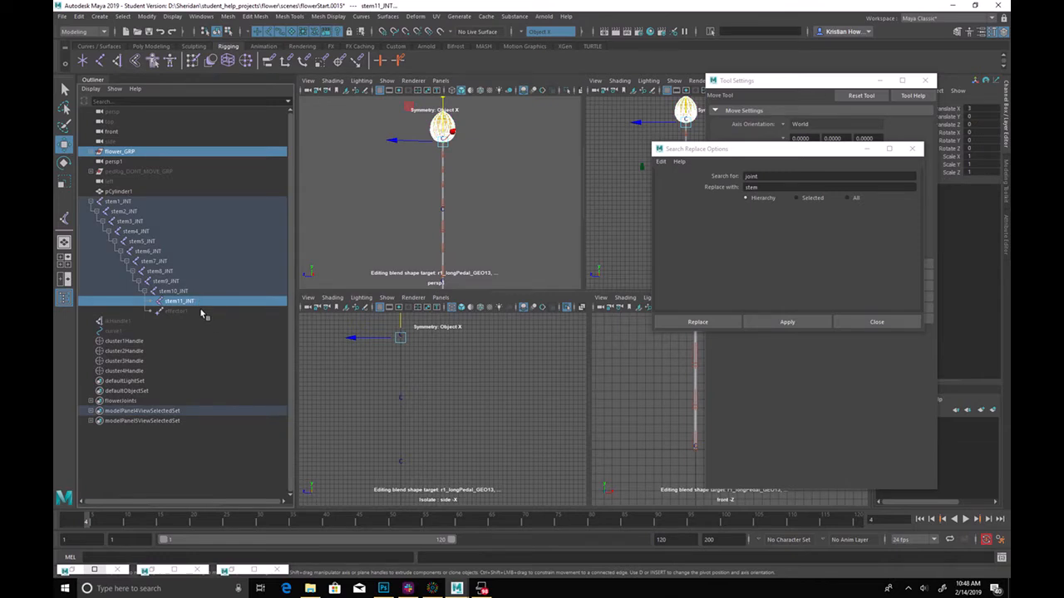
key(p)
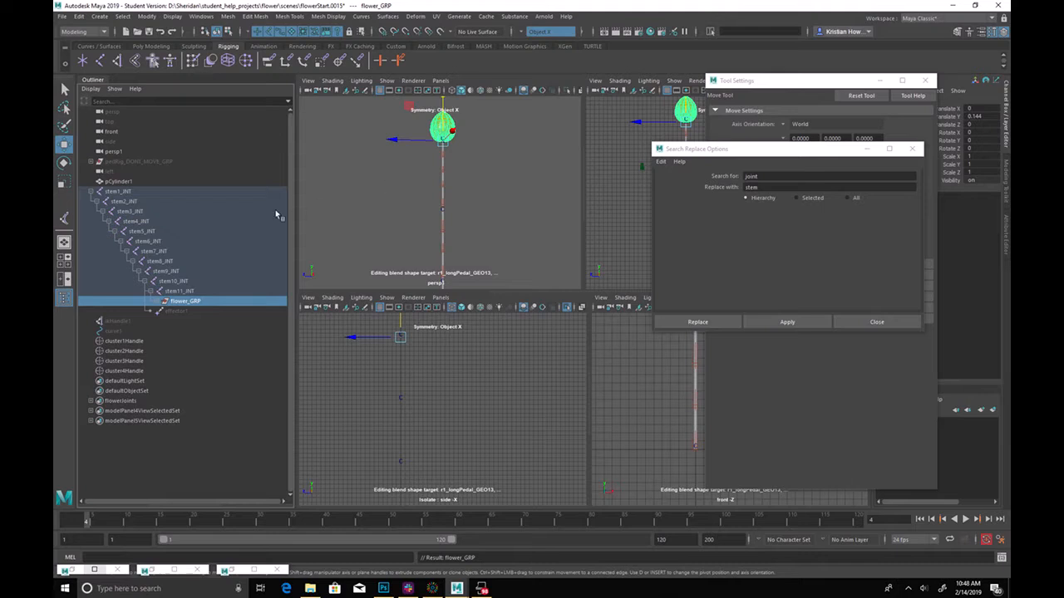
click(417, 219)
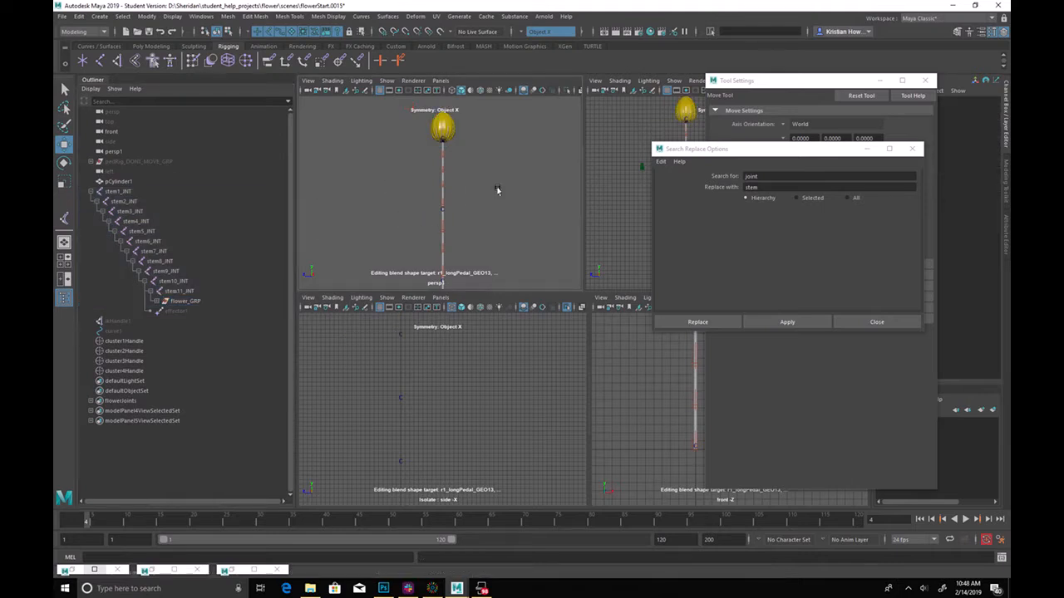
Test the stem and flower rig by moving cluster4Handle sideways, and undo that move
click(148, 342)
key(space)
alt+drag(496, 246, 516, 333)
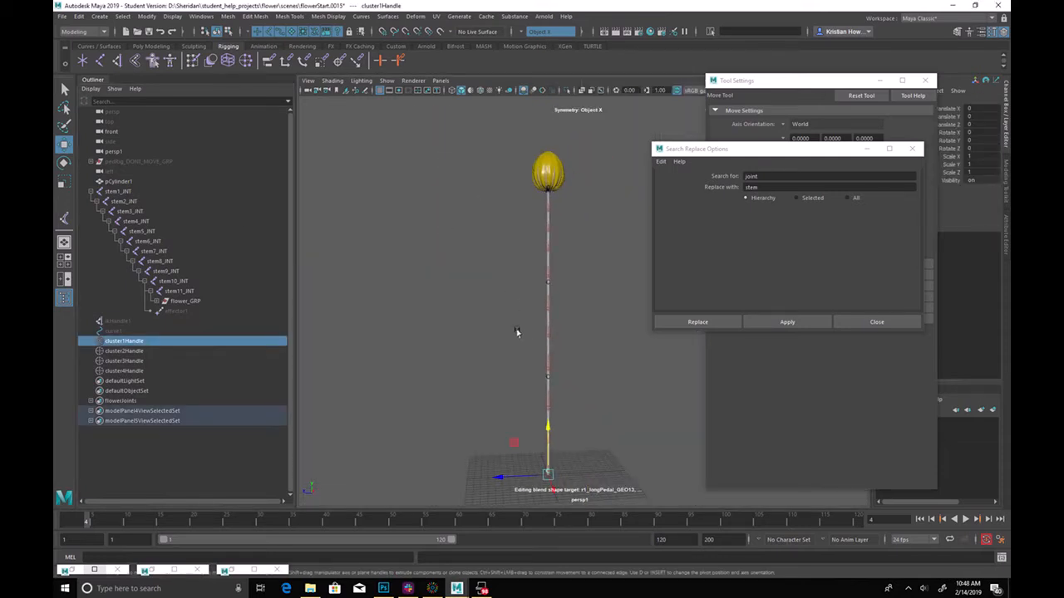
click(165, 371)
drag(544, 191, 520, 201)
key(ctrl+z)
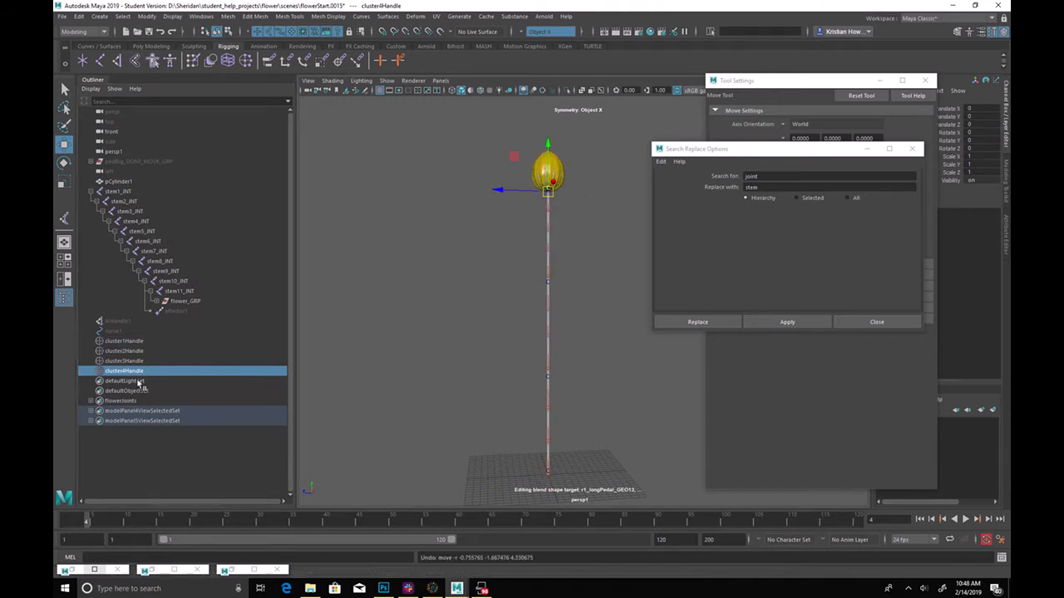
Rename the stem mesh pCylinder1 as stem_GEO
click(185, 301)
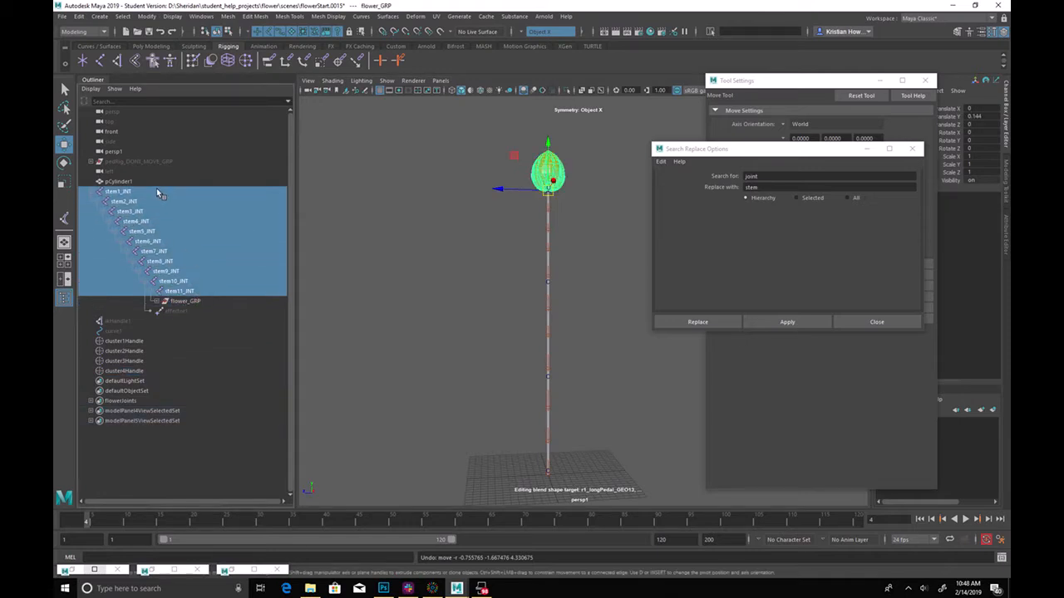
double_click(133, 183)
text(stem_GEO)
key(Return)
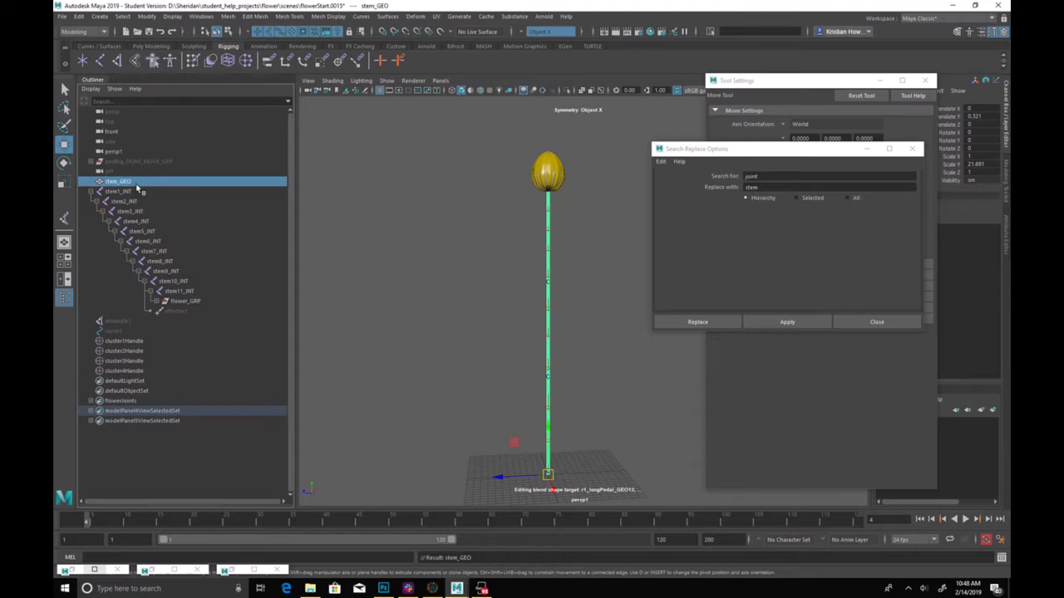
Bind stem_GEO to the joints stem1_JNT through stem11_JNT with a skin bind
shift+click(206, 291)
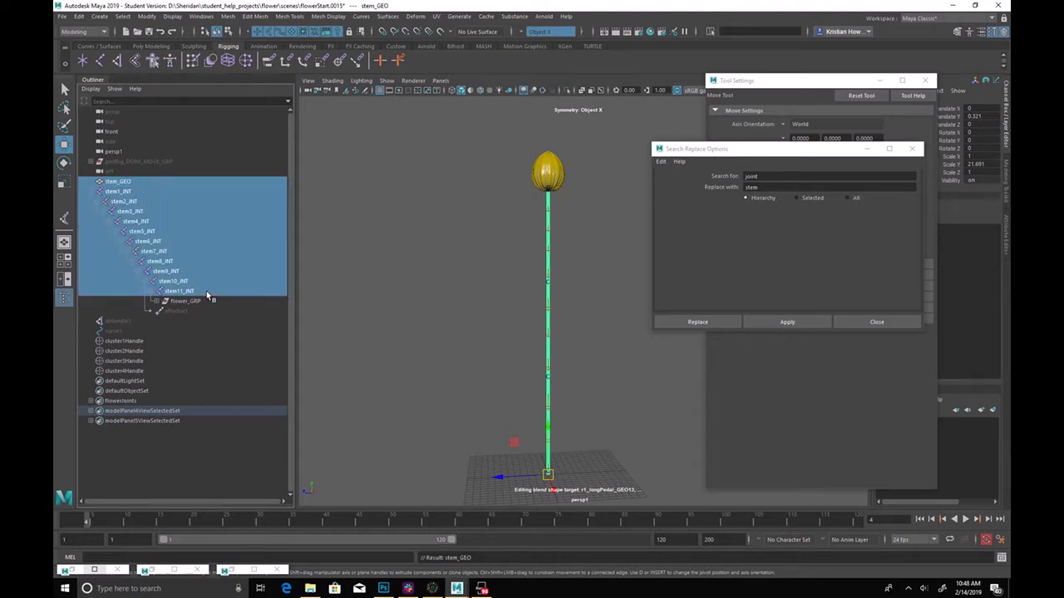
key(space)
drag(478, 236, 518, 264)
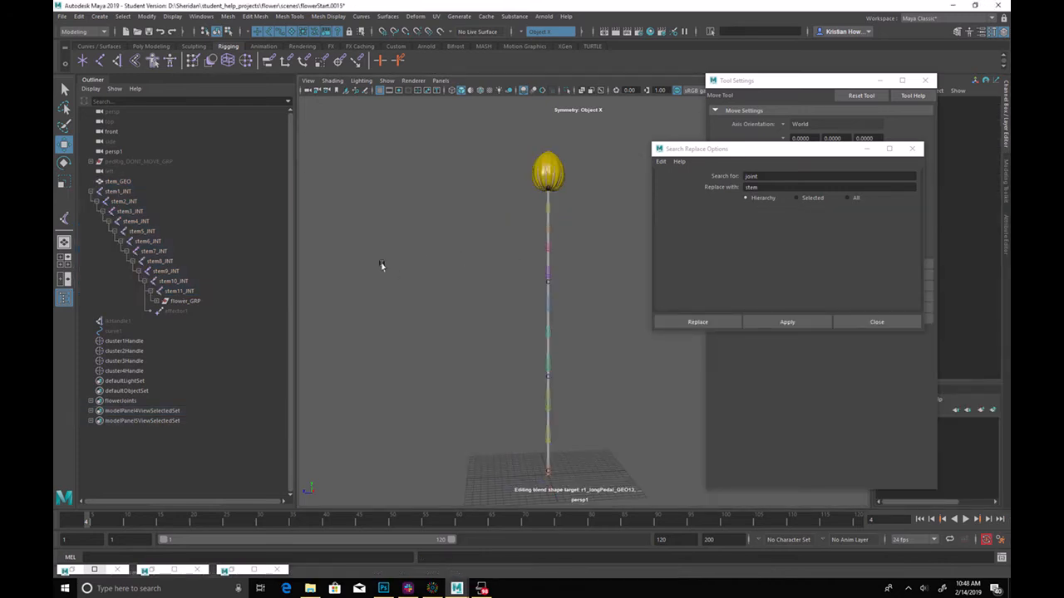
Bend the stem by moving cluster4Handle to a Translate Z of about 11.4 and raising cluster3Handle to a Translate Y of about 9.24
click(153, 371)
drag(546, 199, 470, 204)
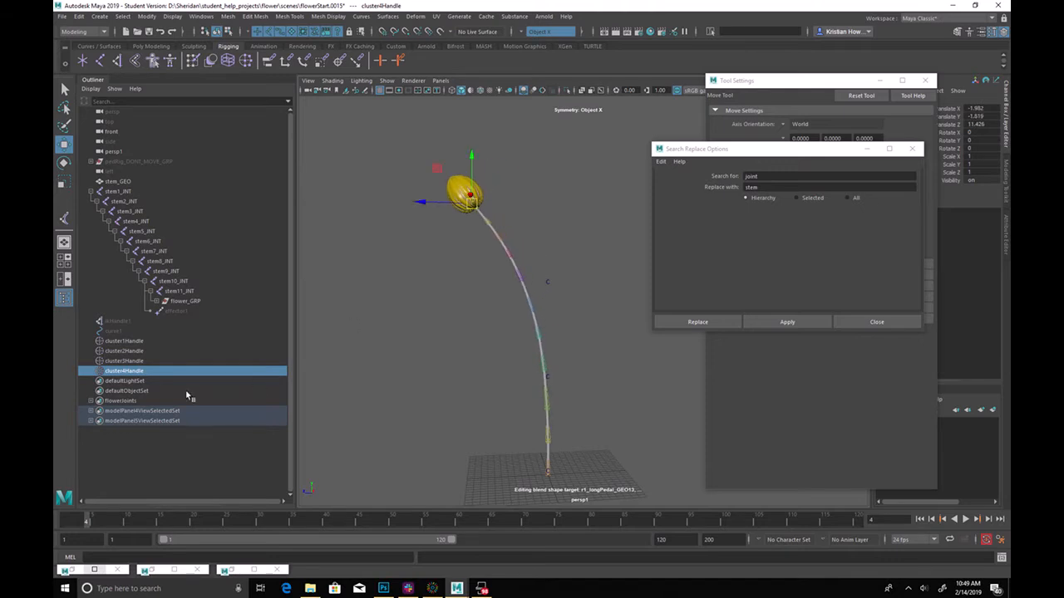
click(153, 361)
drag(536, 291, 533, 225)
alt+drag(427, 268, 488, 275)
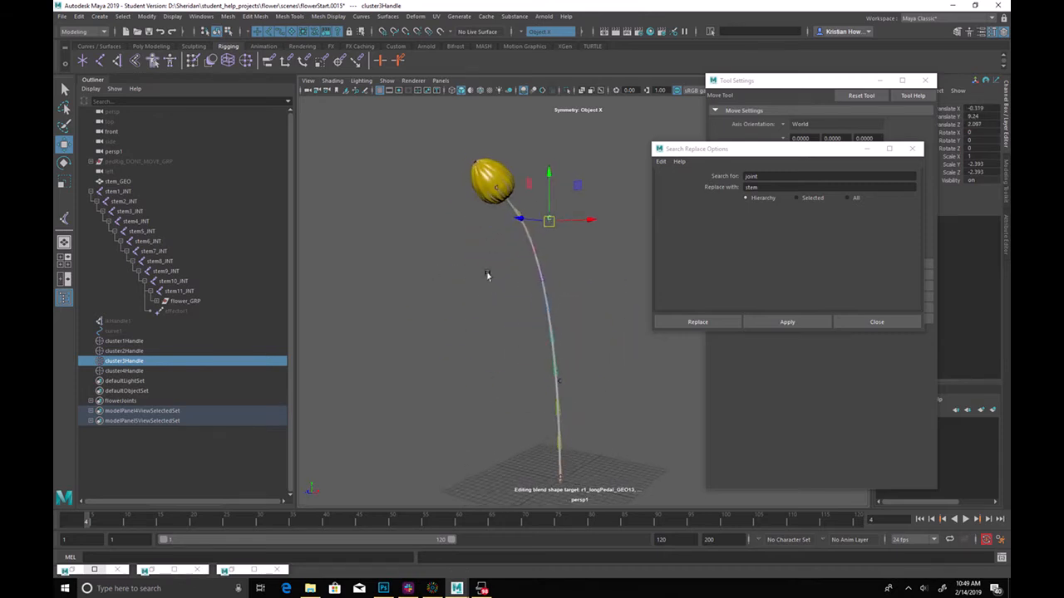
Play the animation briefly, stop it and return the timeline to frame 1
click(965, 519)
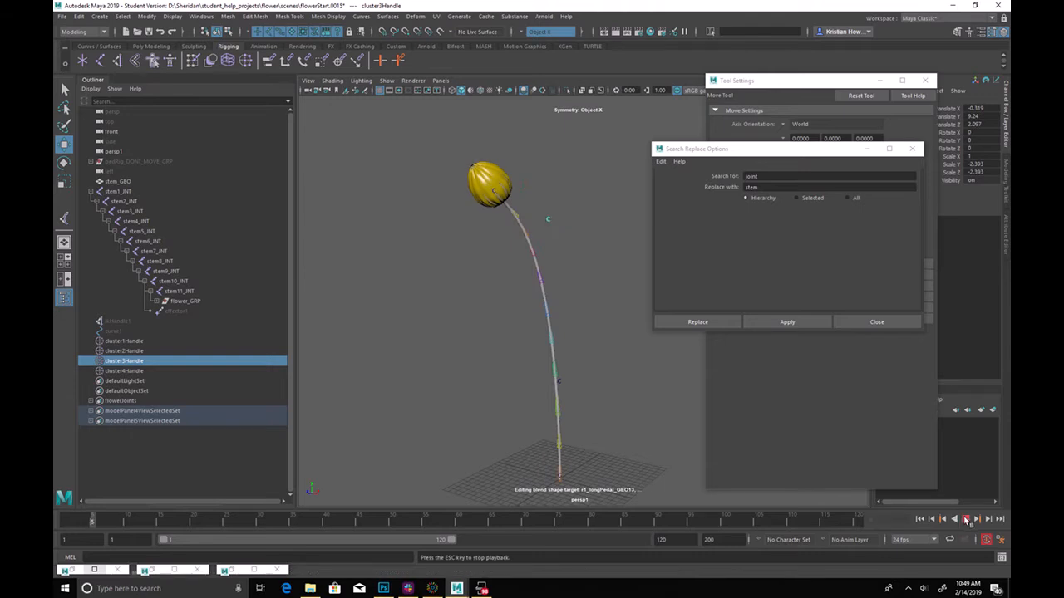
click(965, 520)
drag(200, 521, 66, 521)
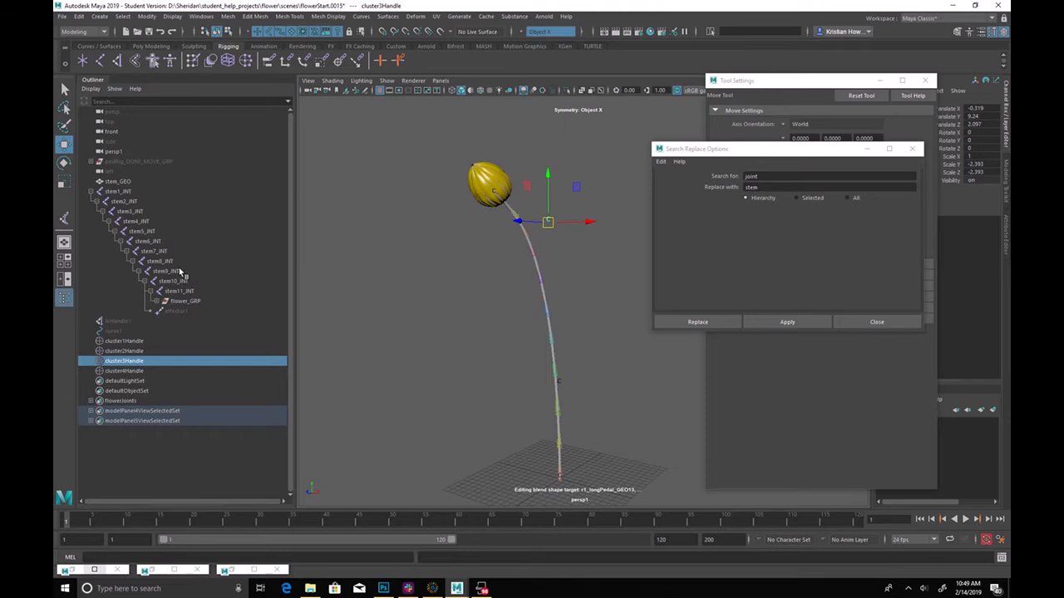
Group everything from pedRig_DONT_MOVE_GRP, stem_GEO and the joints through the four cluster handles, and name the group flowerMaster_GRP
click(124, 370)
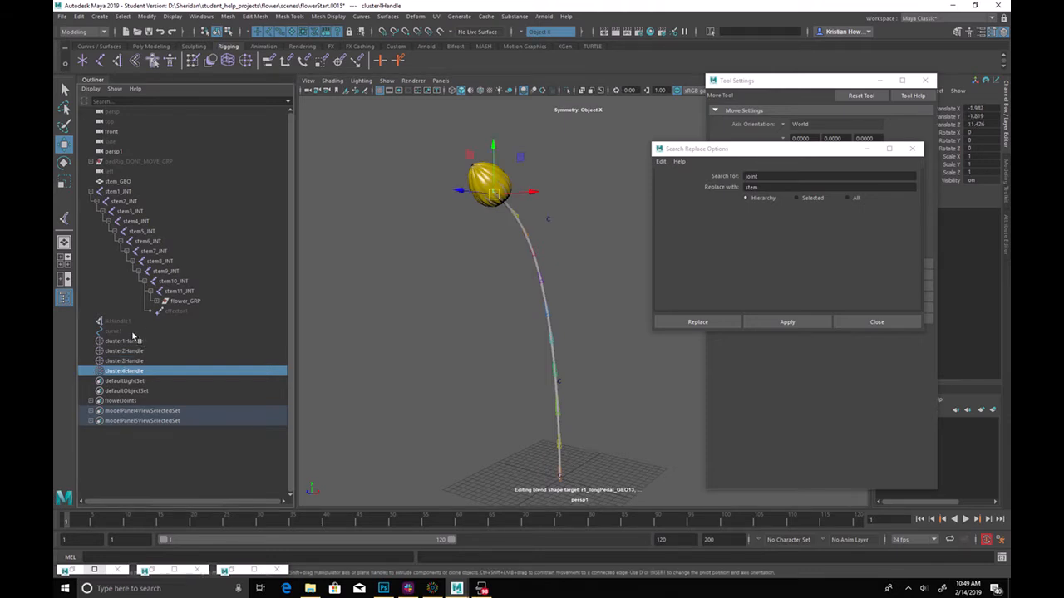
shift+click(148, 180)
shift+click(169, 163)
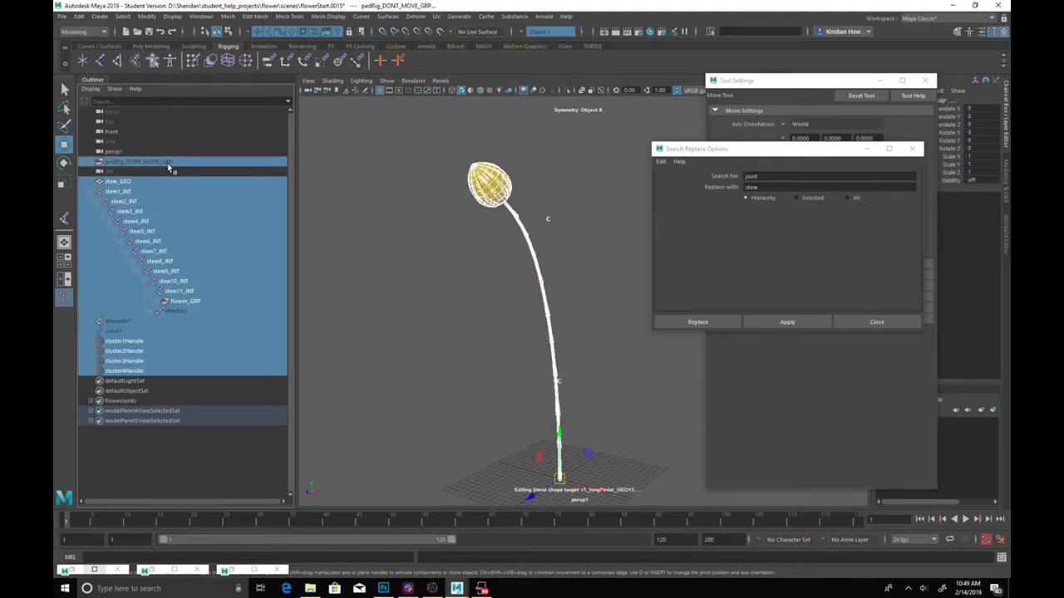
key(ctrl+g)
double_click(118, 171)
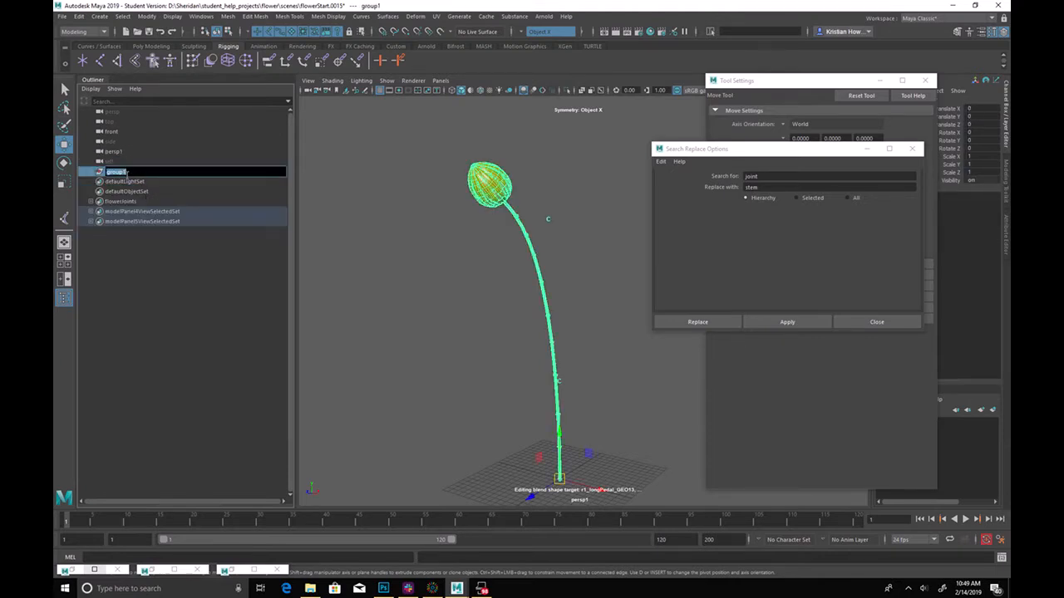
text(f)
text(Mes)
key(Return)
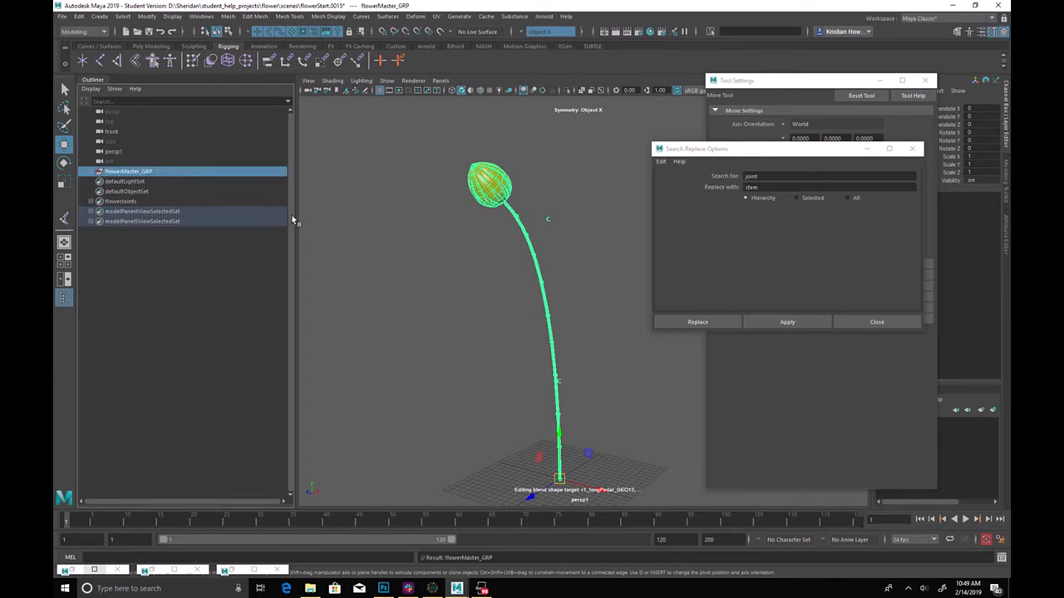
Clear the selection and save the scene as a new incremental version, accepting the student version notice
click(354, 230)
click(62, 15)
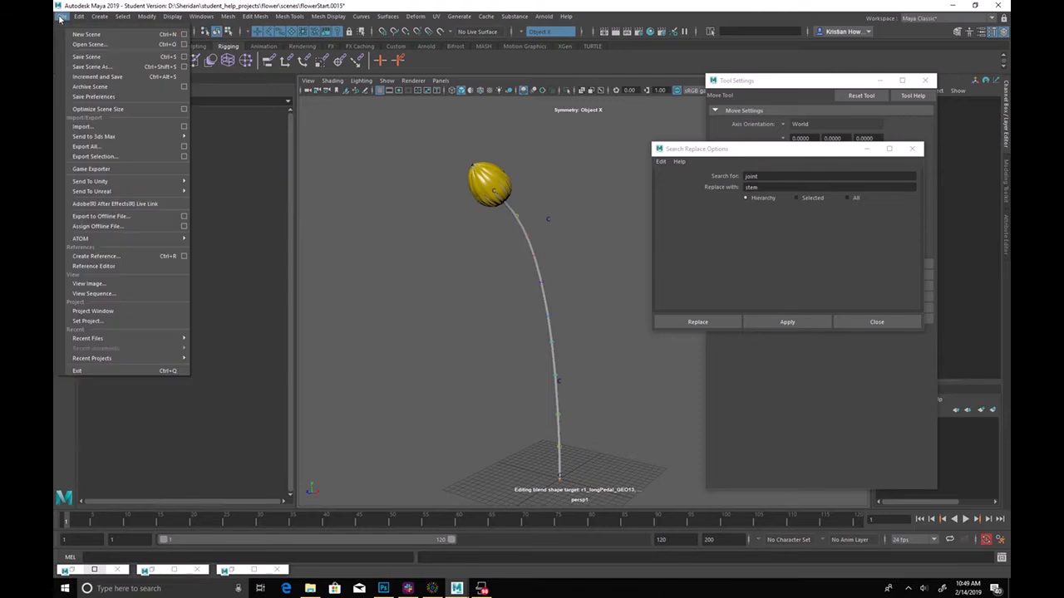
click(100, 77)
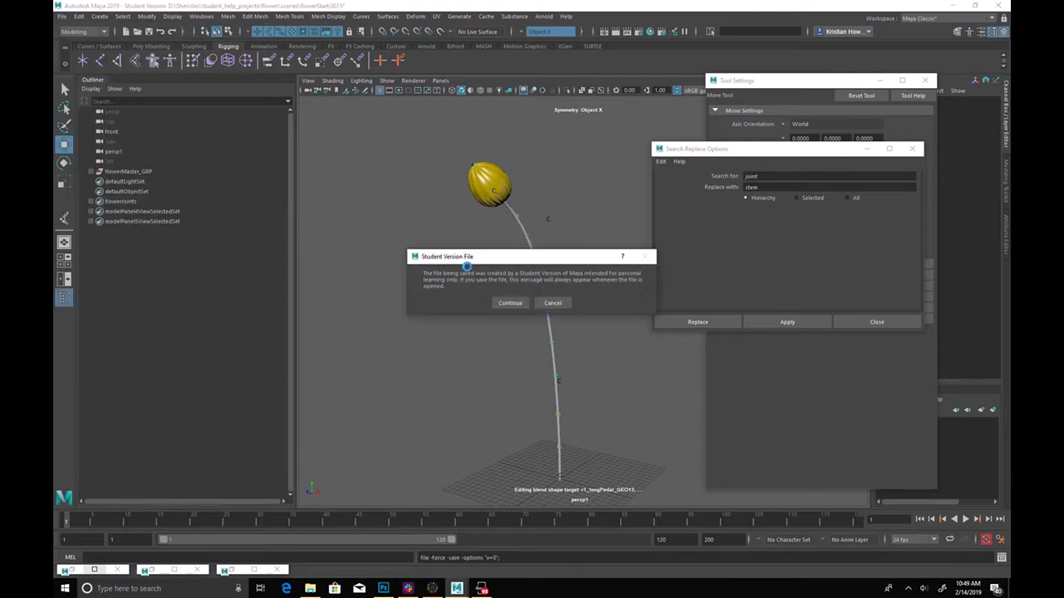
click(509, 303)
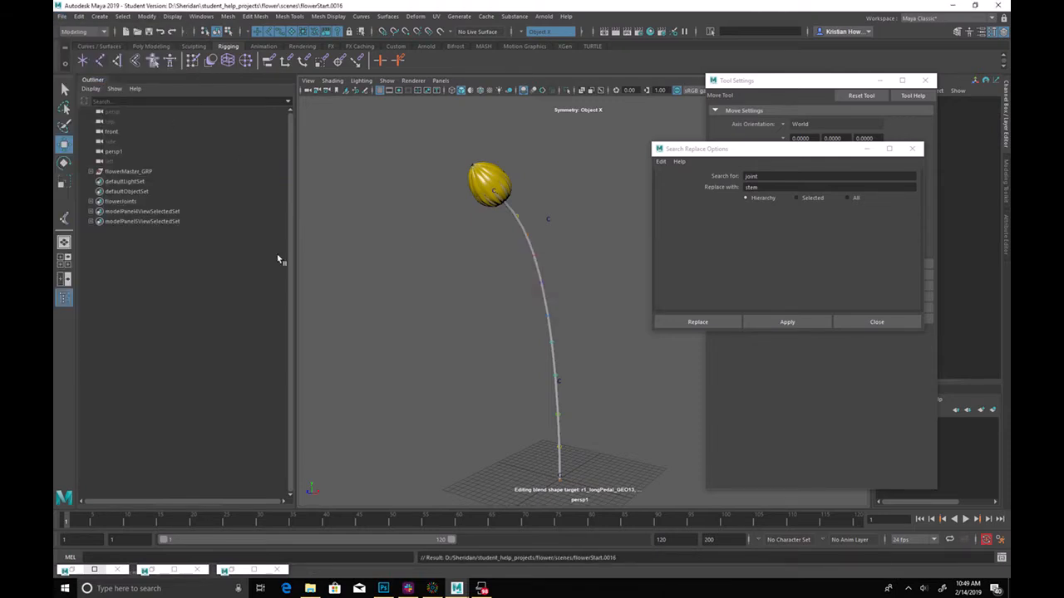
Run Optimize Scene Size on the scene and expand flowerMaster_GRP to list its contents
click(547, 219)
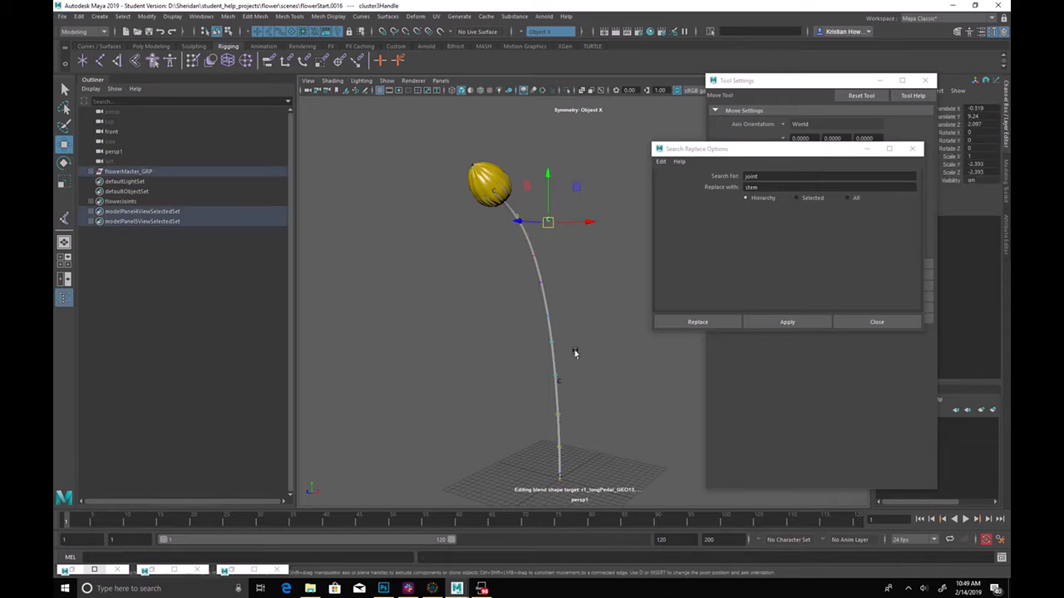
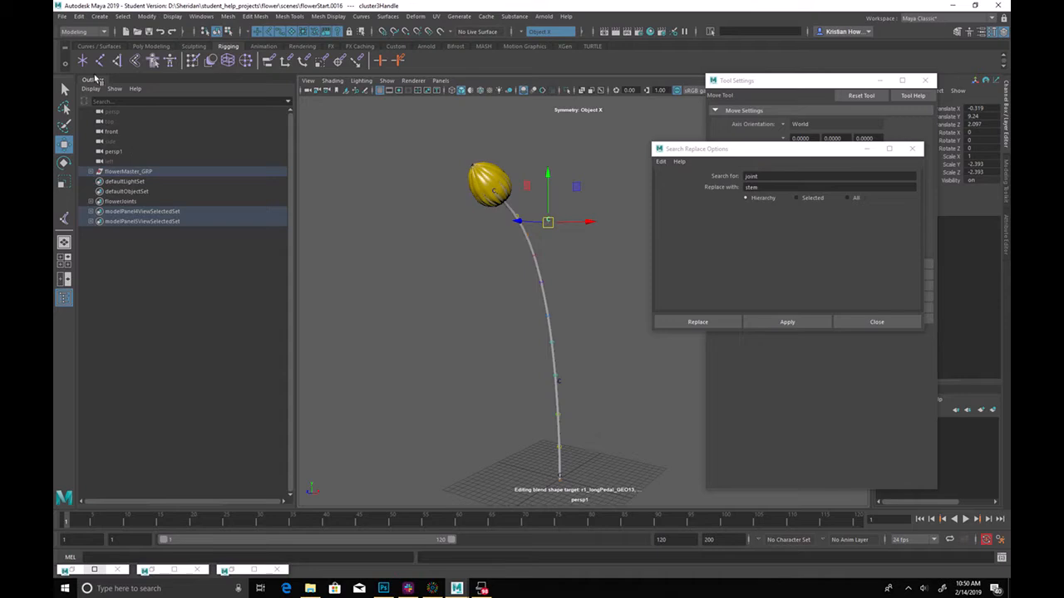
click(62, 17)
click(130, 108)
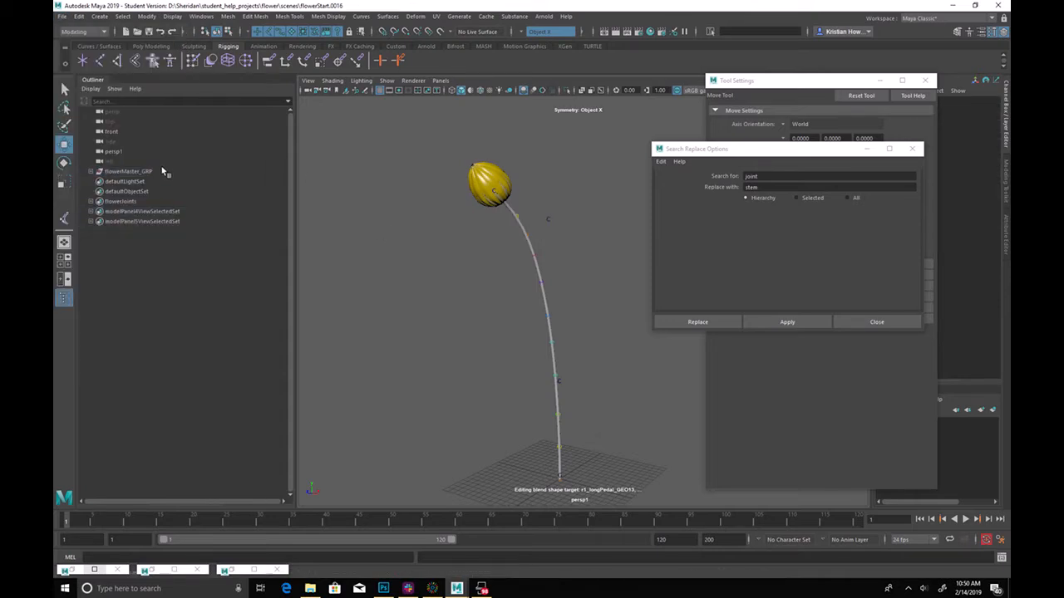
click(91, 171)
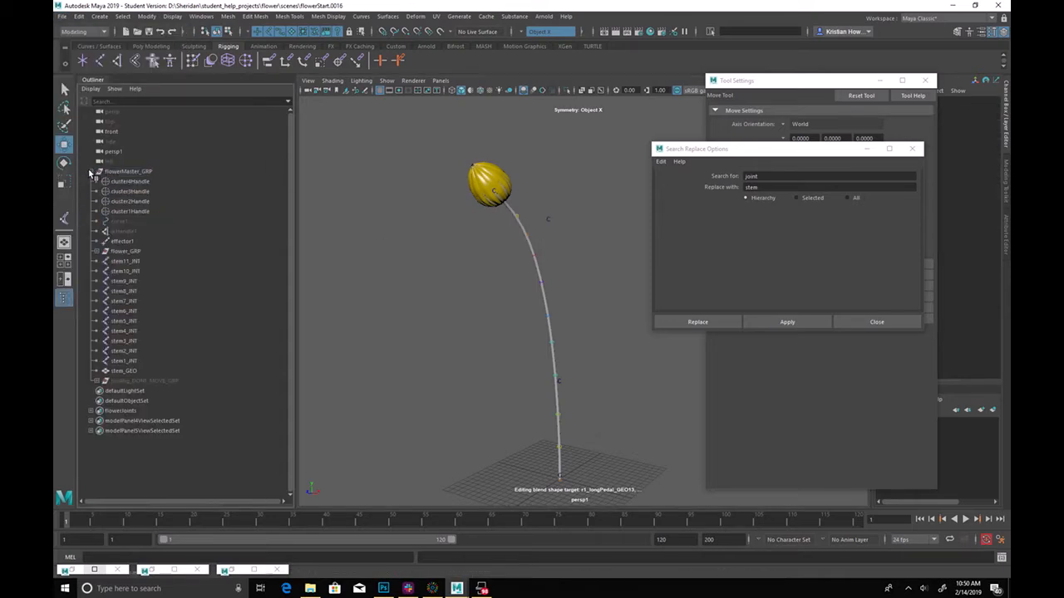
Check the flattened stem joints listed under flowerMaster_GRP by selecting several of them, and clear the selection
click(165, 261)
drag(170, 272, 176, 282)
click(184, 312)
click(190, 341)
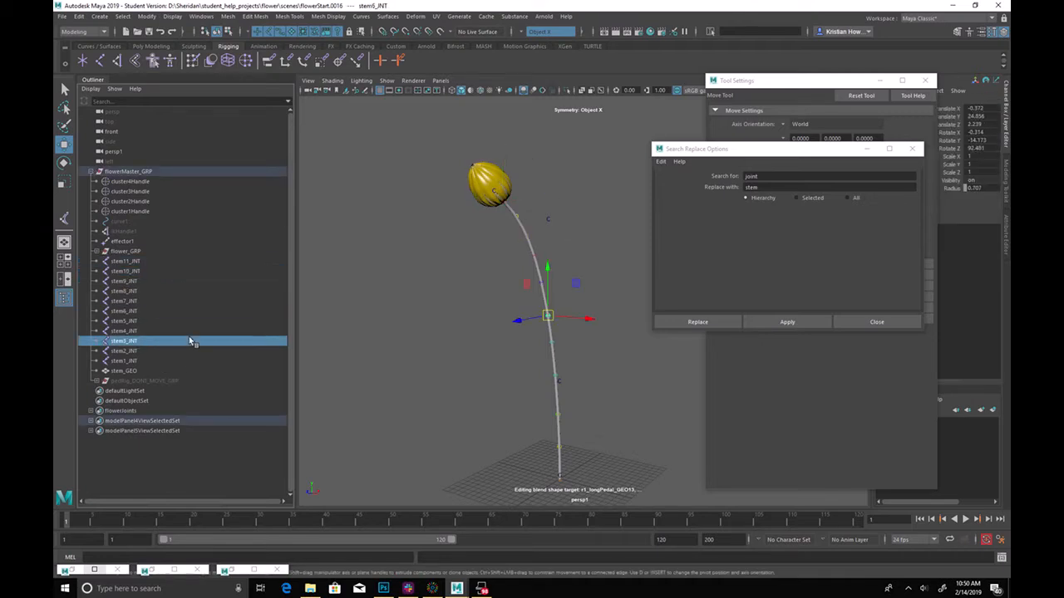
click(183, 360)
click(199, 457)
Undo the scene size optimization and the flowerMaster_GRP grouping, going back to the ungrouped stem hierarchy
key(ctrl+z)
key(ctrl+z)
key(ctrl+z)
key(ctrl+z)
key(ctrl+z)
key(ctrl+z)
key(ctrl+z)
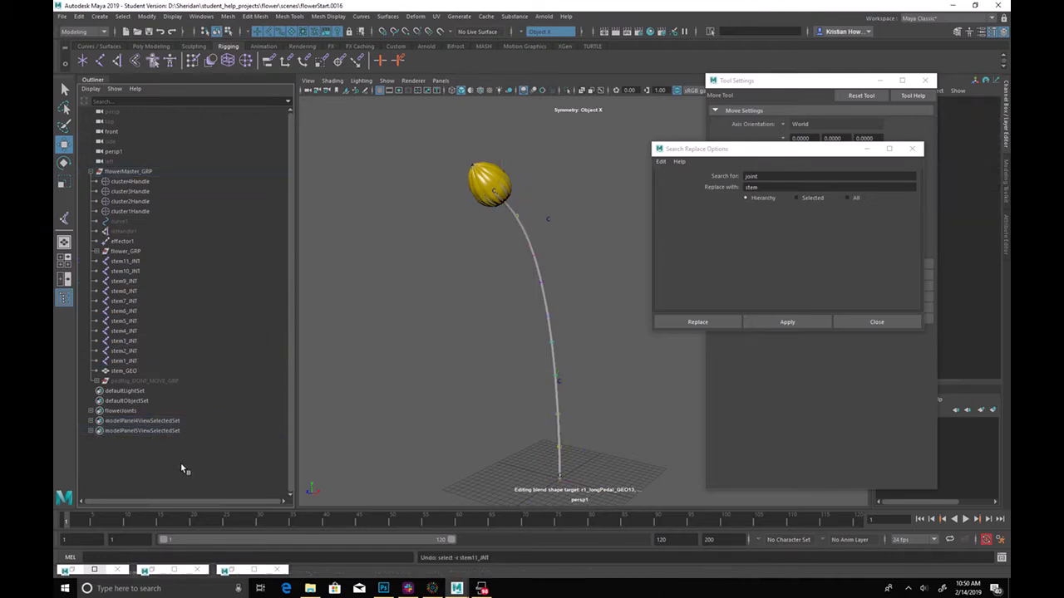
key(ctrl+z)
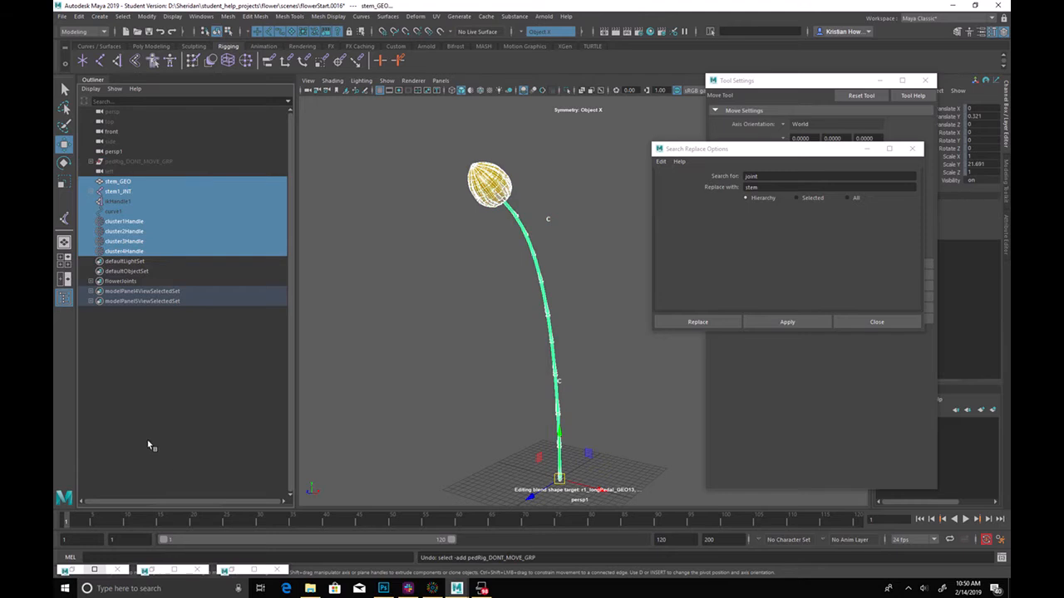
Group pedRig_DONT_MOVE_GRP, stem_GEO, stem1_INT, the IK handle, the curve and the four cluster handles together again
shift+click(123, 192)
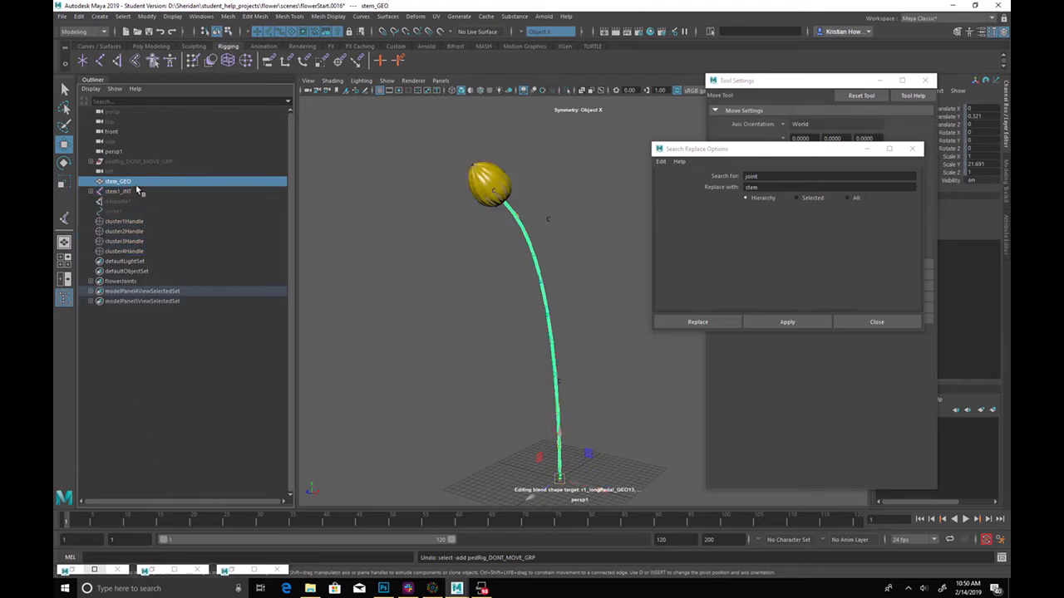
click(147, 349)
drag(143, 251, 132, 182)
shift+click(138, 163)
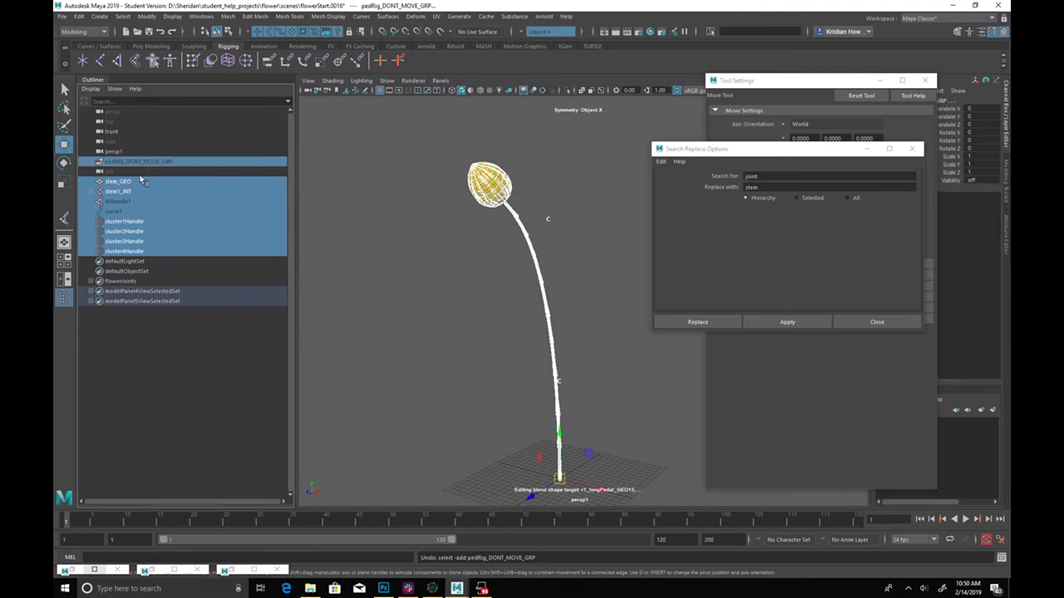
key(ctrl+g)
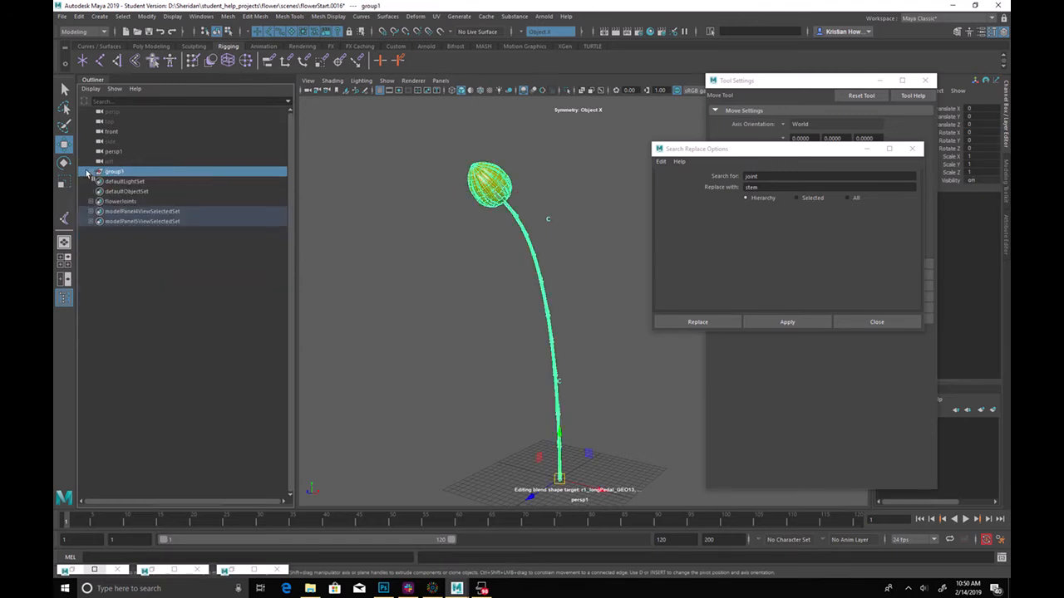
Check the contents of the new group, collapse it and rename it flowerMaster_GRP
shift+click(89, 172)
click(89, 172)
click(93, 173)
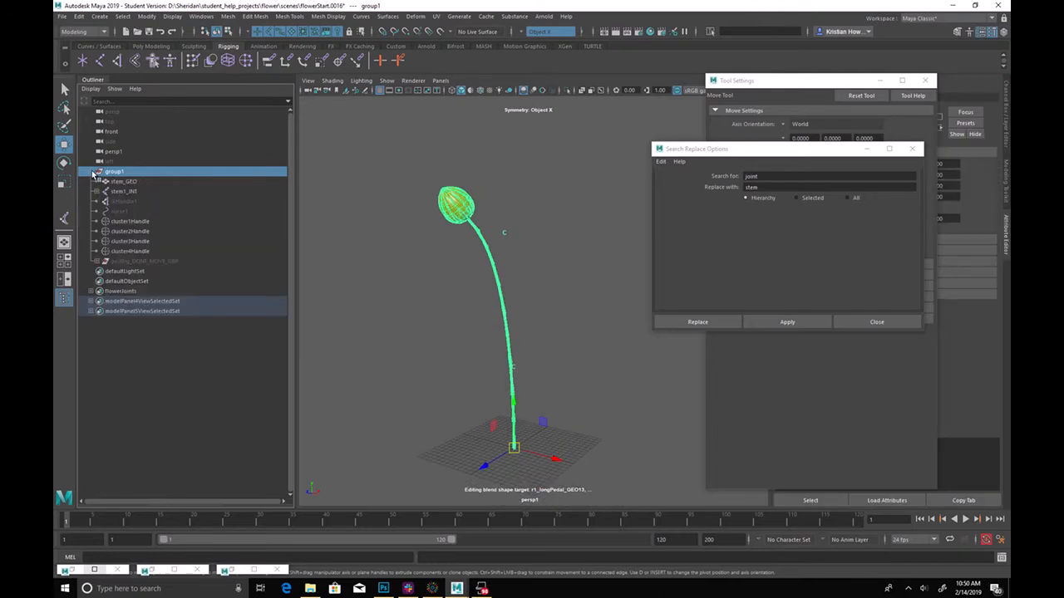
click(94, 172)
double_click(119, 172)
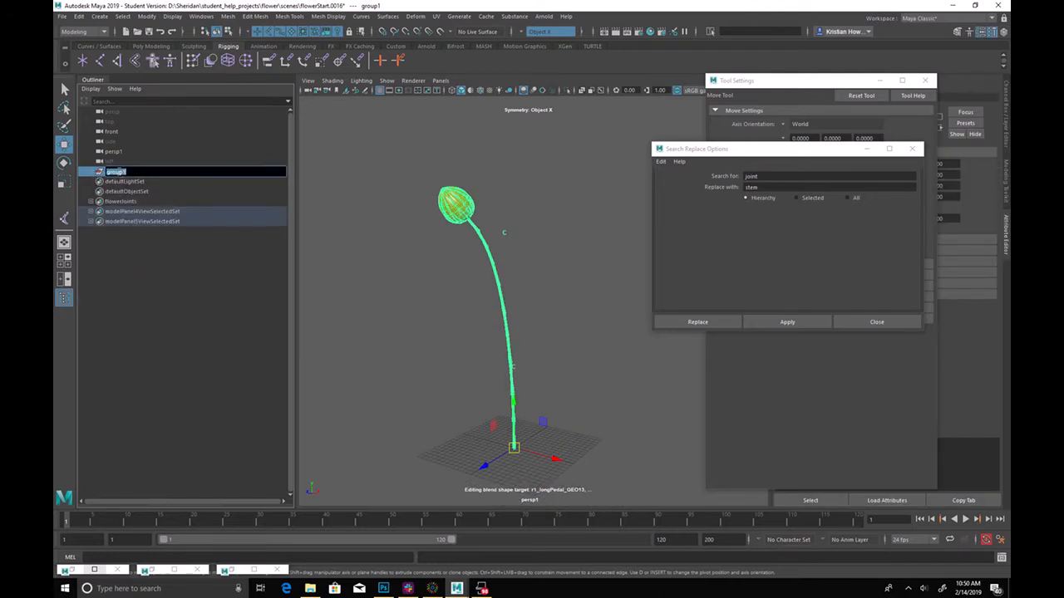
text(flowerMaster_GRP)
key(Return)
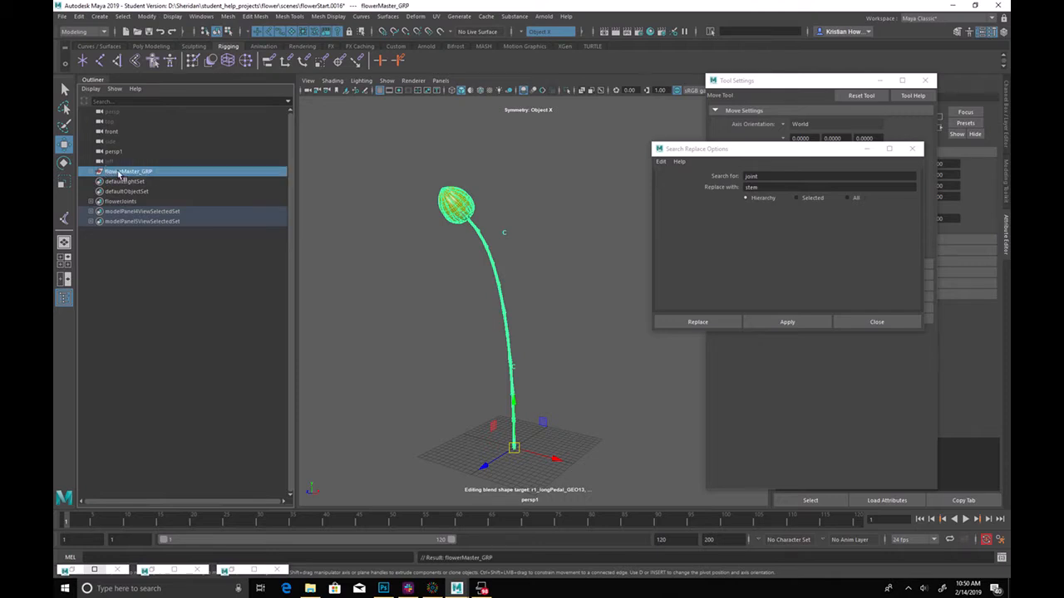
Save the scene as a new incremental version, accept the student version notice and clear the selection
click(62, 16)
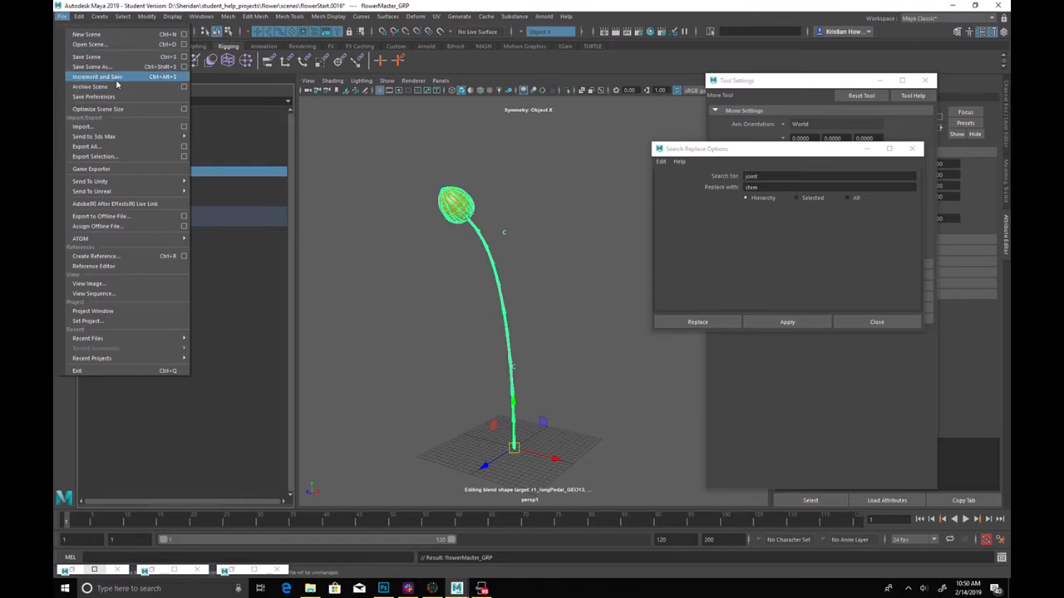
click(92, 81)
click(510, 303)
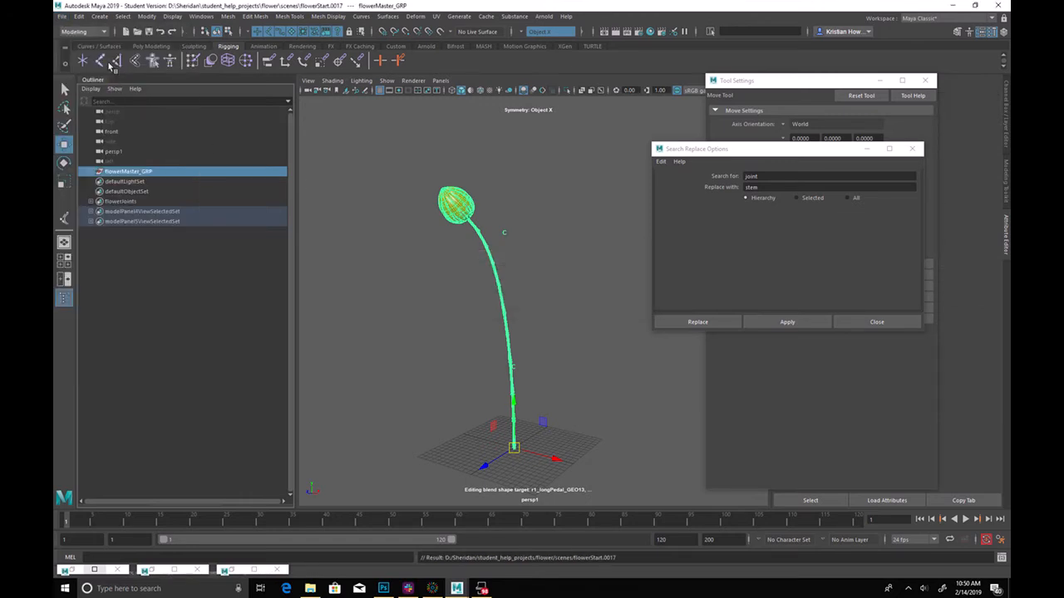
click(60, 20)
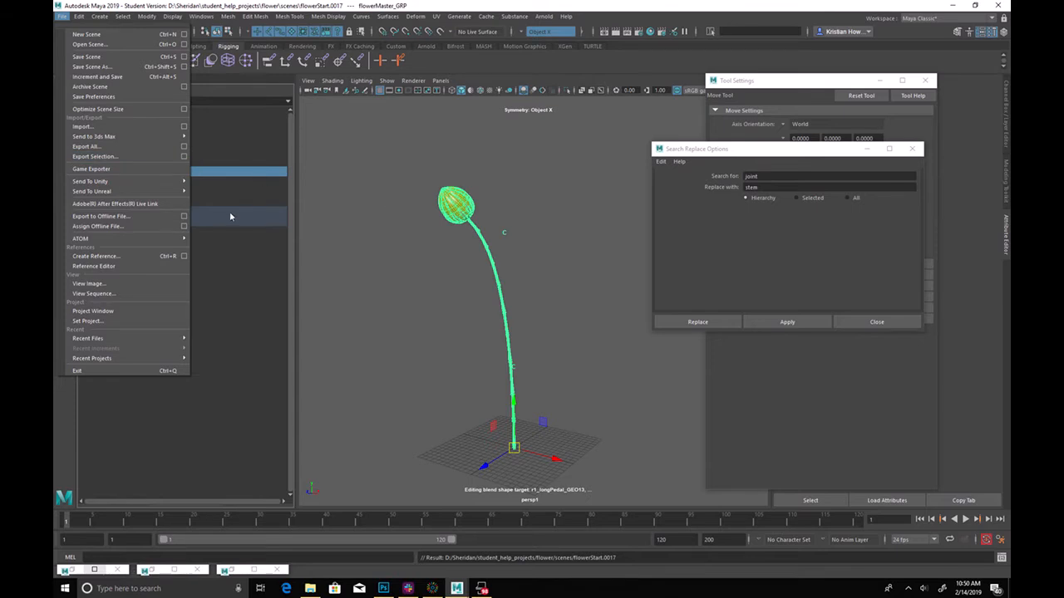
click(380, 148)
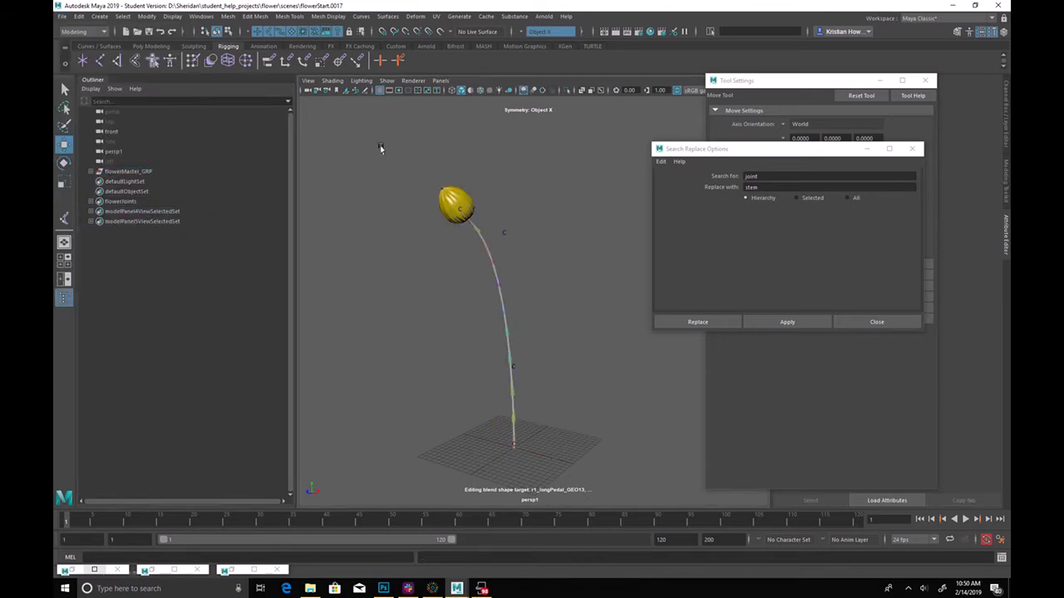
Select the r1 and r2 long and wide petal instance groups under flower_GRP, collapsing the long petal groups
scroll(438, 171, down, 2)
scroll(508, 222, up, 4)
alt+middle_drag(511, 224, 579, 310)
alt+right_drag(578, 310, 626, 316)
alt+middle_drag(370, 166, 478, 298)
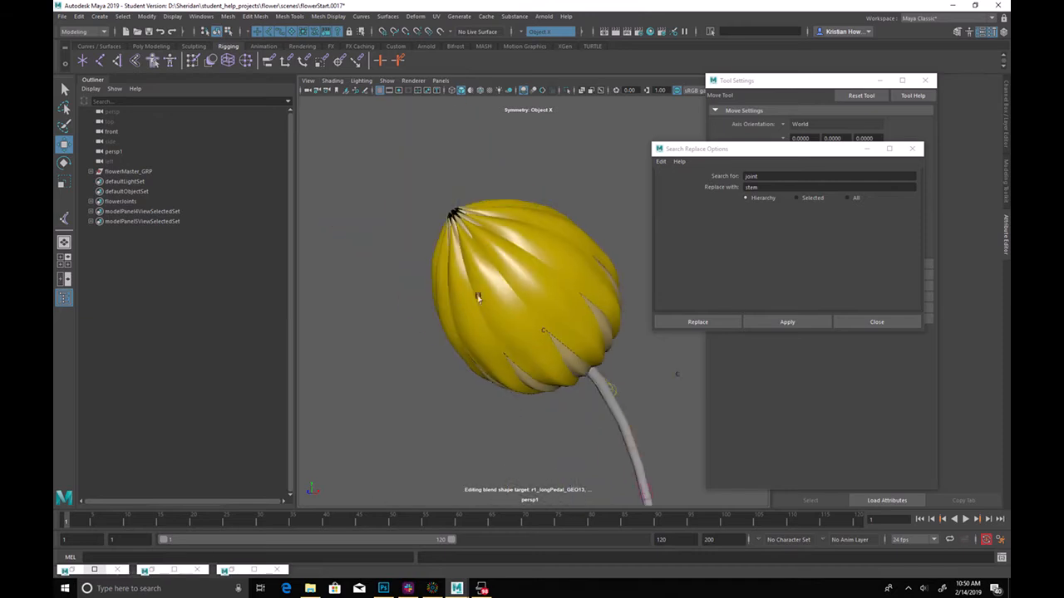
drag(401, 198, 462, 233)
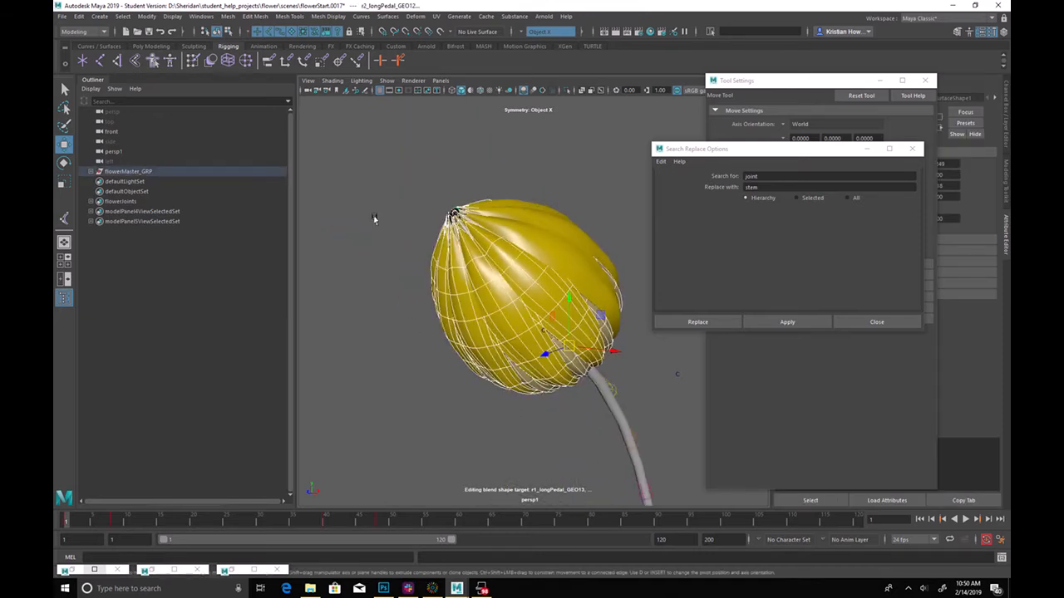
click(91, 173)
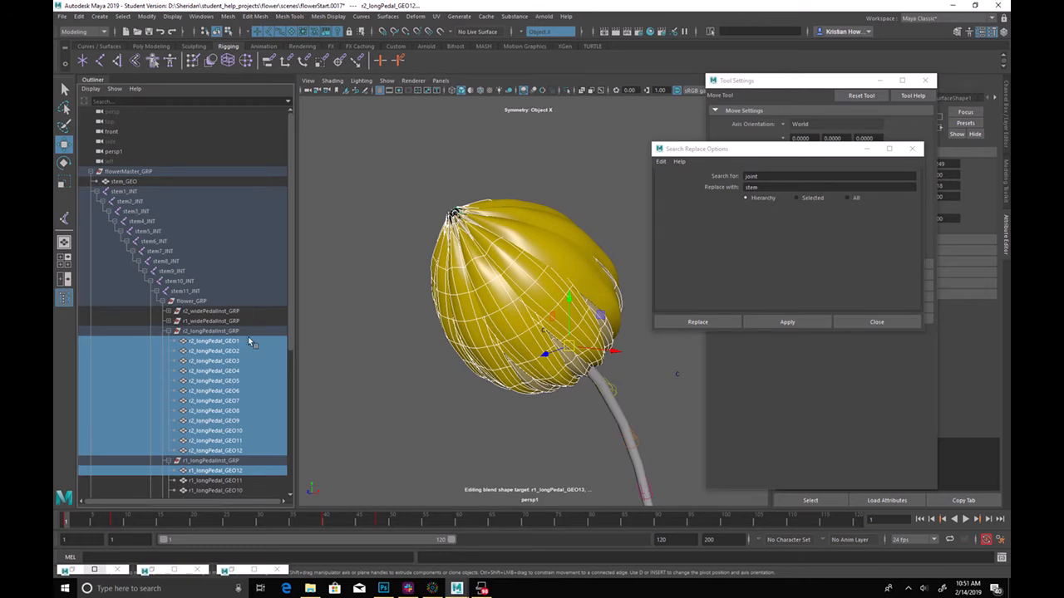
click(169, 331)
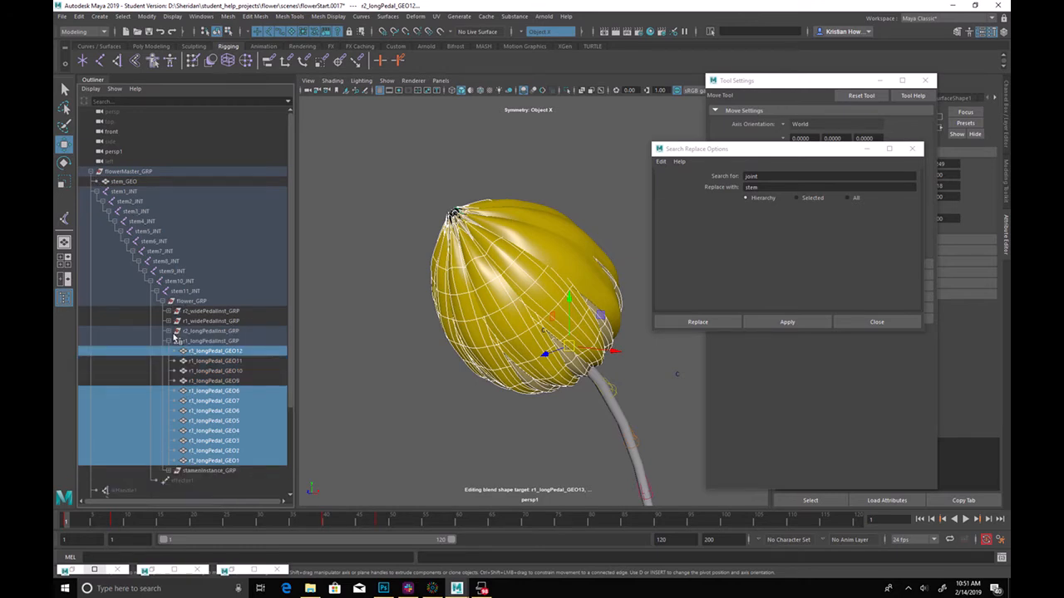
click(170, 341)
drag(241, 341, 242, 310)
View the material types available for assigning a new material to the selected petal groups, and close the list
right_drag(377, 141, 401, 334)
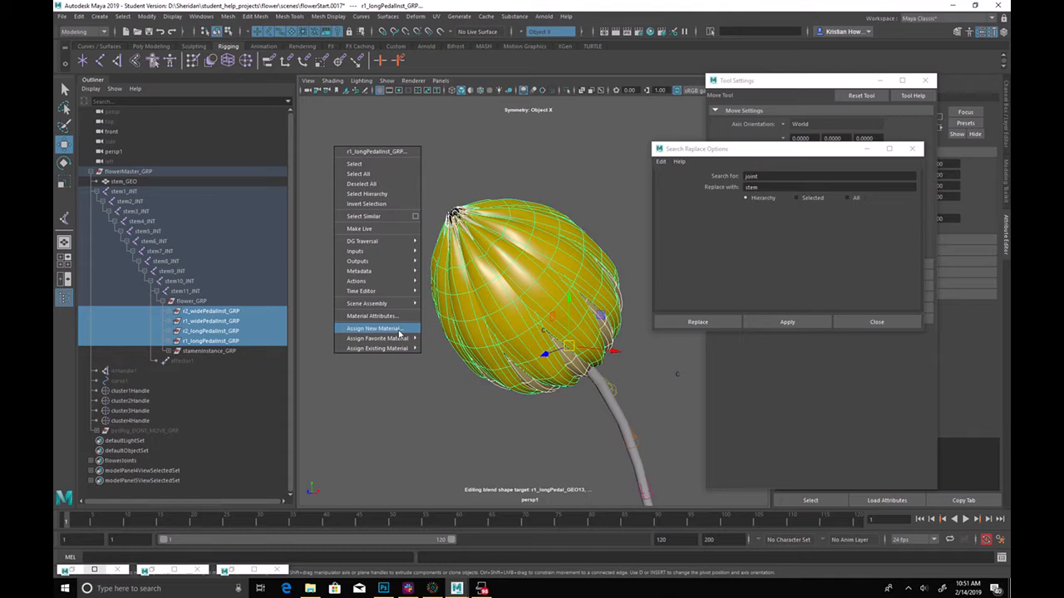
click(399, 331)
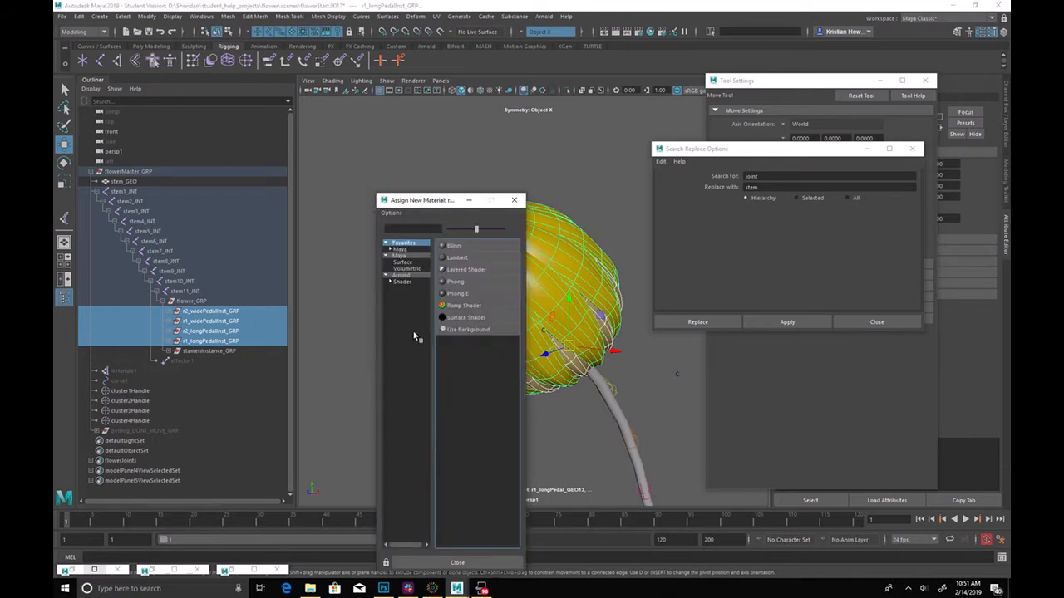
click(508, 199)
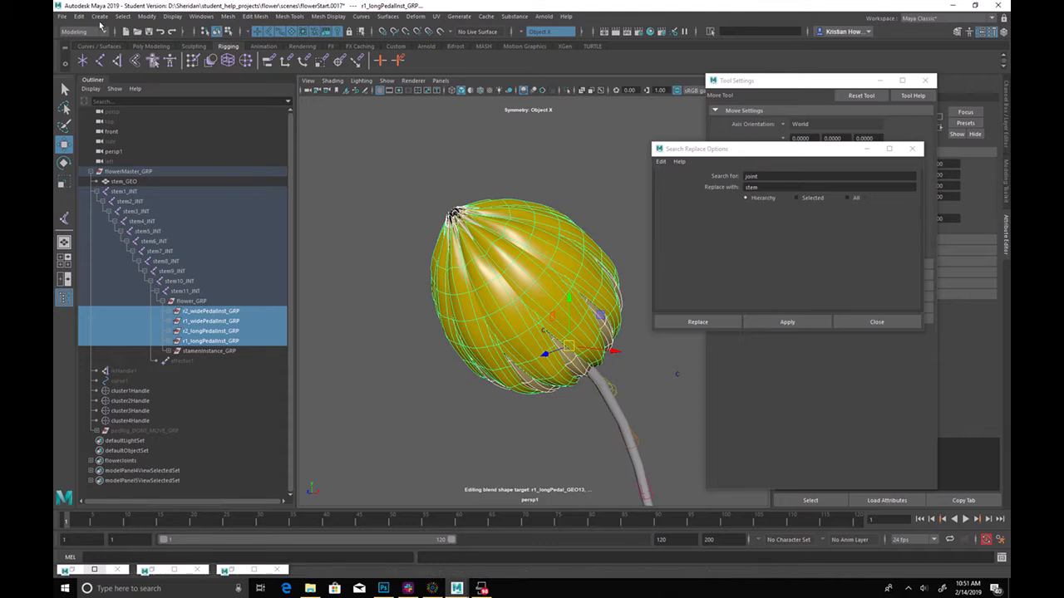
Save the scene under the new name flowerMaster as Maya ASCII in the scenes folder, accepting the student version notice
click(62, 16)
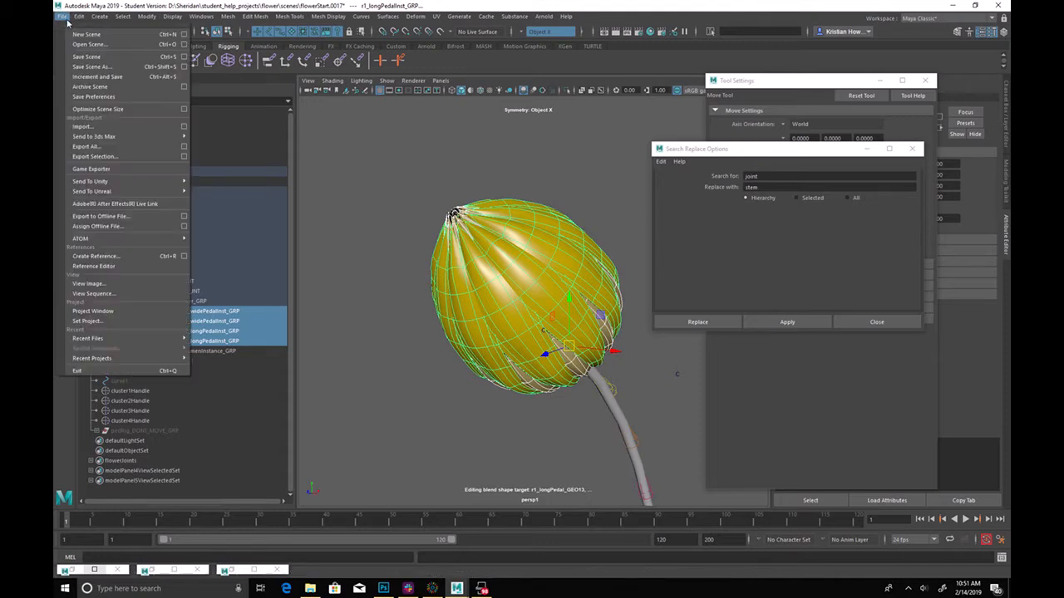
click(125, 67)
click(410, 376)
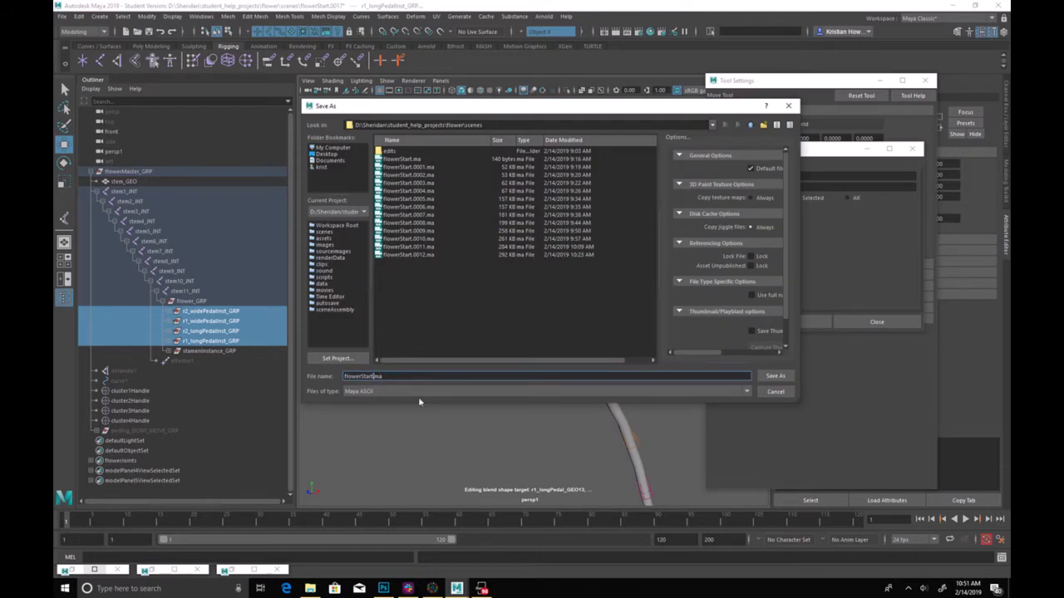
key(BackSpace)
key(BackSpace)
key(BackSpace)
key(BackSpace)
key(BackSpace)
text(Master)
key(Return)
click(510, 303)
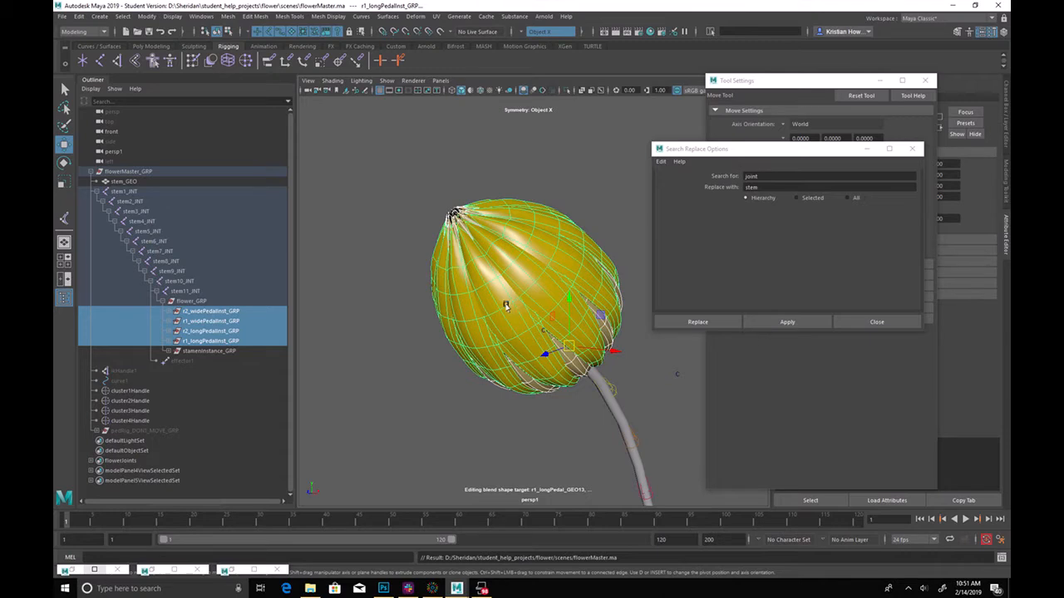
Clear the selection, look over the whole flower and stem, and collapse flowerMaster_GRP
click(418, 304)
alt+drag(550, 418, 425, 262)
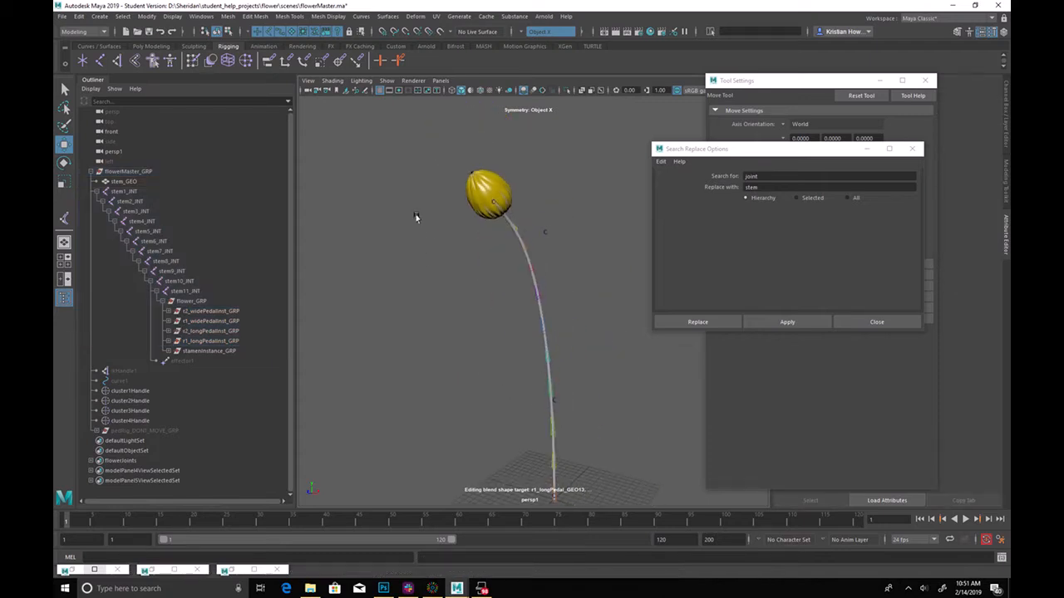
alt+drag(416, 218, 417, 202)
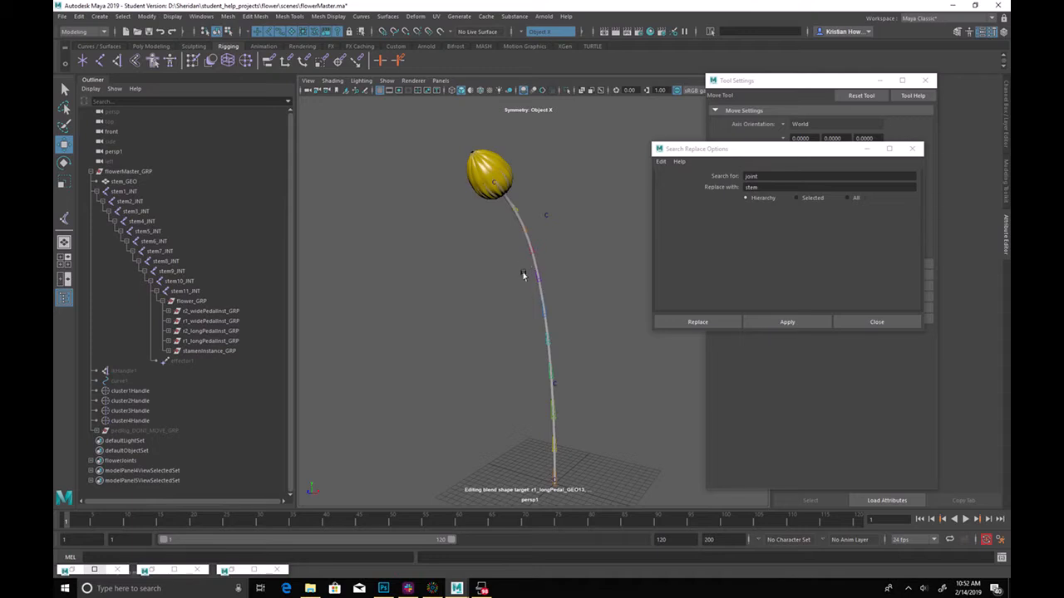
scroll(526, 273, up, 2)
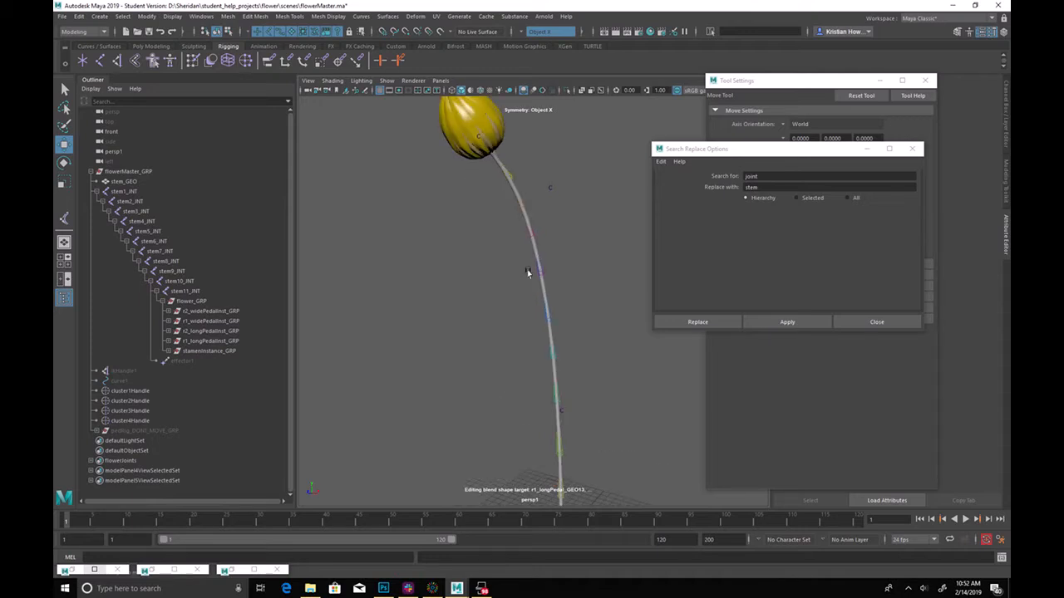
scroll(484, 276, down, 2)
alt+drag(484, 276, 432, 277)
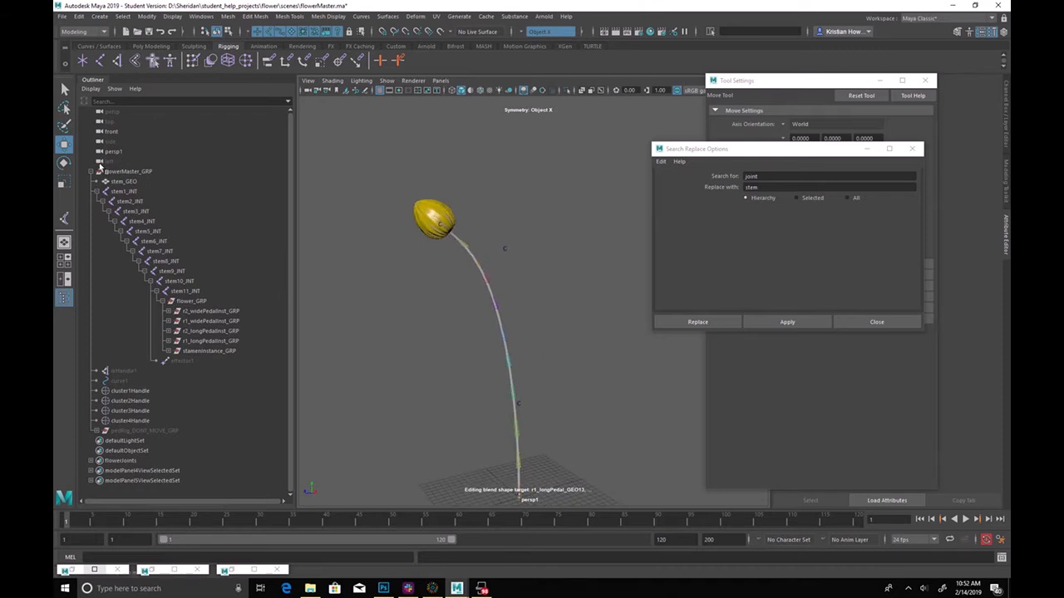
click(93, 172)
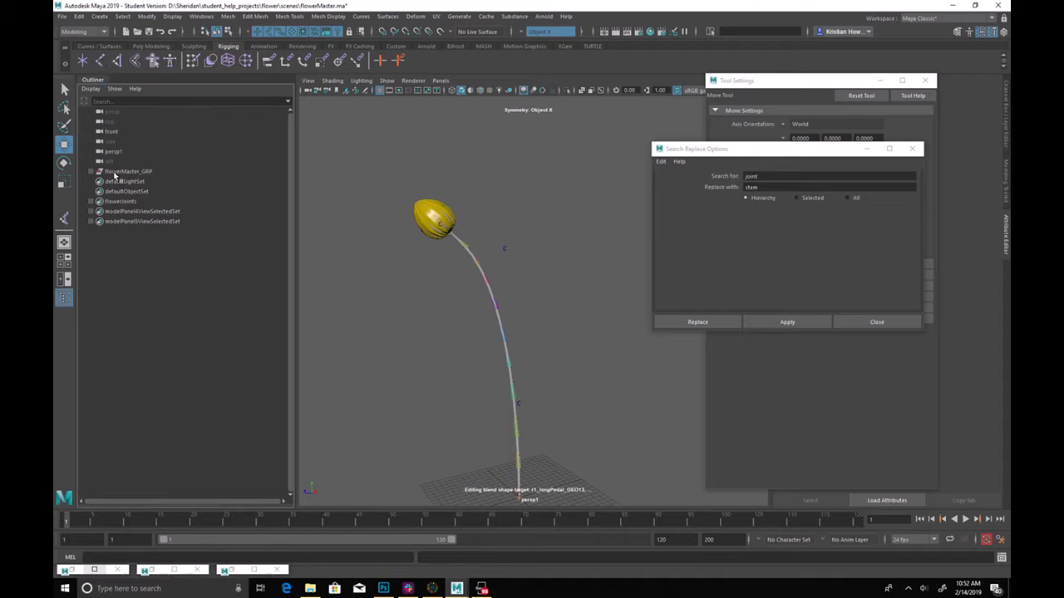
Start a new empty scene, saving the changes to flowerMaster and accepting the student version notice
click(60, 20)
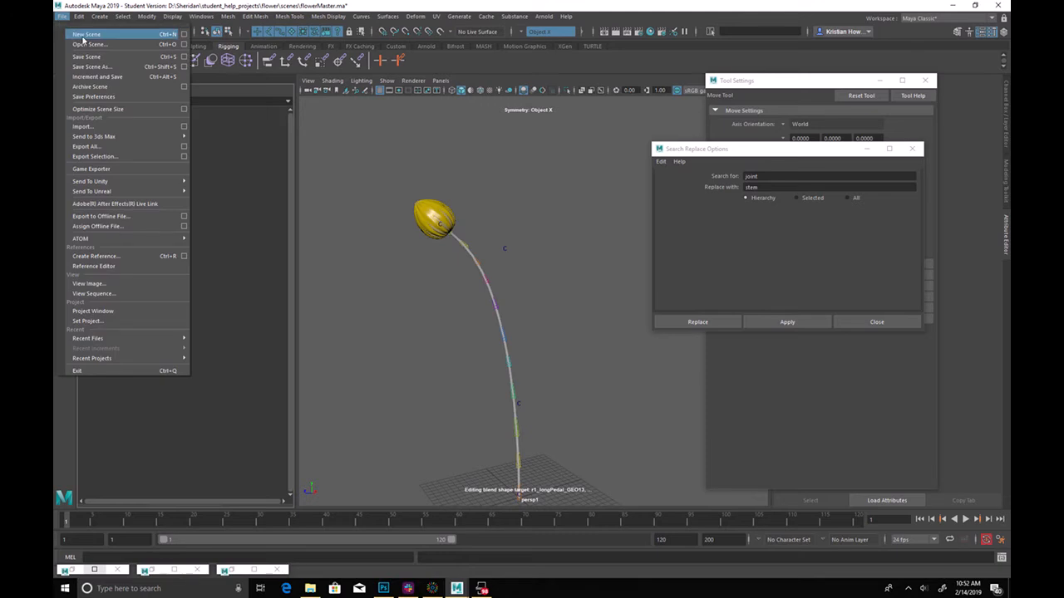
click(86, 34)
click(494, 296)
click(505, 300)
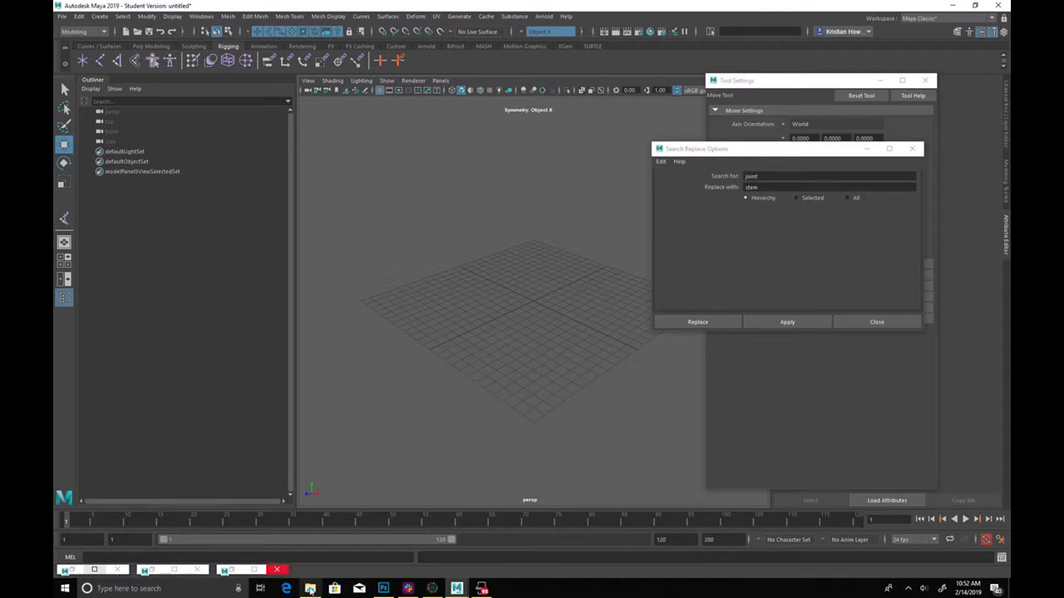
mouse_move(310, 591)
click(62, 16)
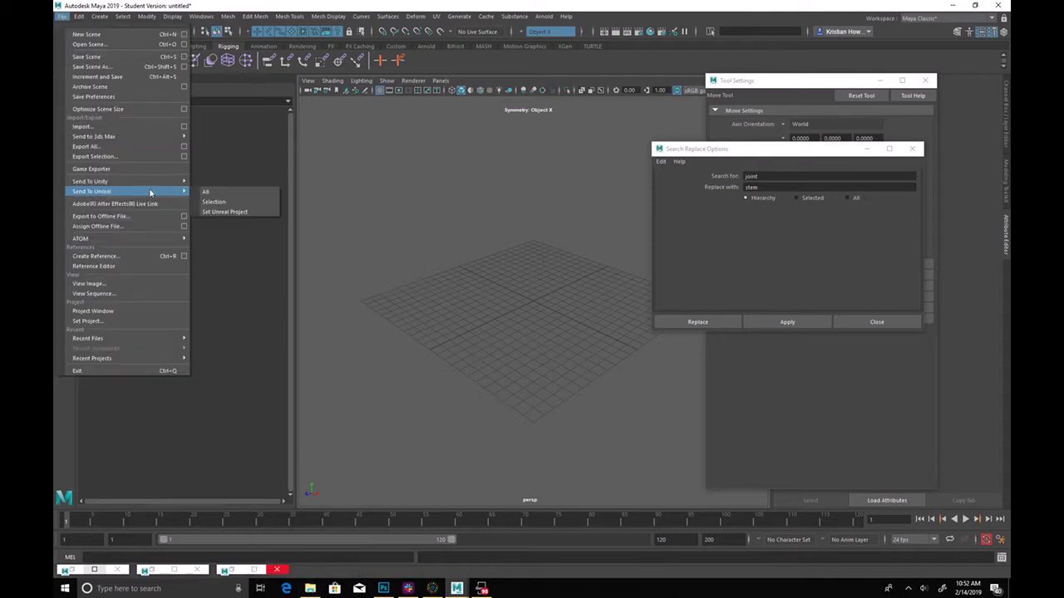
click(227, 241)
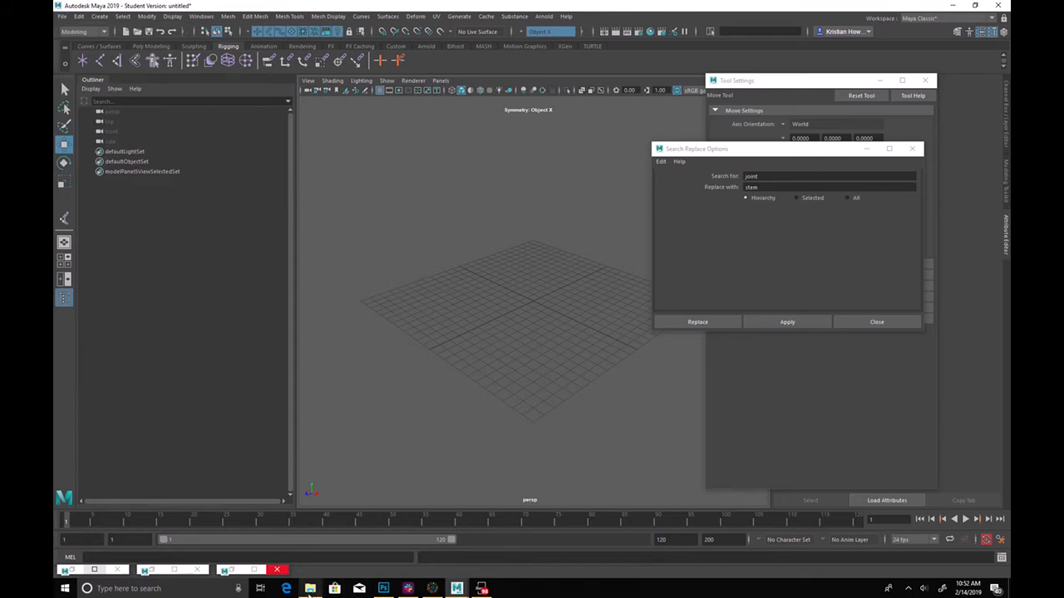
Switch to File Explorer, copy the flowerMaster scene file from the flower project's scenes folder into its assets folder, and close the window
click(310, 589)
drag(638, 217, 402, 132)
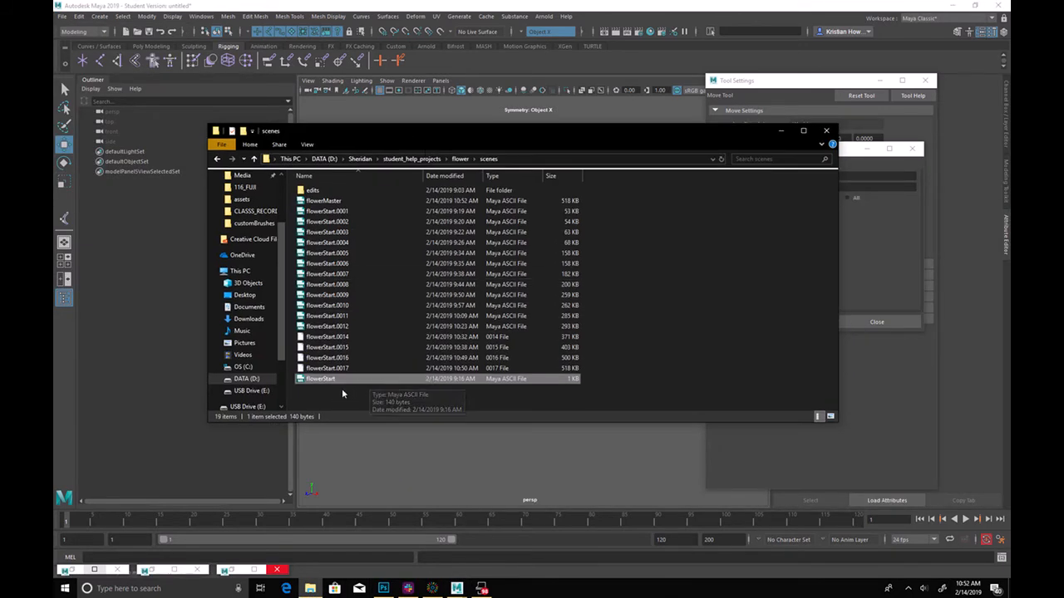
click(340, 200)
right_click(341, 200)
click(291, 314)
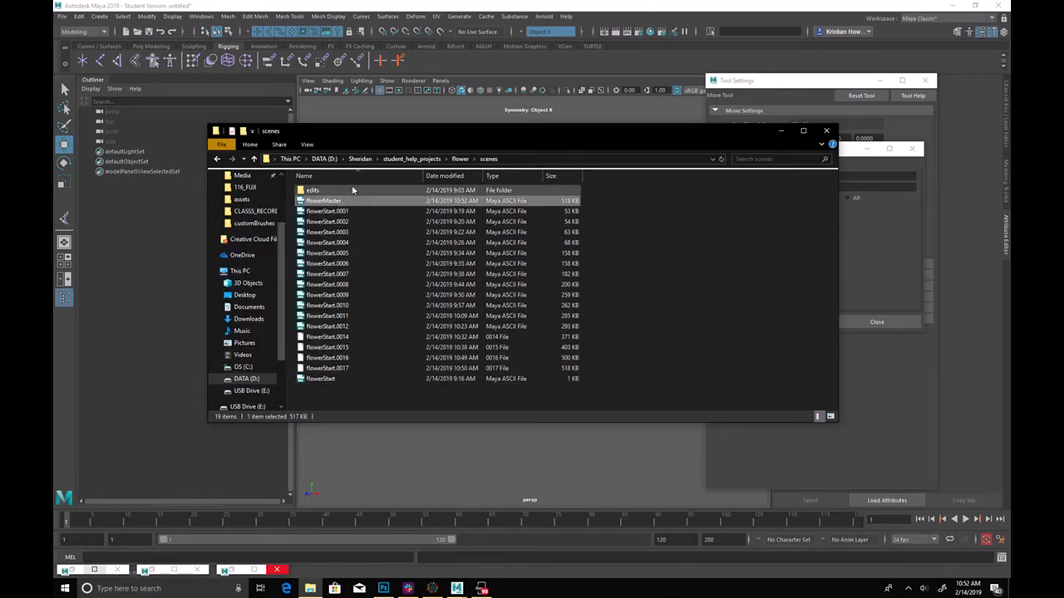
click(460, 158)
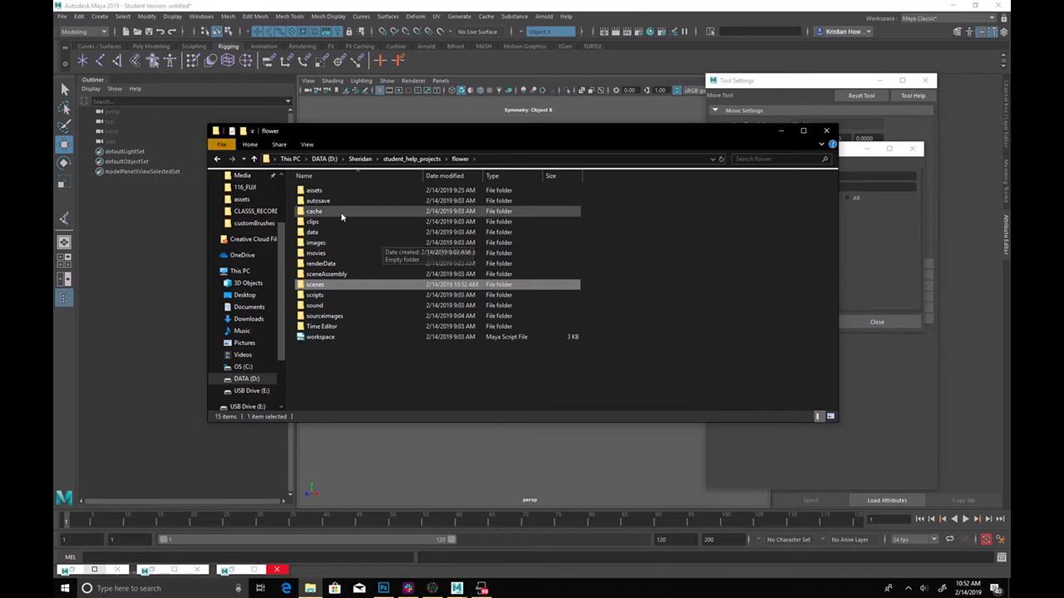
double_click(325, 194)
right_click(357, 262)
click(310, 331)
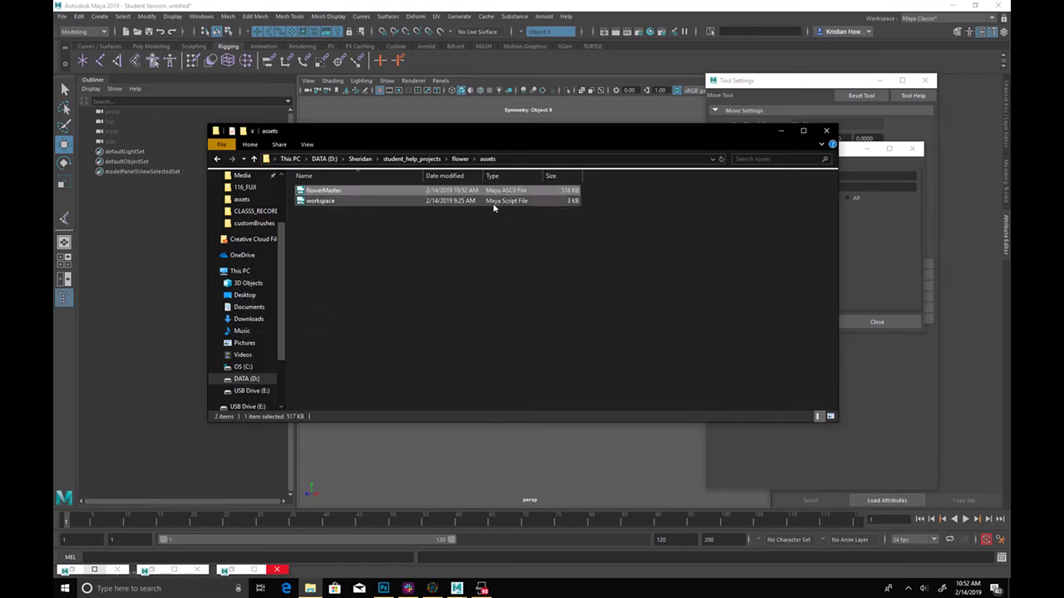
click(829, 129)
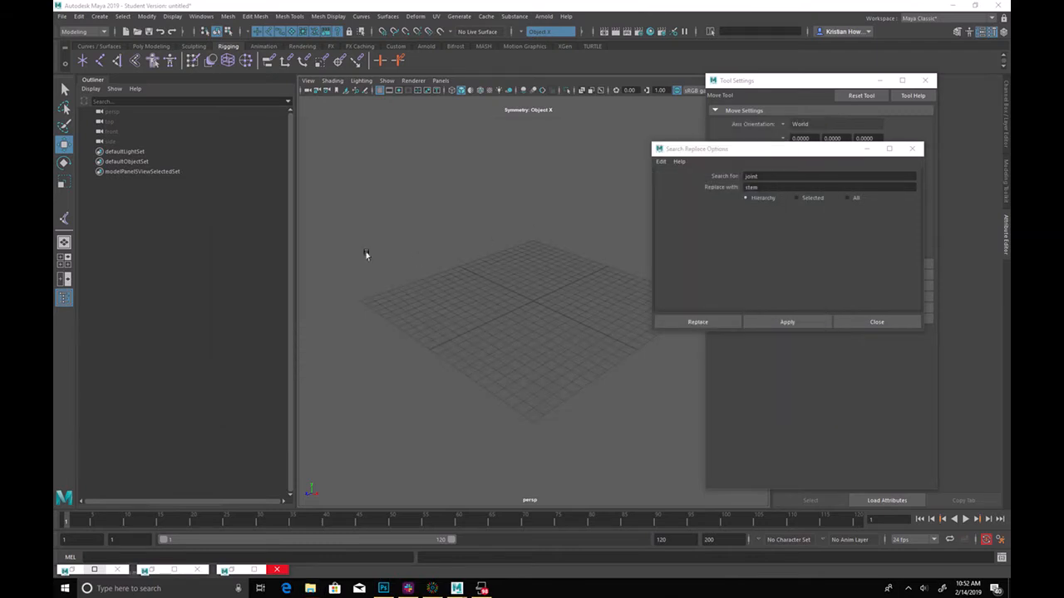
Open the Reference Editor and reference flowerMaster.ma from the project's assets folder, accepting the student version notice
click(62, 16)
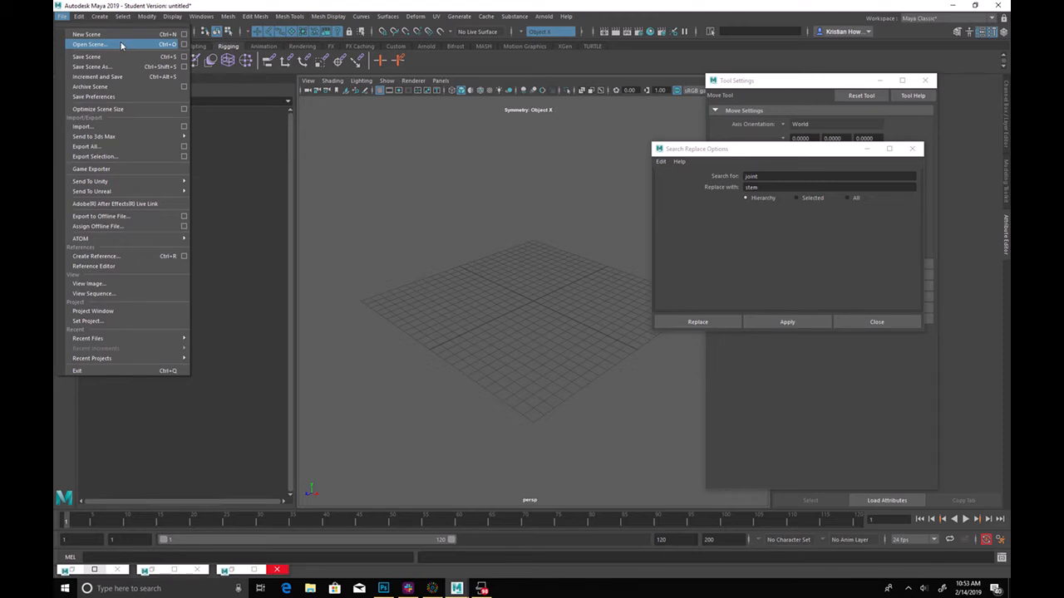
click(131, 266)
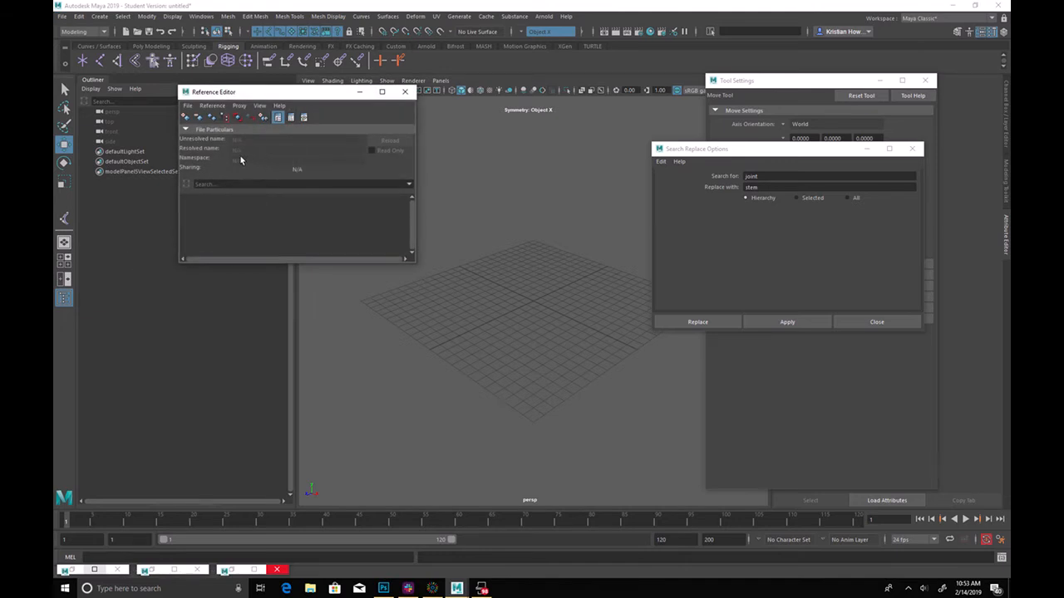
click(187, 117)
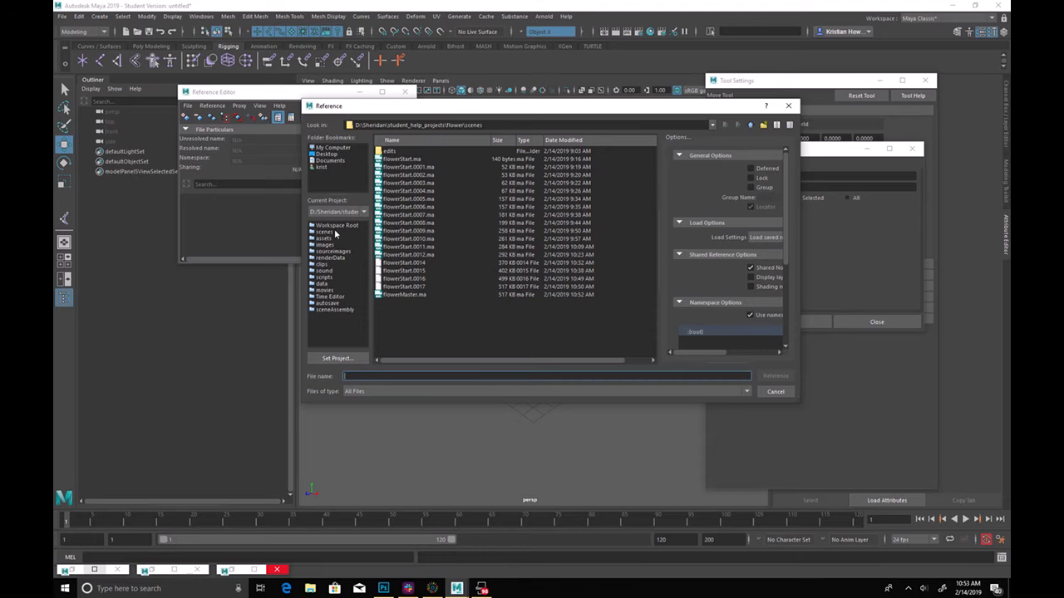
click(325, 239)
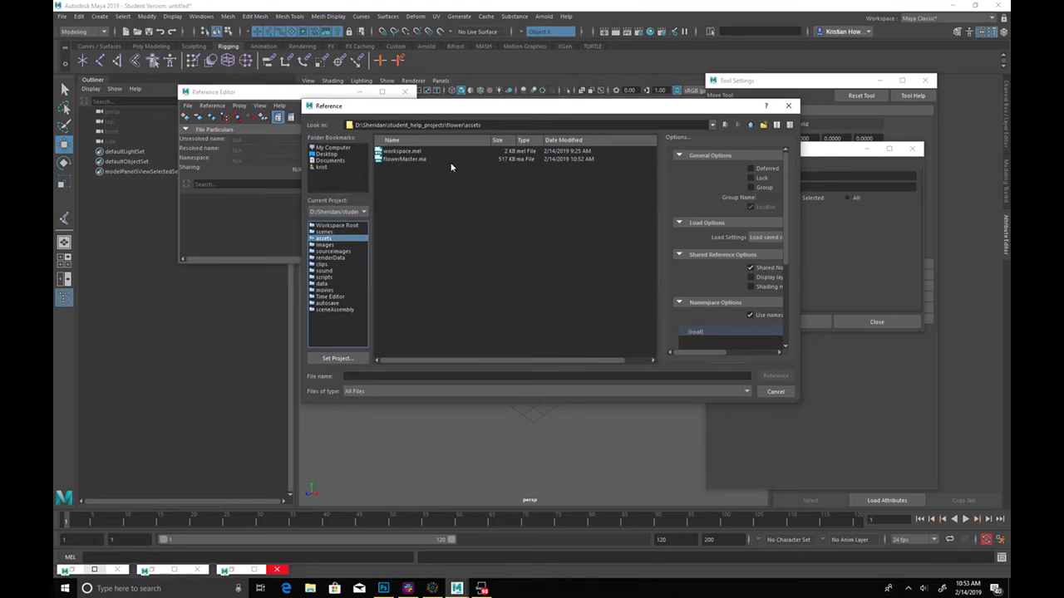
double_click(403, 158)
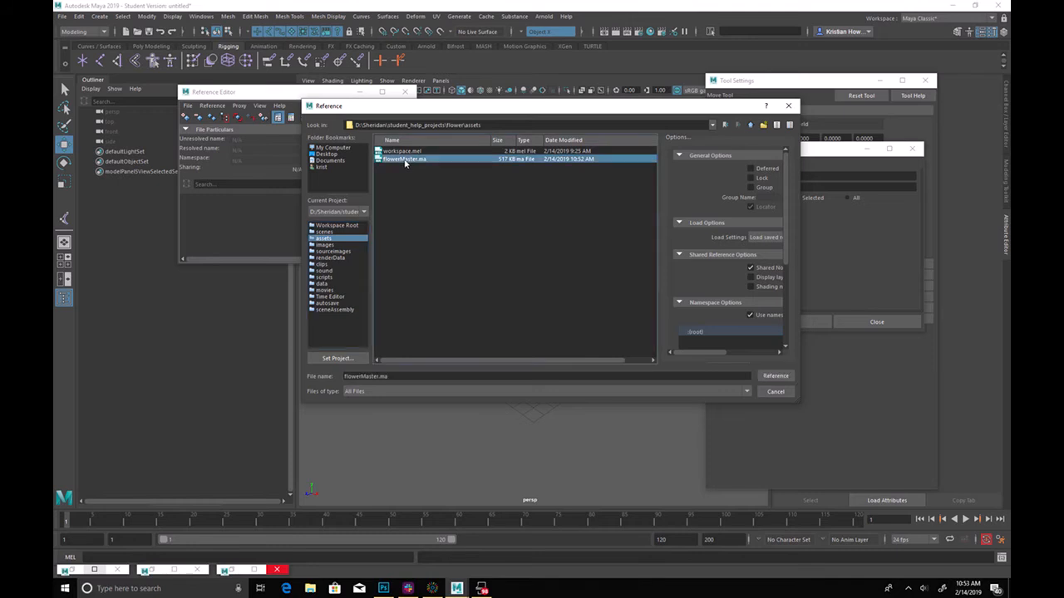
click(504, 302)
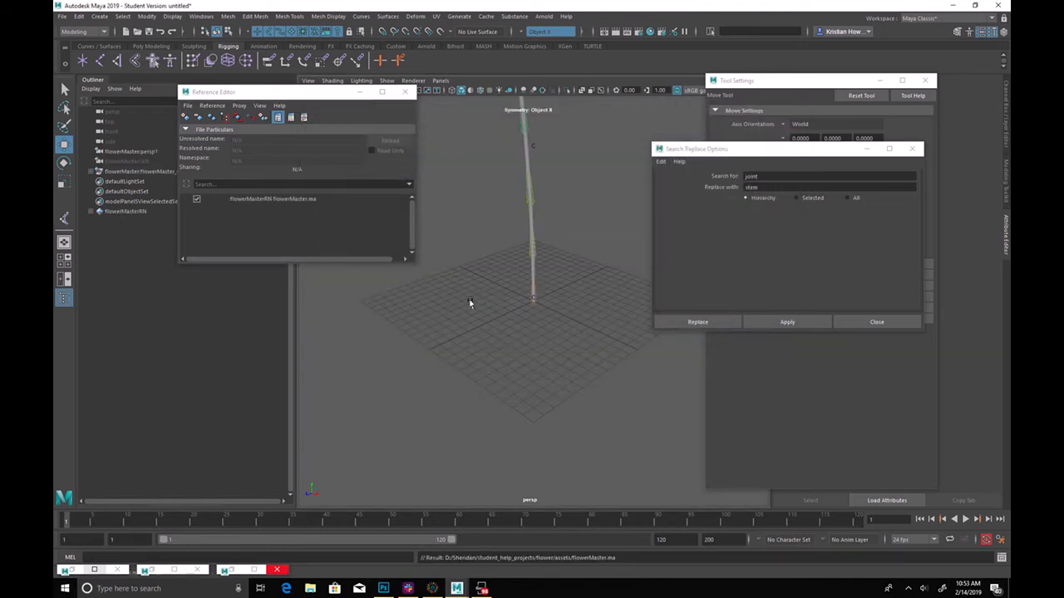
Reference flowerMaster.ma from the assets folder two more times, accepting the student version notice each time
click(188, 117)
double_click(420, 159)
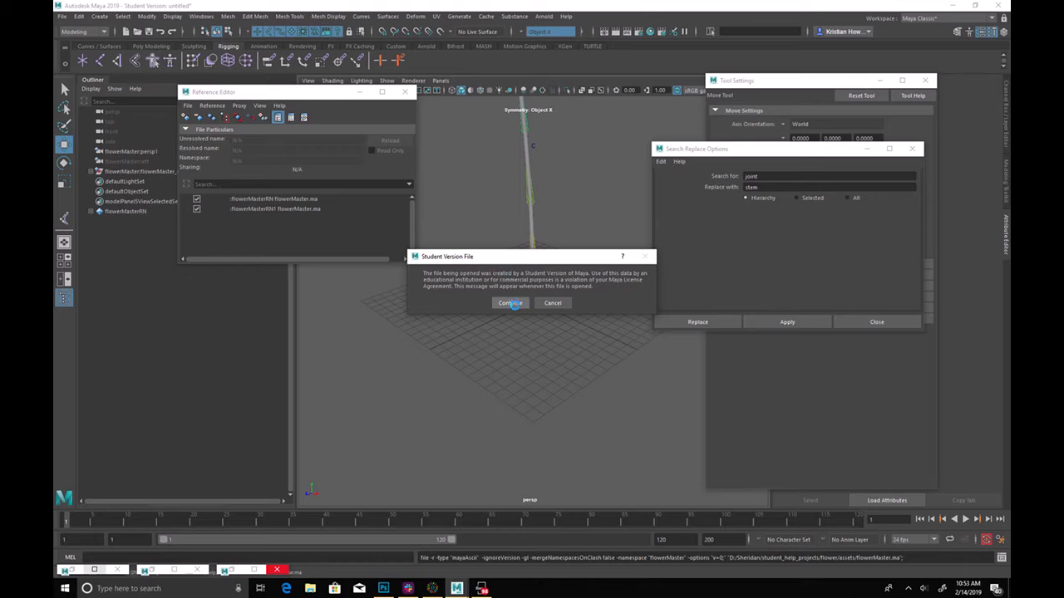
click(510, 303)
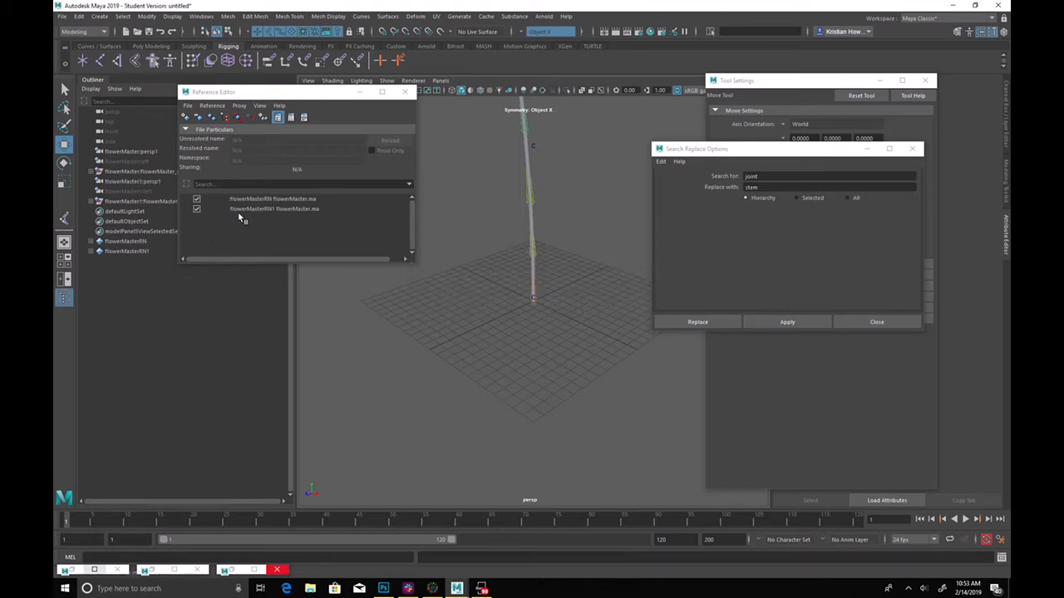
click(186, 117)
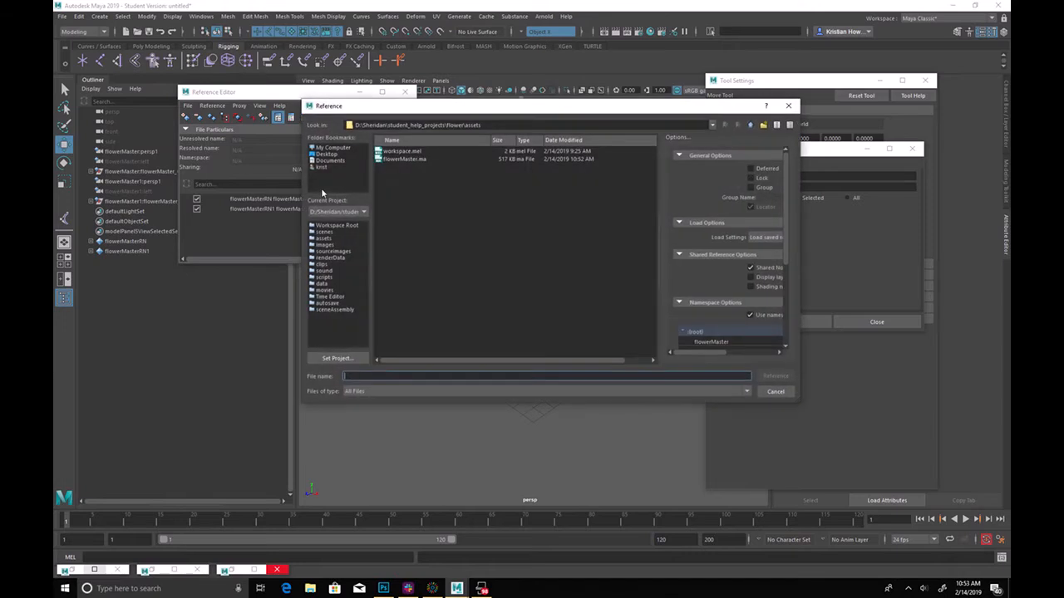
double_click(416, 157)
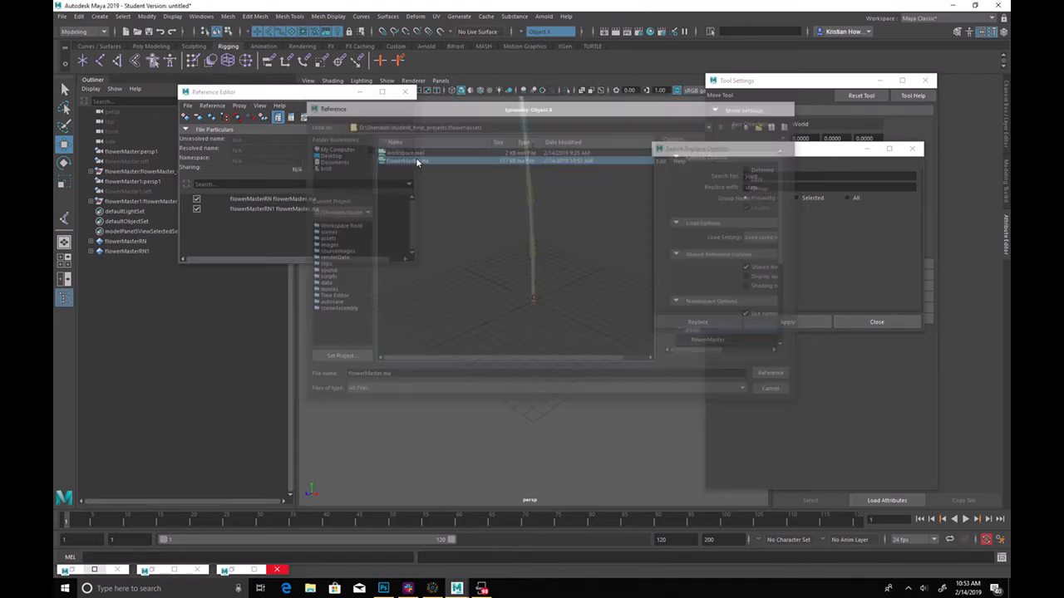
click(512, 303)
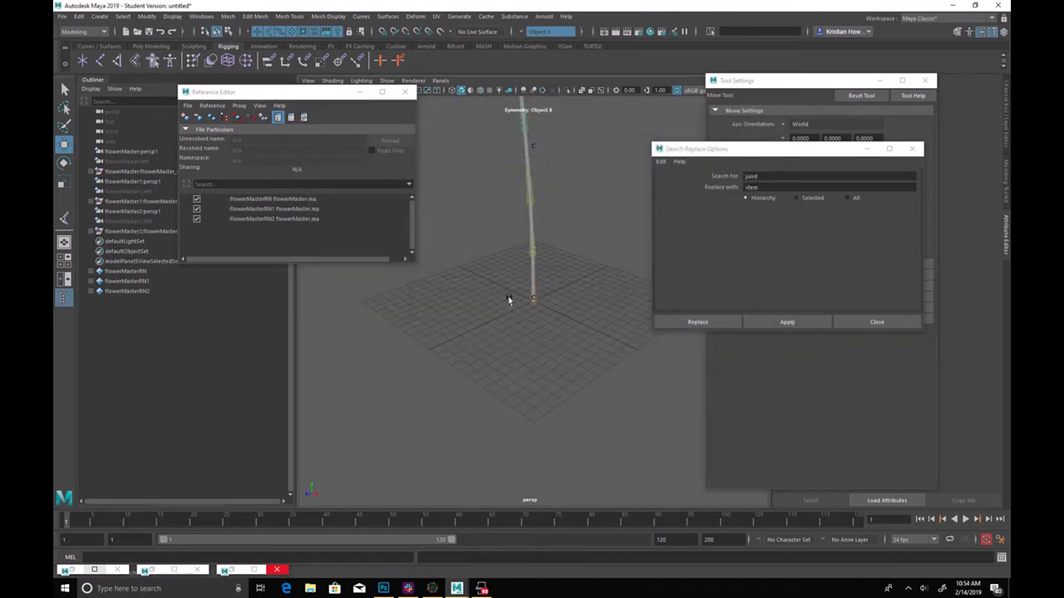
Clear the Reference Editor away from the view and look at flowerMaster2:flowerMaster_GRP in isolation, then return to the full scene
drag(311, 100, 791, 102)
alt+drag(493, 176, 472, 220)
alt+right_drag(472, 220, 330, 302)
alt+middle_drag(482, 245, 490, 310)
alt+drag(490, 311, 480, 297)
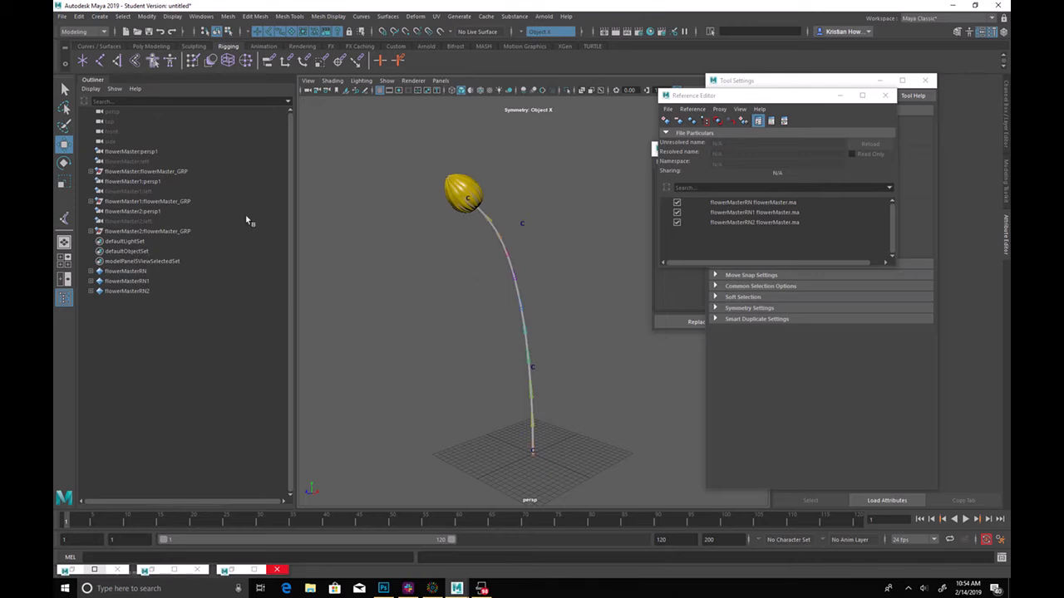
click(100, 232)
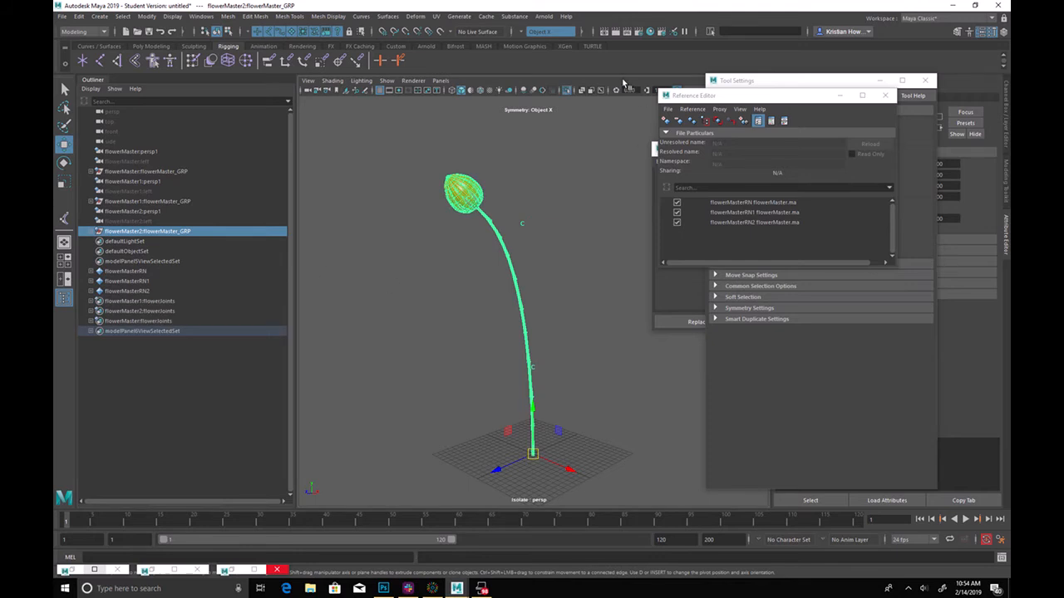
click(552, 357)
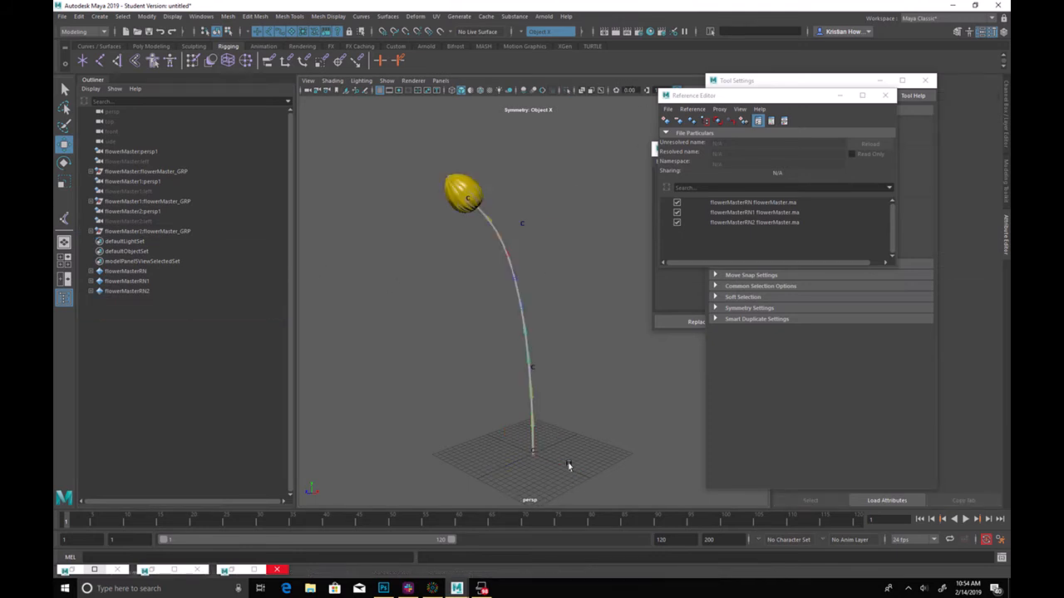
Limit selection to deformers and reposition the cluster handles of all three overlapping flowers to straighten their stems and turn the buds upright
click(303, 33)
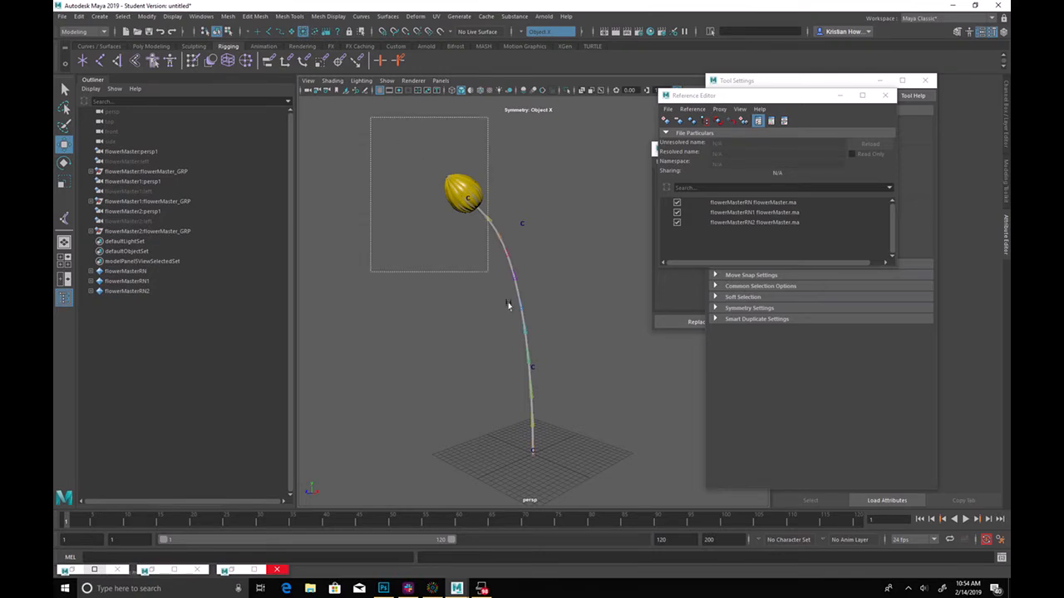
drag(371, 118, 659, 505)
drag(501, 470, 507, 465)
drag(577, 393, 624, 386)
drag(579, 259, 603, 255)
drag(543, 235, 677, 240)
alt+drag(615, 274, 582, 247)
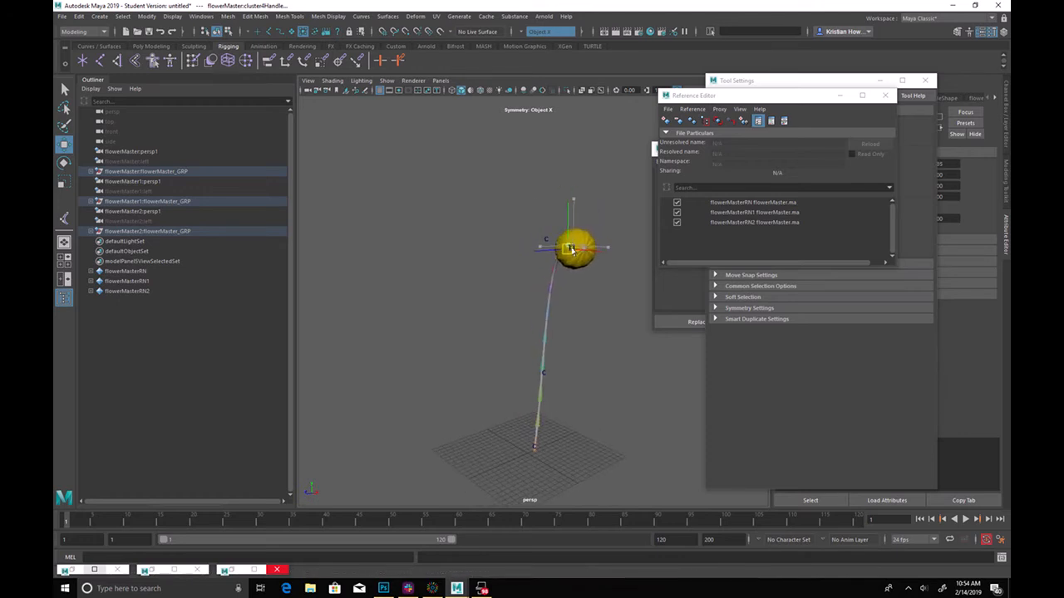
drag(507, 426, 565, 480)
drag(532, 404, 532, 429)
mouse_move(495, 342)
alt+mouse_down()
mouse_move(516, 333)
mouse_move(487, 323)
alt+mouse_up()
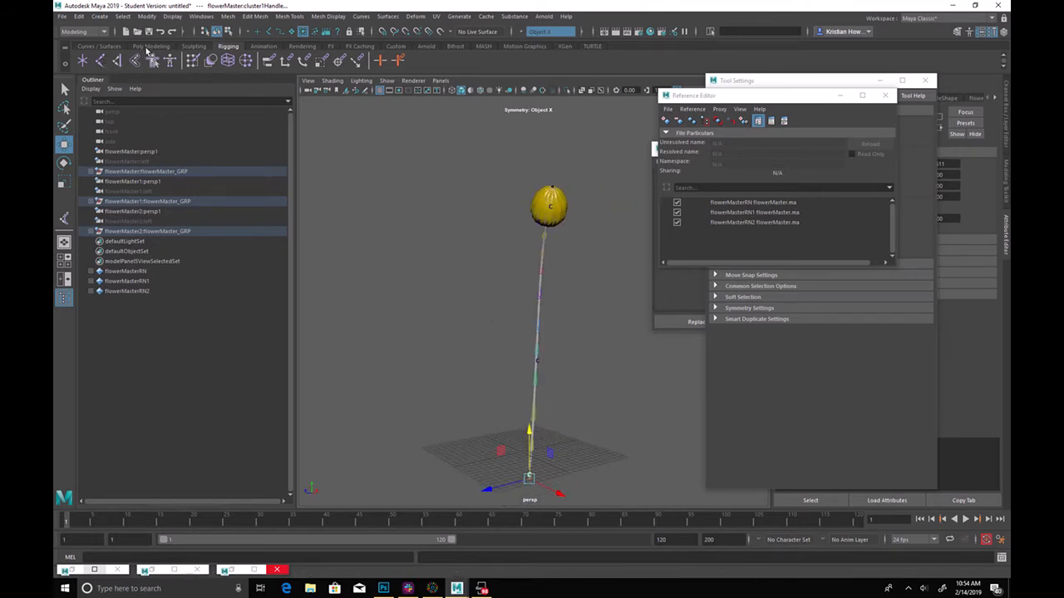
Create a polygon cylinder at the origin and enlarge it into a pot around the base of the stems
click(150, 46)
click(121, 63)
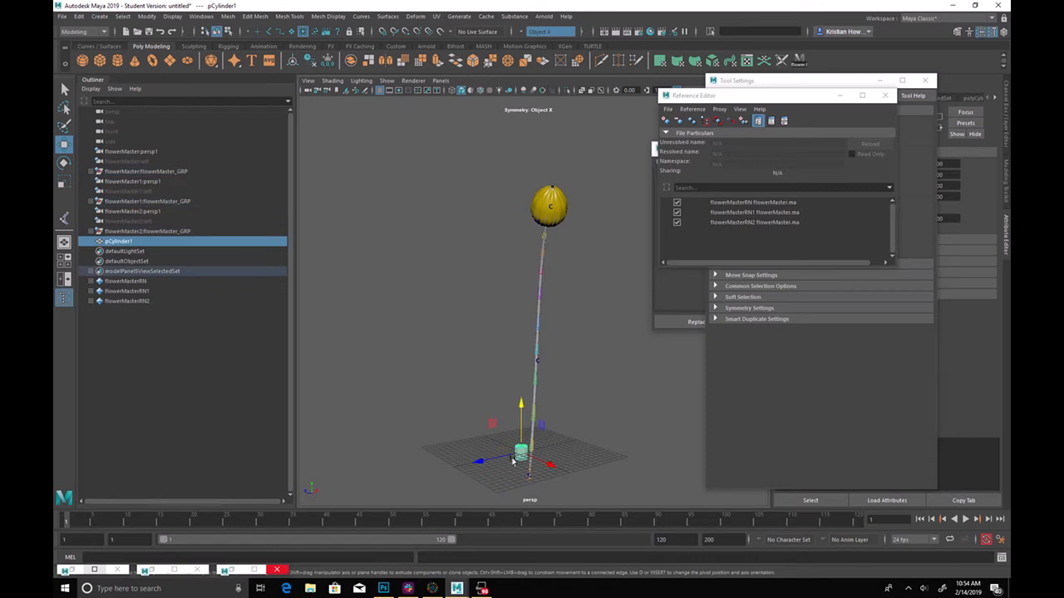
key(r)
drag(521, 453, 559, 442)
mouse_move(521, 408)
mouse_down()
mouse_move(519, 451)
mouse_move(521, 416)
mouse_up()
key(w)
click(524, 271)
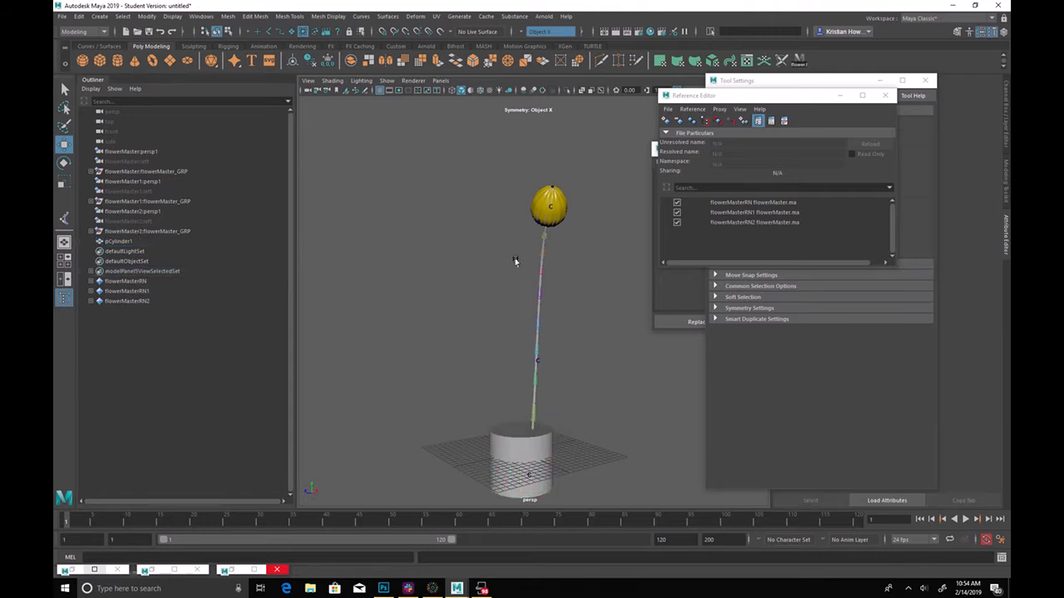
Examine the referenced flower groups flowerMaster1 and flowerMaster2 one at a time, using isolation to tell the overlapping flowers apart
alt+drag(525, 271, 407, 255)
click(147, 231)
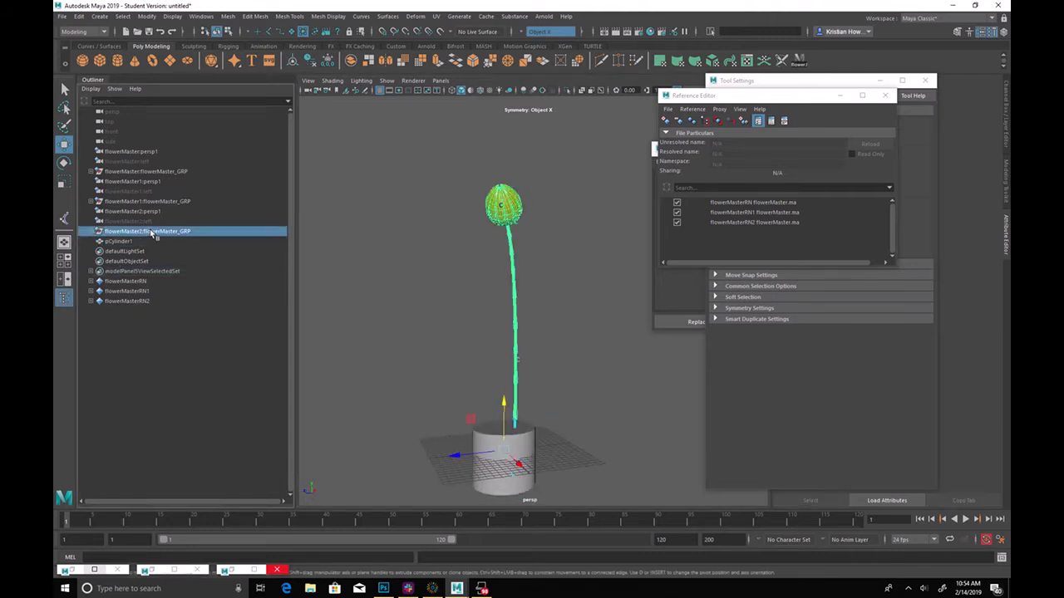
click(175, 202)
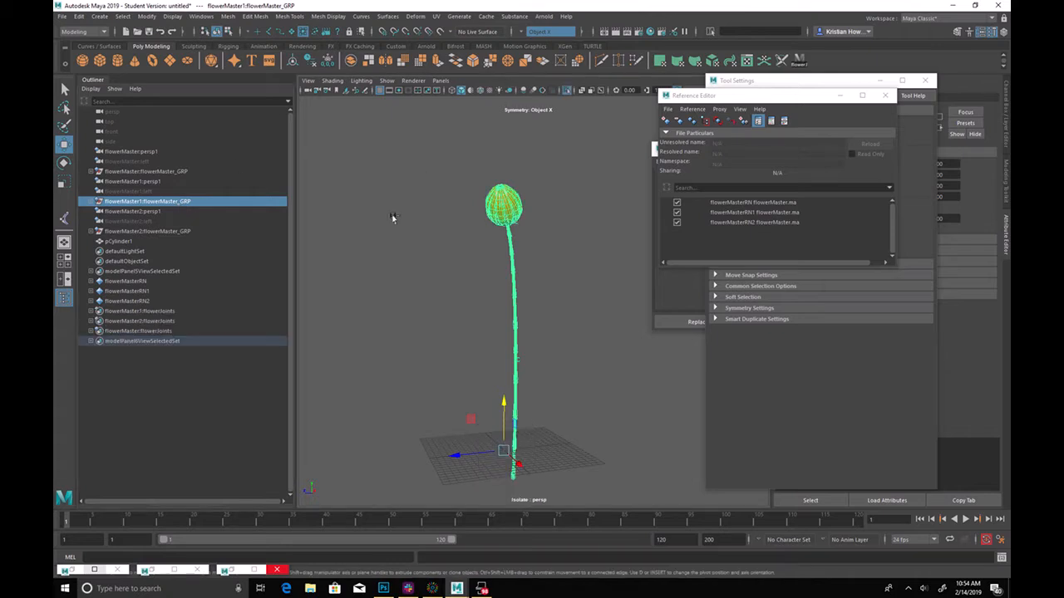
click(368, 233)
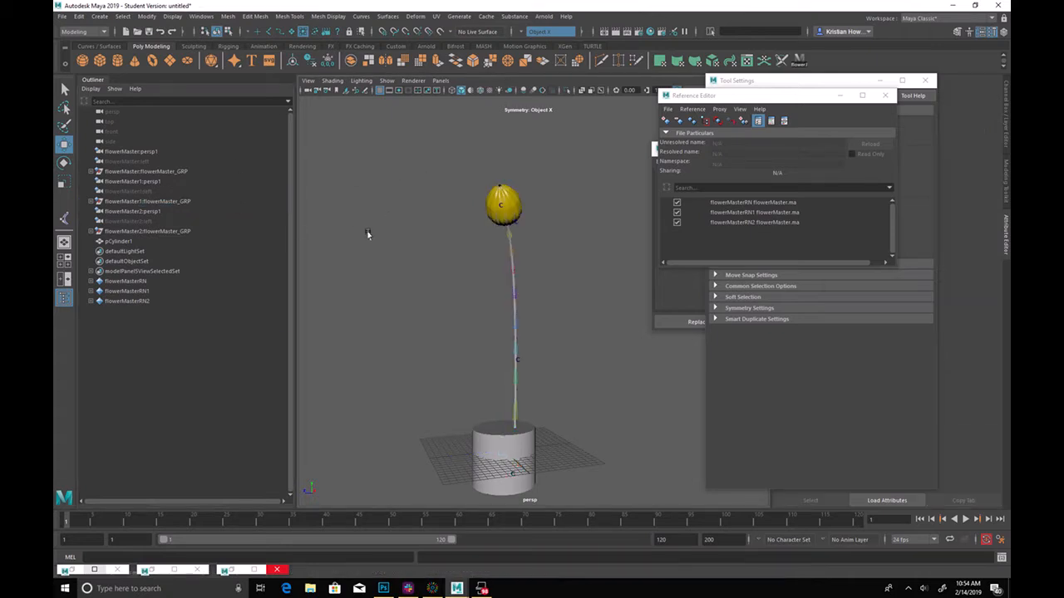
key(ctrl+1)
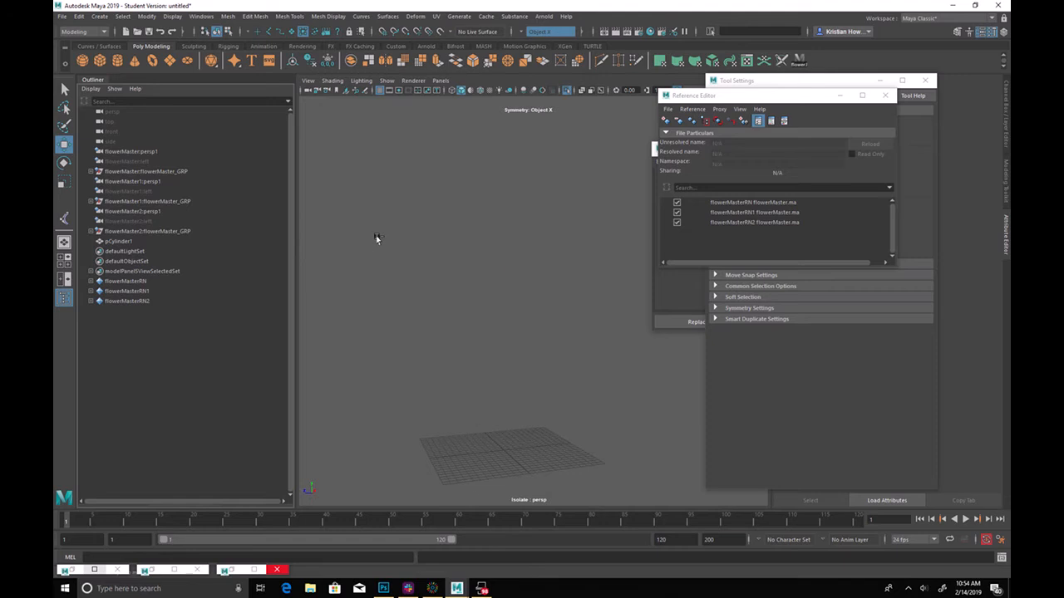
key(ctrl+1)
click(213, 232)
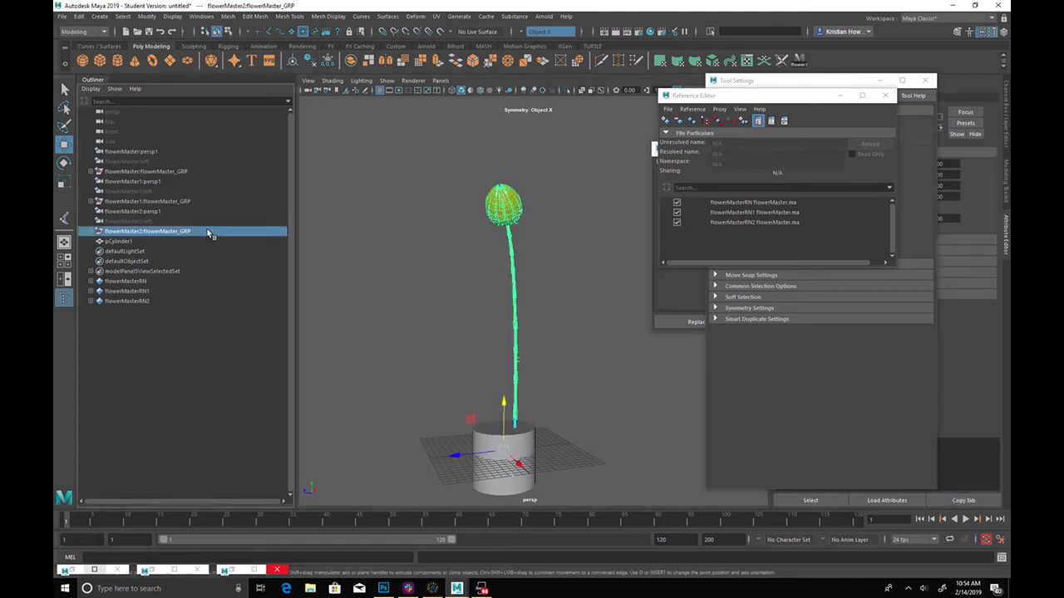
click(210, 202)
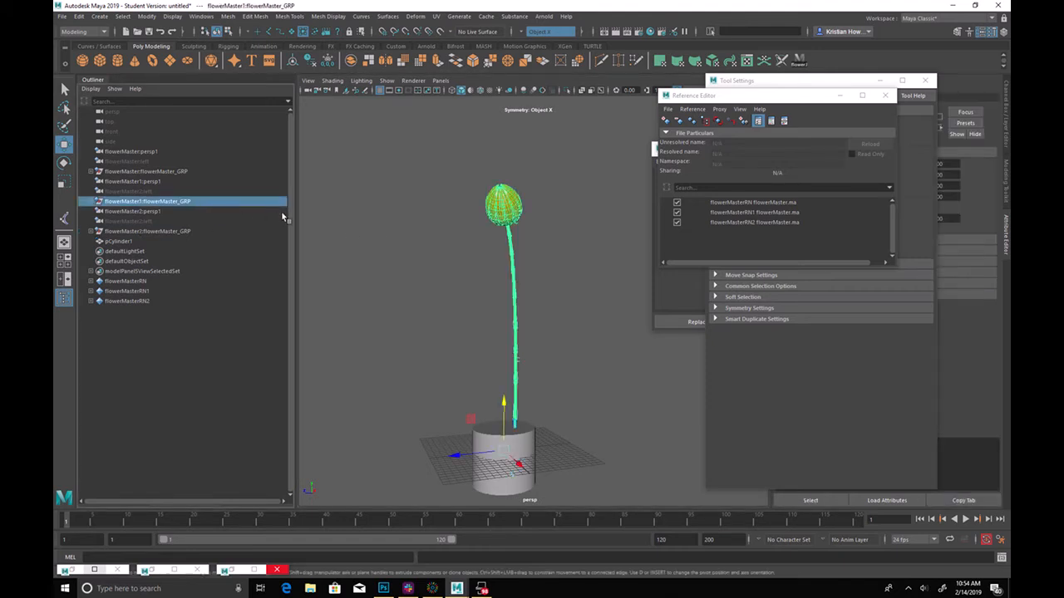
click(212, 231)
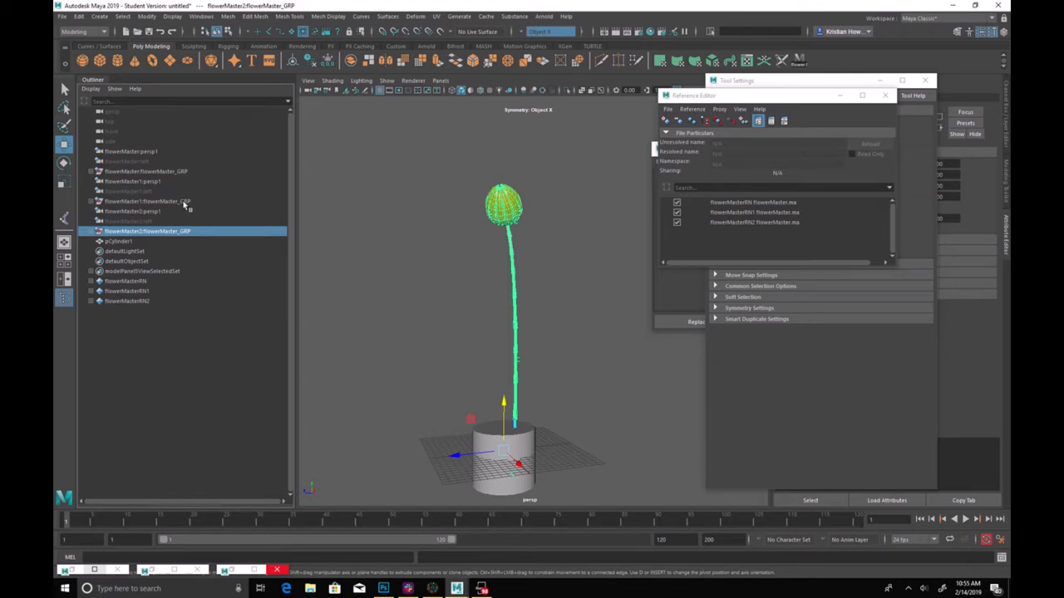
Expand flowerMaster1:flowerMaster_GRP and move its cluster1Handle through cluster4Handle together to set that flower beside the others in the pot
click(186, 204)
click(90, 202)
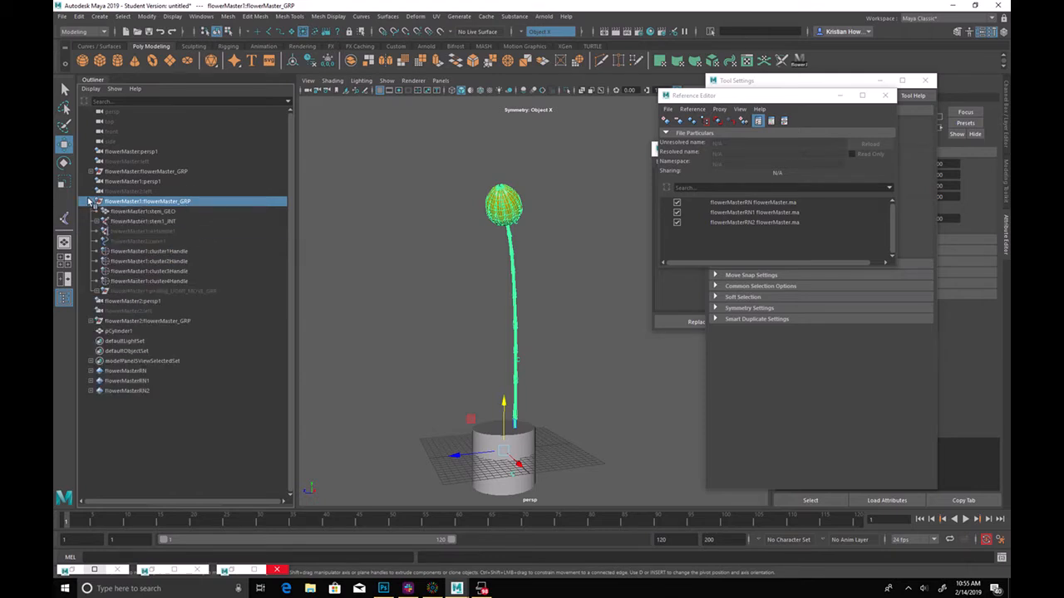
drag(178, 255, 183, 281)
alt+middle_drag(429, 359, 432, 325)
alt+right_drag(432, 325, 475, 301)
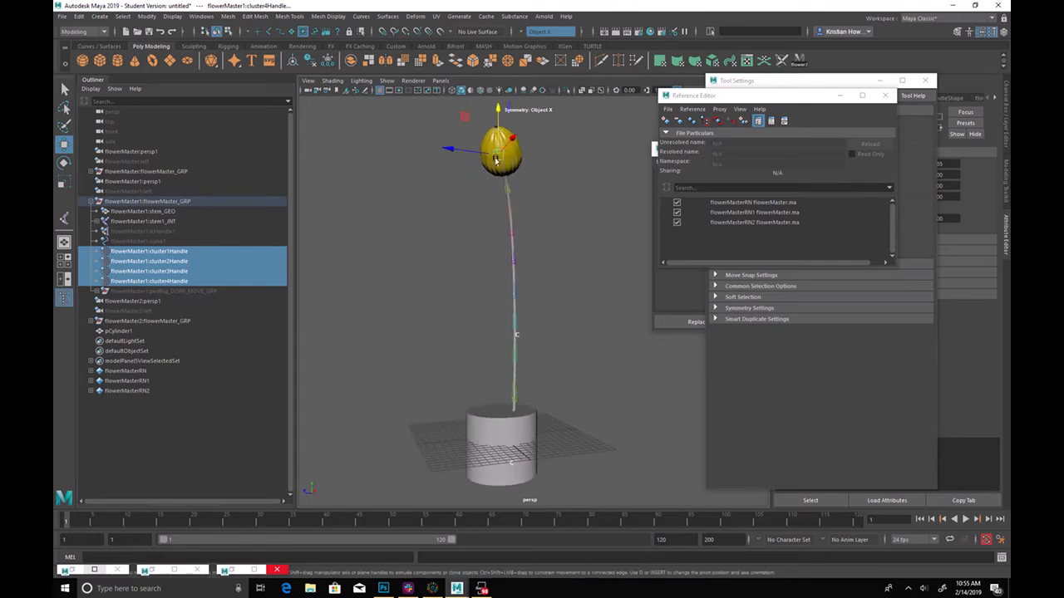
drag(478, 158, 476, 157)
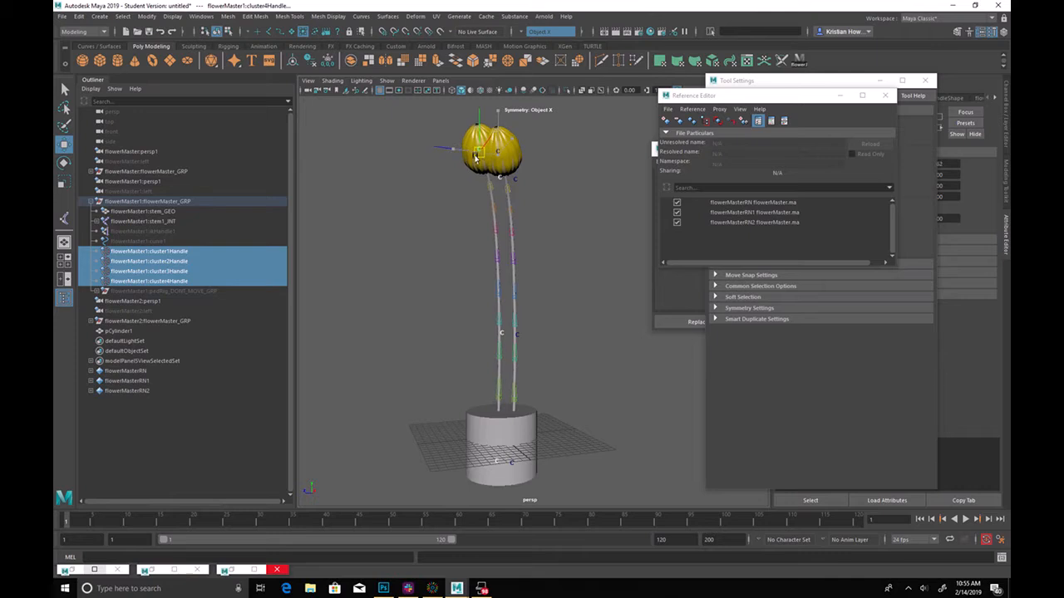
Bend the flowerMaster1 flower away from the others by repositioning its cluster2Handle, cluster3Handle and cluster4Handle
drag(455, 309, 471, 332)
drag(509, 240, 494, 224)
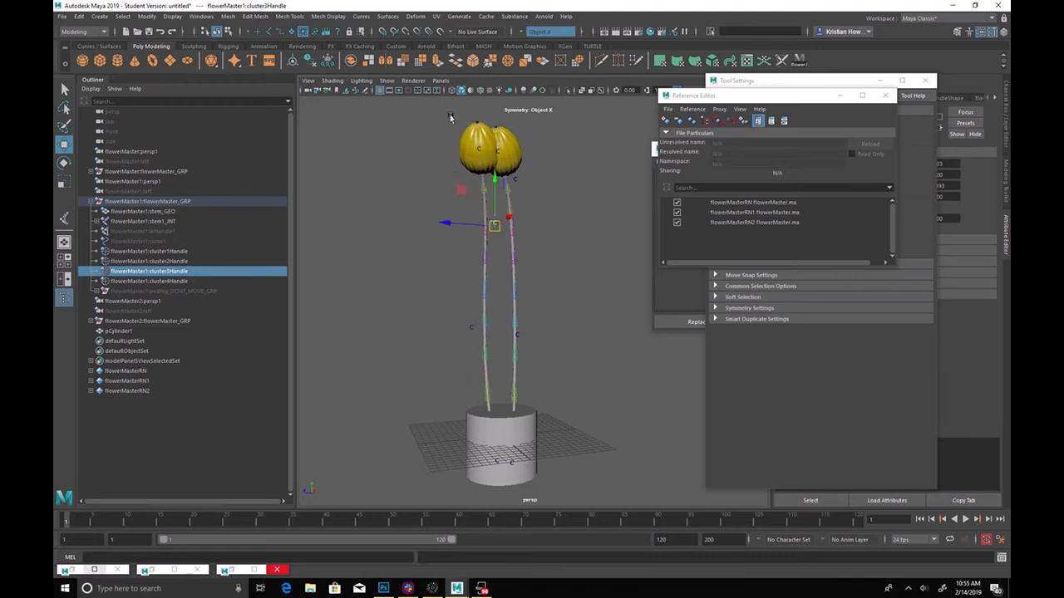
click(478, 150)
drag(479, 152, 406, 242)
alt+drag(480, 261, 468, 301)
click(471, 333)
drag(475, 337, 463, 311)
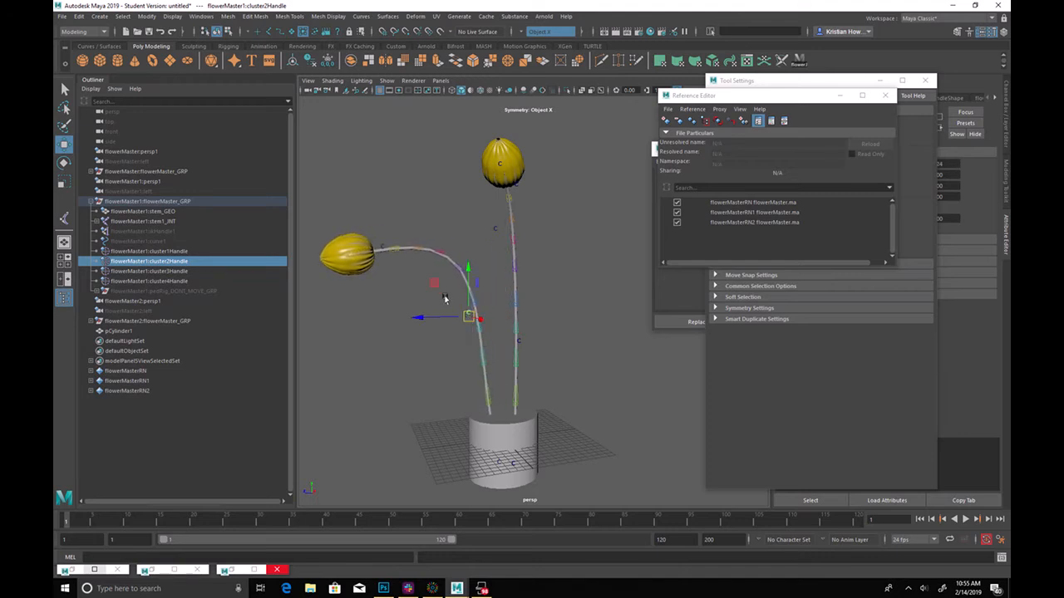
Raise the bent flowerMaster1 bud and reposition its cluster3Handle to soften the curve of the stem
click(495, 228)
drag(494, 232, 477, 247)
click(384, 248)
drag(384, 248, 333, 212)
click(427, 249)
drag(427, 249, 532, 230)
click(507, 321)
mouse_move(507, 320)
alt+mouse_down()
mouse_move(551, 318)
mouse_move(385, 310)
mouse_move(487, 337)
mouse_move(447, 333)
mouse_move(504, 327)
alt+mouse_up()
alt+drag(428, 319, 594, 322)
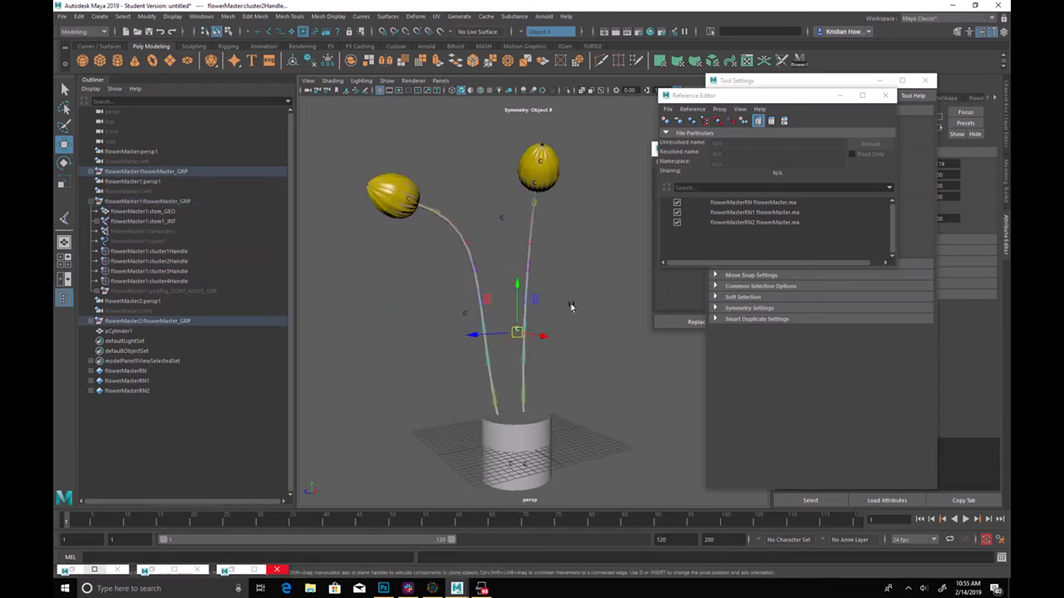
drag(488, 203, 510, 235)
alt+drag(510, 235, 422, 314)
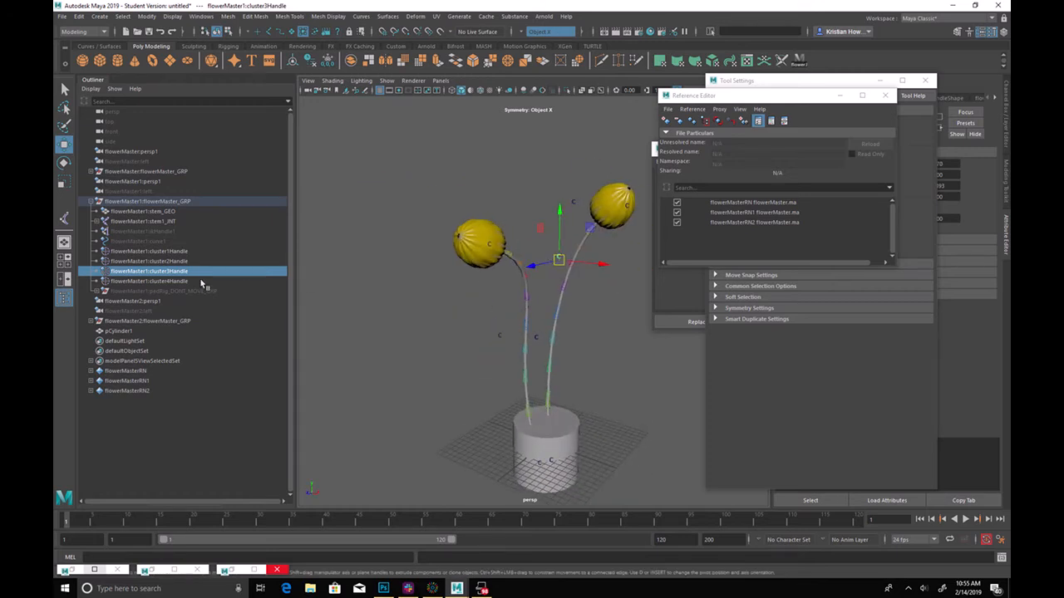
Expand flowerMaster:flowerMaster_GRP and move its cluster1Handle through cluster4Handle together to set that bud lower than the one it overlaps
click(158, 201)
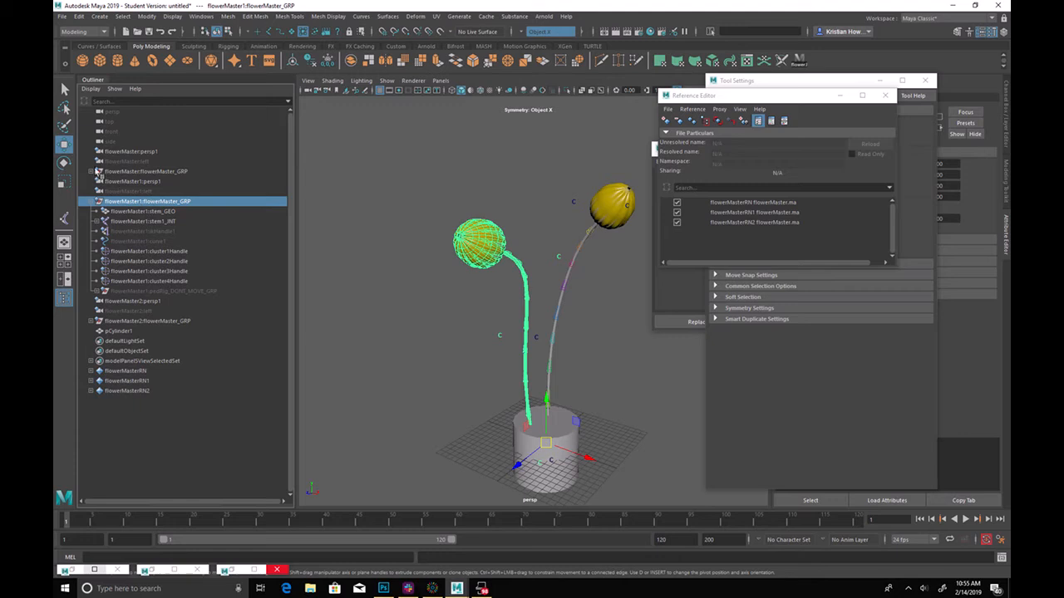
click(90, 172)
drag(192, 226, 194, 254)
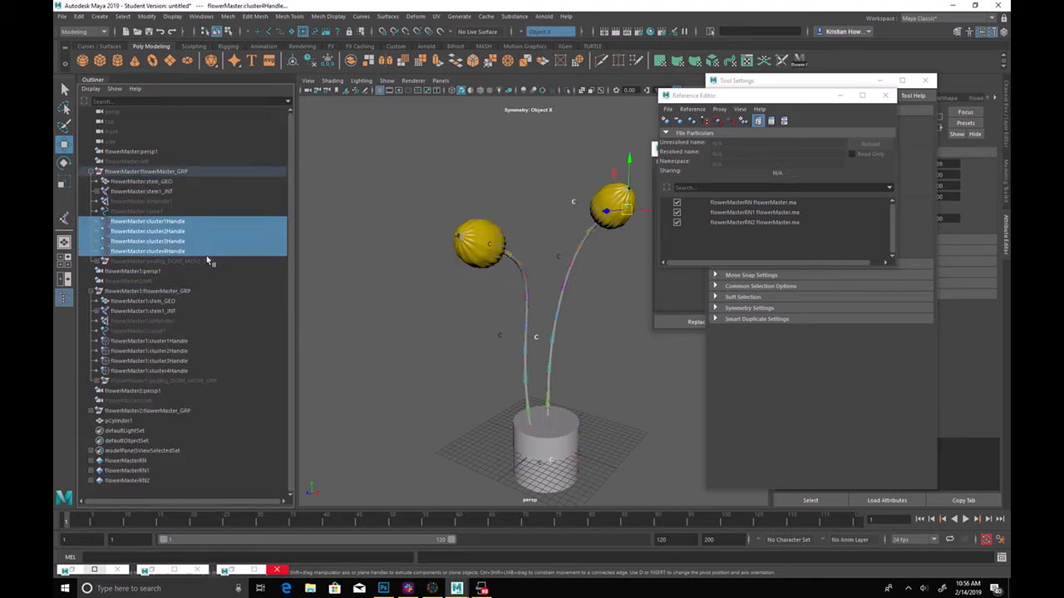
alt+drag(496, 345, 500, 430)
drag(526, 343, 522, 338)
alt+drag(446, 307, 530, 358)
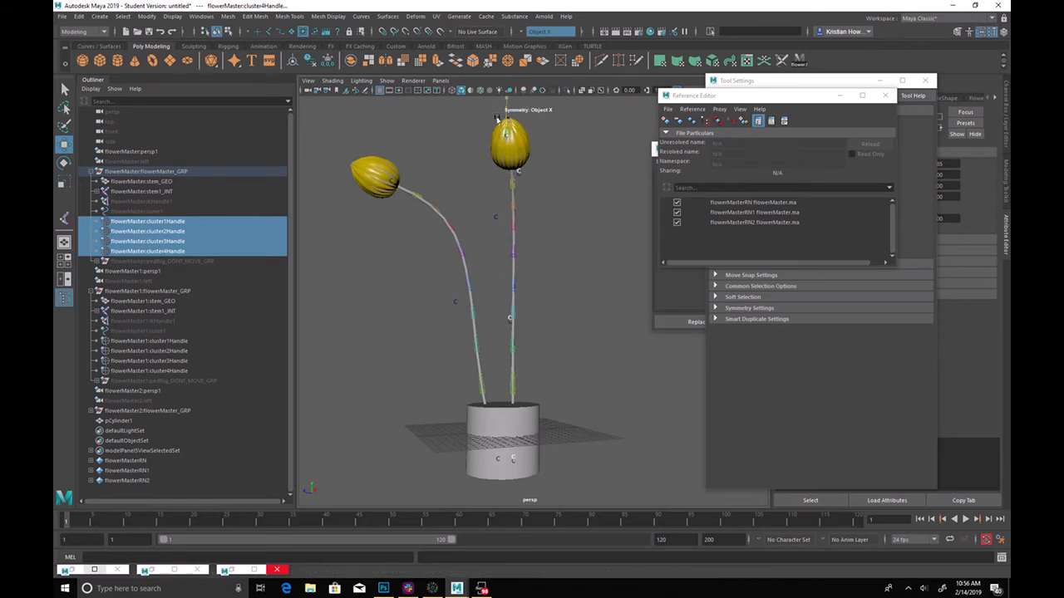
drag(502, 109, 496, 152)
alt+drag(516, 273, 527, 290)
Shift the same four flowerMaster cluster handles sideways so that flower's stem stands apart inside the pot
alt+middle_drag(527, 290, 534, 340)
alt+right_drag(534, 340, 572, 325)
alt+drag(573, 325, 556, 307)
click(557, 244)
alt+drag(557, 244, 609, 276)
key(ctrl+z)
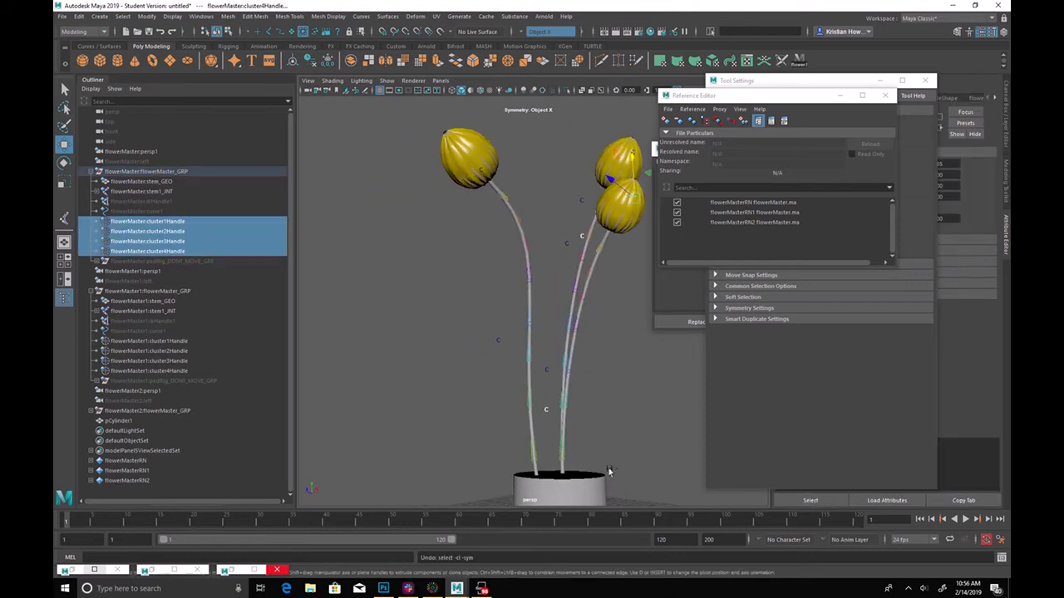
alt+drag(605, 430, 562, 430)
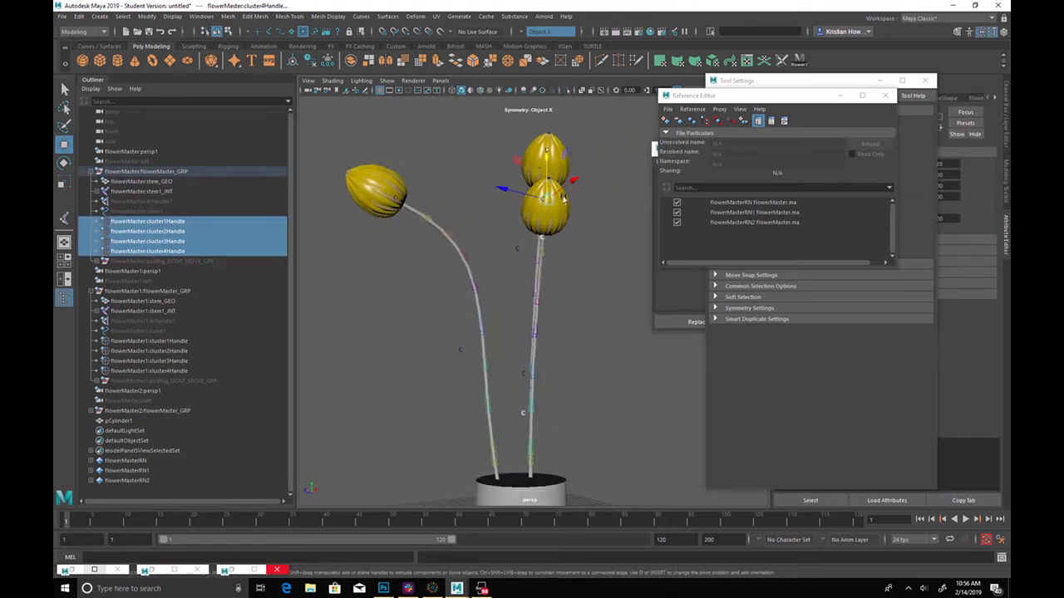
drag(536, 196, 518, 196)
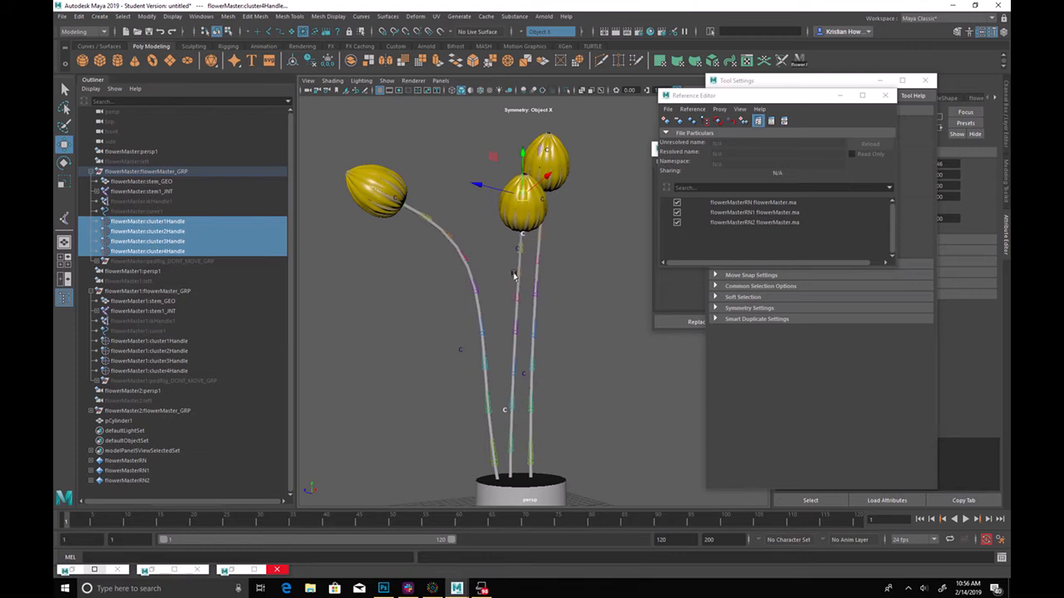
Undo the most recent cluster handle selections and moves
key(ctrl+z)
key(ctrl+z)
key(ctrl+z)
key(ctrl+z)
key(ctrl+z)
key(ctrl+z)
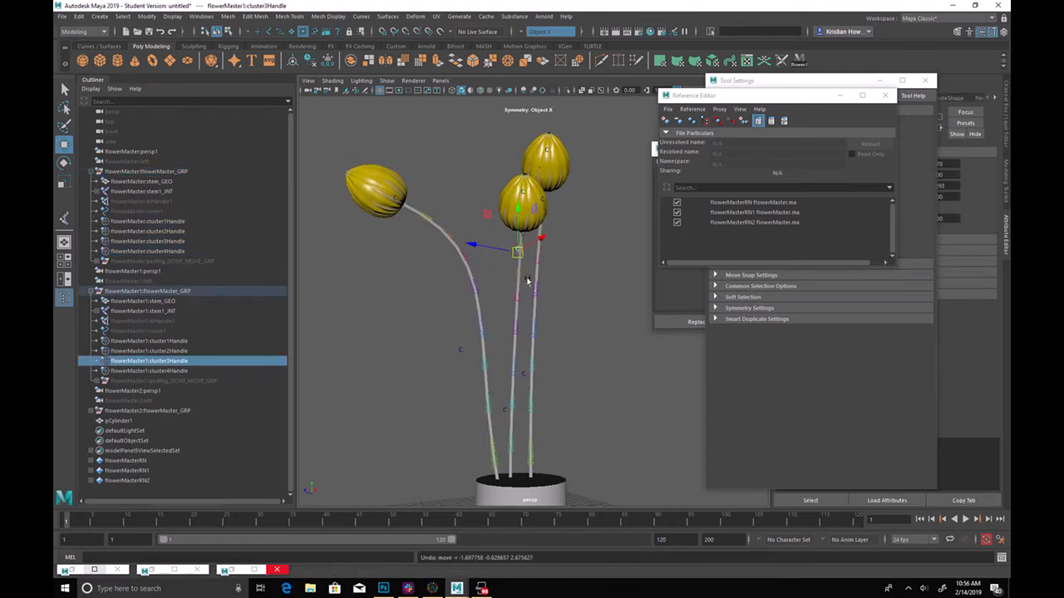
Lower the cluster handles of one central flower and pull its bud down so the stem droops
click(524, 238)
key(w)
drag(523, 236, 525, 268)
click(633, 227)
drag(638, 230, 501, 334)
alt+drag(512, 298, 515, 251)
Adjust flowerMaster:cluster3Handle and the neighbouring cluster handles so the three stems fan out in different directions above the pot
click(196, 241)
alt+drag(473, 271, 464, 416)
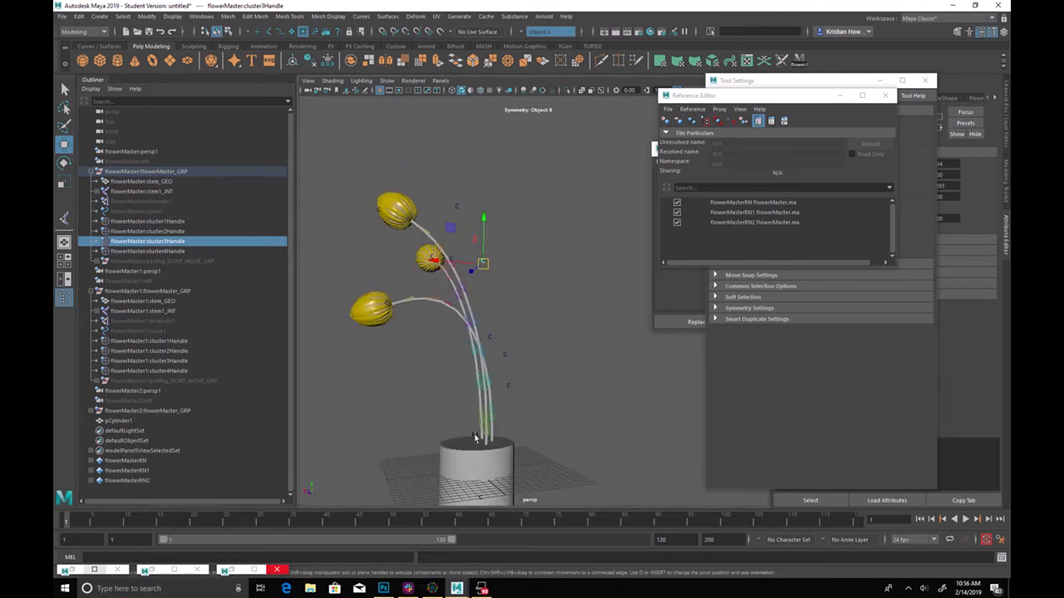
drag(438, 459, 438, 459)
alt+drag(498, 474, 492, 381)
drag(443, 446, 432, 447)
alt+drag(401, 337, 524, 362)
alt+middle_drag(524, 362, 499, 396)
drag(460, 255, 502, 278)
alt+drag(502, 278, 506, 285)
alt+right_drag(505, 286, 380, 258)
alt+drag(380, 258, 453, 308)
alt+middle_drag(454, 308, 428, 357)
alt+right_drag(428, 358, 478, 316)
alt+middle_drag(478, 316, 433, 284)
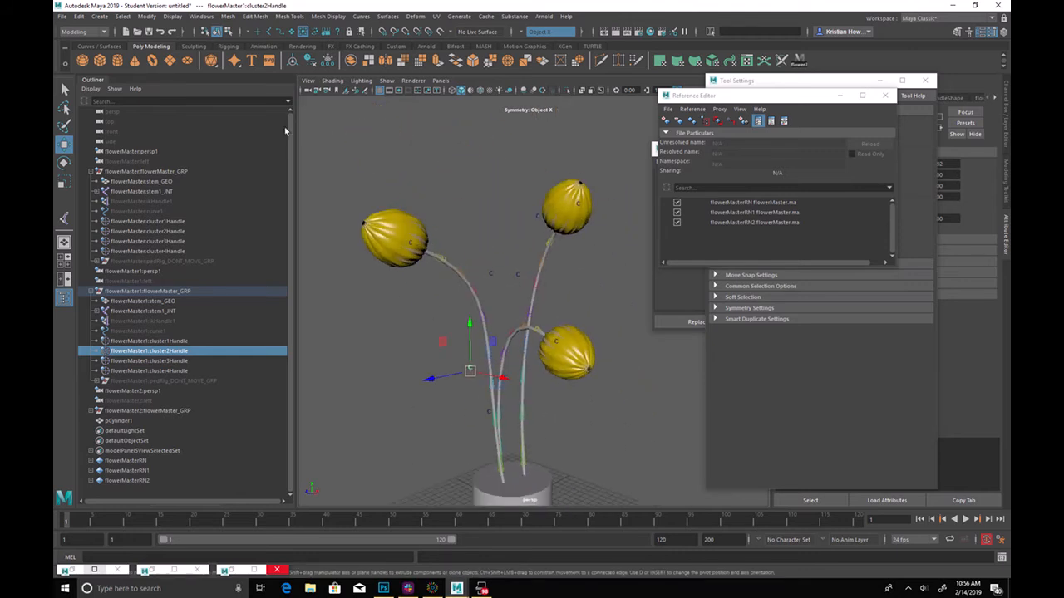
Reference flowerMaster.ma into the scene once more as a fourth flower, accepting the student version notice
click(62, 16)
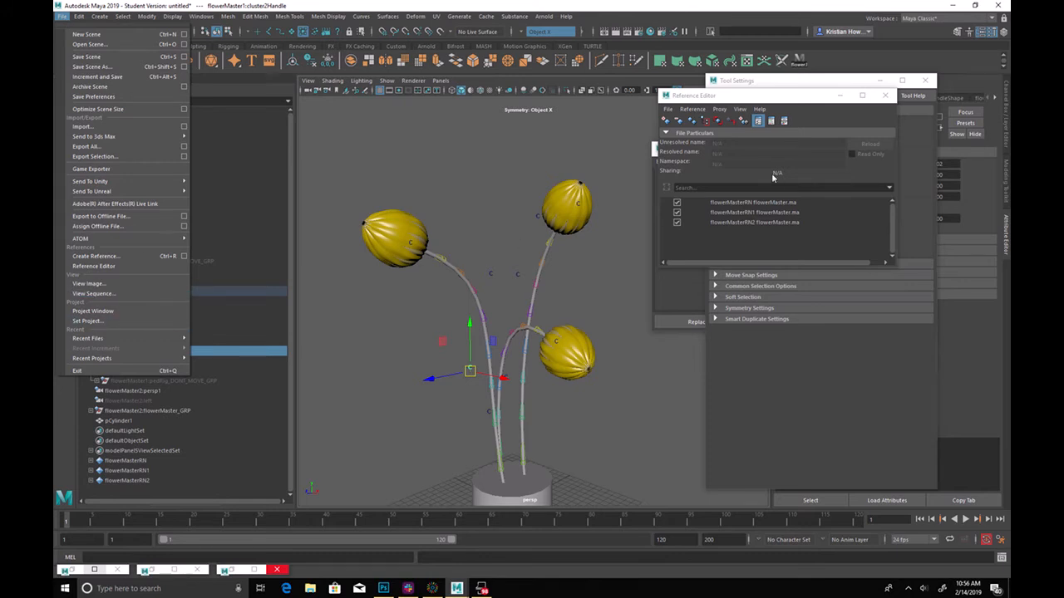
click(665, 120)
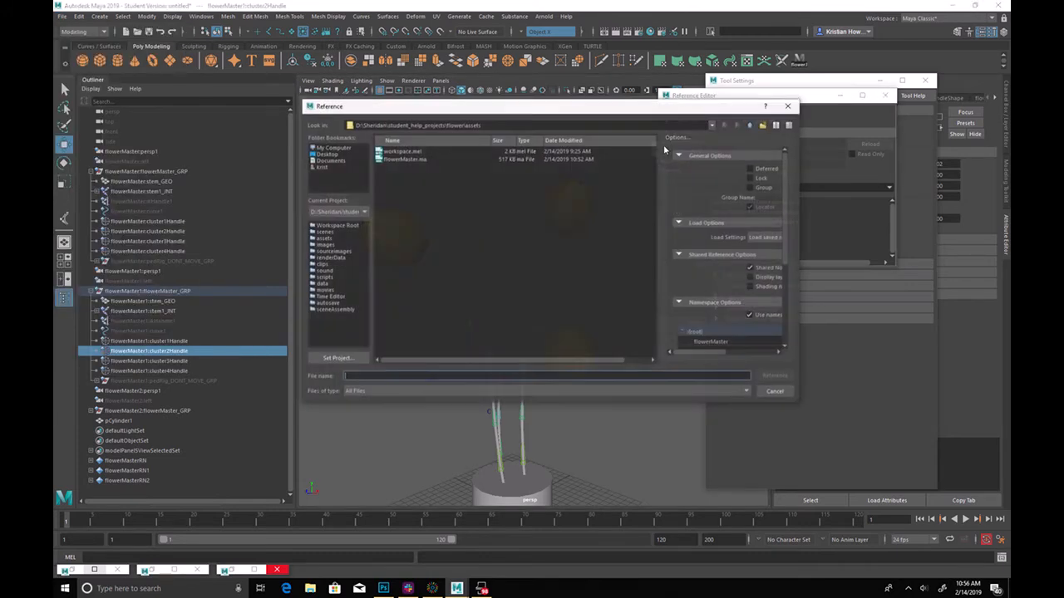
double_click(416, 159)
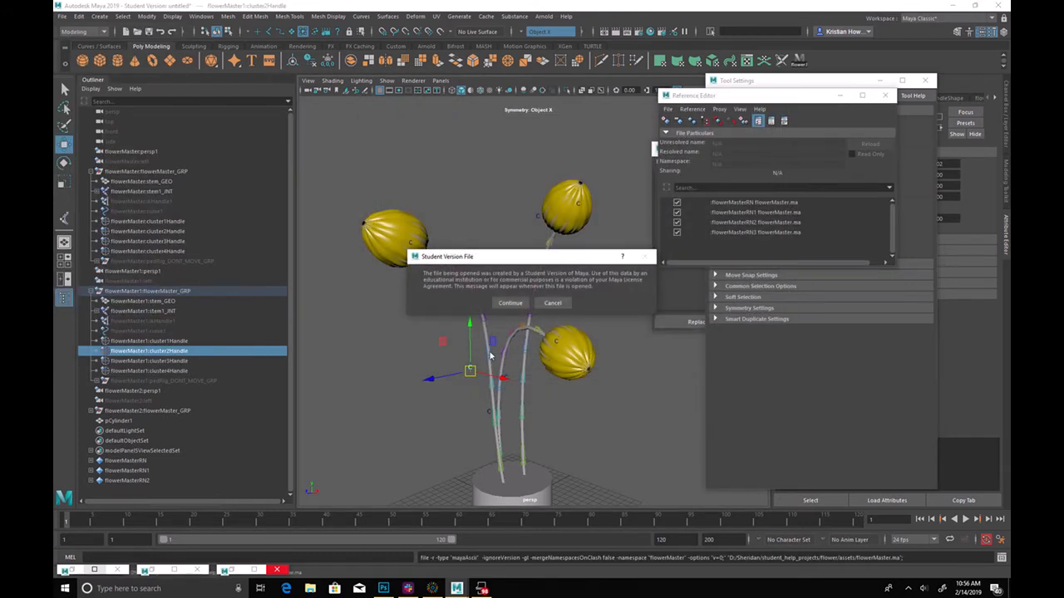
click(510, 302)
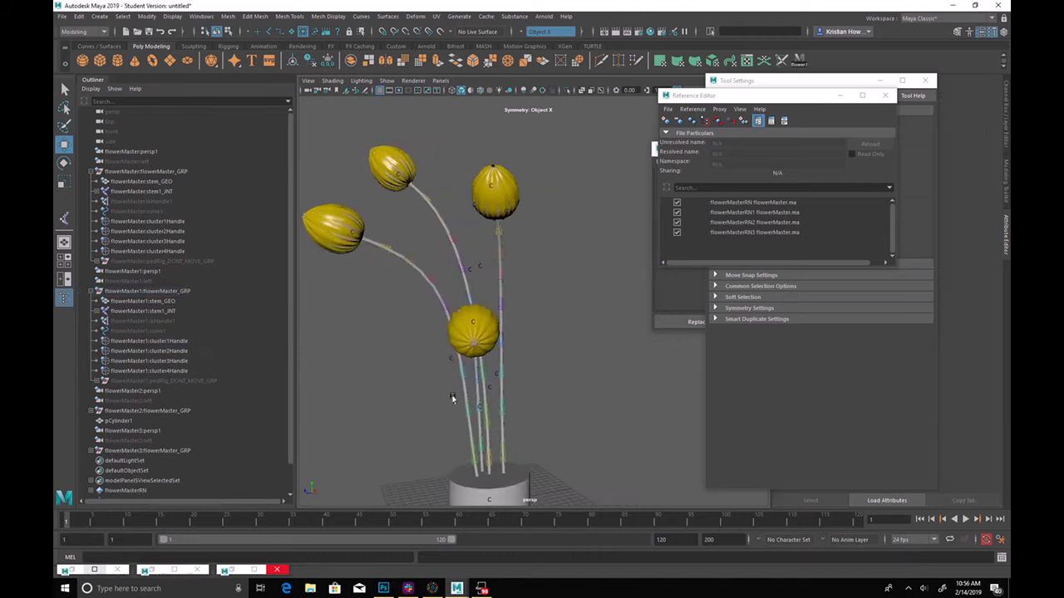
Pose the new flowerMaster3 flower with its cluster handles, including cluster3Handle and cluster2Handle, to separate it from the others
alt+drag(467, 267, 486, 259)
click(413, 169)
alt+drag(413, 169, 431, 198)
alt+drag(456, 233, 480, 206)
key(ctrl+z)
key(q)
key(w)
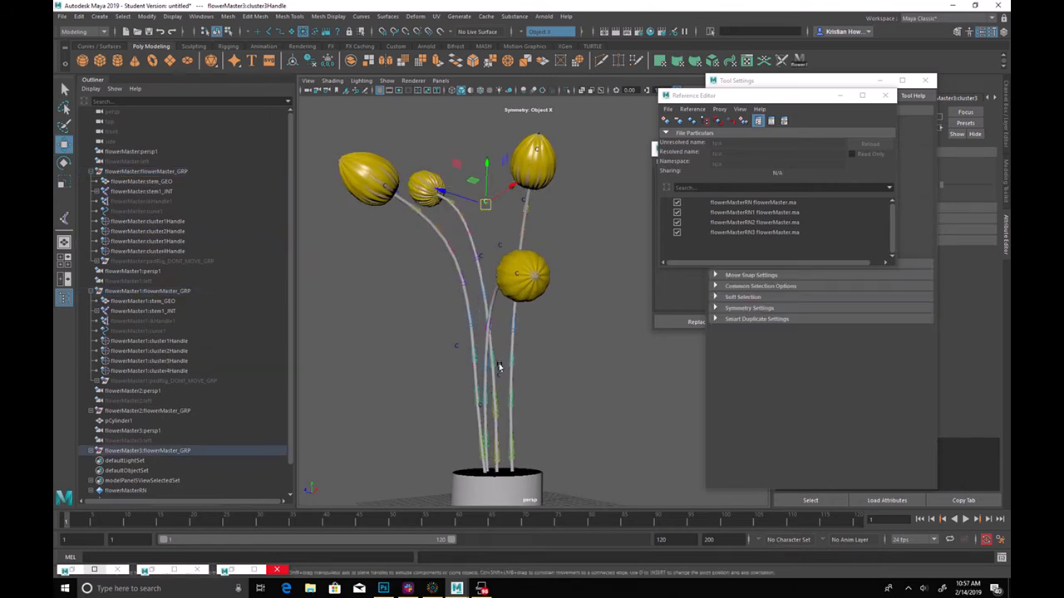
click(500, 368)
click(499, 372)
alt+drag(503, 381, 717, 164)
click(483, 381)
Reference flowerMaster.ma again as a fifth flower, accepting the student version notice
click(666, 122)
double_click(406, 160)
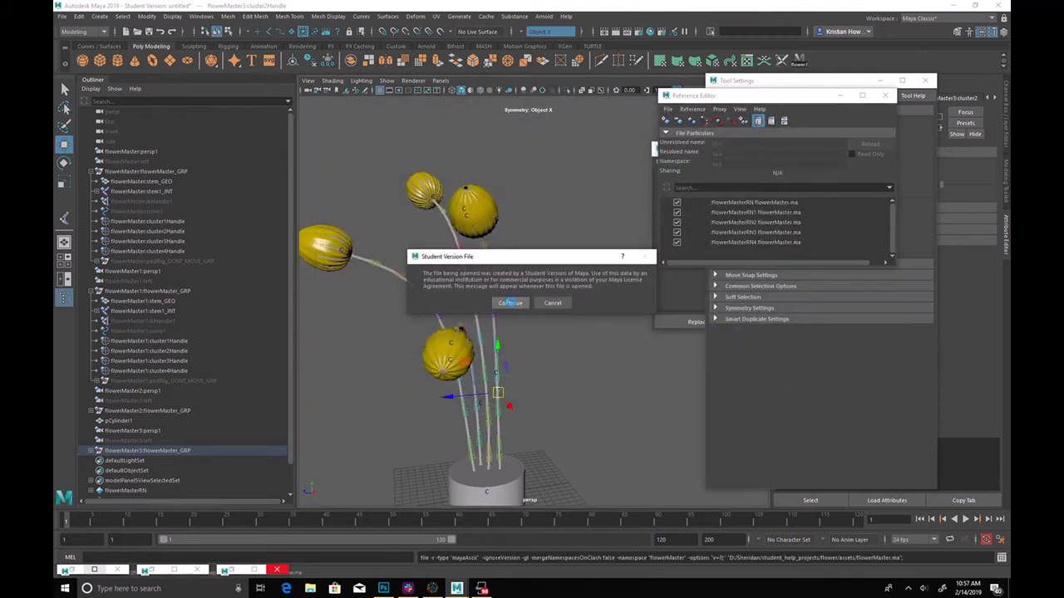
click(507, 303)
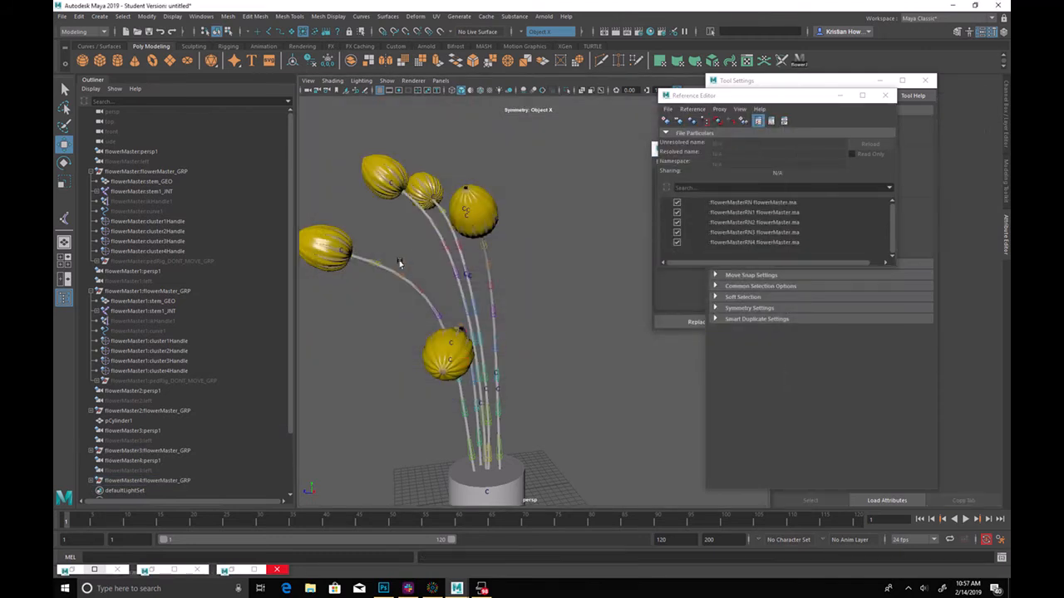
Move flowerMaster4:cluster4Handle across the bouquet so that flower bends toward the empty side
click(386, 181)
drag(388, 180, 512, 226)
alt+drag(480, 259, 470, 255)
key(ctrl+z)
drag(396, 183, 555, 218)
mouse_move(542, 266)
alt+mouse_down()
mouse_move(416, 280)
mouse_move(539, 275)
alt+mouse_up()
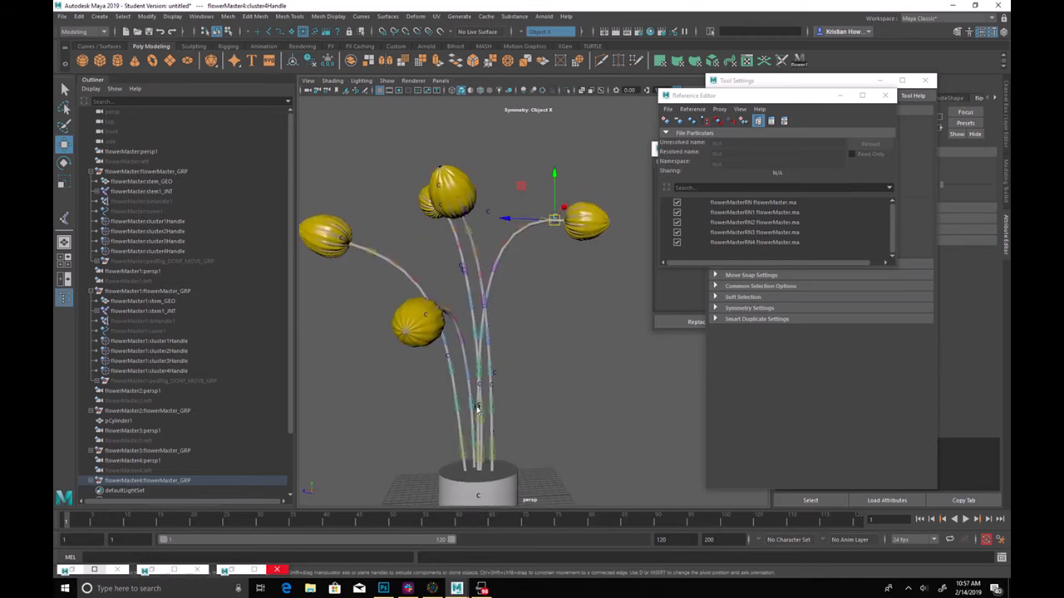
click(568, 353)
mouse_move(606, 325)
alt+mouse_down()
mouse_move(522, 337)
mouse_move(602, 326)
alt+mouse_up()
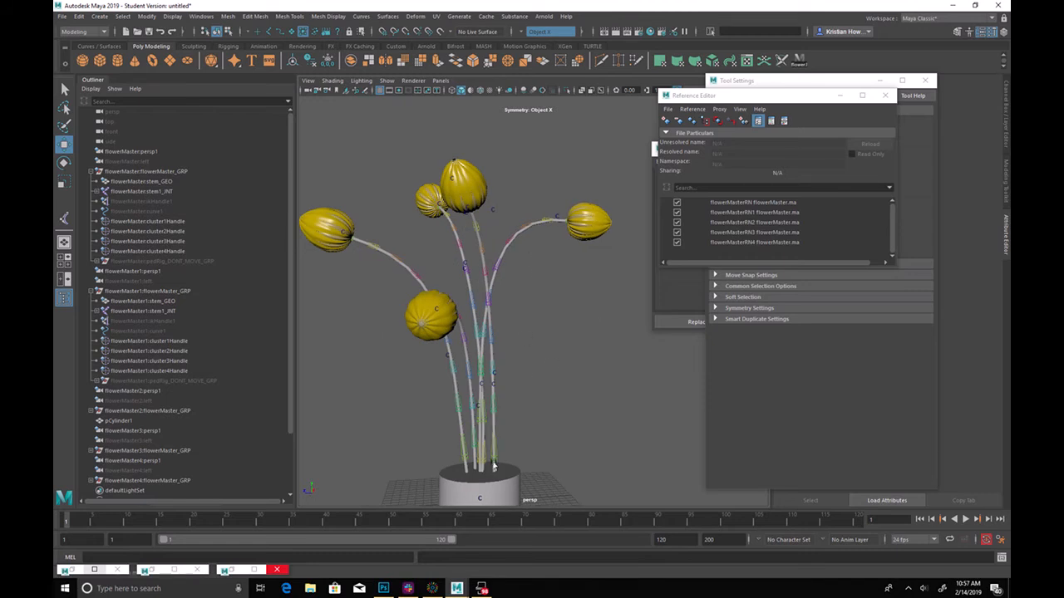
Reposition the low cluster handle near the stem bases and refine flowerMaster4:cluster4Handle to finish that flower's bend
alt+drag(493, 445, 502, 373)
click(484, 424)
drag(484, 428, 468, 484)
mouse_move(572, 373)
alt+mouse_down()
mouse_move(548, 383)
mouse_move(554, 372)
alt+mouse_up()
drag(574, 217, 571, 342)
alt+right_drag(571, 342, 591, 350)
alt+drag(563, 408, 546, 355)
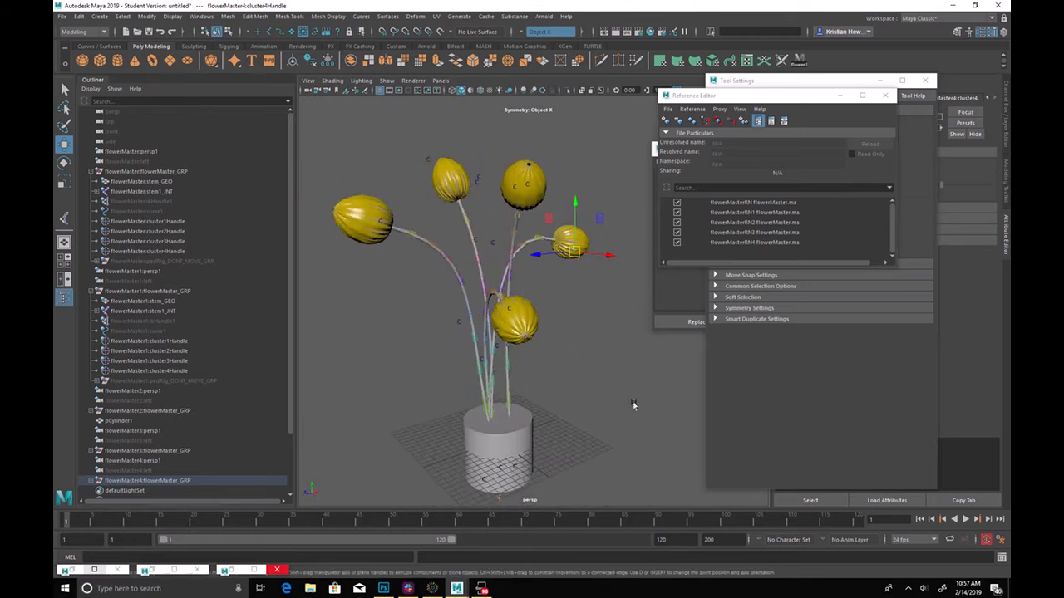
Play the blooming animation, stop it at frame 71 and examine the opened flowers from close up
click(971, 518)
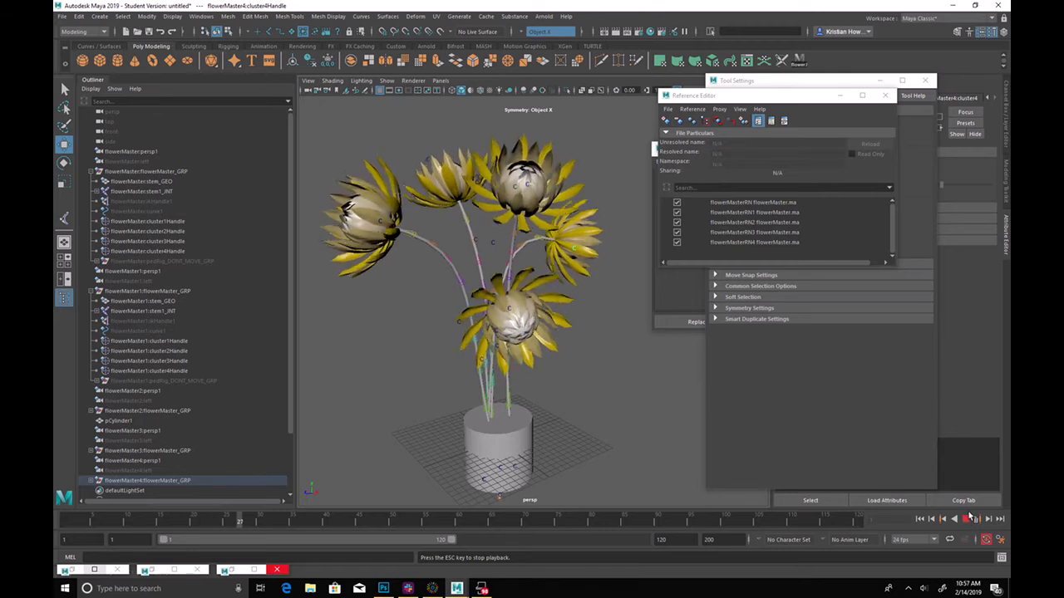
click(714, 408)
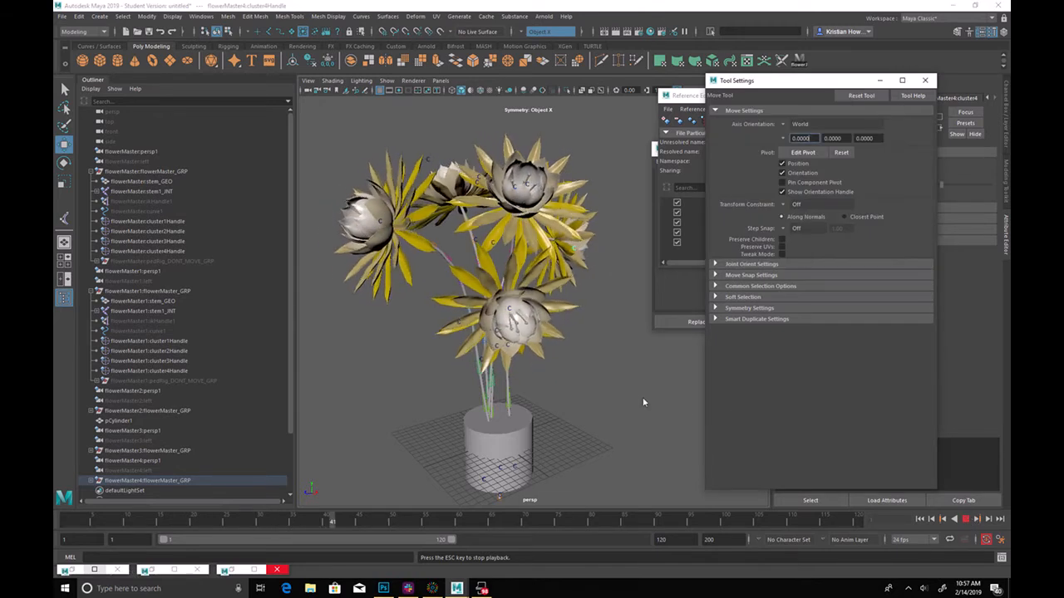
click(966, 519)
alt+drag(601, 373, 521, 355)
scroll(522, 356, up, 4)
alt+middle_drag(522, 356, 640, 385)
mouse_move(641, 385)
alt+mouse_down()
mouse_move(576, 405)
mouse_move(640, 368)
alt+mouse_up()
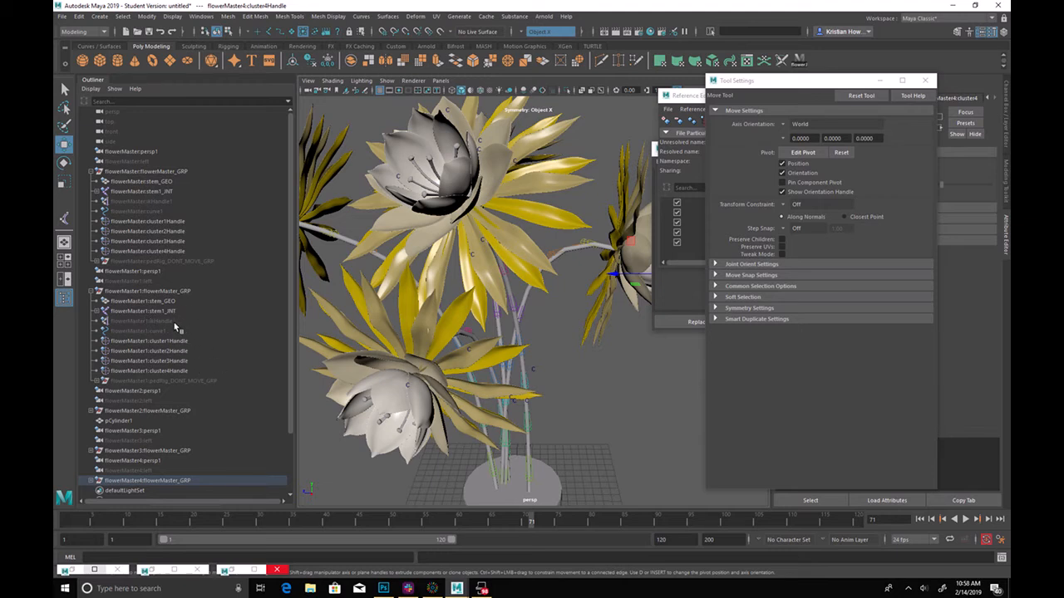
Select the flowerMaster1 and flowerMaster pedRig_DONT_MOVE_GRP groups in turn and try the custom flower shelf script on the latter
click(210, 380)
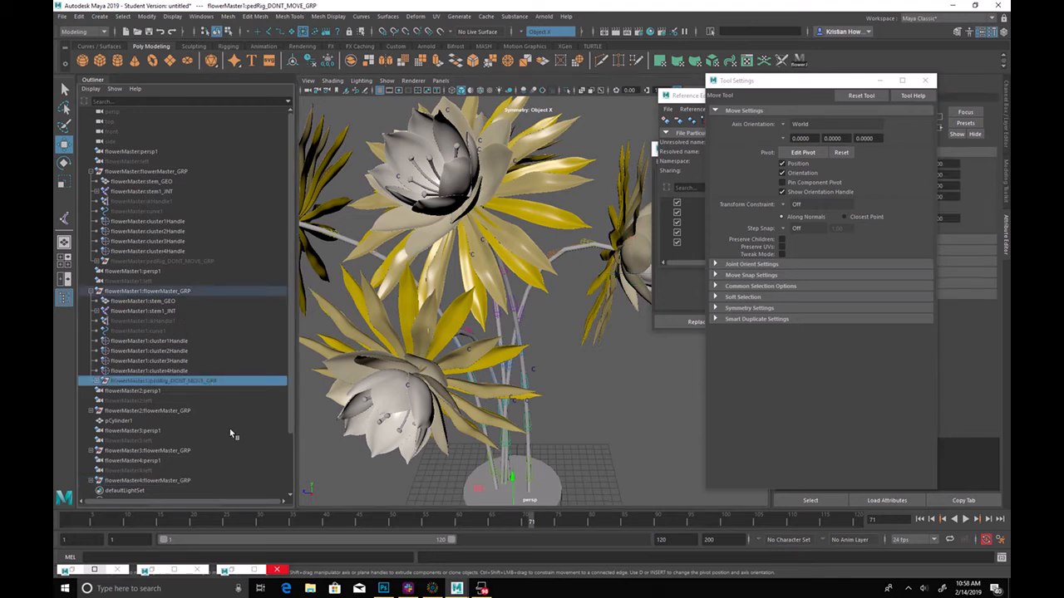
key(f)
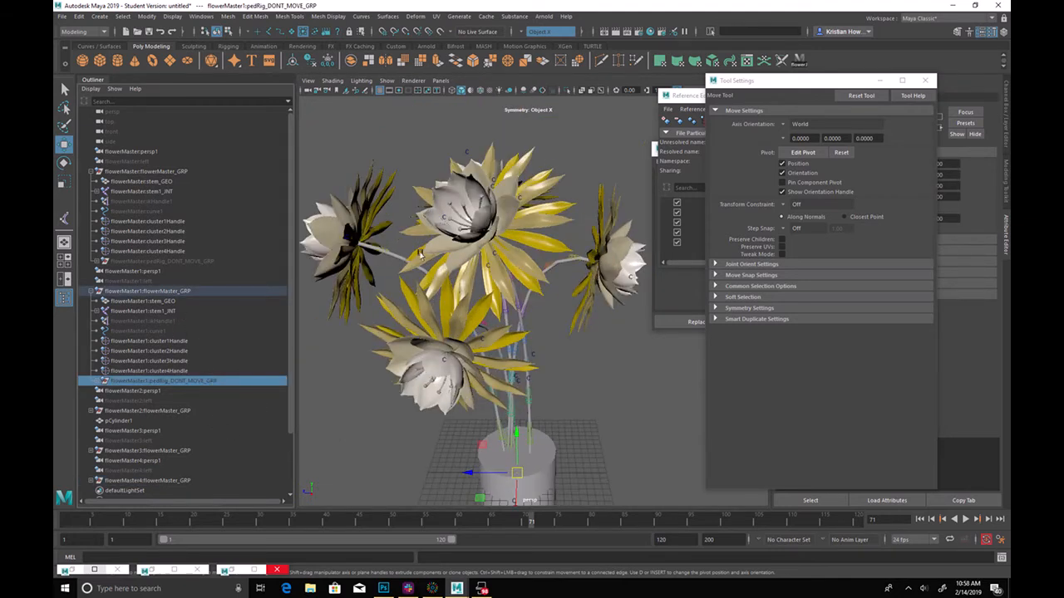
click(223, 262)
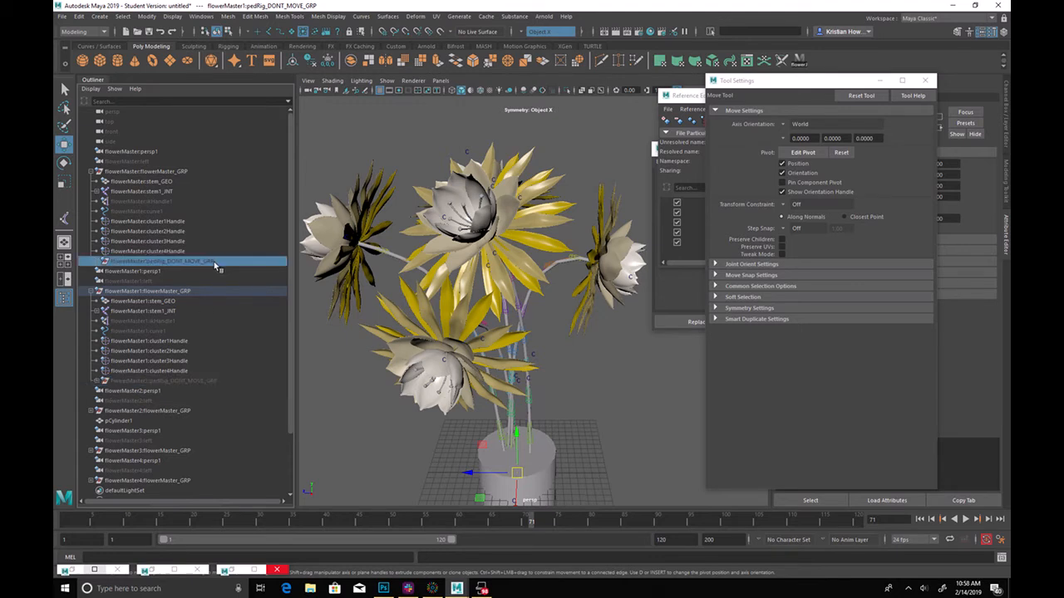
click(798, 60)
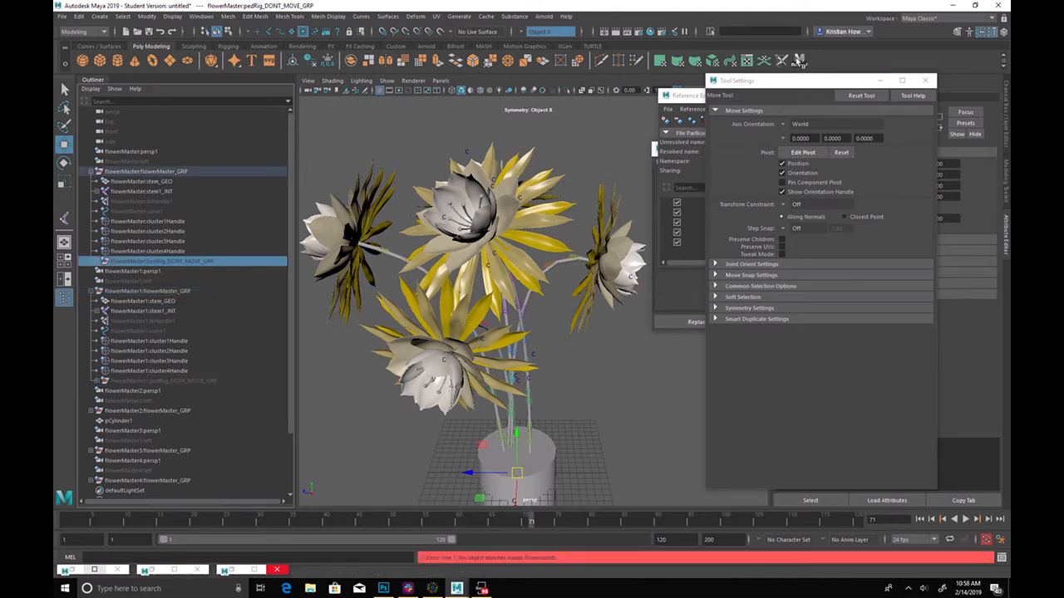
Move the floating Tool Settings and Reference Editor windows clear of the shelf, then add the Shape Editor to it and open it
drag(794, 81, 857, 177)
click(762, 95)
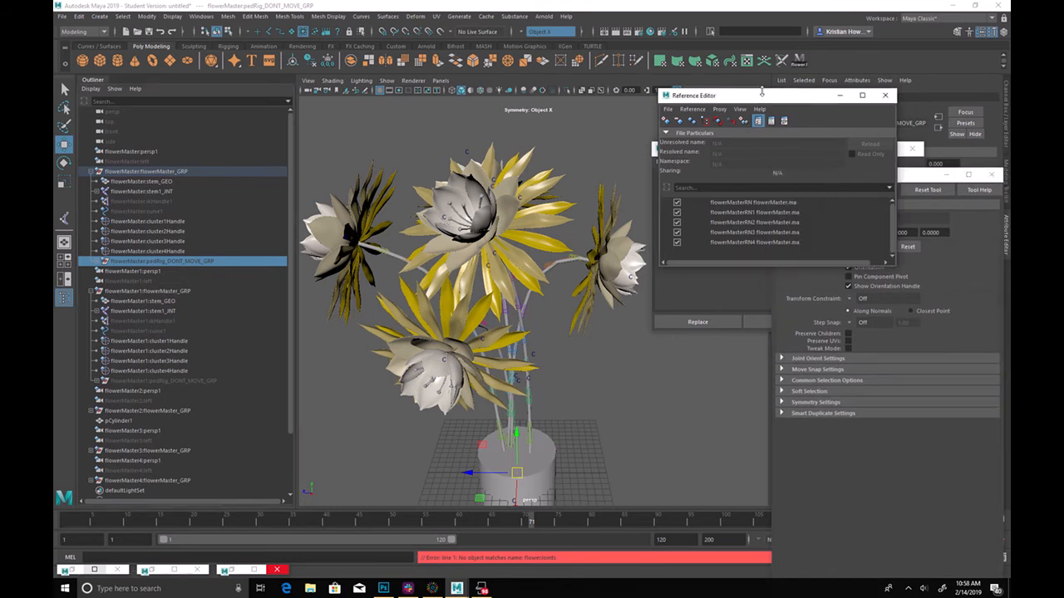
drag(732, 100, 770, 137)
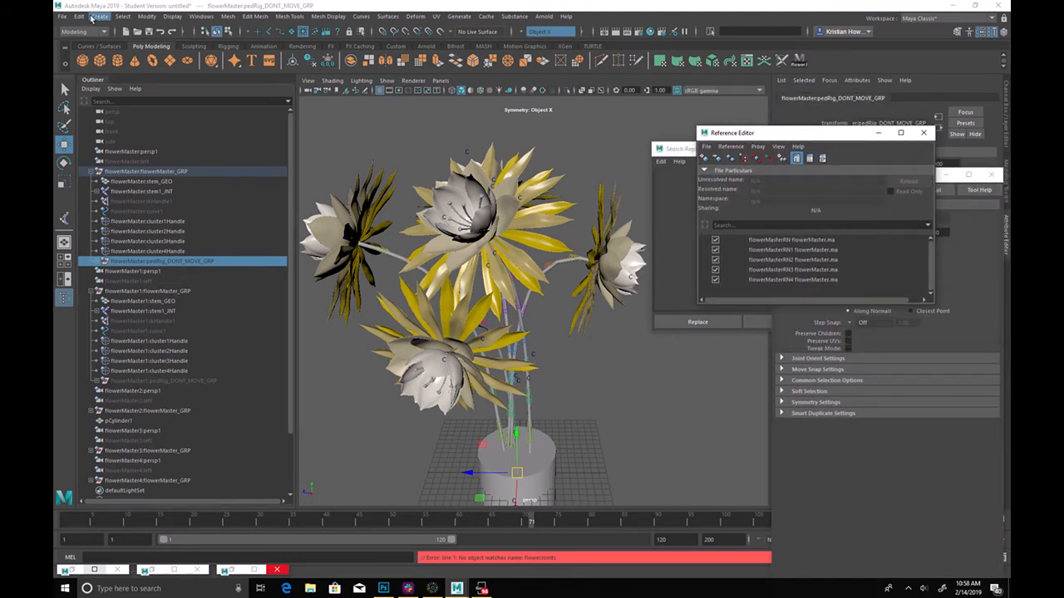
click(200, 16)
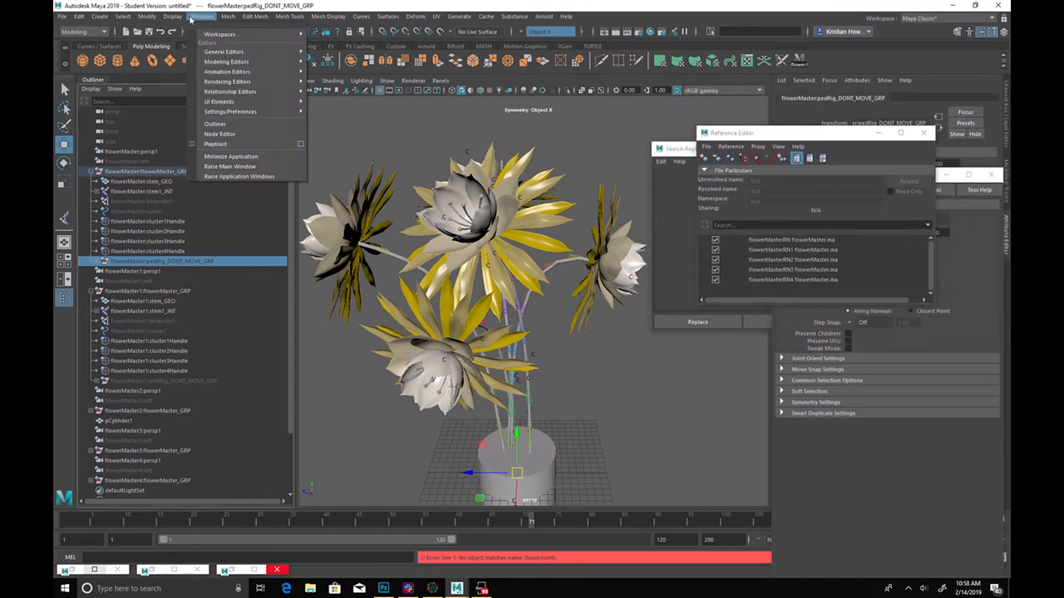
mouse_move(241, 72)
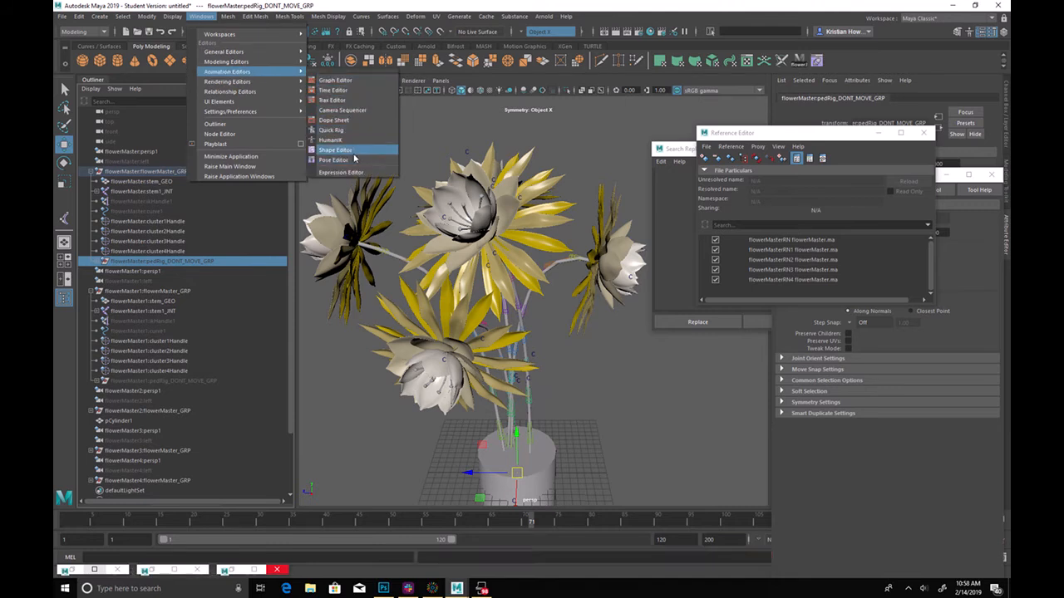
click(818, 62)
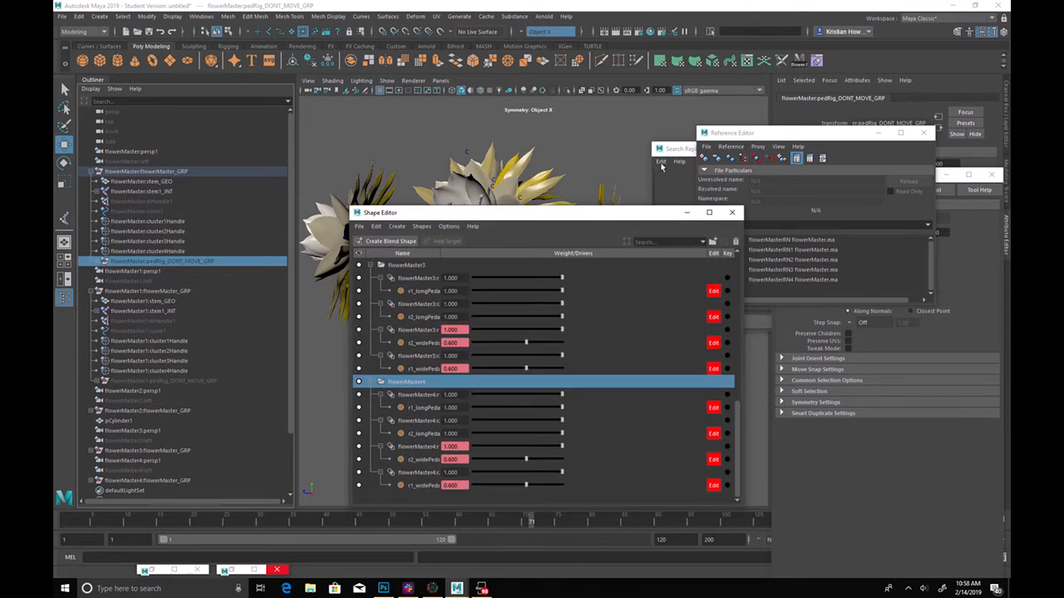
Close the Shape Editor, open the Dope Sheet and move its window clear of the flowers
click(731, 212)
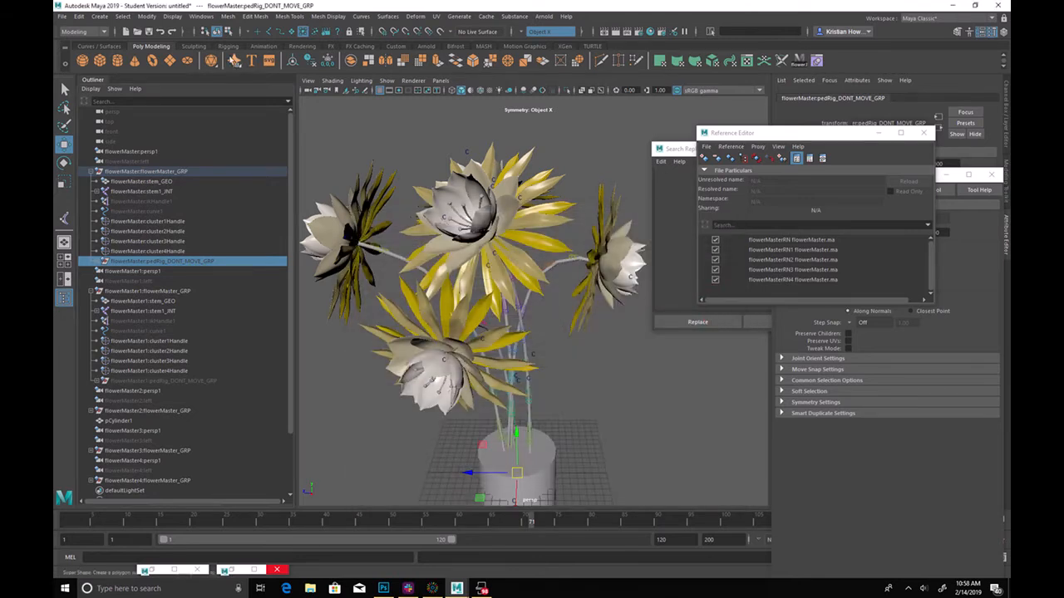
click(200, 16)
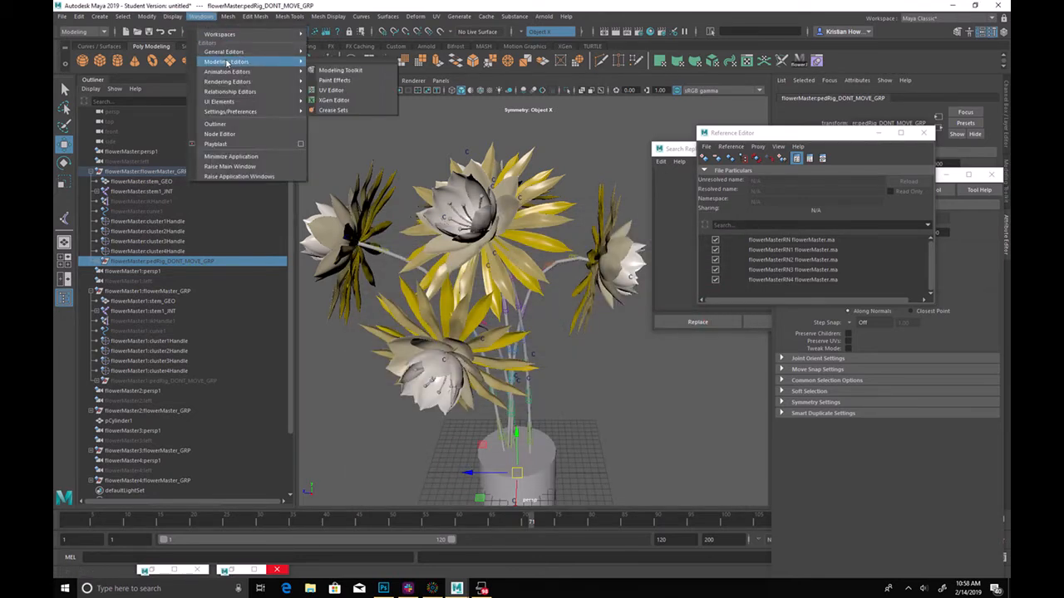
mouse_move(237, 73)
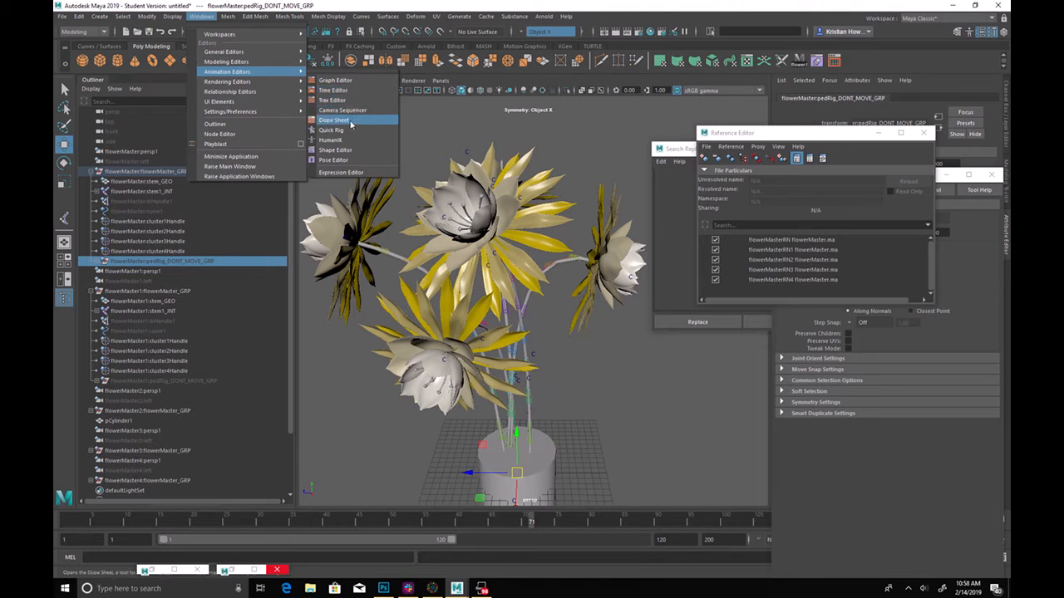
click(352, 124)
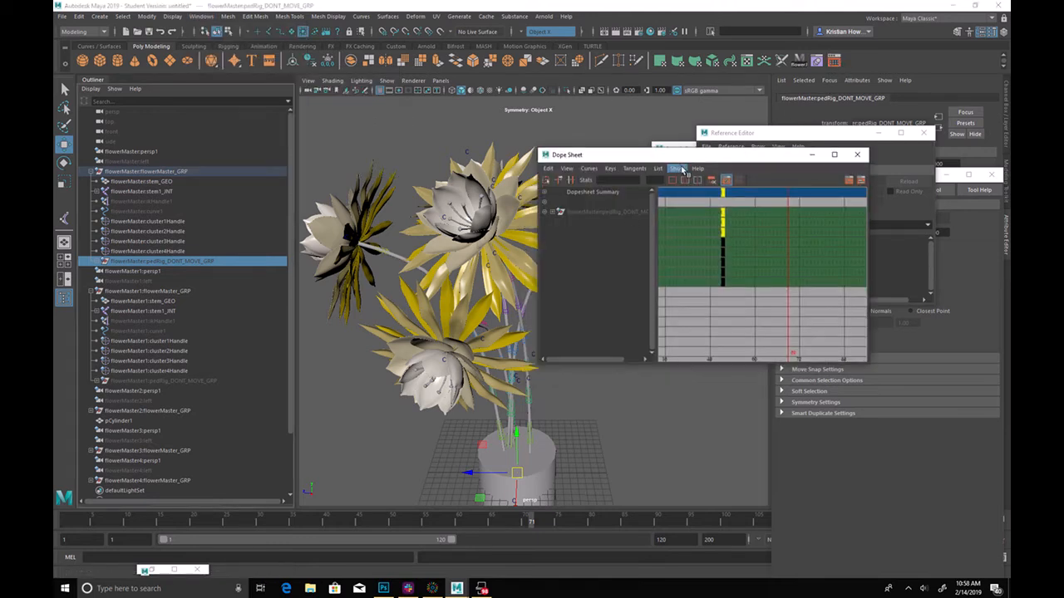
drag(672, 155, 756, 85)
Expand the flowerMaster pedRig_DONT_MOVE_GRP hierarchy in the Dope Sheet, try selecting all its keys and clear the selection
click(223, 264)
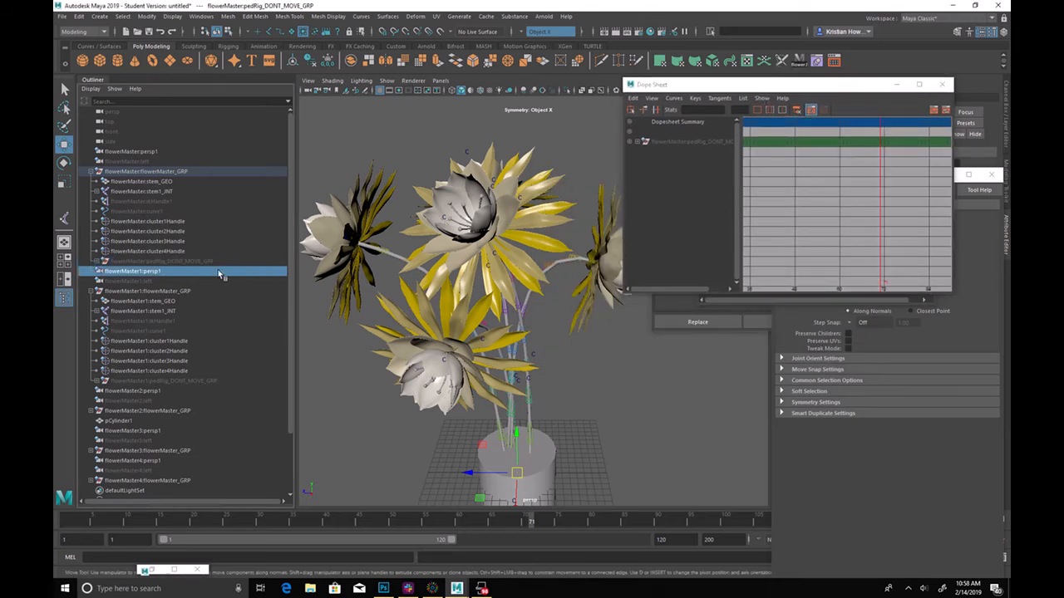
shift+click(638, 141)
drag(750, 120, 950, 127)
drag(764, 122, 943, 146)
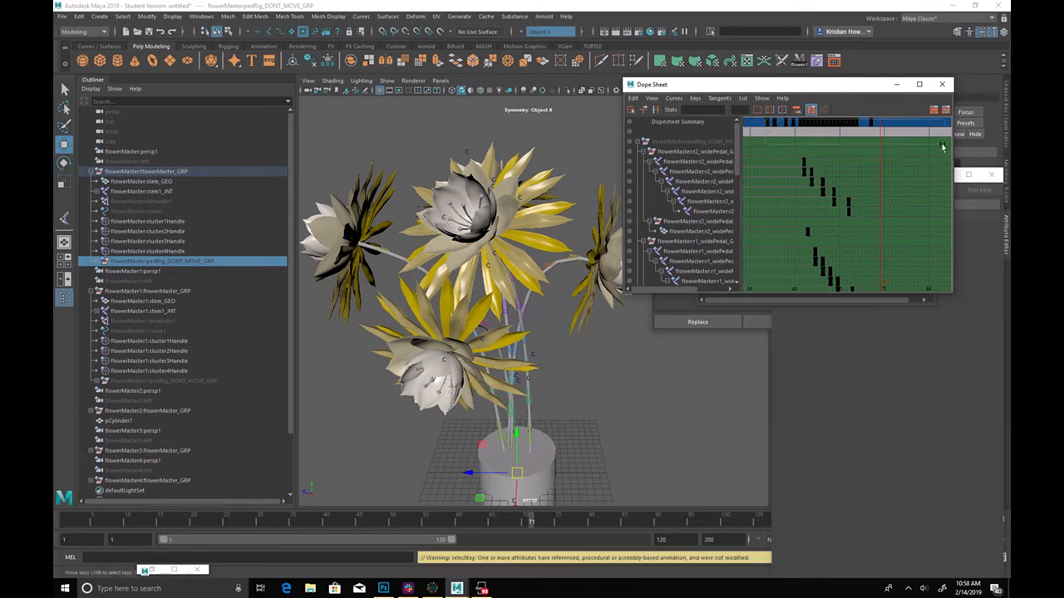
drag(763, 119, 894, 296)
click(321, 136)
alt+drag(562, 273, 512, 260)
alt+right_drag(511, 259, 384, 198)
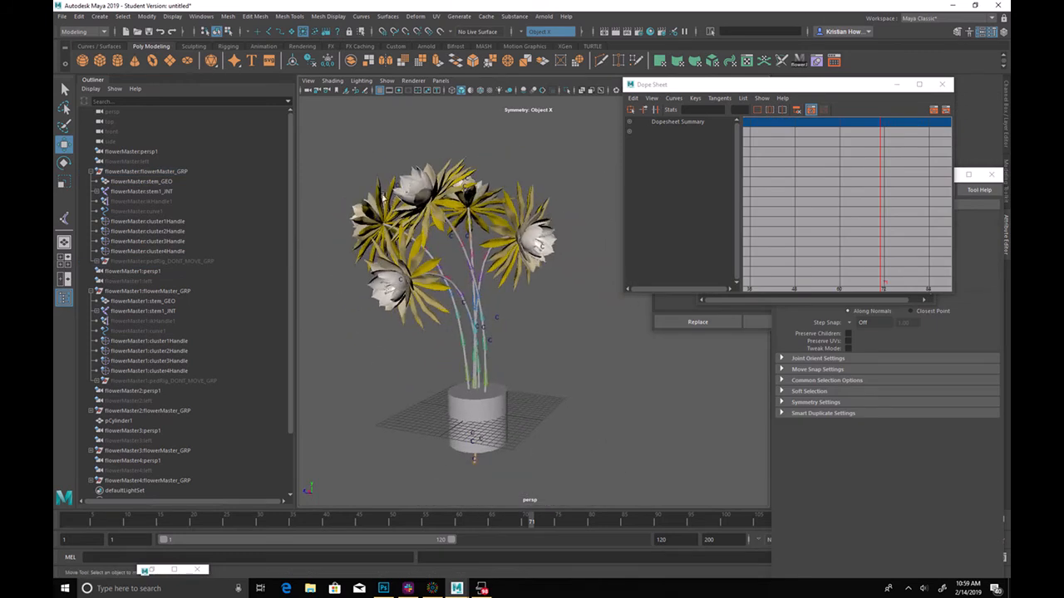
Start a new empty scene and discard the unsaved changes to the potted flower scene
click(137, 171)
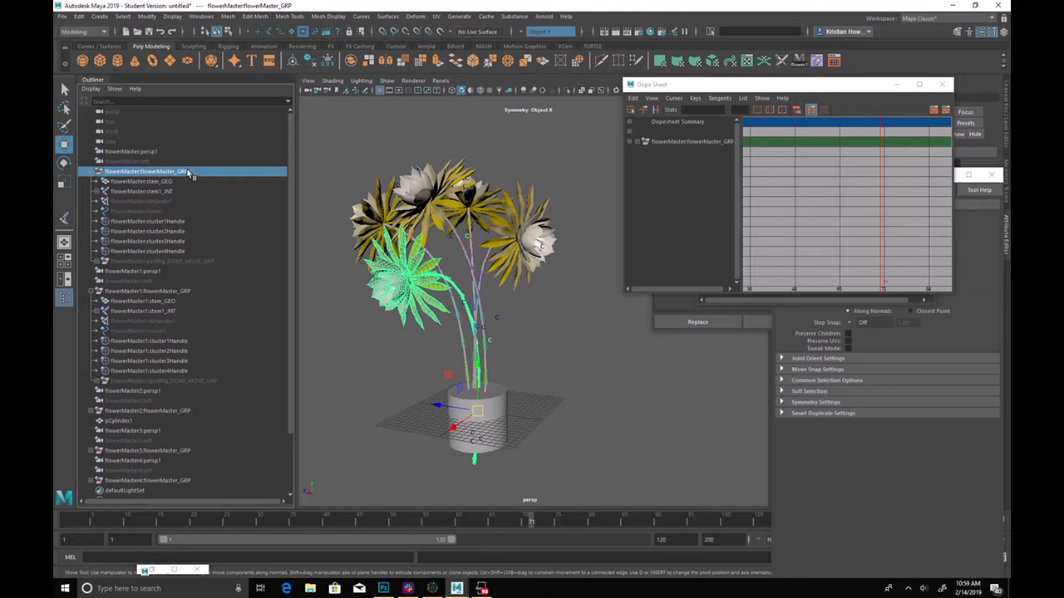
click(62, 18)
click(81, 38)
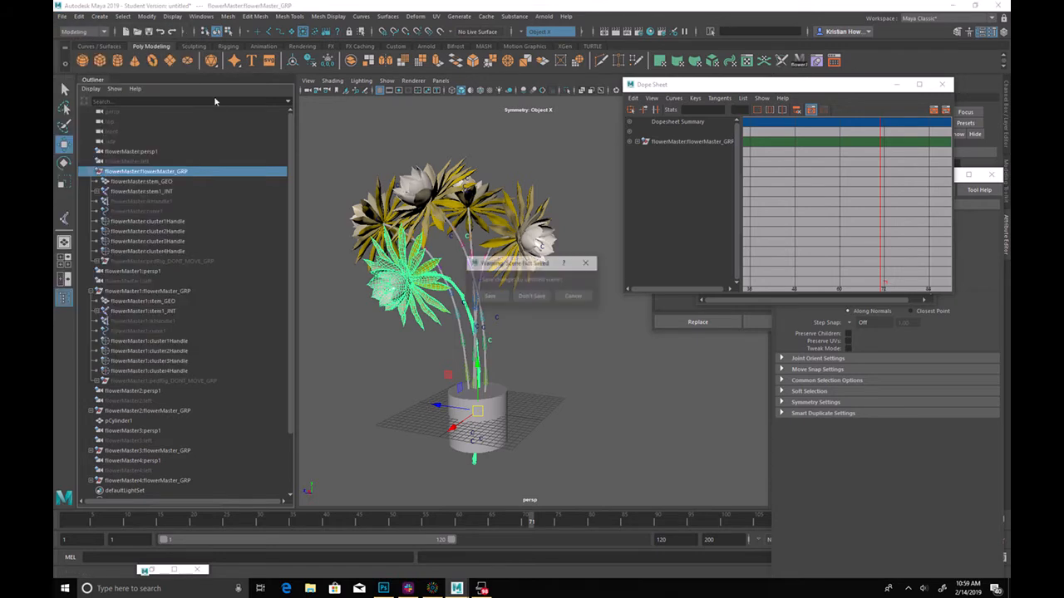
click(529, 298)
Open flowerMaster.ma from the project's assets folder without saving the empty scene, and accept the student version notice
click(79, 16)
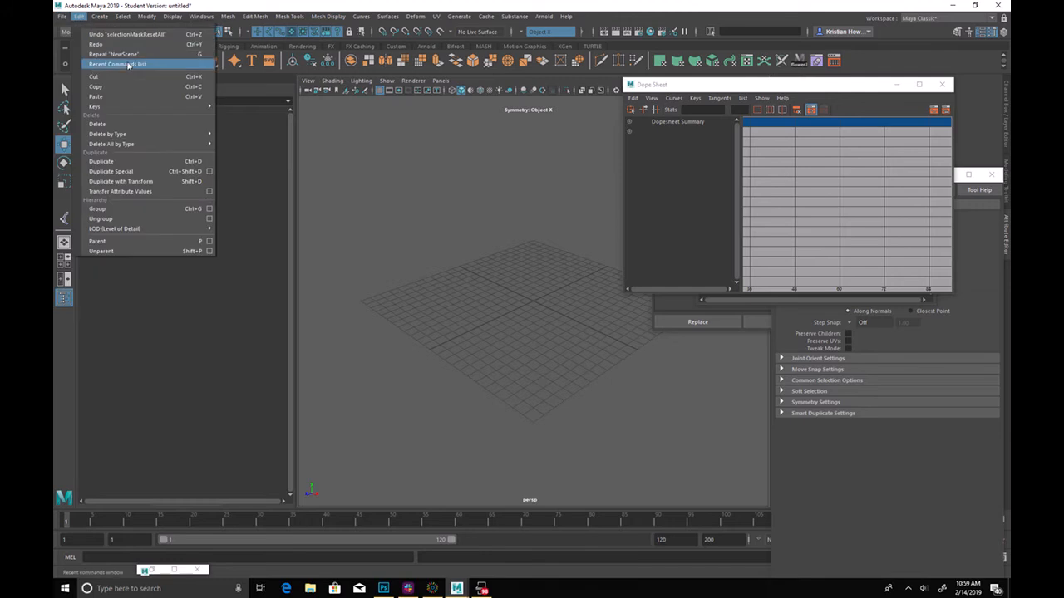
mouse_move(62, 18)
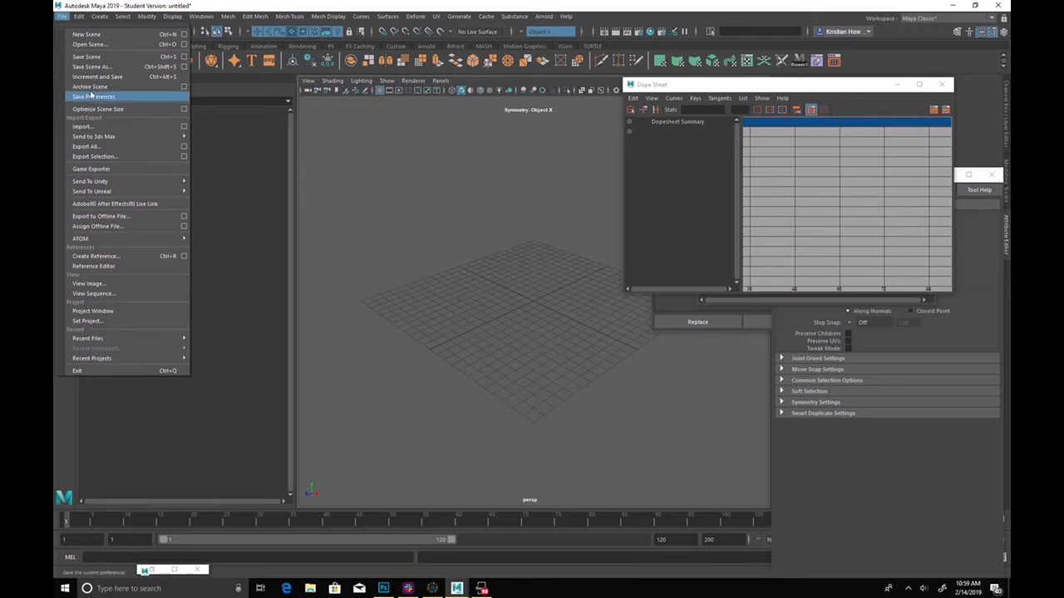
mouse_move(142, 192)
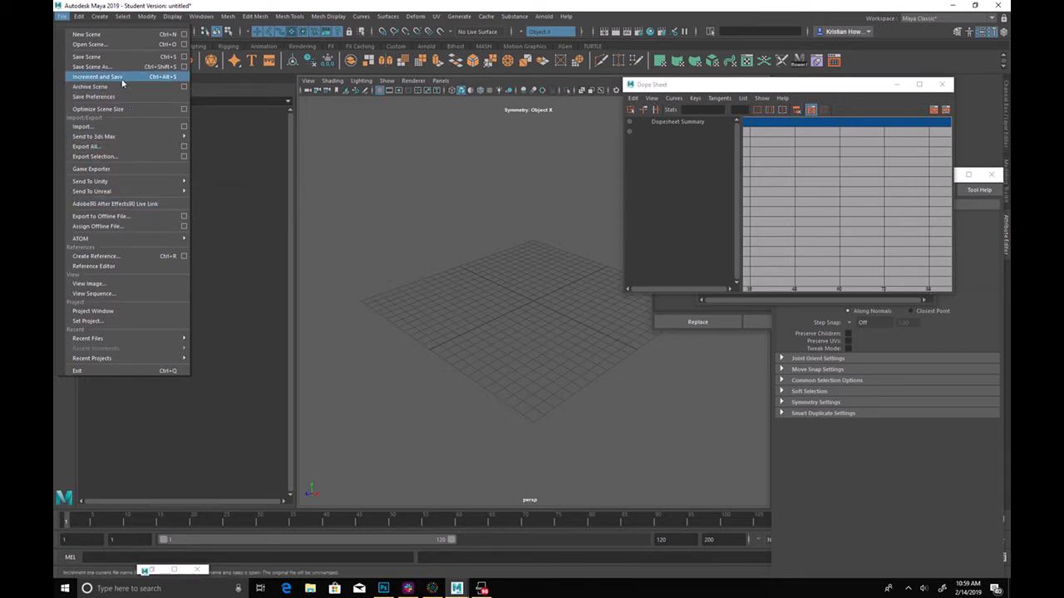
click(92, 44)
double_click(414, 150)
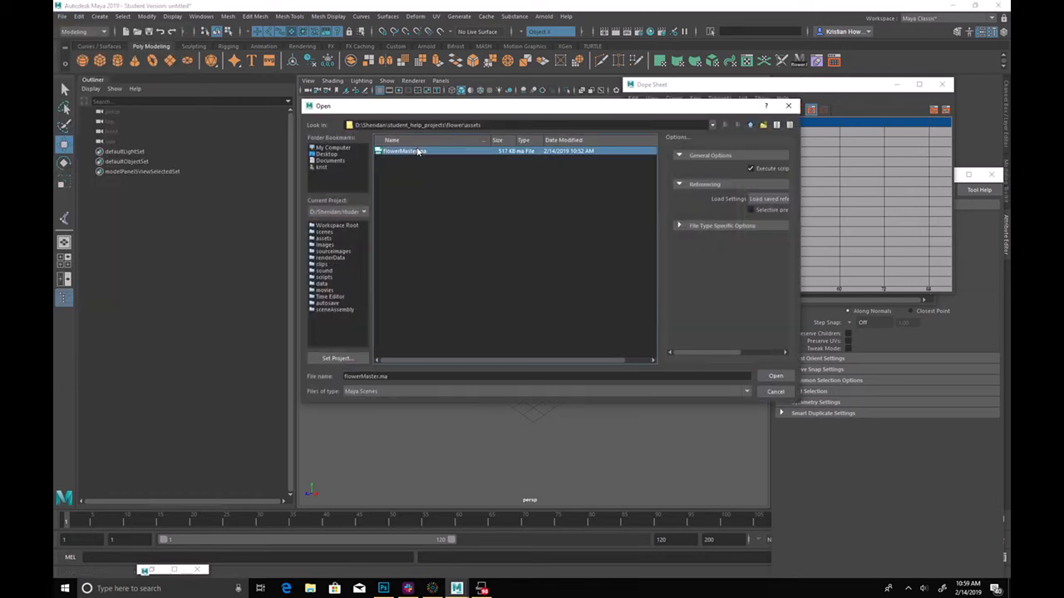
click(532, 296)
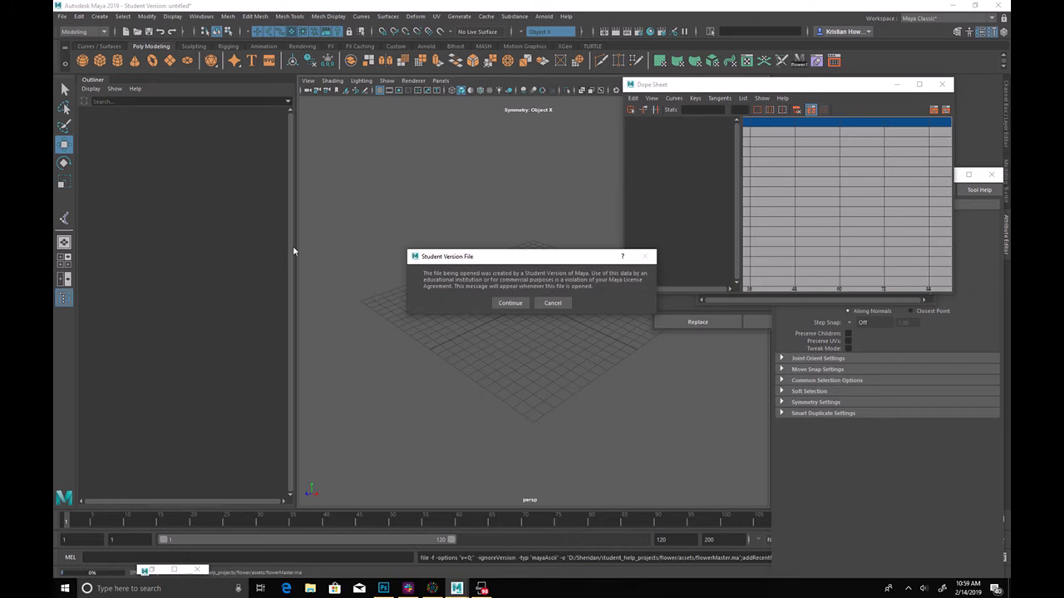
key(Return)
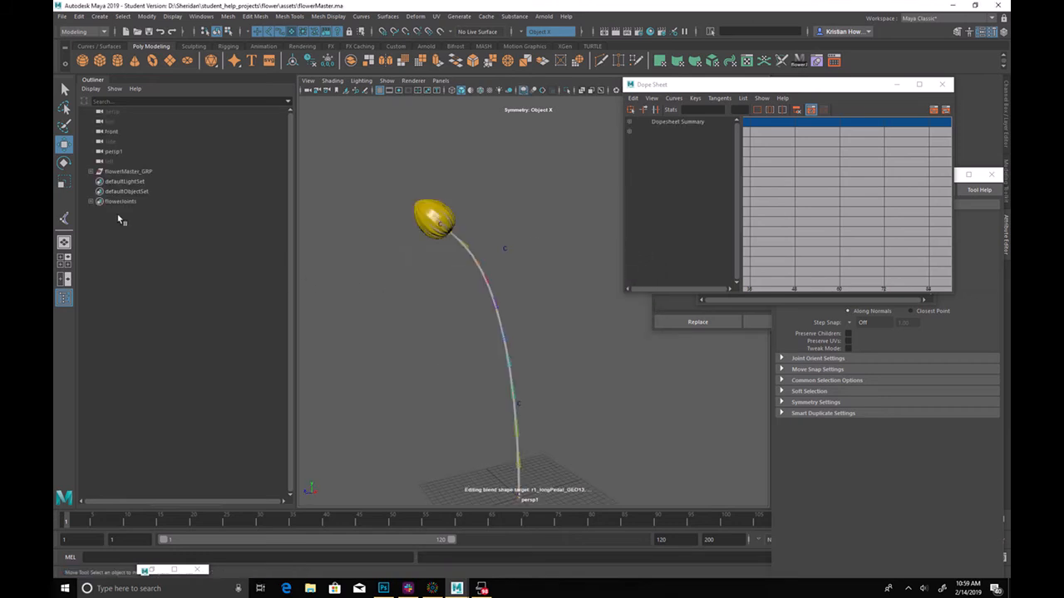
Select the flowerMaster_GRP group in the Outliner for duplication
click(130, 171)
double_click(129, 171)
click(174, 225)
click(173, 172)
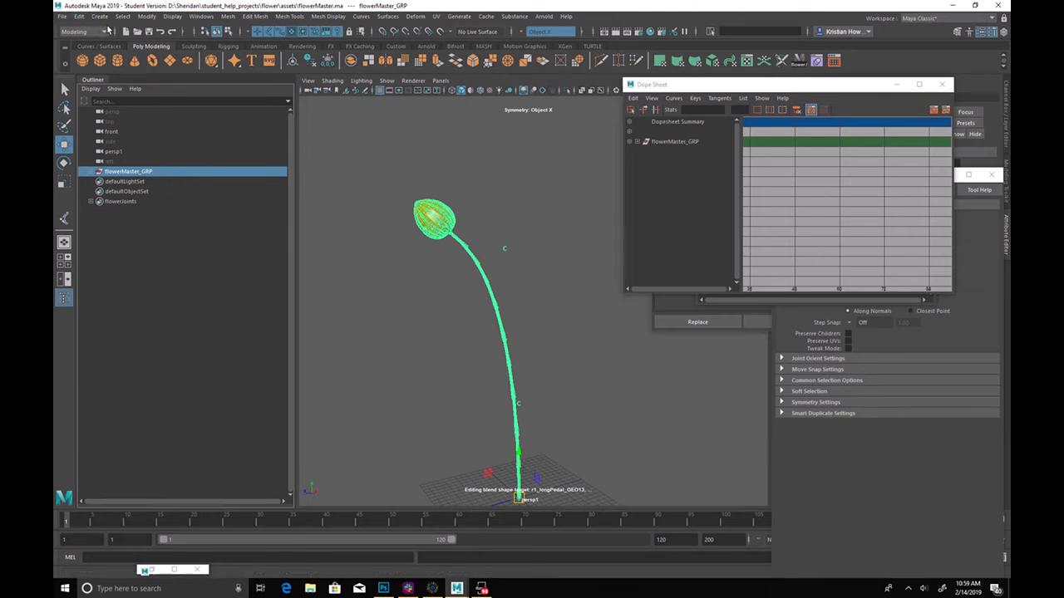
Try duplicating flowerMaster_GRP as six instances rotated by 60 degrees, preview their blooming at frame 22 and undo the copies
click(79, 16)
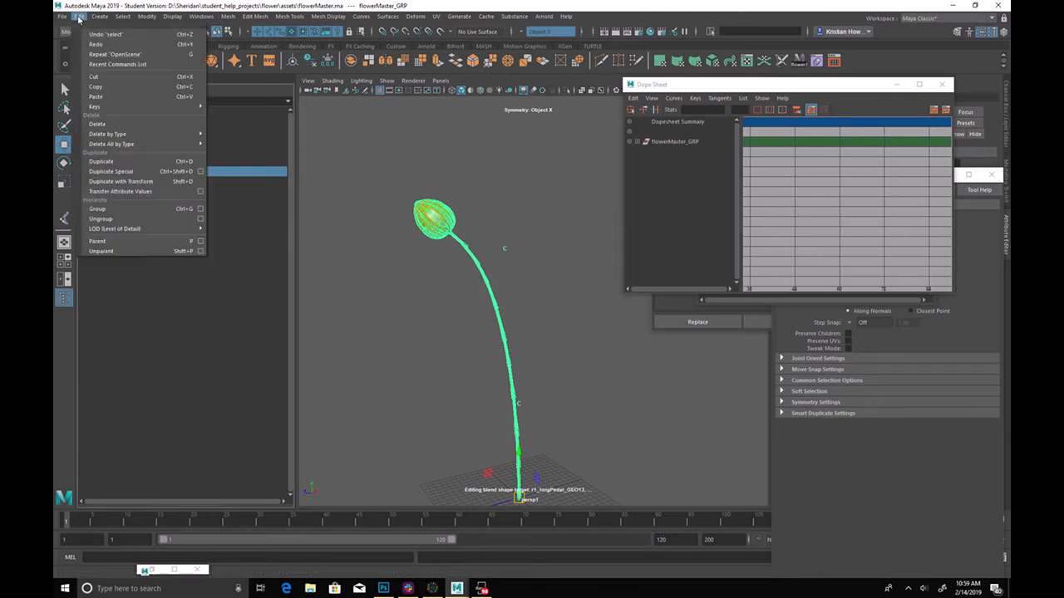
click(125, 171)
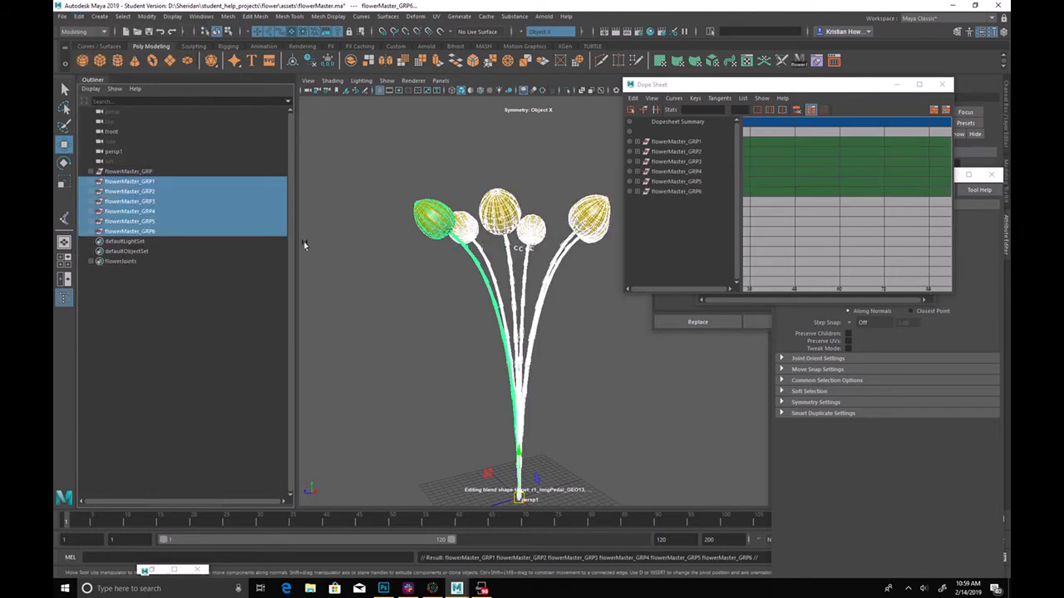
key(ctrl+z)
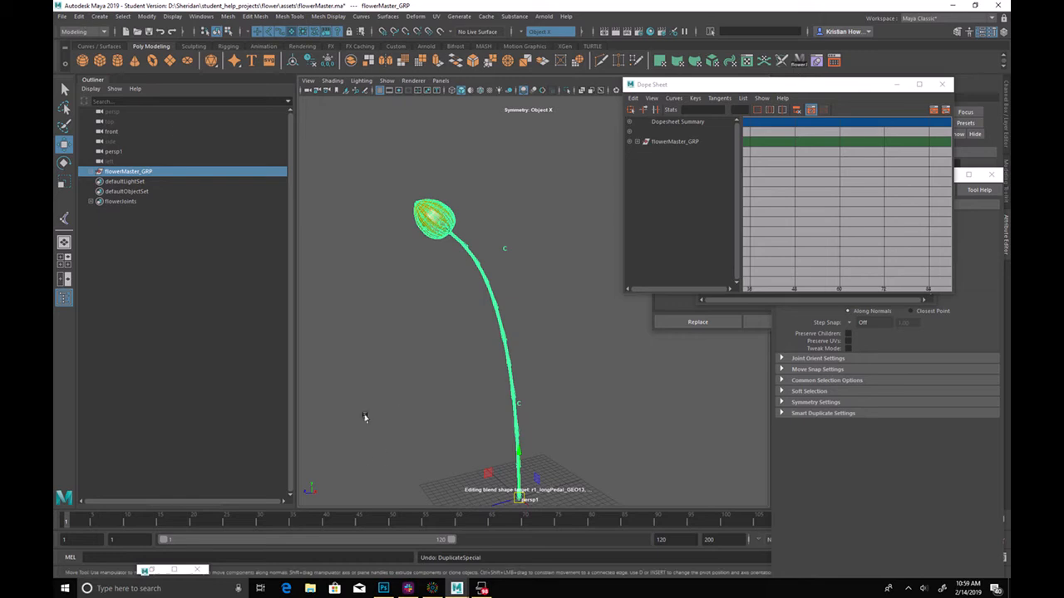
key(ctrl+shift+d)
mouse_move(688, 525)
mouse_down()
mouse_move(67, 525)
mouse_move(192, 524)
mouse_up()
click(206, 519)
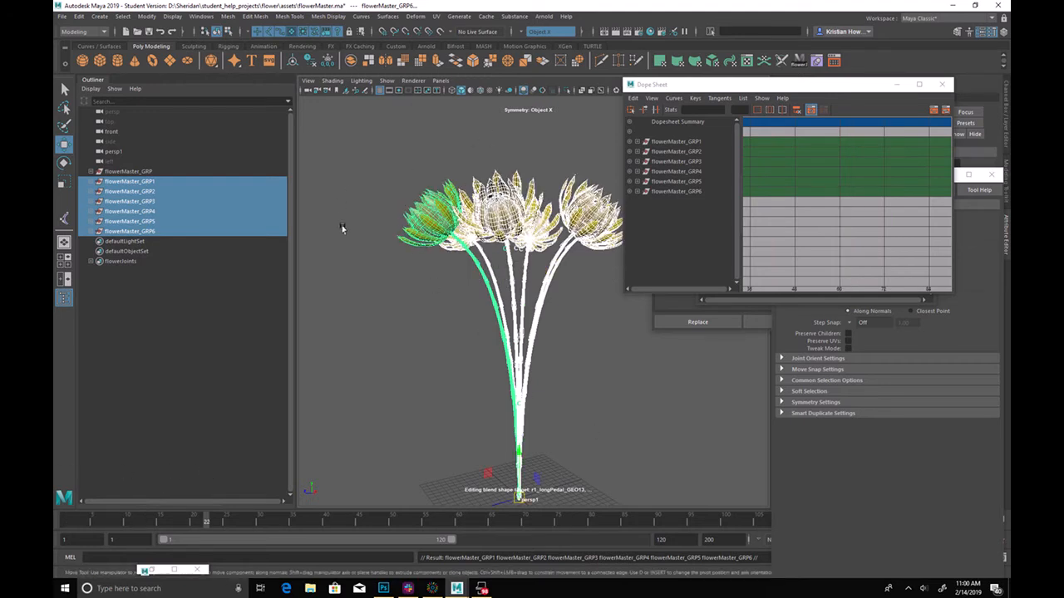
key(ctrl+z)
key(ctrl+z)
key(ctrl+z)
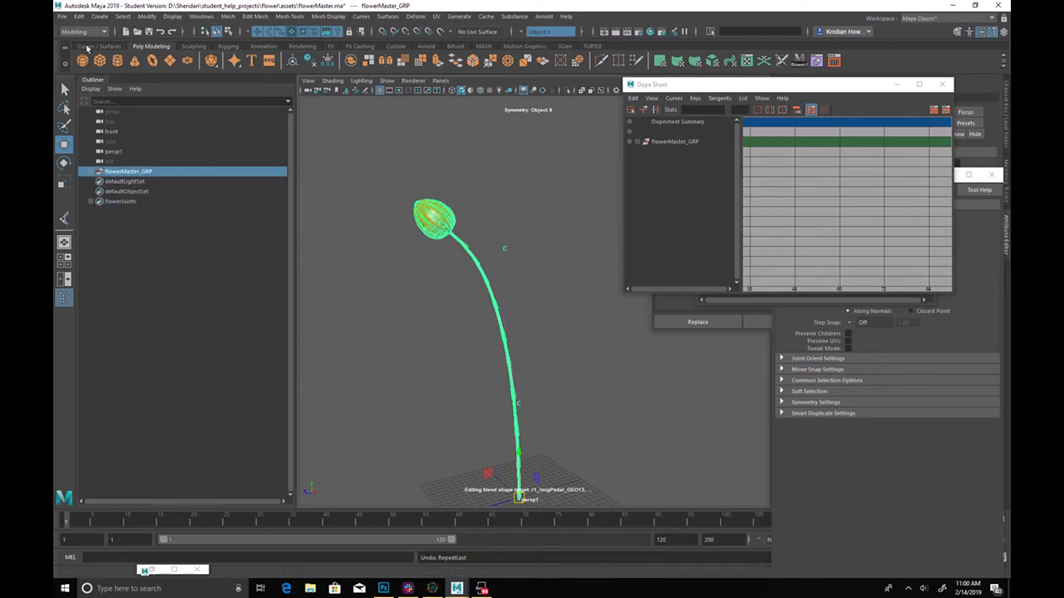
Duplicate flowerMaster_GRP with Duplicate Special, using Duplicate input graph and 4 copies
click(78, 16)
mouse_move(147, 147)
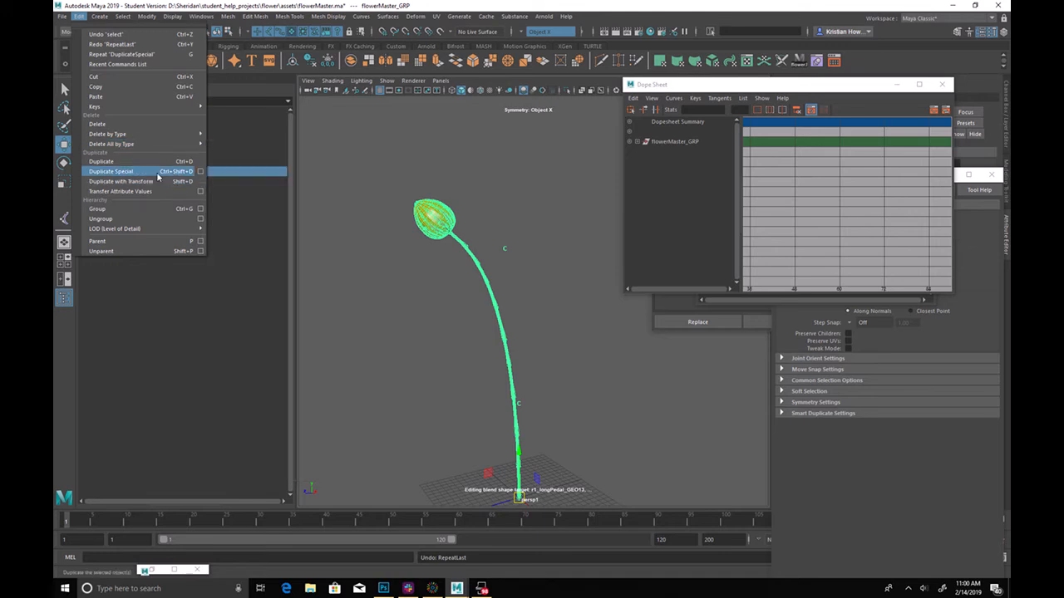
click(200, 172)
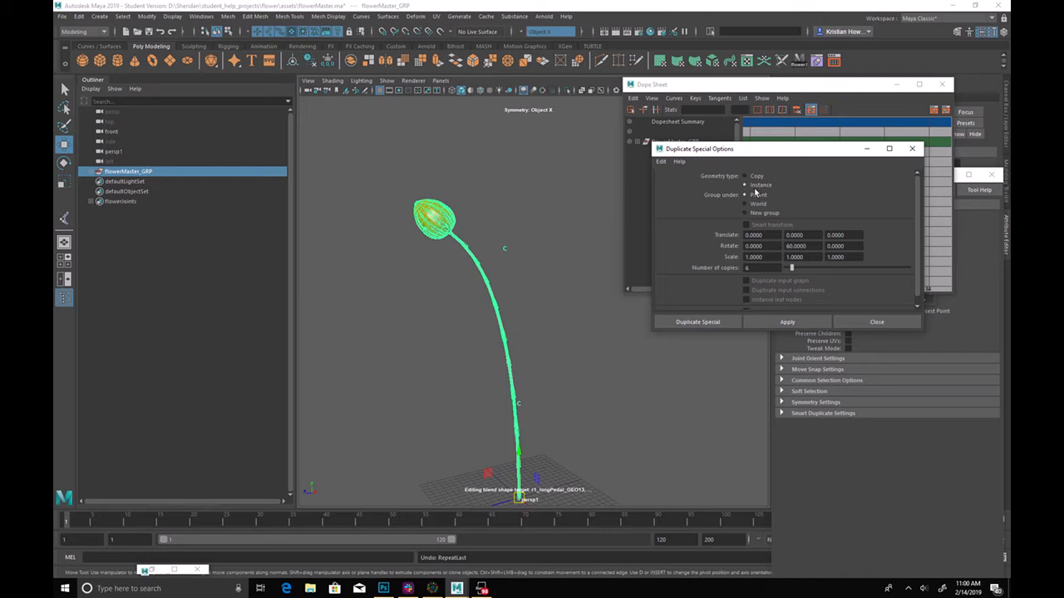
click(773, 280)
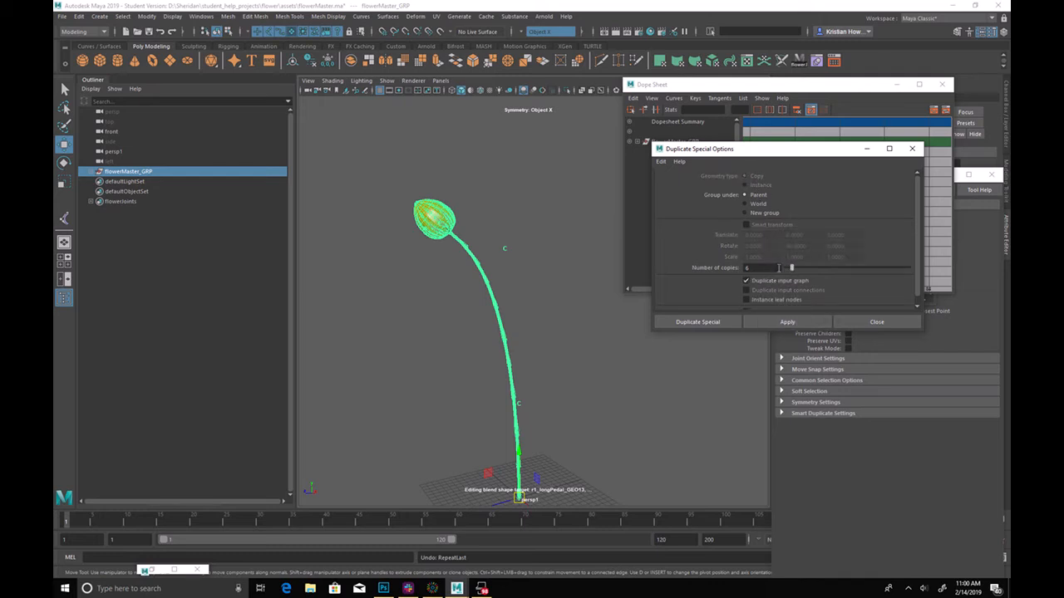
click(372, 309)
Expand flowerMaster_GRP1 and shift its four cluster handles together to offset its stem slightly from the others
click(90, 181)
drag(152, 234, 158, 262)
alt+middle_drag(425, 332, 403, 311)
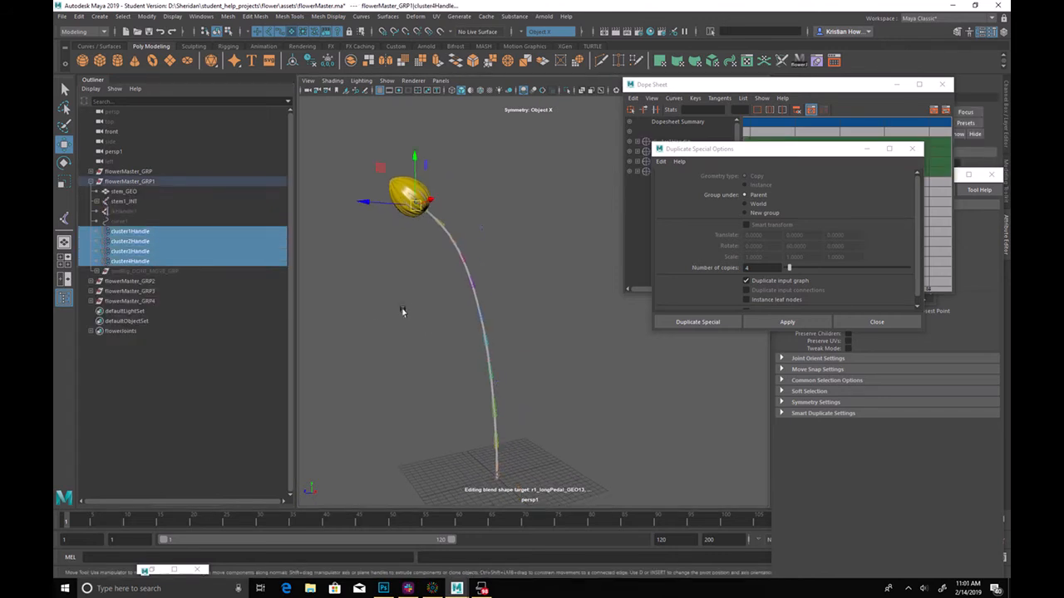
mouse_move(385, 225)
alt+mouse_down()
mouse_move(364, 212)
mouse_move(374, 209)
alt+mouse_up()
click(486, 224)
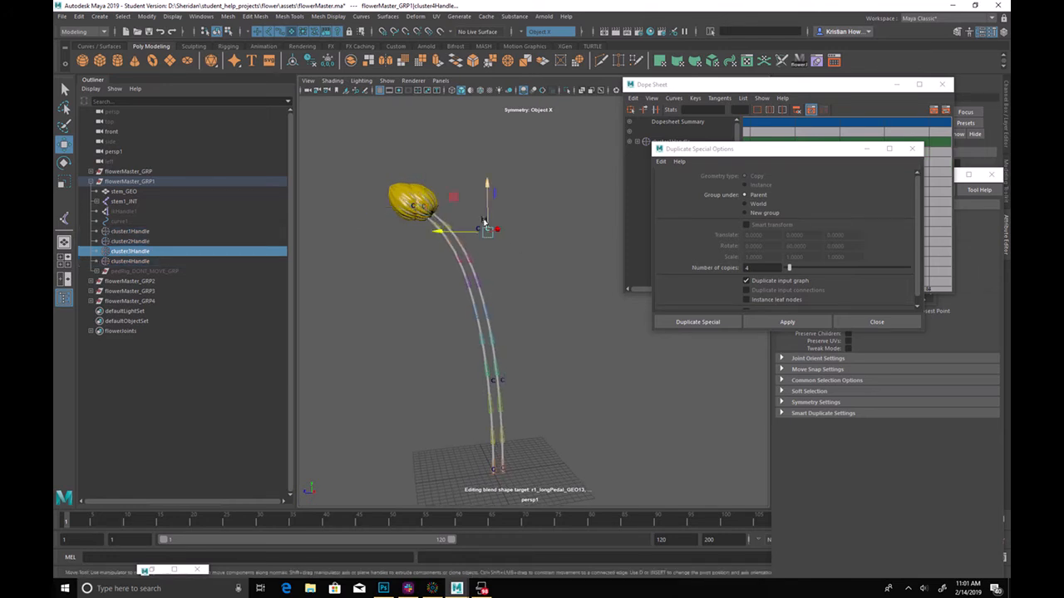
Move cluster4Handle of flowerMaster_GRP1 to bend its bud away from the original flower
click(184, 261)
drag(433, 204, 455, 239)
alt+drag(586, 254, 507, 260)
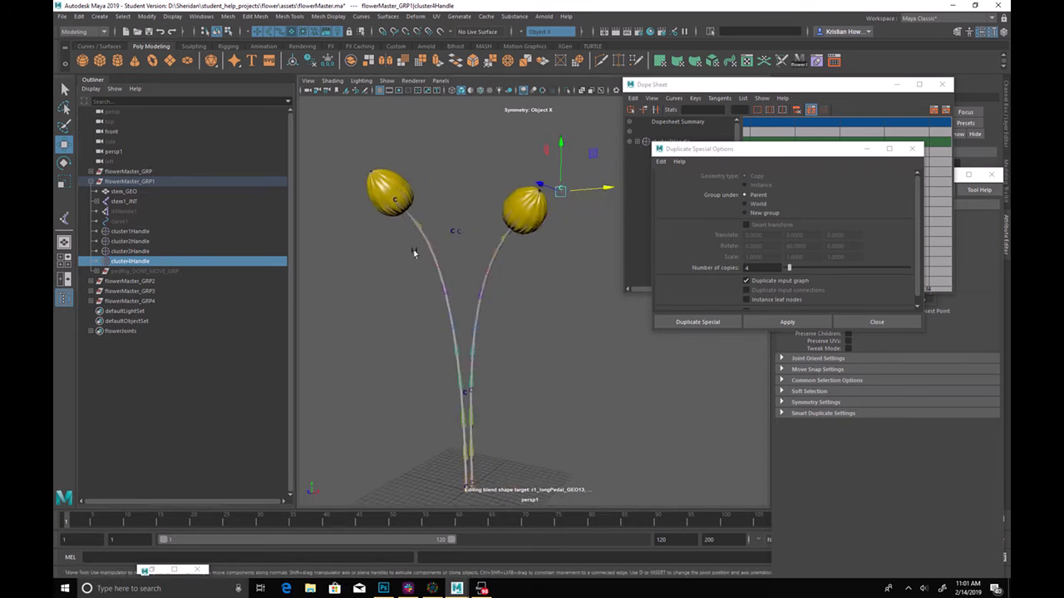
Expand flowerMaster_GRP2 and shift its four cluster handles together to offset its stem, undoing any stray selections
click(91, 281)
drag(154, 331, 275, 361)
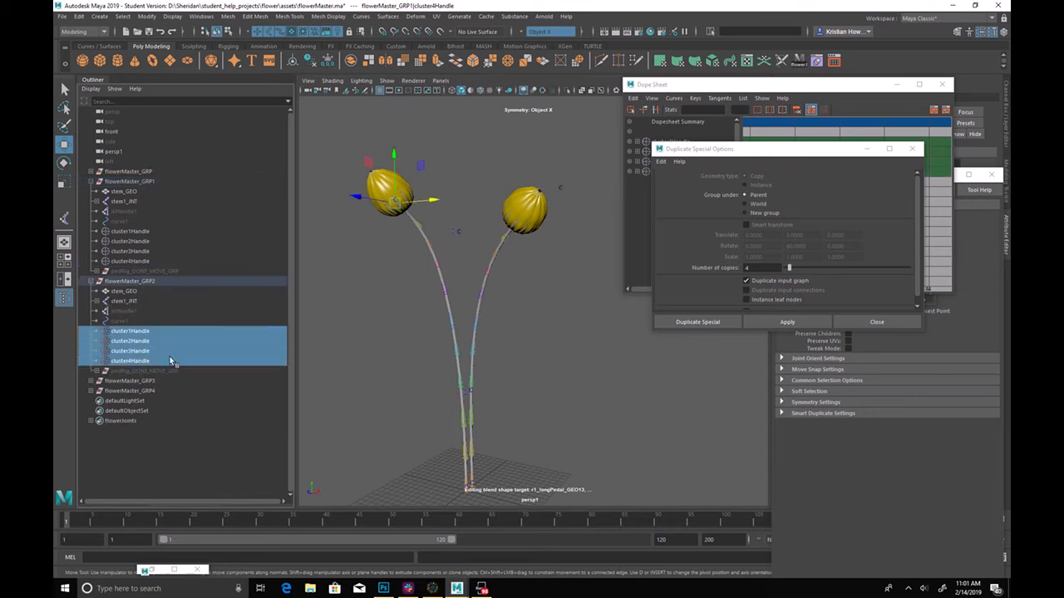
drag(331, 219, 457, 238)
key(q)
click(404, 222)
key(w)
key(ctrl+z)
key(ctrl+z)
click(362, 237)
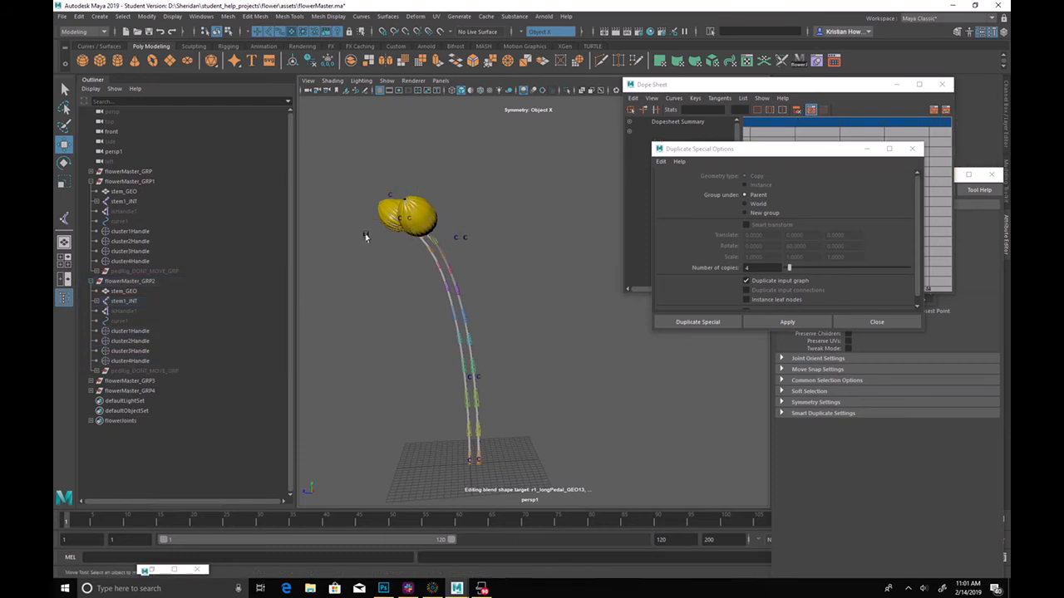
Move cluster4Handle of flowerMaster_GRP2 to bend its stem far over to the side opposite the other buds
click(155, 360)
drag(360, 225, 547, 263)
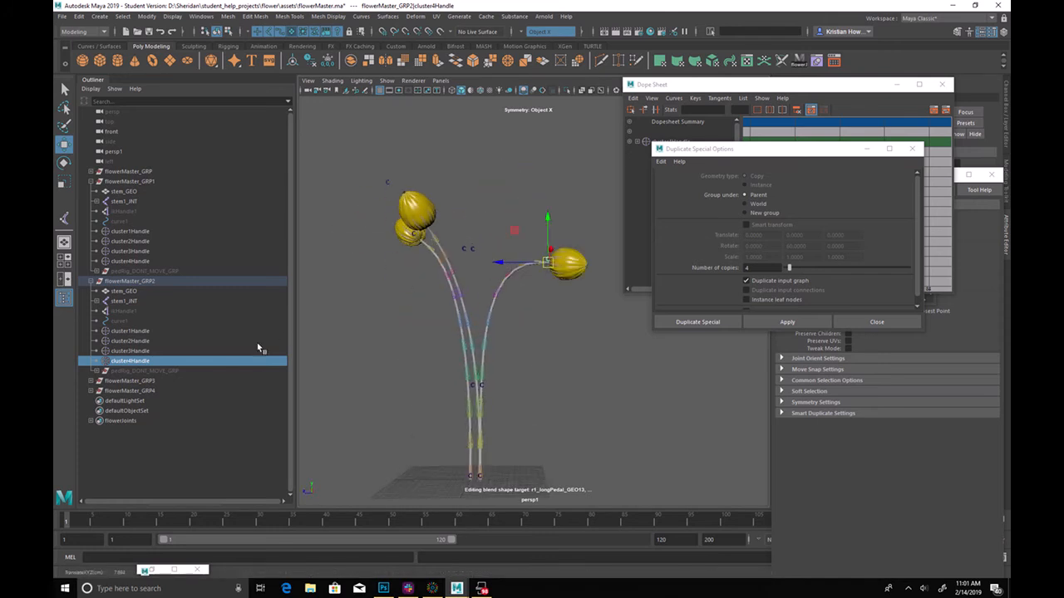
alt+drag(344, 276, 395, 287)
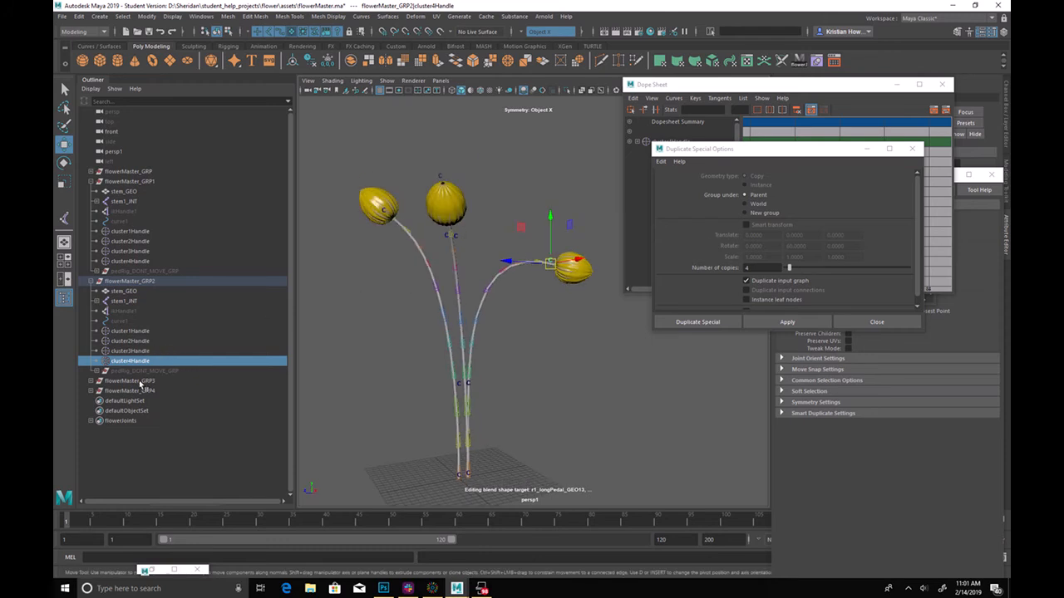
Expand flowerMaster_GRP3 and flowerMaster_GRP4, and shift GRP3's four cluster handles together to separate its flower from the others
click(90, 391)
click(91, 381)
scroll(148, 378, down, 3)
drag(152, 351, 148, 380)
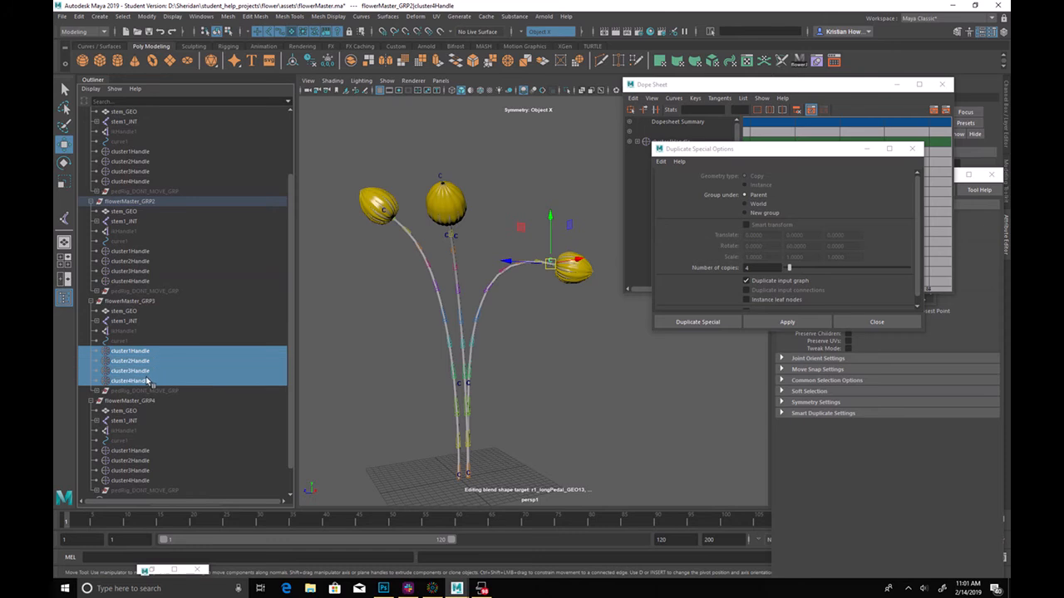
alt+drag(331, 333, 341, 432)
drag(371, 255, 372, 242)
drag(323, 218, 398, 211)
click(448, 213)
click(389, 209)
key(q)
click(397, 210)
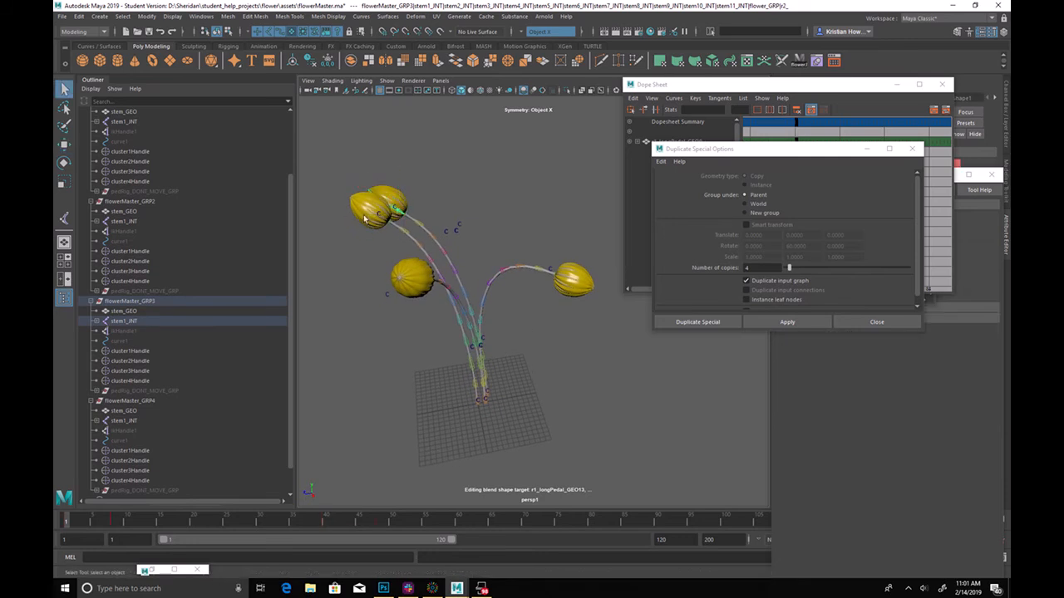
click(242, 30)
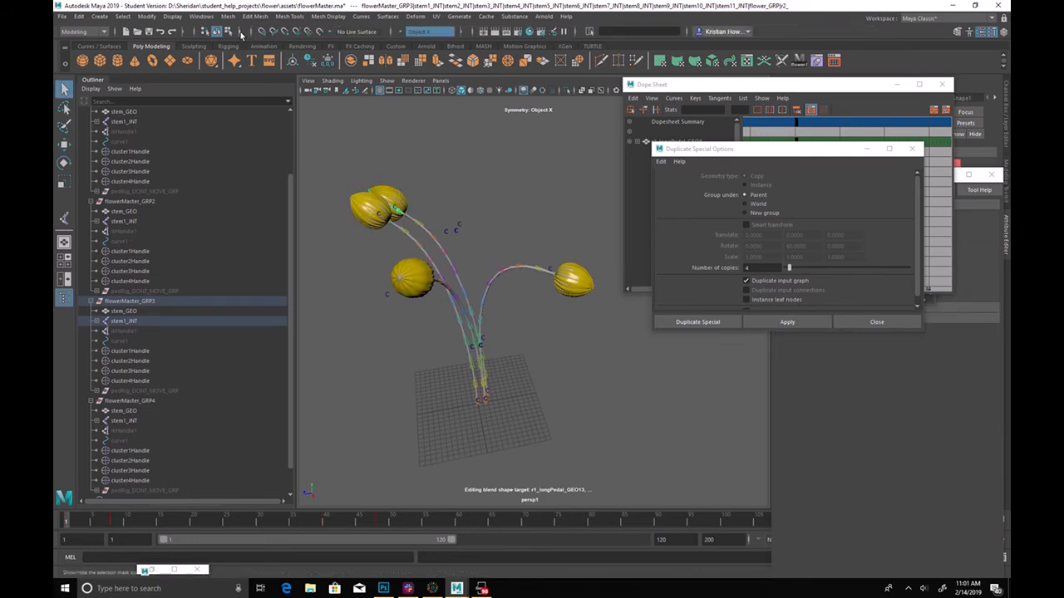
click(243, 32)
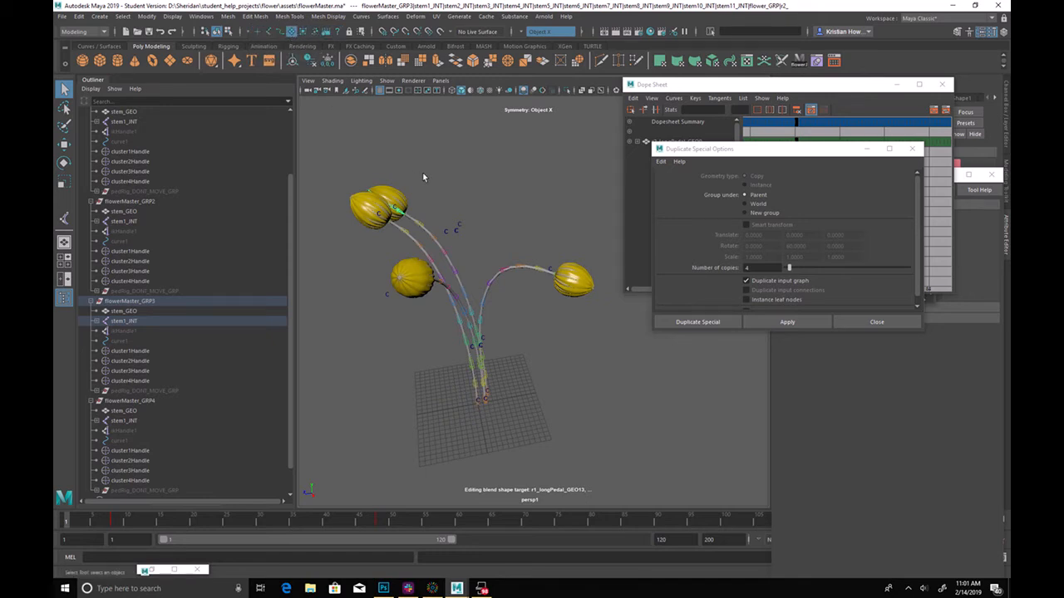
alt+drag(419, 174, 424, 191)
key(w)
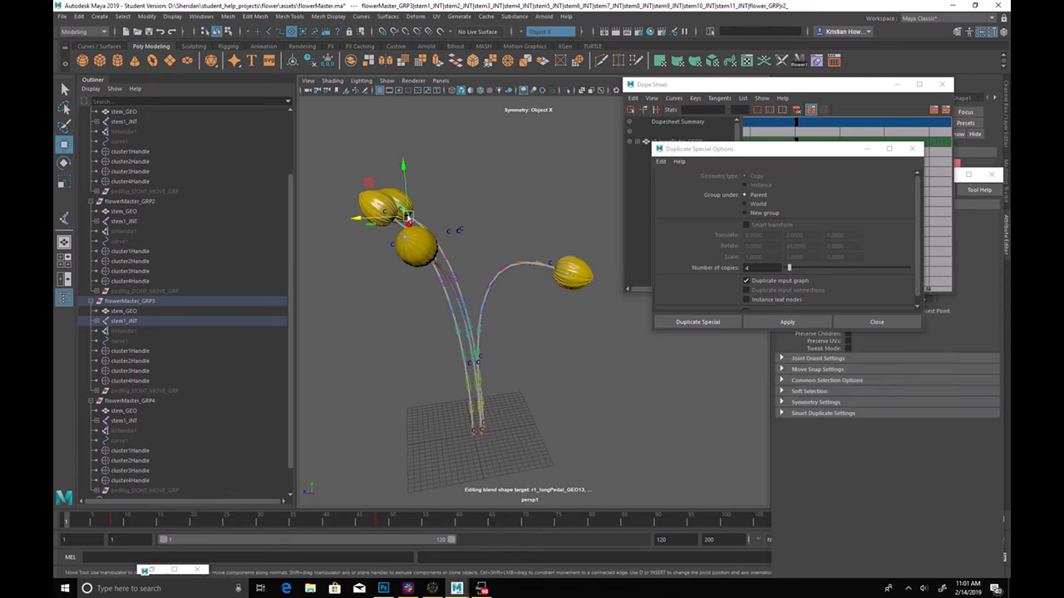
click(347, 140)
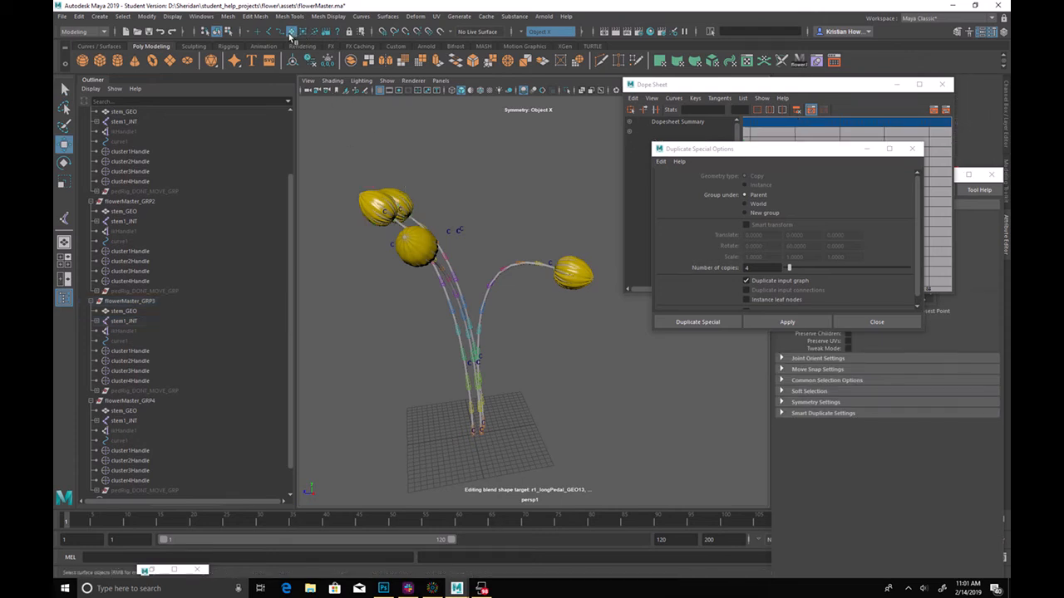
Disable surface selection and move cluster4Handle of flowerMaster_GRP3 in the viewport to bend its bud away from the original flower
click(291, 32)
click(400, 212)
alt+drag(400, 211, 463, 193)
mouse_move(453, 238)
alt+mouse_down()
mouse_move(435, 230)
mouse_move(469, 244)
alt+mouse_up()
click(582, 185)
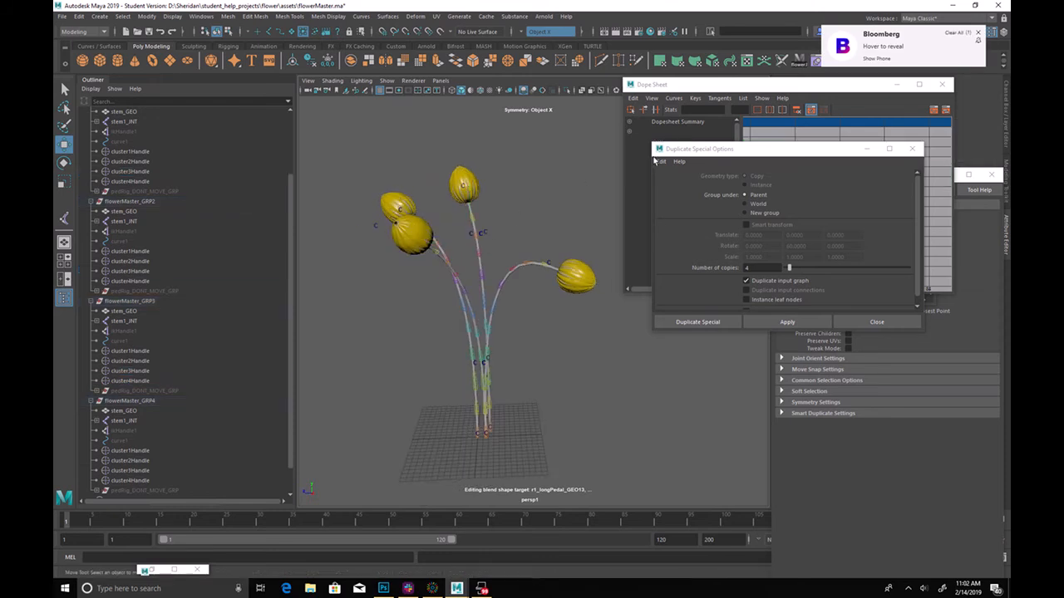
Select the four cluster handles of flowerMaster_GRP4 and shift them to offset its flower from the original
alt+drag(532, 180, 499, 162)
scroll(125, 465, down, 1)
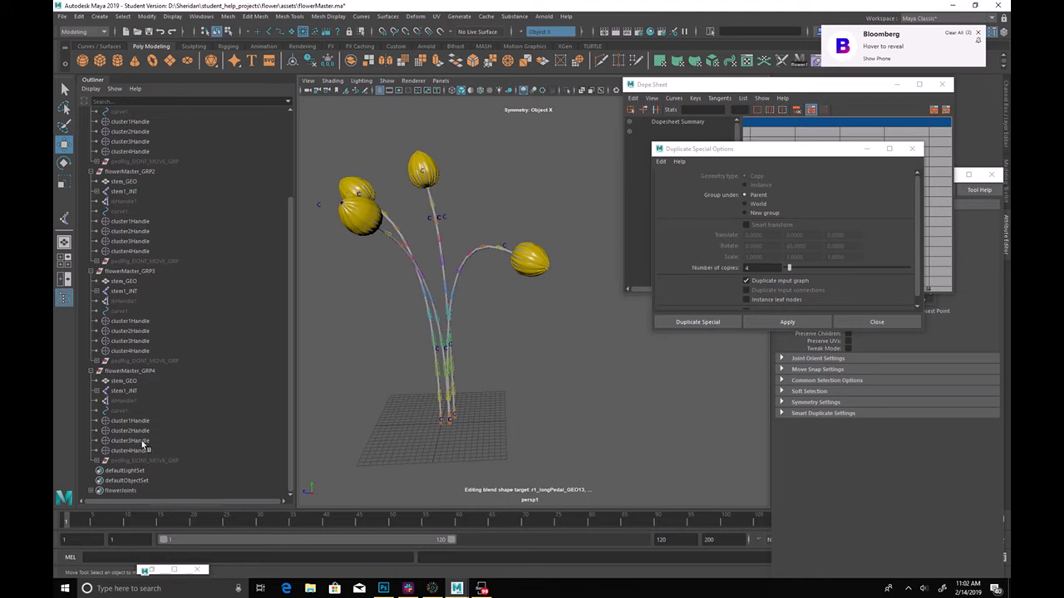
drag(152, 424, 143, 453)
mouse_move(316, 186)
mouse_down()
mouse_move(320, 203)
mouse_move(309, 205)
mouse_up()
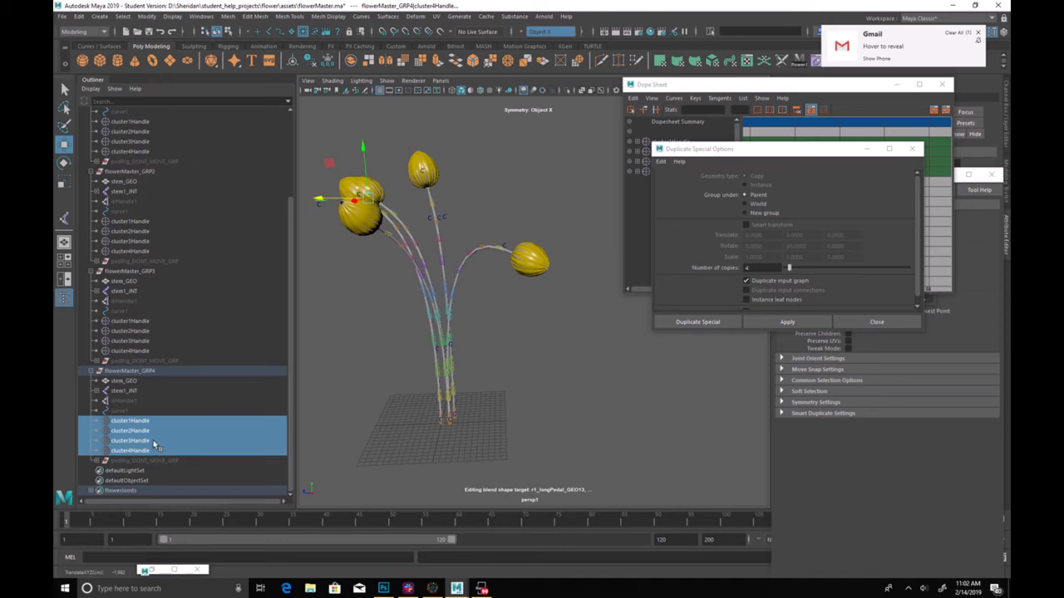
drag(155, 450, 163, 440)
drag(318, 199, 433, 222)
Move cluster3Handle and cluster4Handle of flowerMaster_GRP4 to arch its stem outward with the bud hanging down on GRP2's side
click(126, 443)
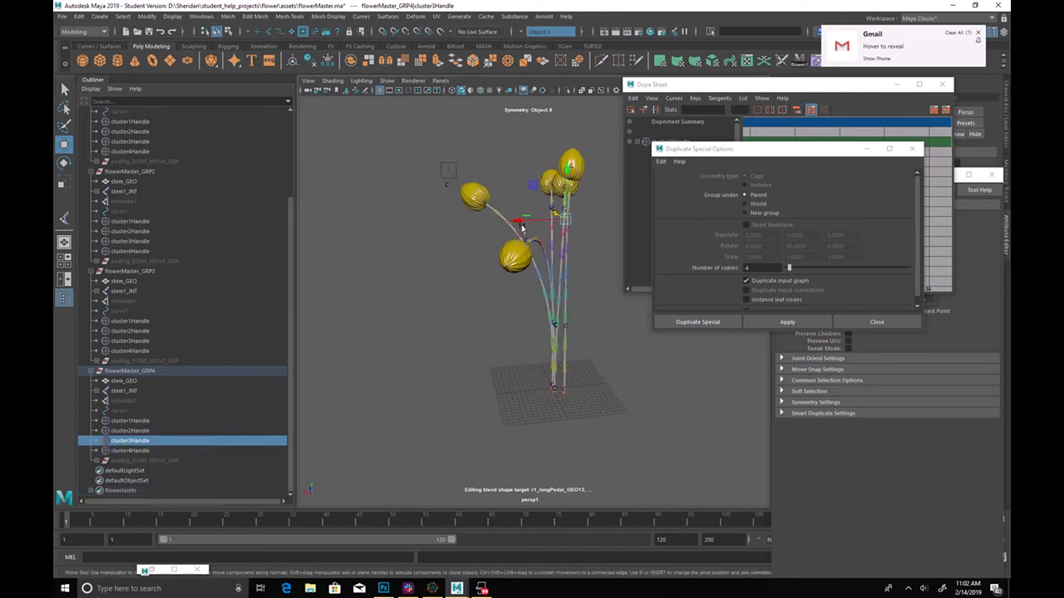
drag(571, 221, 527, 233)
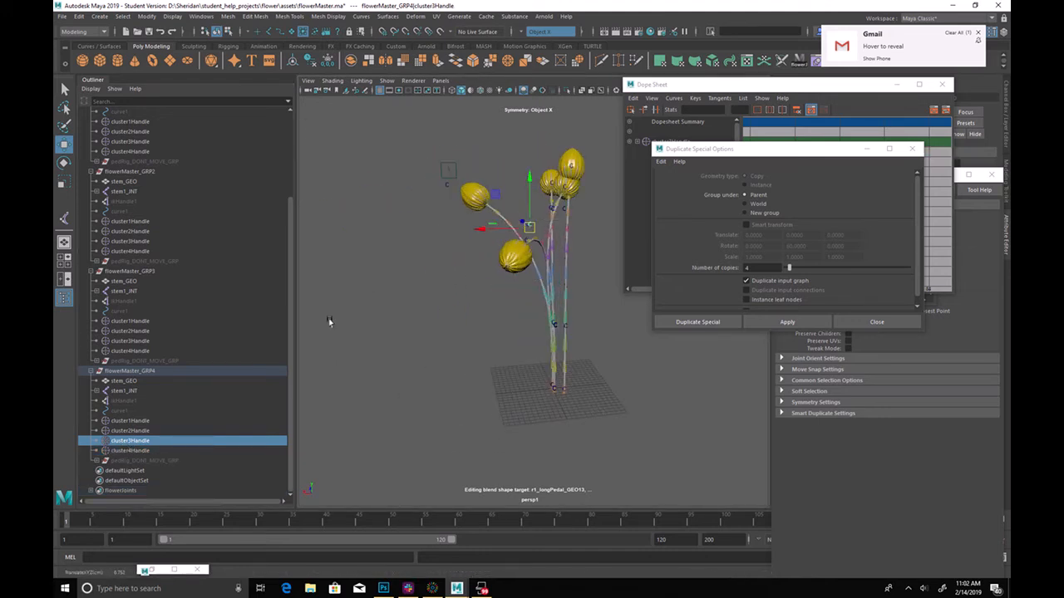
click(184, 450)
alt+drag(485, 293, 450, 361)
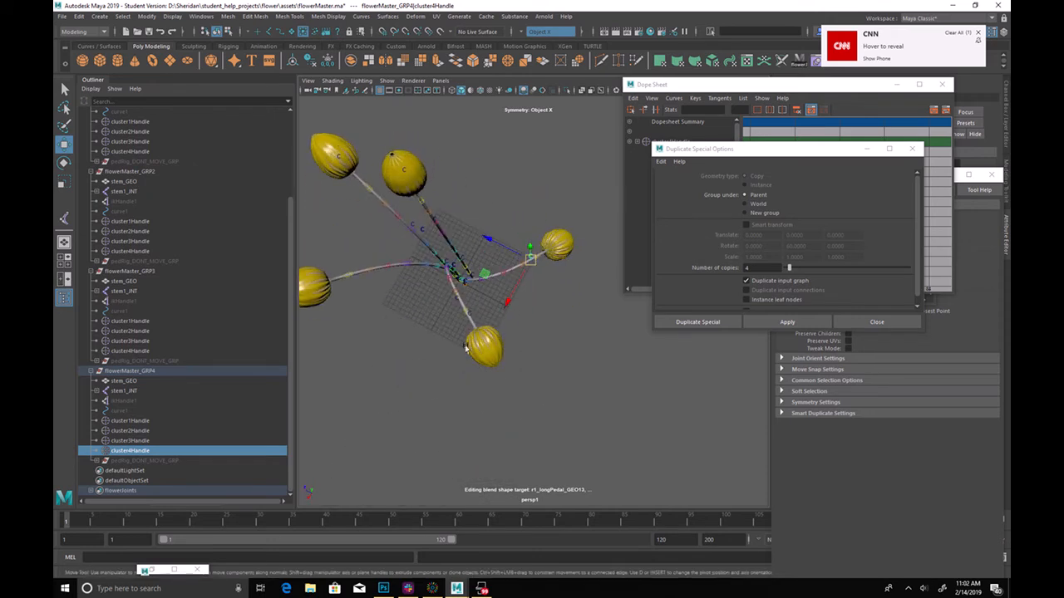
drag(529, 258, 468, 250)
click(195, 441)
alt+drag(484, 306, 510, 249)
alt+right_drag(510, 250, 426, 236)
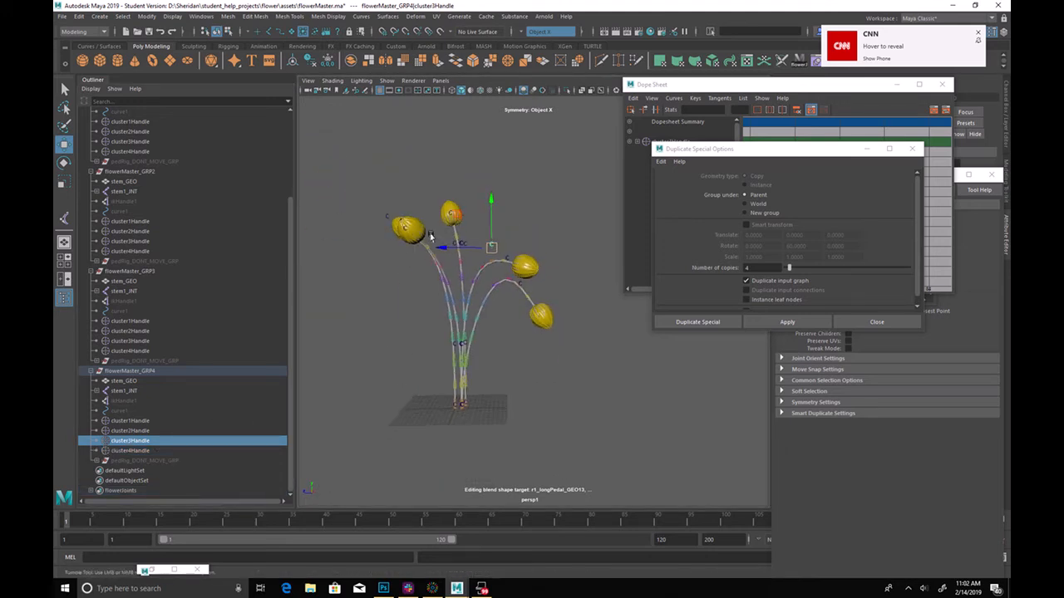
Close the Move Tool settings, play the blooming animation of all five flowers, and return to frame 1
click(991, 175)
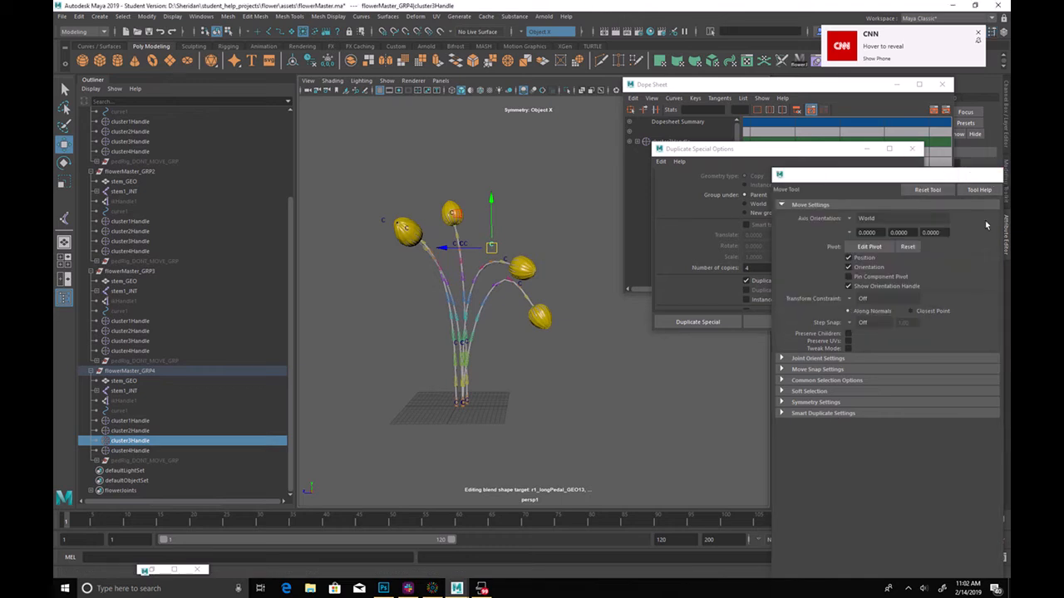
click(966, 520)
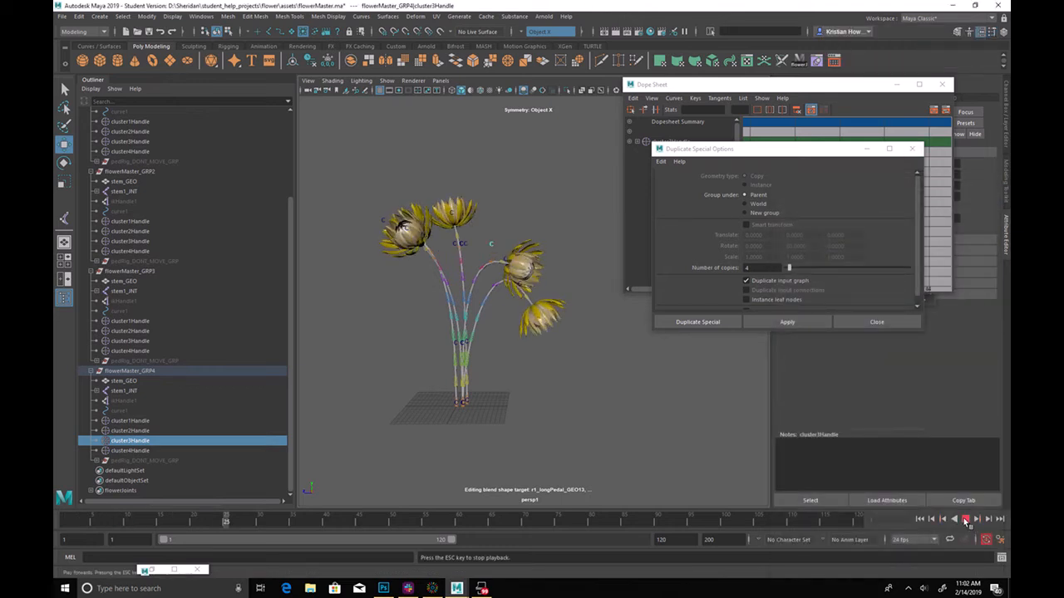
click(966, 521)
alt+drag(624, 406, 575, 400)
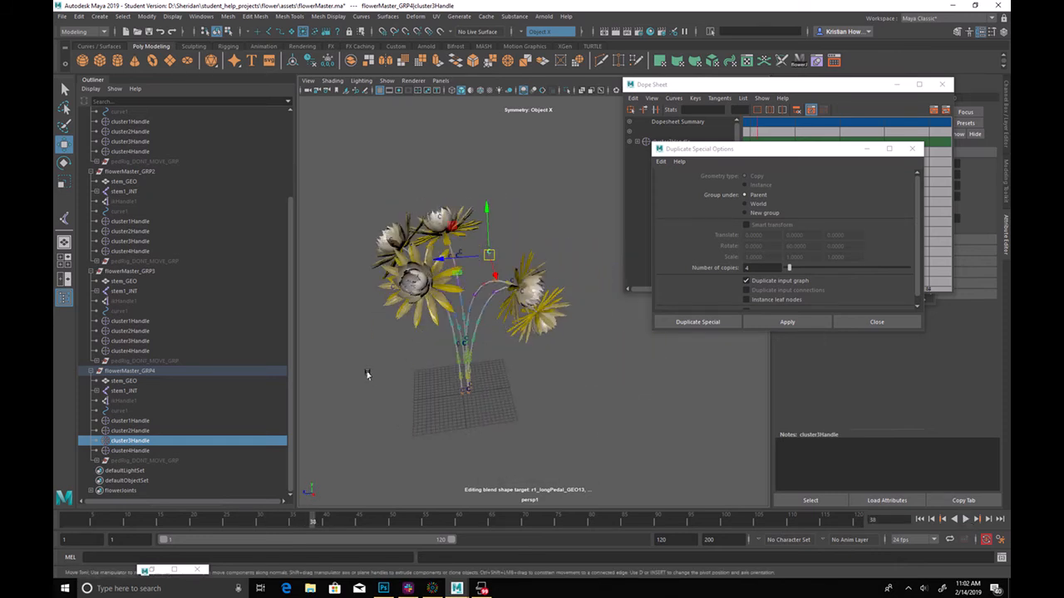
drag(91, 521, 65, 522)
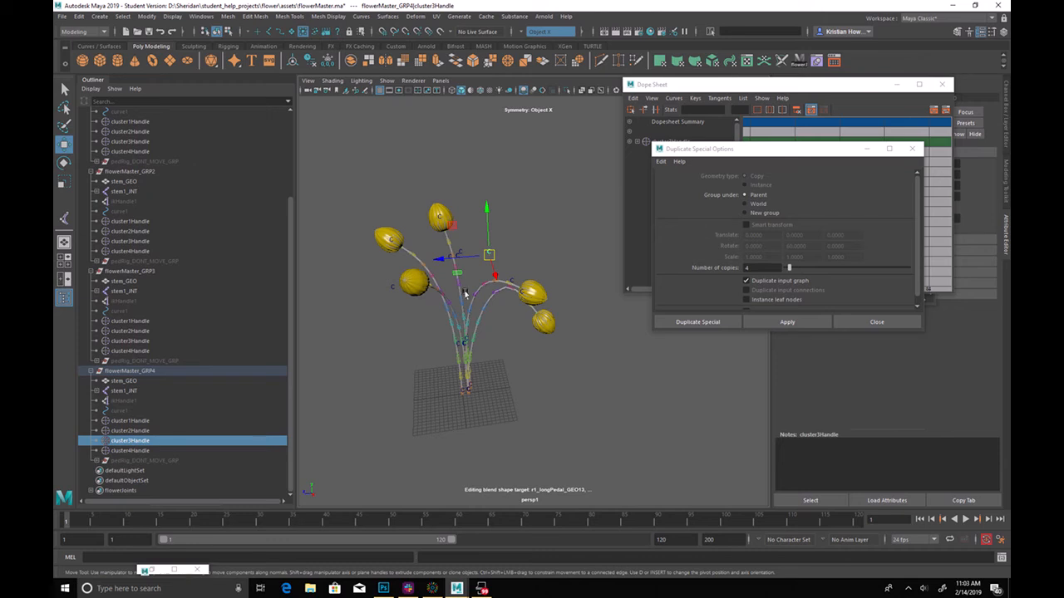
Try moving individual cluster handles in the viewport, including flowerMaster_GRP's cluster4Handle, undoing each move
alt+middle_drag(414, 255, 493, 275)
alt+right_drag(493, 275, 549, 300)
mouse_move(549, 300)
alt+mouse_down()
mouse_move(551, 266)
mouse_move(549, 286)
alt+mouse_up()
alt+middle_drag(548, 287, 515, 296)
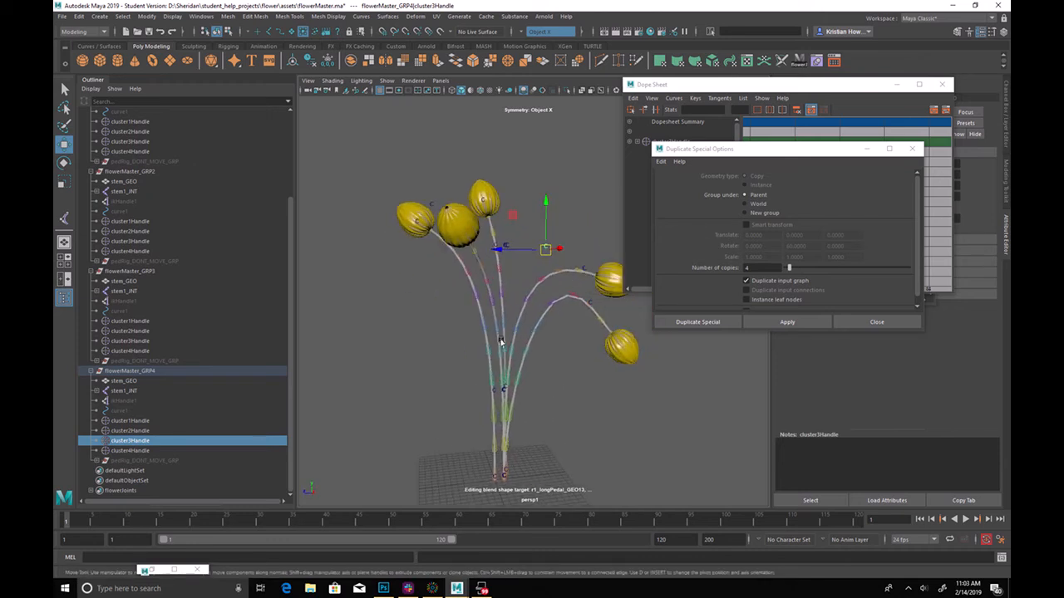
drag(473, 396, 451, 392)
key(ctrl+z)
click(402, 325)
alt+drag(403, 324, 499, 301)
drag(486, 227, 475, 247)
key(ctrl+z)
alt+drag(524, 277, 505, 287)
drag(419, 230, 423, 230)
alt+drag(422, 229, 396, 227)
key(ctrl+z)
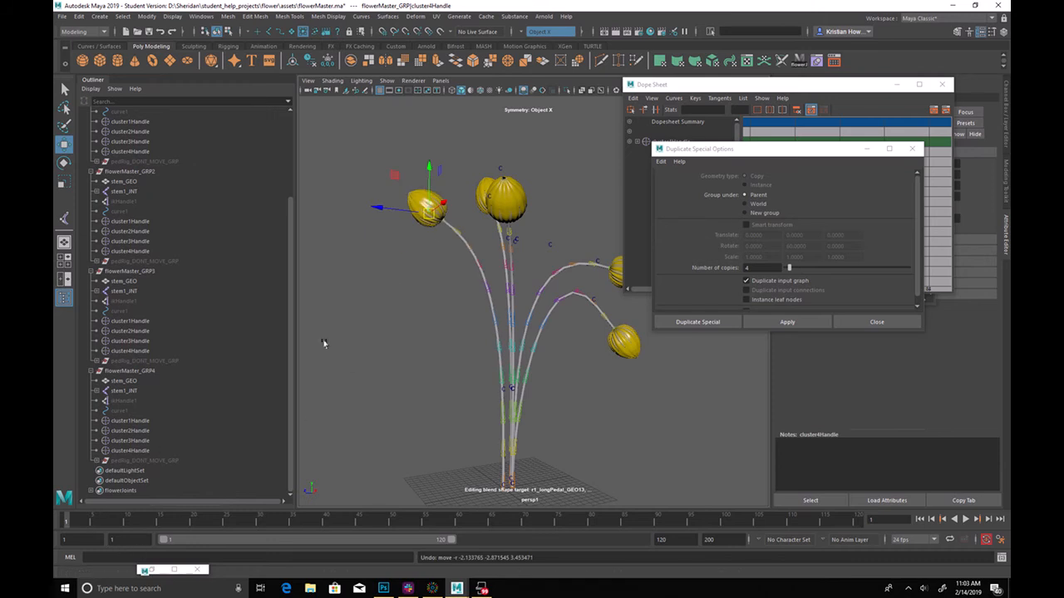
Expand flowerMaster_GRP1's full hierarchy in the Dope Sheet and shift all its keys 14 frames later
alt+middle_drag(449, 226, 369, 252)
scroll(210, 202, up, 4)
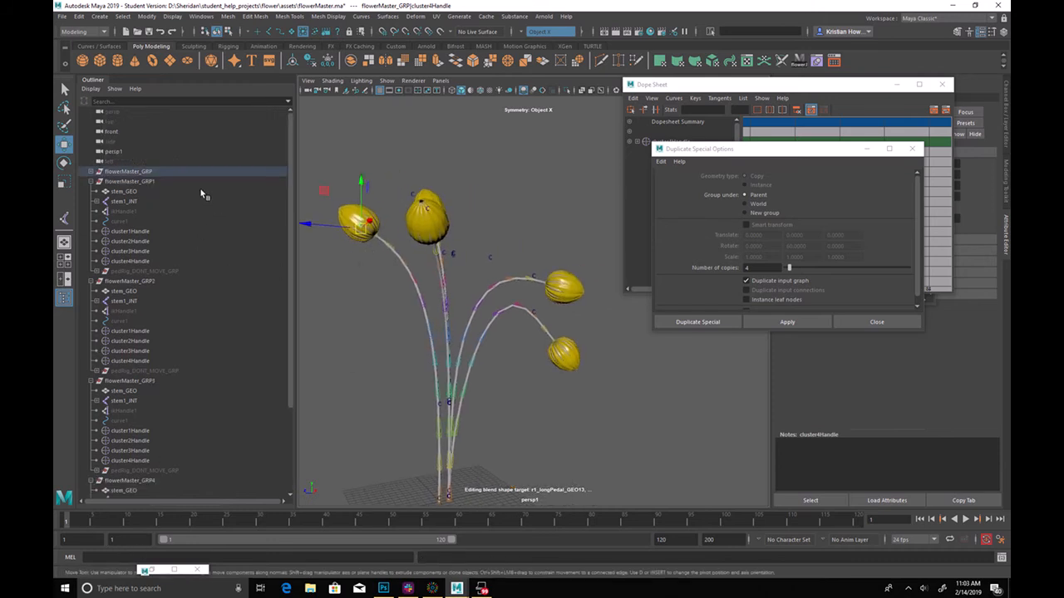
click(154, 183)
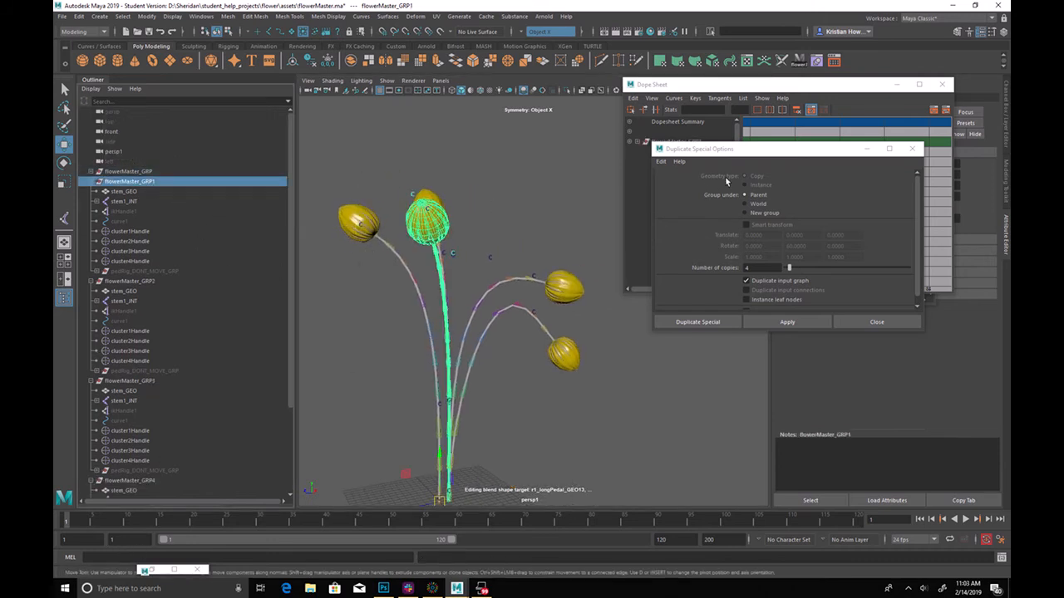
click(665, 143)
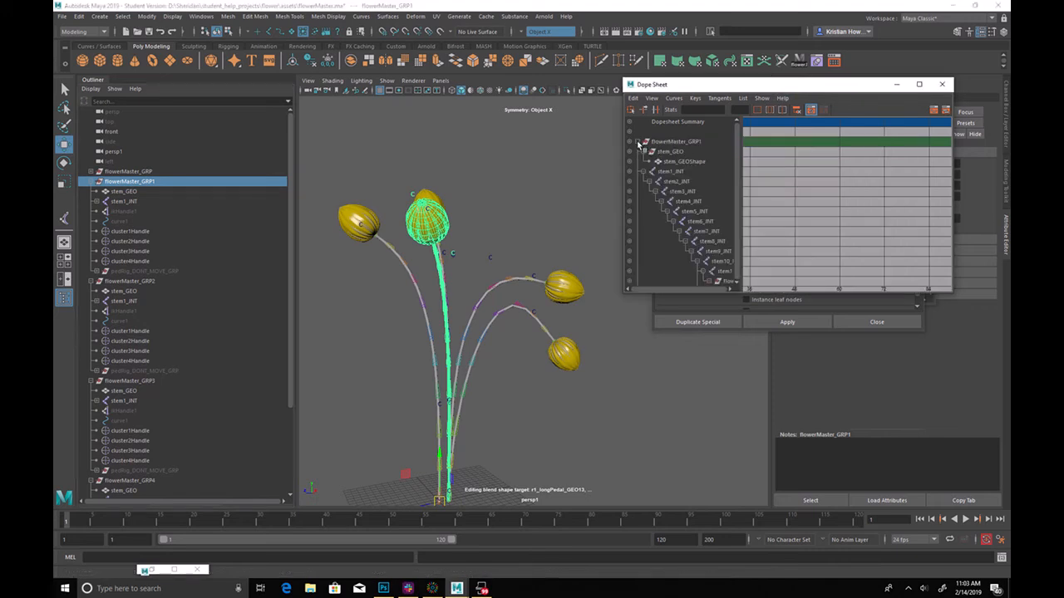
shift+click(638, 142)
drag(751, 120, 933, 171)
middle_drag(785, 178, 837, 178)
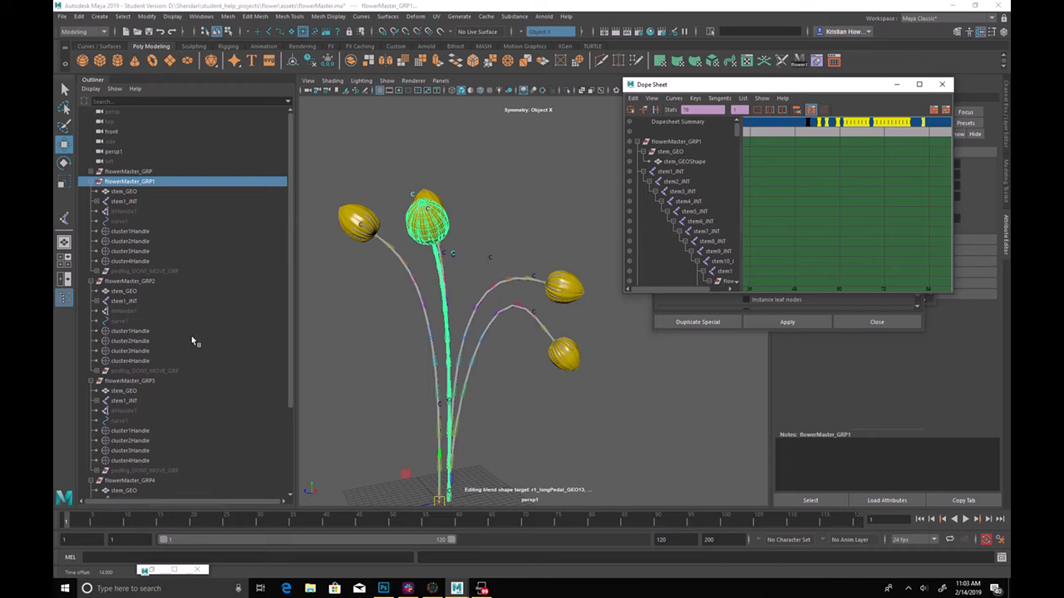
Expand flowerMaster_GRP3's full hierarchy in the Dope Sheet and shift all its keys 7 frames later
alt+drag(405, 261, 466, 261)
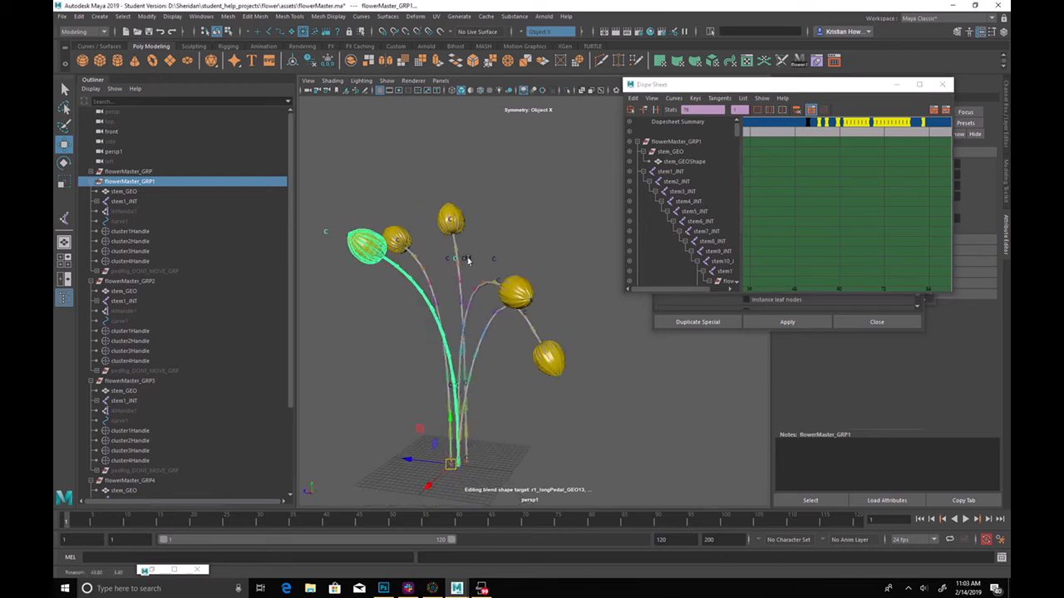
click(449, 184)
click(148, 381)
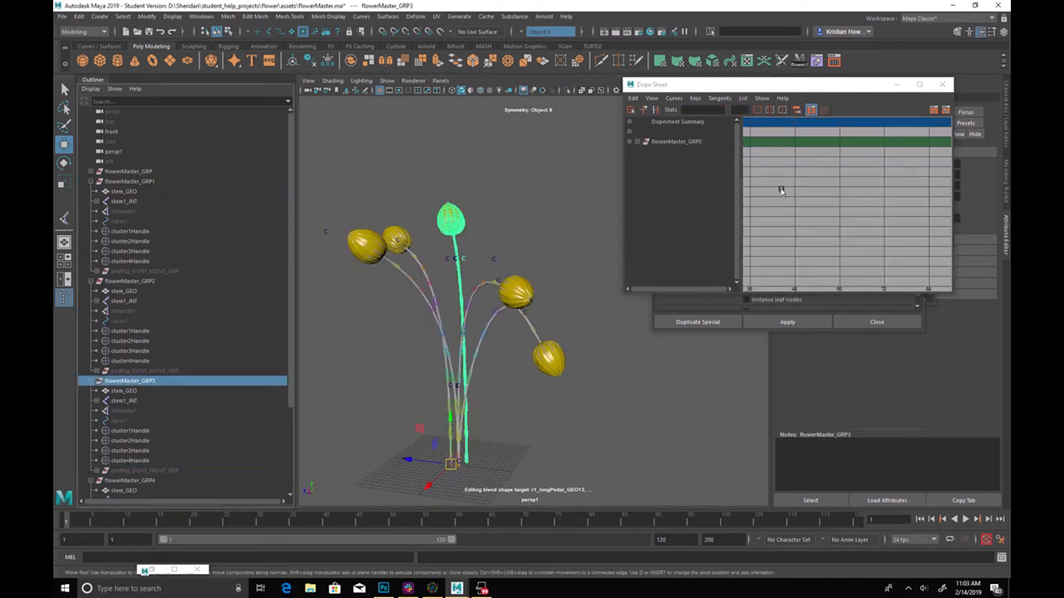
click(638, 143)
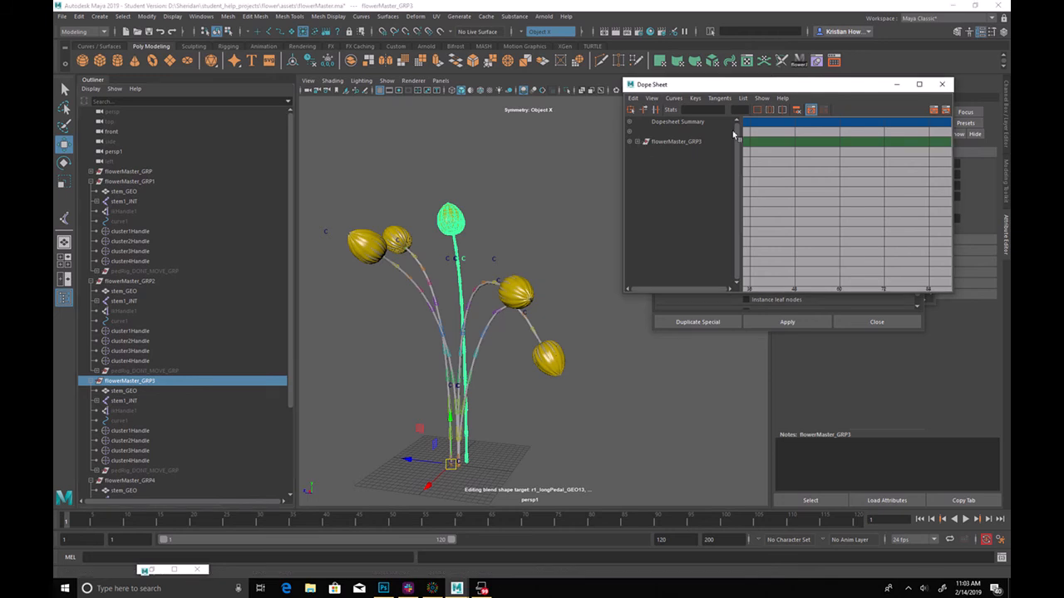
shift+click(638, 143)
click(677, 123)
middle_drag(788, 142, 813, 139)
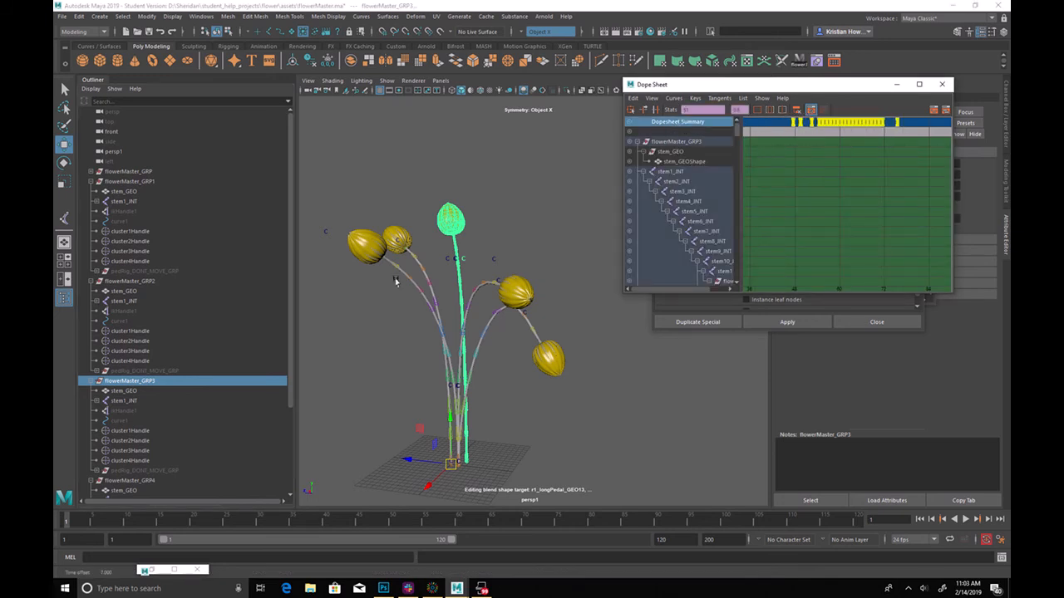
Expand flowerMaster_GRP4's full hierarchy in the Dope Sheet and shift all its keys 31 frames later
click(491, 408)
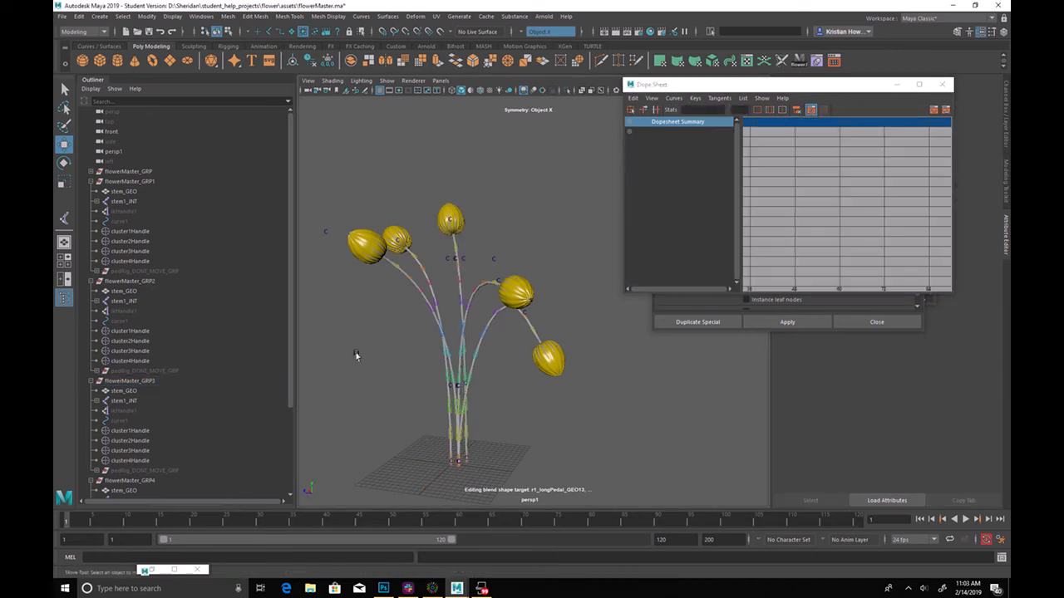
click(502, 317)
scroll(174, 449, down, 4)
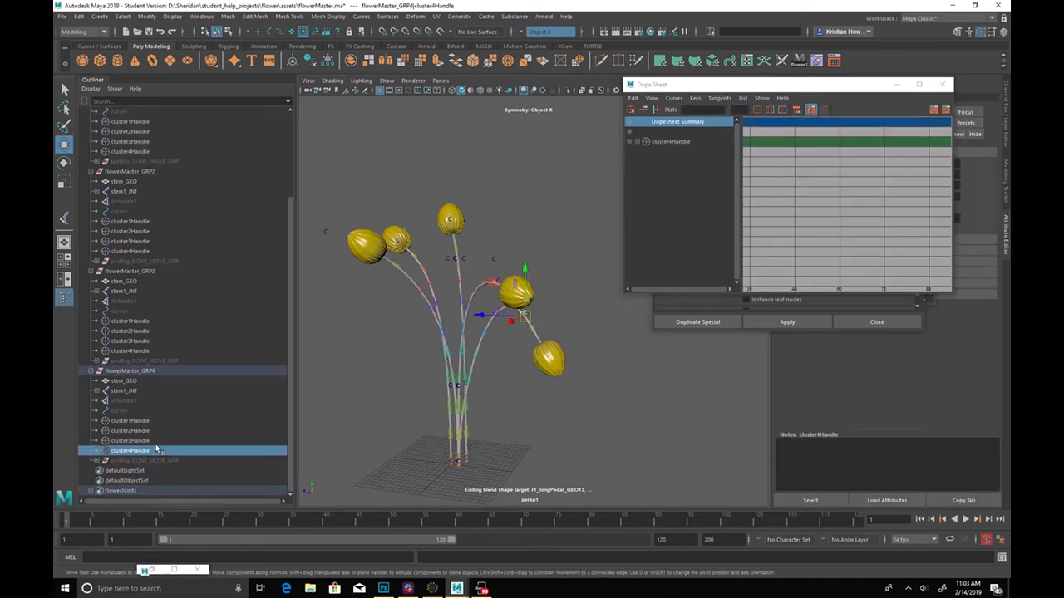
click(133, 371)
click(637, 144)
shift+click(640, 144)
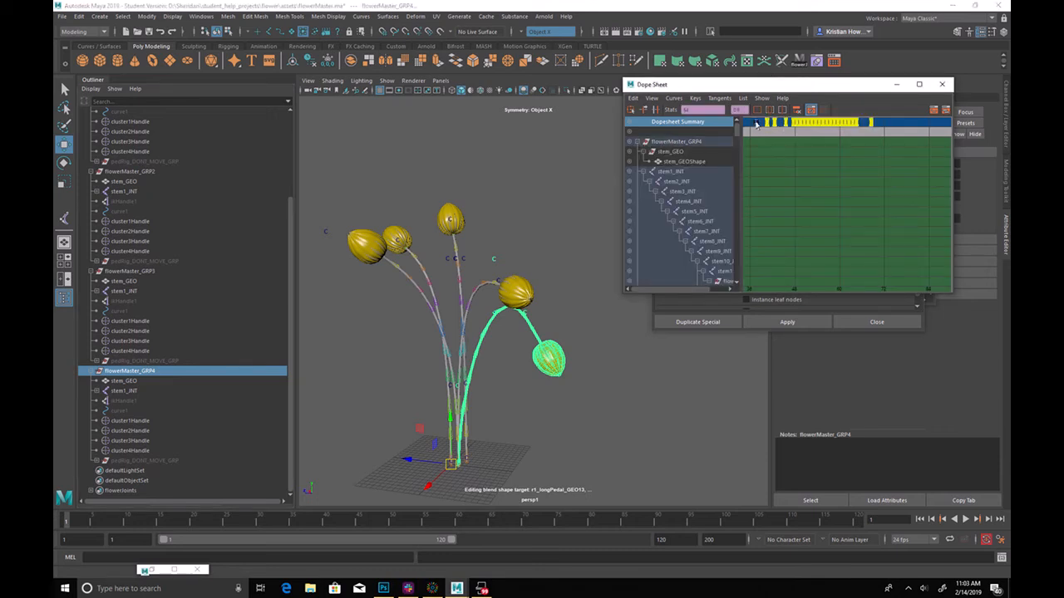
click(919, 196)
drag(859, 136, 807, 166)
middle_drag(807, 167, 744, 181)
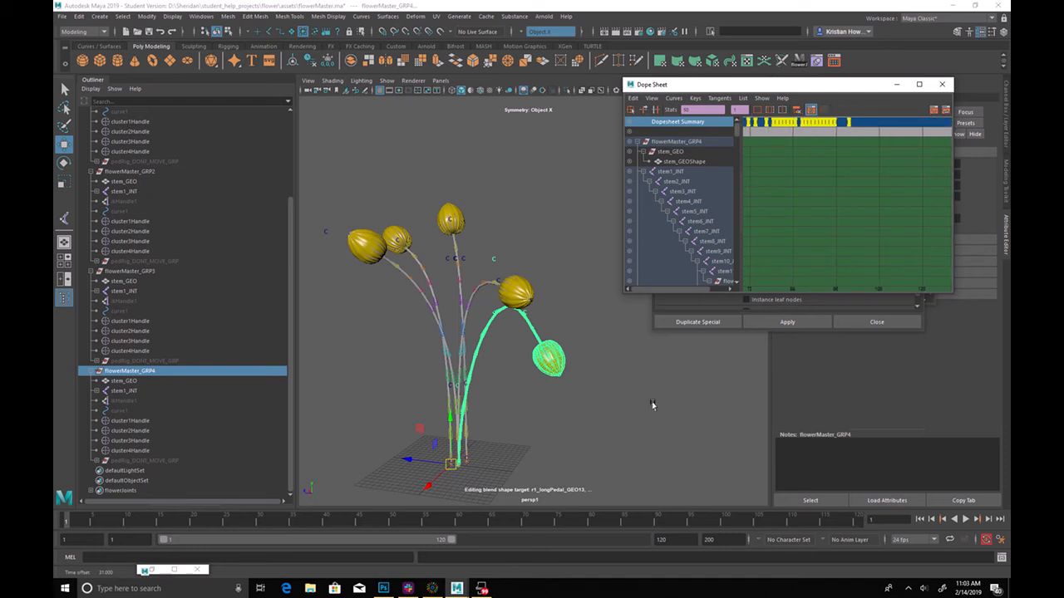
Play the animation from the start to check the offset bloom timing of the five flowers
click(965, 519)
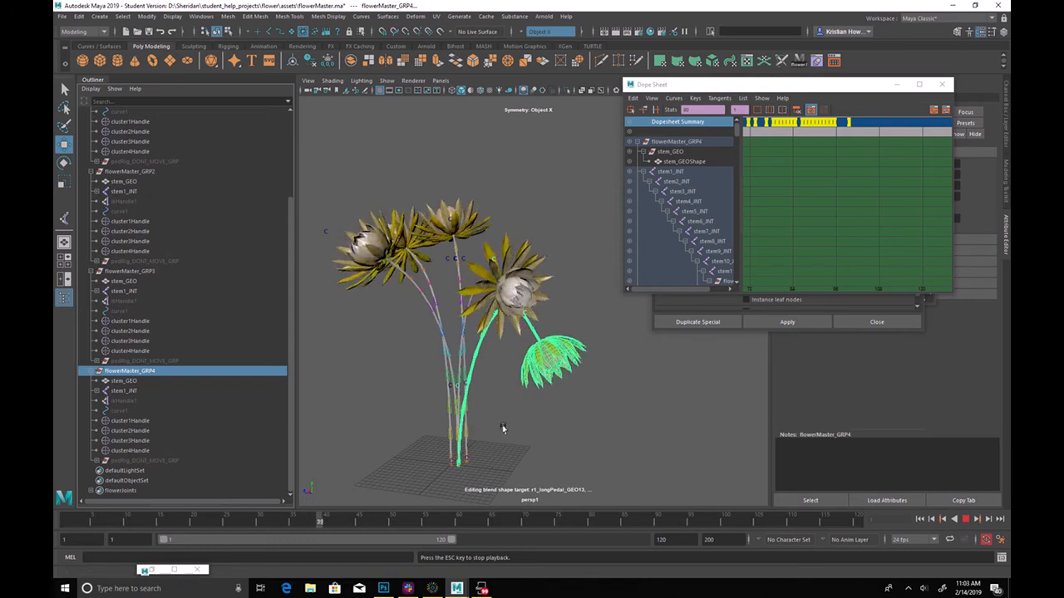
alt+drag(499, 427, 552, 397)
click(63, 521)
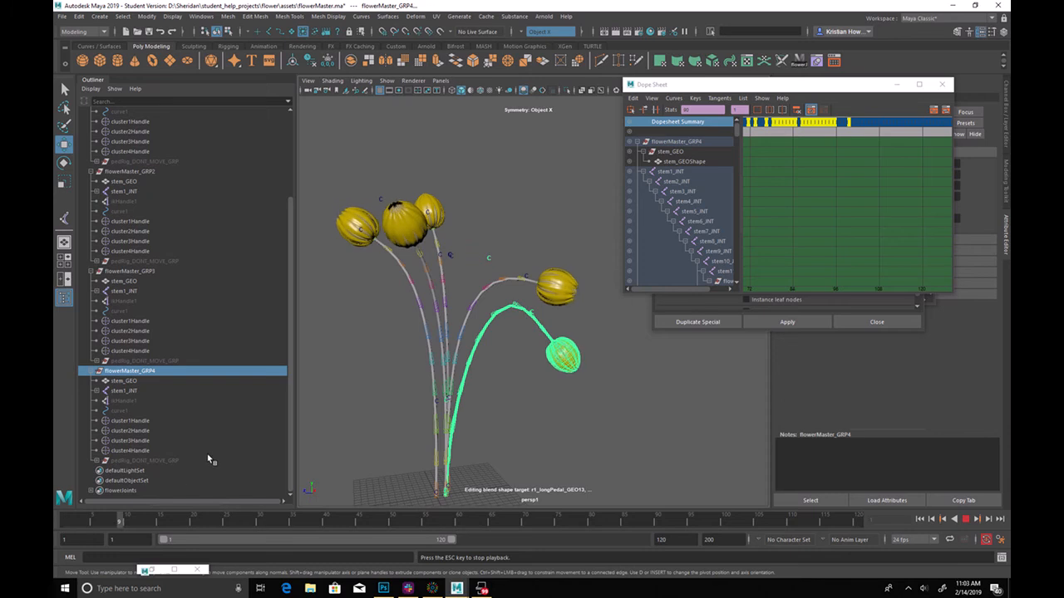
Set the playback speed to Real-time, watch the bloom animation, and stop playback
right_click(324, 518)
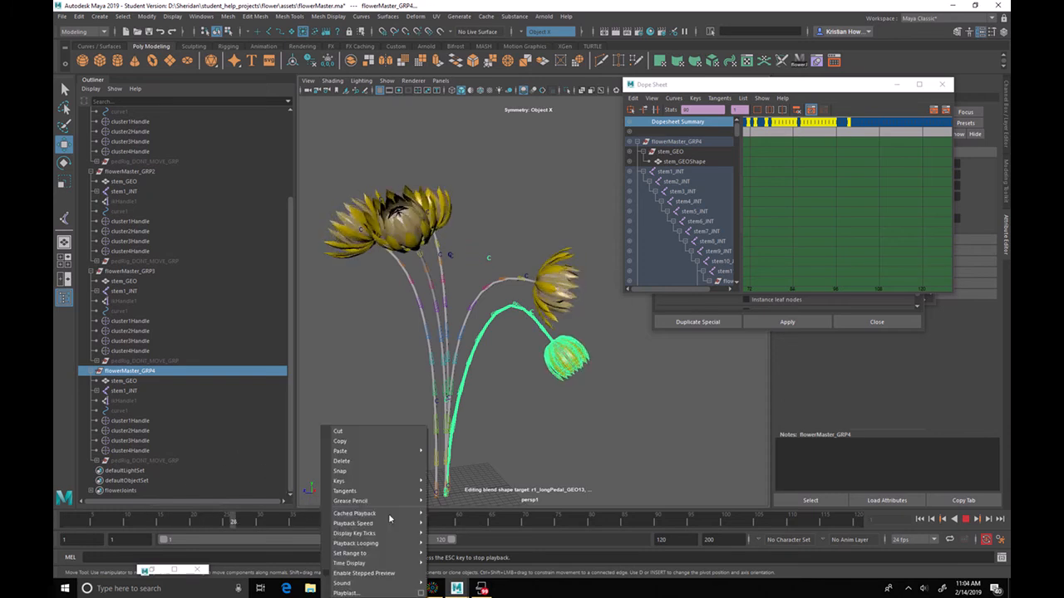
mouse_move(392, 548)
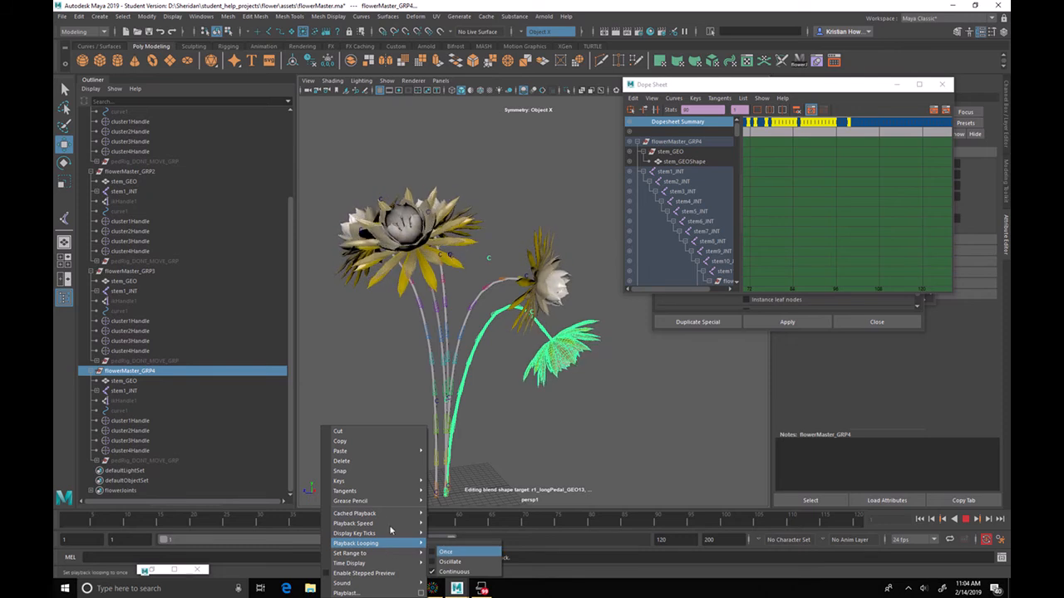
mouse_move(385, 524)
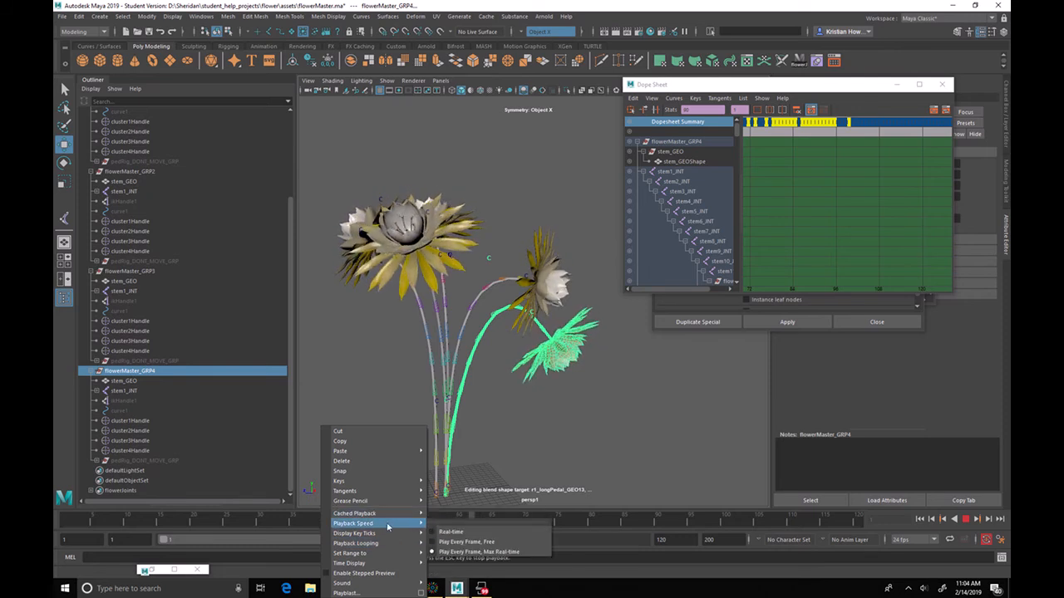
click(450, 532)
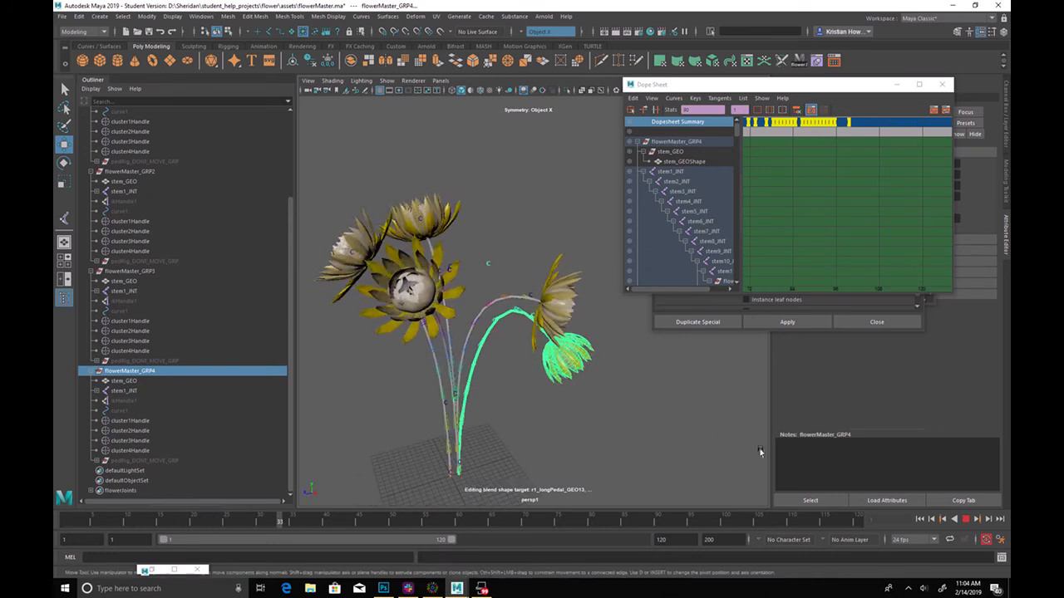
key(Escape)
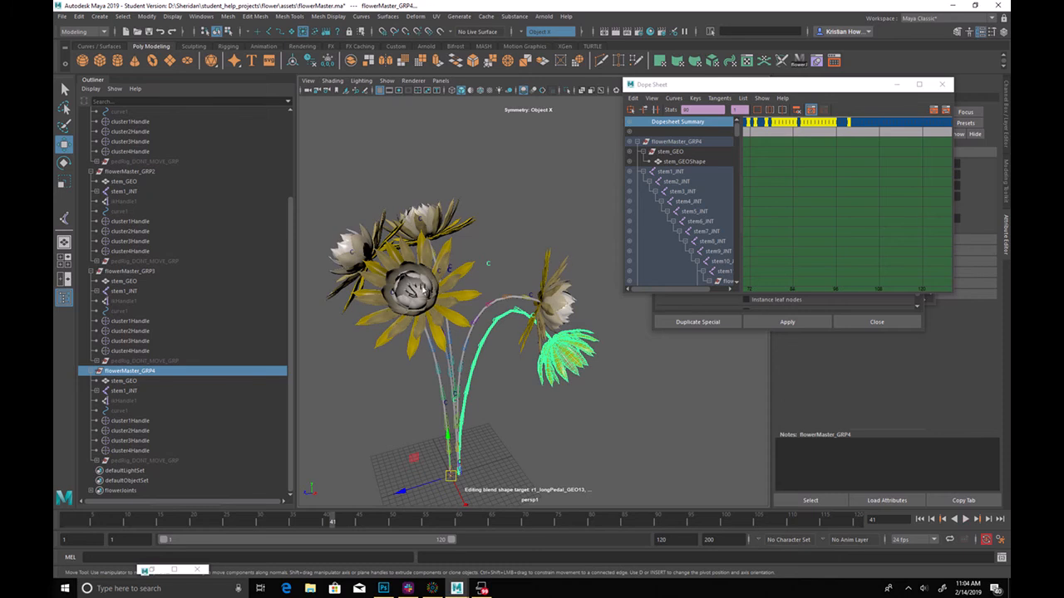
Expand flowerMaster_GRP1's full hierarchy in the Dope Sheet and shift all its keys about 23 frames later
click(415, 303)
alt+drag(444, 341, 374, 366)
drag(407, 310, 295, 267)
scroll(159, 156, up, 4)
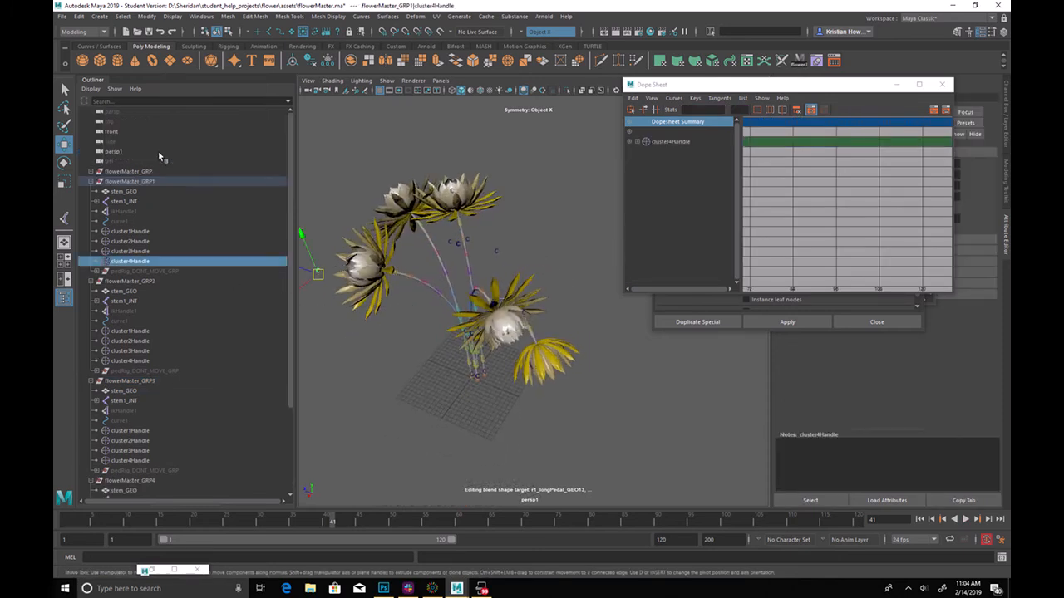
click(128, 181)
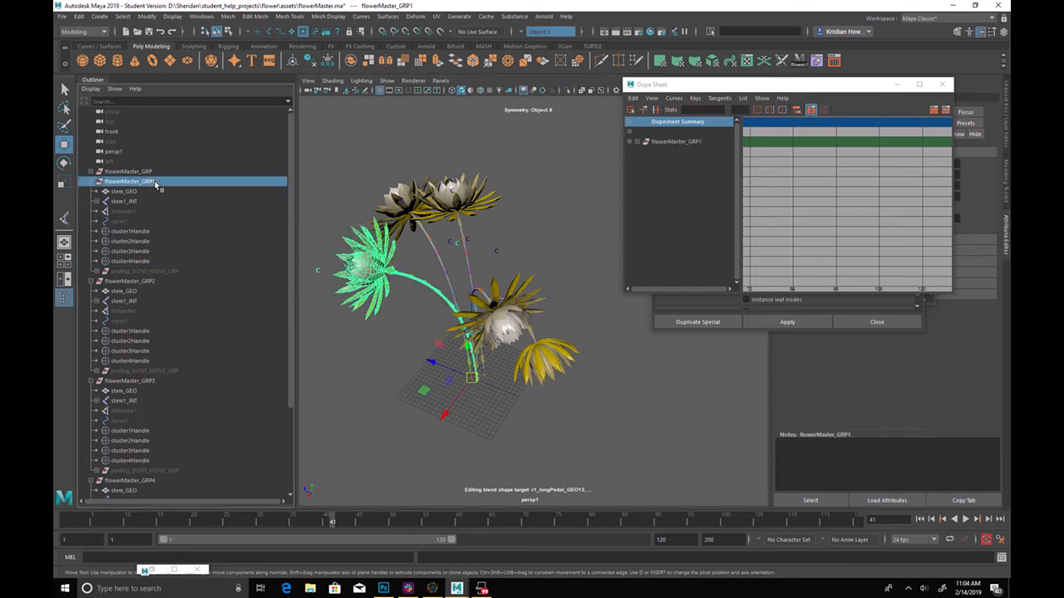
shift+click(639, 142)
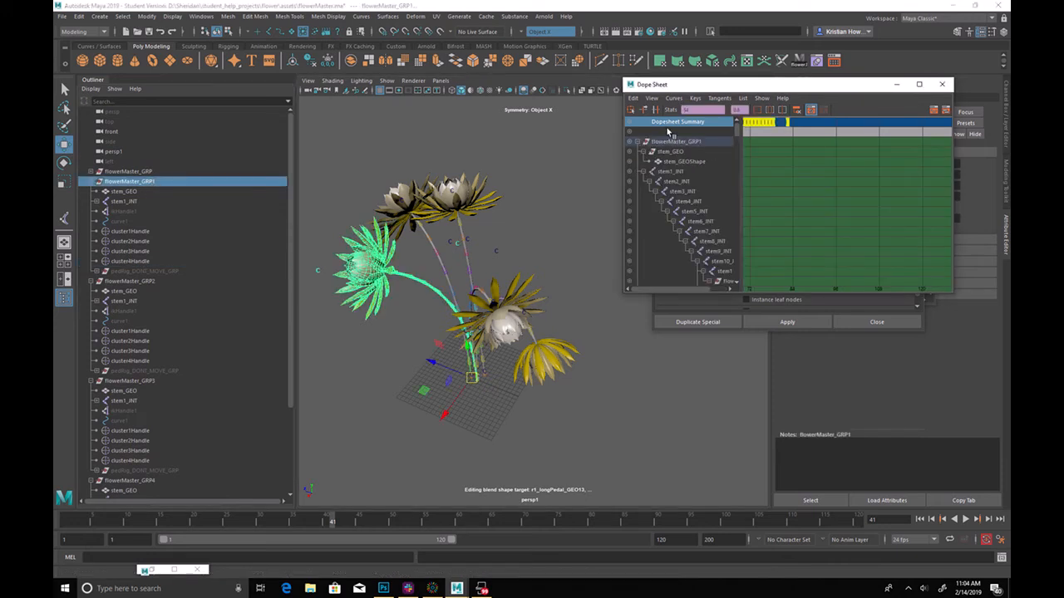
drag(748, 154, 859, 162)
alt+drag(485, 225, 439, 237)
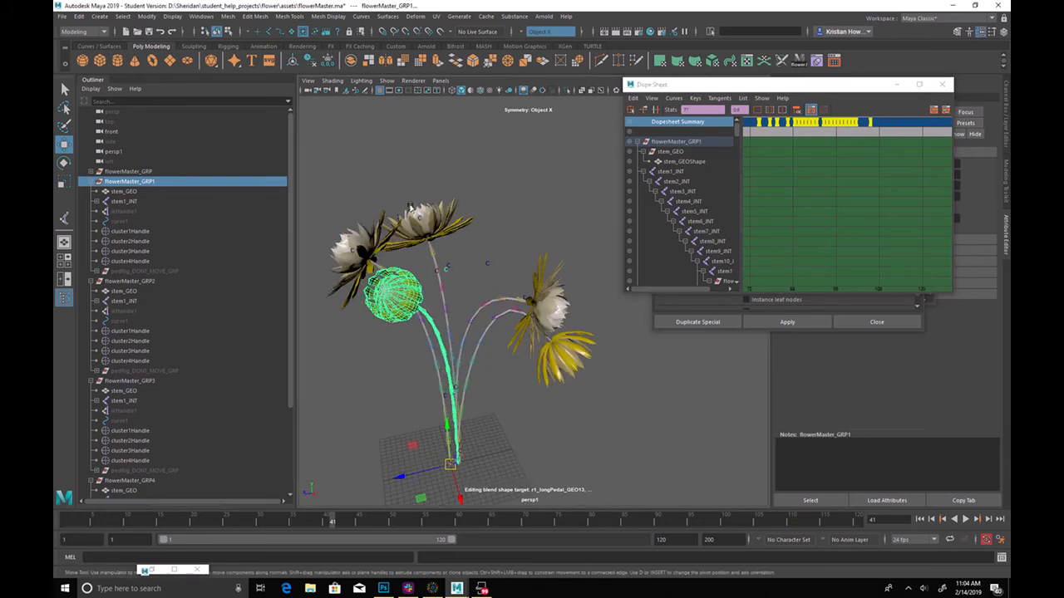
Expand flowerMaster_GRP's full hierarchy in the Dope Sheet and frame its keys to examine the bloom timing
click(420, 214)
drag(297, 237, 237, 270)
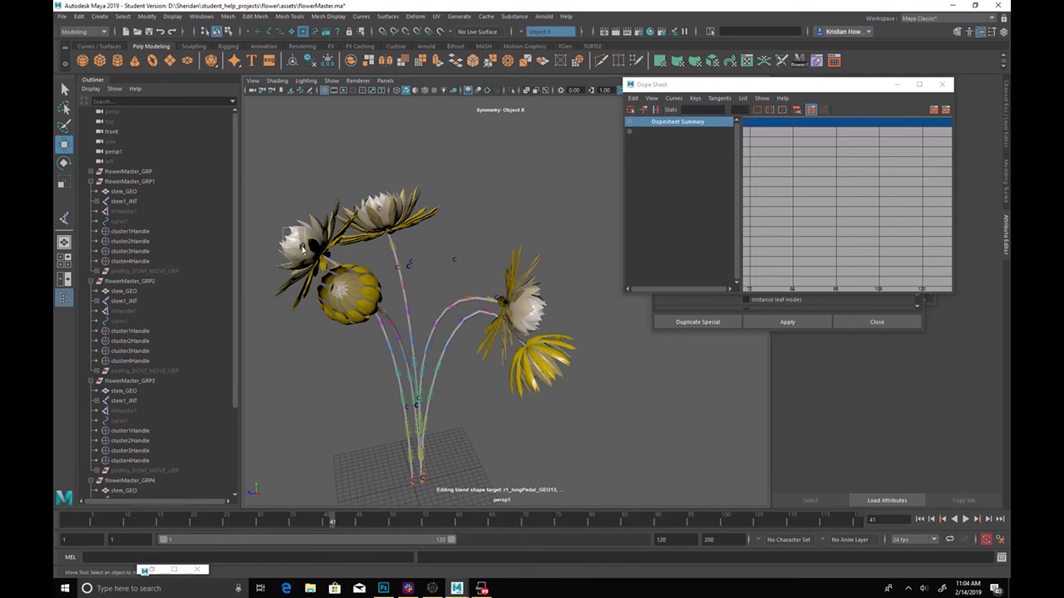
click(301, 243)
click(636, 141)
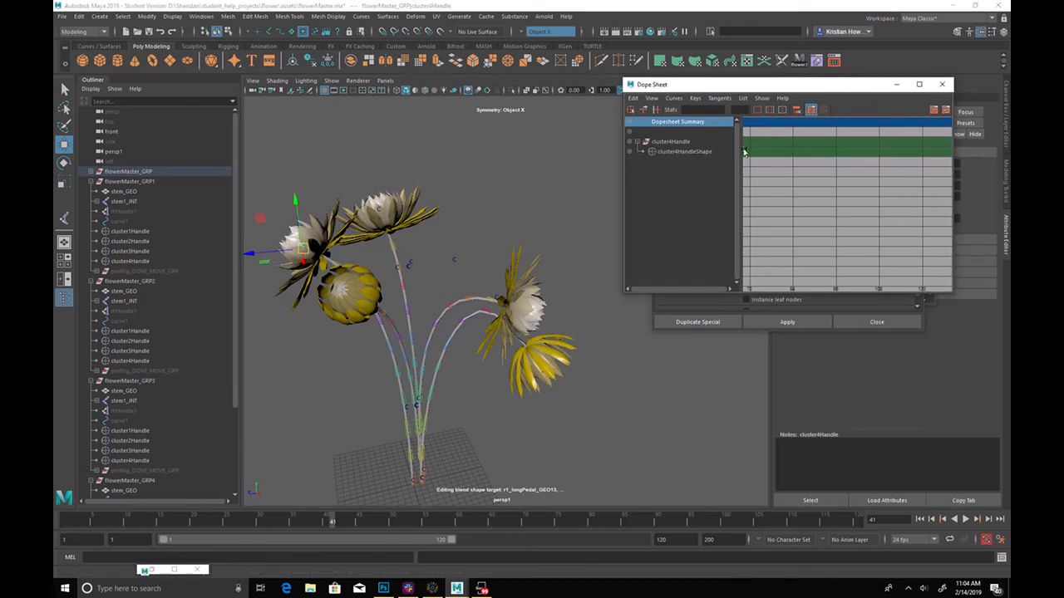
scroll(832, 204, down, 6)
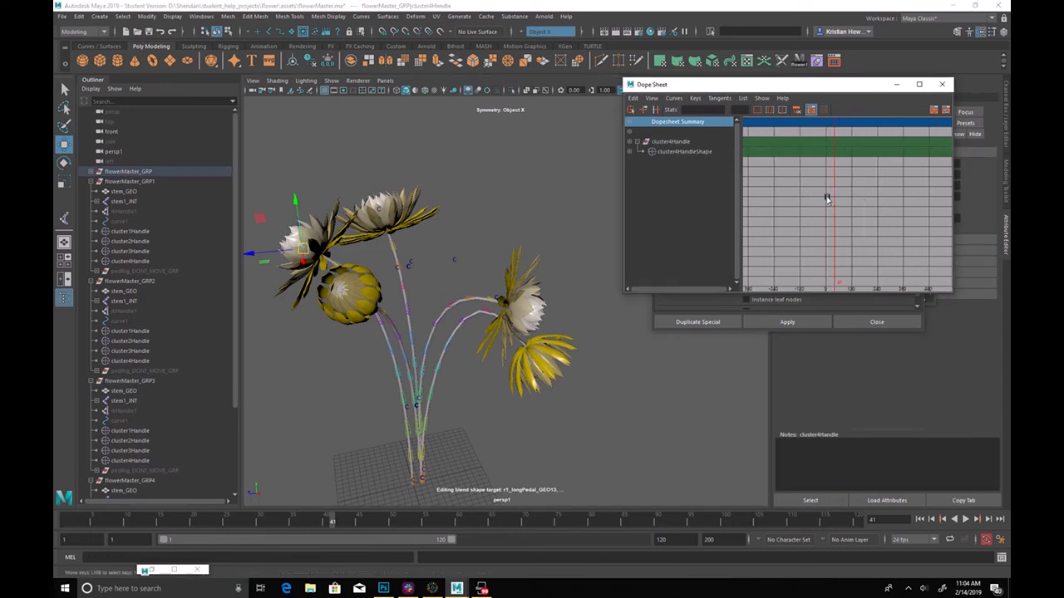
click(303, 216)
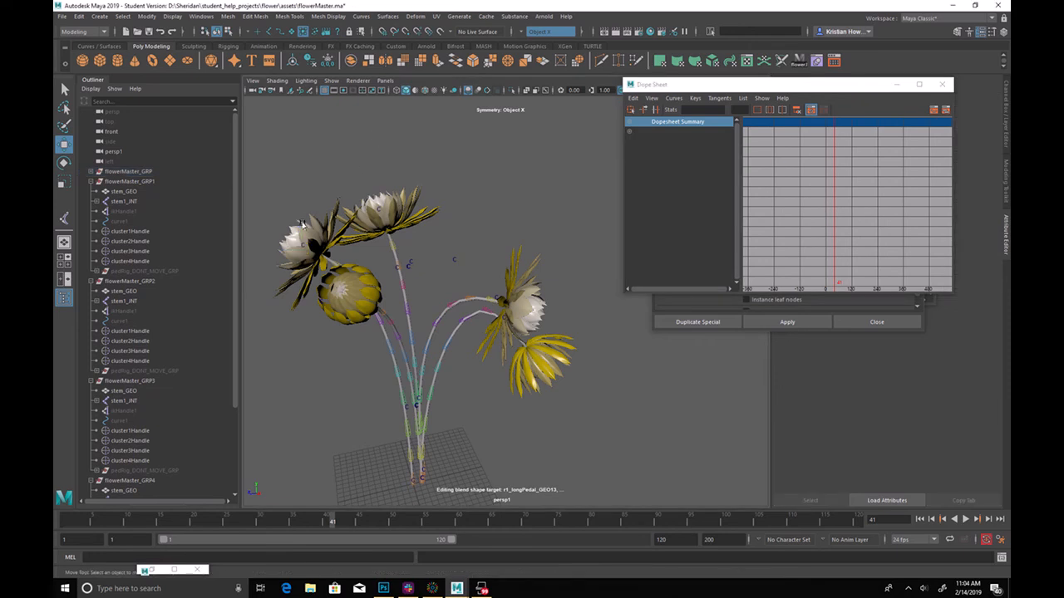
click(294, 241)
click(129, 173)
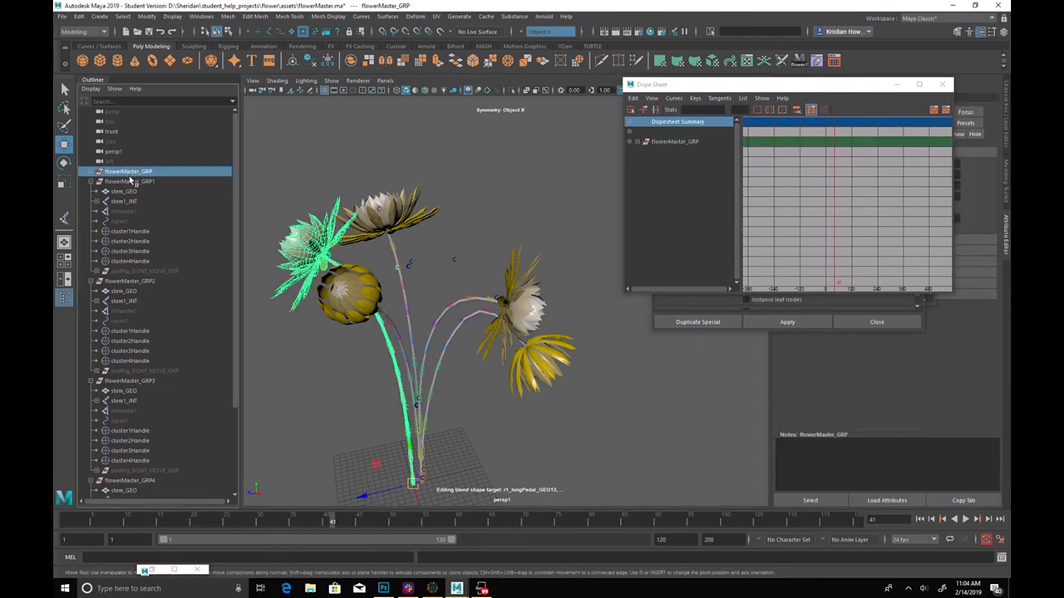
shift+click(638, 142)
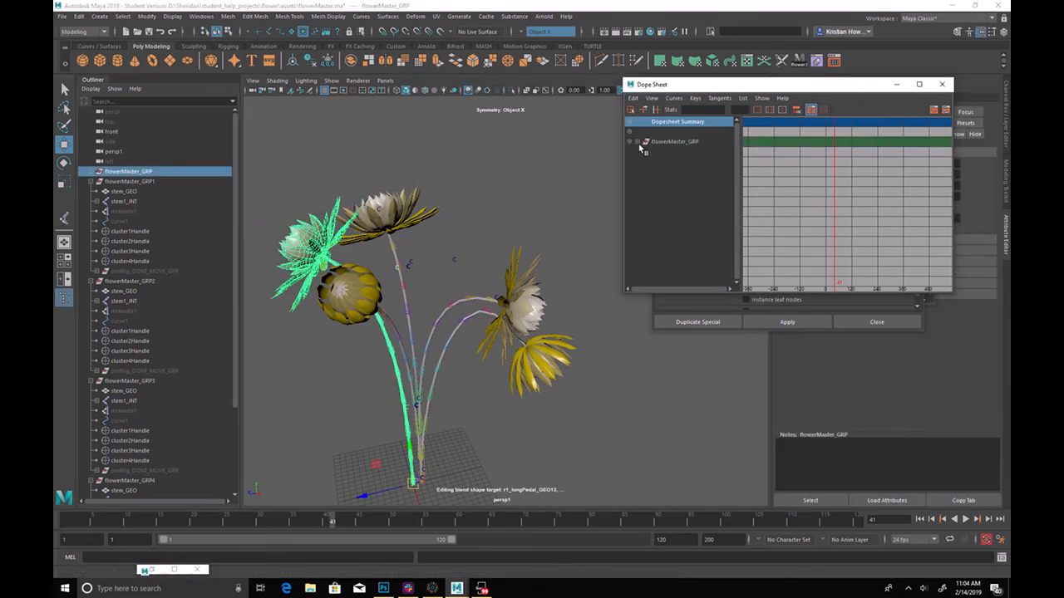
key(f)
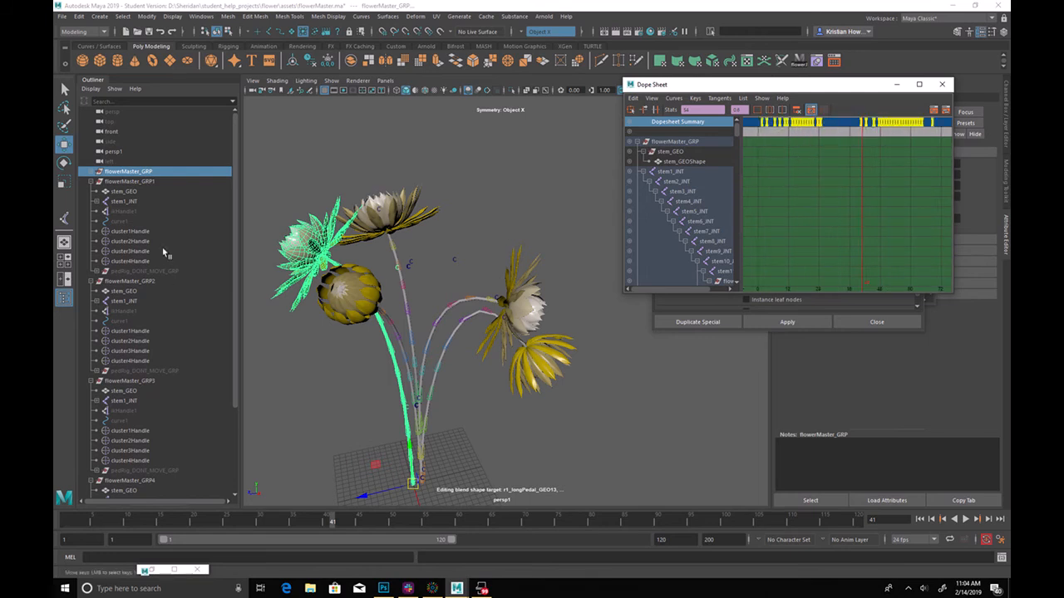
Expand flowerMaster_GRP3's full hierarchy in the Dope Sheet, shift all its keys about 22 frames later, and scrub through the timeline to check
click(140, 282)
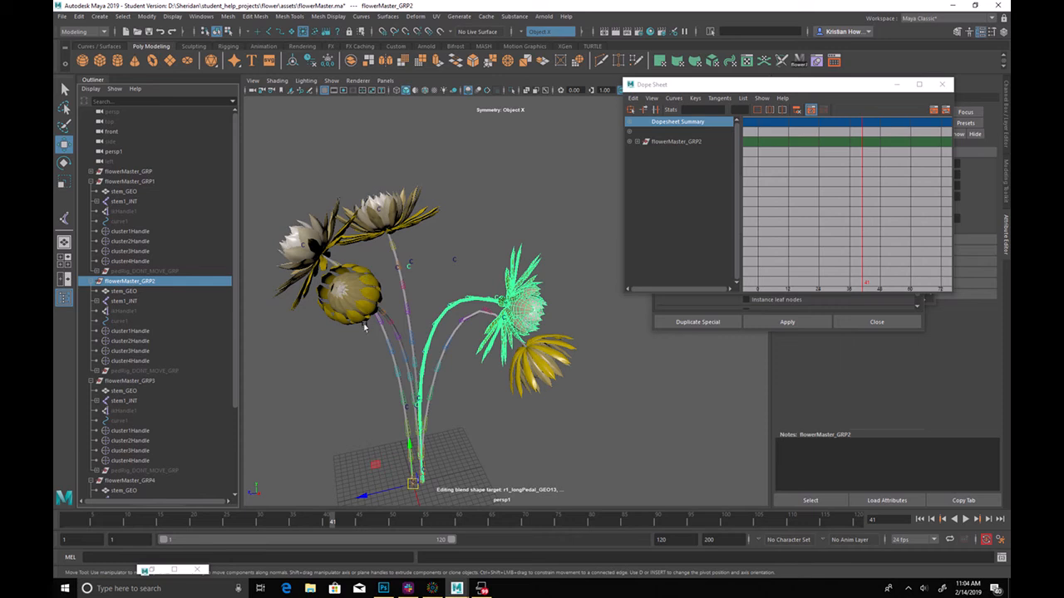
drag(127, 524, 231, 501)
drag(415, 237, 356, 191)
click(150, 381)
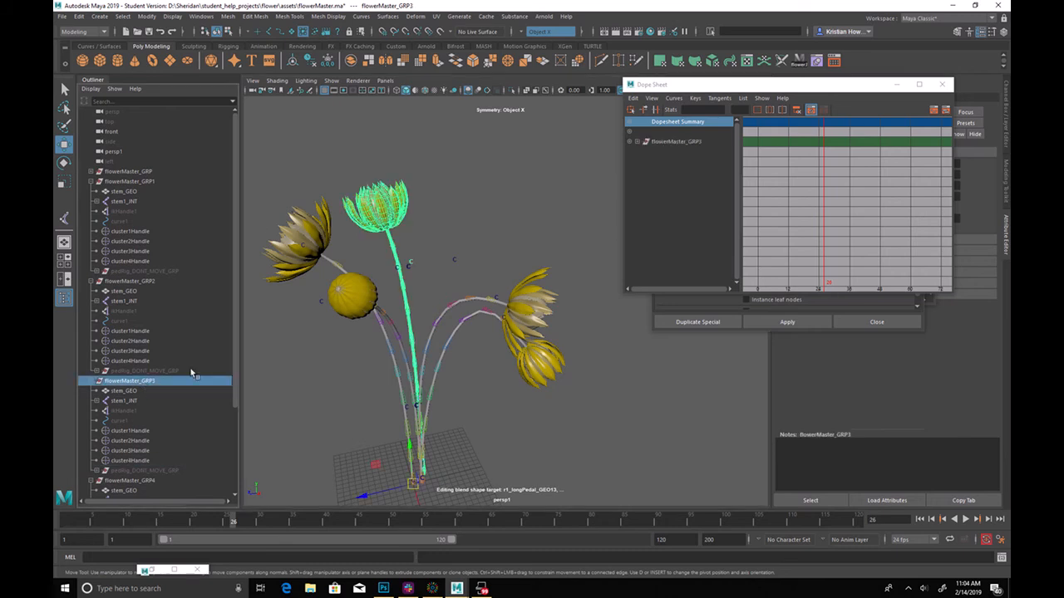
shift+click(646, 142)
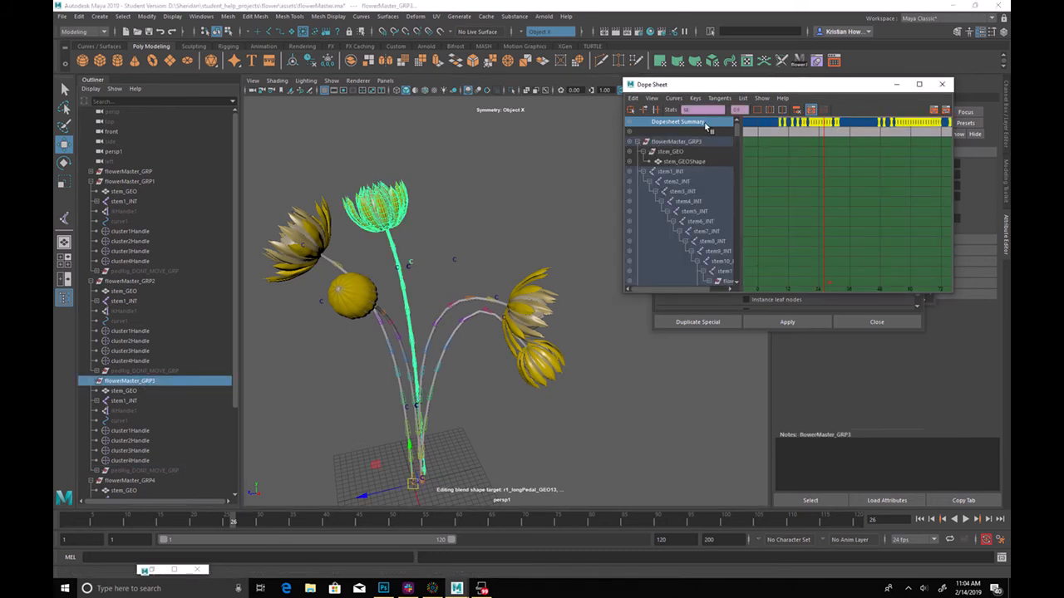
mouse_move(794, 148)
middle_down()
mouse_move(829, 143)
mouse_move(791, 152)
mouse_move(819, 148)
mouse_move(804, 149)
middle_up()
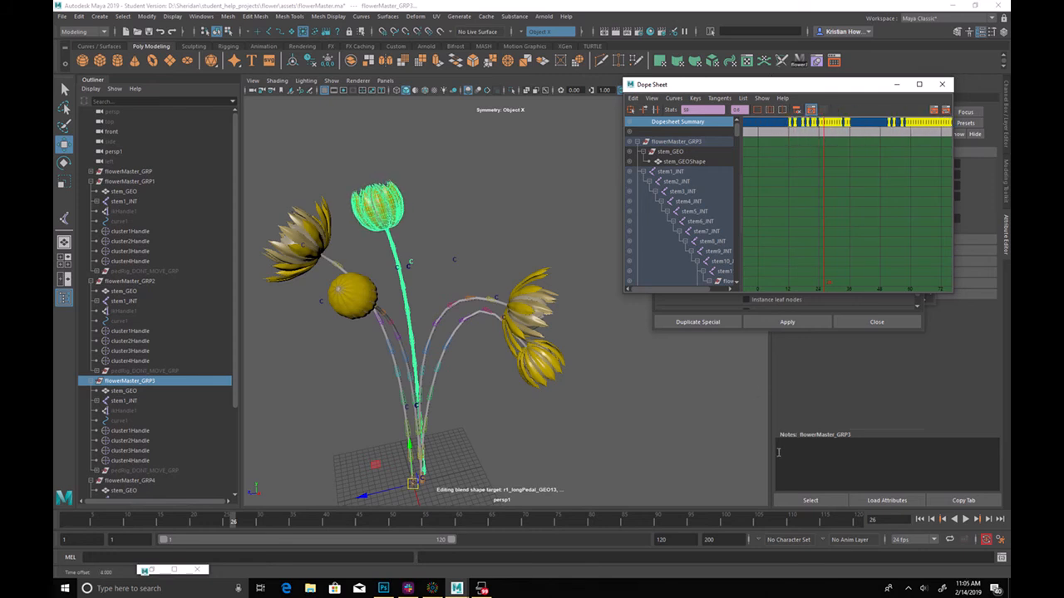
middle_drag(783, 192, 860, 177)
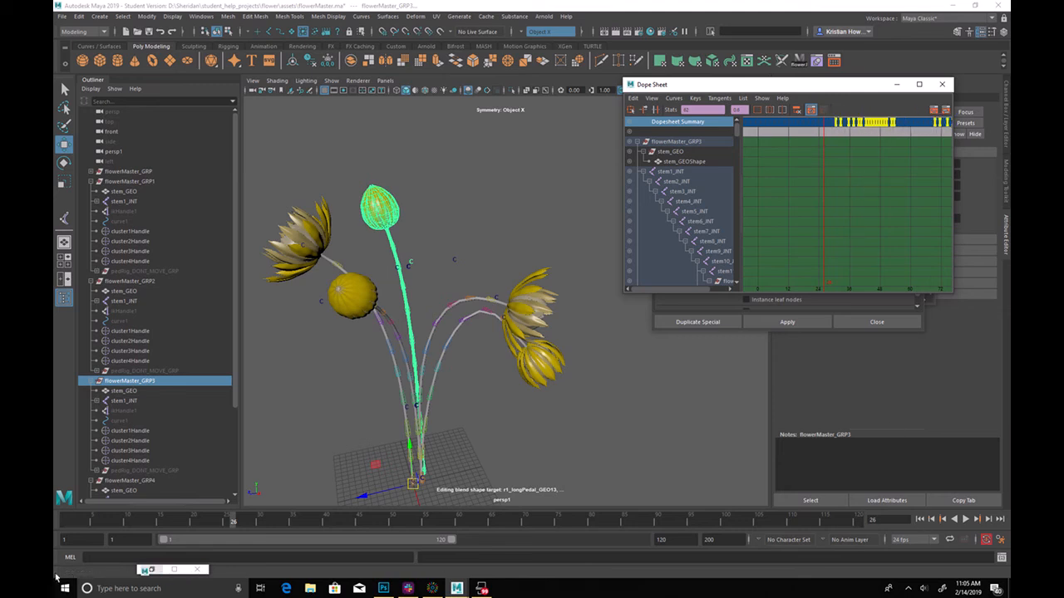
mouse_move(106, 520)
mouse_down()
mouse_move(58, 522)
mouse_move(316, 525)
mouse_move(754, 505)
mouse_up()
alt+drag(631, 440, 437, 258)
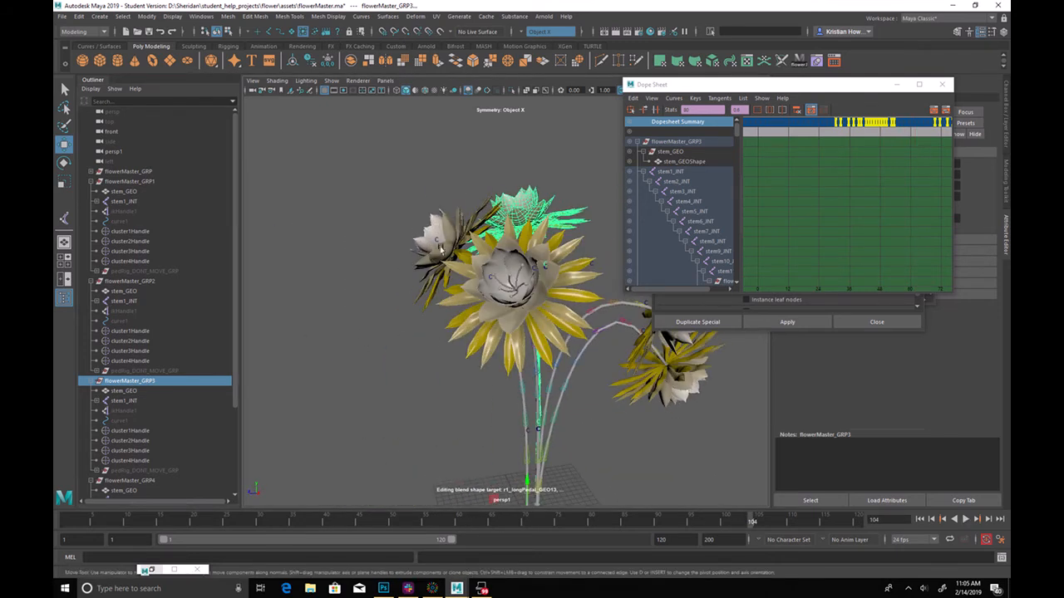
Key flowerMaster_GRP's cluster4Handle at frame 1 and lower the handle slightly outward at frame 31 to animate the stem bending
click(441, 248)
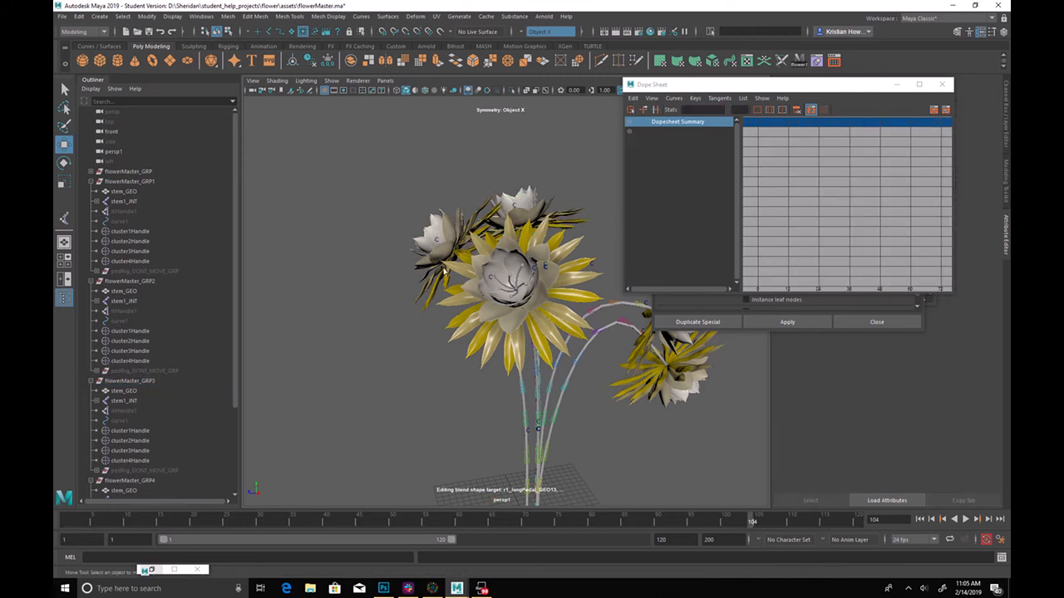
click(438, 240)
click(86, 519)
drag(86, 518, 266, 522)
key(s)
drag(438, 240, 428, 248)
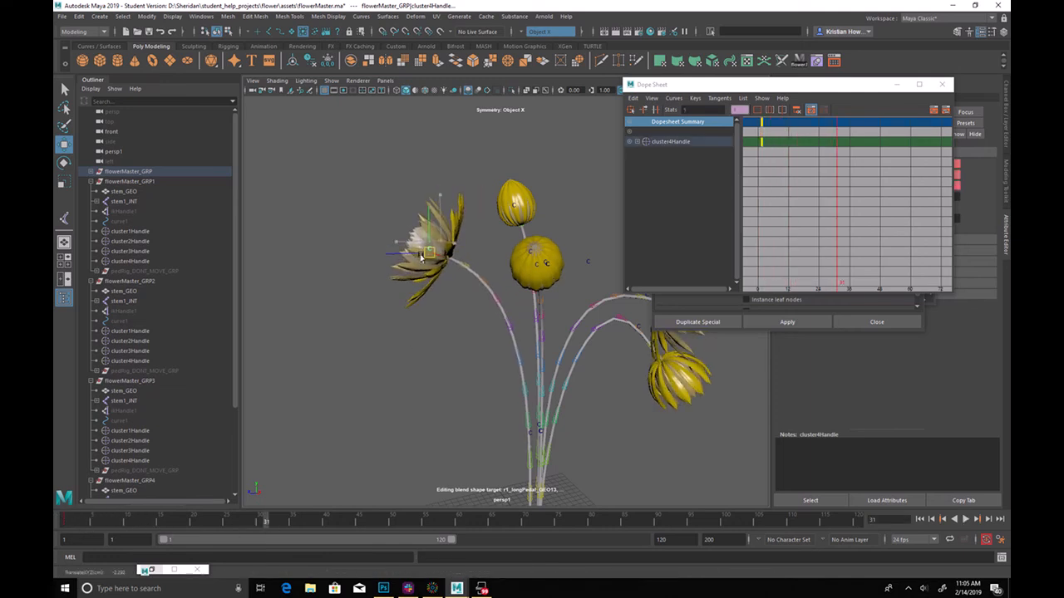
key(alt+v)
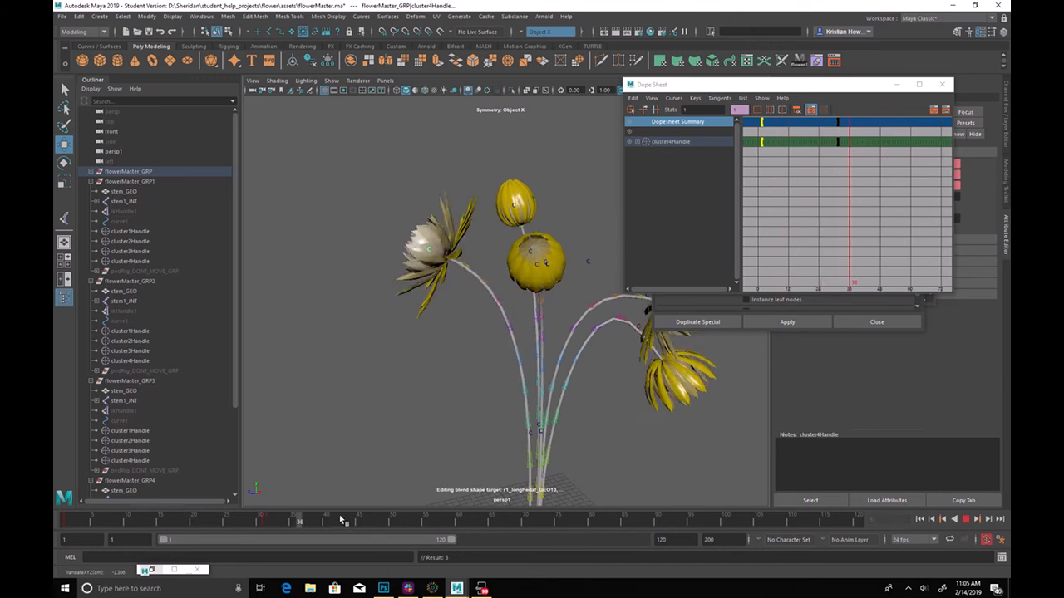
Move flowerMaster_GRP's cluster4Handle further outward and down at frames 44 and 69, playing the animation to check the bend
click(355, 522)
drag(430, 247, 421, 249)
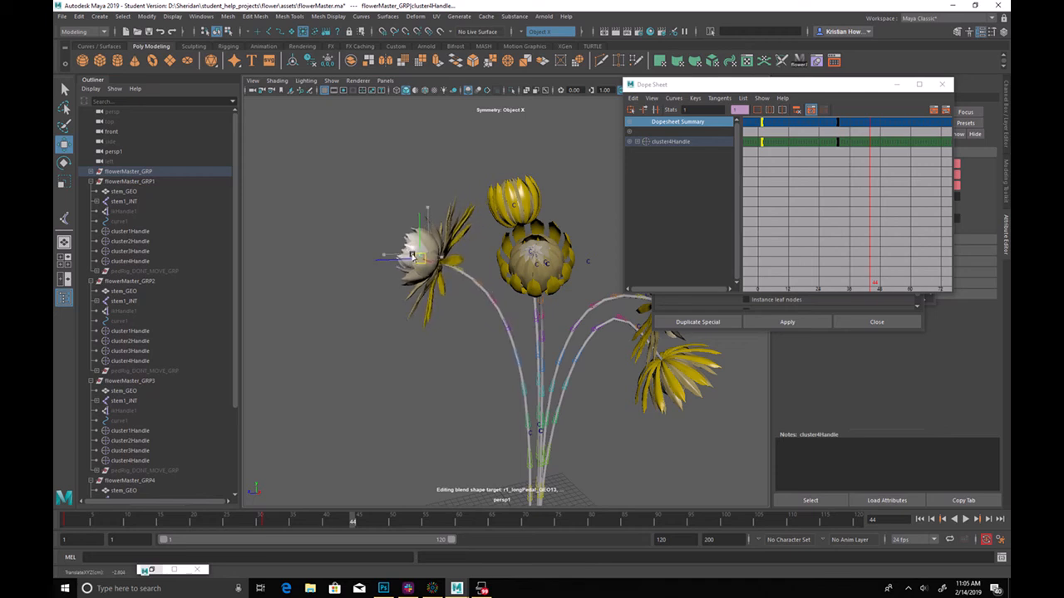
click(287, 521)
key(alt+v)
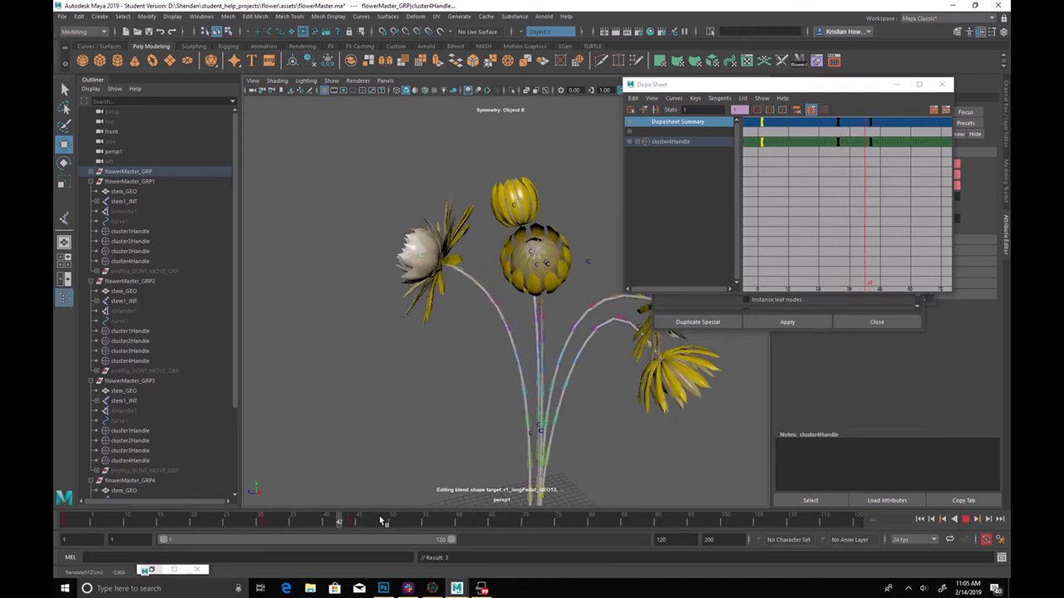
key(alt+v)
drag(421, 259, 405, 263)
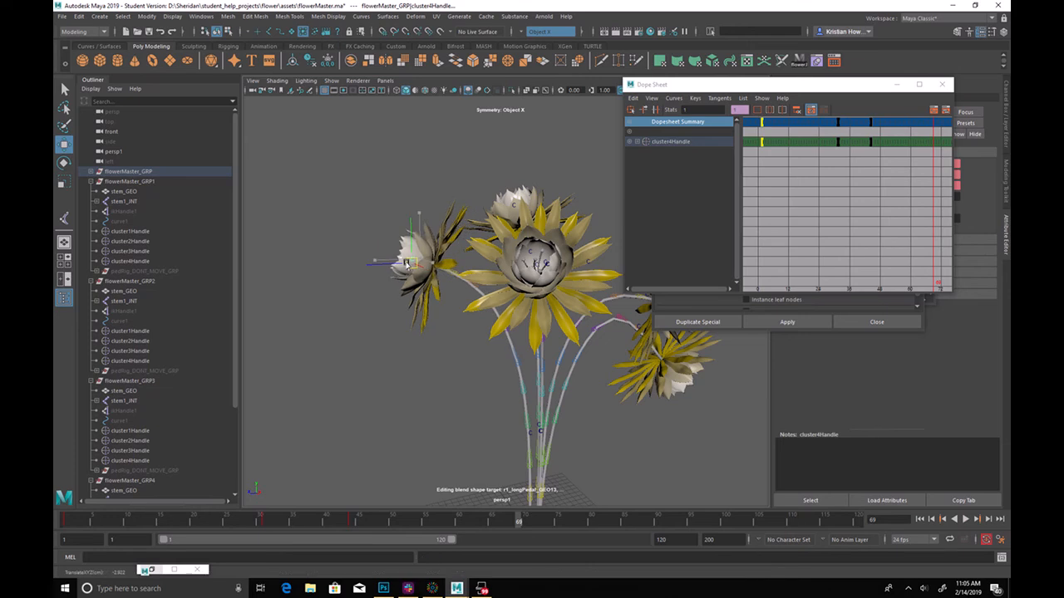
key(alt+v)
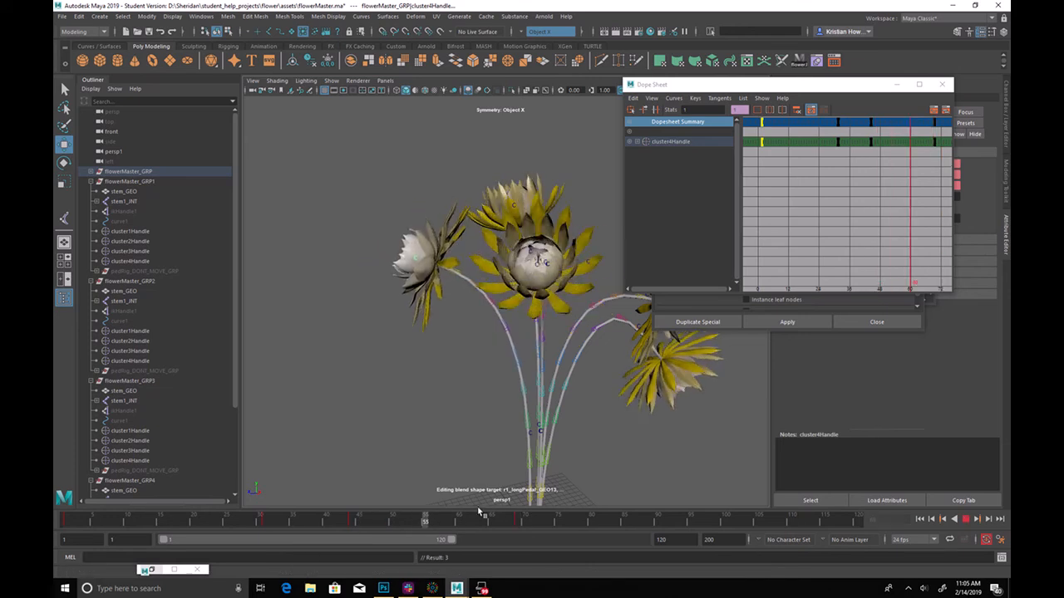
key(alt+v)
Key flowerMaster_GRP1's cluster4Handle at frame 29, and move it outward and down with a key around frame 60
click(307, 240)
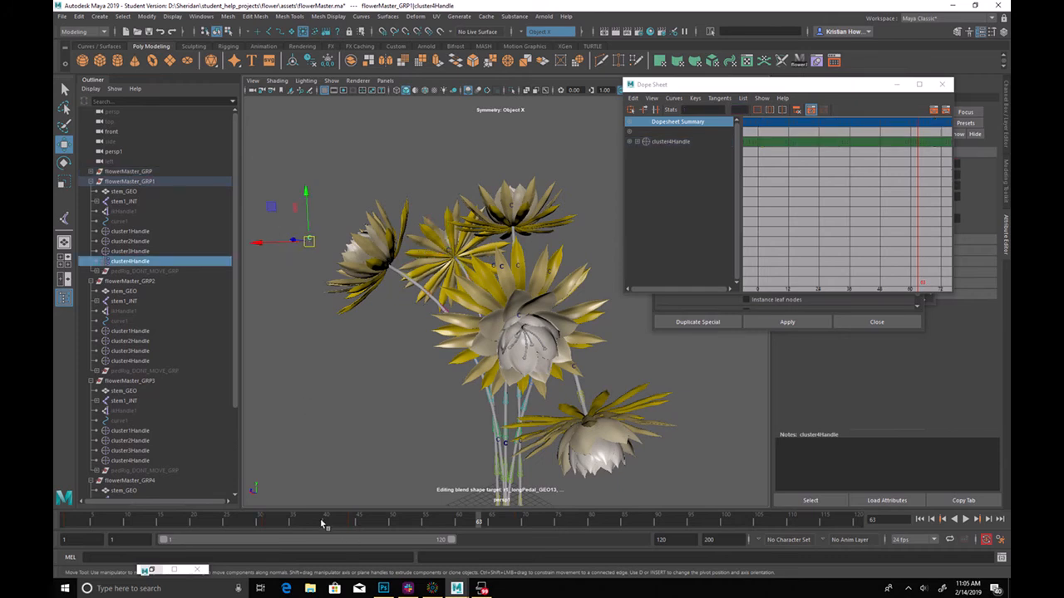
key(alt+v)
key(alt+v)
key(s)
drag(252, 520, 458, 524)
drag(302, 243, 263, 280)
key(s)
Add small follow-through poses to flowerMaster_GRP1's cluster4Handle around frames 90 and 105, and scrub through the result
drag(490, 524, 656, 522)
drag(260, 283, 252, 291)
key(s)
drag(457, 525, 647, 530)
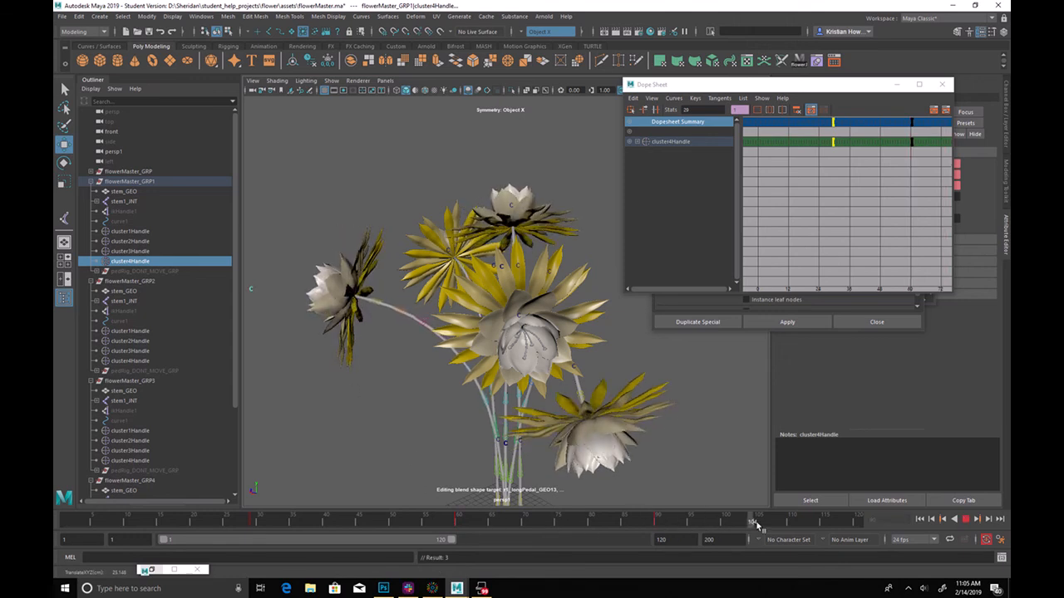
drag(784, 527, 758, 522)
drag(249, 294, 254, 290)
drag(458, 525, 860, 524)
alt+drag(597, 361, 536, 429)
Key flowerMaster_GRP2's cluster4Handle around frames 9 and 52 so the flower head droops, and adjust its pose at frame 73
drag(461, 526, 174, 522)
alt+drag(471, 322, 589, 300)
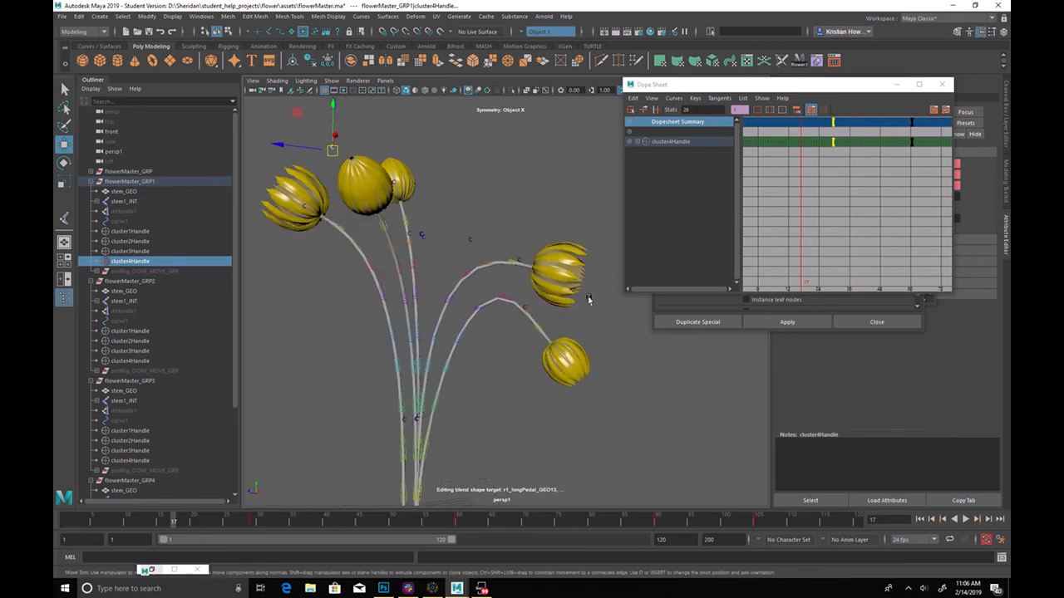
click(519, 252)
drag(512, 234, 533, 269)
drag(345, 526, 545, 523)
key(s)
key(shift+w)
drag(517, 274, 517, 275)
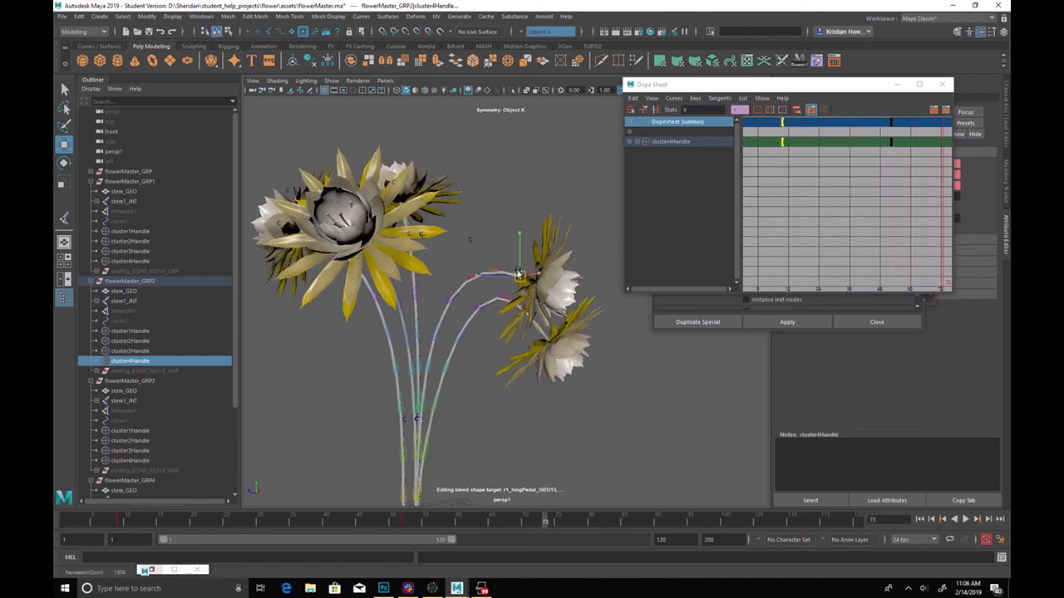
Select flowerMaster_GRP4's cluster4Handle and key its starting pose at frame 14 and around frame 23
click(599, 397)
alt+drag(570, 380, 452, 396)
drag(336, 526, 154, 523)
alt+drag(382, 371, 499, 364)
drag(466, 303, 466, 304)
alt+drag(497, 359, 486, 377)
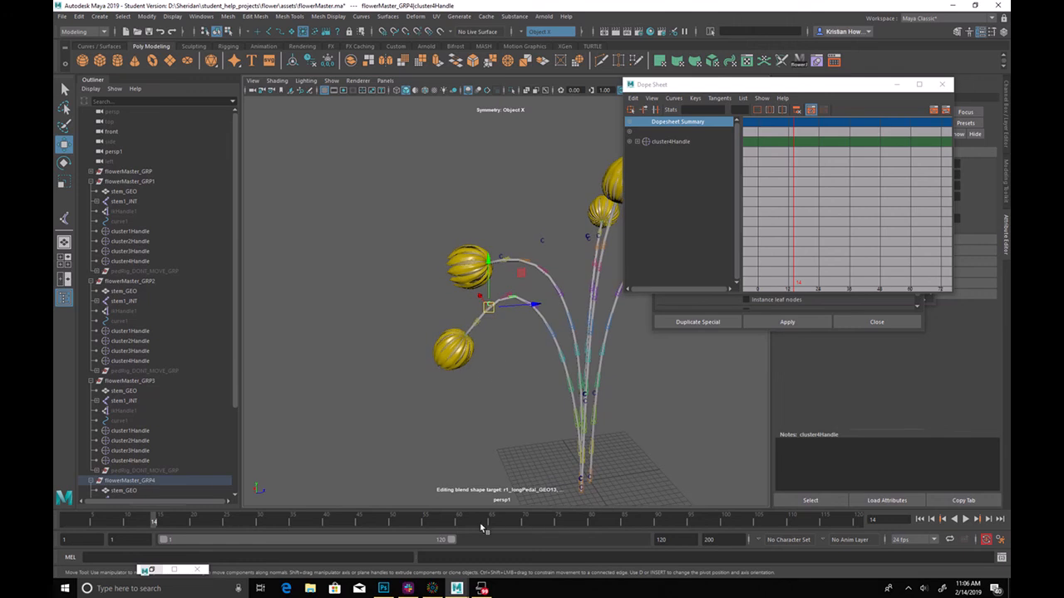
key(s)
key(alt+v)
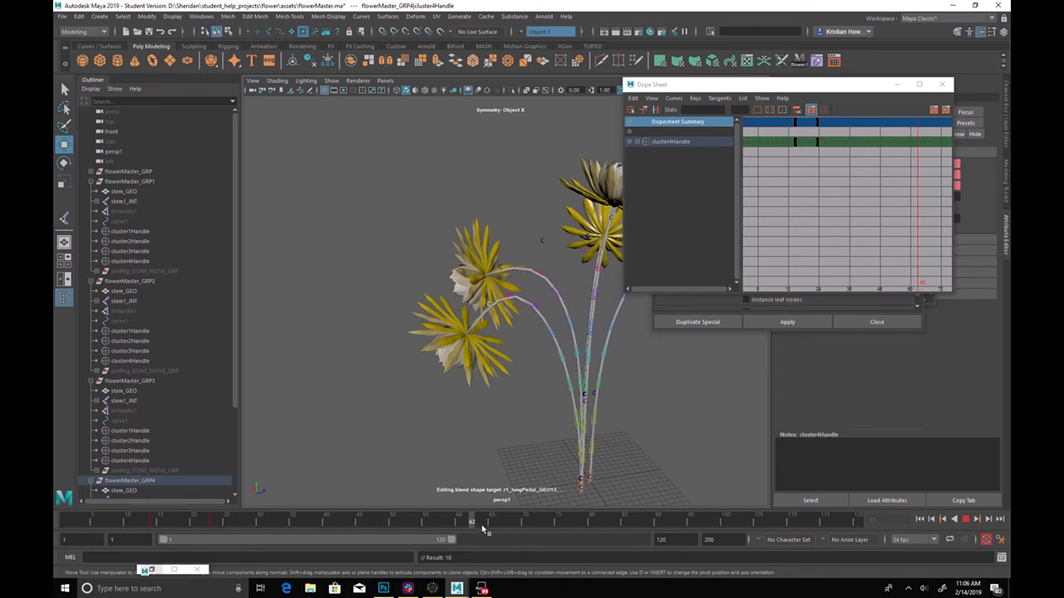
Move flowerMaster_GRP4's cluster4Handle outward and down with keys around frames 65 and 100, and play the animation to check the droop
drag(485, 311, 468, 323)
drag(491, 522, 725, 519)
drag(470, 324, 464, 330)
drag(527, 521, 933, 537)
alt+drag(761, 389, 657, 388)
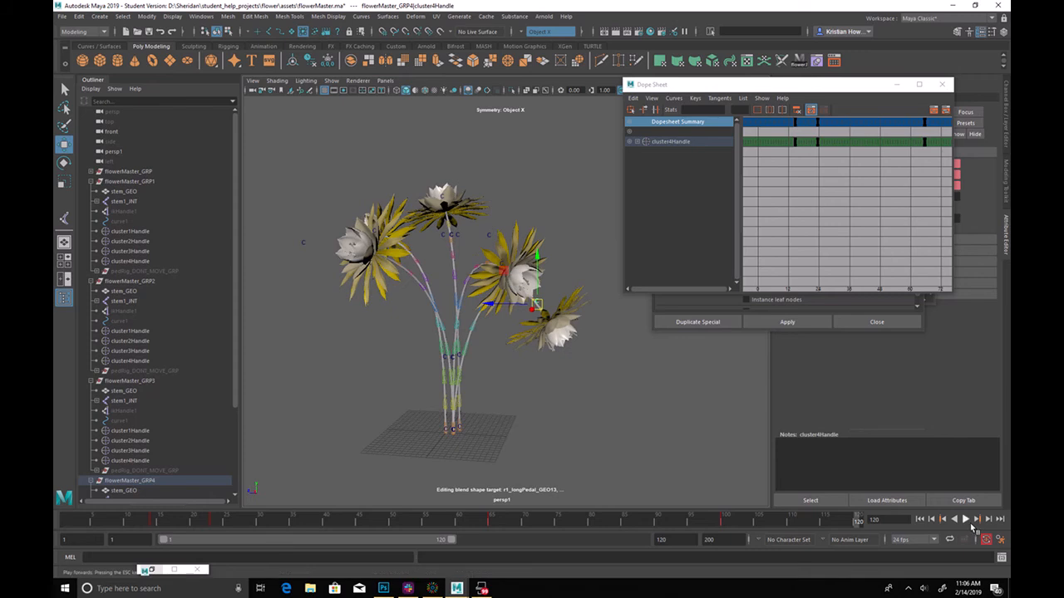
click(965, 519)
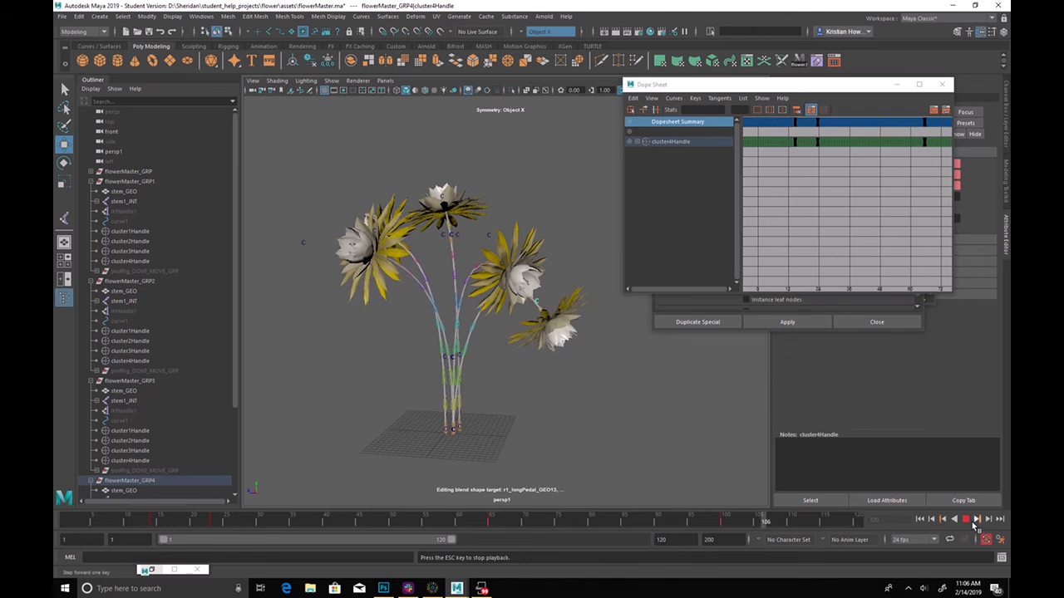
click(966, 519)
Select flowerMaster_GRP3's cluster4Handle, play through the blooming to find the start of its bend, and key it around frame 43
alt+drag(409, 238, 446, 192)
click(434, 194)
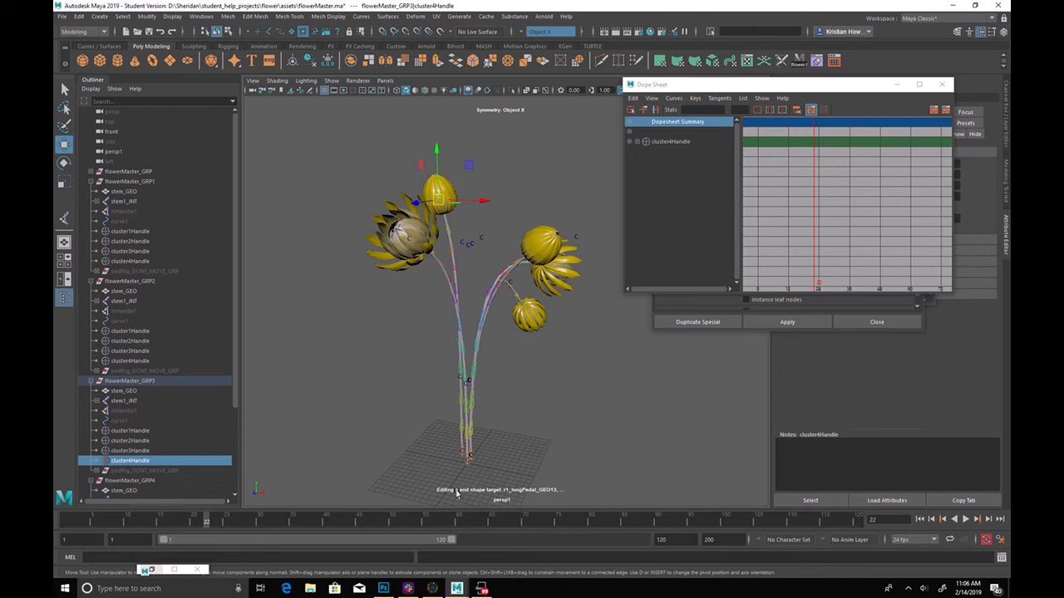
drag(170, 520, 67, 523)
key(alt+v)
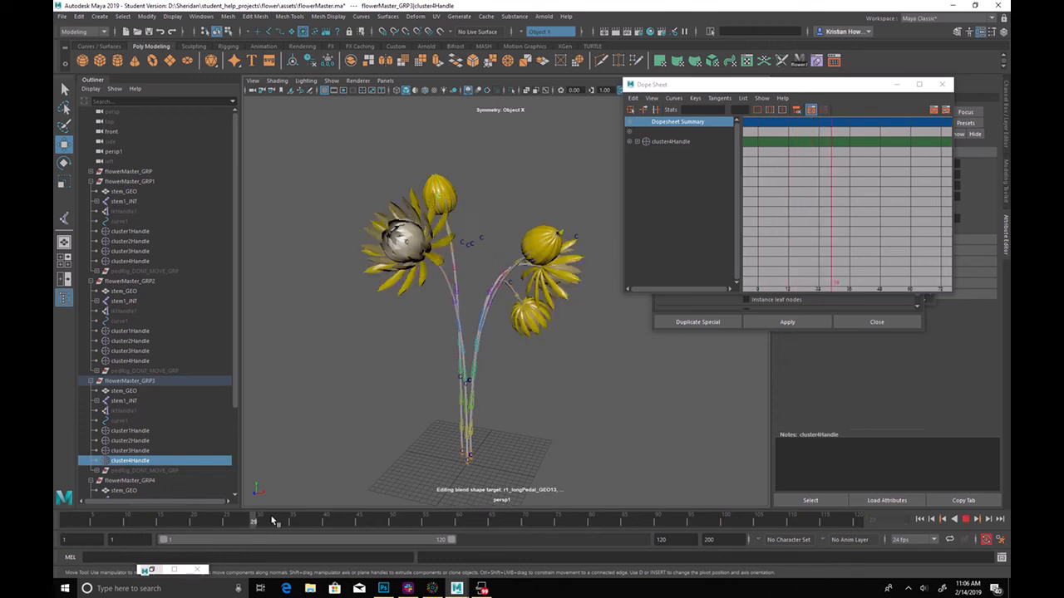
alt+drag(466, 416, 479, 373)
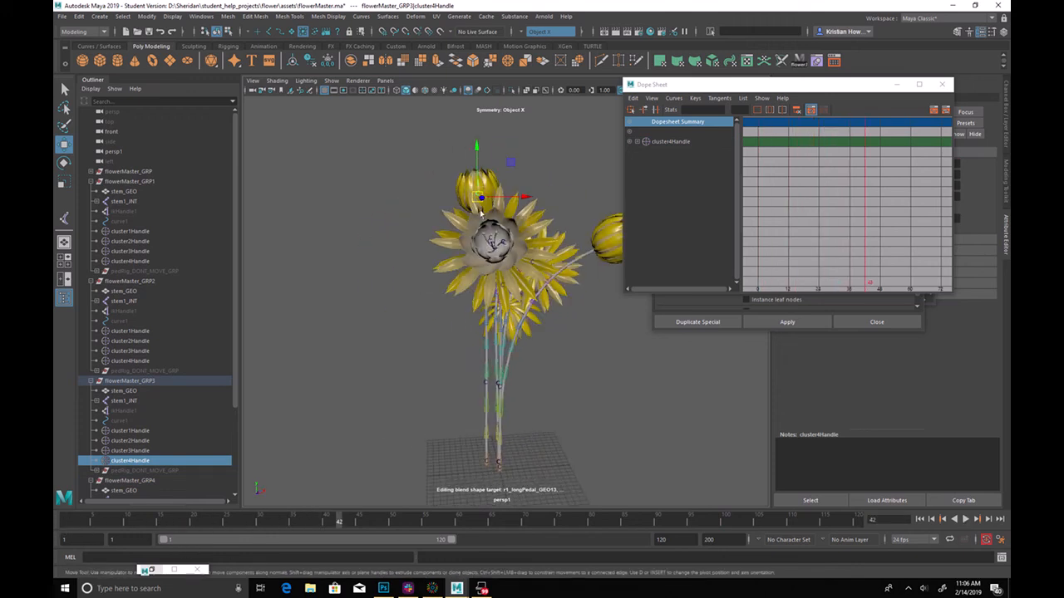
click(218, 527)
key(alt+v)
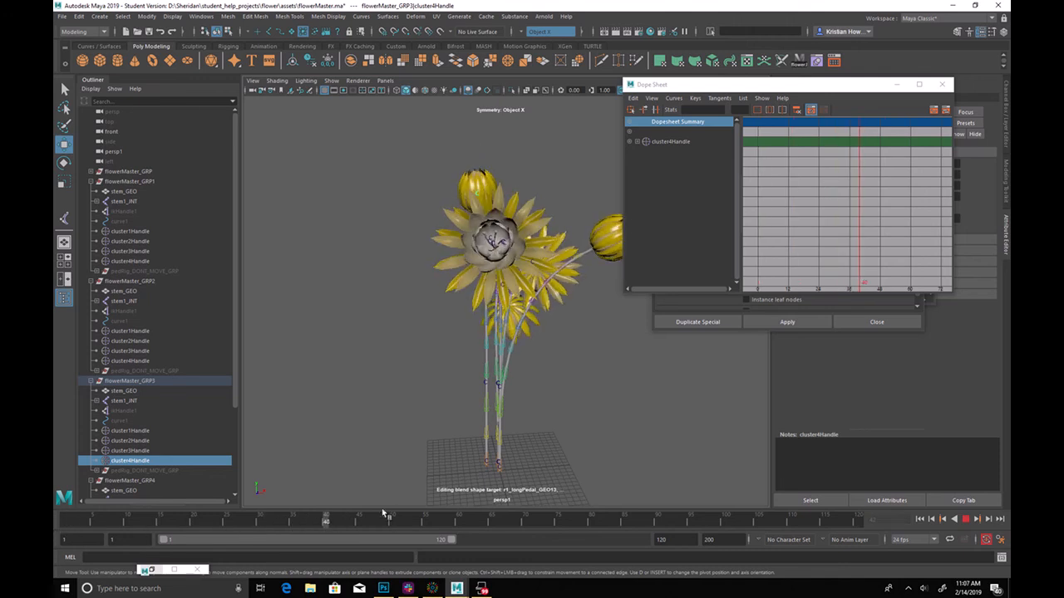
key(alt+v)
key(s)
Pose flowerMaster_GRP3's cluster4Handle lower and tilted forward at frame 120, and play the animation to check the bend
drag(480, 198, 466, 201)
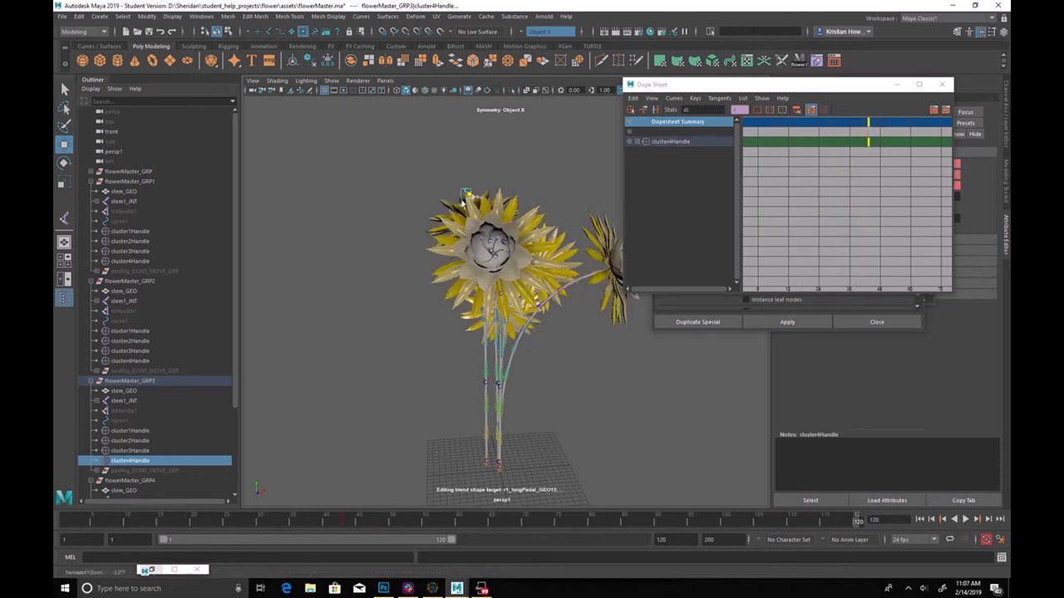
middle_drag(461, 218, 429, 245)
alt+drag(486, 259, 399, 248)
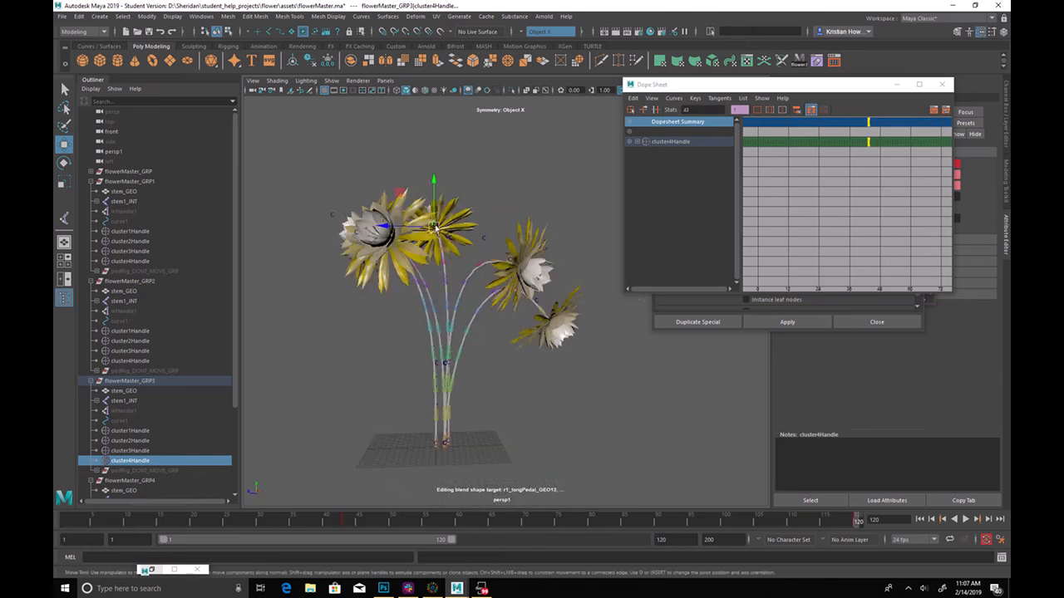
middle_drag(437, 228, 454, 230)
key(alt+v)
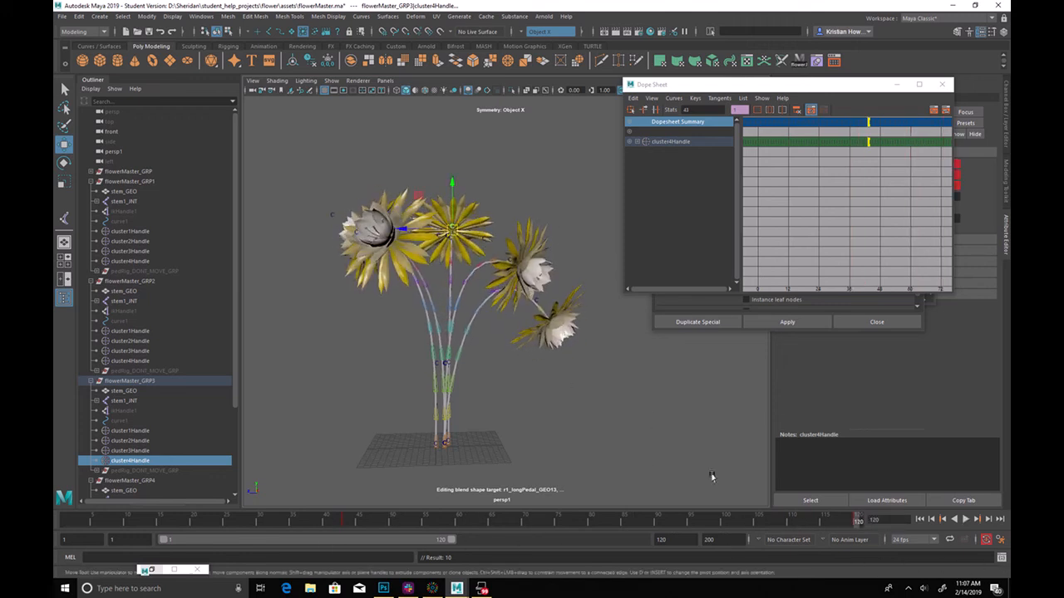
click(966, 520)
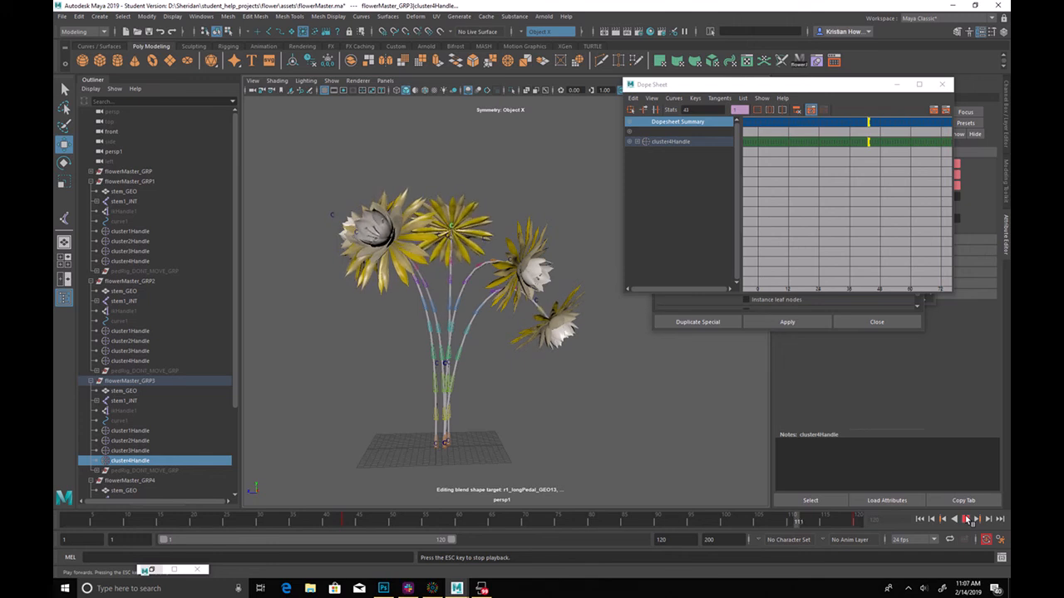
click(967, 520)
Add an in-between key to flowerMaster_GRP3's cluster4Handle around frame 83, and replay the animation
click(704, 521)
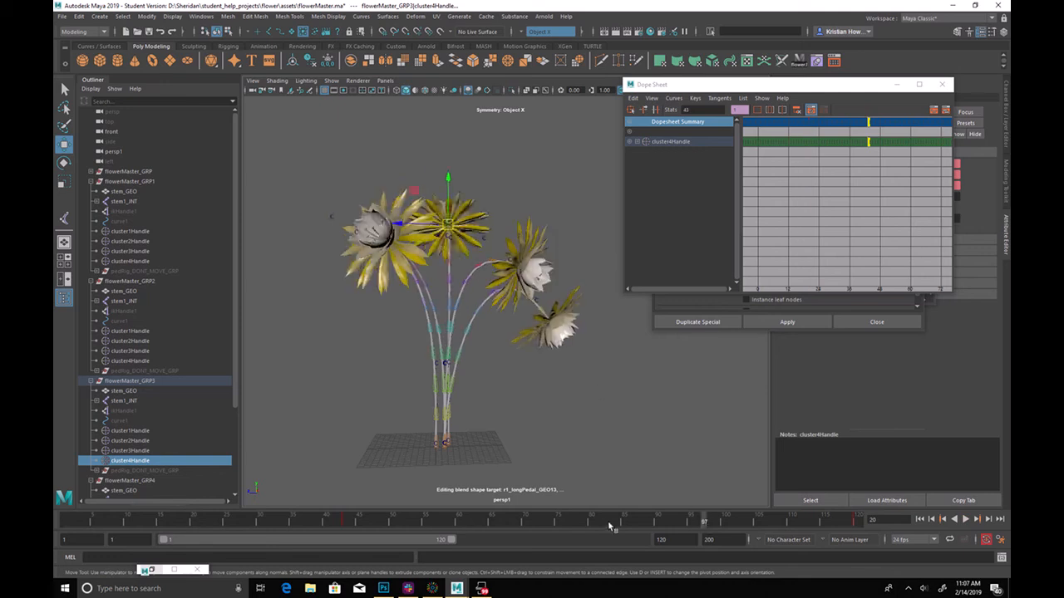
click(651, 524)
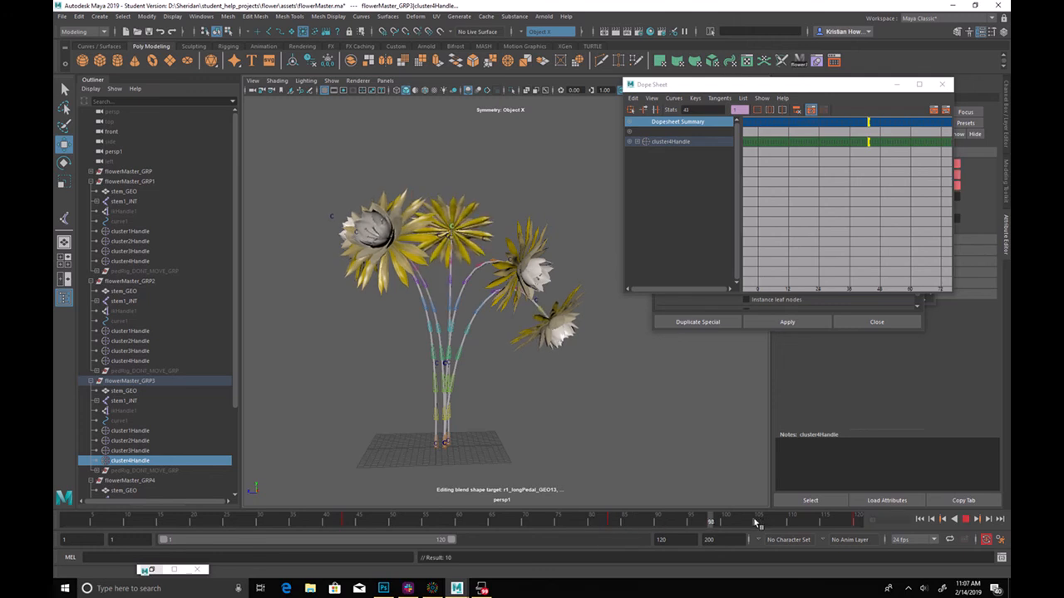
click(966, 519)
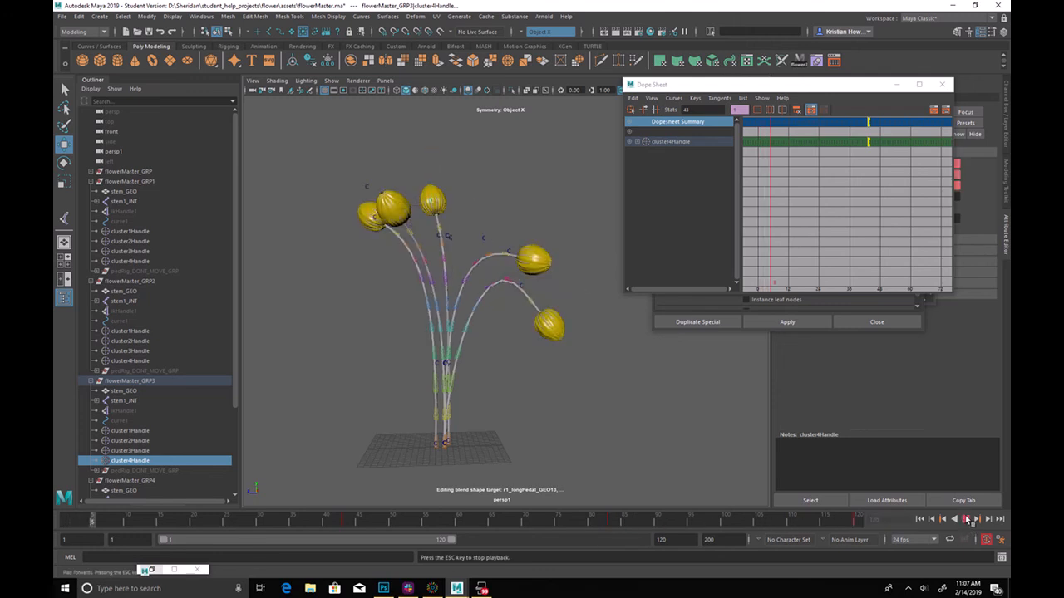